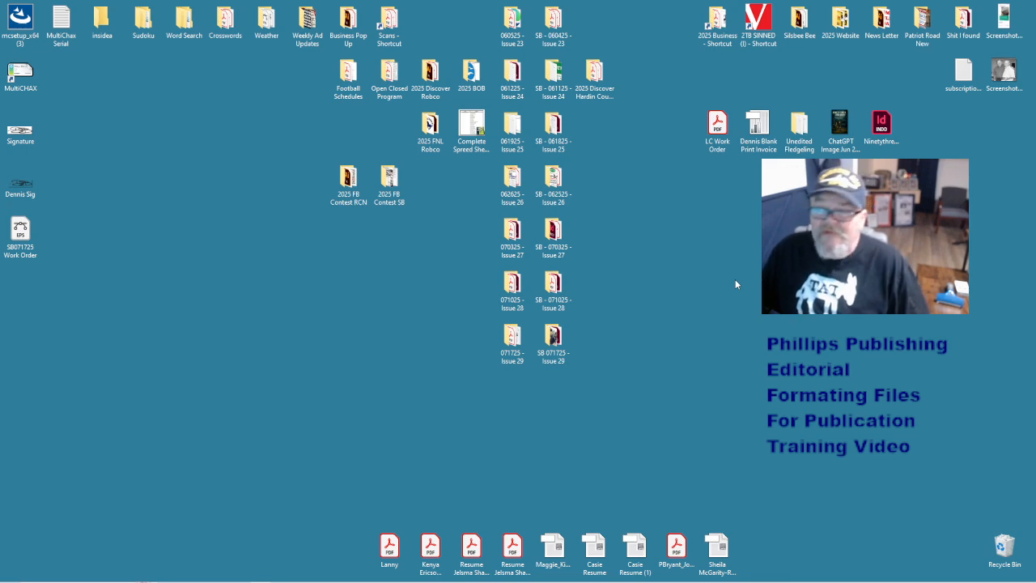
- Open the SB 071725 - Issue 29 folder and scroll through its 39 items
double_click(567, 338)
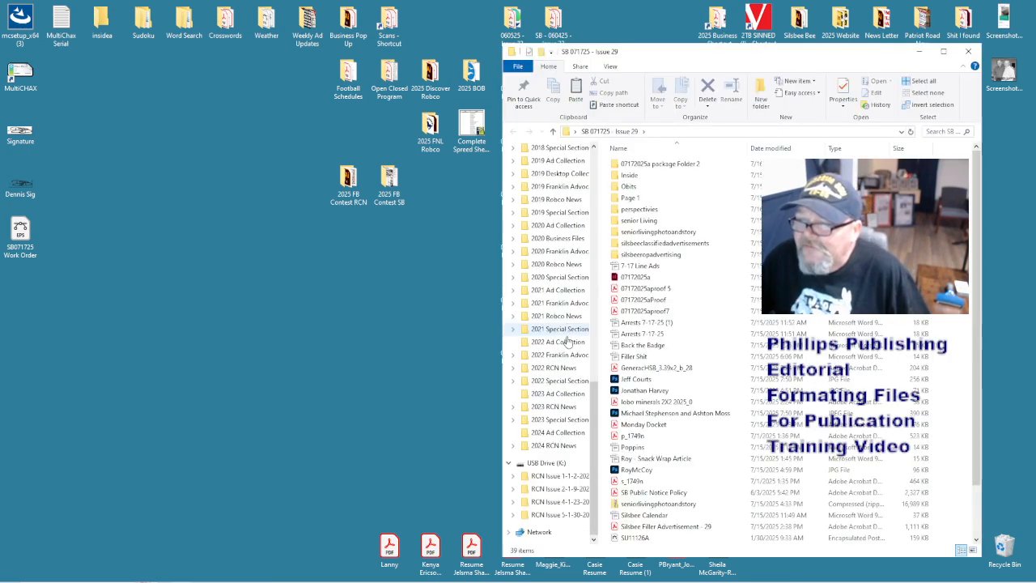
scroll(680, 447, down, 2)
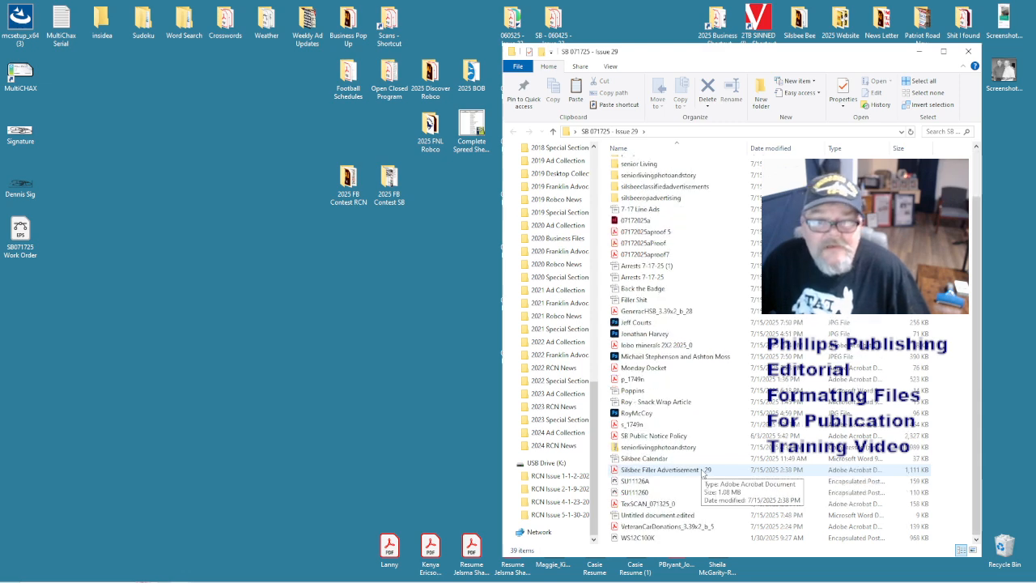
scroll(703, 472, up, 2)
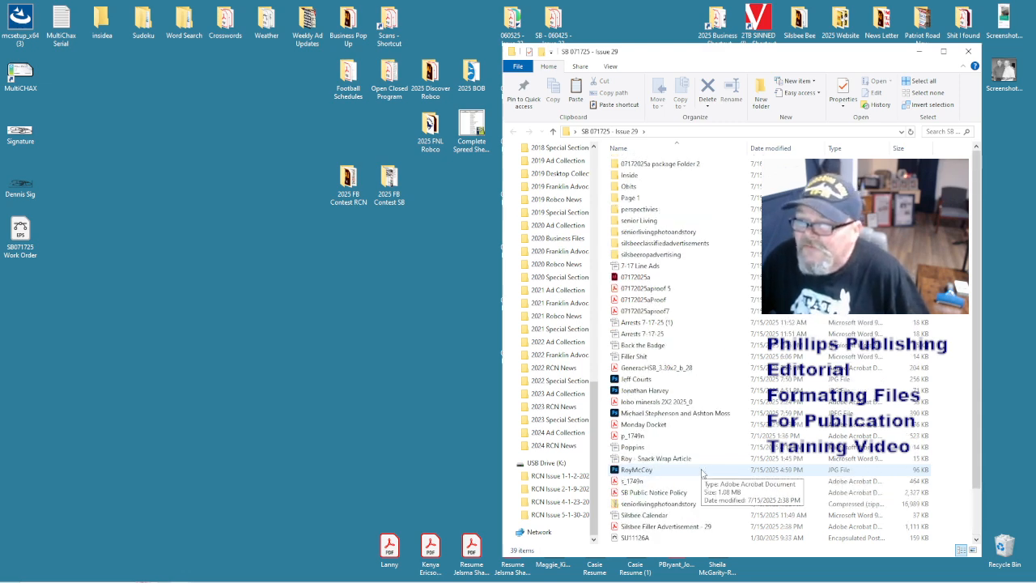
- Open the Inside folder, then bring the Apache OpenOffice Start Center to the front
double_click(635, 176)
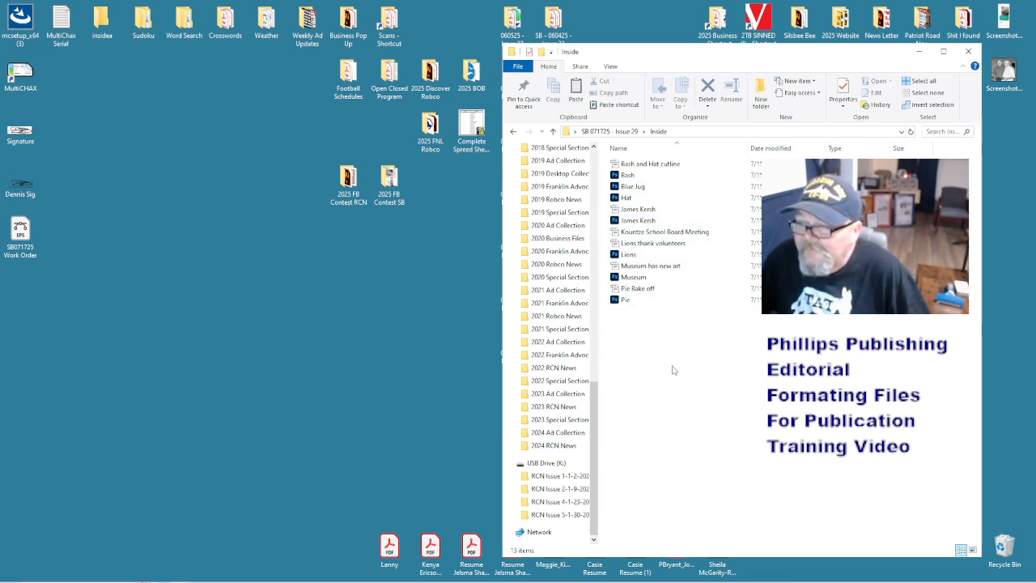
mouse_move(443, 580)
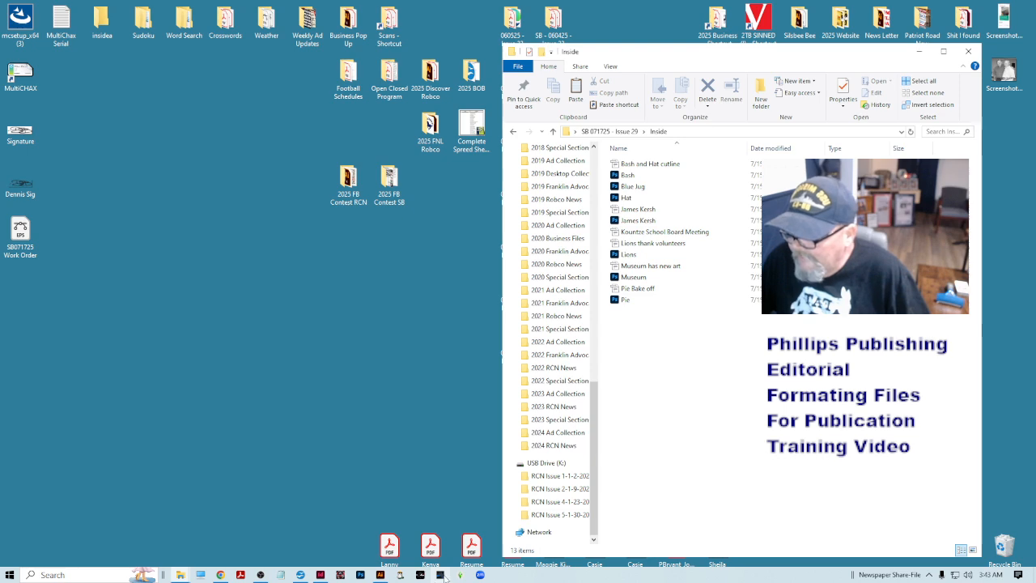
click(302, 575)
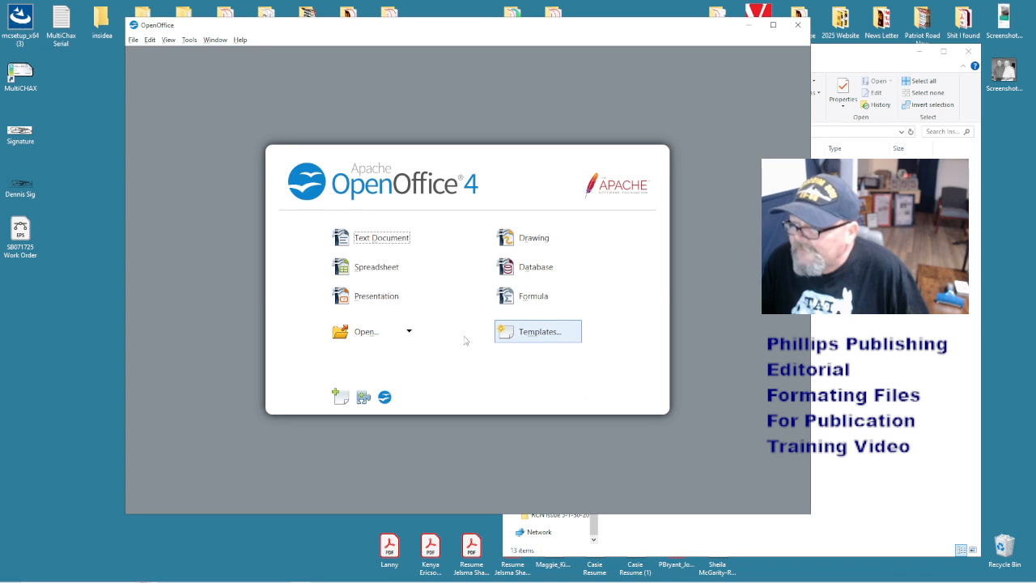
- Check the recent files list, then return to the Inside folder and select Bash and Hat cutline
click(409, 337)
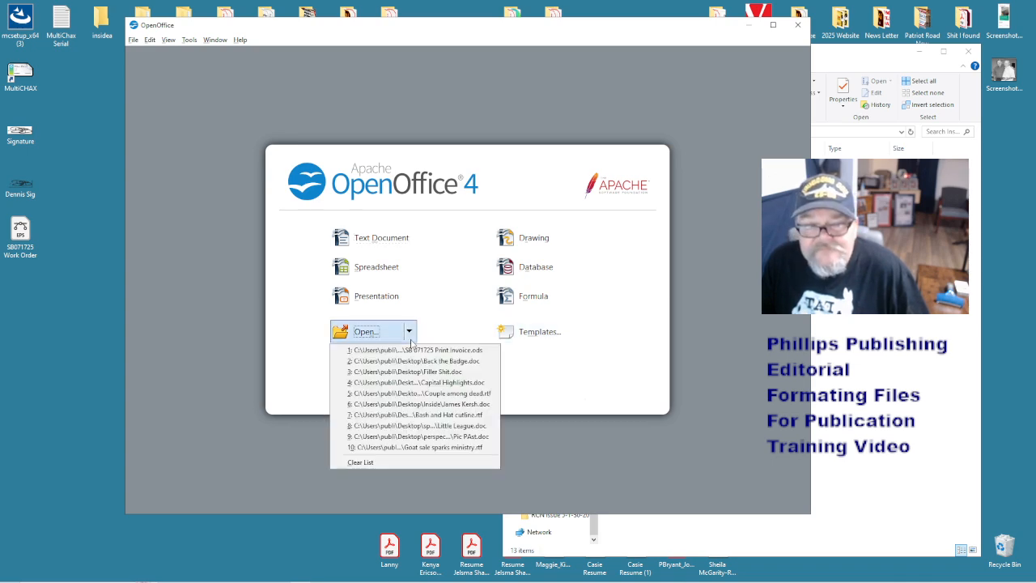
click(475, 257)
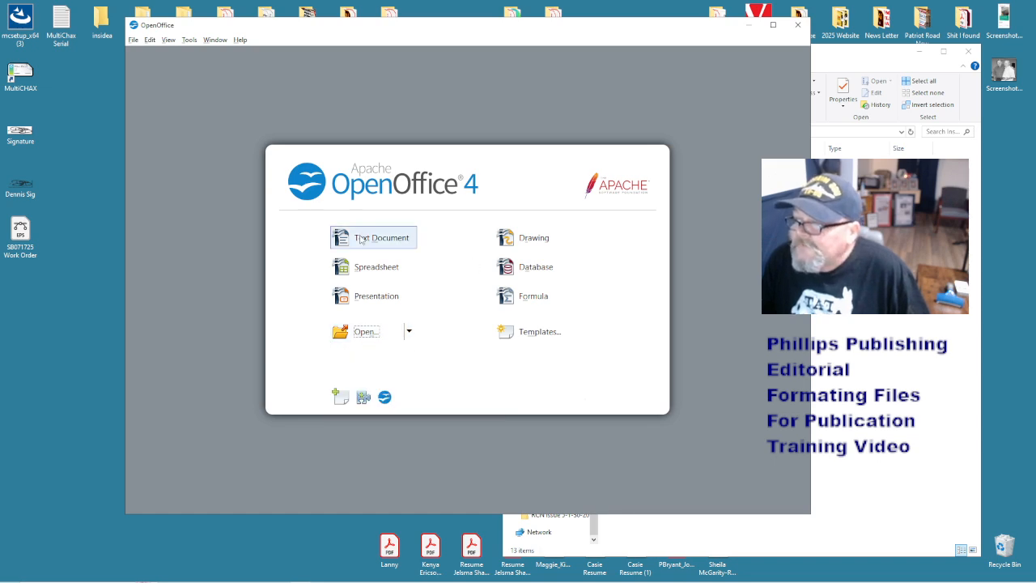
click(858, 356)
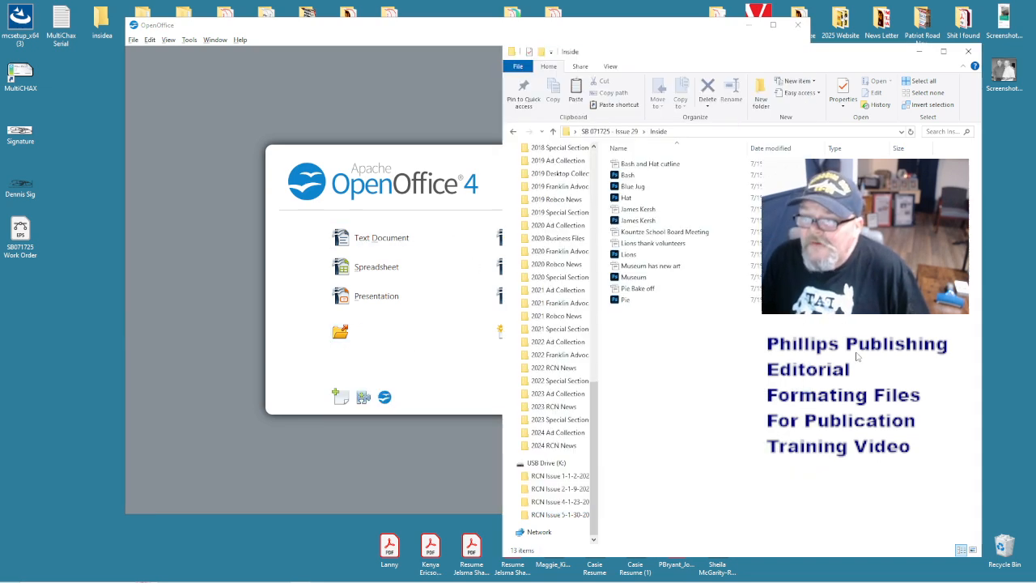
click(646, 166)
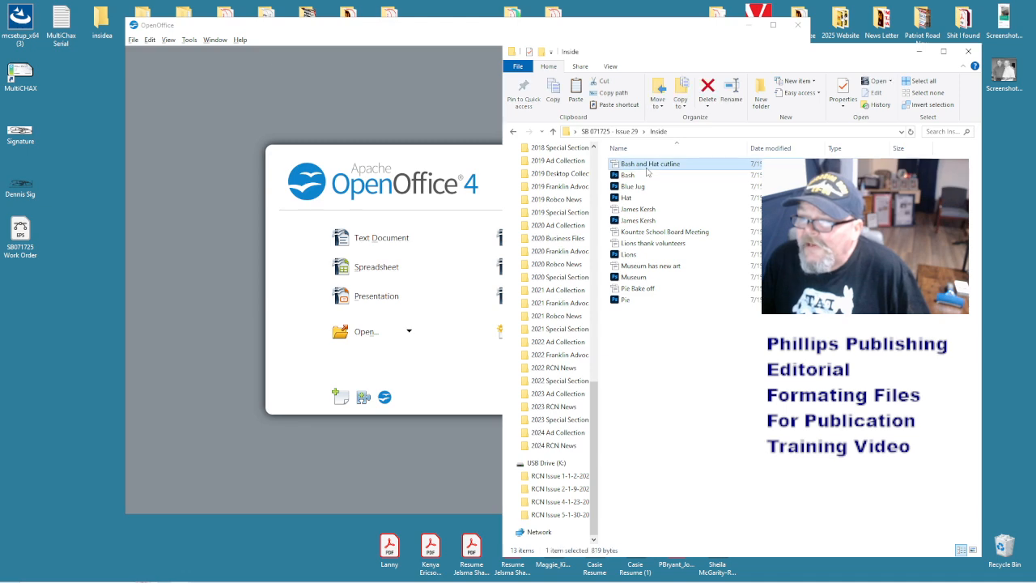
- Open Bash and Hat cutline with OpenOffice Calc and minimize File Explorer
right_click(647, 171)
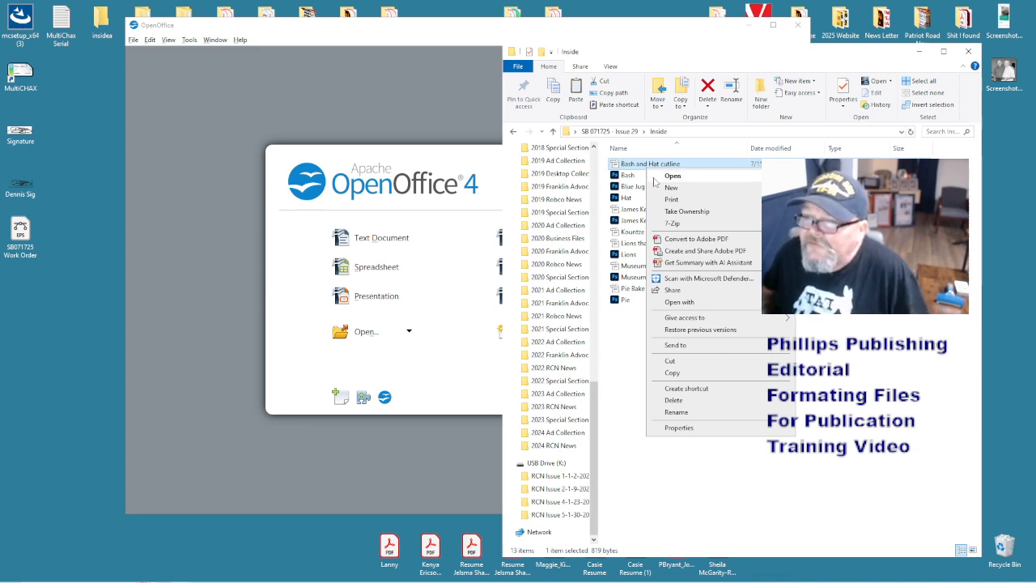
mouse_move(715, 309)
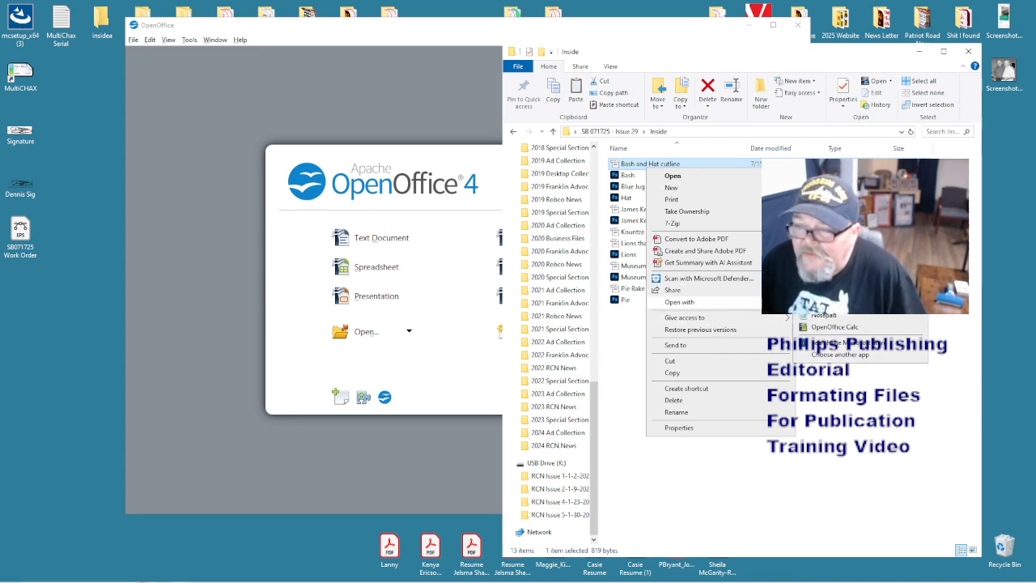
click(833, 327)
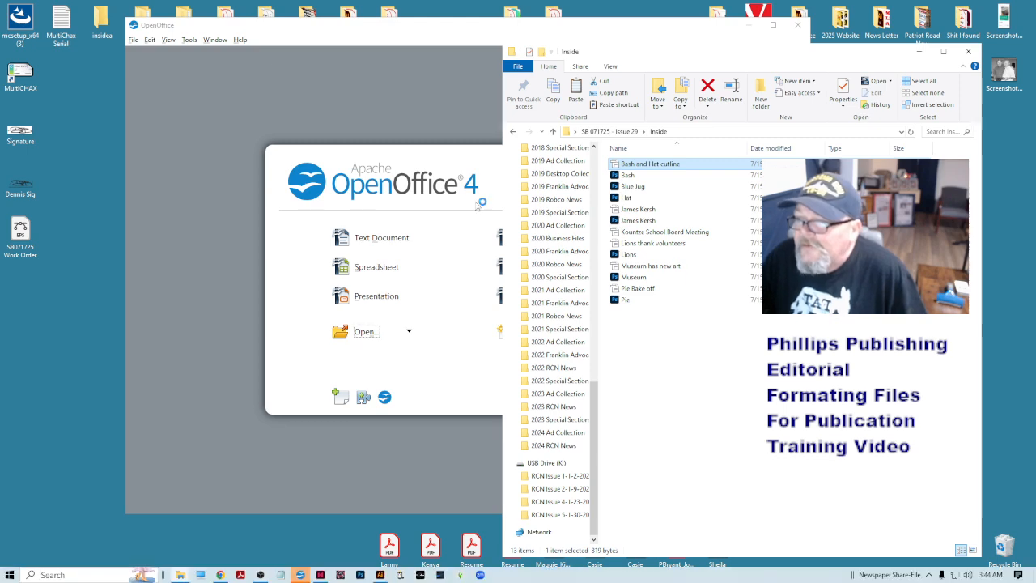
click(920, 51)
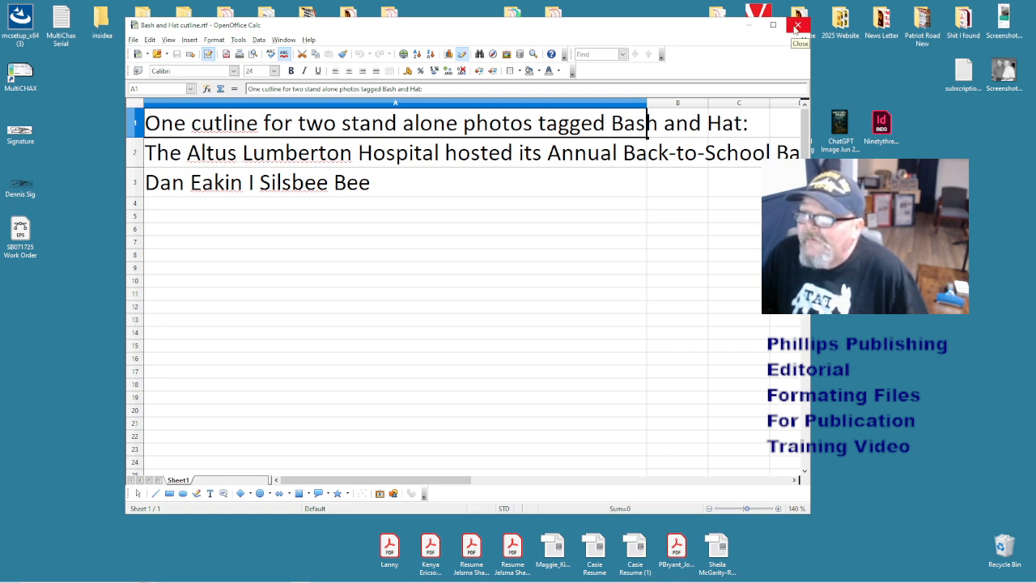
- Close Calc and reopen Bash and Hat cutline from the Inside folder in Writer
click(797, 27)
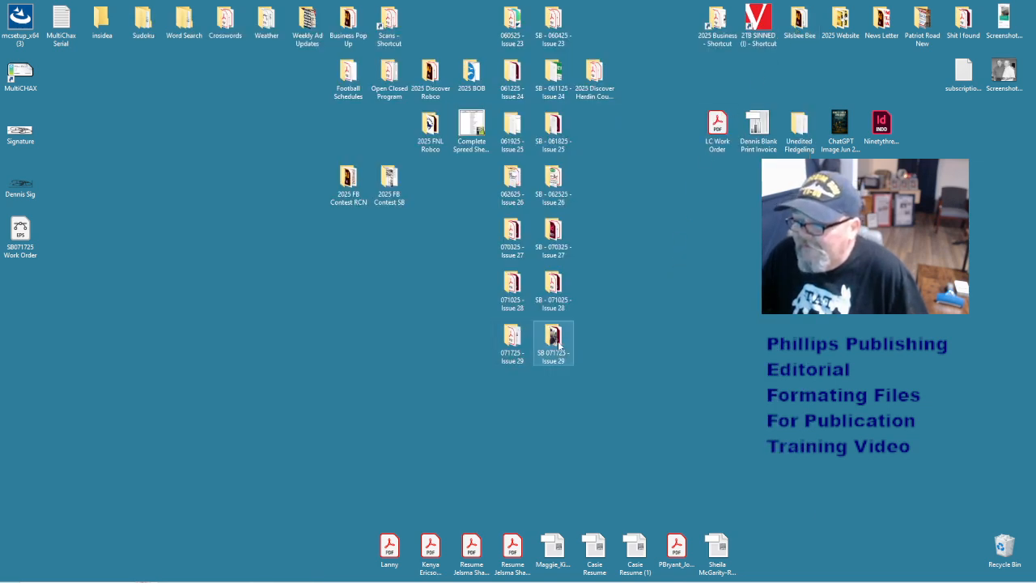
double_click(558, 344)
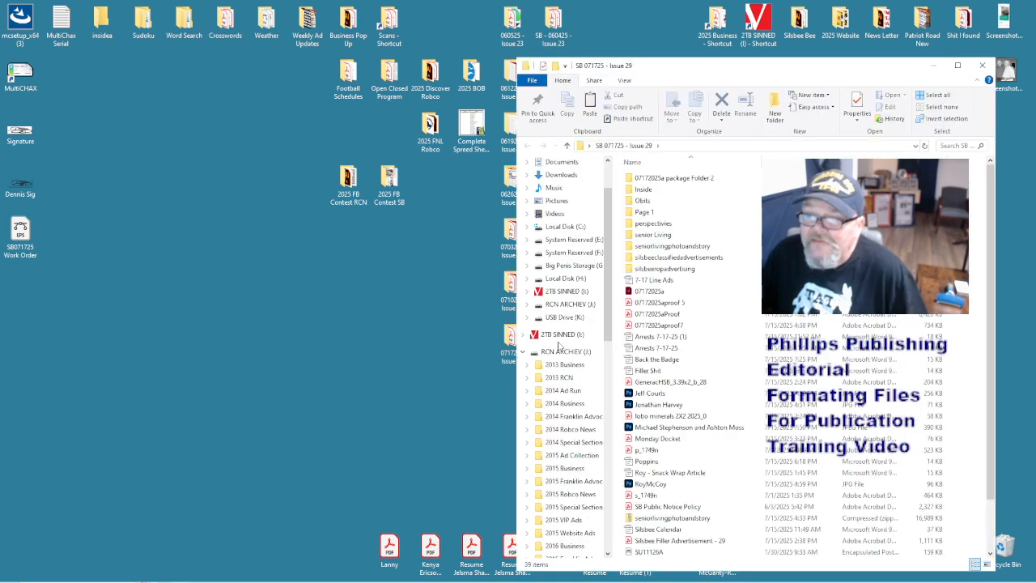
click(686, 193)
double_click(685, 192)
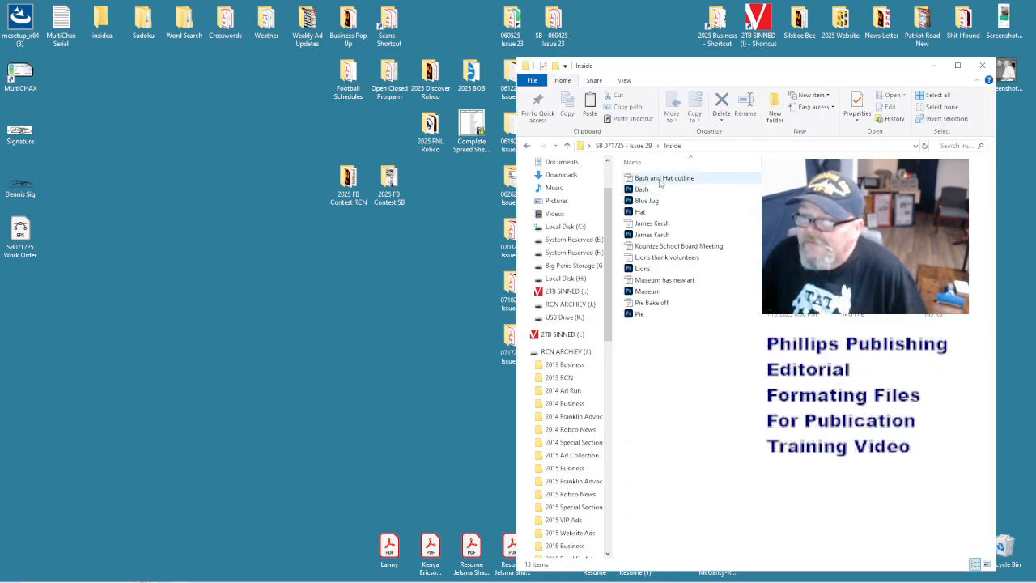
double_click(659, 180)
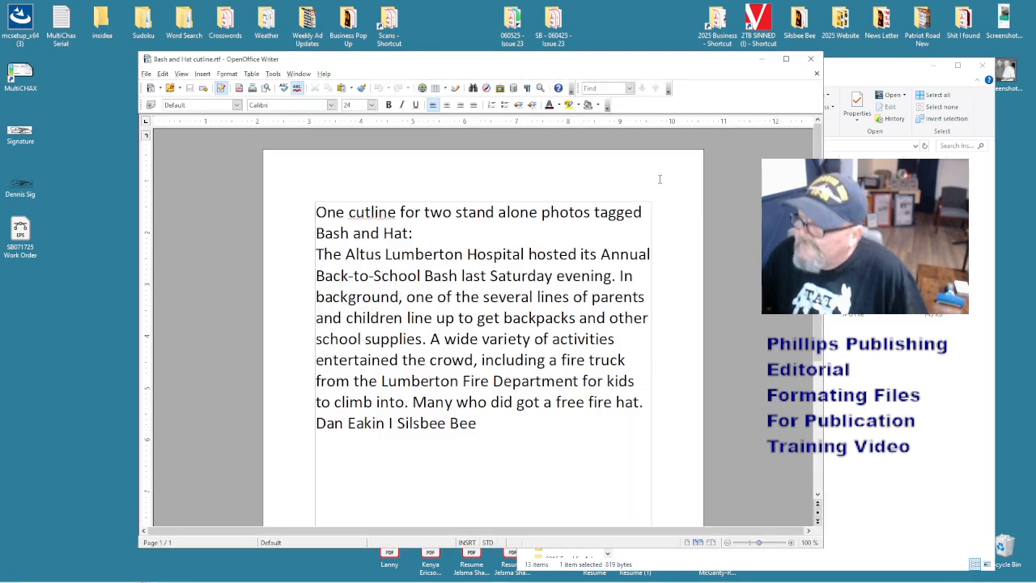
- Set the entire cutline, including the word Hospital, to 12 pt Calibri
drag(622, 62, 591, 56)
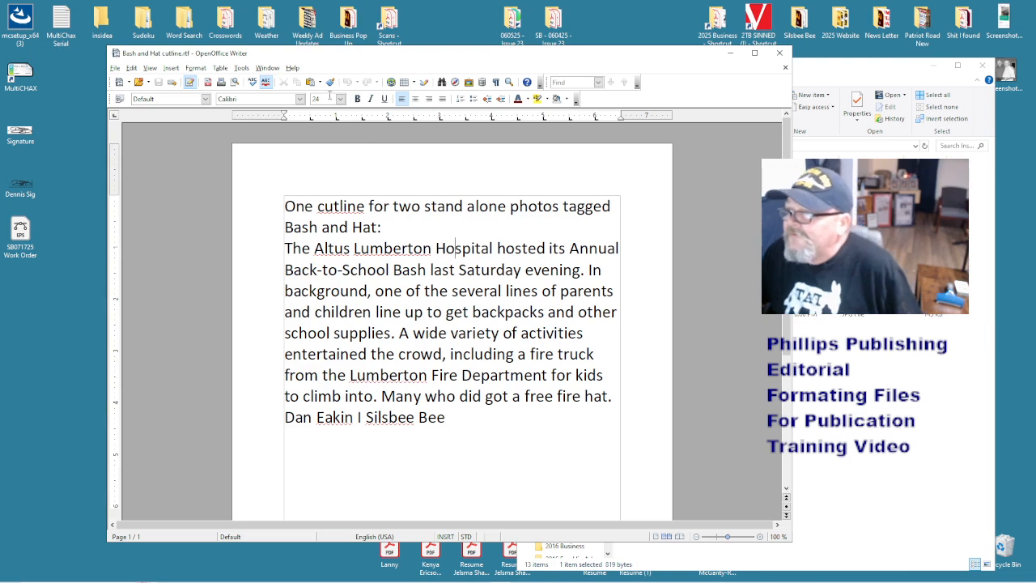
text(12)
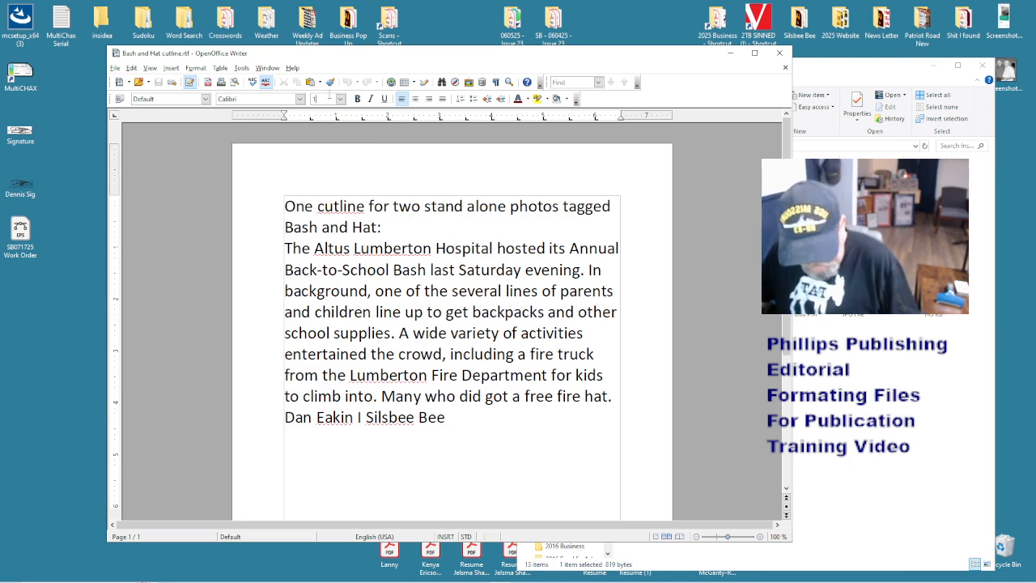
key(Return)
key(ctrl+a)
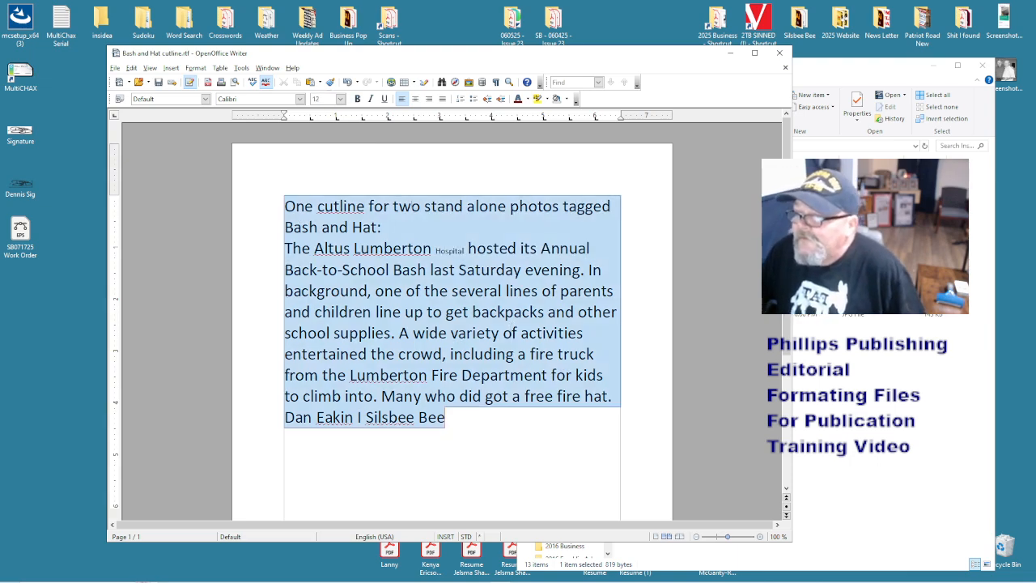
click(330, 99)
text(12)
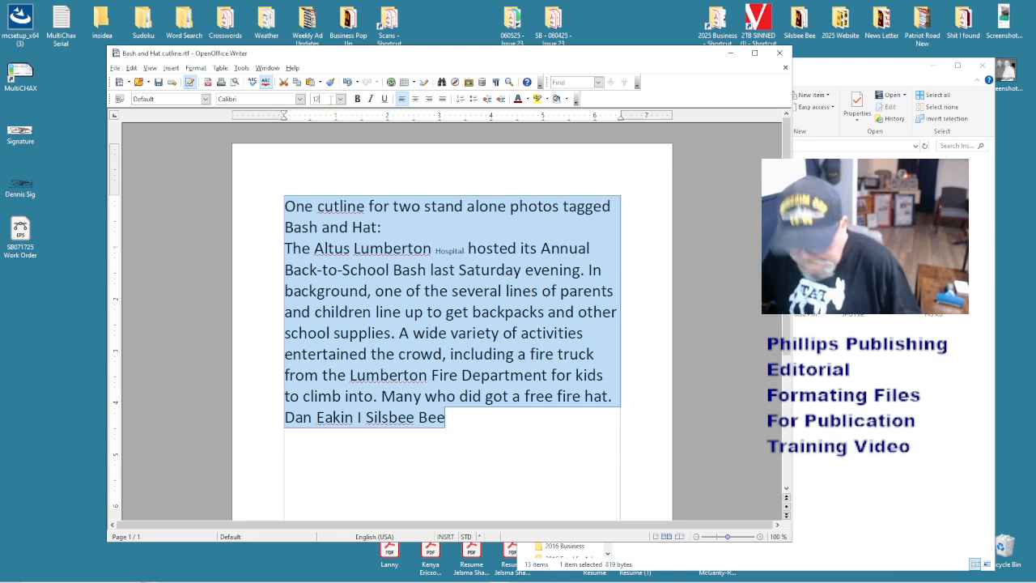
key(Return)
click(456, 277)
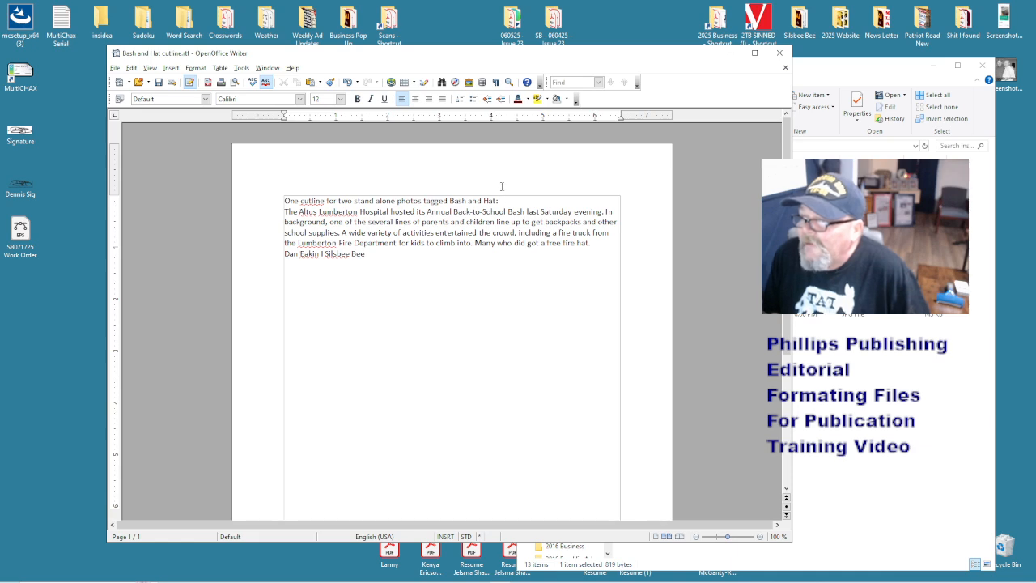
- Replace the I separator before Silsbee Bee in the credit line with a spaced vertical bar
drag(501, 199, 448, 200)
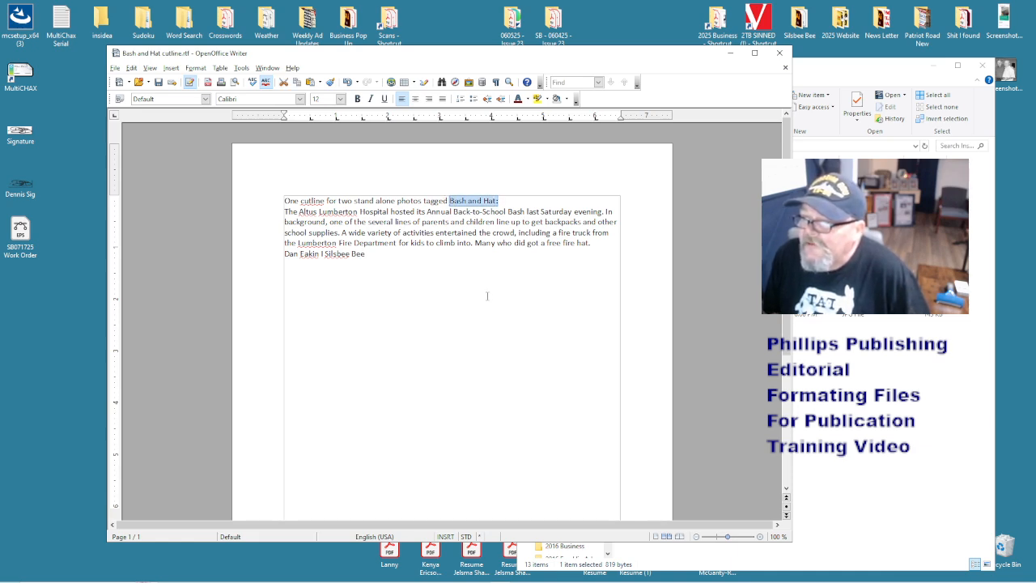
drag(607, 60, 354, 102)
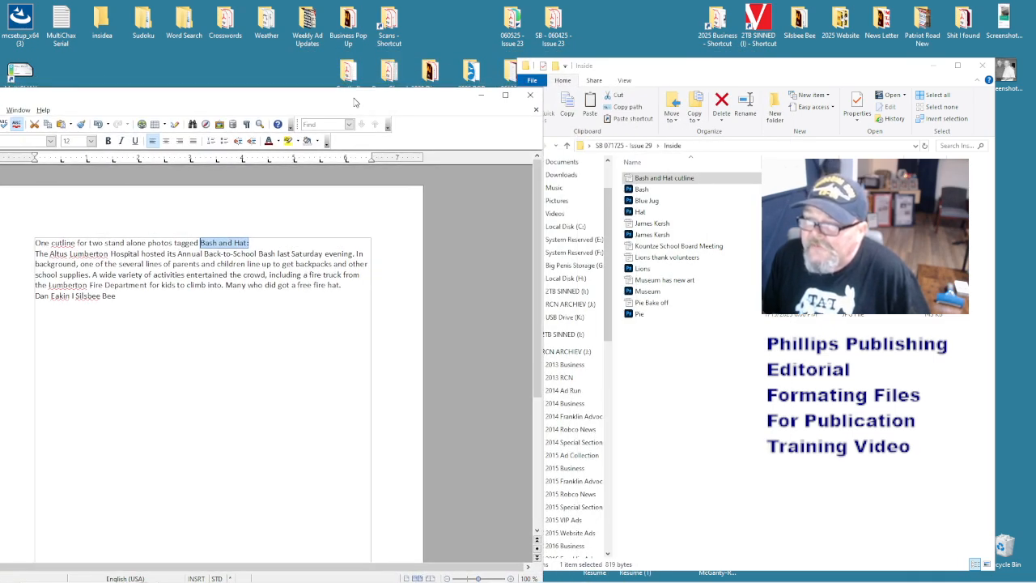
drag(354, 102, 408, 88)
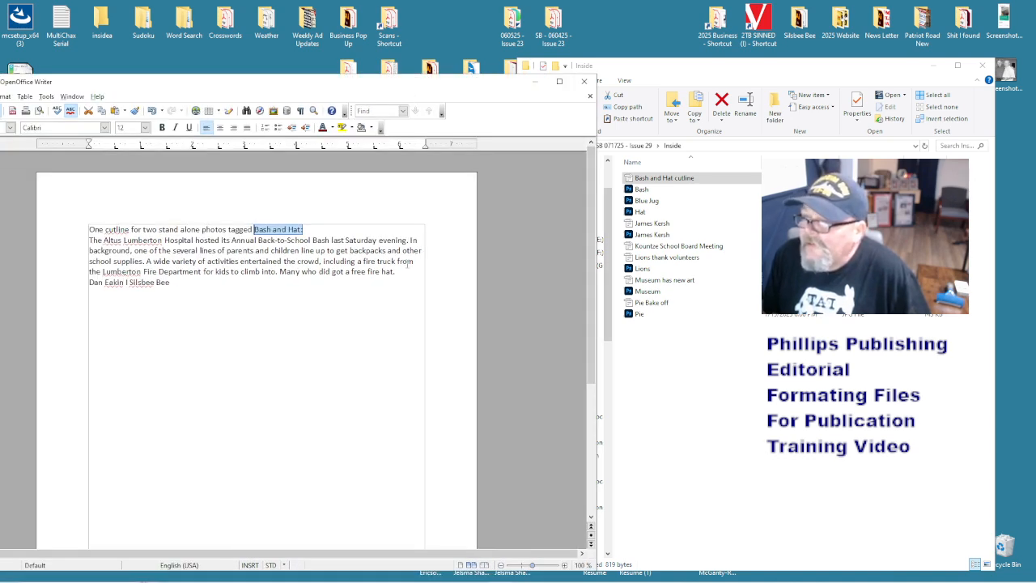
click(460, 255)
drag(303, 85, 412, 60)
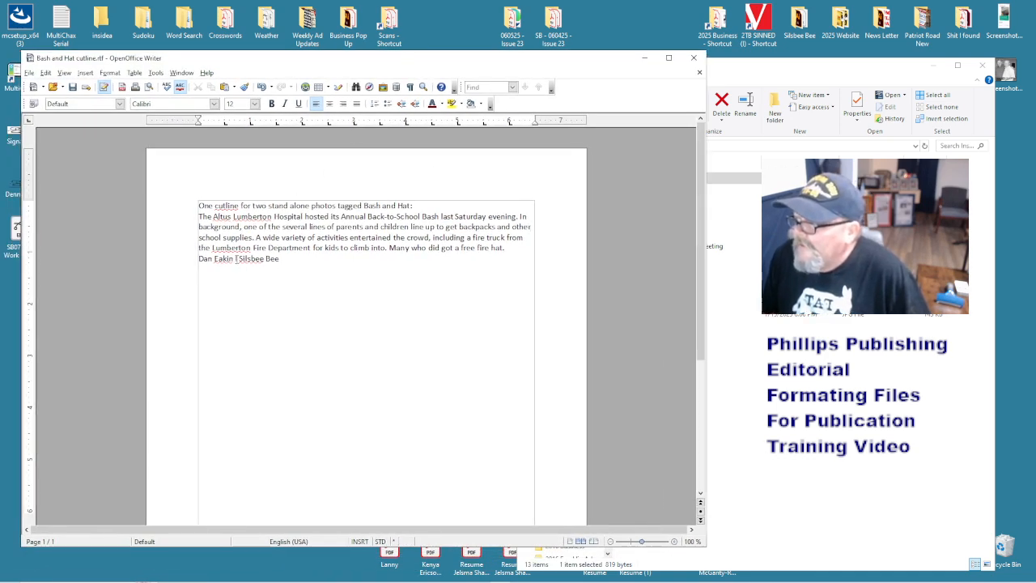
drag(238, 259, 234, 259)
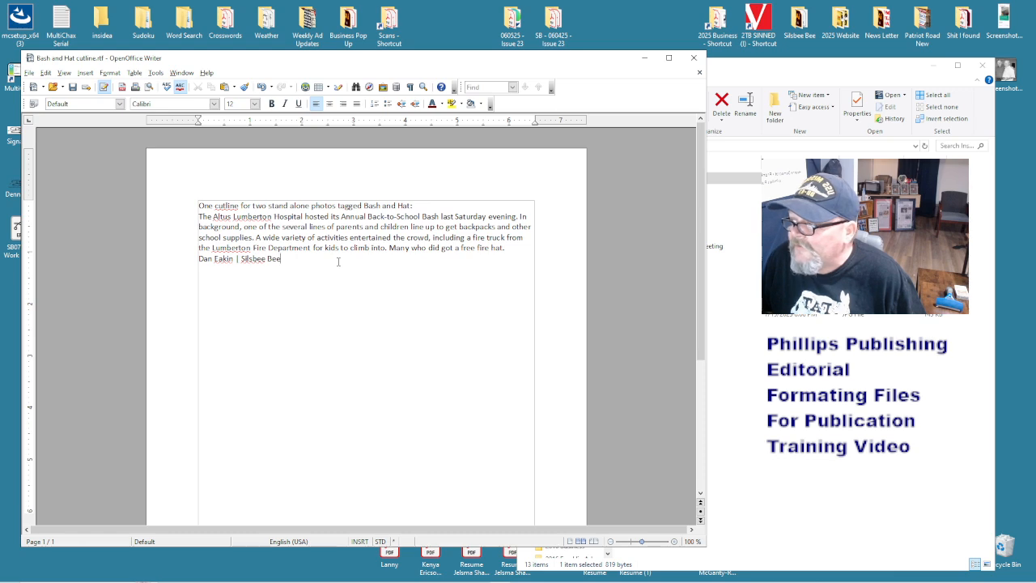
- Retype the cutline's first line as 'HatandBash 1-2.jpg' in place of the old heading
drag(417, 205, 170, 199)
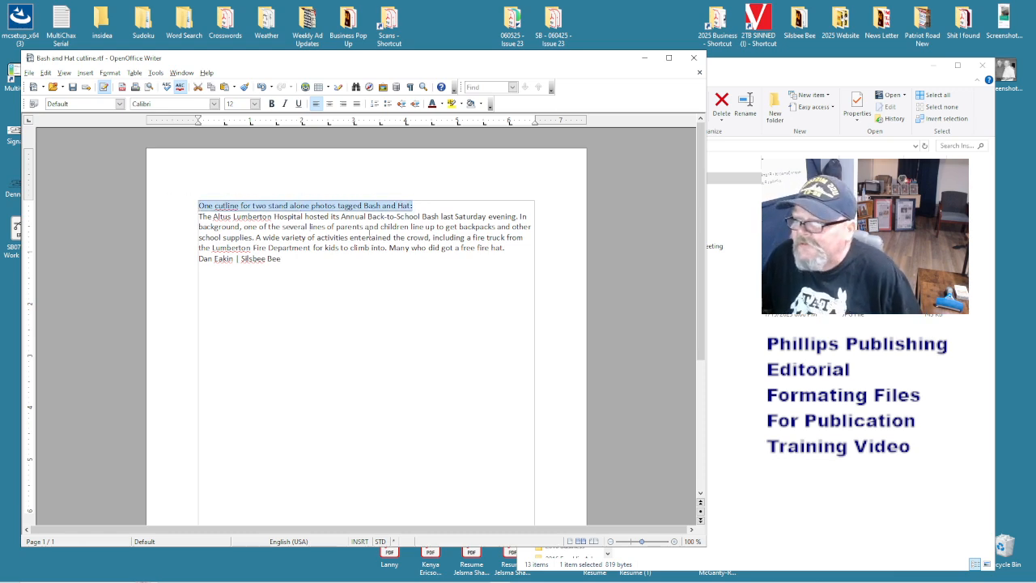
text(H)
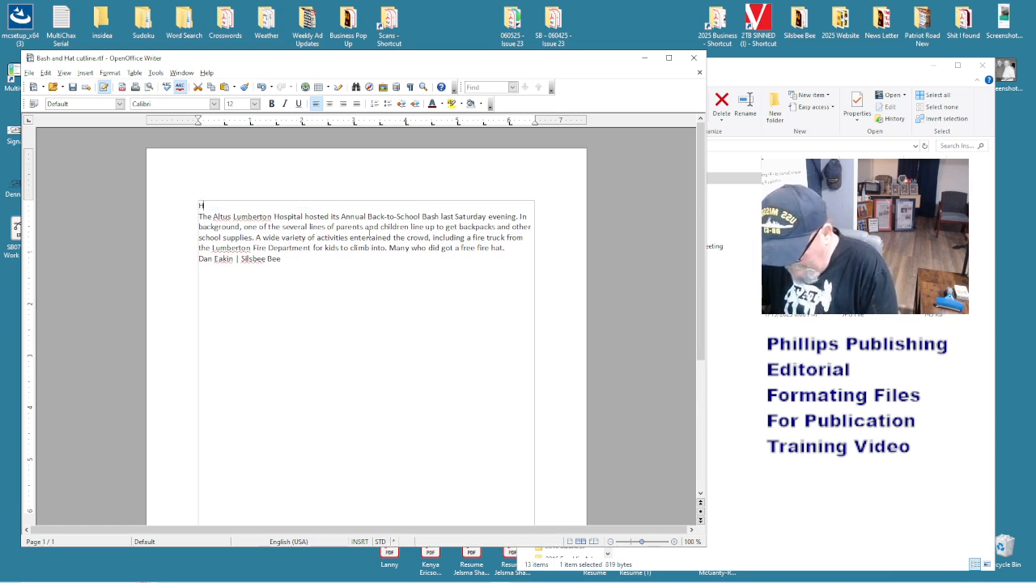
text(at and )
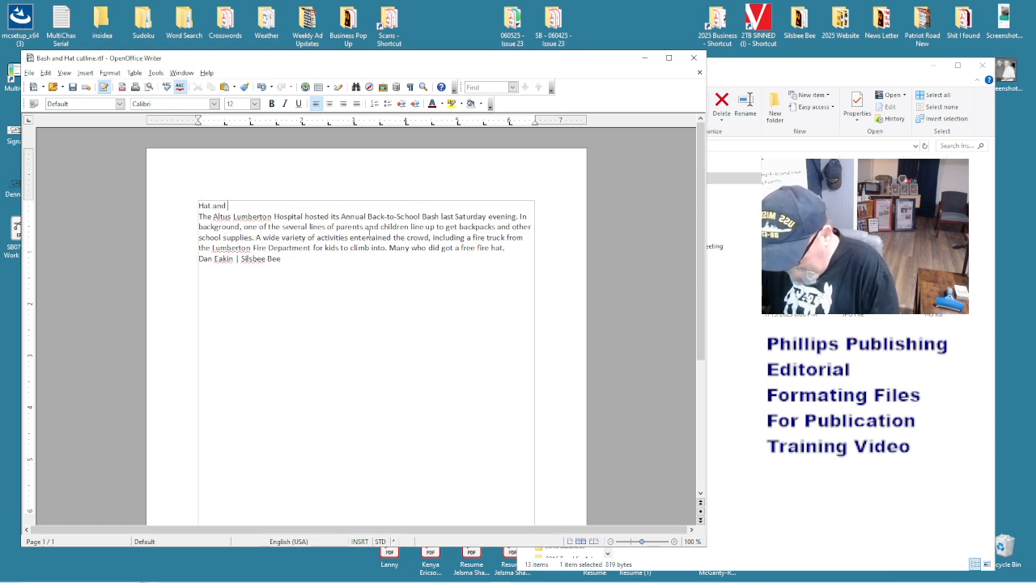
text(Bash)
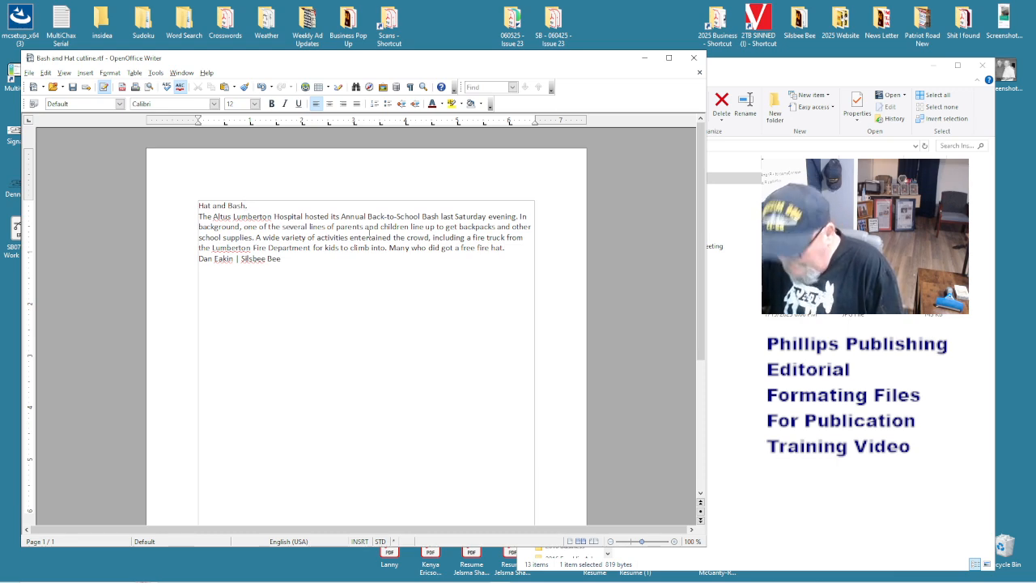
click(226, 206)
key(BackSpace)
key(BackSpace)
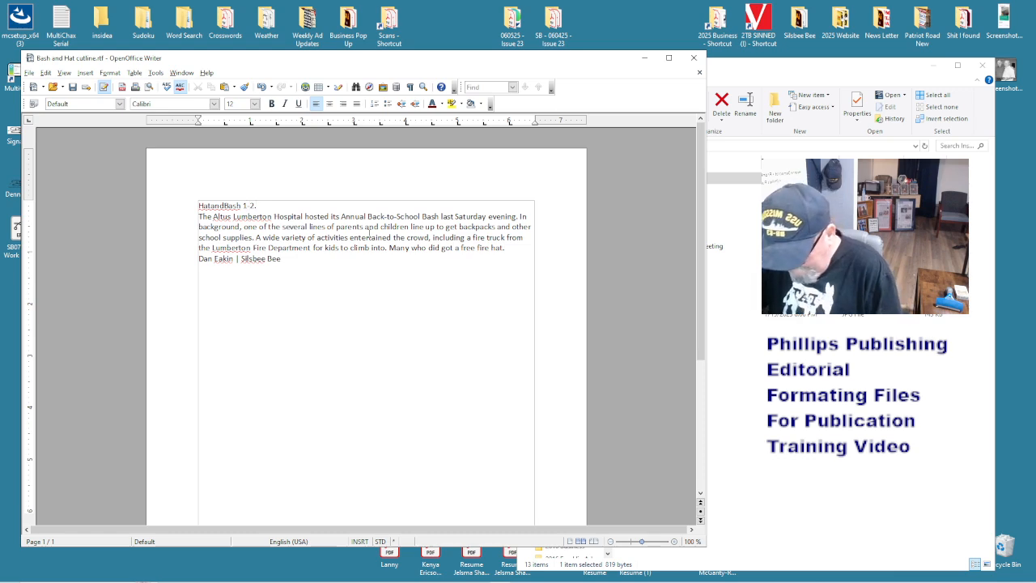
text(pg)
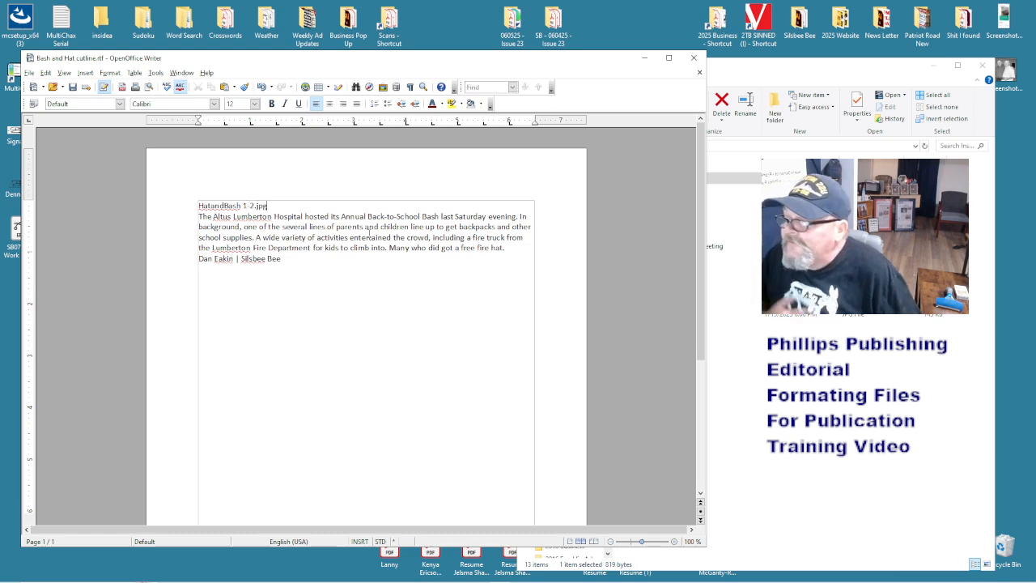
click(849, 370)
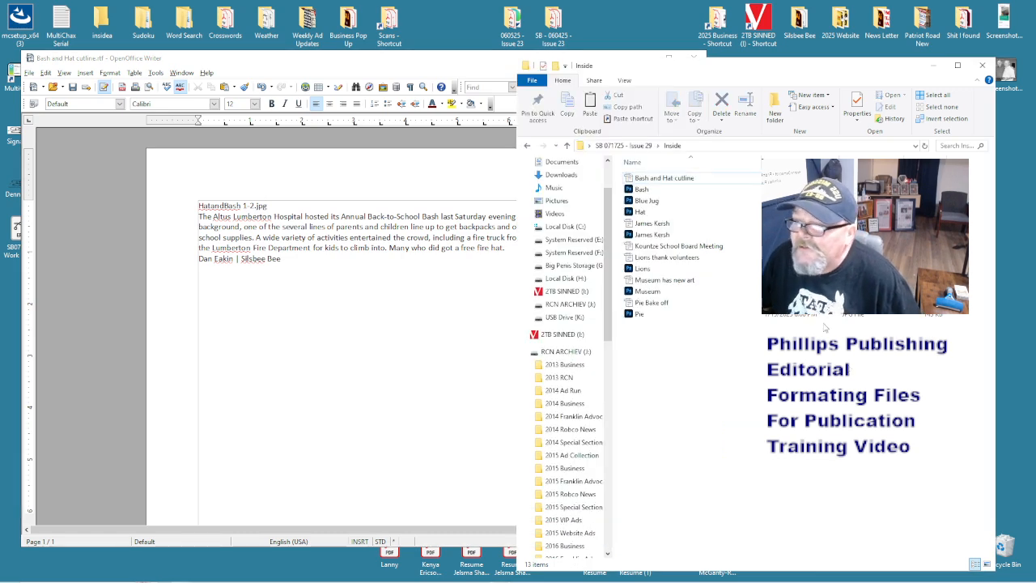
- Rename the Bash photo to 'HatandBash 1'
click(651, 190)
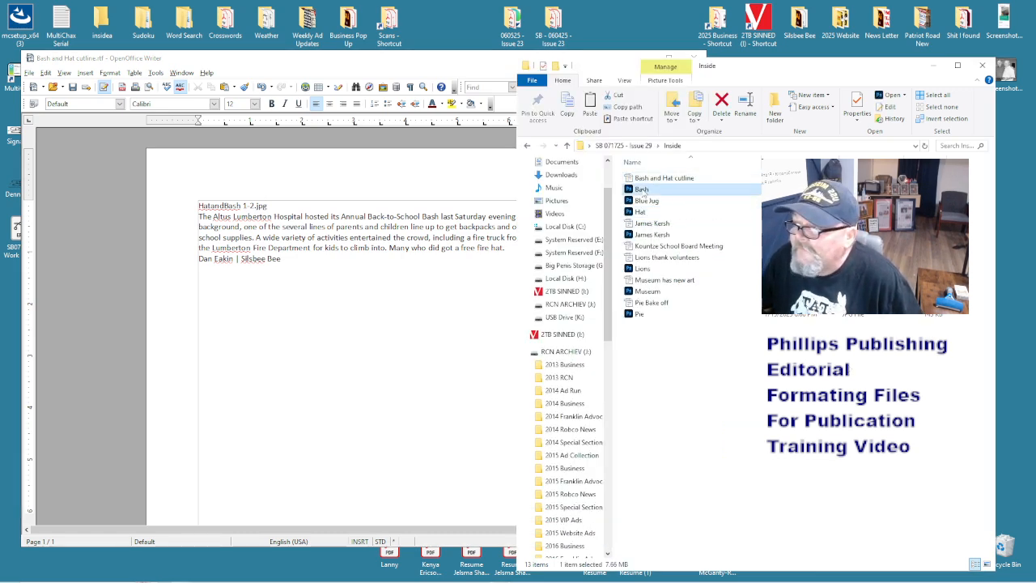
click(652, 190)
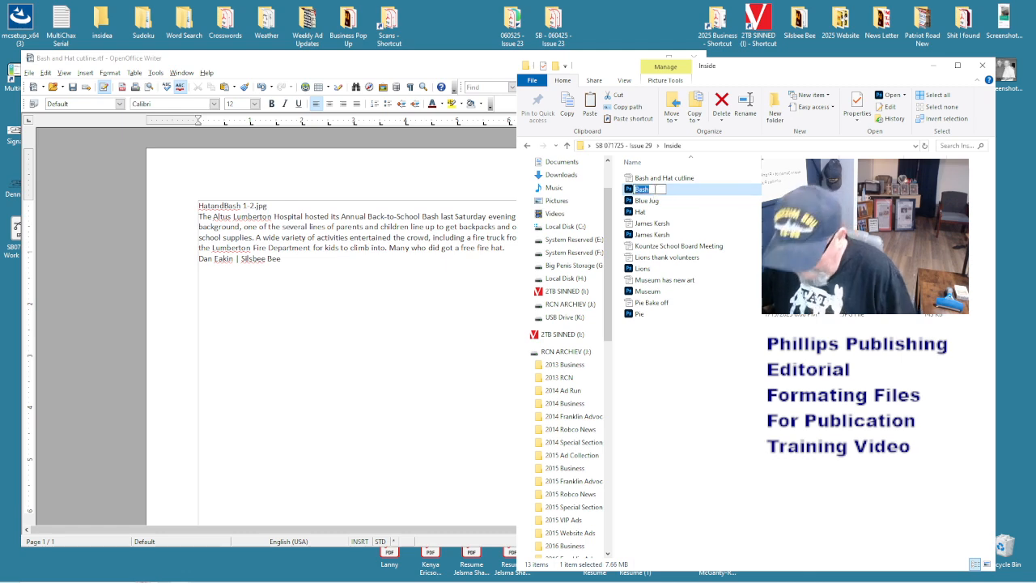
text(Hata)
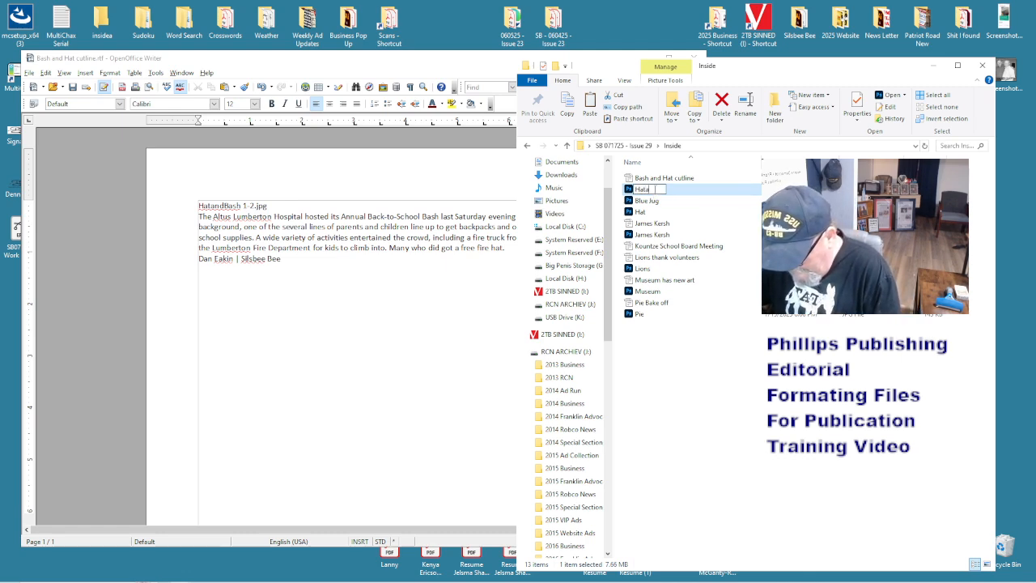
text(ndBash 1)
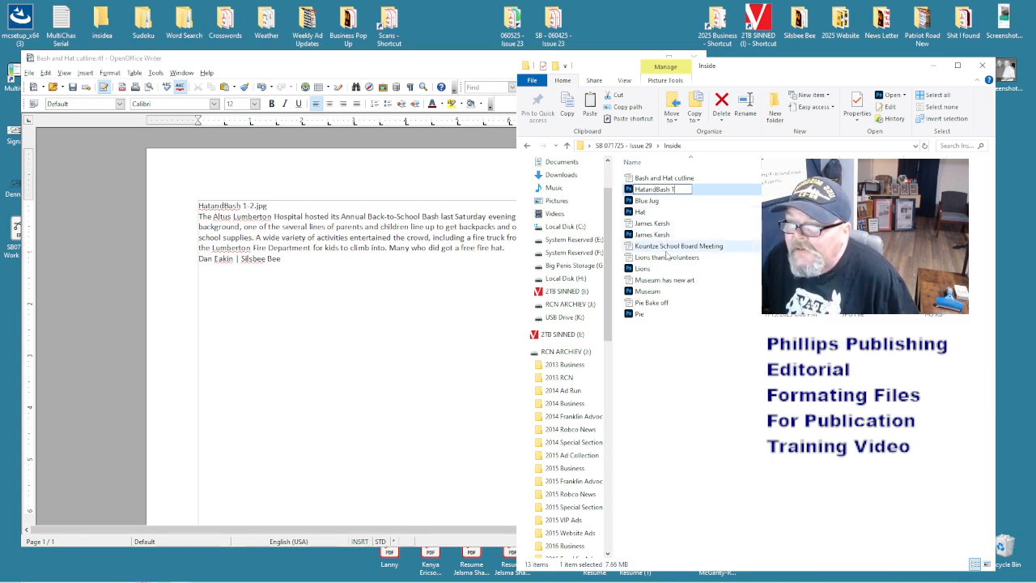
key(Return)
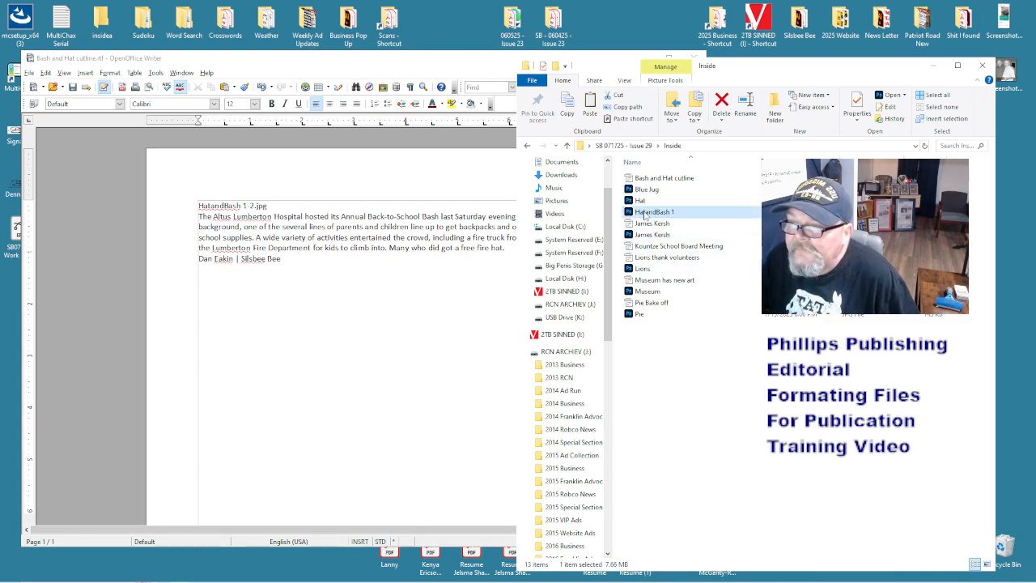
click(652, 213)
- Rename the Hat photo to 'HatandBash 2' and return to the Writer cutline
click(649, 200)
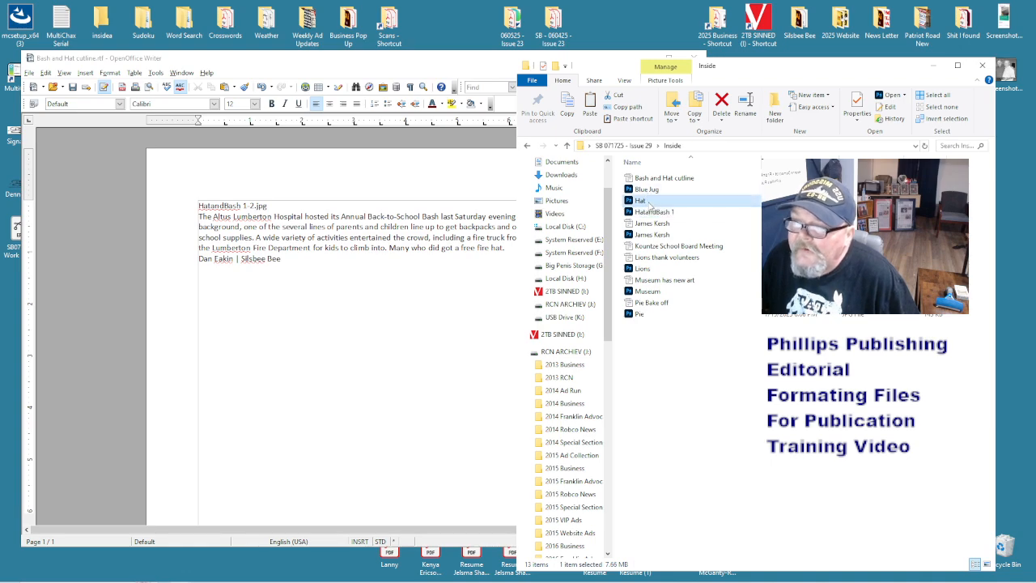
click(647, 202)
click(649, 202)
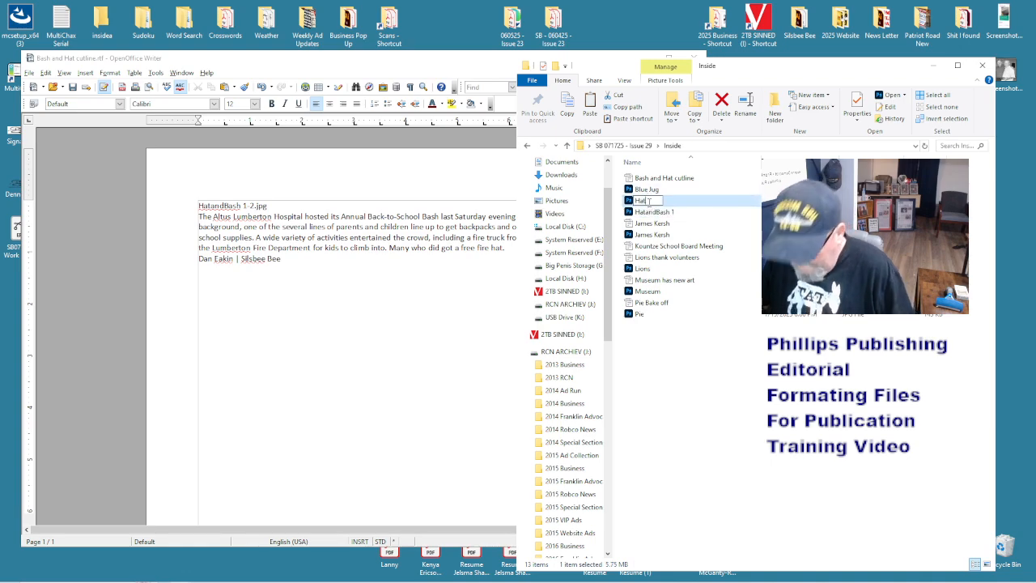
text(andBash2)
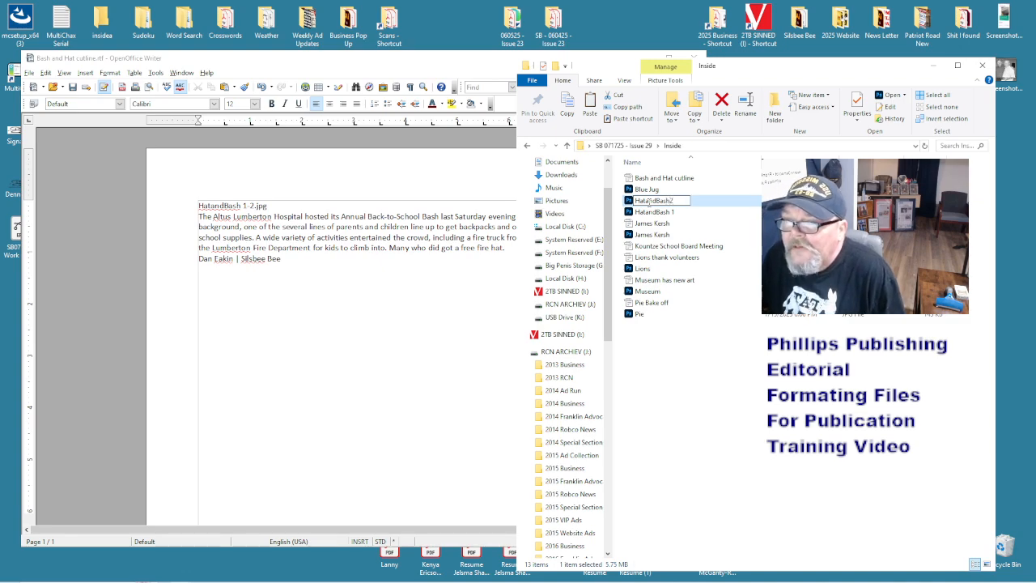
key(Left)
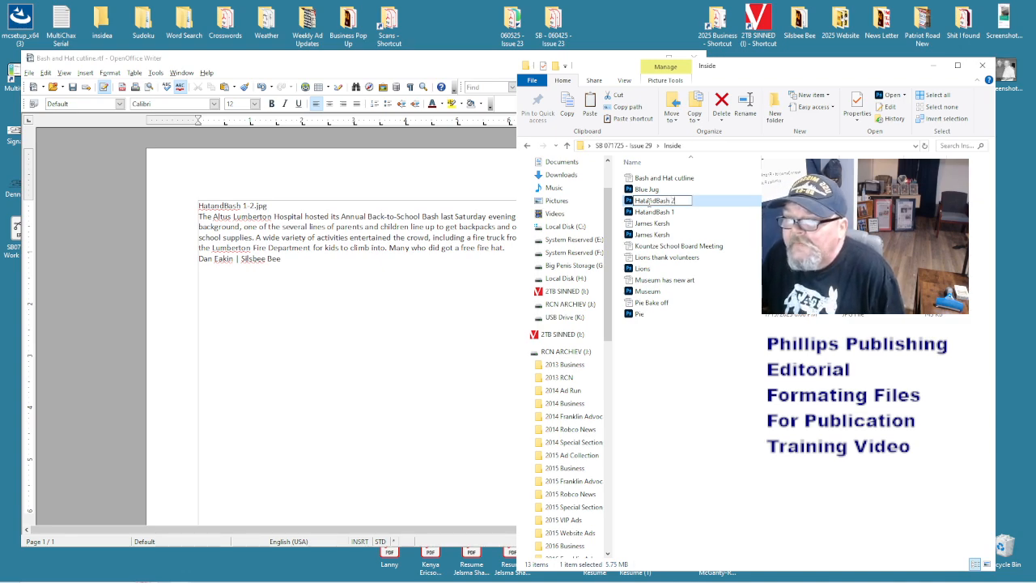
click(709, 356)
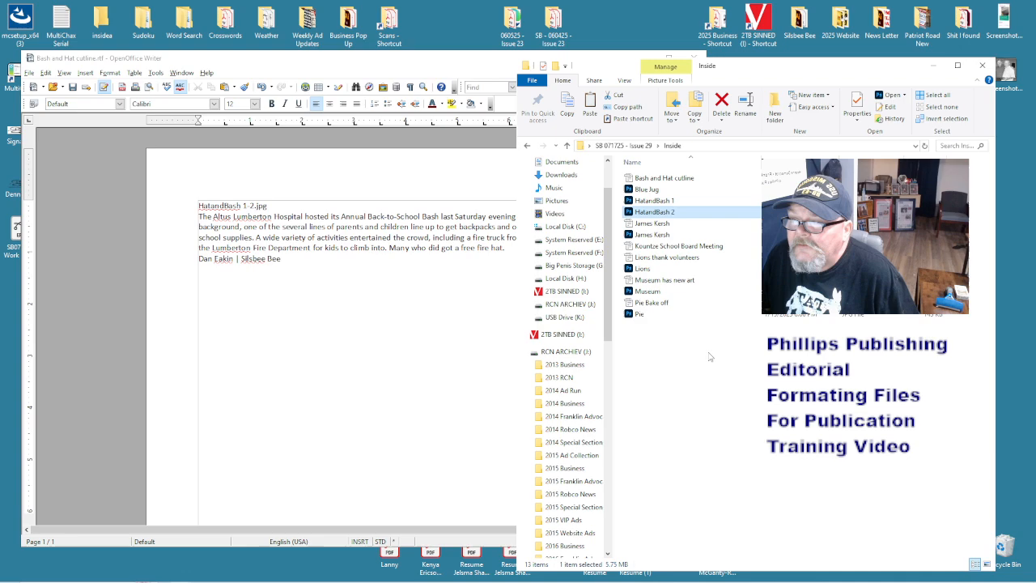
click(401, 322)
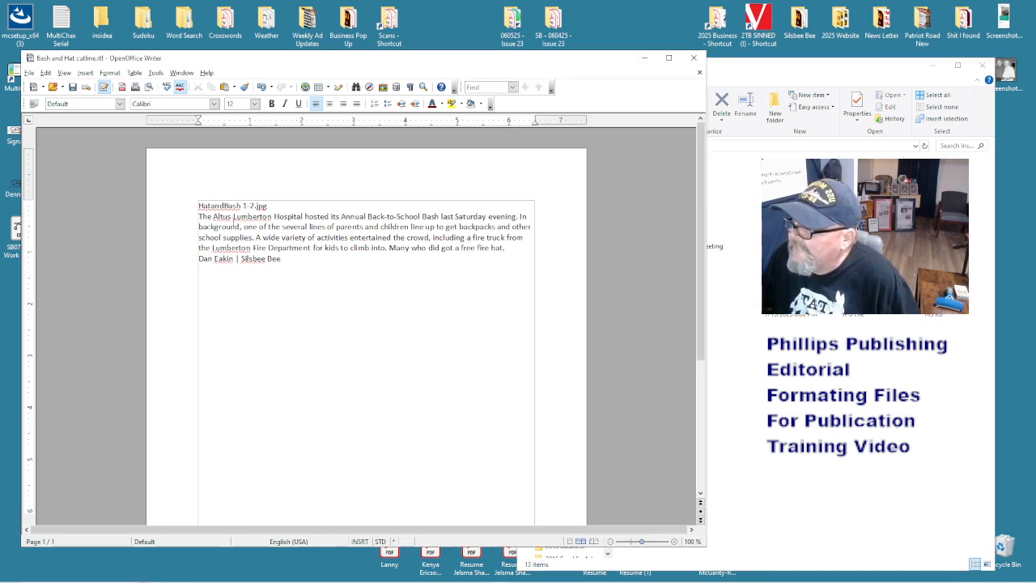
- Add Lumberton to the standard.dic dictionary so it is no longer flagged
right_click(240, 249)
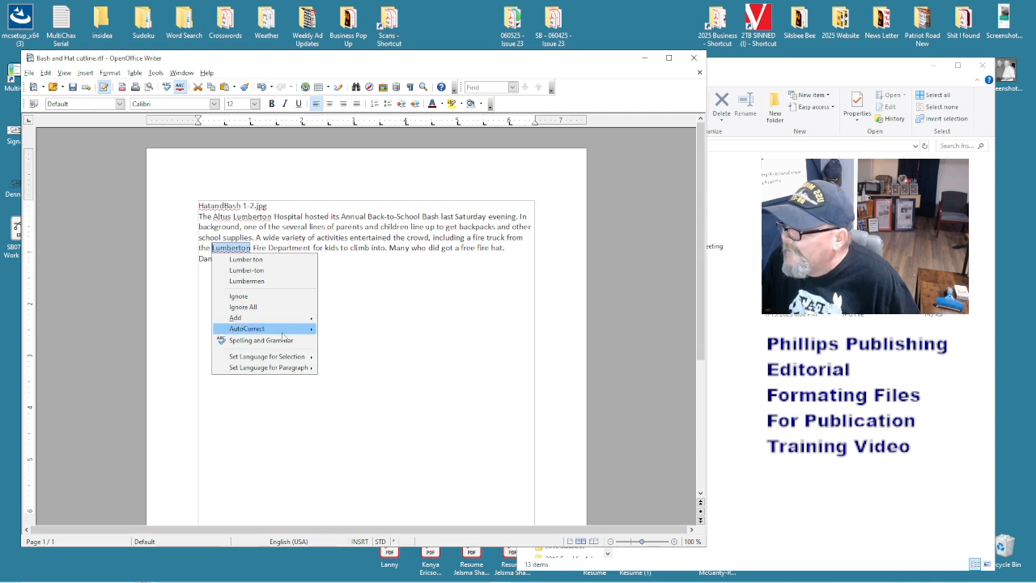
mouse_move(284, 323)
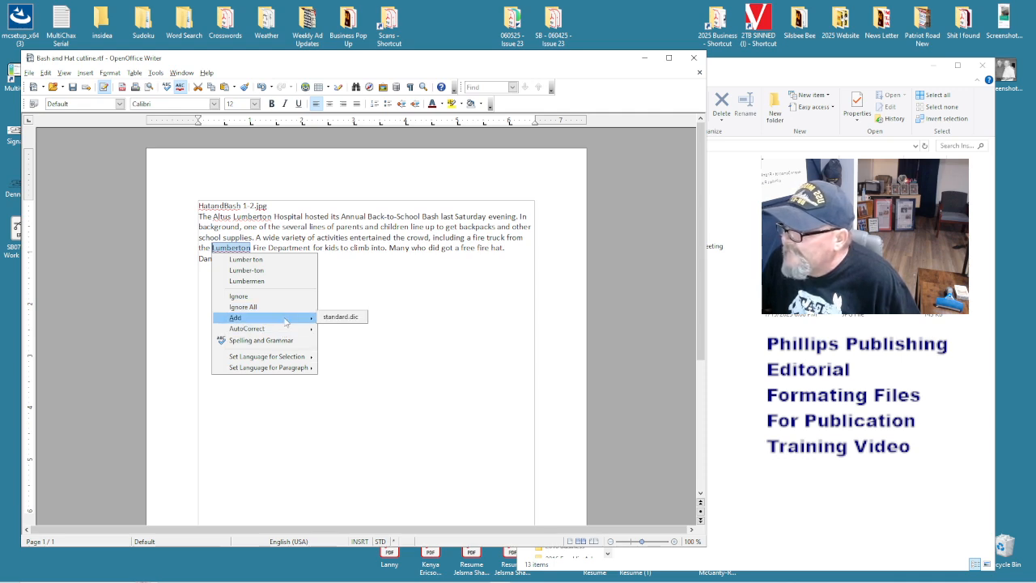
click(338, 317)
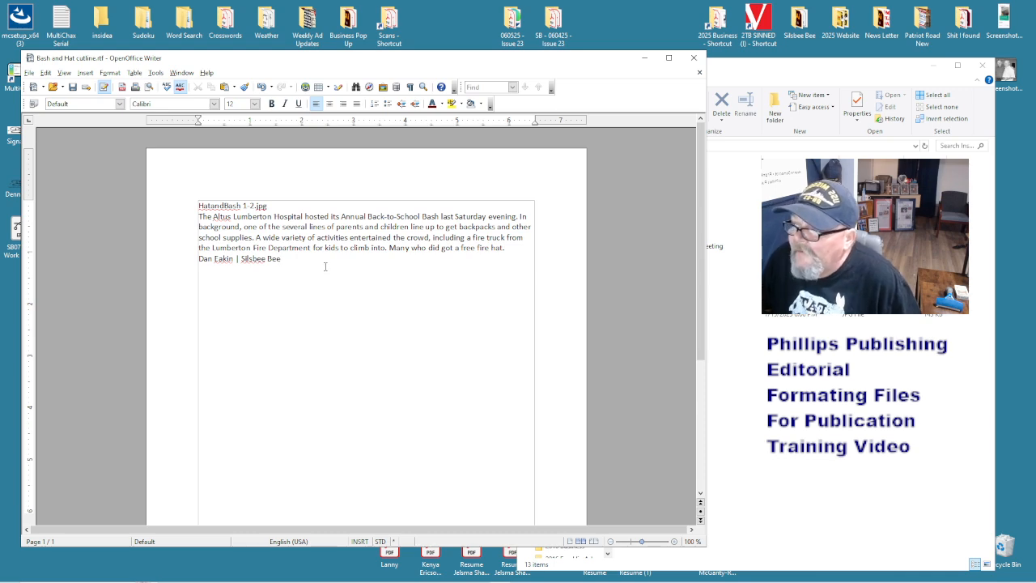
click(29, 73)
- Save the cutline as HatandBash.doc in Word 97/2000/XP format, then close Writer
click(79, 173)
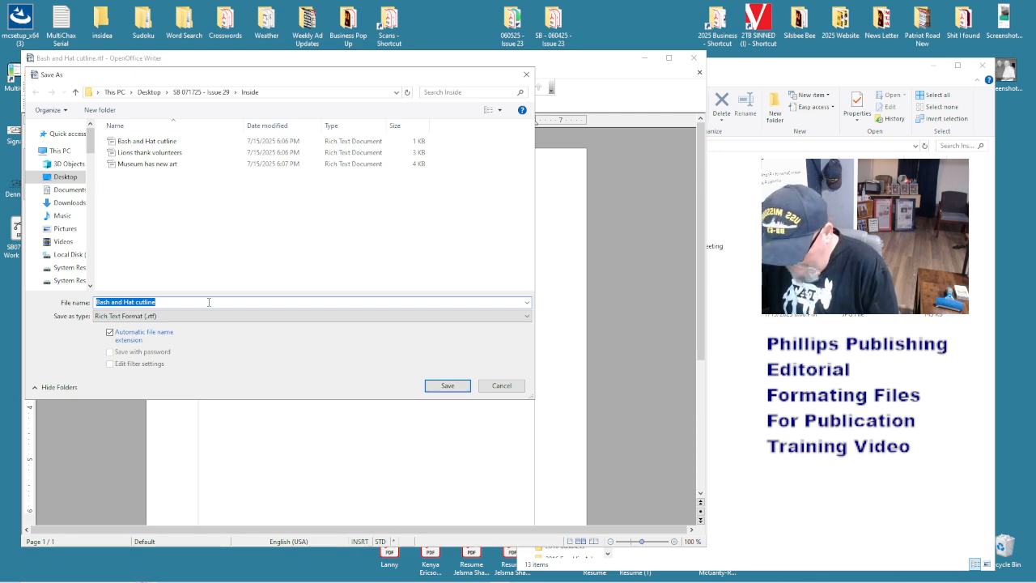
text(Hatand)
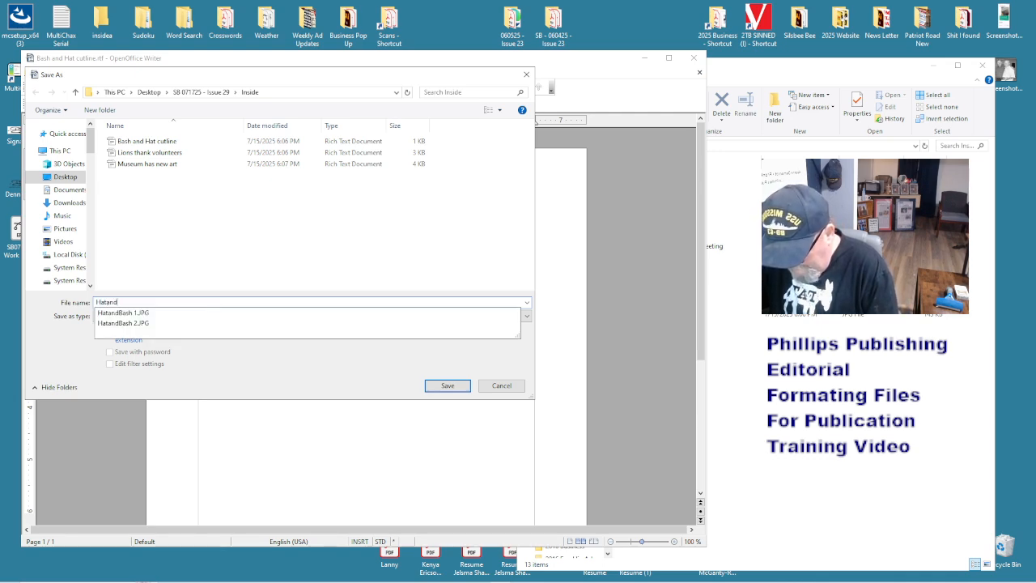
text(Bash)
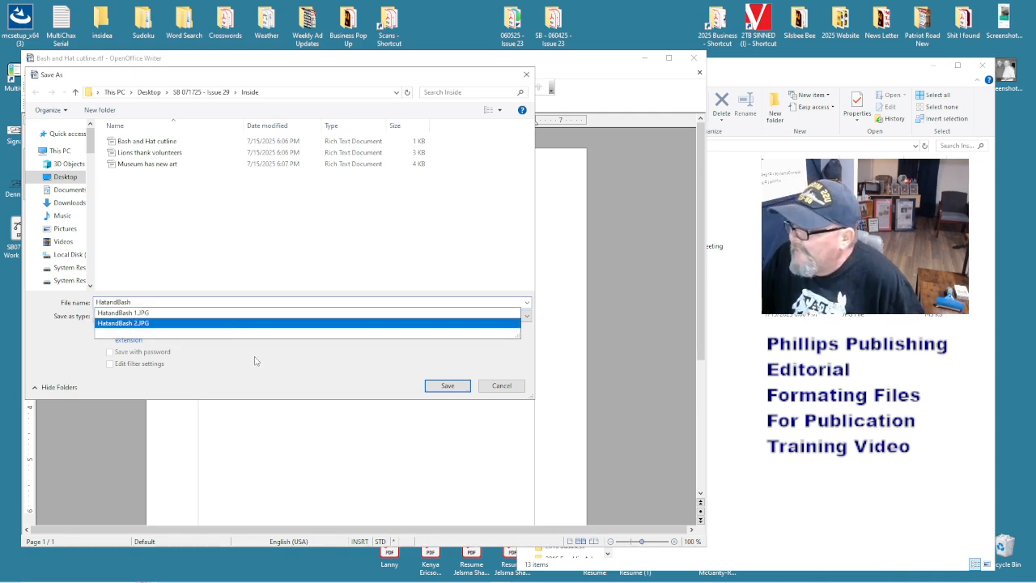
click(264, 380)
click(222, 323)
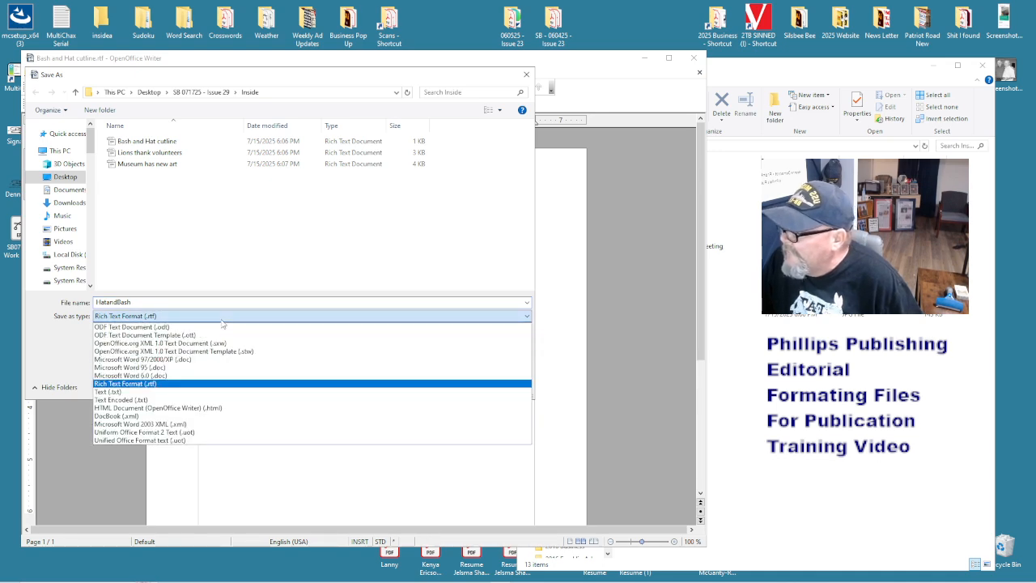
click(195, 363)
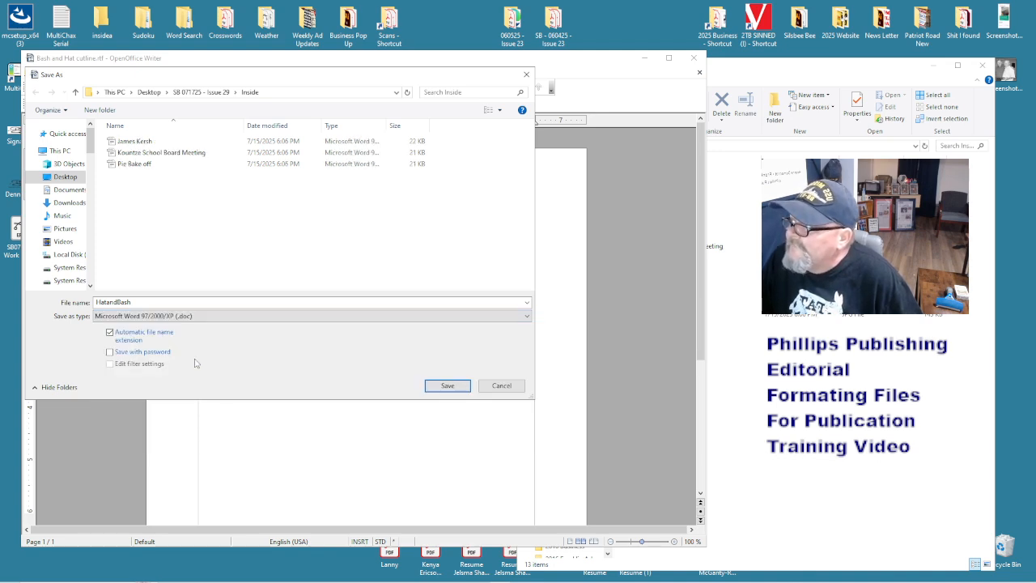
click(436, 387)
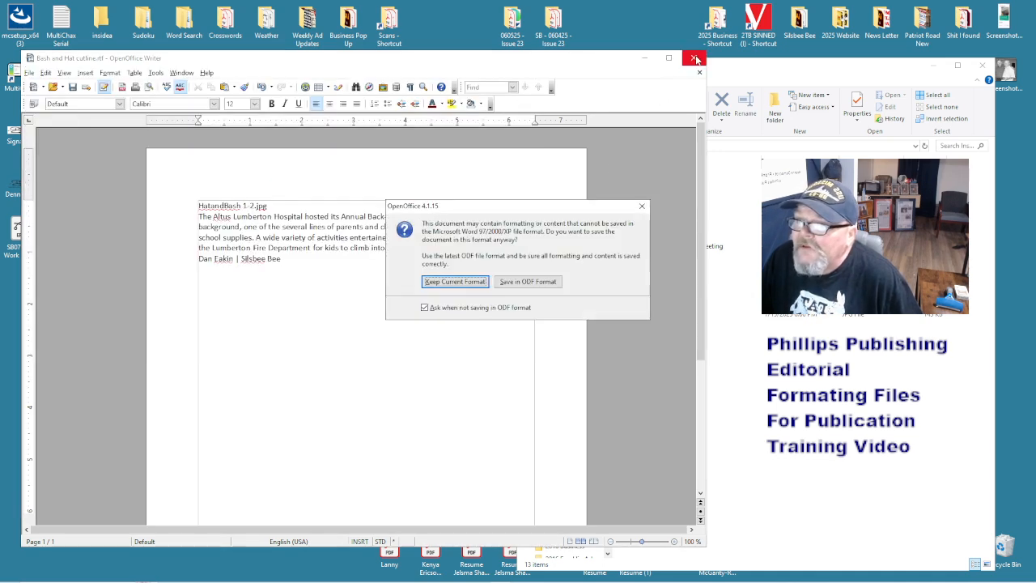
click(453, 282)
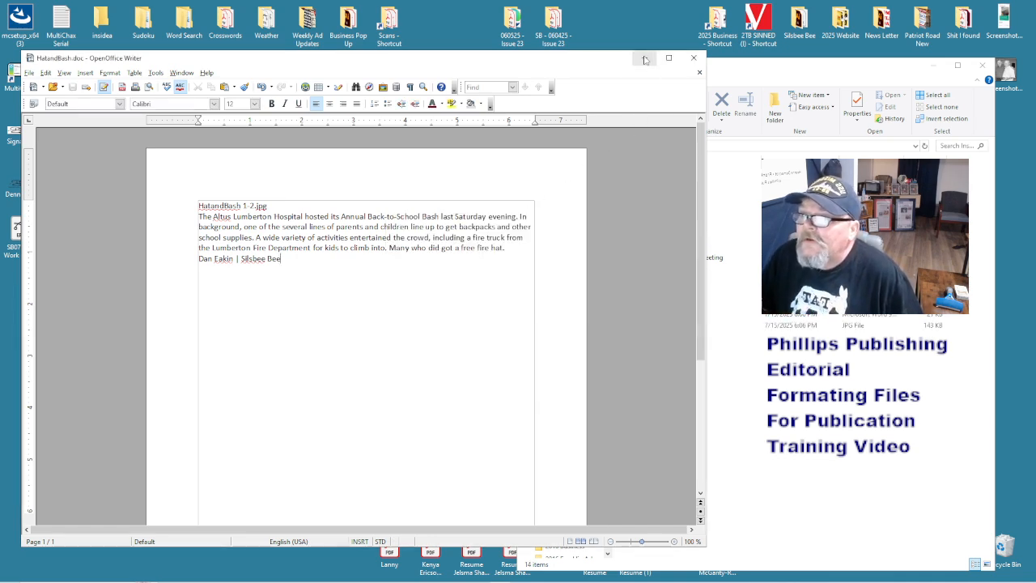
click(693, 58)
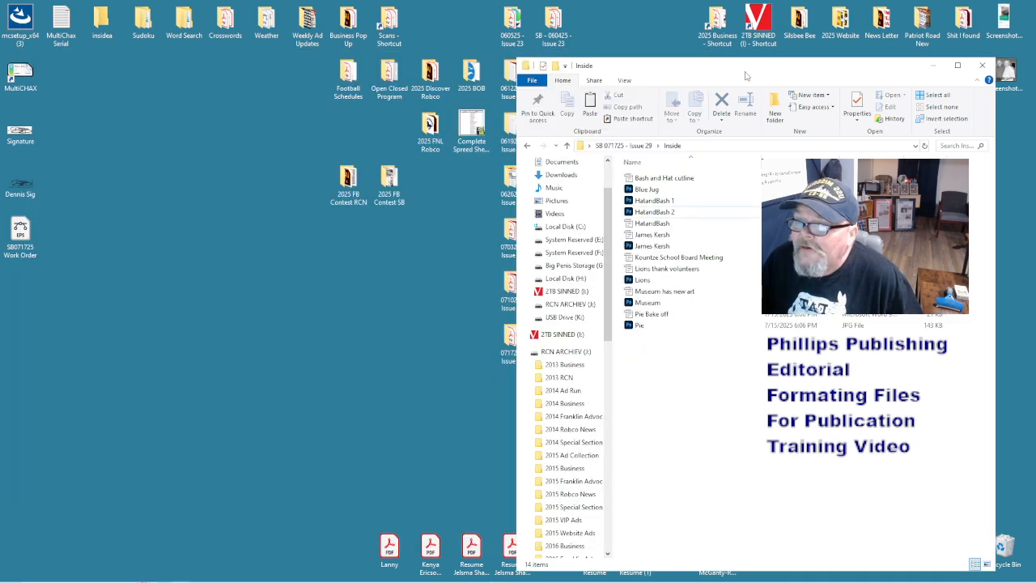
- Delete the old Bash and Hat cutline file and move the Blue Jug photo onto the desktop
drag(745, 75, 567, 66)
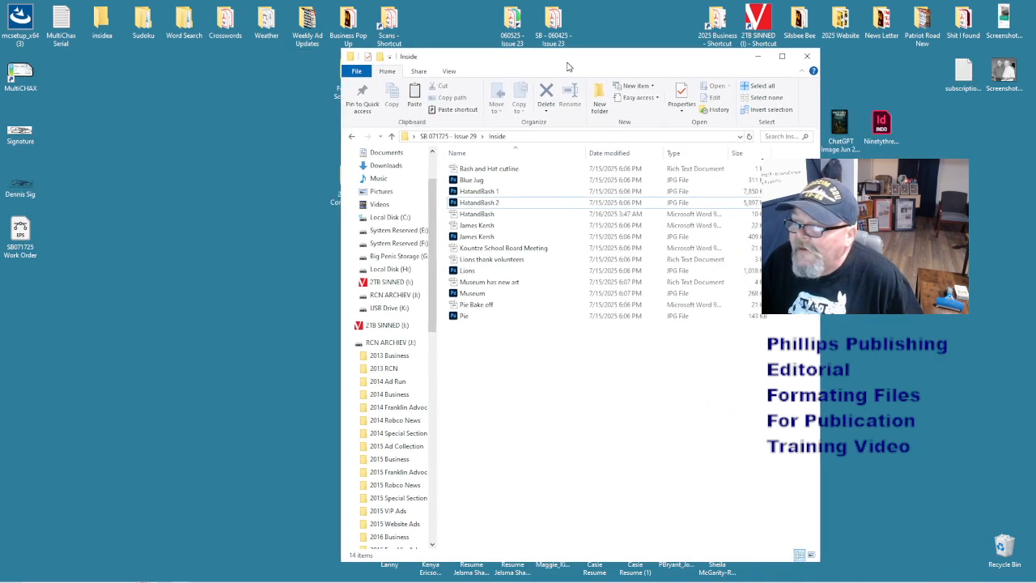
click(489, 173)
right_click(487, 171)
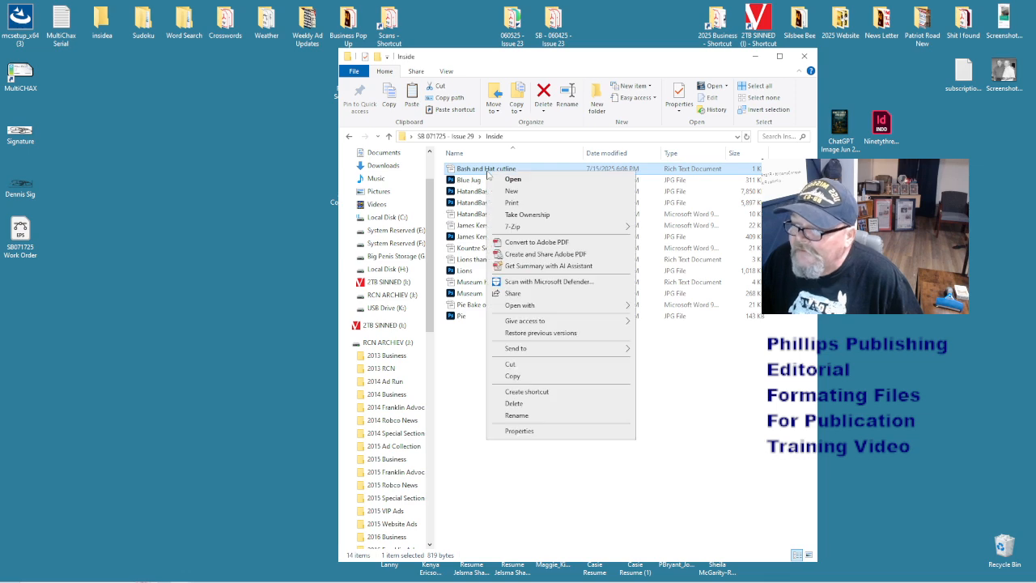
click(548, 403)
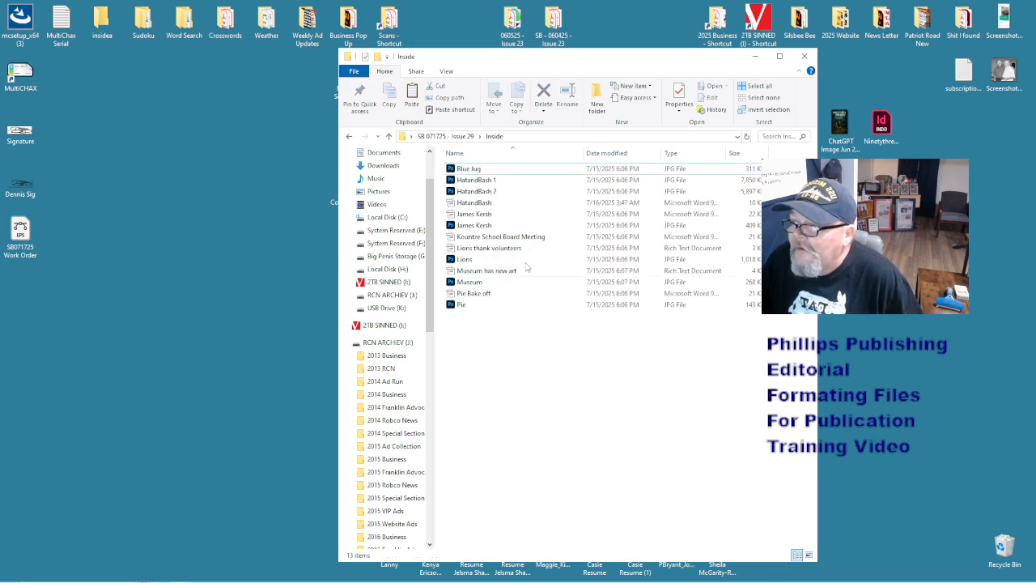
drag(473, 170, 142, 373)
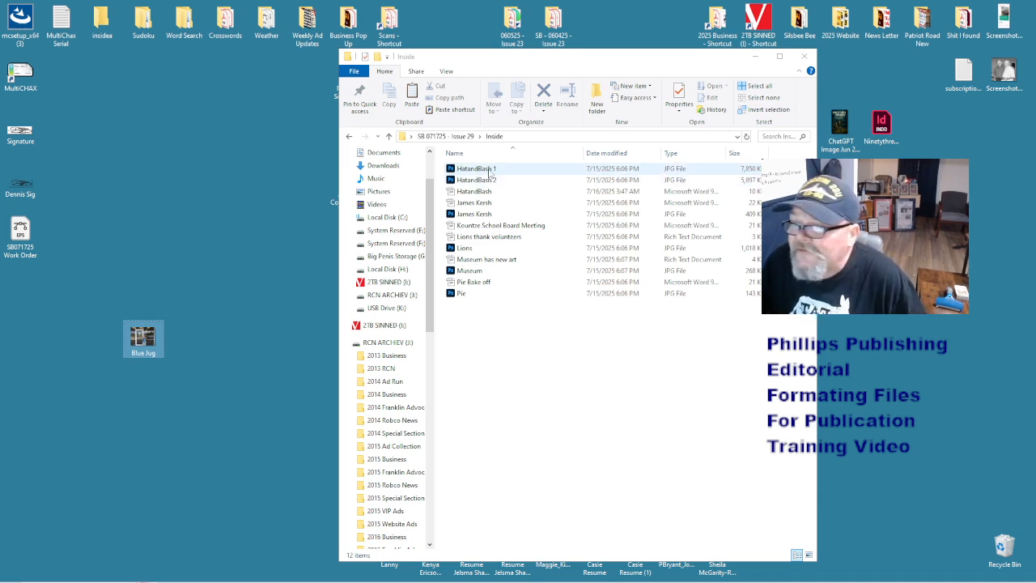
click(469, 191)
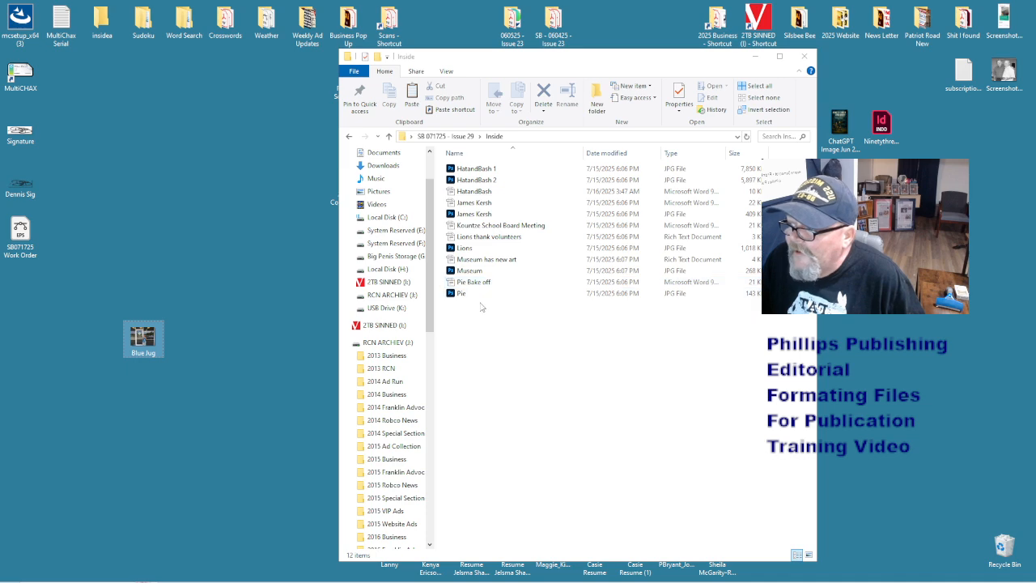
click(476, 231)
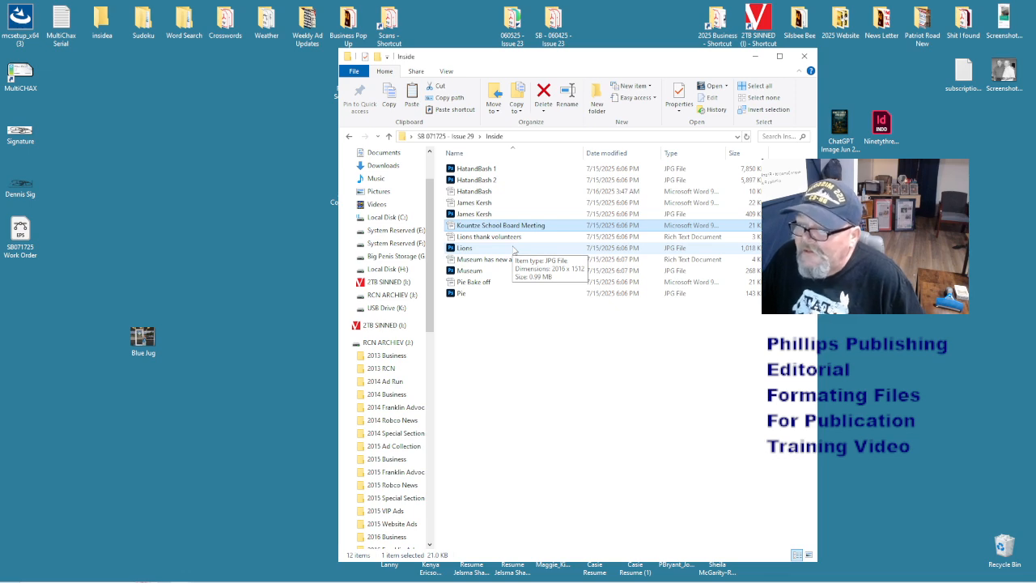
- Switch the Inside folder to Large icons and back to Details, then drag Blue Jug into it
click(809, 555)
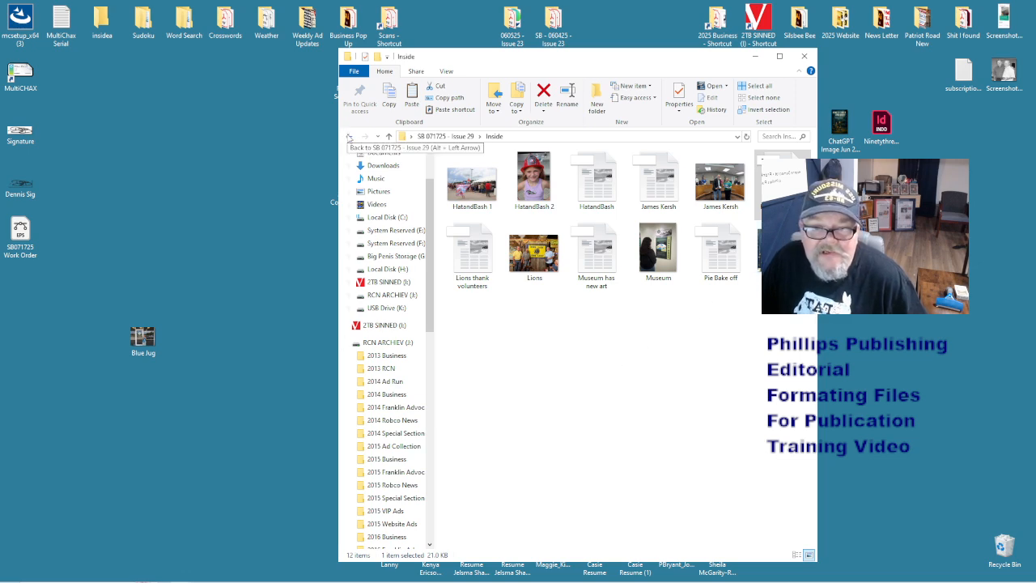
click(350, 137)
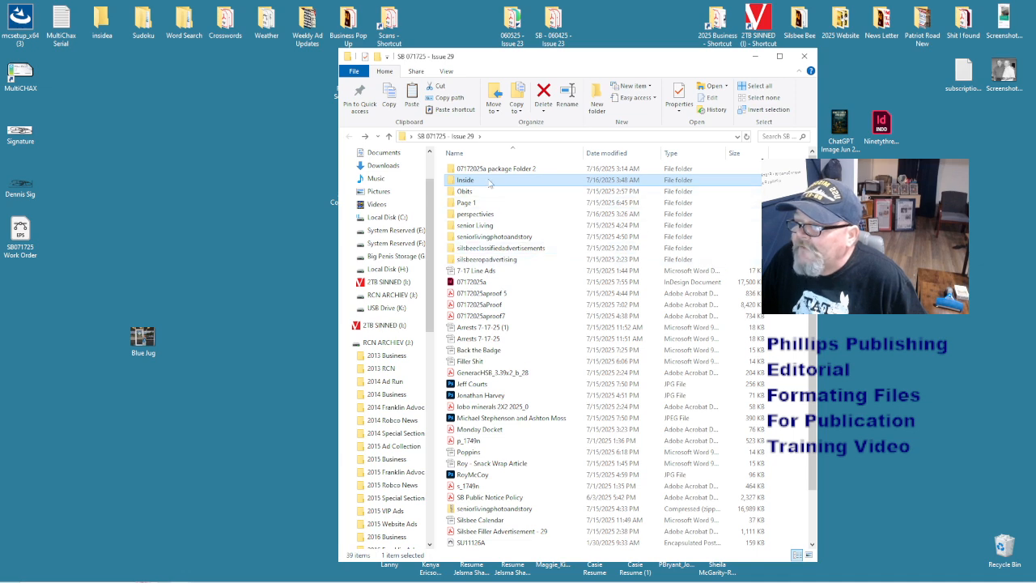
double_click(489, 182)
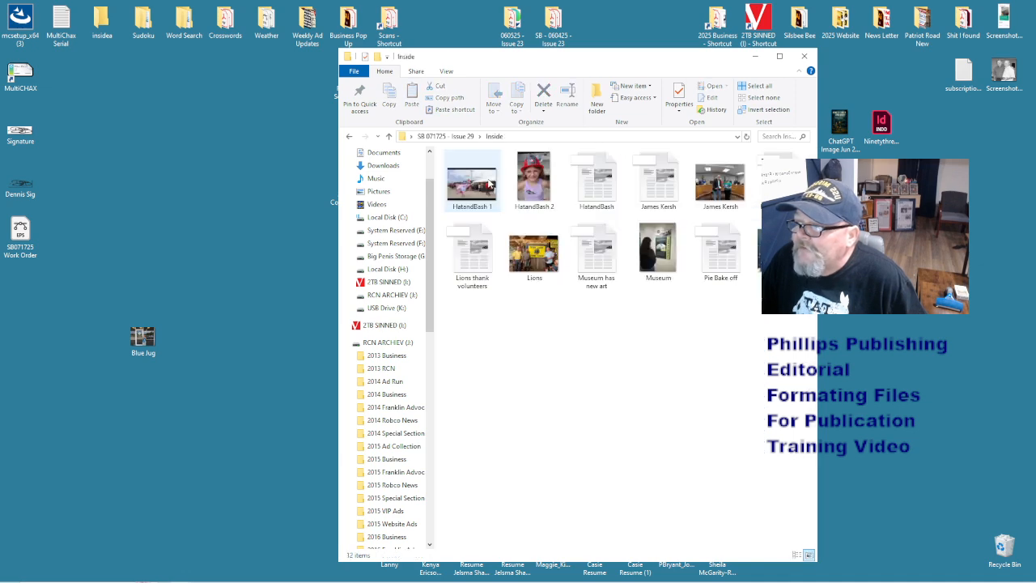
click(797, 555)
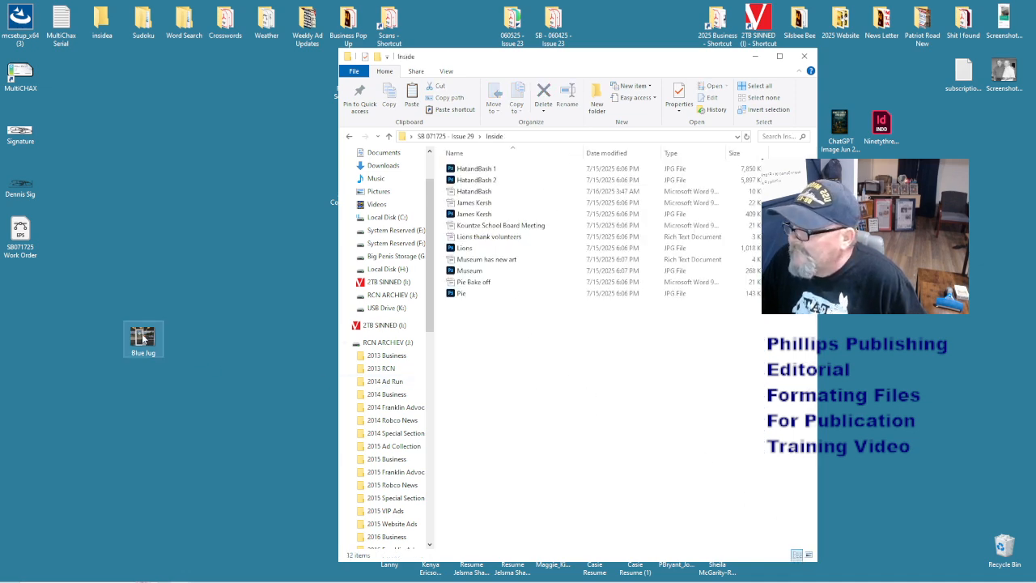
drag(143, 337, 607, 373)
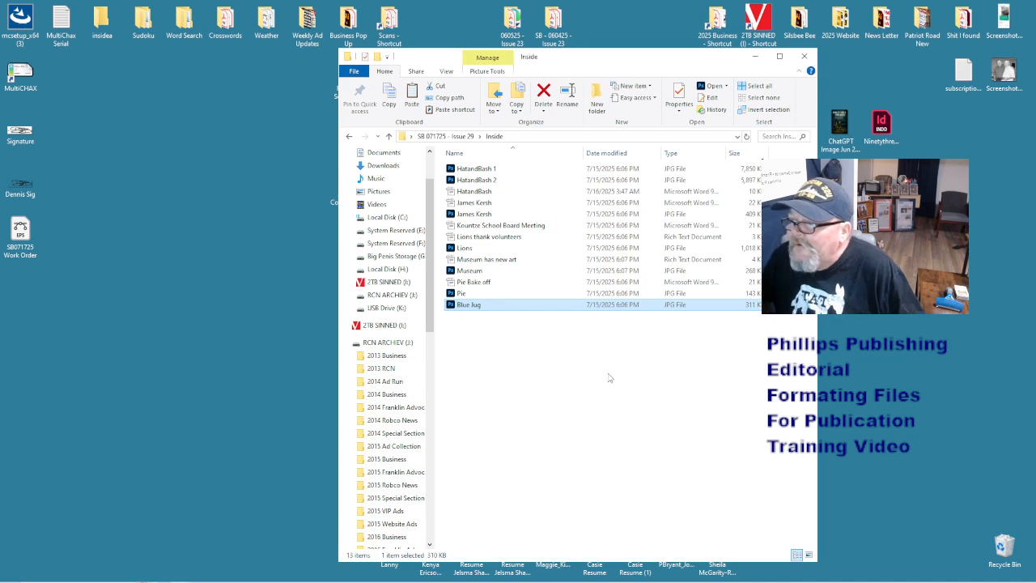
click(608, 377)
click(467, 305)
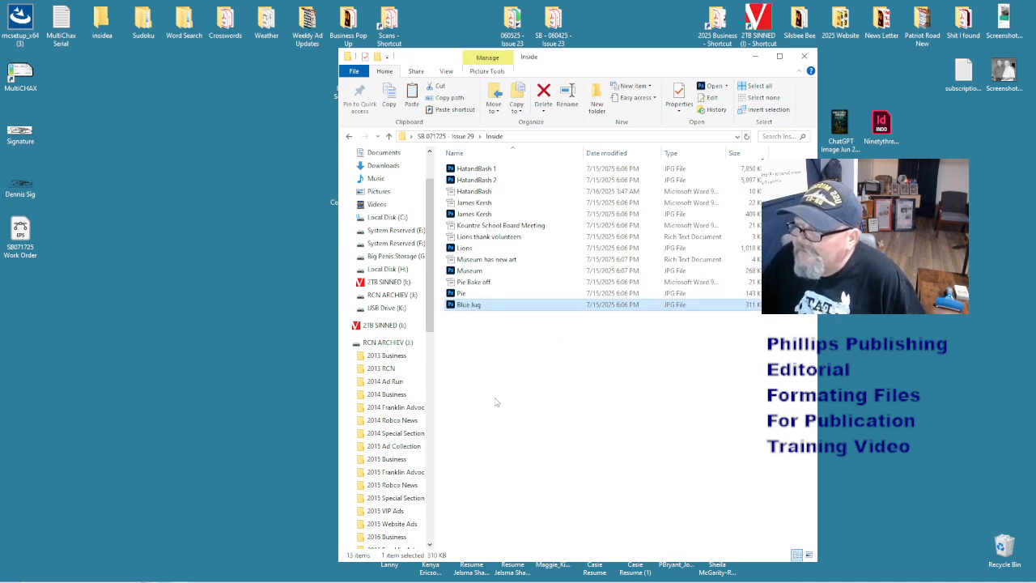
click(496, 402)
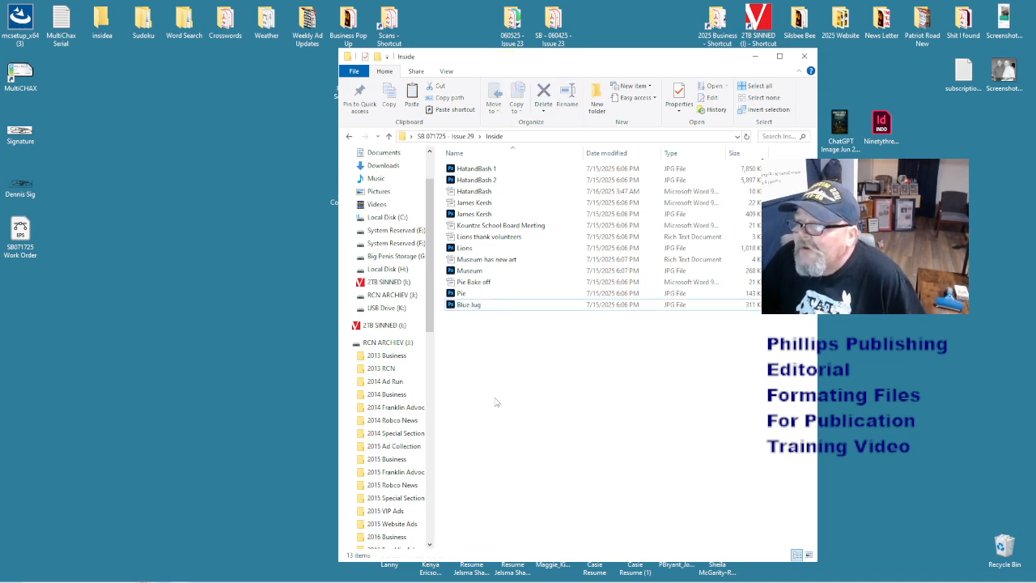
- Open the Kountze School Board Meeting story and set all its text to 12 pt
click(496, 227)
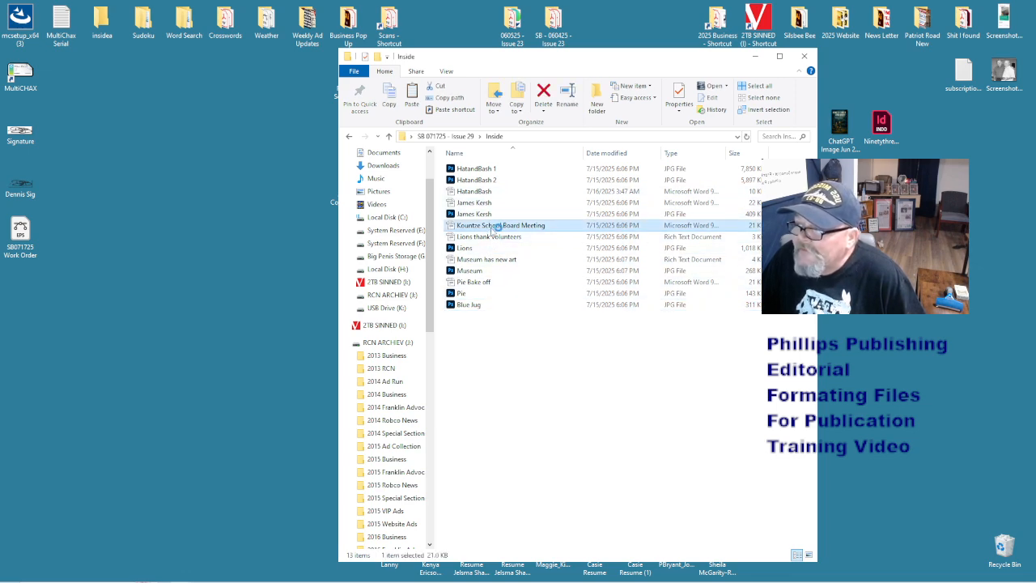
double_click(495, 227)
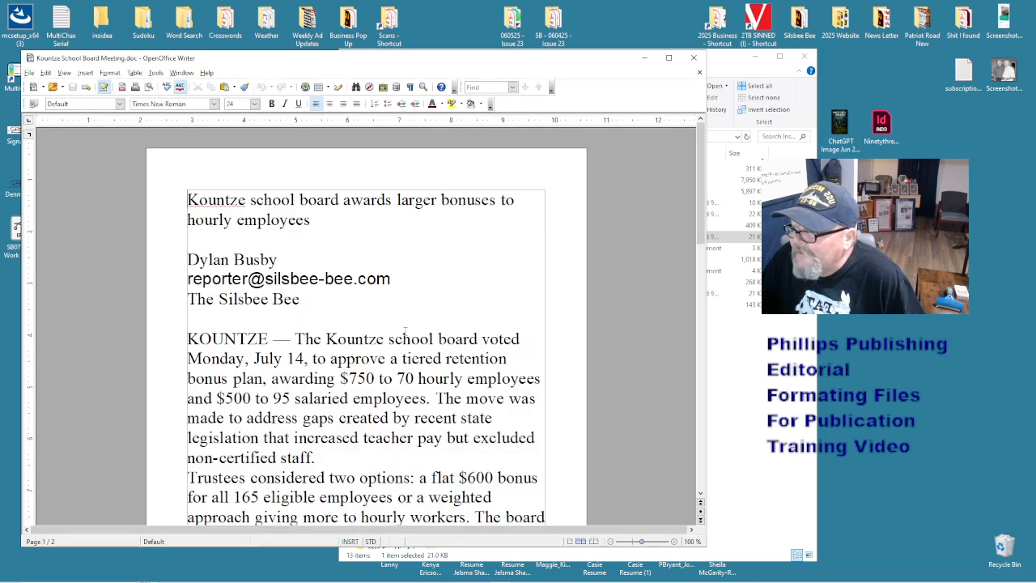
scroll(405, 332, down, 7)
scroll(405, 331, up, 3)
scroll(405, 331, down, 3)
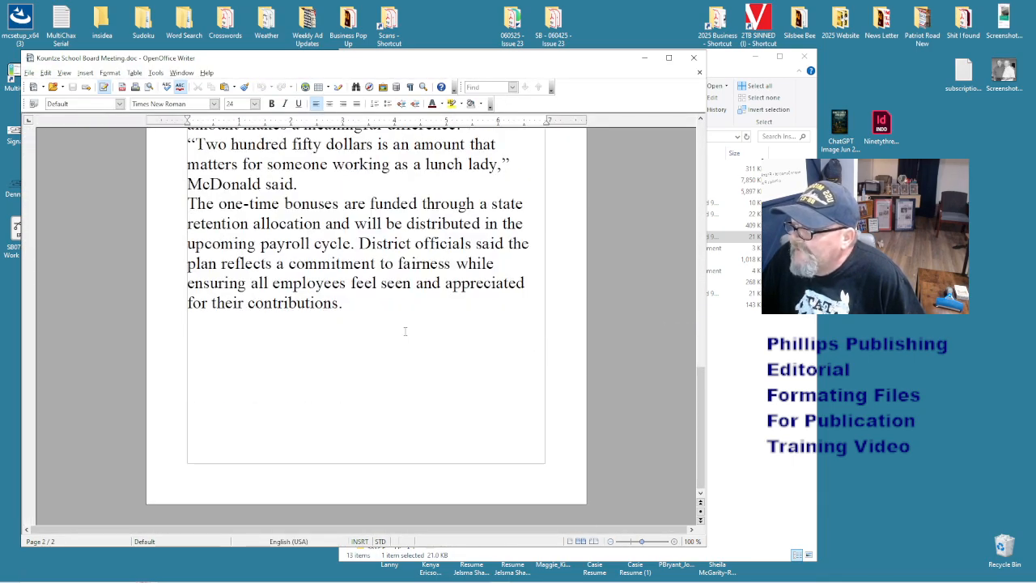
scroll(405, 331, up, 3)
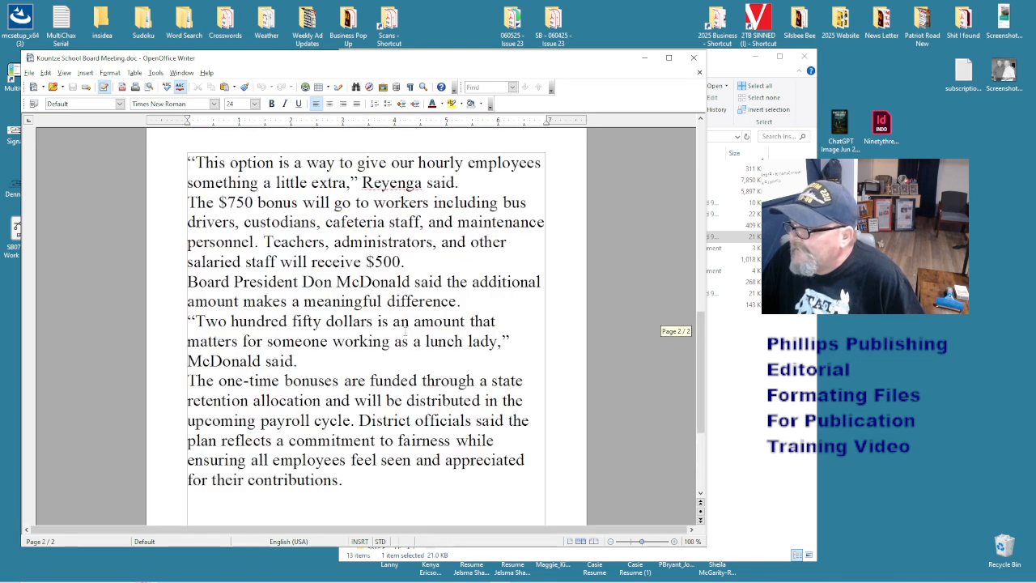
key(ctrl+a)
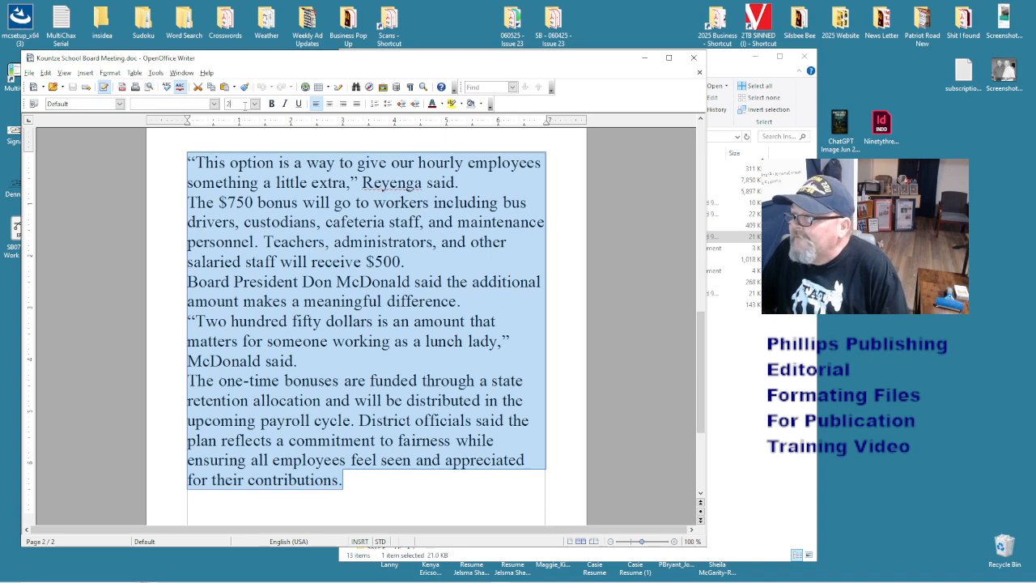
key(BackSpace)
text(12)
key(Return)
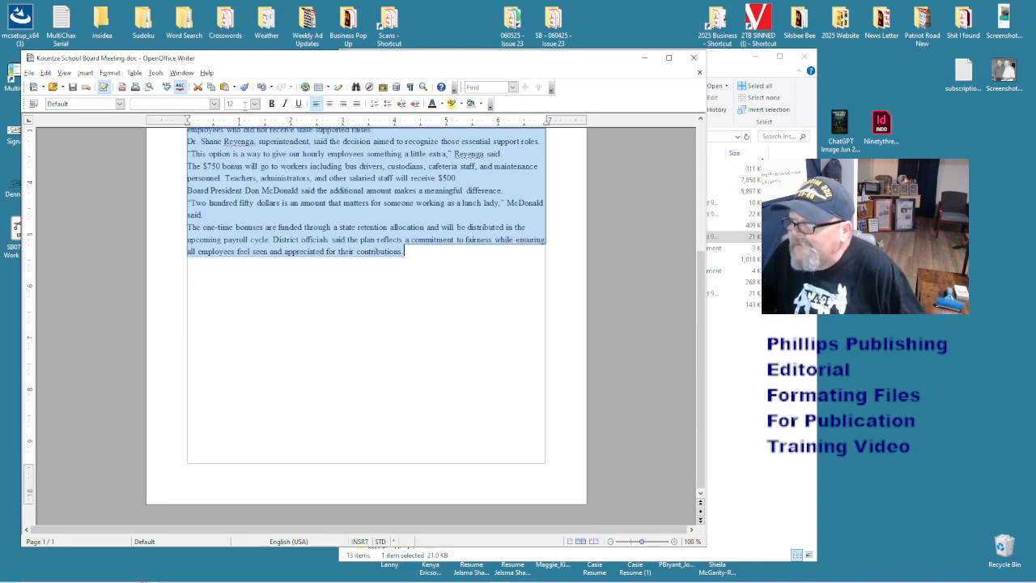
click(303, 190)
- Close the Kountze story and discard the changes
scroll(307, 195, up, 5)
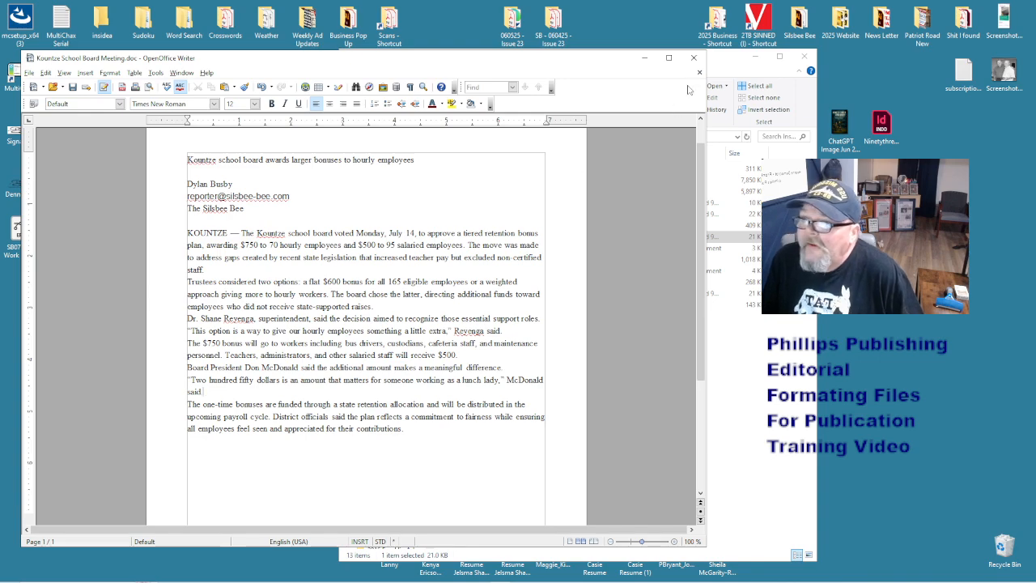
click(694, 57)
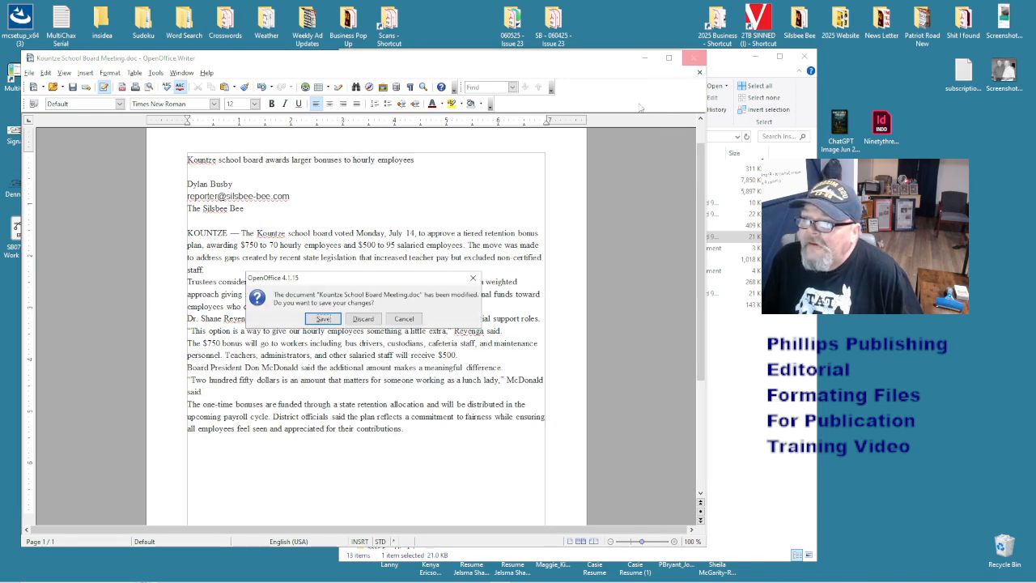
click(364, 319)
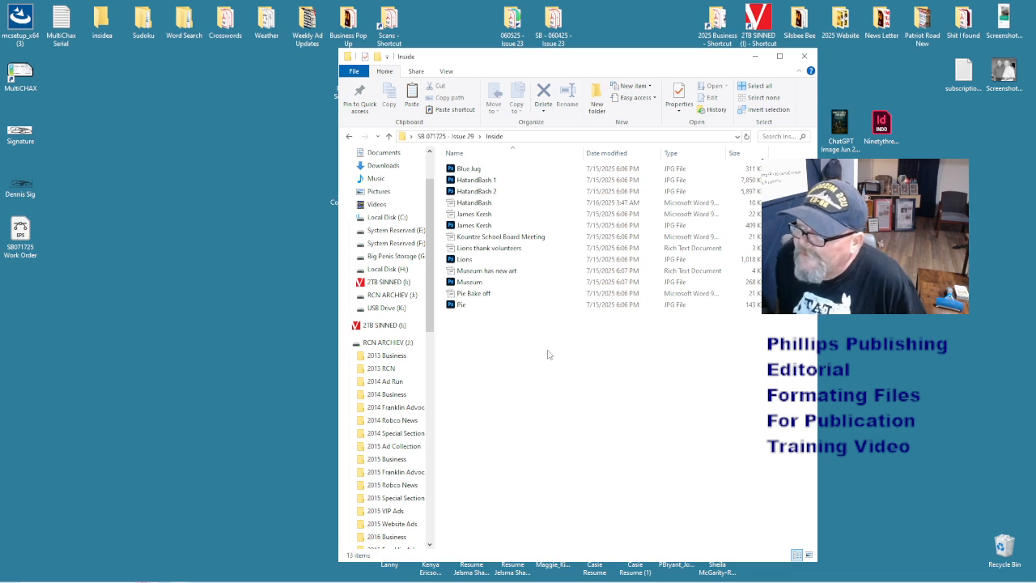
- Drag the Blue Jug photo from the Inside folder onto the desktop and place its icon lower
drag(463, 168, 172, 367)
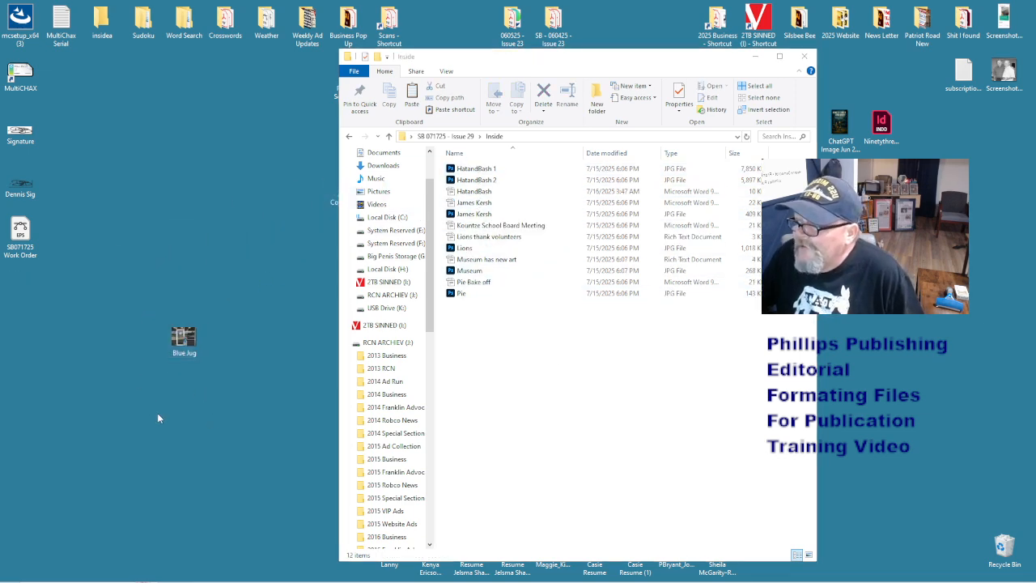
click(663, 346)
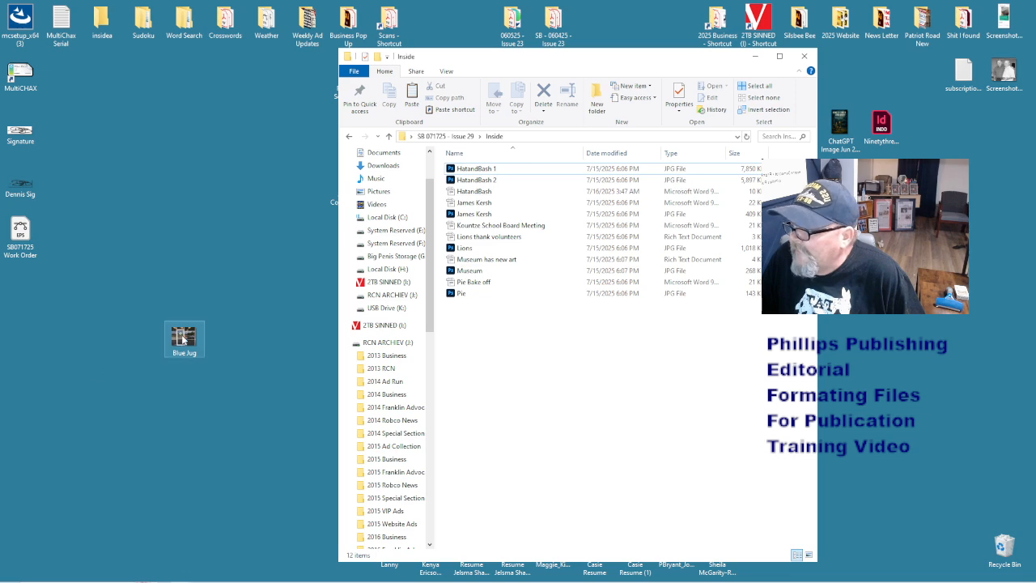
drag(182, 340, 142, 394)
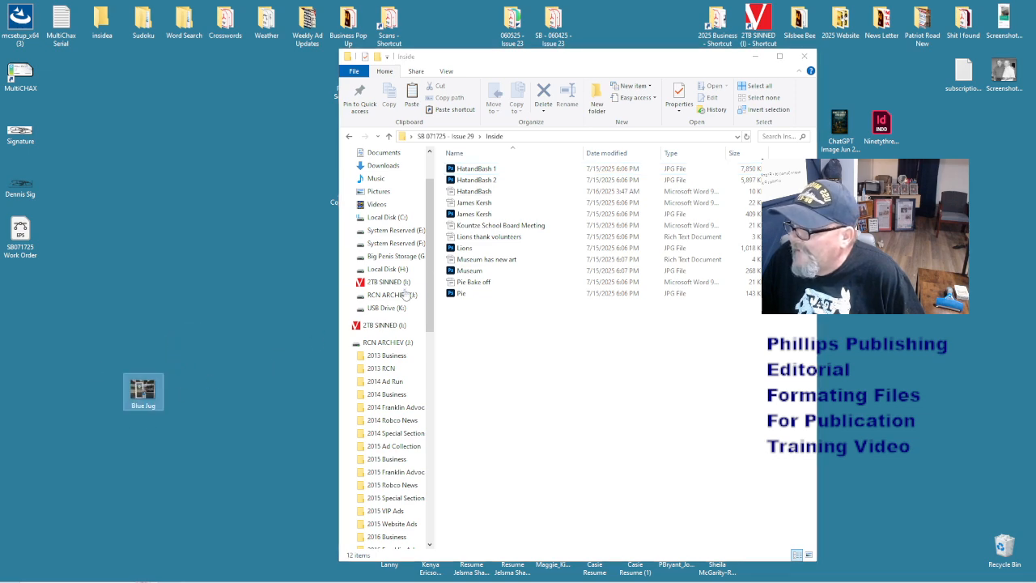
- Reopen the SB 071725 - Issue 29 > Inside folder in a fresh window
click(804, 58)
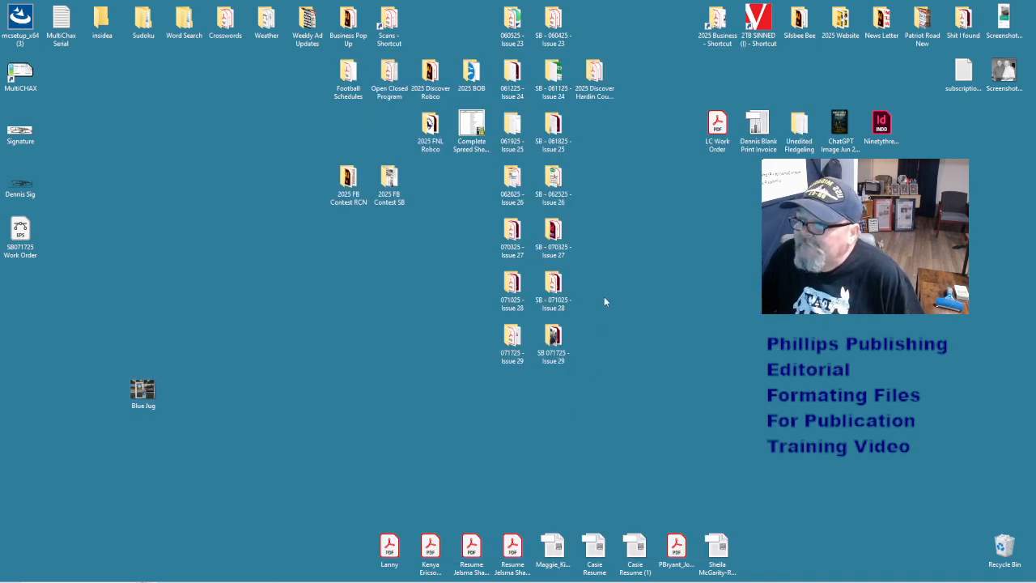
double_click(555, 339)
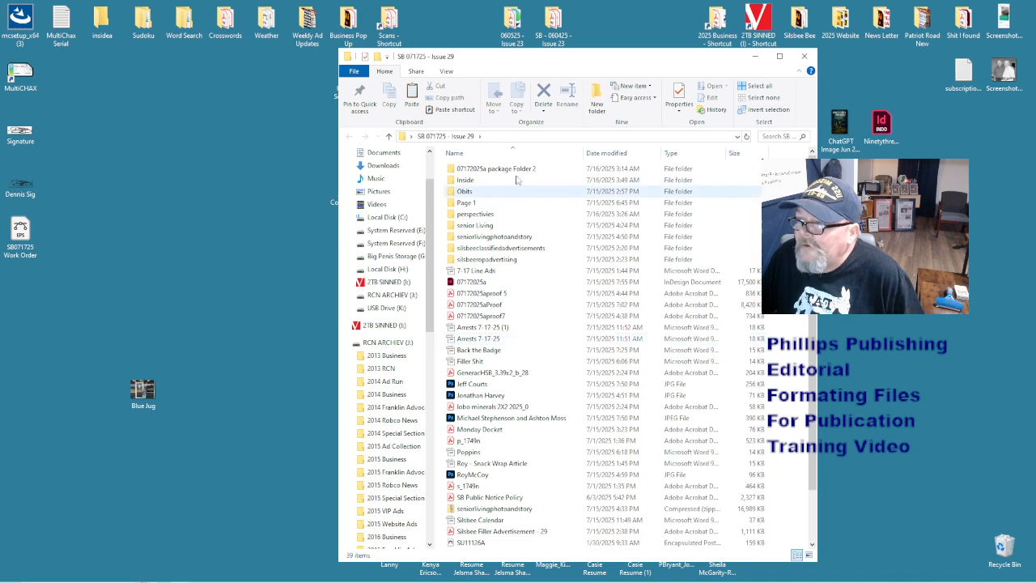
double_click(468, 180)
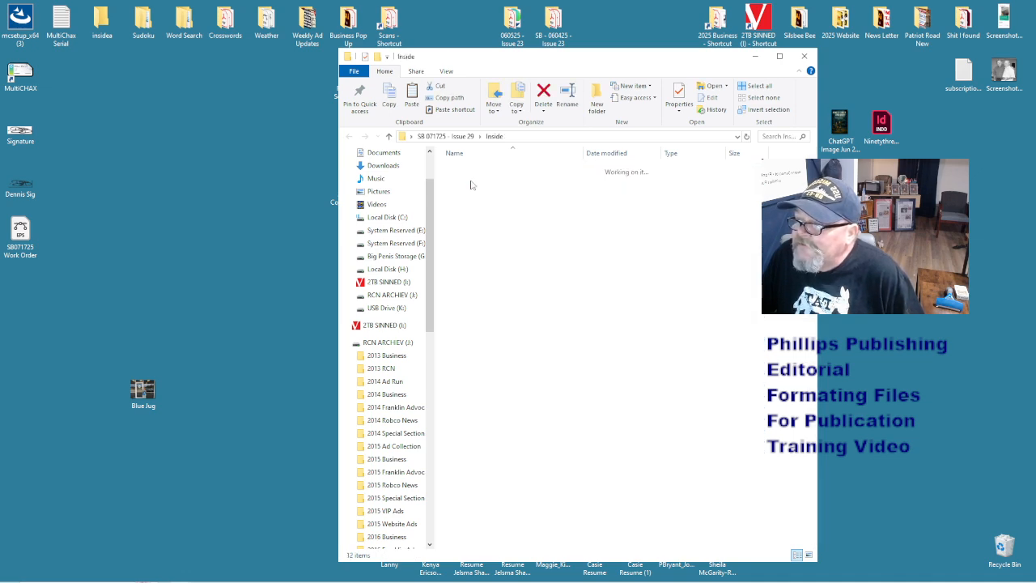
- Copy HatandBash 1, HatandBash 2 and HatandBash to the desktop, then drag Blue Jug into Inside
click(468, 191)
shift+click(476, 169)
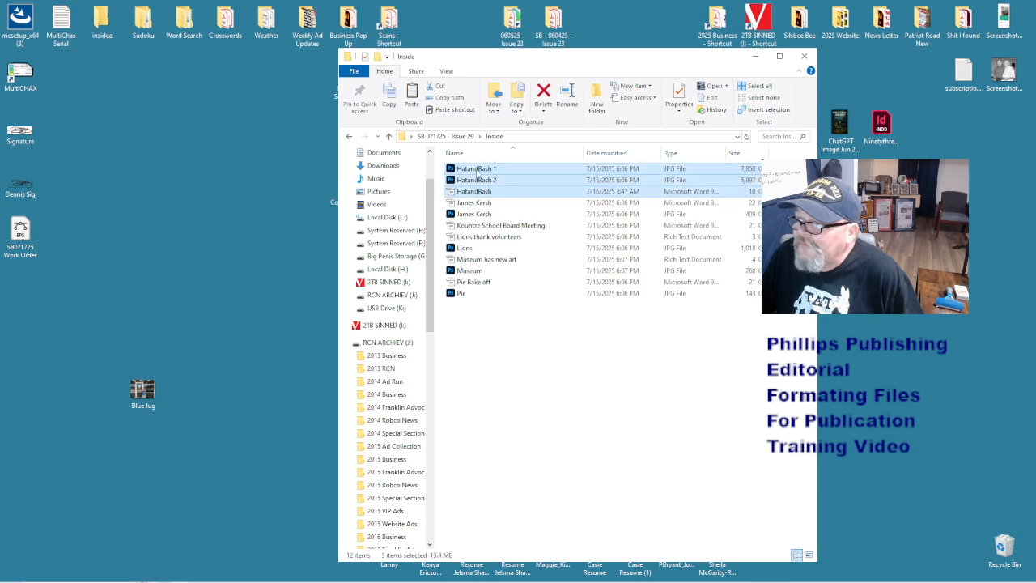
right_click(477, 169)
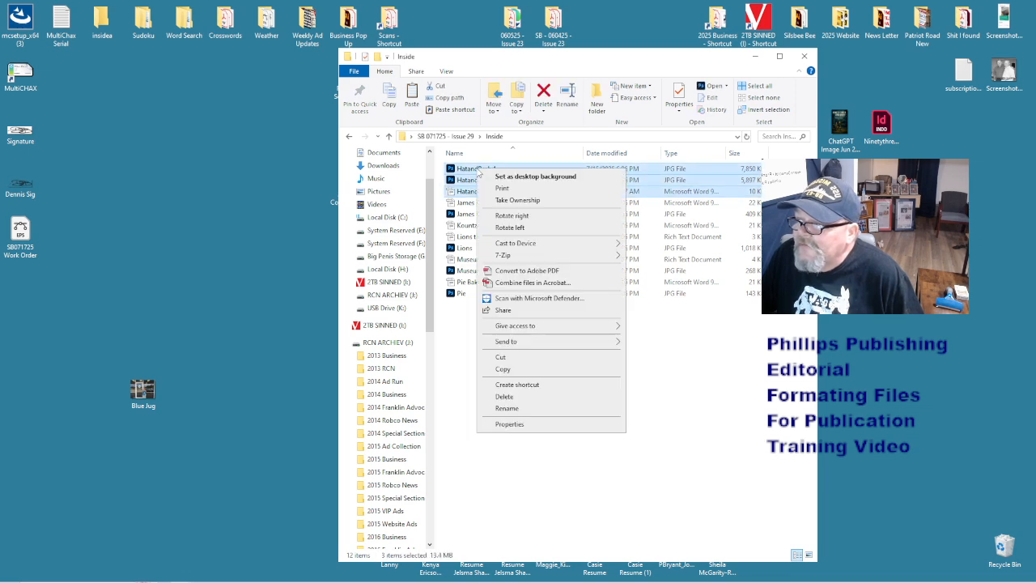
click(502, 370)
right_click(189, 285)
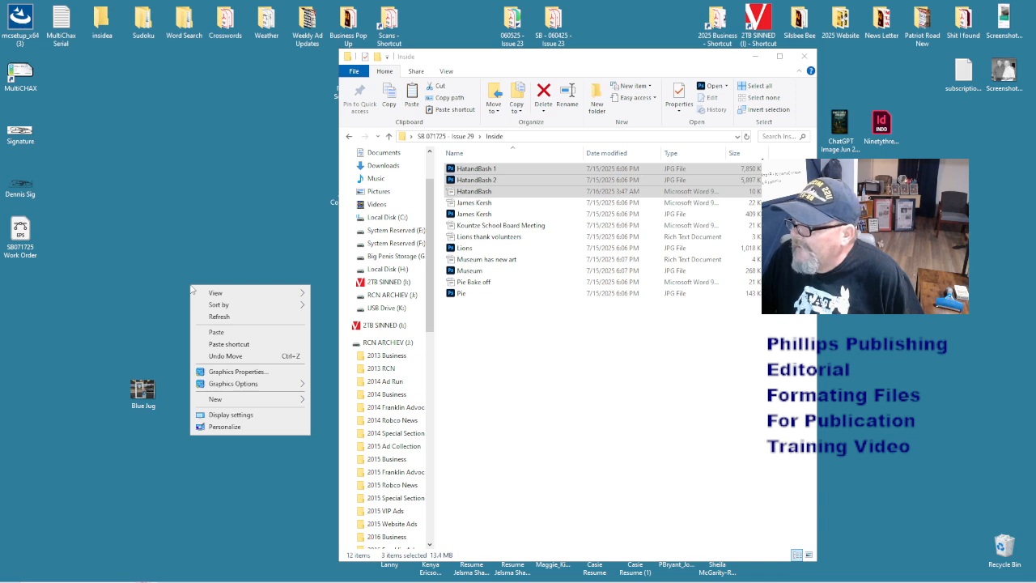
click(217, 332)
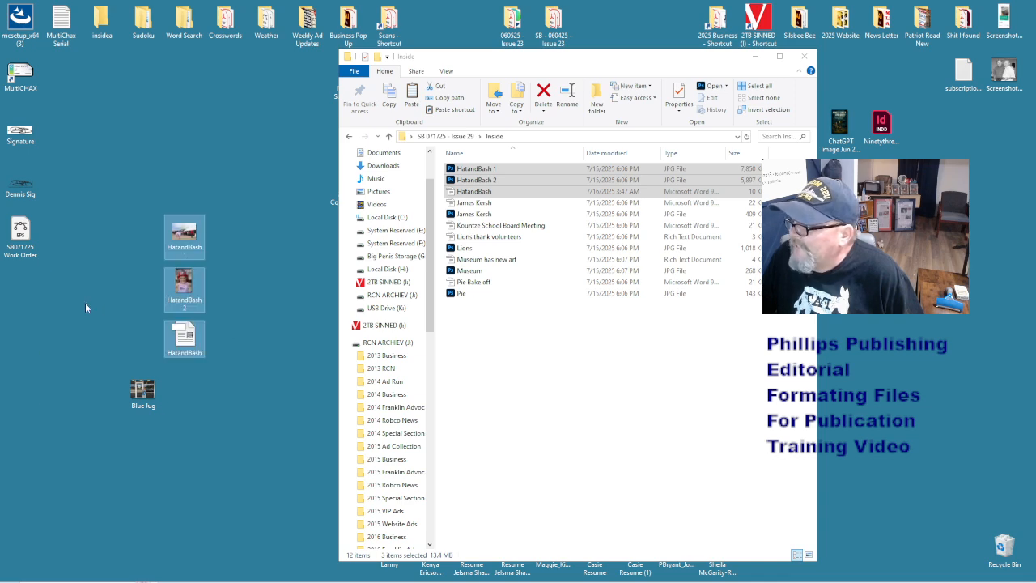
click(145, 392)
drag(150, 394, 562, 397)
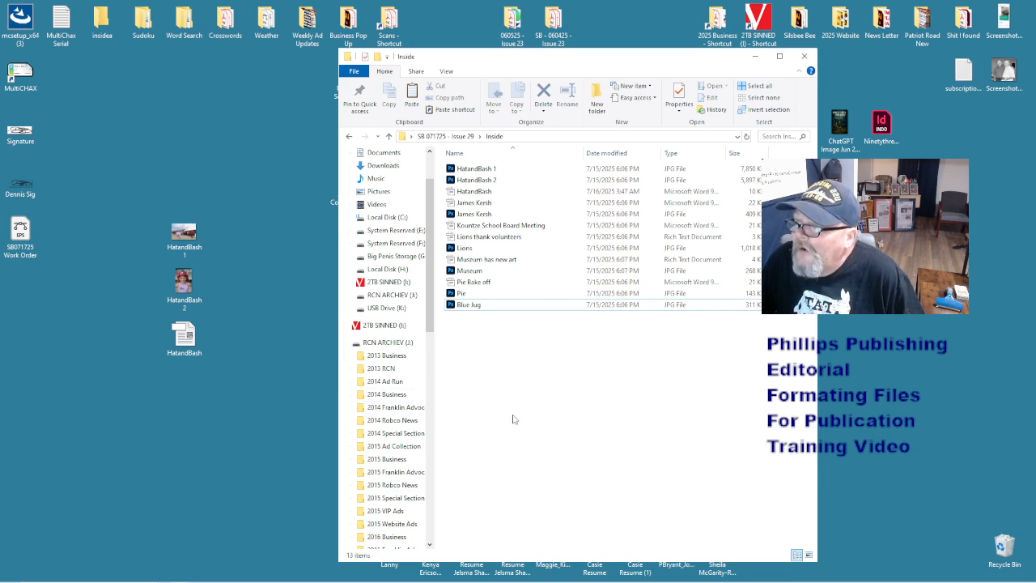
- Rename the Lions thank volunteers rich-text file to Lions
click(500, 239)
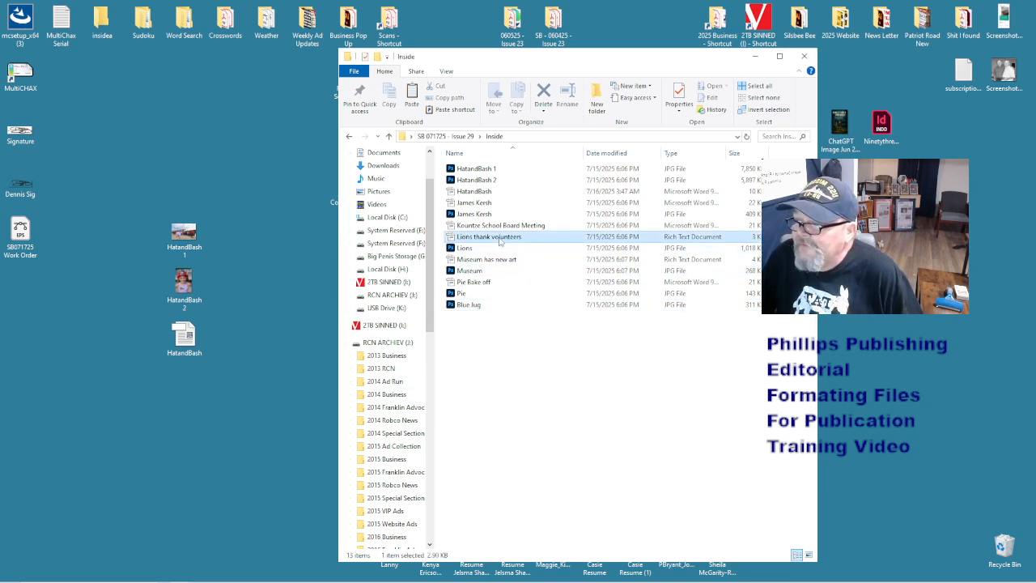
click(477, 237)
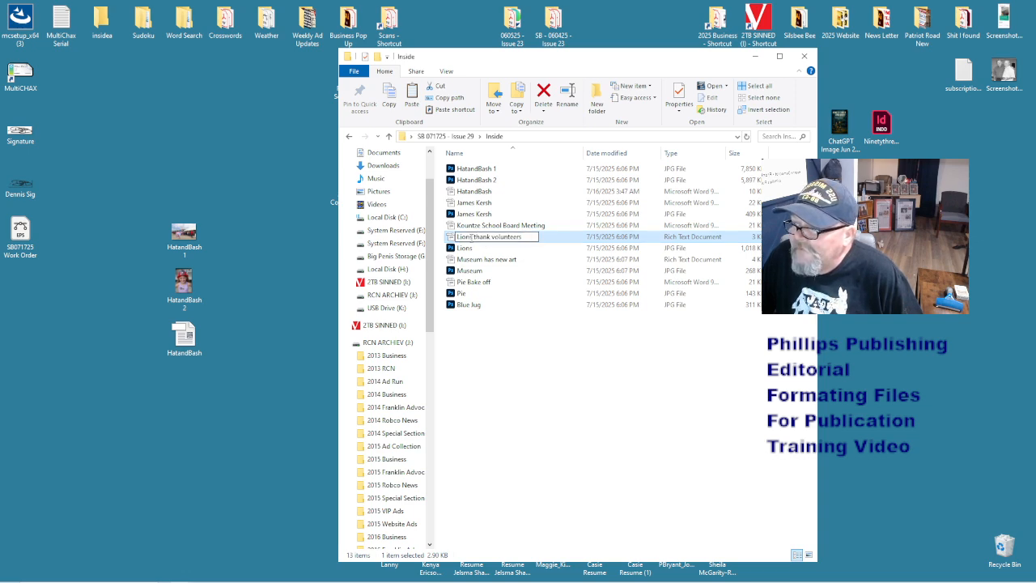
drag(471, 236, 526, 237)
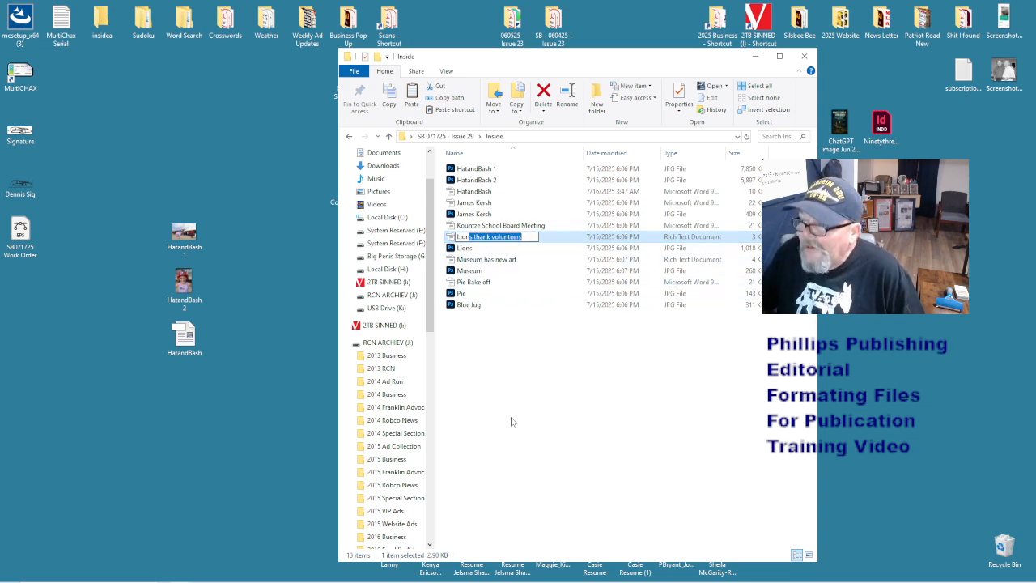
key(Delete)
key(Return)
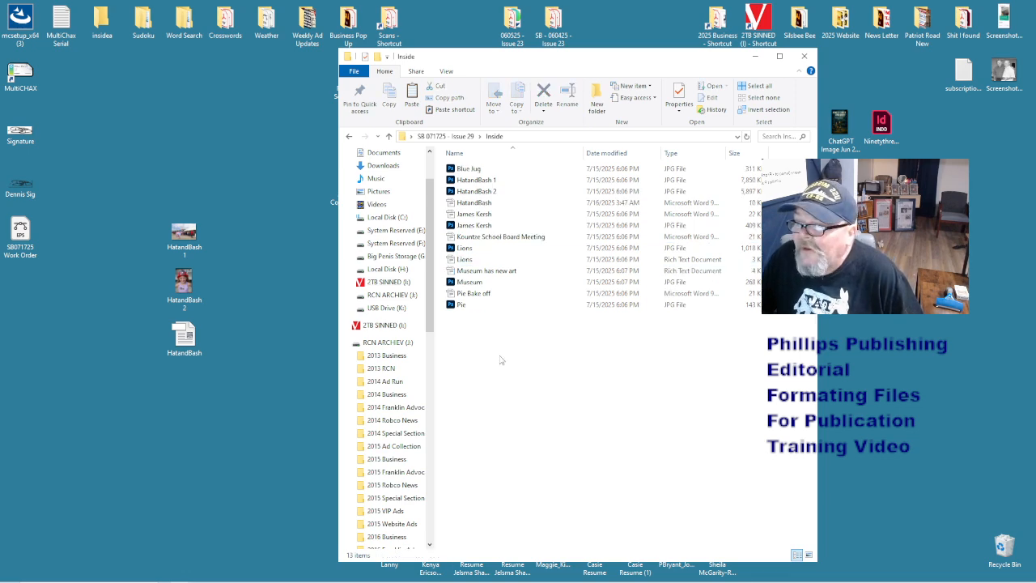
- Open Lions.rtf in Writer from the Inside folder
click(466, 260)
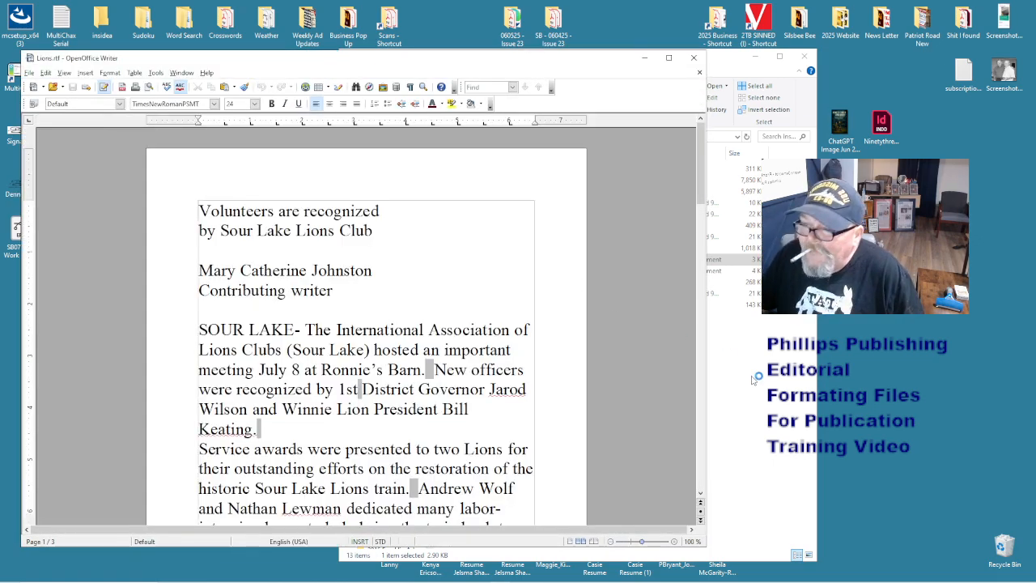
click(753, 384)
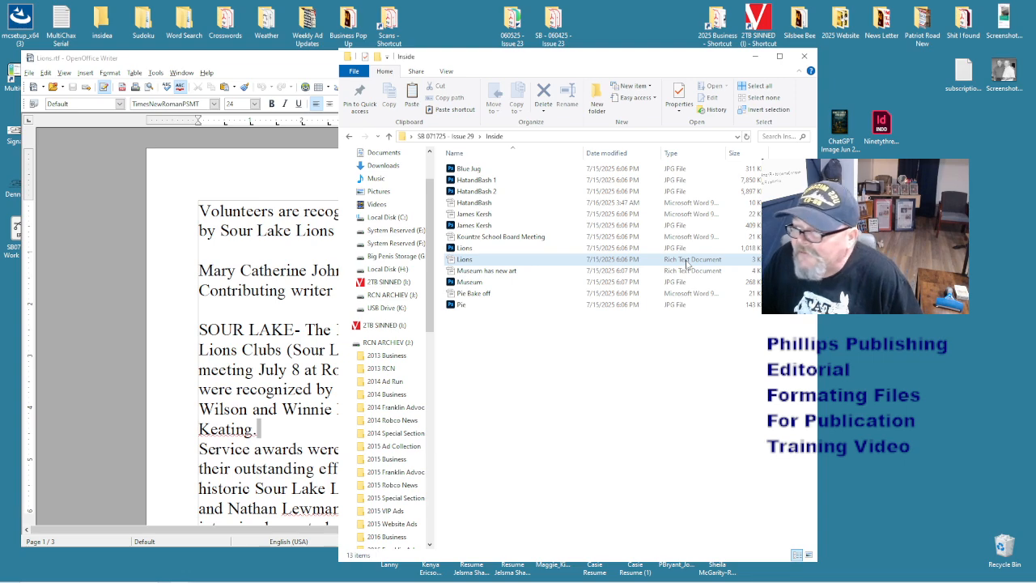
double_click(686, 261)
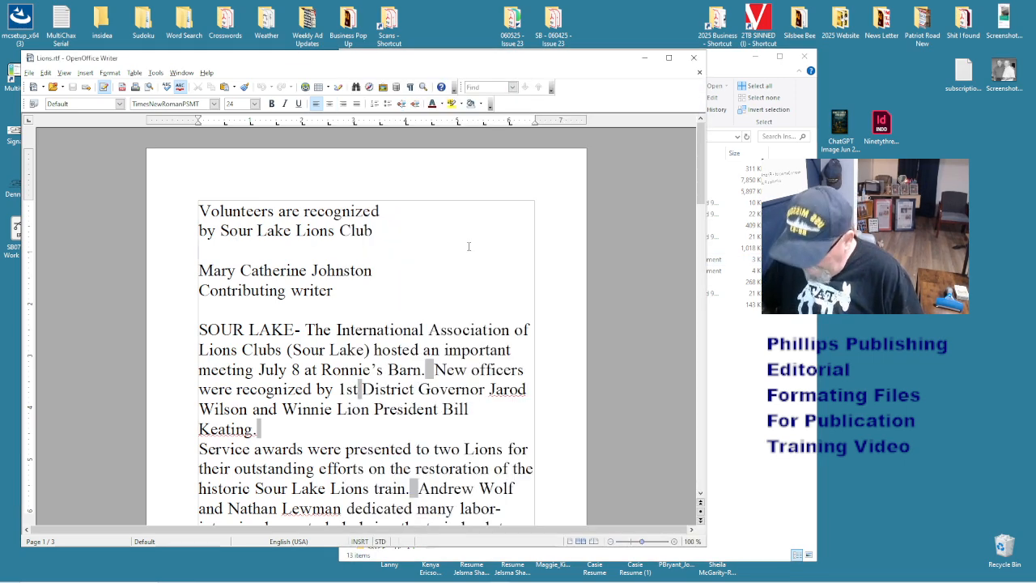
- Select all of the Lions story and apply 12 pt size and Times New Roman font
key(ctrl+a)
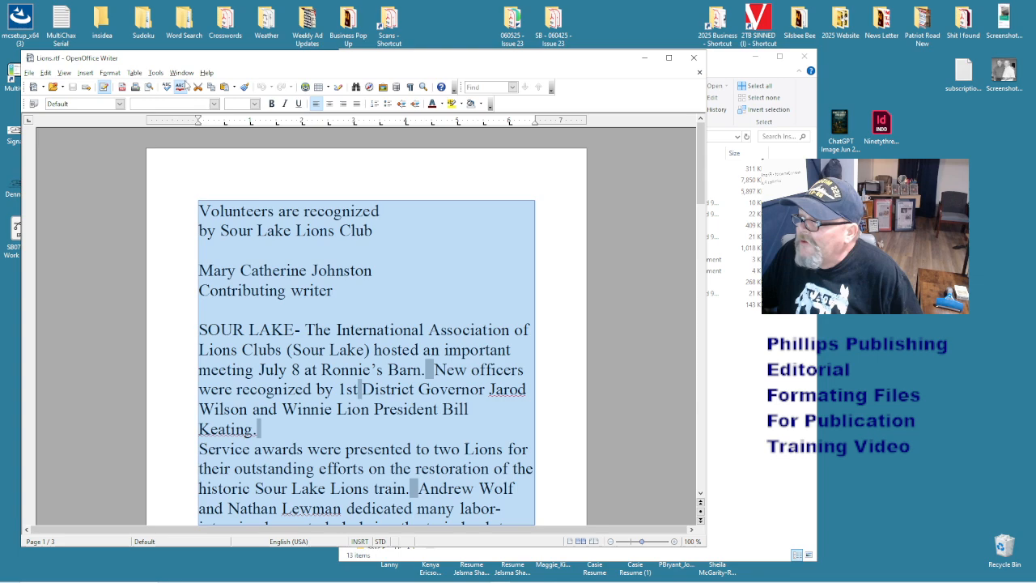
click(230, 106)
text(12)
key(Return)
click(190, 106)
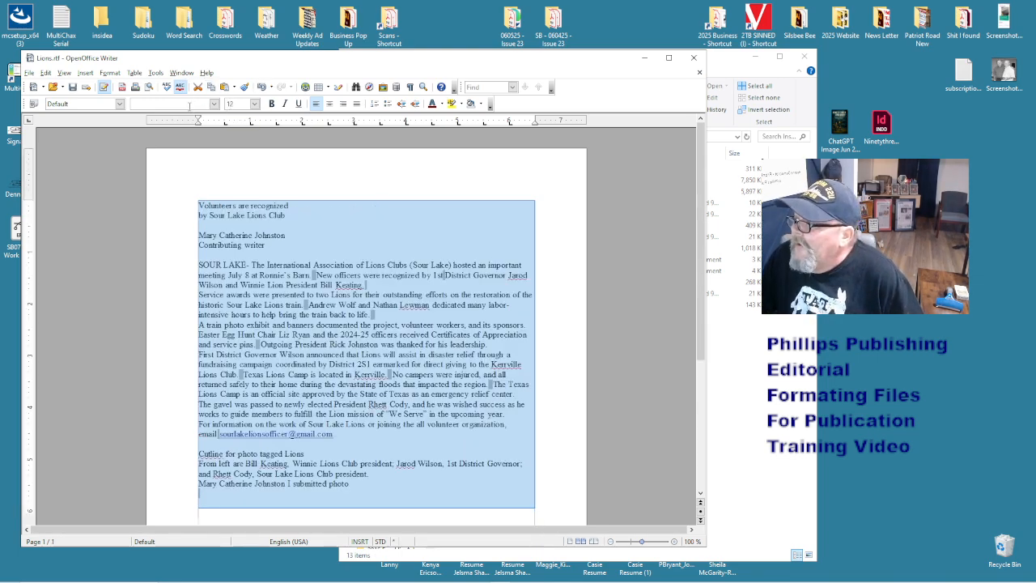
text(Times New Roman)
key(Return)
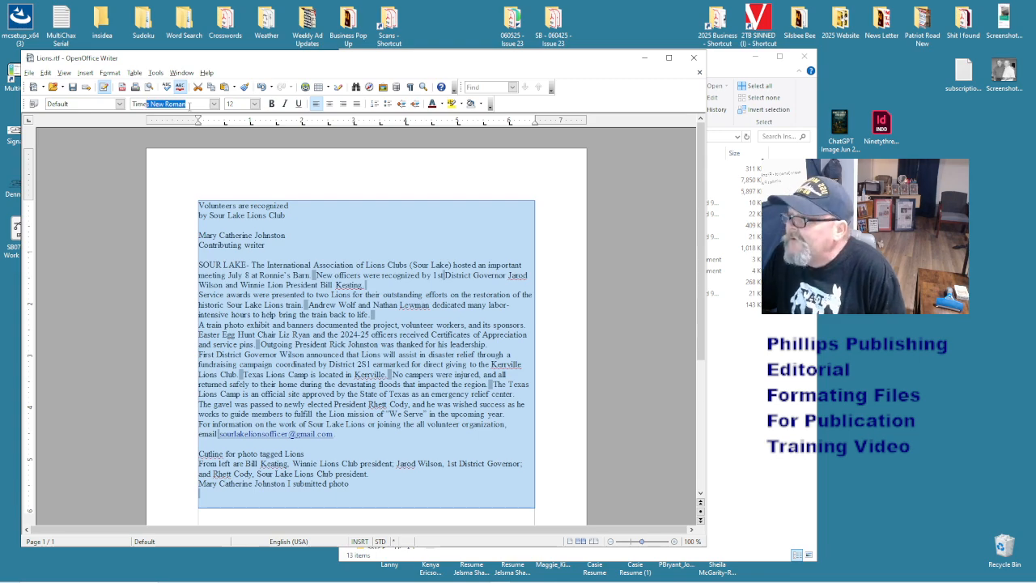
click(354, 388)
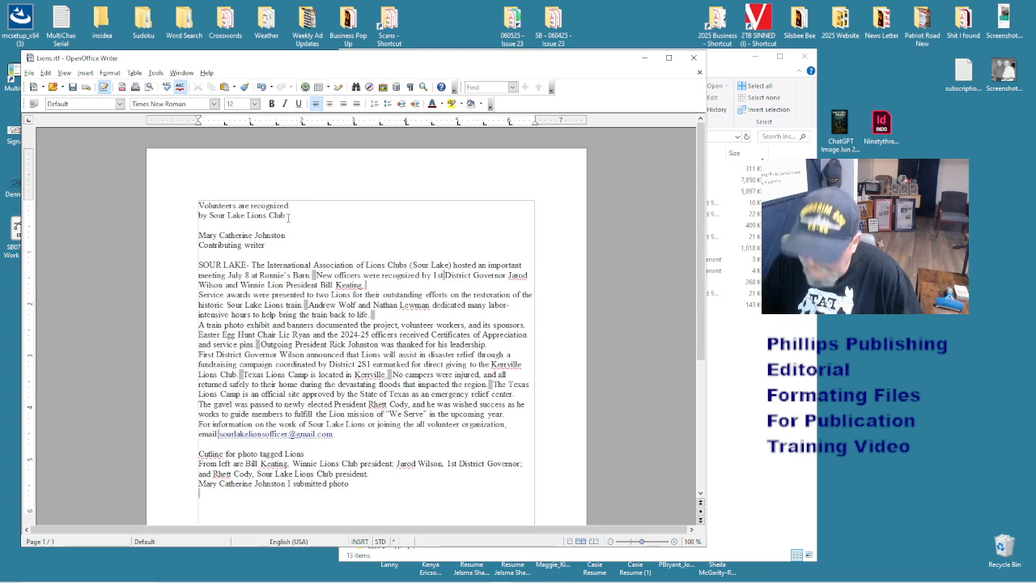
- Join the headline onto one line and delete 'Contributing writer' from the byline
key(BackSpace)
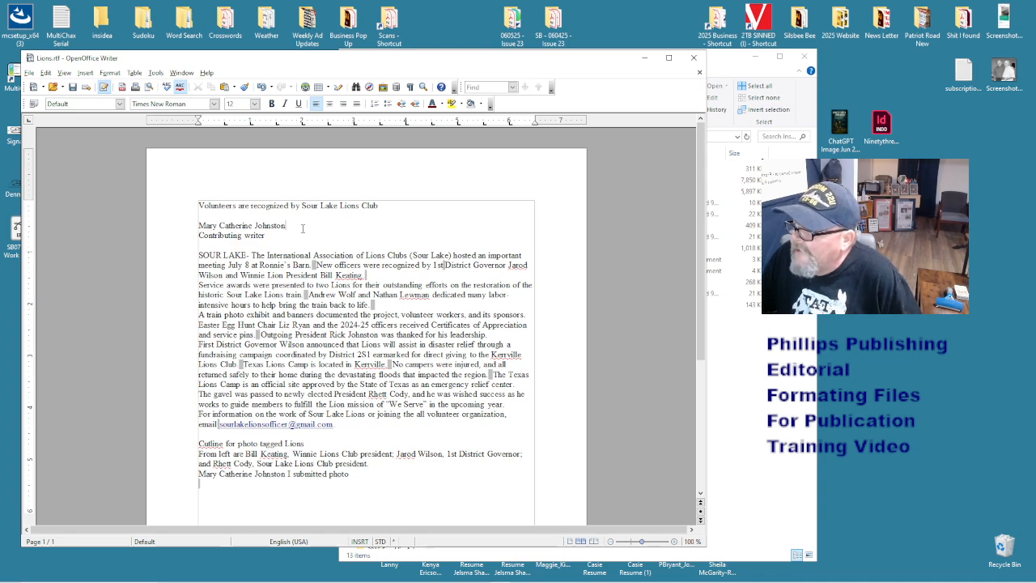
click(272, 235)
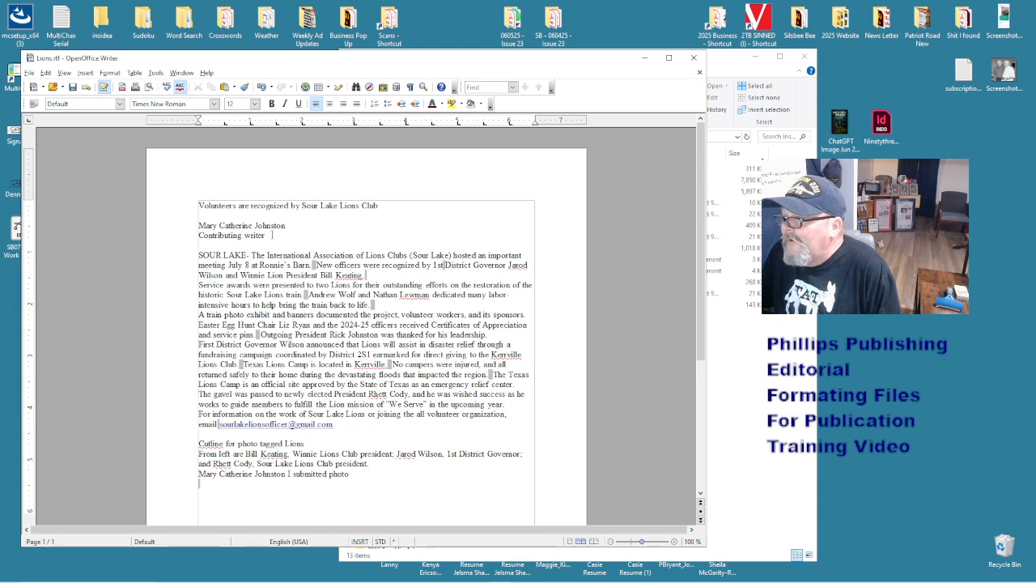
drag(272, 235, 200, 235)
key(Delete)
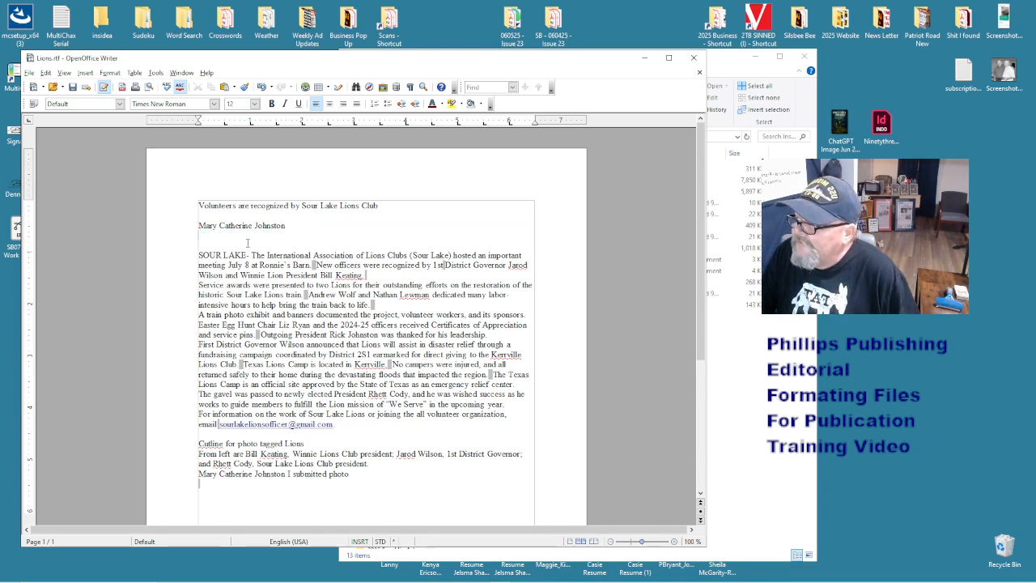
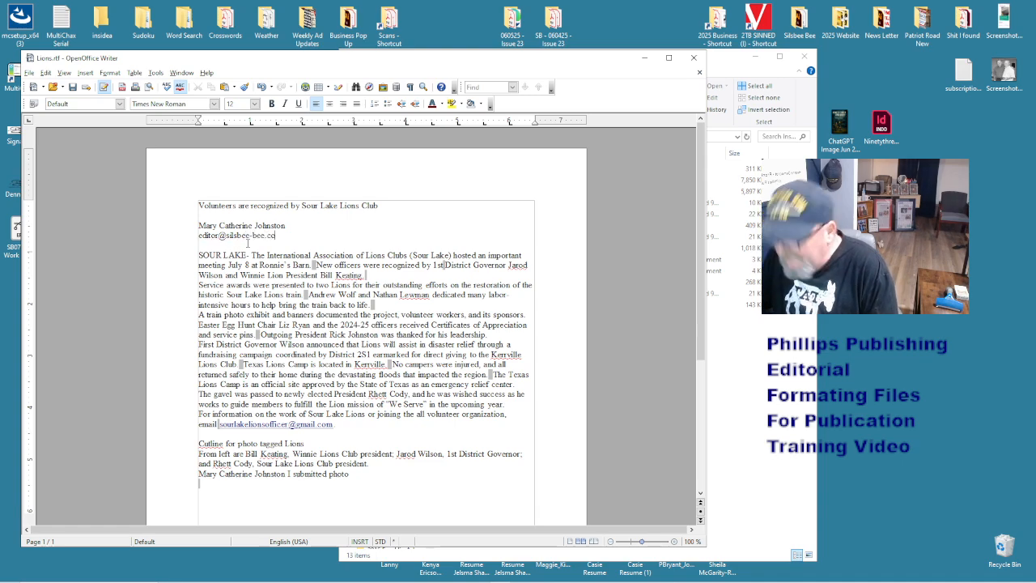
- Enter the editor's e-mail address in the byline and add The Silsbee Bee line below it
key(Return)
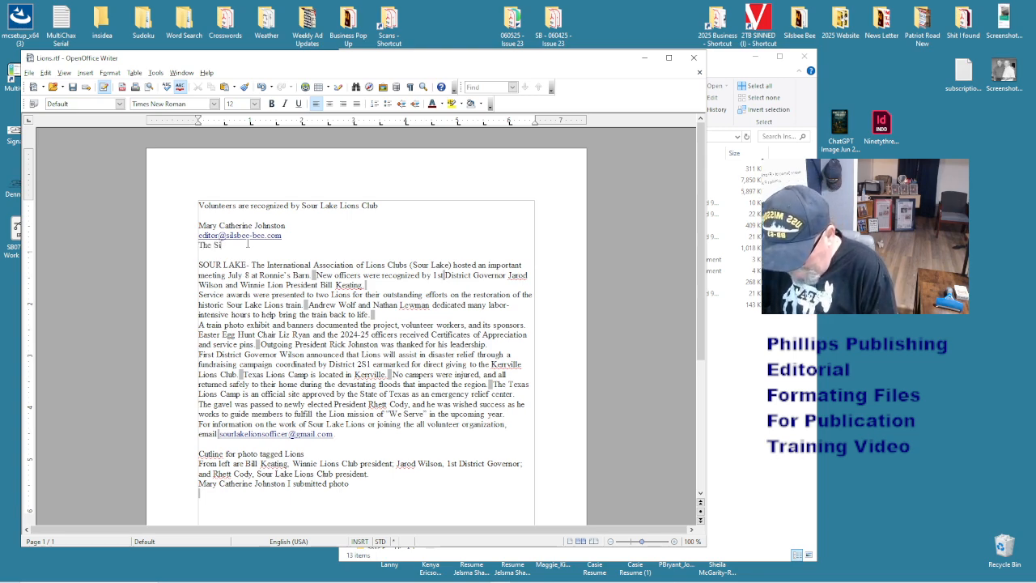
text(Bee)
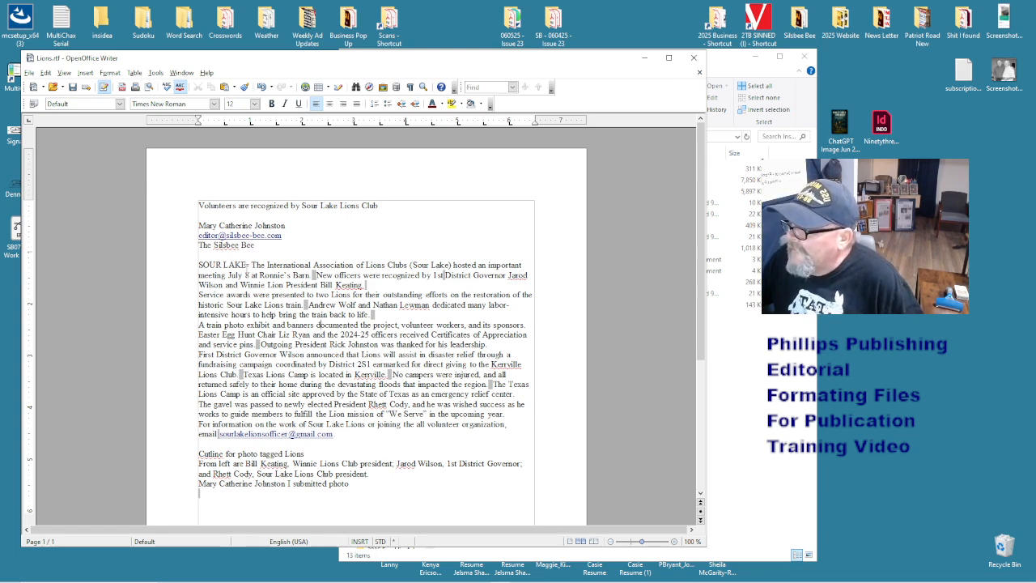
click(246, 265)
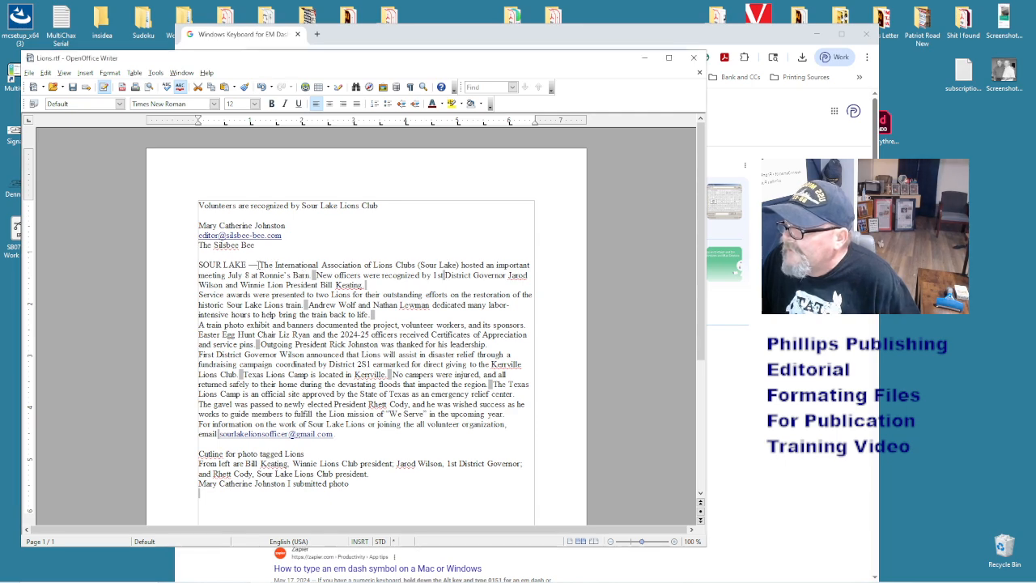
- Replace the hyphen after SOUR LAKE with an em dash
double_click(253, 265)
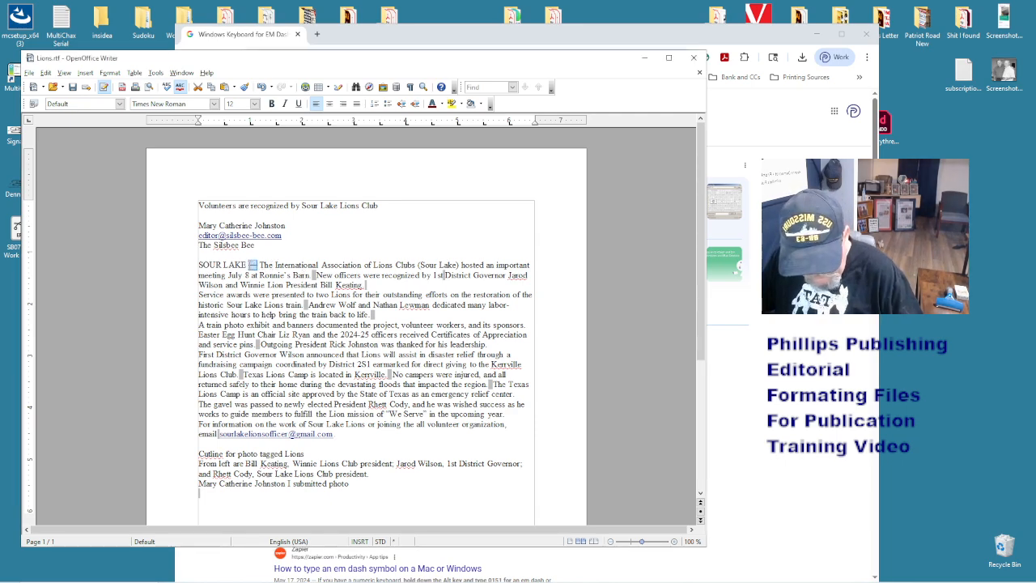
text(—)
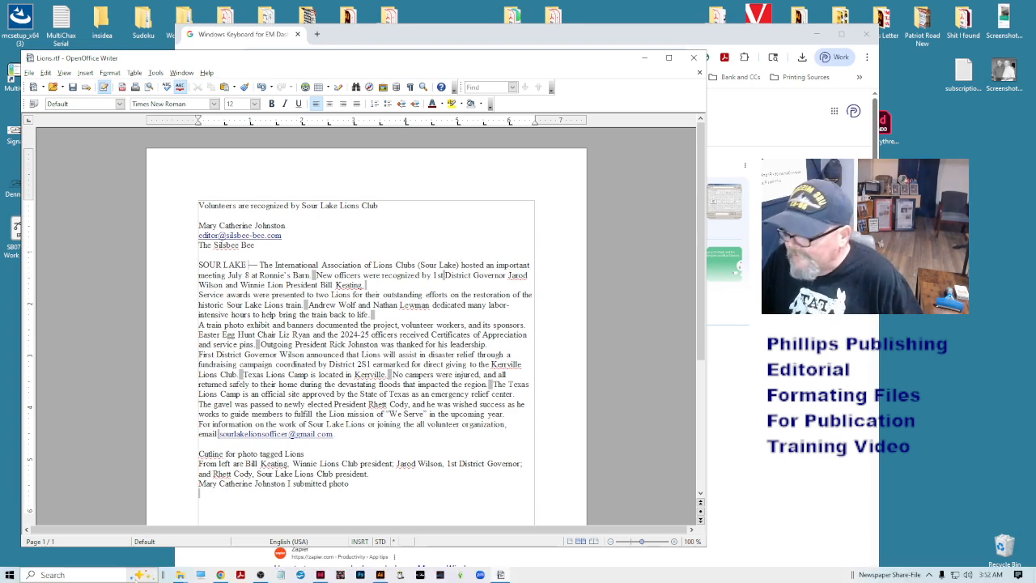
click(748, 392)
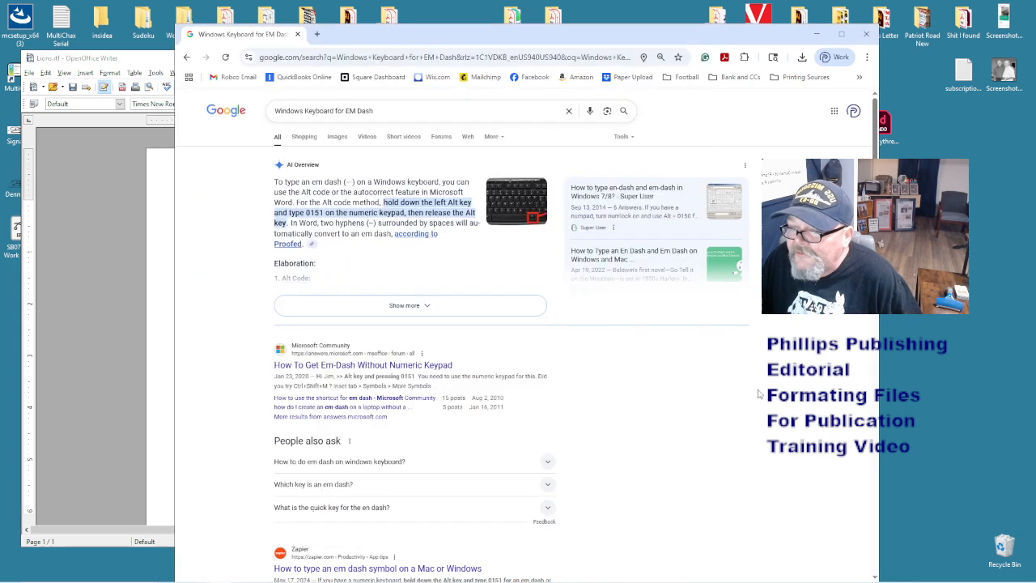
- Change the Google query to Macintosh Keyboard for EM Dash and check the result
click(349, 110)
double_click(291, 111)
key(BackSpace)
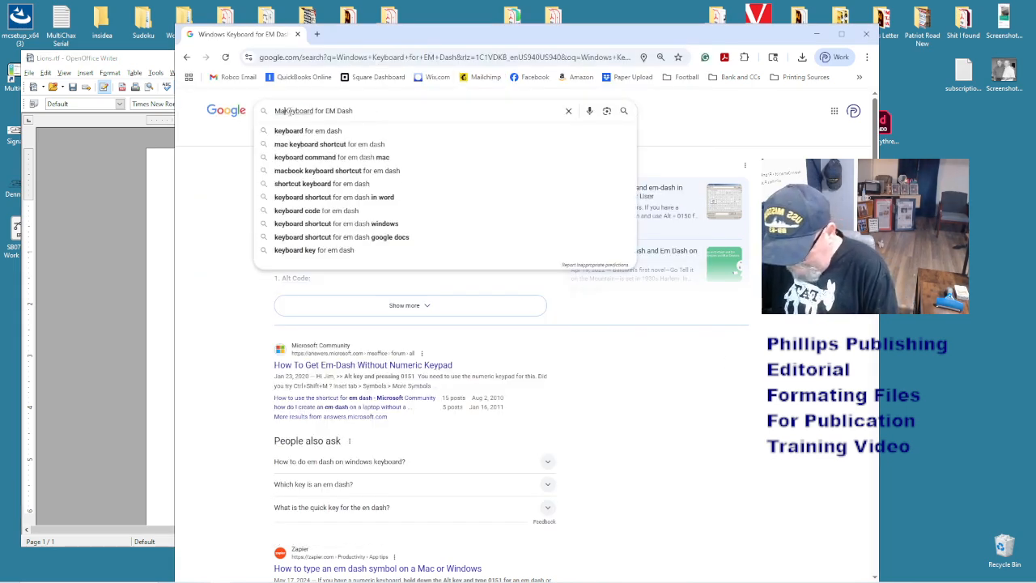
text(Macintos)
text(h)
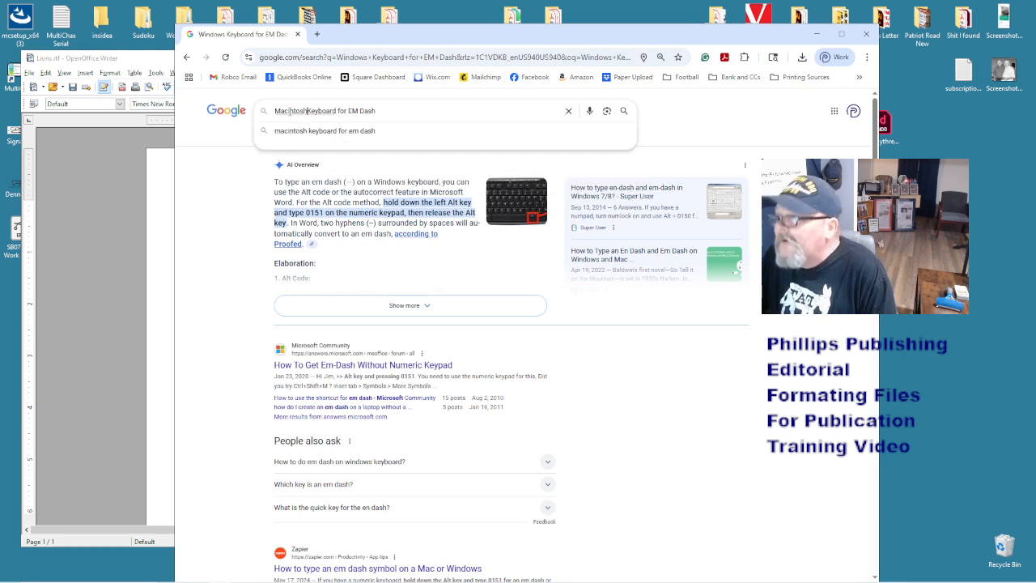
key(Return)
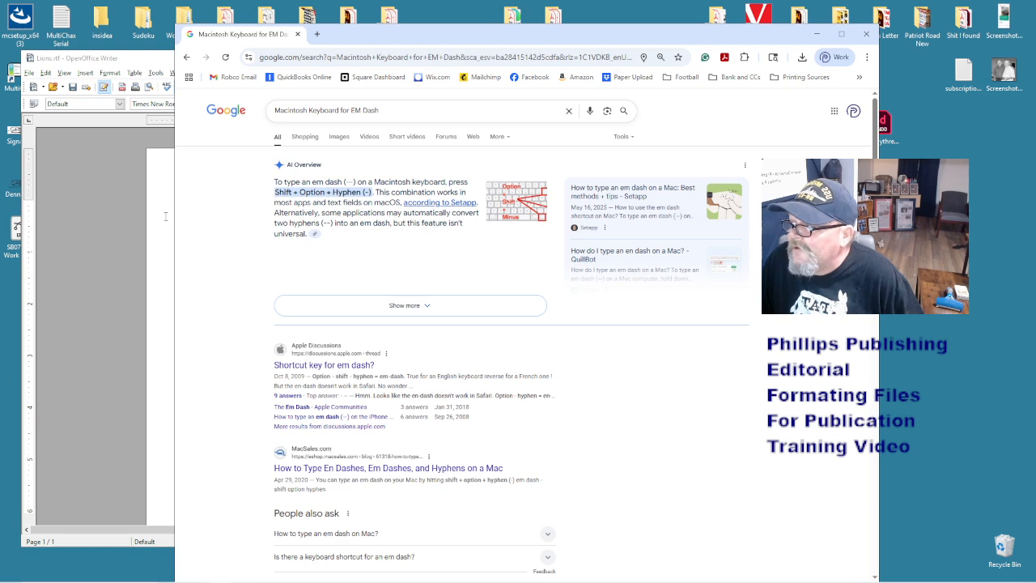
click(96, 217)
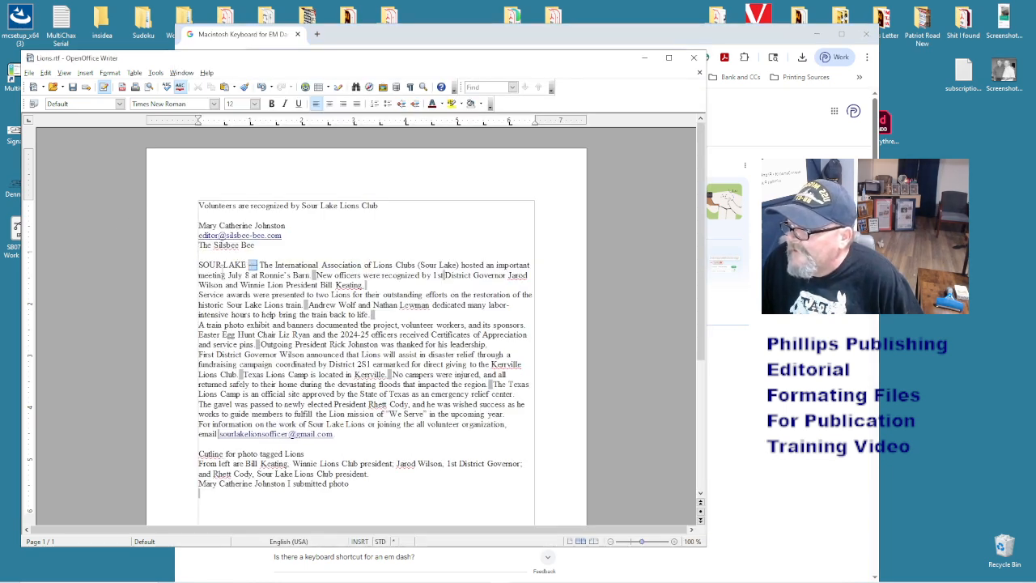
- Remove the extra spaces after 'Barn.', '1st' and 'back to life.', and before 'No campers'
drag(240, 265, 200, 264)
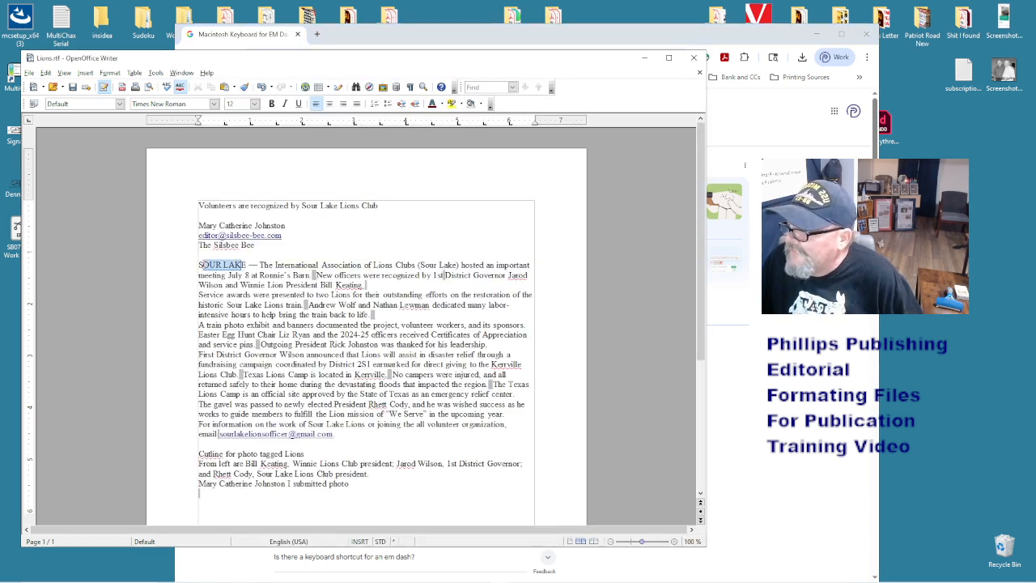
click(200, 265)
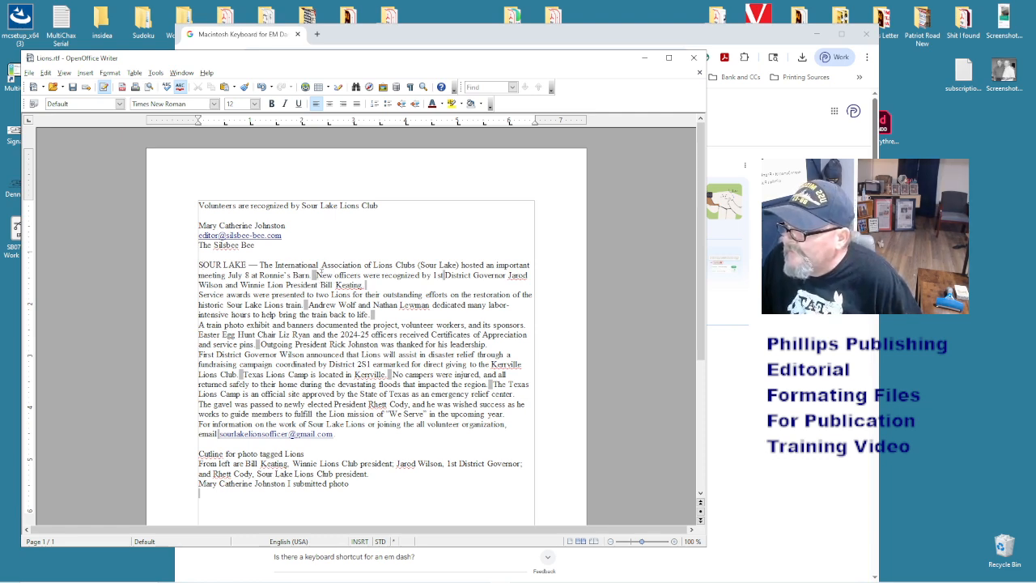
key(BackSpace)
key(BackSpace)
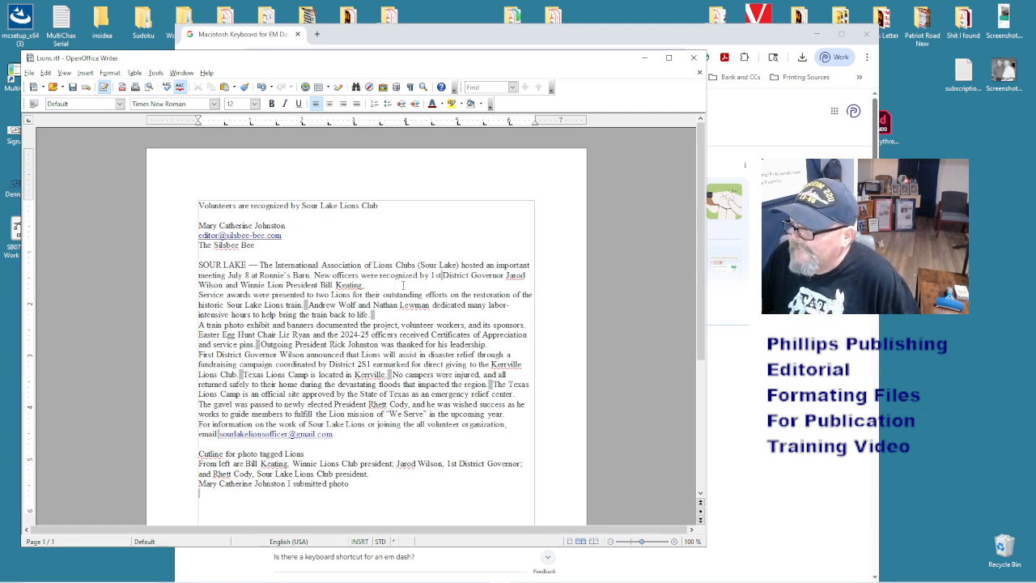
key(BackSpace)
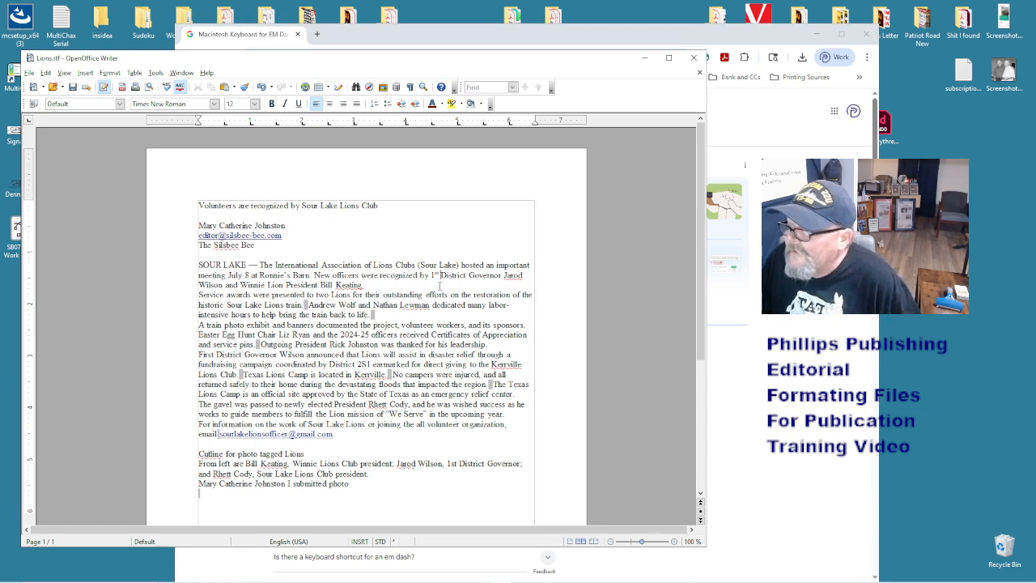
click(385, 315)
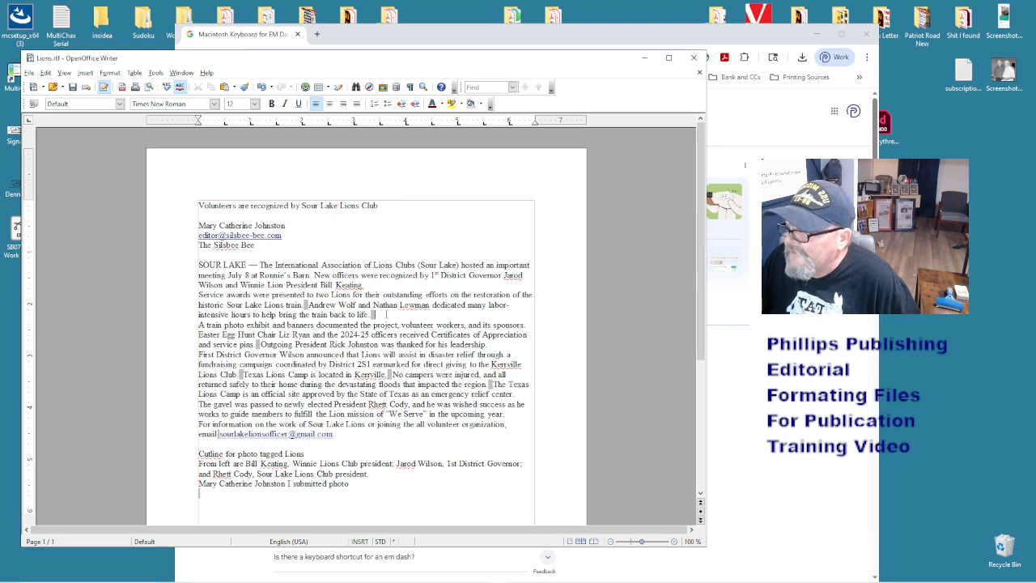
key(BackSpace)
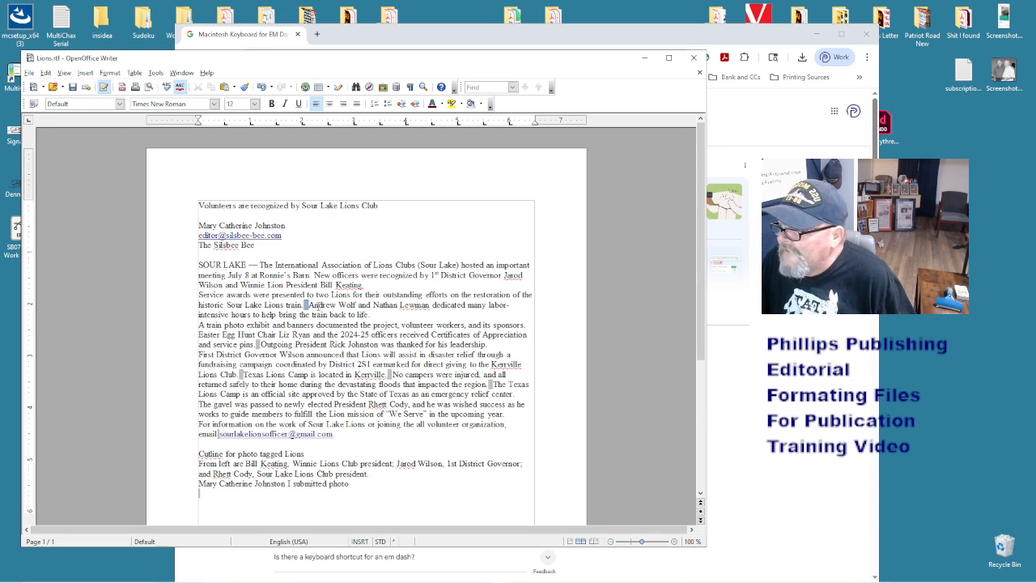
click(393, 375)
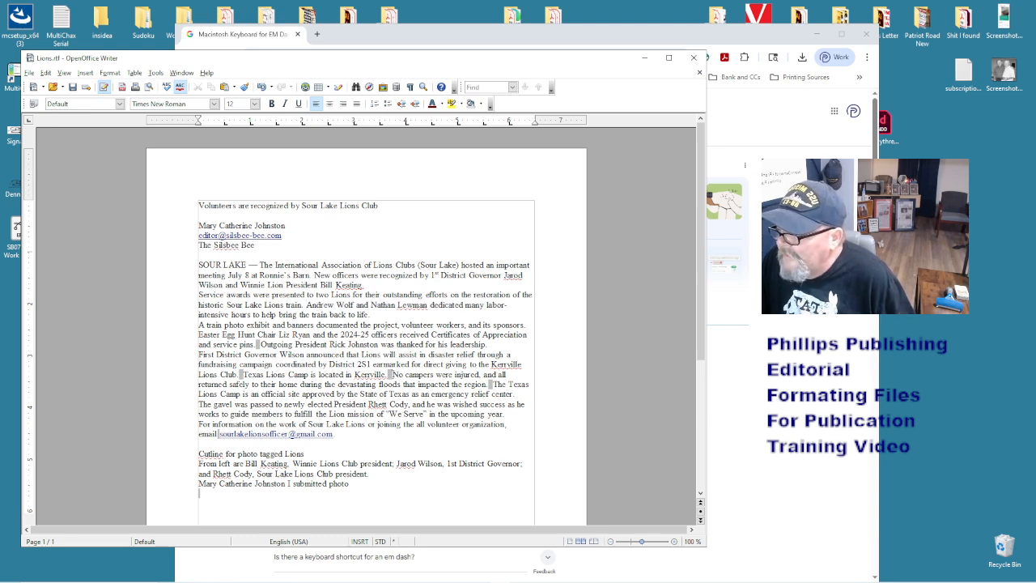
key(BackSpace)
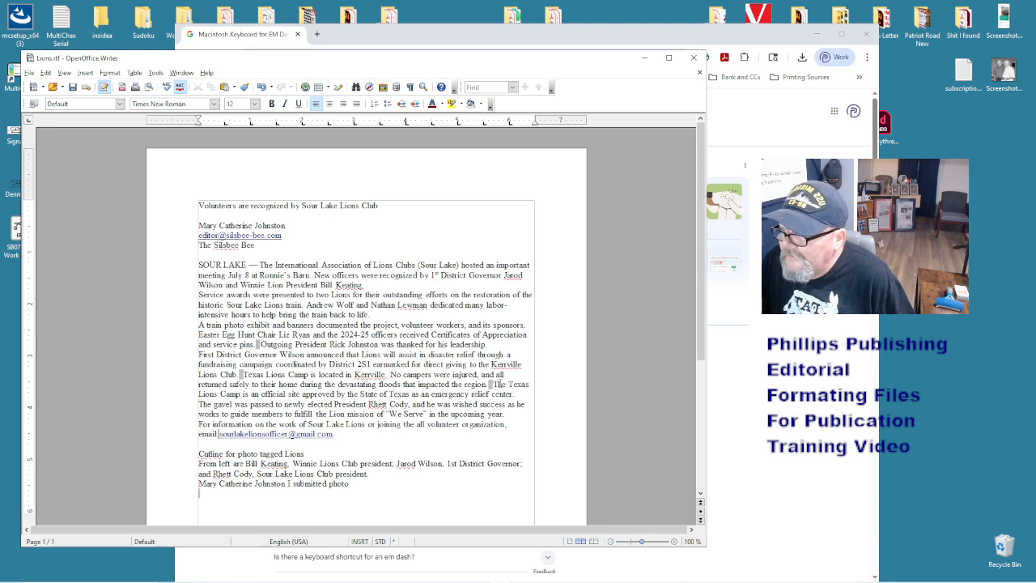
- Remove the extra spaces before 'The Texas', the e-mail link, after 'Lions Club.' and after 'pins.'
click(492, 387)
key(BackSpace)
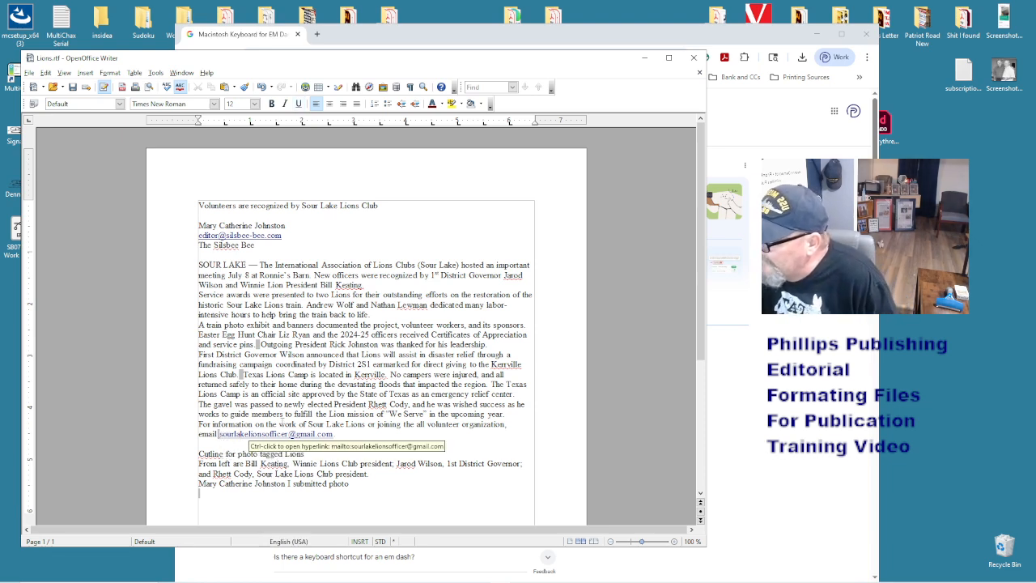
key(BackSpace)
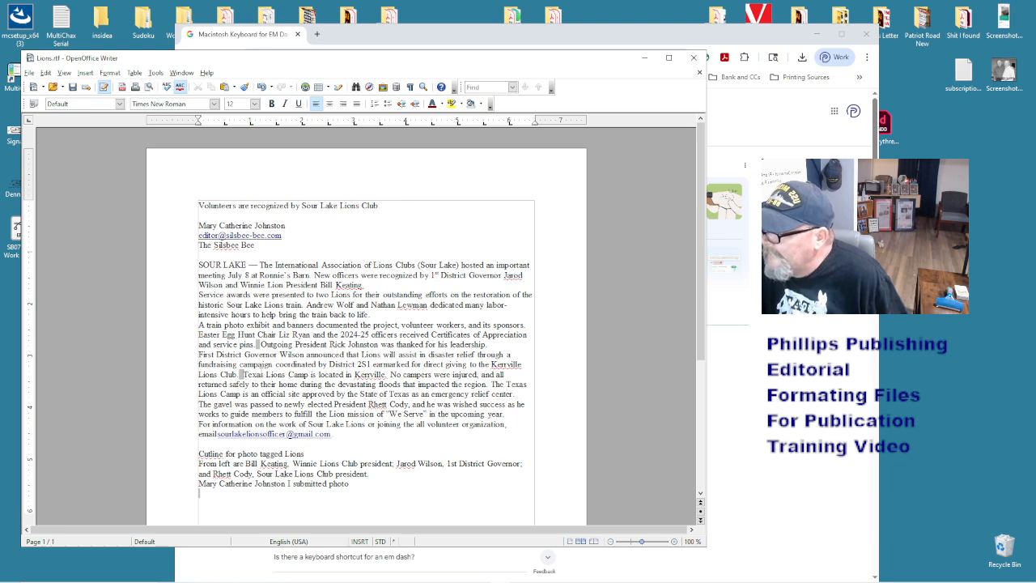
click(242, 374)
key(BackSpace)
key(BackSpace)
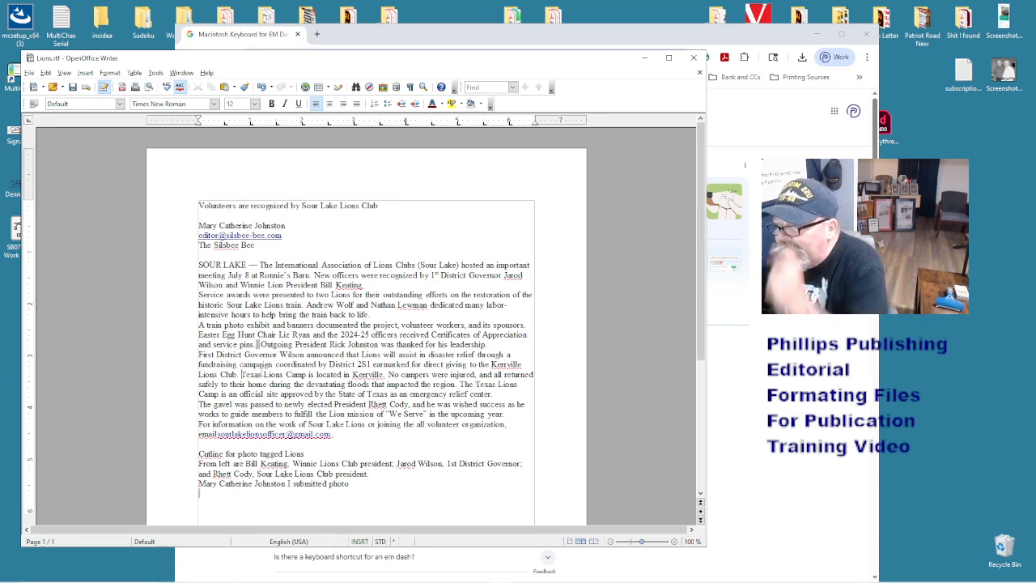
key(Up)
key(Up)
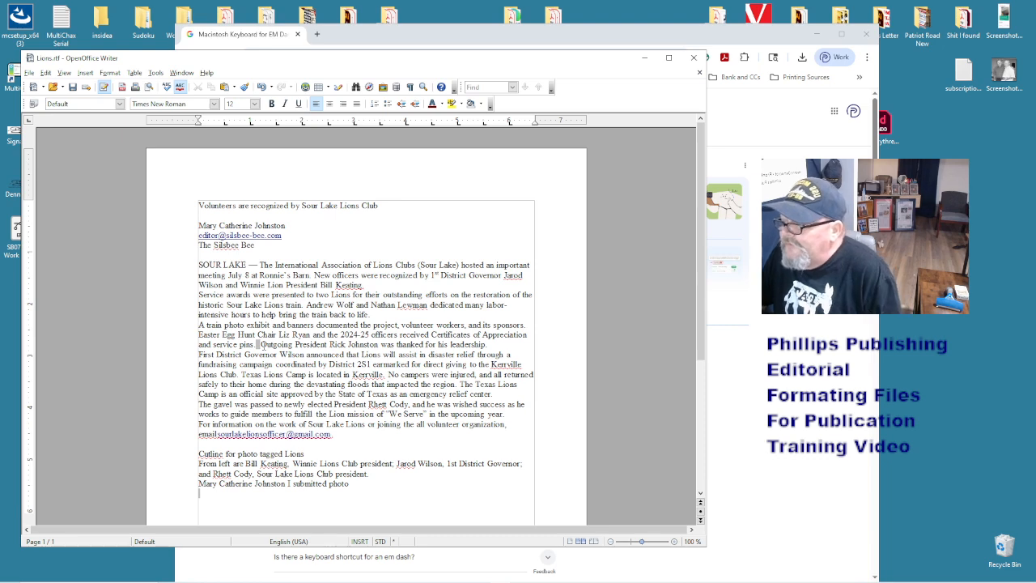
key(BackSpace)
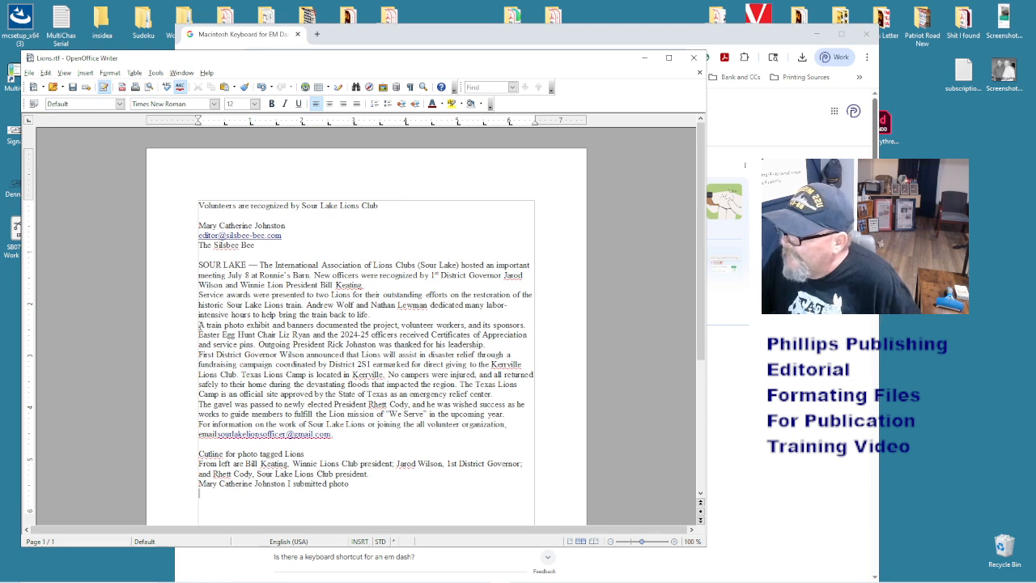
drag(199, 324, 520, 391)
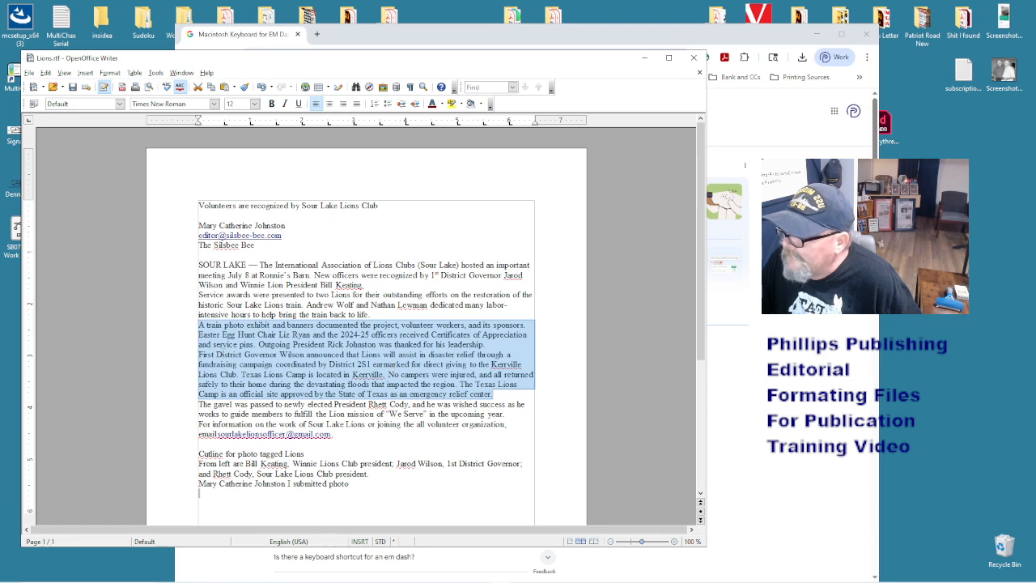
click(198, 358)
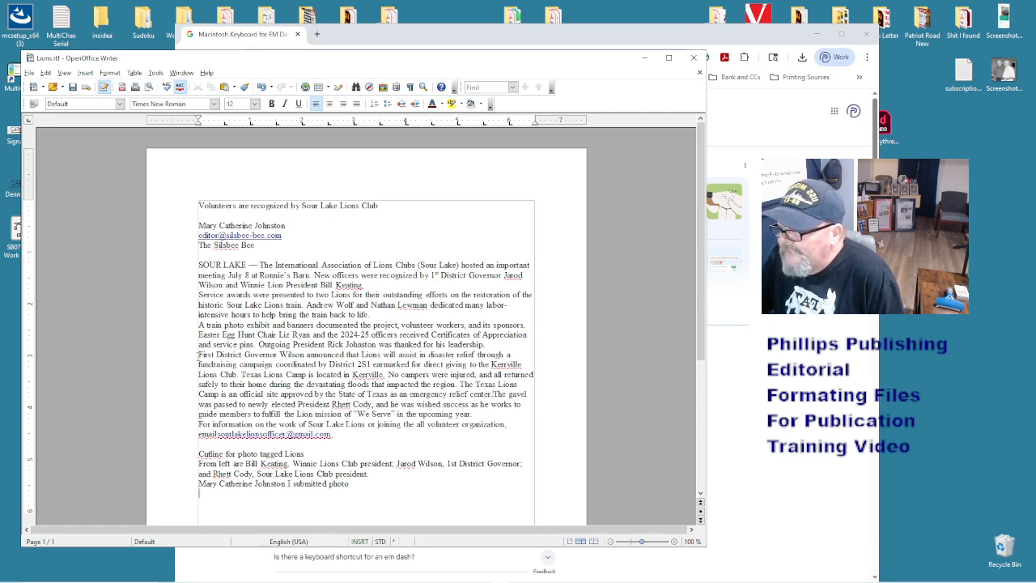
key(Return)
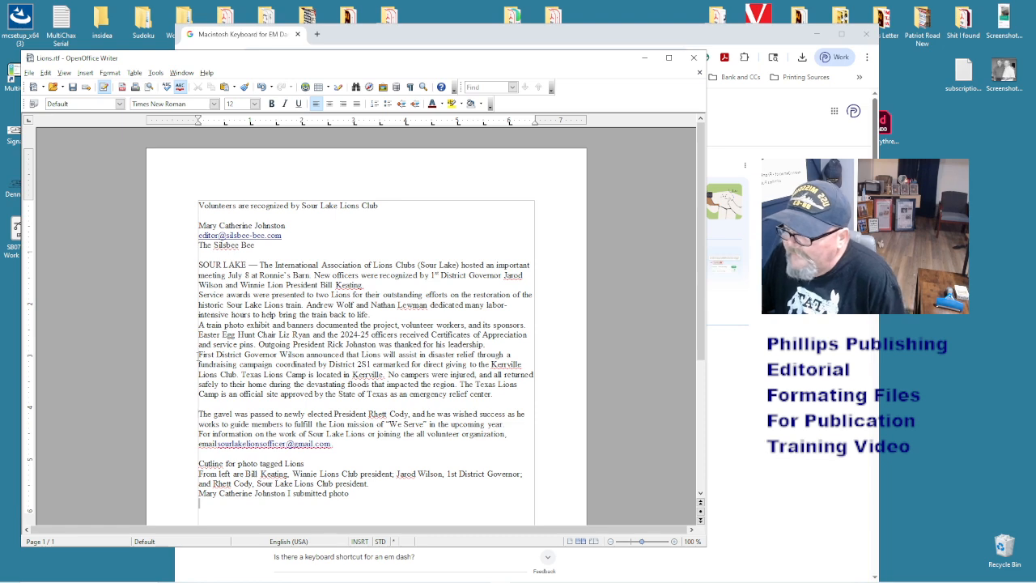
key(BackSpace)
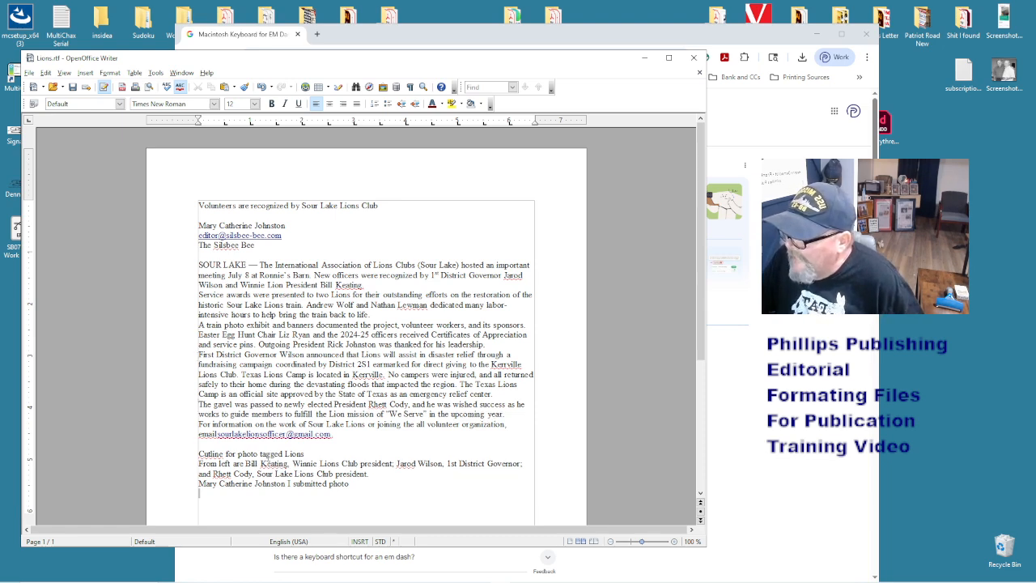
drag(306, 454, 197, 456)
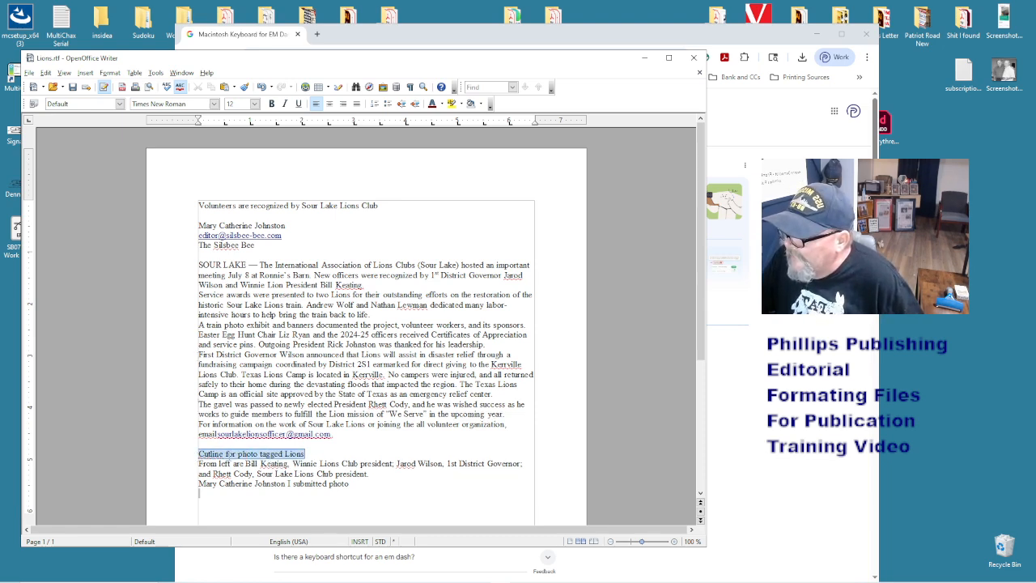
- Delete 'Cutline for photo tagged' so the cutline label reads 'Lions.jpg'
click(227, 454)
right_click(285, 454)
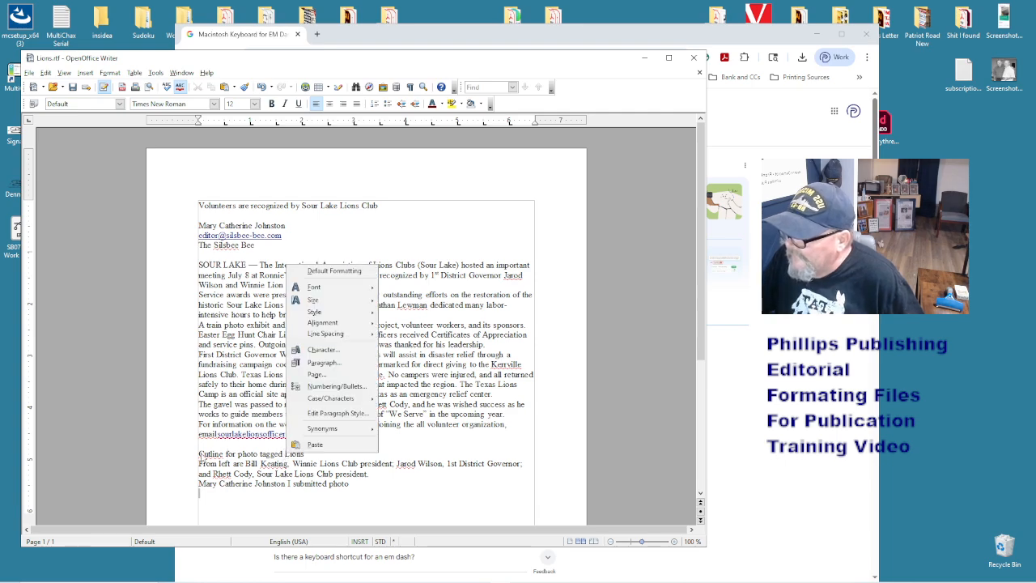
click(201, 454)
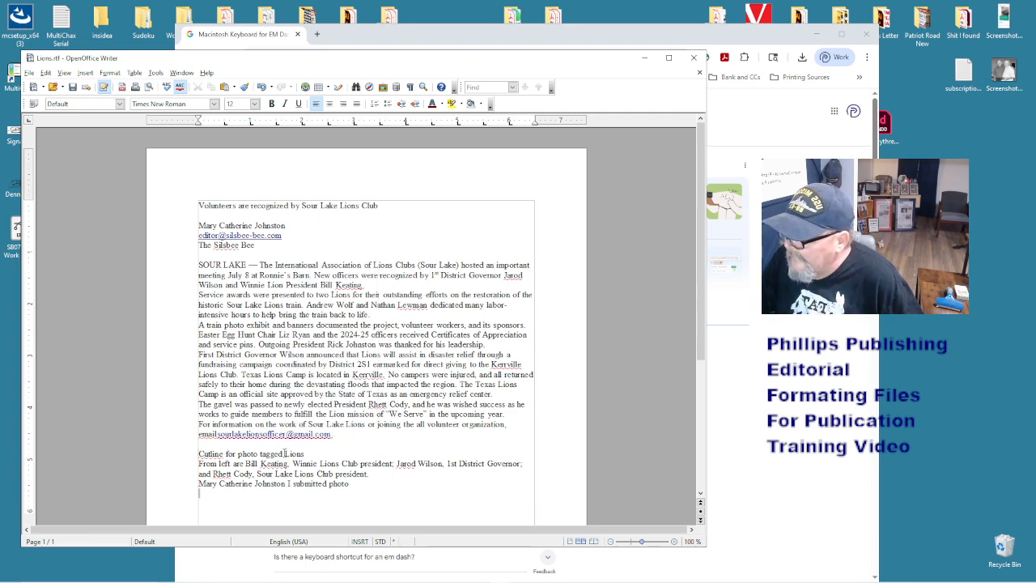
drag(283, 454, 172, 456)
click(284, 454)
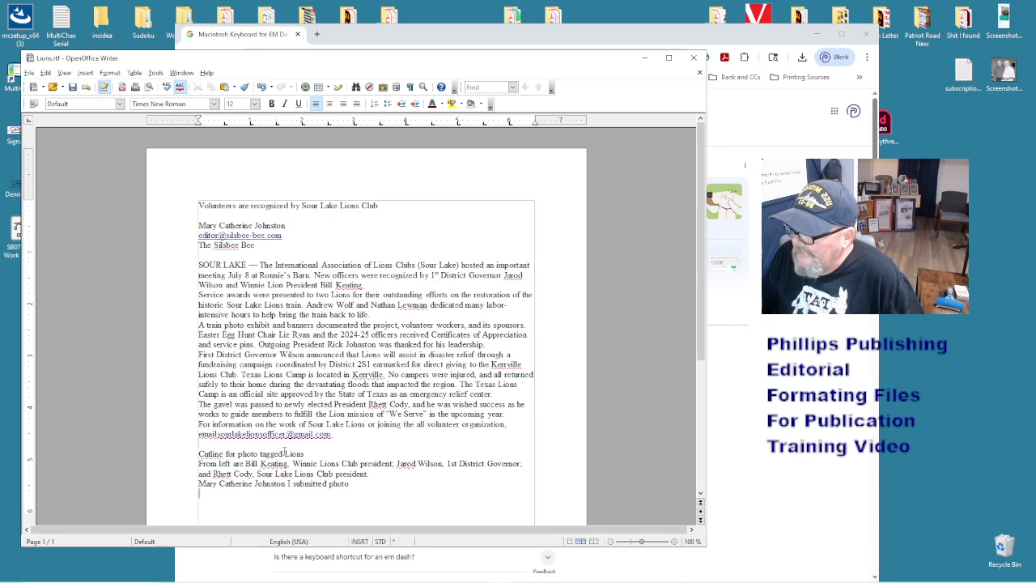
key(BackSpace)
key(BackSpace)
key(BackSpace)
key(BackSpace)
key(BackSpace)
key(BackSpace)
key(BackSpace)
key(BackSpace)
key(BackSpace)
key(BackSpace)
key(BackSpace)
key(BackSpace)
key(BackSpace)
key(BackSpace)
key(BackSpace)
key(BackSpace)
key(BackSpace)
key(BackSpace)
key(BackSpace)
key(BackSpace)
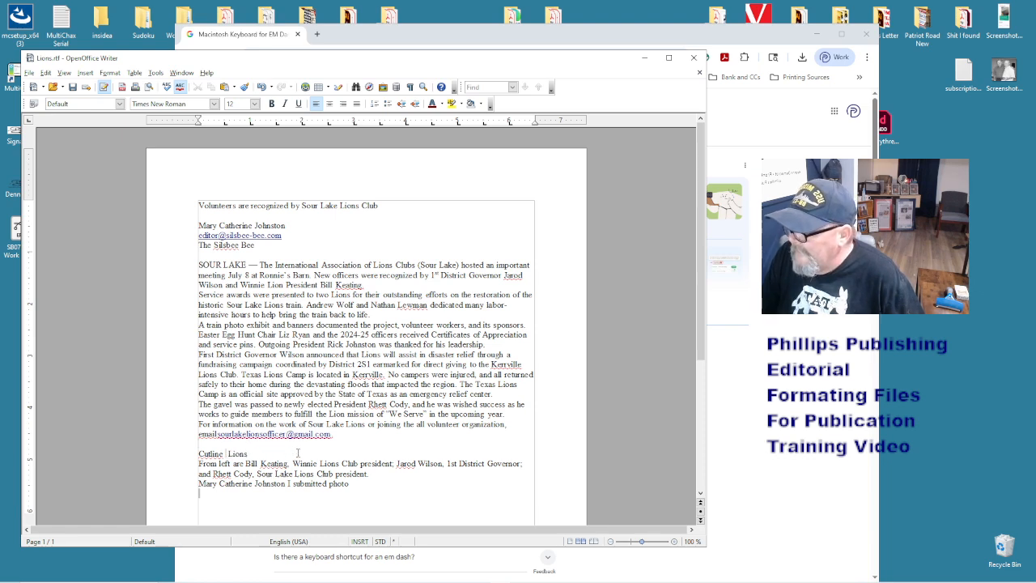
key(BackSpace)
key(BackSpace)
key(BackSpace)
key(BackSpace)
key(BackSpace)
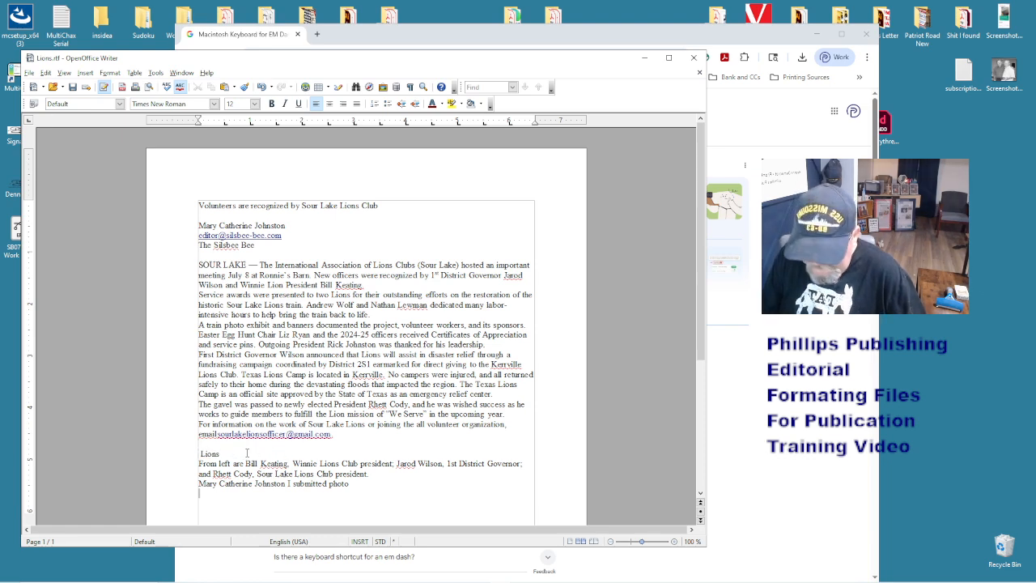
text(:)
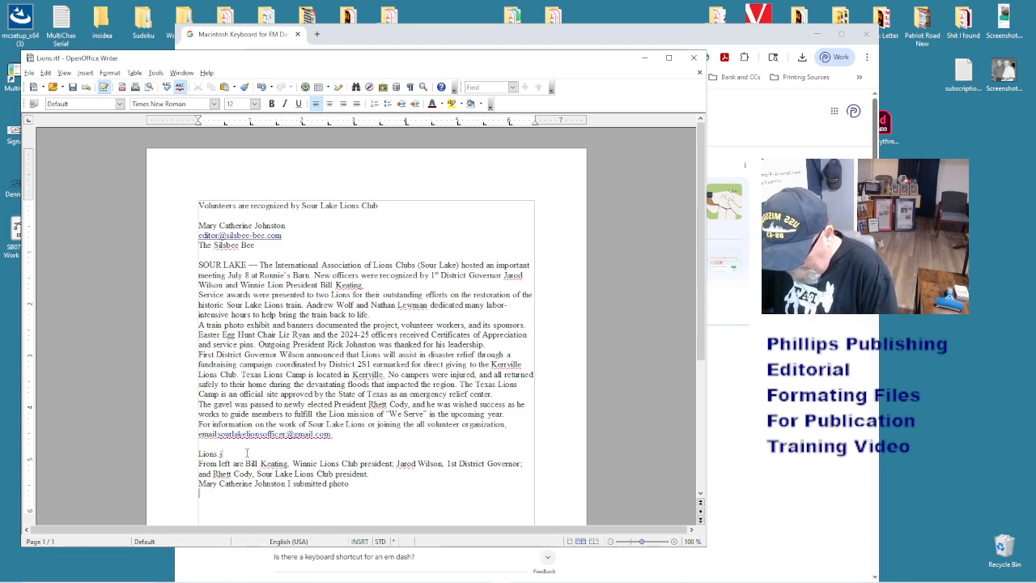
text(jpg)
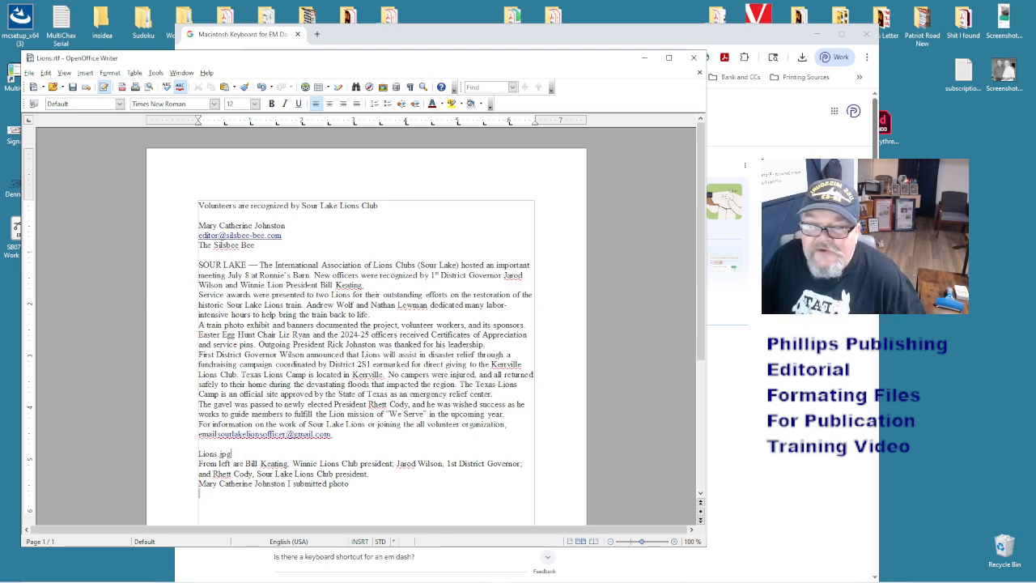
- Check the Lions JPG file name in the Inside folder, then return to the Lions document
click(757, 50)
click(818, 40)
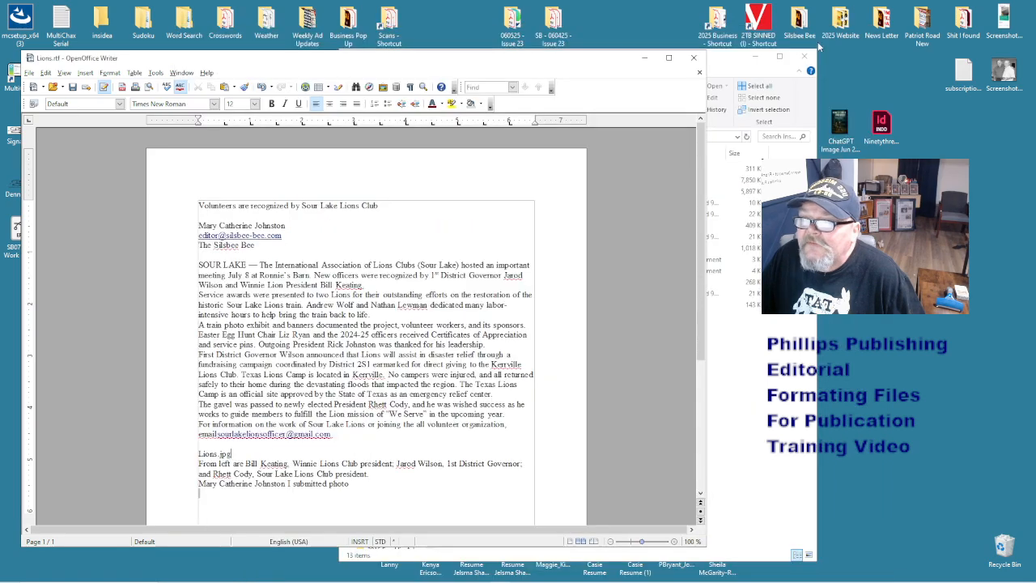
click(729, 70)
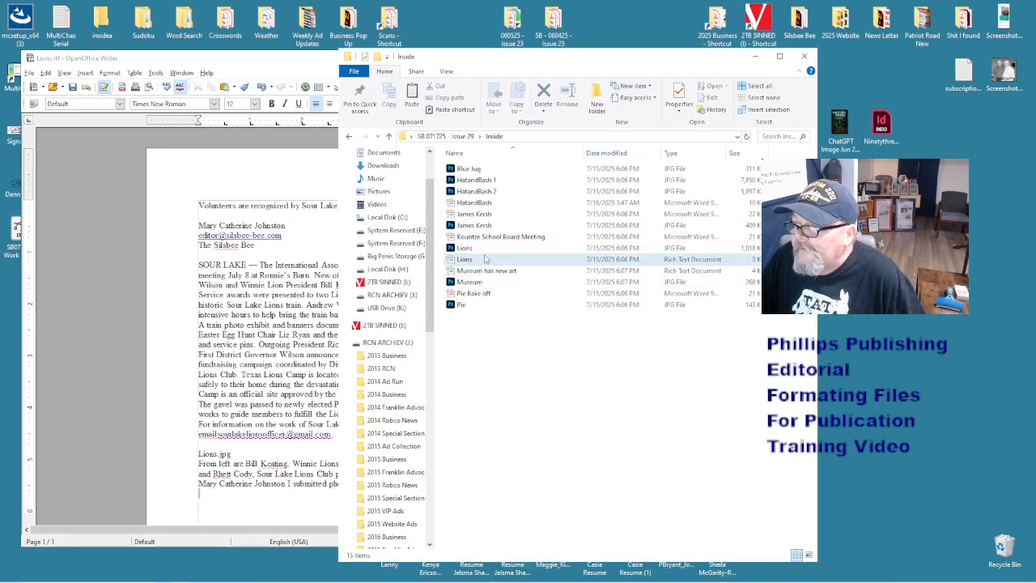
click(466, 248)
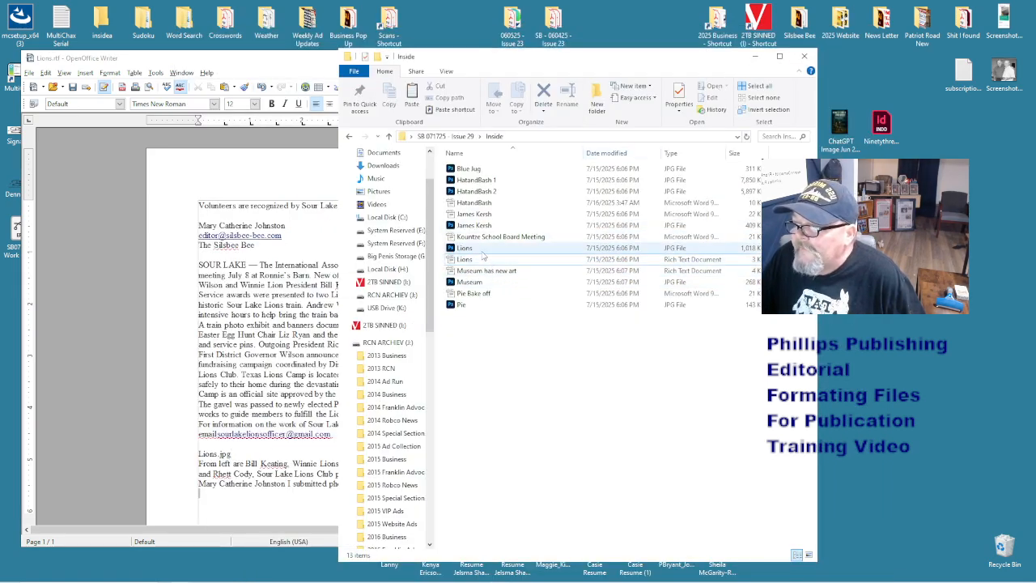
click(268, 454)
drag(349, 484, 376, 508)
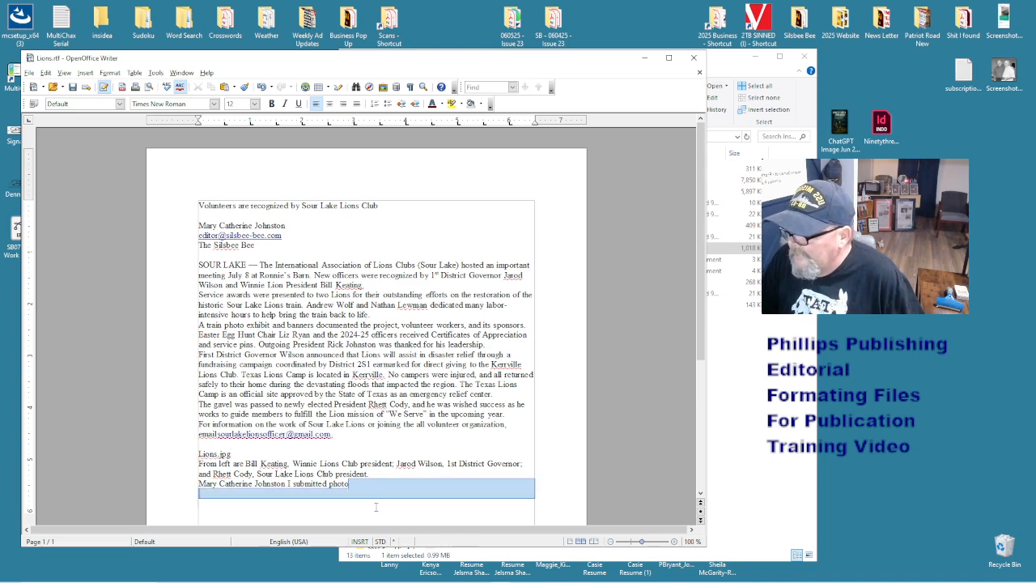
- Replace the dash before 'submitted photo' with a vertical bar and remove the extra space in 'Lions Club'
click(310, 486)
drag(292, 483, 287, 483)
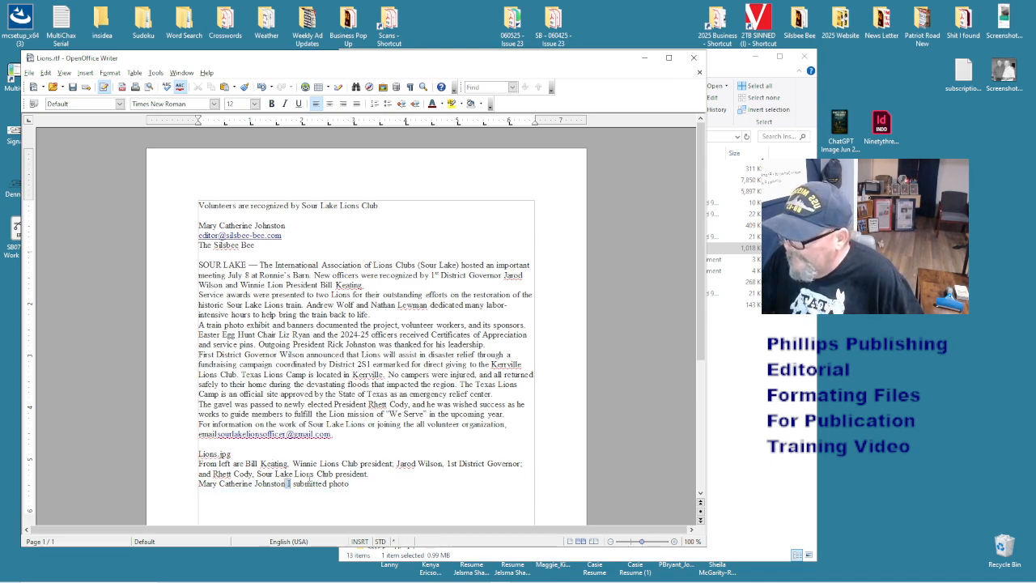
key(Delete)
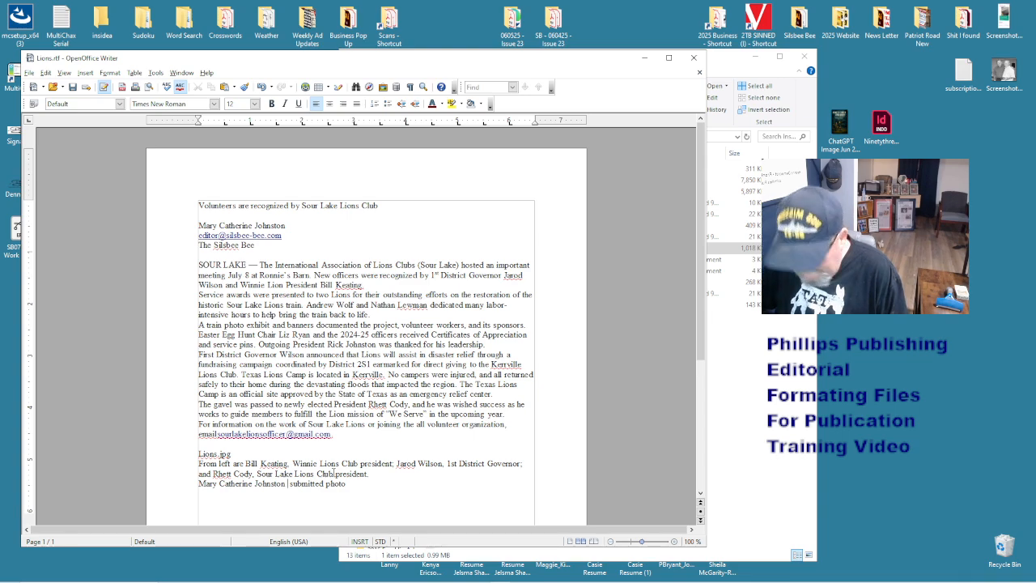
text(|)
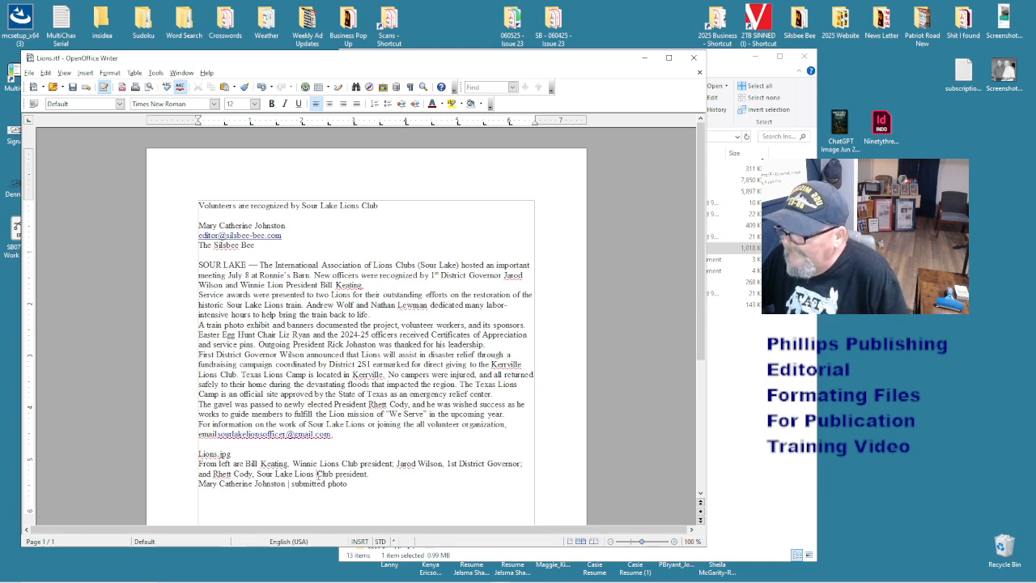
click(315, 474)
key(BackSpace)
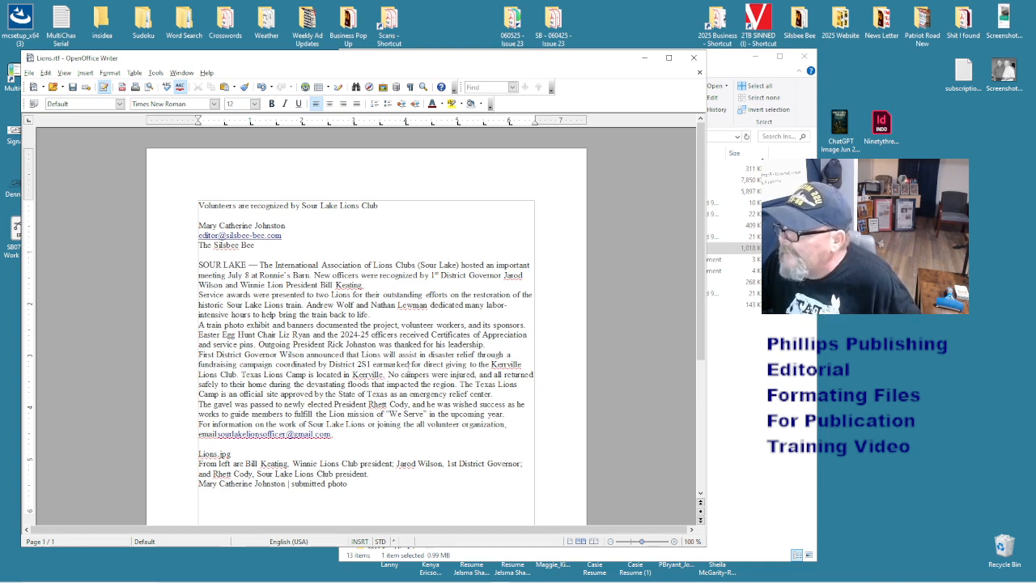
key(ctrl+a)
- Reset all the story text to default formatting, then review the caption and credit lines
right_click(410, 371)
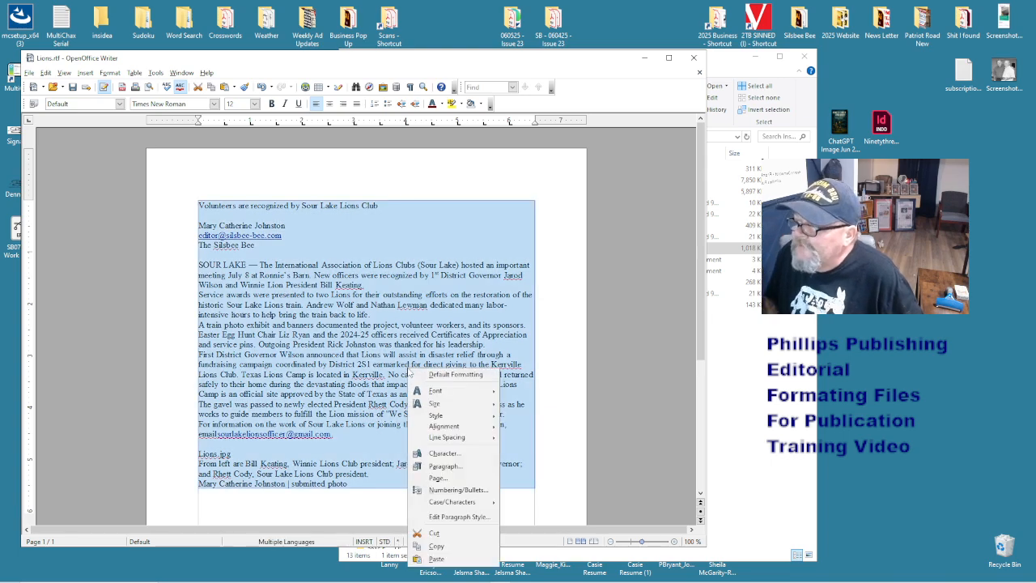
click(453, 375)
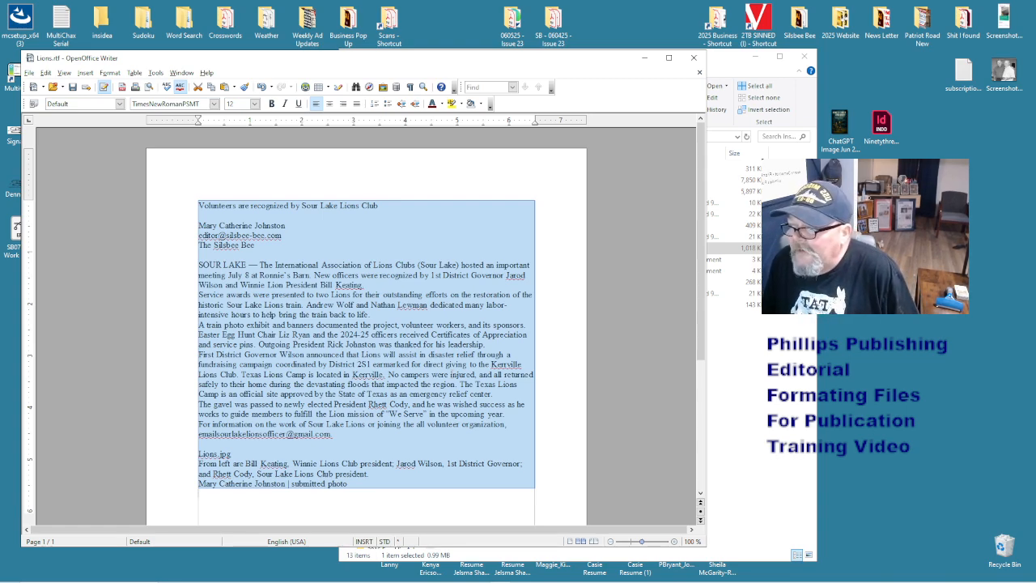
click(270, 219)
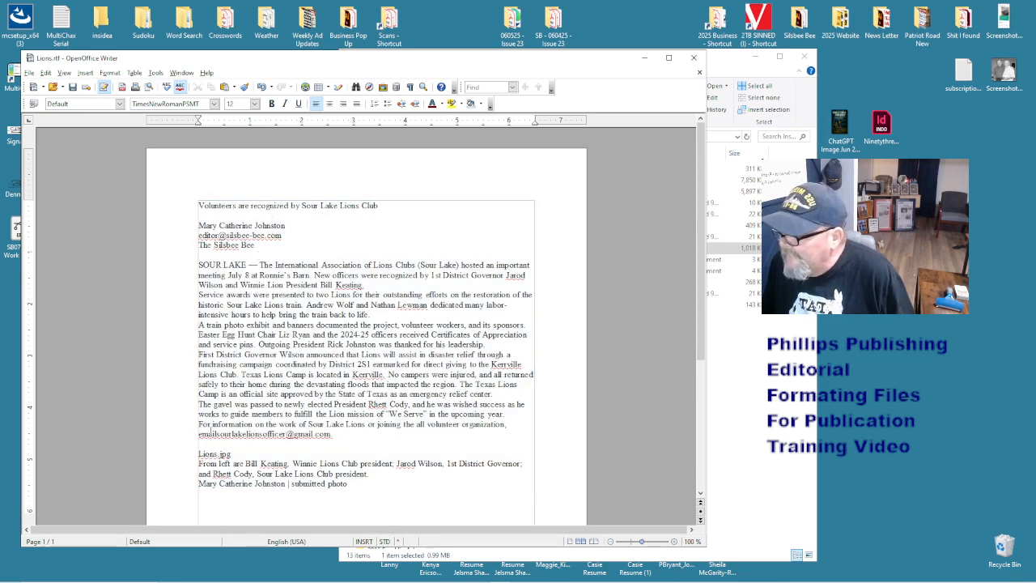
drag(356, 486, 356, 500)
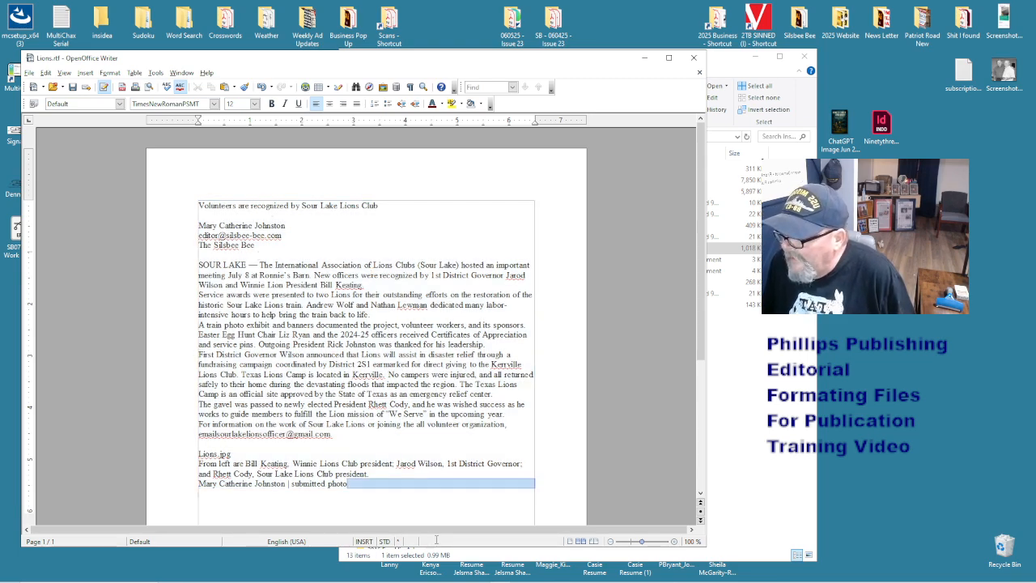
click(378, 486)
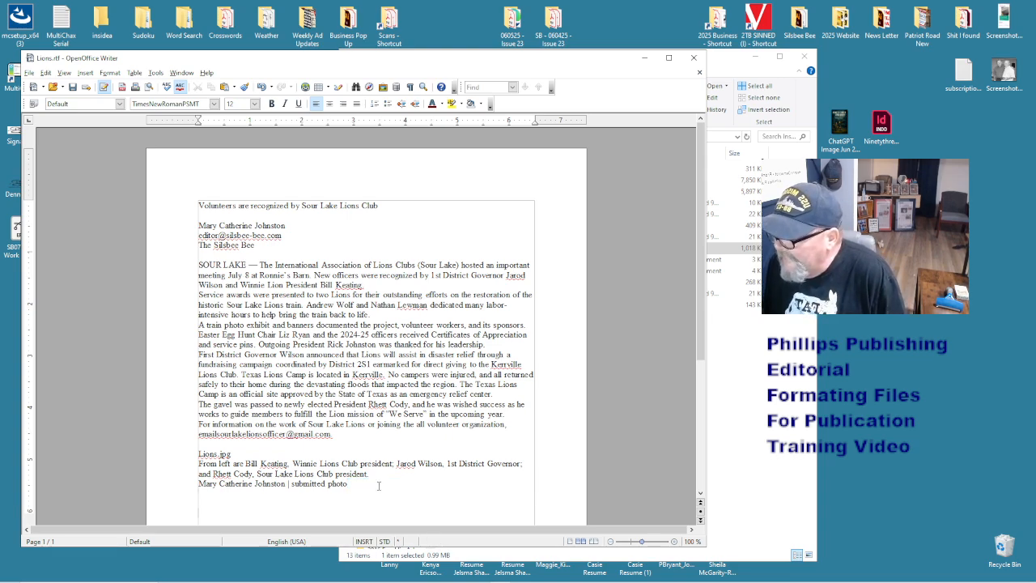
scroll(378, 485, down, 3)
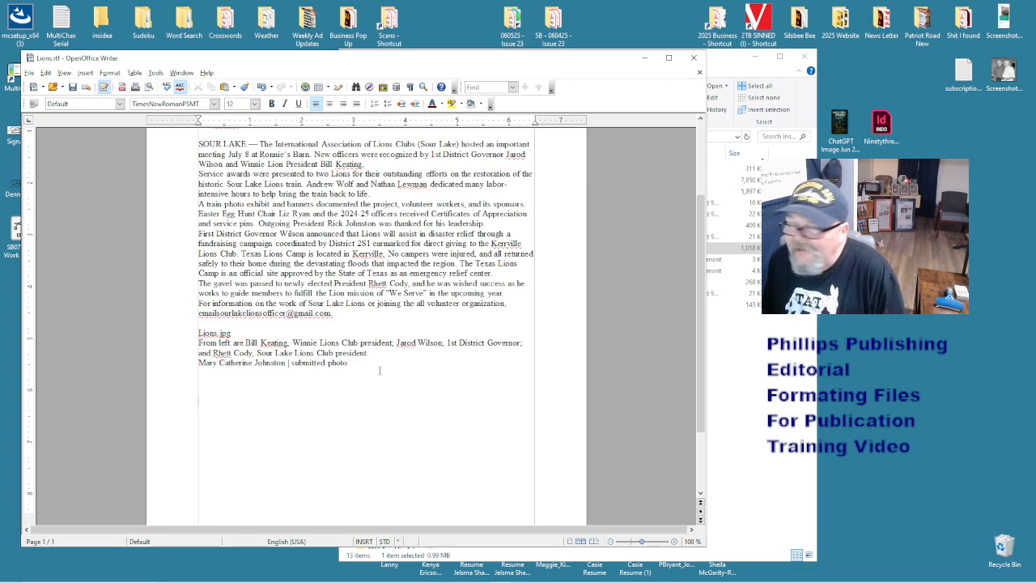
- Delete the blank lines after the credit and change 'submitted photo' to 'The Silsbee Bee'
scroll(378, 370, up, 2)
drag(382, 450, 438, 518)
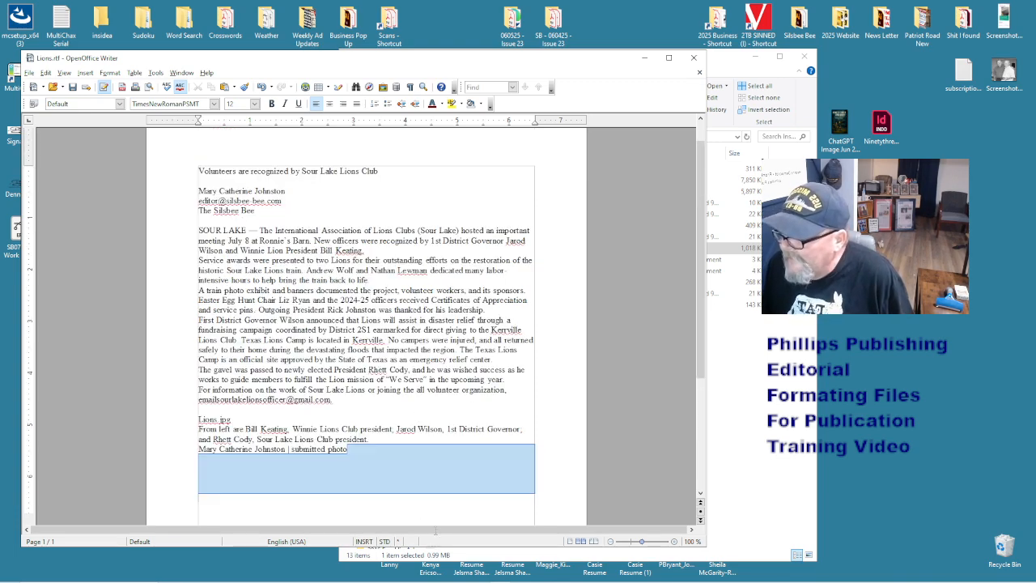
key(Delete)
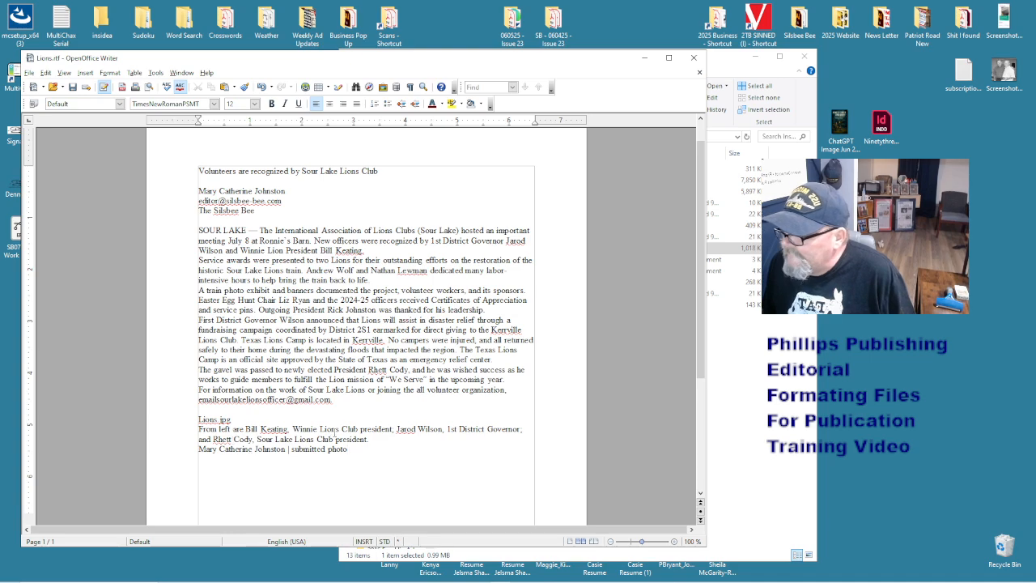
click(289, 450)
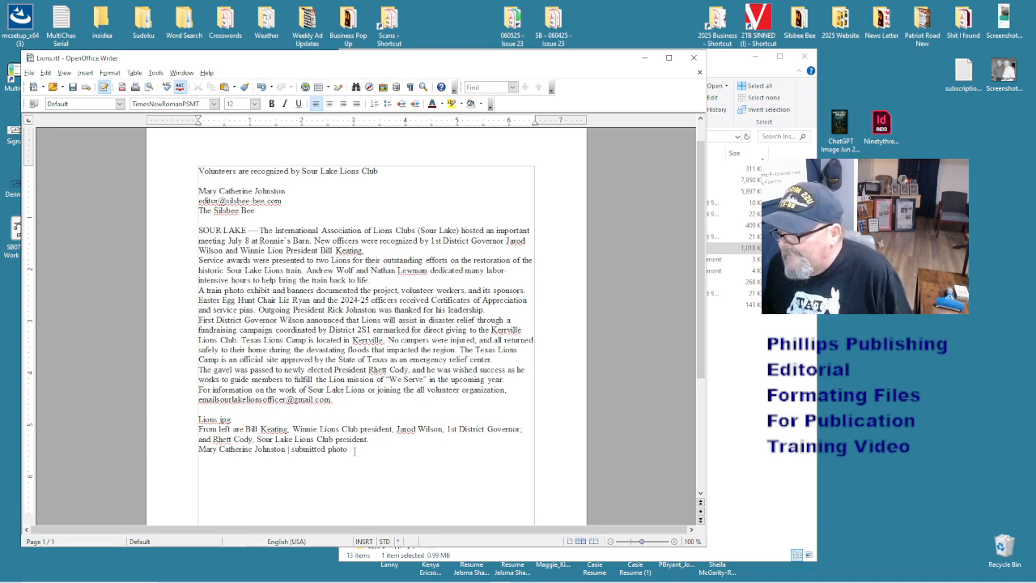
drag(353, 451, 289, 450)
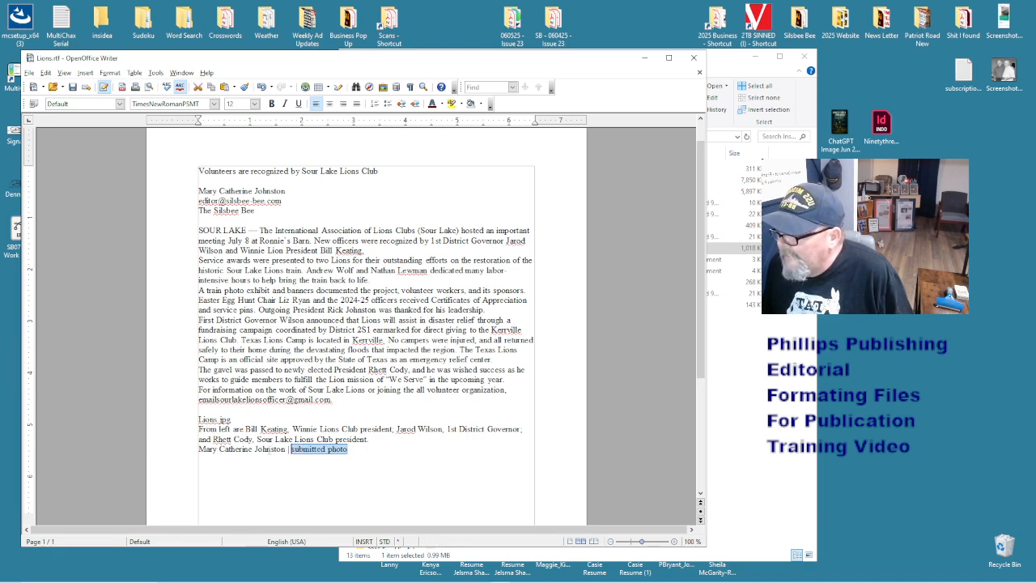
text(The Sil)
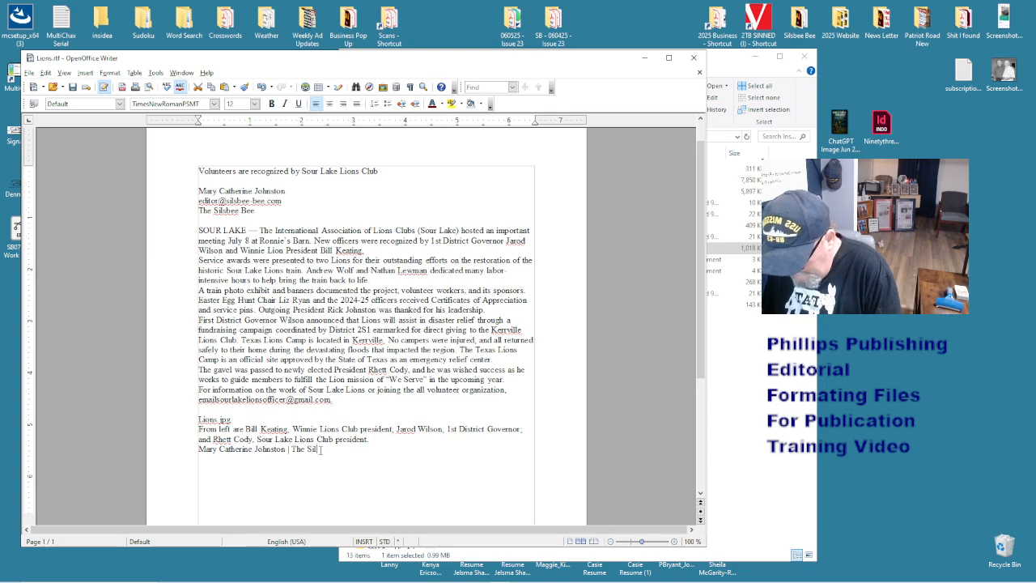
text(sbee Bee)
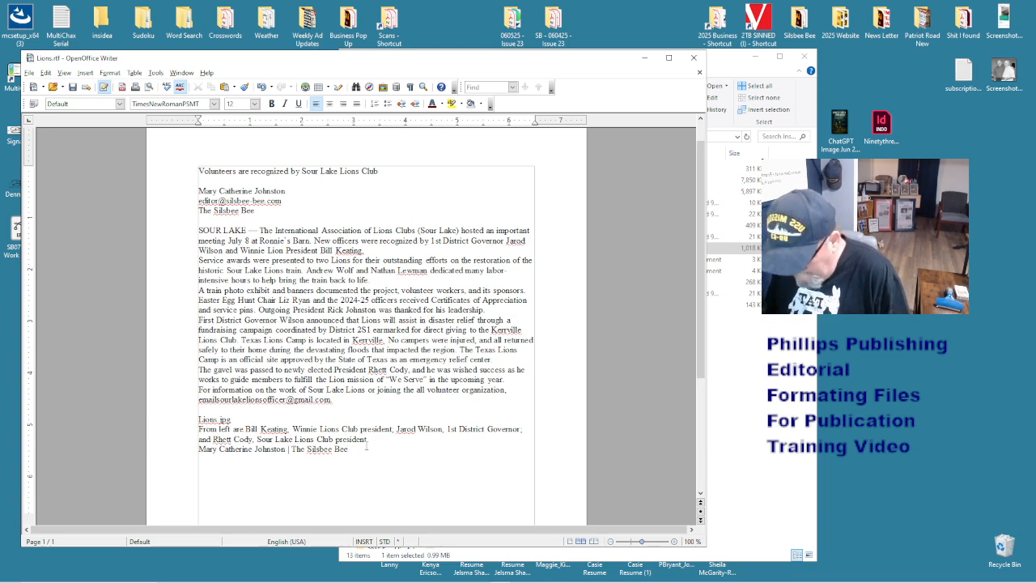
- Remove the extra 'Submitted Photo | The Silsbee Bee' line added below the credit
key(Return)
text(Submitte)
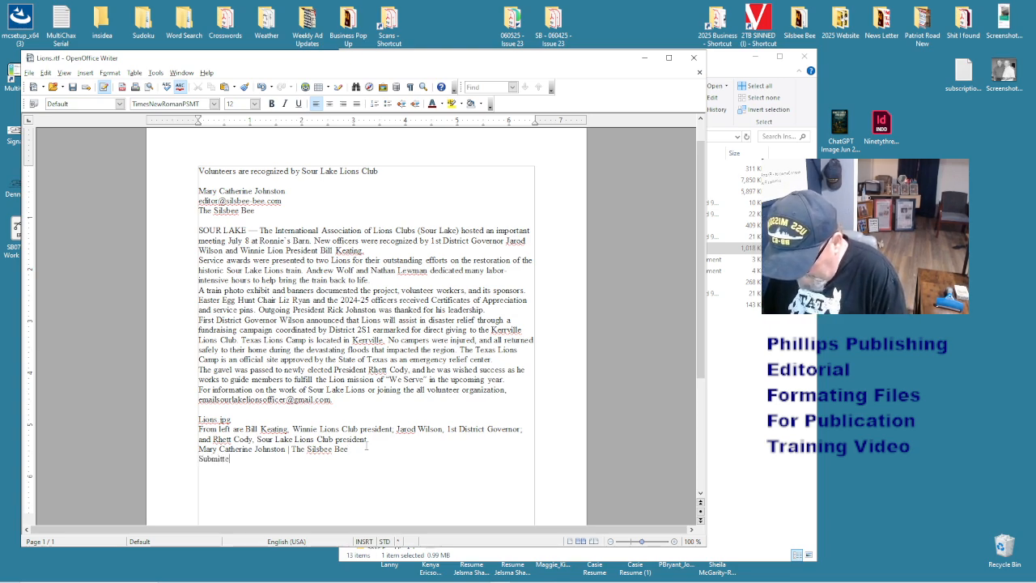
text(d Photo)
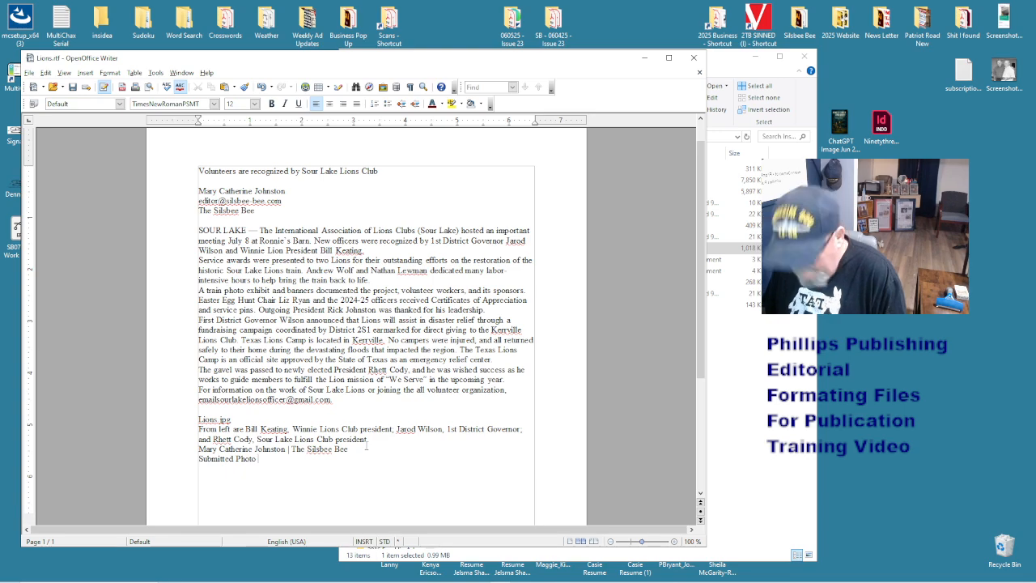
text( | The Sil)
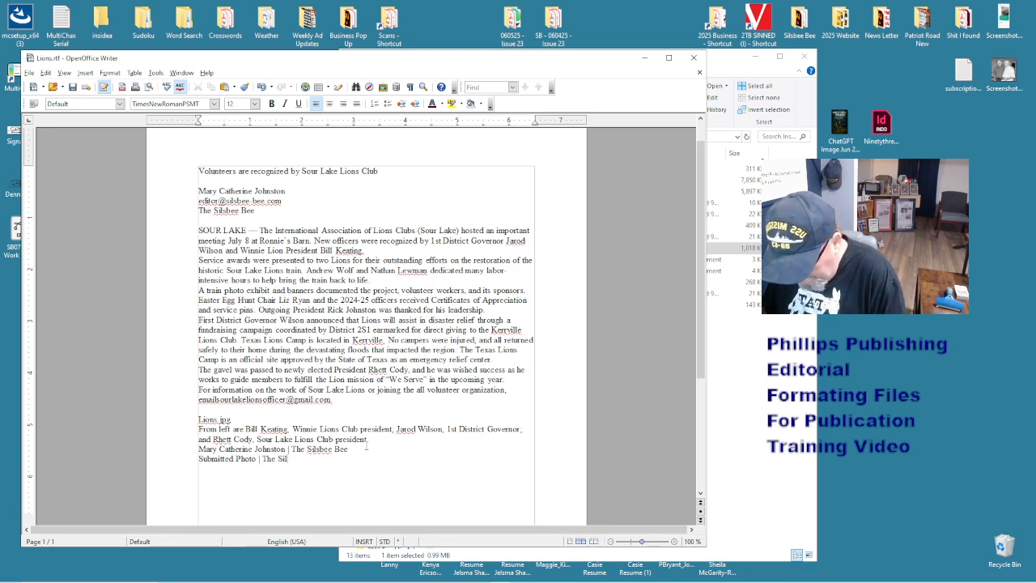
text(sbee Bee)
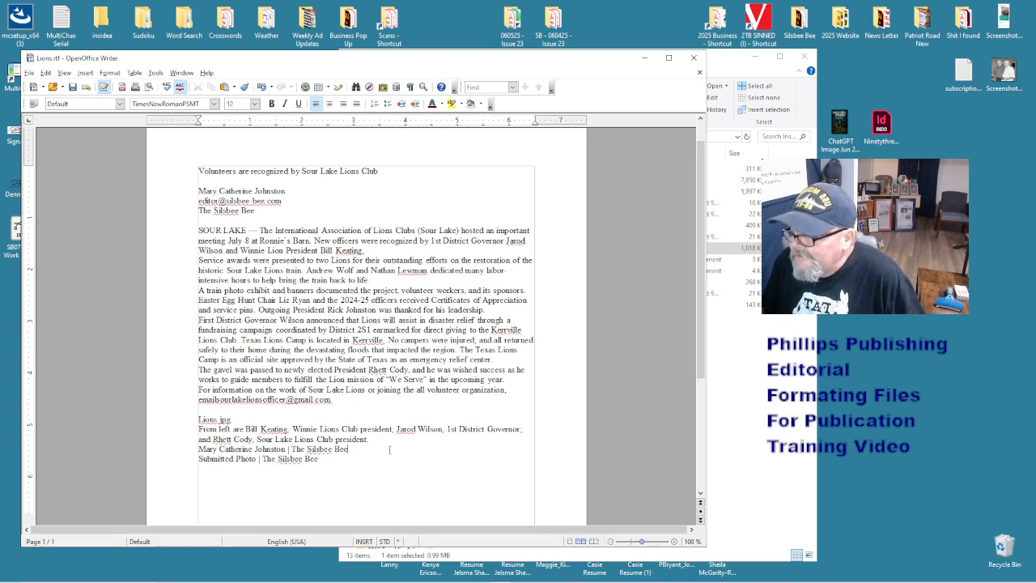
drag(386, 450, 395, 486)
key(Delete)
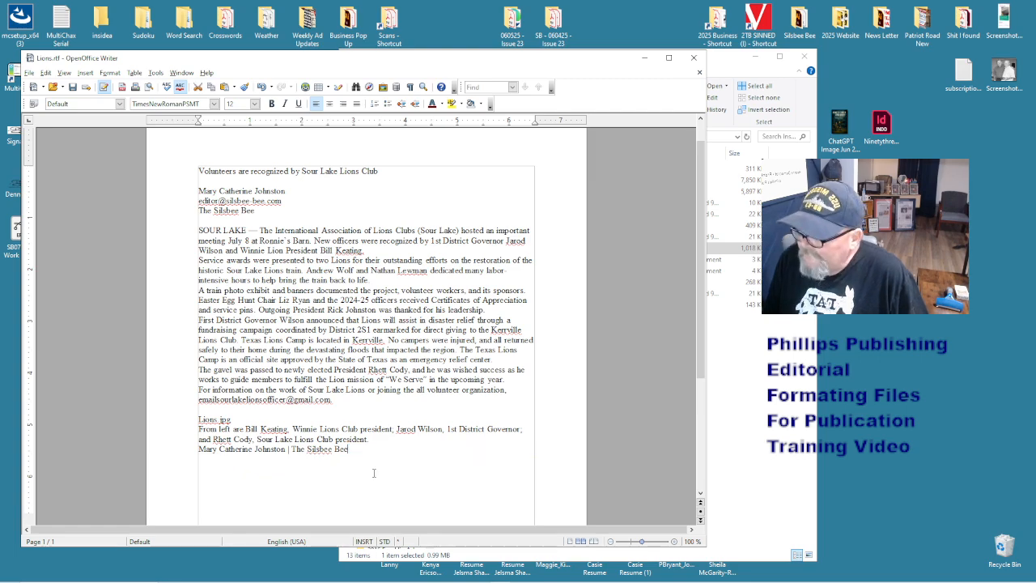
key(ctrl+shift+Left)
key(ctrl+shift+Left)
key(ctrl+shift+Left)
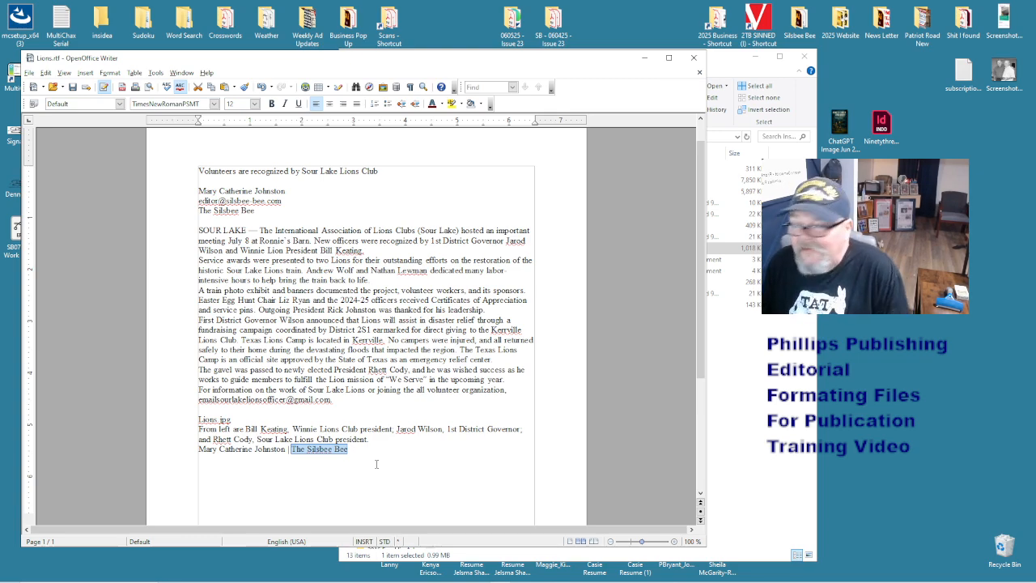
click(256, 450)
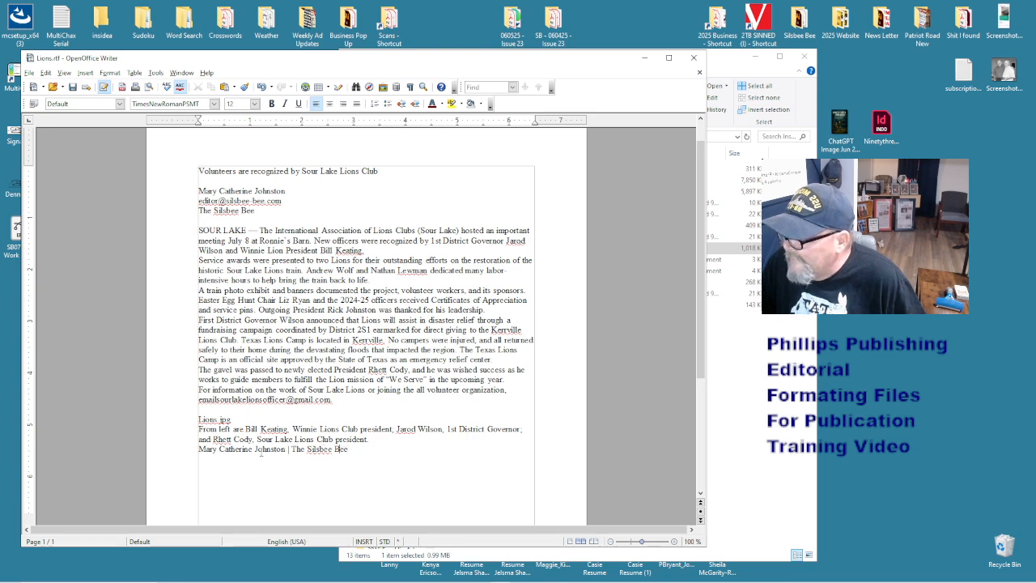
double_click(297, 449)
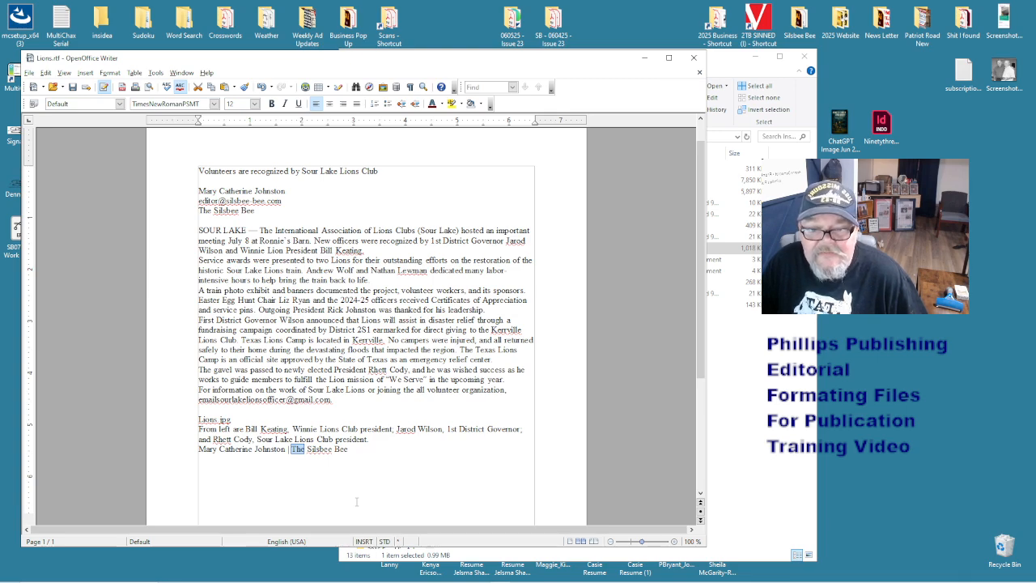
click(369, 448)
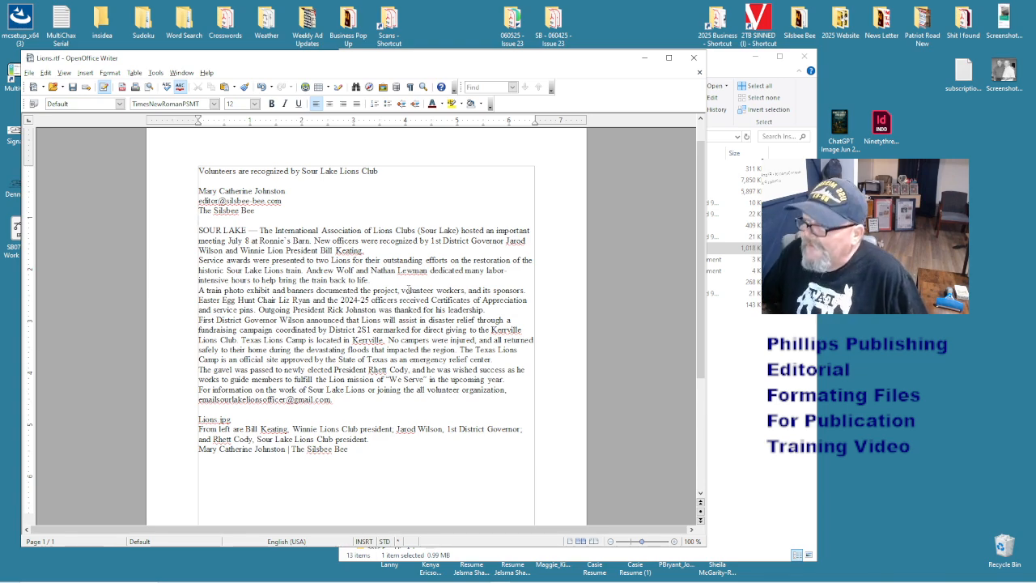
- Save the story as Lions.doc in Microsoft Word 97/2000/XP format, keeping the Word format
key(ctrl+shift+s)
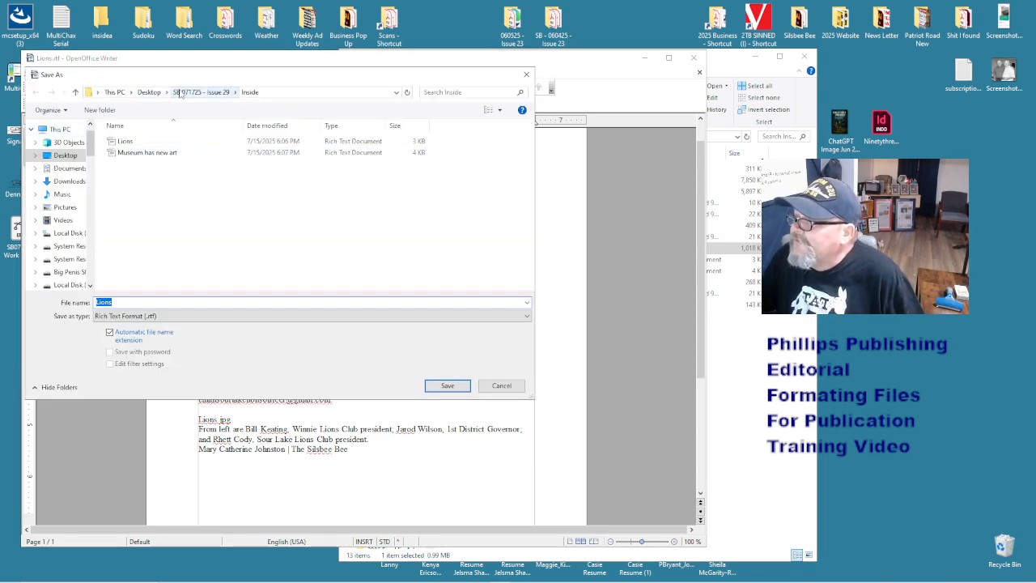
drag(282, 89, 302, 91)
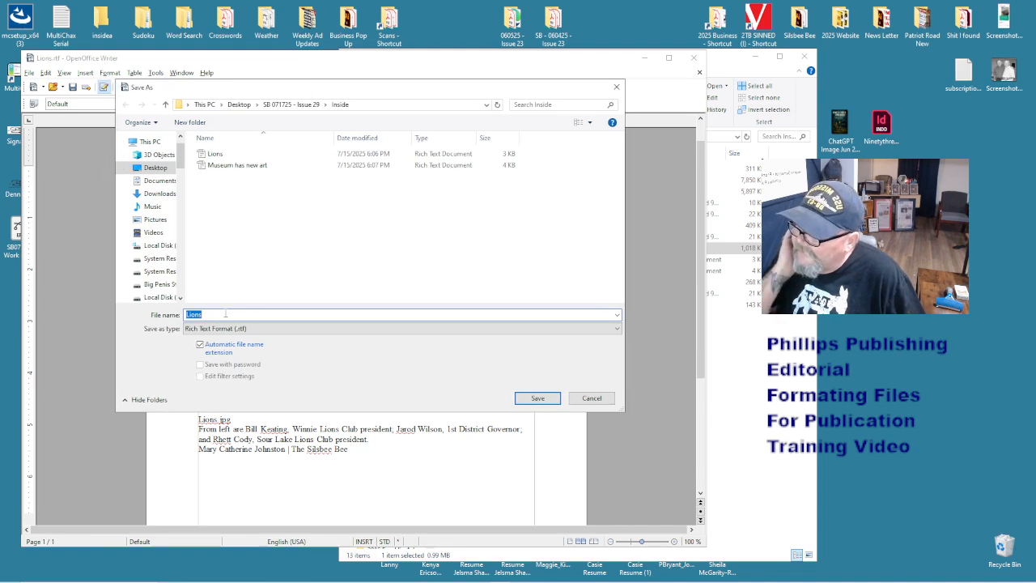
click(283, 328)
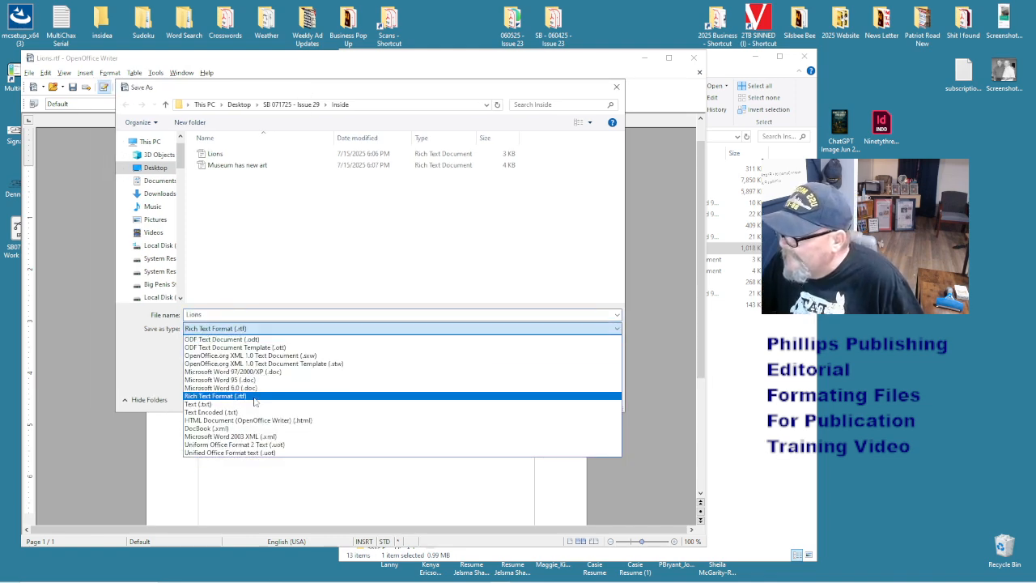
click(300, 374)
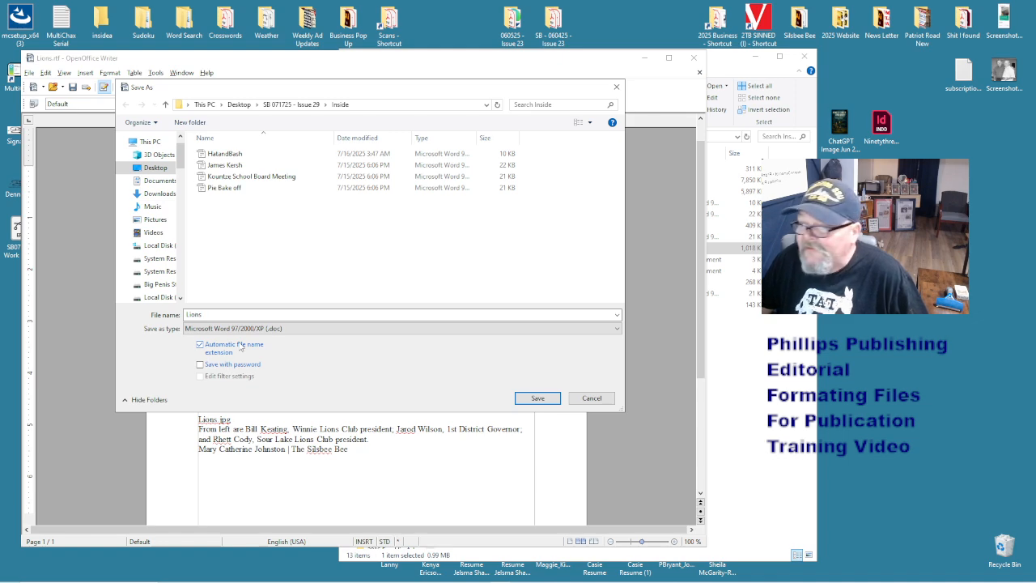
click(252, 327)
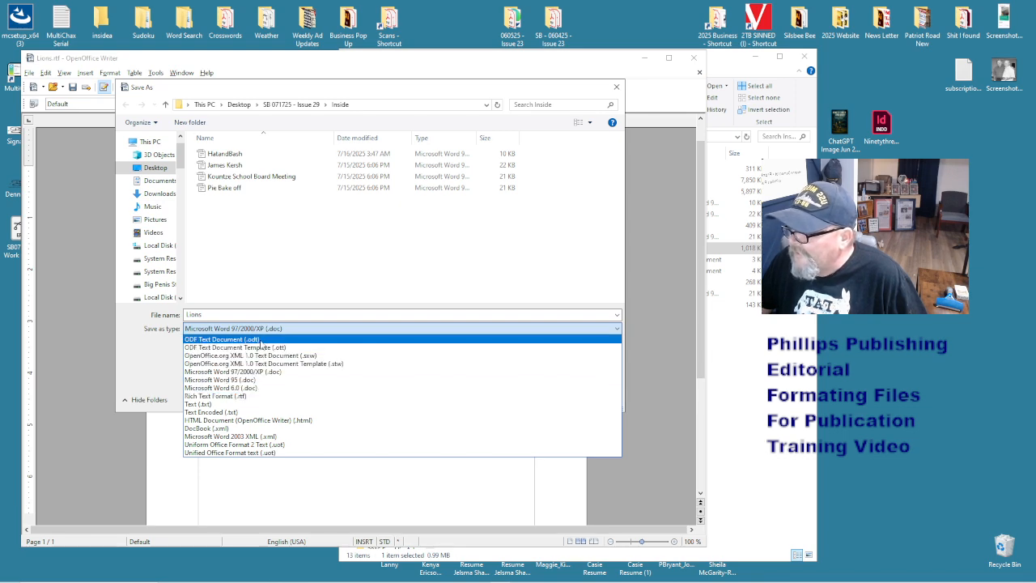
click(275, 371)
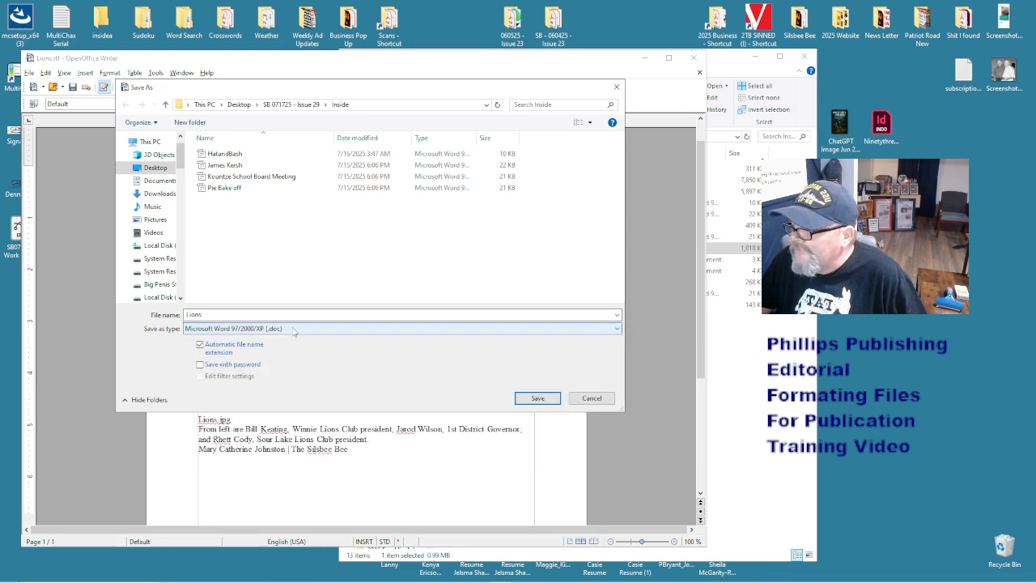
click(296, 328)
click(298, 331)
click(538, 401)
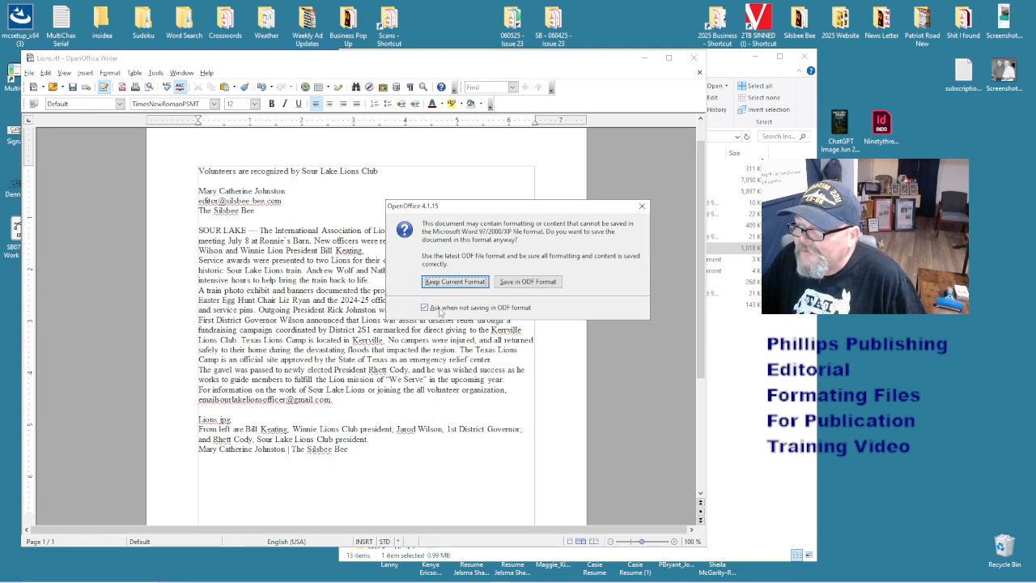
click(445, 307)
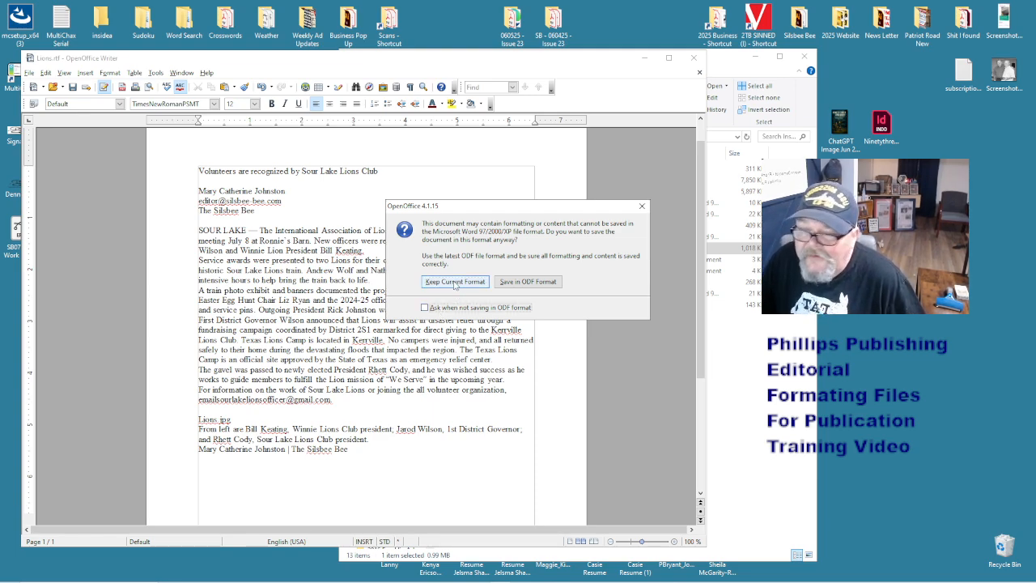
click(455, 281)
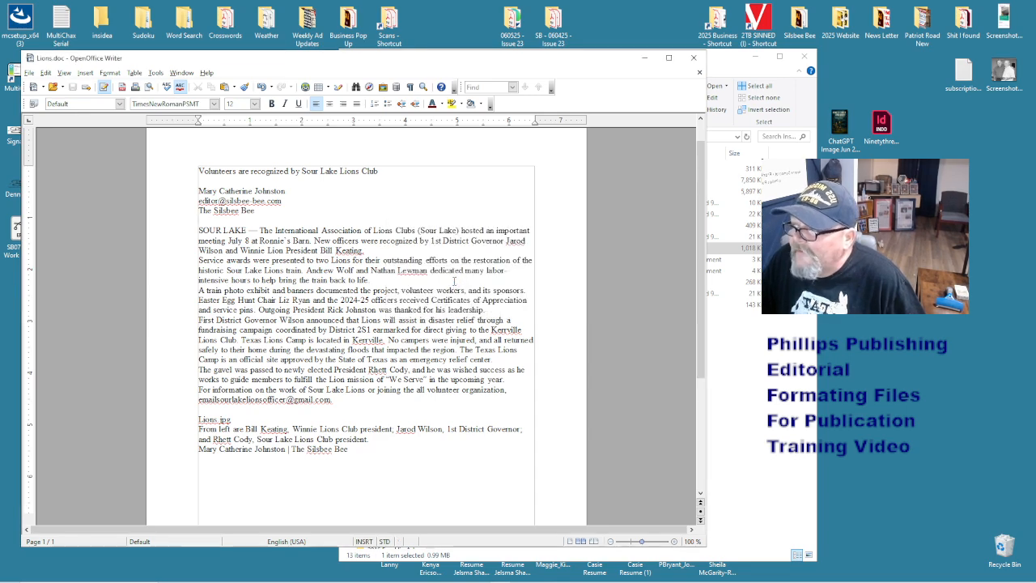
click(721, 69)
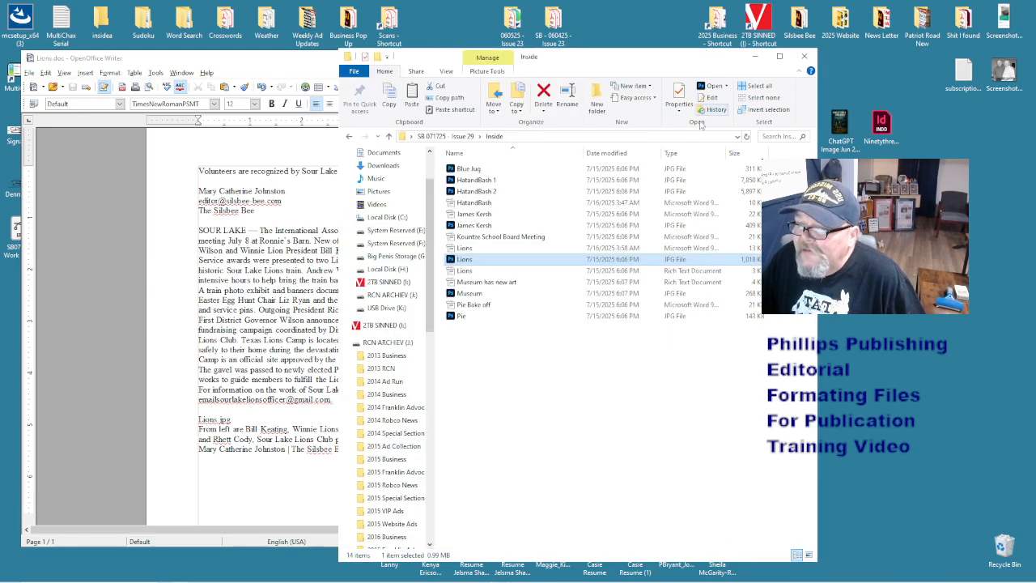
- Move the old Lions rich text file out of the folder and shift the window to expose the desktop
click(489, 272)
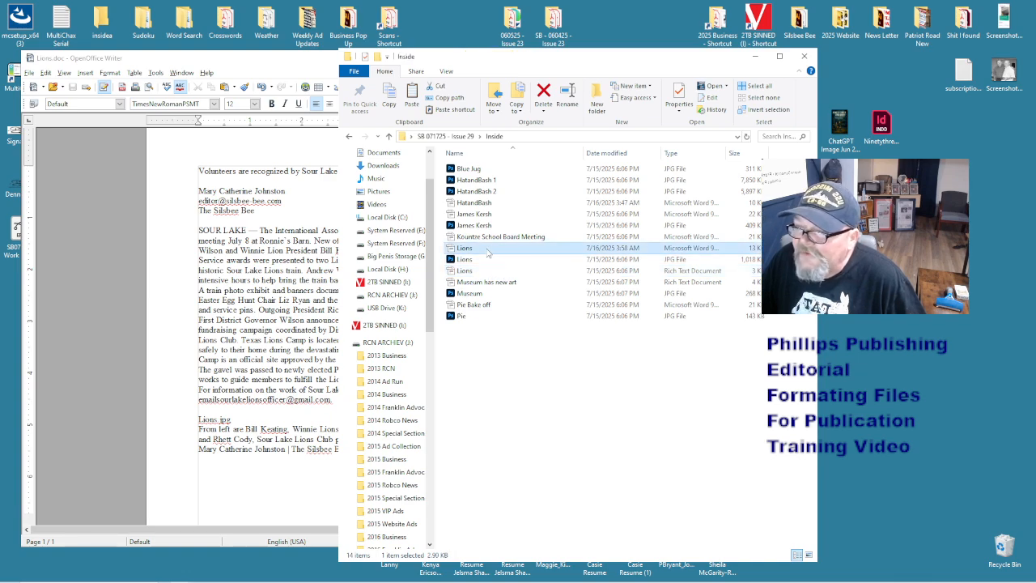
click(484, 283)
click(482, 272)
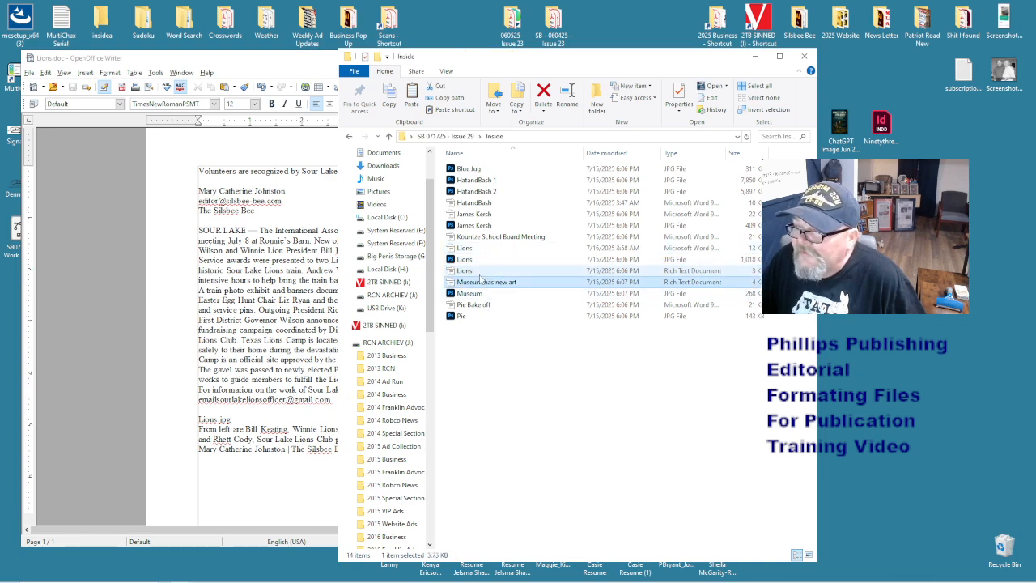
drag(473, 273, 1014, 547)
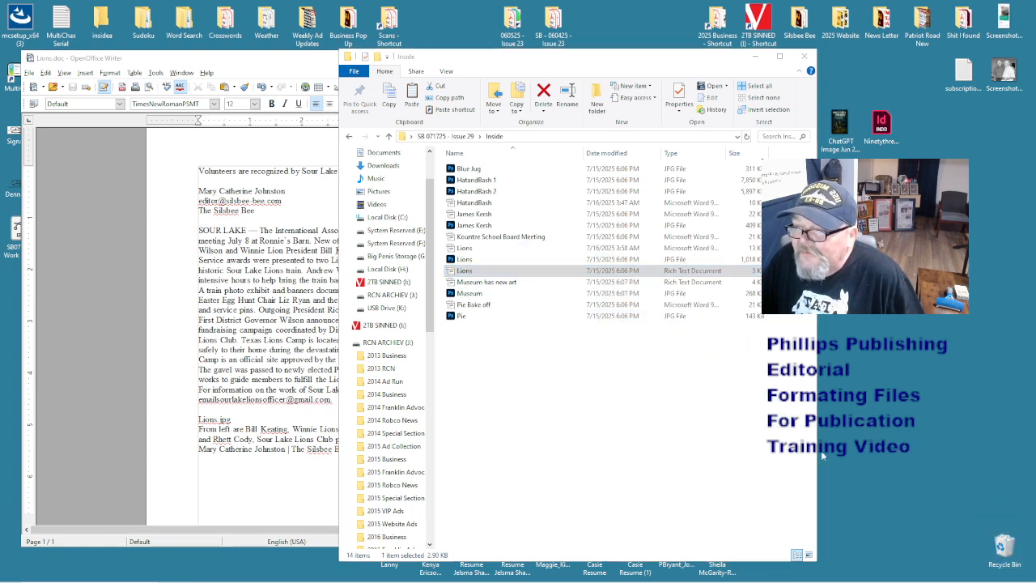
right_click(598, 381)
click(546, 362)
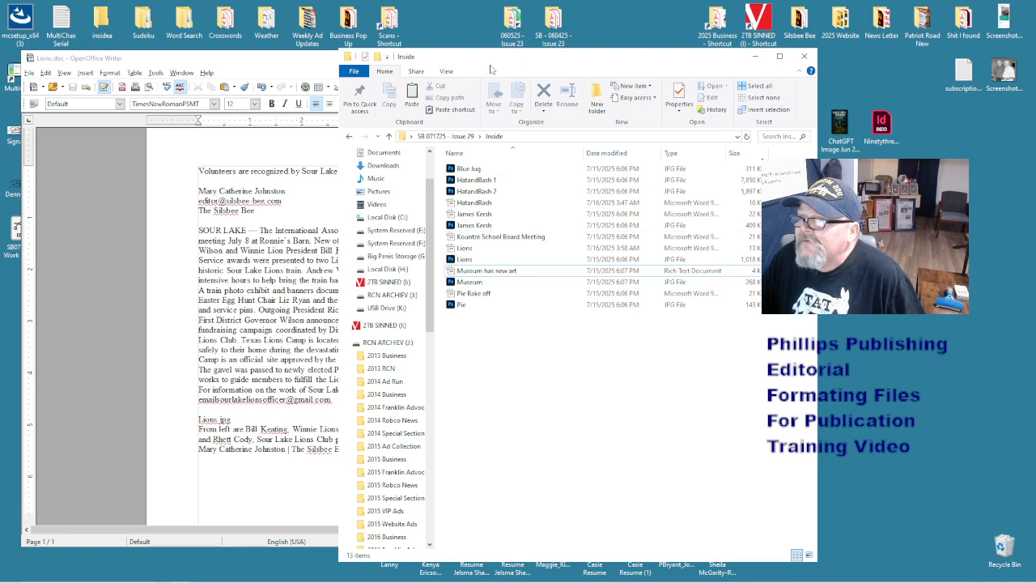
drag(491, 60, 576, 57)
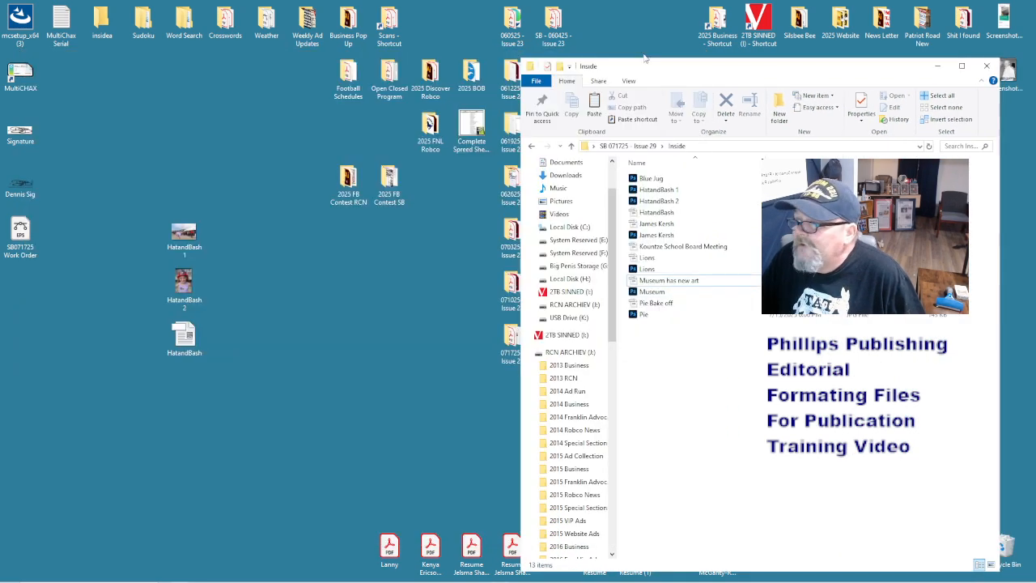
- Drag both Lions files to the desktop, skipping the Lions document still open in Writer
click(648, 259)
shift+click(647, 269)
drag(648, 269, 307, 345)
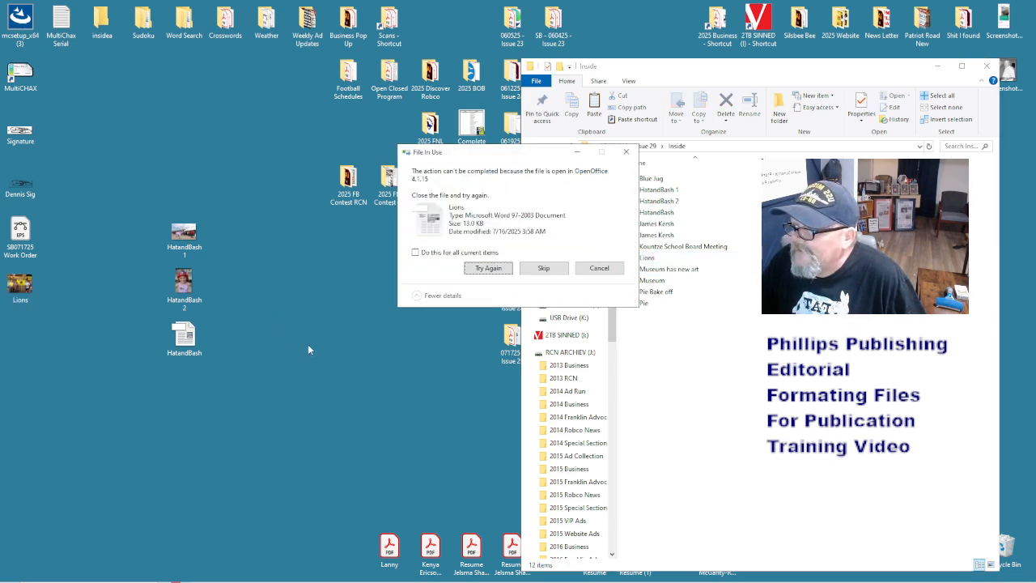
click(543, 268)
click(501, 575)
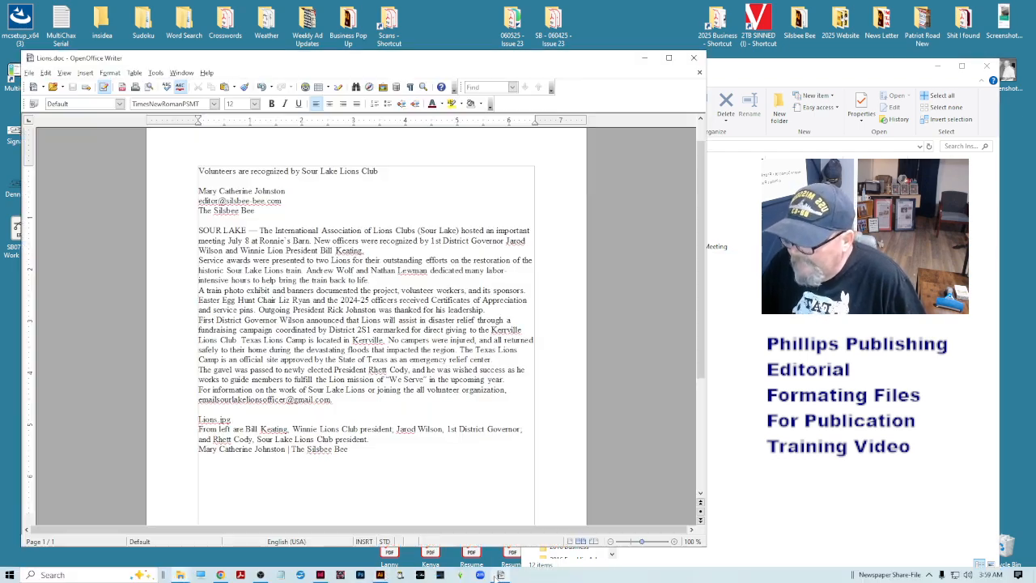
- Close Lions.doc and the Start Center, move Lions.doc to the desktop beside the HatandBash files
click(699, 72)
click(692, 57)
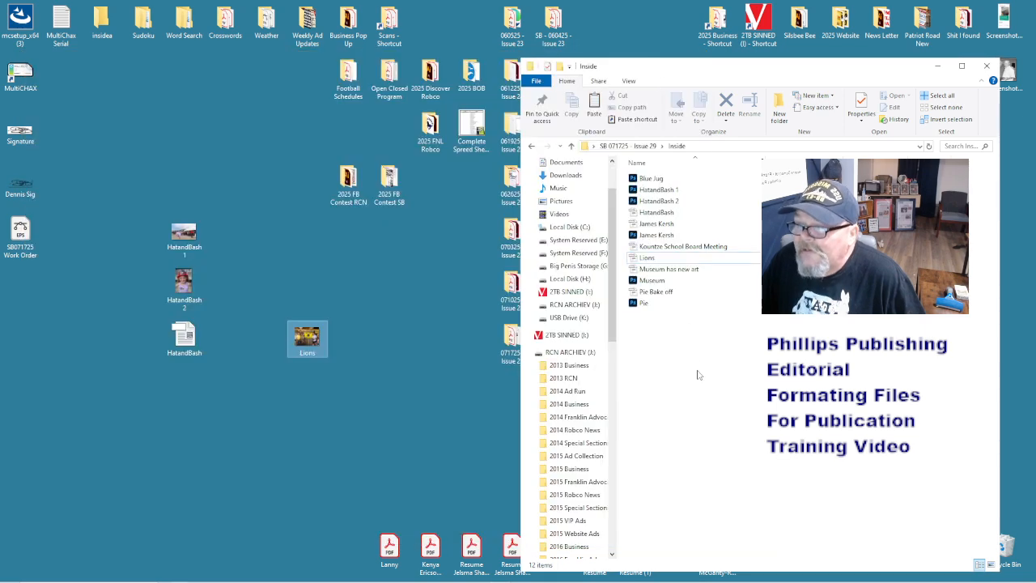
click(647, 257)
drag(646, 258, 45, 330)
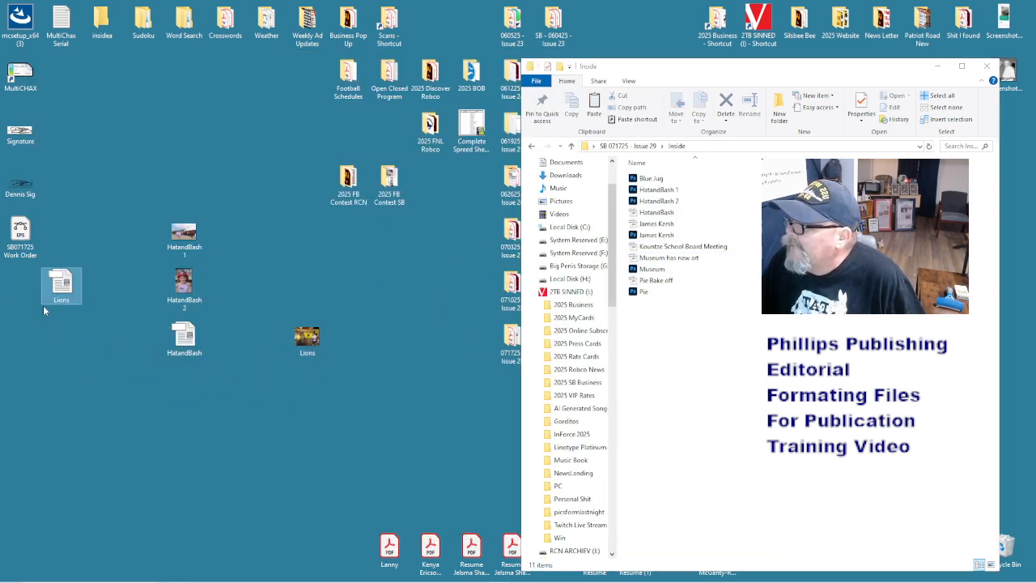
drag(59, 289, 245, 332)
drag(241, 310, 231, 296)
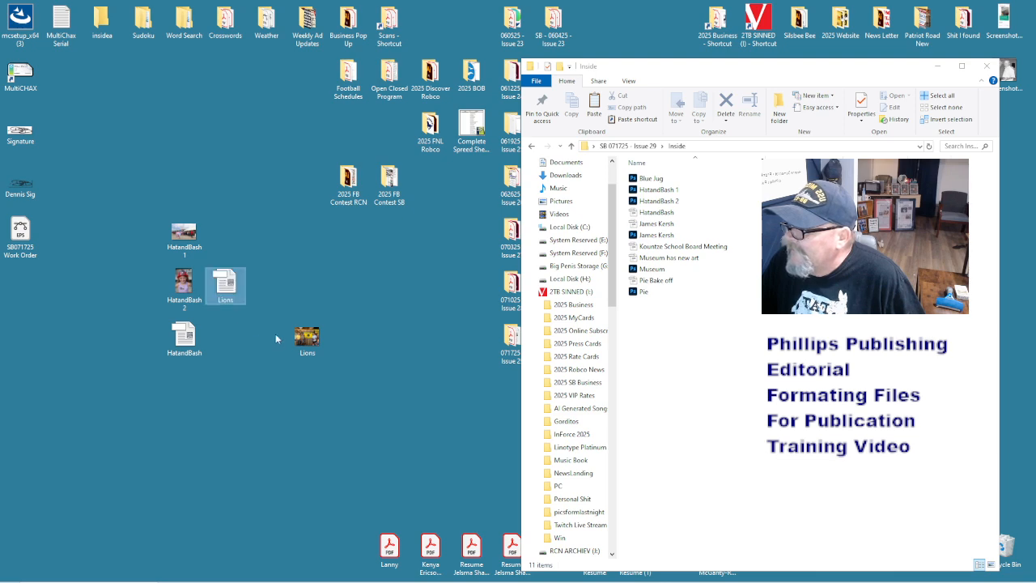
drag(306, 338, 243, 360)
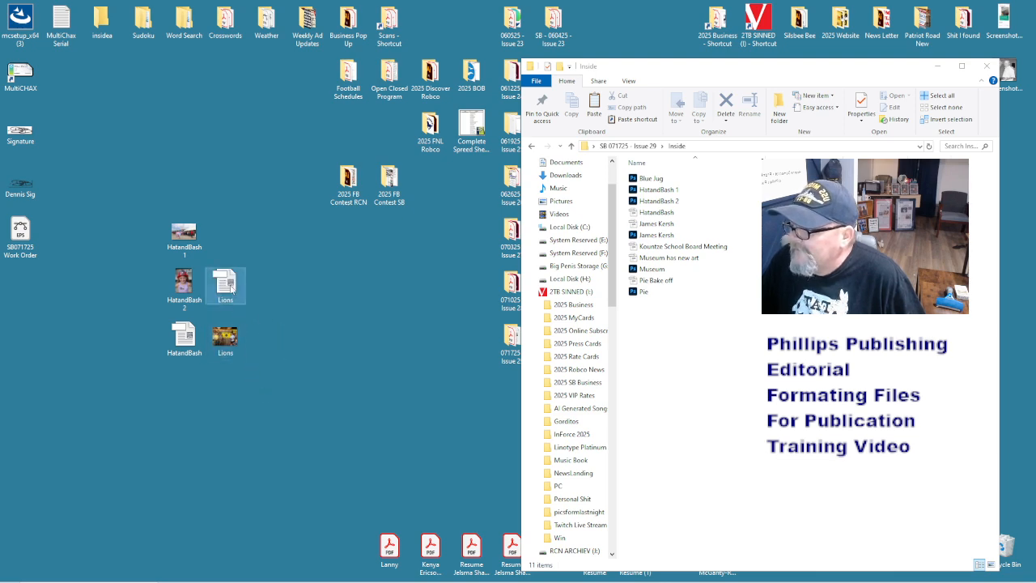
mouse_move(227, 285)
mouse_down()
mouse_move(232, 398)
mouse_move(226, 269)
mouse_move(226, 279)
mouse_up()
click(416, 373)
click(677, 379)
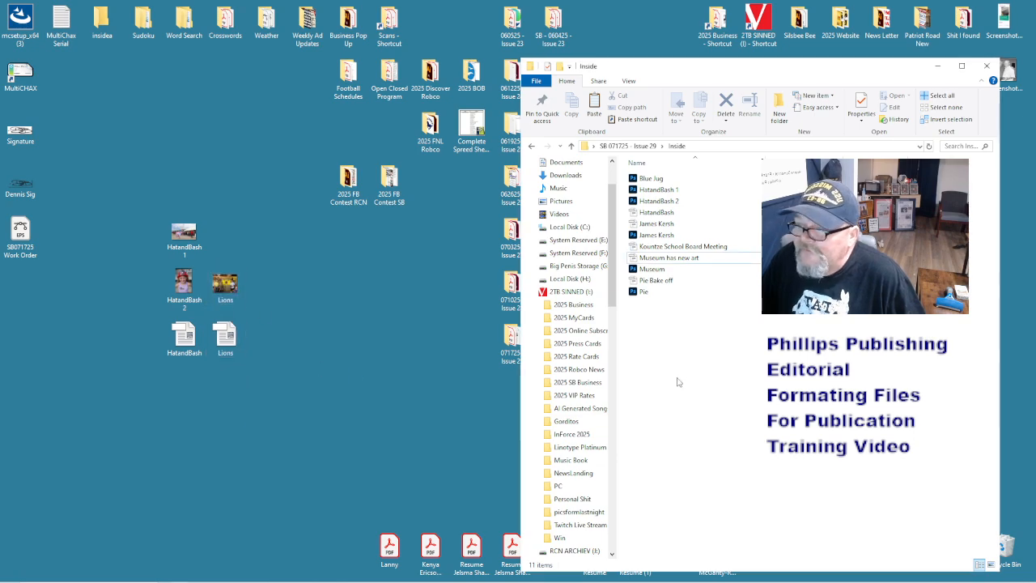
drag(746, 70, 531, 63)
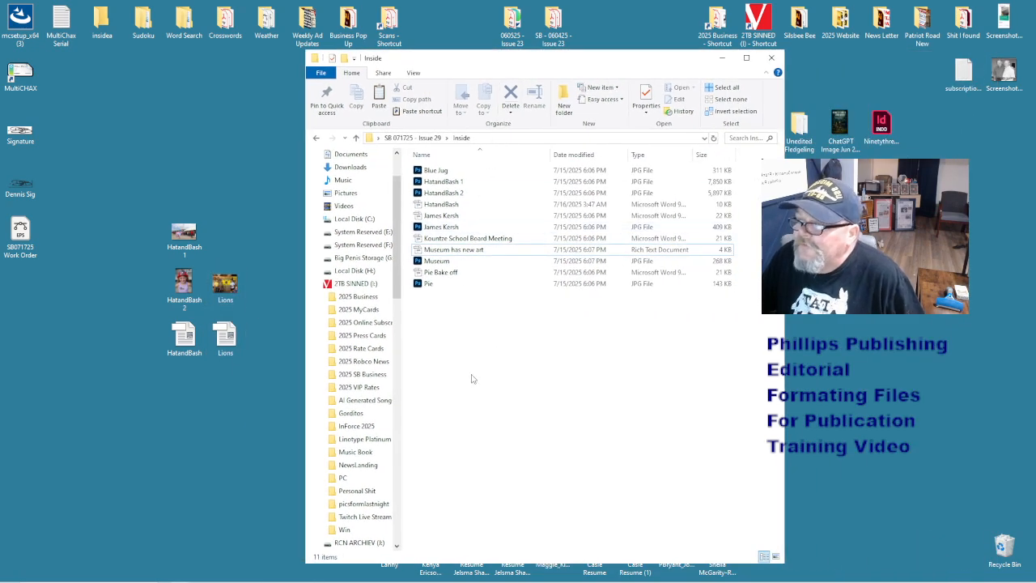
click(425, 227)
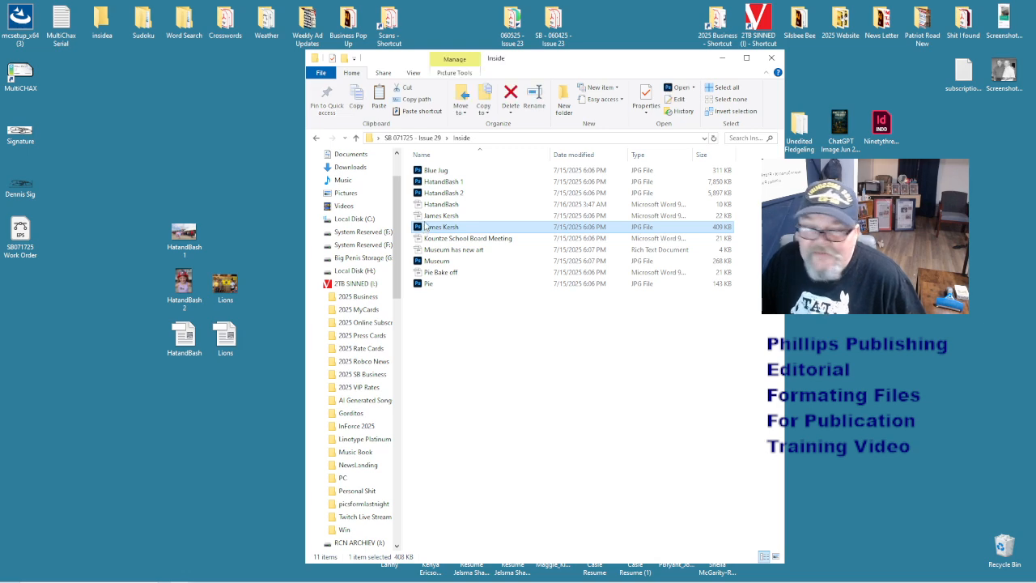
click(427, 217)
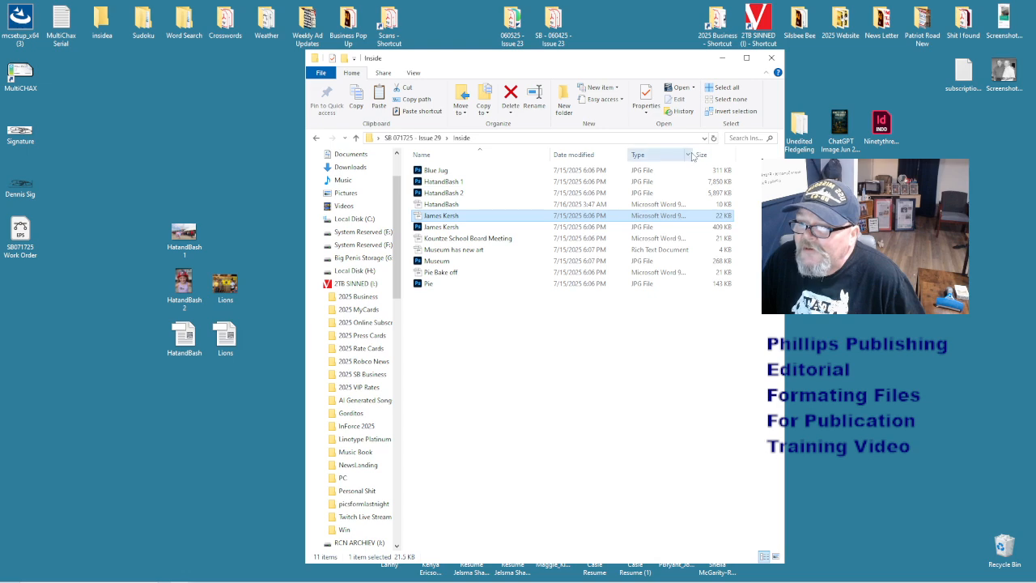
drag(695, 154, 743, 154)
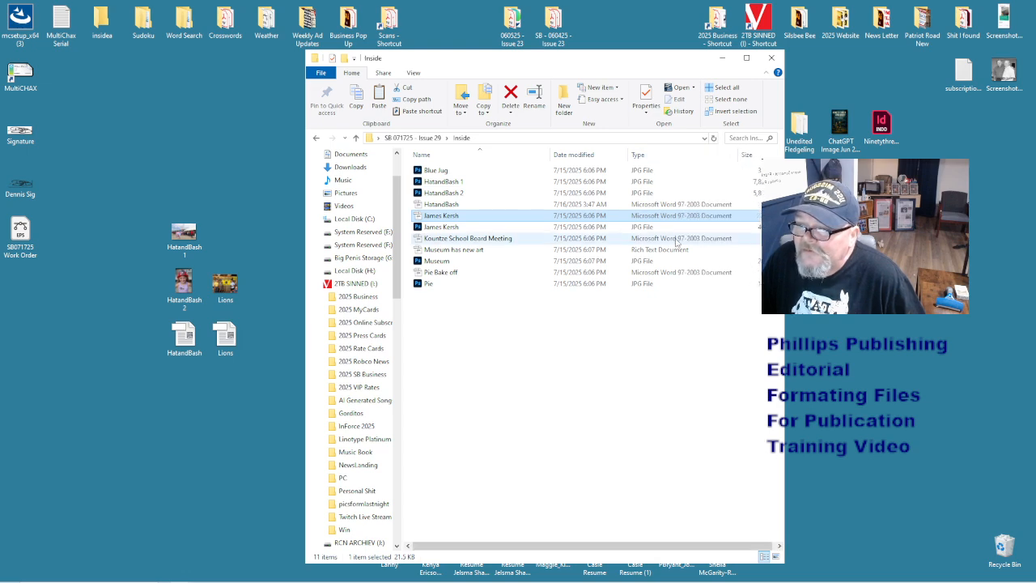
click(671, 208)
click(673, 215)
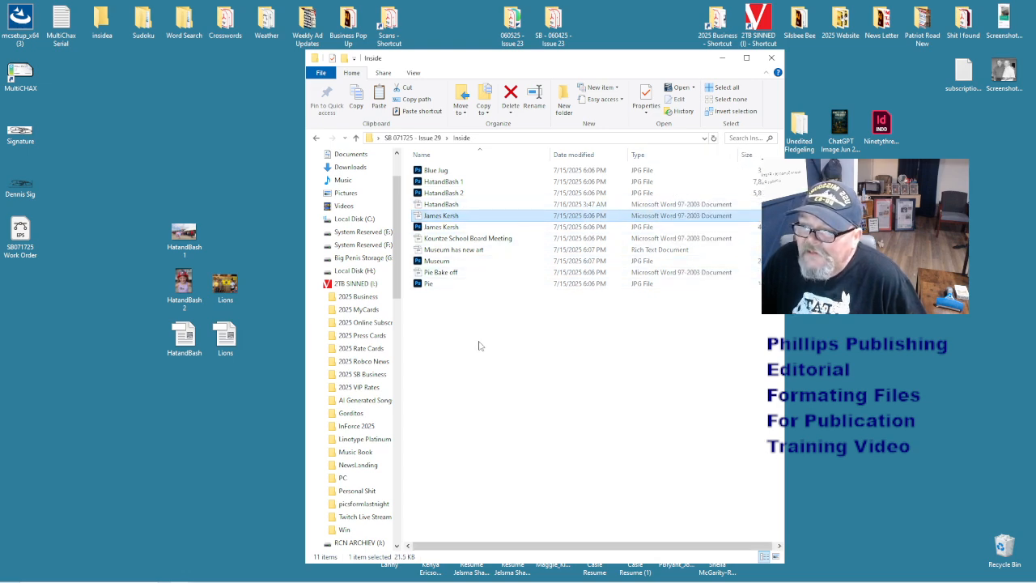
double_click(456, 216)
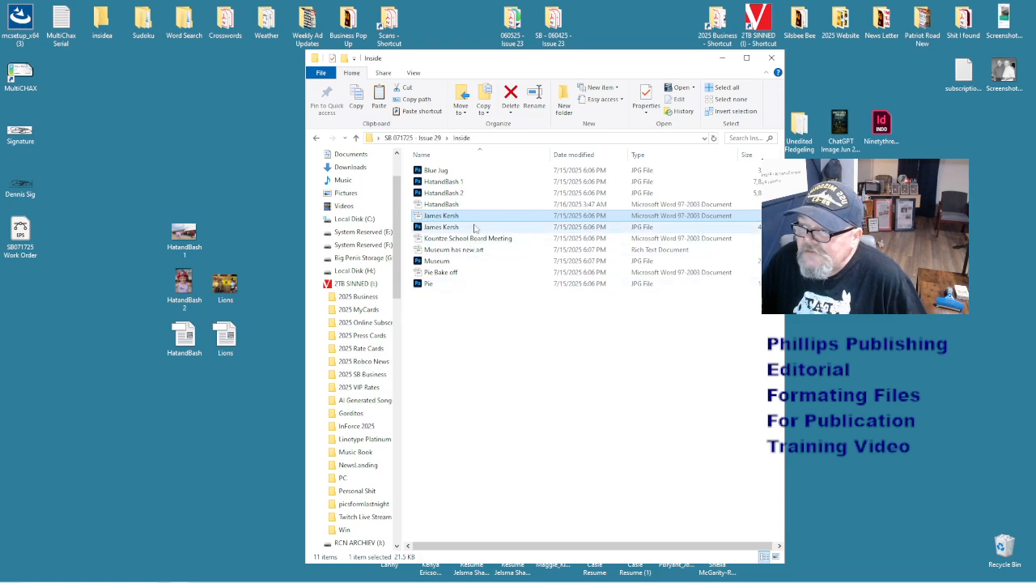
click(500, 575)
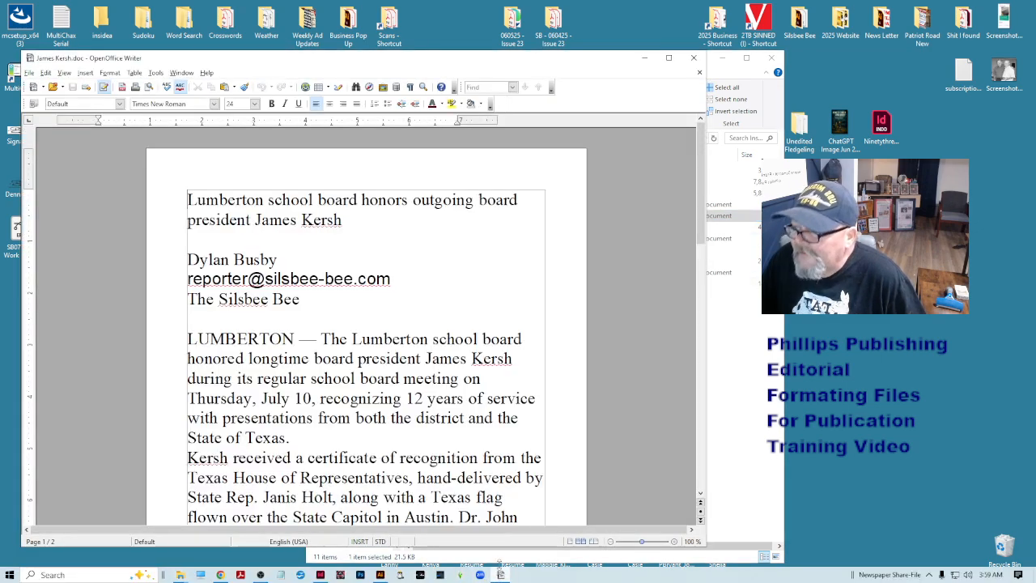
key(ctrl+a)
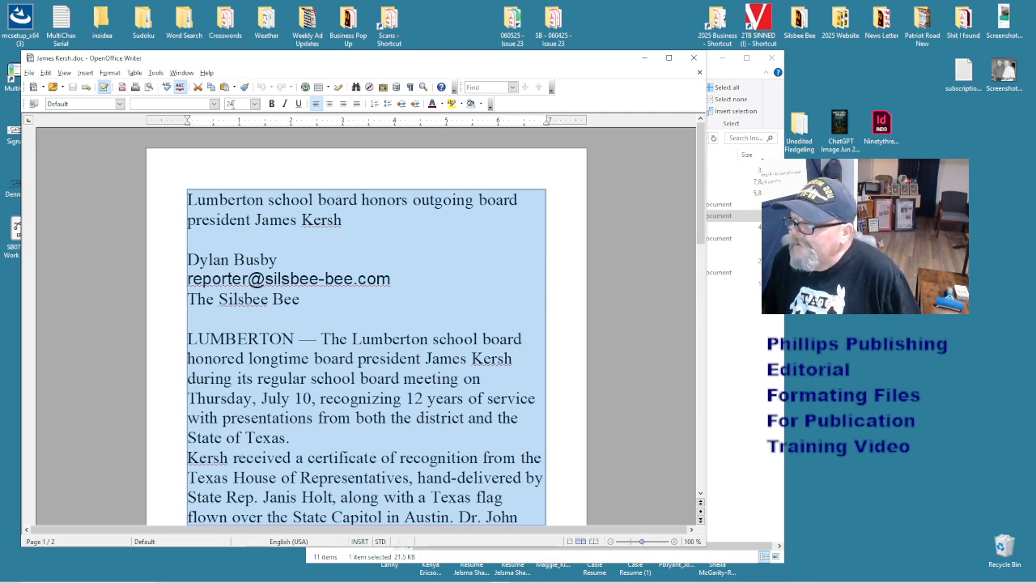
double_click(233, 104)
text(12)
key(Return)
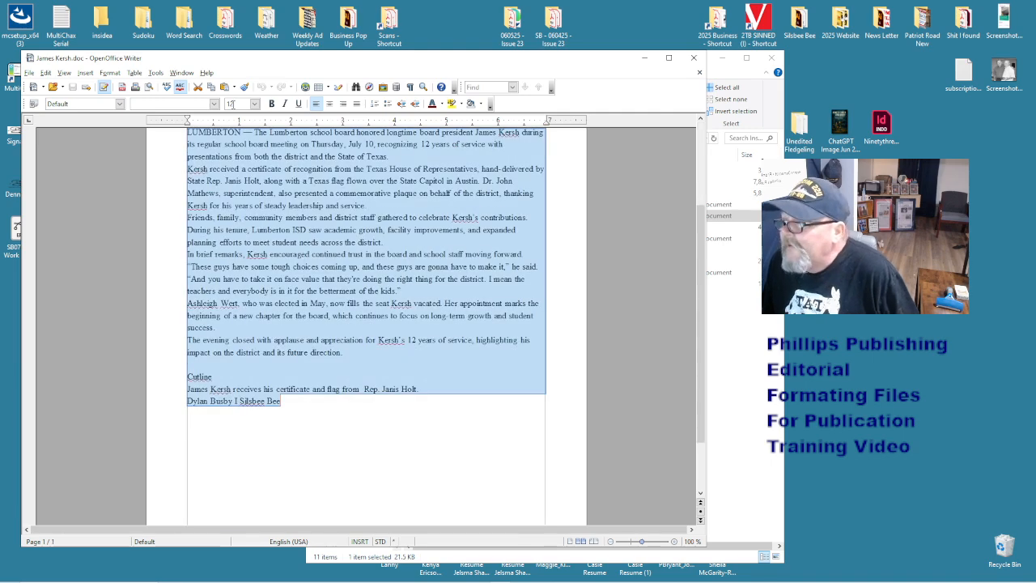
click(183, 105)
text(T)
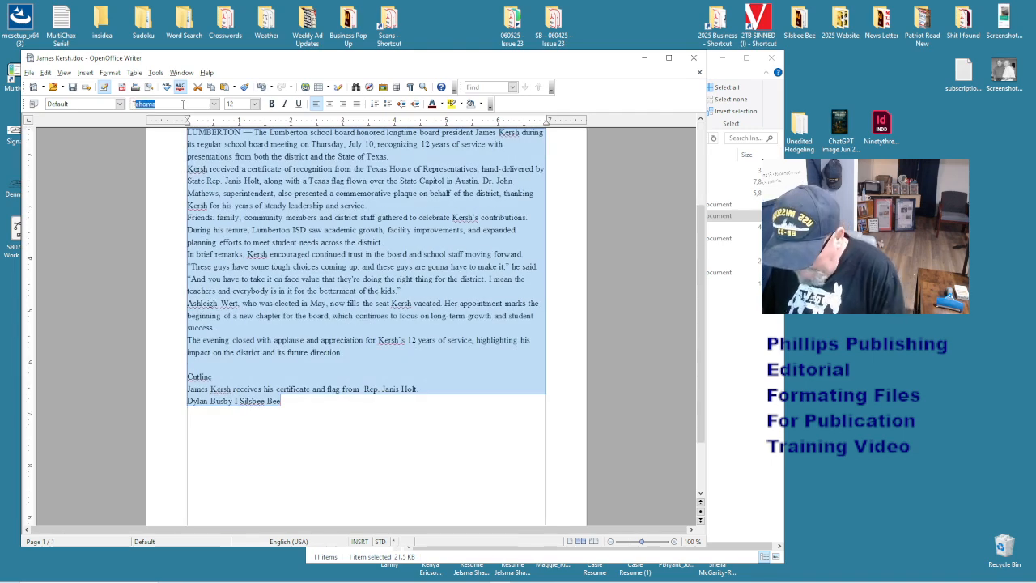
text(imes New R)
key(Return)
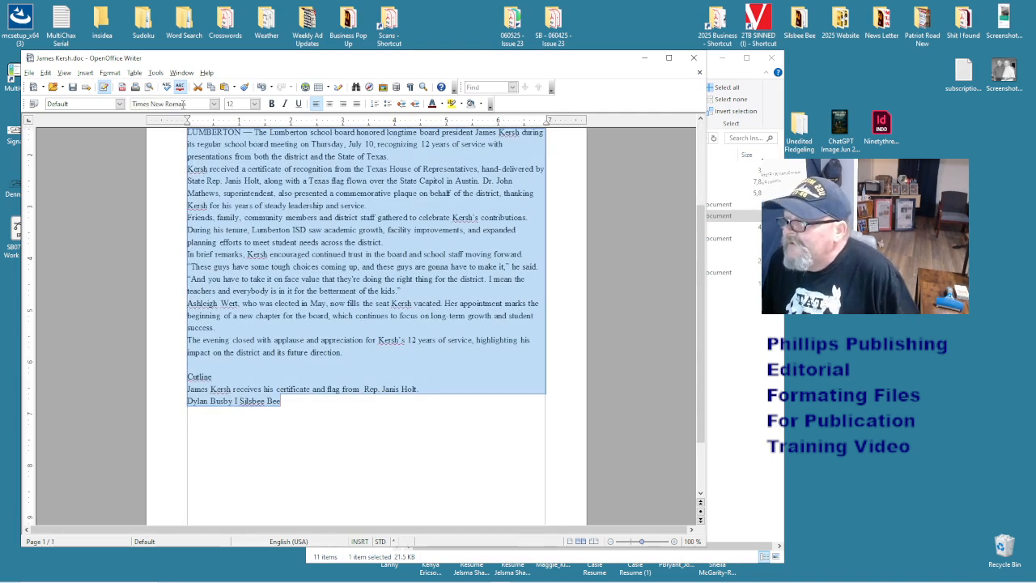
- Check the formatting of the headline, e-mail line and newspaper name line
click(245, 294)
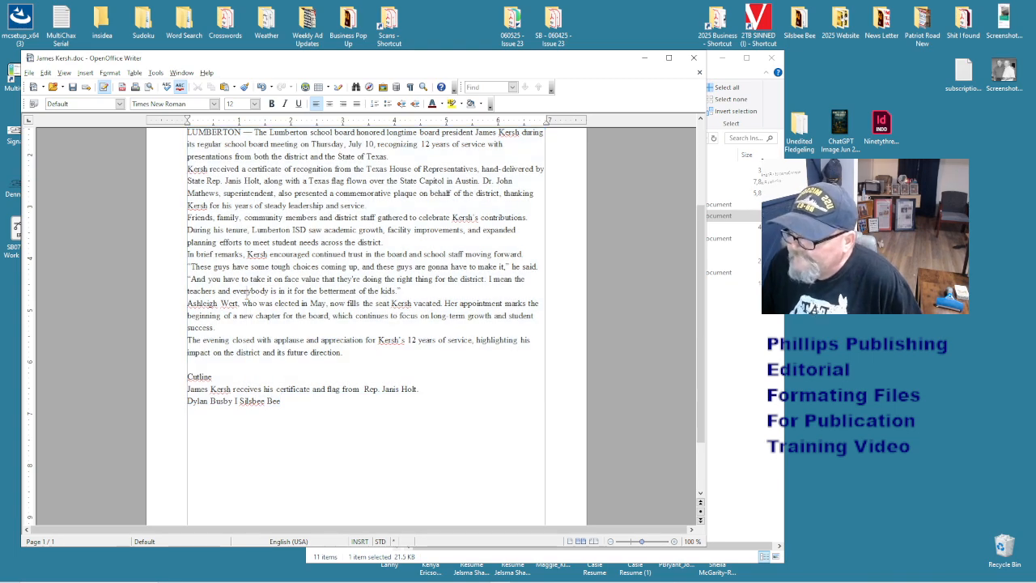
scroll(239, 259, up, 5)
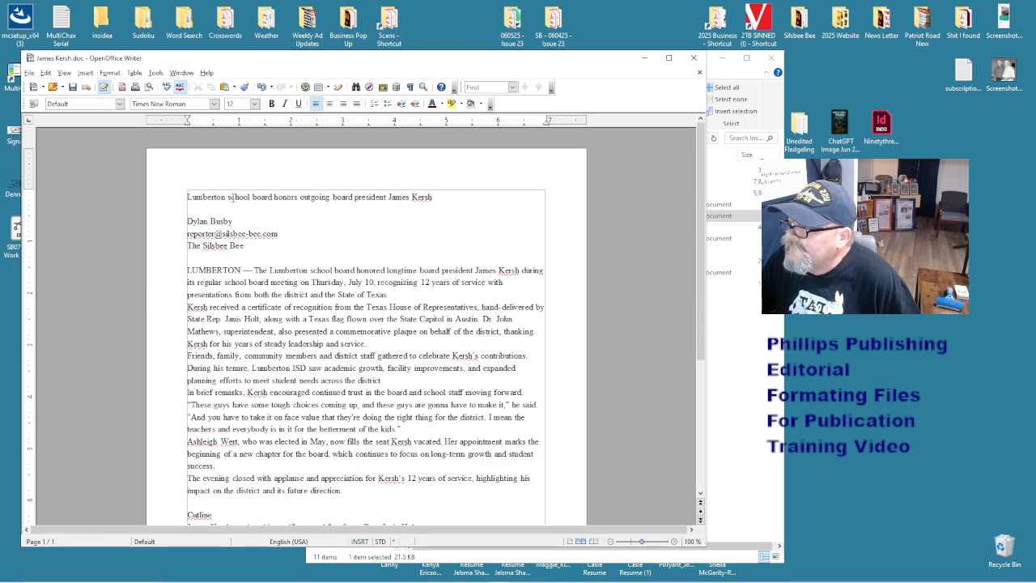
drag(231, 199, 227, 199)
click(366, 199)
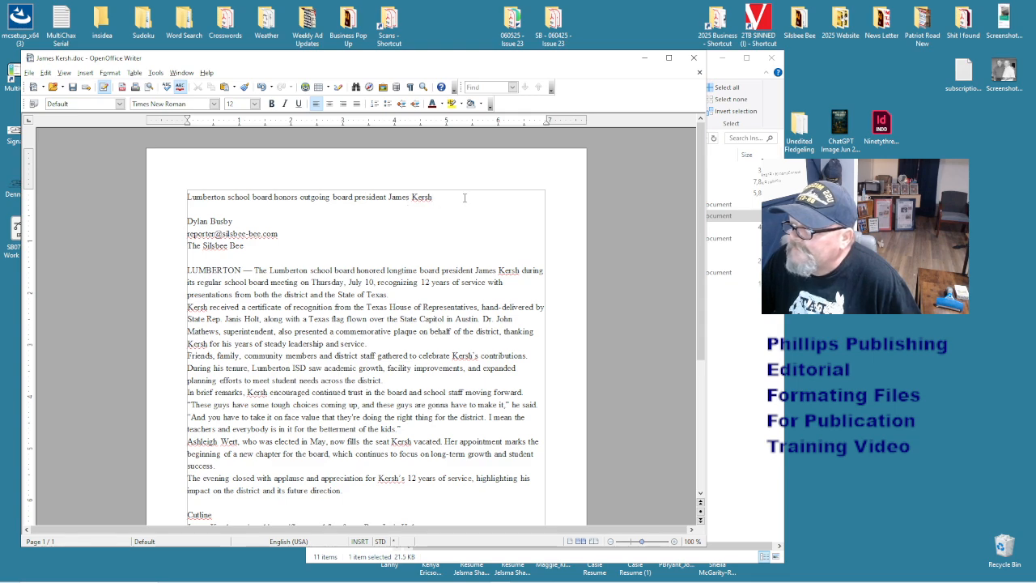
click(308, 236)
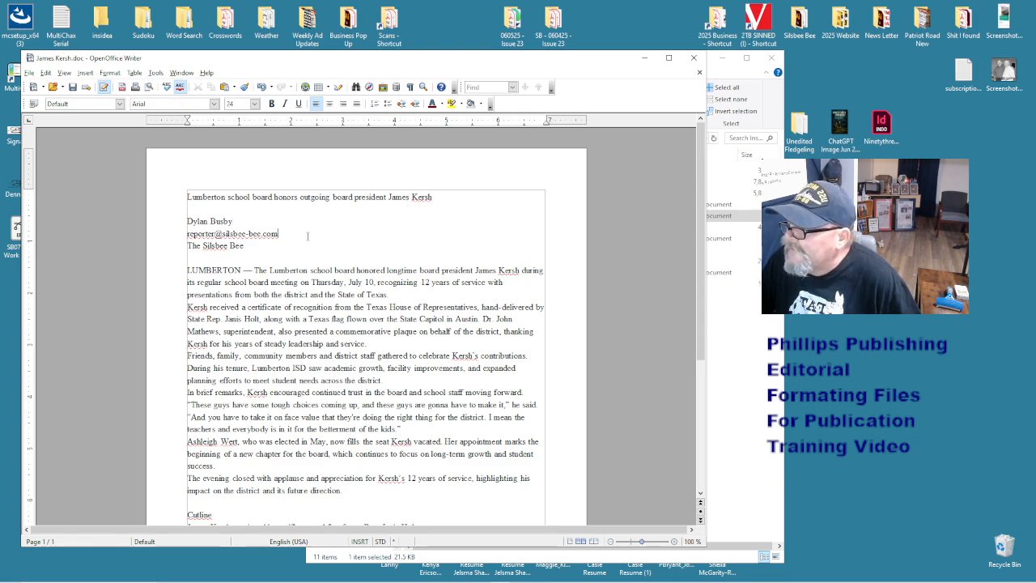
click(268, 248)
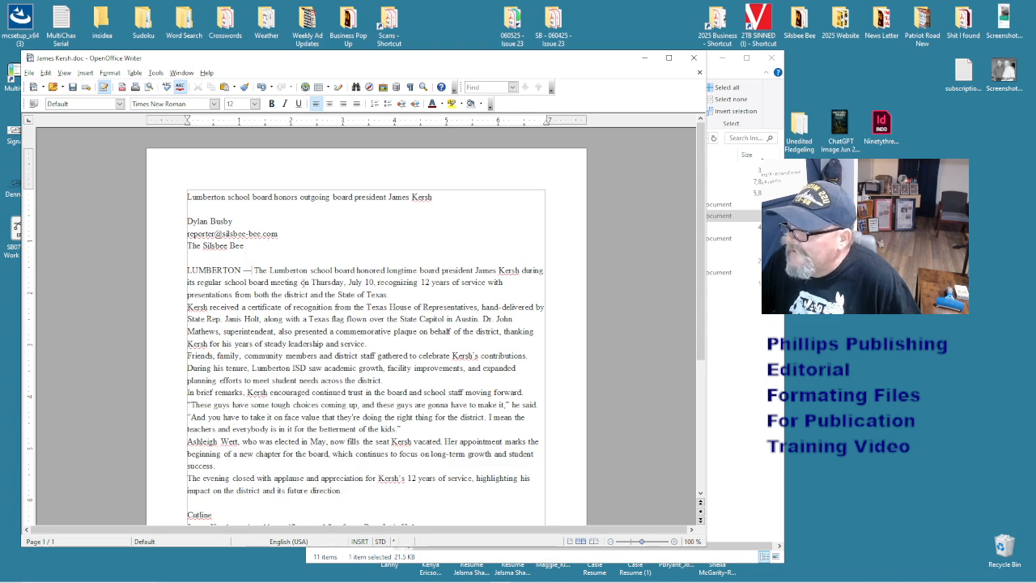
scroll(304, 283, down, 2)
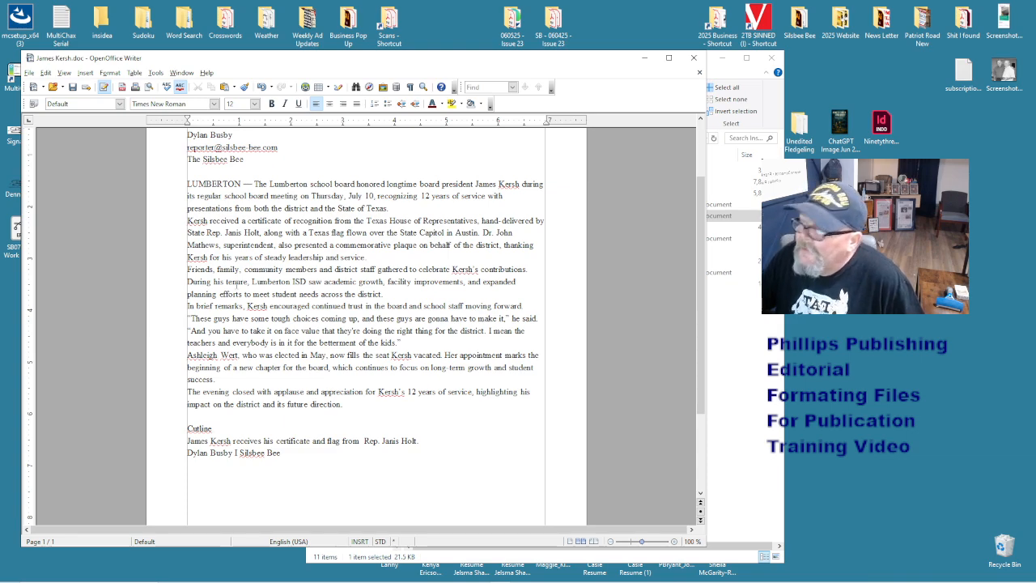
double_click(209, 428)
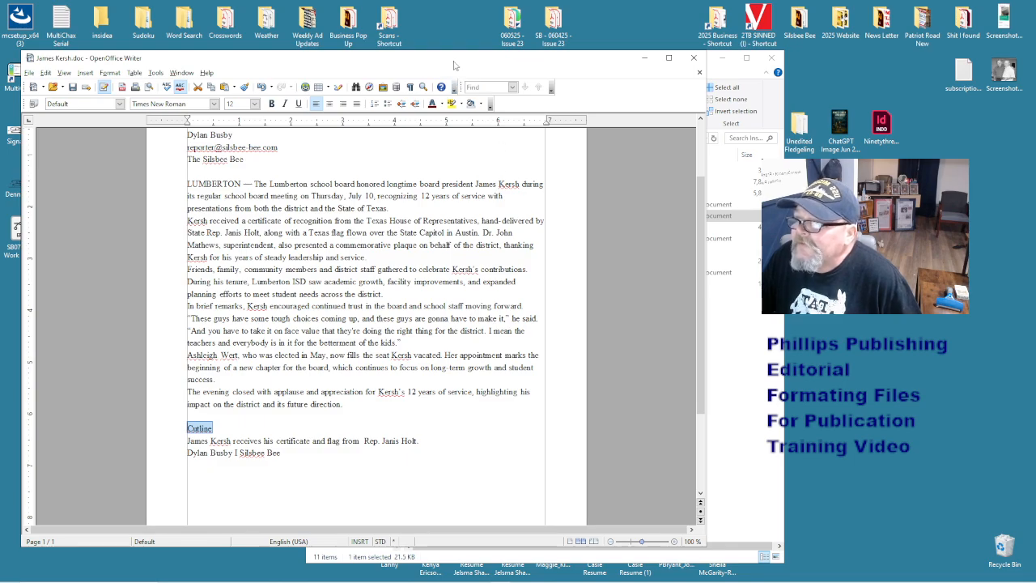
drag(454, 61, 593, 54)
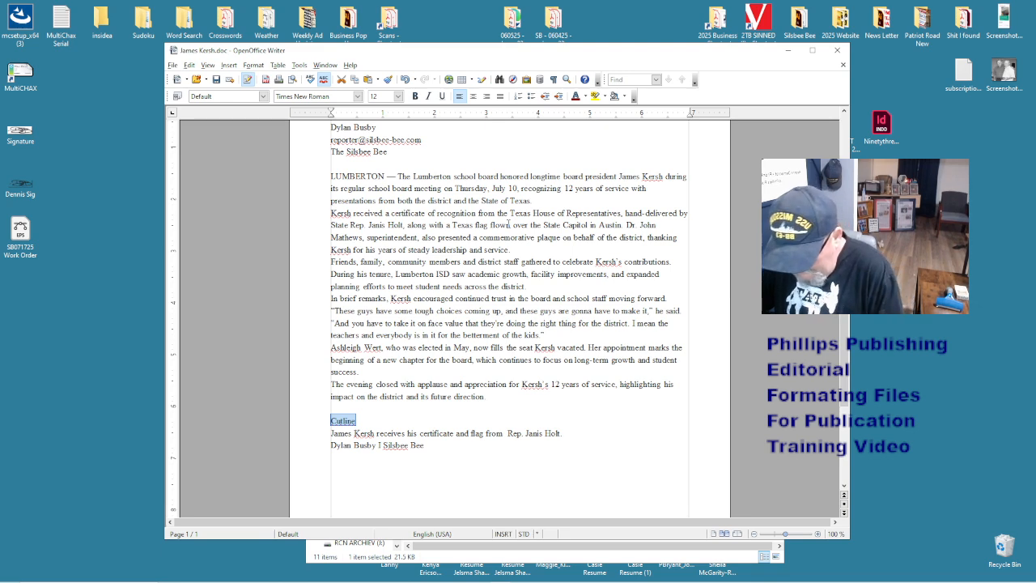
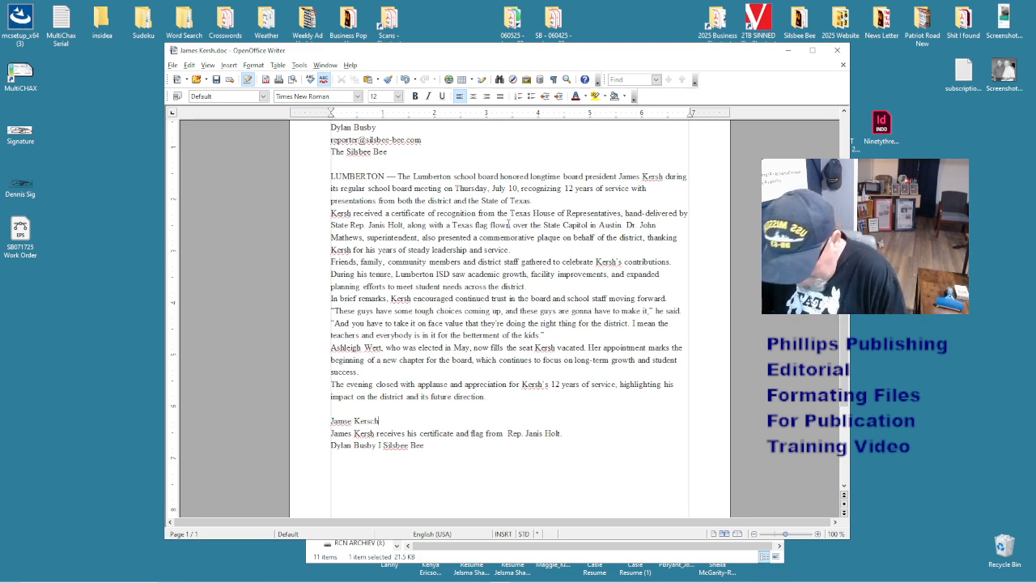
text(.jpg)
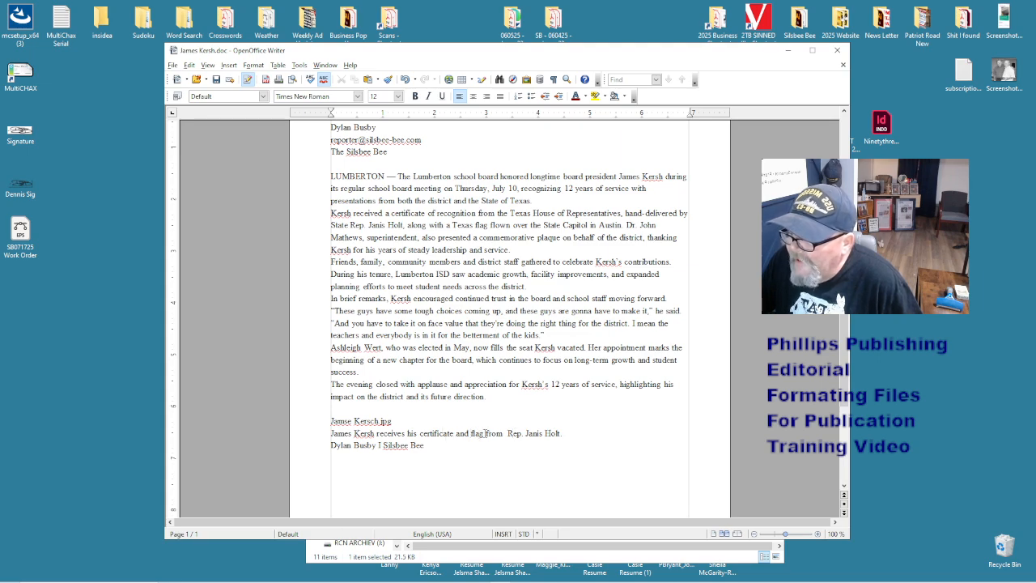
drag(533, 58, 889, 103)
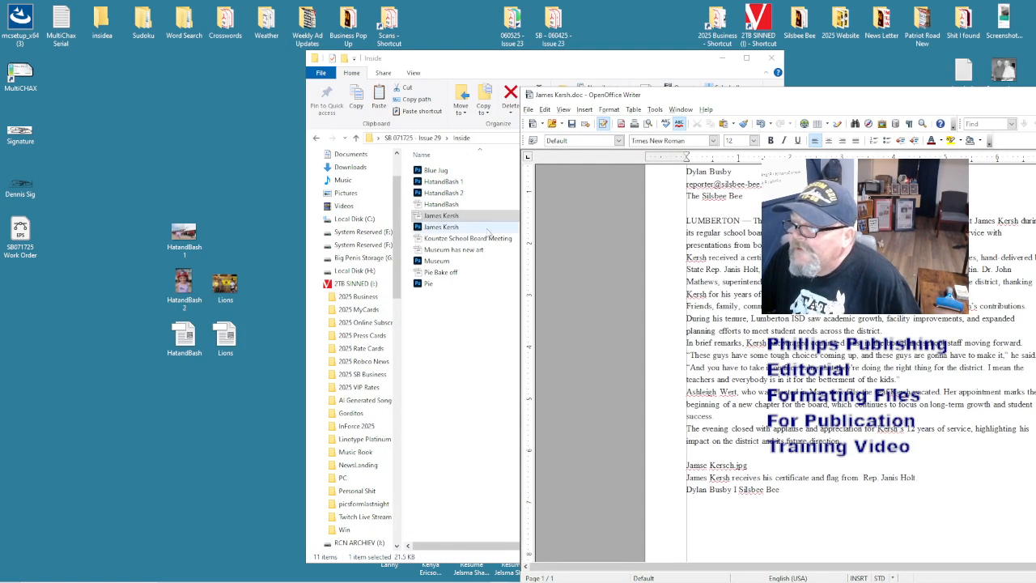
click(458, 228)
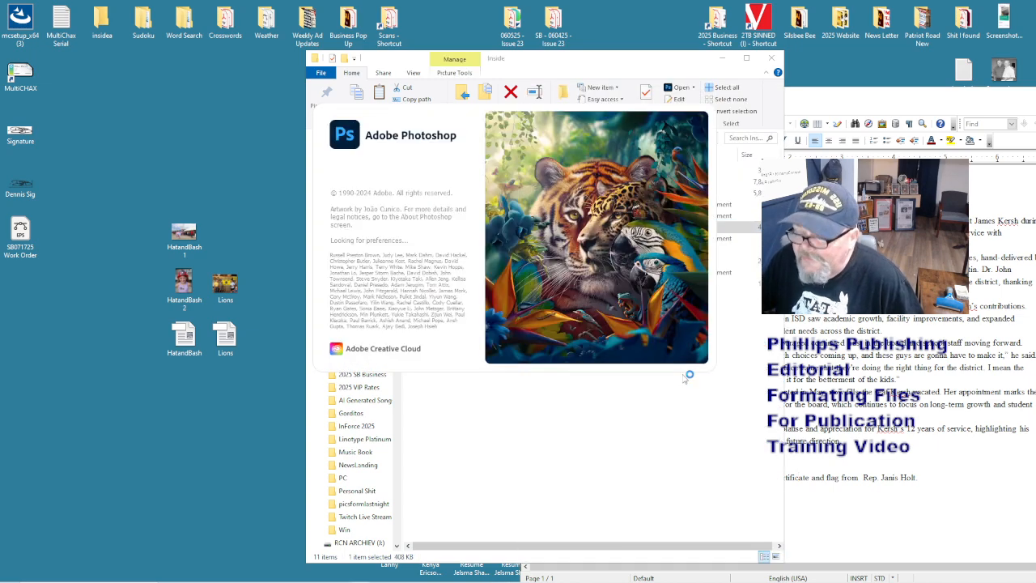
click(490, 463)
click(776, 556)
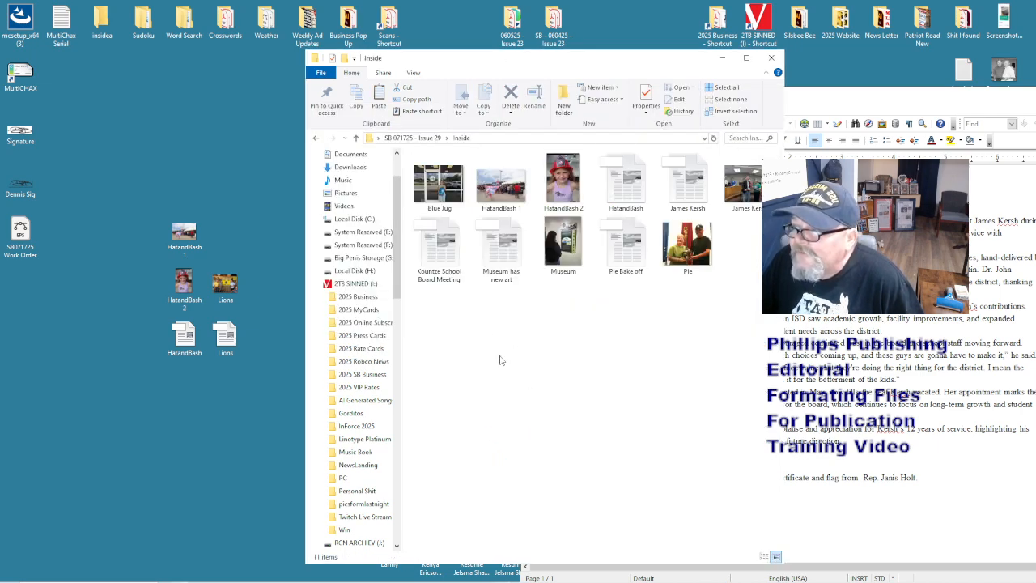
click(687, 244)
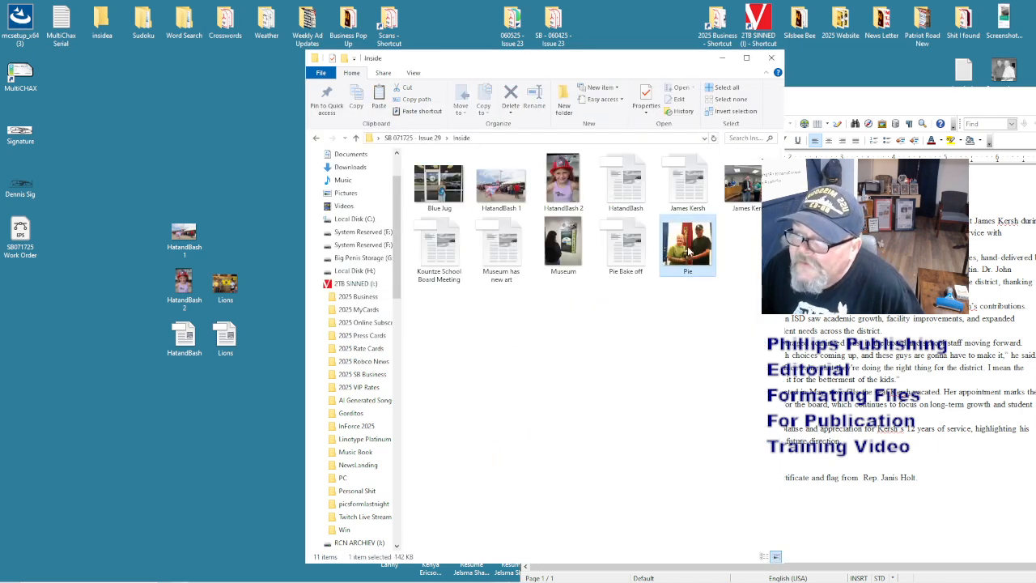
click(661, 332)
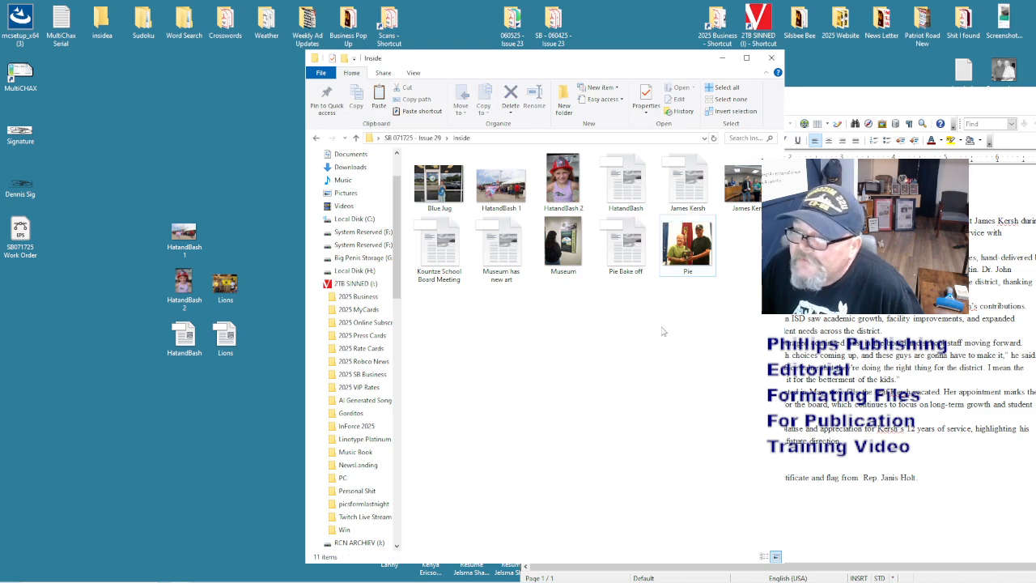
click(751, 189)
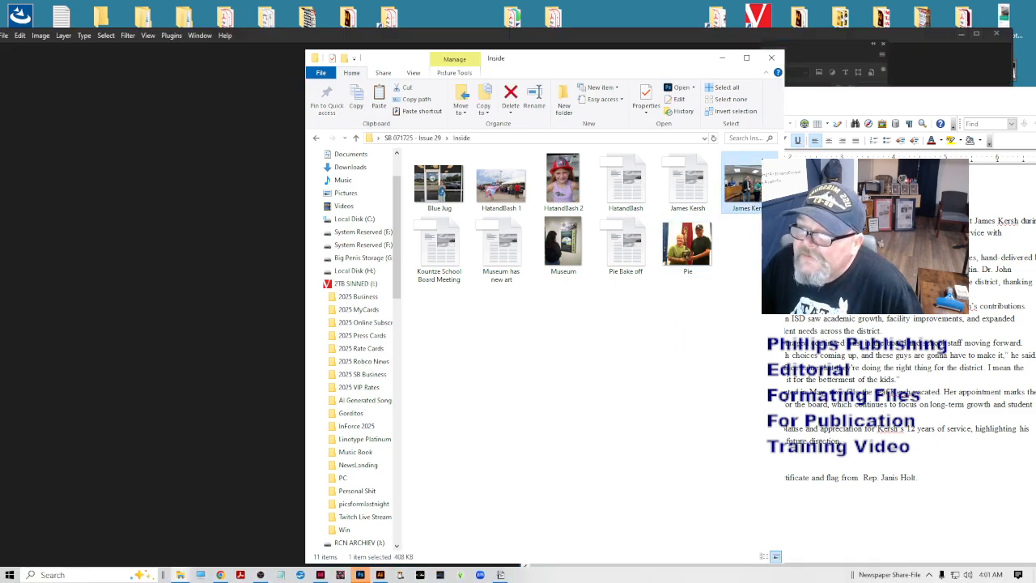
click(813, 110)
click(714, 37)
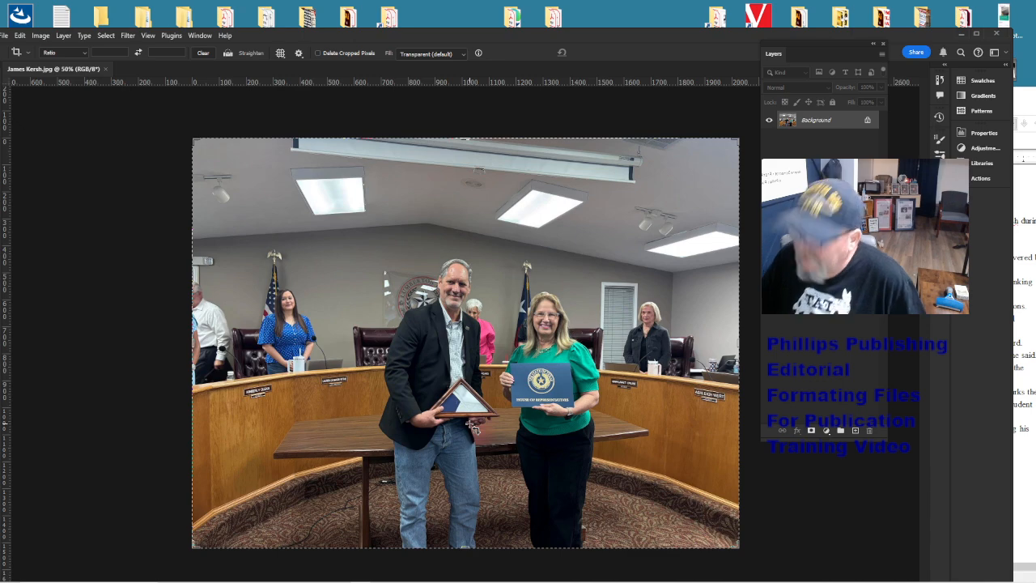
key(ctrl+w)
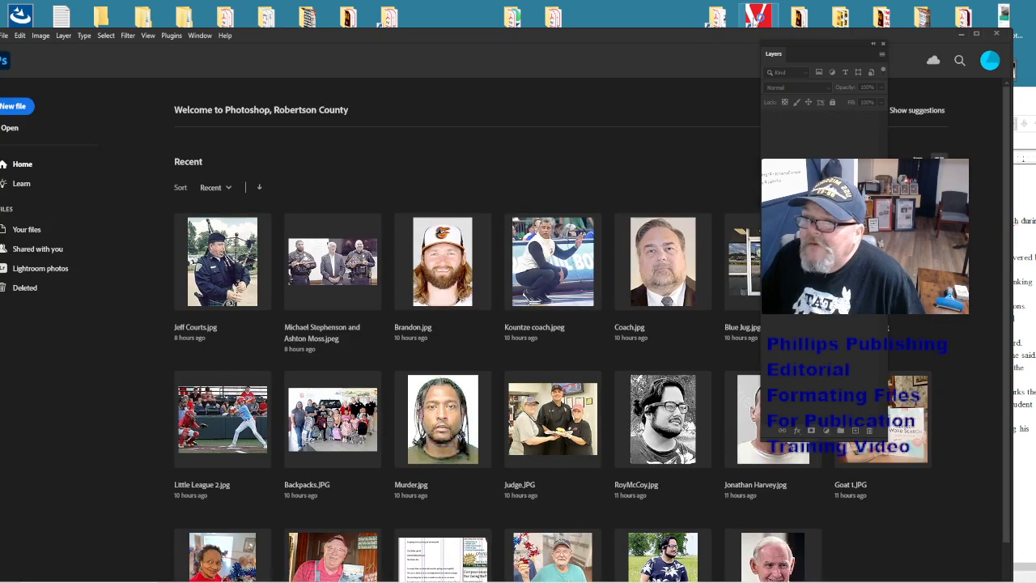
click(959, 34)
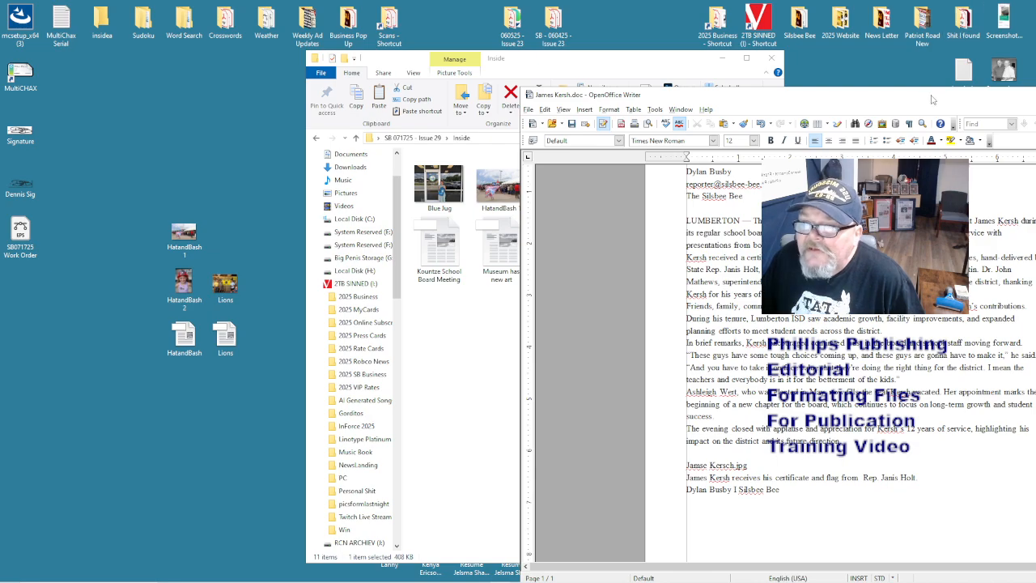
- Delete the trailing period so the caption ends with 'Rep. Janis Holt'
drag(933, 94, 561, 52)
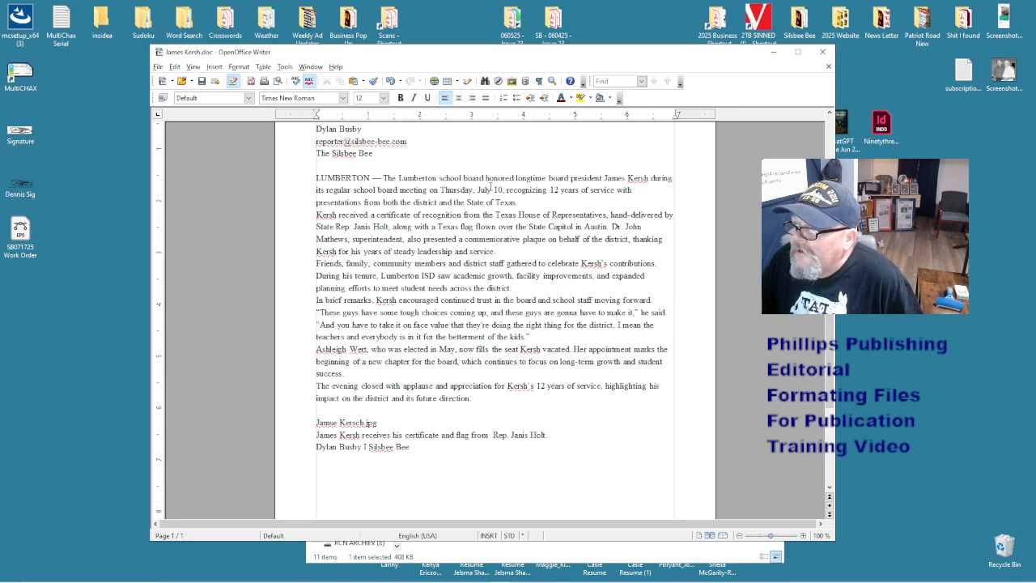
click(556, 437)
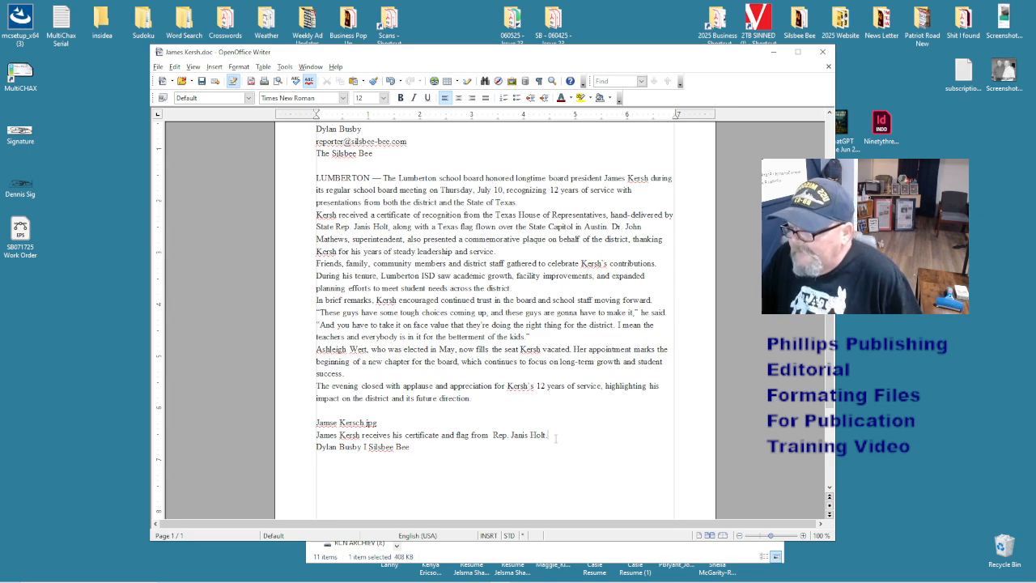
key(BackSpace)
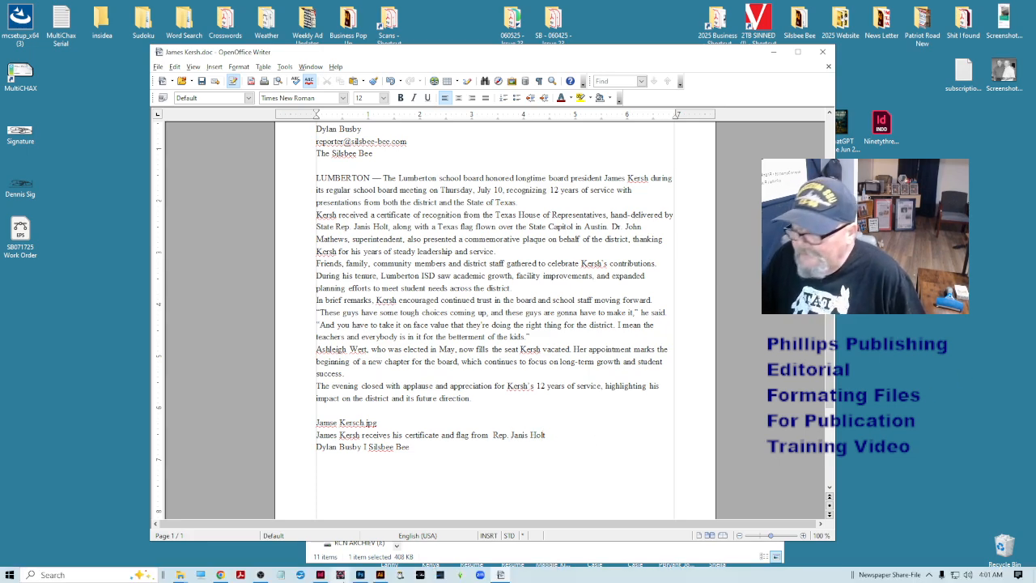
click(219, 575)
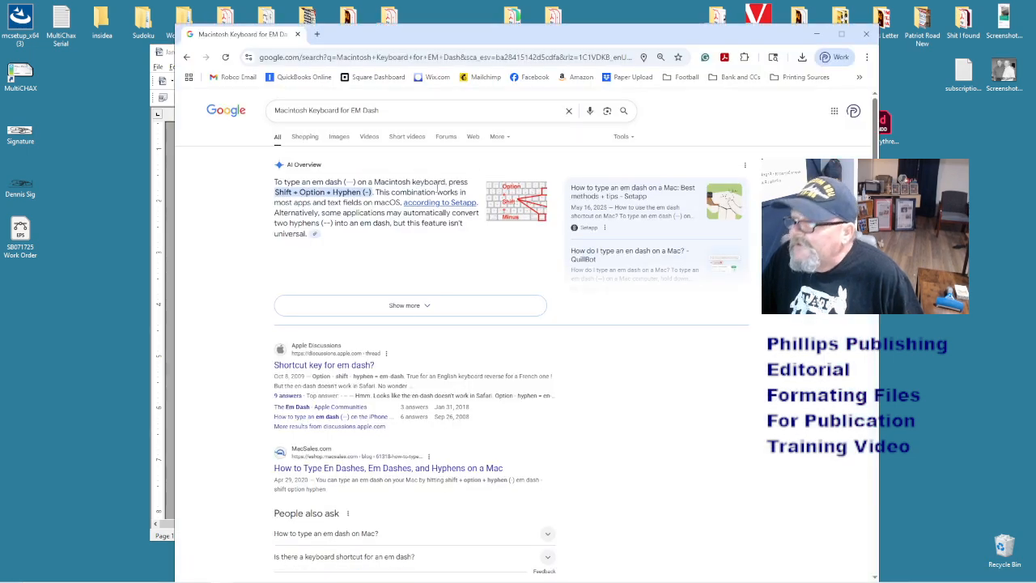
- Snap Chrome to the right half and search Google for 'Rep. Janis Holt' from the caption
drag(511, 37, 1034, 58)
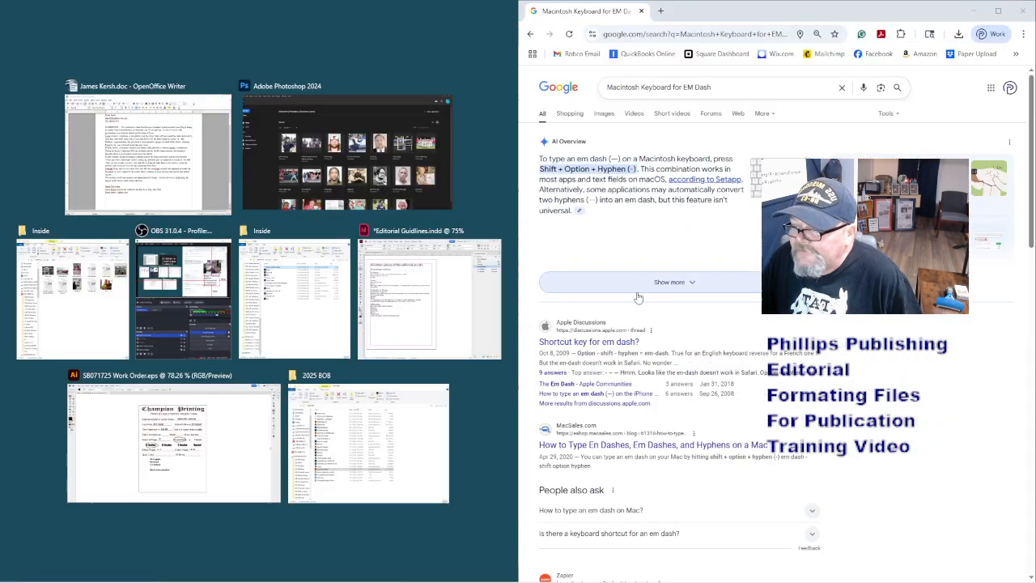
click(515, 164)
click(469, 363)
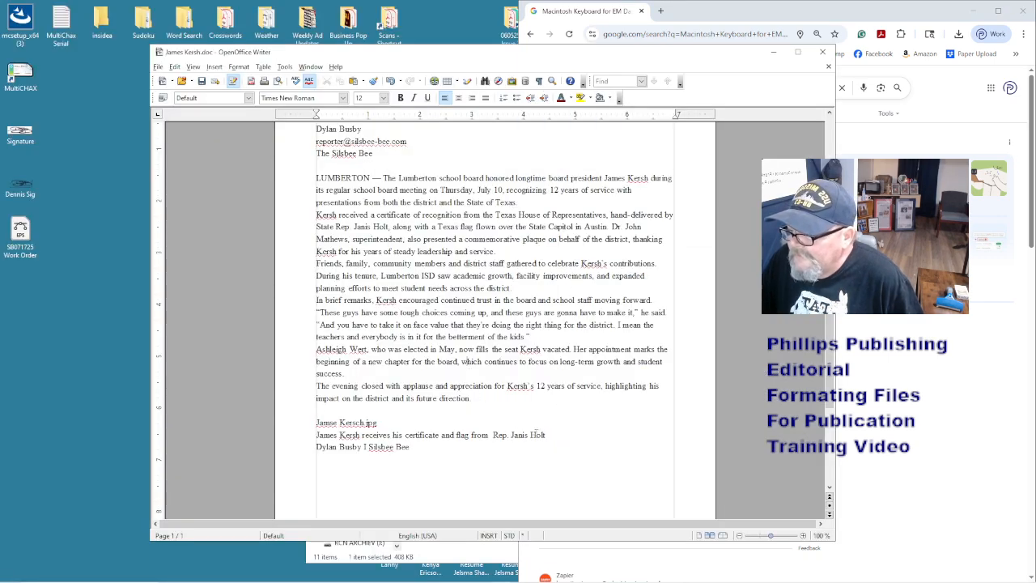
drag(548, 436, 492, 436)
key(ctrl+c)
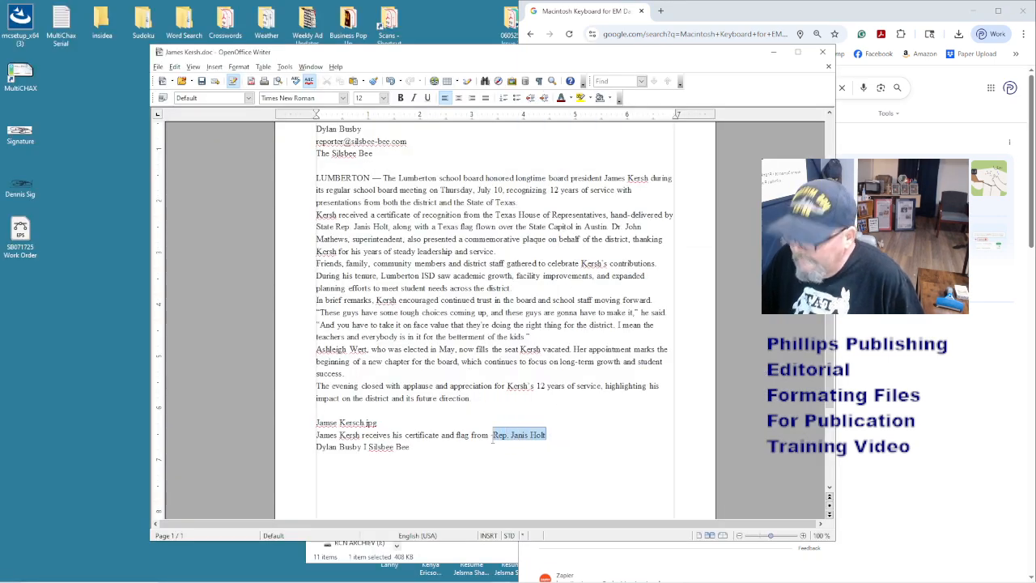
click(970, 330)
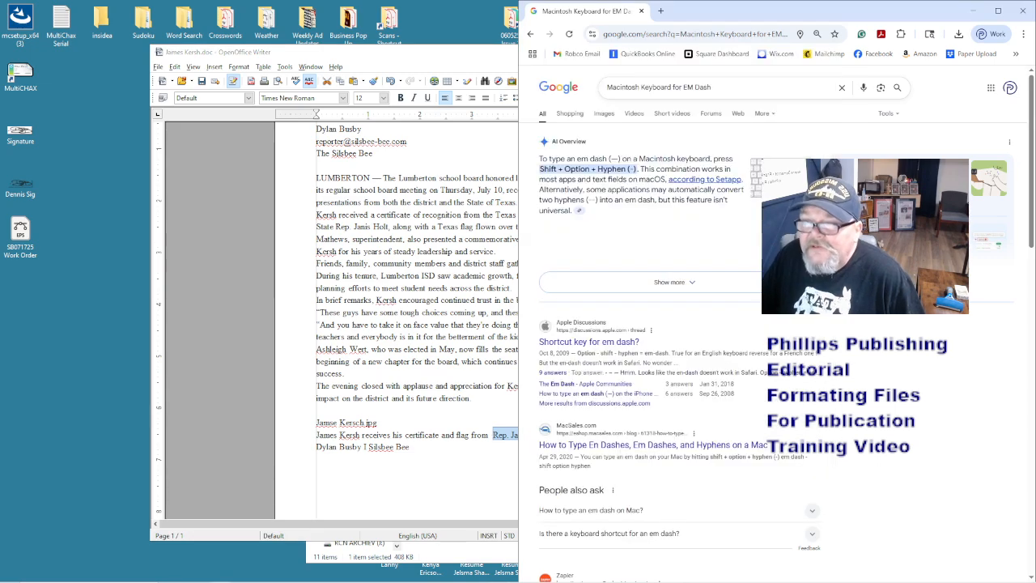
triple_click(756, 89)
key(ctrl+v)
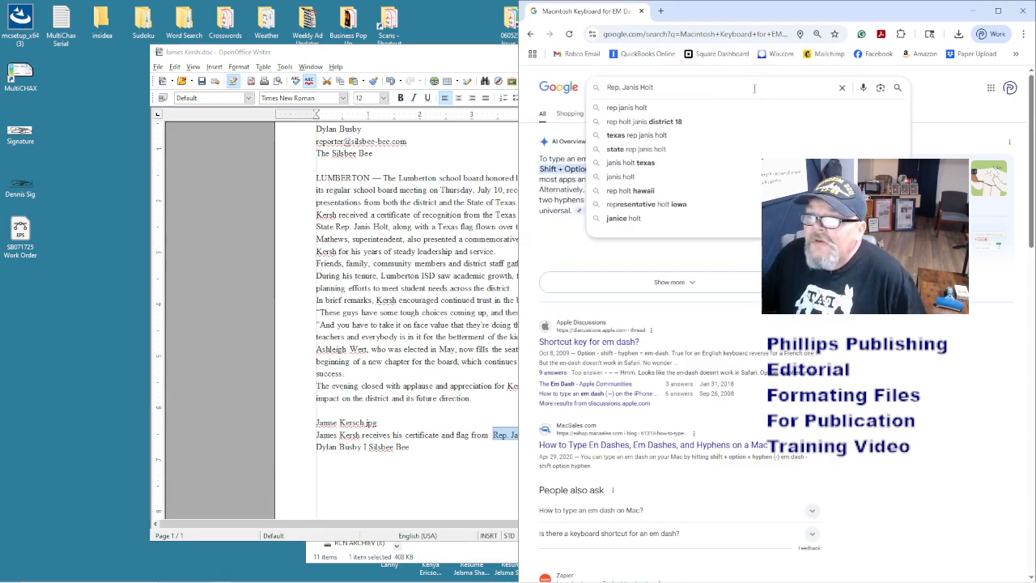
key(Return)
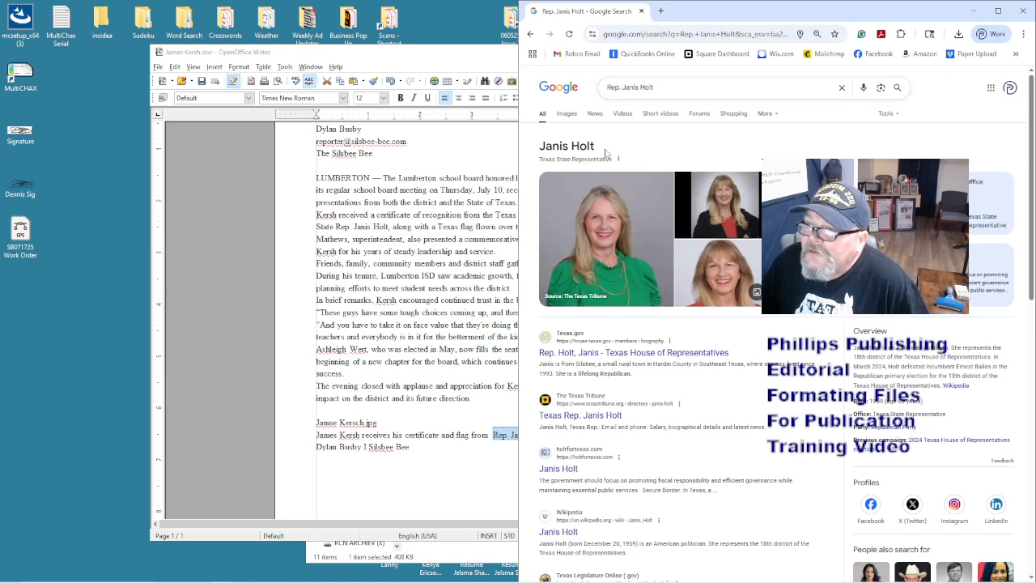
- Check Rep. Janis Holt's Texas House biography page, then return to the search results
click(433, 422)
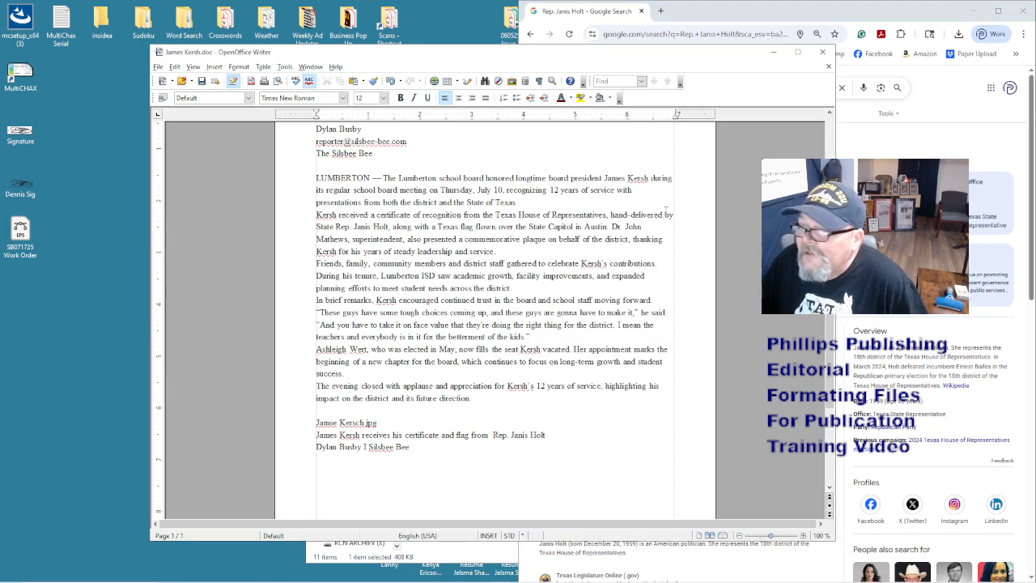
click(764, 9)
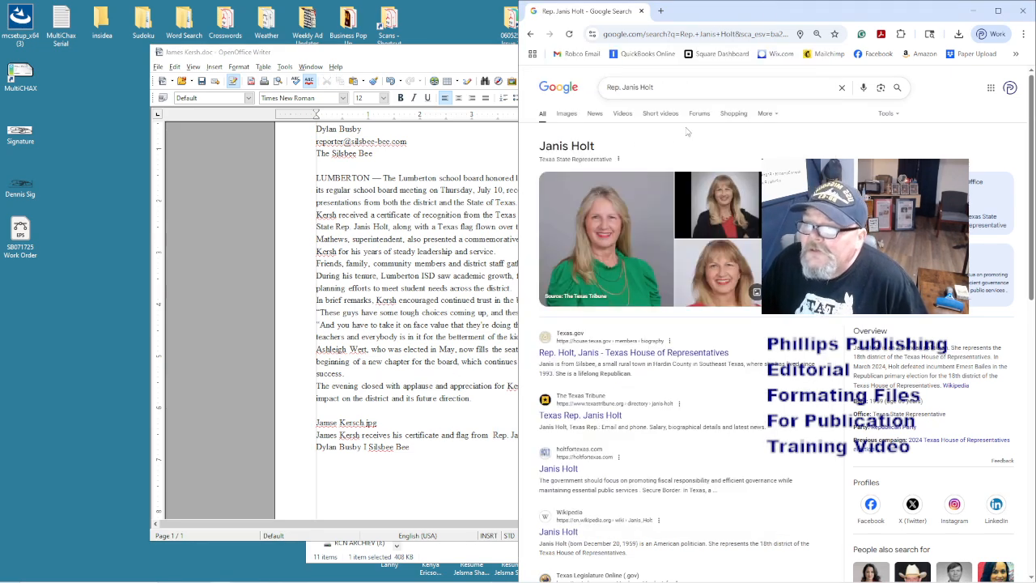
click(661, 355)
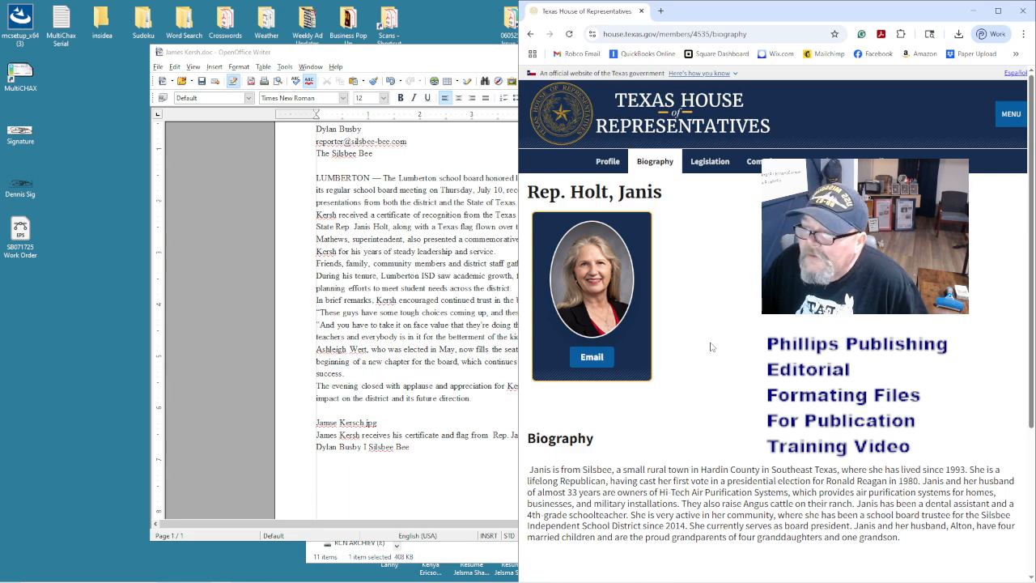
scroll(714, 347, down, 2)
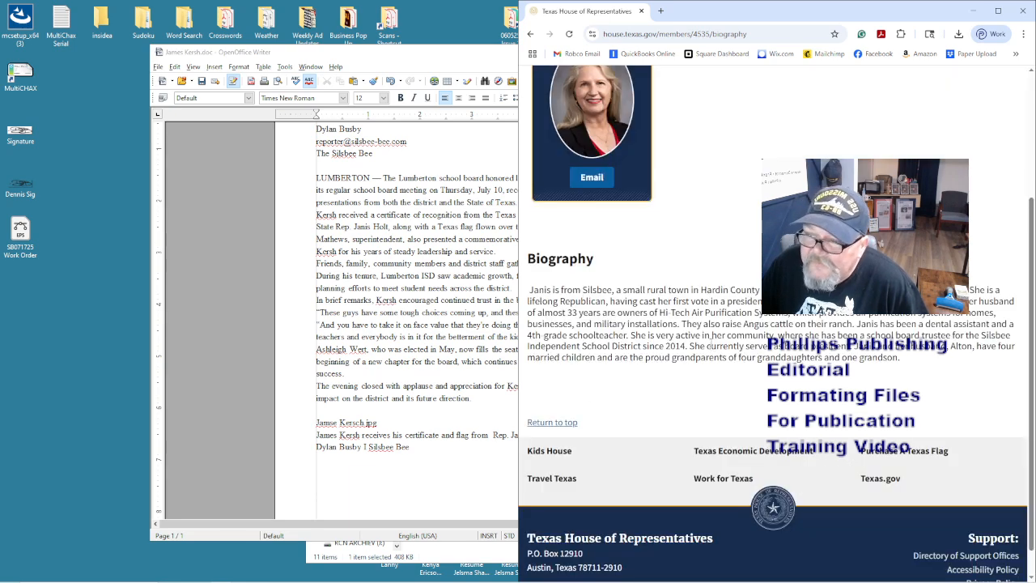
drag(916, 21, 870, 21)
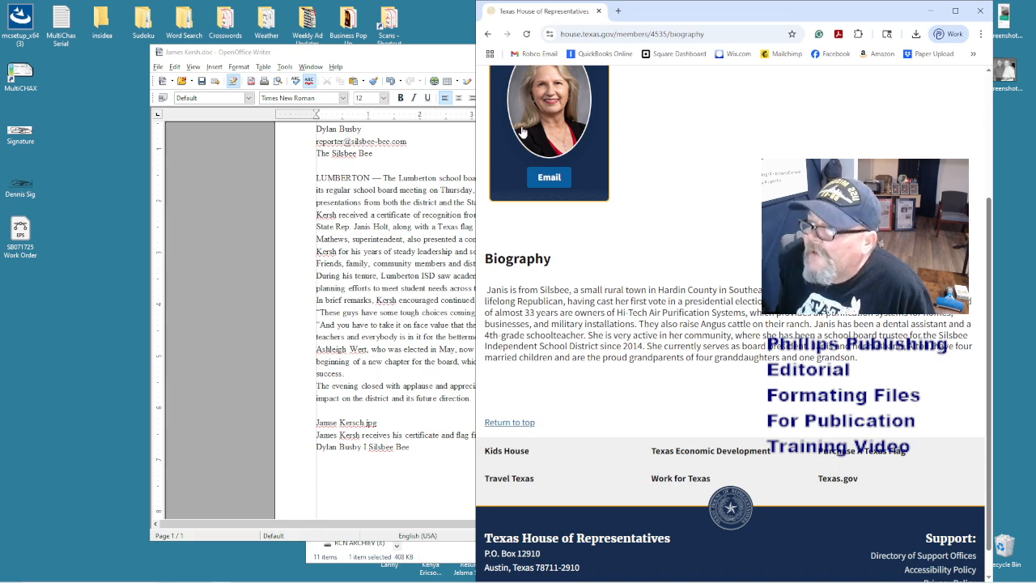
click(488, 34)
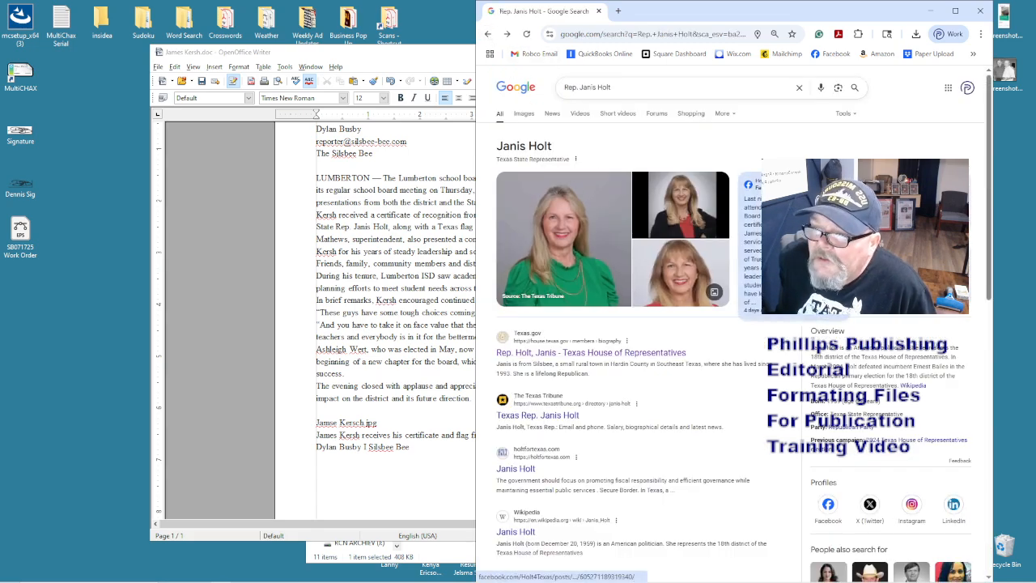
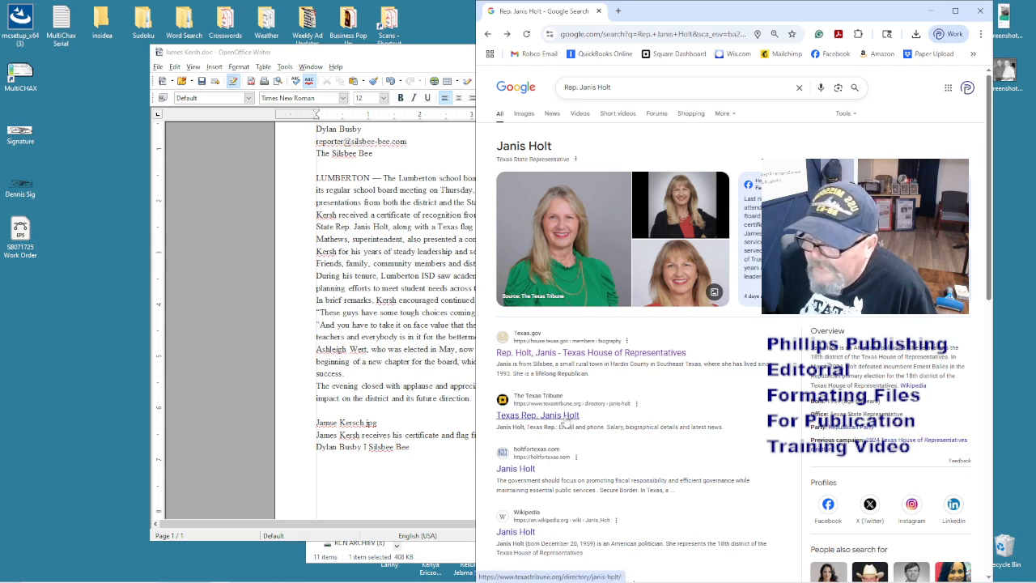
- Open the representative's txdirectory.com profile, then widen the Writer window back over the browser
scroll(565, 422, down, 2)
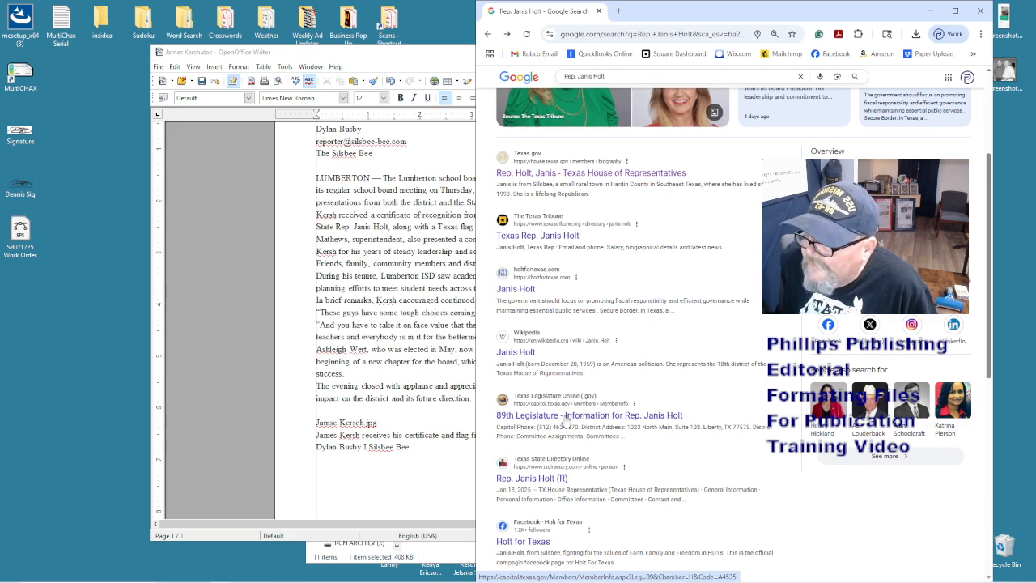
click(558, 482)
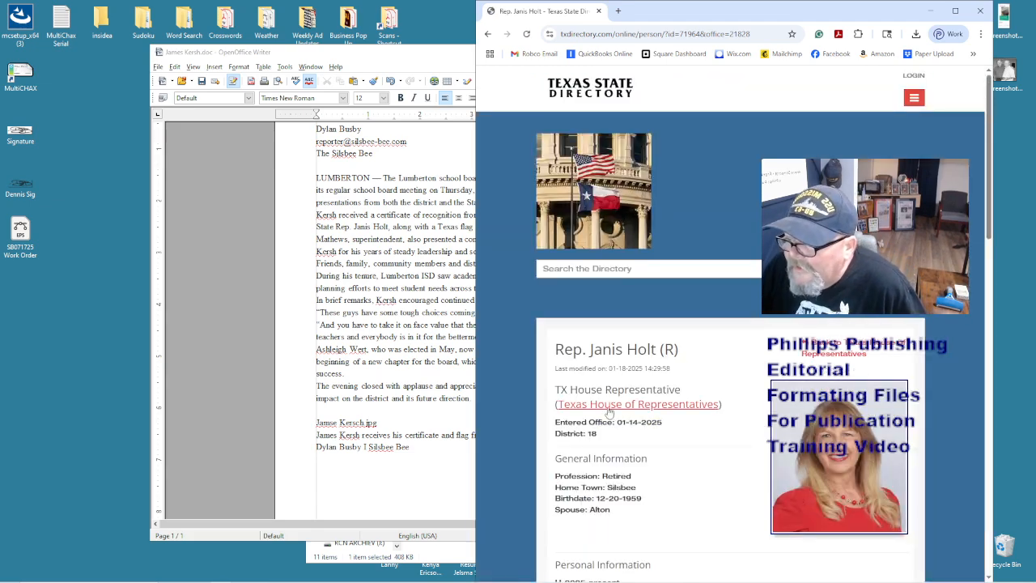
drag(476, 382, 836, 382)
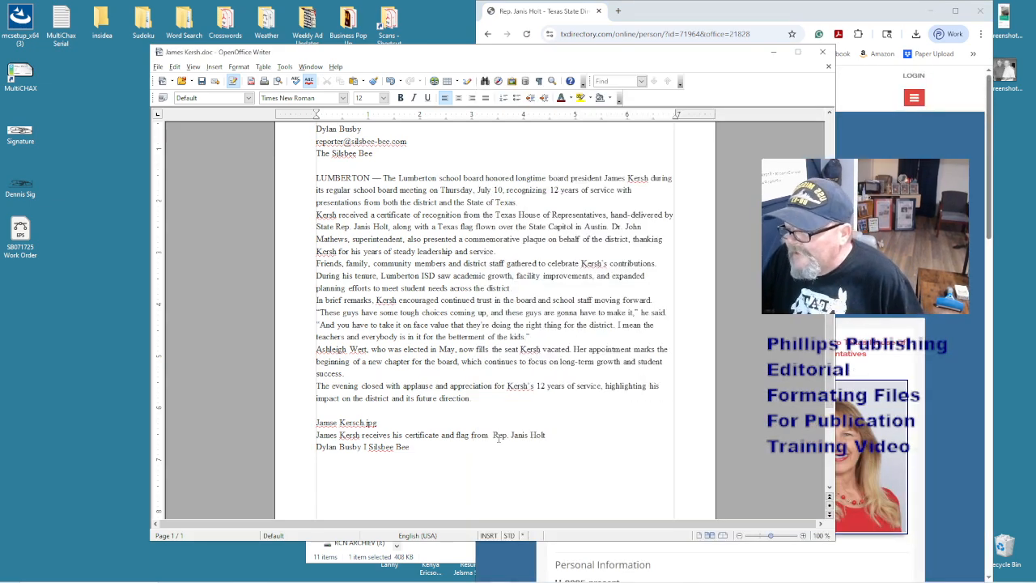
- Insert 'District 18, Texas House of Representatives, Mrs.' before the name and end the caption with a period
text(Distric)
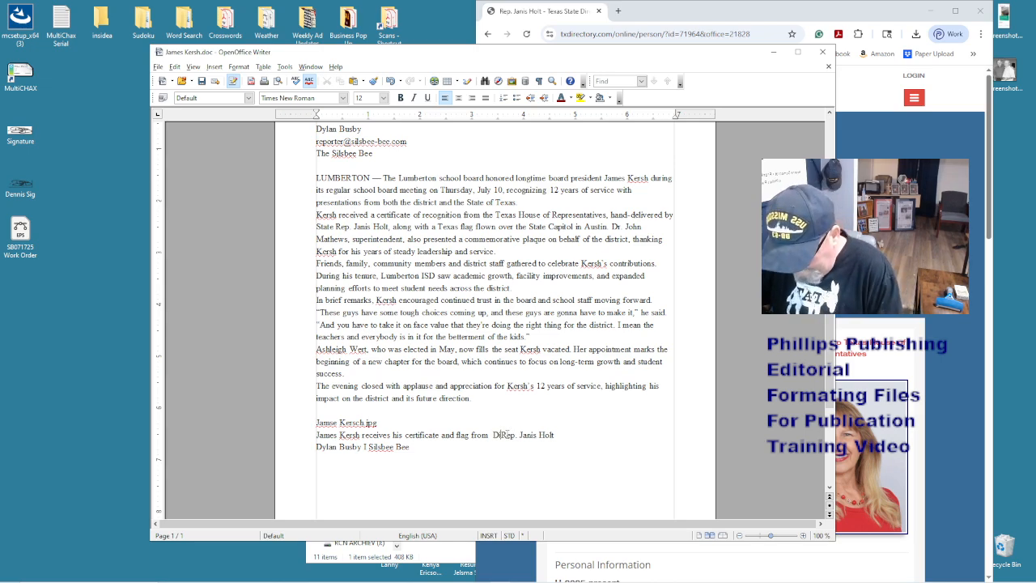
text(t 18)
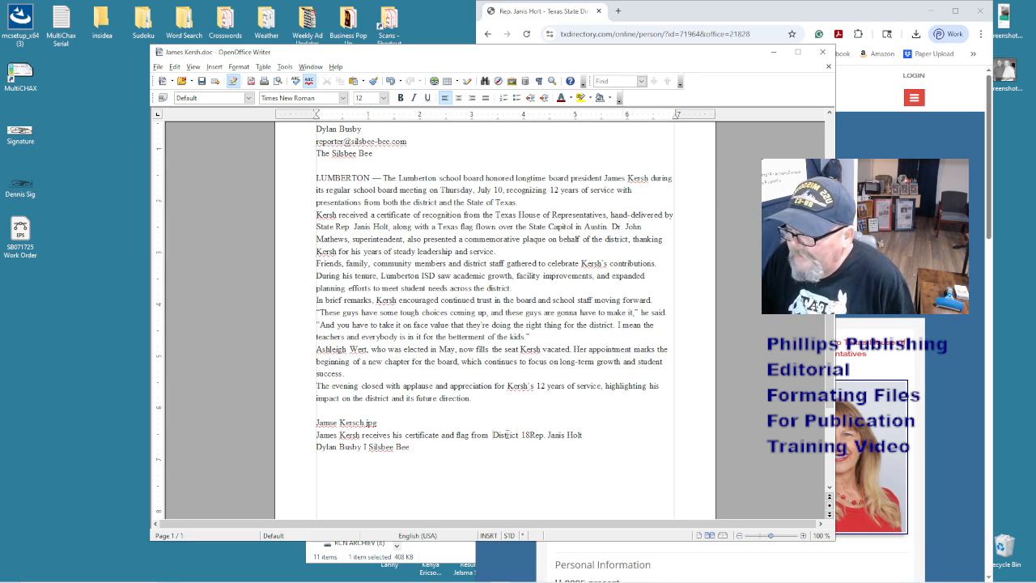
key(BackSpace)
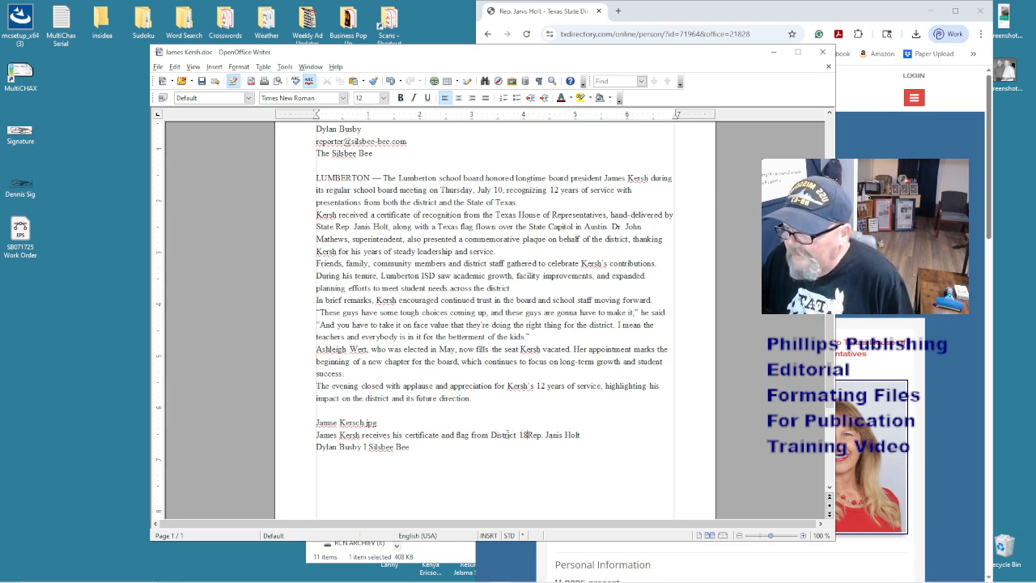
text(, Texas House)
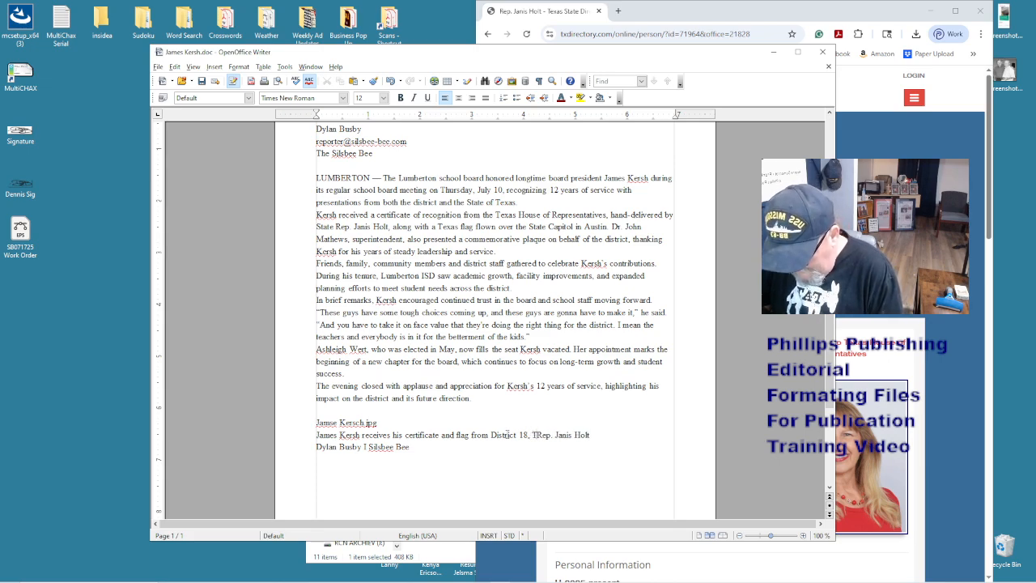
text( of Rep)
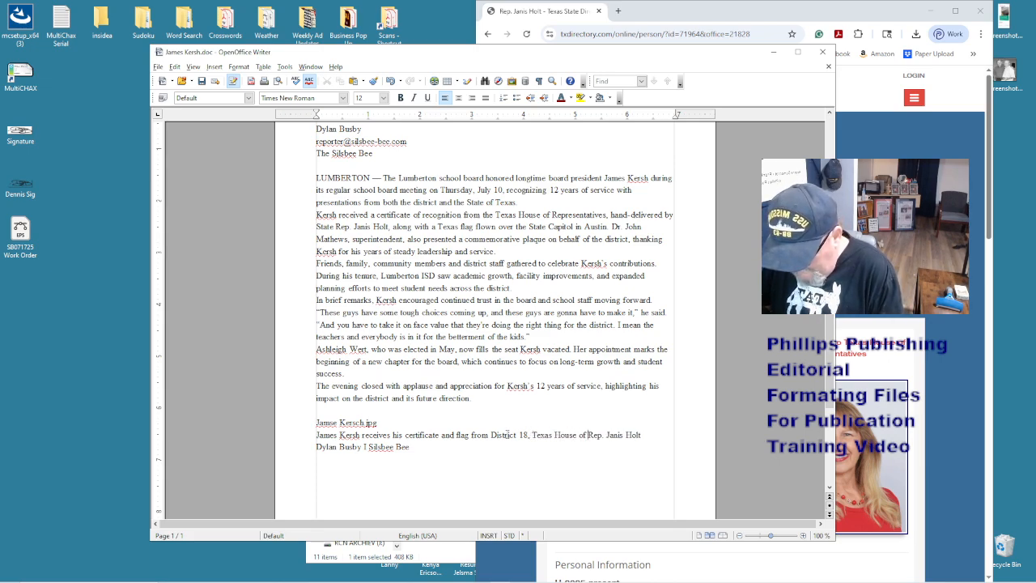
text(resent)
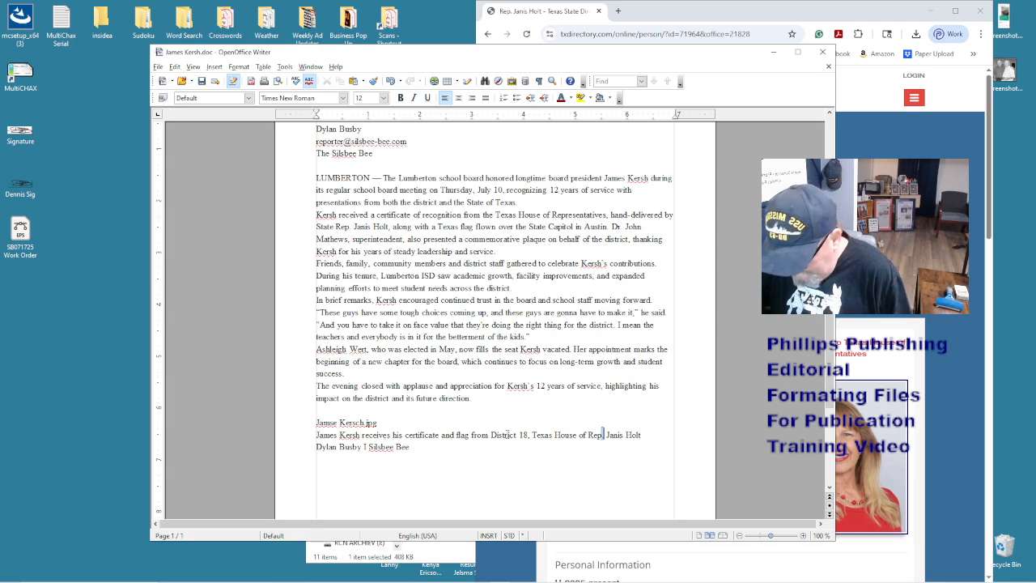
text(atives)
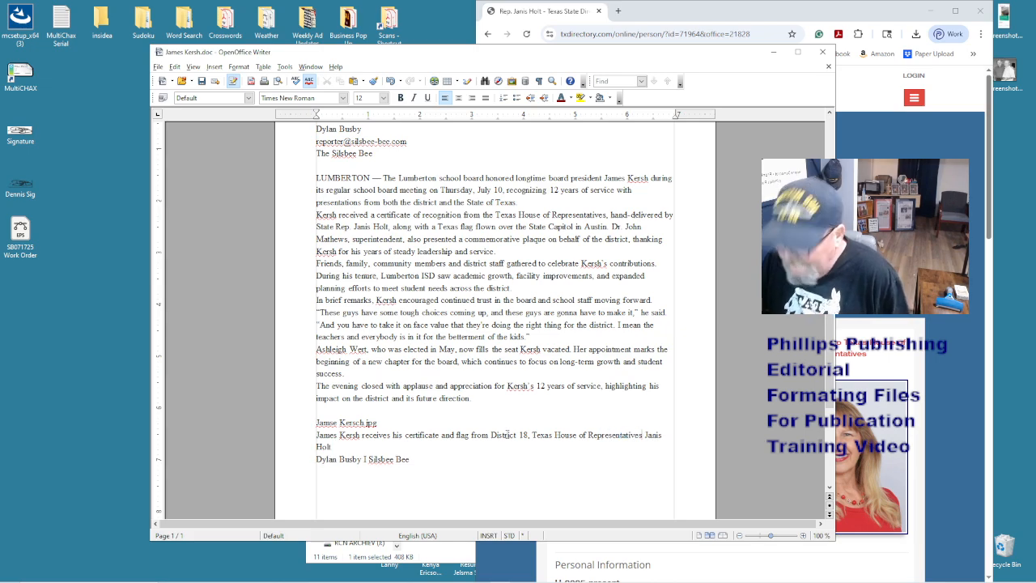
text(, Mrs.)
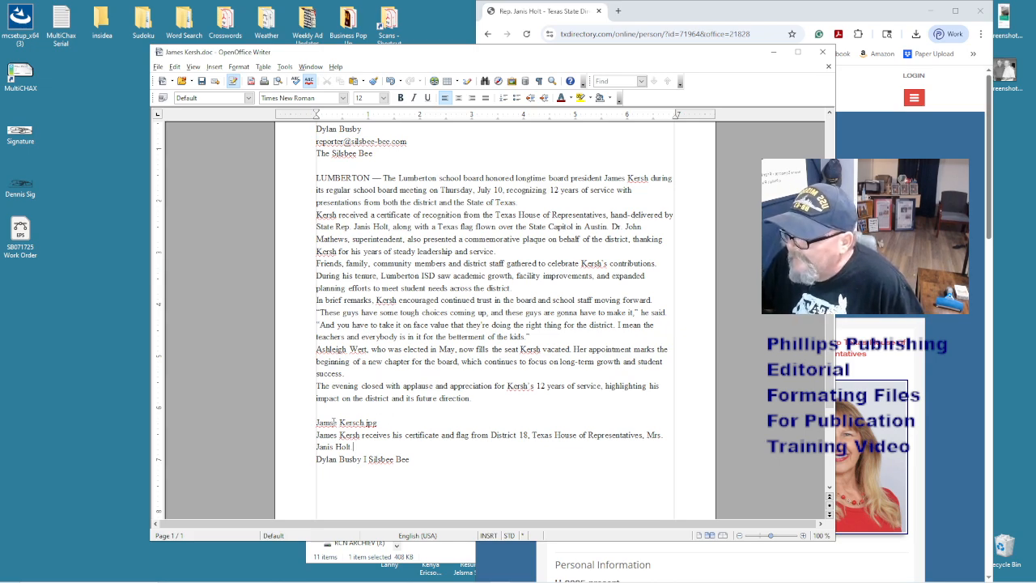
key(BackSpace)
text(.)
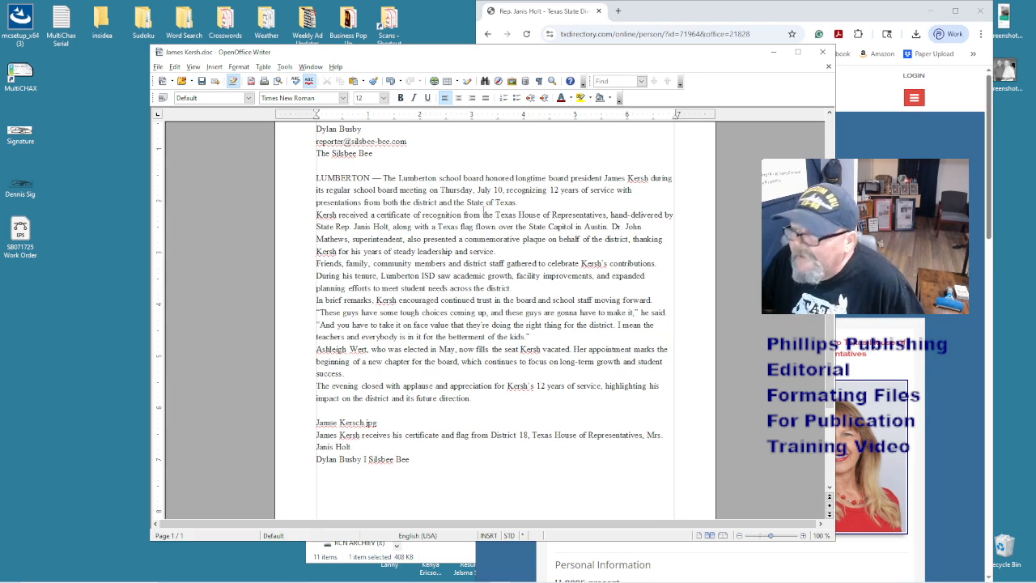
- Move the document aside to bring the Inside photo folder forward
click(698, 10)
drag(473, 53, 821, 43)
click(444, 329)
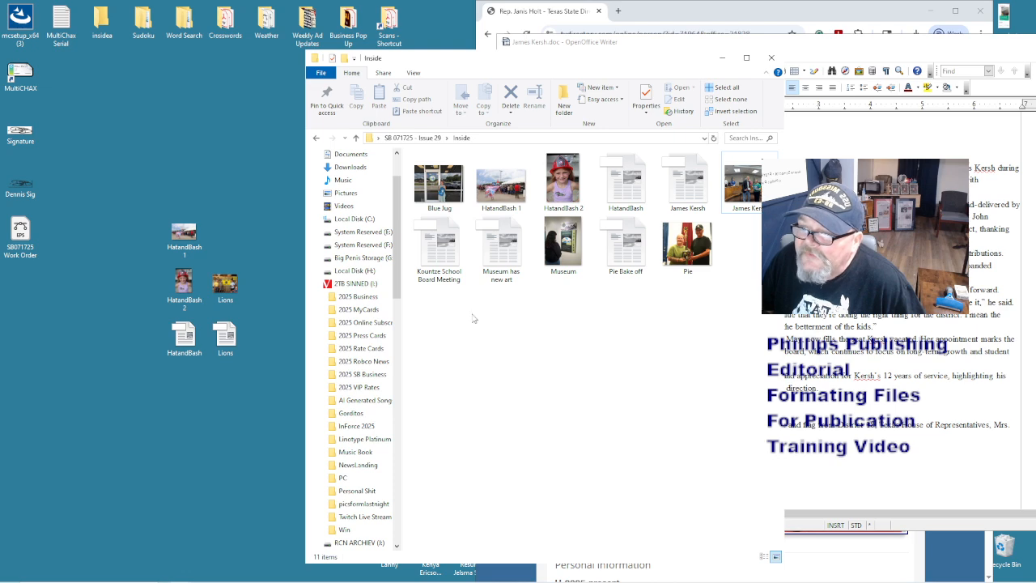
- Retype the swapped letters as 'es' in the .jpg file-name line and bring the story fully into view
click(847, 58)
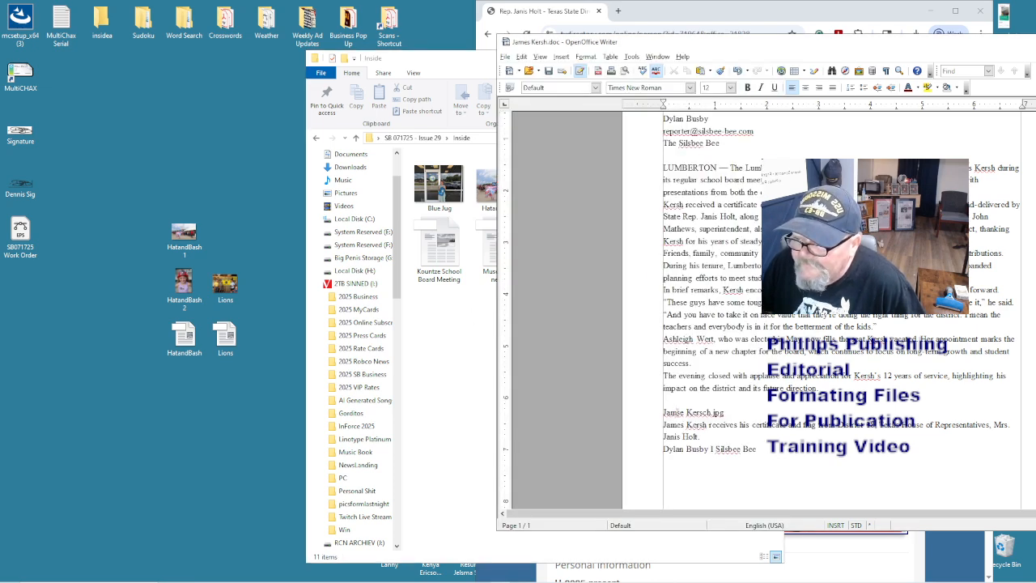
drag(676, 413, 684, 411)
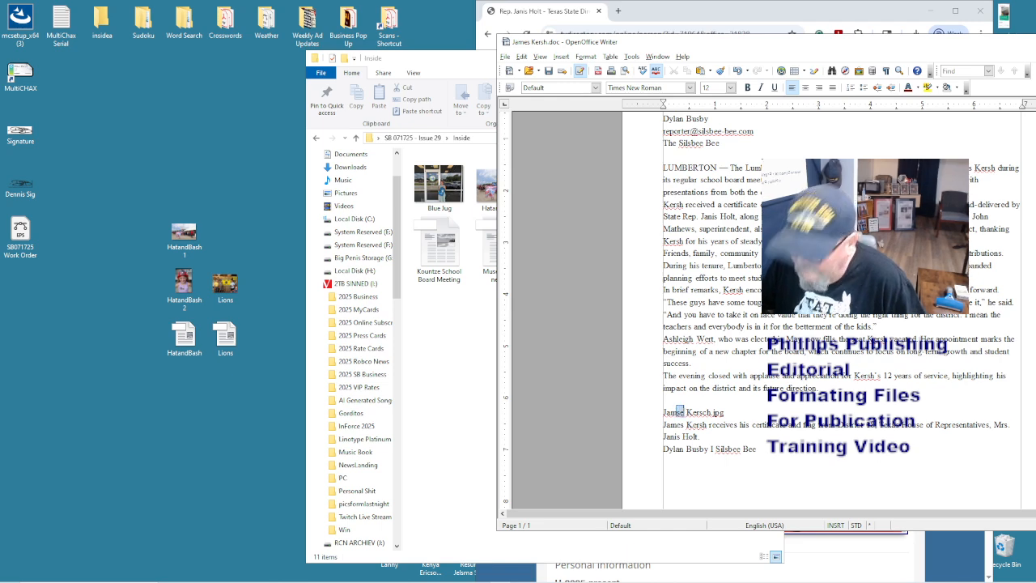
text(es)
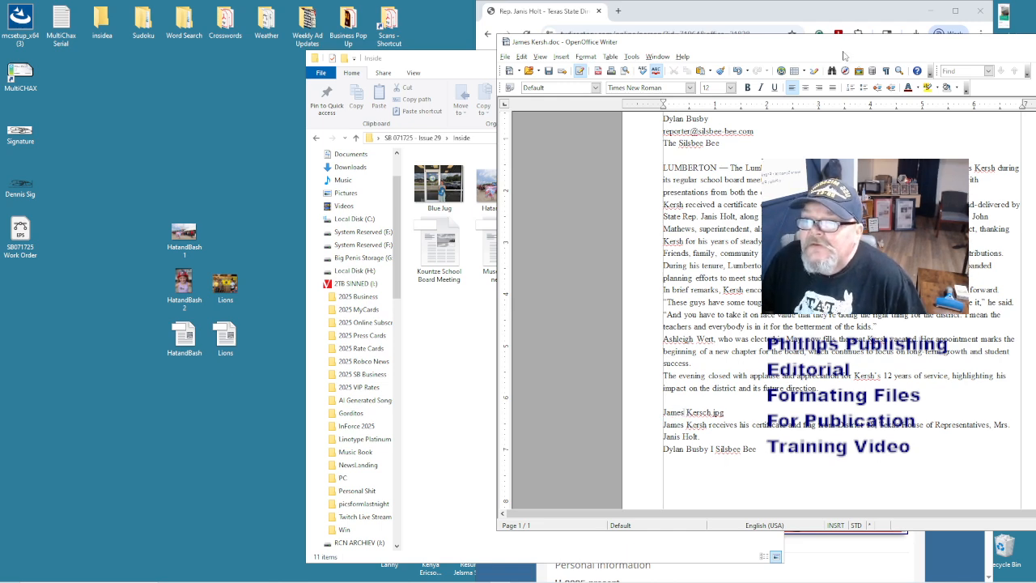
drag(756, 48, 417, 74)
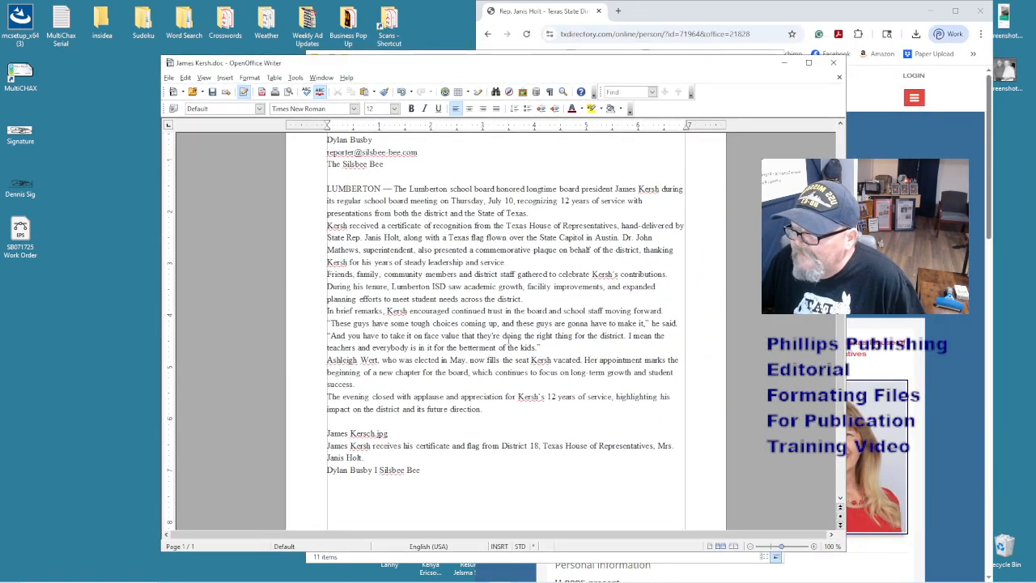
- Replace the stray 'I' in the credit line with a '|' separator
scroll(508, 338, down, 3)
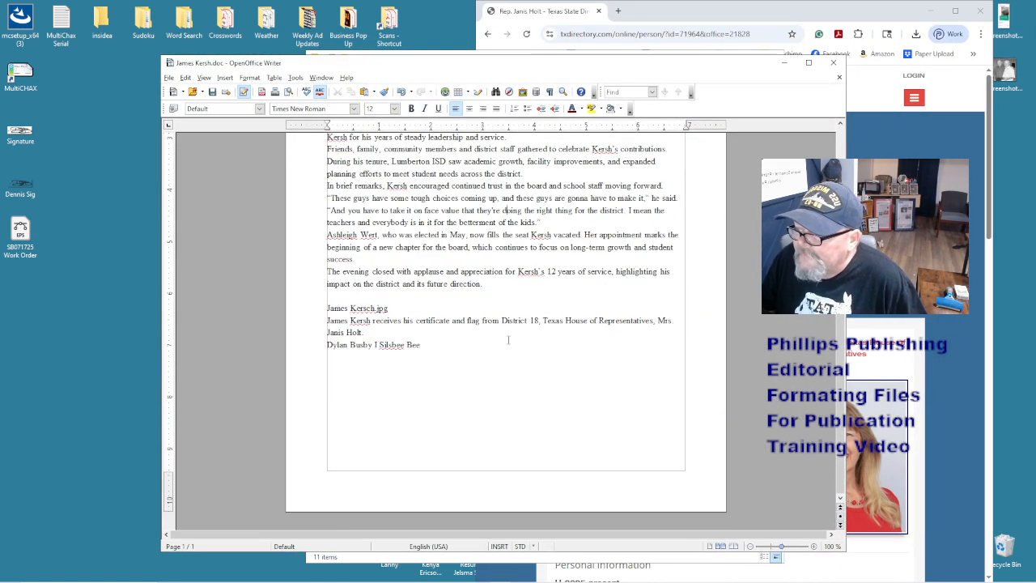
key(Left)
key(Left)
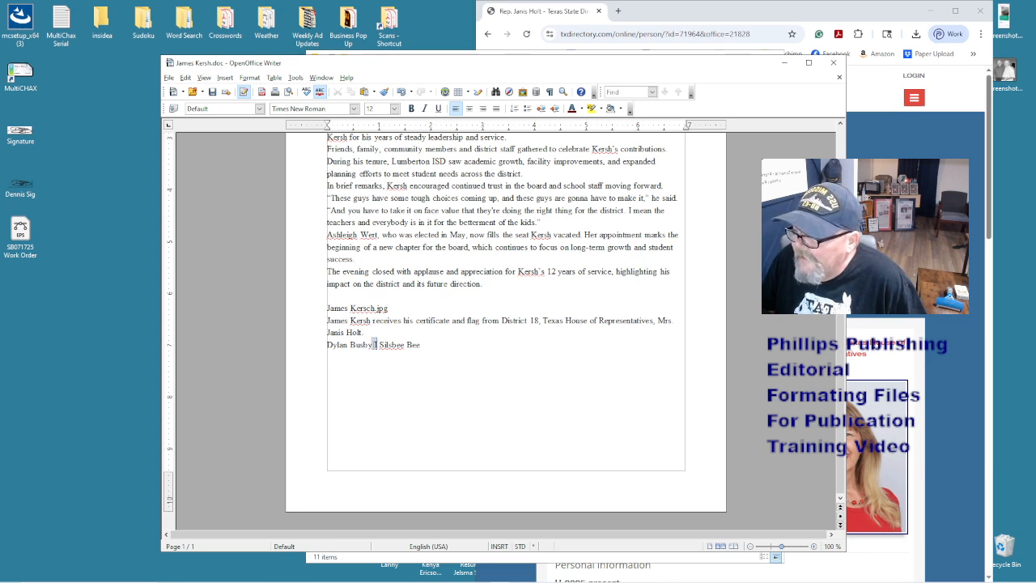
key(shift+Right)
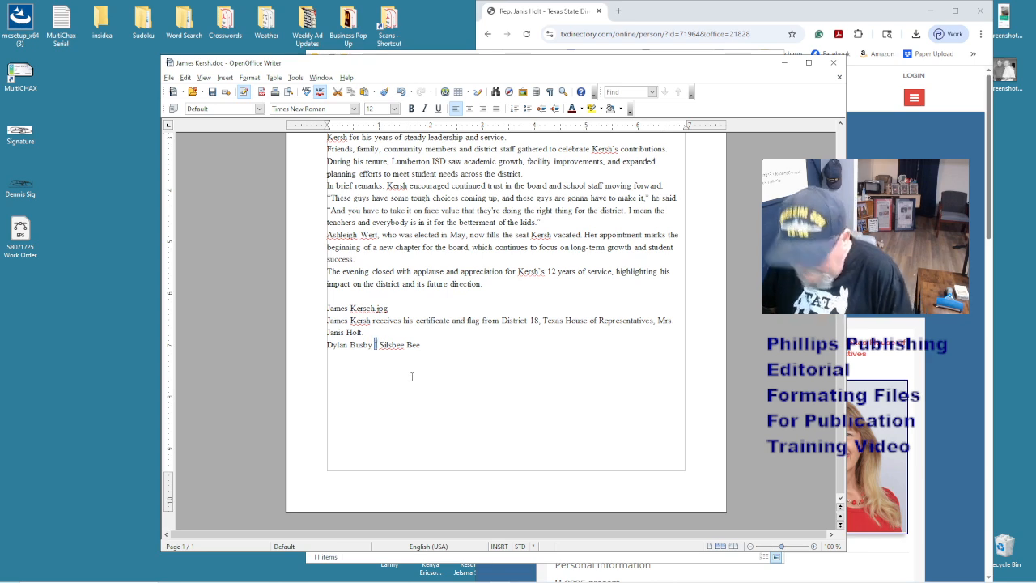
text(|)
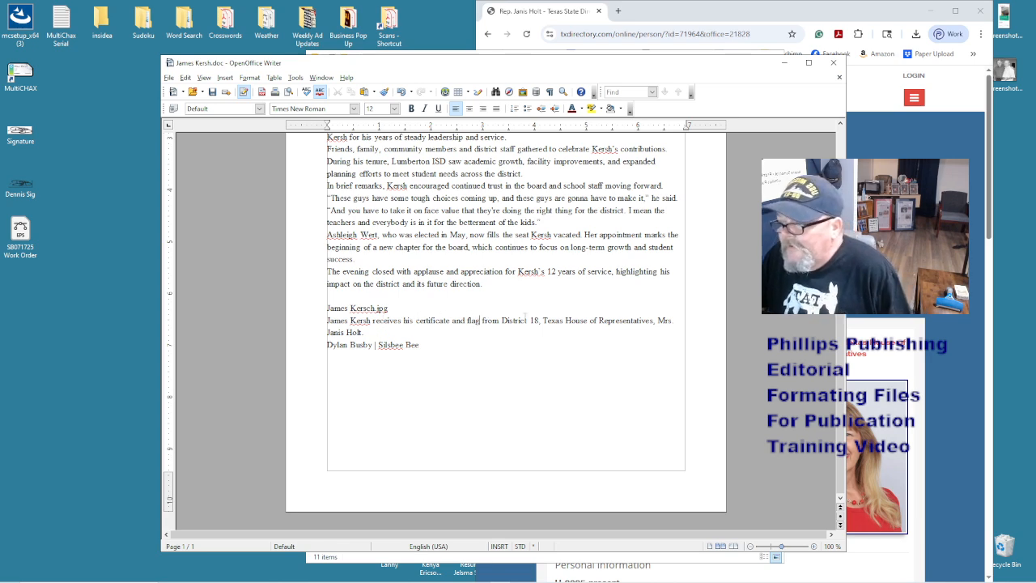
- Add 'for his many years of service' after 'flag' in the caption
click(479, 321)
text(for h)
text(is many years of)
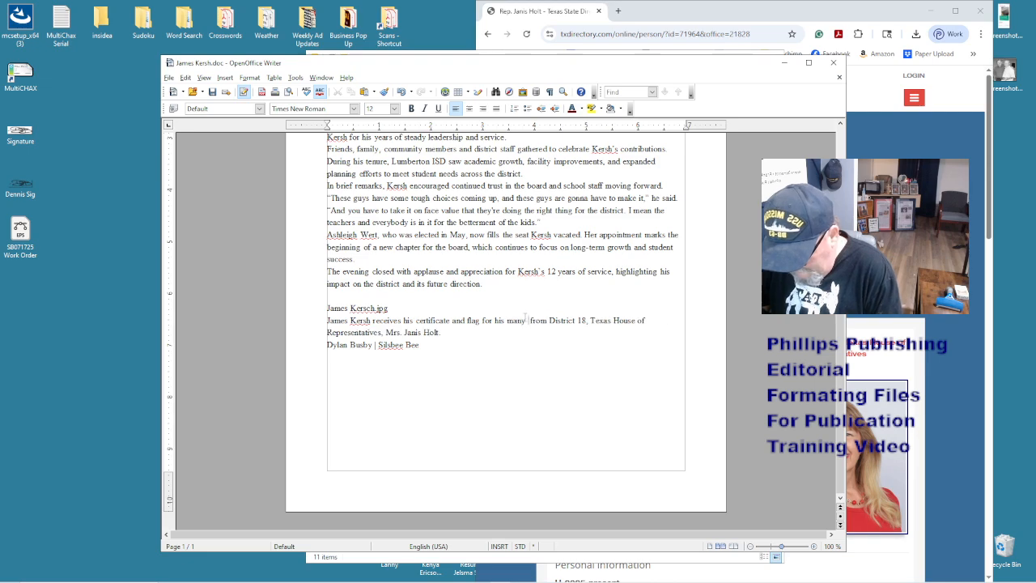
text( service)
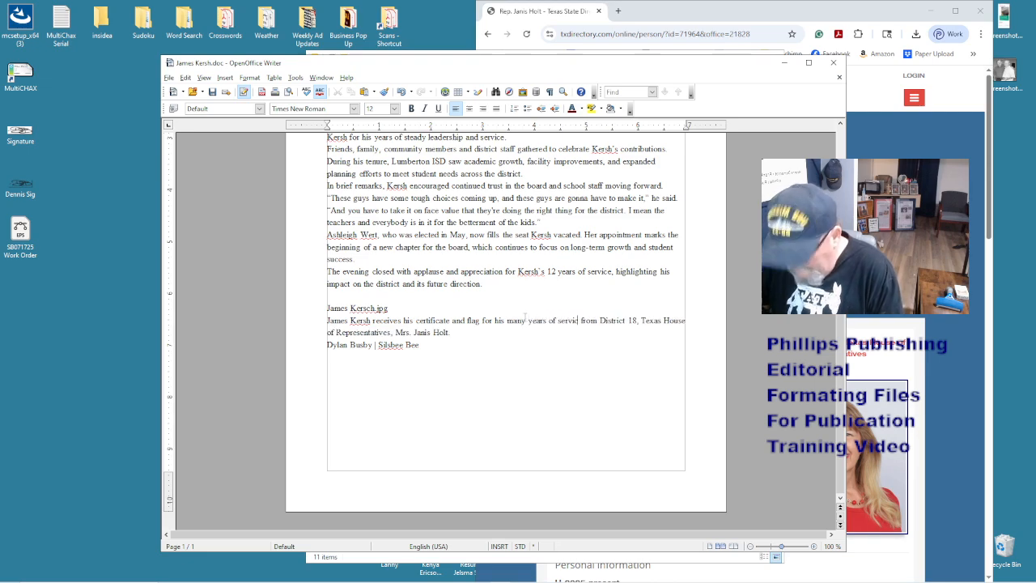
scroll(525, 317, up, 5)
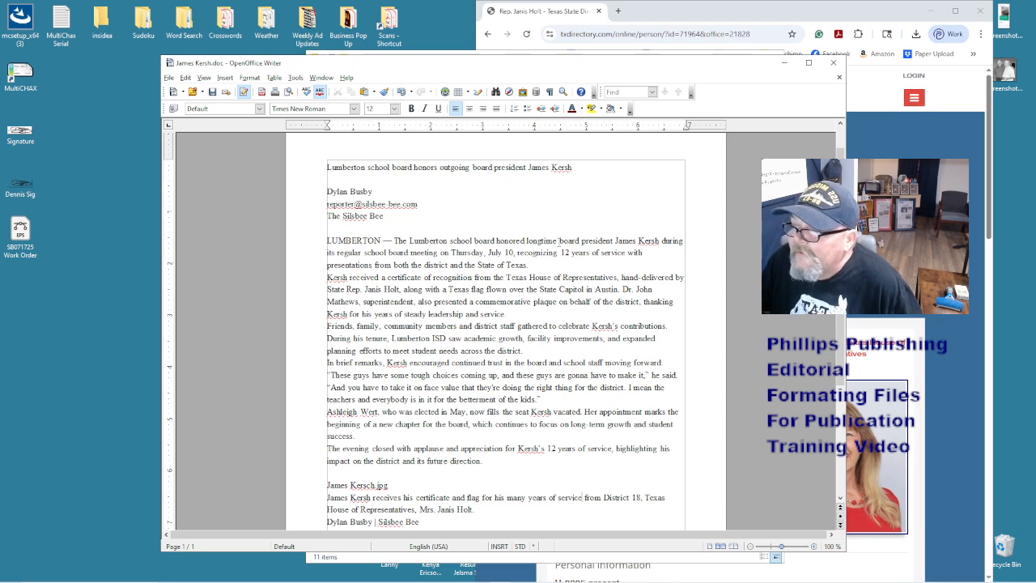
- Add 'to the Lumberton community, serving on the Lumberton School Board' to the caption
click(557, 243)
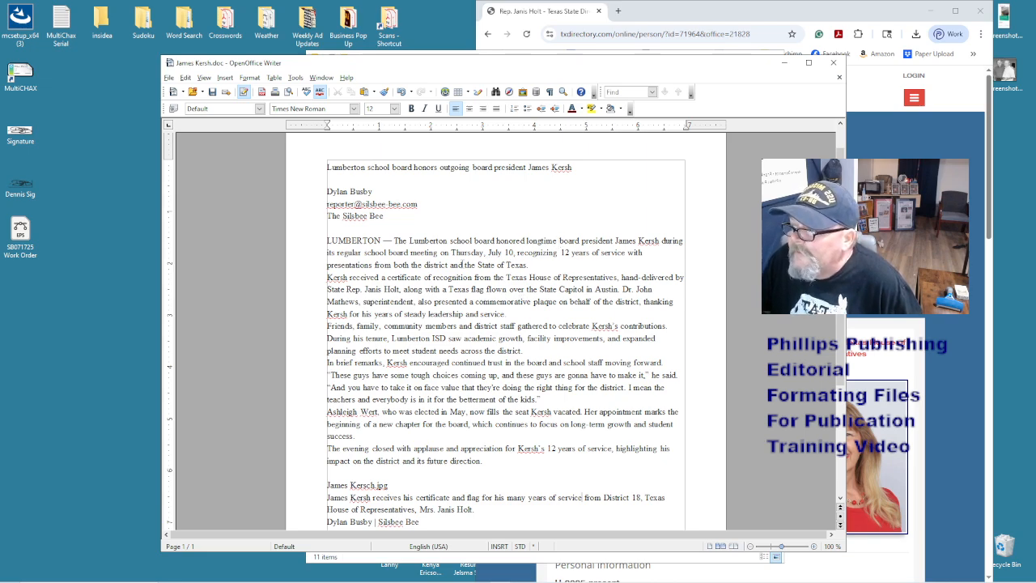
scroll(467, 344, down, 2)
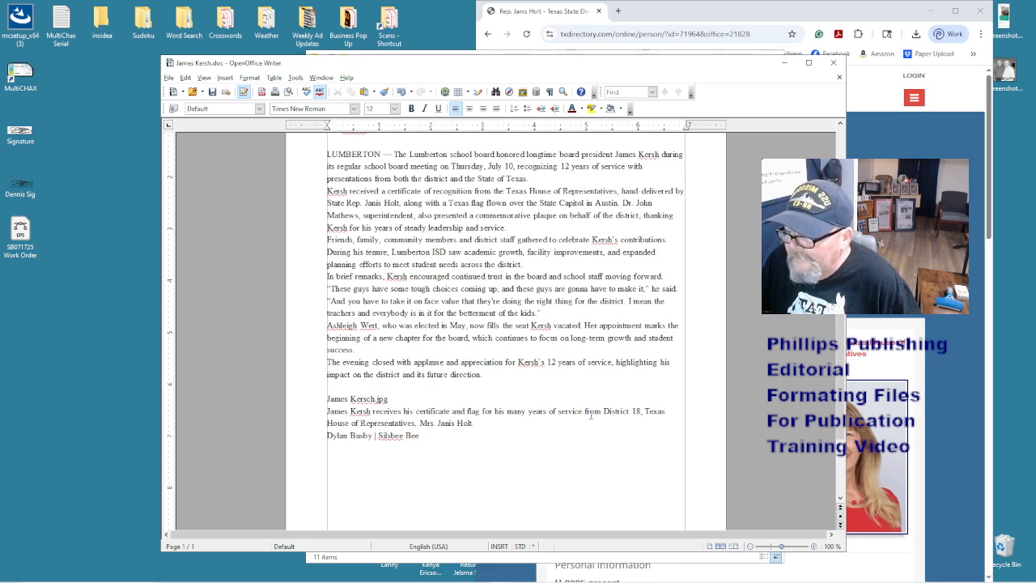
text(to the I)
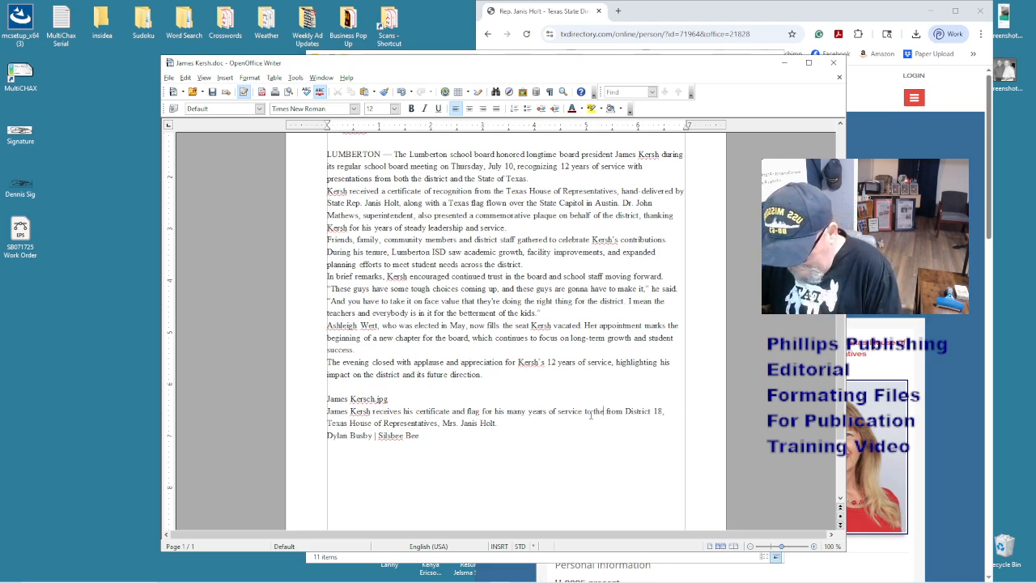
text(umberton )
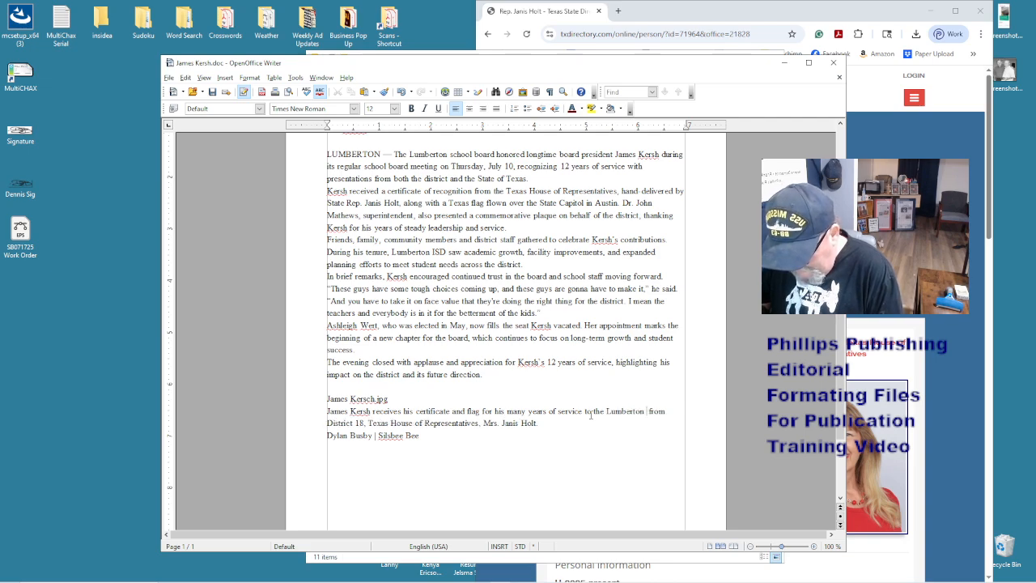
text(community )
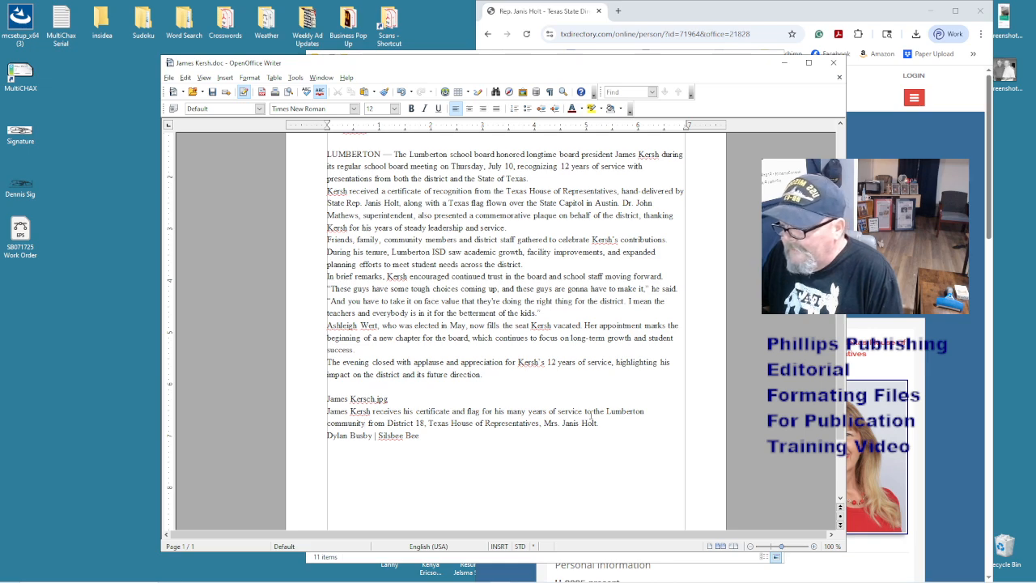
text(, serving o)
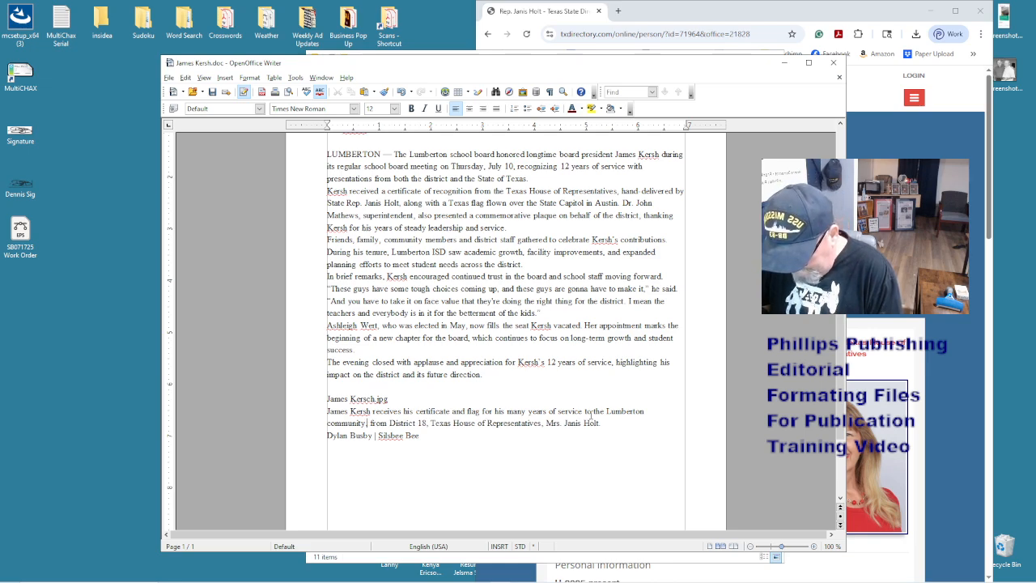
text(n the Lub)
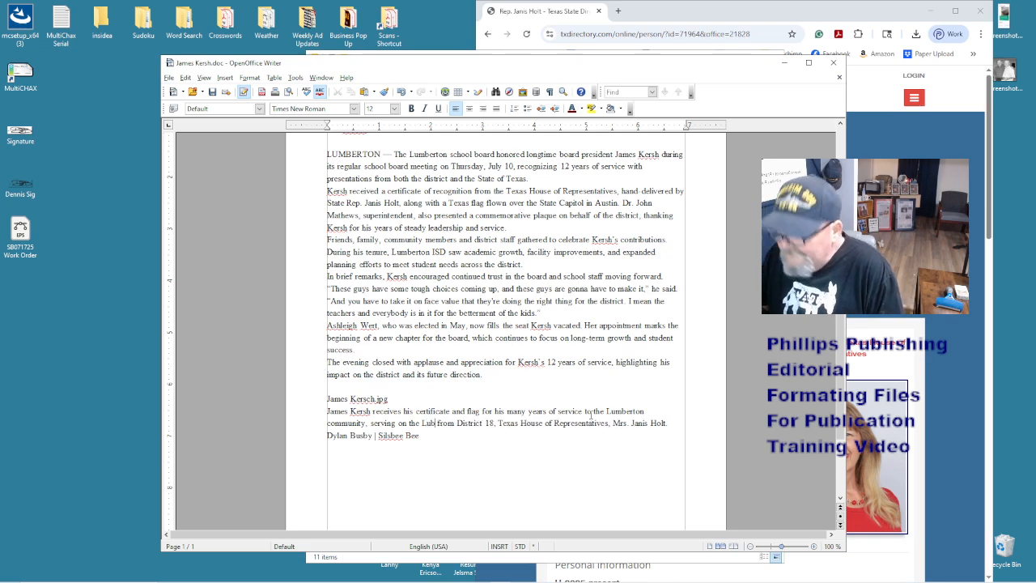
key(BackSpace)
text(mberton Sc)
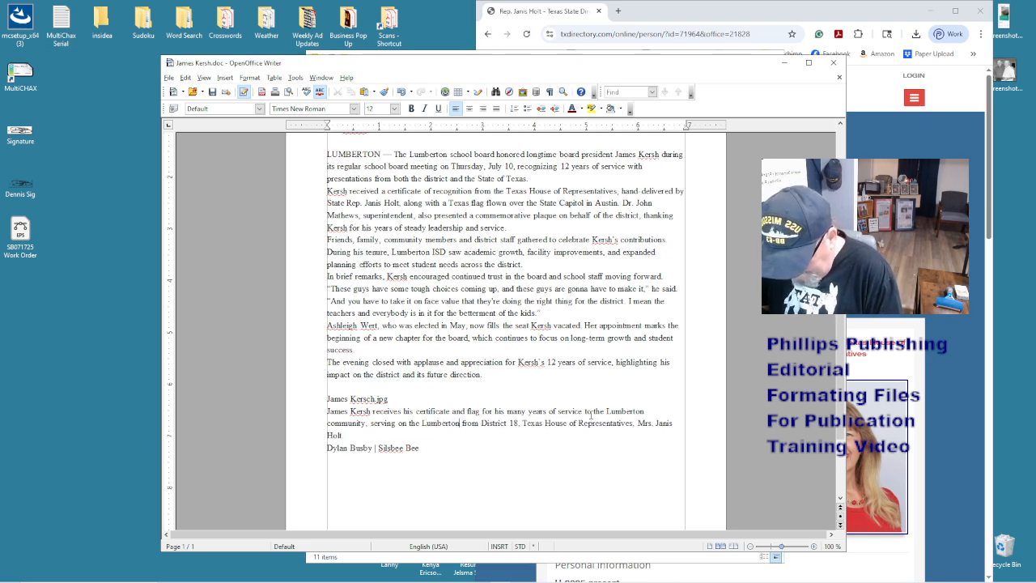
text(hool Board)
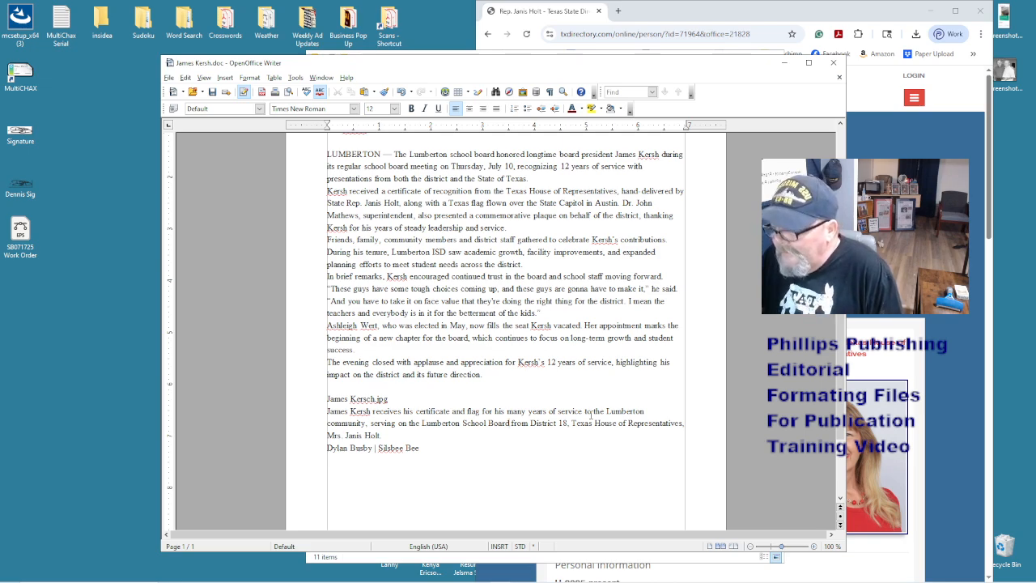
- Follow it with '. Presenting honors' and remove the extra space before 'from'
text(, Present)
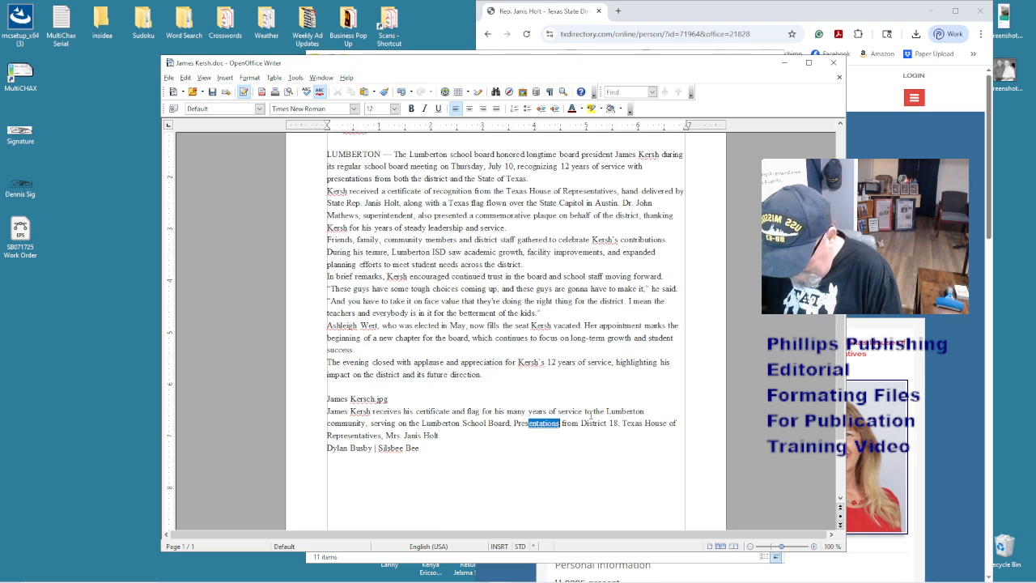
text(ing)
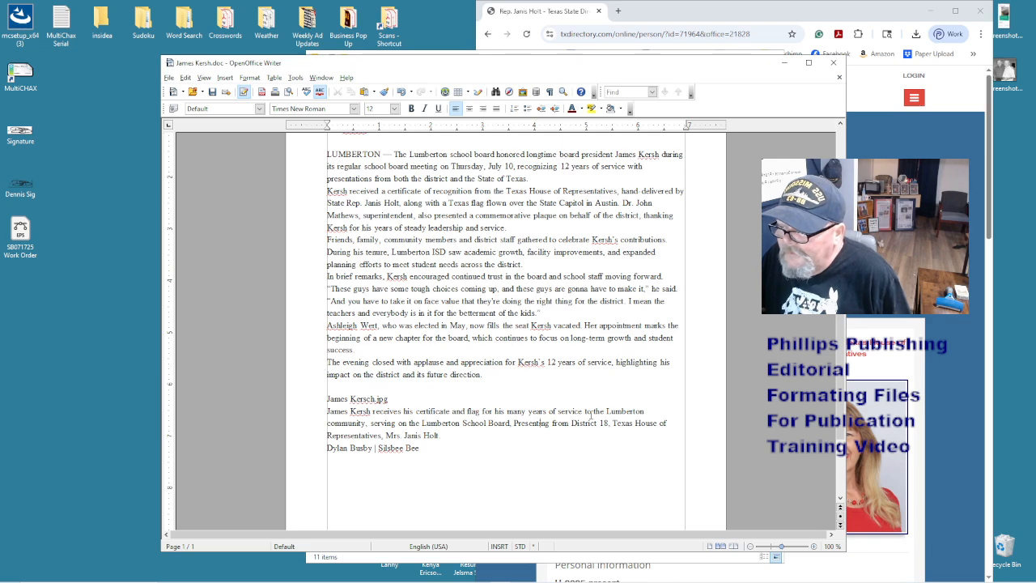
key(shift+Left)
text(.)
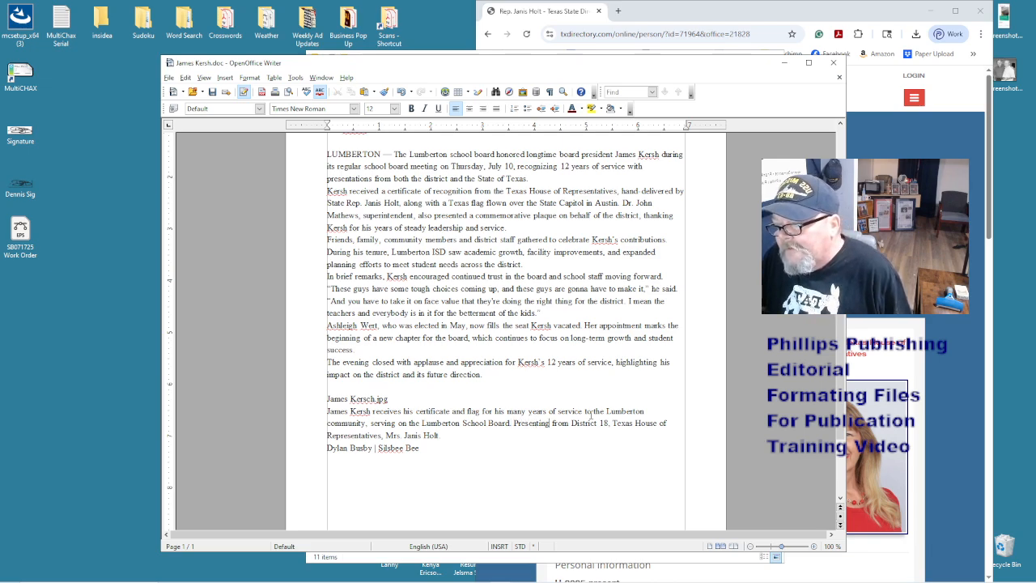
text(honors)
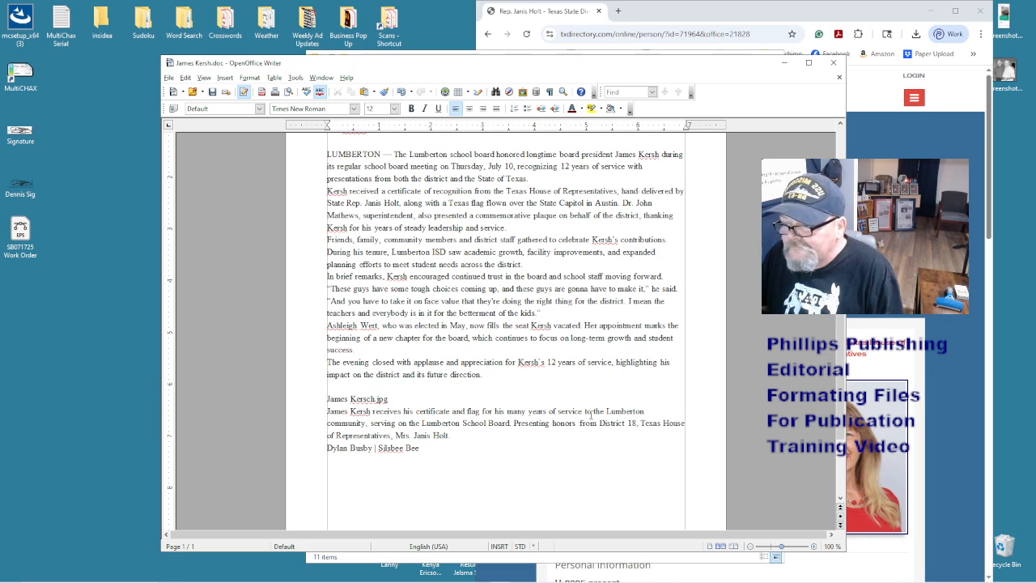
key(BackSpace)
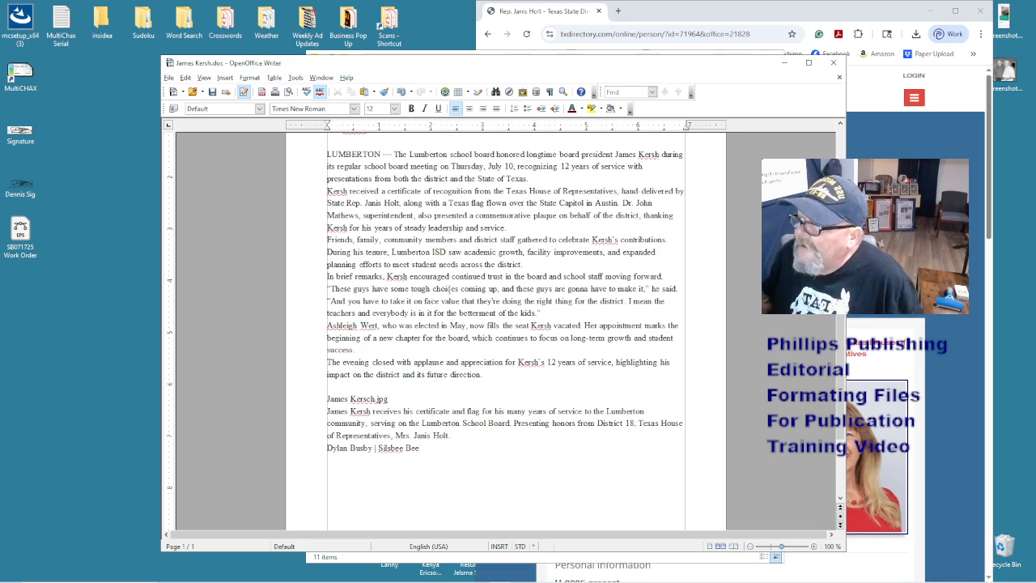
scroll(448, 288, up, 3)
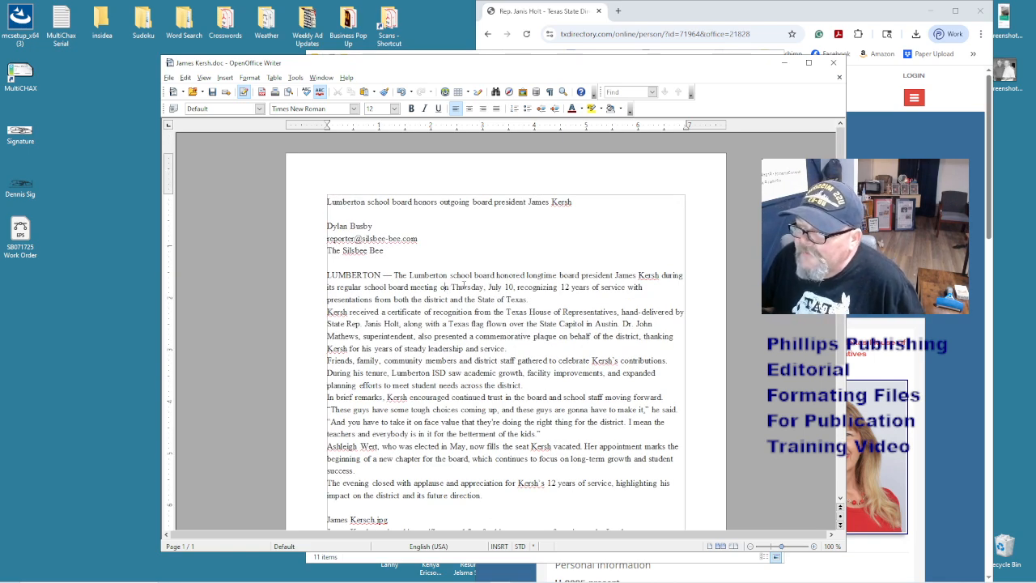
- Select the entire Kersh article and reset it to Default Formatting
scroll(464, 285, down, 5)
scroll(464, 285, up, 5)
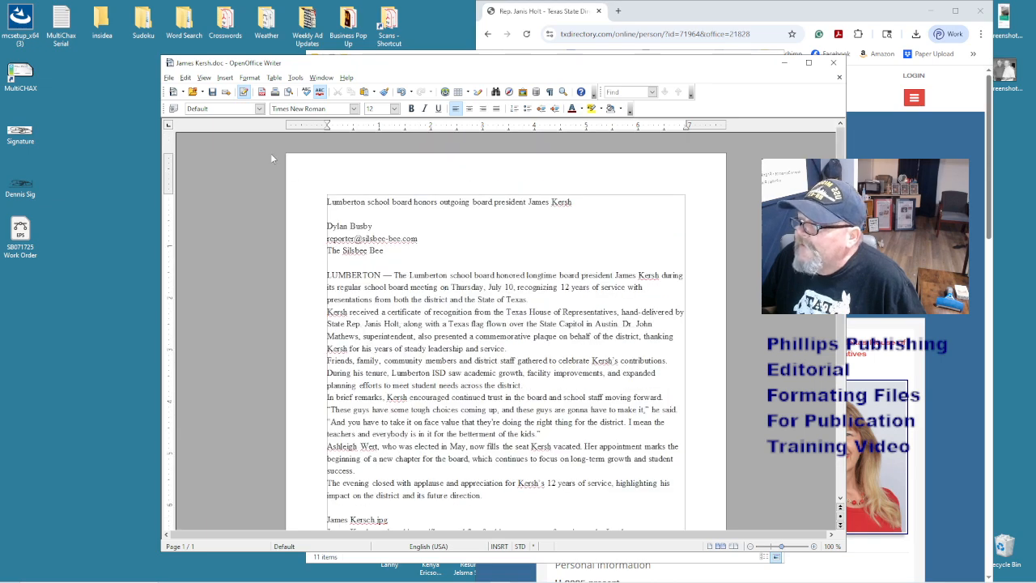
click(259, 109)
key(Escape)
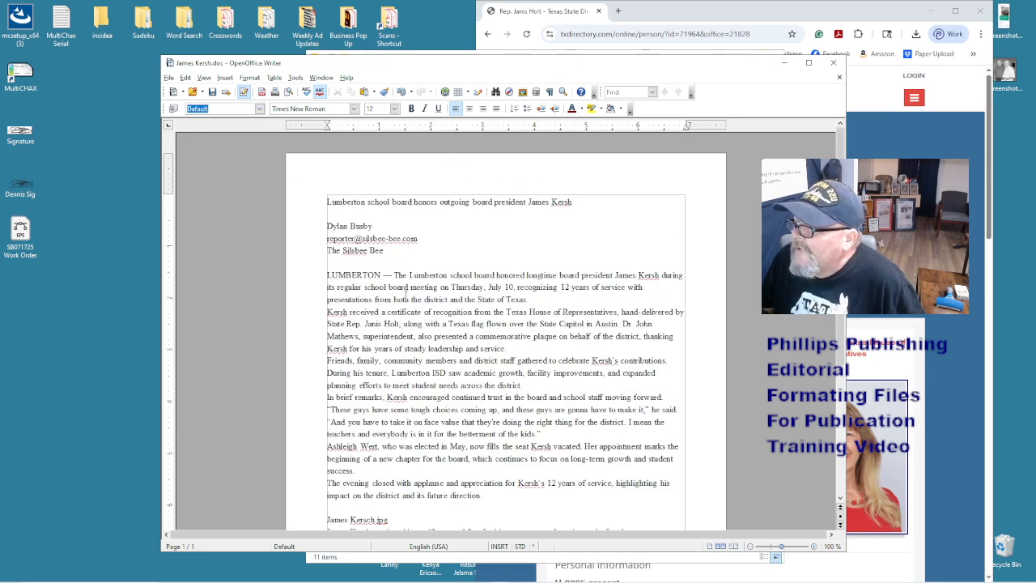
key(ctrl+a)
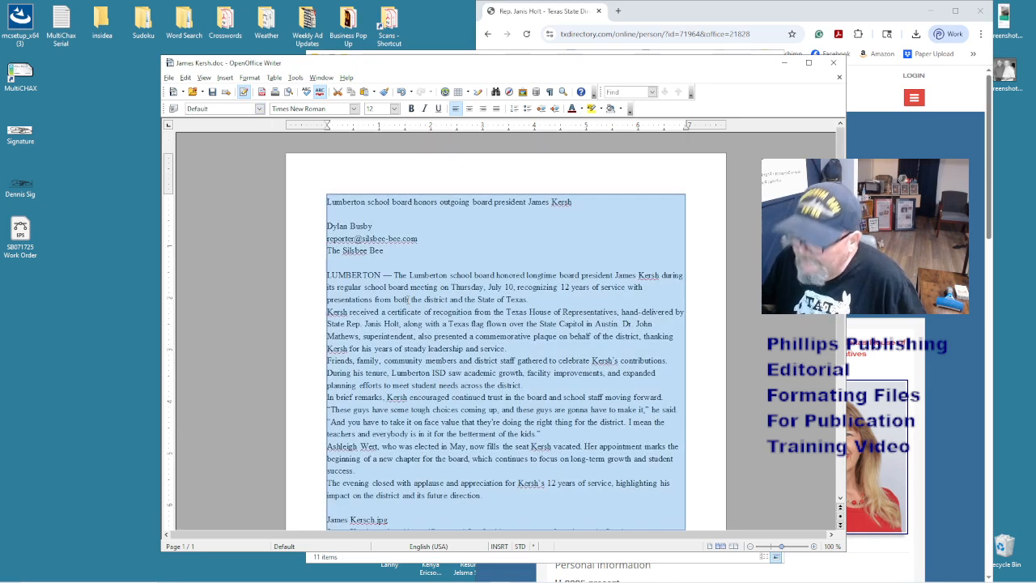
right_click(408, 305)
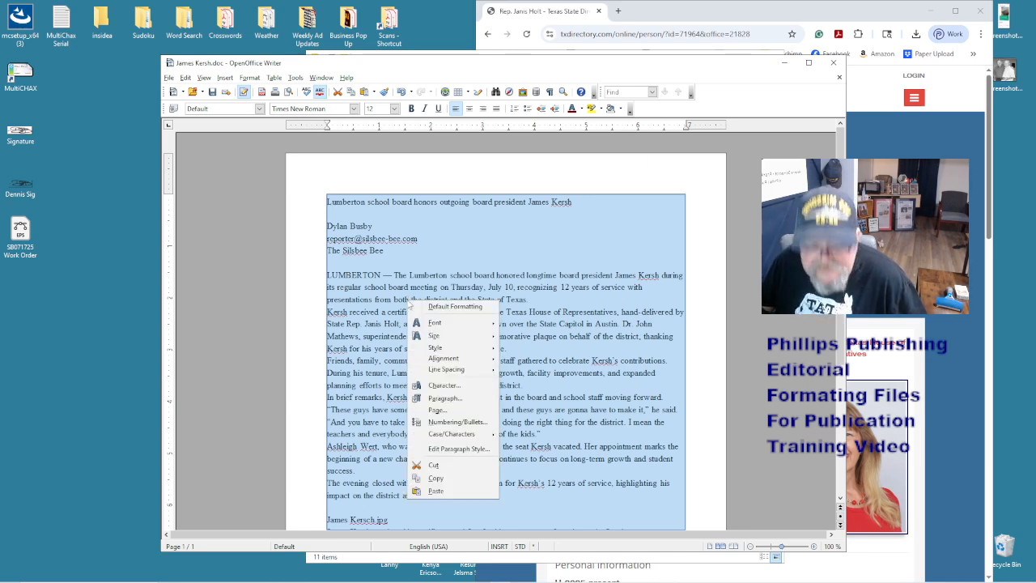
key(Escape)
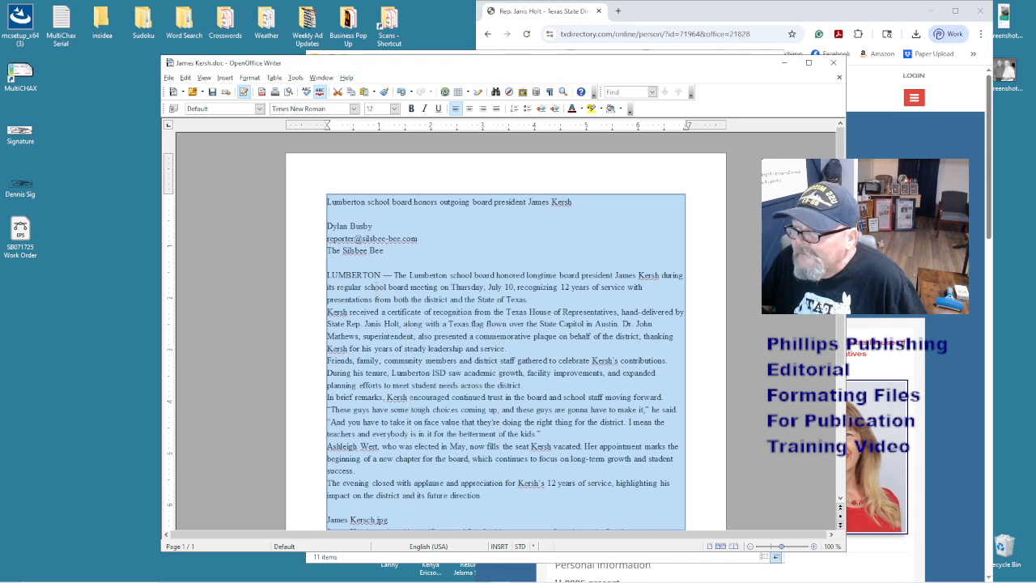
right_click(377, 289)
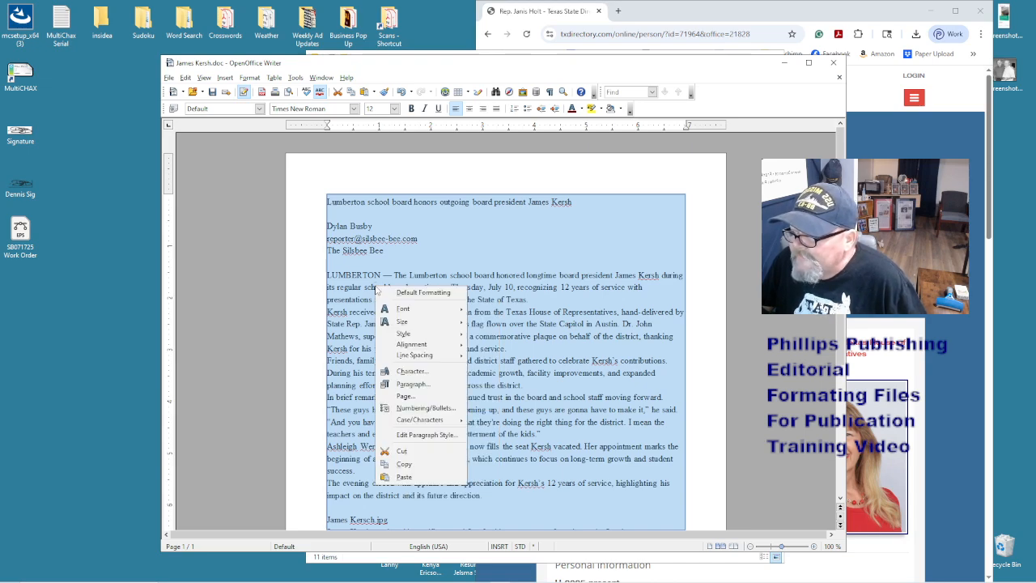
key(Escape)
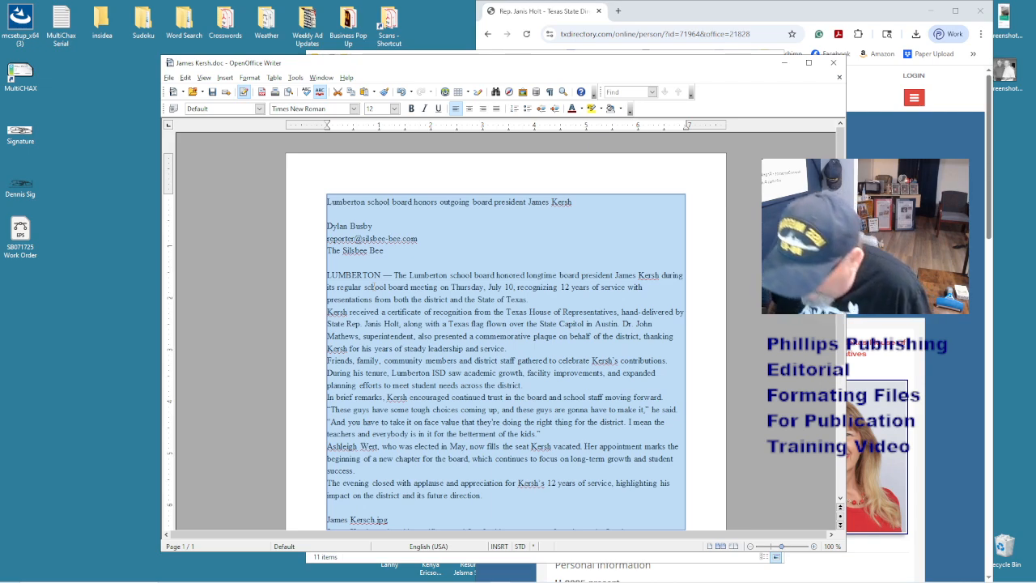
right_click(376, 290)
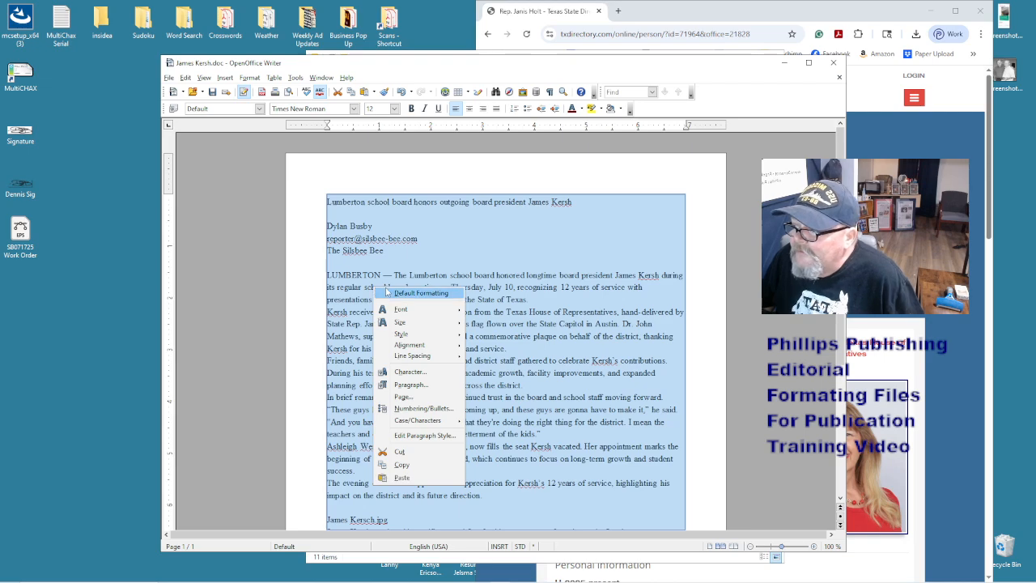
click(416, 293)
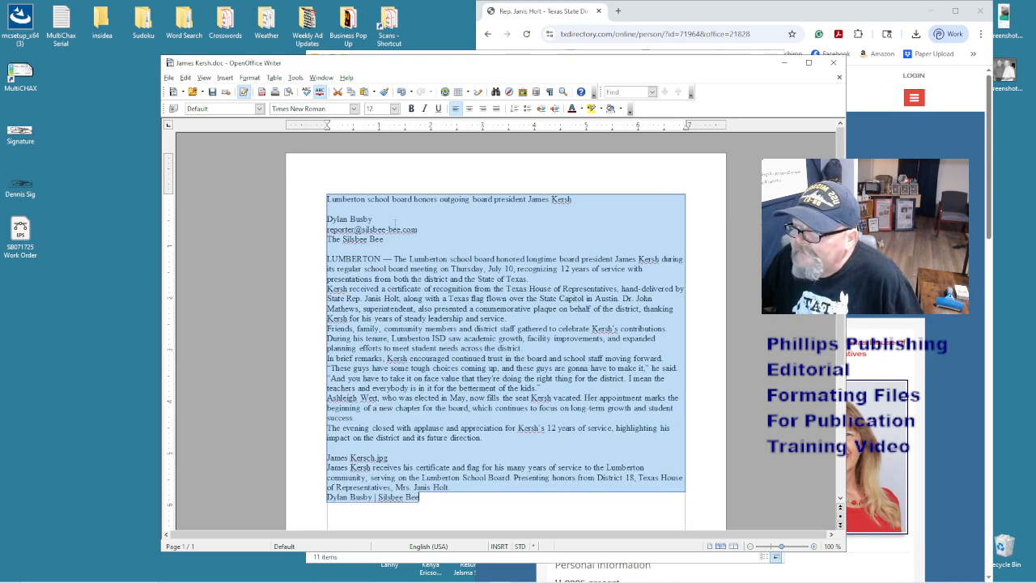
click(446, 387)
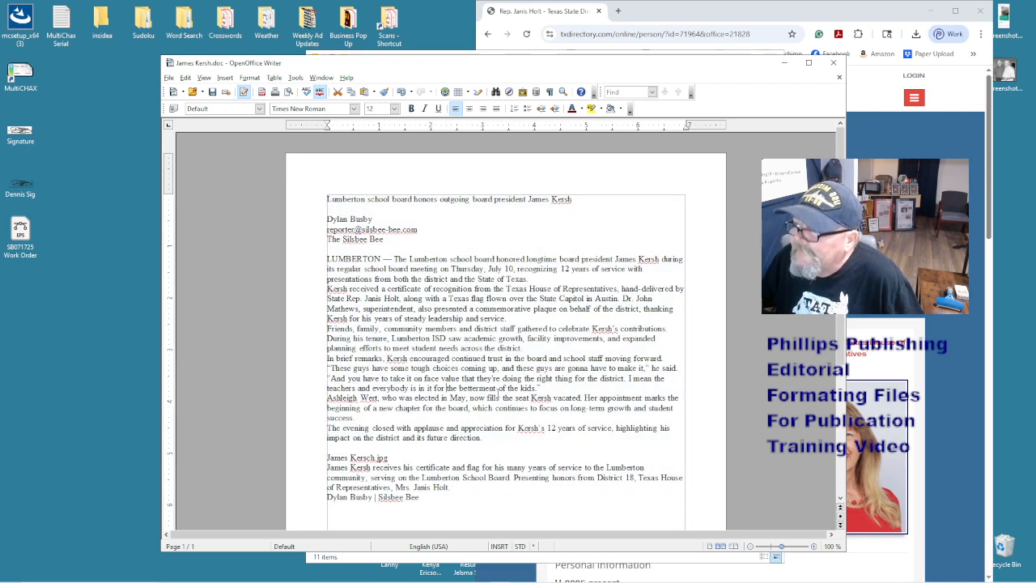
scroll(497, 394, down, 3)
scroll(497, 394, up, 3)
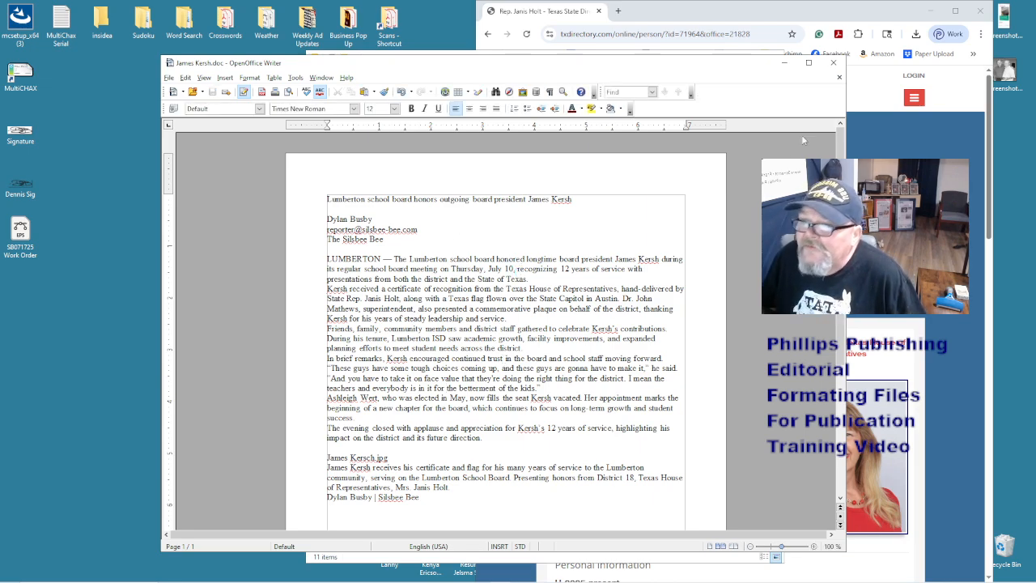
click(834, 63)
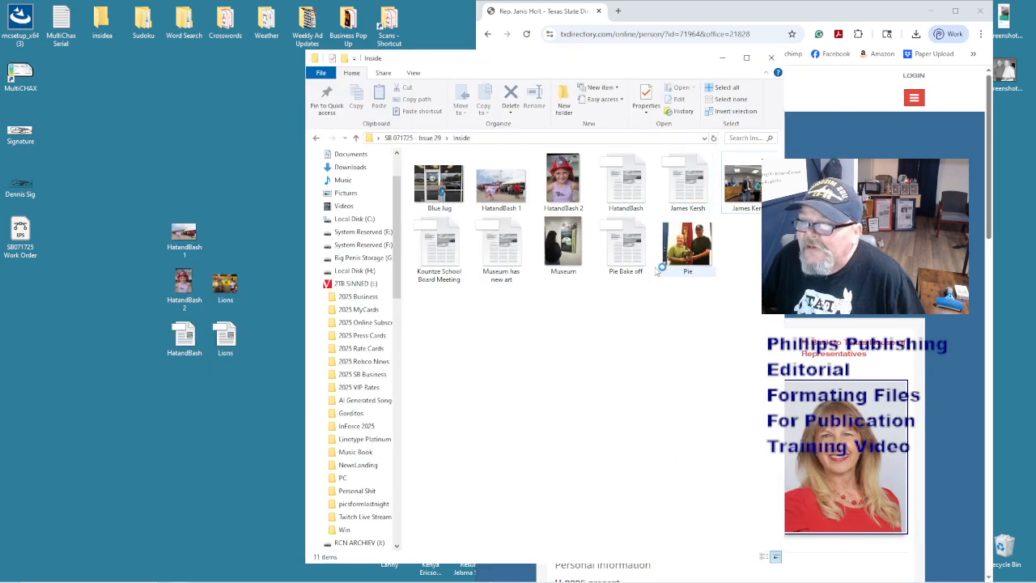
click(708, 188)
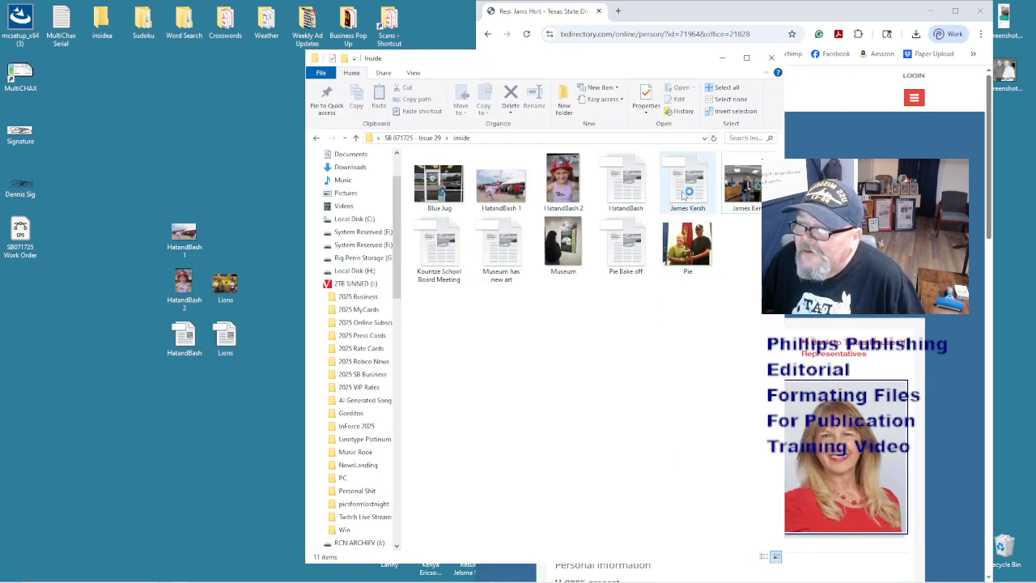
click(764, 556)
click(573, 336)
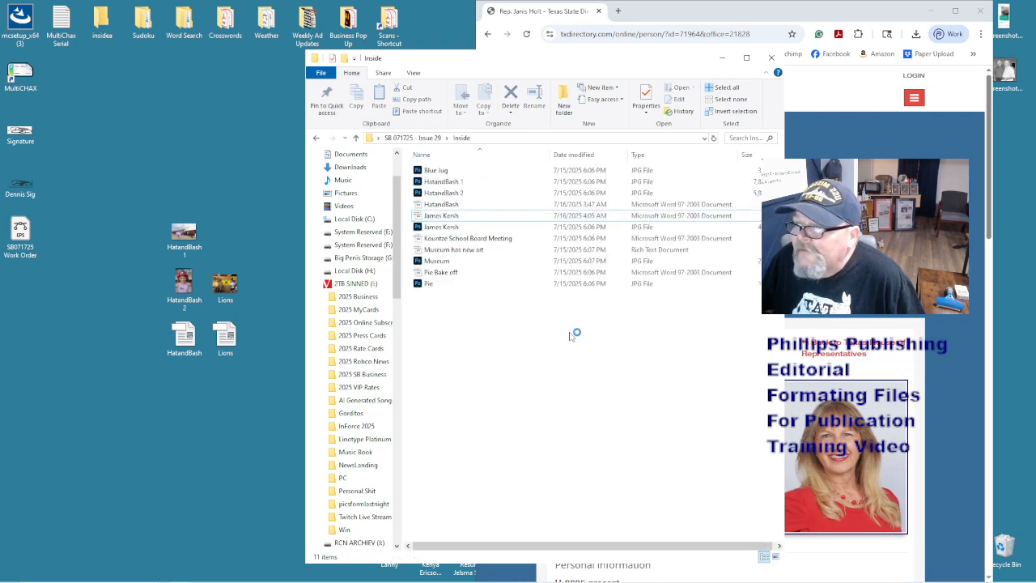
shift+click(605, 230)
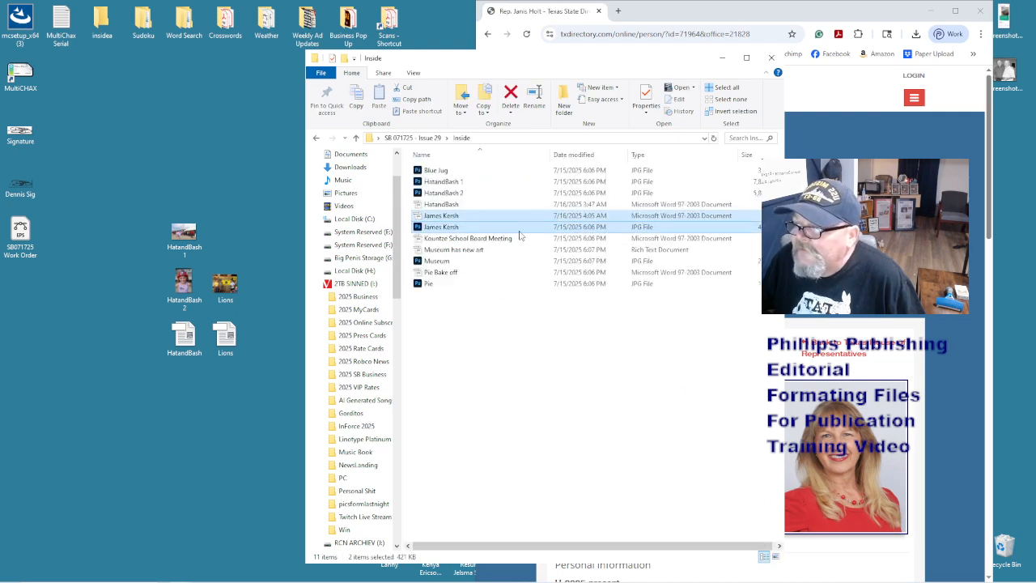
drag(496, 227, 193, 458)
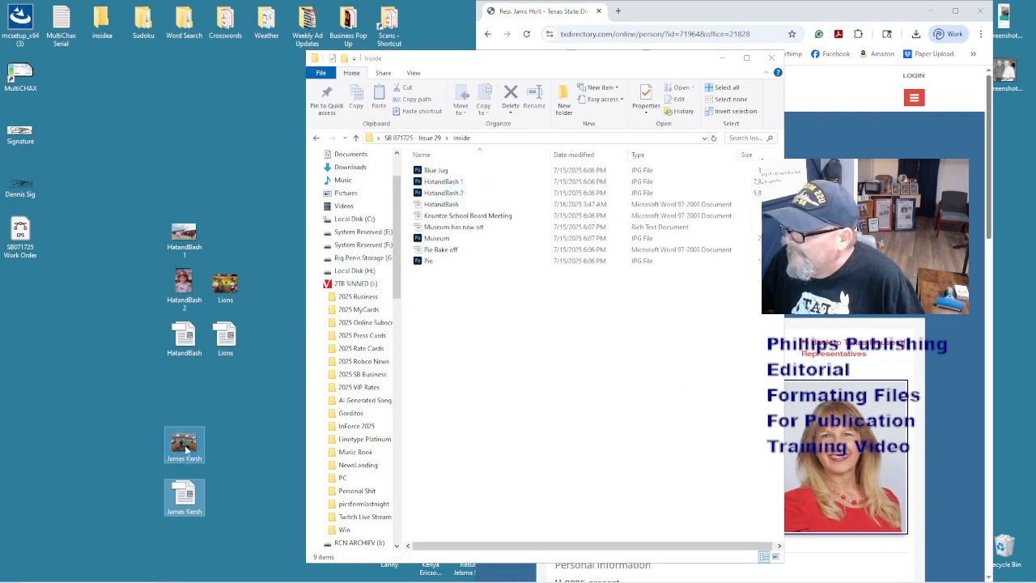
drag(184, 387, 184, 388)
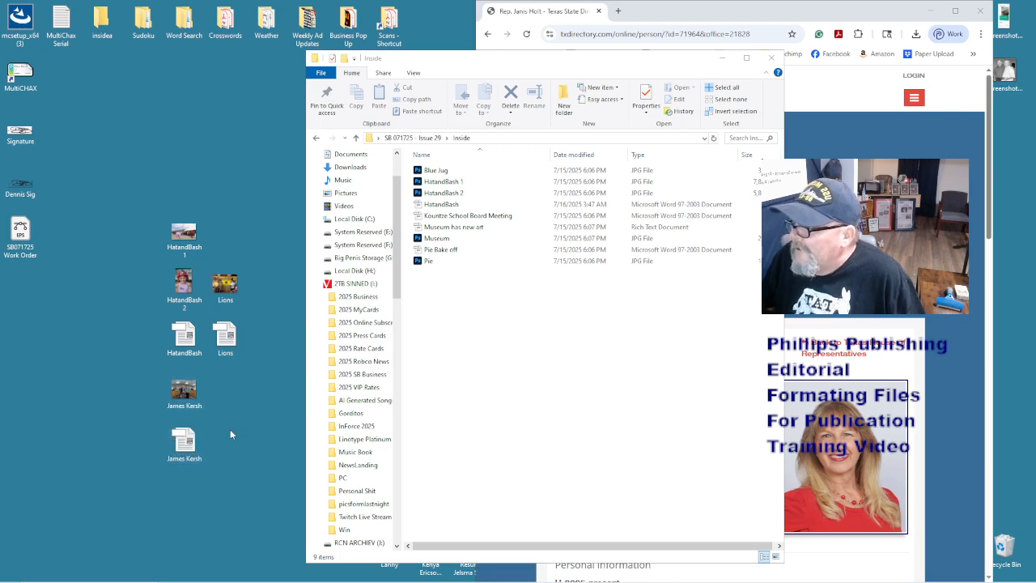
- Open Dan's column 7-17-25 from the perspectivies folder
click(467, 352)
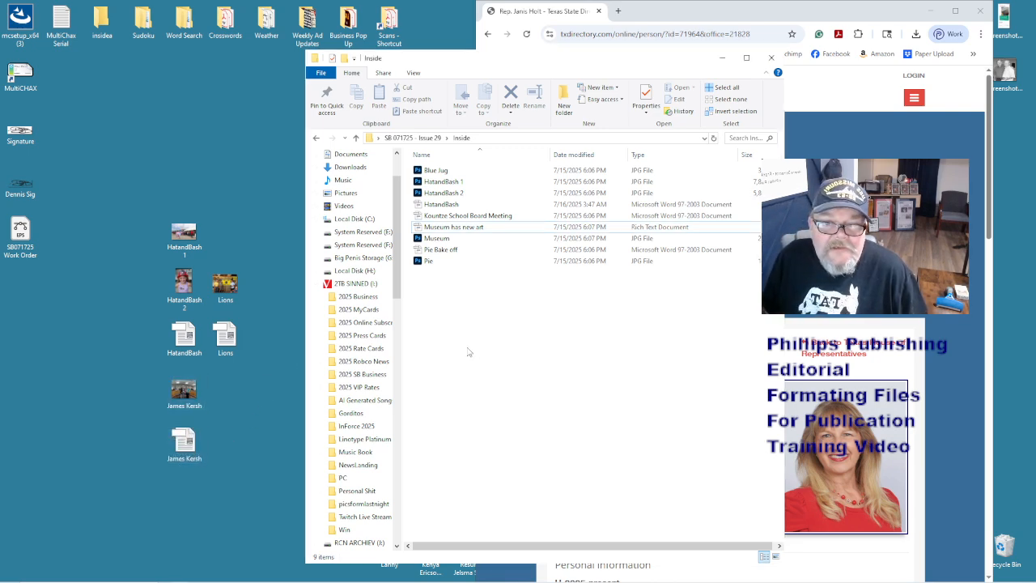
click(317, 139)
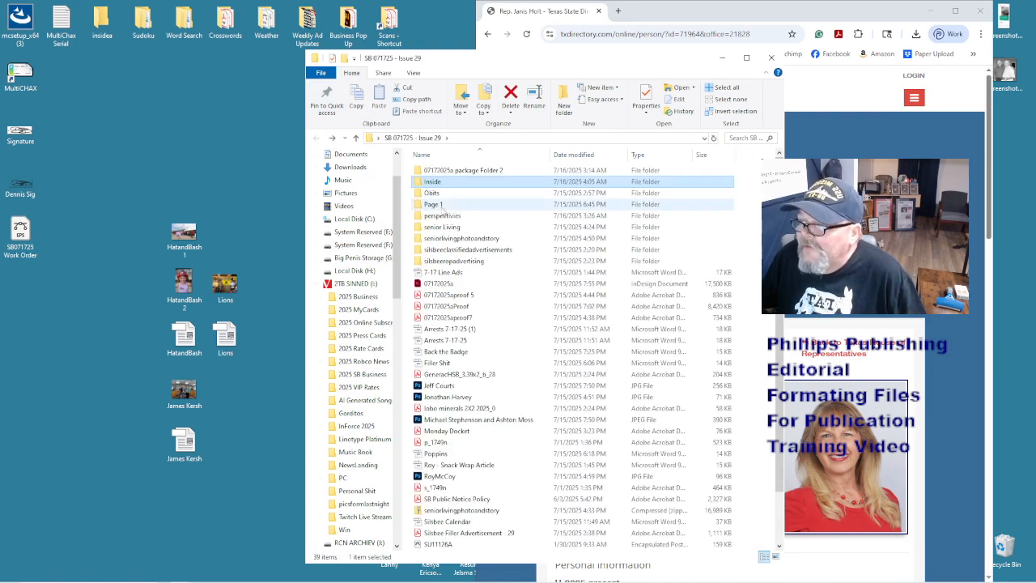
double_click(442, 215)
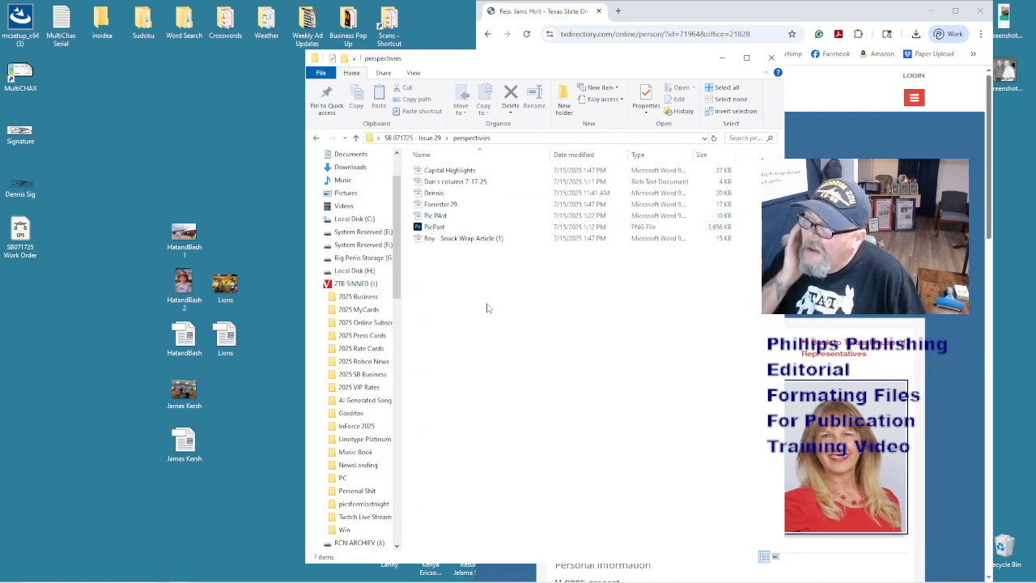
double_click(451, 183)
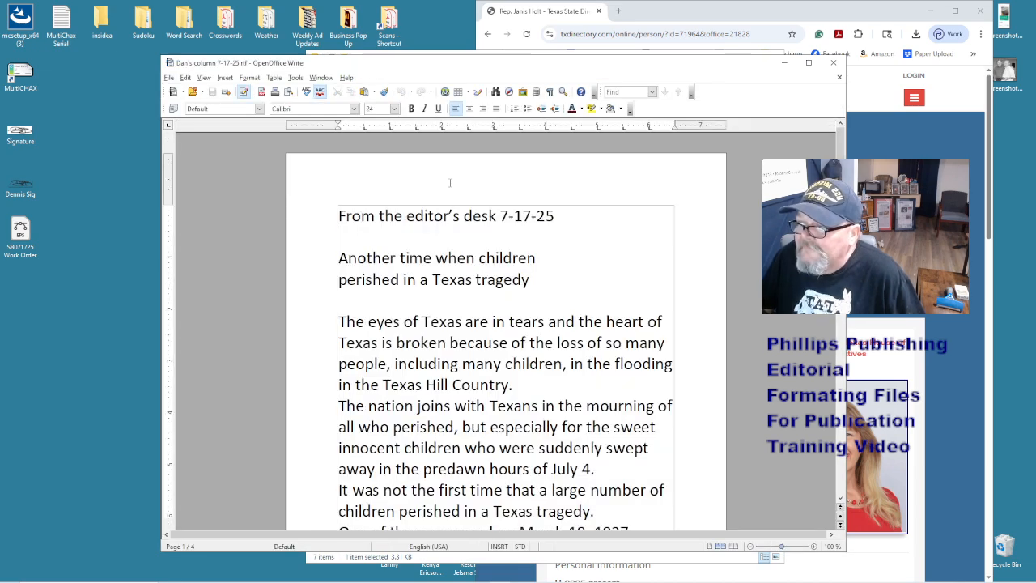
- Set the whole column's font size to 13
click(491, 322)
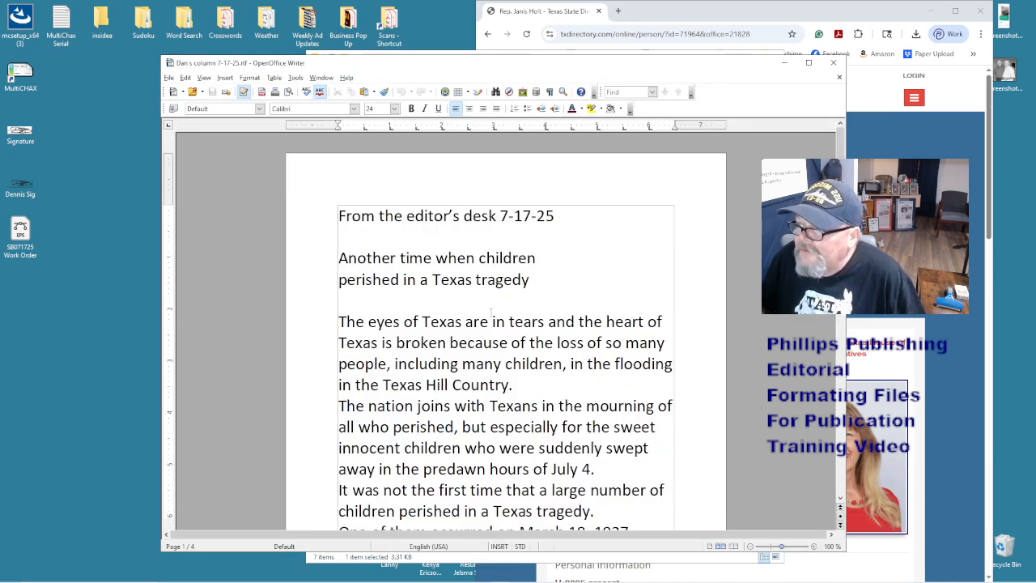
key(ctrl+a)
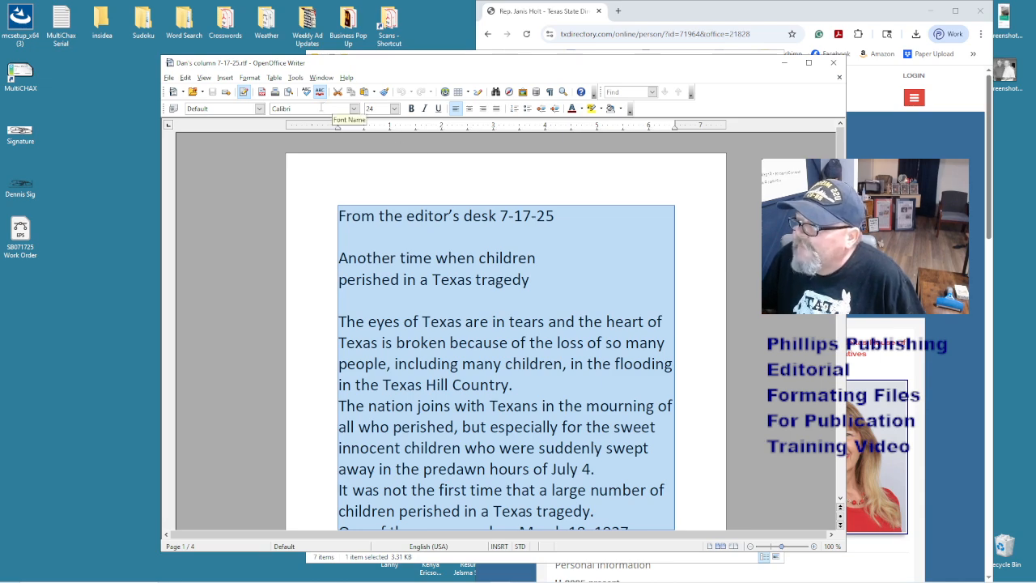
click(371, 109)
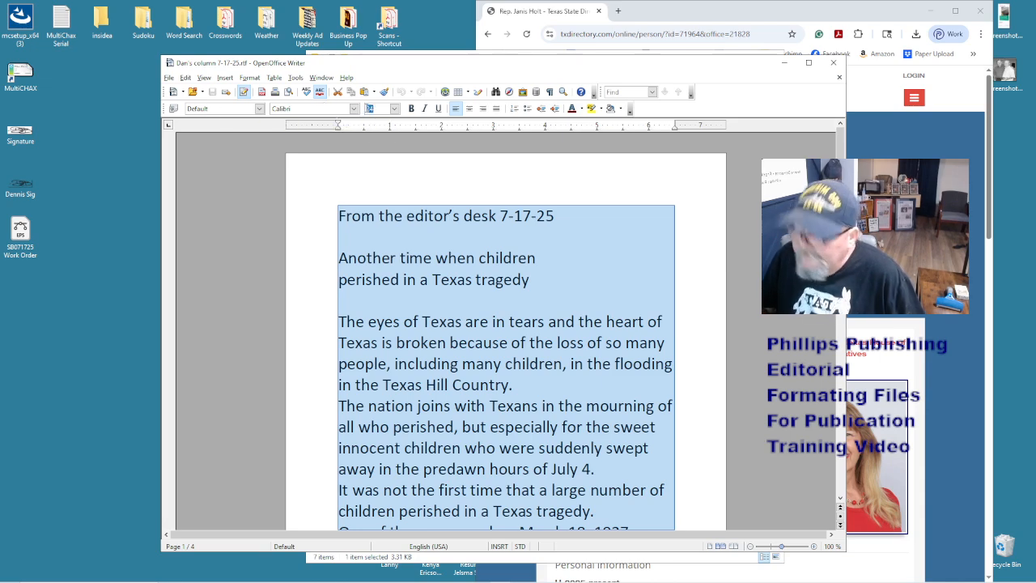
text(13)
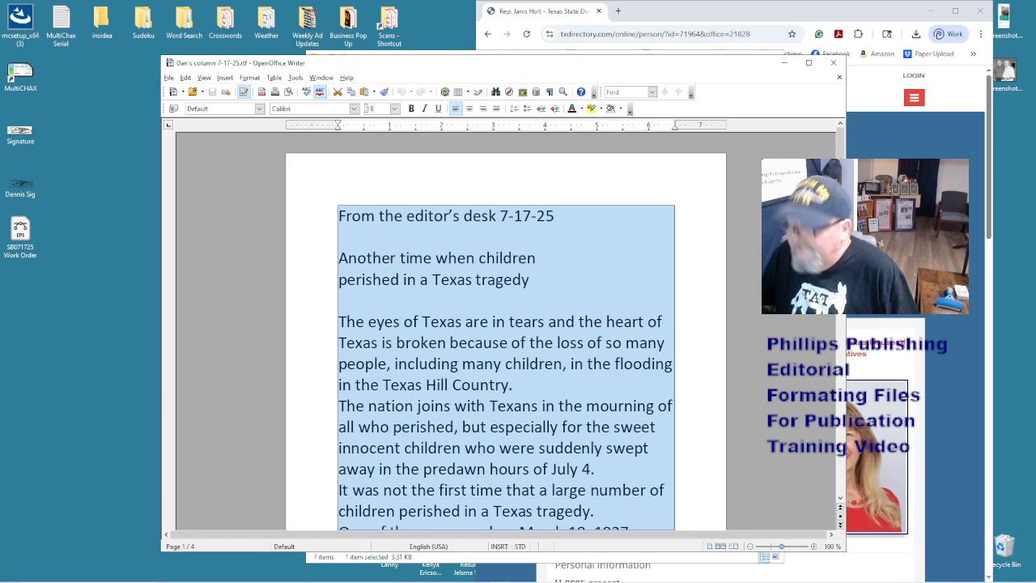
key(Return)
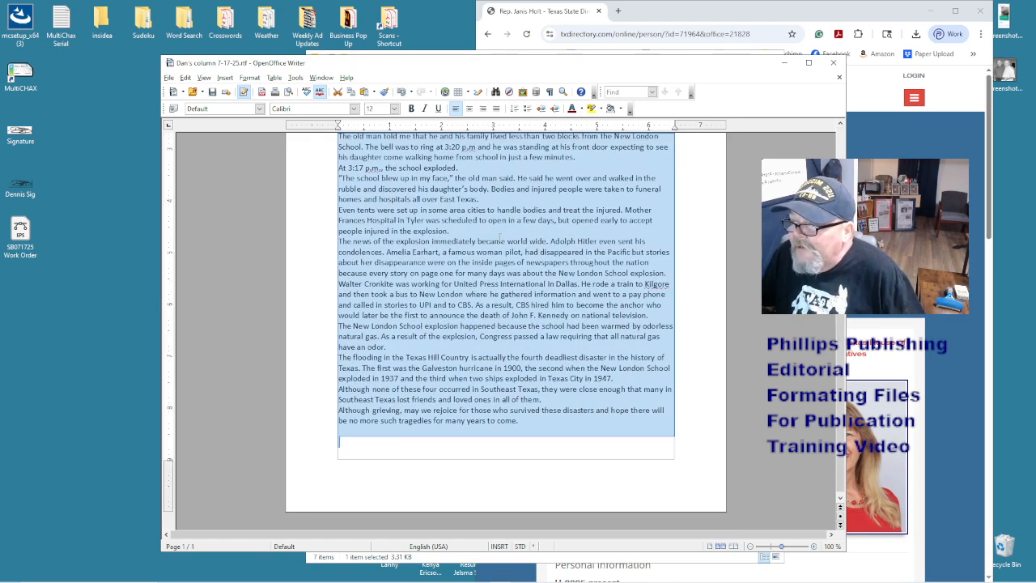
right_click(499, 240)
key(Escape)
scroll(499, 240, up, 5)
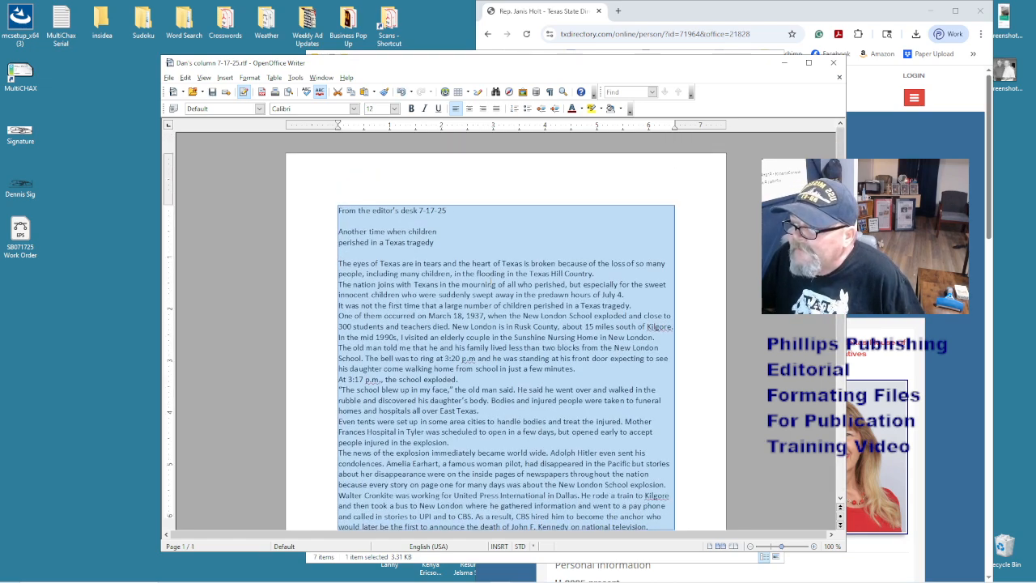
- Change the column's font from Calibri to Times New Roman
click(326, 108)
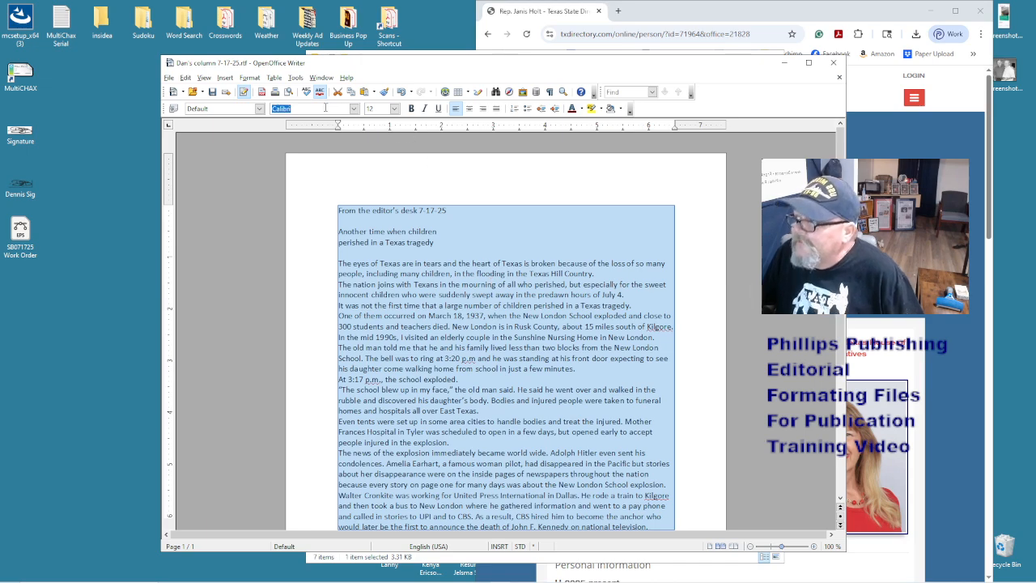
text(Tex)
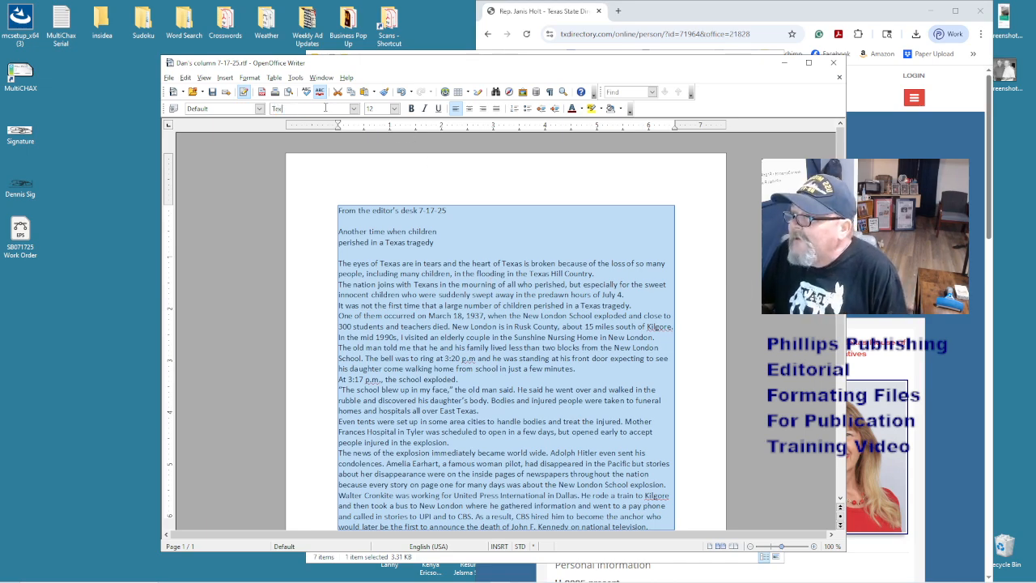
key(BackSpace)
key(BackSpace)
text(imse)
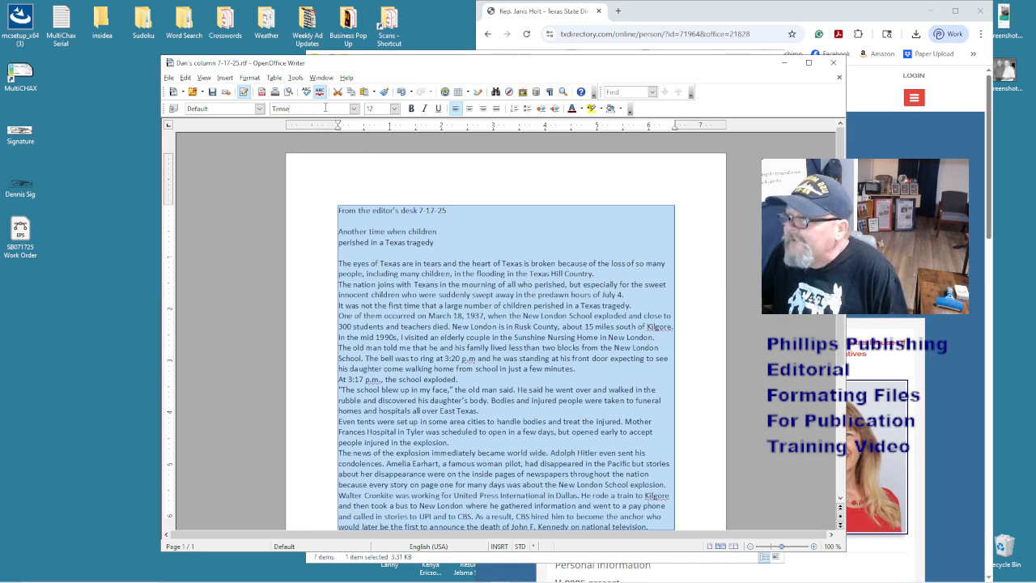
key(BackSpace)
key(BackSpace)
text(es New Roman)
key(Return)
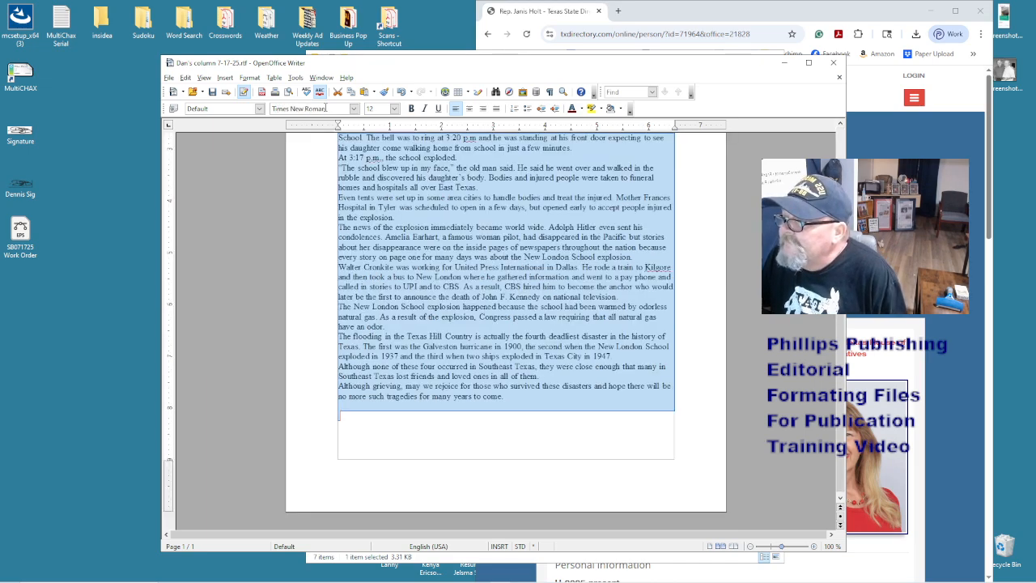
click(490, 286)
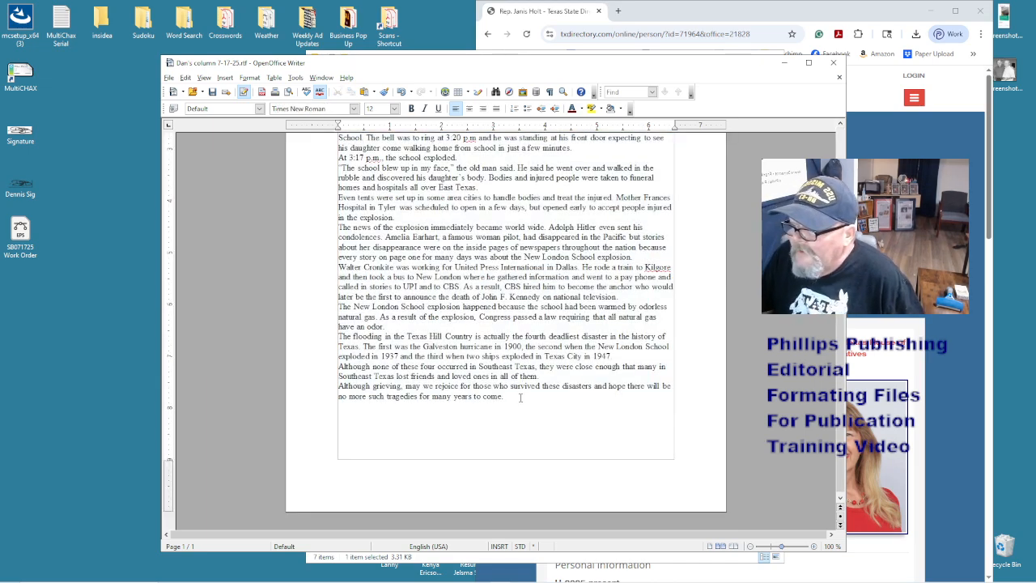
- Delete the trailing empty lines and 'From the editor's desk 7-17-25' dateline, and join the headline into one line
drag(520, 398, 548, 475)
key(Delete)
key(ctrl+Home)
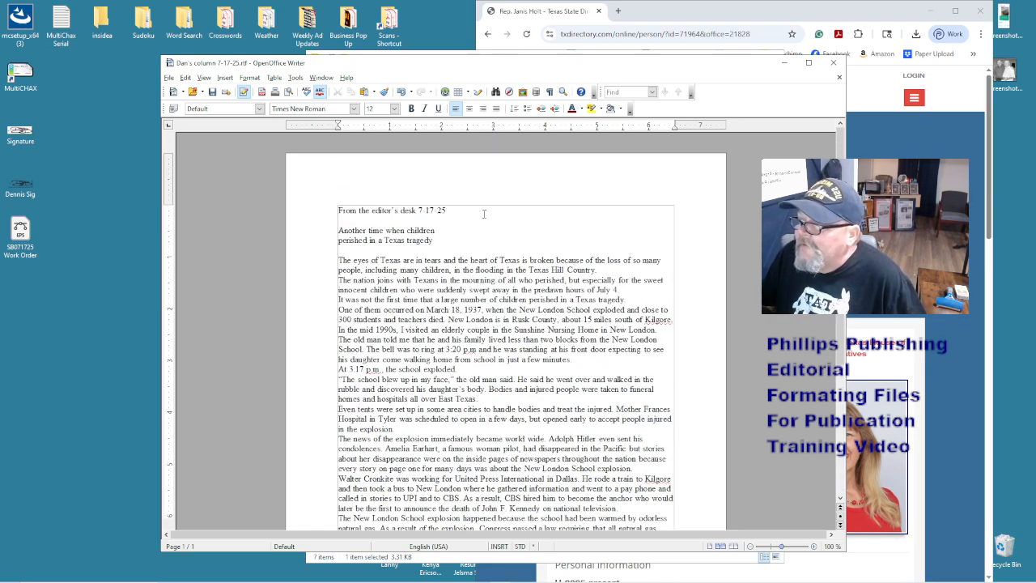
drag(482, 212, 340, 204)
key(Delete)
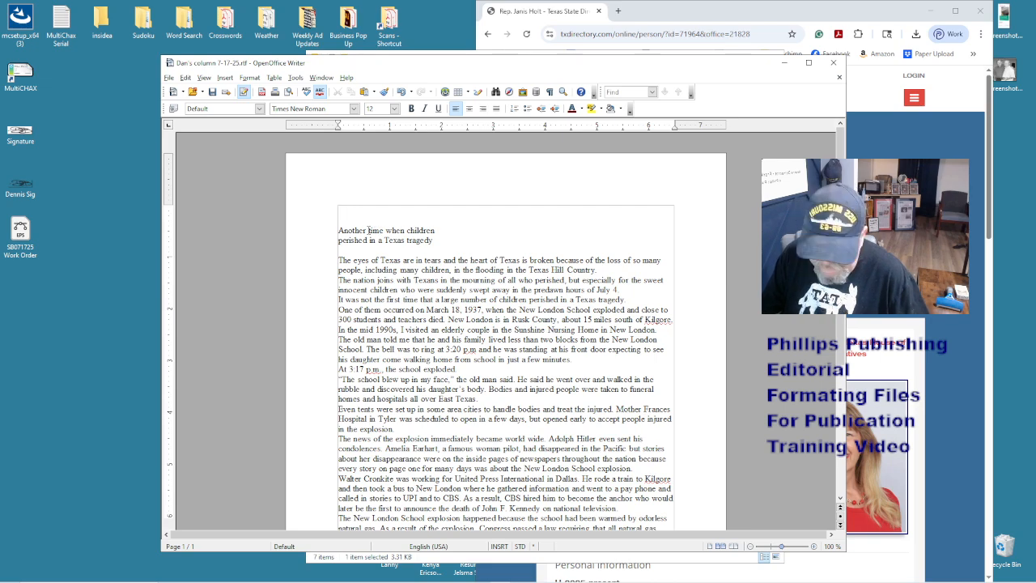
key(Delete)
click(435, 211)
key(Delete)
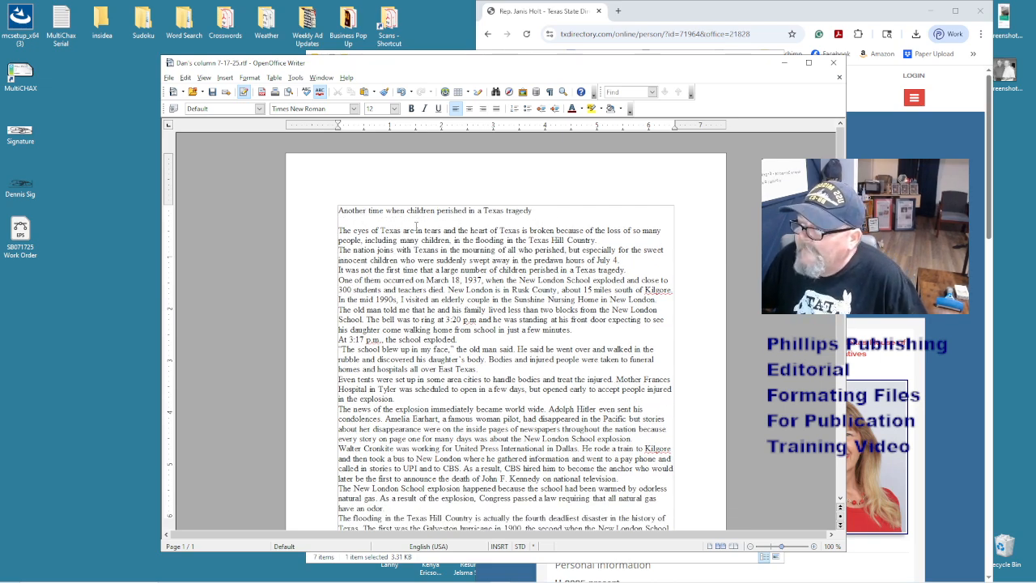
click(533, 212)
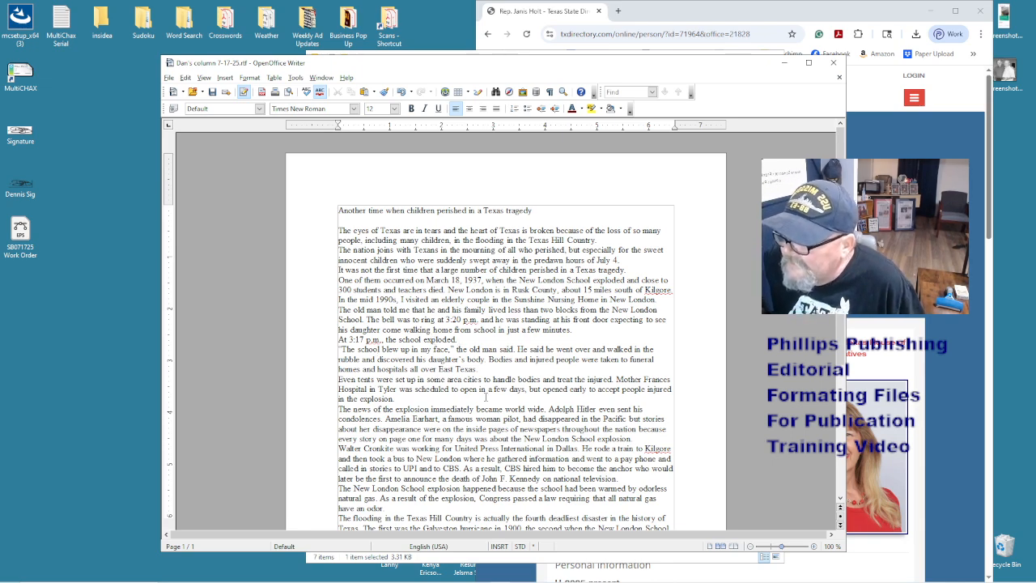
scroll(486, 397, down, 3)
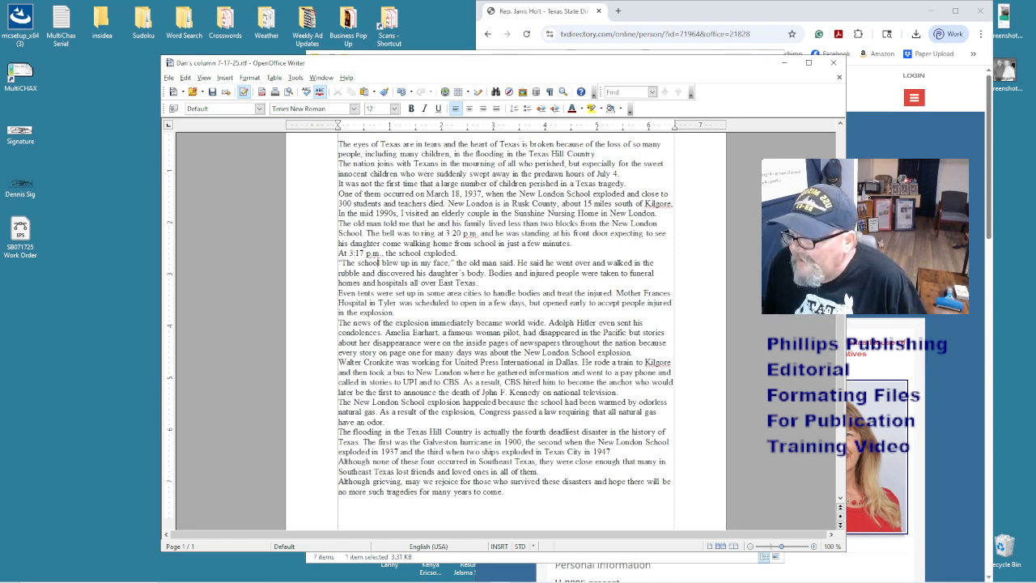
scroll(519, 349, up, 3)
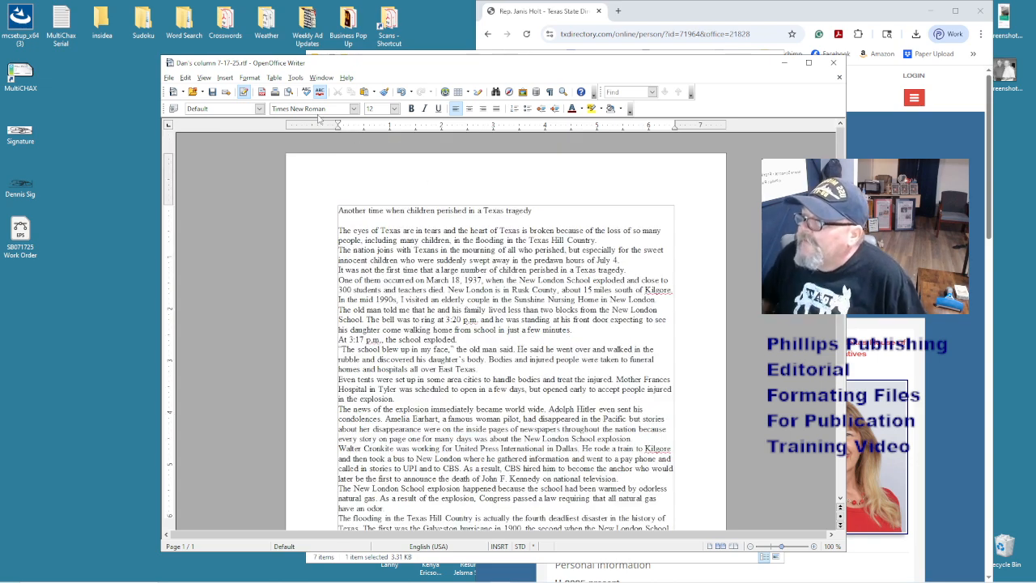
- Save the column as 'Dans column.doc' in Word 97/2000/XP format and close it
click(170, 80)
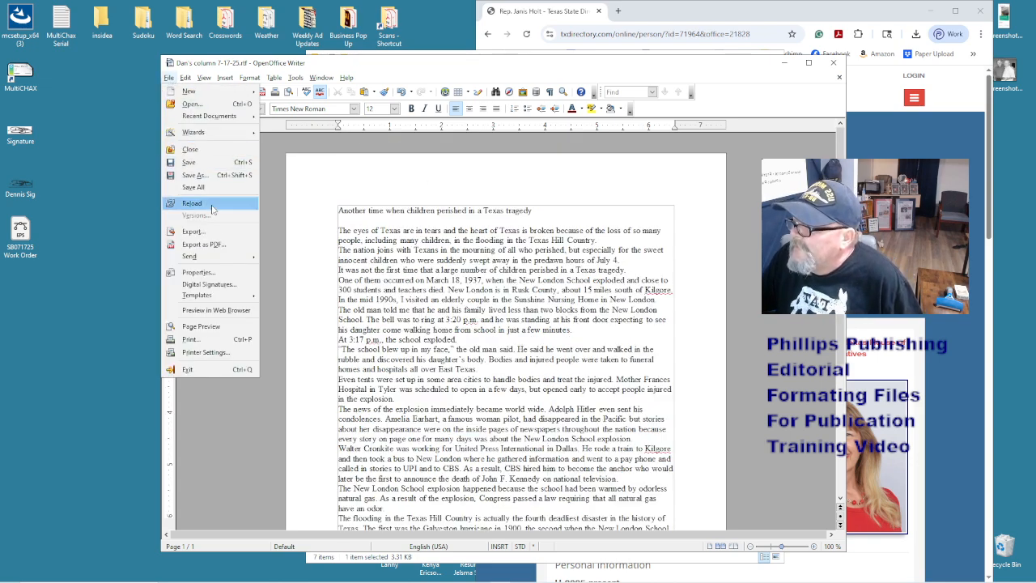
click(219, 182)
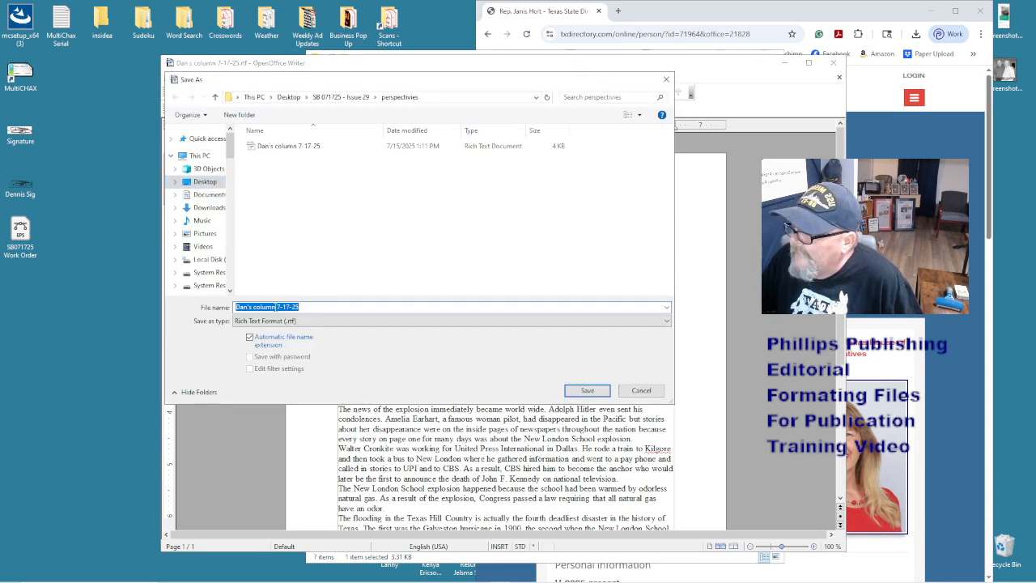
click(280, 321)
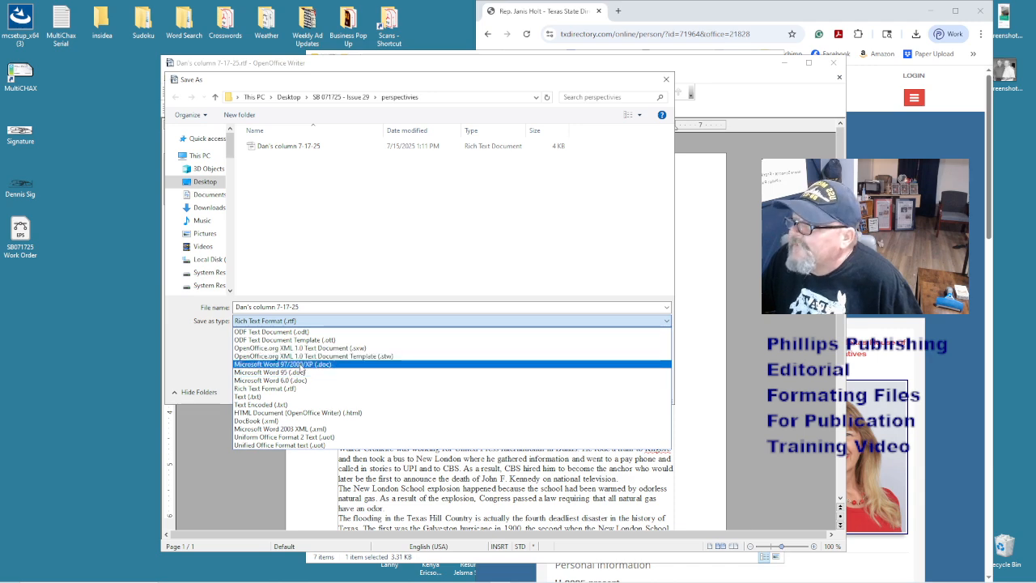
click(296, 364)
click(325, 307)
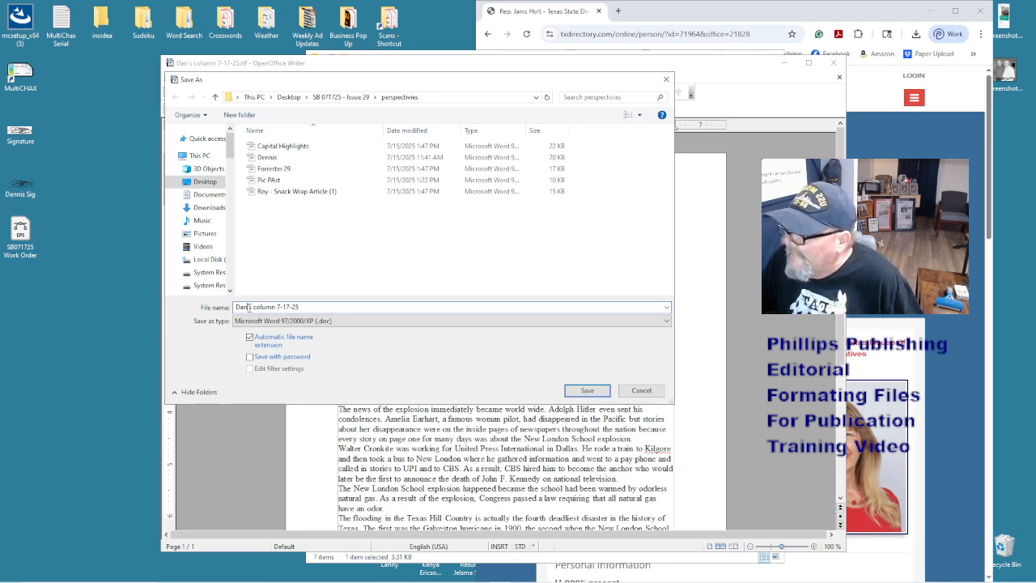
key(BackSpace)
key(BackSpace)
key(BackSpace)
key(BackSpace)
key(BackSpace)
key(BackSpace)
key(BackSpace)
key(BackSpace)
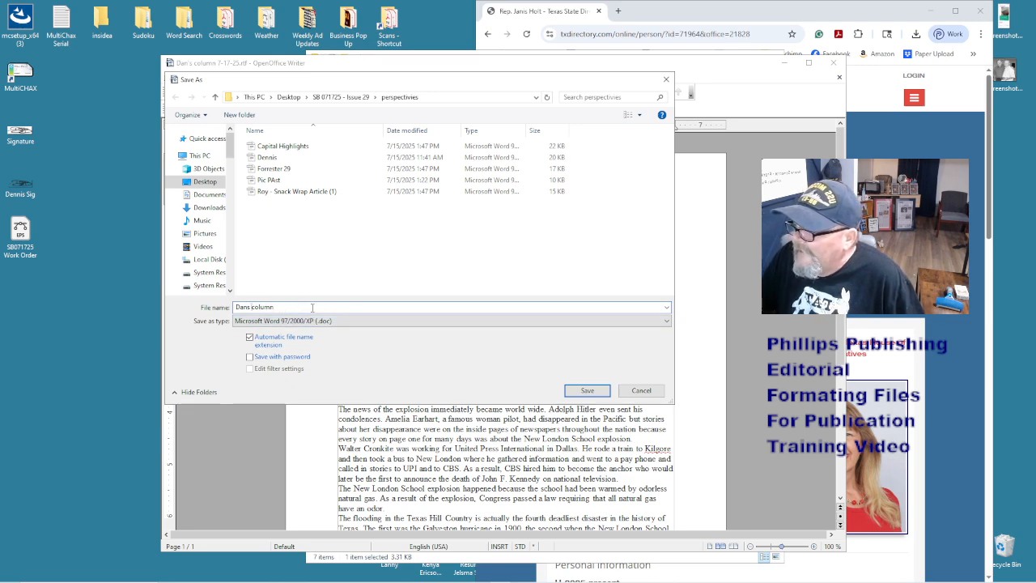
click(573, 391)
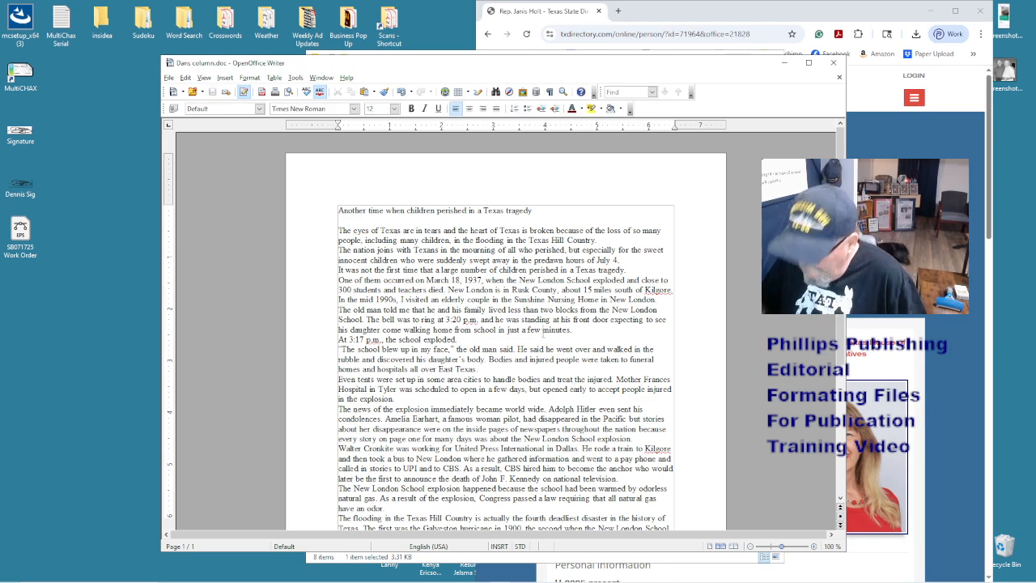
scroll(543, 334, down, 6)
scroll(543, 334, up, 6)
key(ctrl+w)
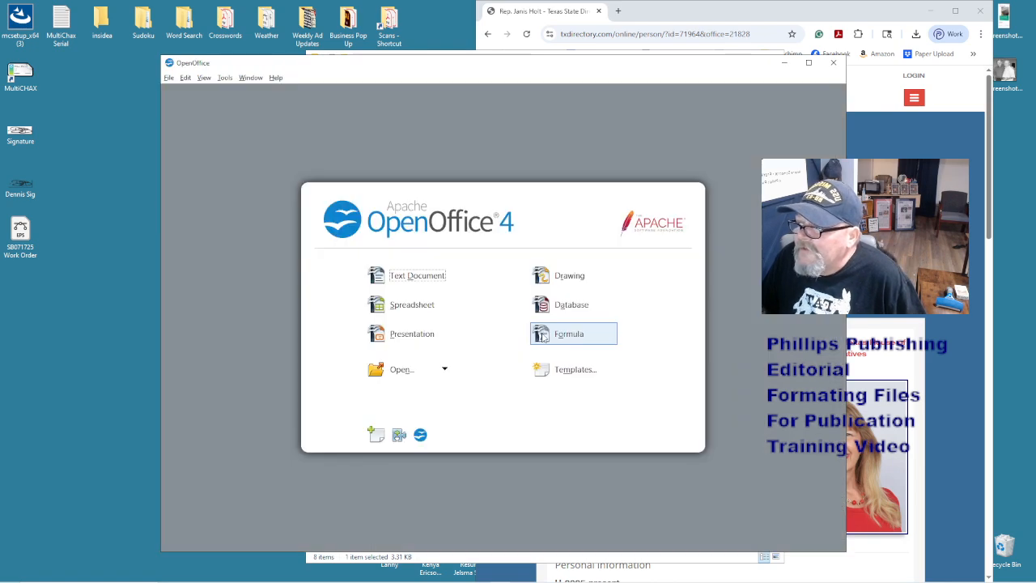
- Minimize Chrome, bring File Explorer forward and select Pic PAst in the perspectives folder
click(817, 12)
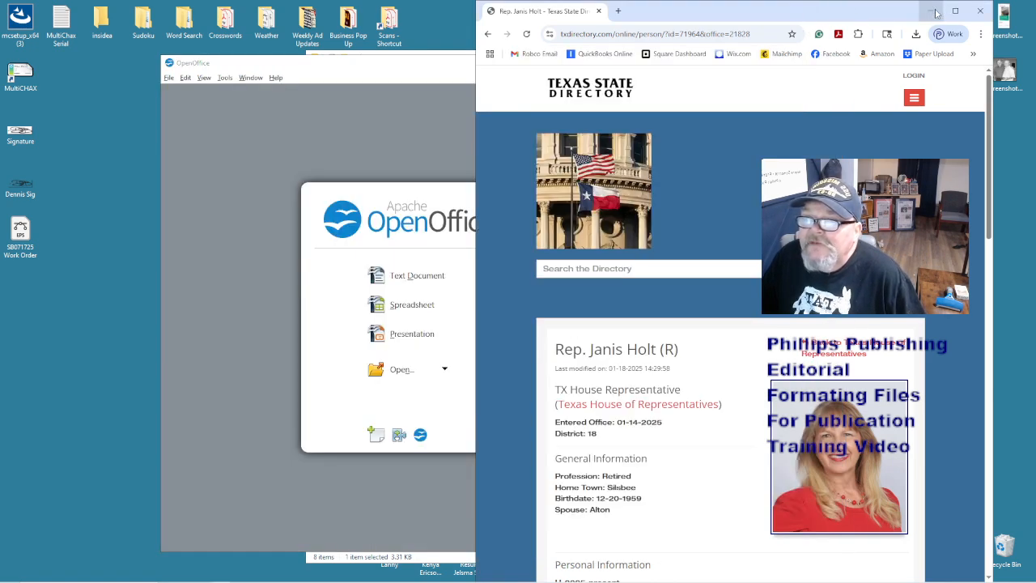
click(930, 11)
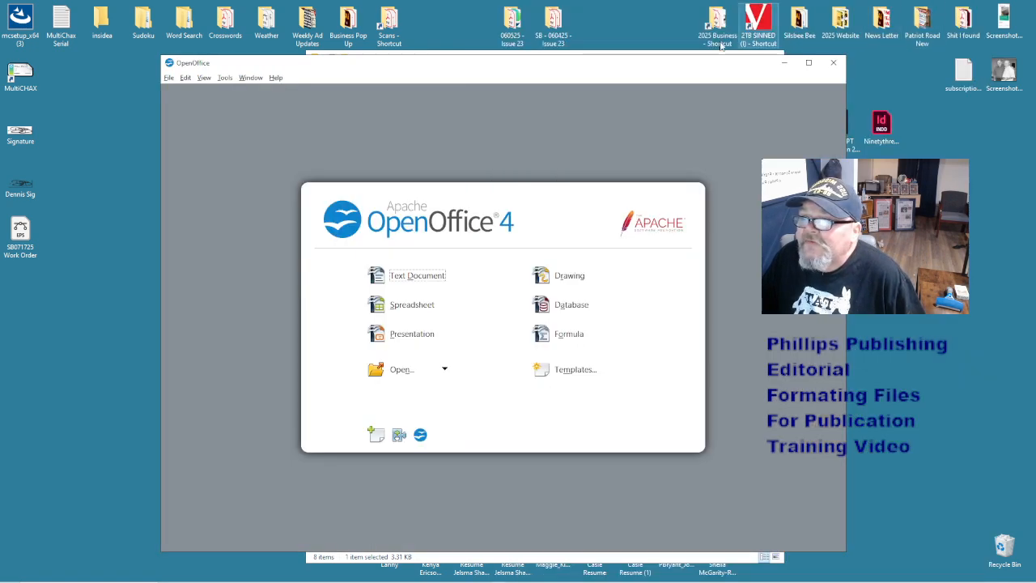
drag(624, 70, 620, 147)
click(613, 55)
click(523, 279)
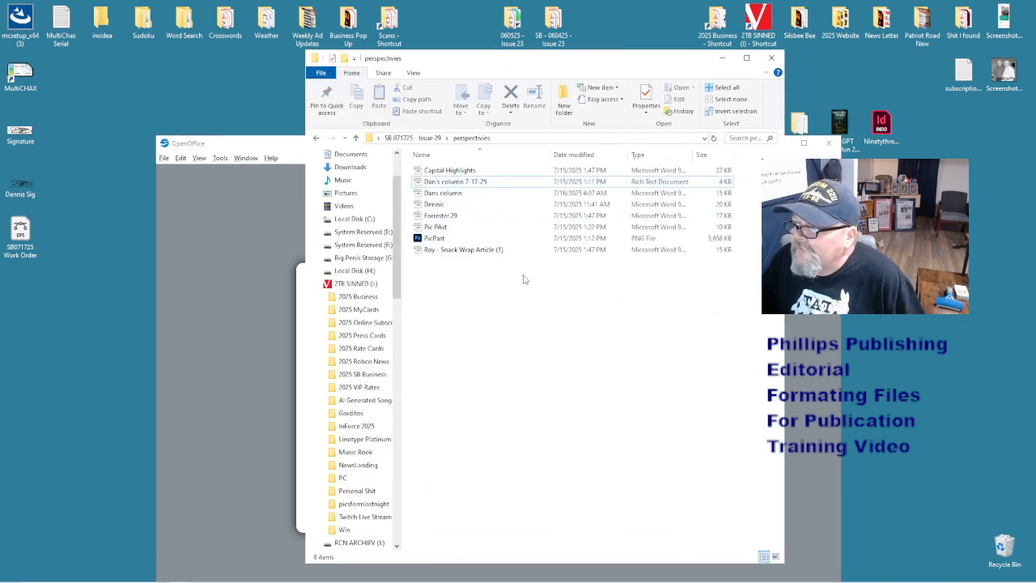
click(441, 228)
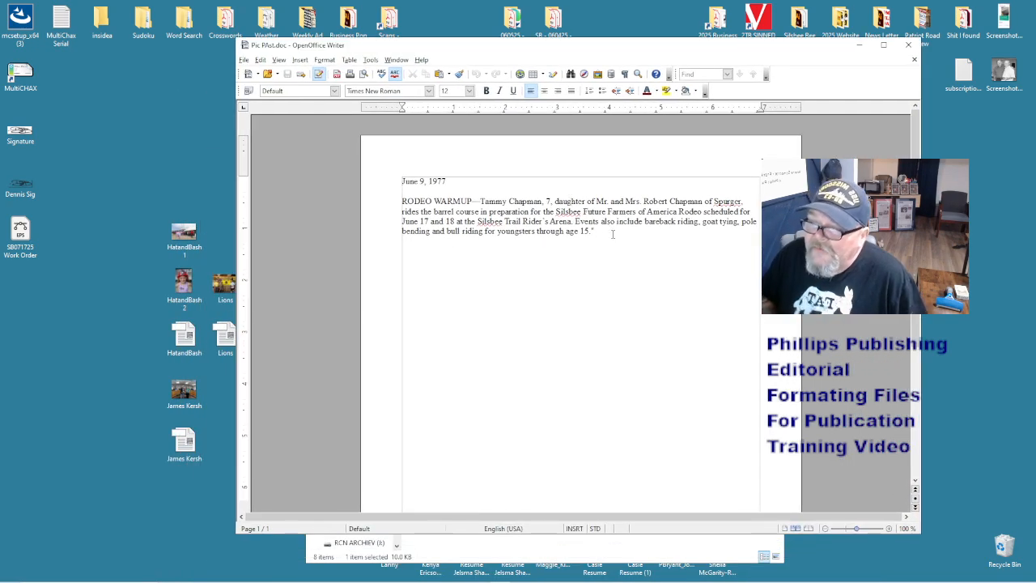
- Check the RODEO WARMUP heading and em dash, then return to the caption's end at 'age 15.'
click(614, 233)
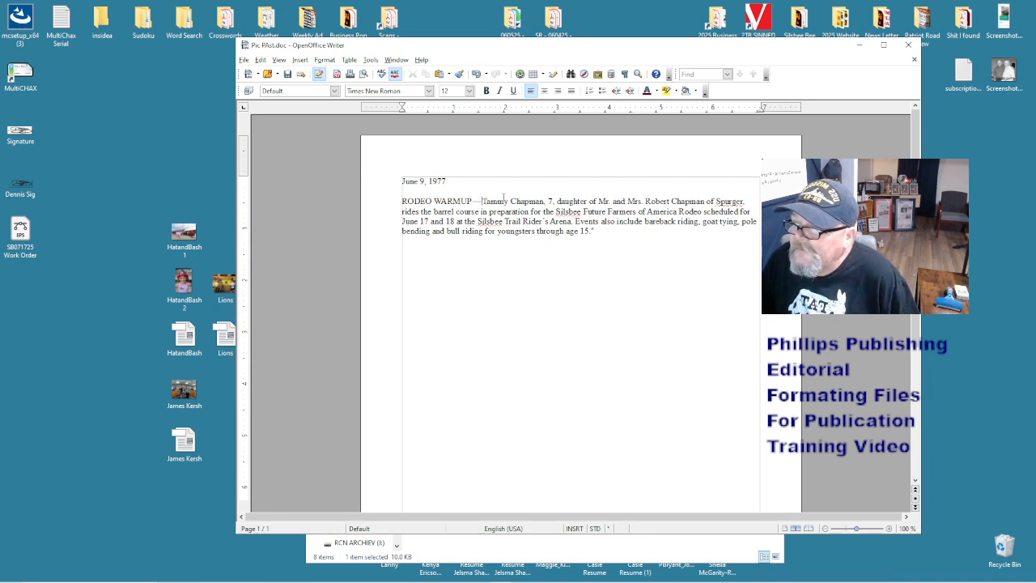
key(Right)
key(shift+Left)
key(shift+Left)
key(shift+Left)
key(shift+Left)
key(shift+Left)
key(shift+Left)
key(shift+Left)
key(shift+Left)
key(shift+Left)
key(shift+Left)
key(shift+Left)
key(shift+Left)
key(shift+Left)
key(shift+Left)
key(shift+Left)
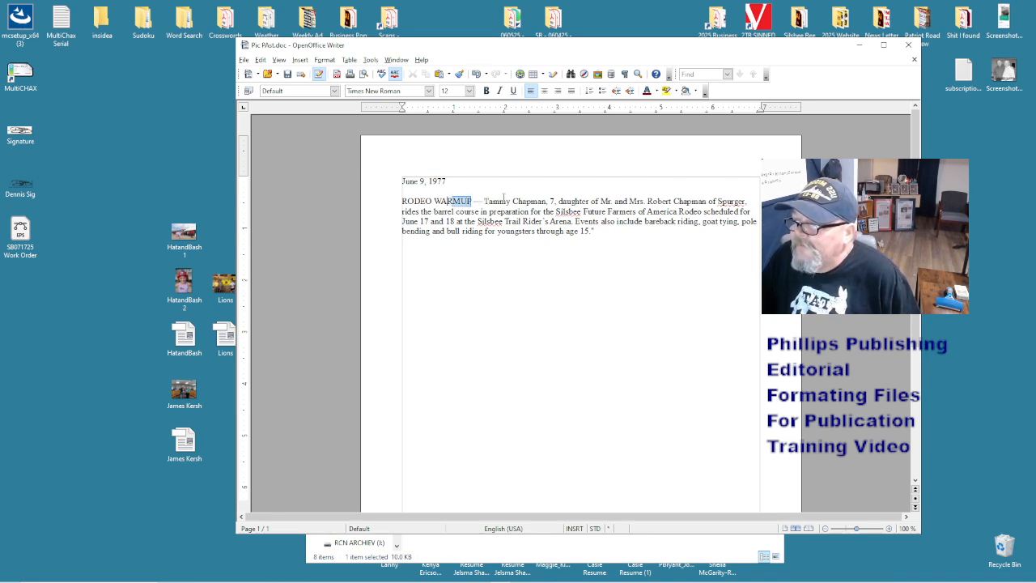
key(shift+Right)
key(shift+Right)
key(shift+Right)
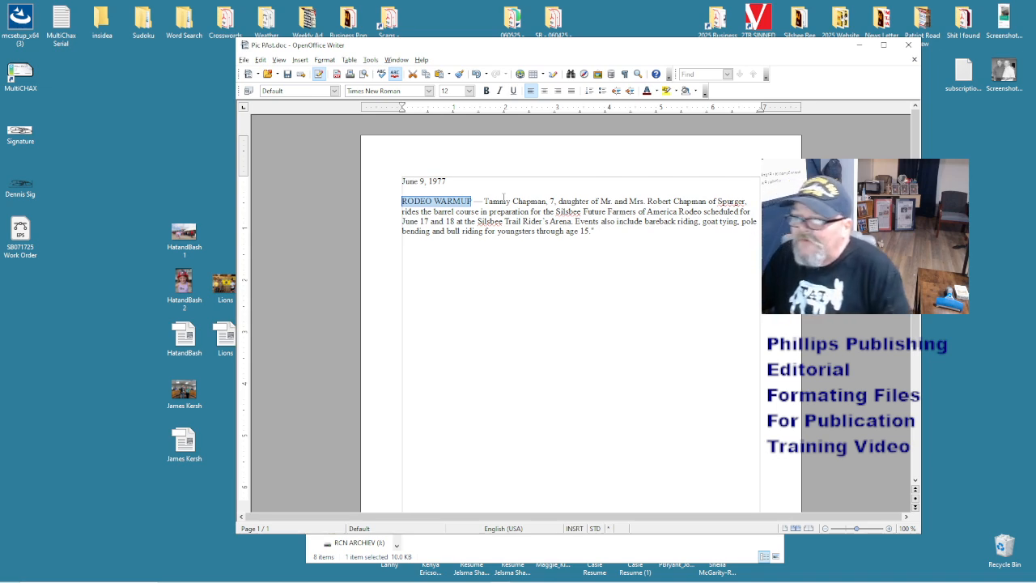
click(608, 217)
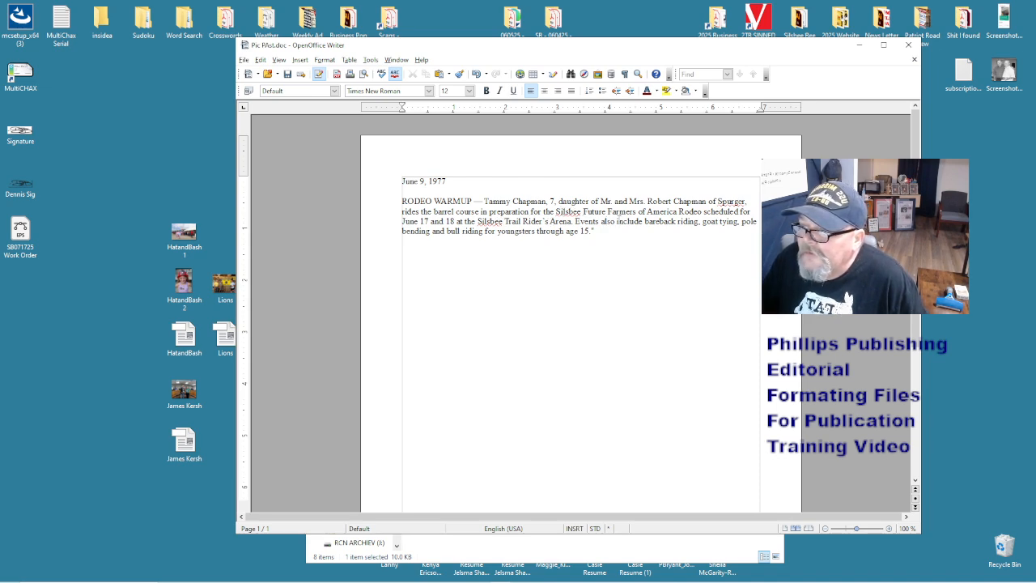
click(656, 222)
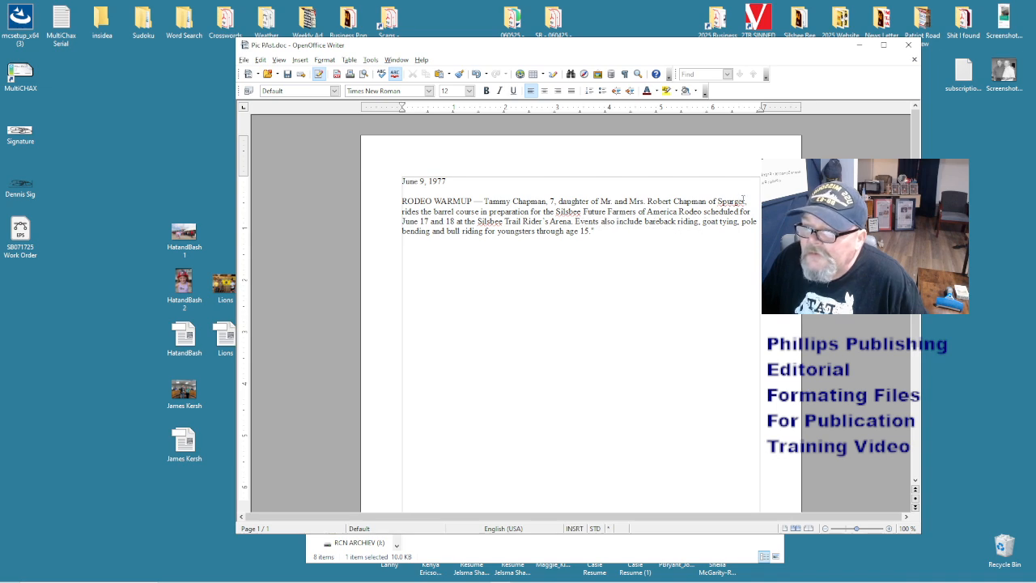
click(613, 233)
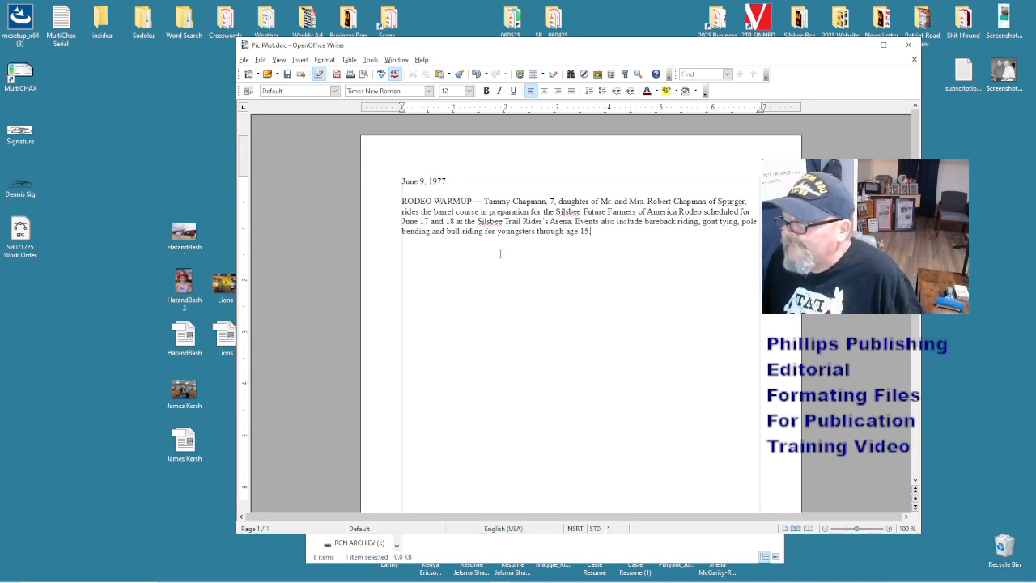
- Save the caption as Pic PAst in Word 97/2000/XP format, replacing the existing file
key(ctrl+shift+s)
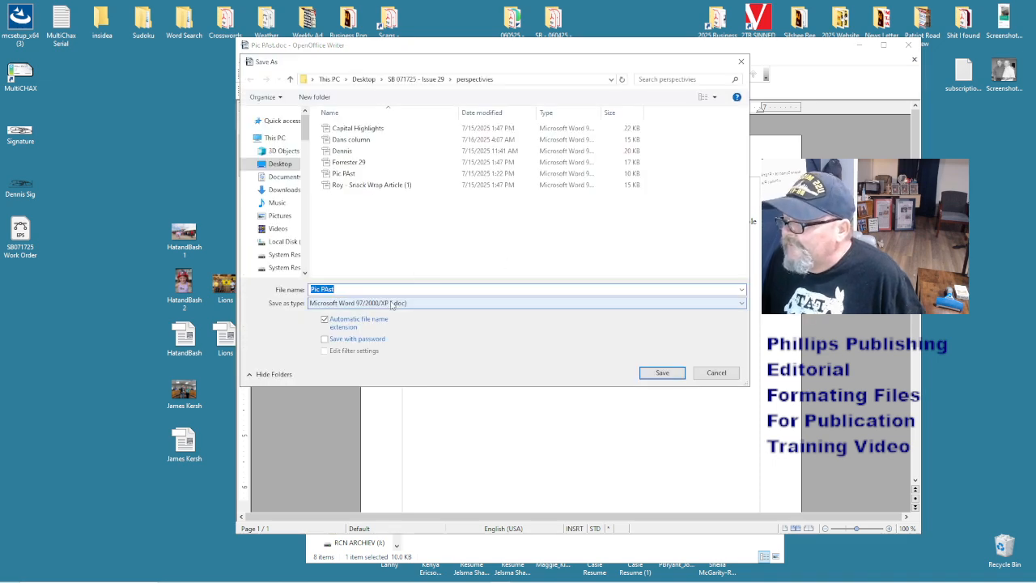
click(662, 372)
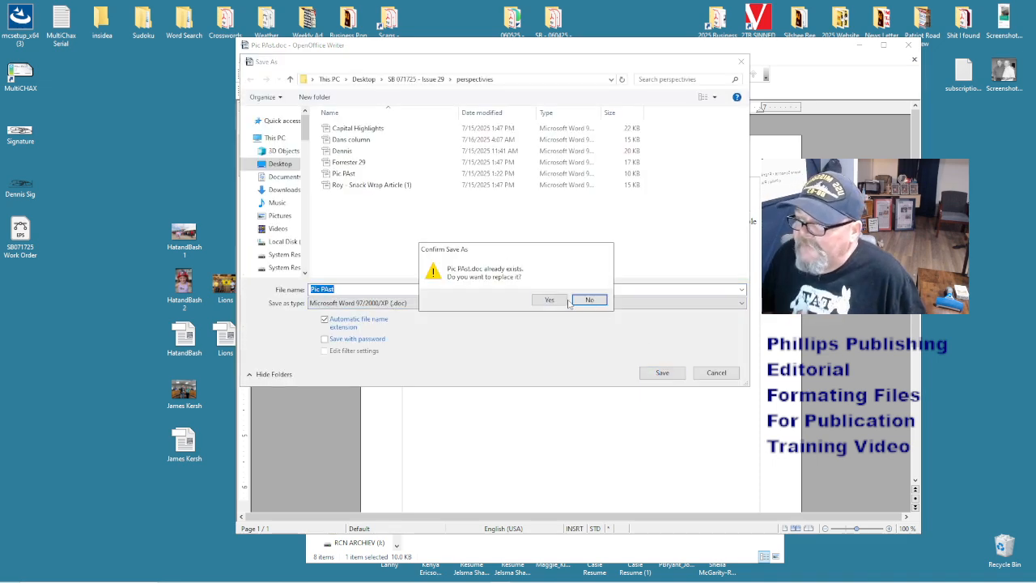
click(550, 301)
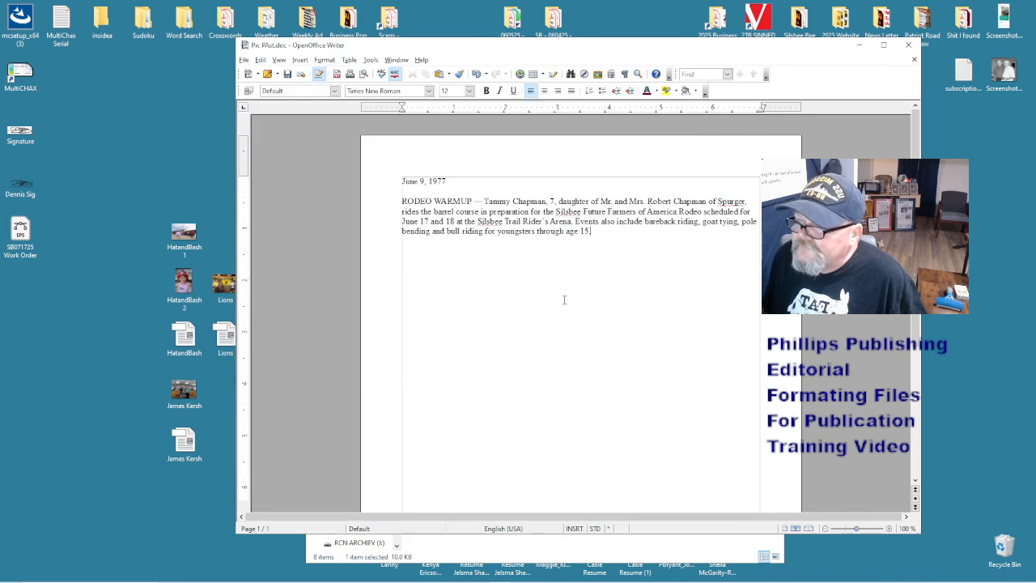
- Close Writer and try renaming Pic PAst to Pic Past, which is blocked because the file is open
click(909, 45)
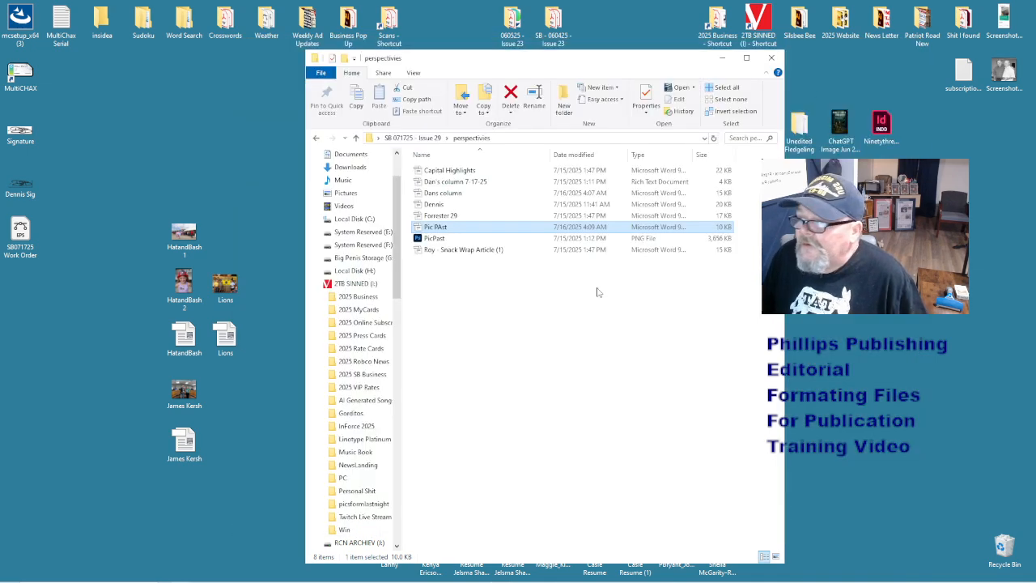
click(444, 230)
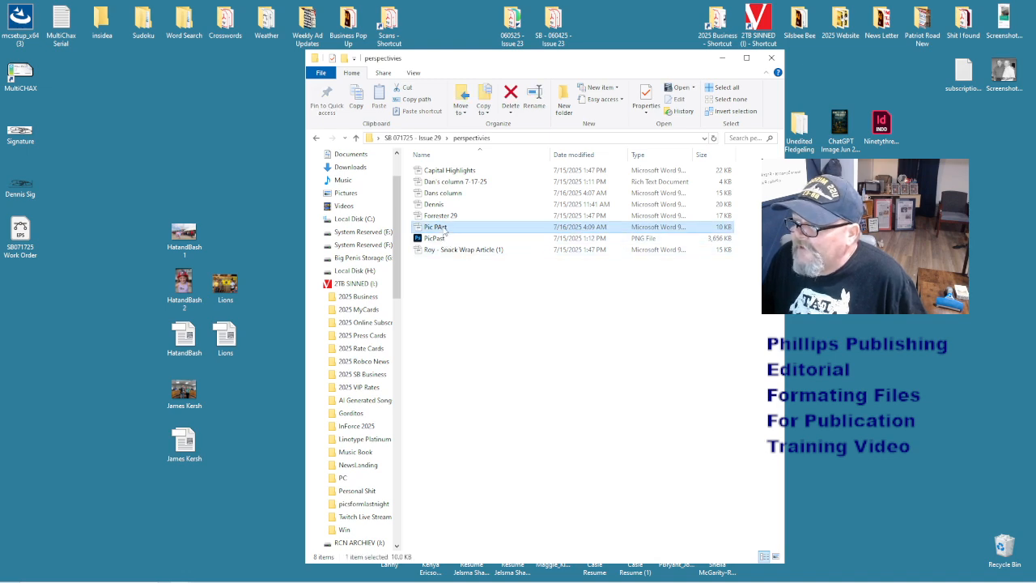
click(441, 230)
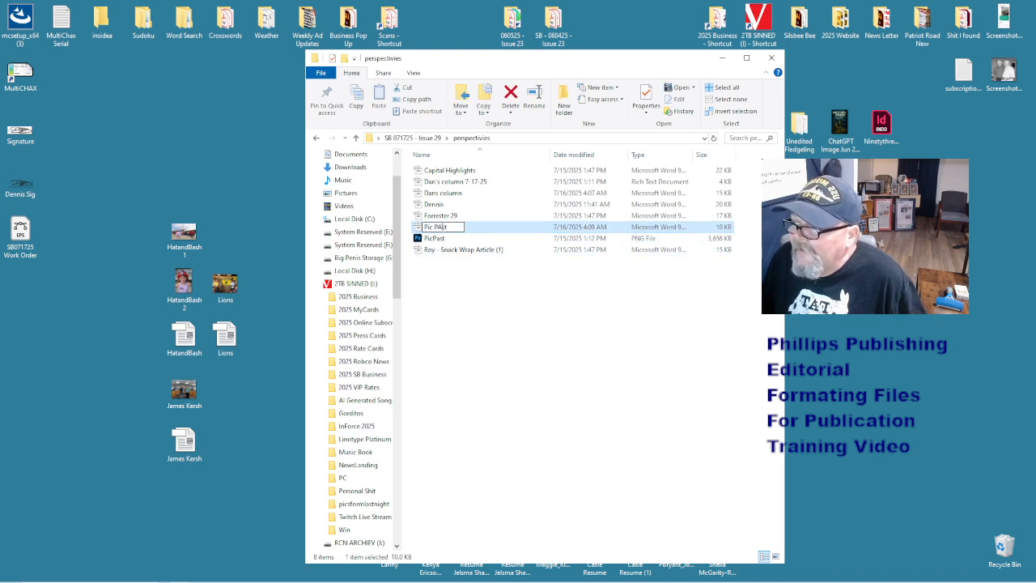
key(BackSpace)
text(ast)
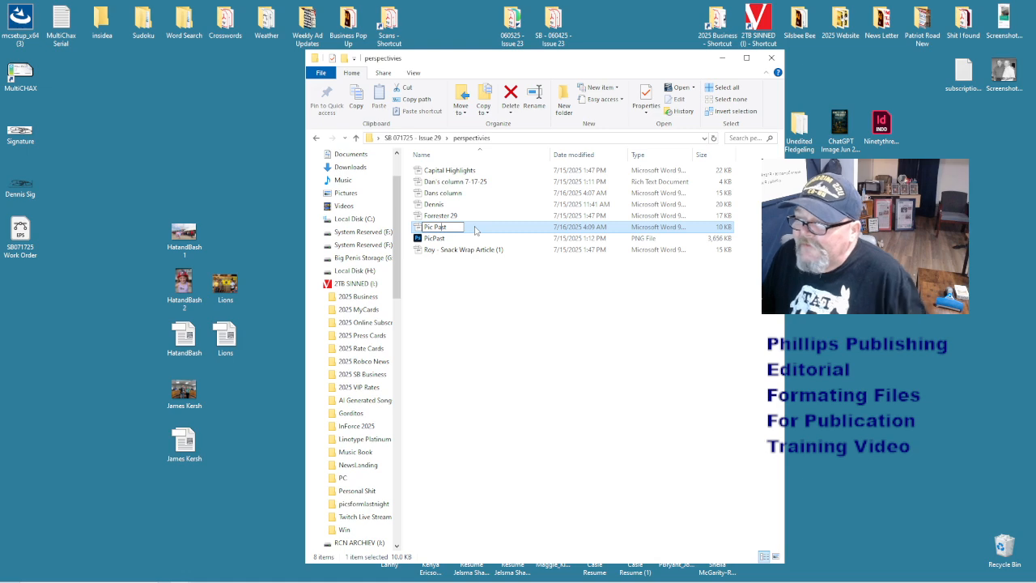
click(501, 289)
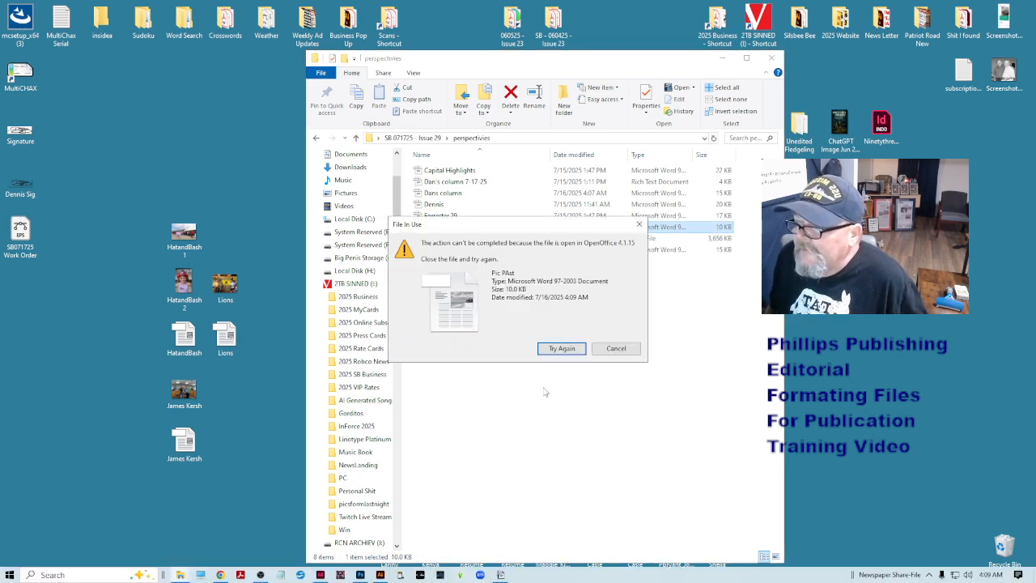
click(607, 353)
- Close the still-open Pic PAst.doc document and minimize the OpenOffice start window
click(607, 354)
click(499, 576)
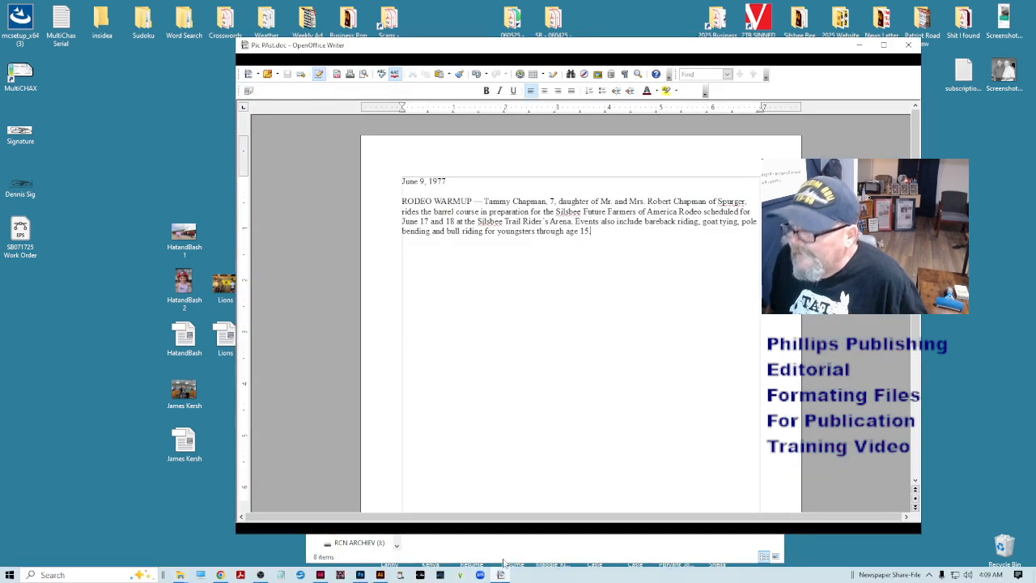
key(ctrl+w)
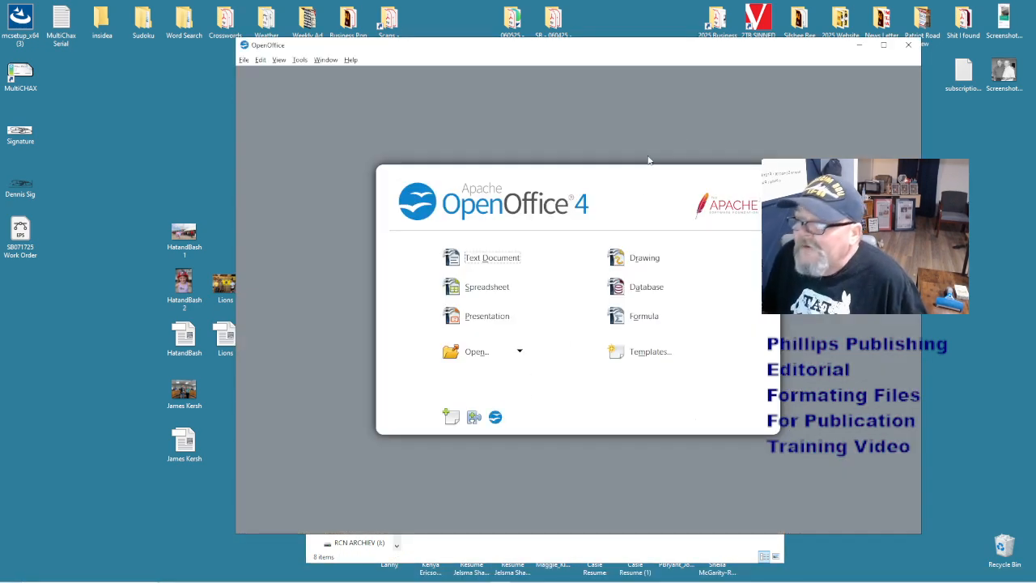
click(859, 45)
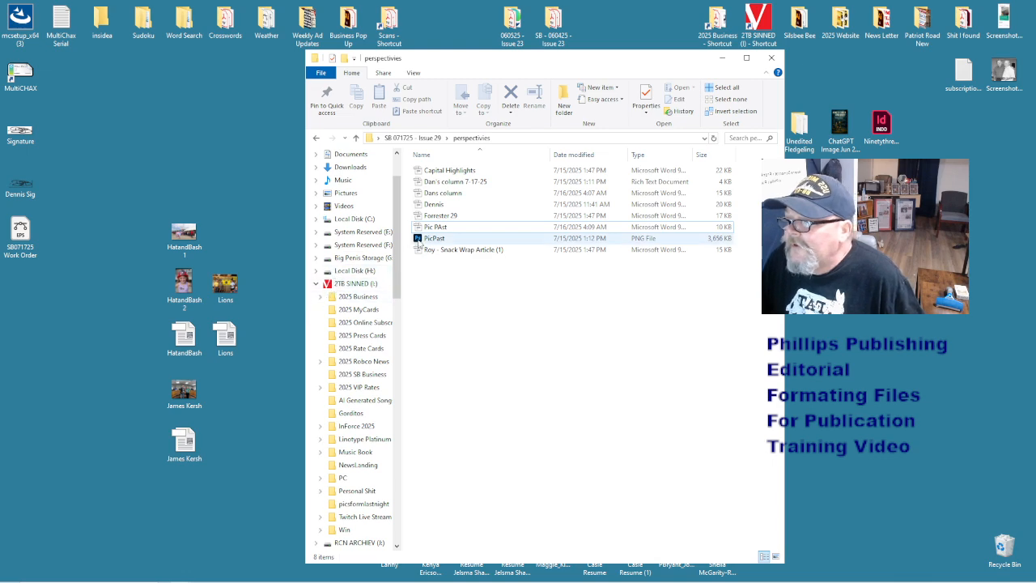
- Rename the file from Pic PAst to Pic Past
click(442, 228)
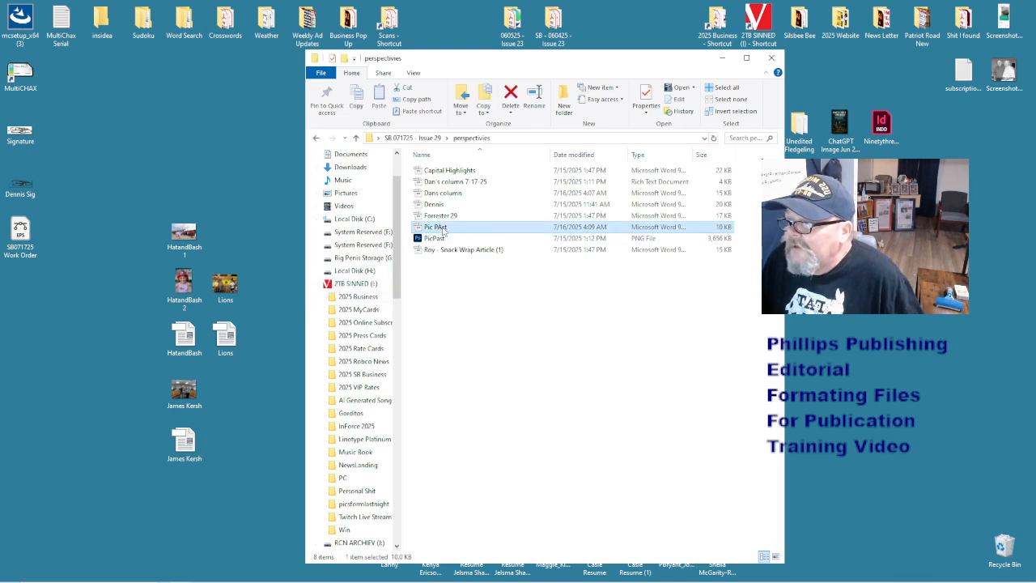
click(443, 230)
key(BackSpace)
text(a)
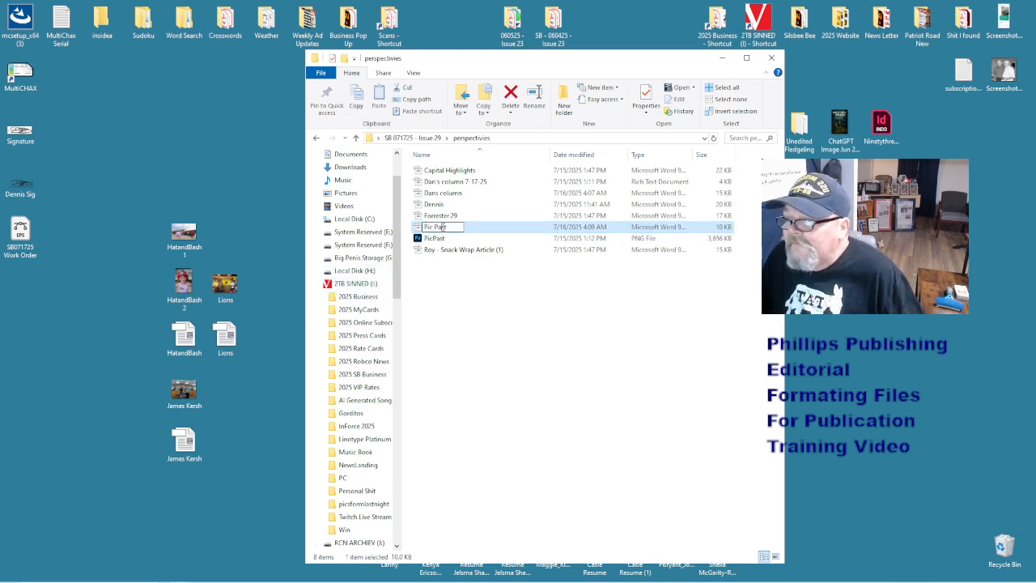
click(491, 301)
click(460, 252)
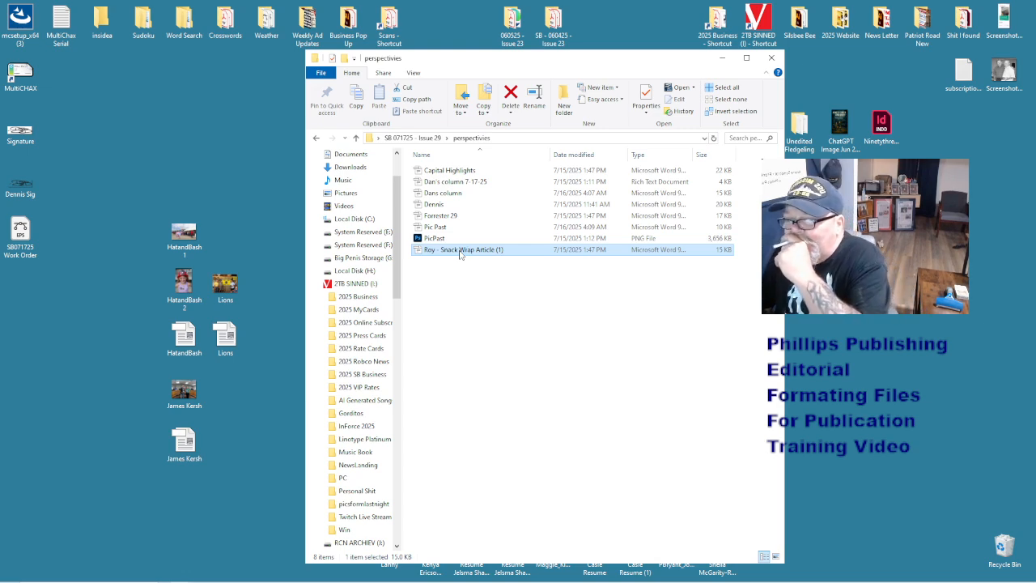
- Add a blank line after the Snack Wrap title, delete the space before the em dash, then save and close
double_click(460, 251)
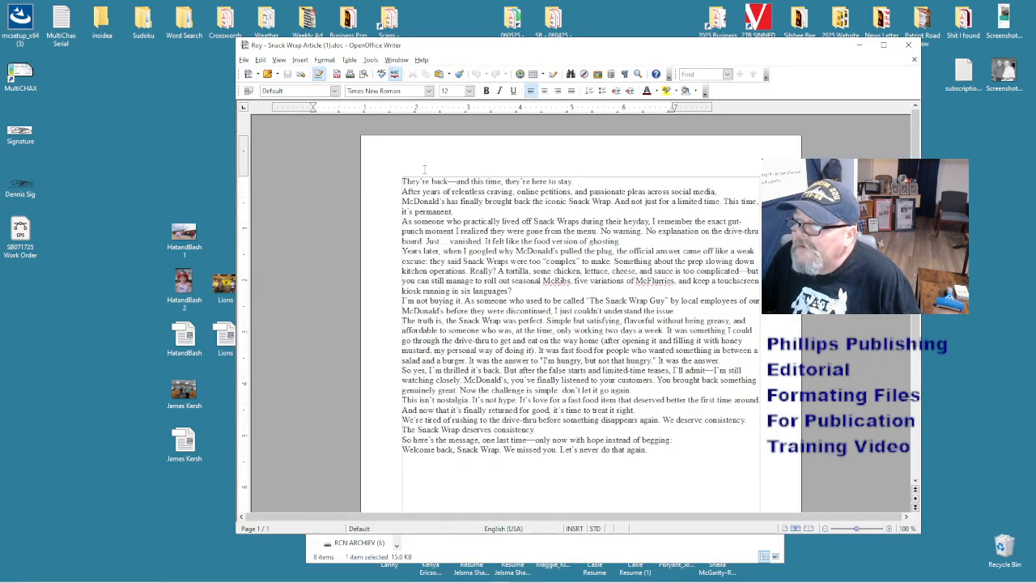
click(423, 211)
key(Return)
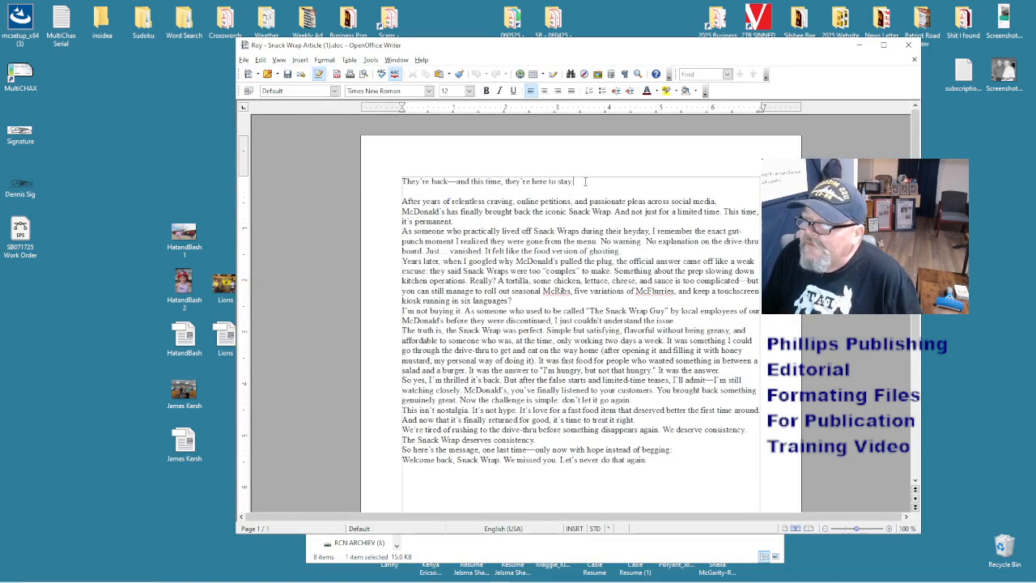
click(485, 226)
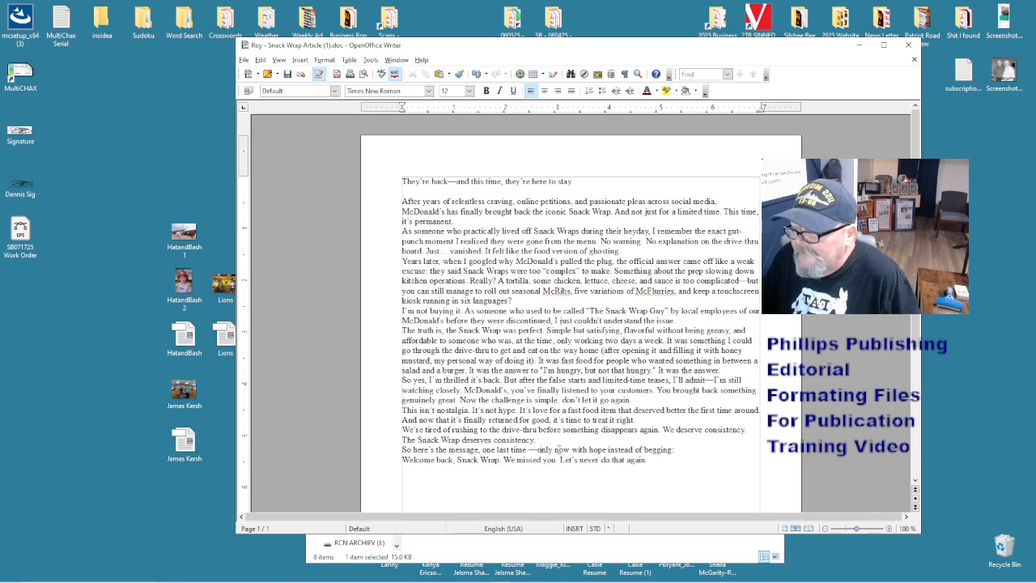
key(BackSpace)
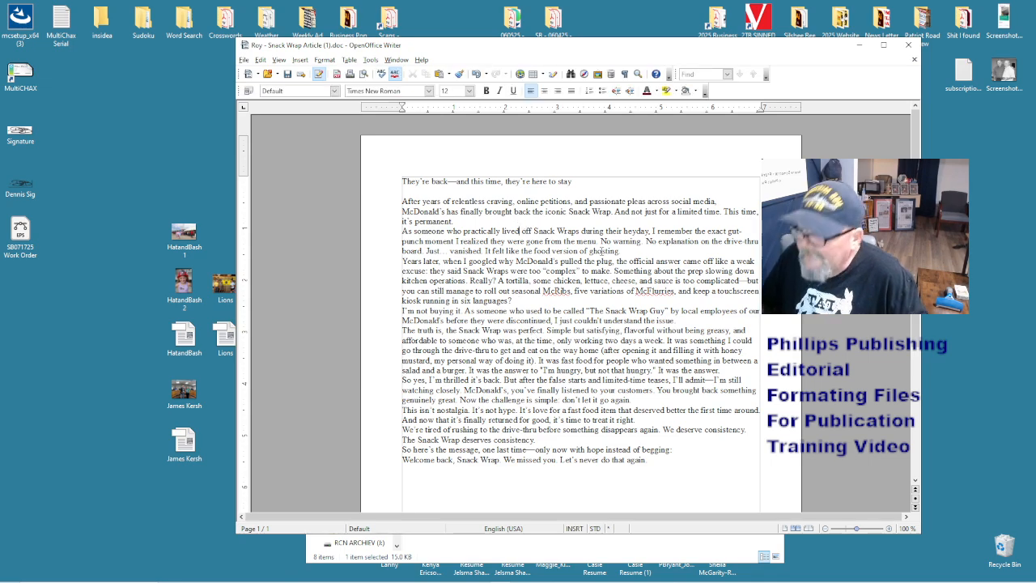
key(ctrl+s)
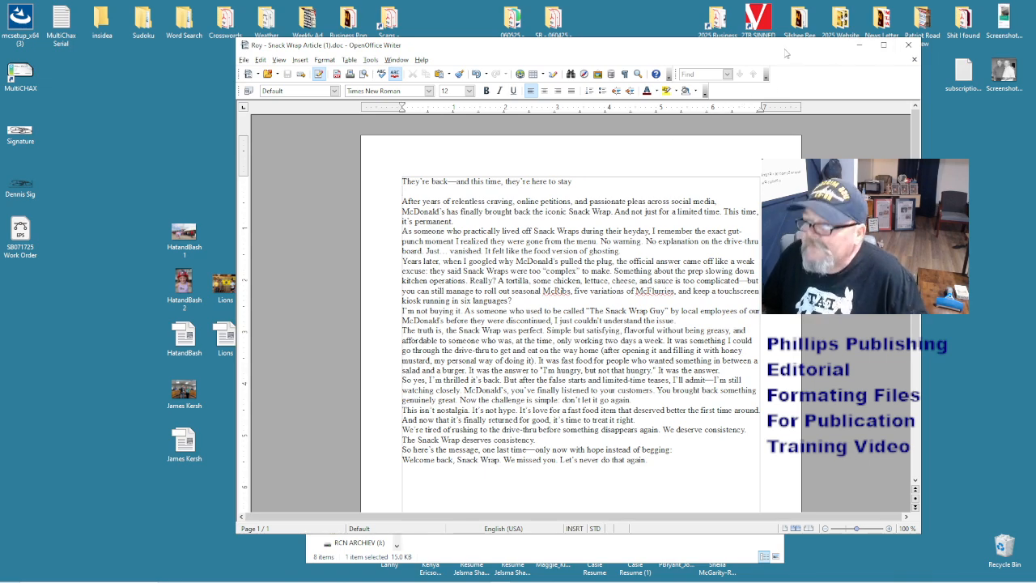
key(ctrl+w)
- Move Pic Past, PicPast and the Snack Wrap article onto the desktop, arrange their icons, and return to Issue 29
click(858, 46)
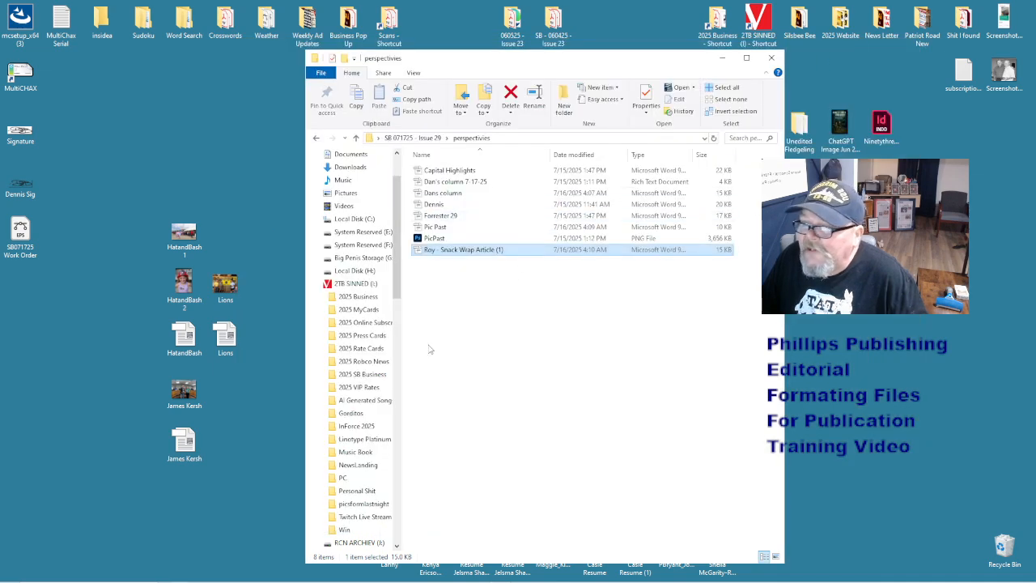
drag(452, 294, 234, 225)
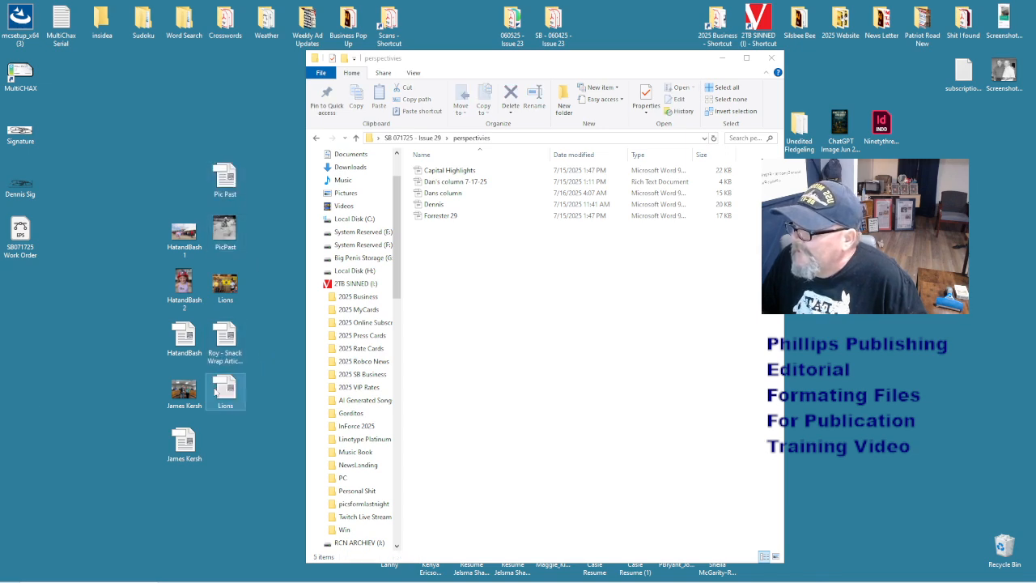
mouse_move(227, 389)
mouse_down()
mouse_move(247, 340)
mouse_move(232, 386)
mouse_move(223, 385)
mouse_up()
drag(225, 344, 185, 138)
drag(258, 237, 224, 178)
drag(224, 178, 225, 127)
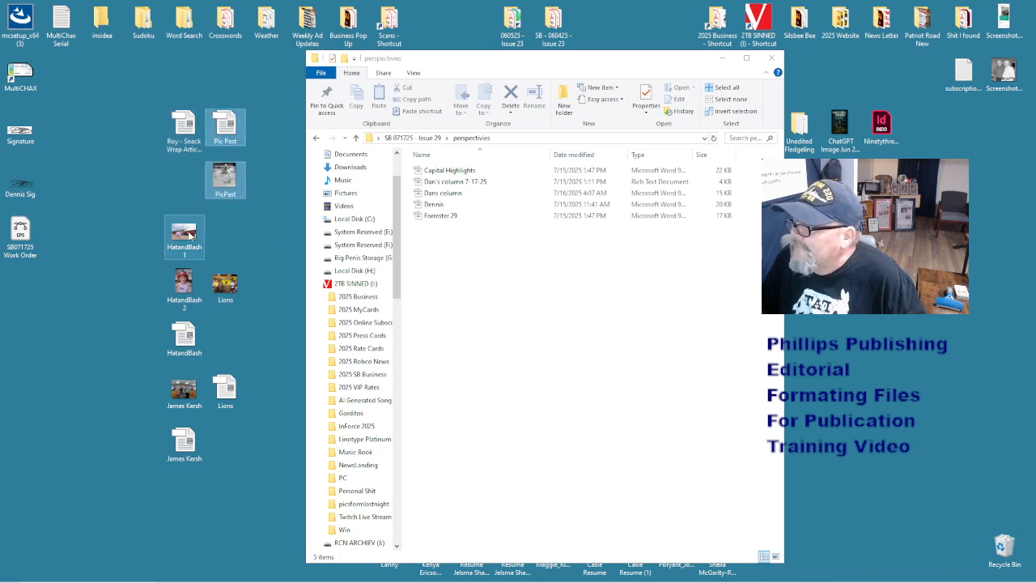
click(423, 296)
click(315, 138)
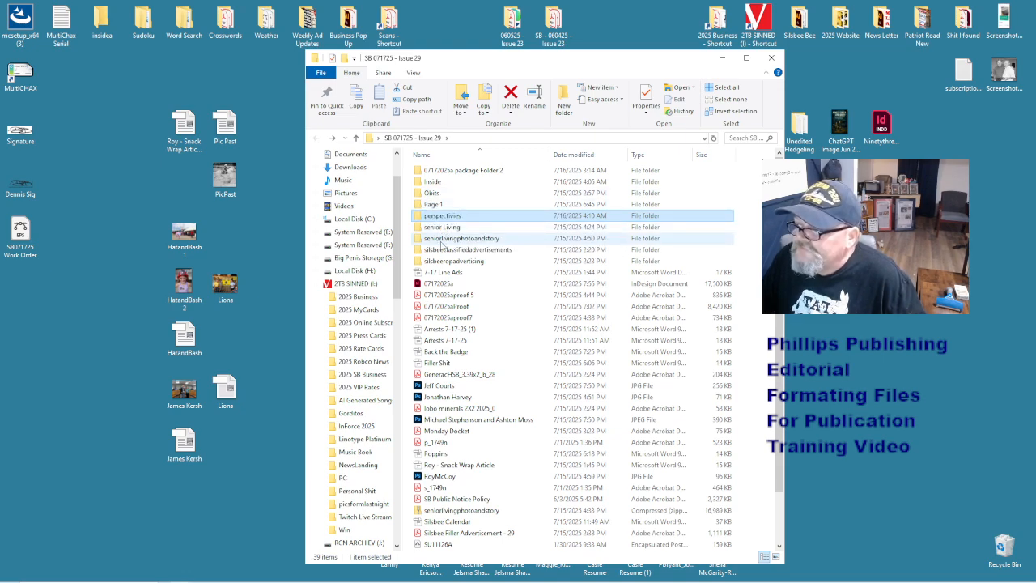
- Move the five files in the seniorlivingphotoandstory folder onto the desktop
click(469, 239)
double_click(471, 248)
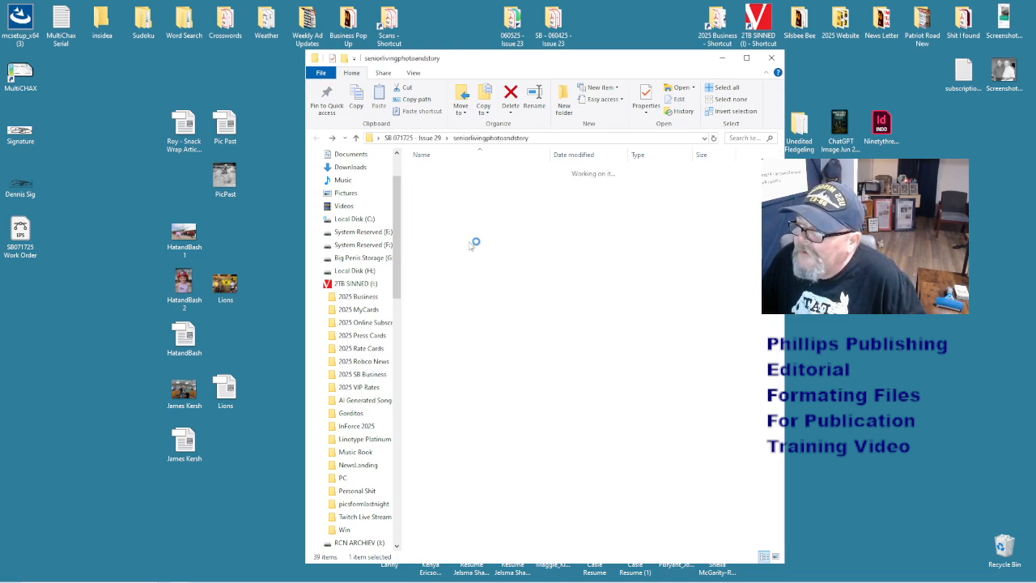
click(316, 138)
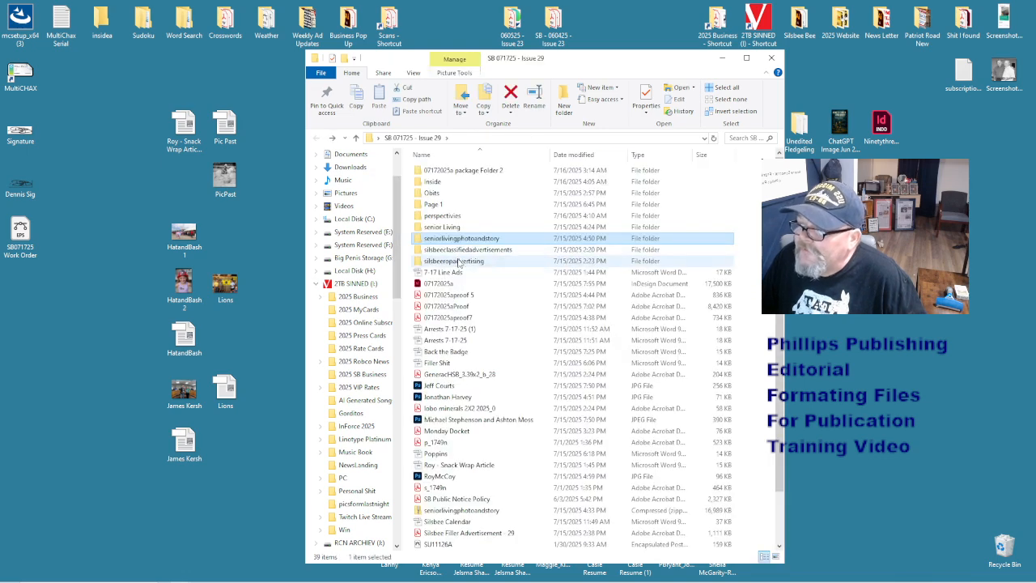
double_click(451, 240)
drag(711, 237, 414, 174)
drag(261, 200, 217, 123)
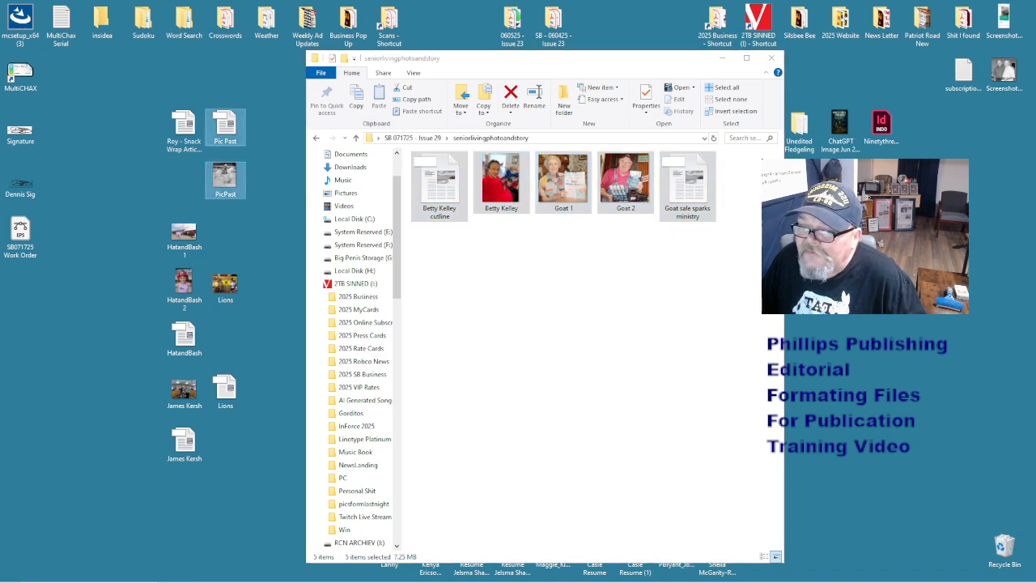
- Move the goat story files into the senior Living folder
click(311, 141)
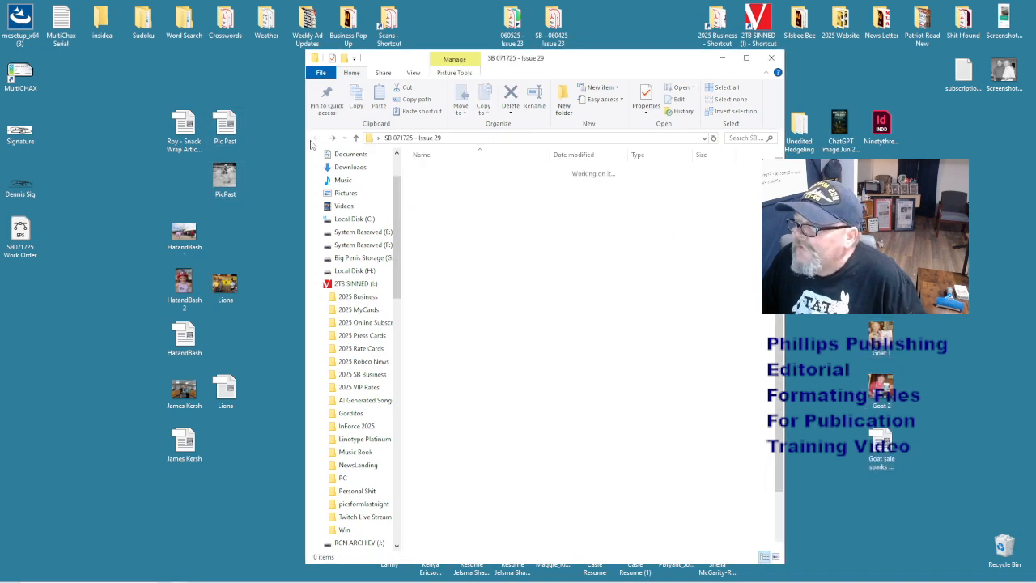
double_click(469, 234)
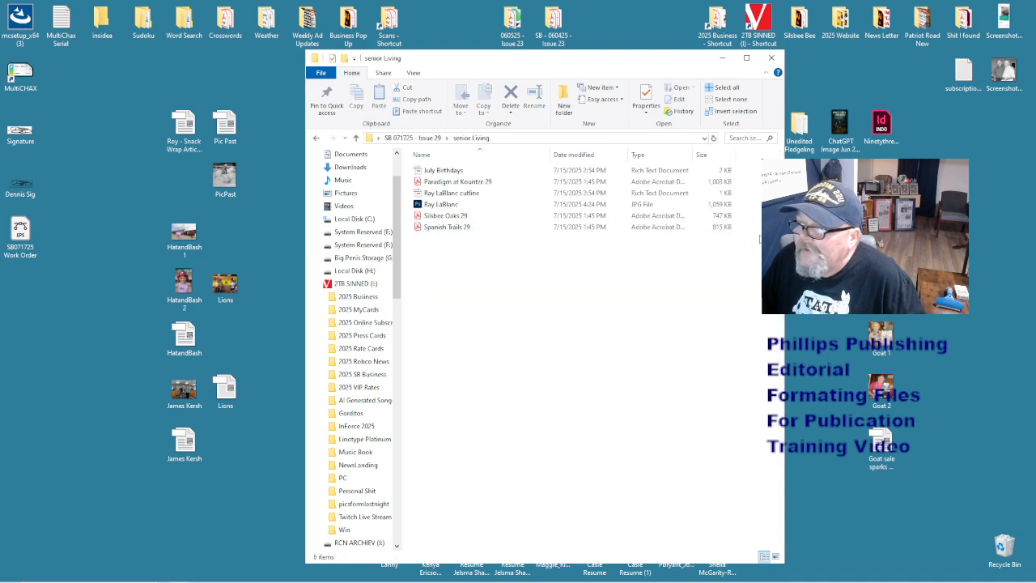
drag(848, 322, 946, 469)
drag(888, 442, 526, 466)
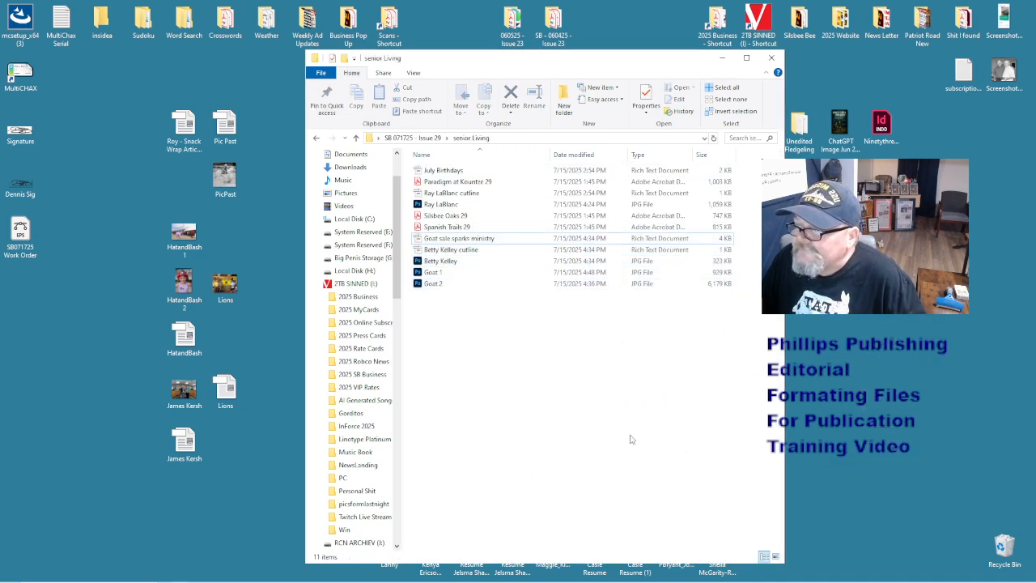
- Confirm the seniorlivingphotoandstory folder is empty and delete it
click(317, 139)
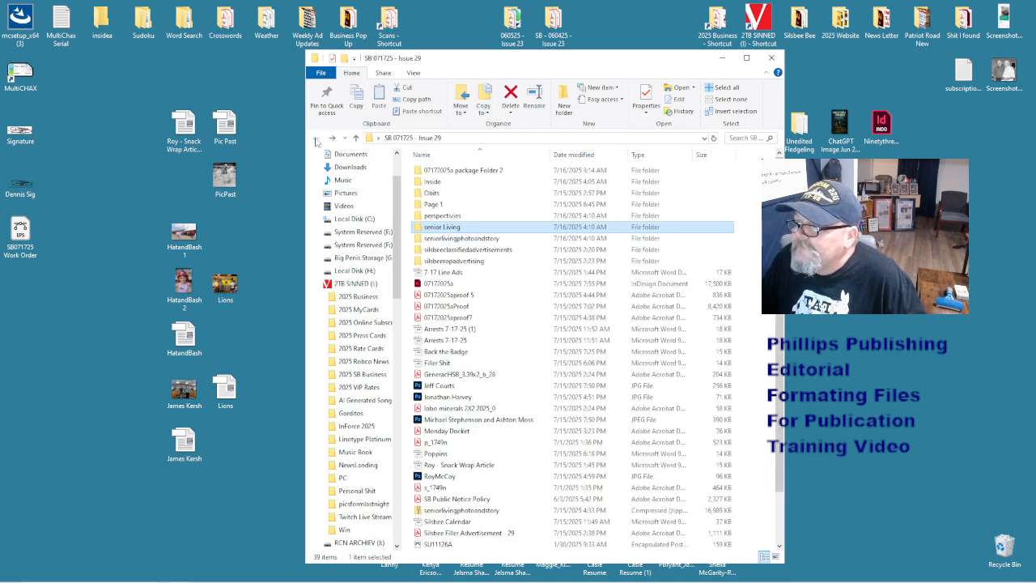
click(458, 239)
double_click(458, 240)
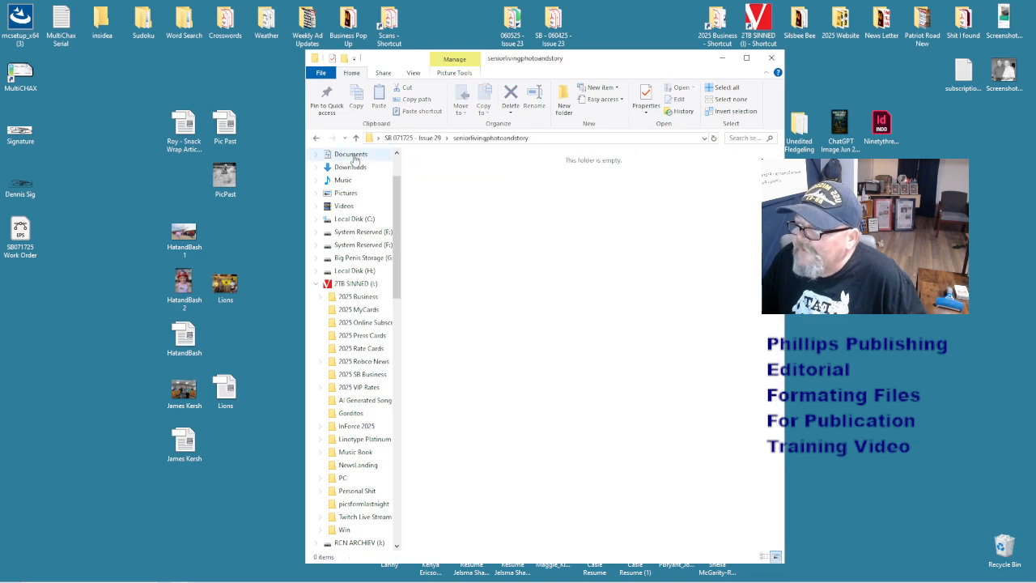
click(317, 139)
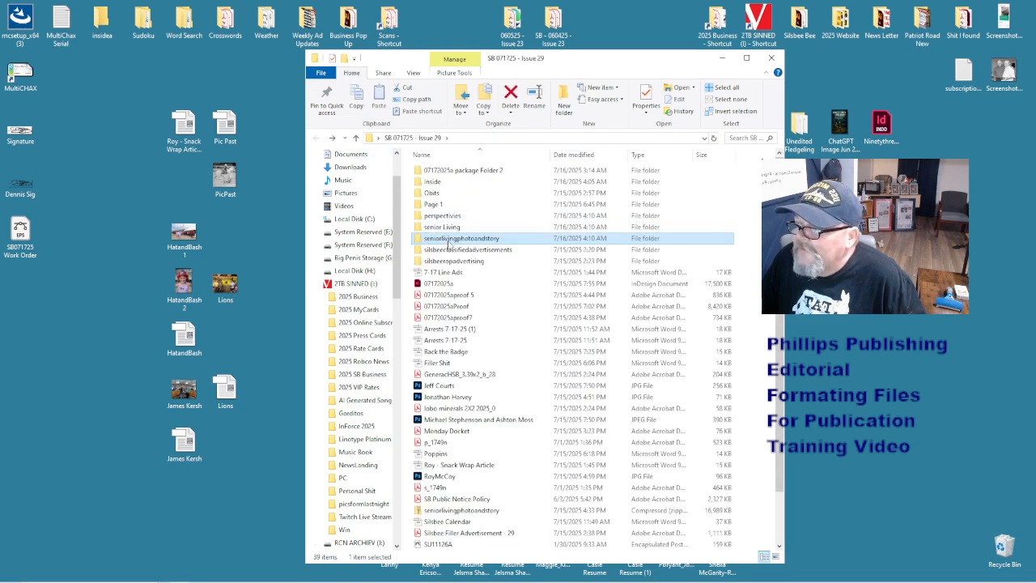
right_click(449, 241)
click(512, 487)
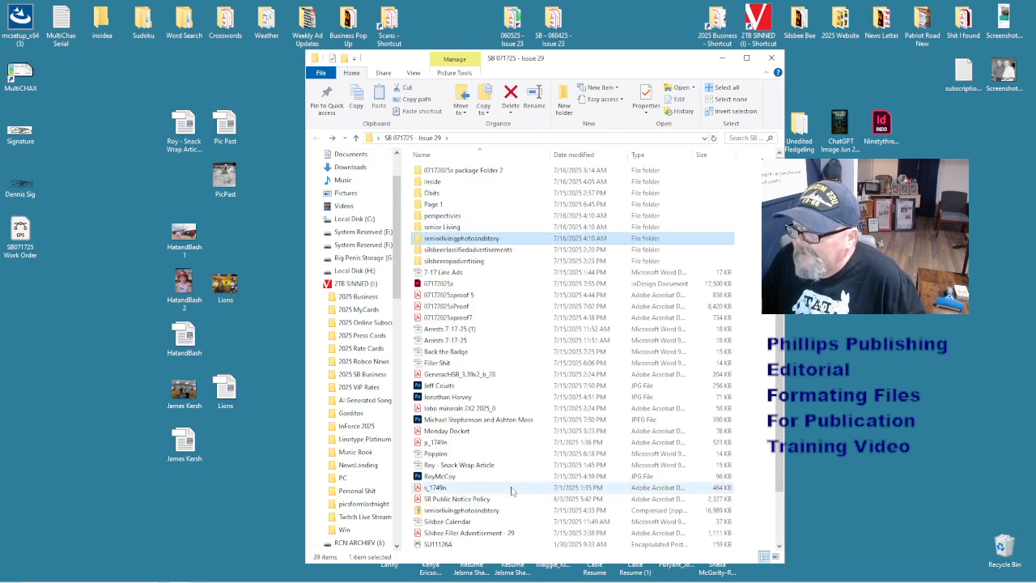
click(480, 250)
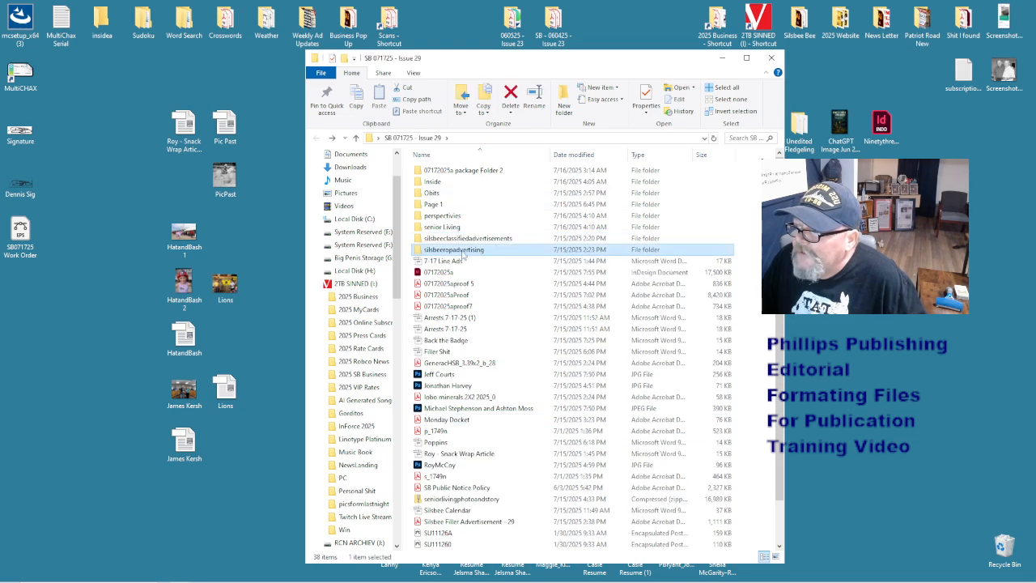
- Go into the senior Living folder and pick out the Goat sale sparks ministry story and its cutline file
click(466, 238)
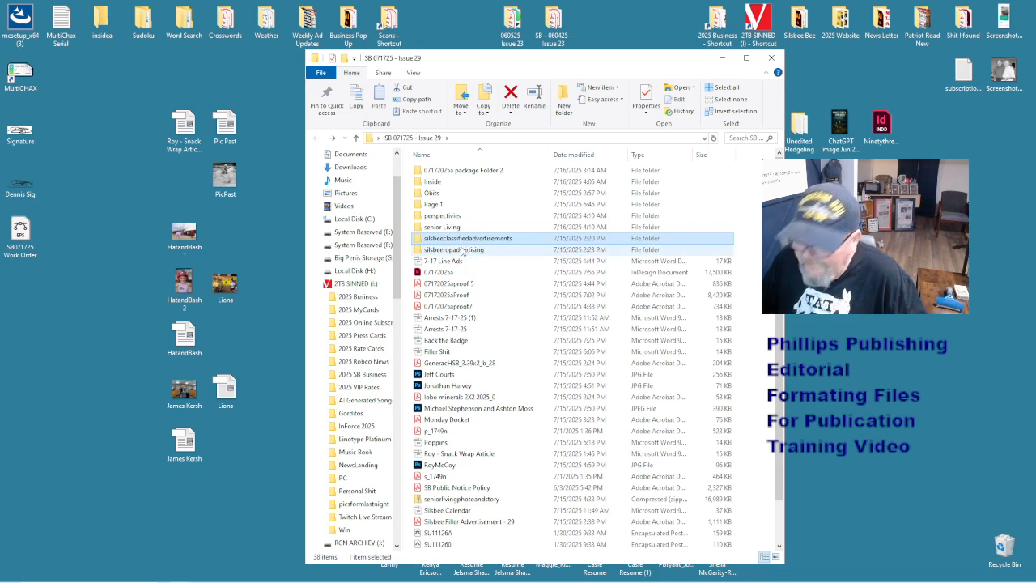
click(454, 228)
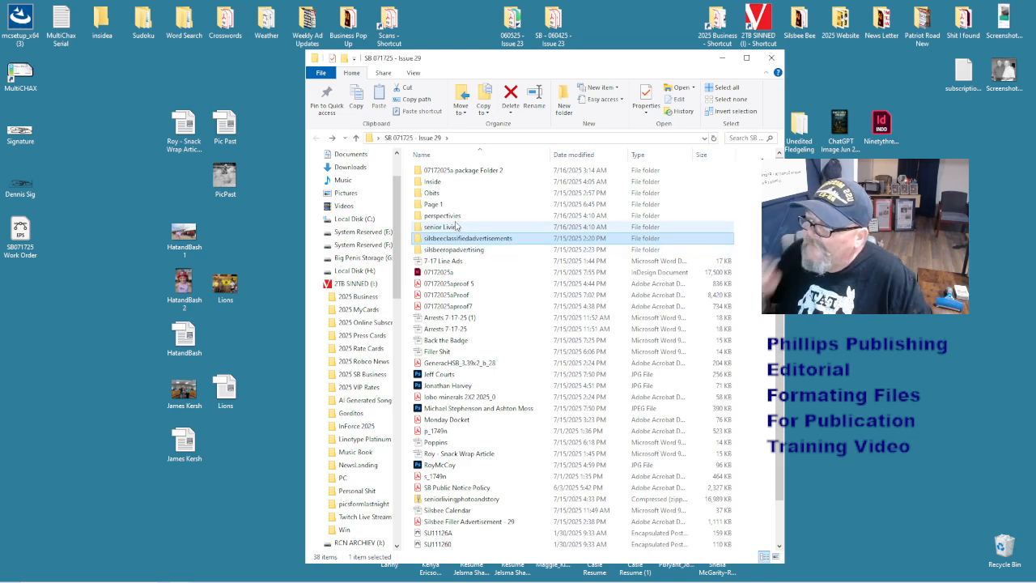
double_click(455, 228)
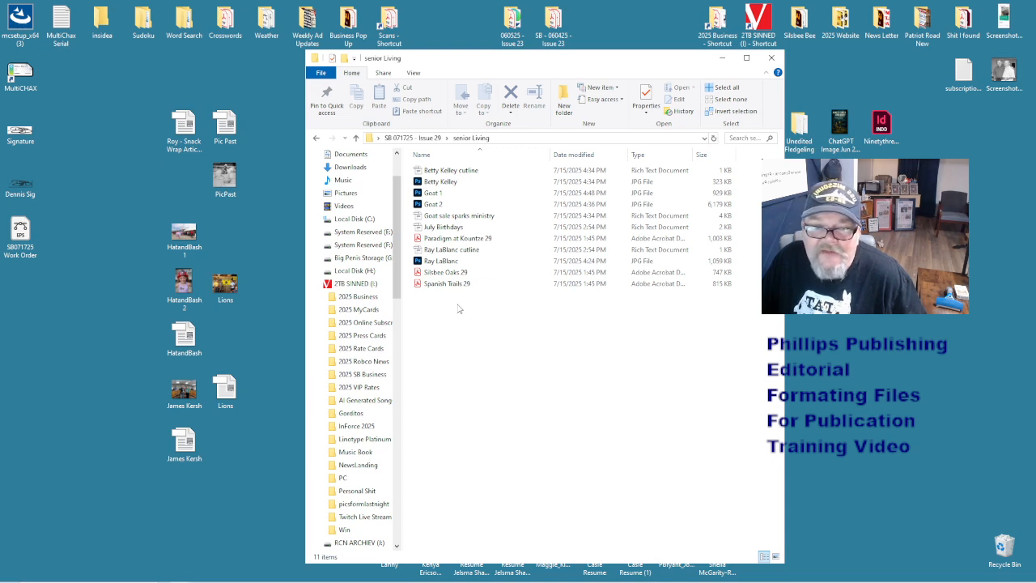
click(444, 217)
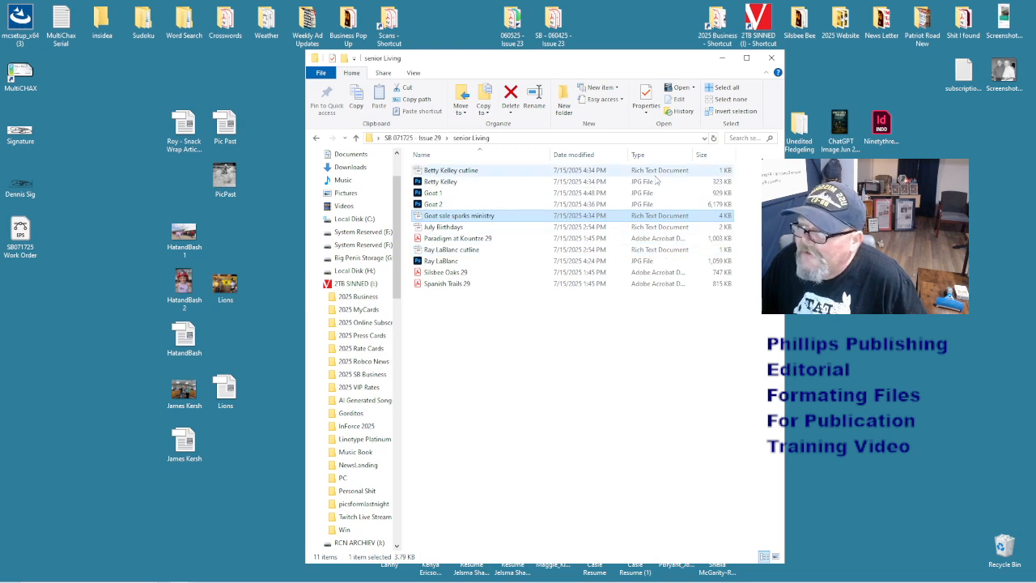
click(653, 251)
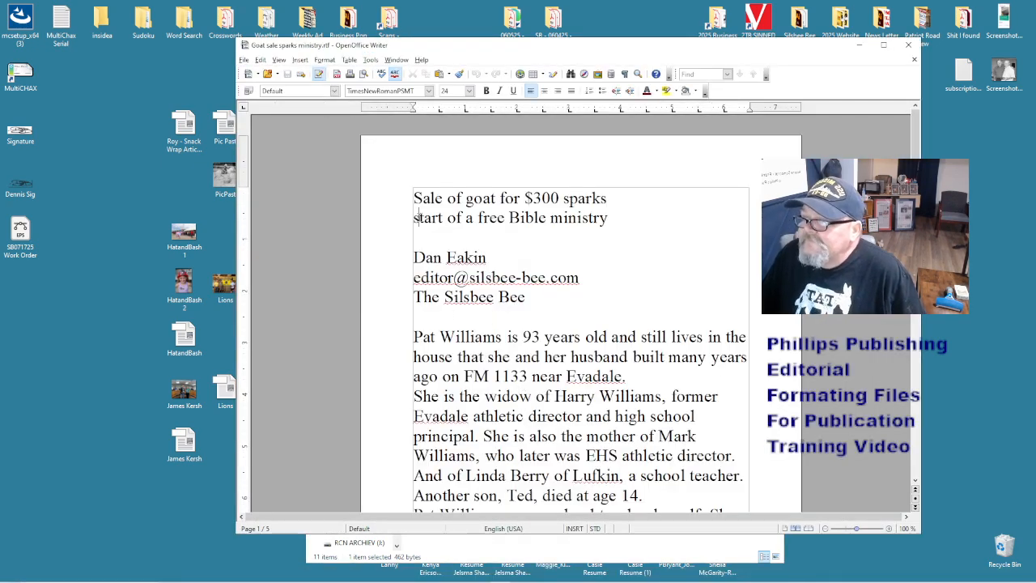
- Join the headline into one paragraph and set the whole story to 12 pt
key(BackSpace)
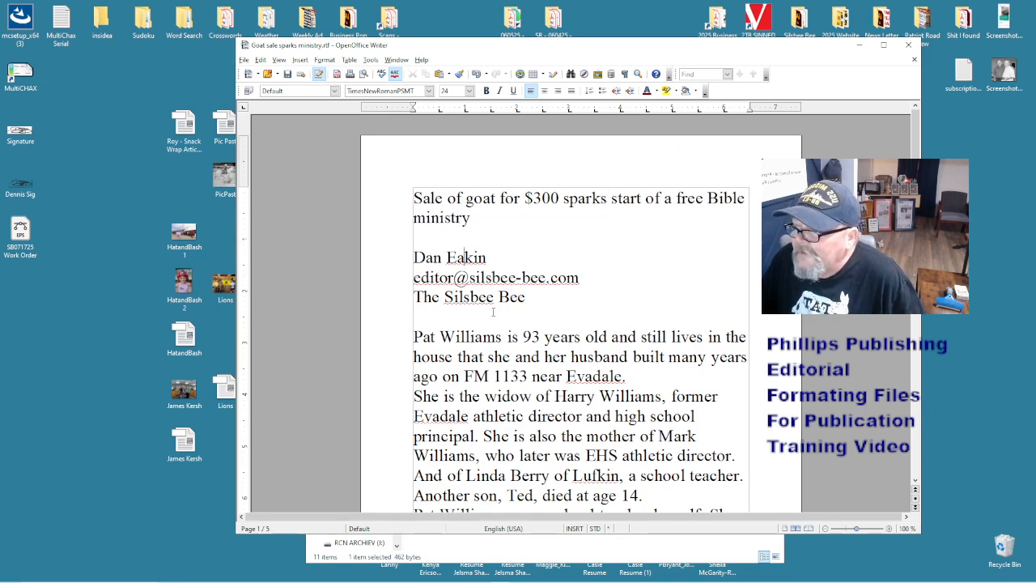
scroll(492, 311, down, 5)
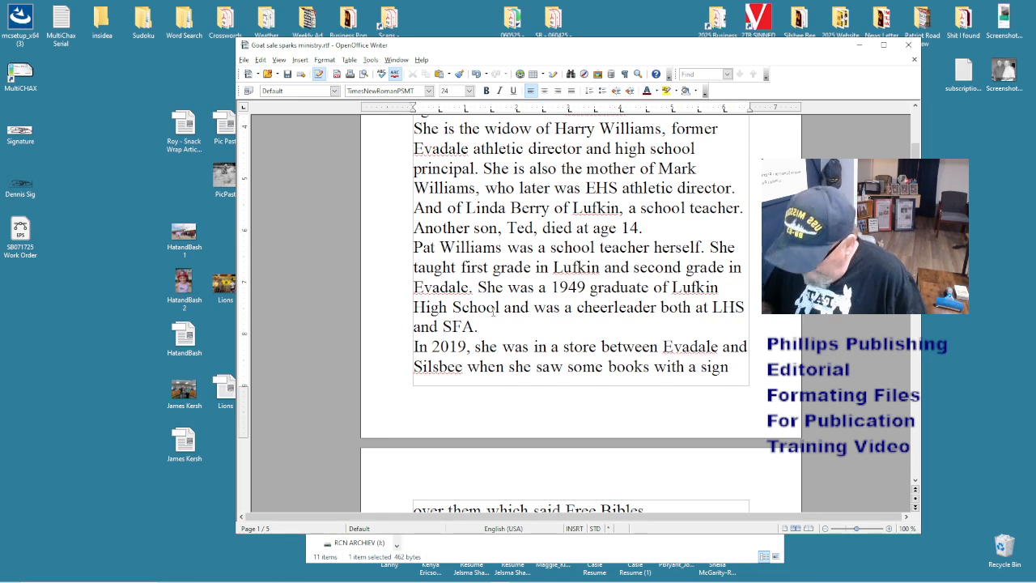
key(ctrl+a)
click(450, 91)
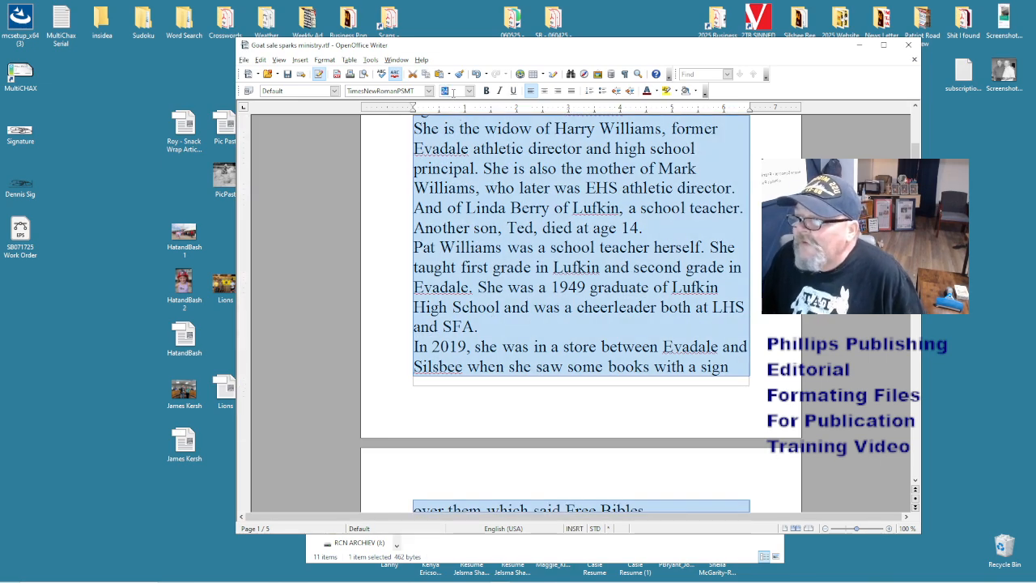
text(12)
key(Return)
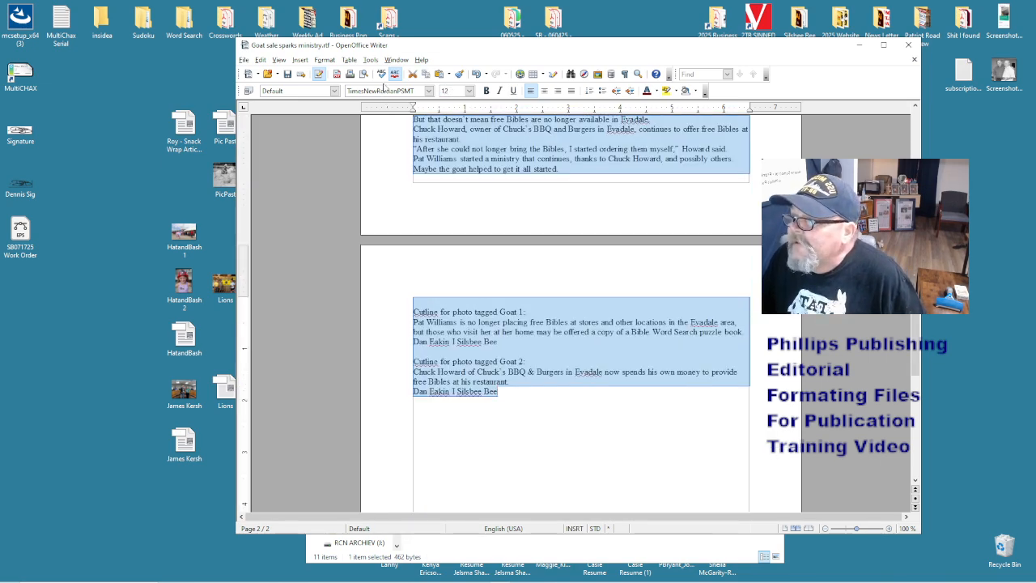
click(392, 91)
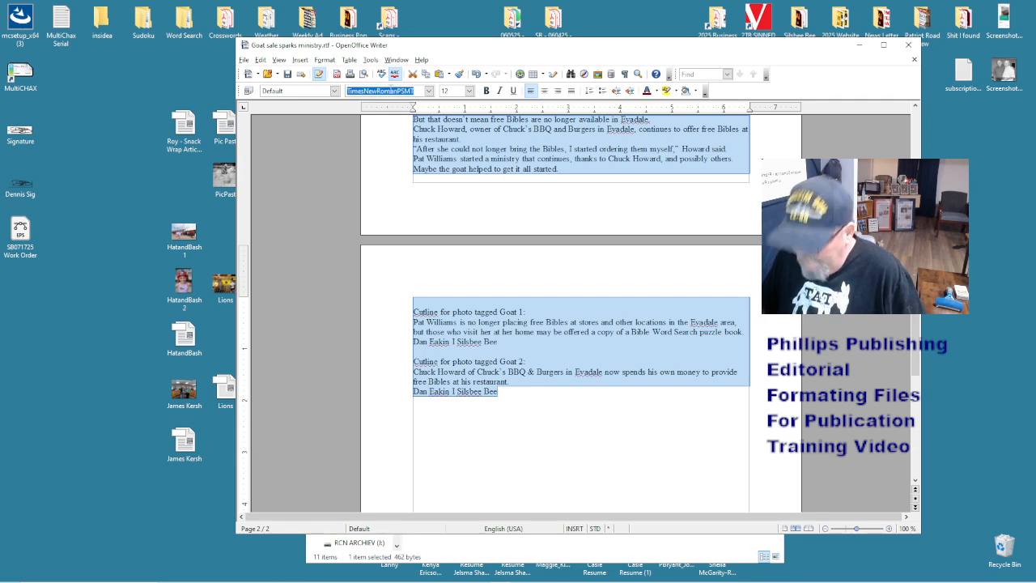
click(538, 358)
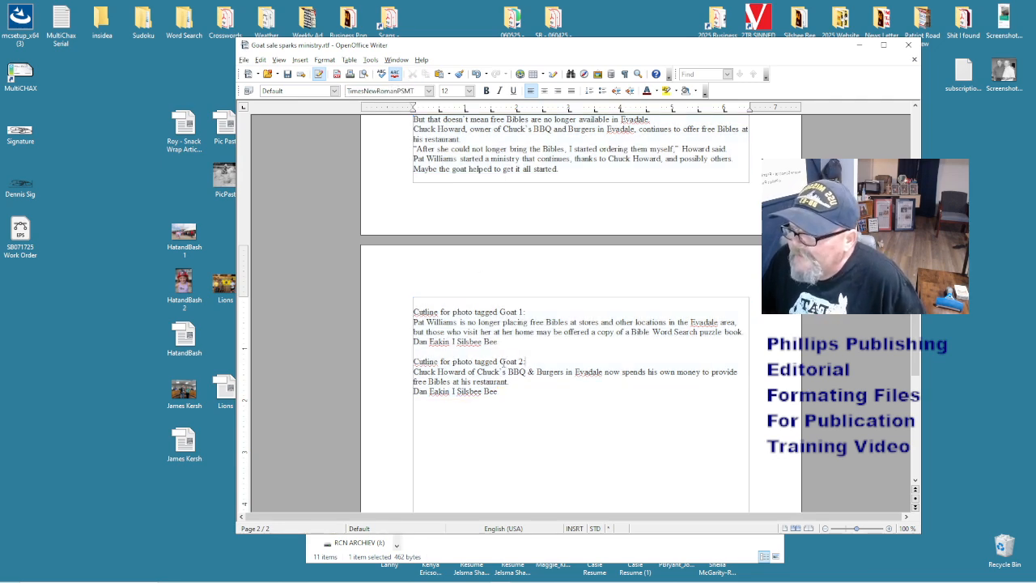
- Remove the cutline labels and colon before Goat 1 and Goat 2, and use | in the credit
drag(413, 361, 499, 361)
key(Delete)
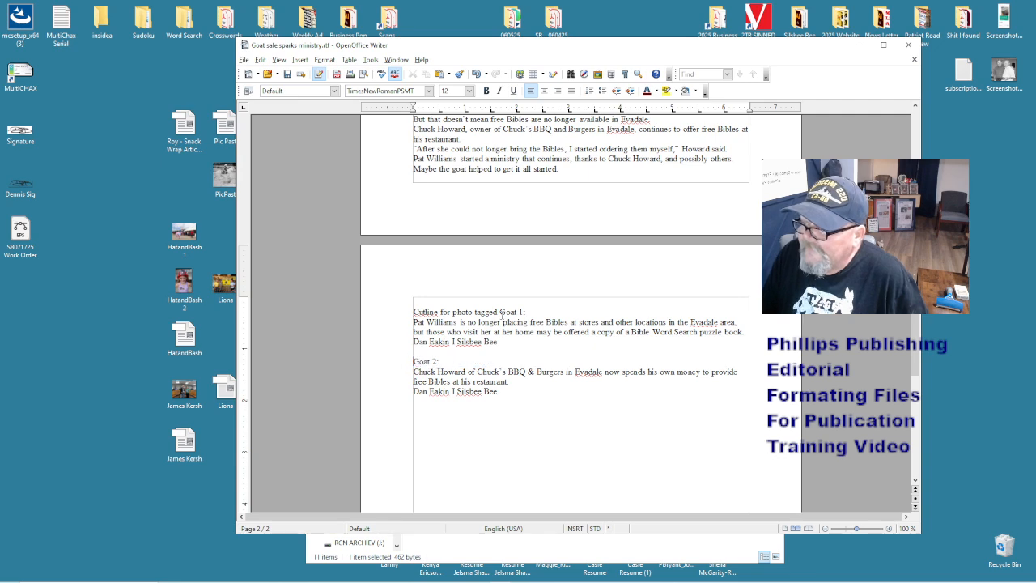
drag(500, 312, 413, 312)
key(Delete)
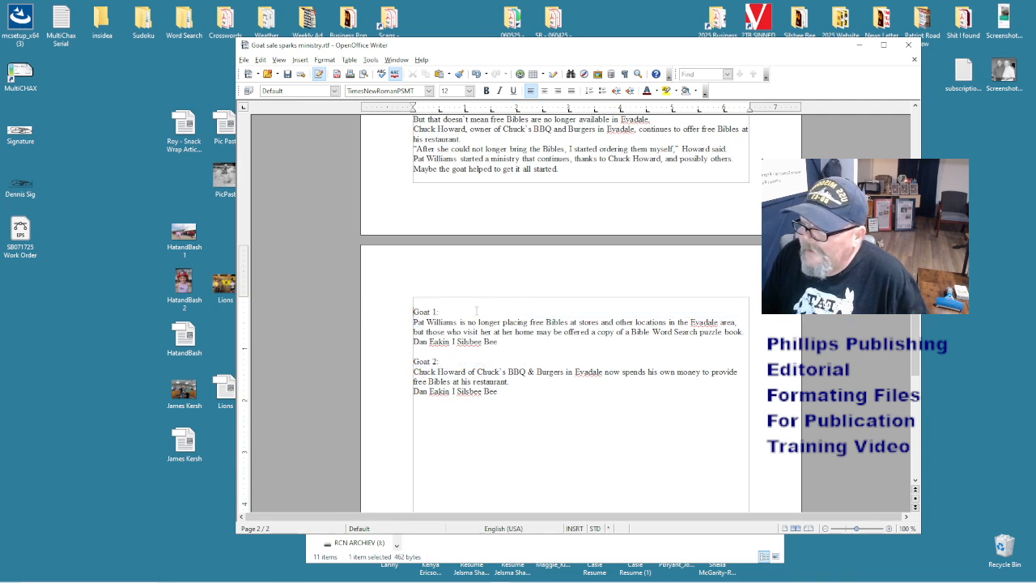
click(466, 362)
key(BackSpace)
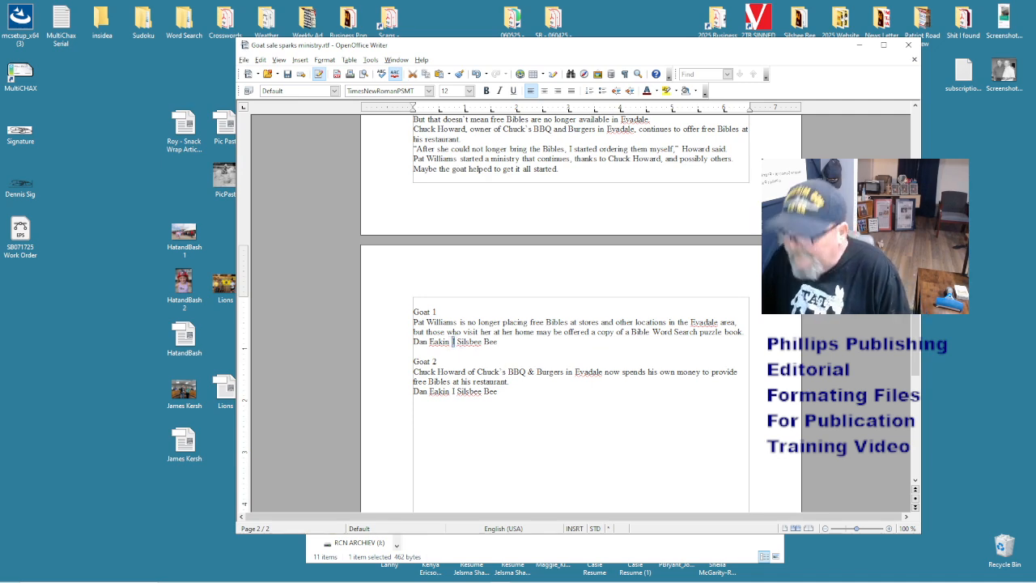
text(|)
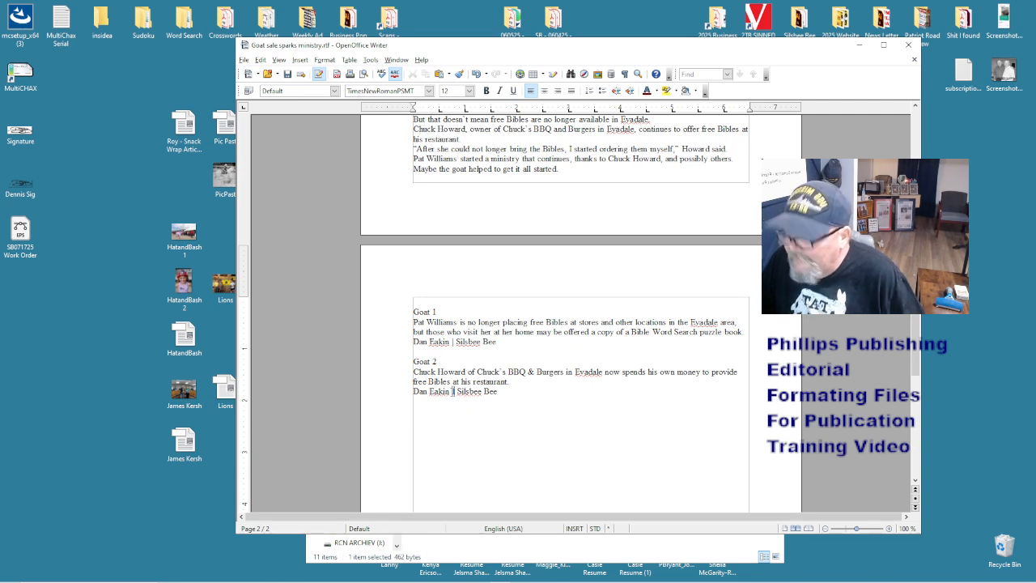
double_click(454, 391)
text(|)
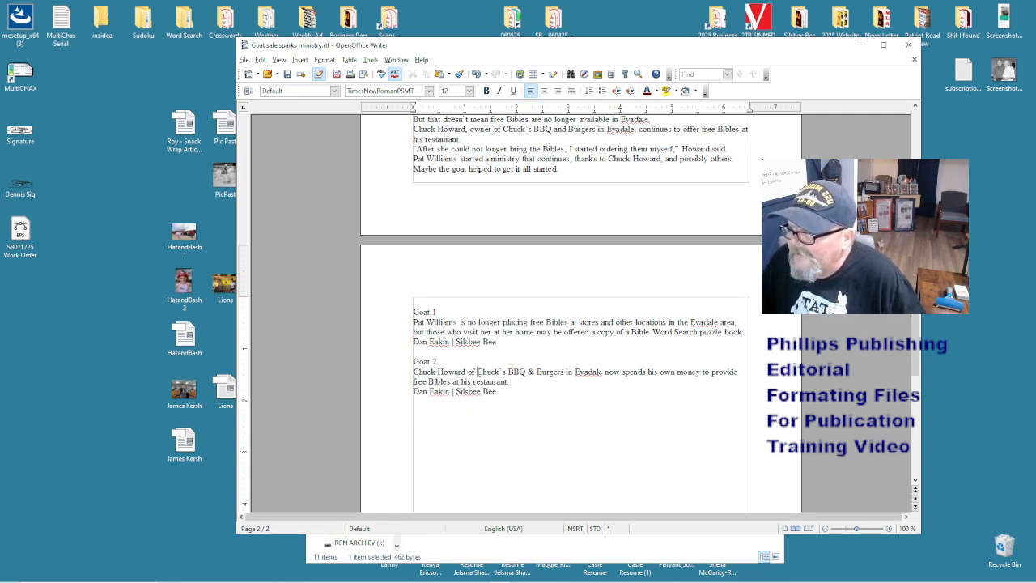
click(477, 371)
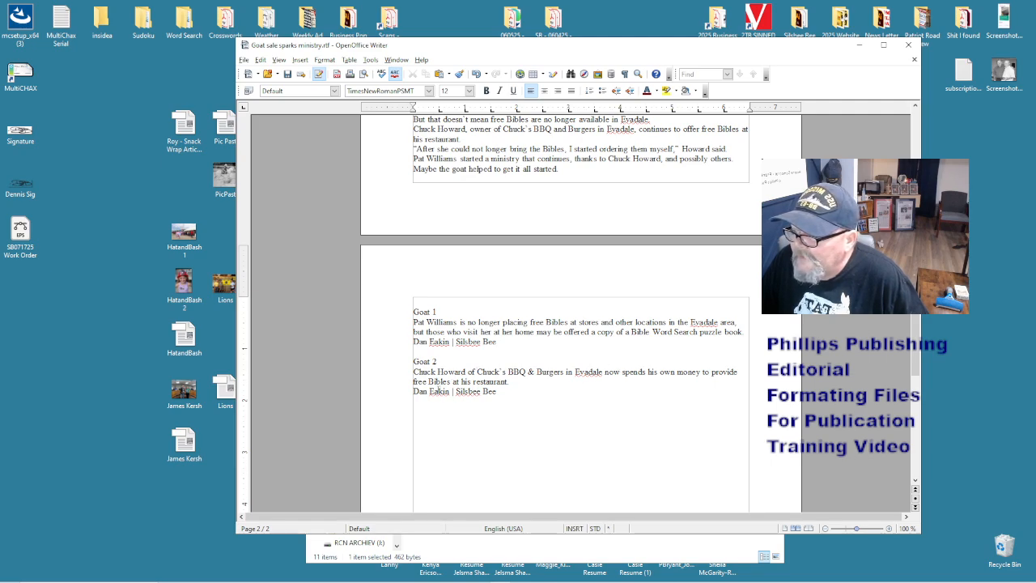
- Review the reformatted story across both pages and bring up the Tools menu
scroll(589, 372, up, 5)
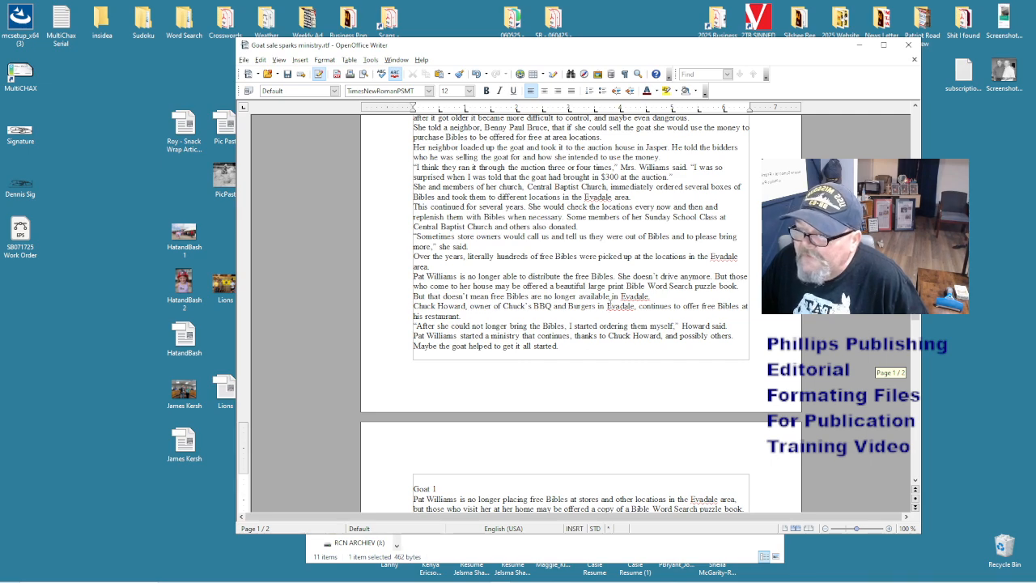
scroll(610, 296, up, 8)
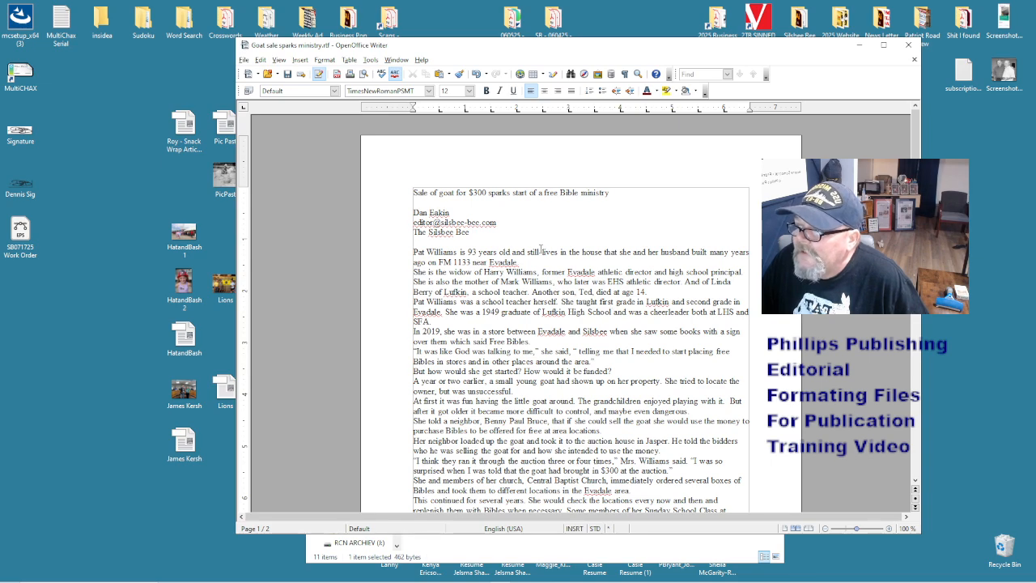
scroll(531, 291, down, 10)
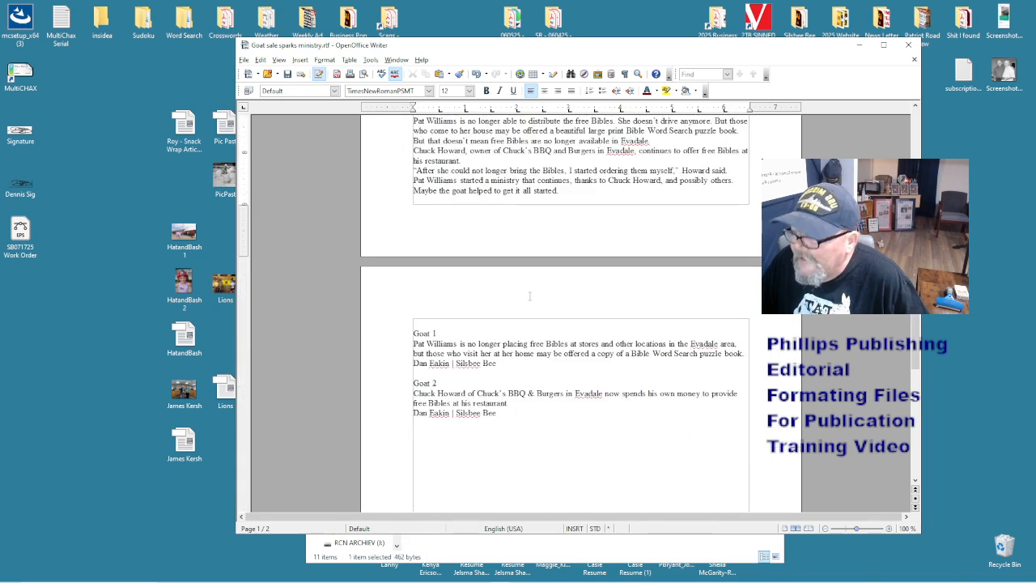
scroll(530, 291, up, 7)
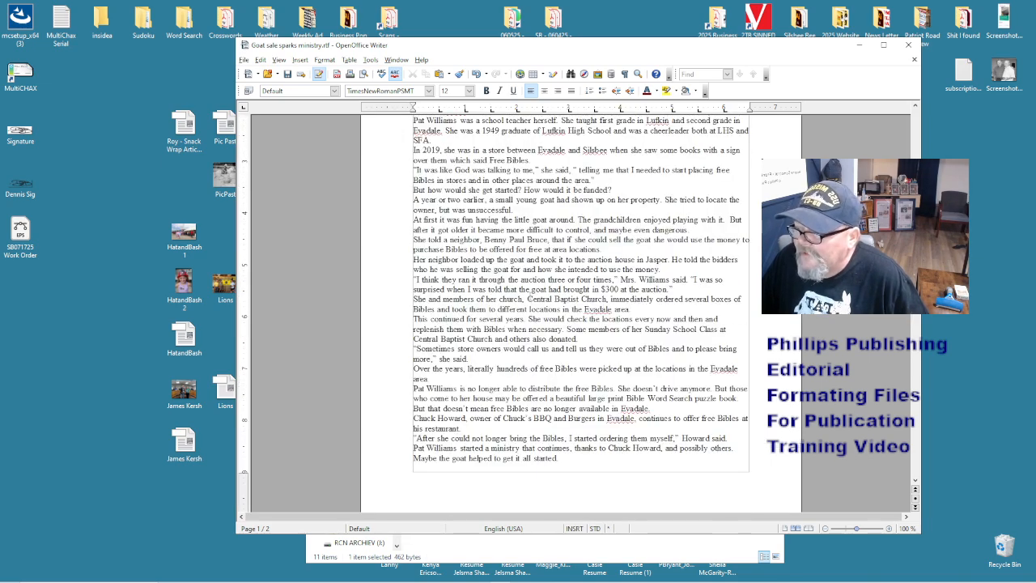
scroll(507, 381, down, 7)
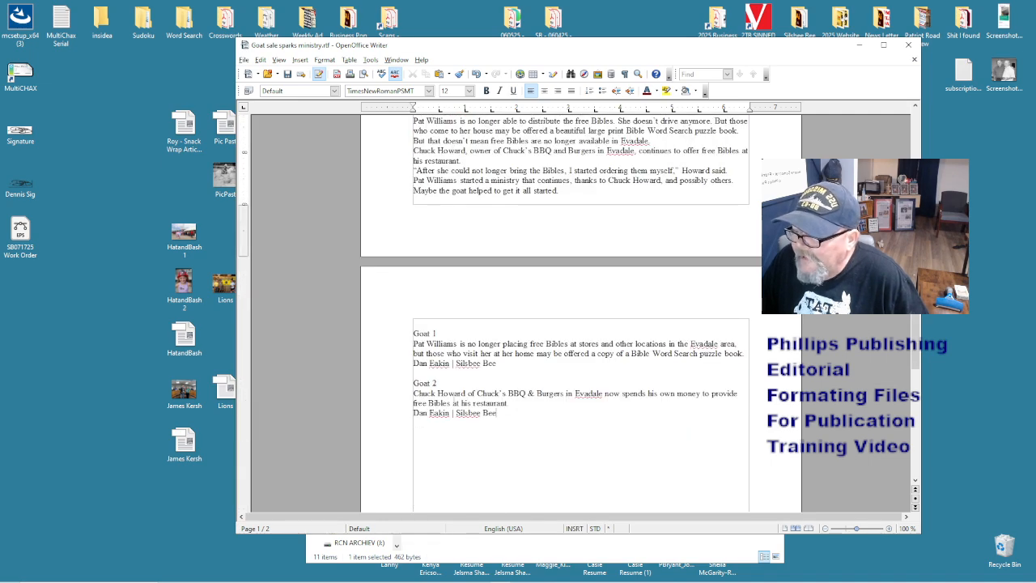
click(417, 353)
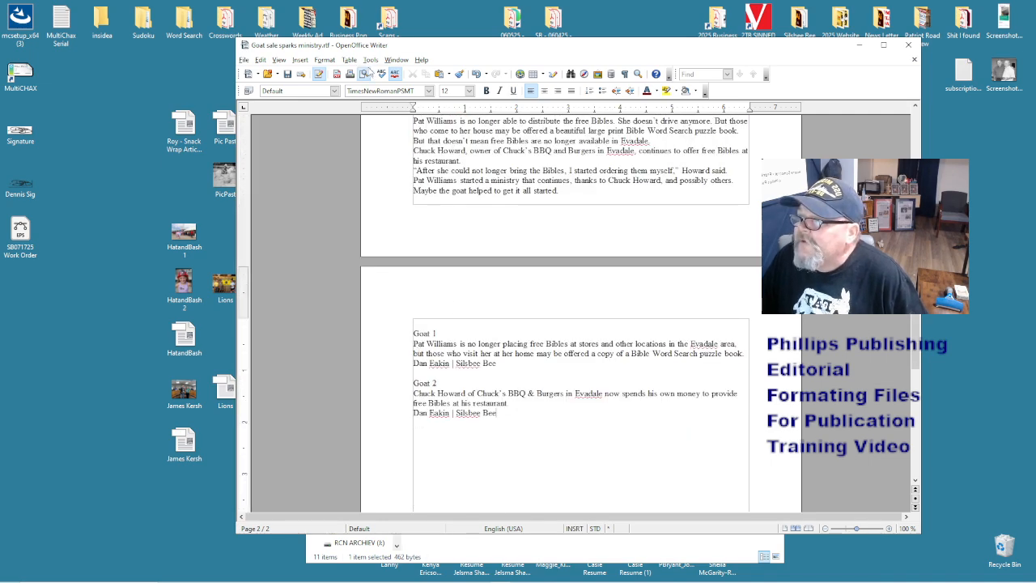
click(369, 60)
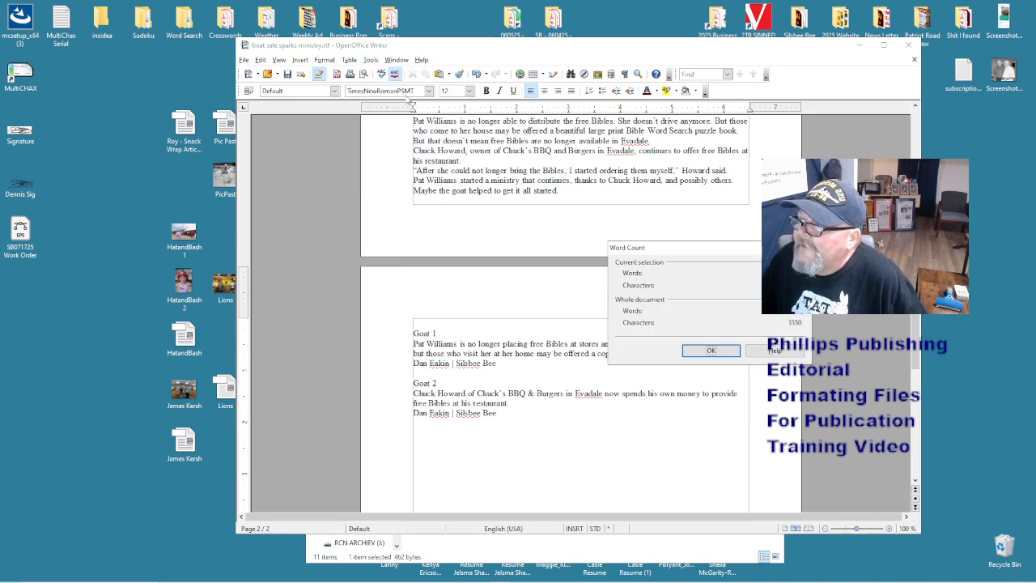
- Check the word count (3350 characters), close it, and scroll through the goat story
click(407, 97)
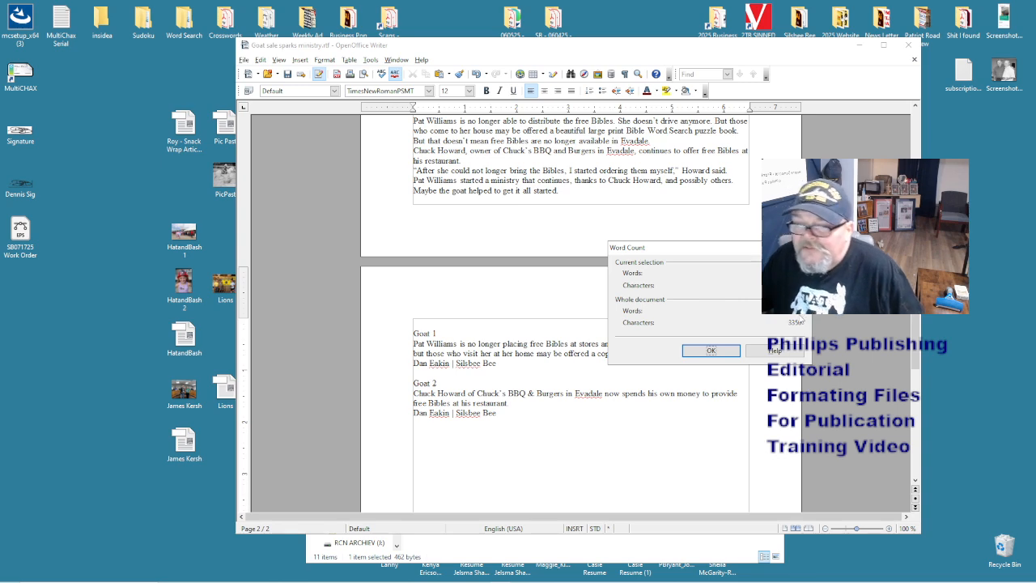
click(712, 350)
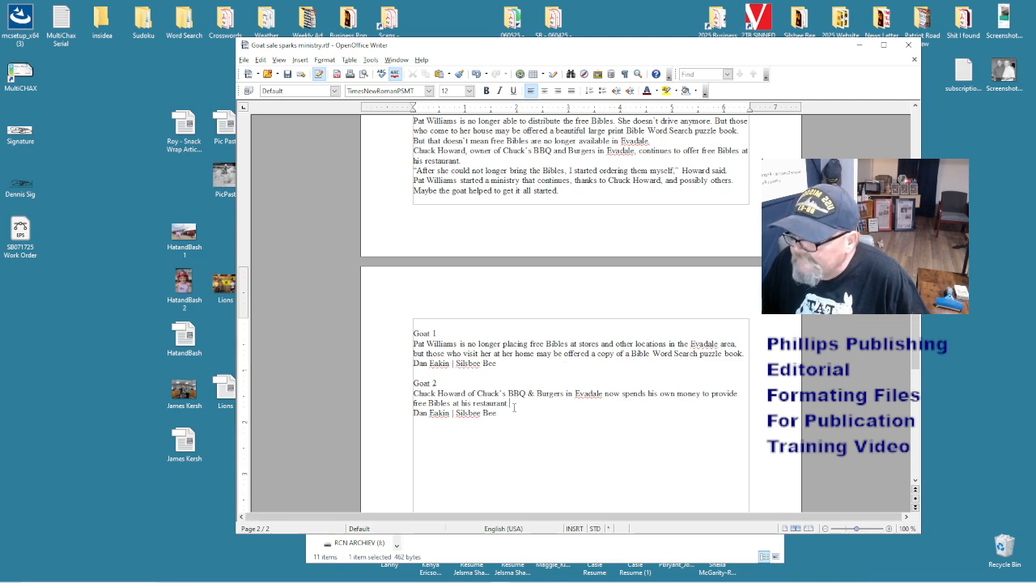
scroll(513, 408, up, 10)
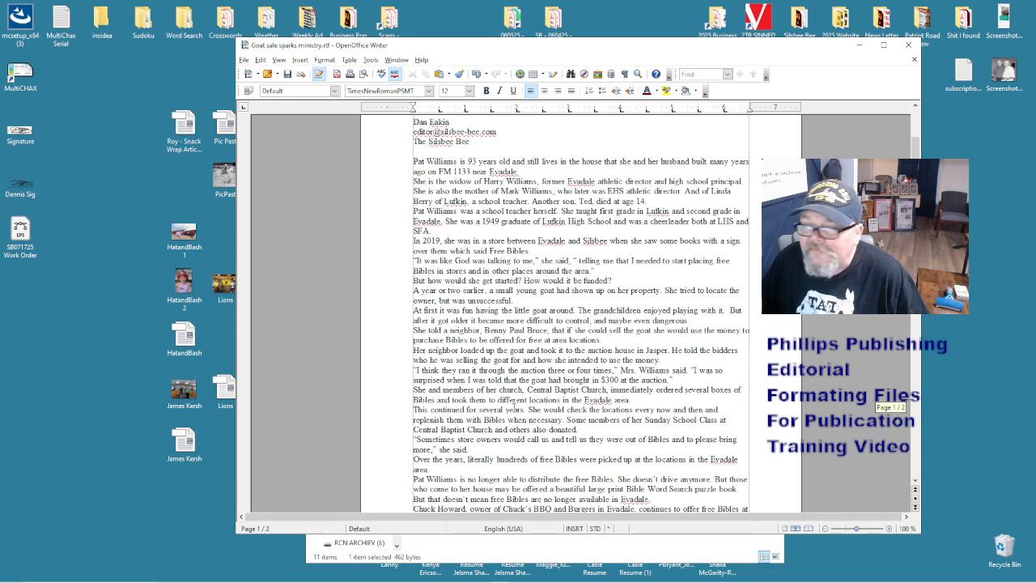
scroll(515, 409, down, 5)
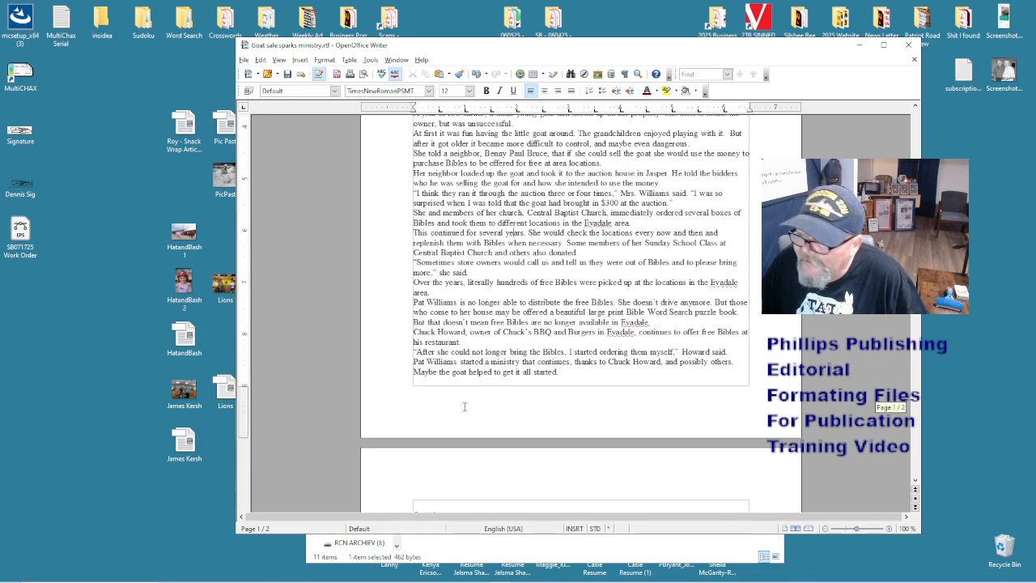
scroll(533, 213, up, 7)
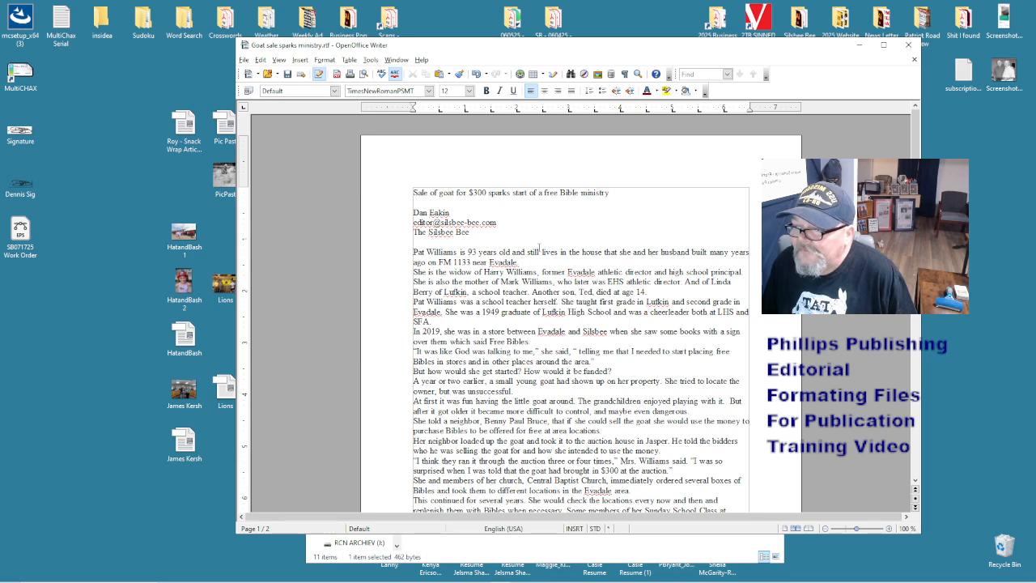
text(EVADAL)
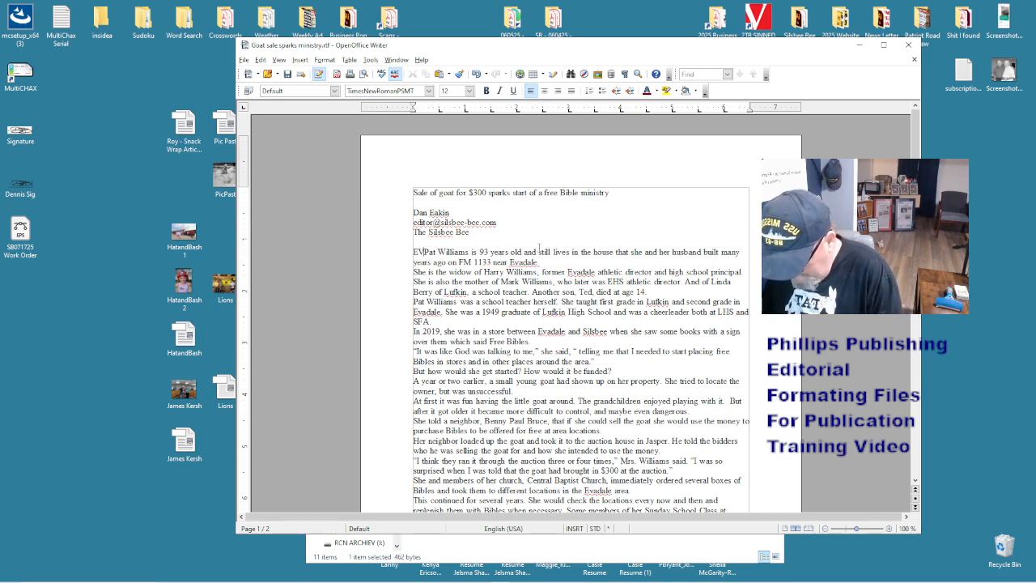
text(E)
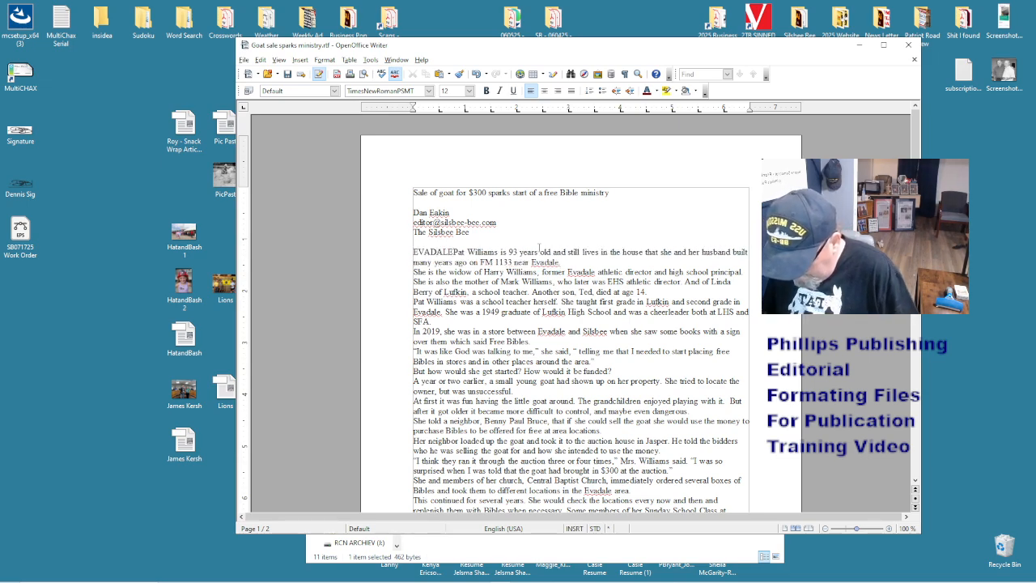
text(—)
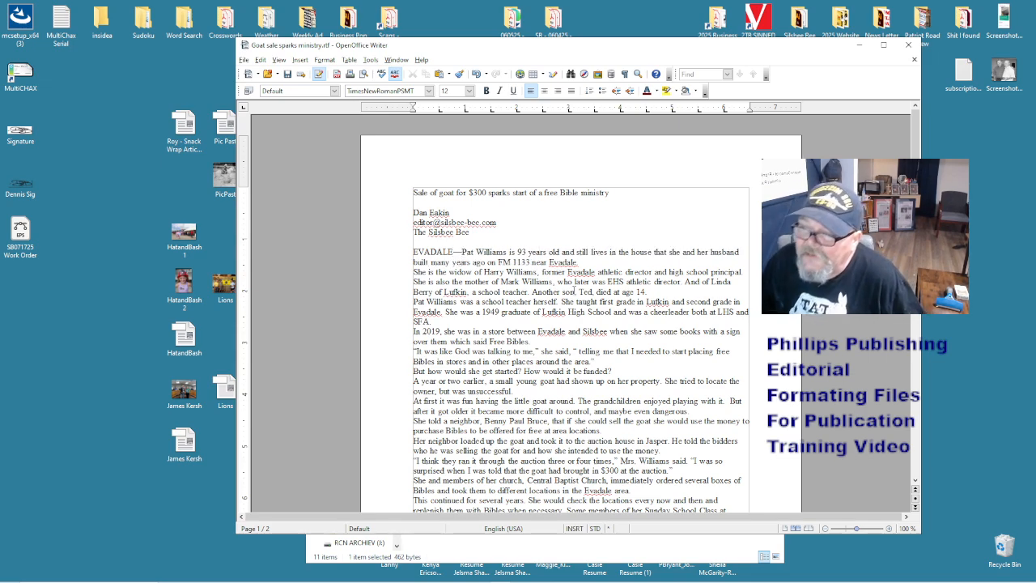
scroll(574, 289, down, 3)
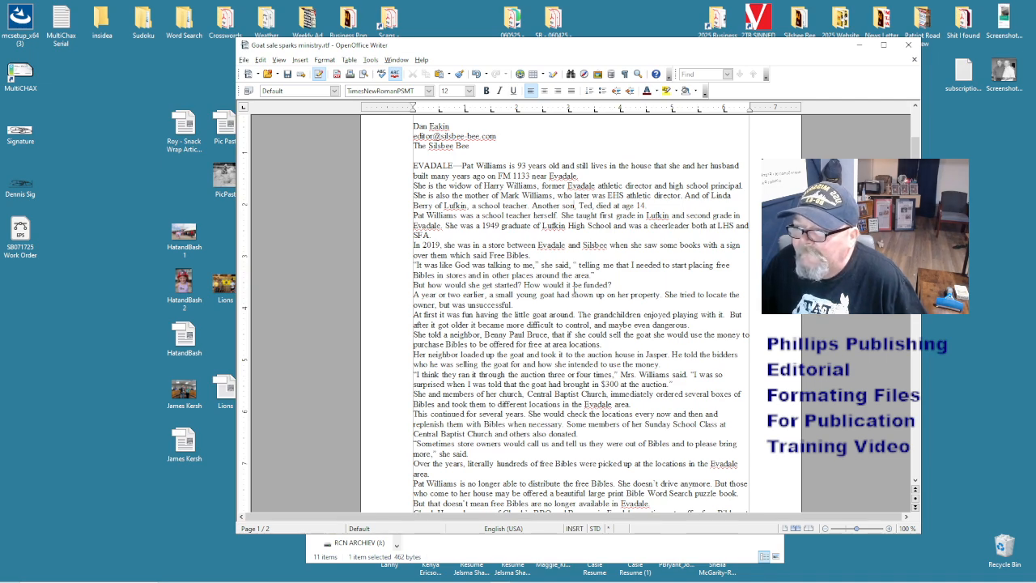
scroll(574, 289, down, 6)
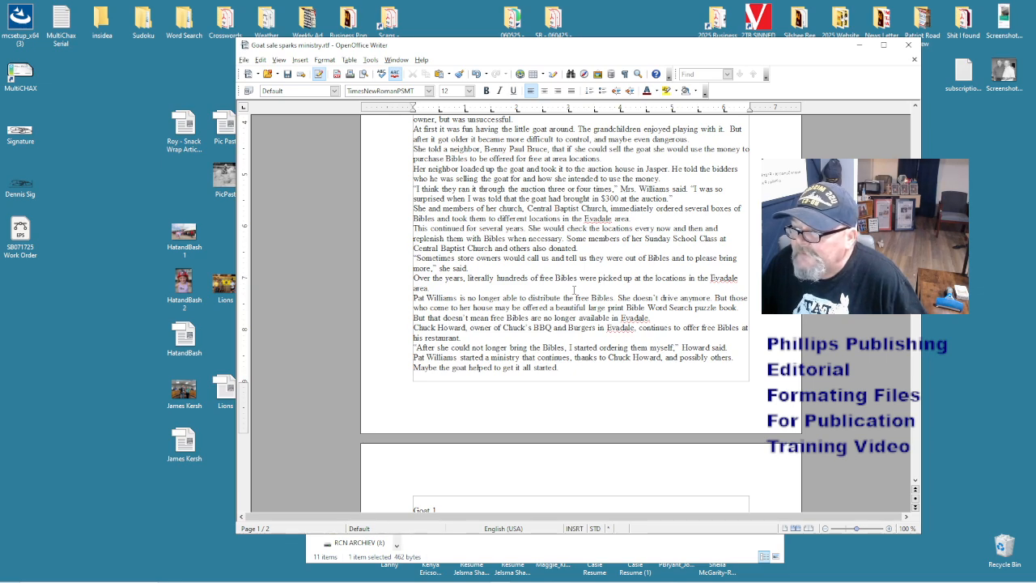
scroll(574, 289, down, 3)
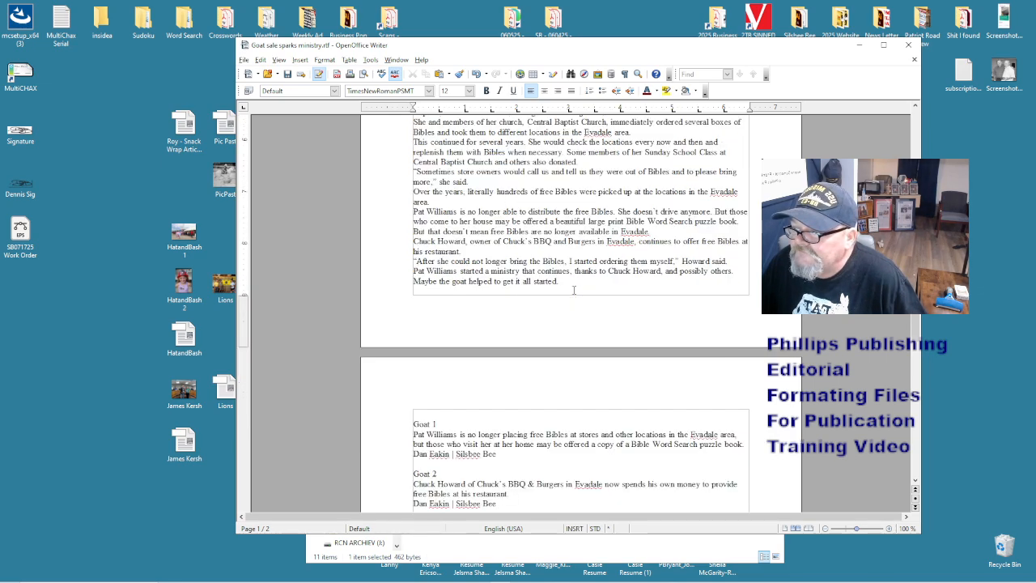
scroll(574, 289, down, 3)
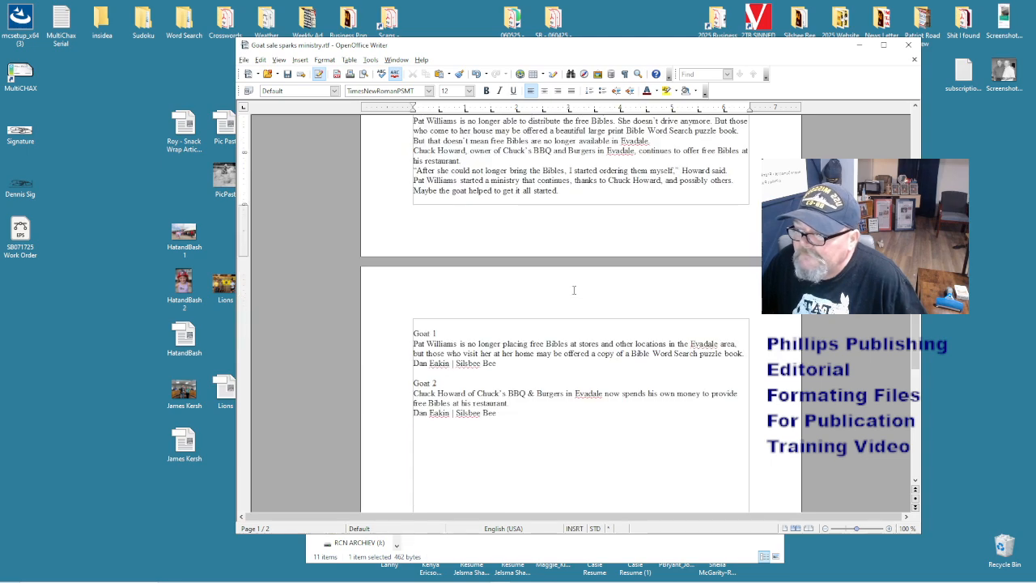
scroll(573, 289, up, 20)
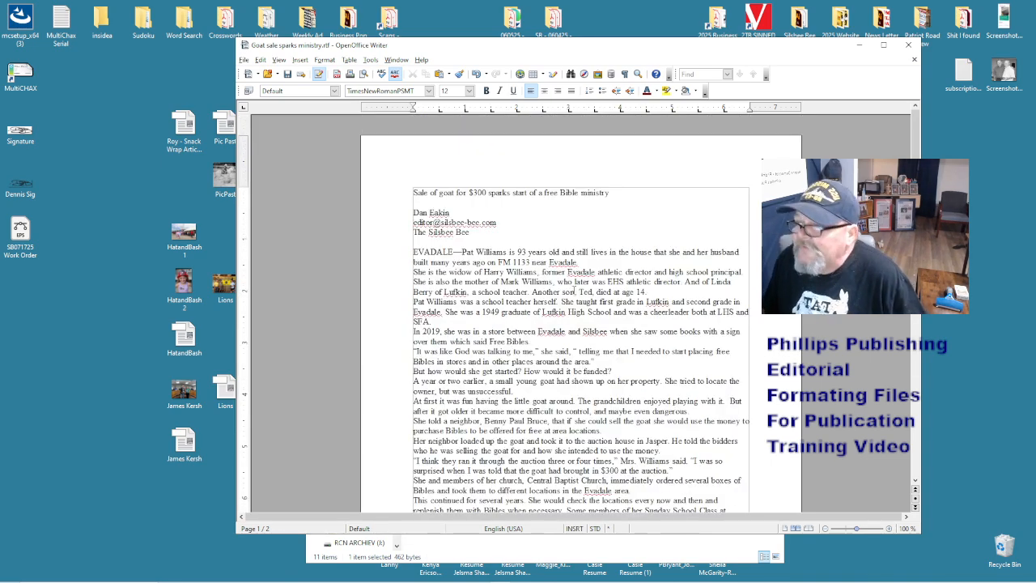
- Save the story as Goat.doc in Microsoft Word 97/2000/XP format
key(ctrl+shift+s)
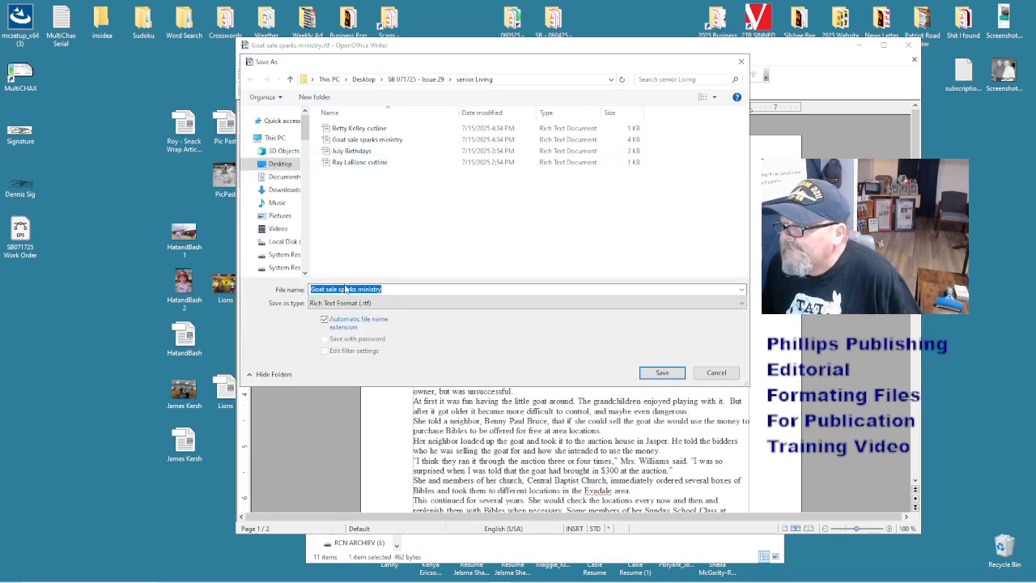
click(409, 288)
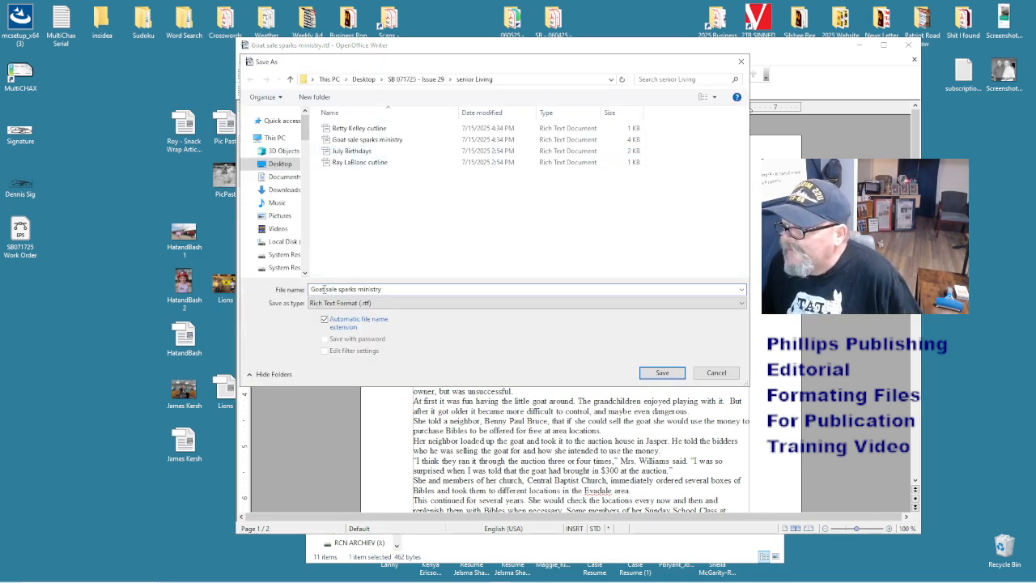
drag(325, 289, 437, 287)
key(BackSpace)
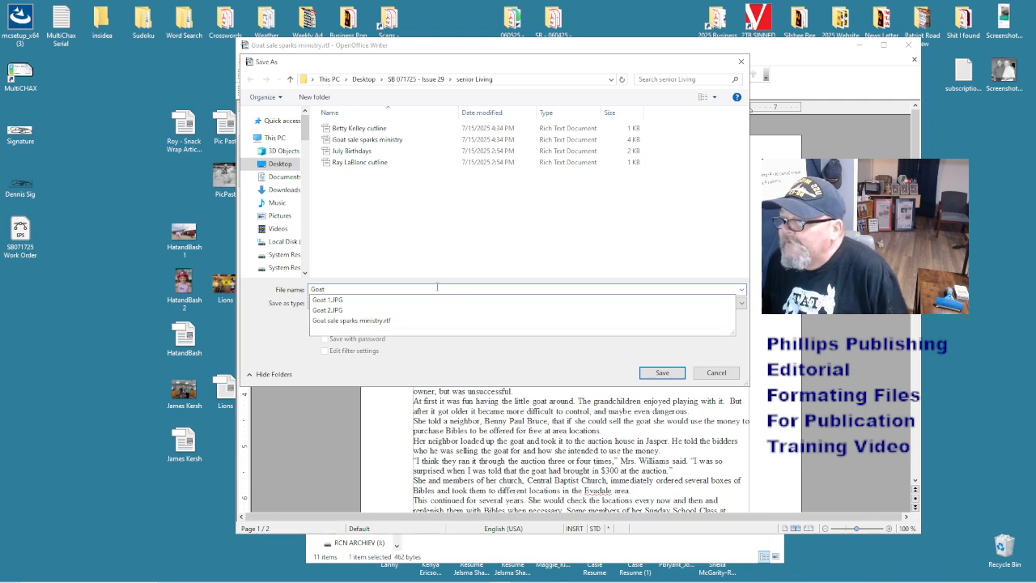
click(450, 362)
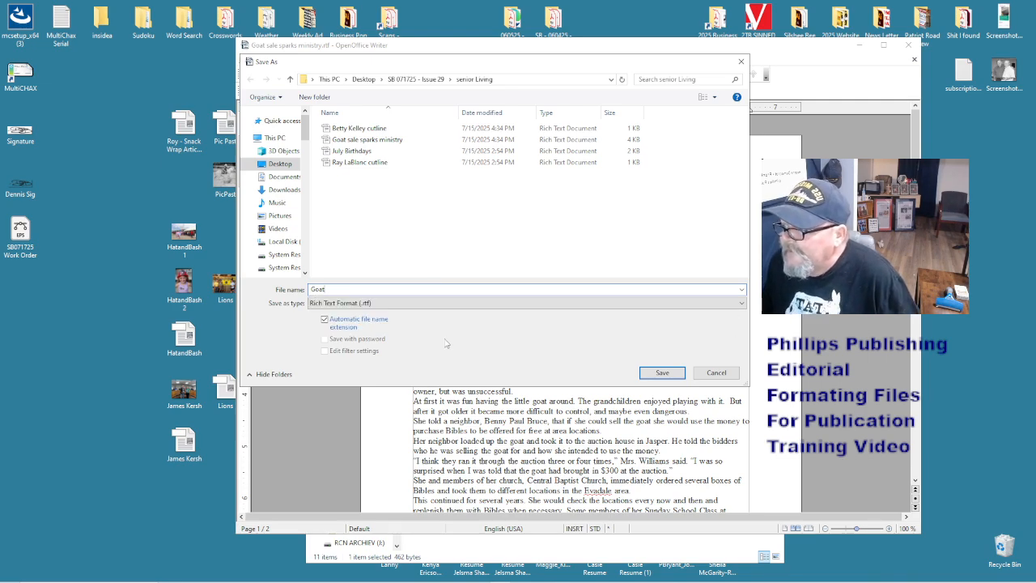
click(438, 304)
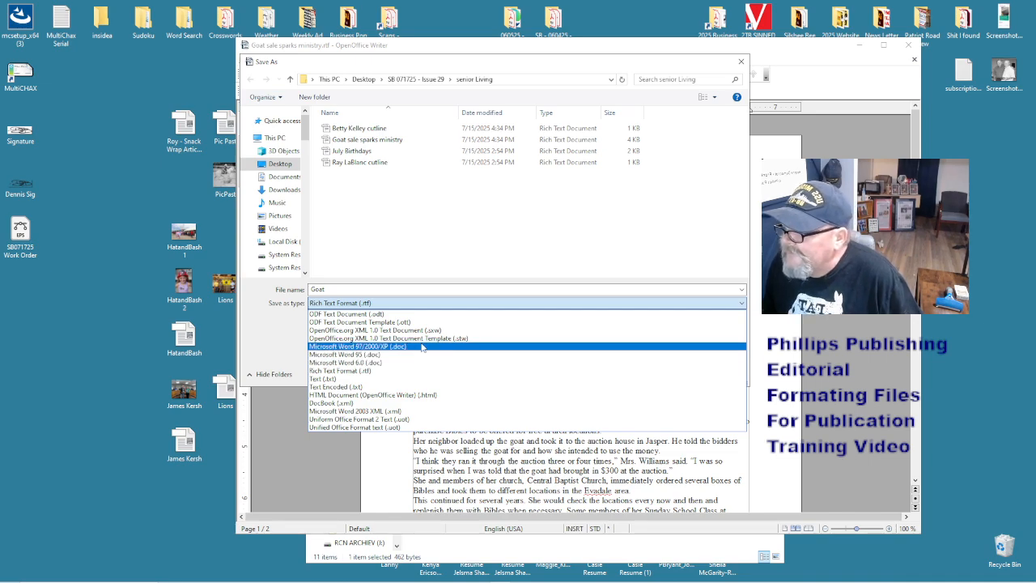
click(422, 346)
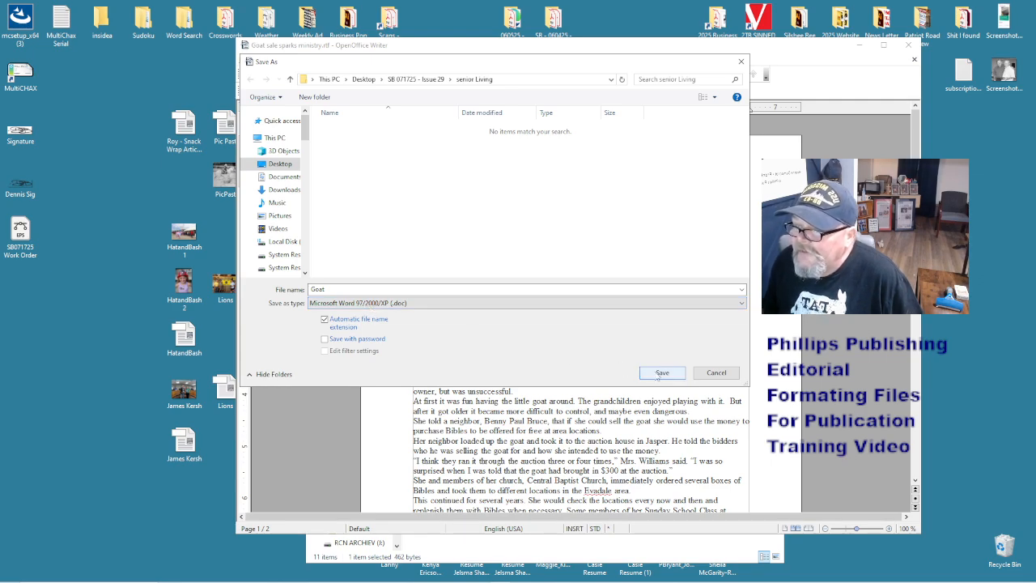
click(662, 373)
- Reset the page 2 cutlines to default formatting, then save and close Goat
scroll(566, 361, down, 15)
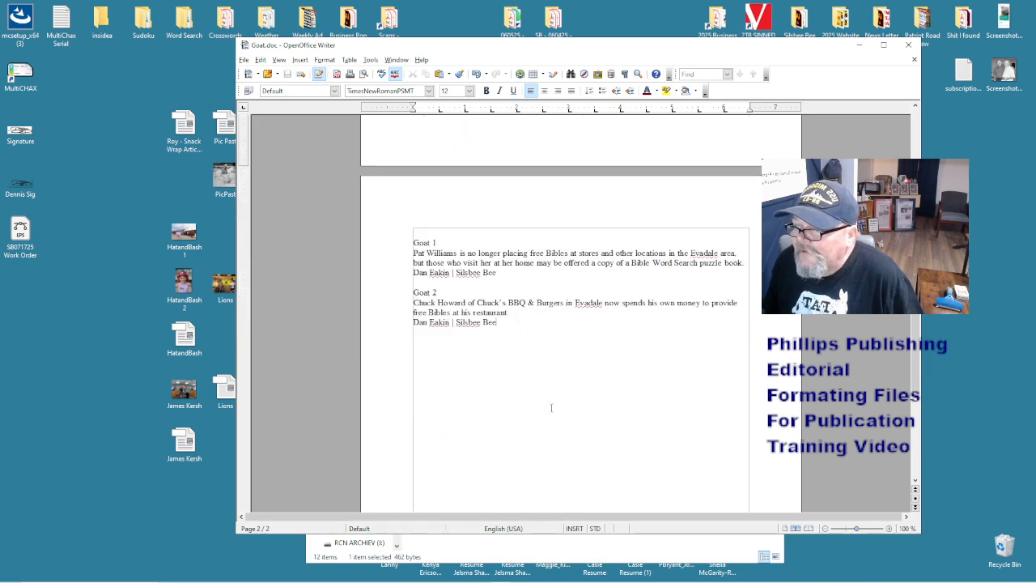
drag(556, 407, 462, 178)
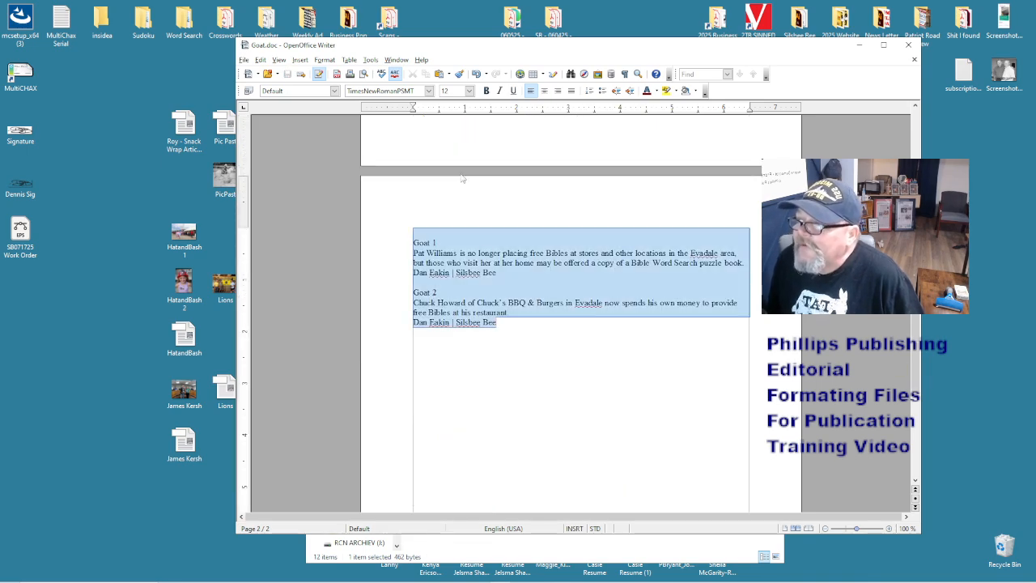
right_click(497, 294)
click(521, 302)
click(521, 302)
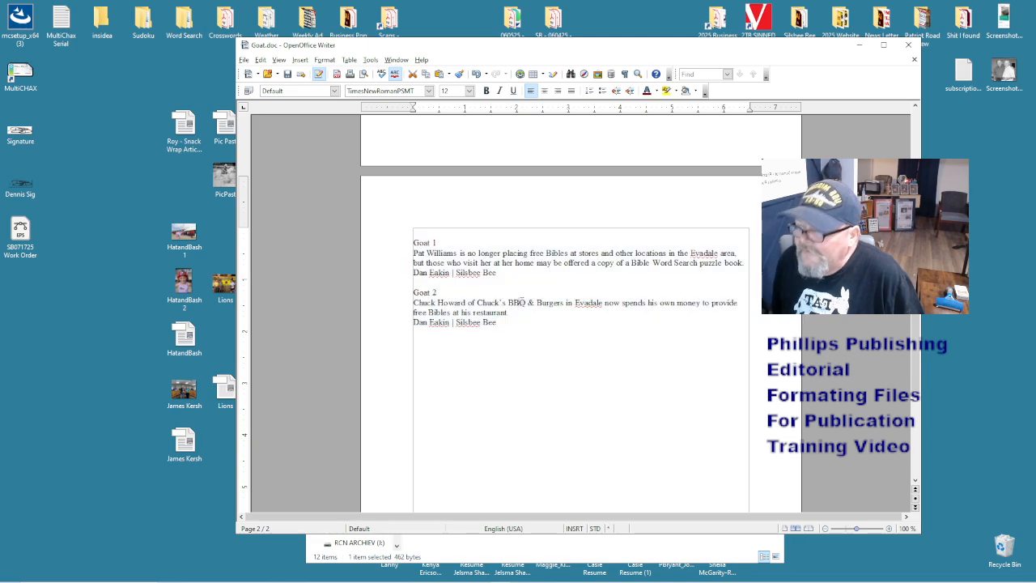
key(ctrl+s)
key(ctrl+w)
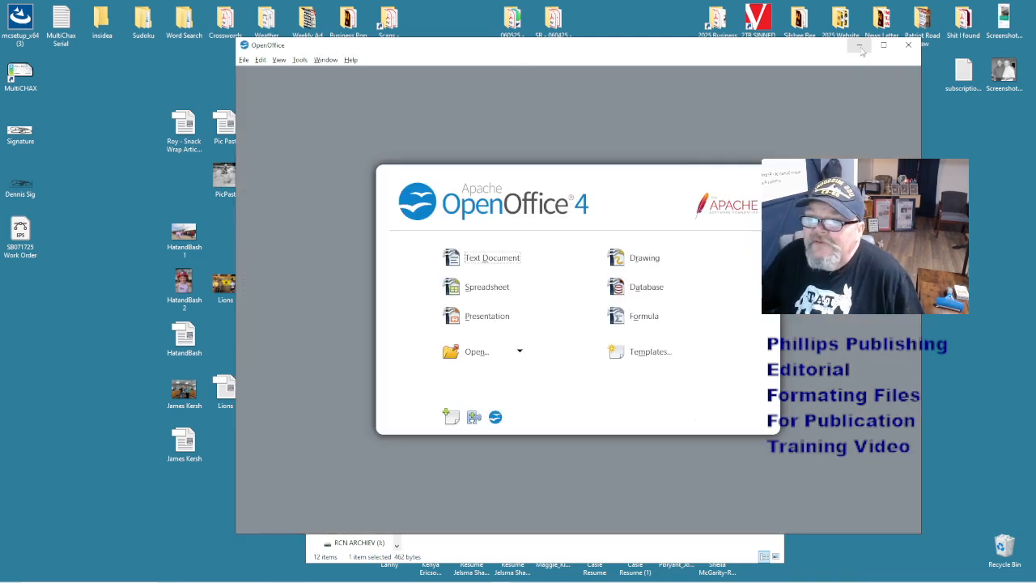
- Delete the Goat sale sparks ministry file from the senior Living folder
click(862, 46)
click(553, 341)
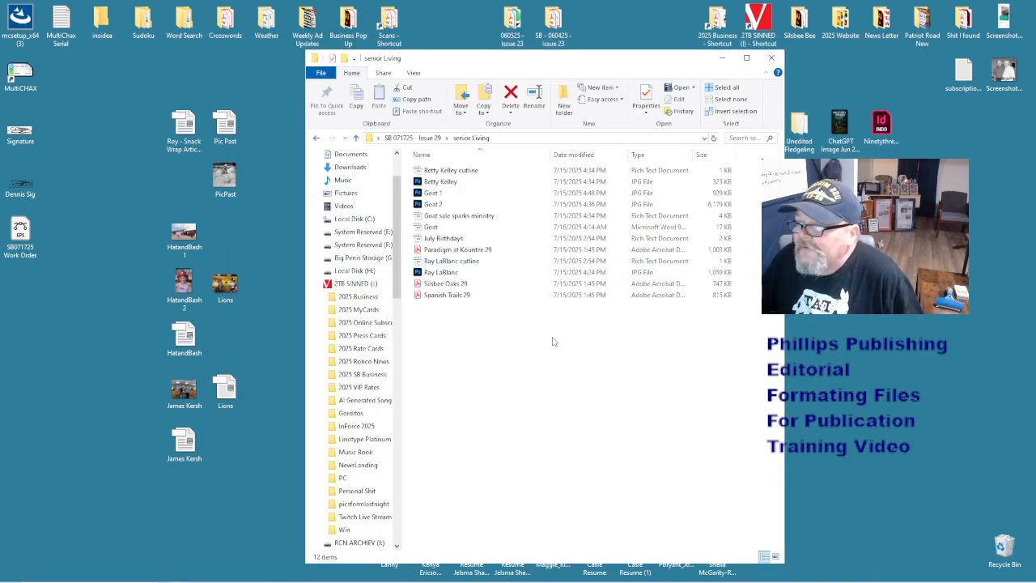
click(441, 194)
shift+click(443, 204)
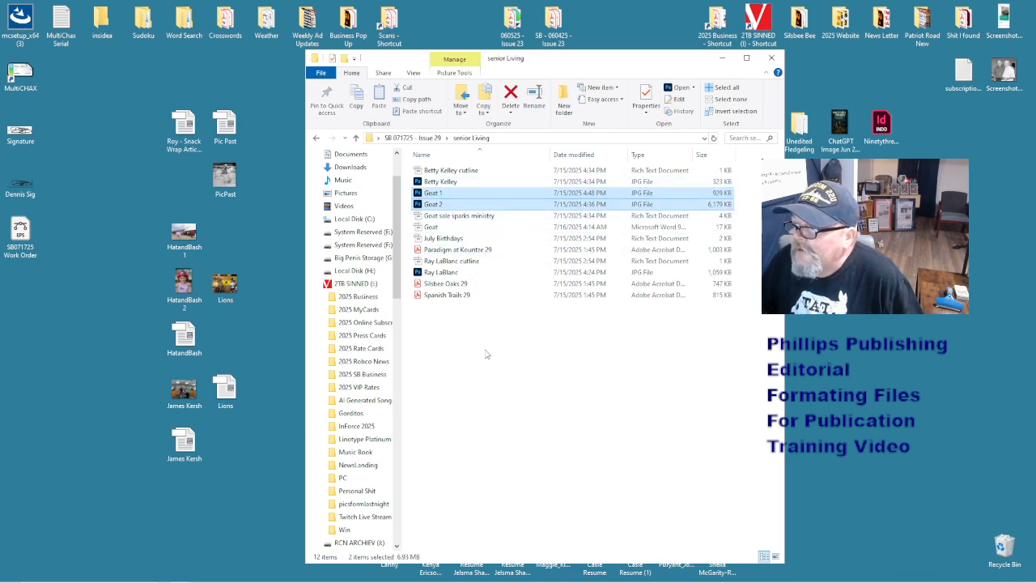
right_click(457, 217)
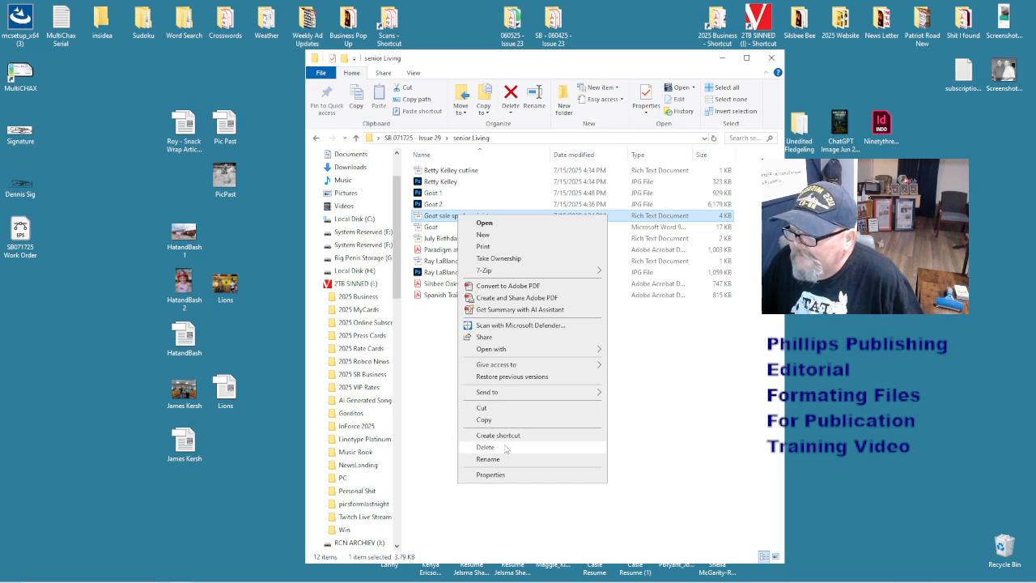
click(484, 447)
- Move Goat, Goat 1 and Goat 2 onto the desktop and close the senior Living window
click(447, 215)
shift+click(449, 194)
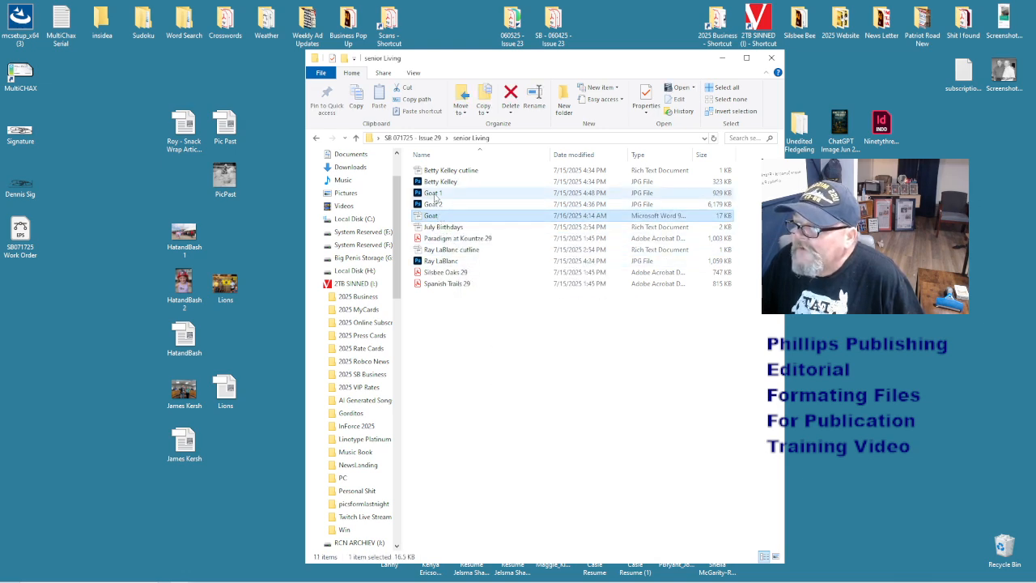
drag(451, 212, 77, 380)
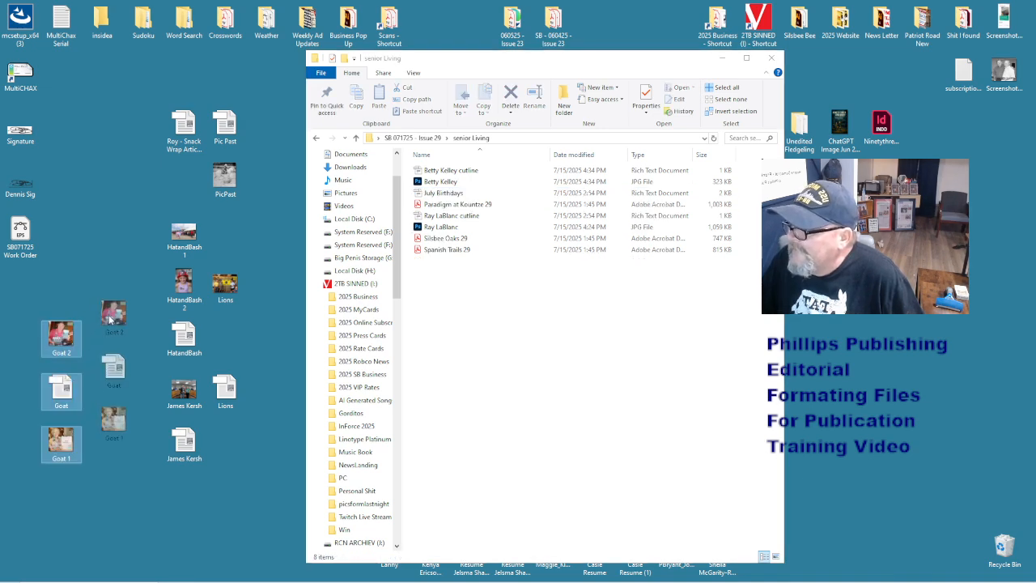
click(566, 396)
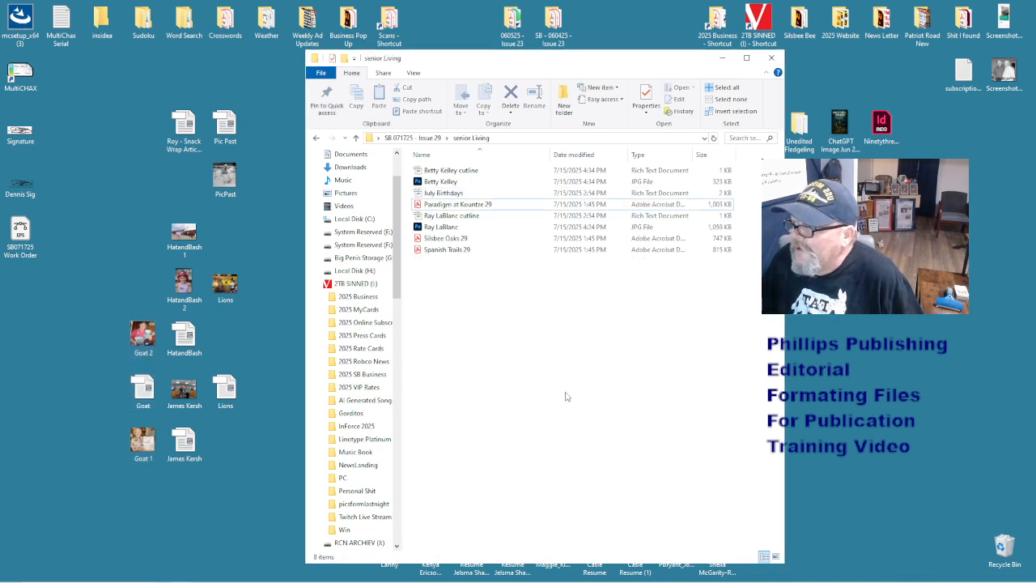
click(771, 57)
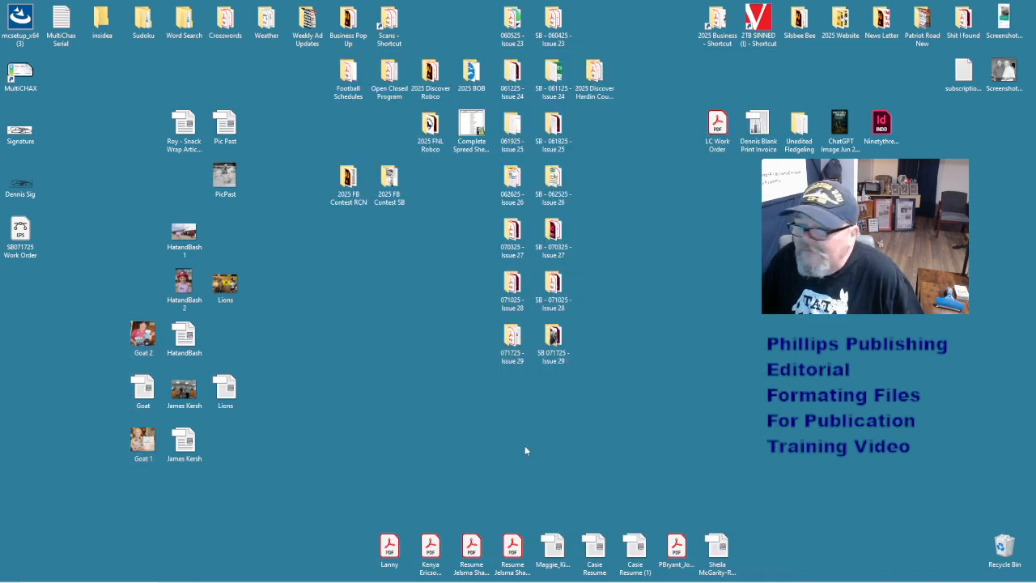
- Open 7-17 Line Ads.docx from the SB 071725 - Issue 29 folder
double_click(551, 341)
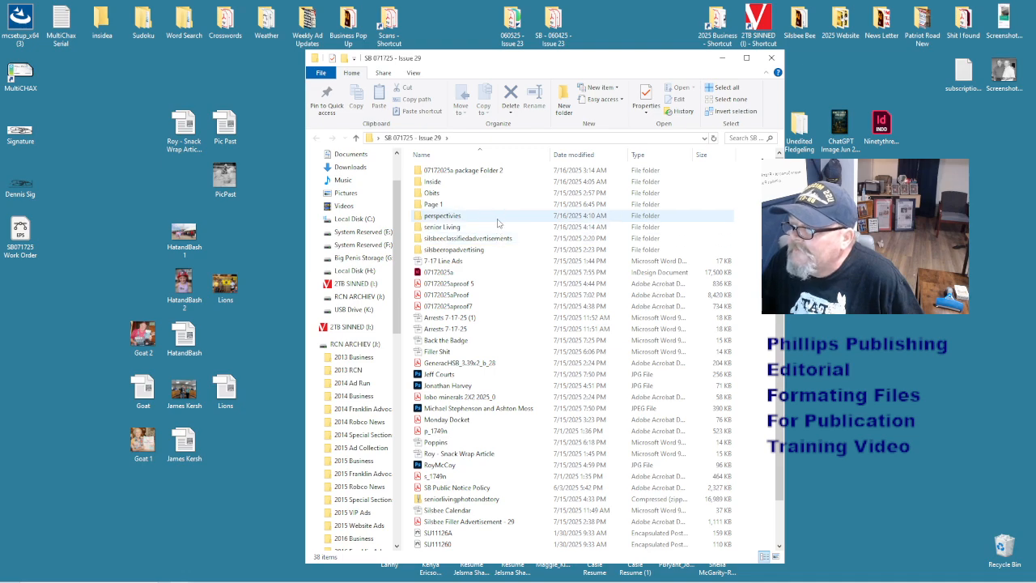
click(467, 265)
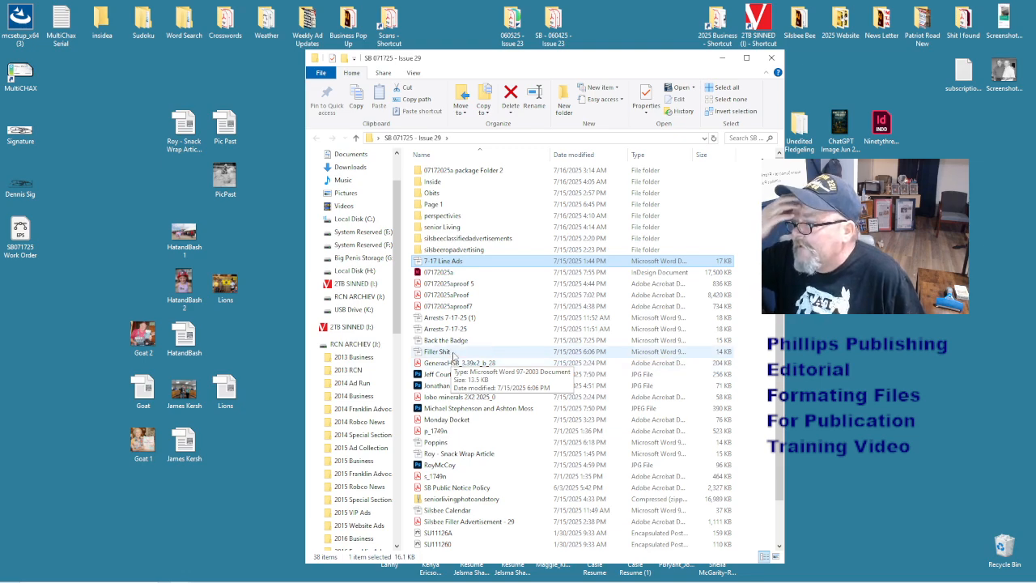
double_click(463, 264)
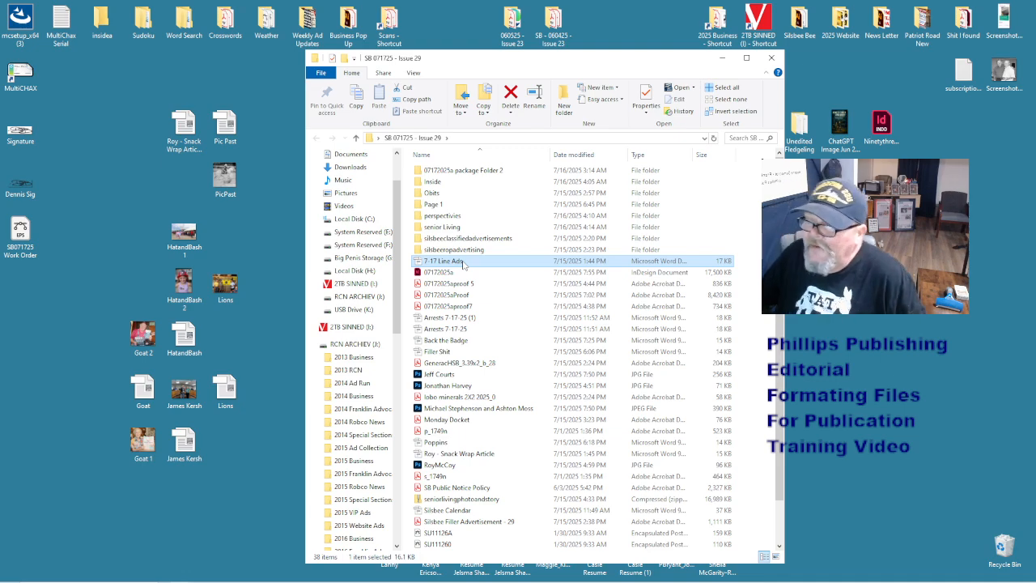
- Reset the whole line ads document to default formatting
mouse_move(557, 577)
click(502, 575)
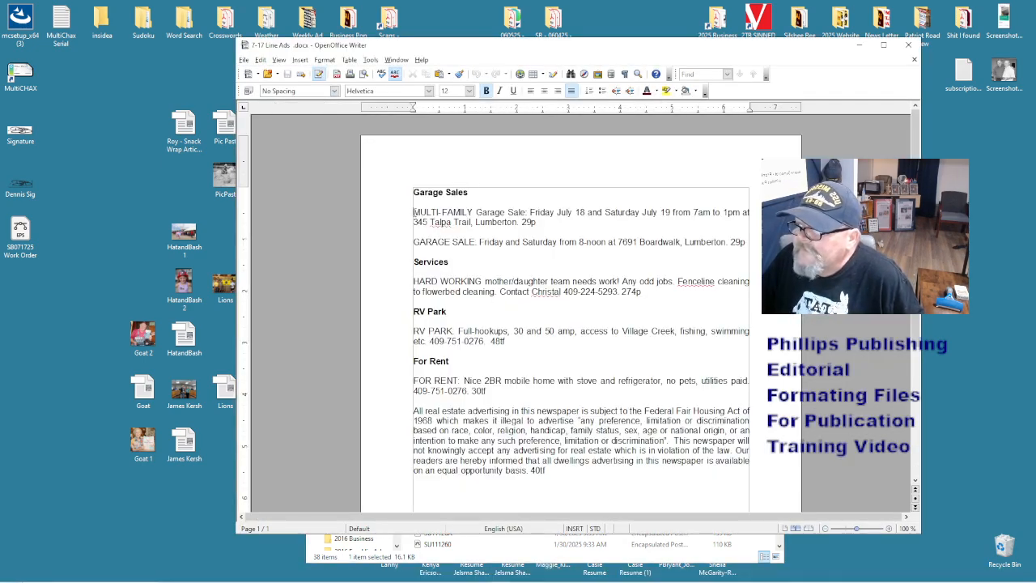
key(ctrl+a)
right_click(465, 234)
click(486, 238)
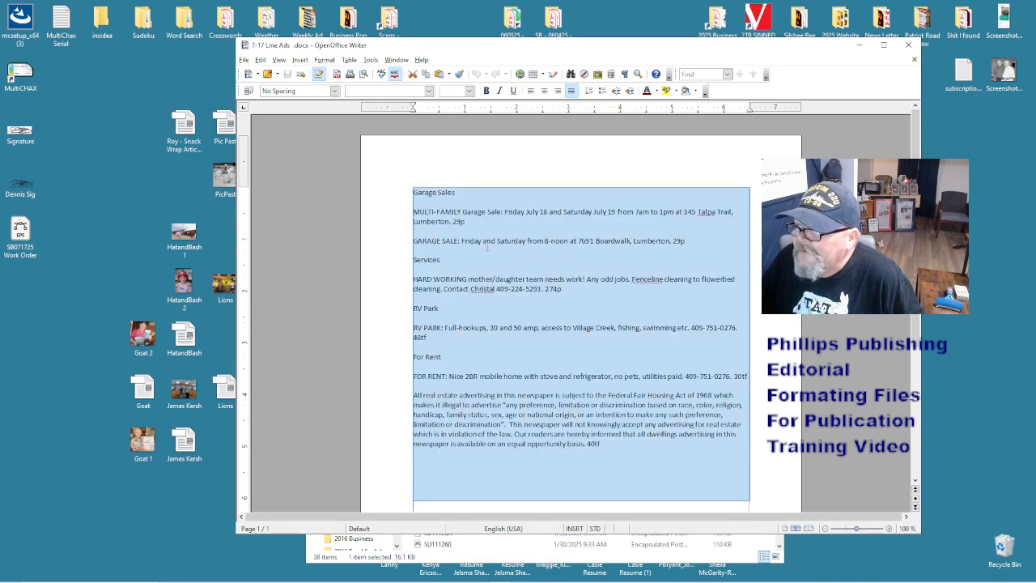
click(623, 456)
- Delete the trailing blank lines and the fair housing disclaimer paragraph
drag(613, 445, 639, 533)
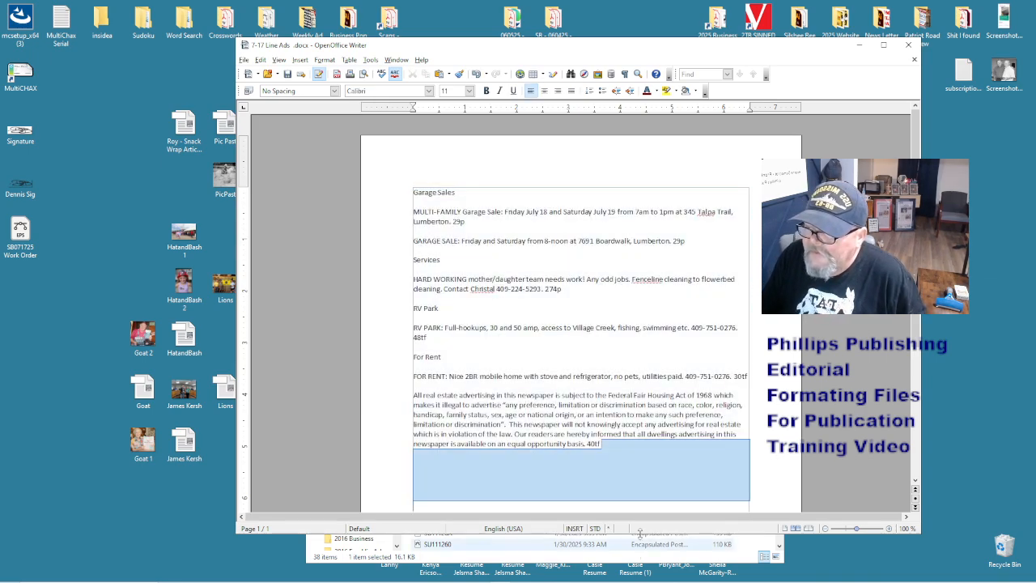
key(Delete)
drag(630, 453, 335, 395)
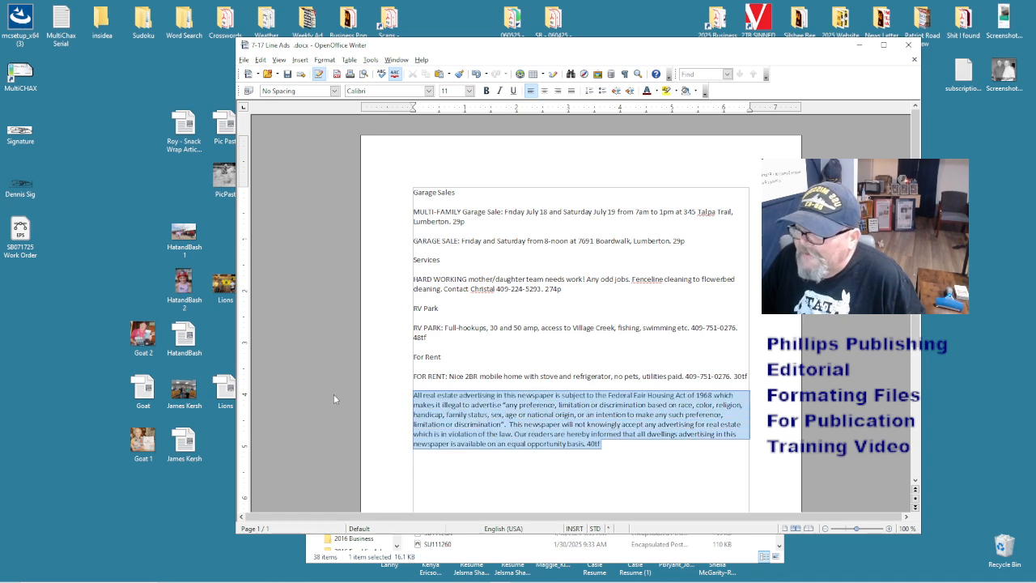
key(Delete)
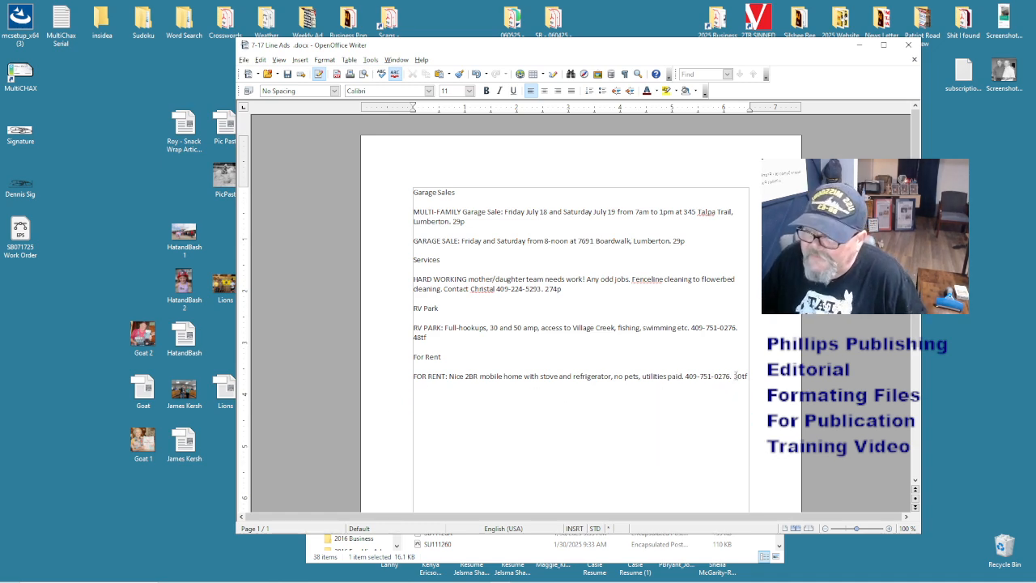
- Delete the ad codes 30tf, 48tf, 274p and both 29p codes from the ads
double_click(738, 376)
key(Delete)
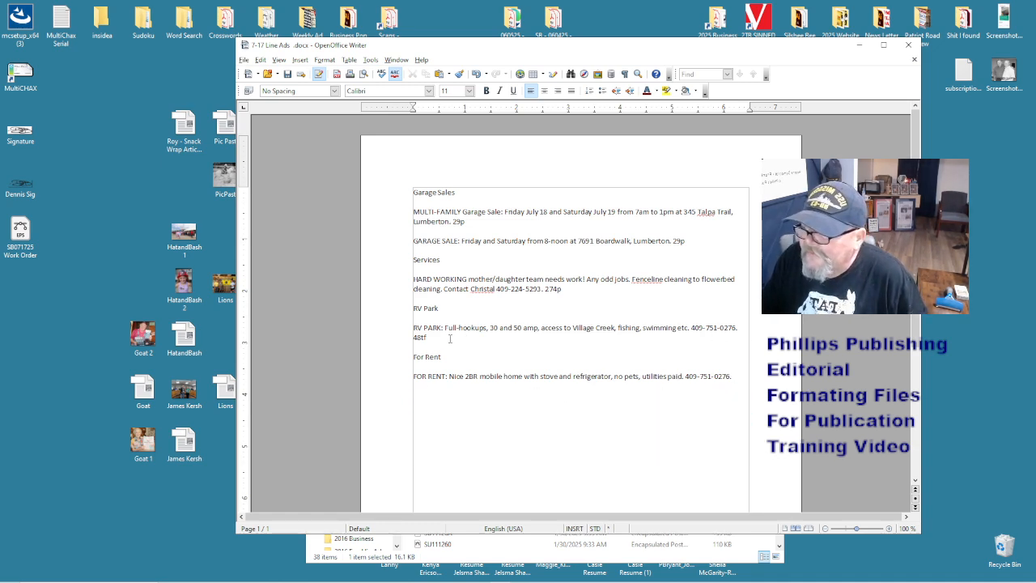
double_click(419, 337)
key(Delete)
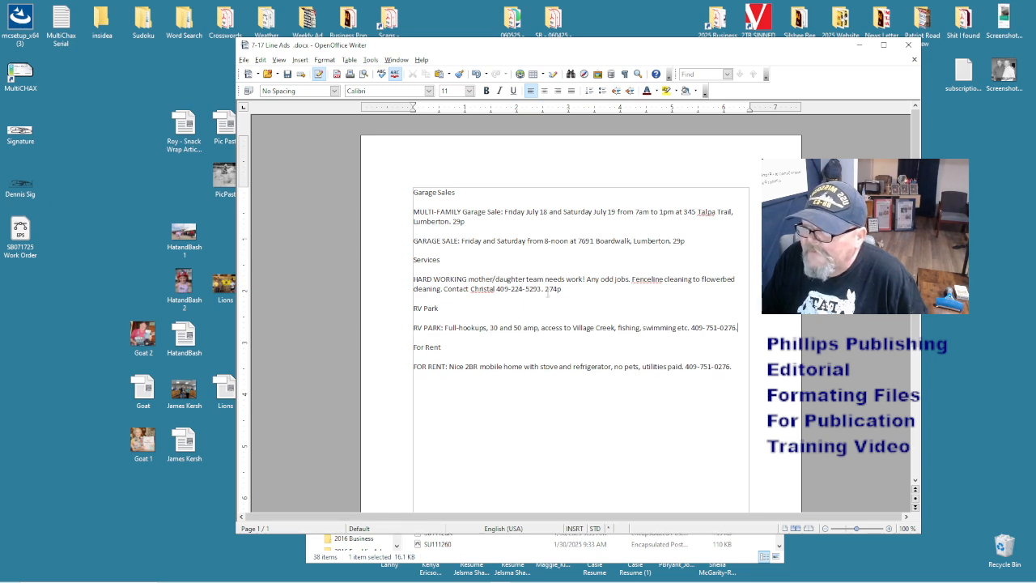
double_click(549, 289)
key(Delete)
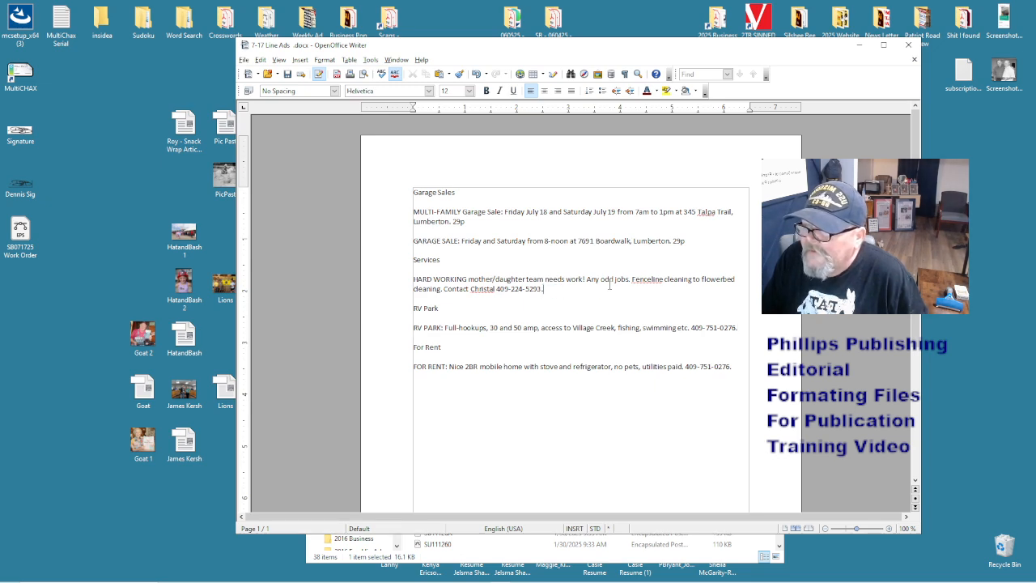
double_click(677, 241)
key(Delete)
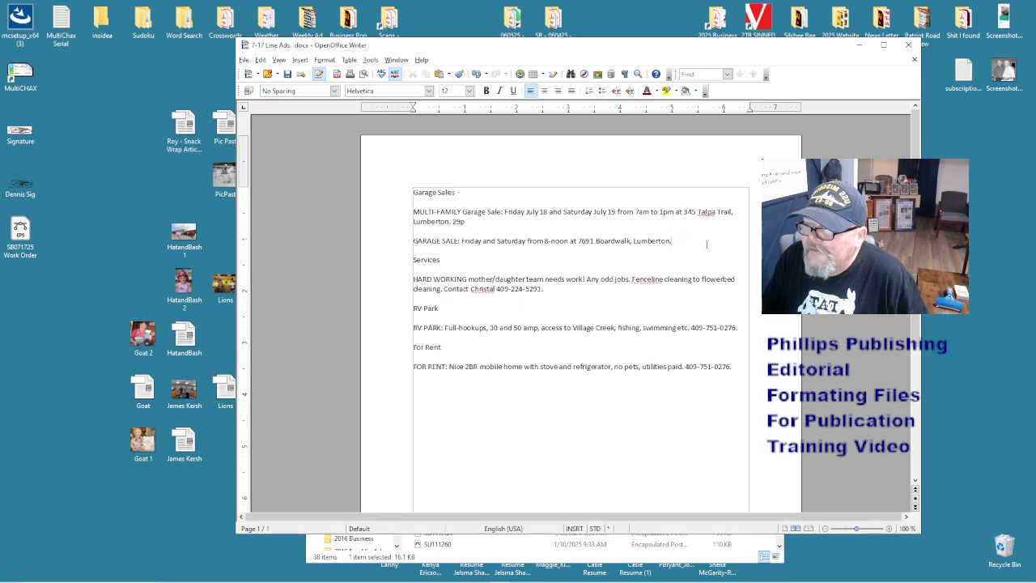
double_click(457, 221)
key(Delete)
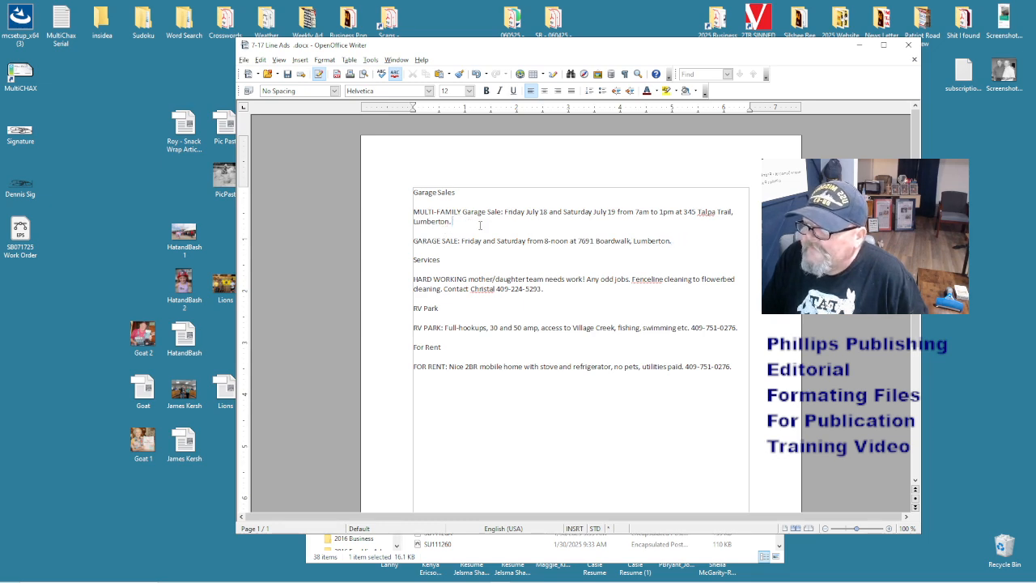
- Remove the blank lines under the Services, RV Park, For Rent and Garage Sales headings
click(478, 251)
click(442, 271)
key(Delete)
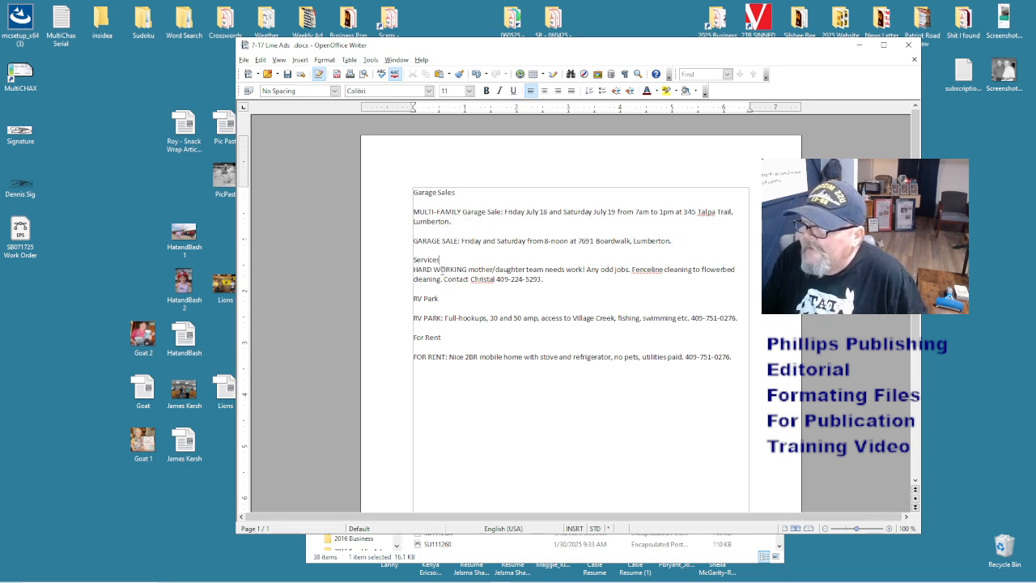
click(426, 318)
key(Delete)
click(427, 339)
key(Delete)
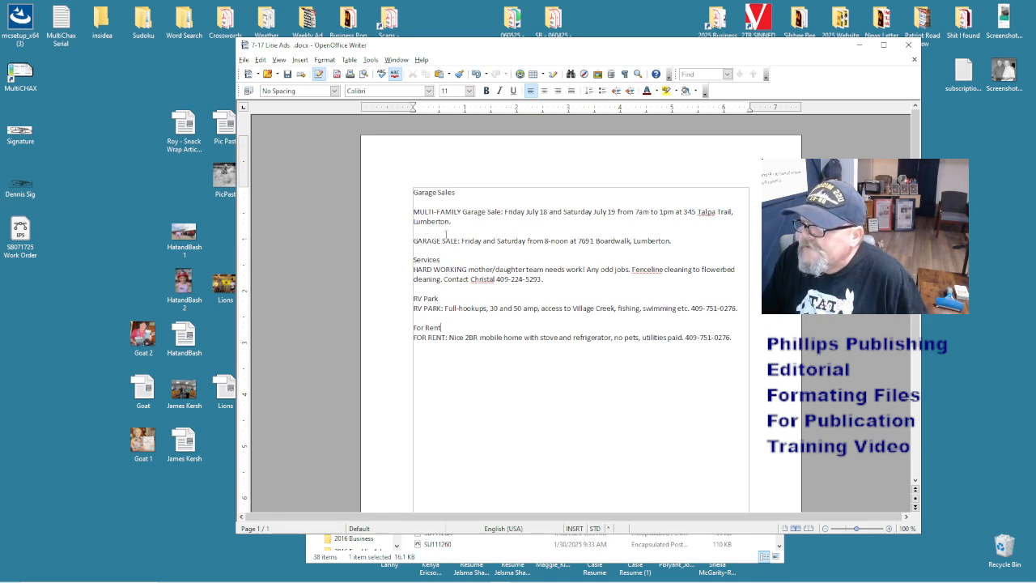
key(Delete)
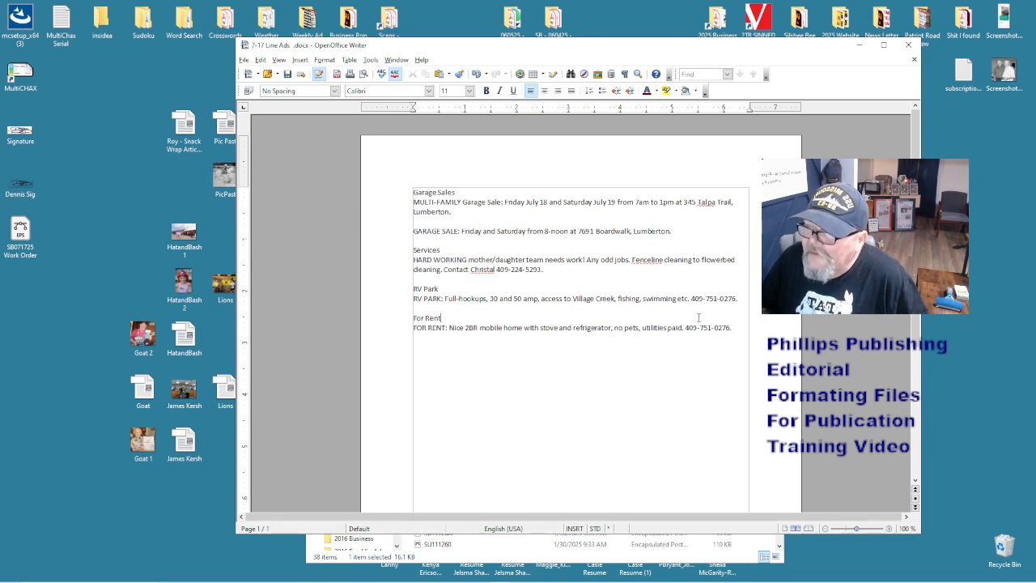
key(ctrl+a)
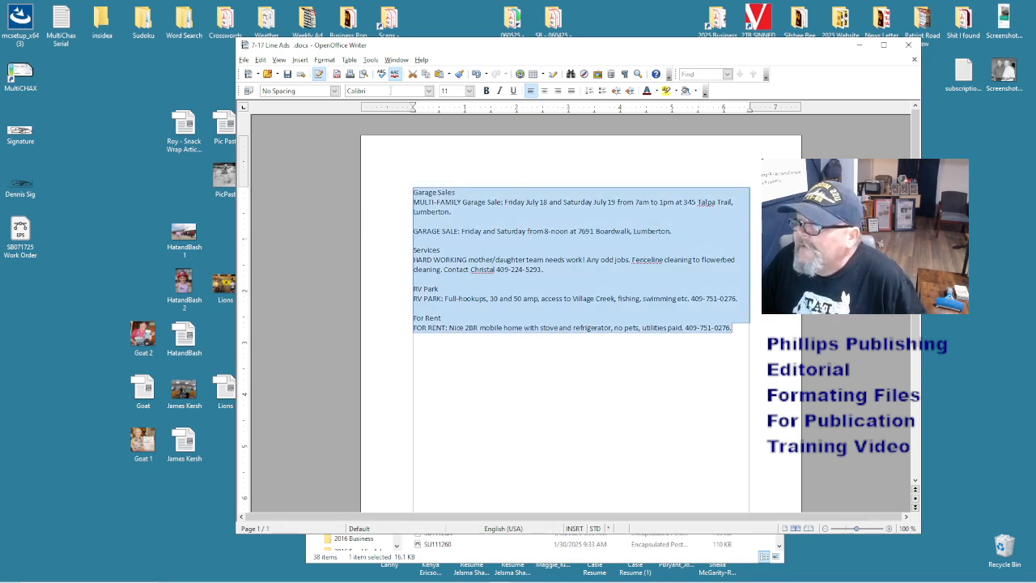
- Set all the ad text to Times New Roman, 12 pt
click(373, 91)
text(Times New Roman)
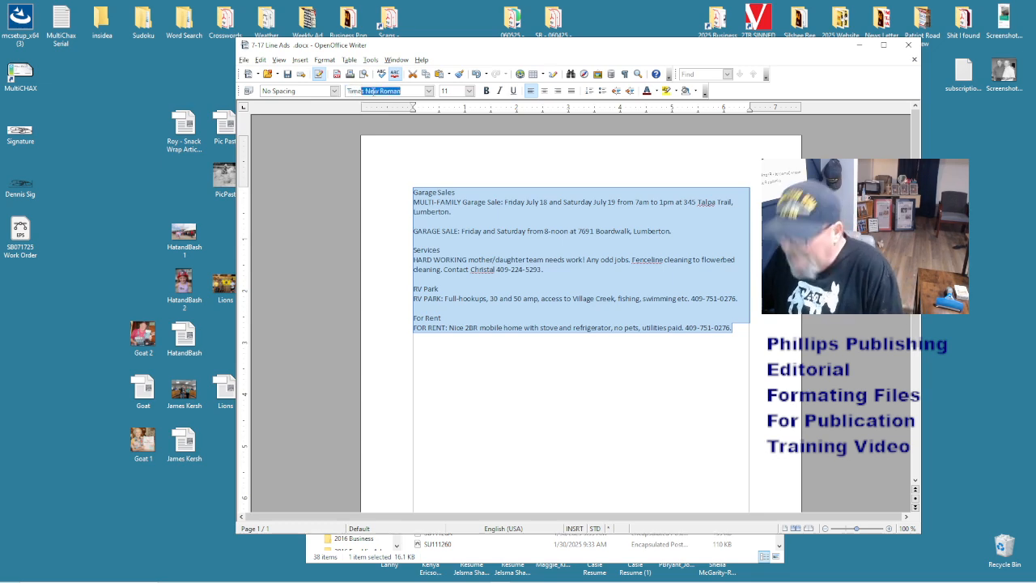
key(Return)
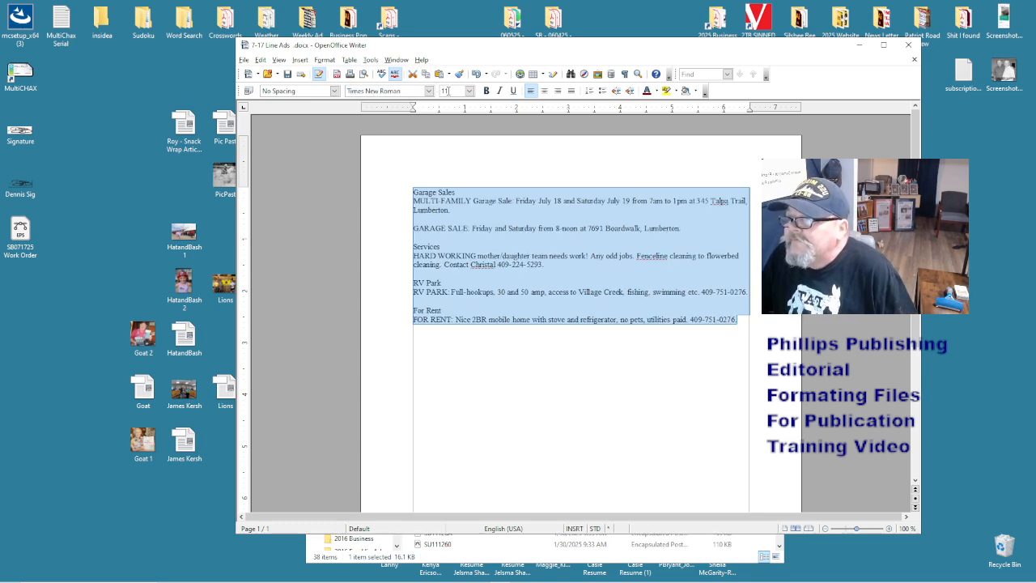
click(449, 91)
text(2)
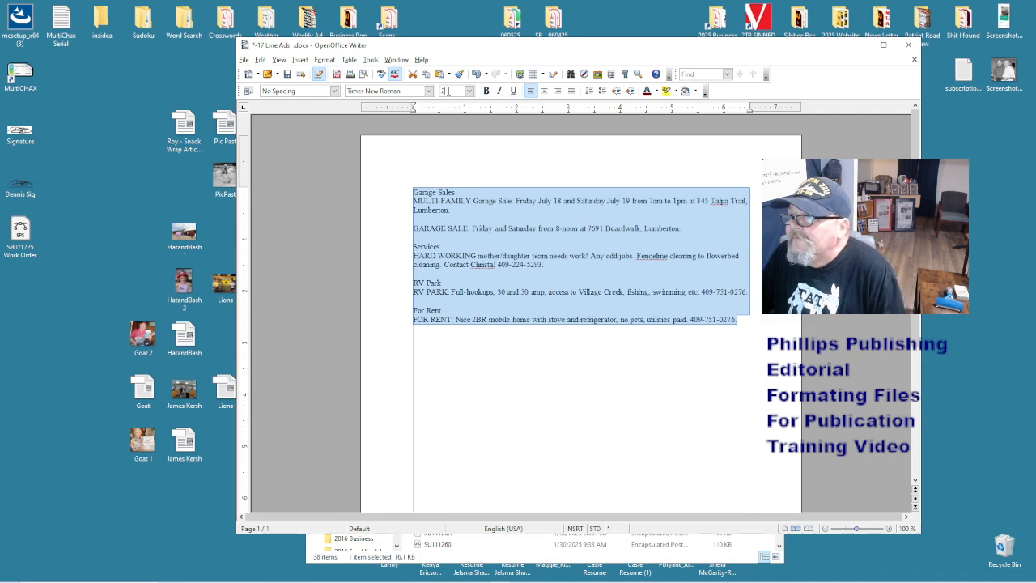
key(Return)
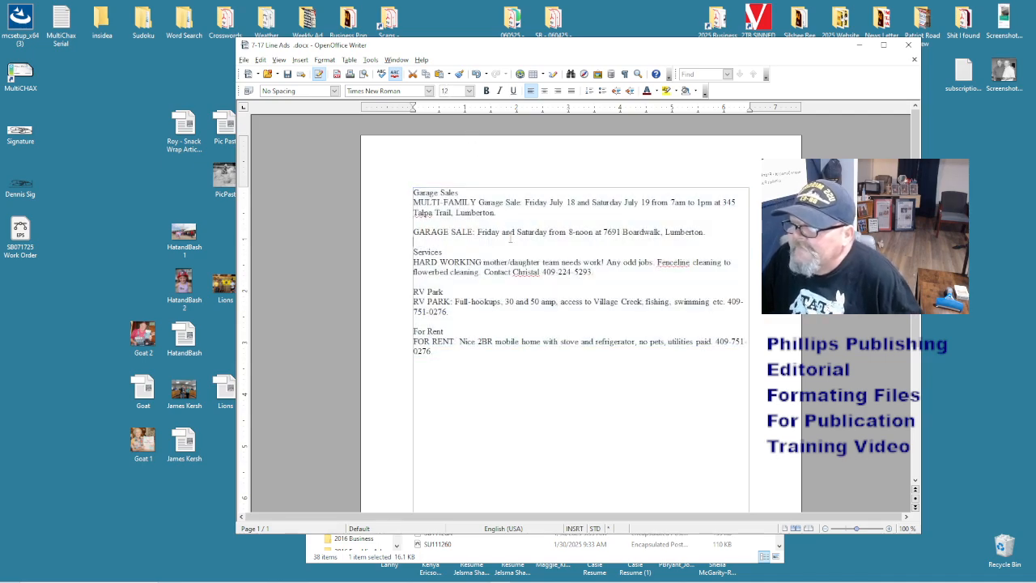
right_click(510, 242)
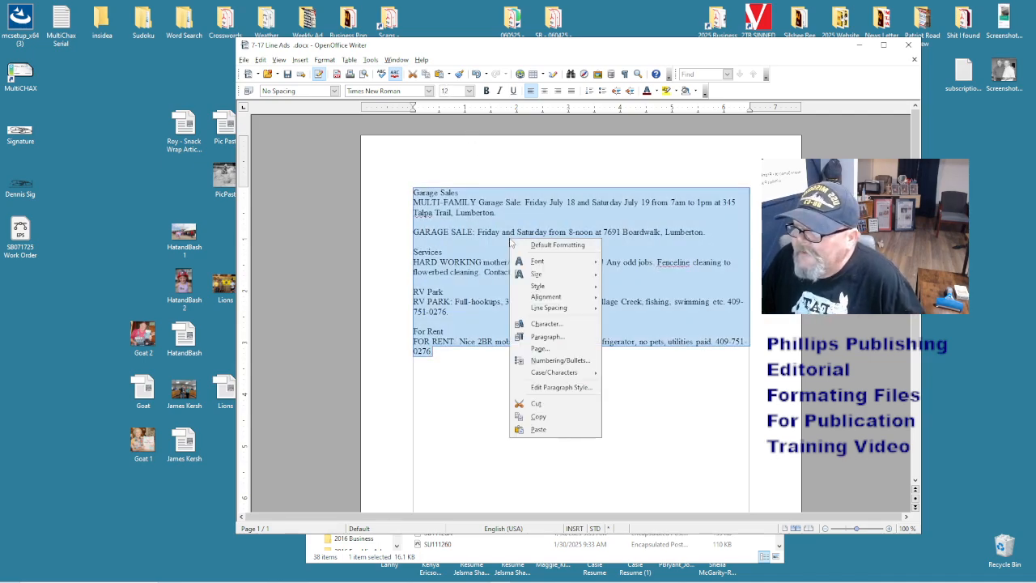
click(544, 417)
click(483, 272)
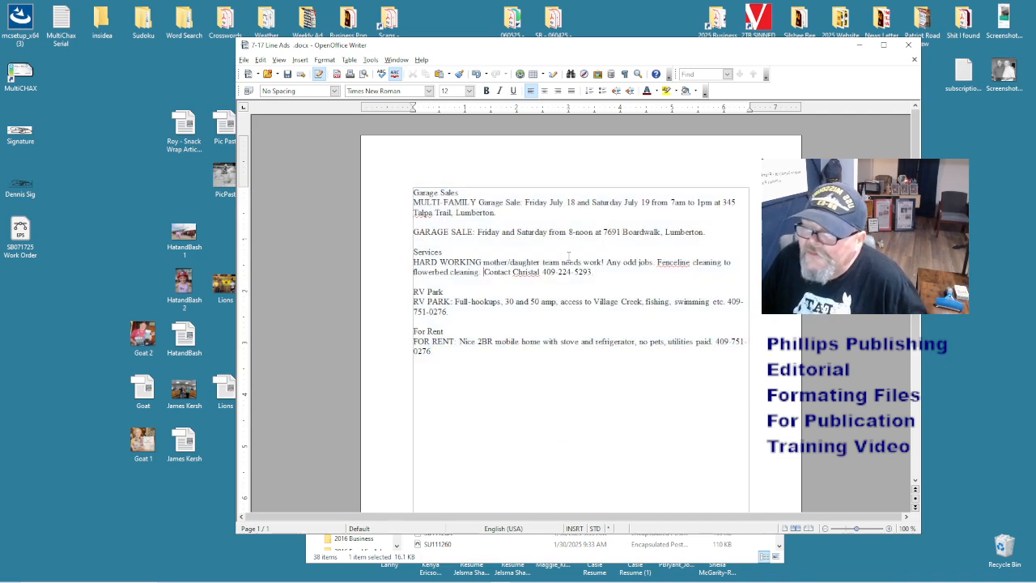
- Rewrite the Garage Sales times as '7 a.m. to 1 p.m.' and '8:00 a.m.'
click(544, 250)
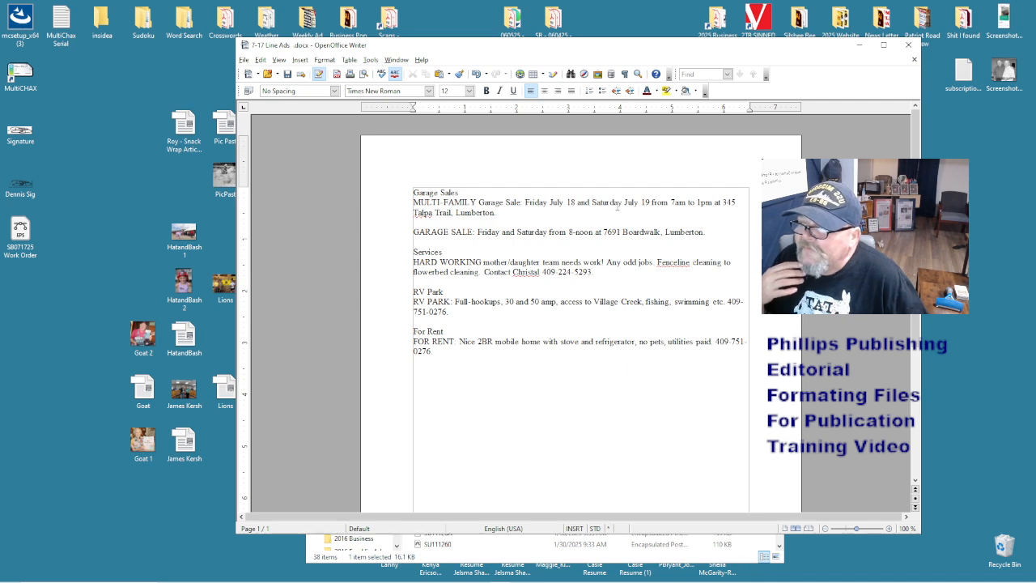
click(676, 204)
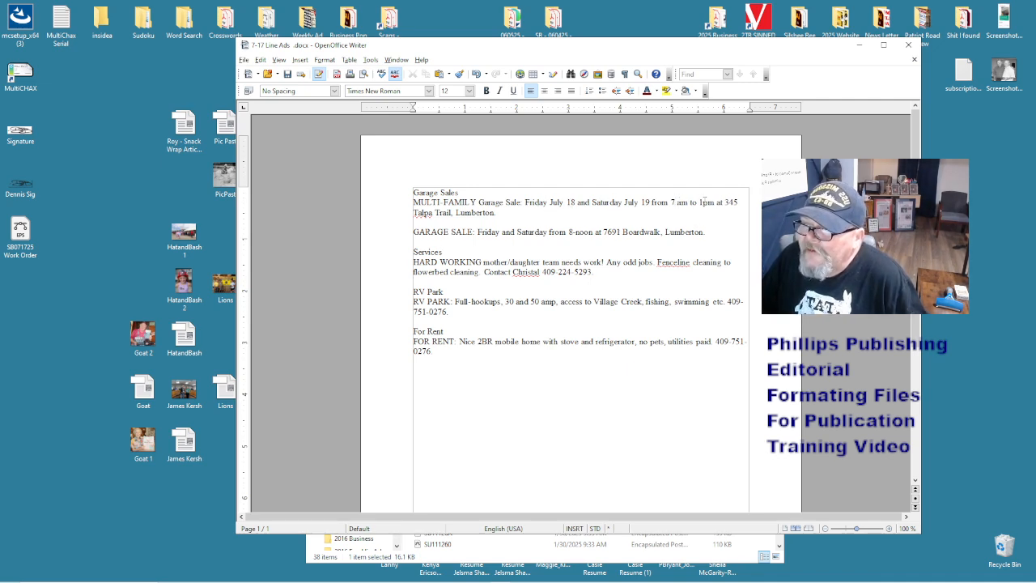
key(Right)
text(.)
key(Right)
text(.)
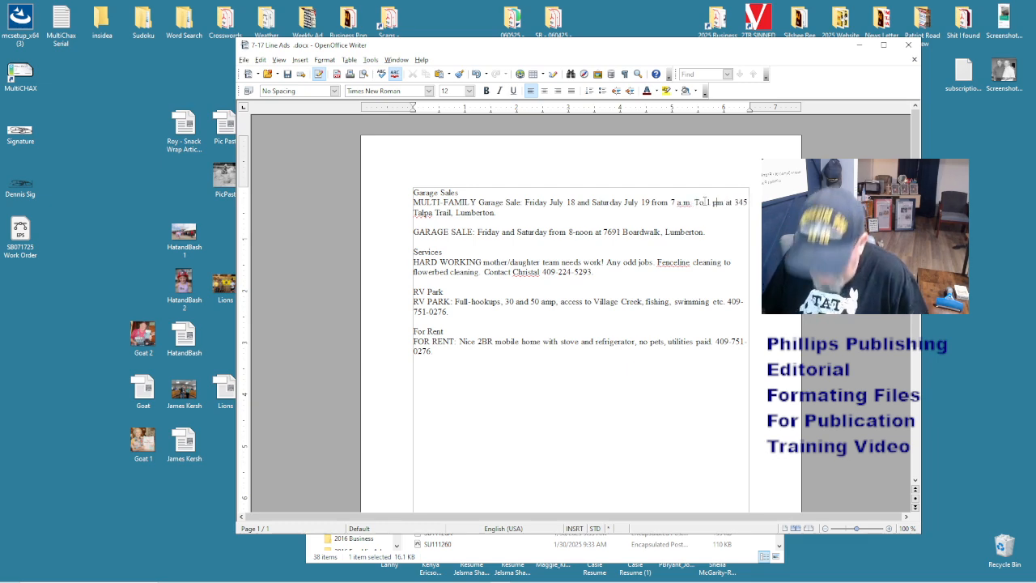
key(Right)
text(.)
key(Right)
text(.)
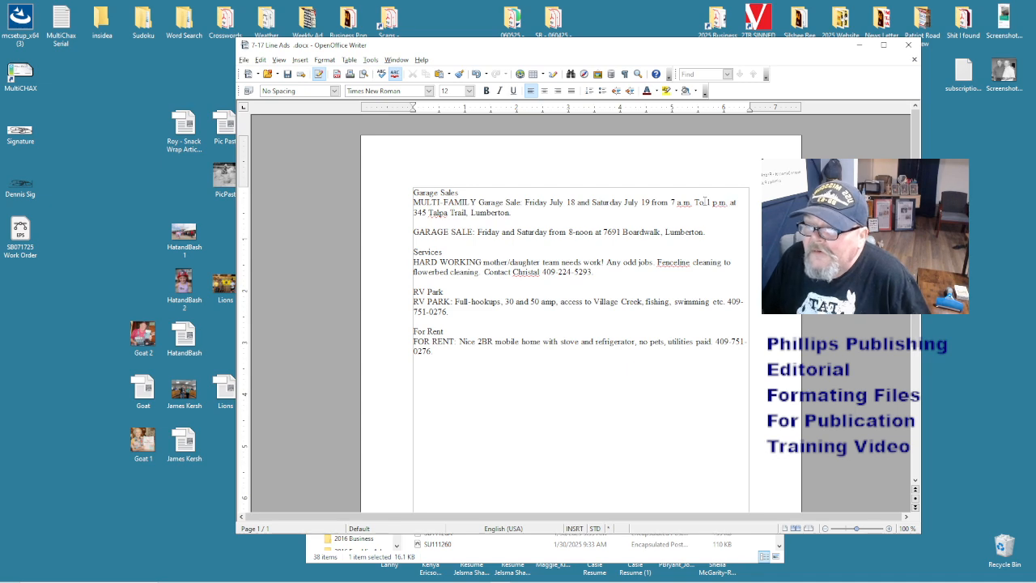
drag(694, 203, 700, 202)
text(t)
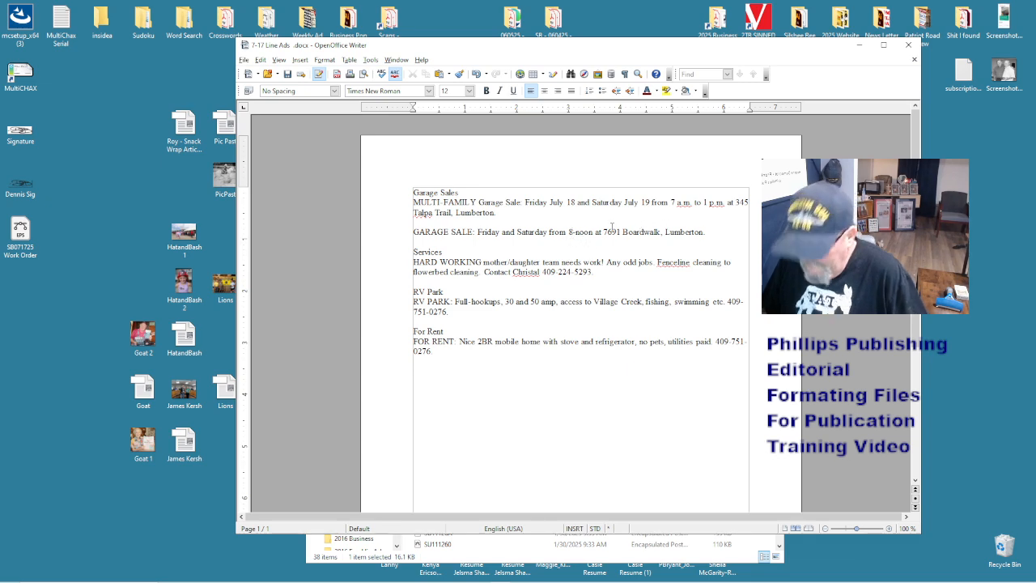
text(8:00 a.m.)
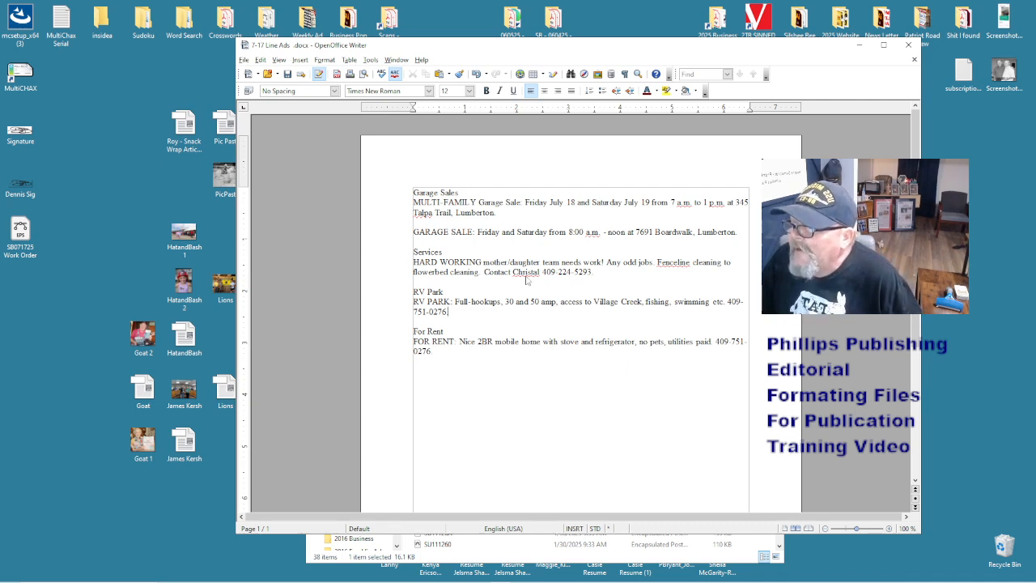
- Save the ads to the Desktop as 'Line Ads' in Word 97/2000/XP .doc format, then close it
key(ctrl+shift+s)
click(423, 304)
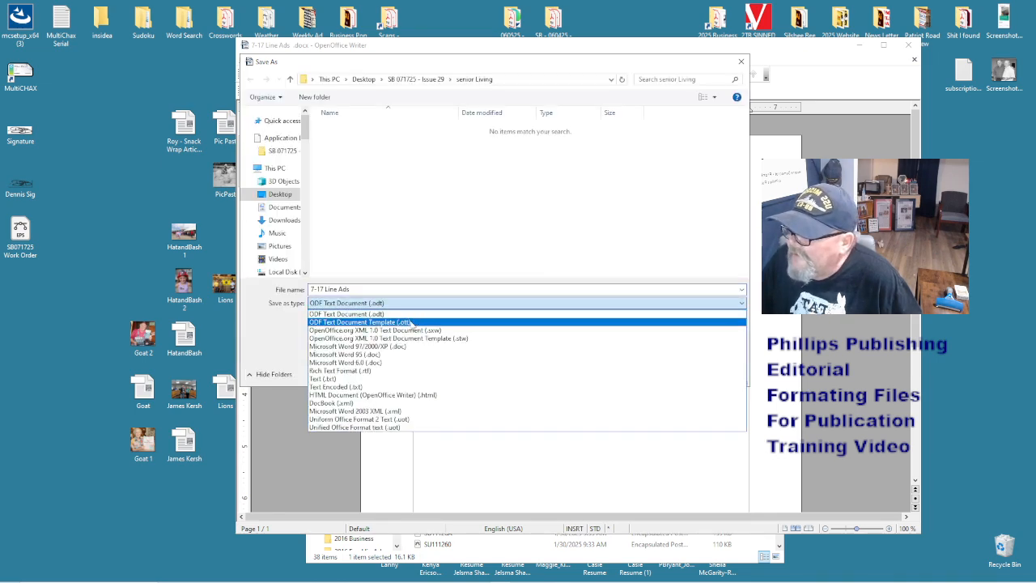
click(409, 346)
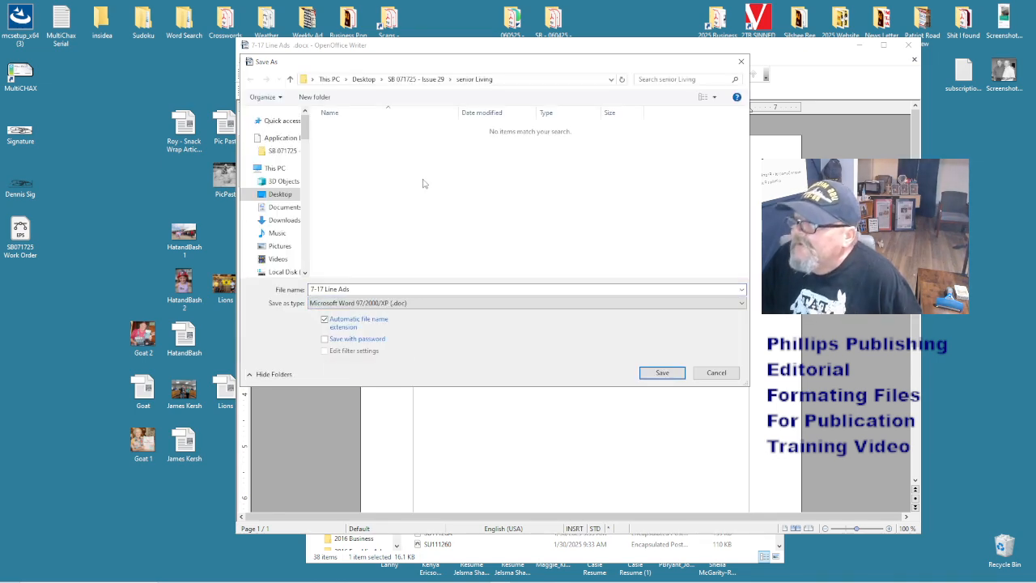
click(280, 194)
click(373, 289)
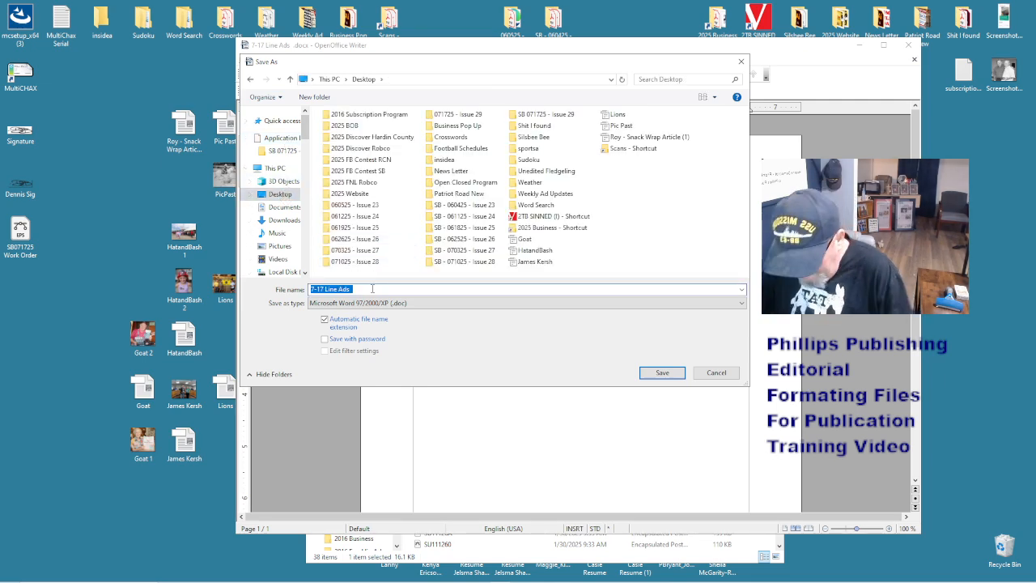
text(Line)
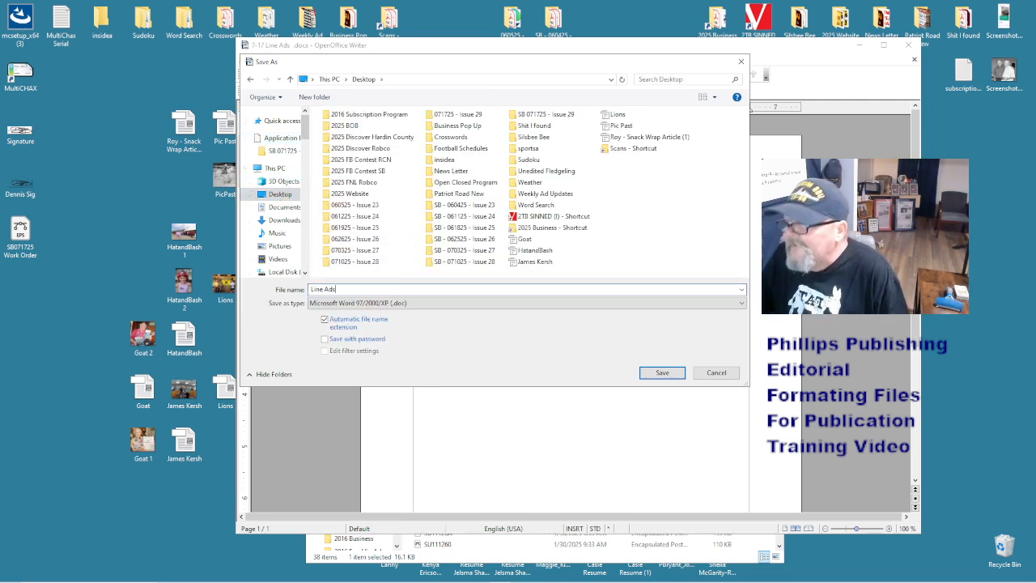
key(Return)
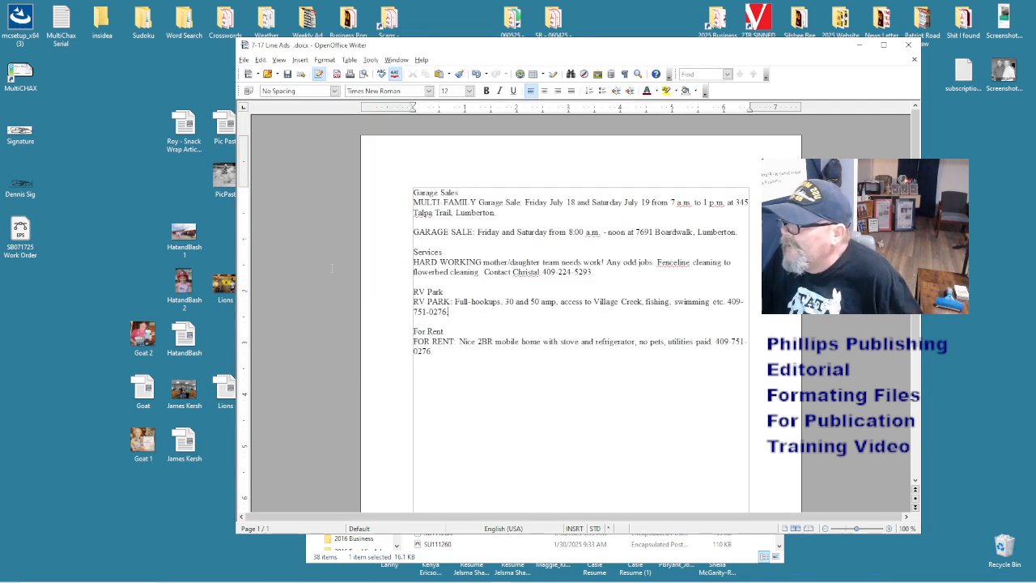
drag(34, 296, 182, 187)
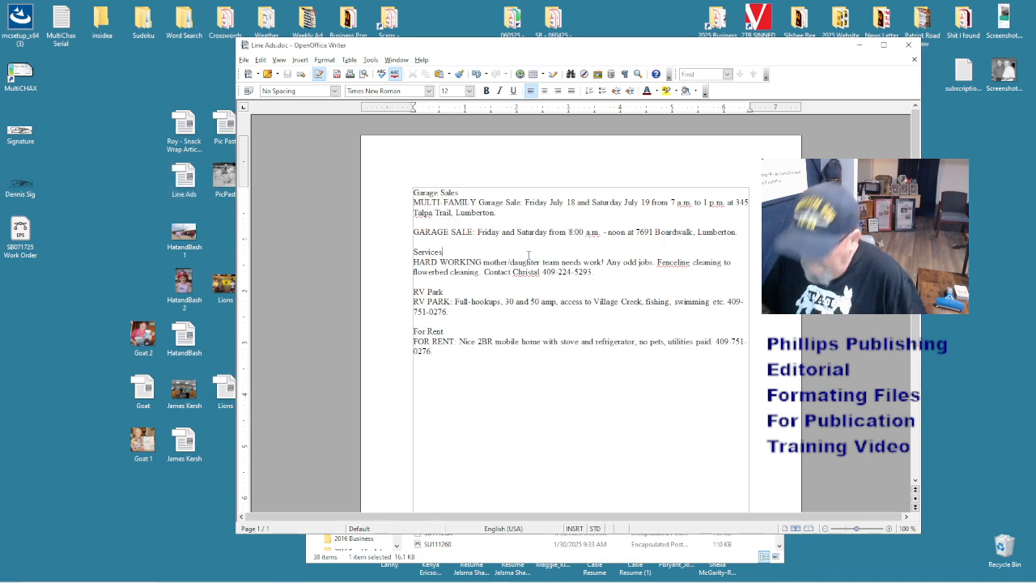
click(914, 59)
- Minimize OpenOffice and open 'Arrests 7-17-25 (1)' from the Issue 29 folder
click(861, 46)
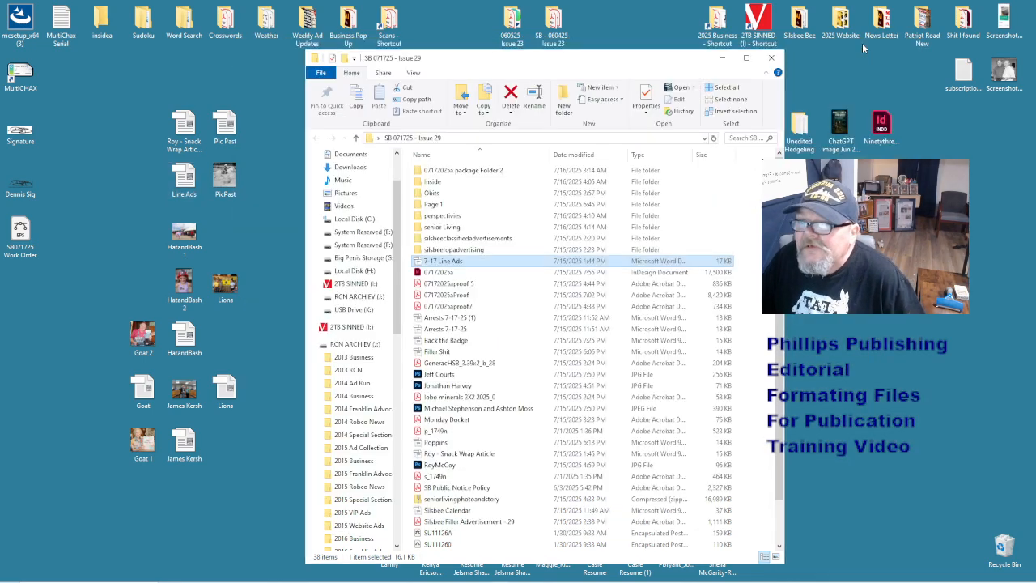
double_click(467, 318)
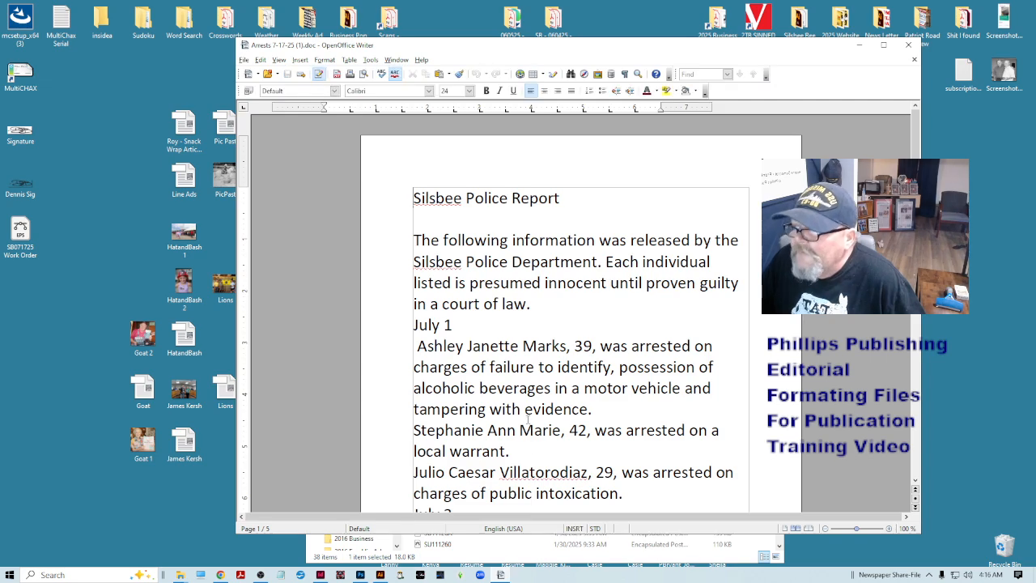
- Set the whole report to 12 pt and delete the trailing blank lines after the last entry
click(525, 413)
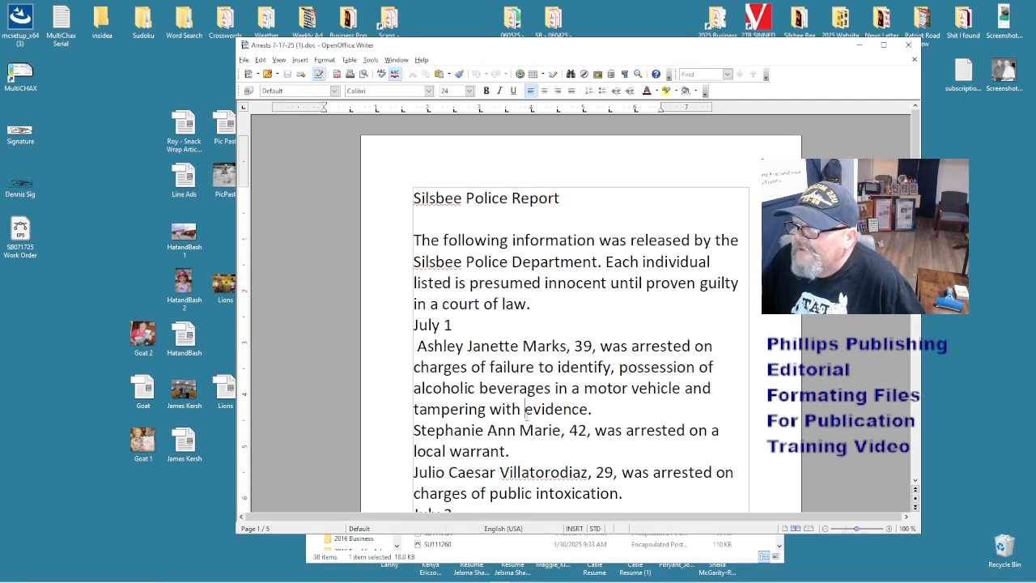
key(ctrl+a)
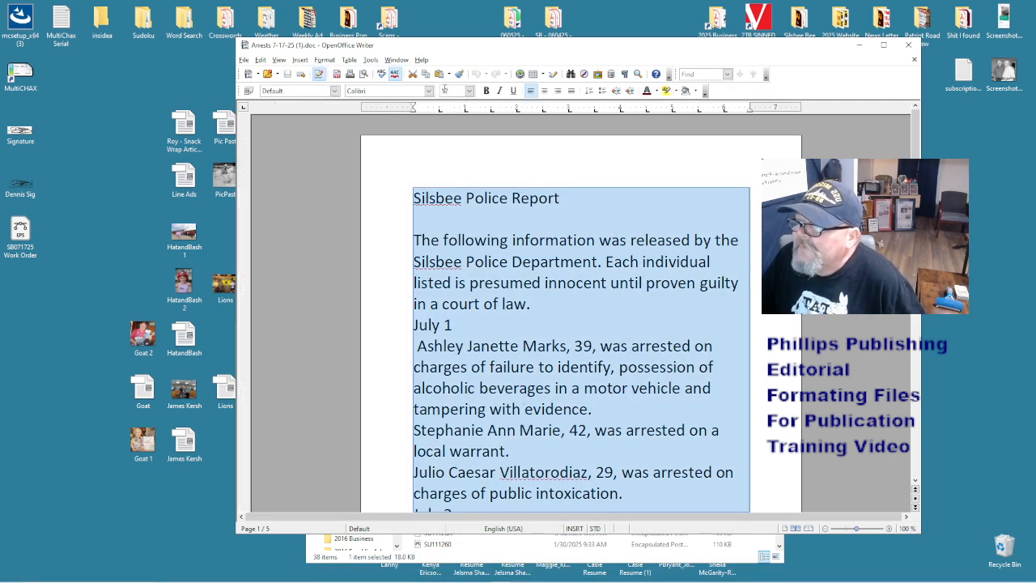
key(Return)
click(474, 140)
drag(469, 136, 521, 282)
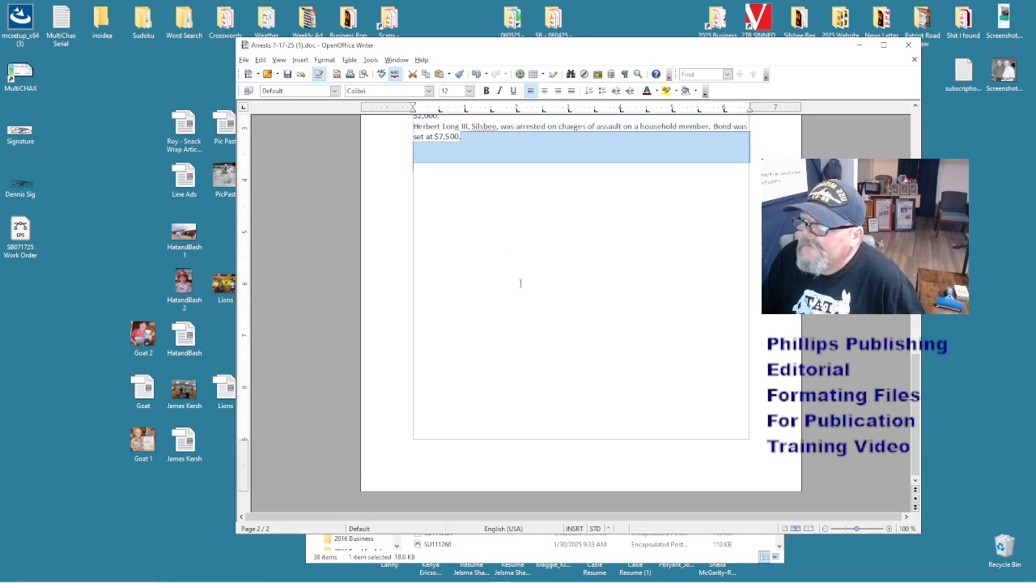
key(Delete)
scroll(520, 283, up, 10)
scroll(521, 283, up, 8)
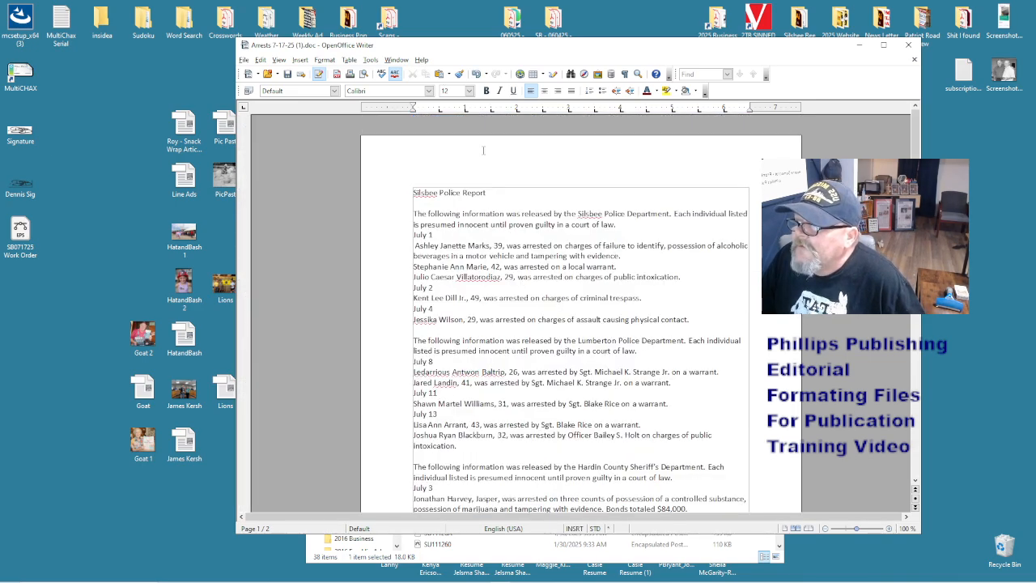
- Apply Times New Roman to the whole report and reset it to default formatting
key(ctrl+a)
click(386, 90)
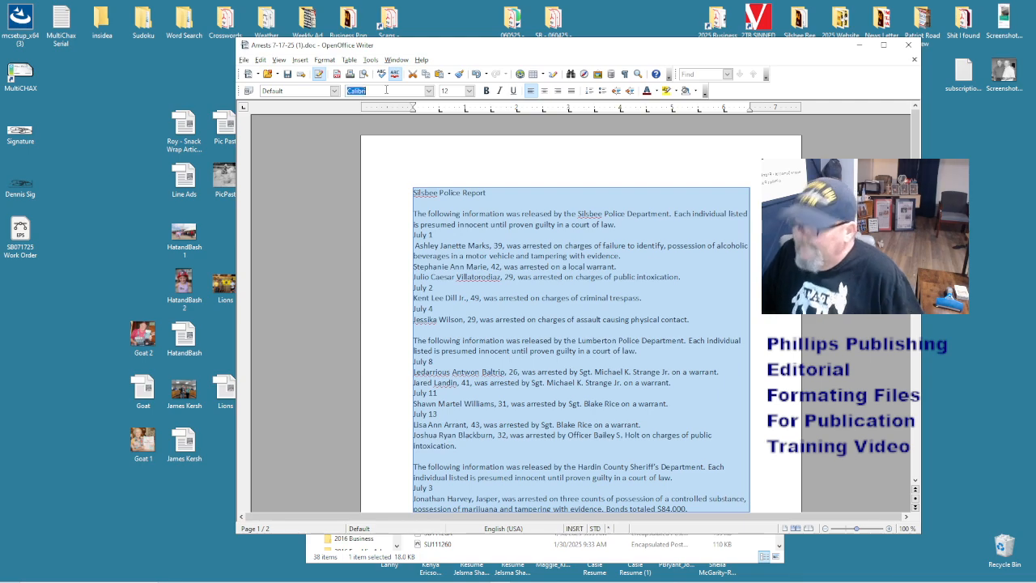
text(Times New Roman)
key(Return)
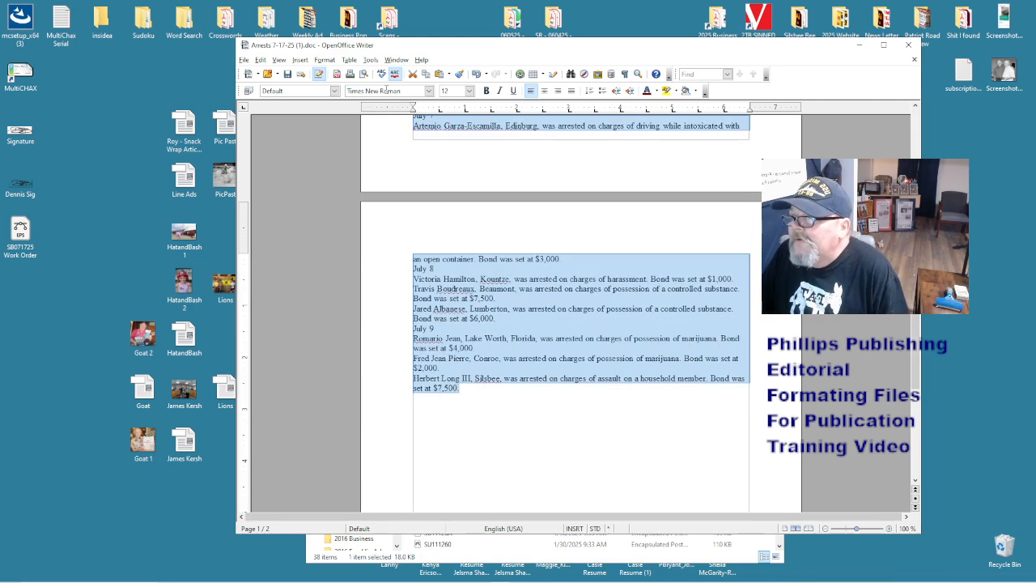
right_click(516, 303)
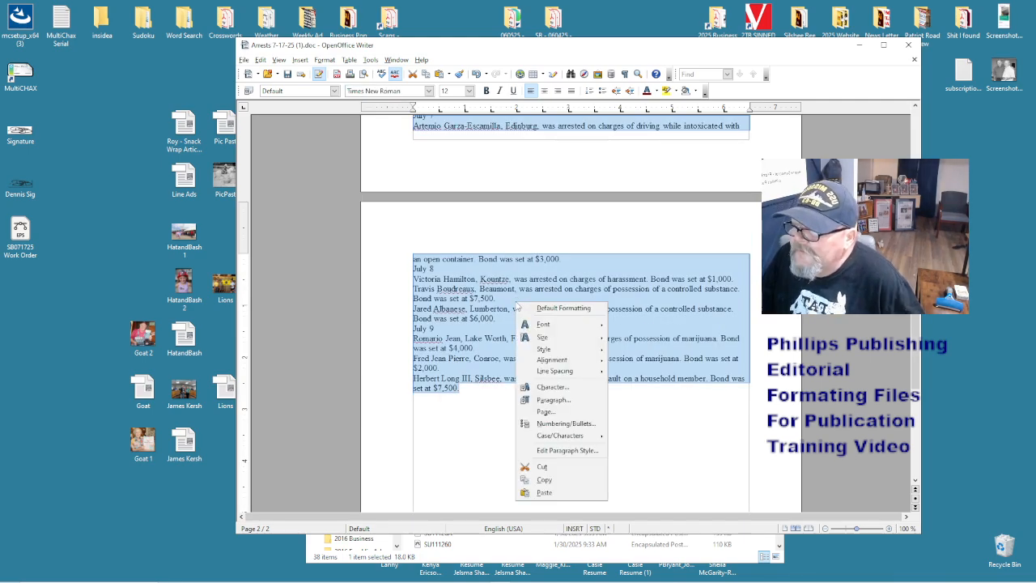
click(547, 310)
scroll(518, 285, up, 10)
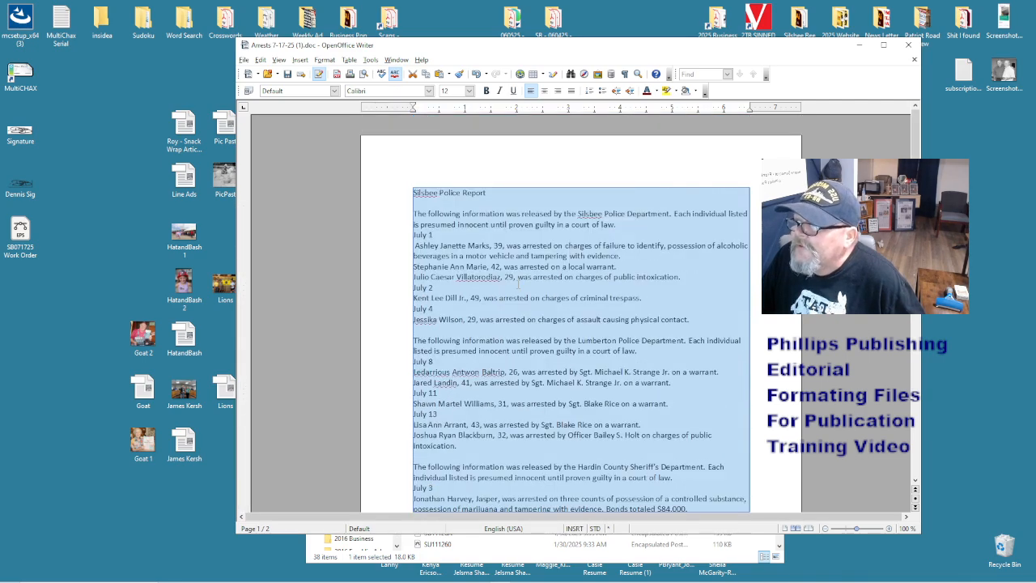
right_click(518, 284)
key(Escape)
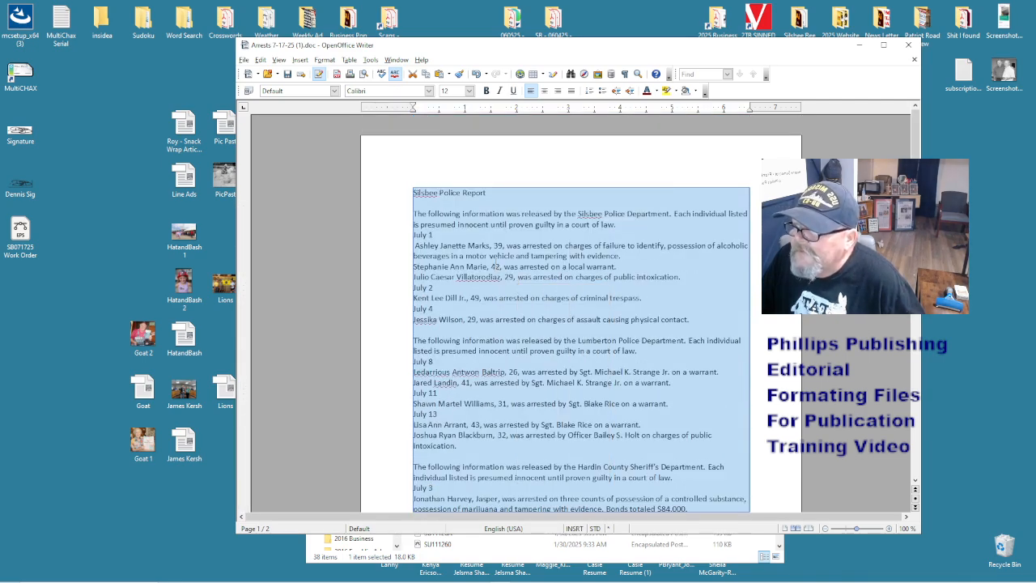
double_click(498, 256)
- Clear the report's formatting again and reapply Times New Roman to all text
key(ctrl+a)
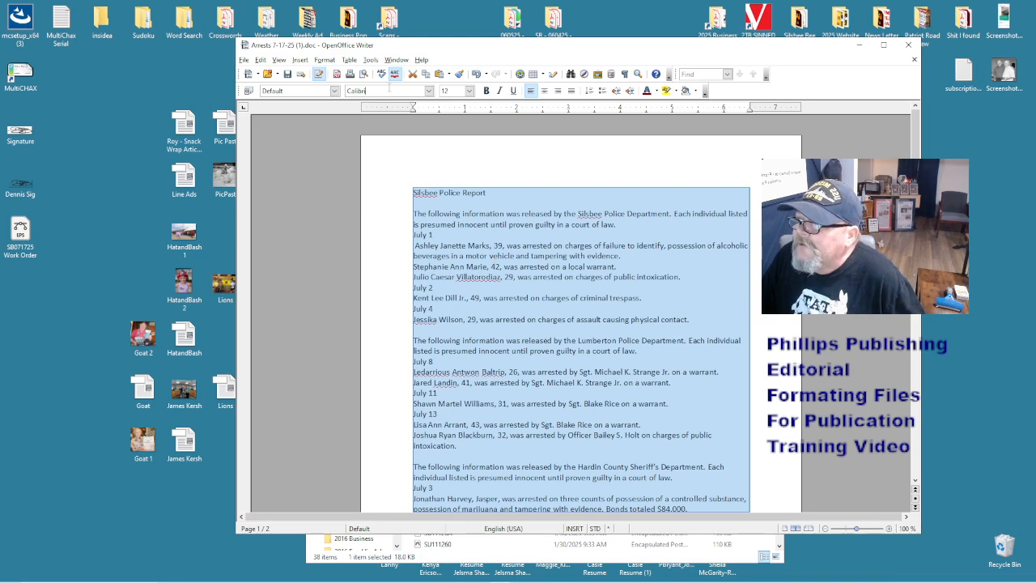
double_click(390, 90)
text(Times New Roman)
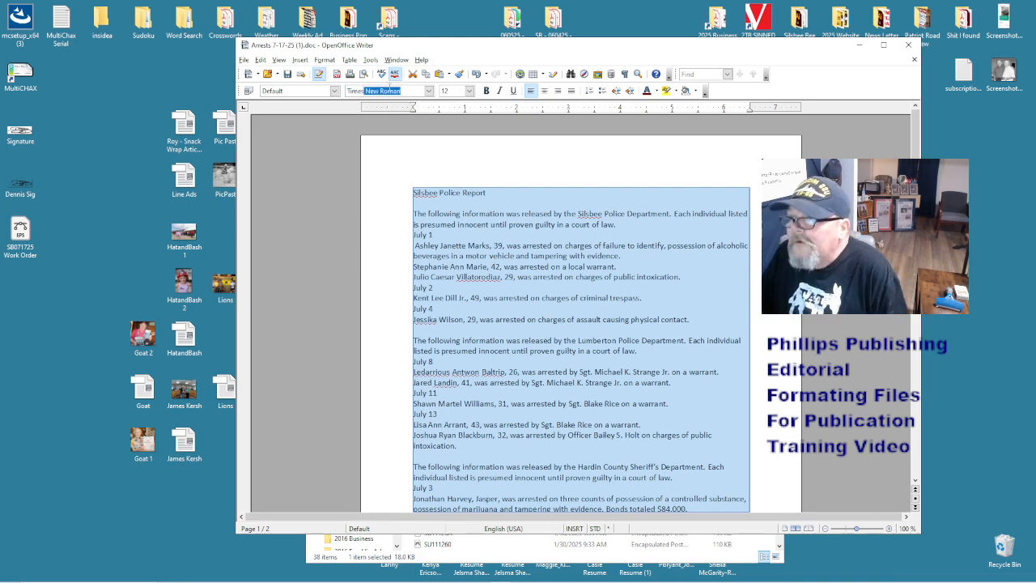
key(Return)
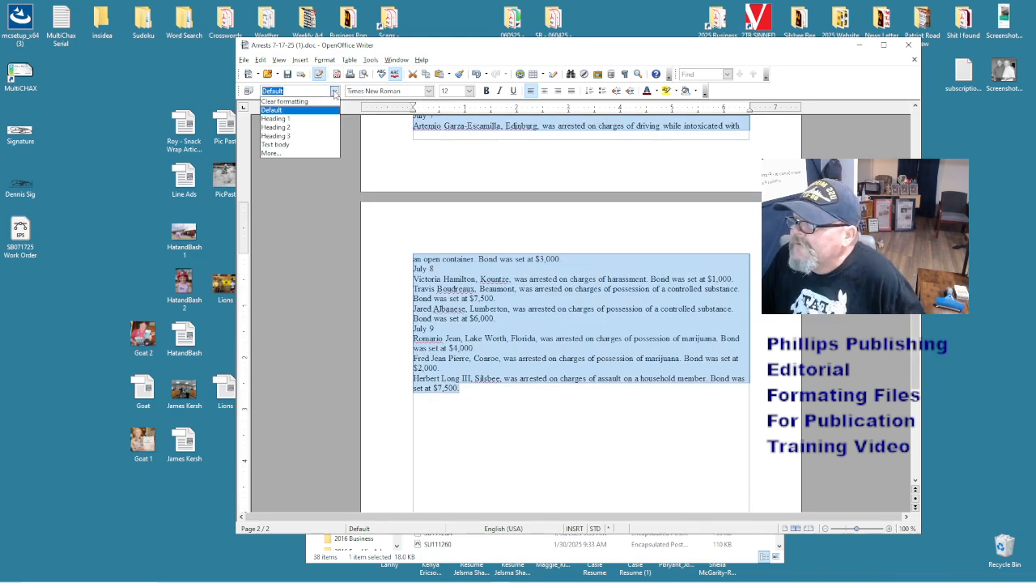
click(334, 90)
click(319, 102)
click(480, 306)
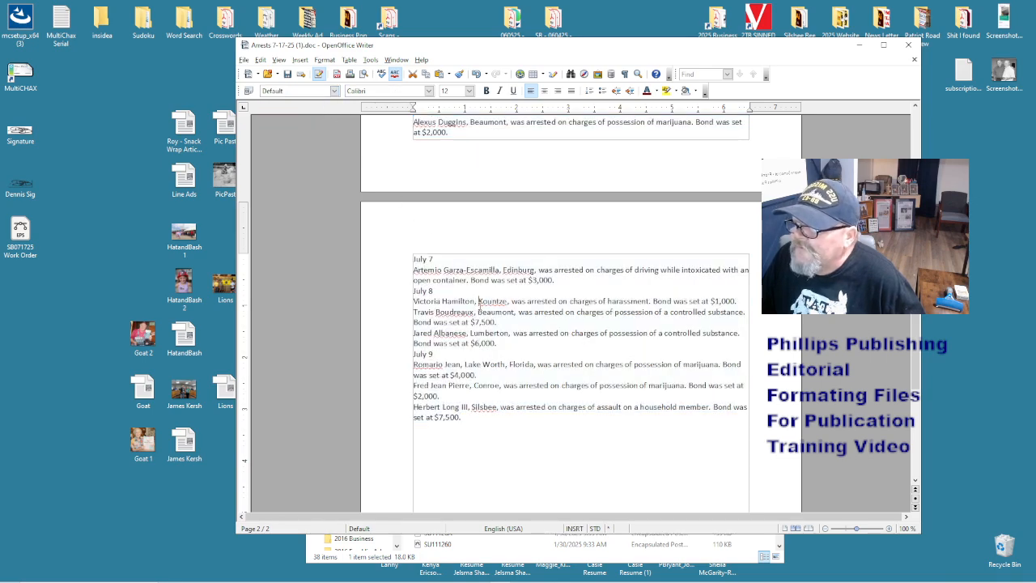
scroll(480, 306, up, 10)
key(ctrl+a)
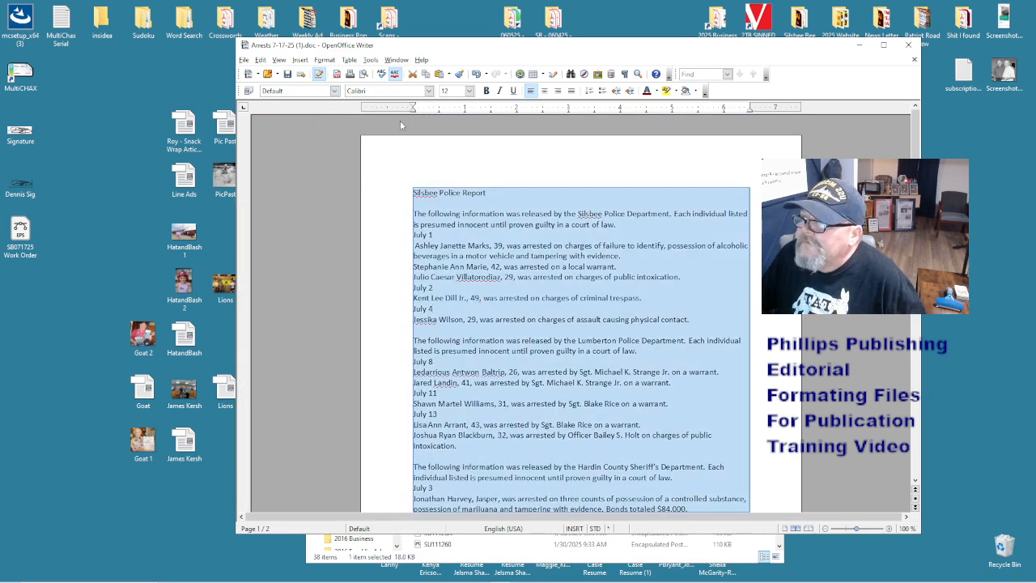
double_click(382, 90)
text(Times New Roman)
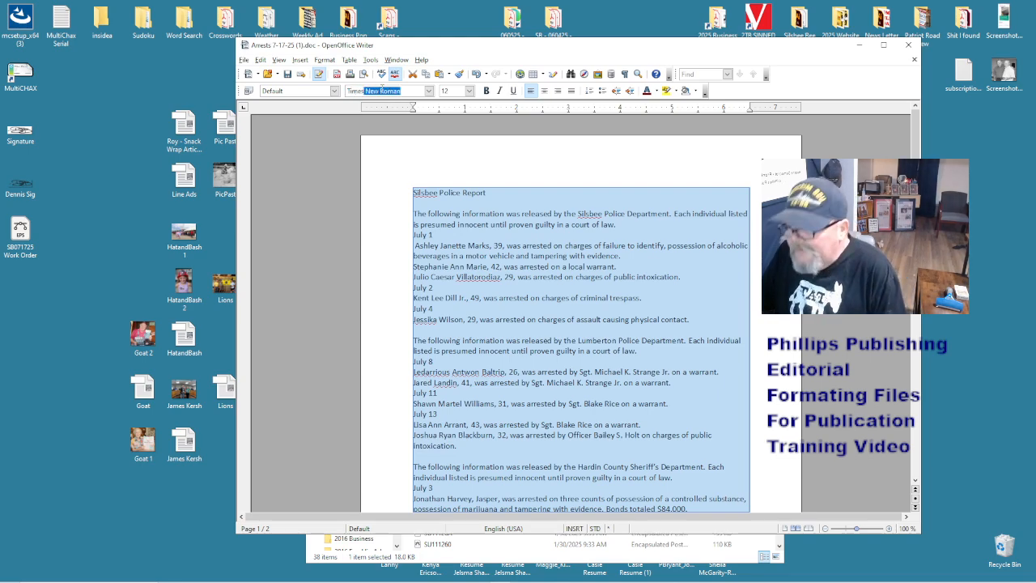
key(Return)
click(523, 334)
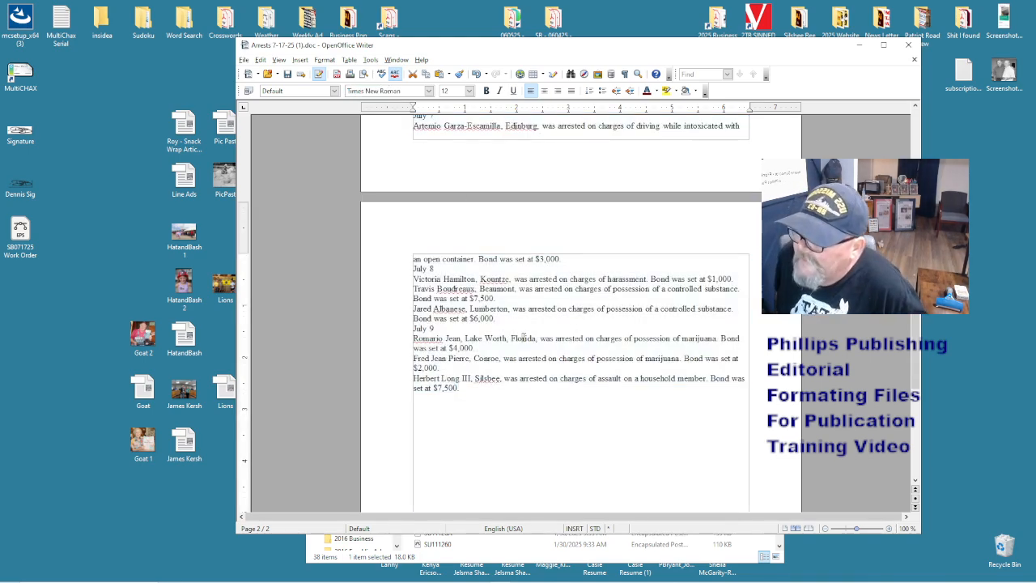
scroll(524, 334, up, 15)
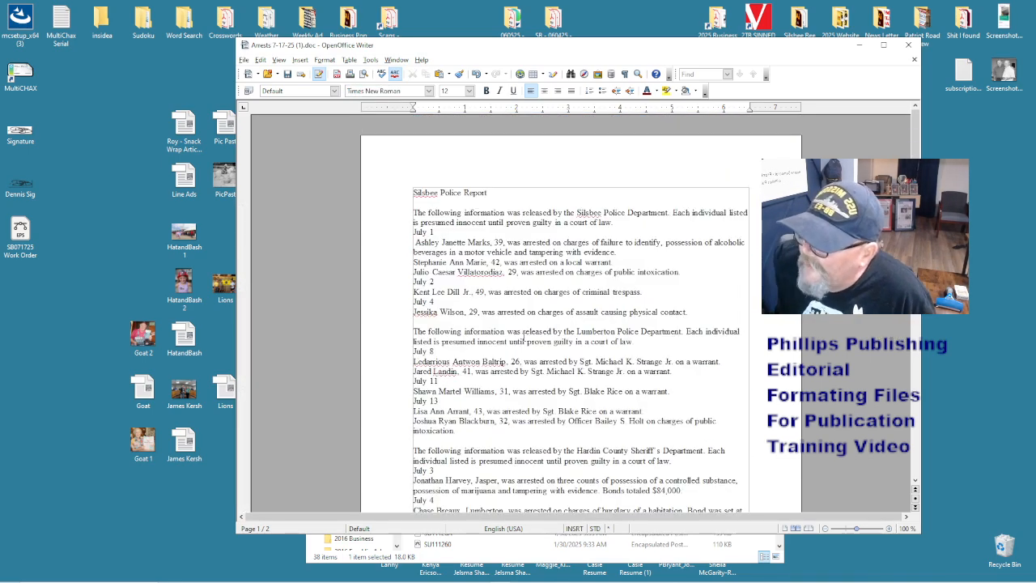
- Delete the stray space before the first arrestee's name and the blank line under the title
click(413, 242)
key(Delete)
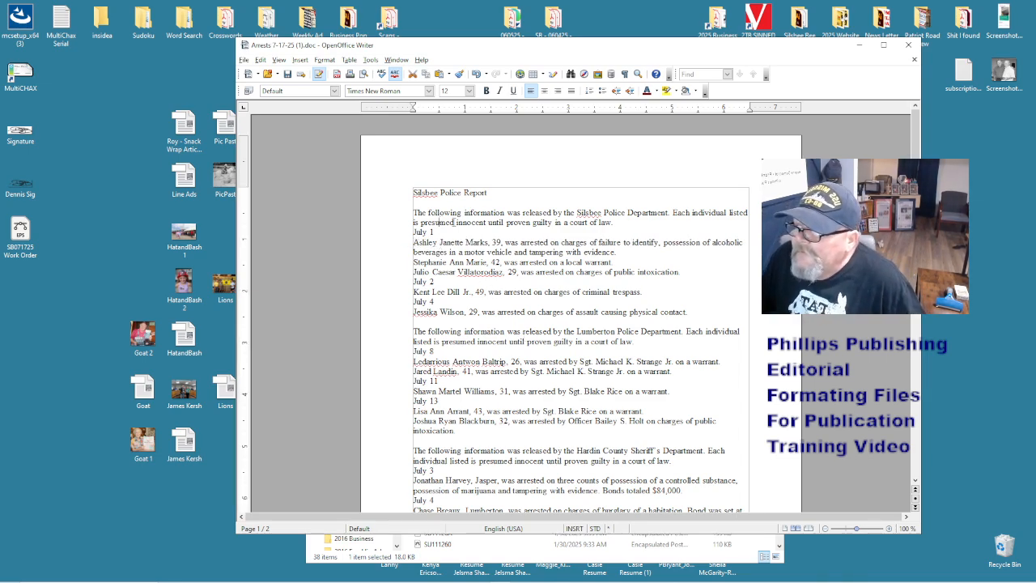
click(496, 222)
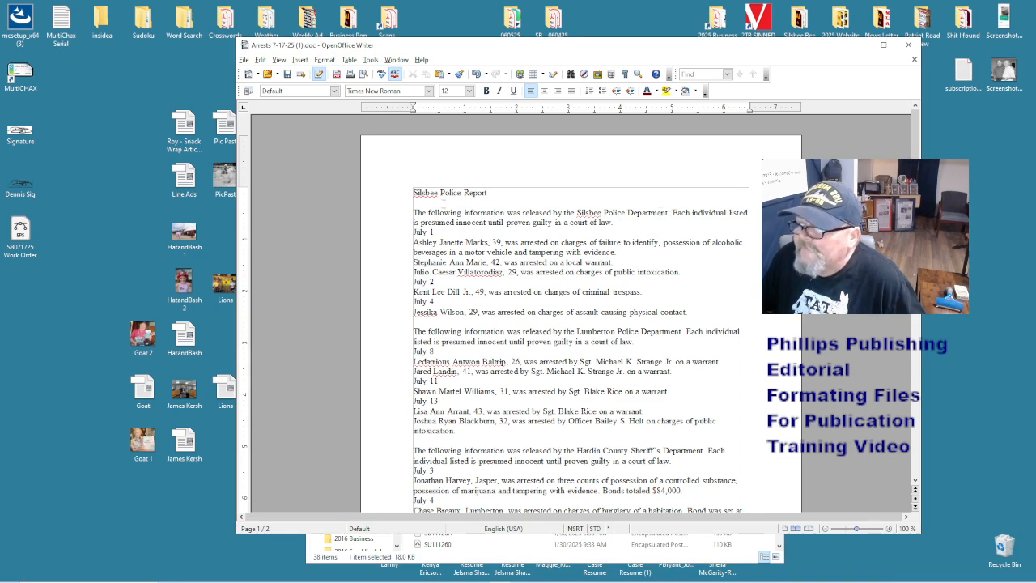
click(476, 202)
key(BackSpace)
drag(488, 193, 396, 194)
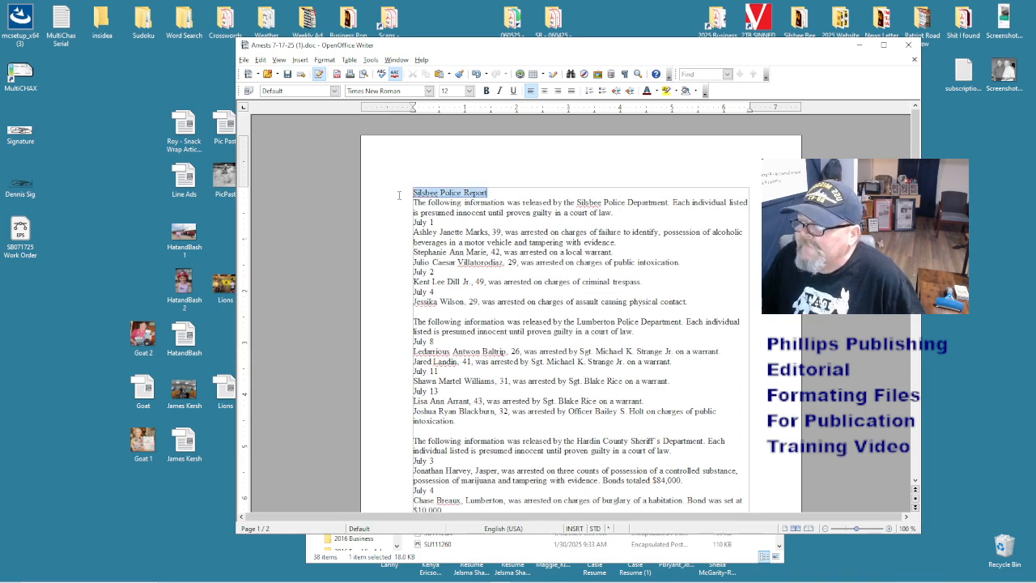
drag(614, 213, 386, 206)
key(ctrl+c)
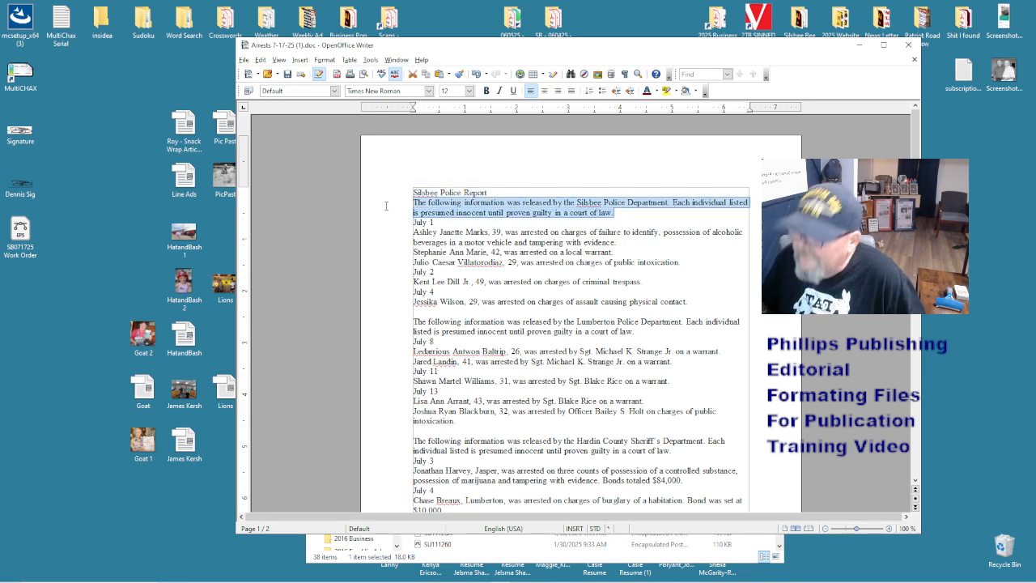
- Delete the Silsbee intro paragraph and trim the Lumberton intro to 'Lumberton Police Department'
key(BackSpace)
key(BackSpace)
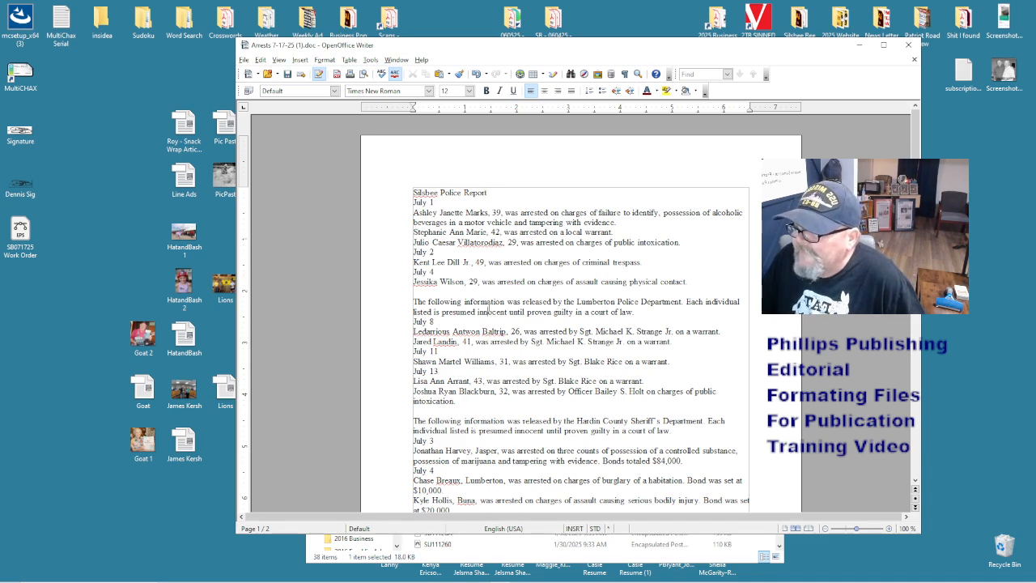
drag(648, 312, 414, 301)
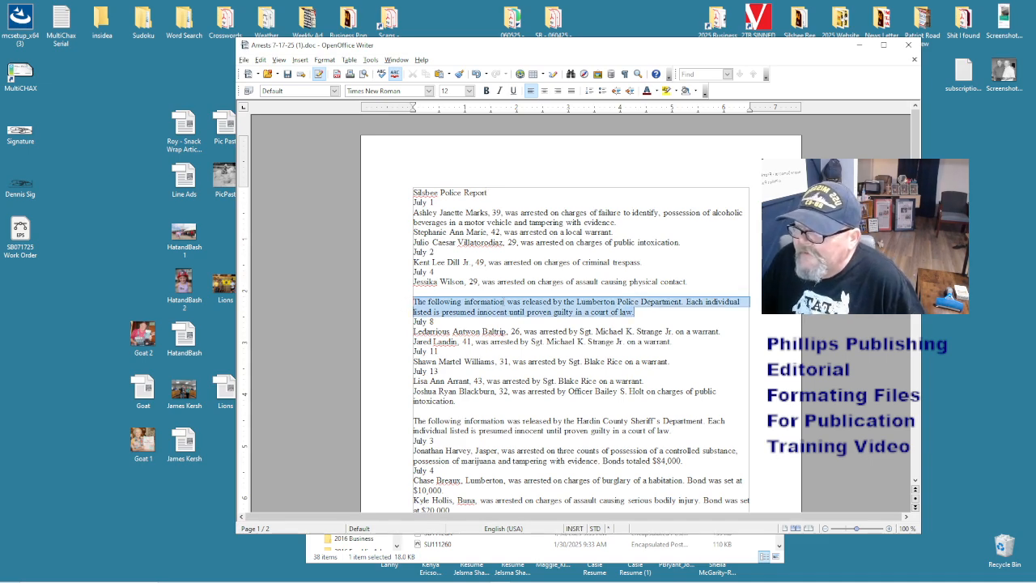
click(576, 301)
drag(576, 301, 419, 302)
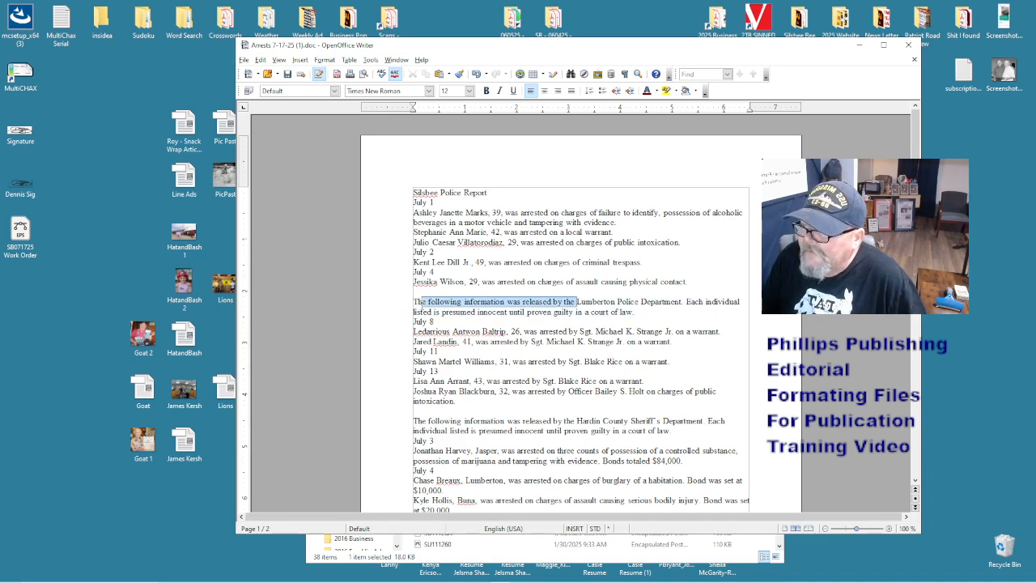
key(BackSpace)
key(BackSpace)
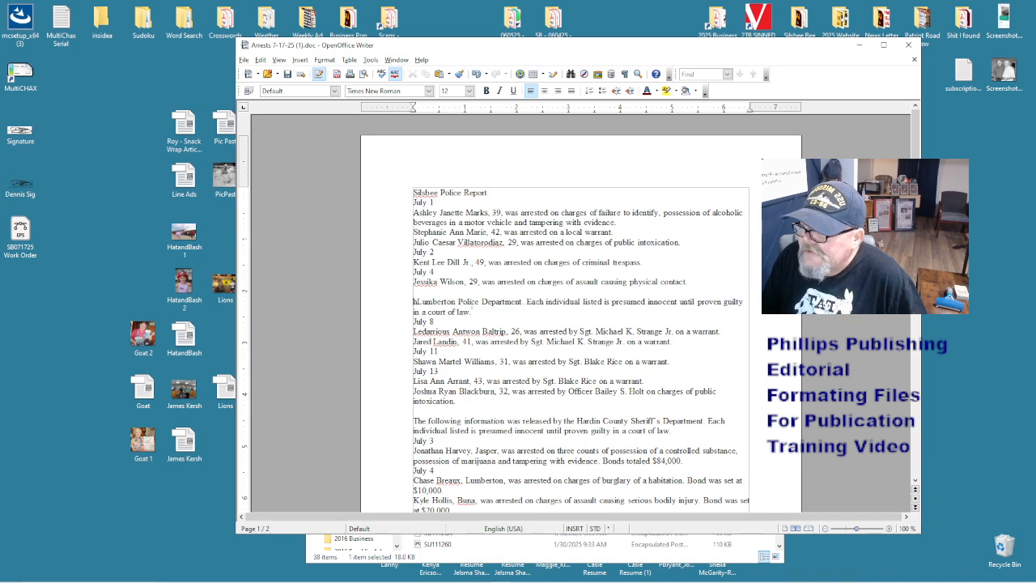
key(Delete)
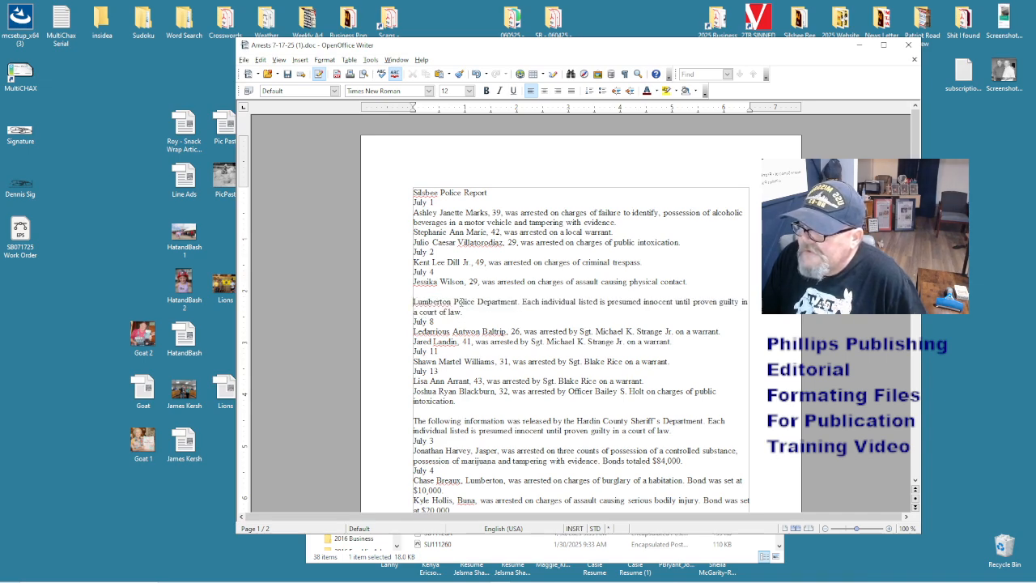
drag(518, 302, 757, 308)
key(Delete)
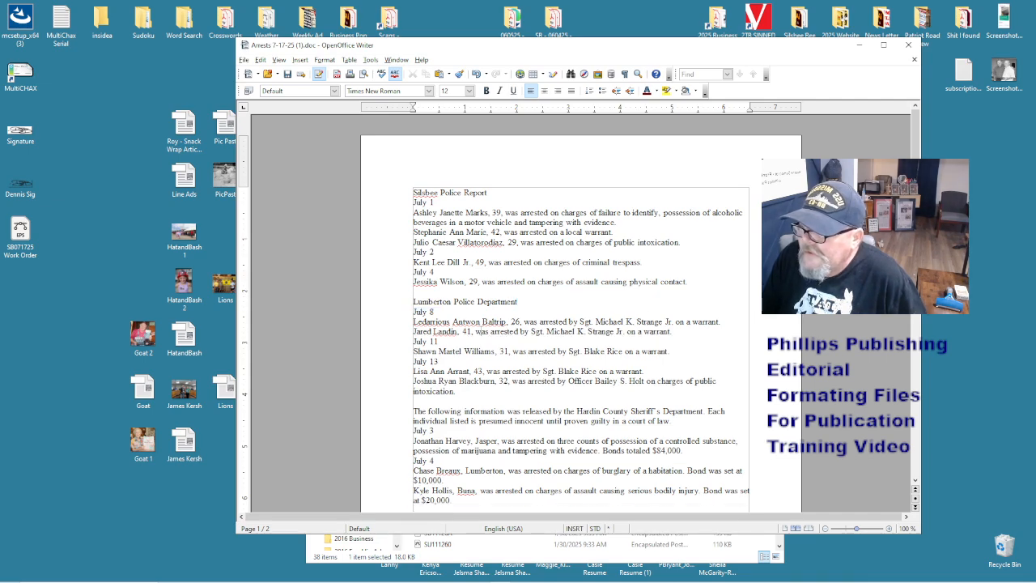
- Trim the Hardin County intro to the heading 'Hardin County Sheriff's Department'
click(460, 344)
scroll(459, 344, down, 3)
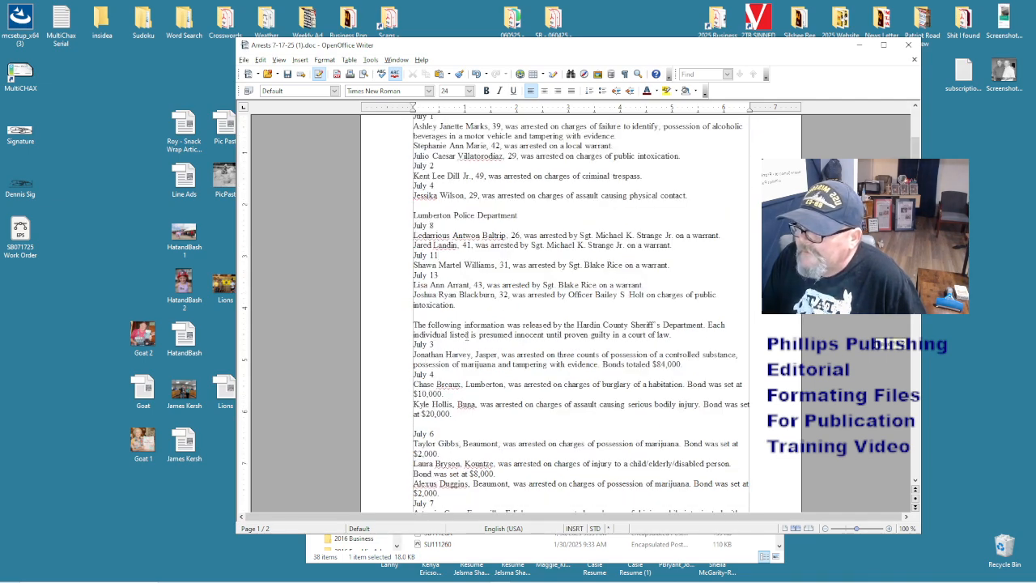
drag(574, 325, 412, 324)
key(Delete)
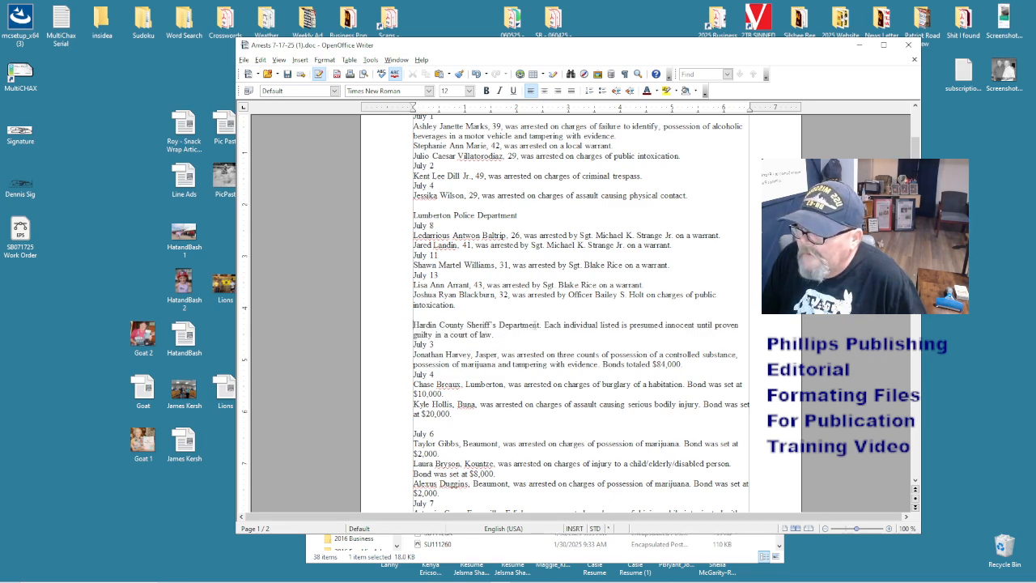
drag(540, 325, 495, 335)
click(579, 331)
key(Delete)
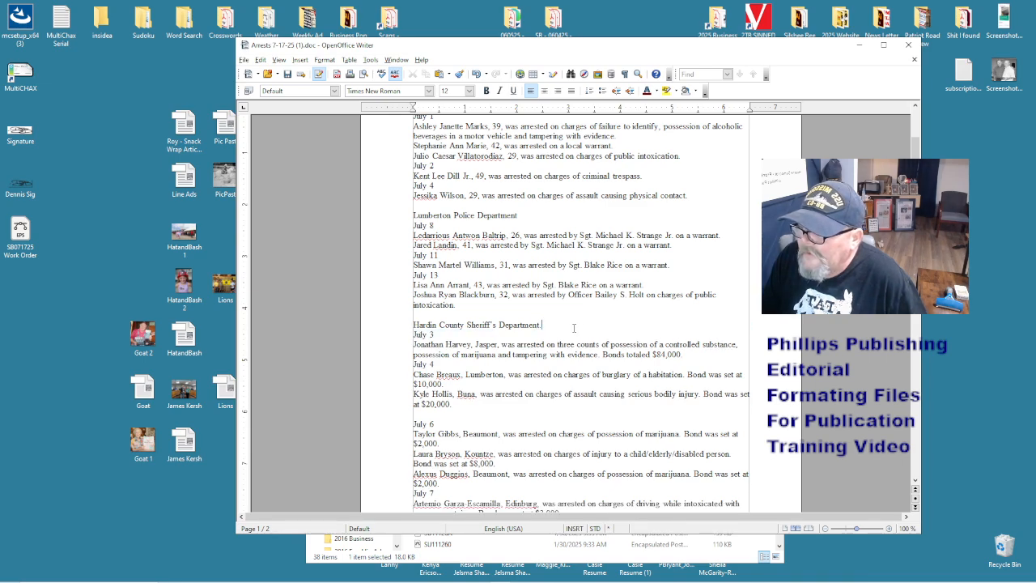
scroll(568, 325, down, 5)
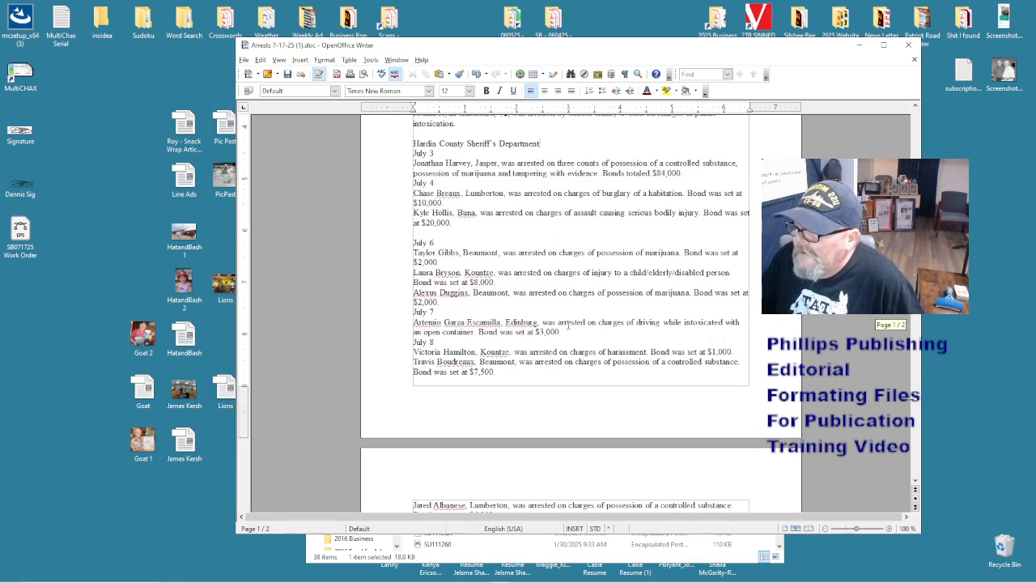
scroll(568, 325, down, 10)
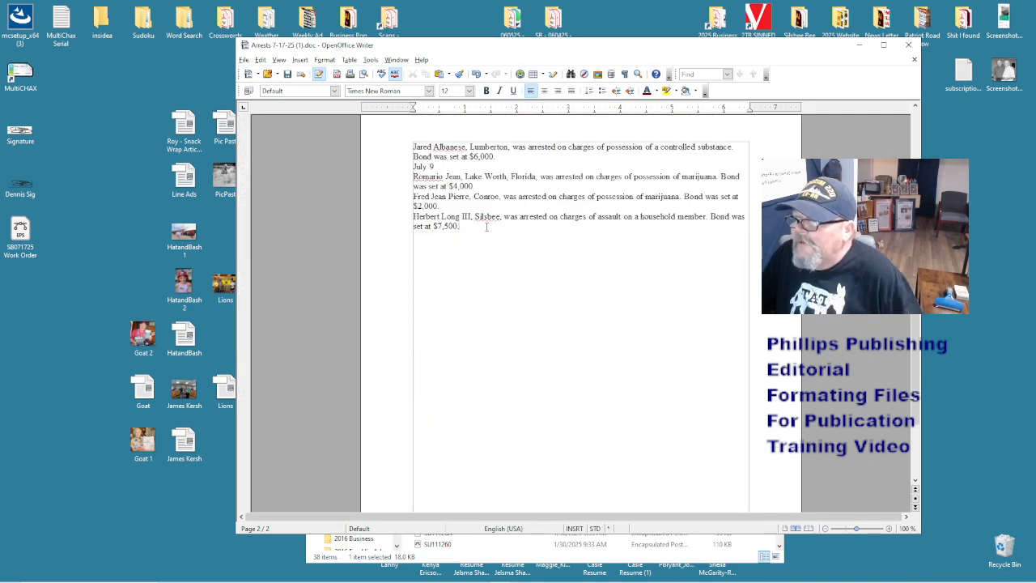
- Paste the Silsbee release paragraph at the end, trimmed to the presumed-innocent disclaimer, right under the last entry
key(ctrl+v)
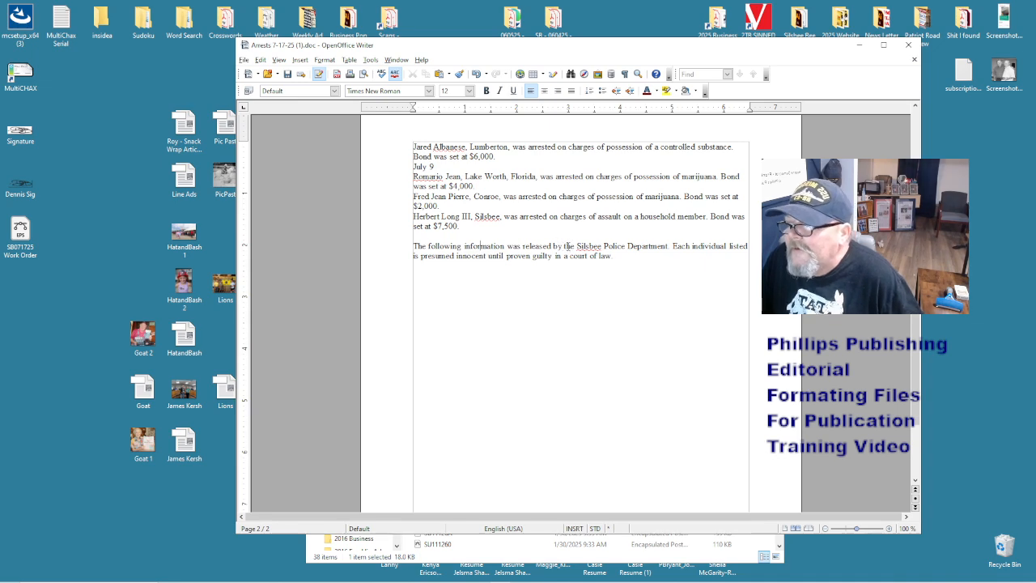
drag(507, 246, 672, 246)
key(Delete)
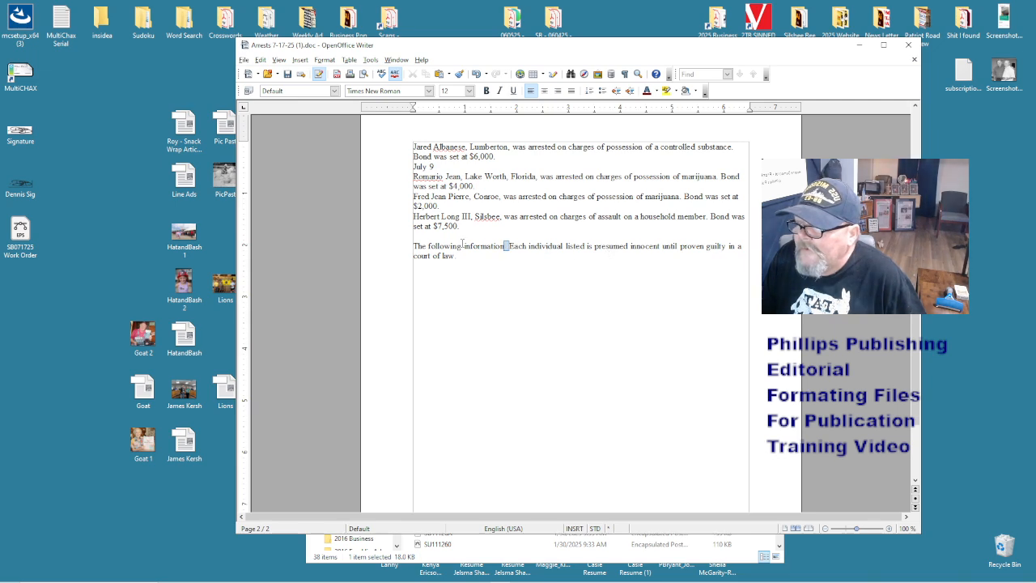
drag(508, 246, 376, 243)
key(Delete)
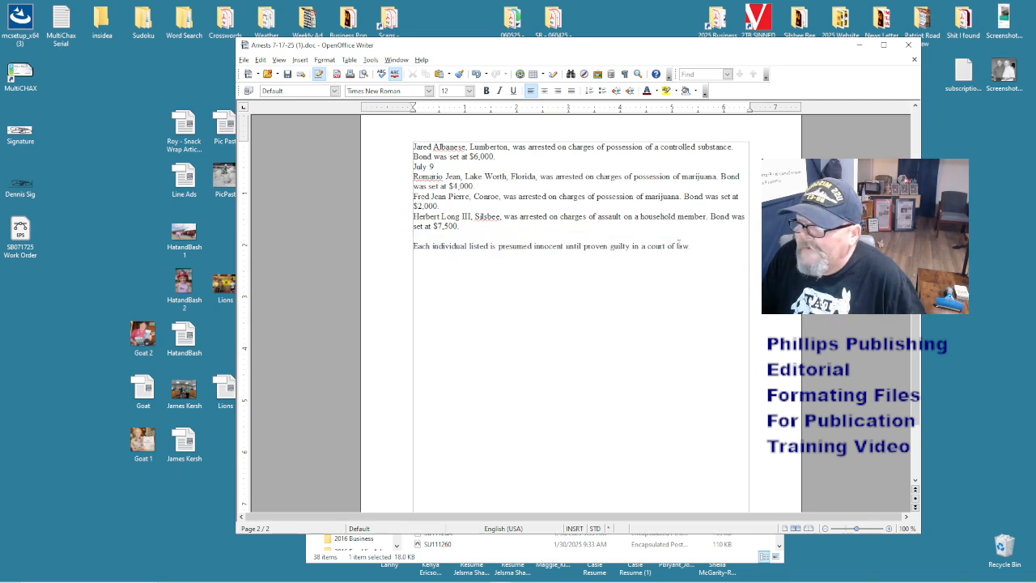
drag(693, 245, 415, 236)
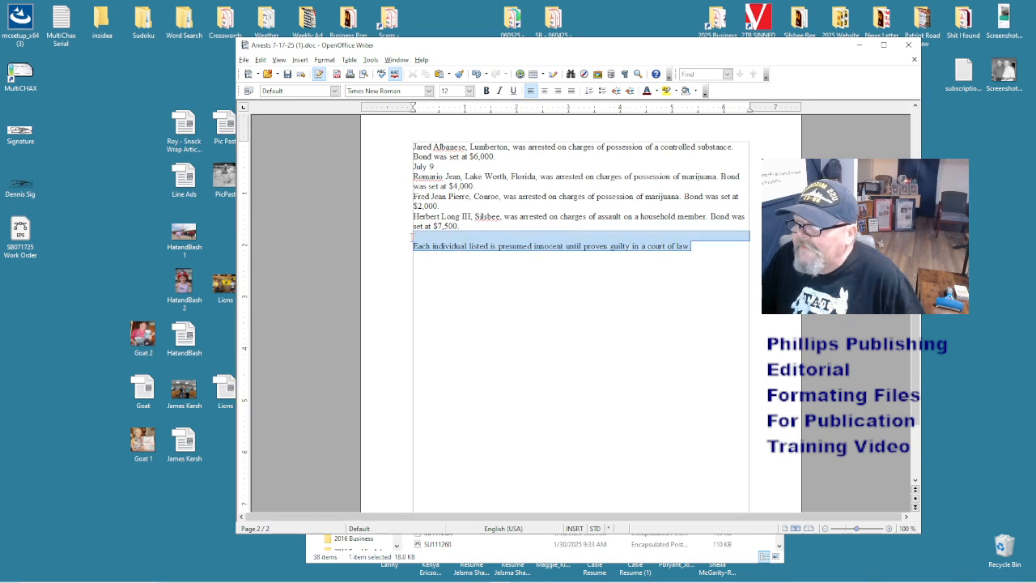
click(415, 236)
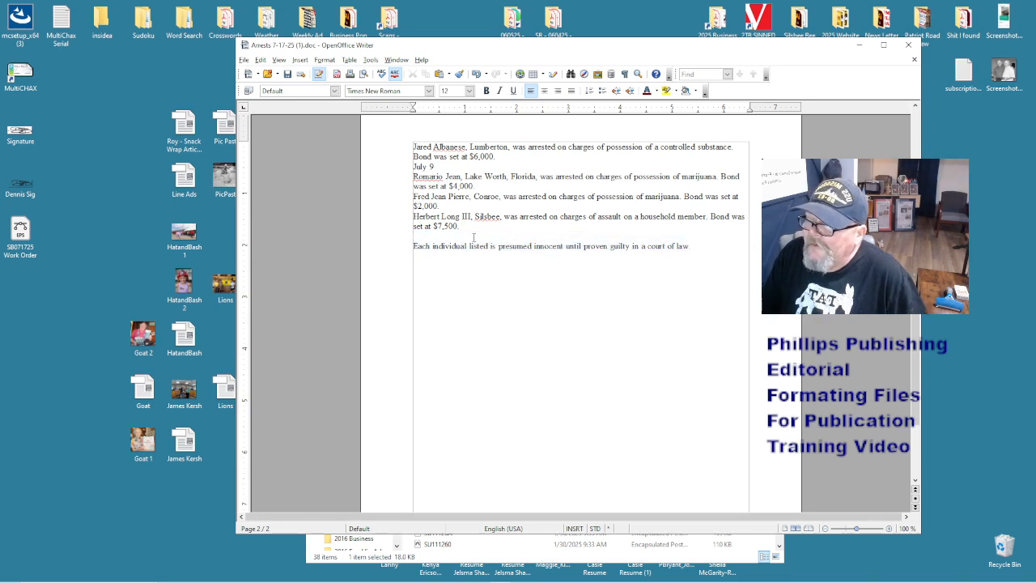
key(Delete)
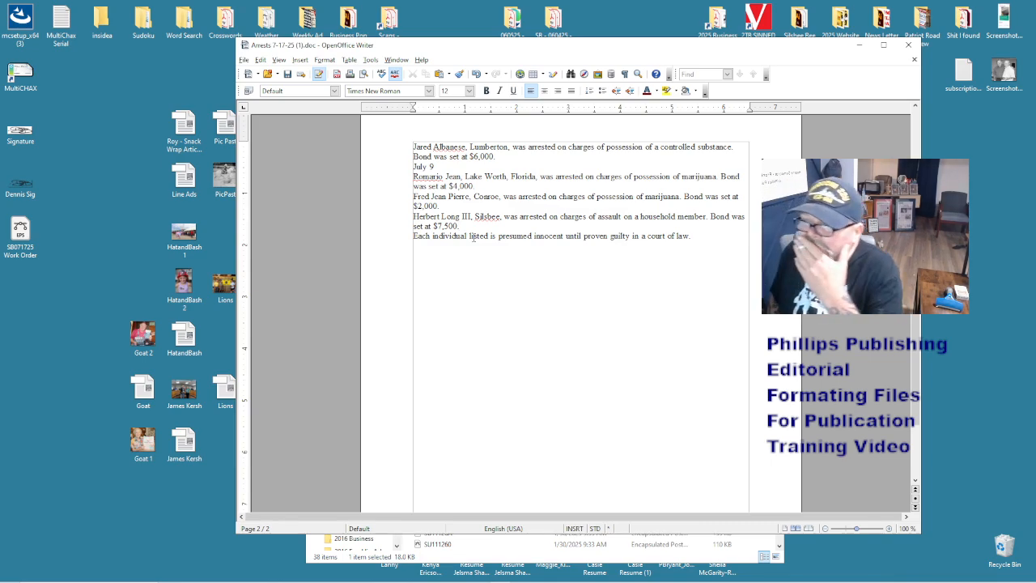
scroll(473, 237, up, 15)
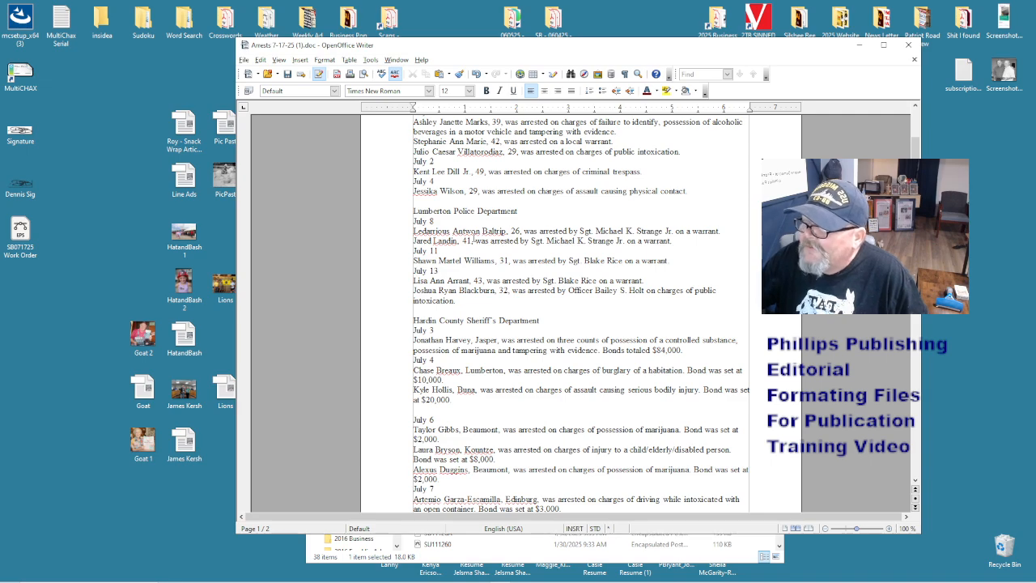
scroll(453, 229, up, 3)
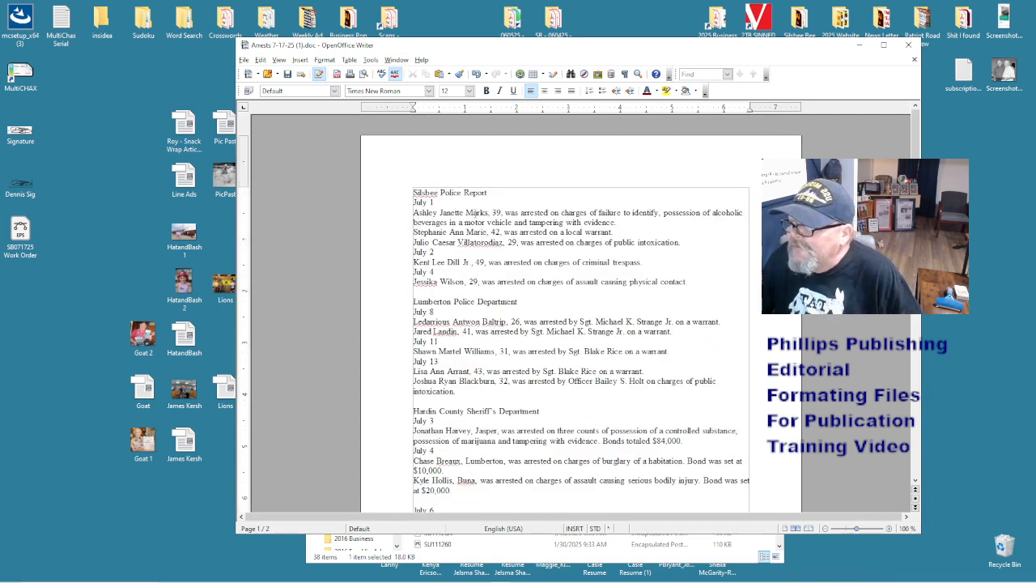
- Type a bullet before the first Silsbee entry and paste copies before the July 1, July 2 and July 4 Silsbee entries
text(•)
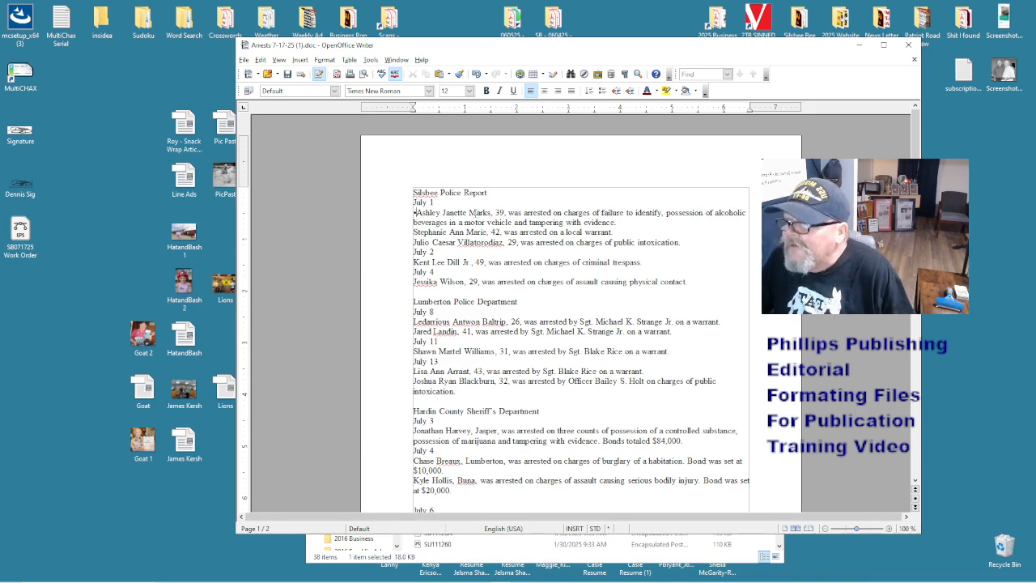
key(shift+Left)
text(The following information was released by the Silsbee Police Department. Each individual listed is presumed innocent until proven guilty in a court of law)
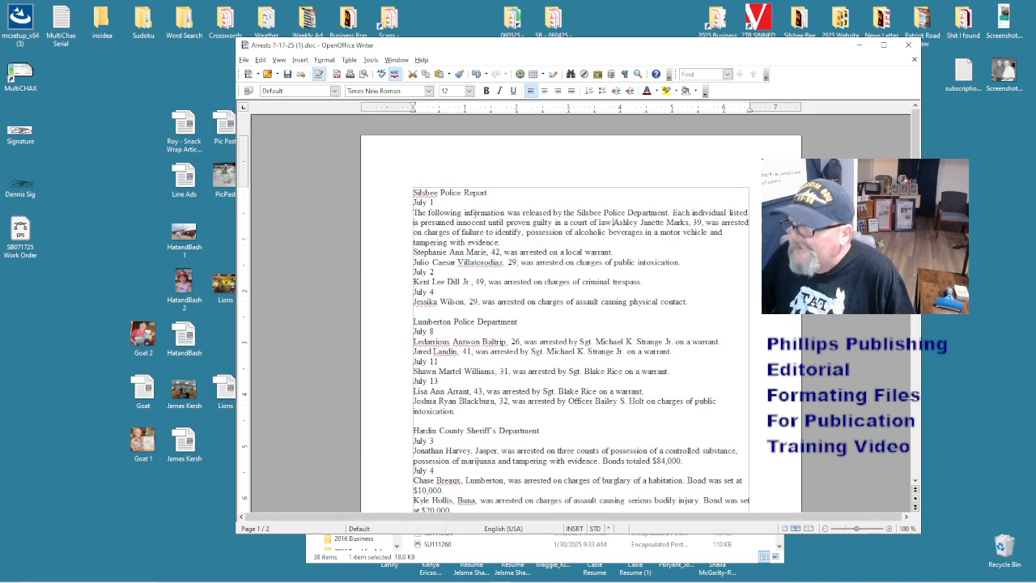
key(ctrl+z)
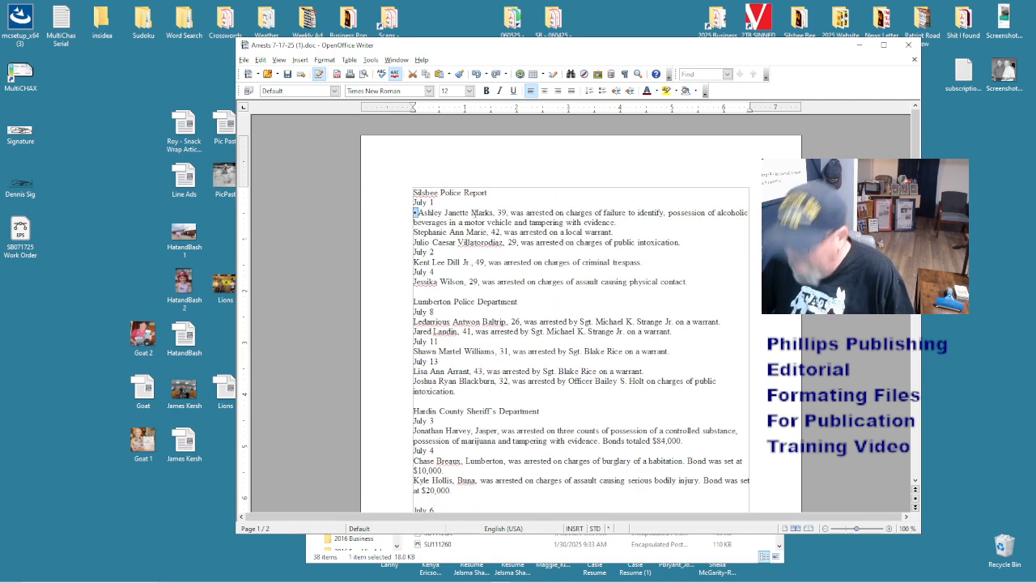
key(Right)
key(Down)
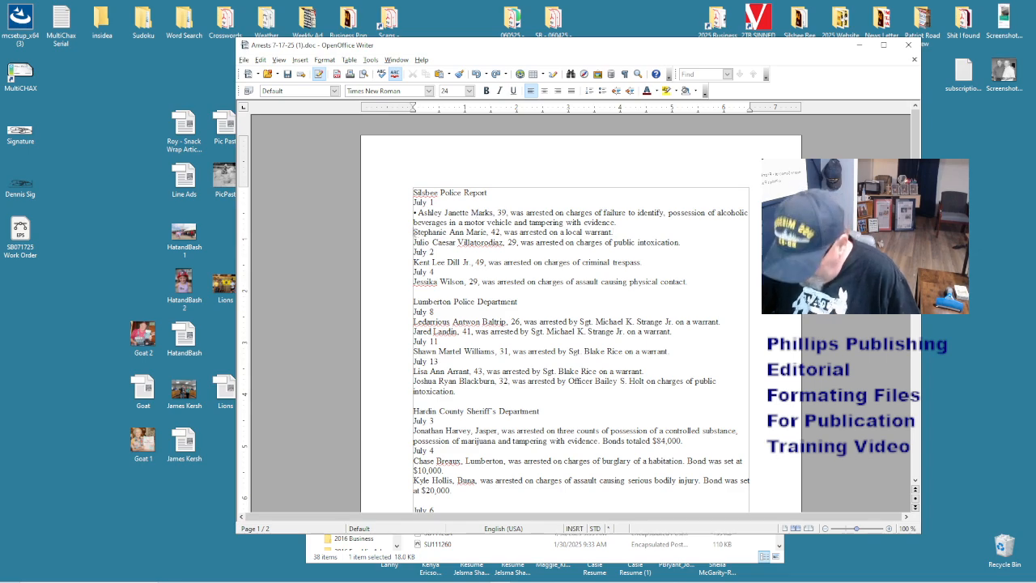
text(•)
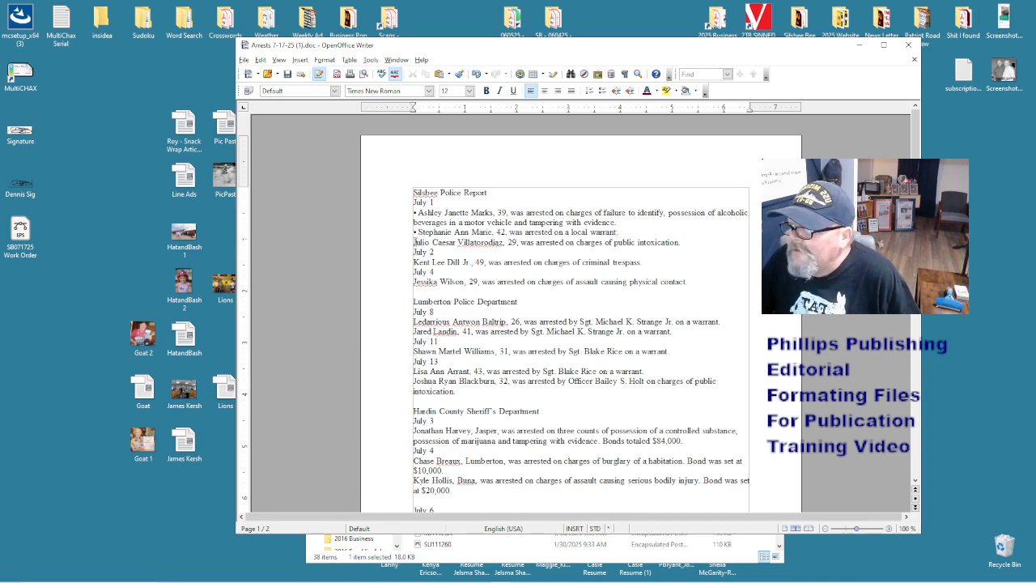
text(•)
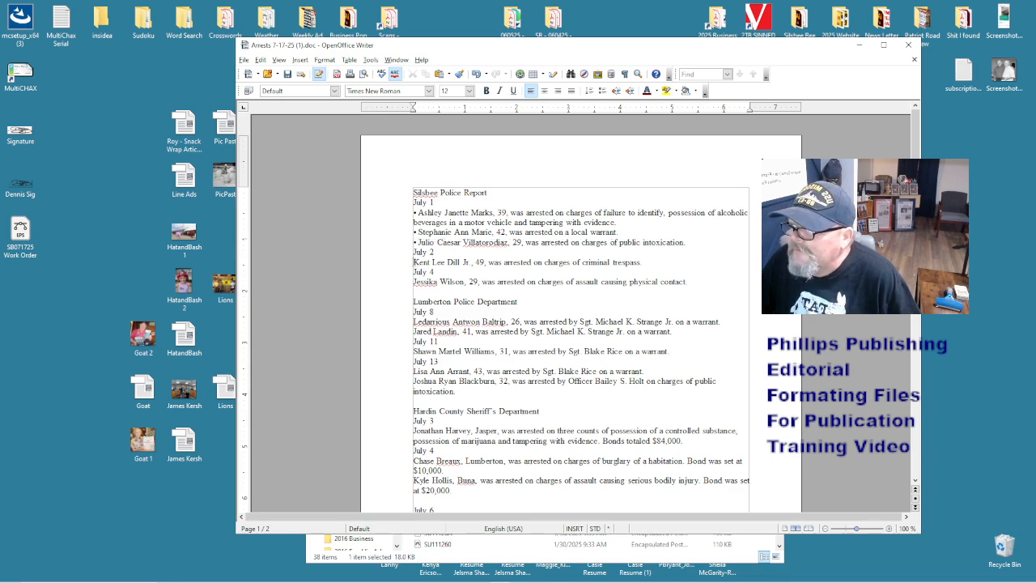
text(•)
click(414, 281)
text(•)
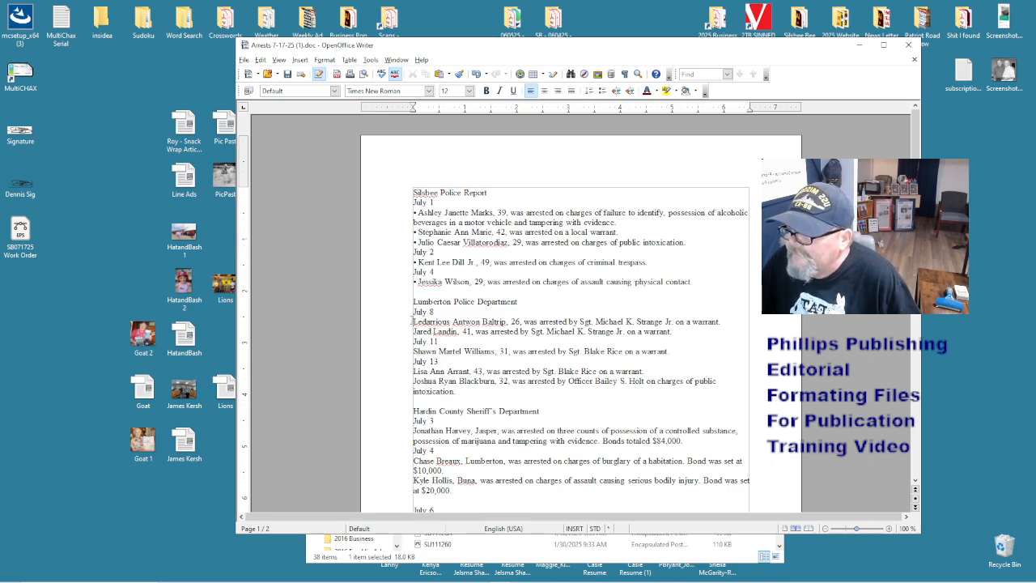
- Bullet the Lumberton entries for July 8 (two), July 11 and July 13 (two)
click(412, 321)
text(•)
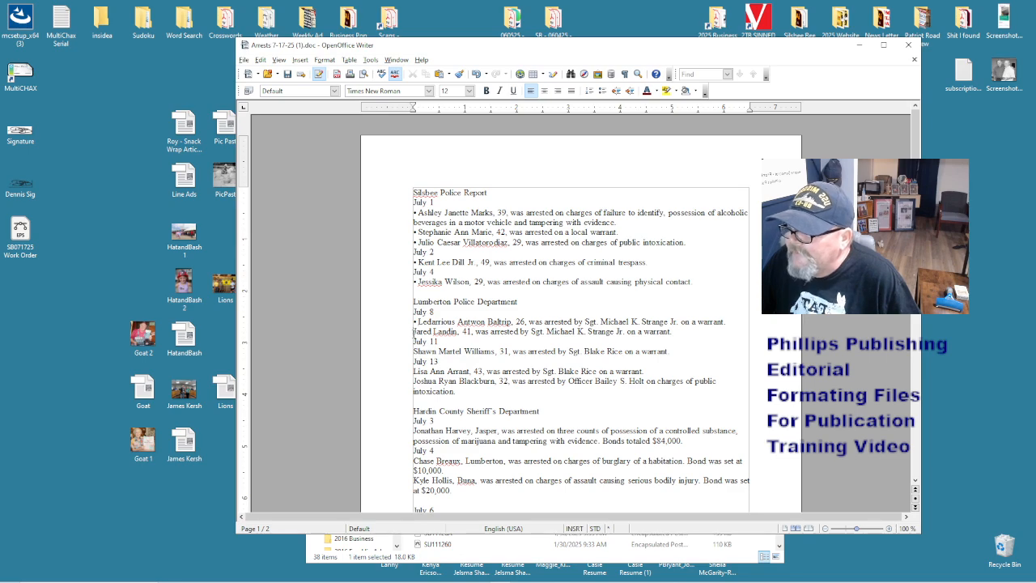
click(414, 331)
text(•)
click(413, 351)
text(•)
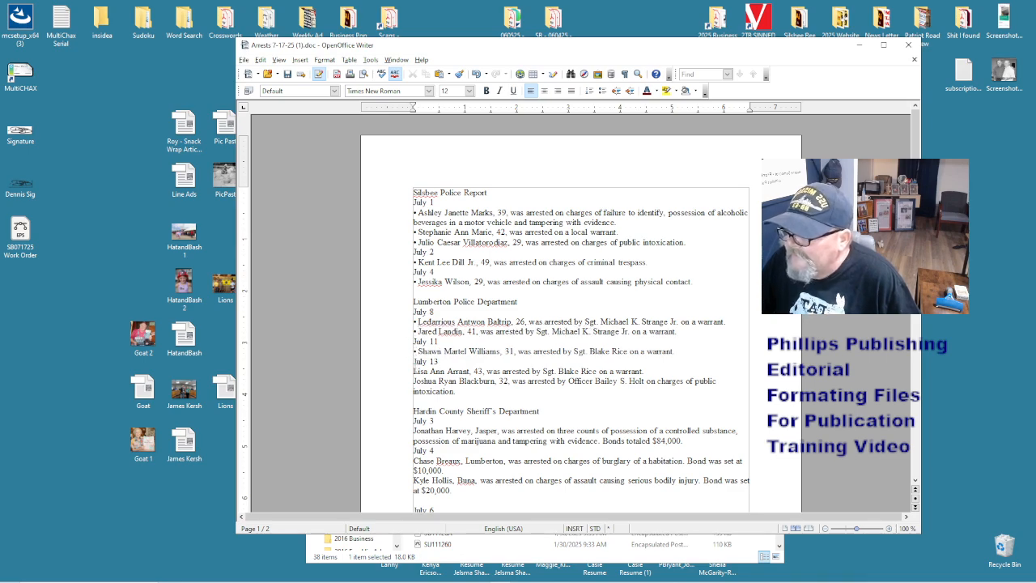
click(413, 370)
text(•)
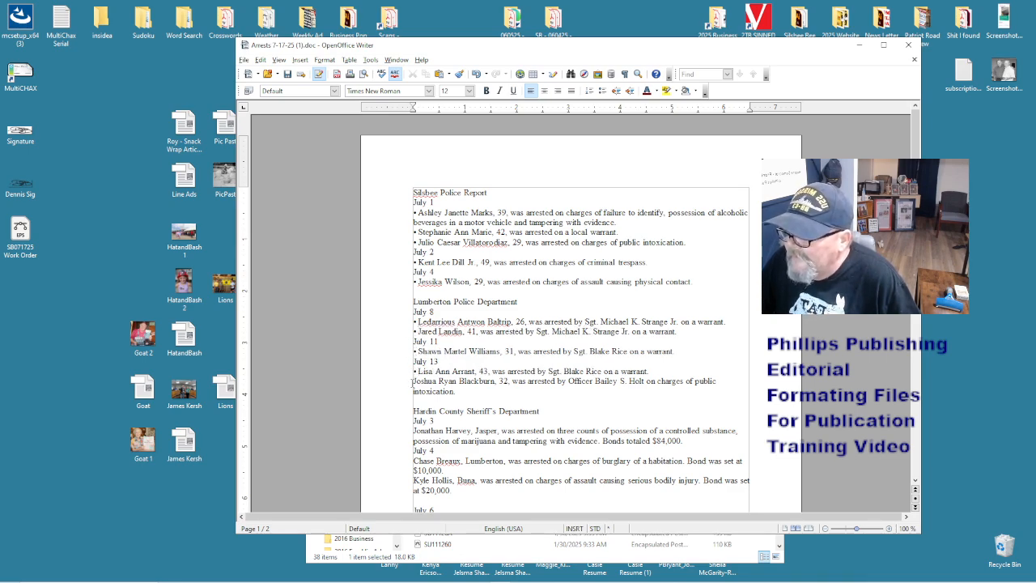
click(413, 383)
text(•)
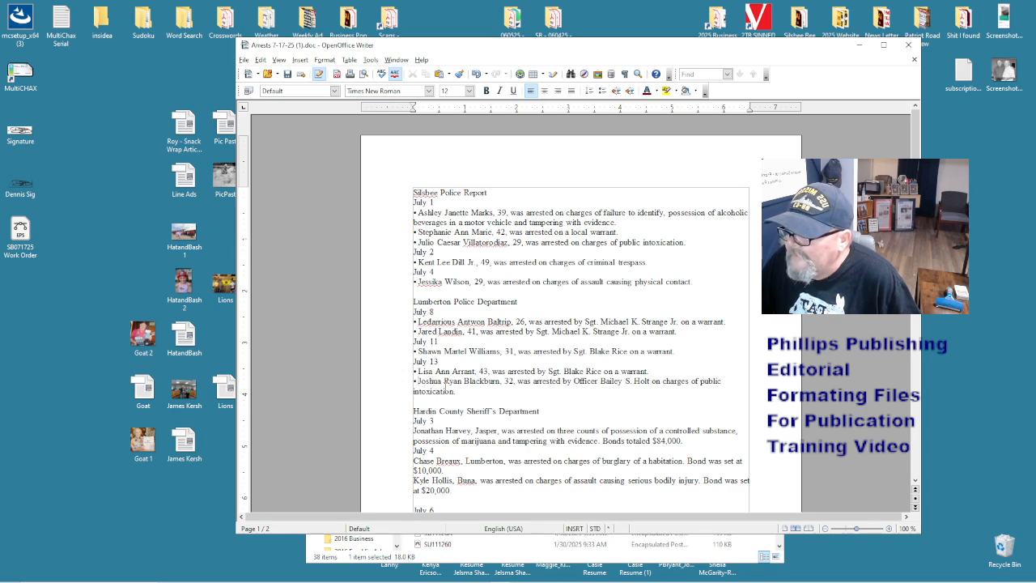
- Bullet the July 3 Hardin County entry and both July 4 Hardin County entries
scroll(444, 386, down, 3)
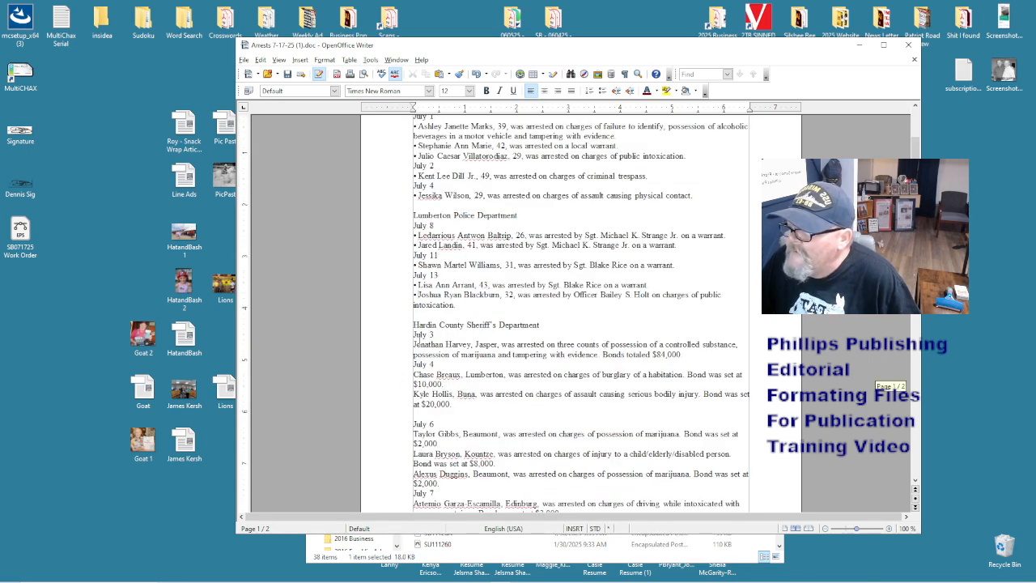
click(414, 344)
text(•)
click(414, 374)
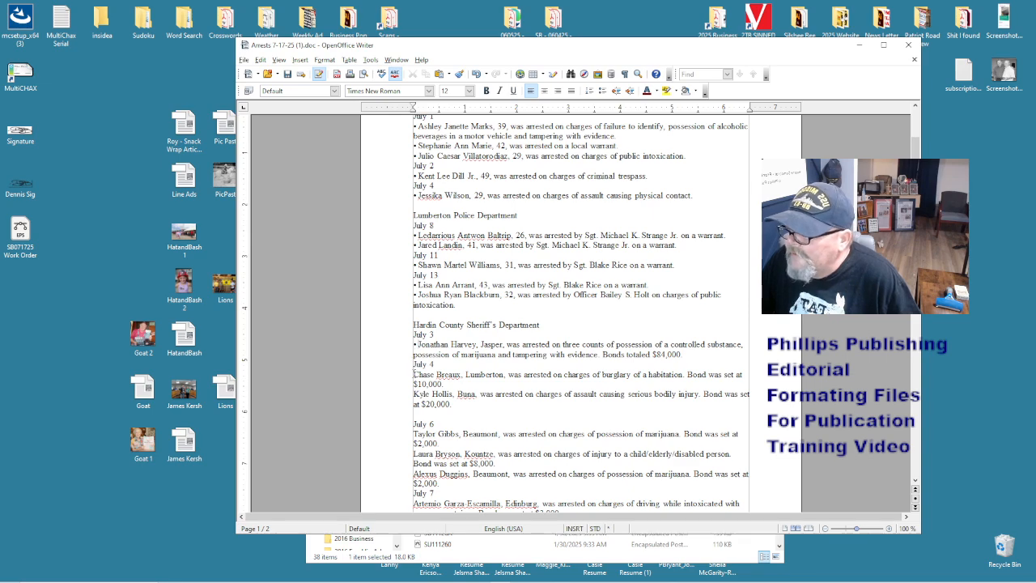
text(•)
click(414, 394)
text(•)
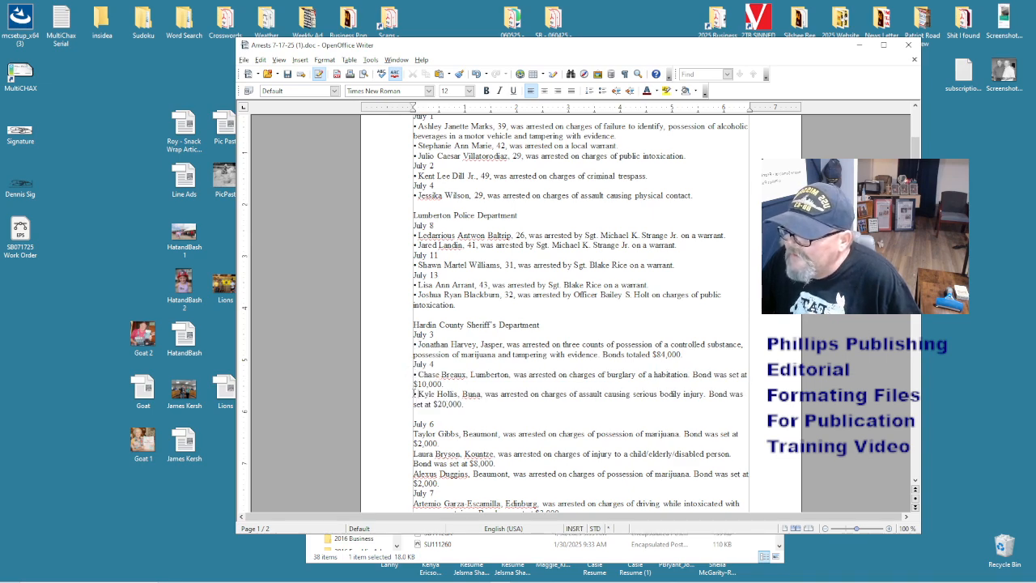
- Bullet the Hardin County entries for July 6 (three), July 7 and July 8 (two)
scroll(418, 348, down, 3)
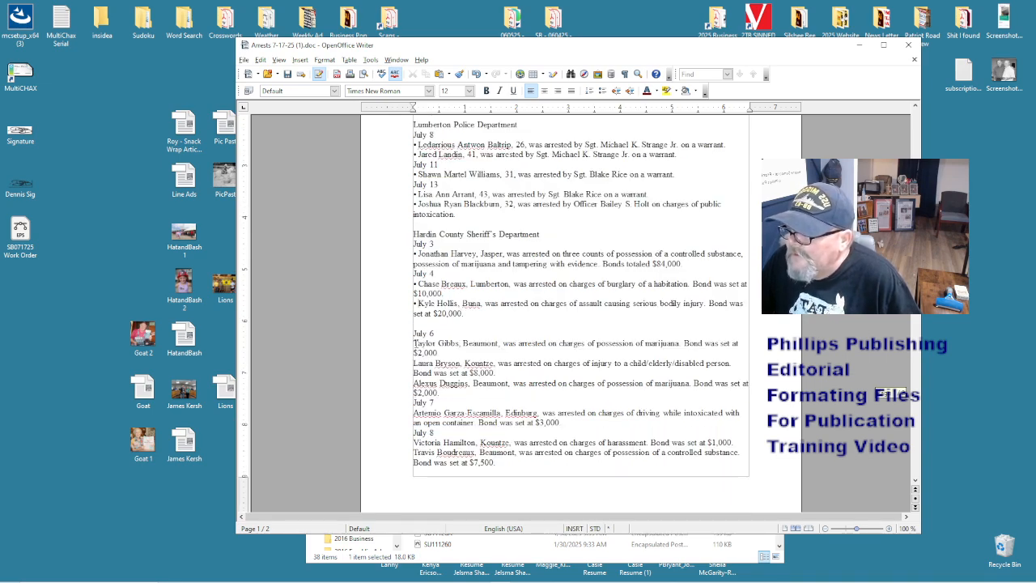
click(414, 343)
text(•)
click(414, 363)
text(•)
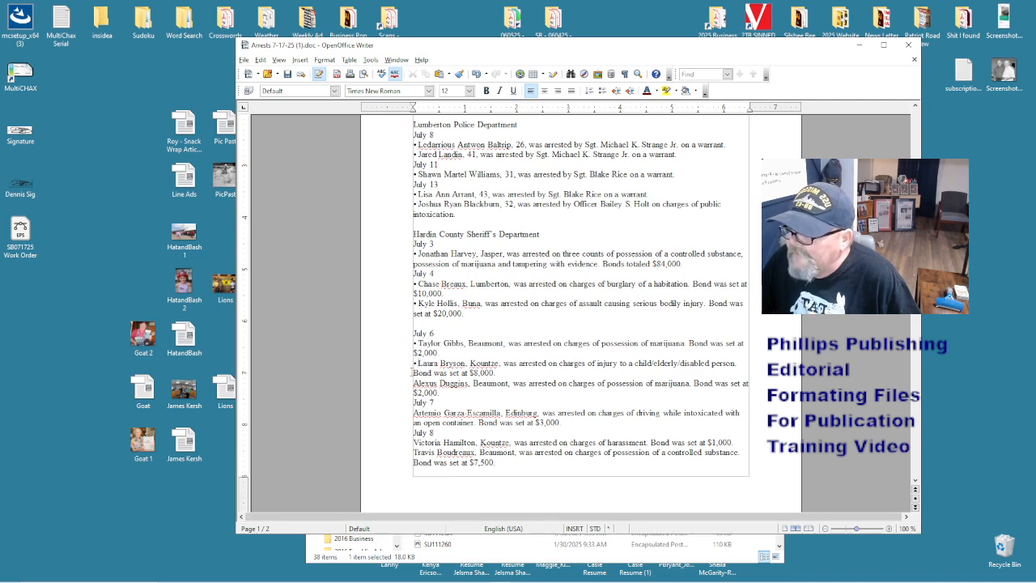
click(414, 383)
text(•)
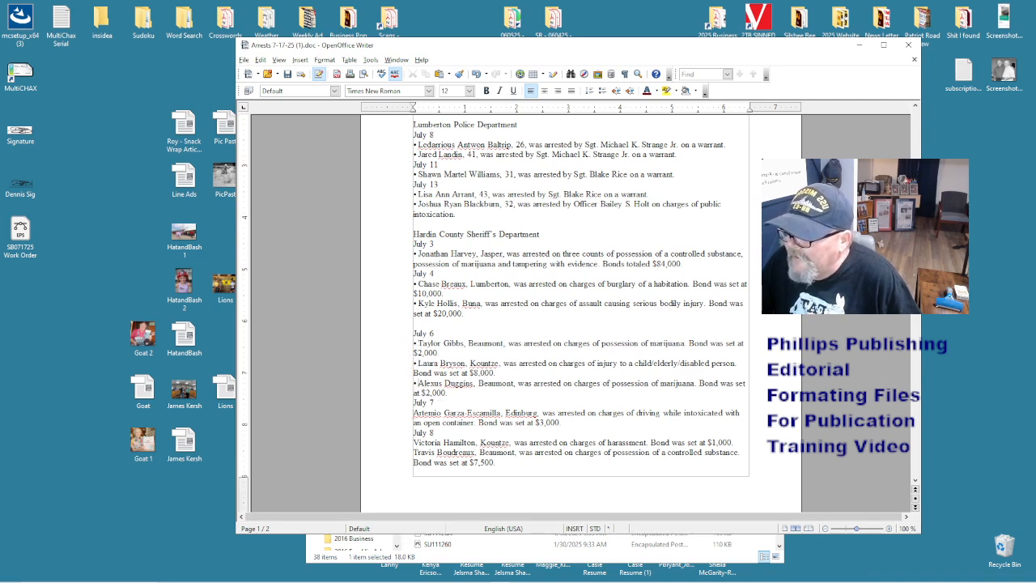
click(414, 413)
key(ctrl+v)
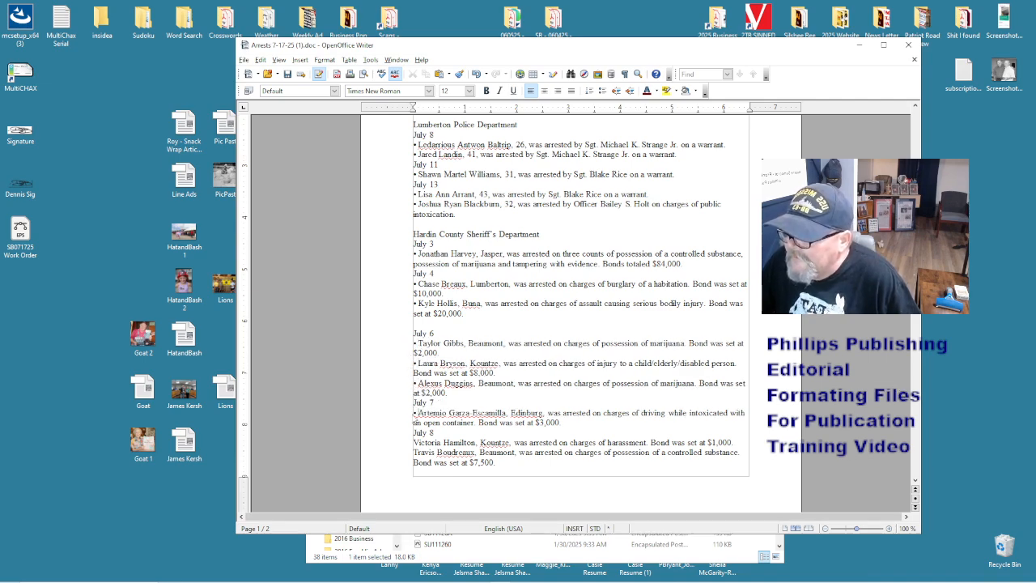
click(414, 442)
text(•)
click(414, 452)
text(•)
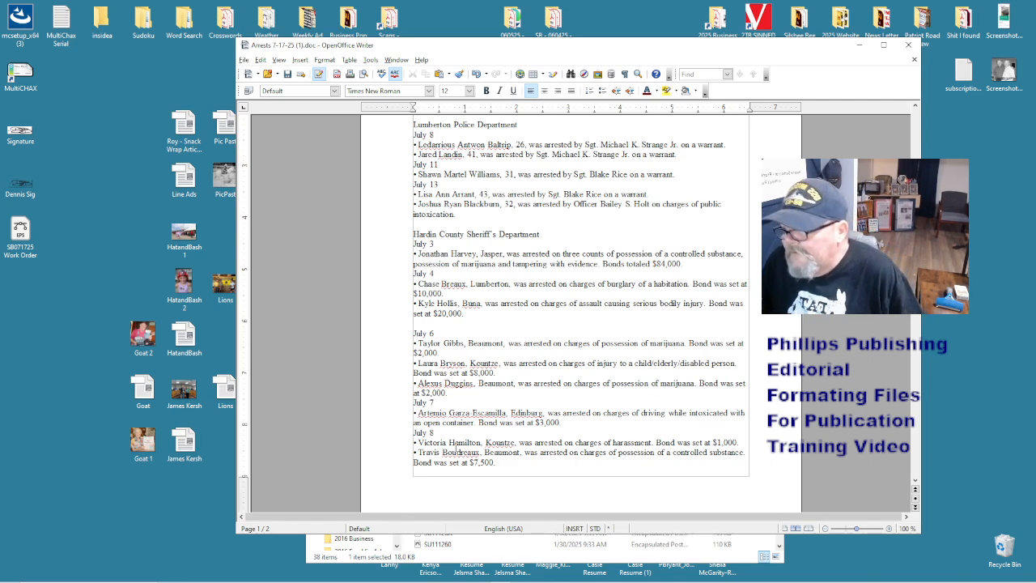
- Bullet the four page-2 entries, the first one plus three July 9 entries, leaving the closing disclaimer unbulleted
scroll(452, 408, down, 10)
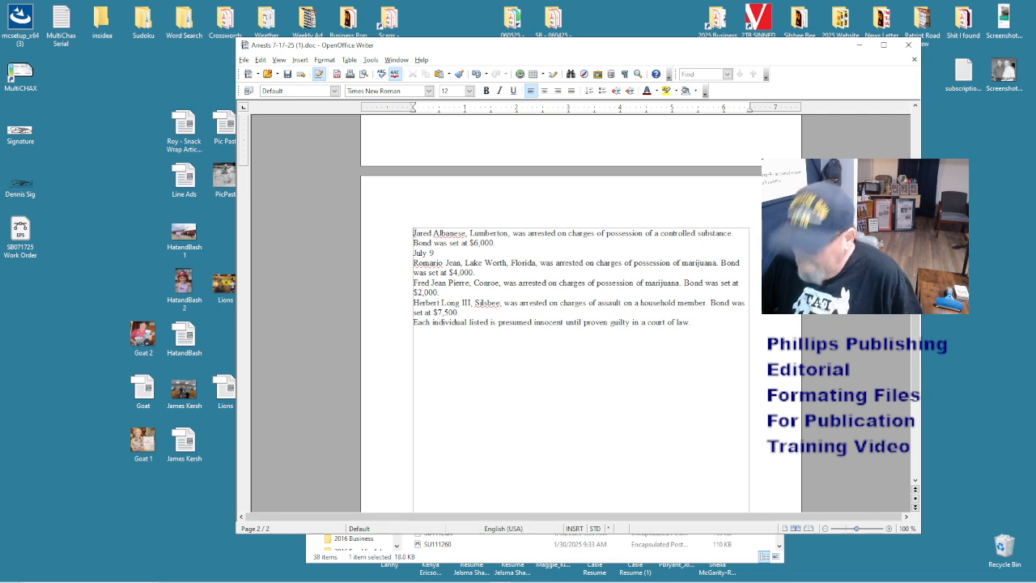
click(413, 233)
text(•)
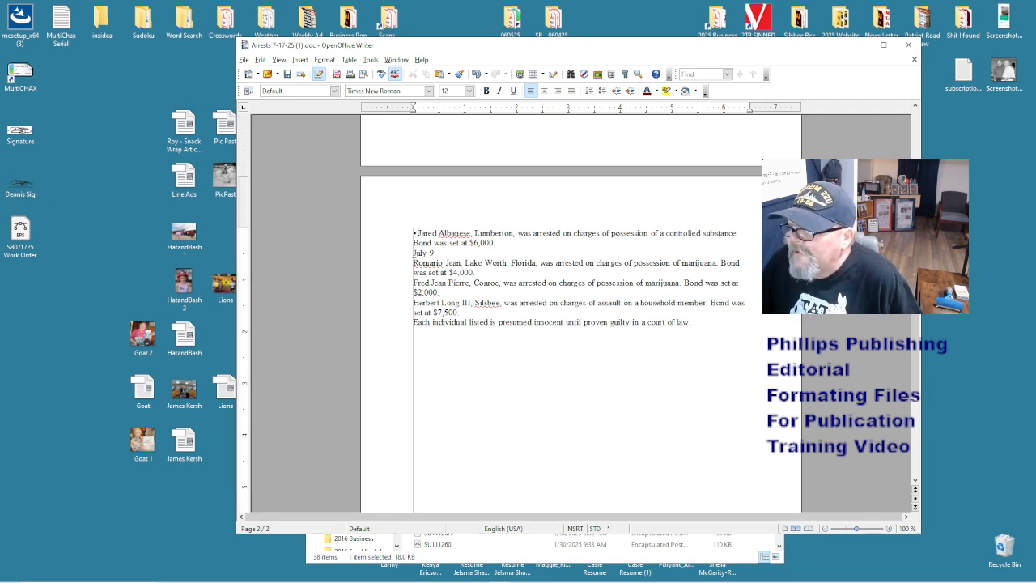
click(414, 263)
text(•)
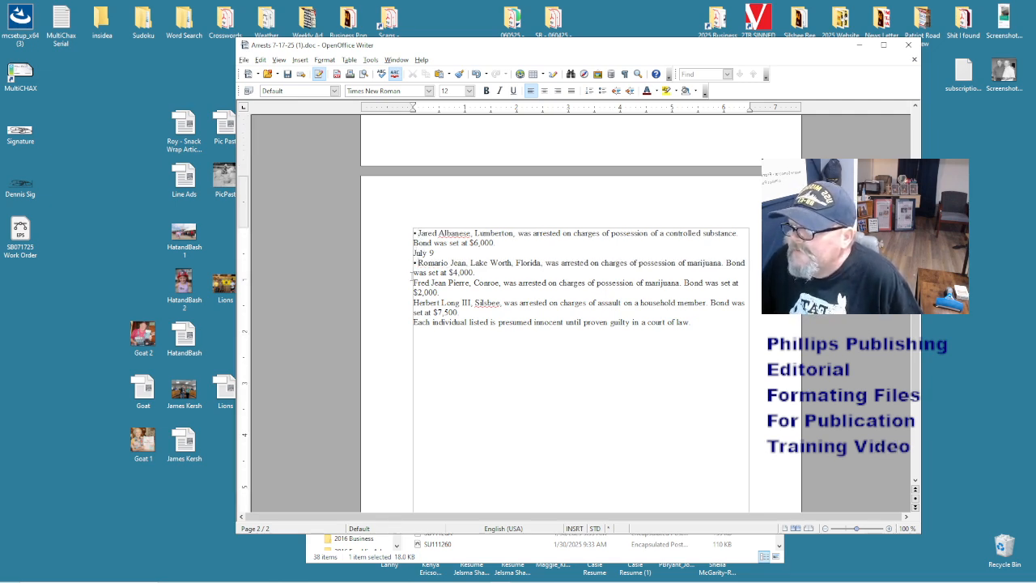
click(413, 283)
text(•)
click(414, 303)
text(•)
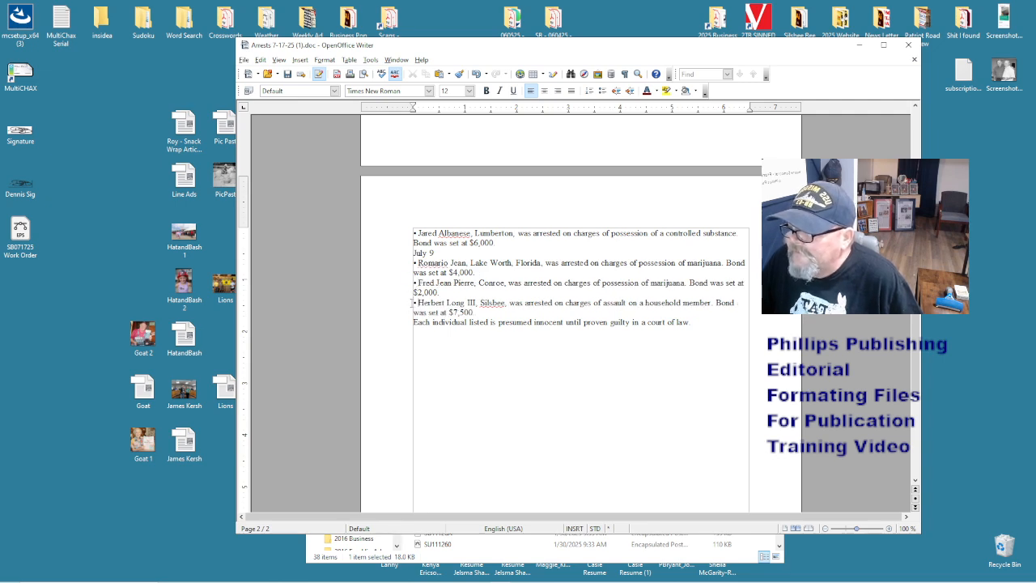
drag(414, 322, 633, 336)
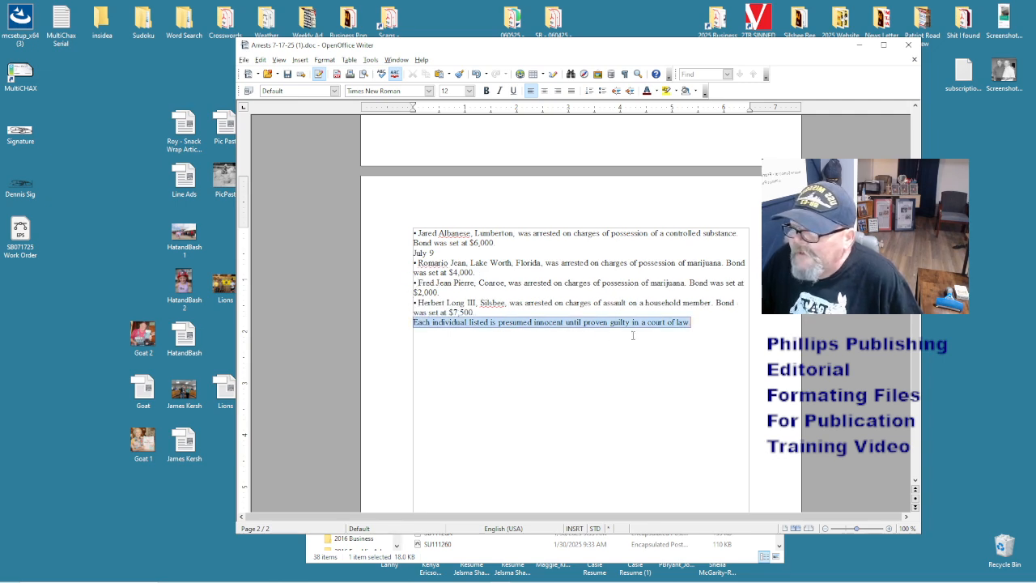
click(532, 276)
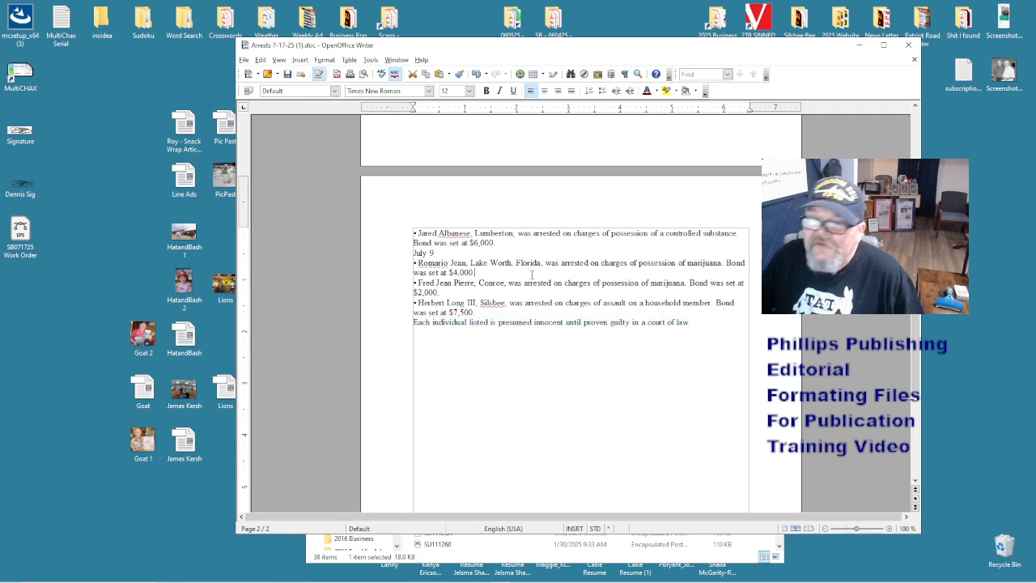
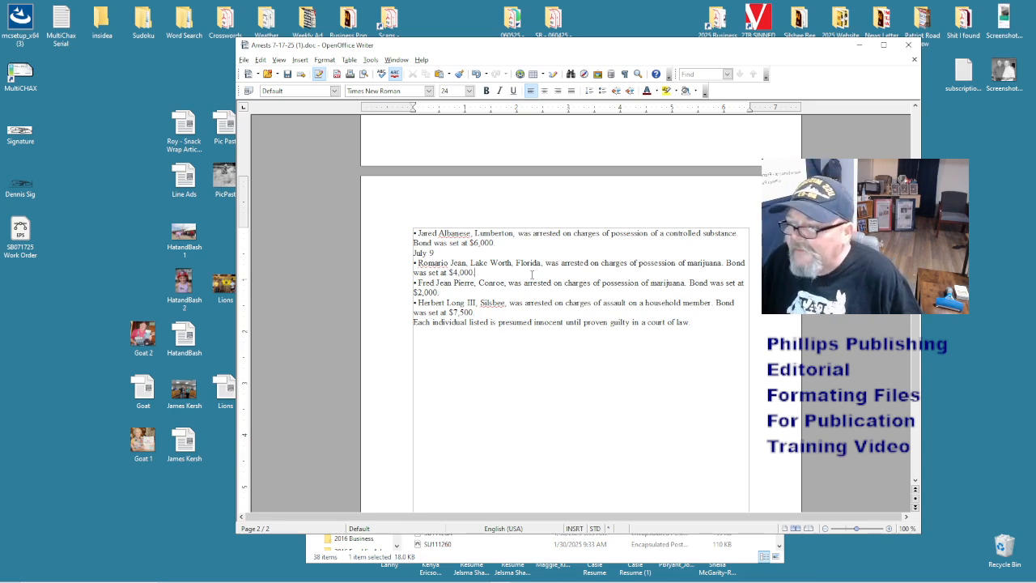
- Place the cursor after the closing 'presumed innocent' disclaimer and review the two-page arrest list
click(702, 325)
scroll(717, 376, up, 15)
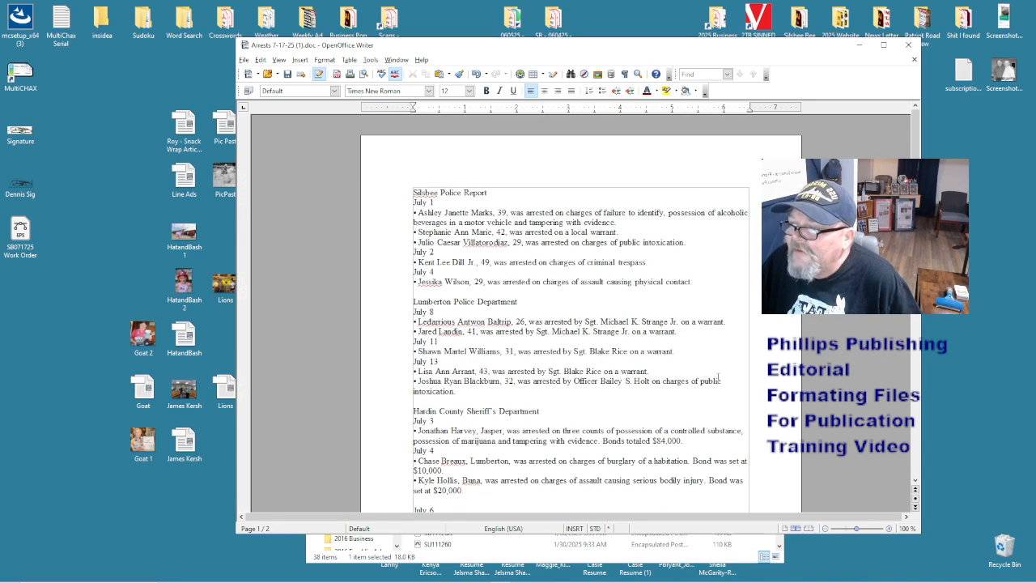
scroll(599, 296, down, 5)
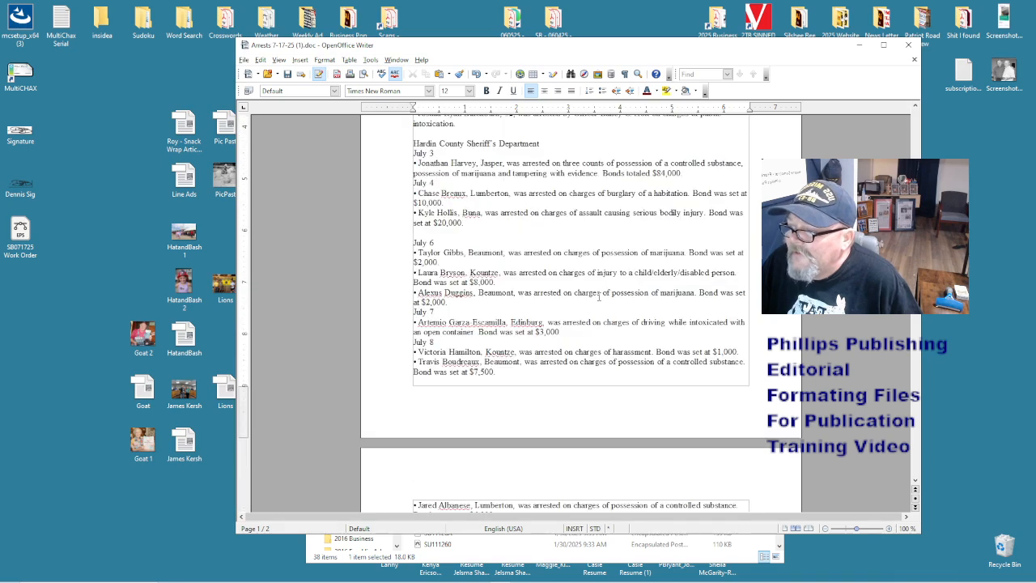
scroll(599, 296, down, 5)
scroll(599, 296, up, 10)
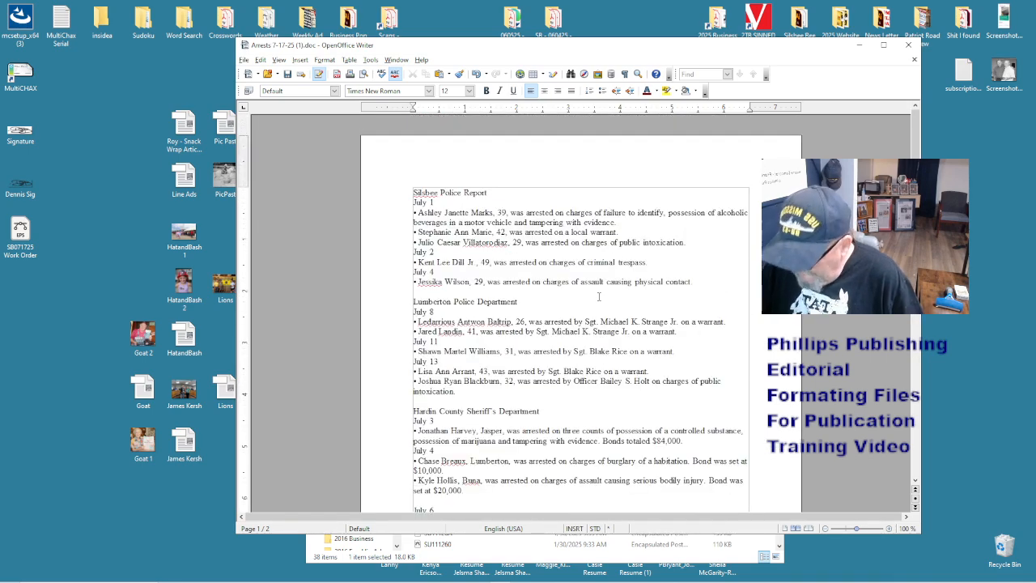
- Save the arrests document to the Desktop as Arrest Report in Word 97/2000/XP format, beside HatandBash 1
key(ctrl+shift+s)
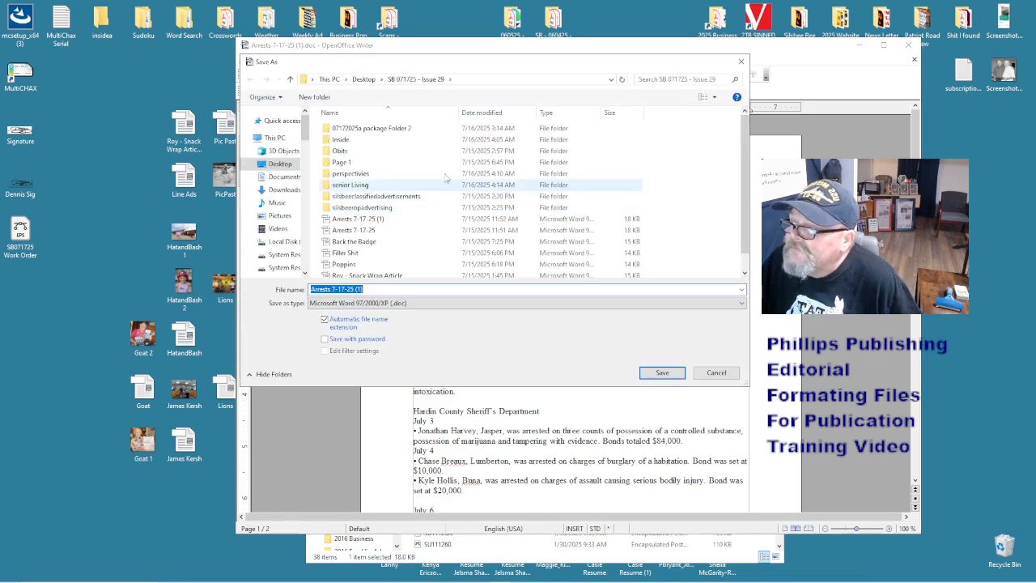
click(278, 163)
click(397, 289)
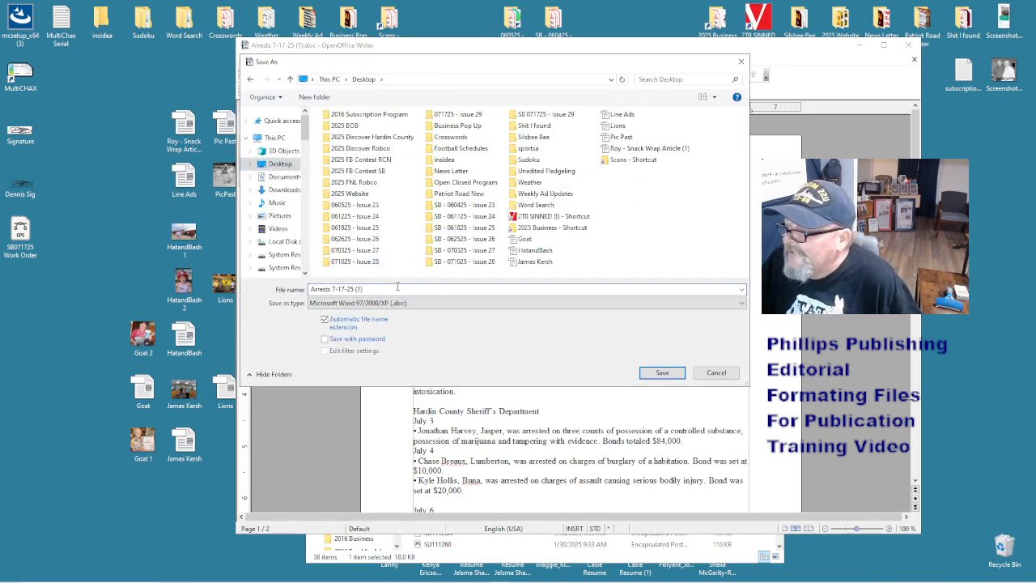
key(BackSpace)
key(BackSpace)
key(BackSpace)
key(BackSpace)
key(BackSpace)
key(BackSpace)
key(BackSpace)
key(BackSpace)
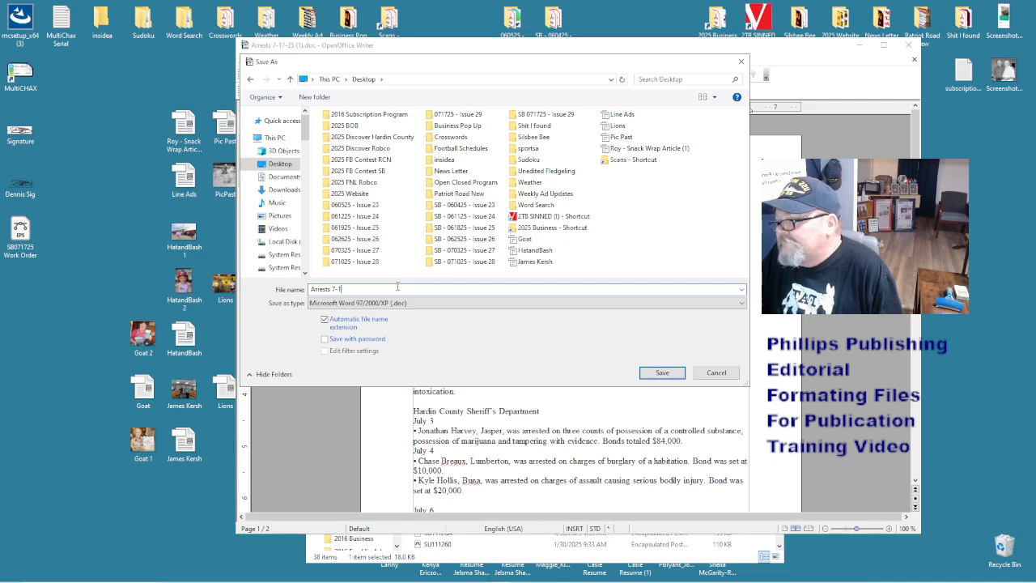
key(BackSpace)
key(BackSpace)
key(BackSpace)
text(Report)
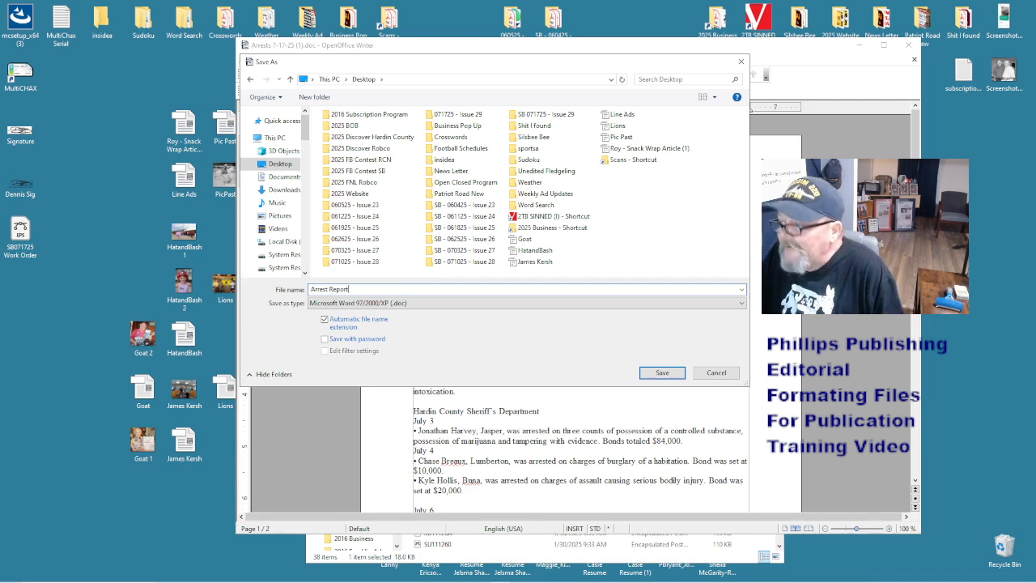
click(397, 304)
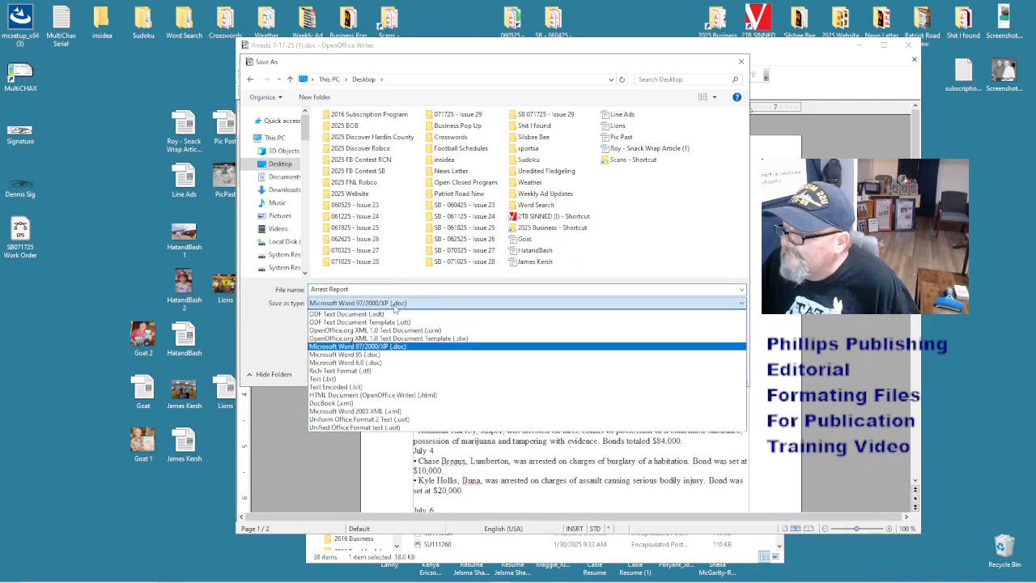
click(385, 348)
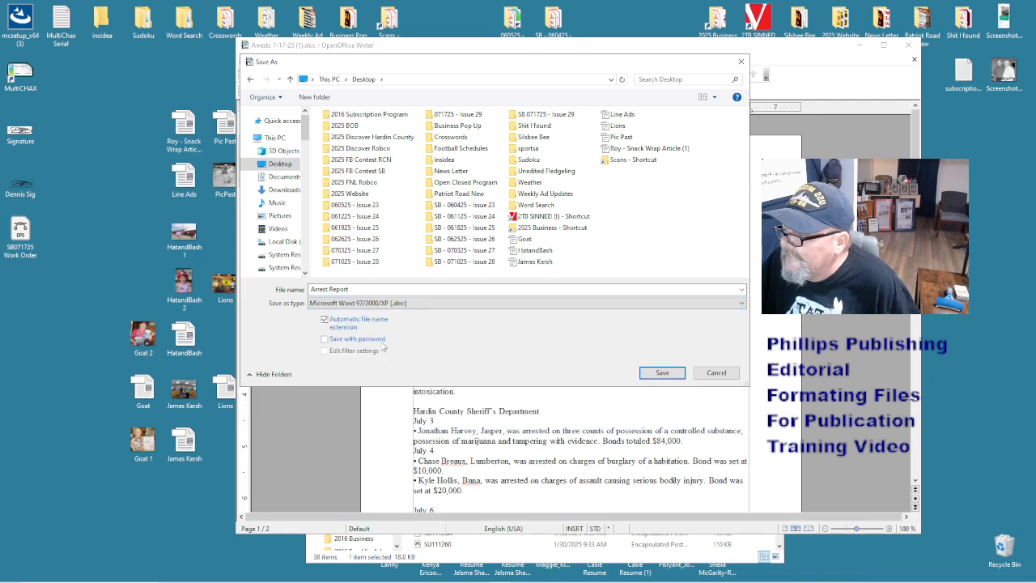
click(652, 374)
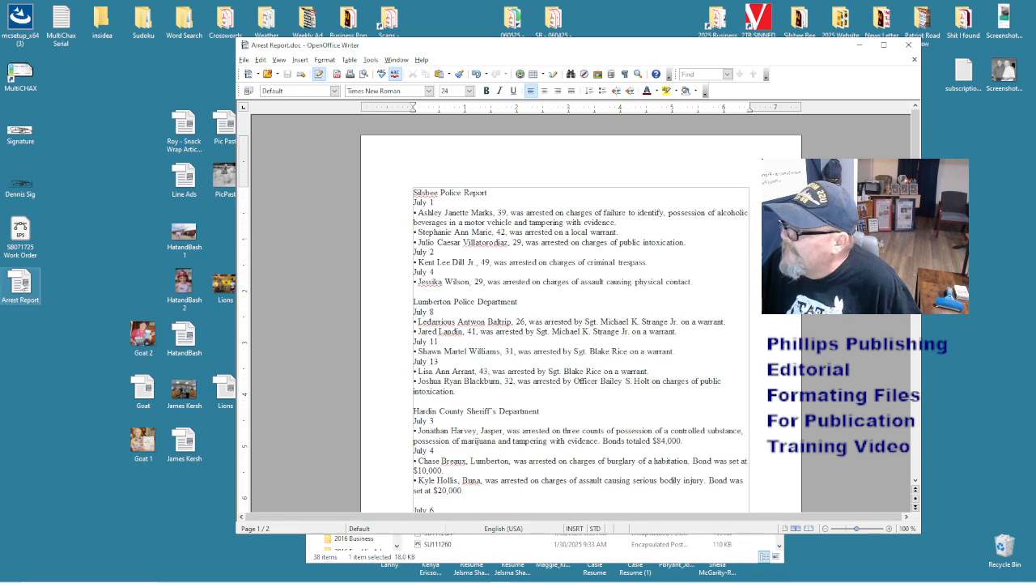
drag(22, 284, 144, 235)
click(280, 272)
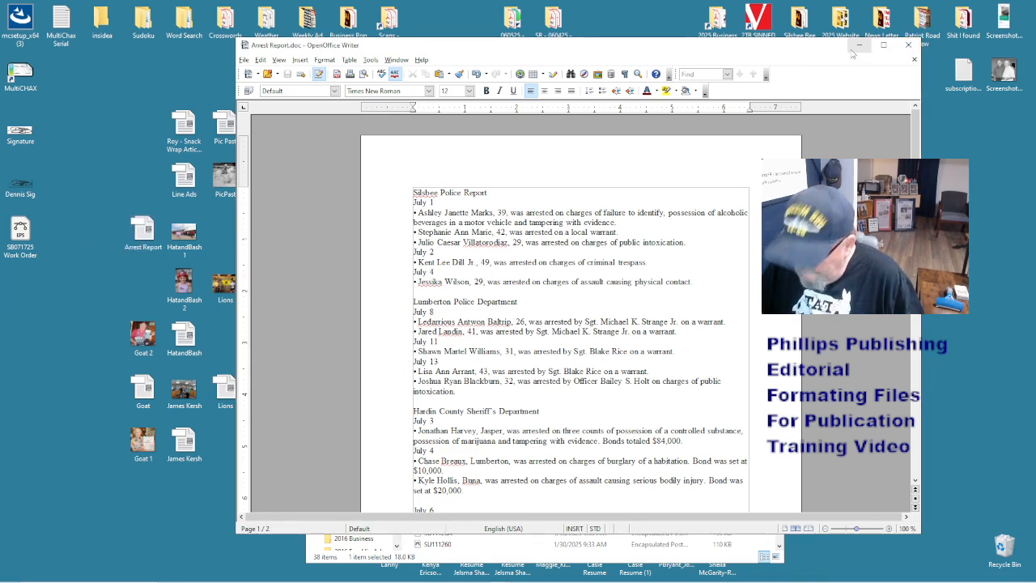
- Close Arrest Report, minimize Writer, and select Silsbee Calendar in the SB 071725 - Issue 29 folder
click(907, 46)
click(858, 46)
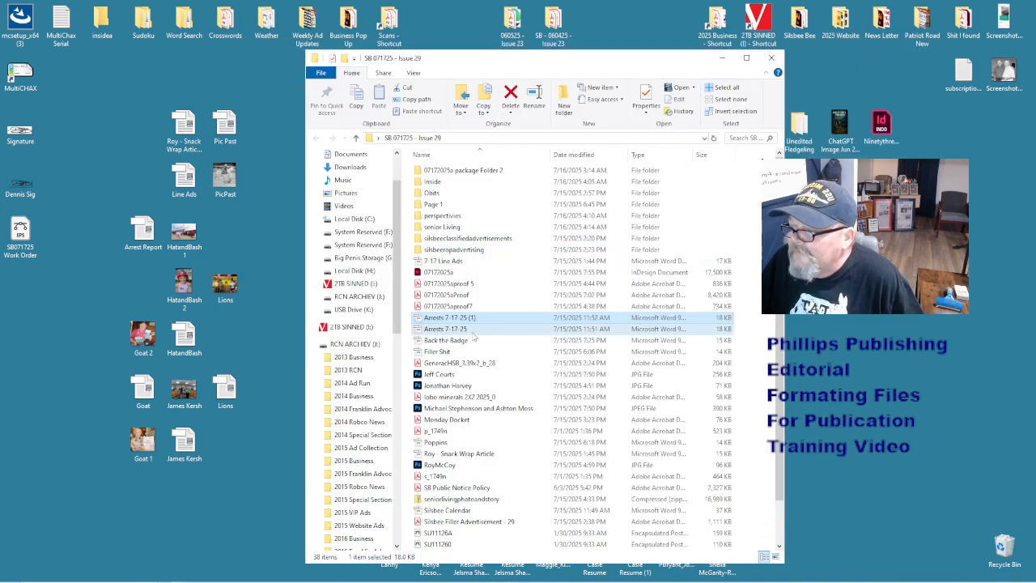
click(447, 341)
click(441, 352)
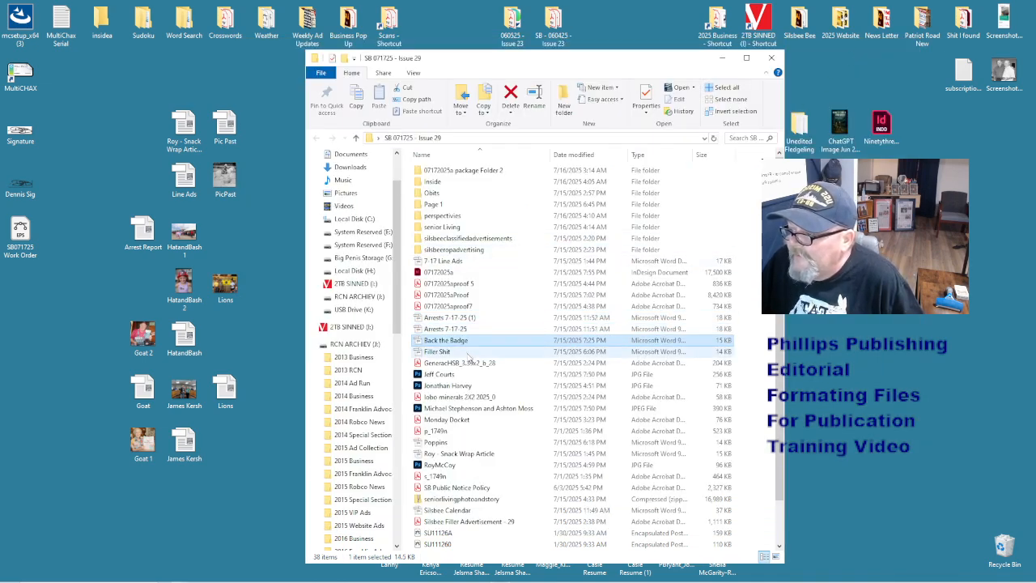
click(463, 442)
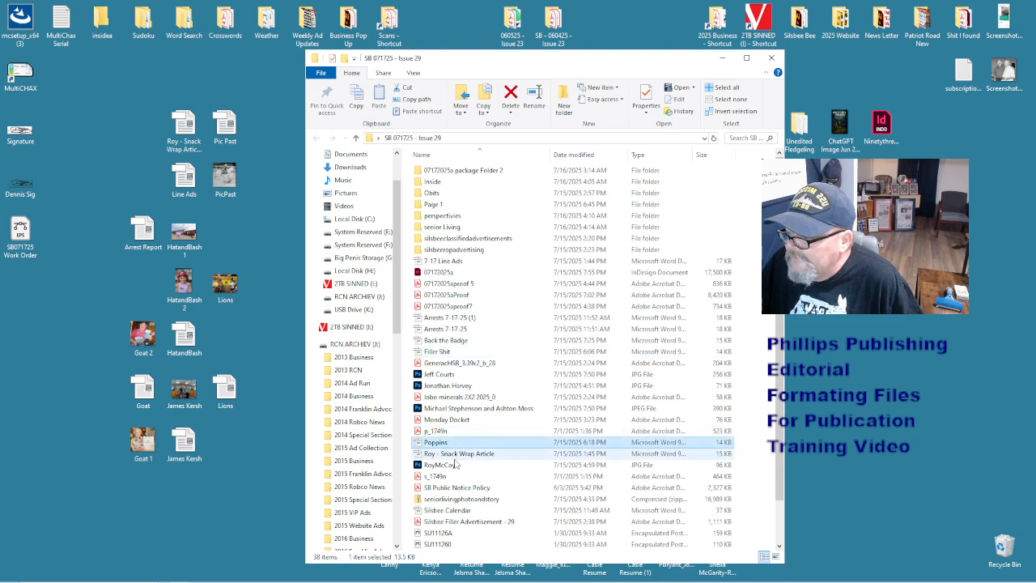
click(467, 512)
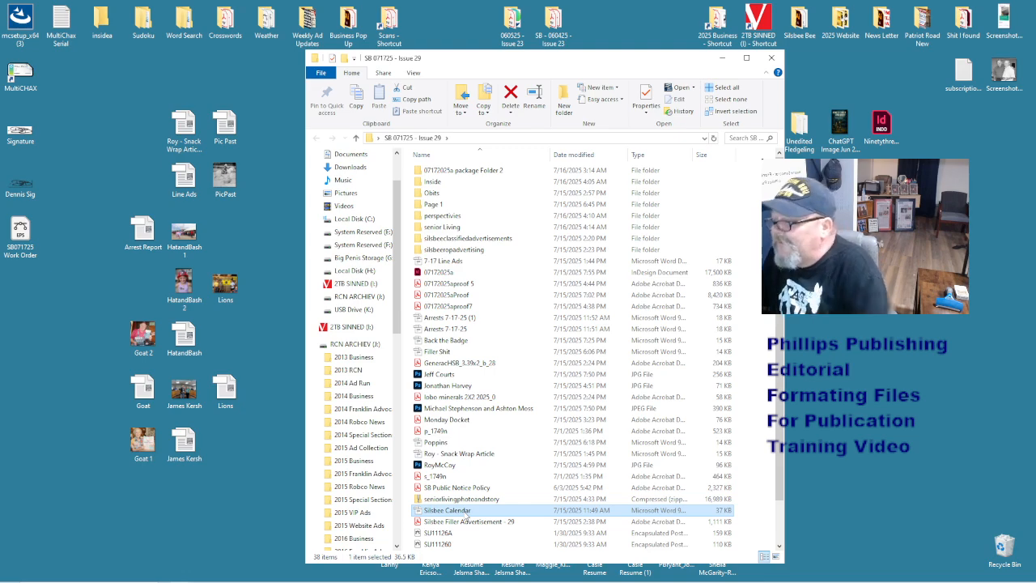
click(501, 575)
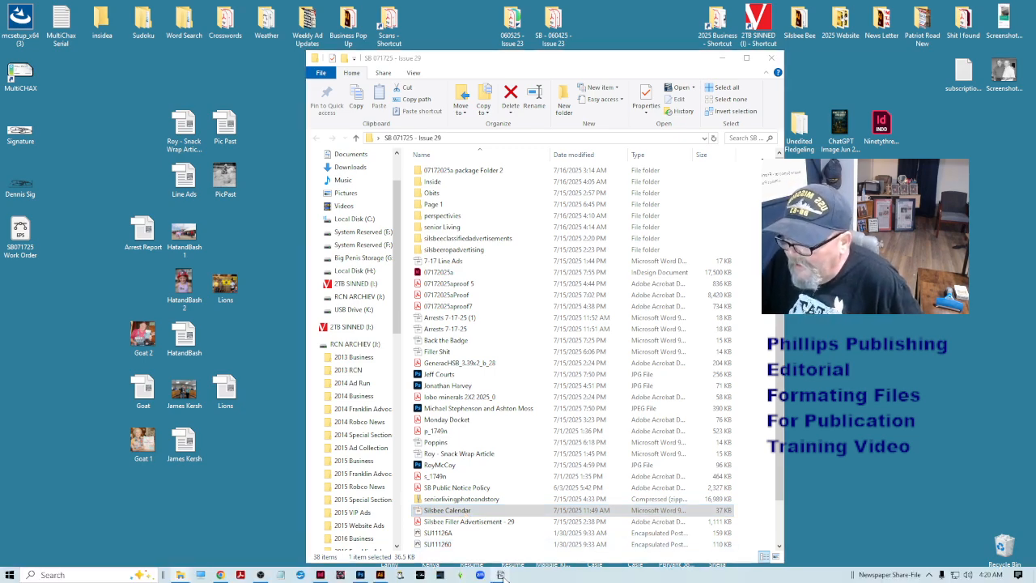
- Add the missing space after 'Hall,' in the December 22 Lumberton City Council entry
scroll(563, 275, down, 15)
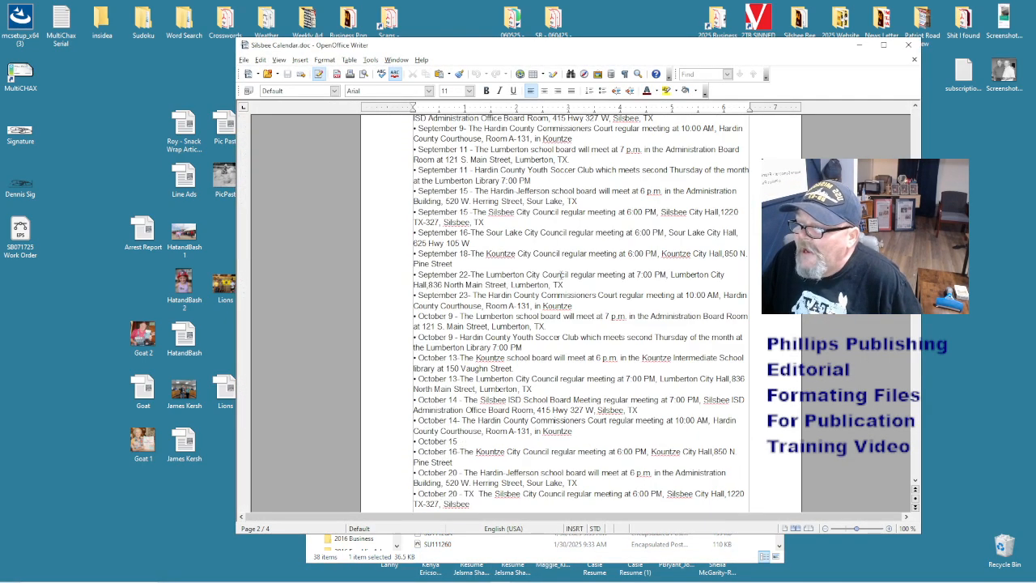
scroll(561, 275, down, 15)
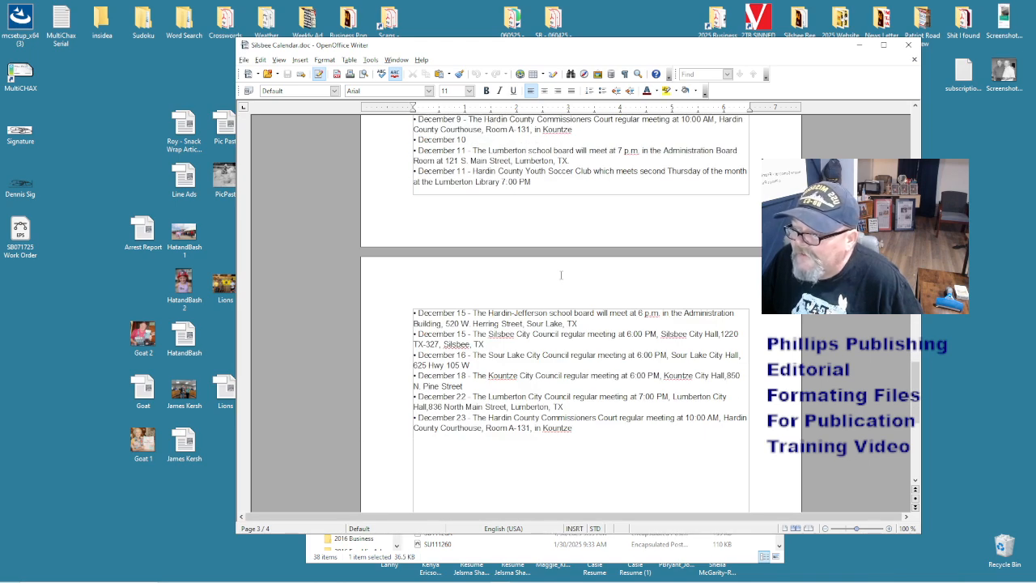
click(429, 406)
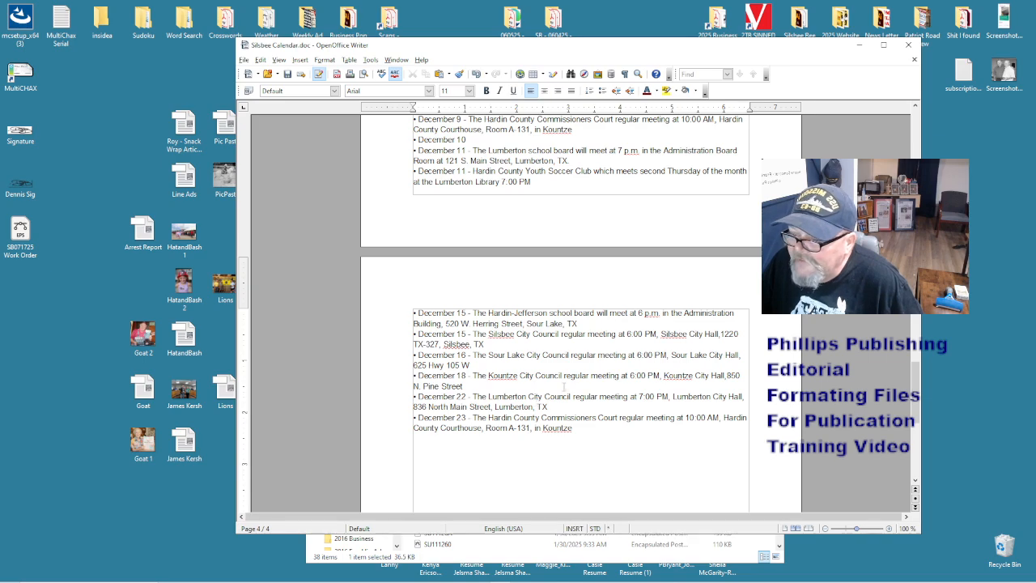
scroll(637, 366, up, 20)
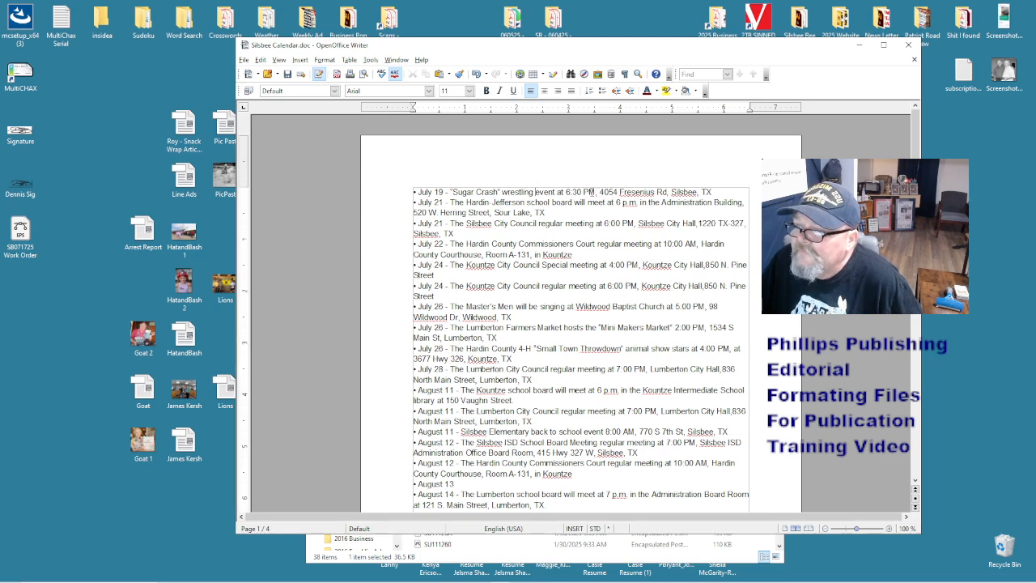
double_click(589, 192)
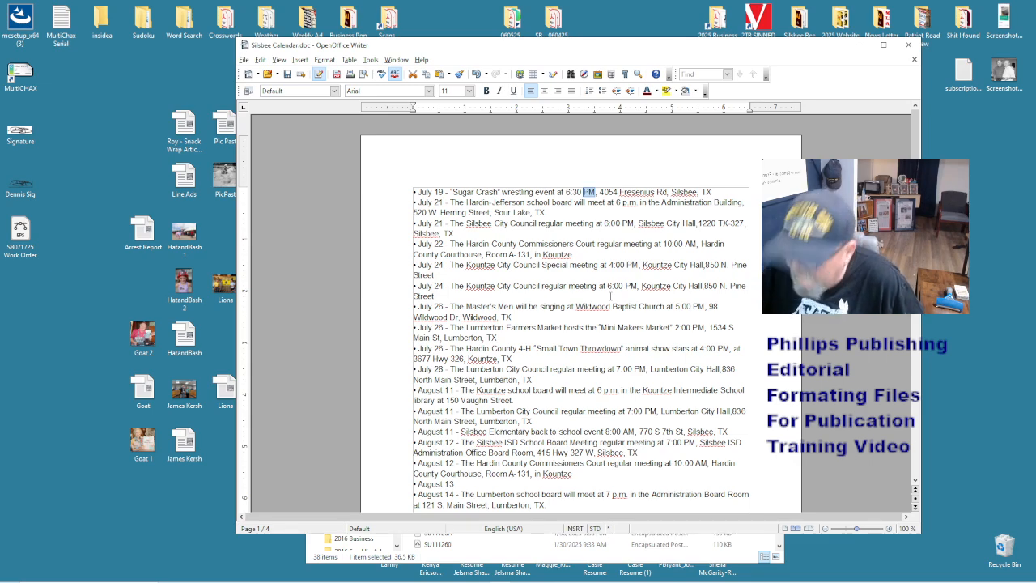
click(589, 202)
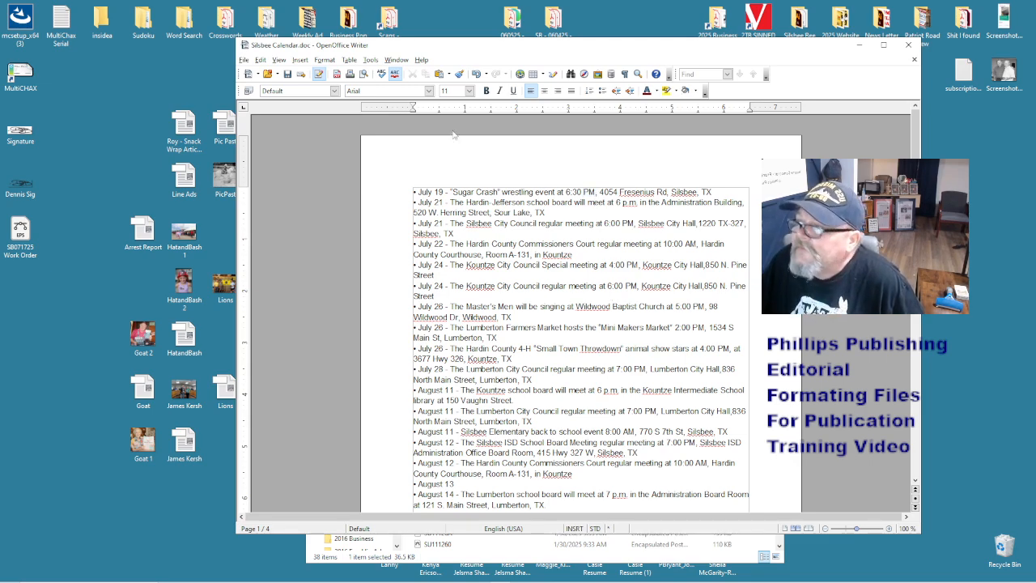
click(260, 60)
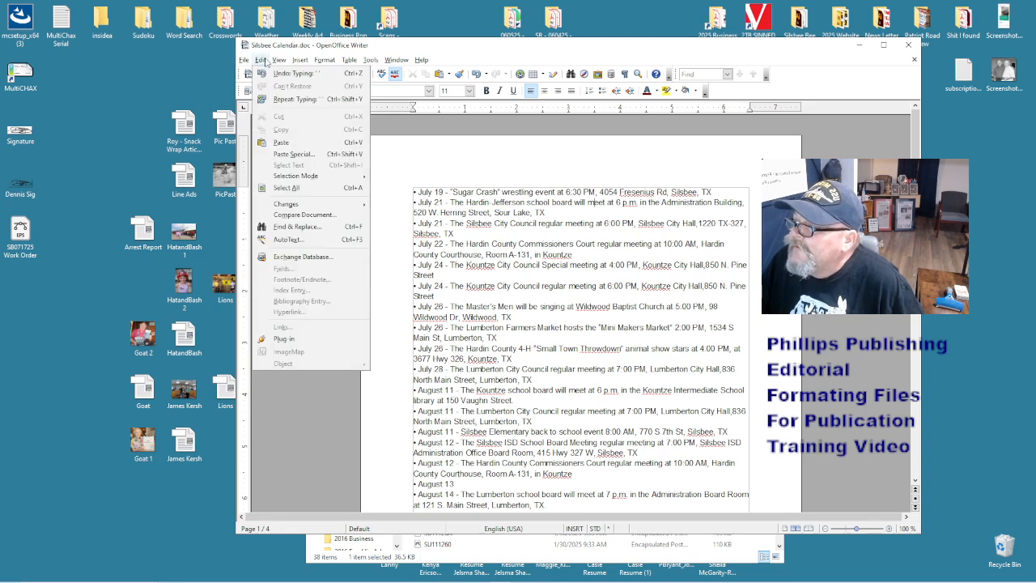
- Replace every PM in the calendar with p.m. (43 replacements)
click(297, 227)
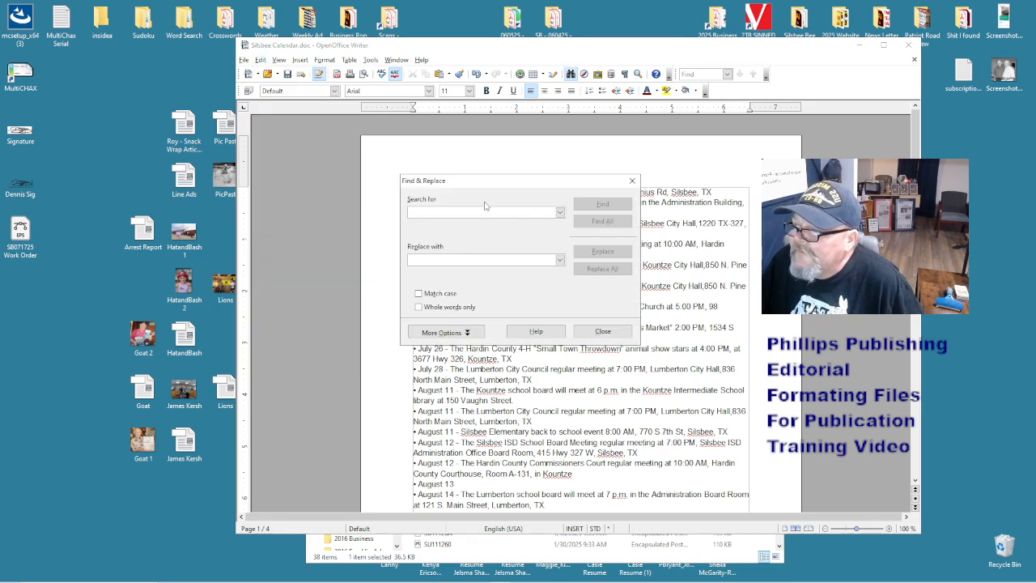
text(PM)
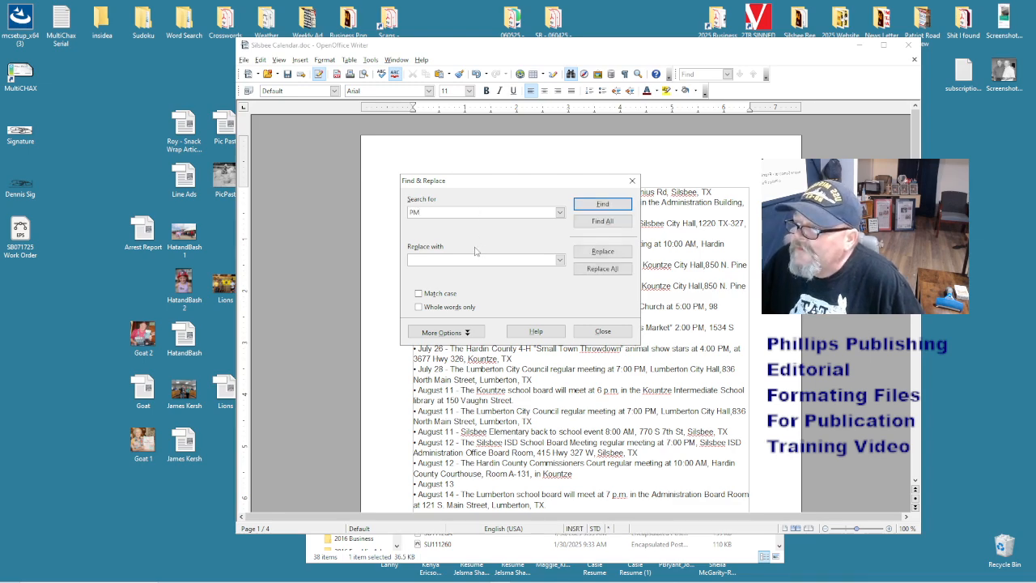
click(467, 263)
text(p)
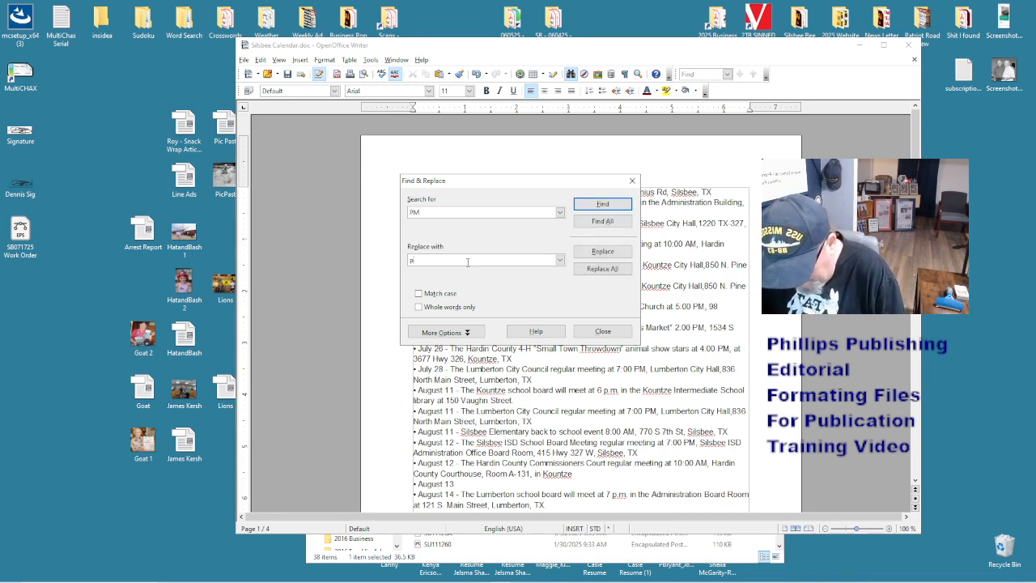
text(.m.)
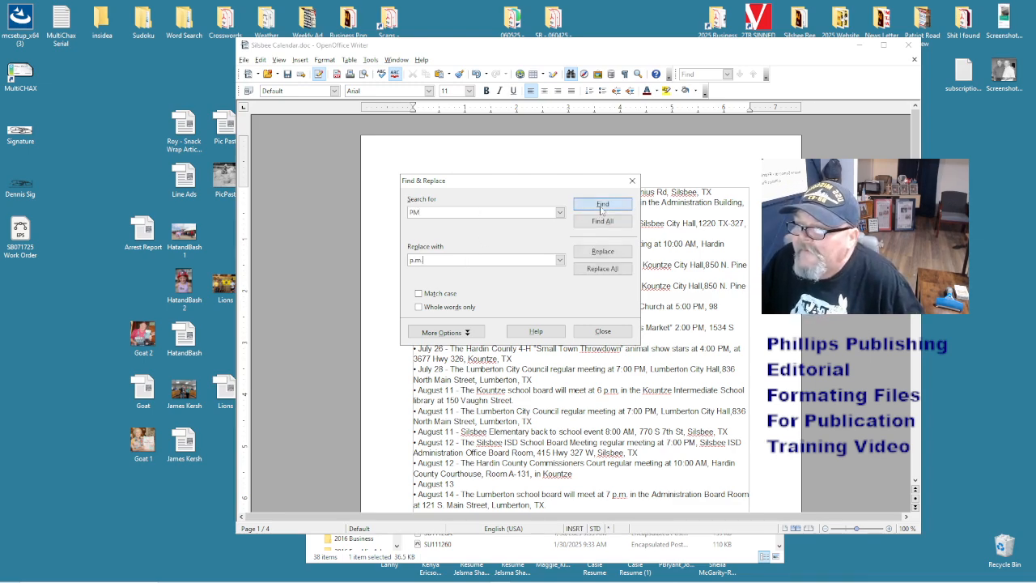
click(613, 268)
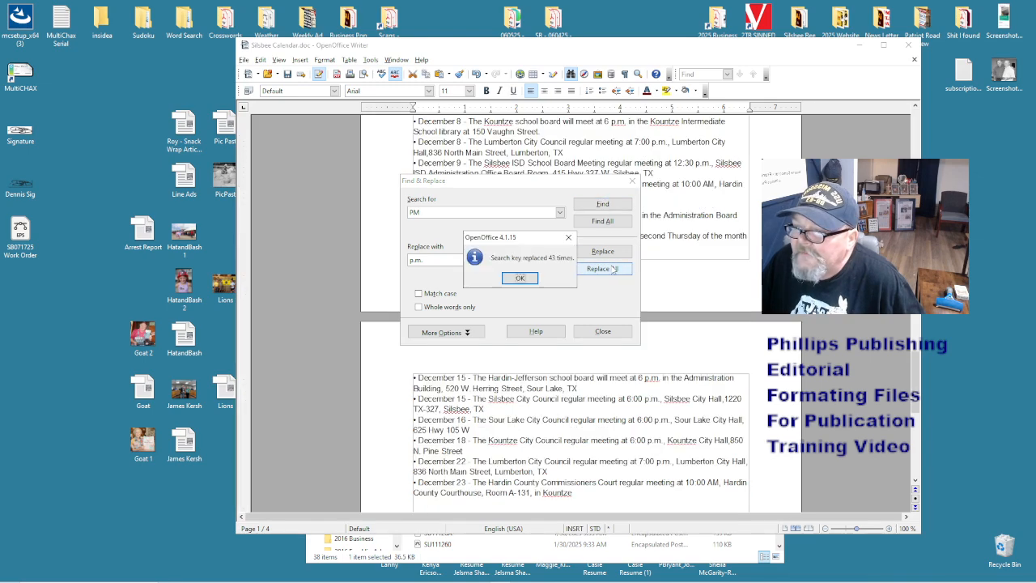
click(525, 278)
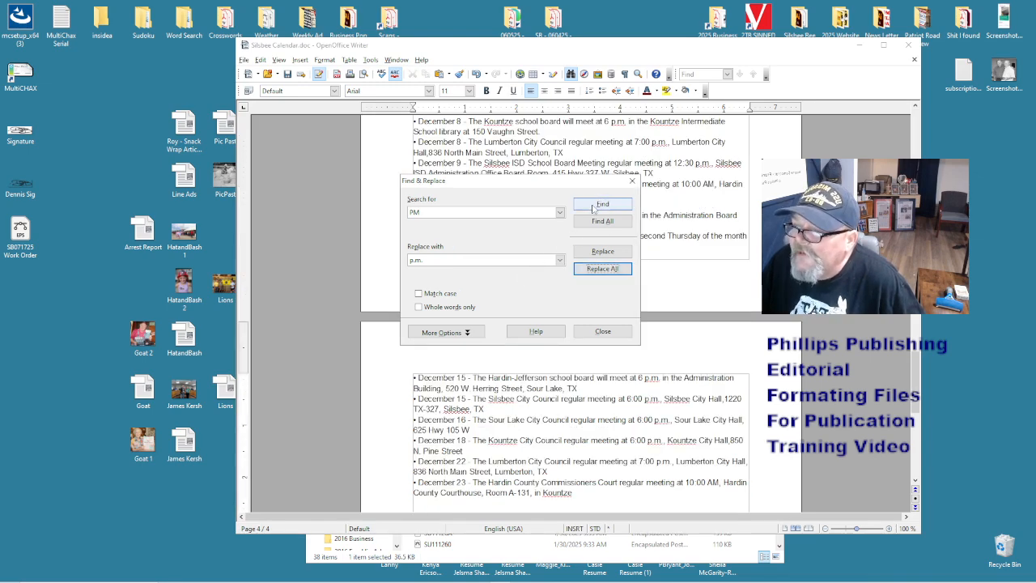
- Replace all 12 AM occurrences with a.m. and close the Find & Replace window
double_click(431, 213)
text(AM)
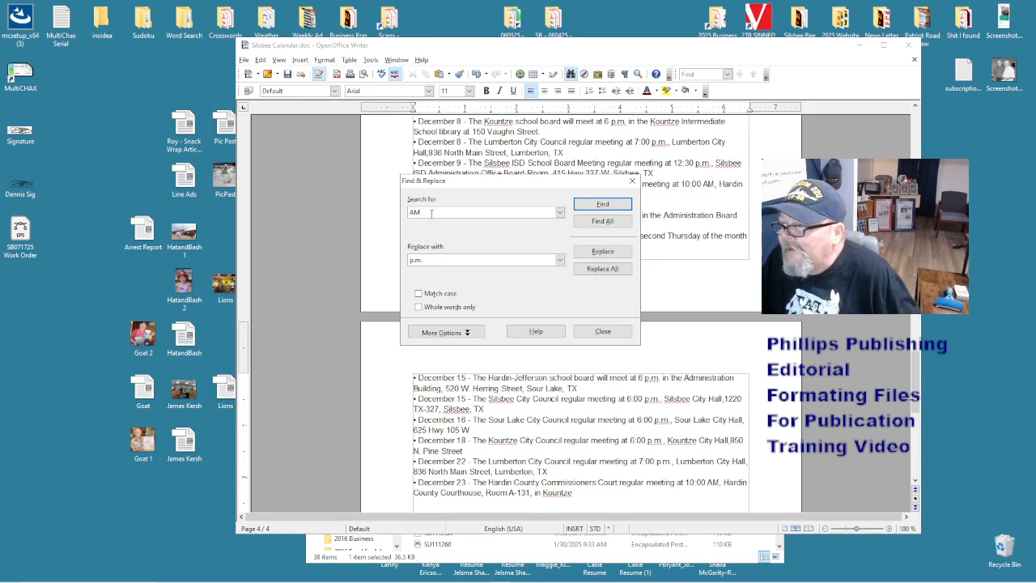
text(a)
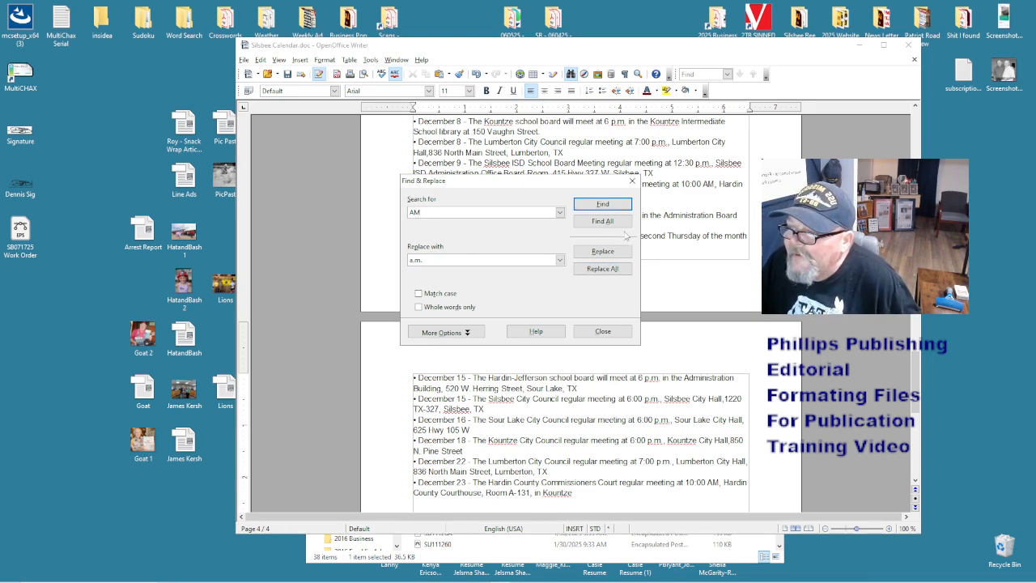
click(624, 227)
click(602, 268)
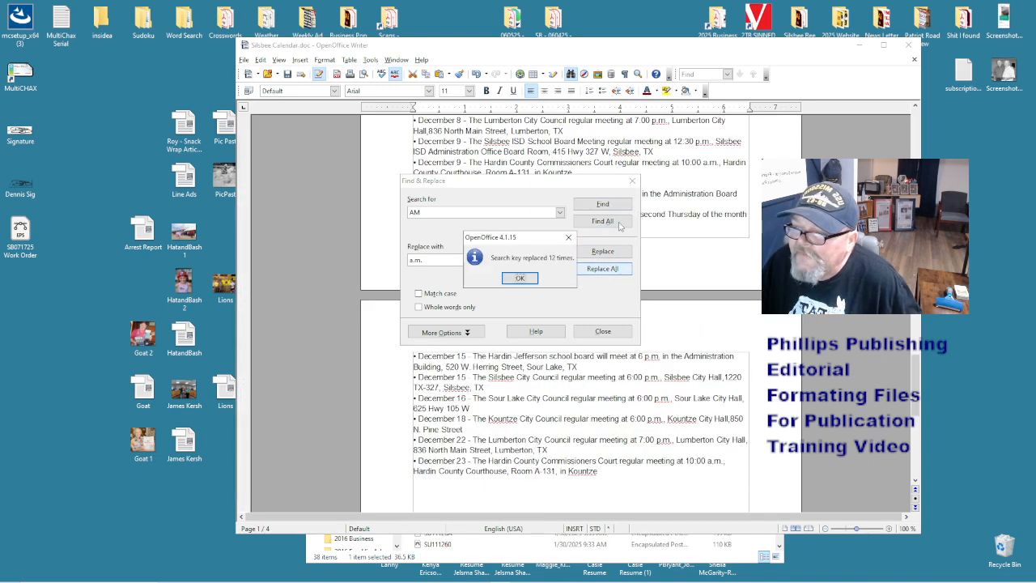
click(520, 278)
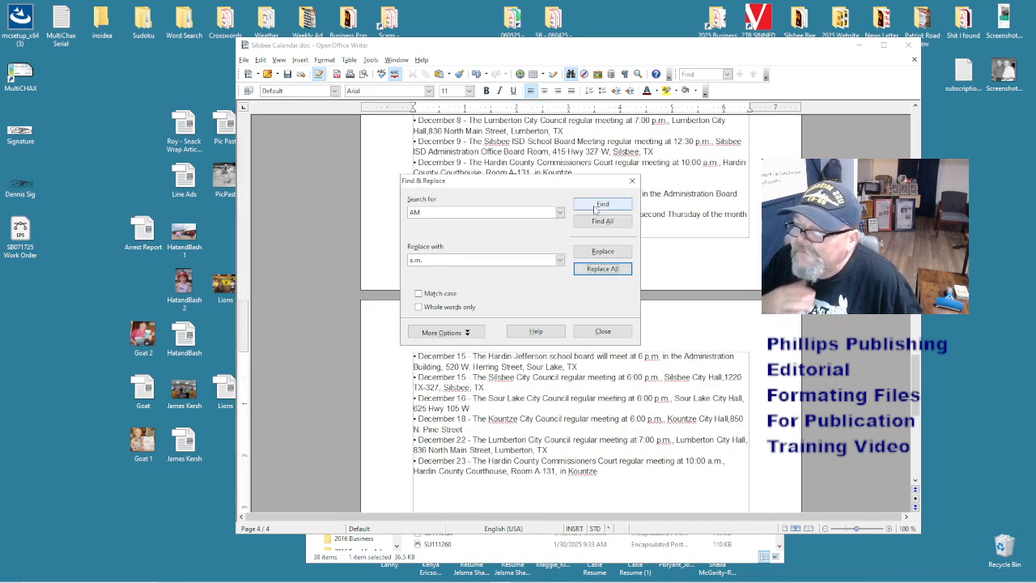
click(632, 180)
- Check the TX ending the September 11 Lumberton school board address
scroll(614, 216, up, 20)
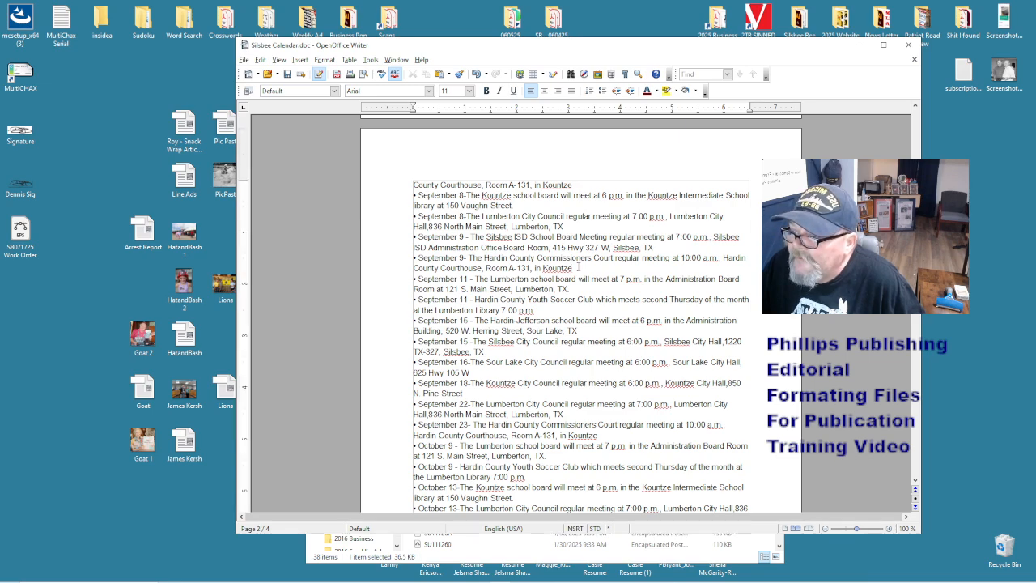
drag(569, 288, 555, 289)
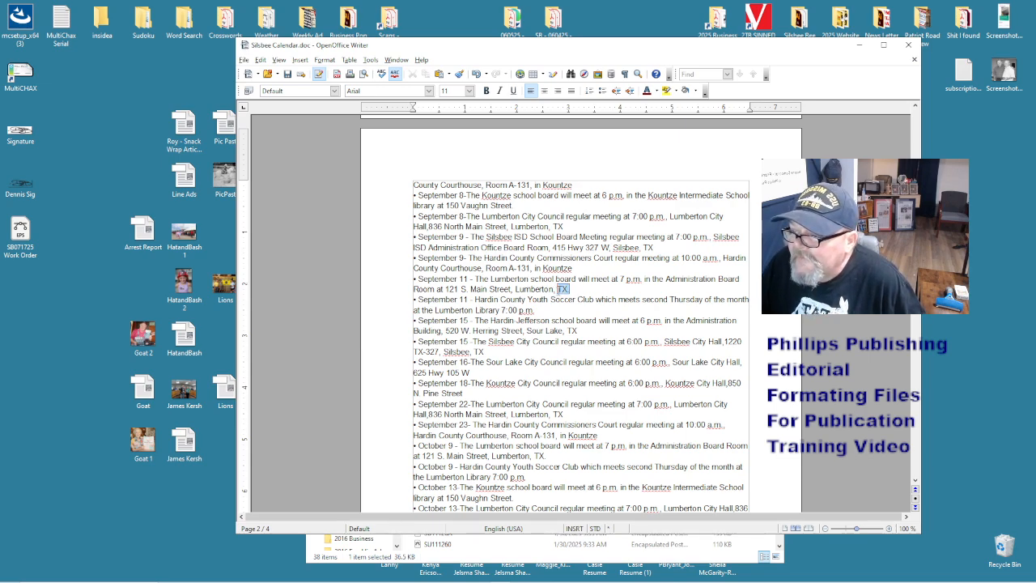
click(574, 289)
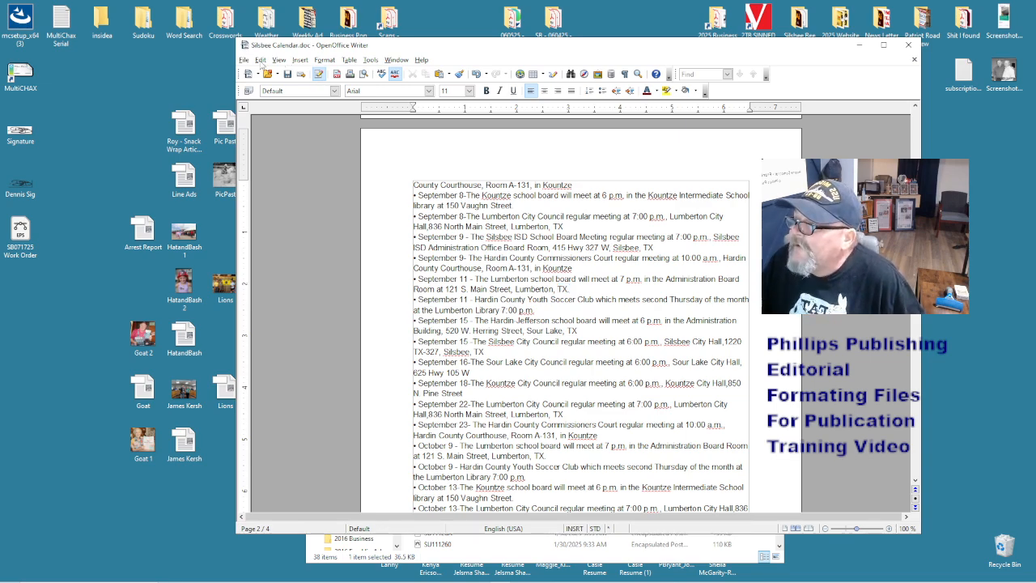
click(261, 59)
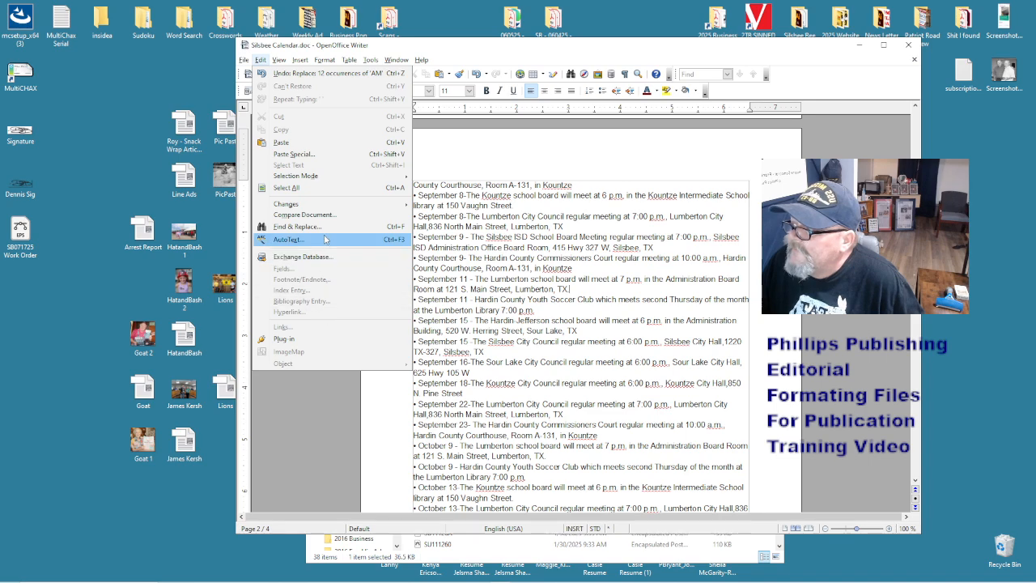
- Strip TX from every calendar address: 'TX,' (5 replacements), then 'TX' (39 replacements)
click(319, 227)
text(TX.)
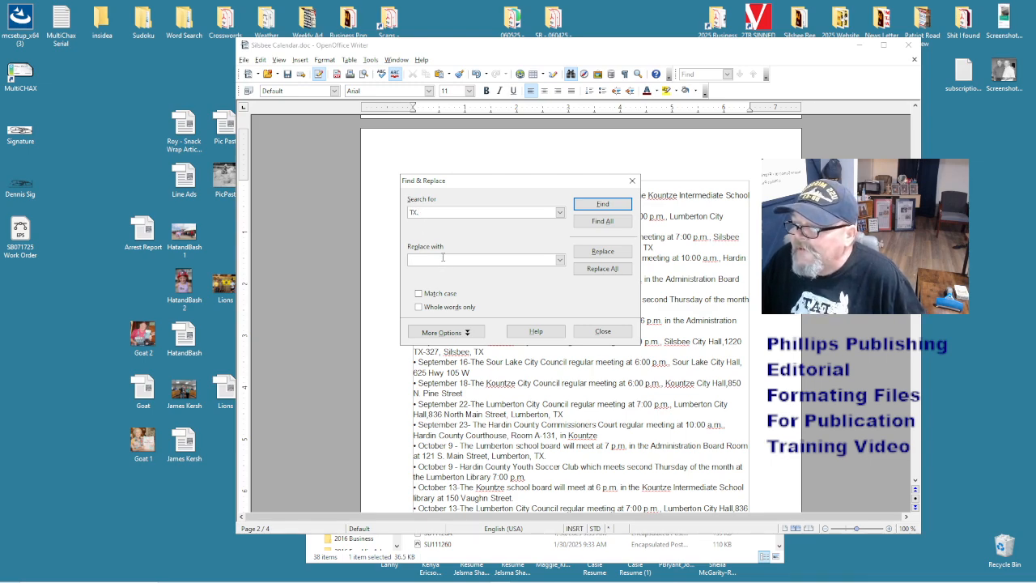
click(602, 268)
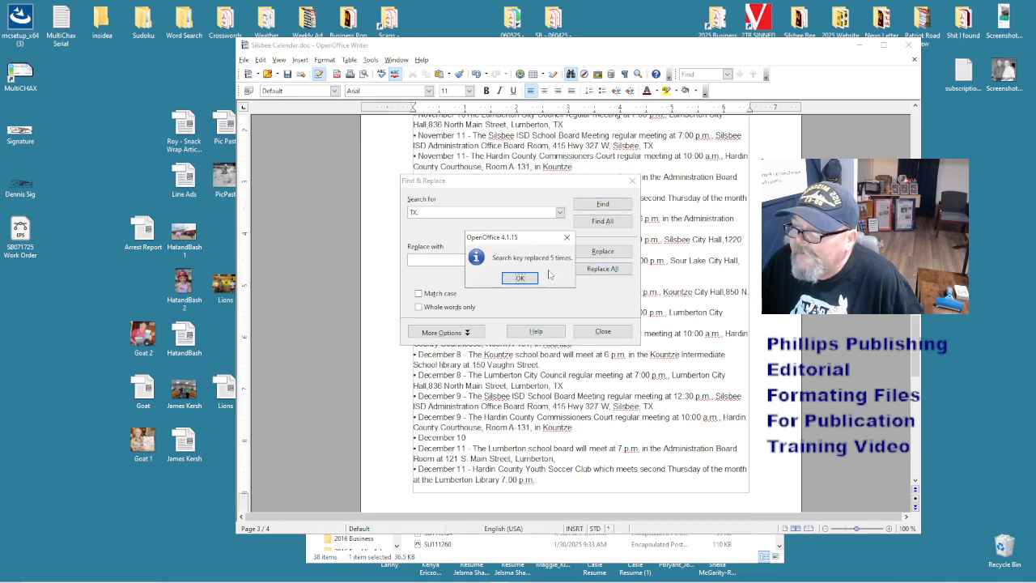
click(522, 278)
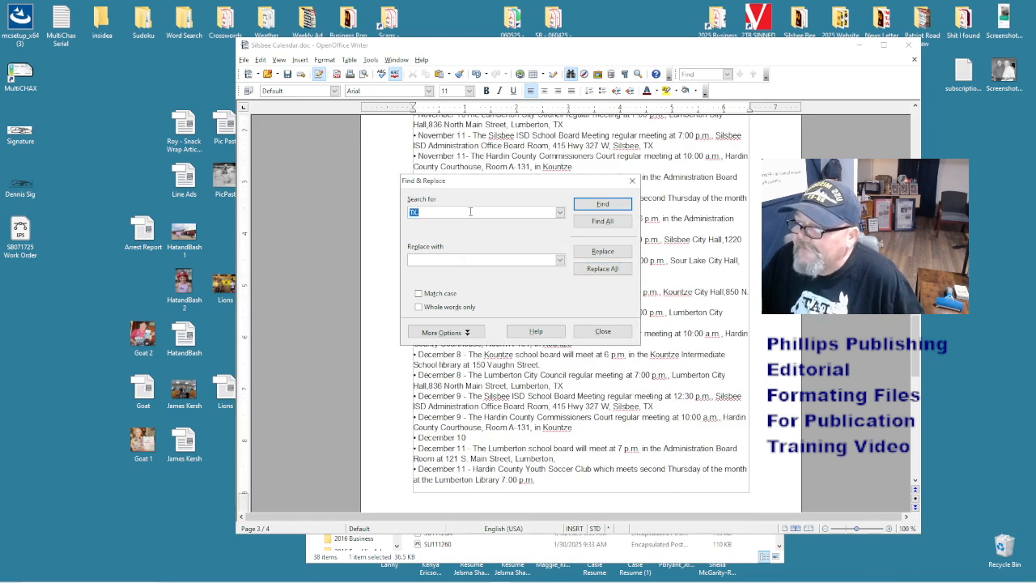
key(BackSpace)
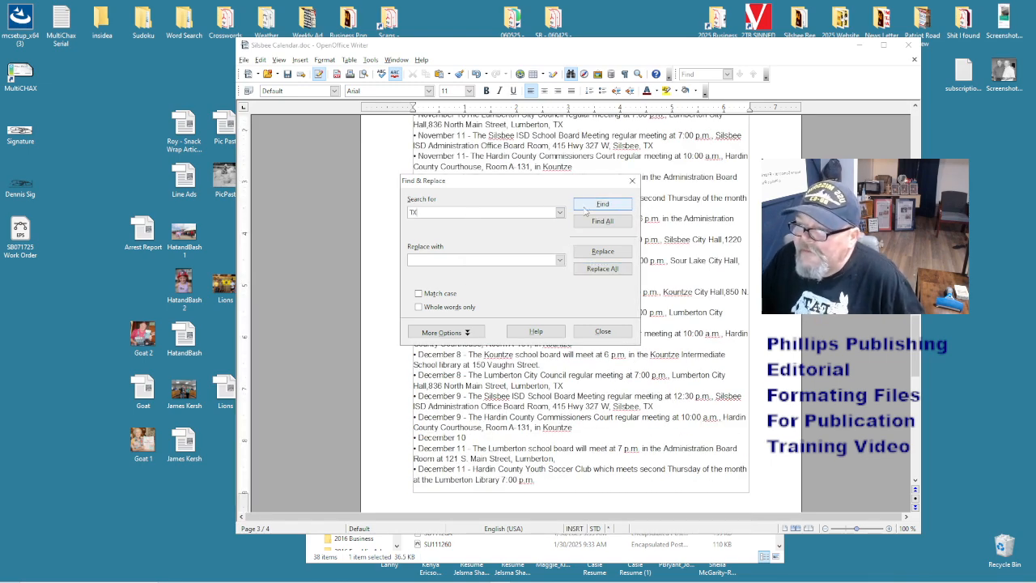
click(601, 272)
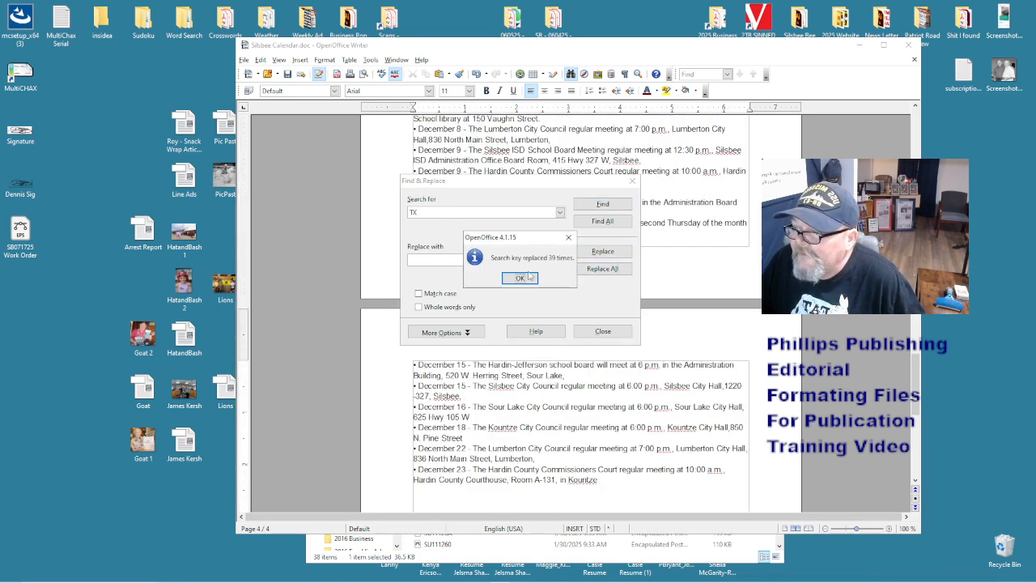
click(519, 278)
click(633, 181)
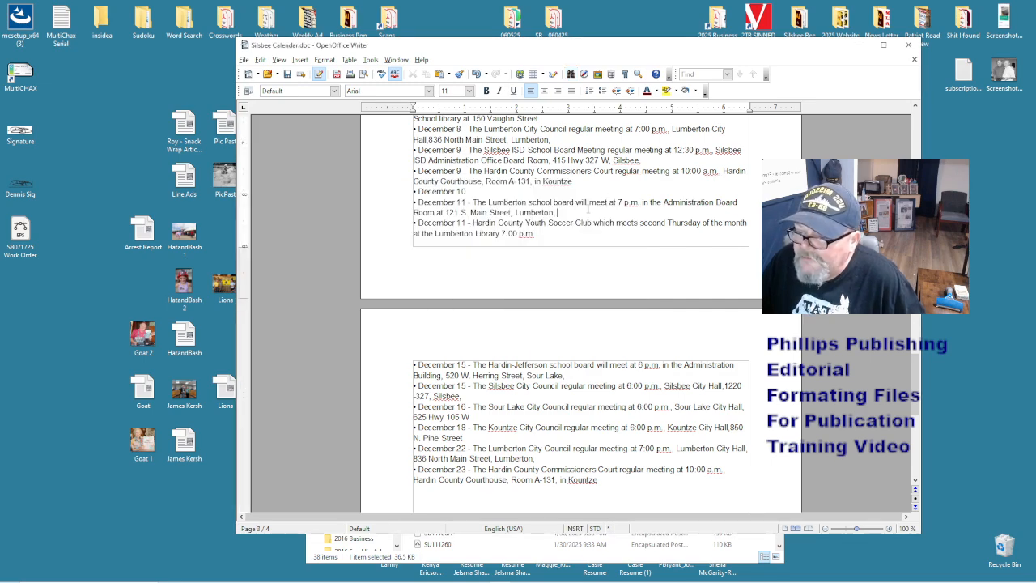
- Replace the comma after Sour Lake in the July 21 entry with a period, then go to Kountze
scroll(589, 209, down, 2)
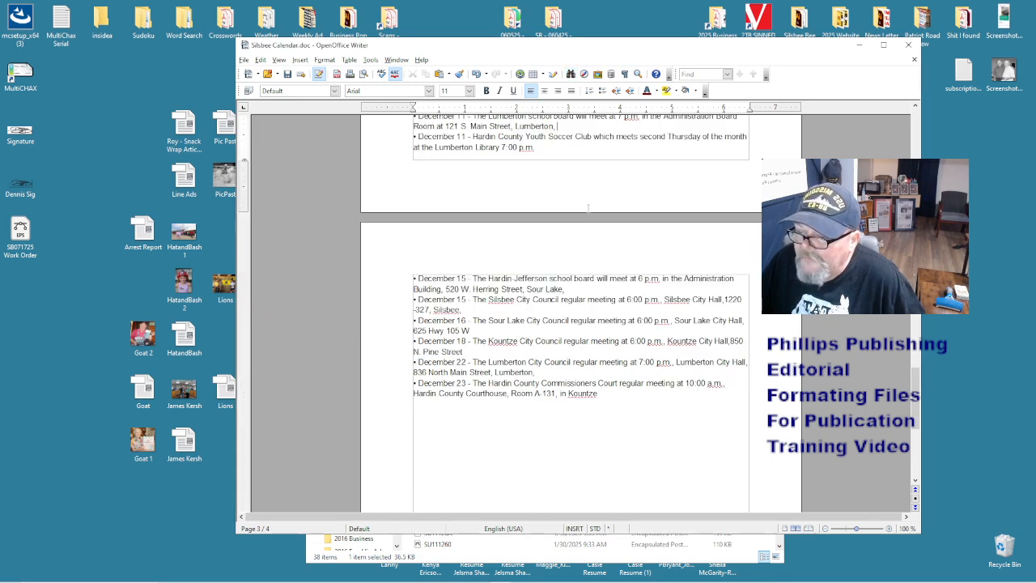
click(577, 315)
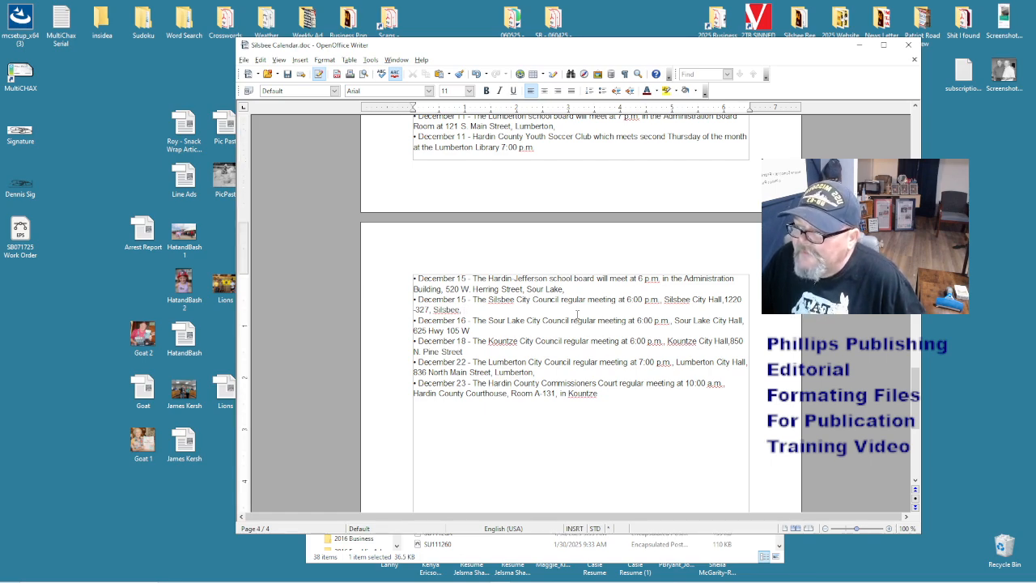
scroll(577, 314, up, 20)
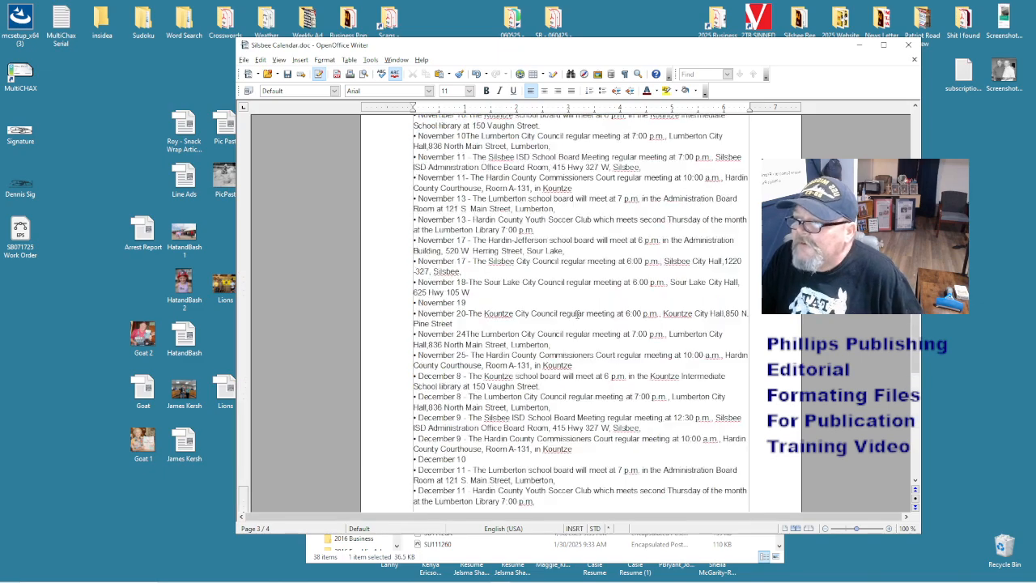
scroll(533, 271, up, 15)
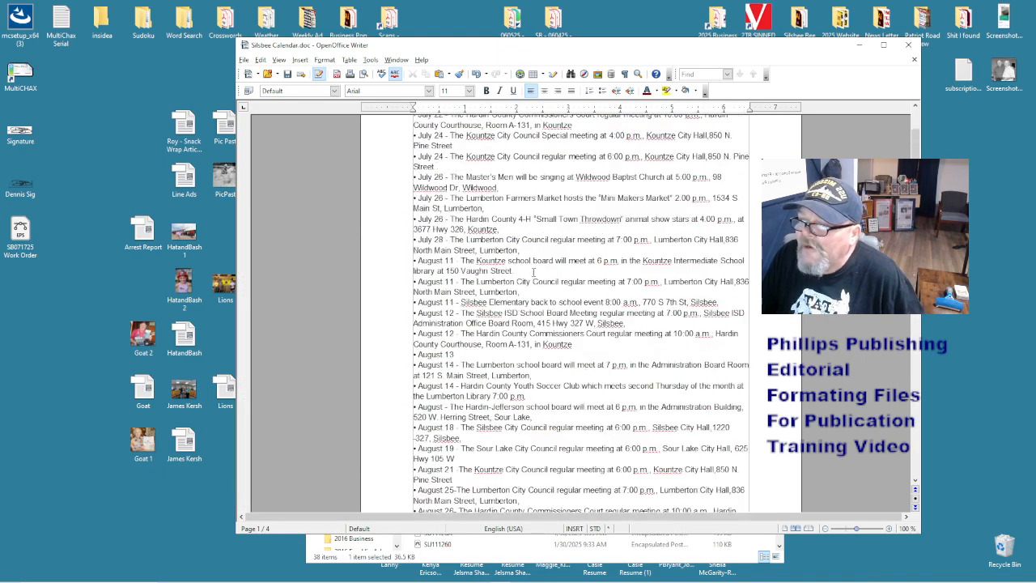
click(539, 213)
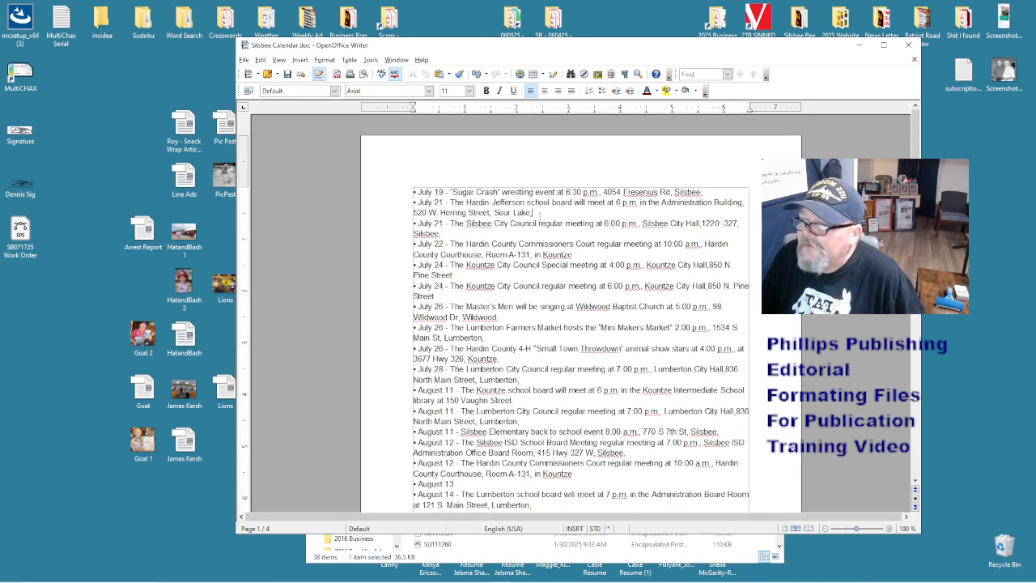
key(BackSpace)
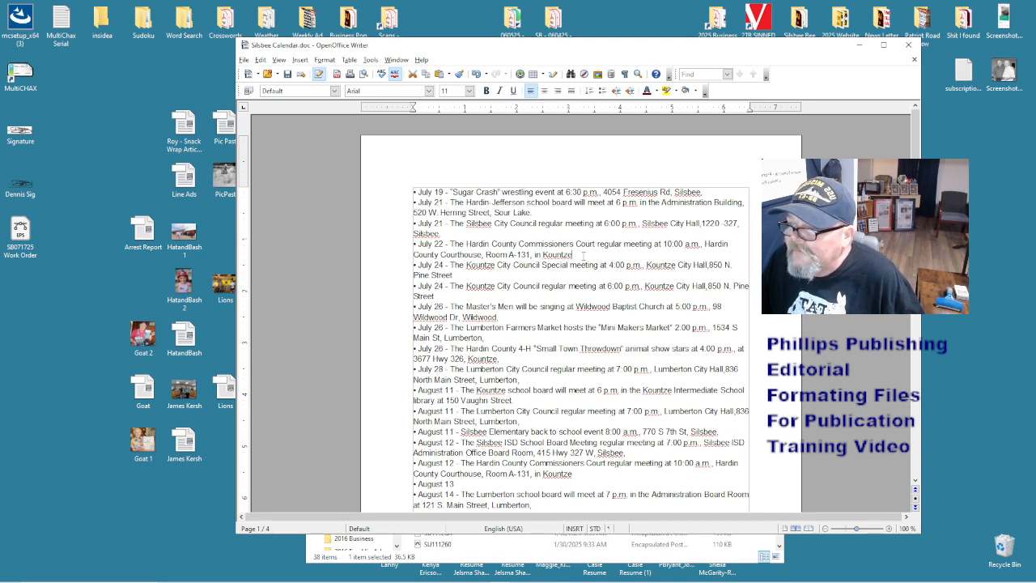
text(.)
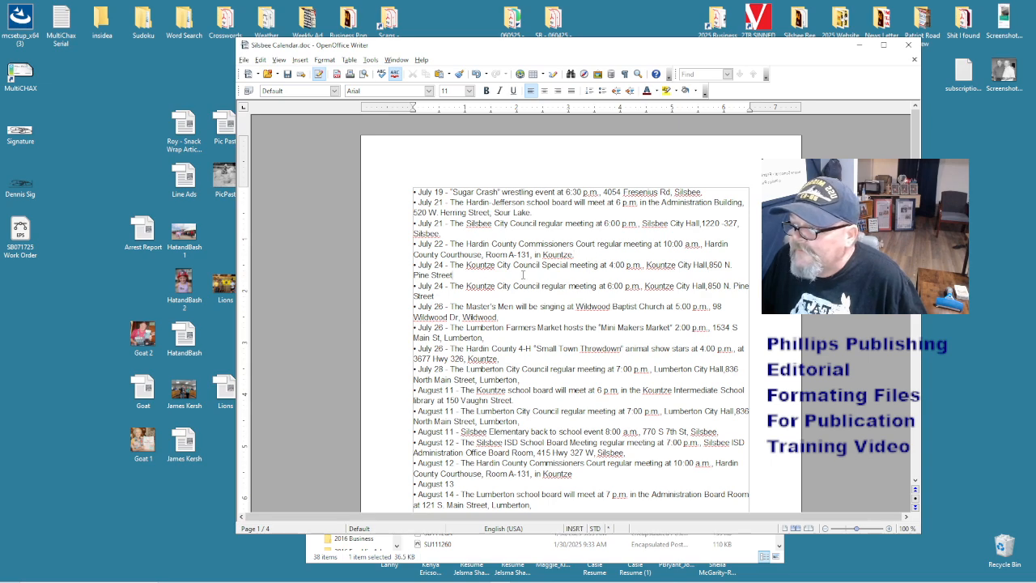
click(476, 298)
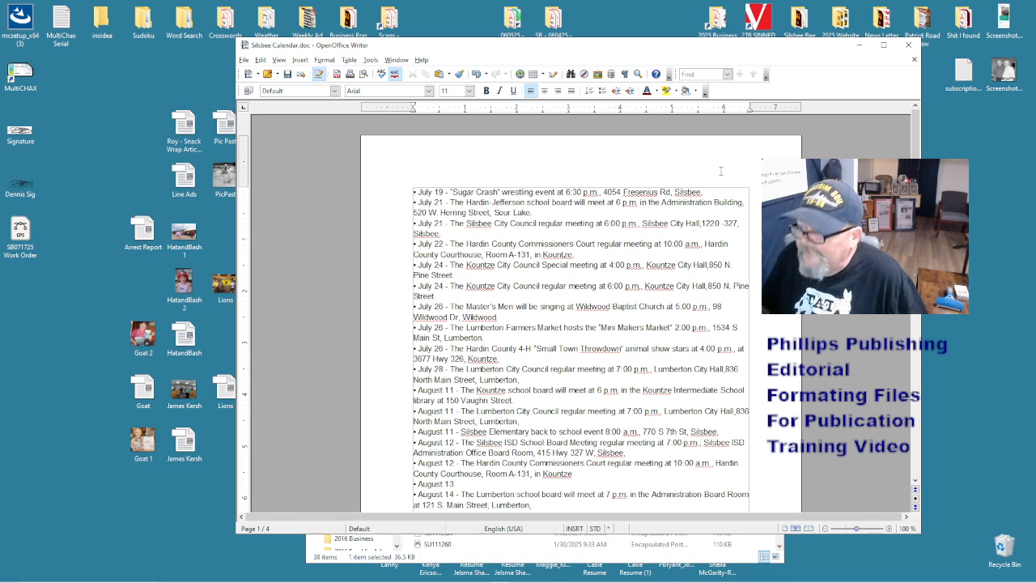
- Save the Silsbee Calendar as a Word .doc on the Desktop
key(ctrl+shift+s)
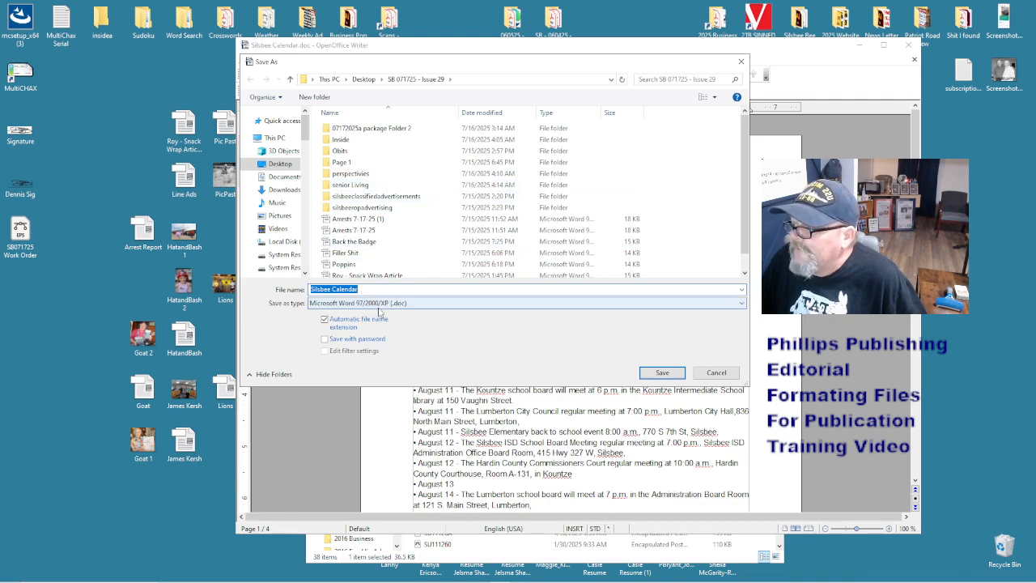
click(285, 176)
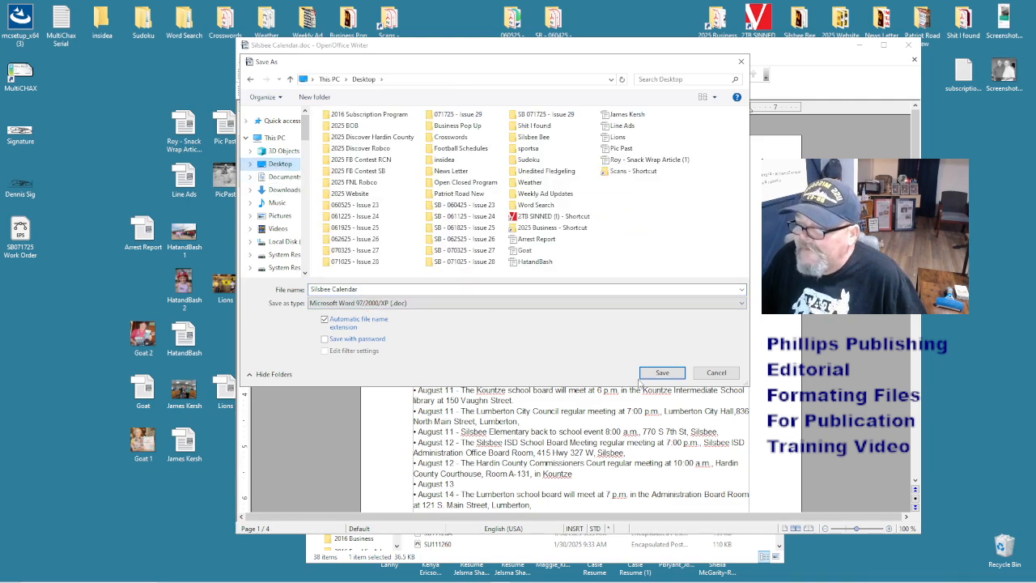
click(662, 372)
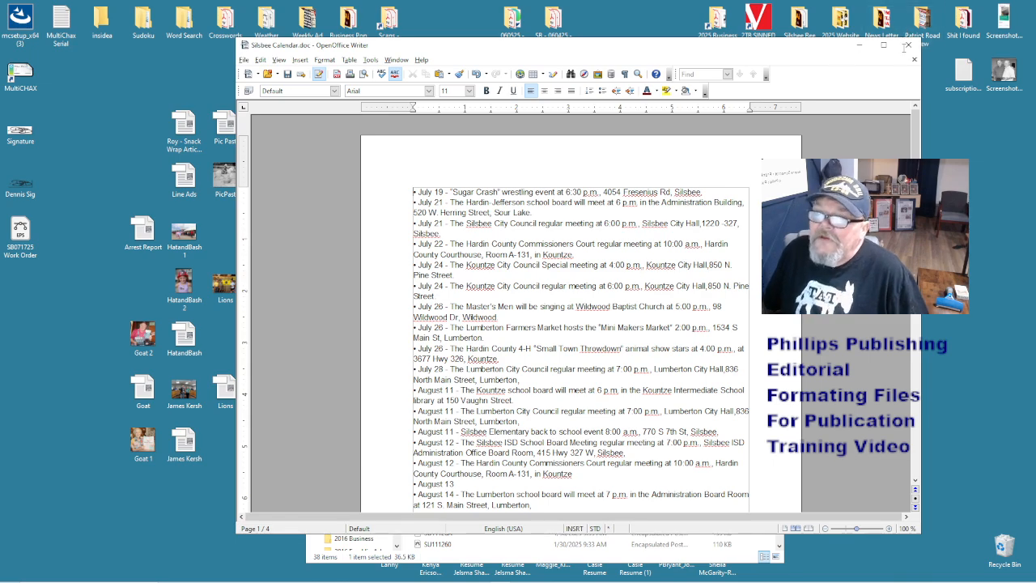
- Close Writer, open the 7-17 Line Ads file, and select the Page 1 folder
click(908, 46)
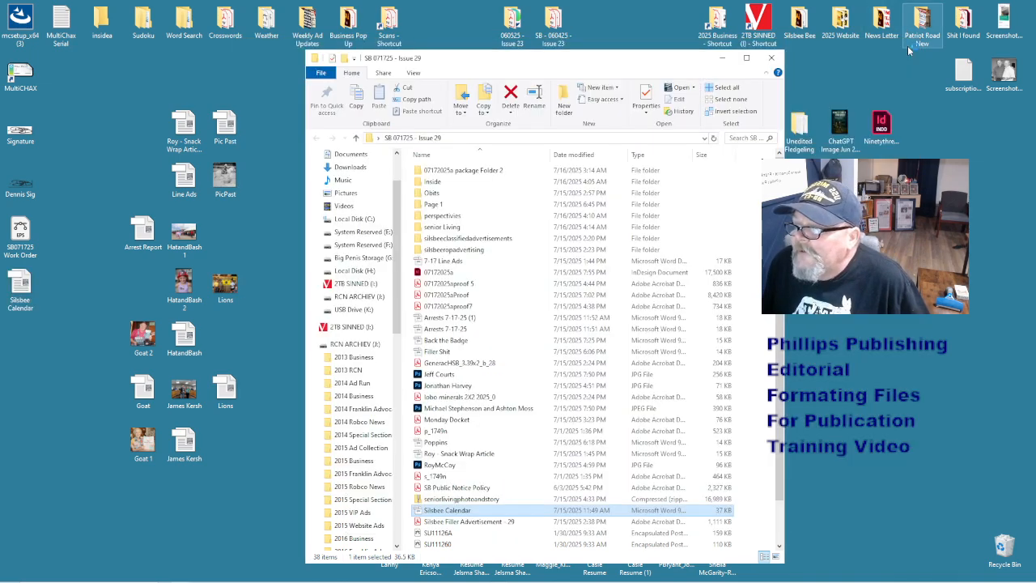
double_click(617, 263)
scroll(618, 267, down, 1)
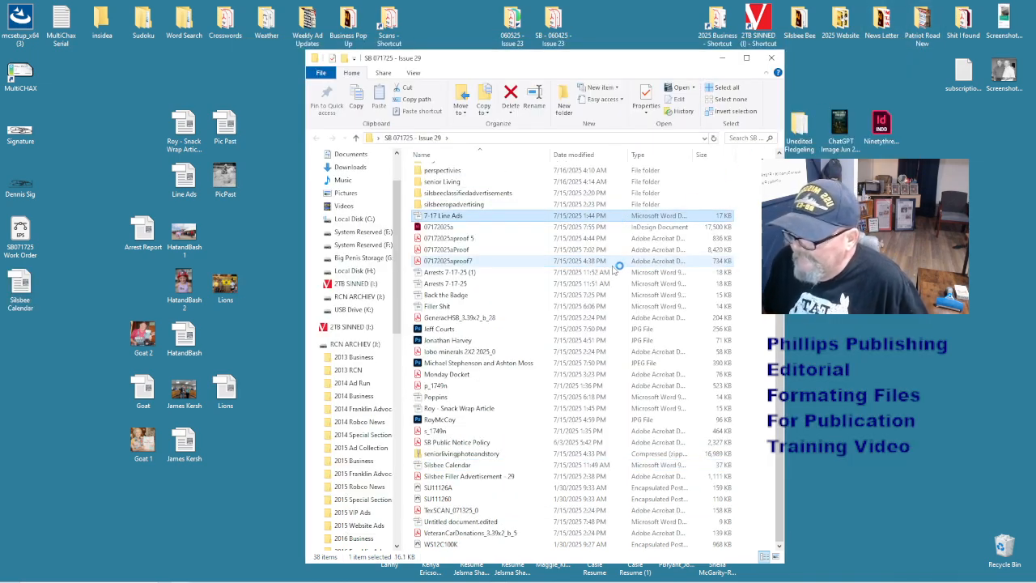
scroll(618, 267, up, 1)
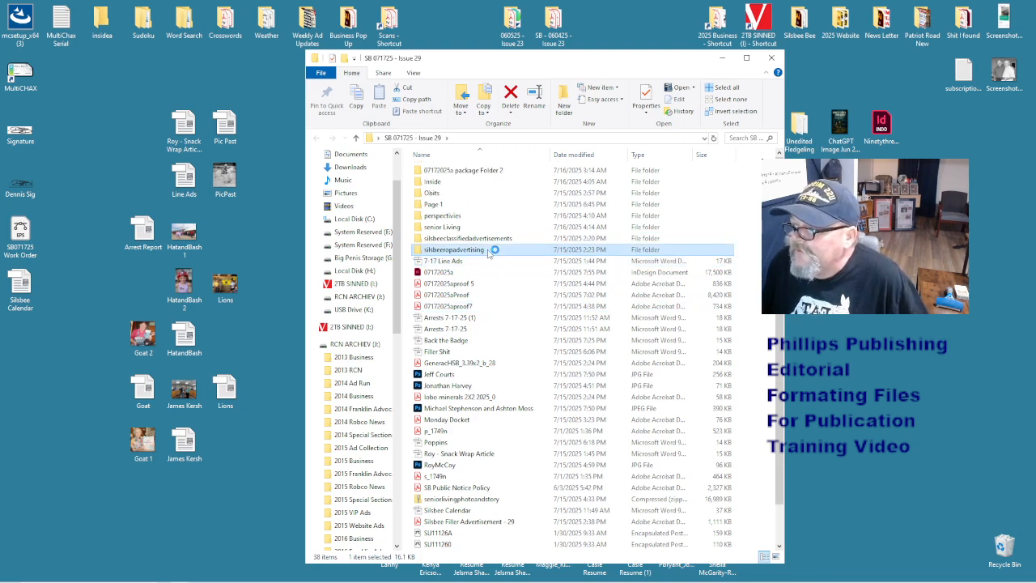
click(479, 227)
click(467, 204)
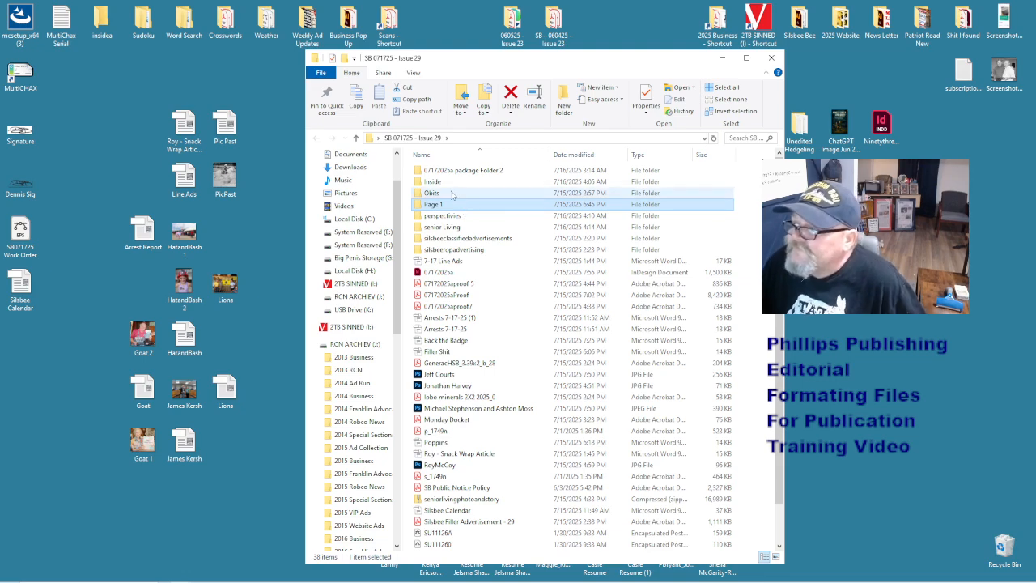
- Move the Poppins document into the Inside folder and delete the snack wrap article
double_click(437, 182)
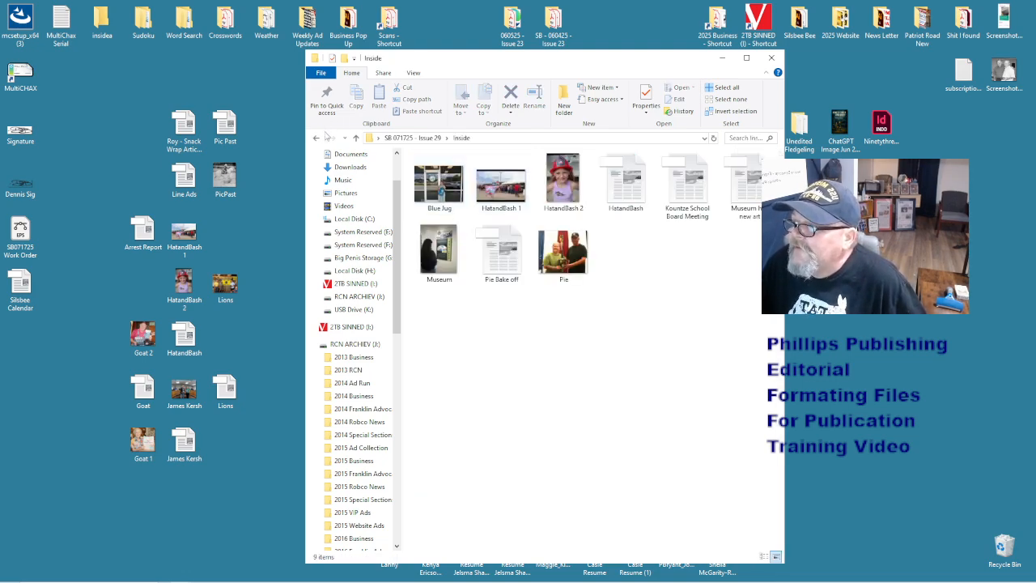
click(317, 138)
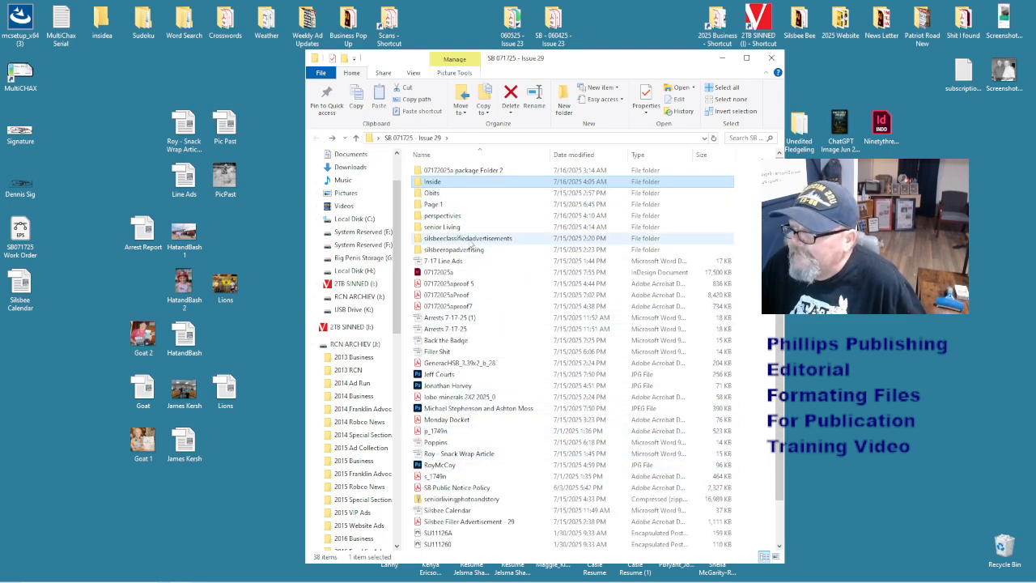
drag(437, 442, 441, 183)
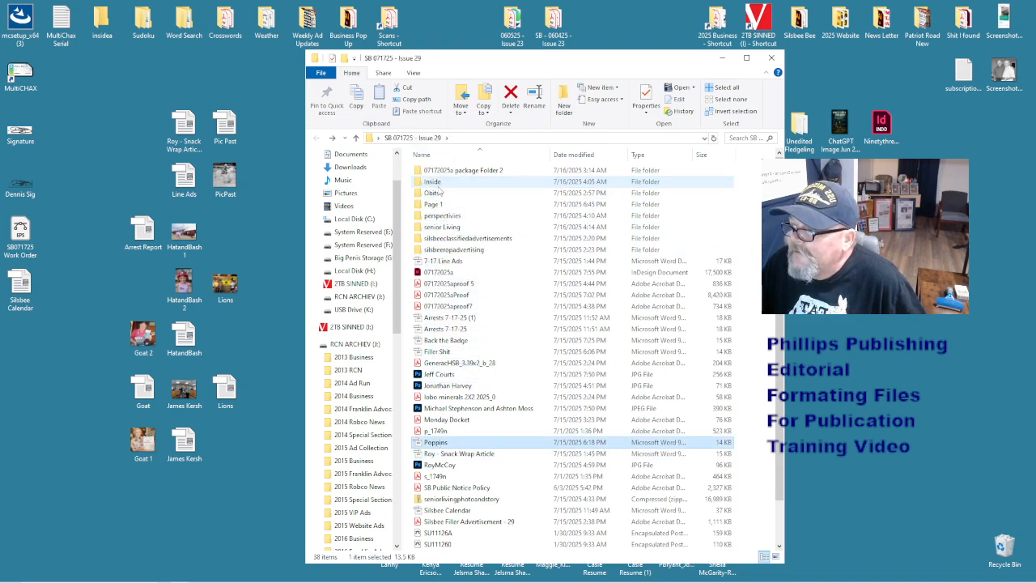
click(459, 499)
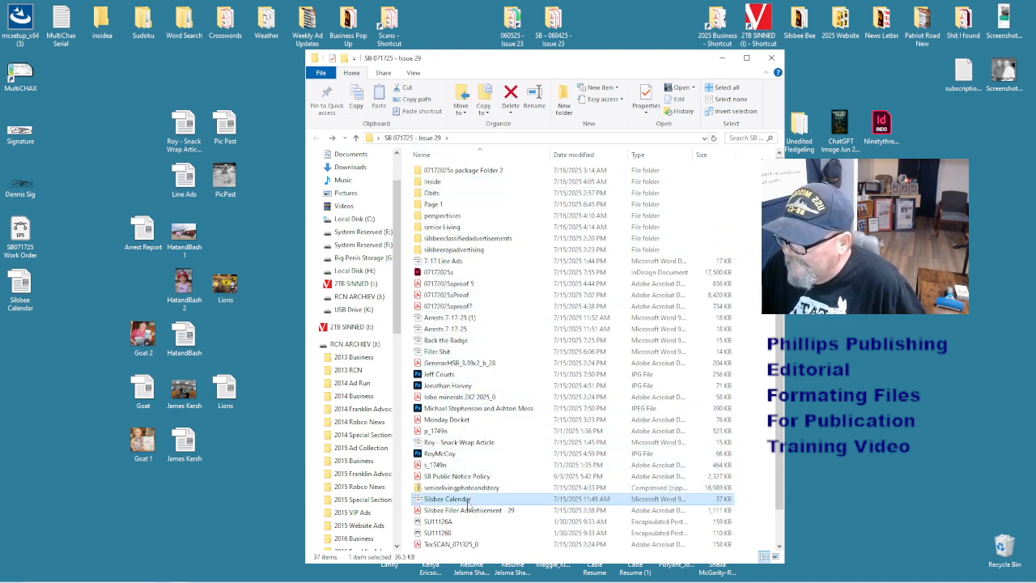
click(470, 444)
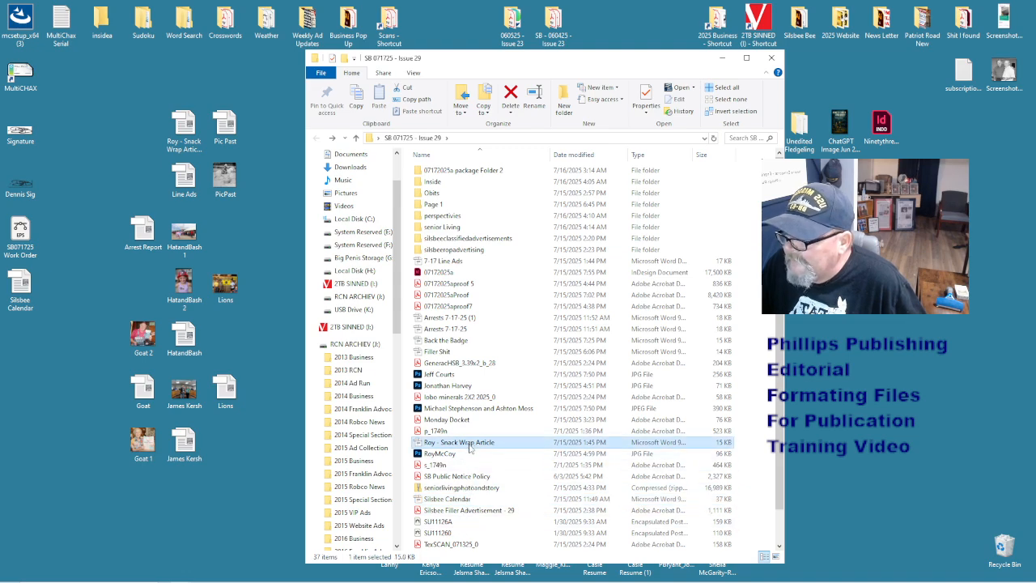
drag(468, 448, 1003, 552)
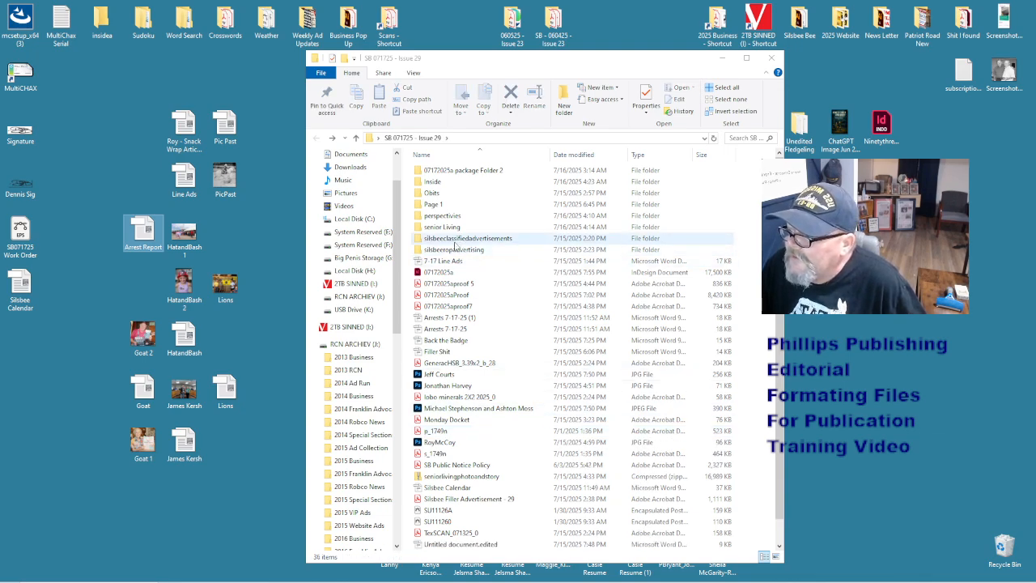
- Delete both Arrests 7-17-25 files and copy Arrest Report from the Desktop into Issue 29
click(452, 331)
shift+click(451, 317)
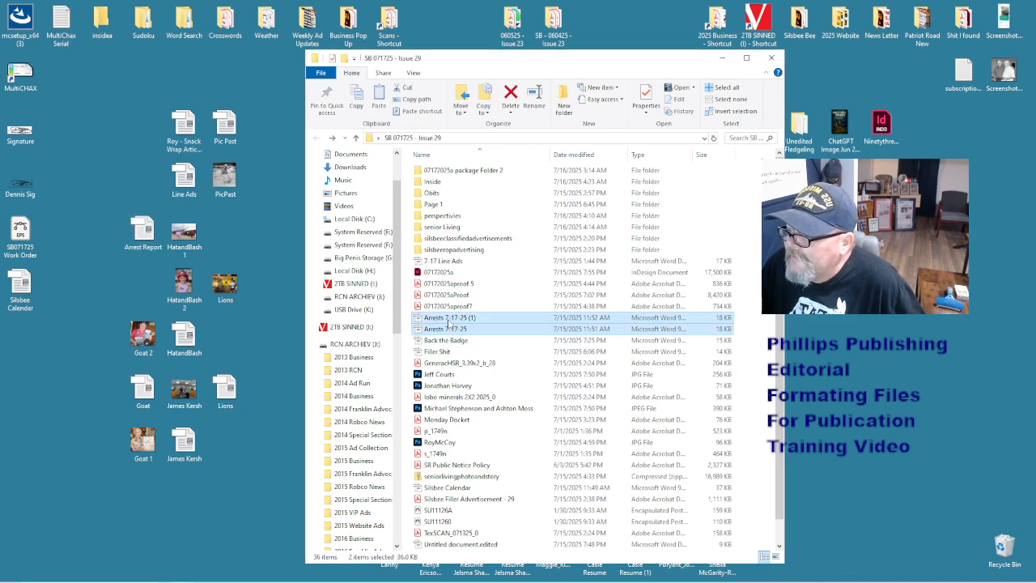
drag(450, 319, 1002, 544)
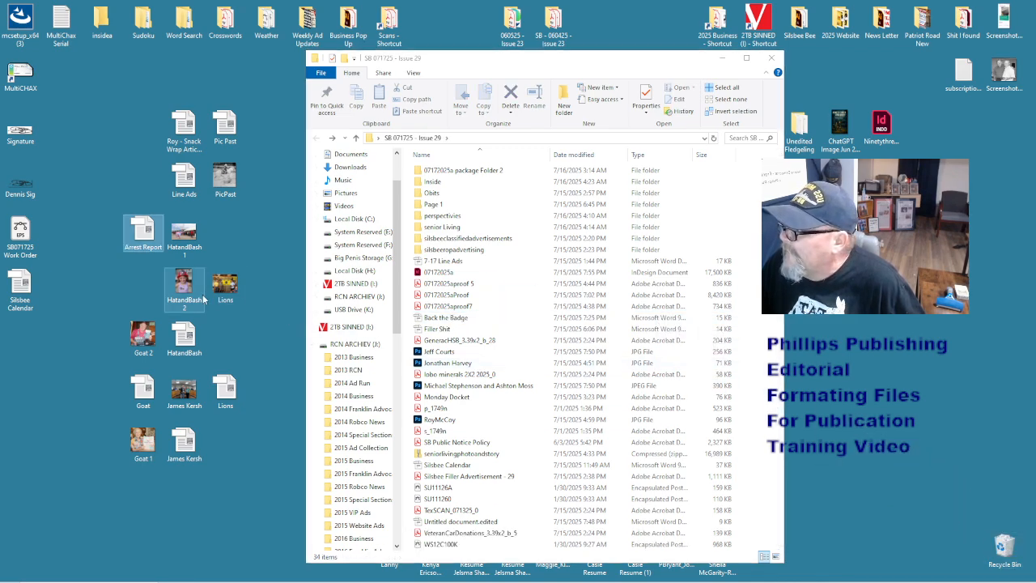
right_click(139, 229)
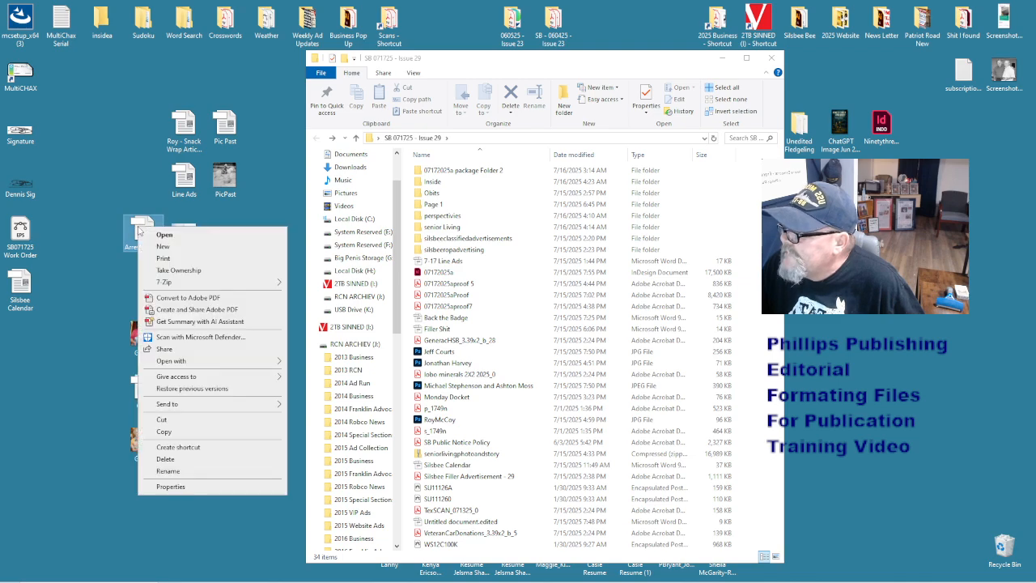
click(216, 433)
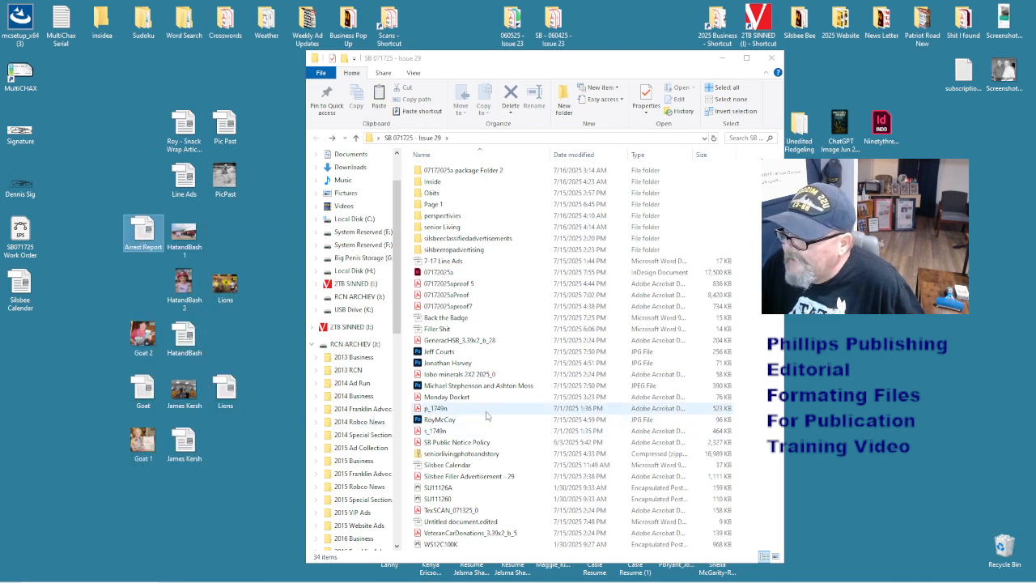
right_click(536, 494)
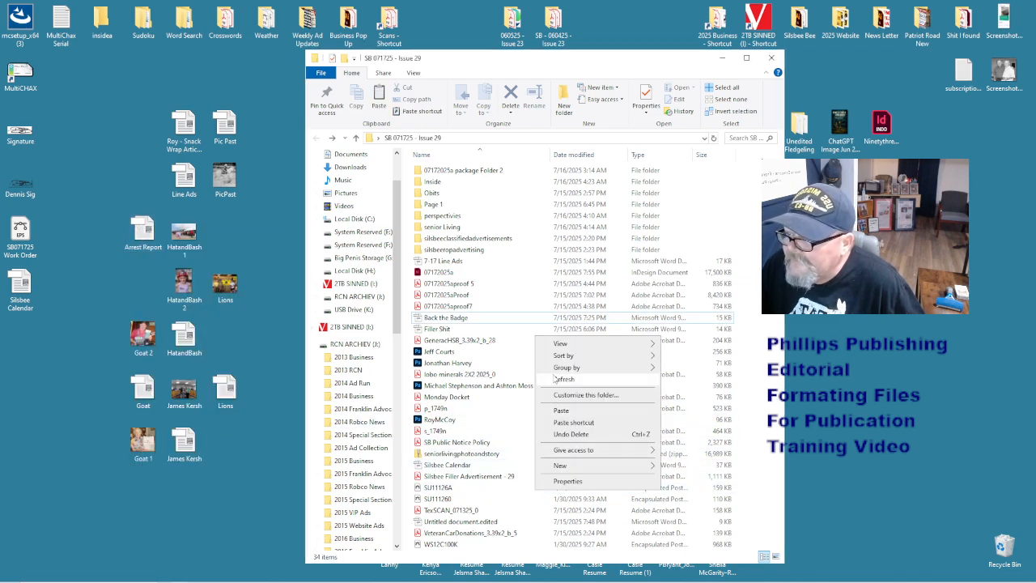
click(561, 410)
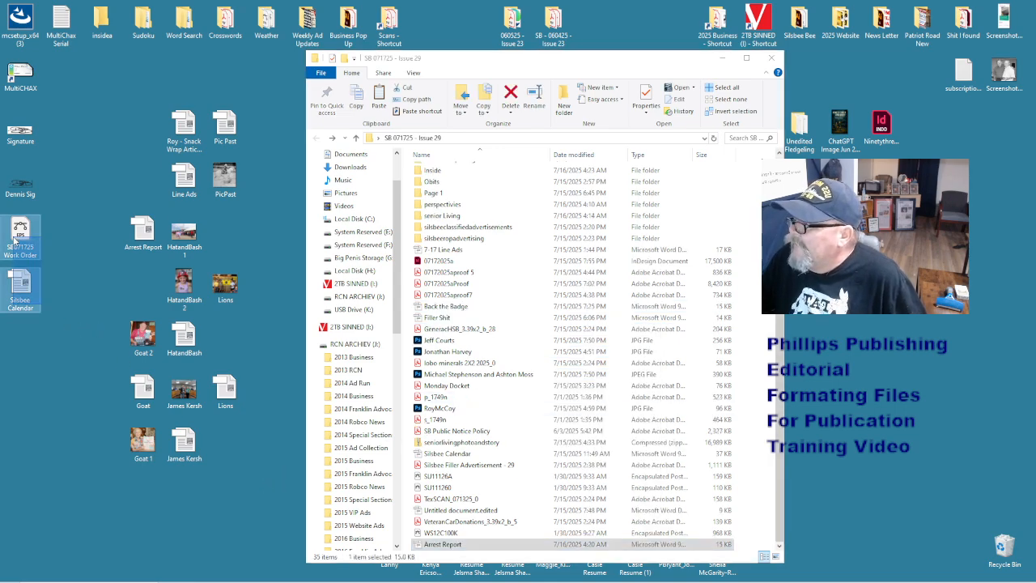
- Rearrange the Silsbee Calendar and Work Order desktop icons, then open Pie Bake off.doc from Inside
drag(58, 290, 146, 285)
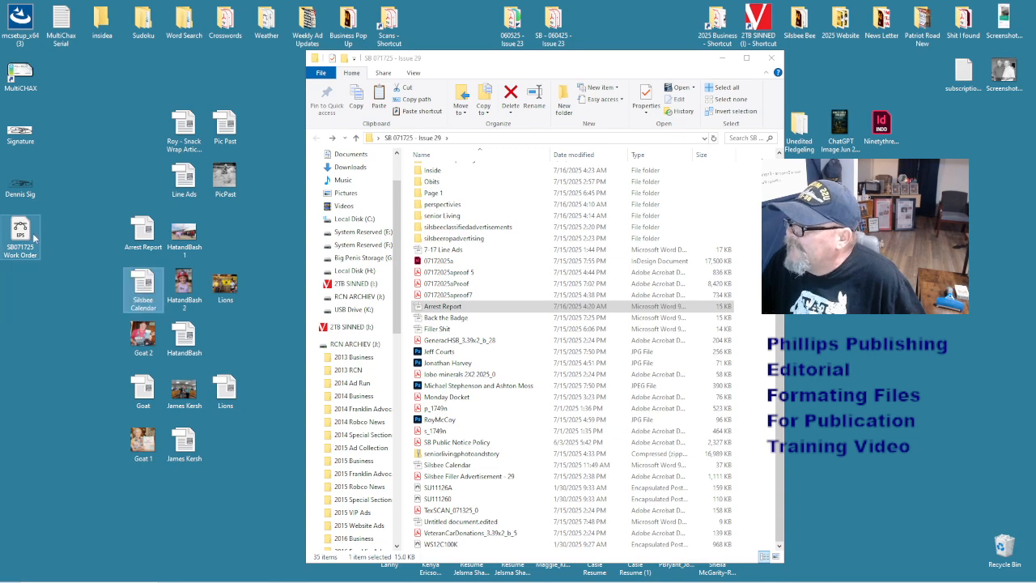
drag(25, 232, 960, 140)
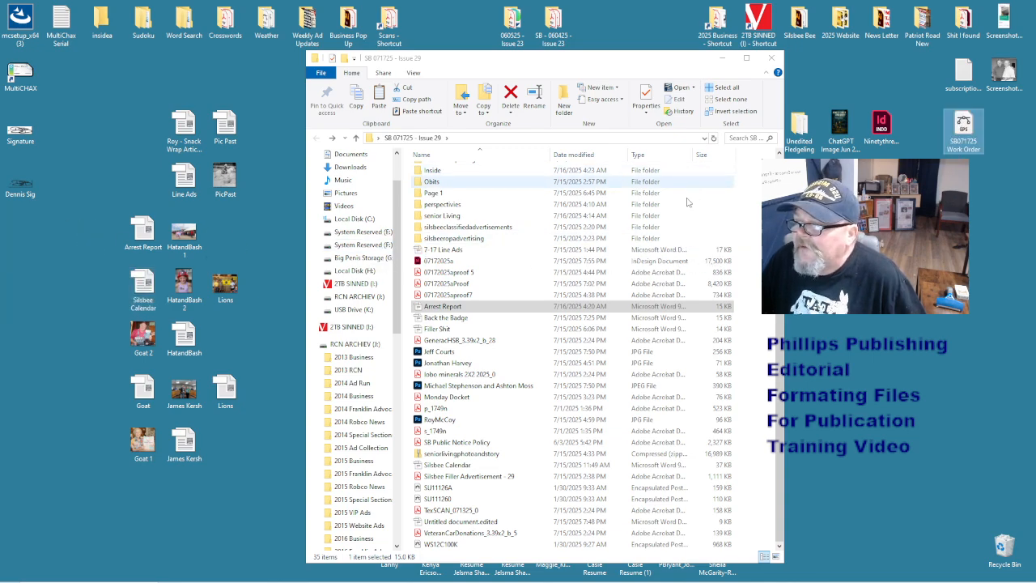
scroll(501, 266, up, 1)
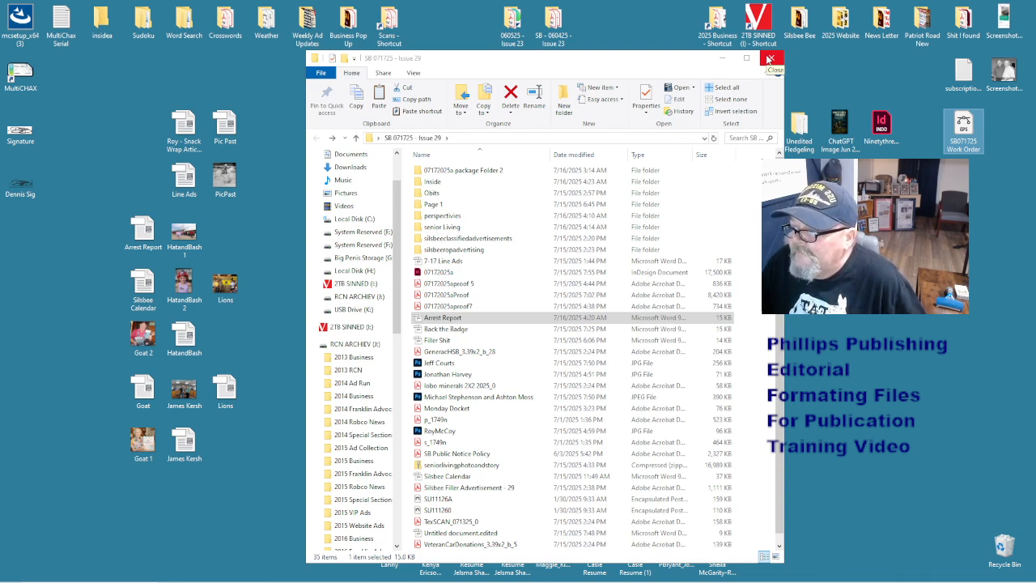
double_click(463, 182)
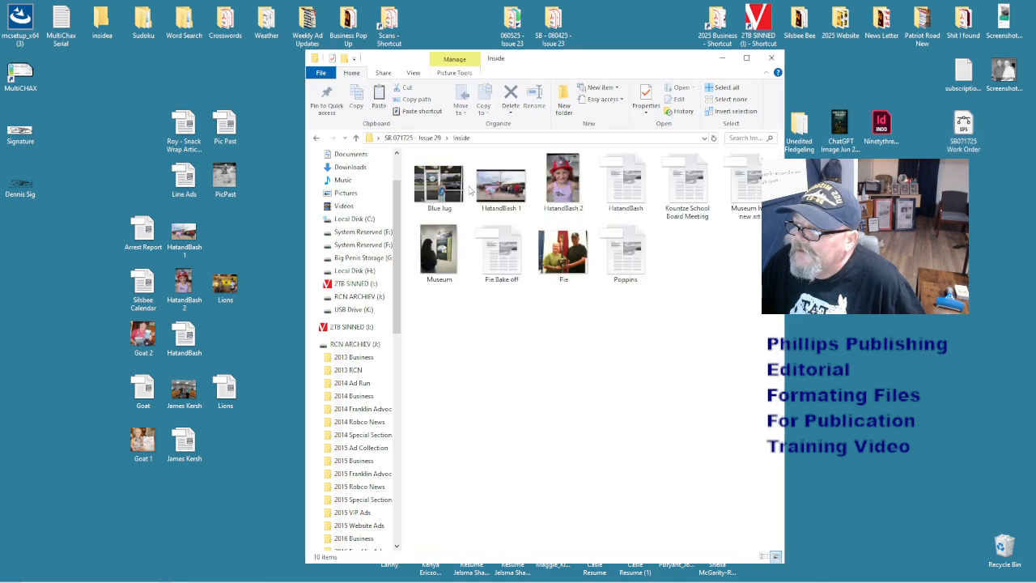
click(684, 186)
click(743, 183)
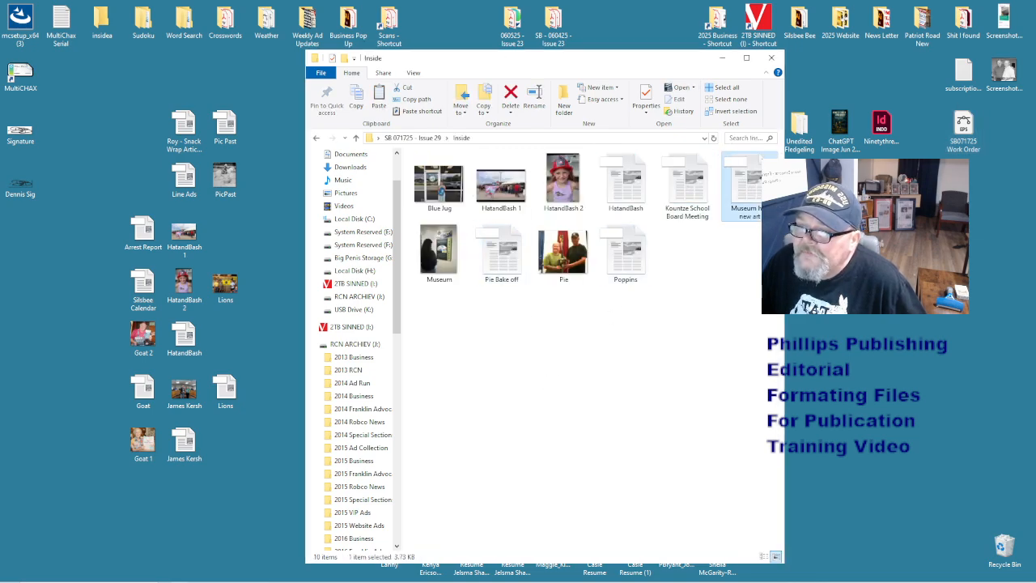
double_click(516, 250)
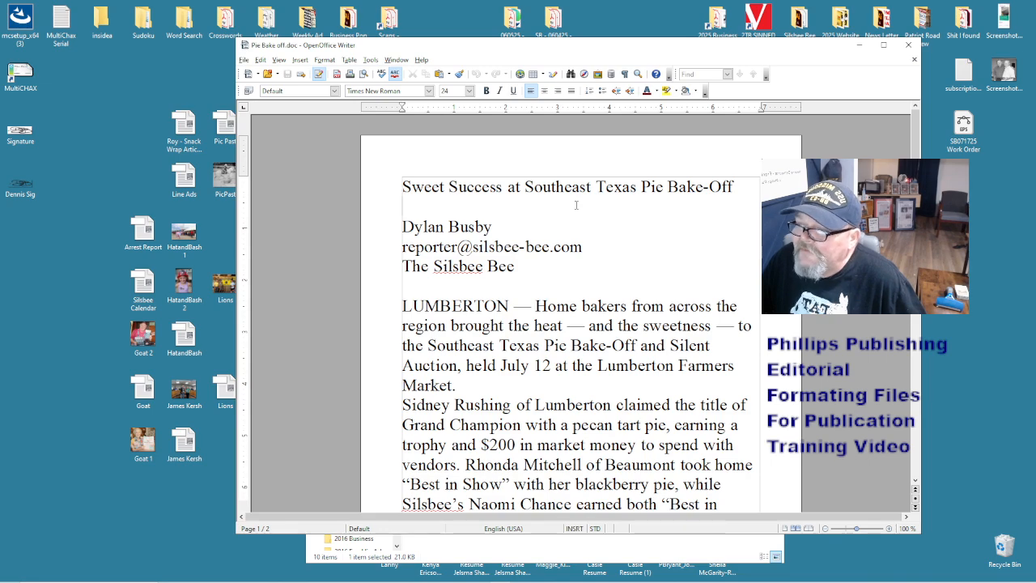
- Replace the reporter's name in the byline with 'Submitted' and the e-mail's reporter part with 'editor'
drag(412, 187, 739, 185)
click(739, 184)
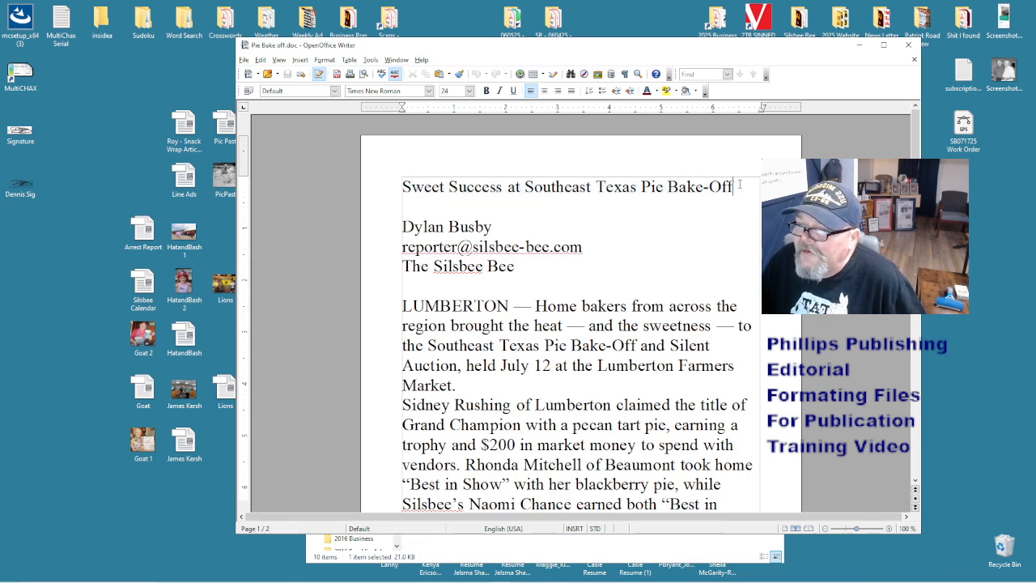
drag(521, 227, 398, 228)
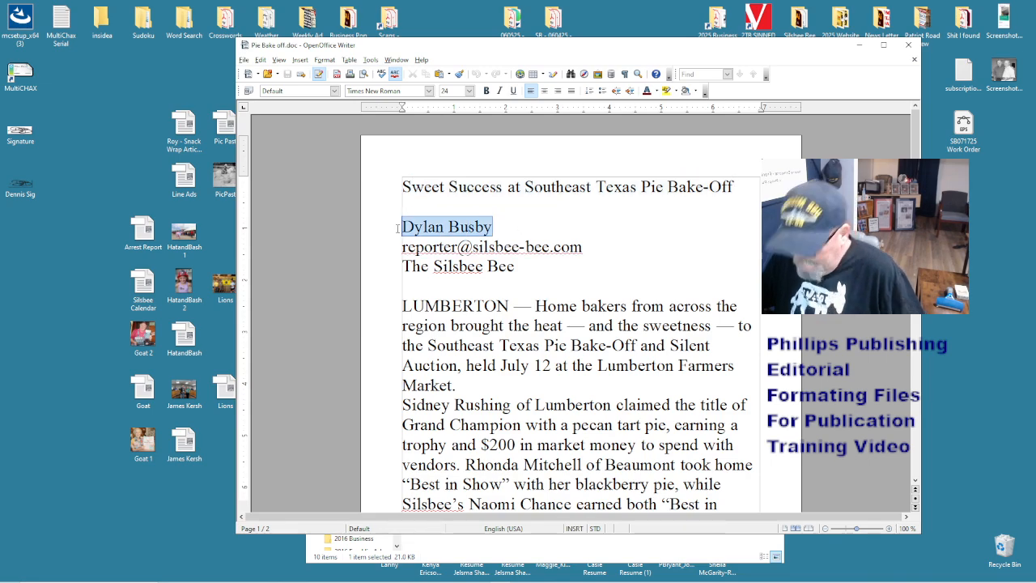
text(Submitted)
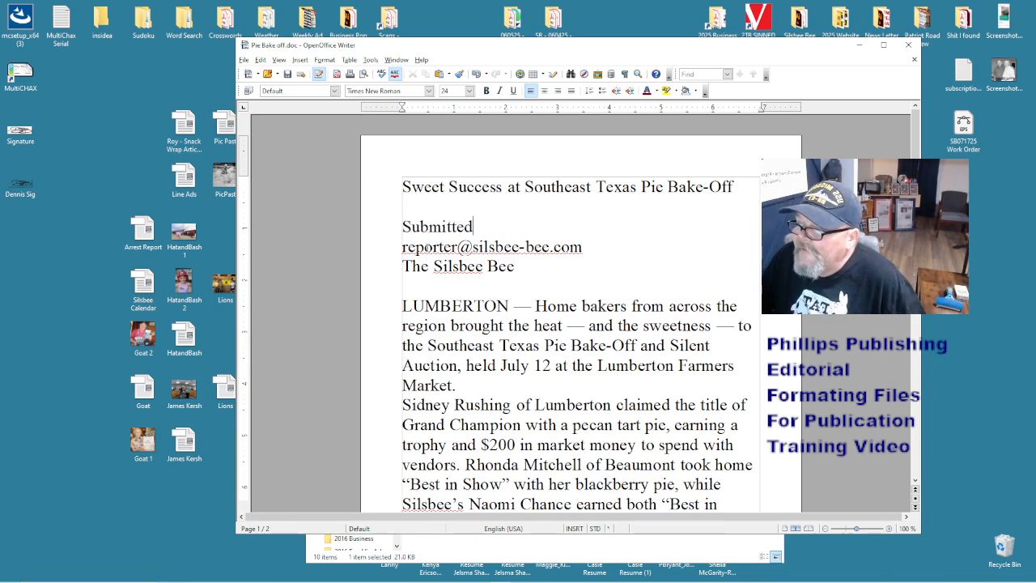
drag(462, 248, 398, 249)
text(ed)
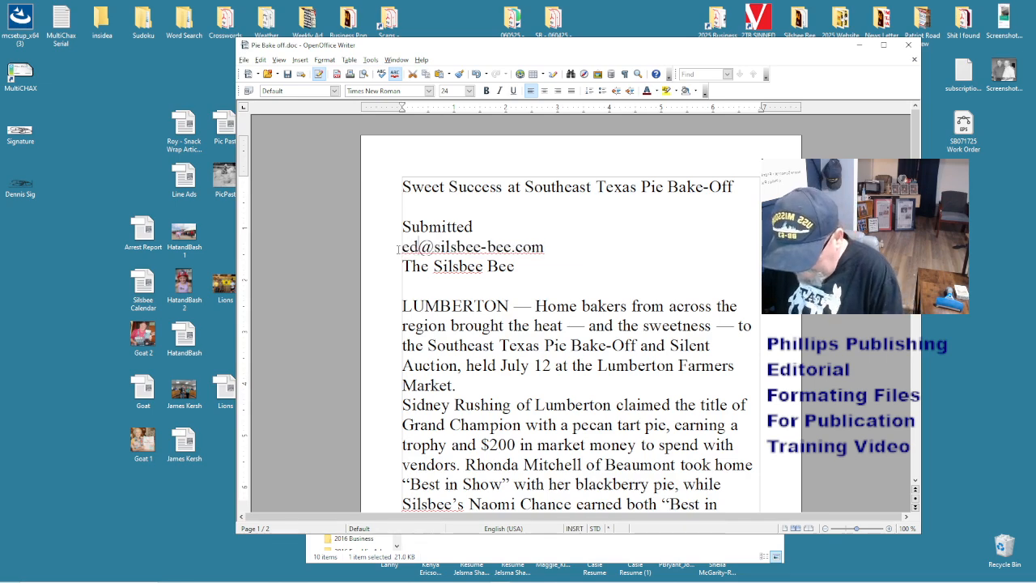
text(itor)
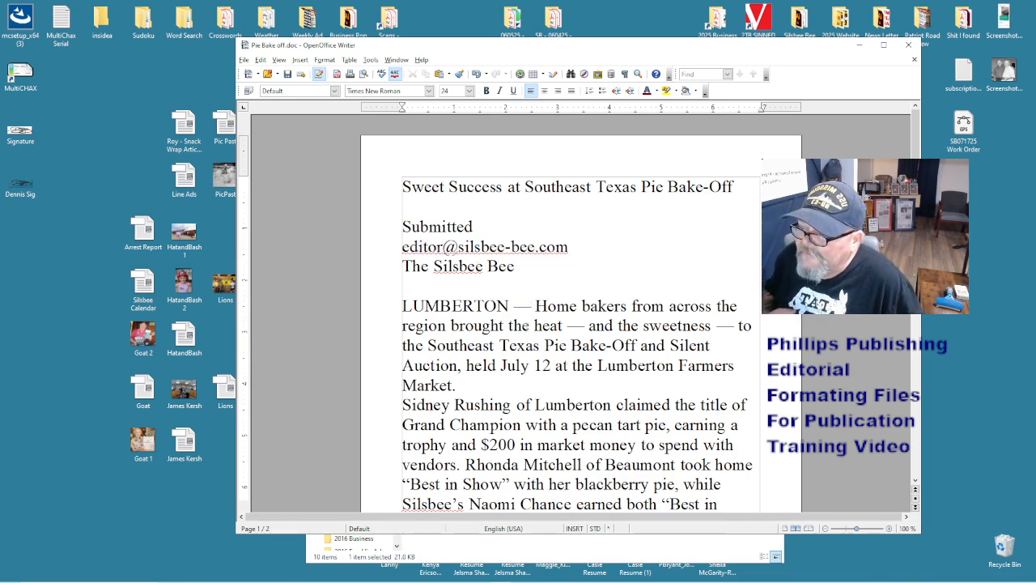
- Set all the story text to 12 pt and reset it to default formatting
key(ctrl+a)
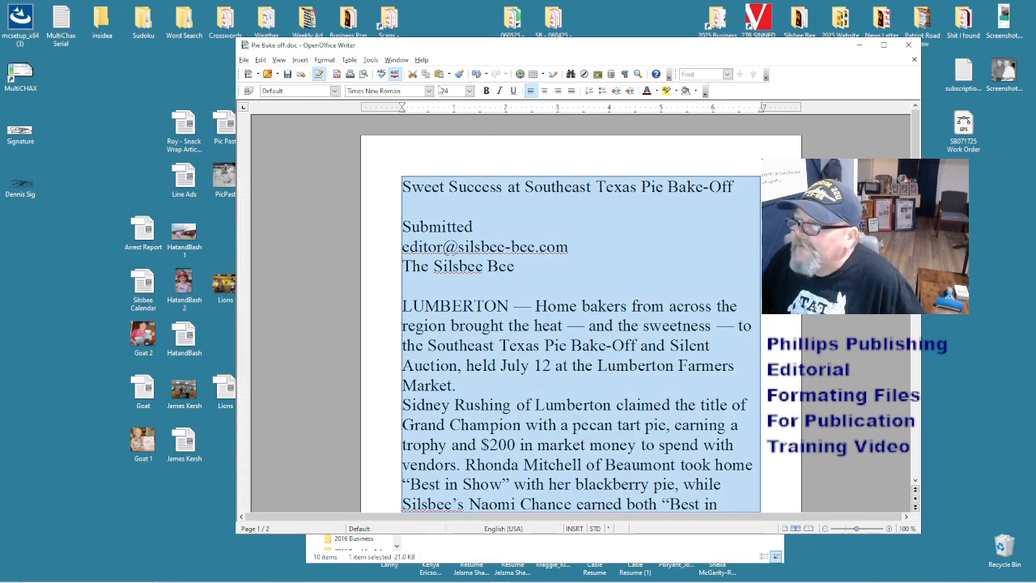
click(445, 91)
text(12)
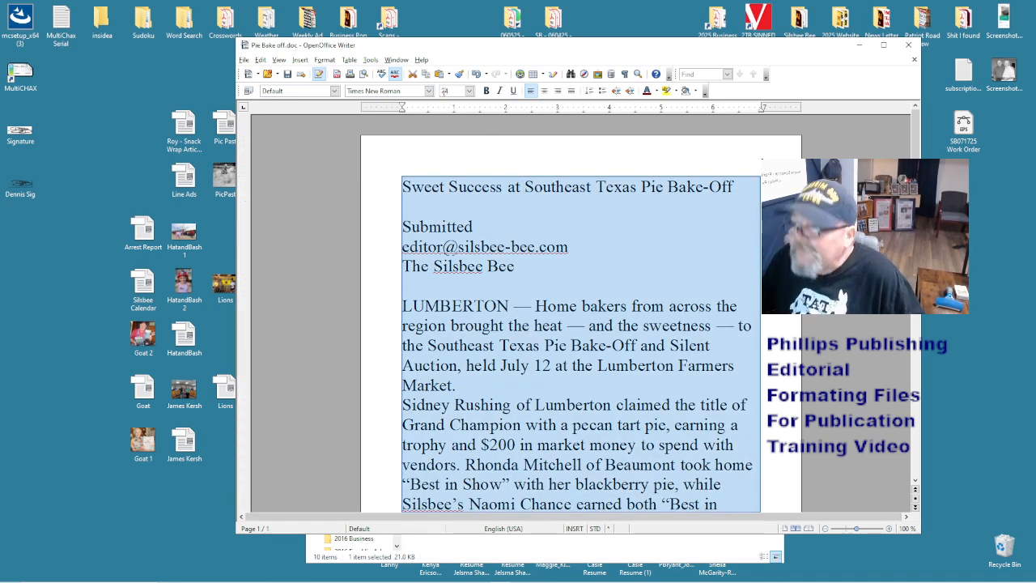
key(Return)
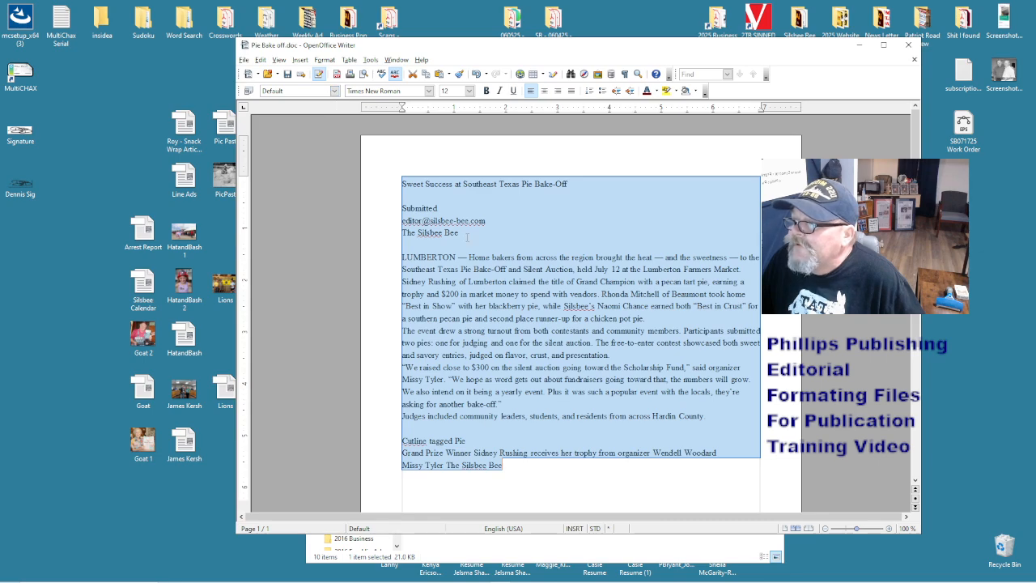
right_click(467, 235)
click(491, 247)
- Delete the 'Cutline tagged' label and insert a '|' before The Silsbee Bee credit
click(455, 389)
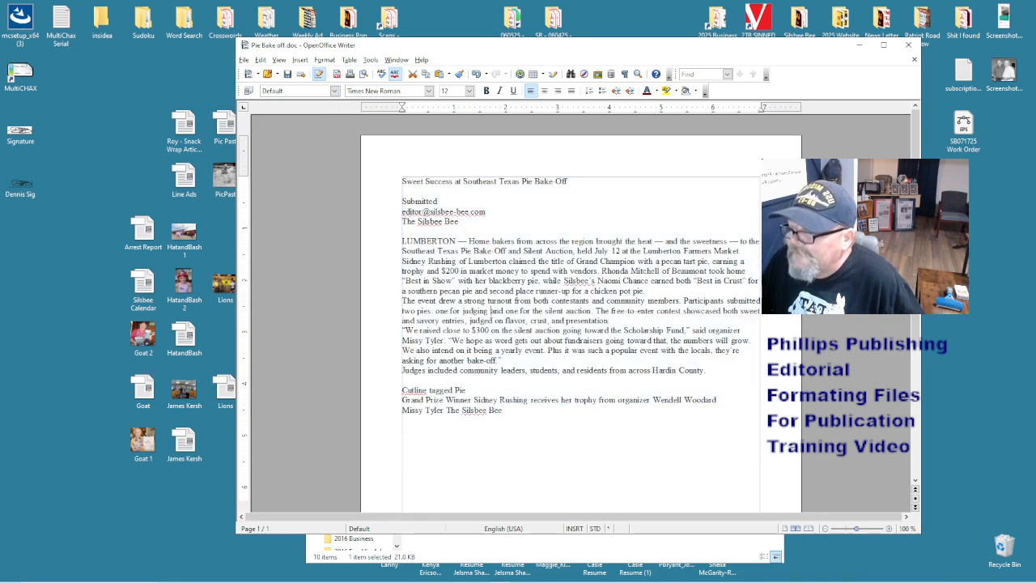
drag(454, 390, 401, 389)
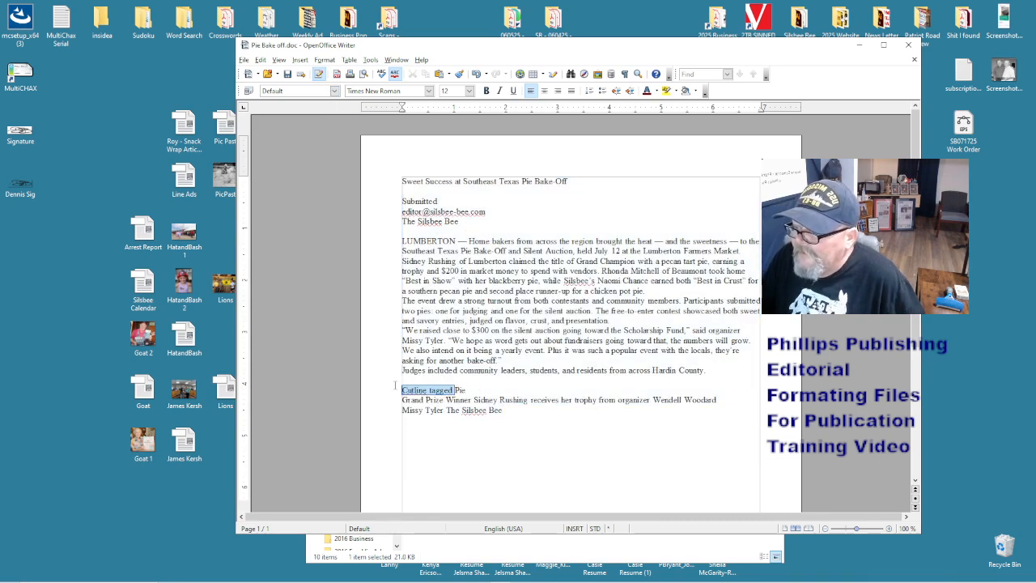
key(Delete)
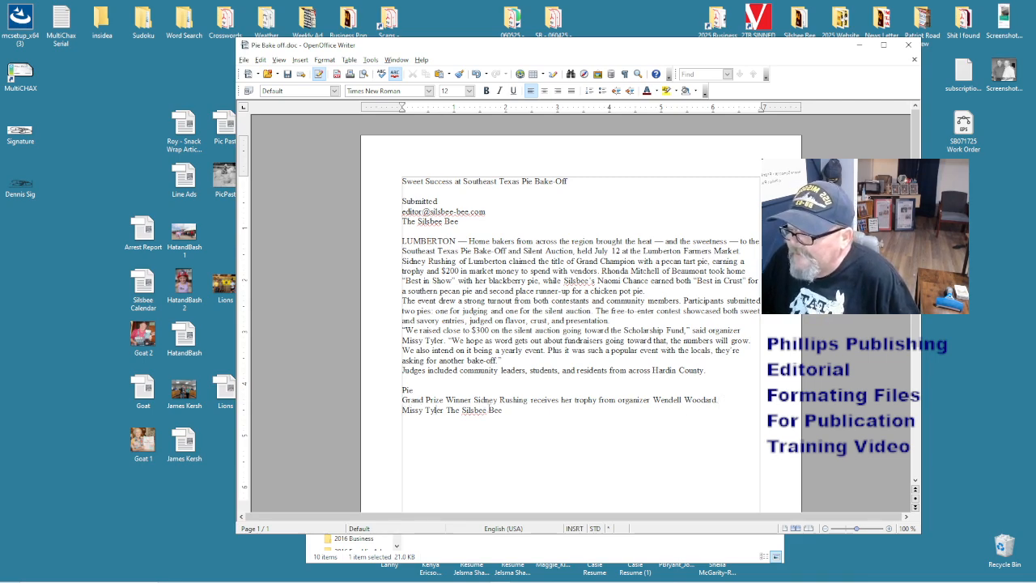
key(Right)
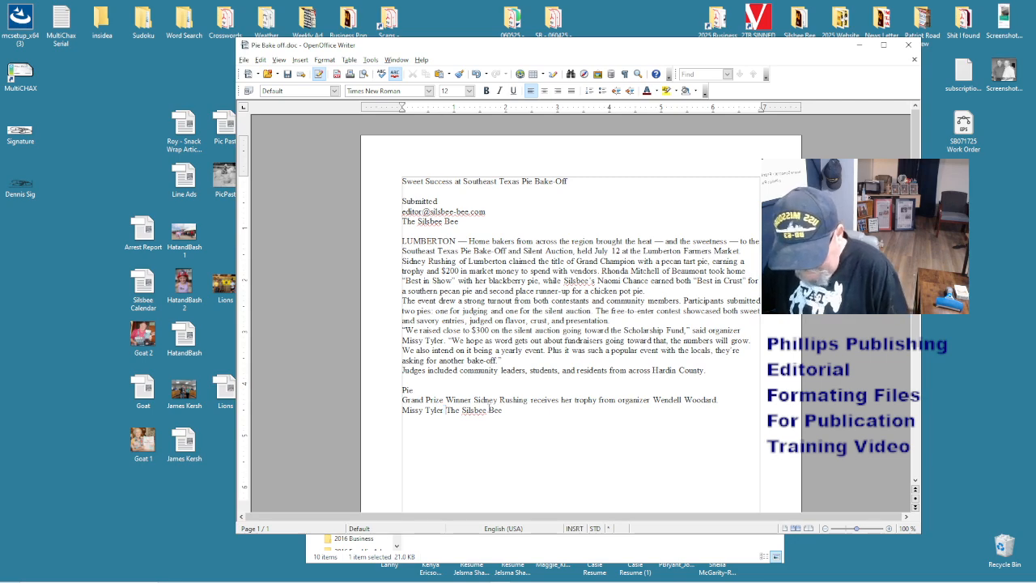
text(|)
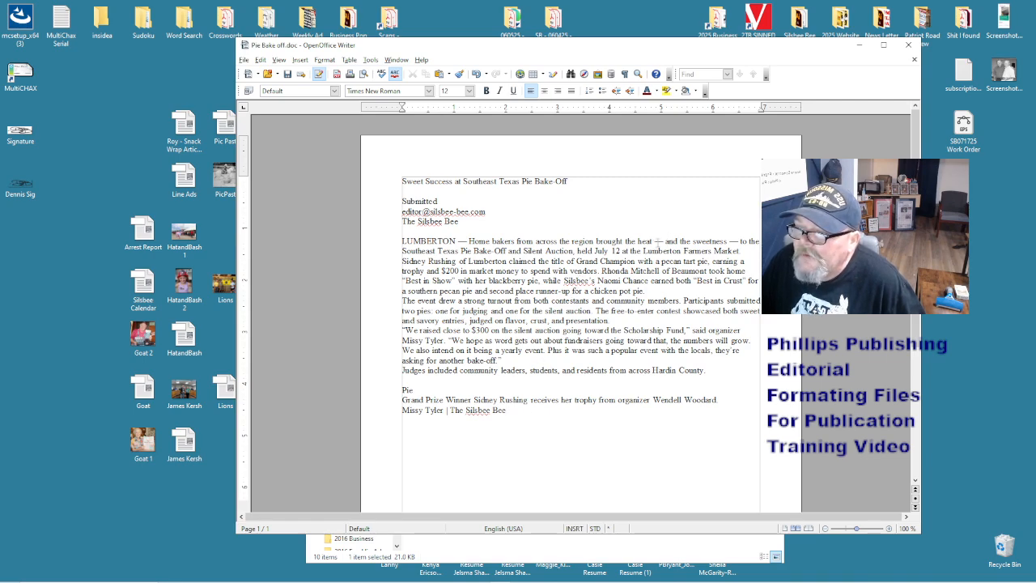
- Remove the spaces around the em dashes after heat, sweetness and LUMBERTON
key(BackSpace)
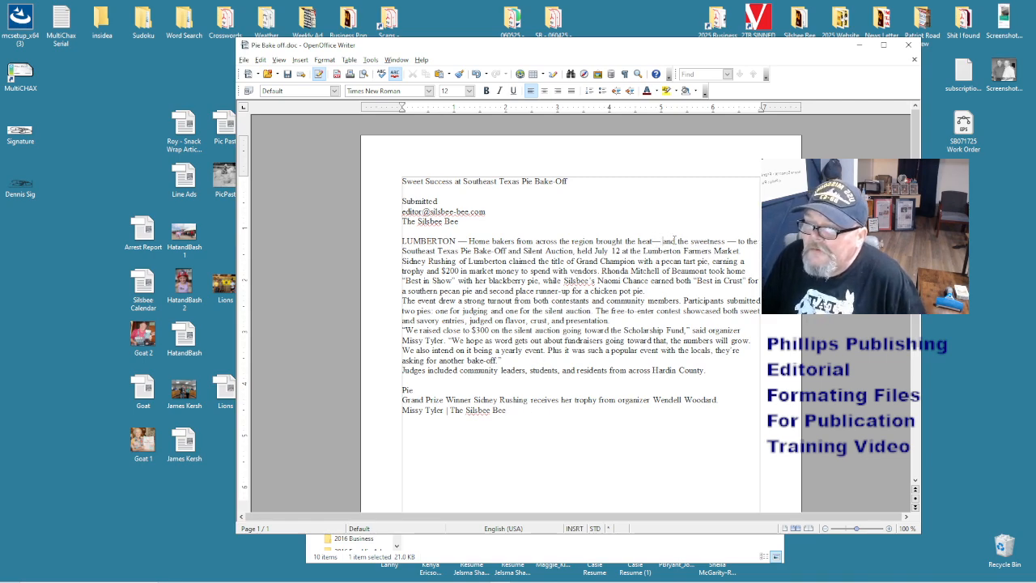
key(BackSpace)
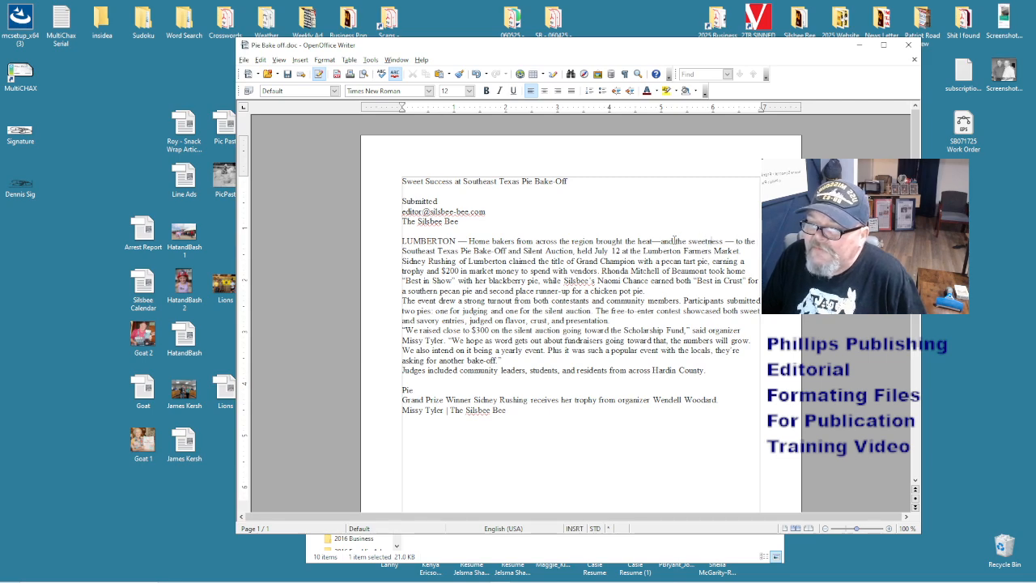
key(Delete)
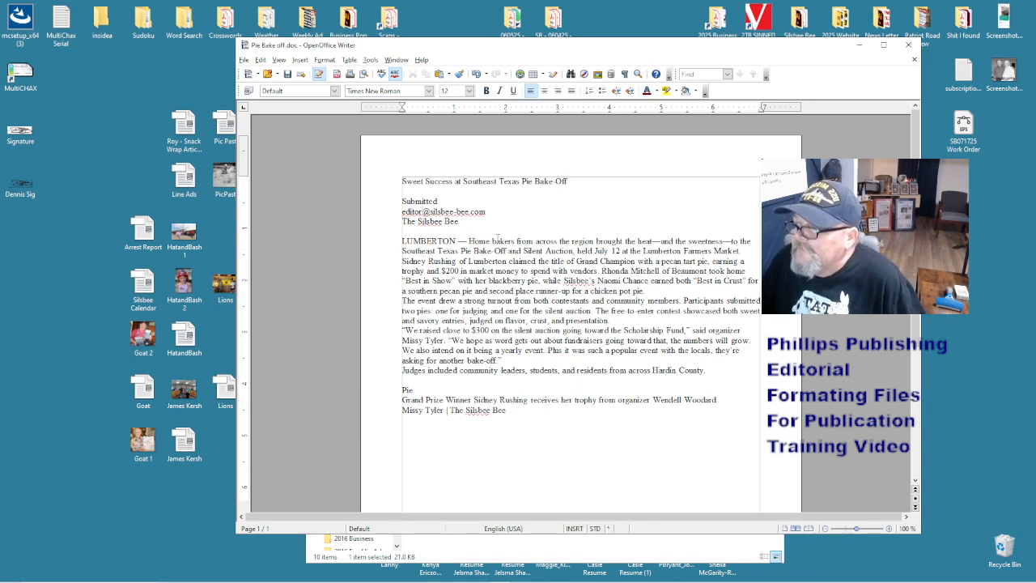
key(BackSpace)
key(Left)
key(BackSpace)
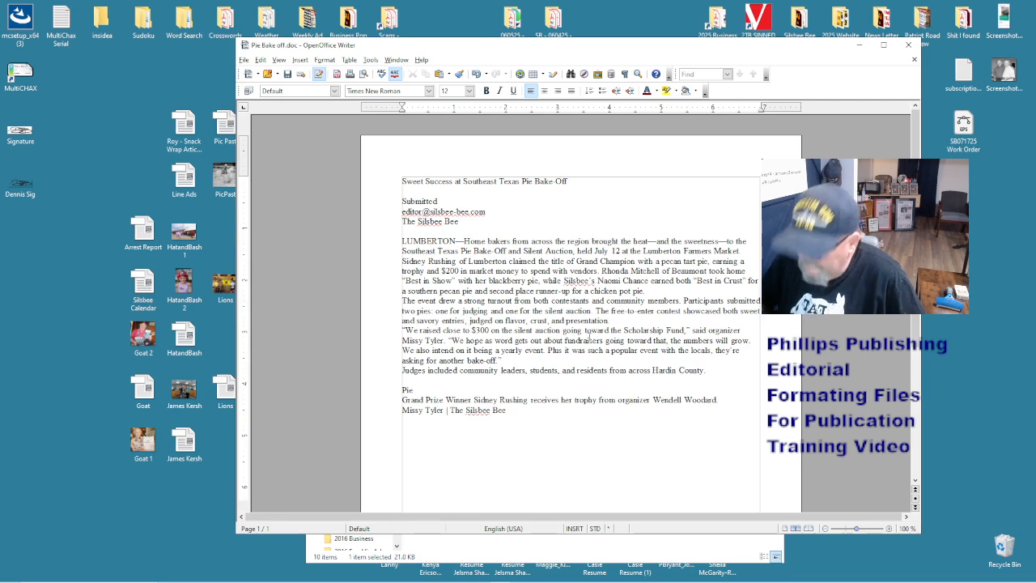
- Save 'Pie Bake off' to the Desktop as a Word 97/2000/XP document
key(ctrl+shift+s)
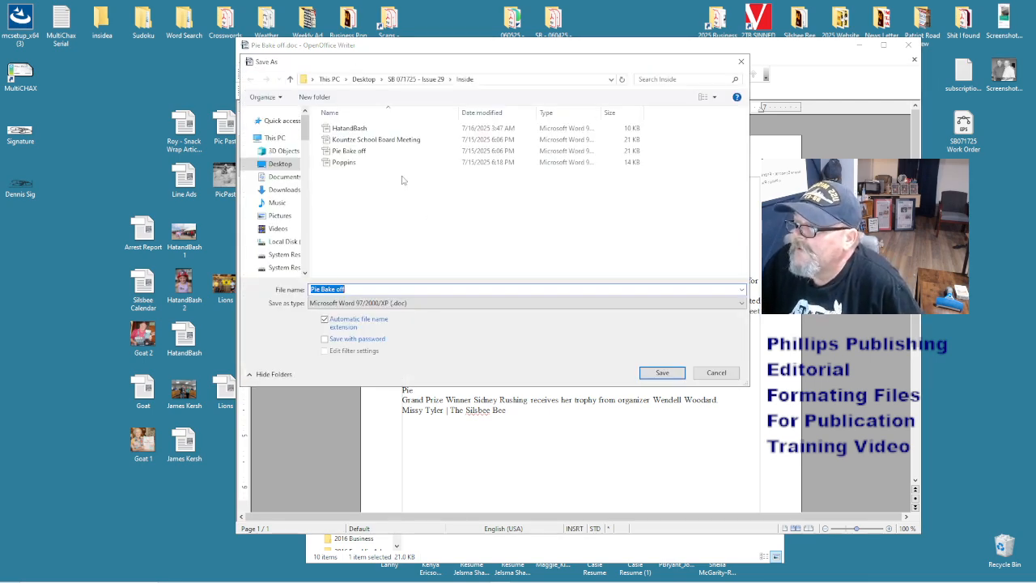
click(263, 165)
click(375, 289)
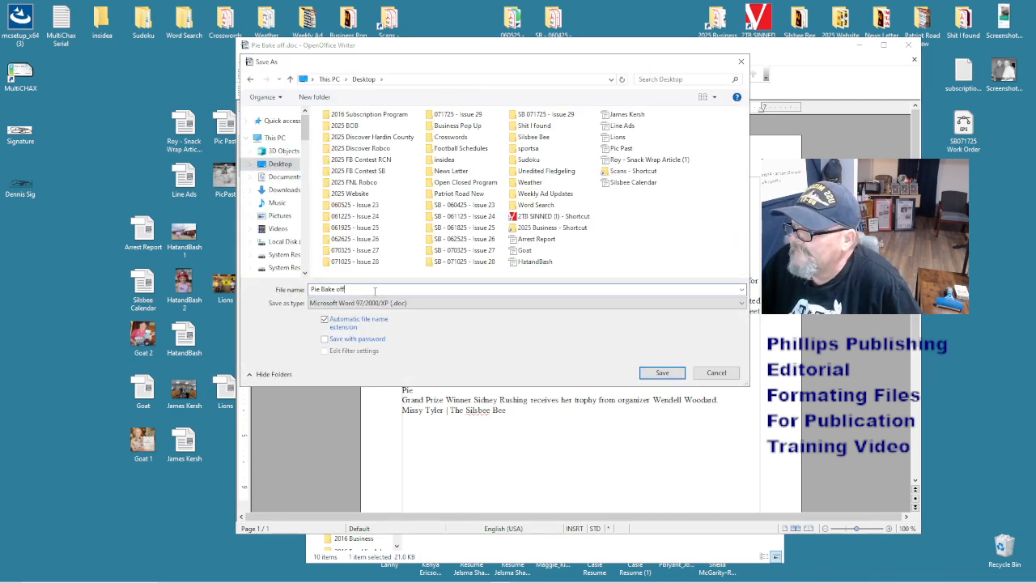
click(662, 372)
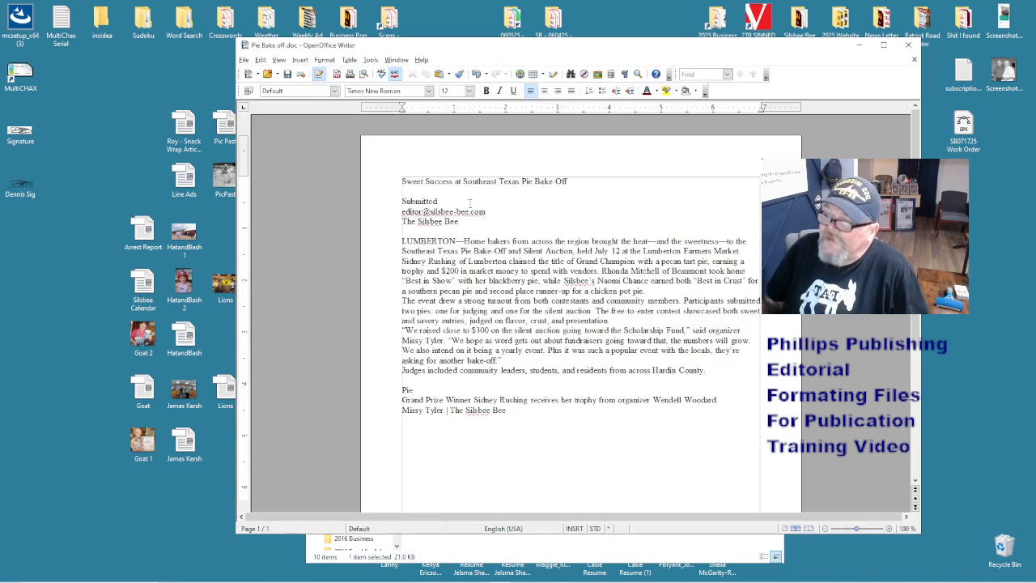
- Replace the photographer's name in the credit with 'Submitted Photo' and add a blank line after the byline
drag(474, 220, 396, 201)
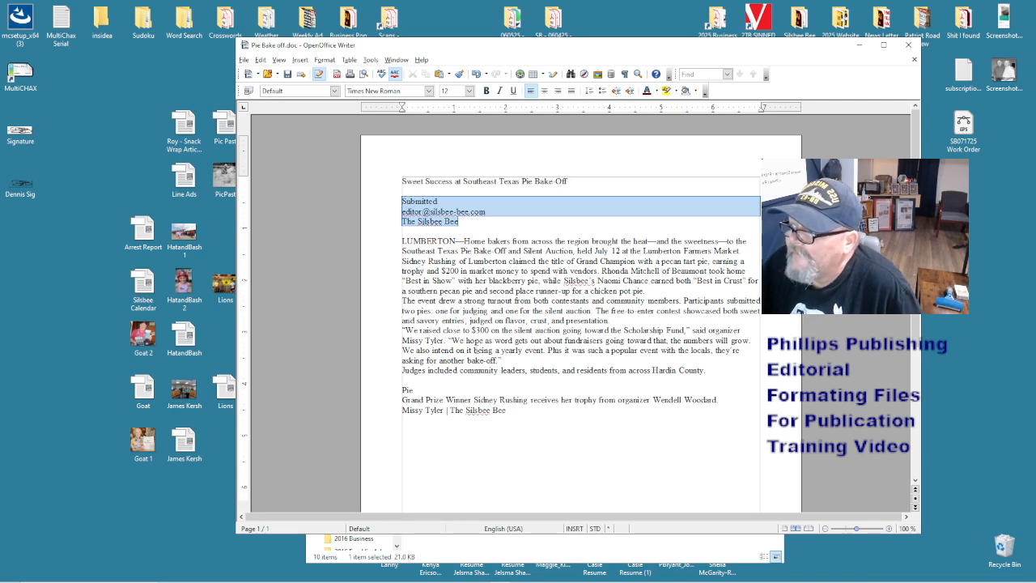
drag(444, 410, 400, 410)
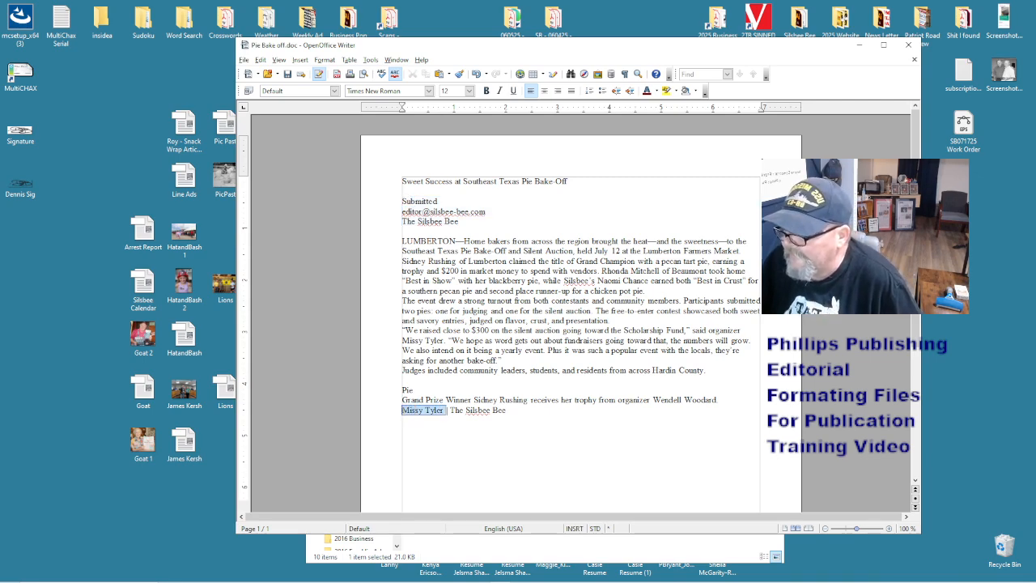
key(Delete)
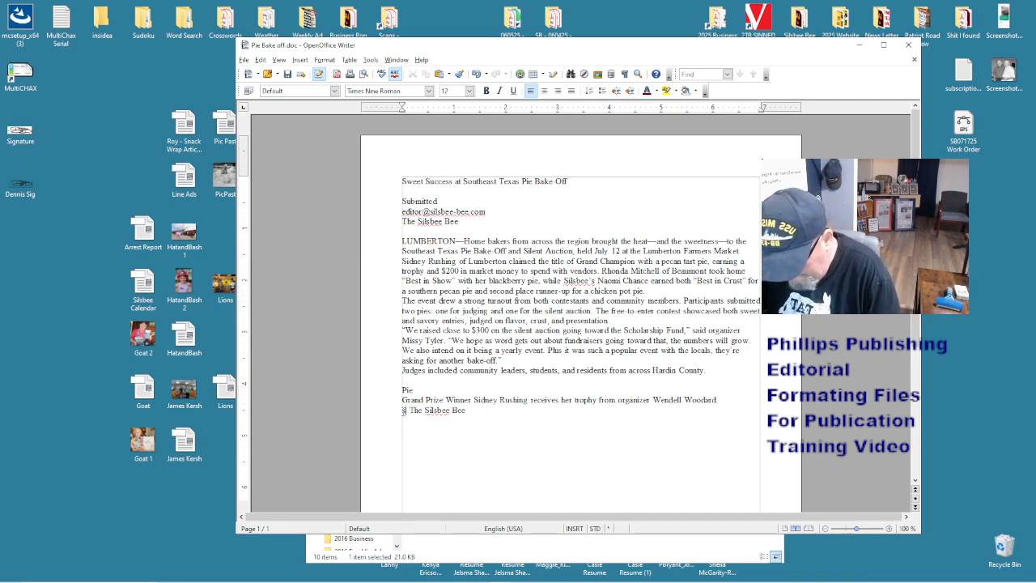
text(Submitted)
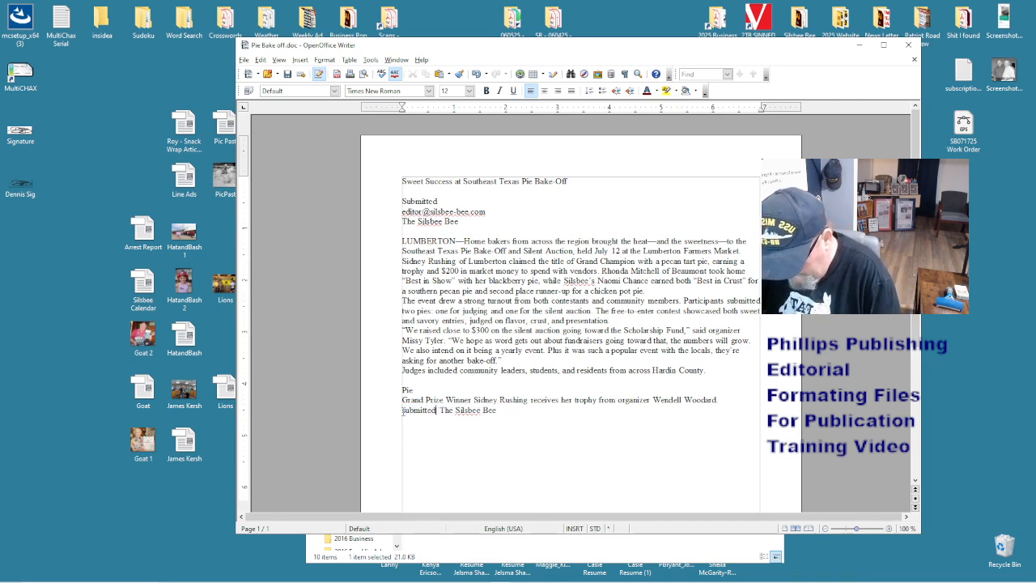
text( Photo)
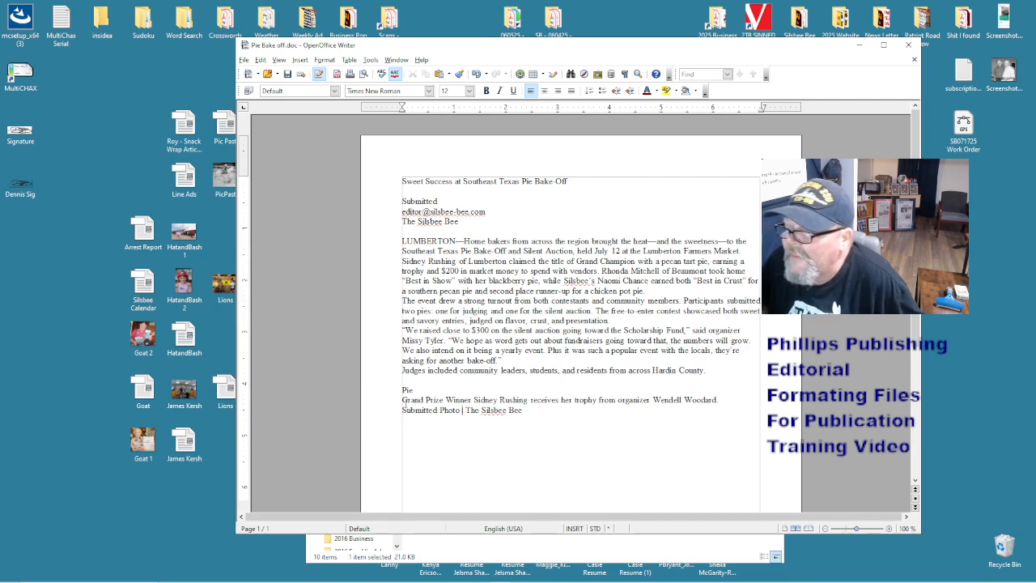
click(474, 221)
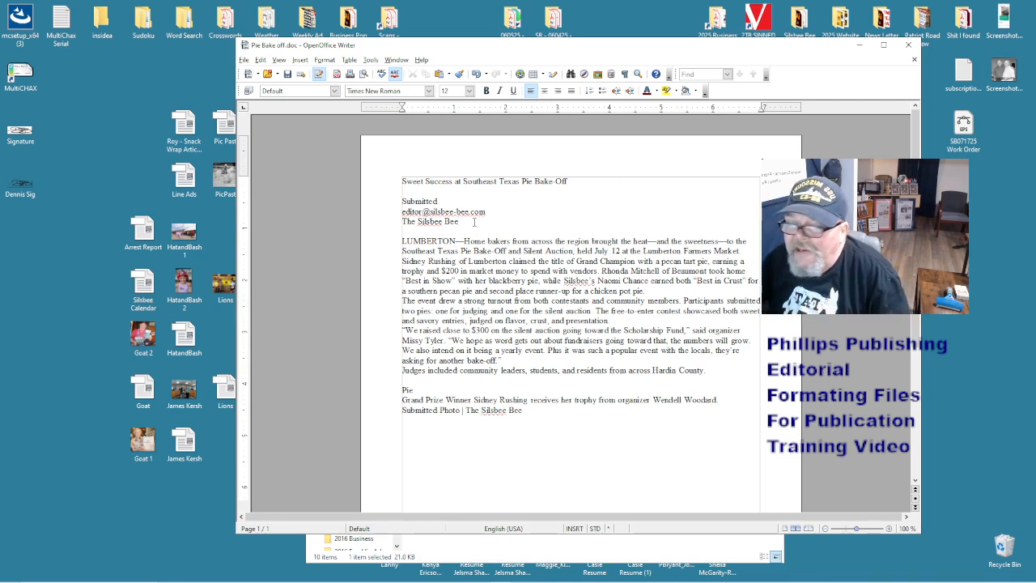
key(Return)
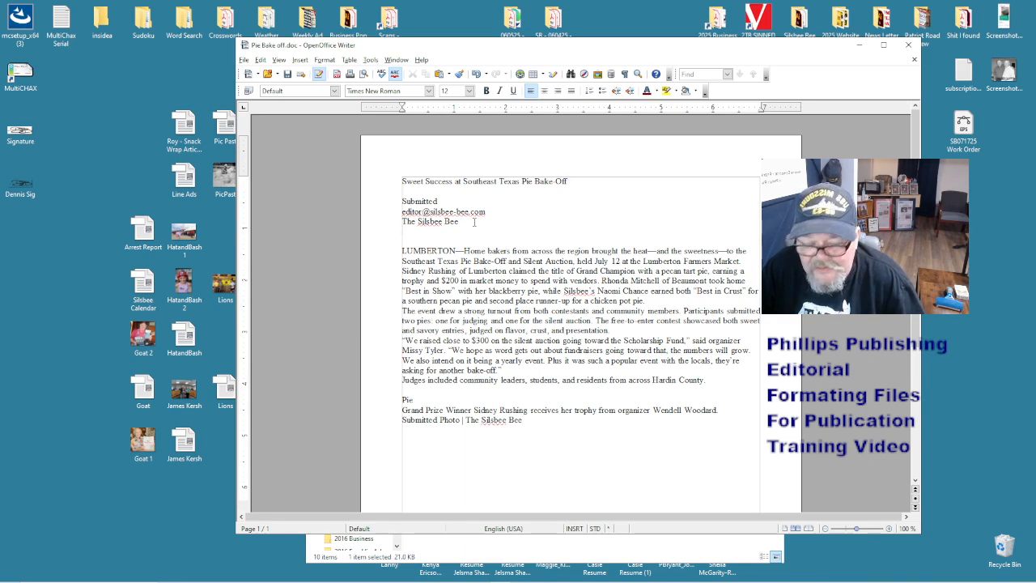
- Add an 'AI assited' note under the byline, keeping it there after a trial move to the story's end
text(A)
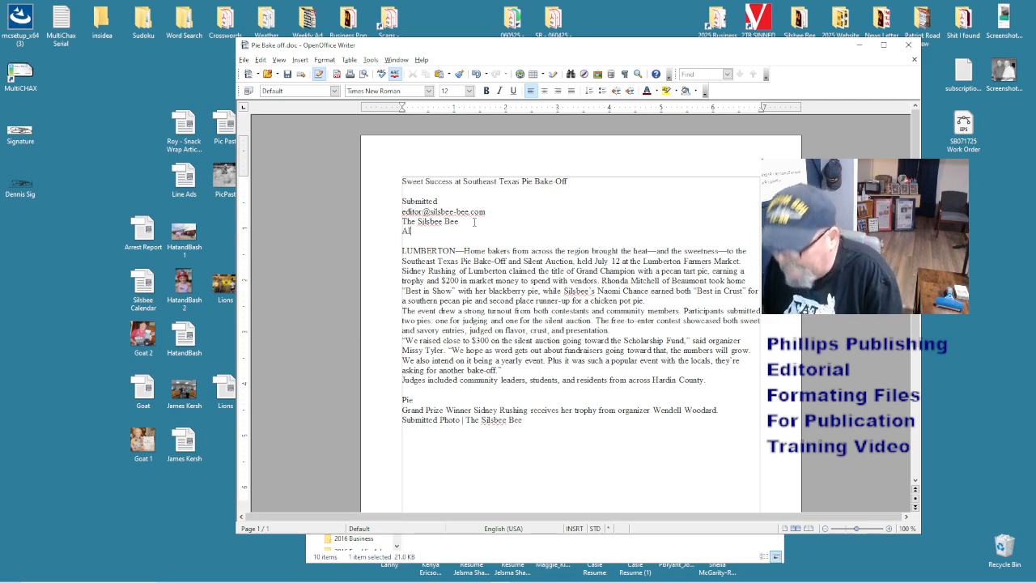
text(I )
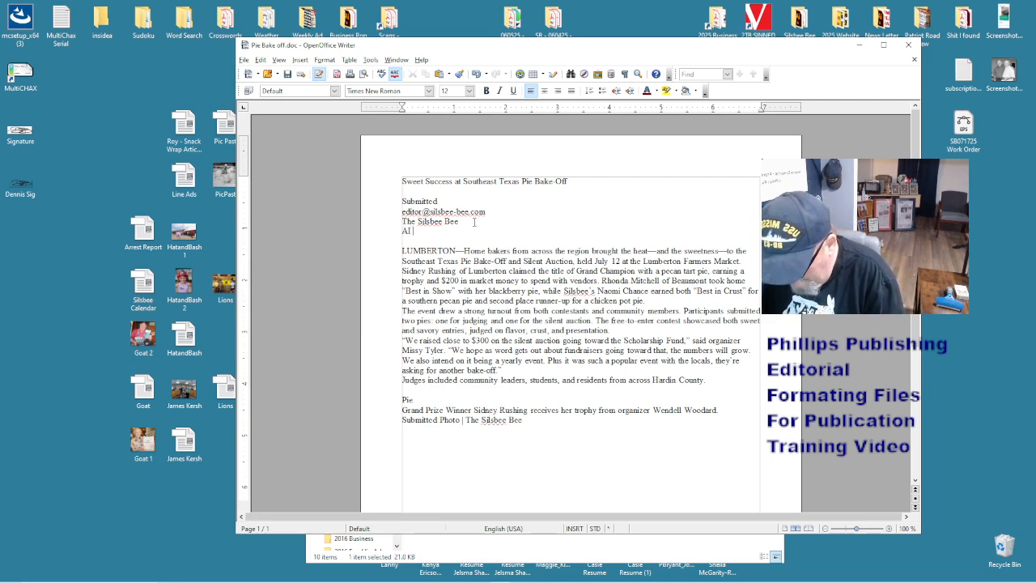
text(assited)
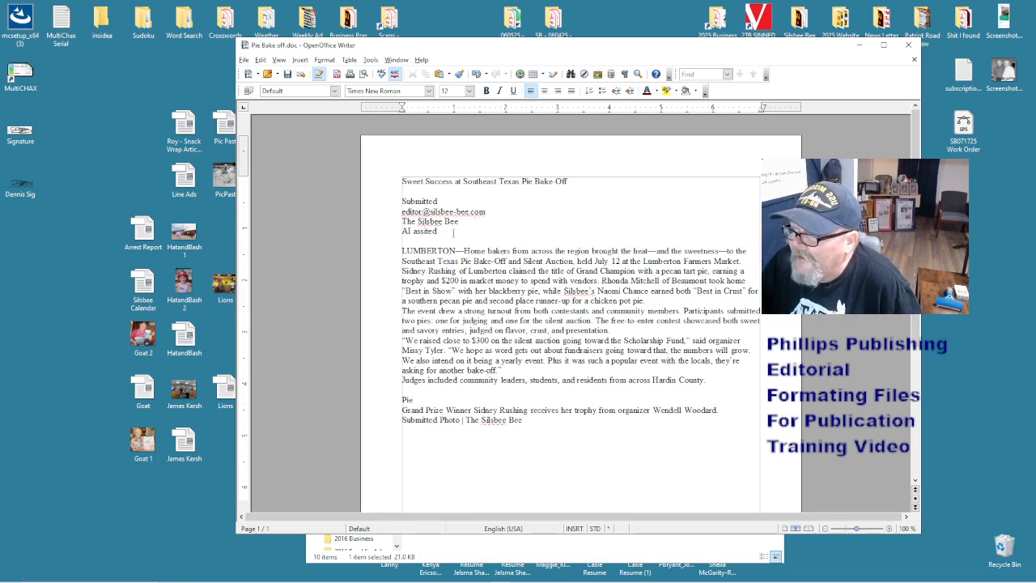
drag(438, 231, 367, 232)
key(ctrl+c)
key(Delete)
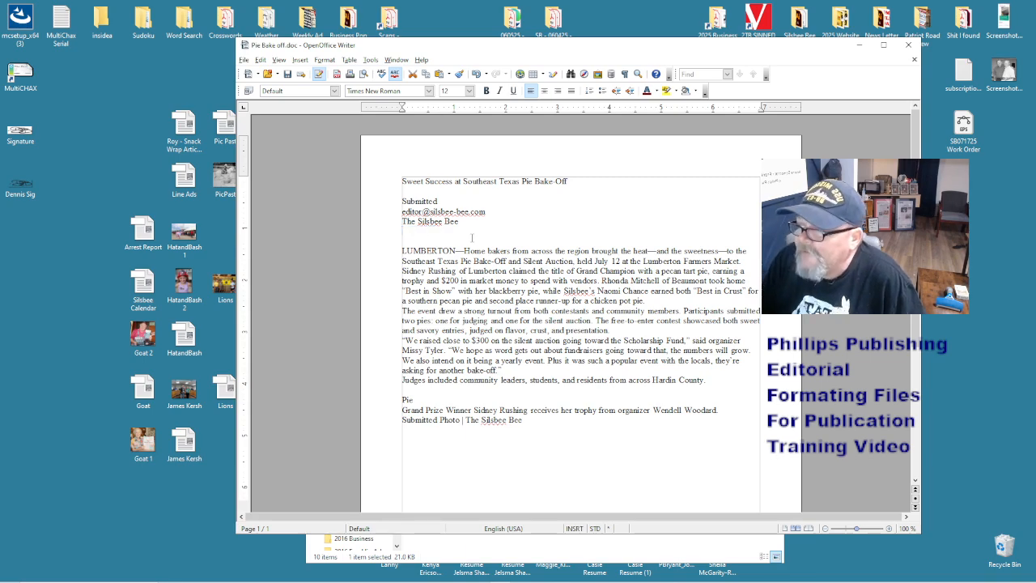
key(BackSpace)
key(Return)
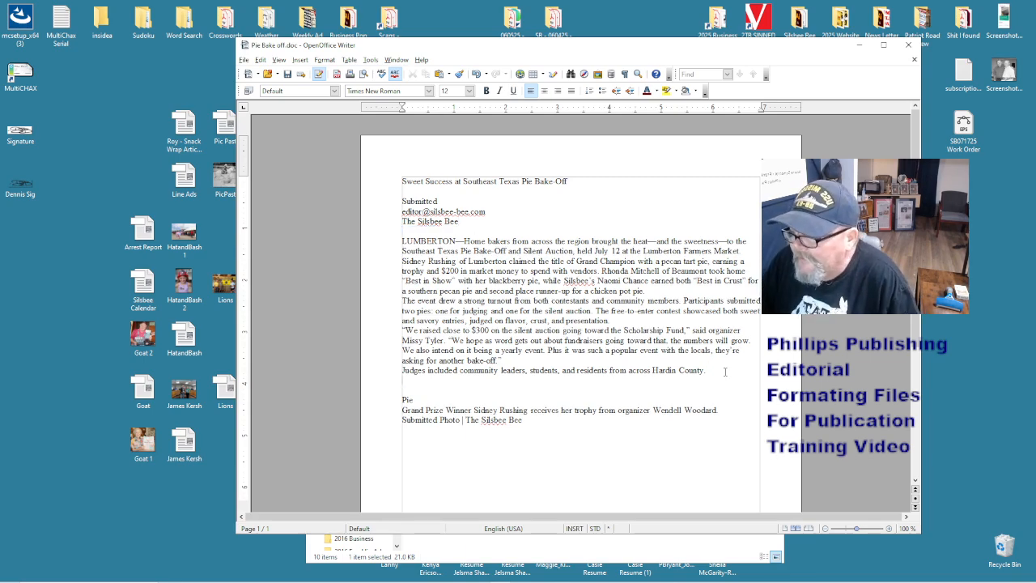
key(ctrl+v)
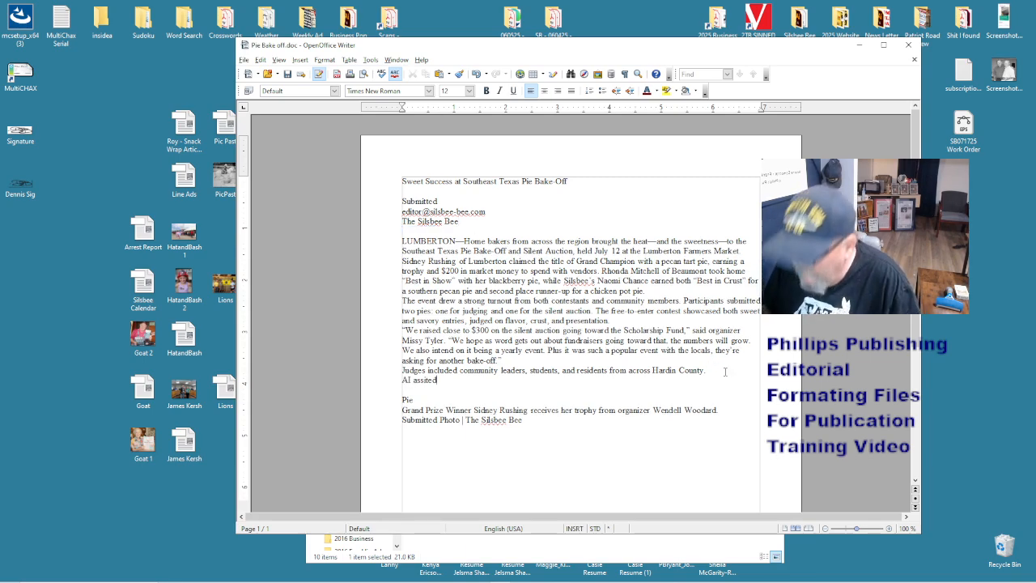
key(ctrl+z)
key(ctrl+z)
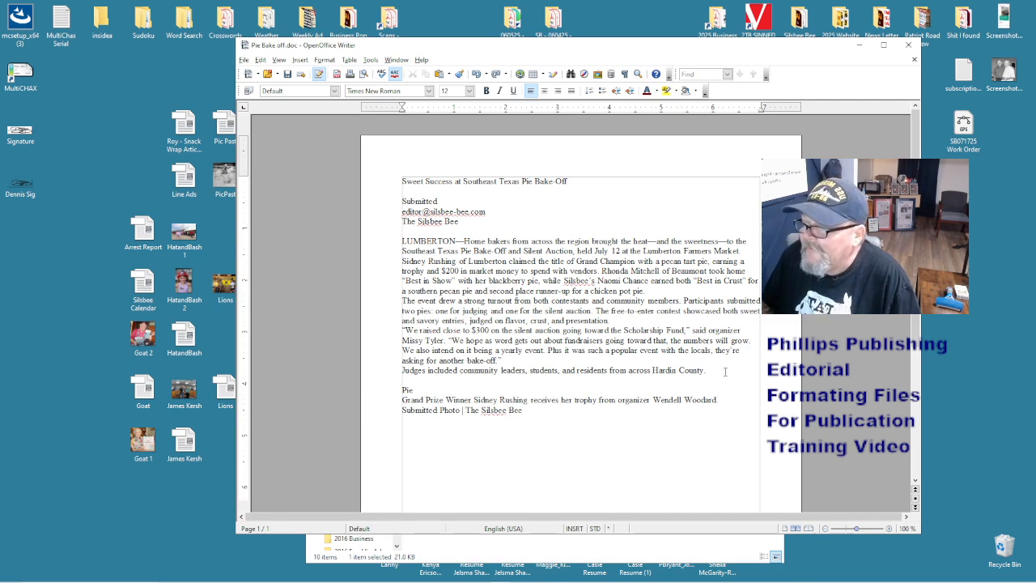
key(ctrl+z)
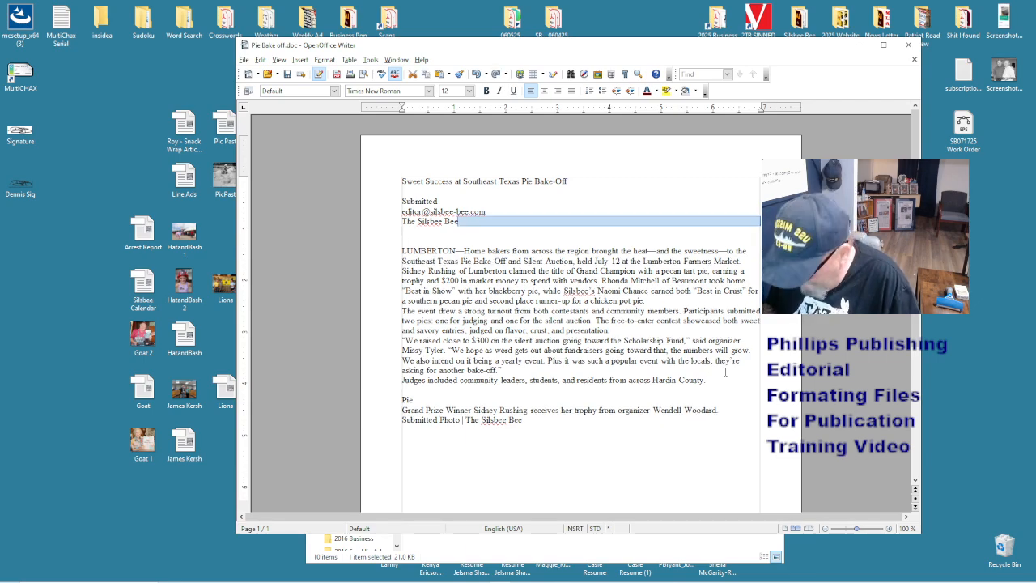
key(ctrl+z)
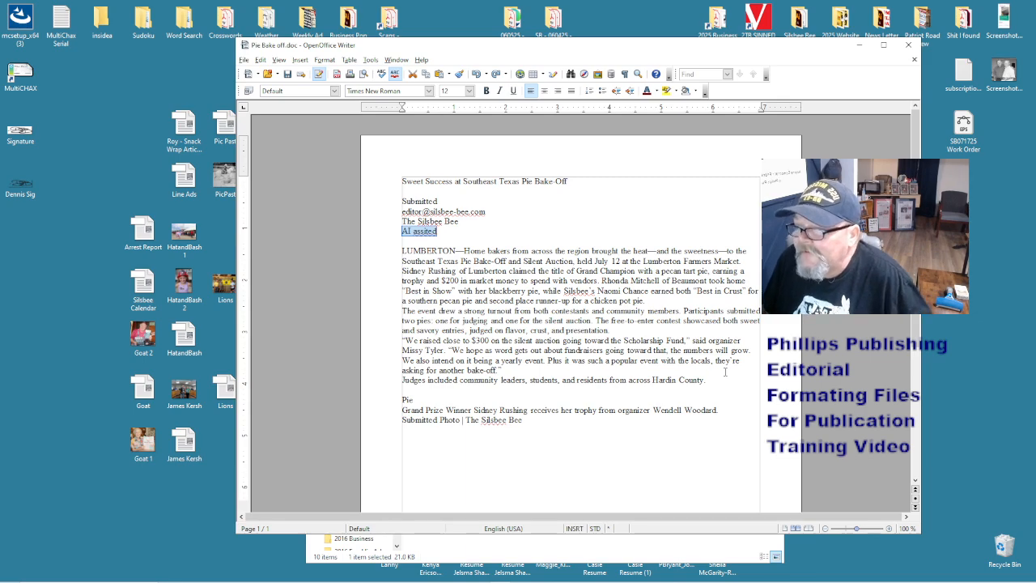
click(643, 371)
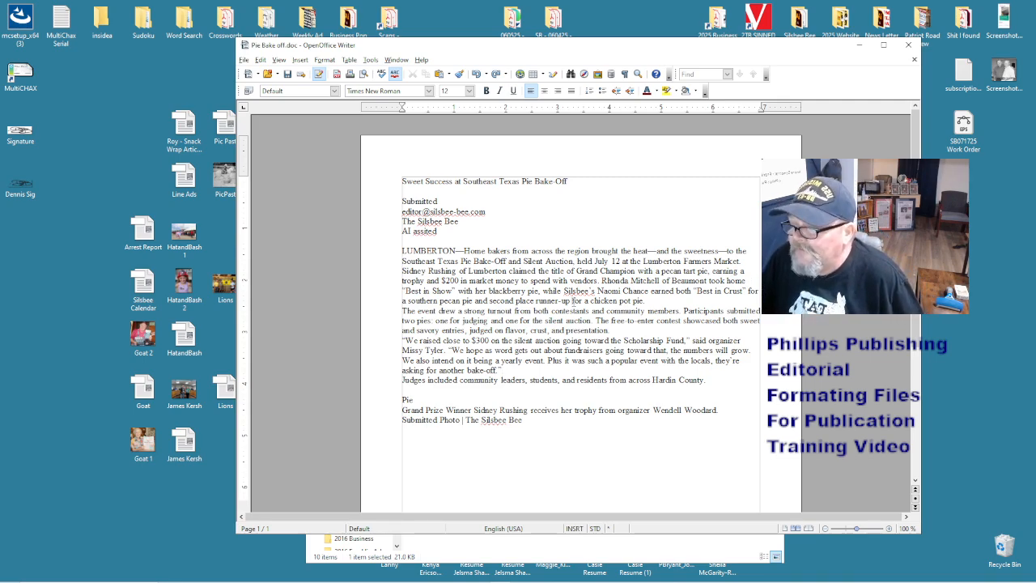
- Close the Pie Bake off document, answer the save prompt, and exit OpenOffice
key(ctrl+w)
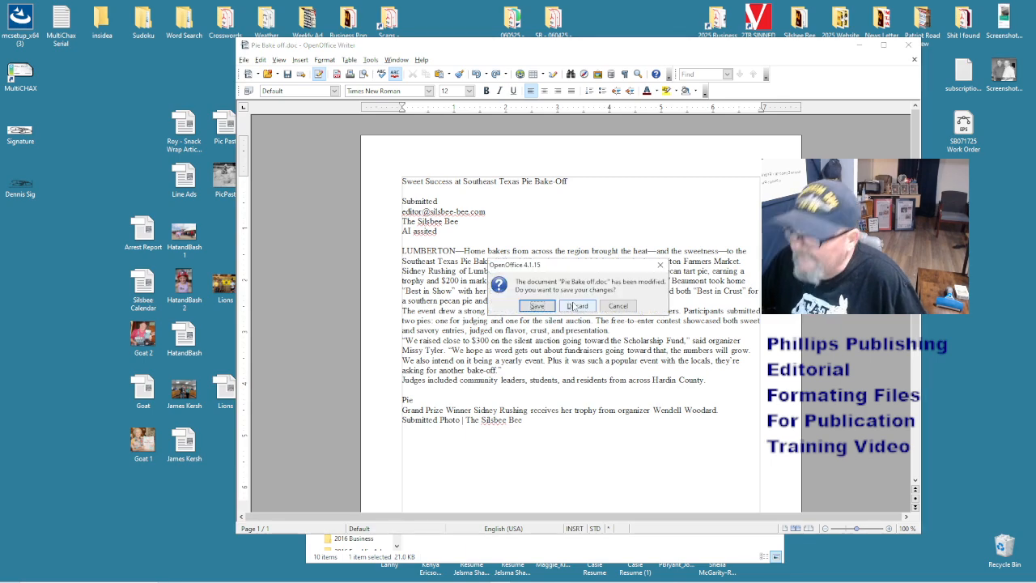
click(597, 308)
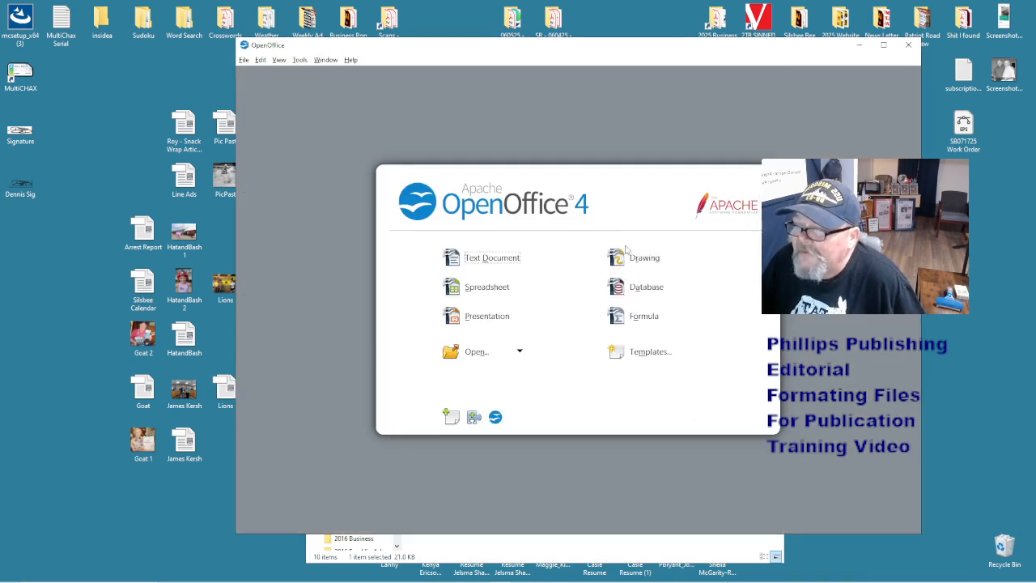
click(909, 45)
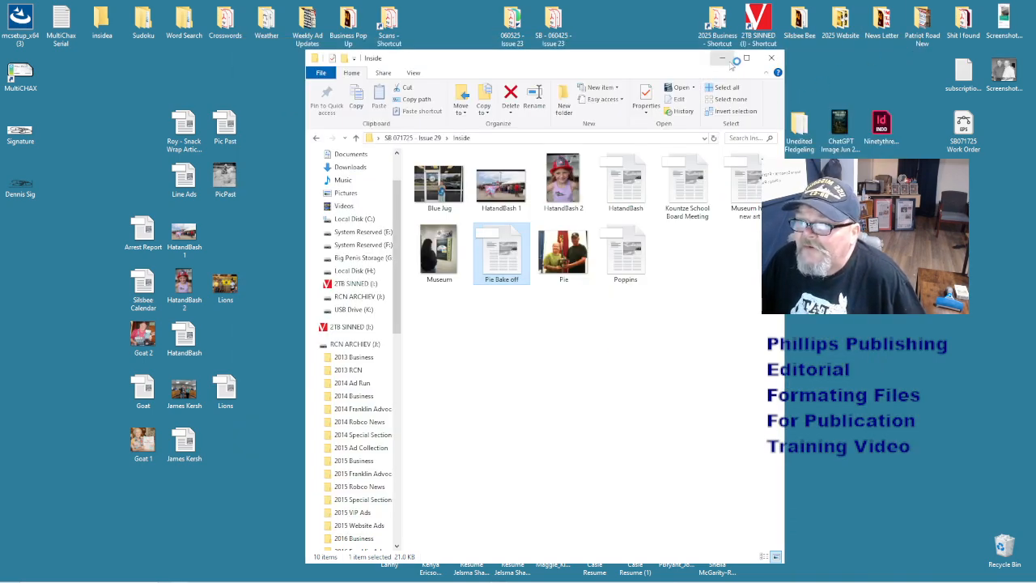
- Open 07172025a.indd from SB 071725 - Issue 29 > 07172025a package Folder 2, dismissing the lock-file prompt
click(772, 58)
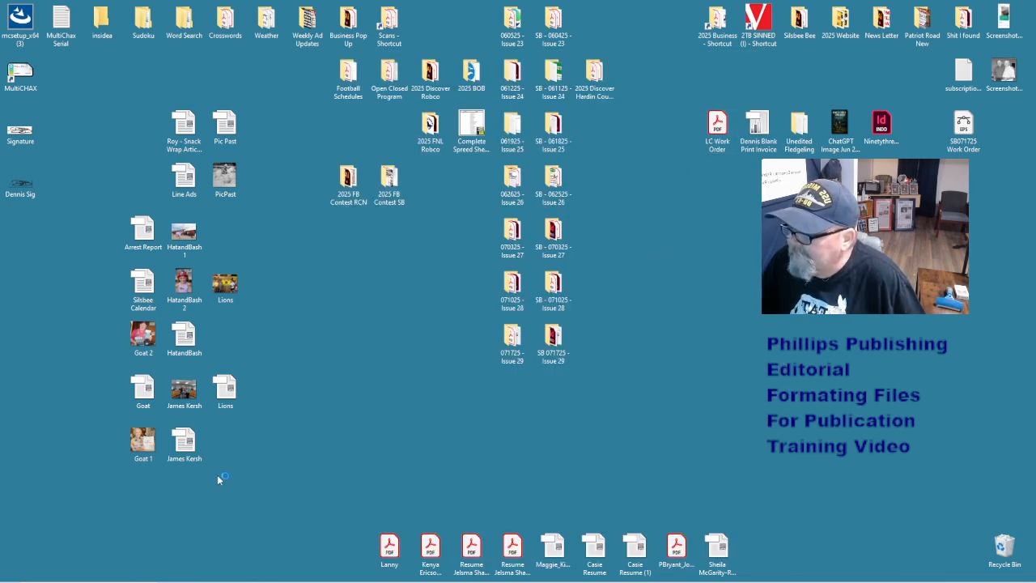
double_click(553, 334)
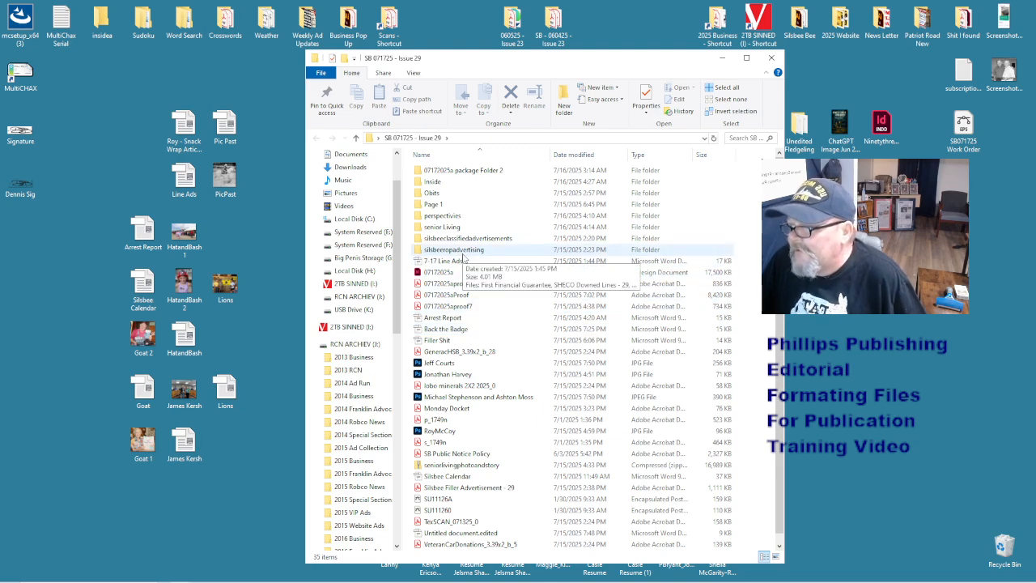
double_click(467, 170)
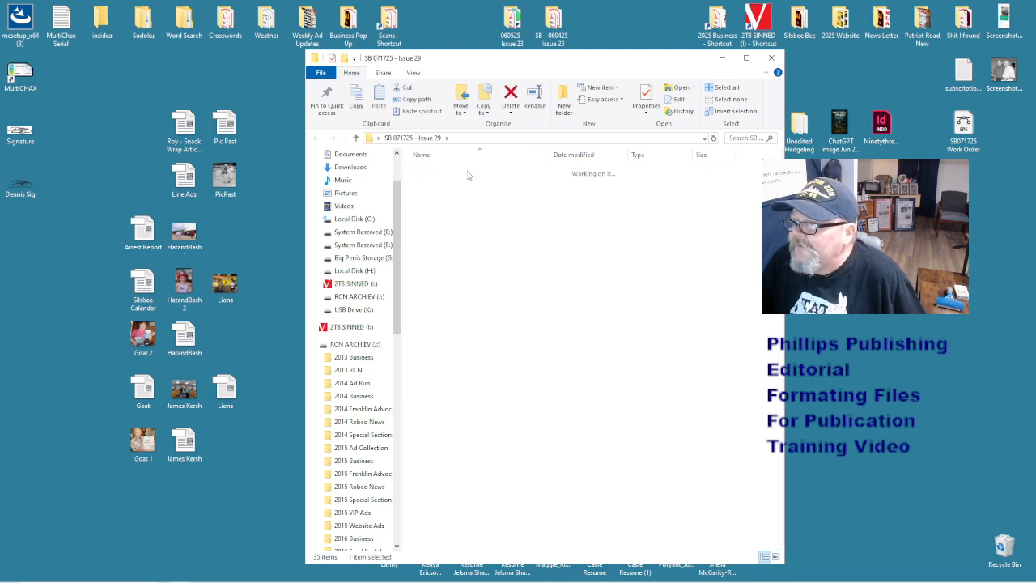
click(436, 193)
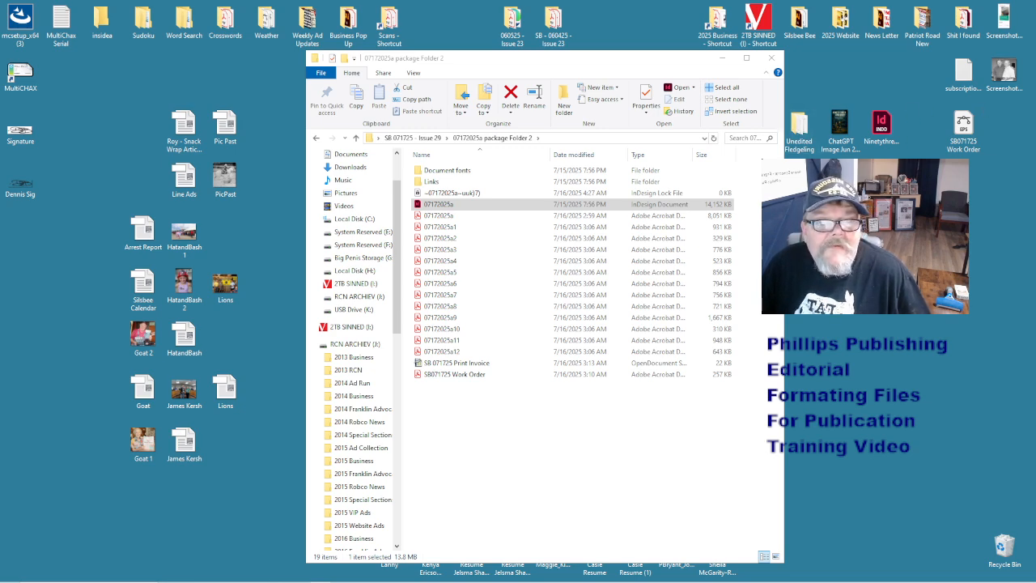
click(426, 195)
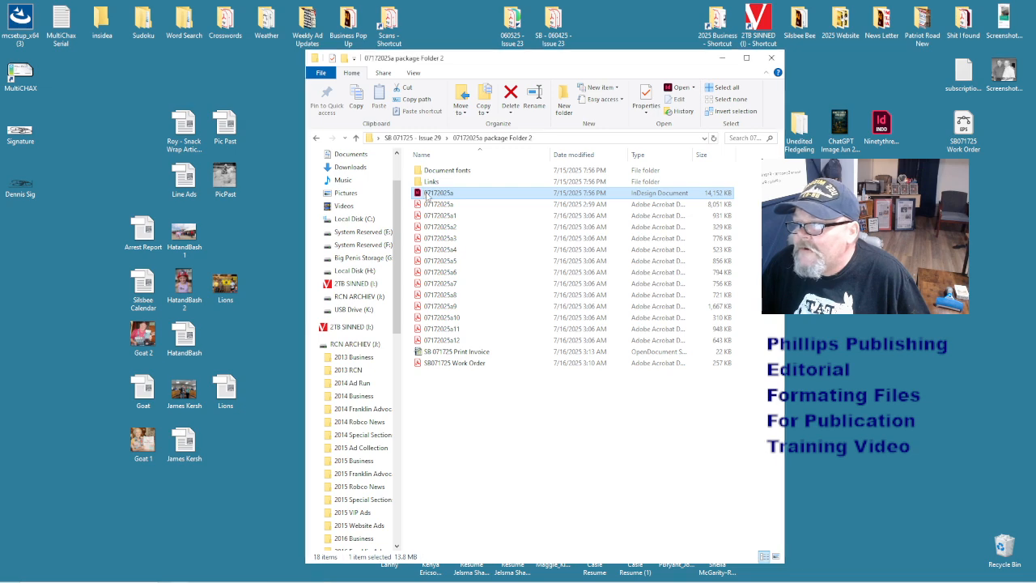
double_click(426, 195)
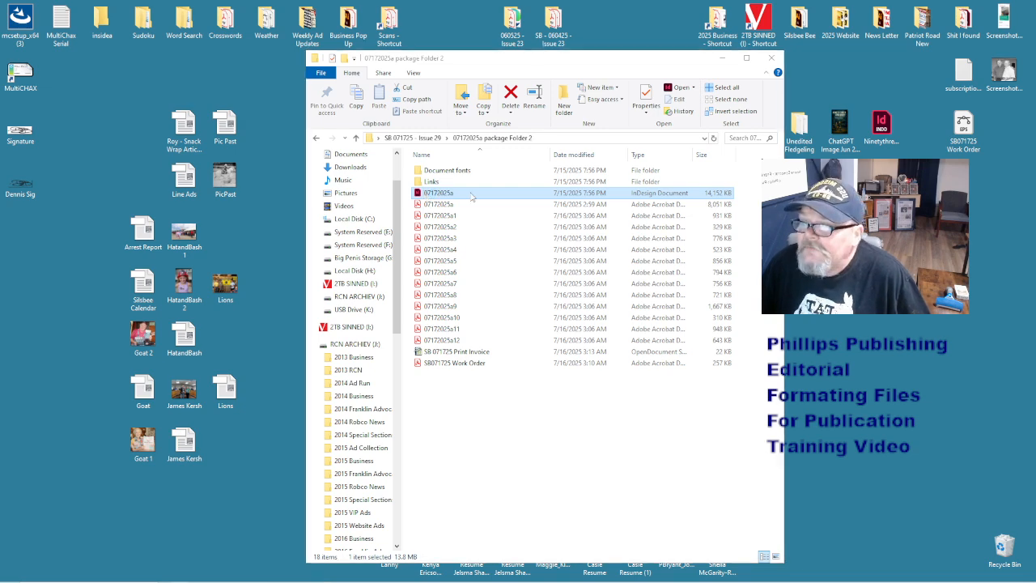
double_click(471, 196)
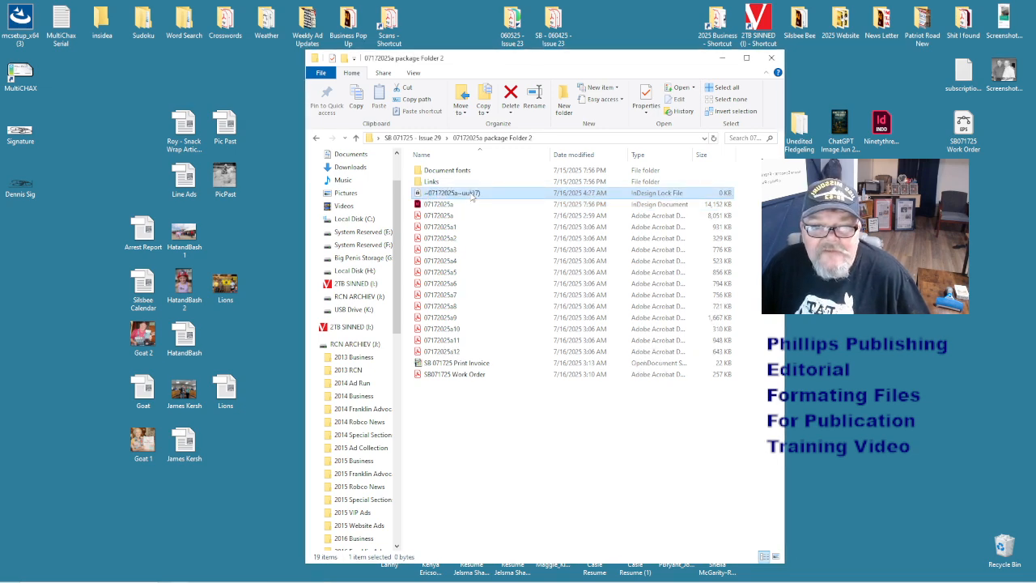
click(536, 398)
click(445, 205)
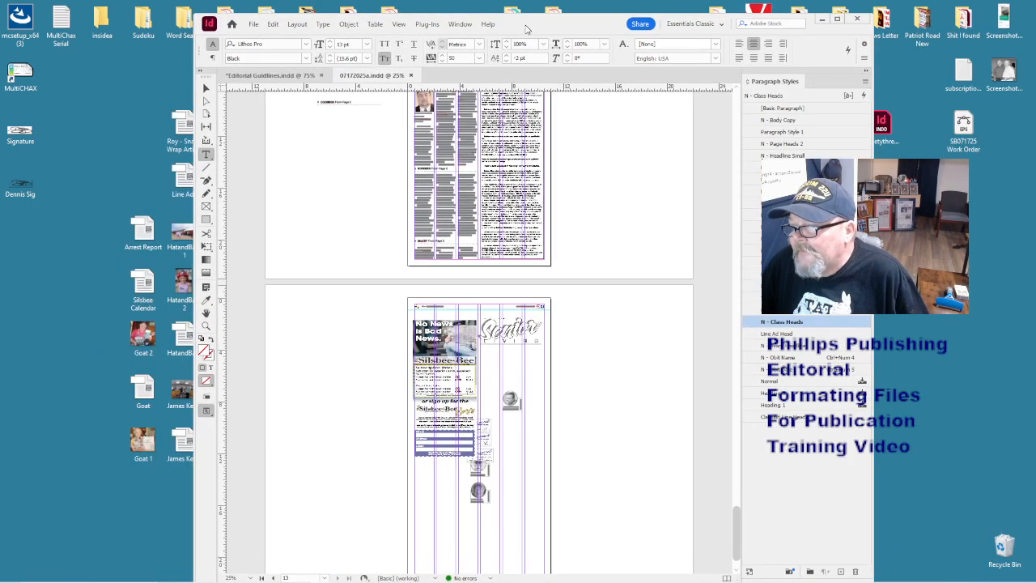
- Move page 13's items onto the pasteboard and select the Default paragraph style for deletion
scroll(615, 371, down, 2)
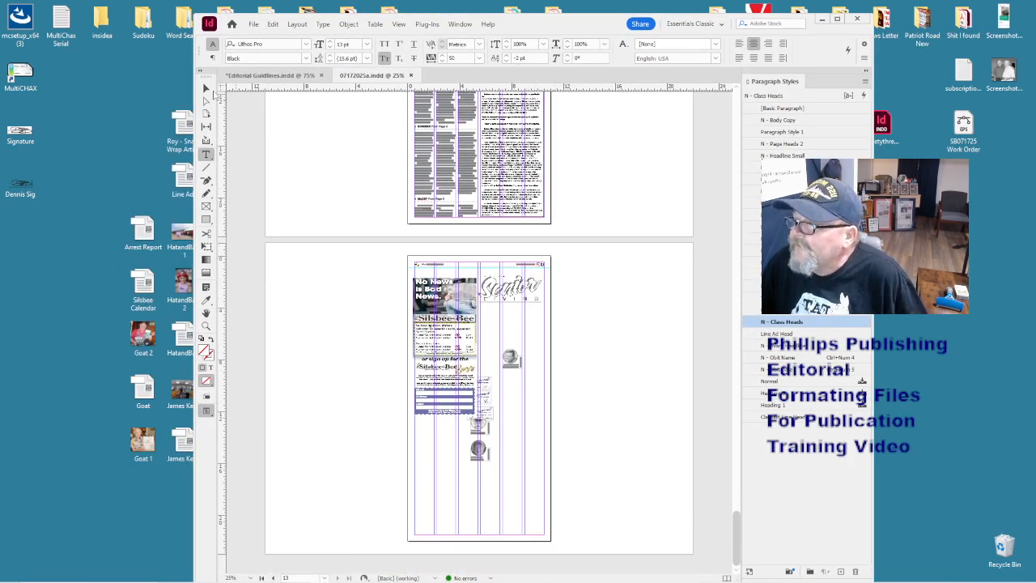
click(206, 89)
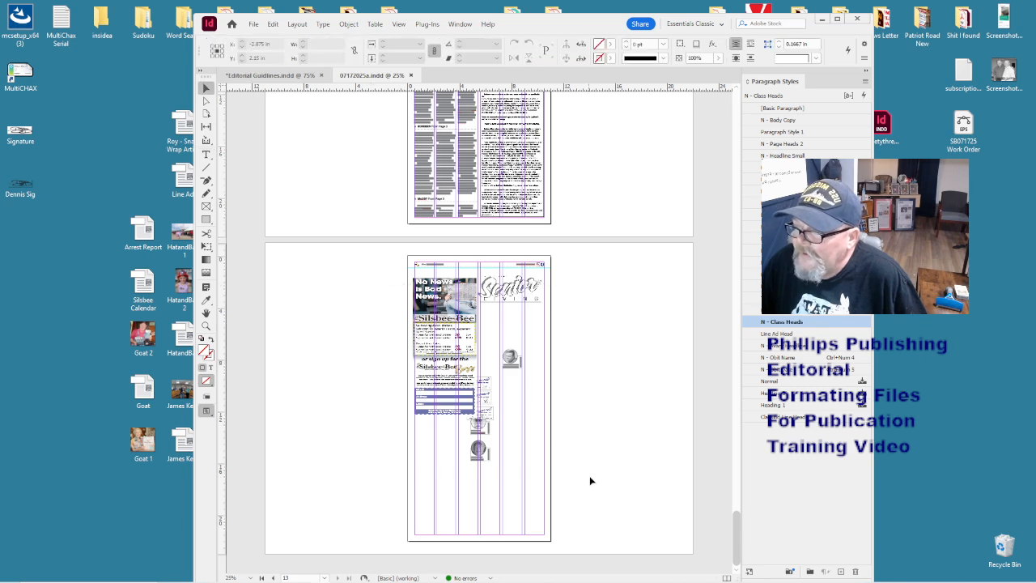
drag(374, 286, 590, 481)
drag(454, 303, 613, 314)
click(577, 261)
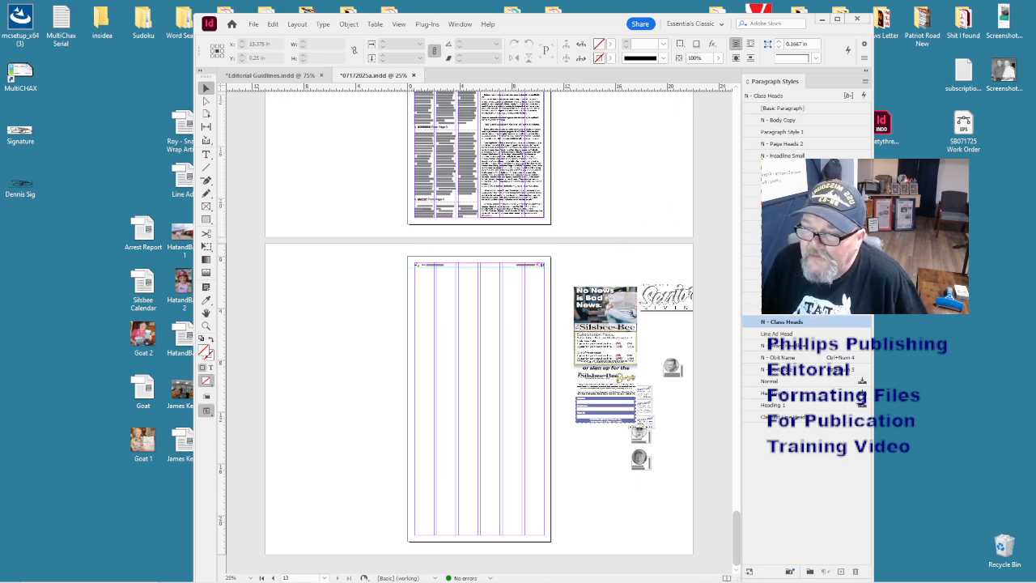
click(797, 287)
shift+click(809, 310)
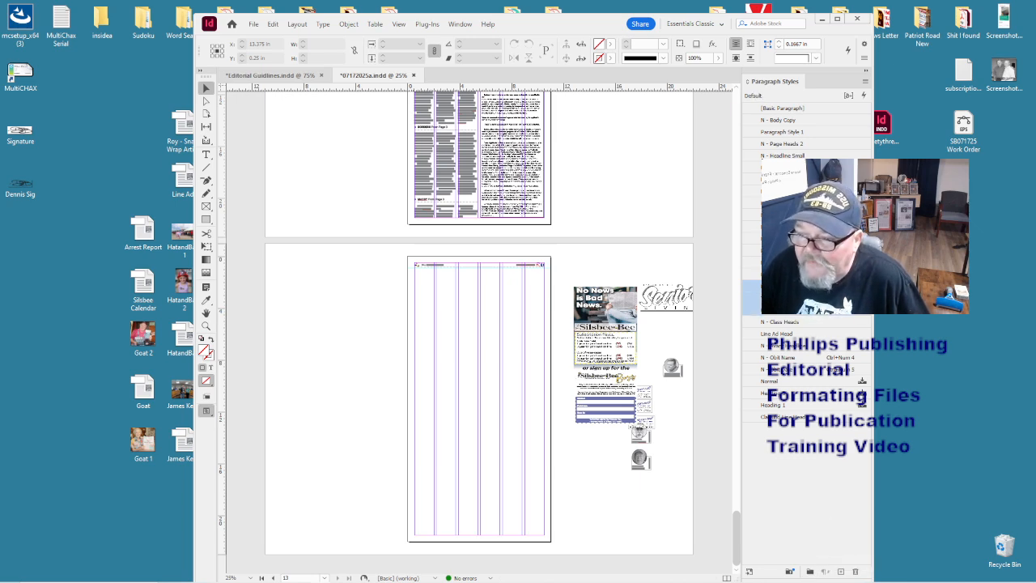
- Delete the Default paragraph style, replacing it with Basic Paragraph
click(856, 573)
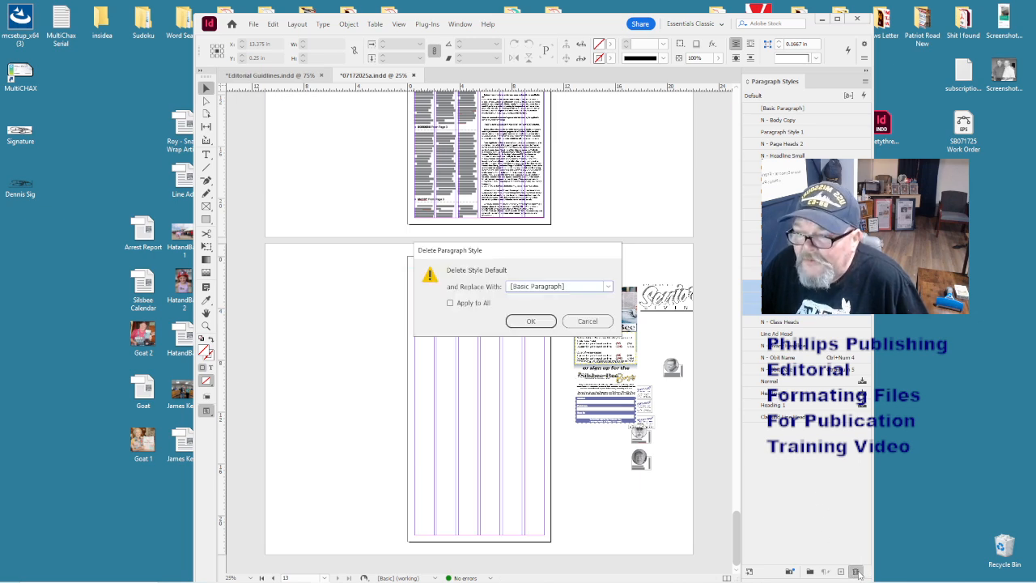
click(526, 321)
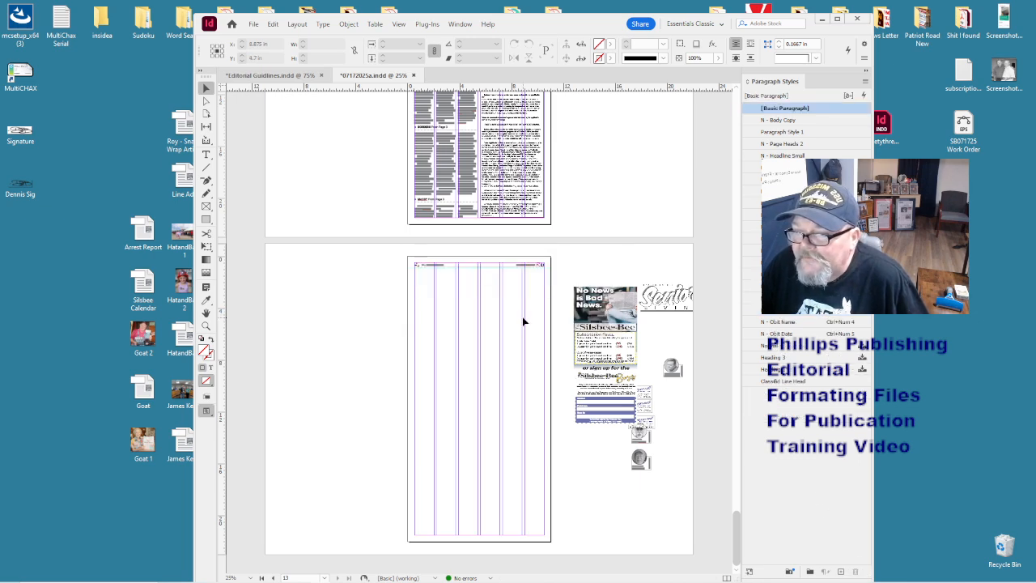
click(767, 298)
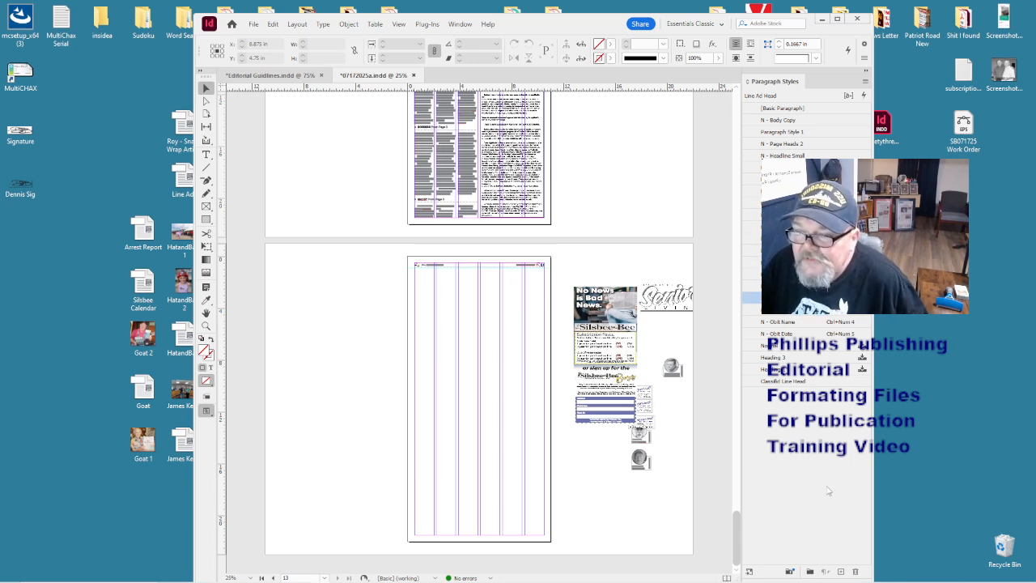
click(815, 458)
- Delete the Normal through Heading paragraph styles
click(777, 346)
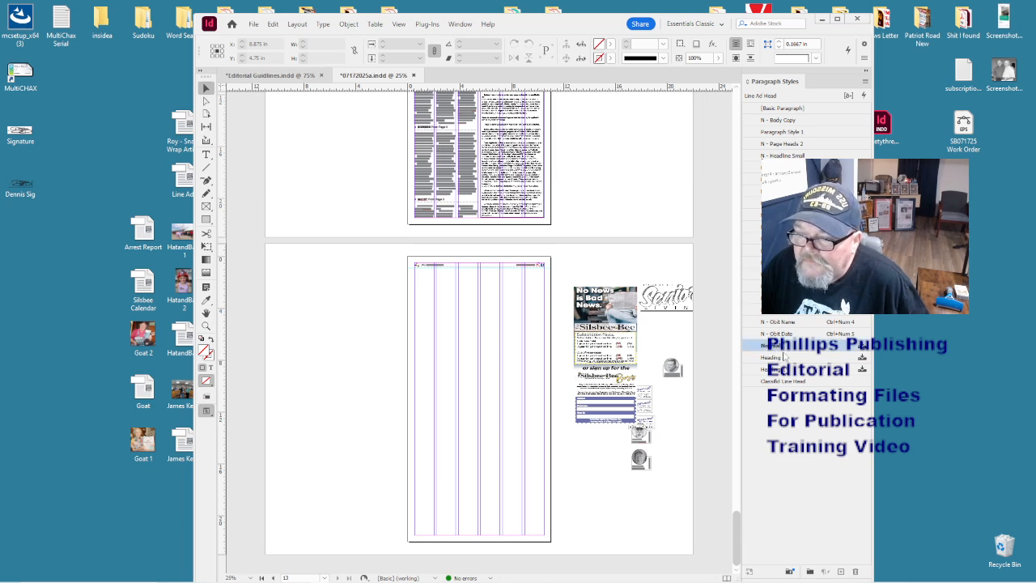
shift+click(795, 380)
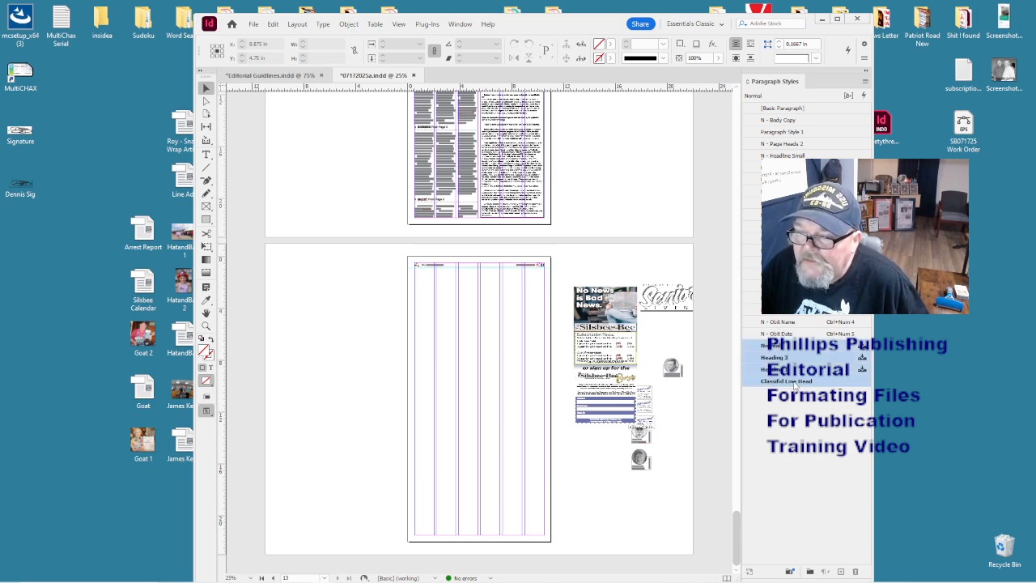
click(798, 410)
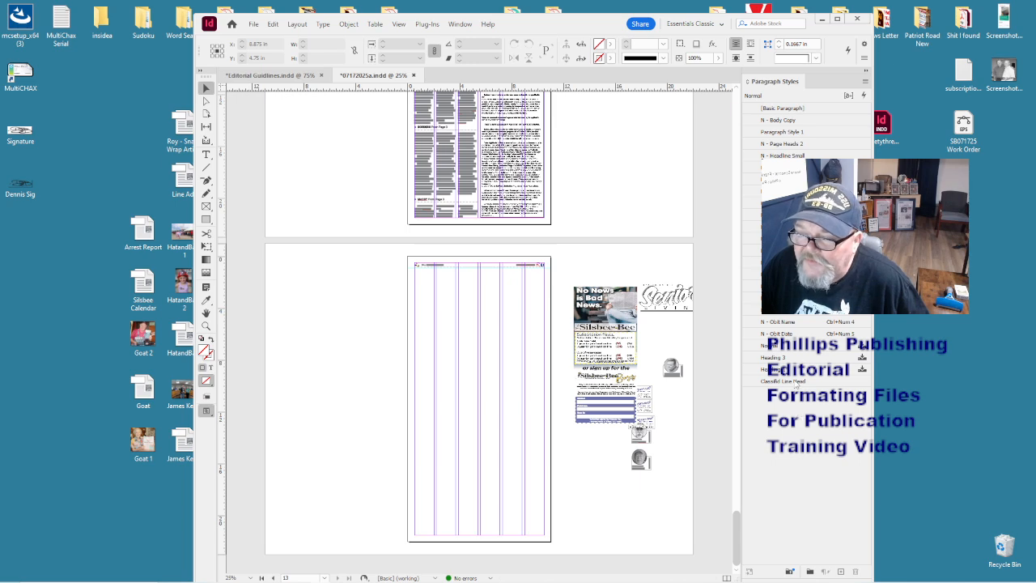
click(765, 345)
shift+click(790, 369)
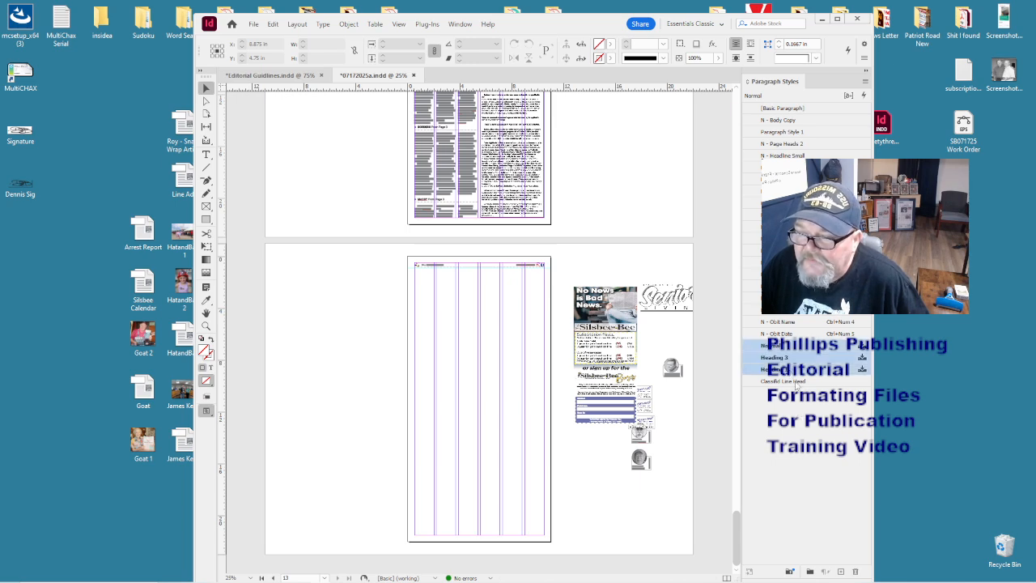
click(855, 572)
click(540, 322)
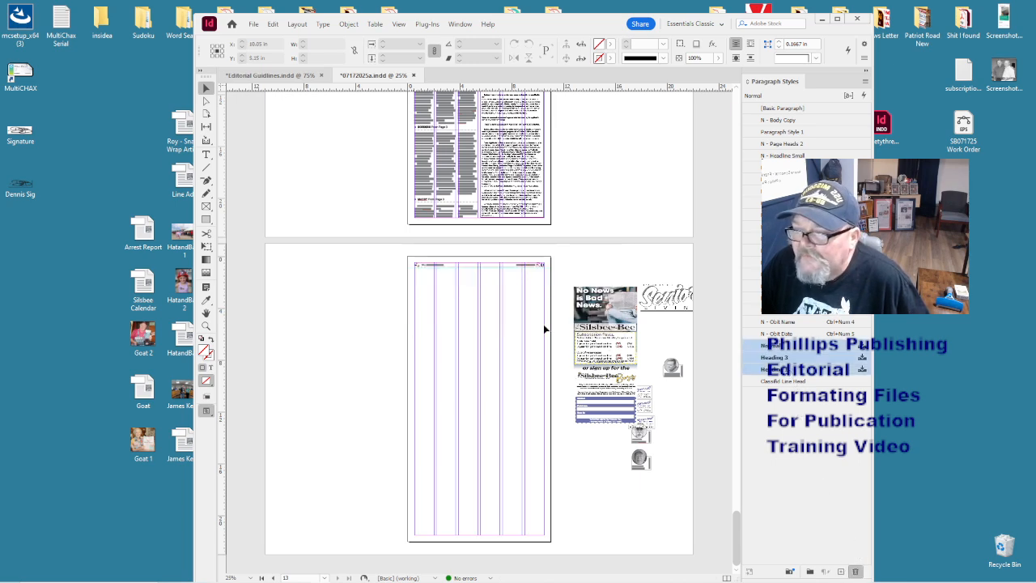
- Delete Paragraph Style 1 from the paragraph styles list
click(787, 133)
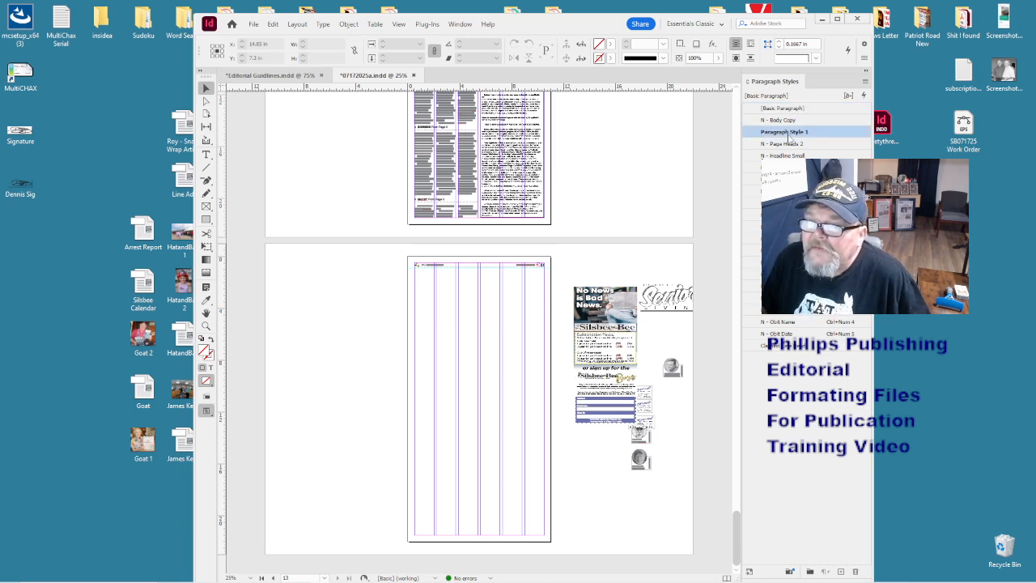
click(856, 571)
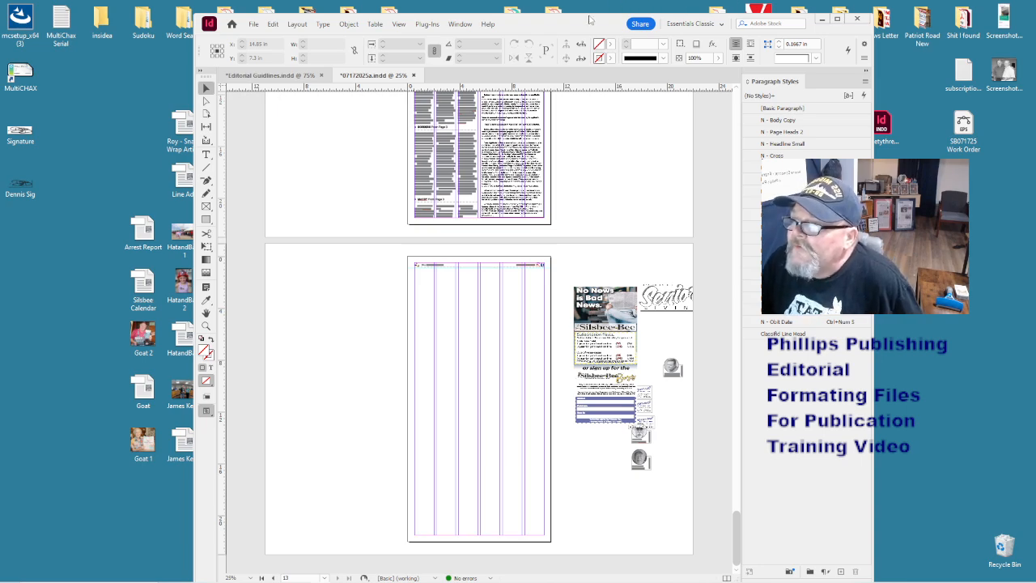
drag(591, 20, 650, 20)
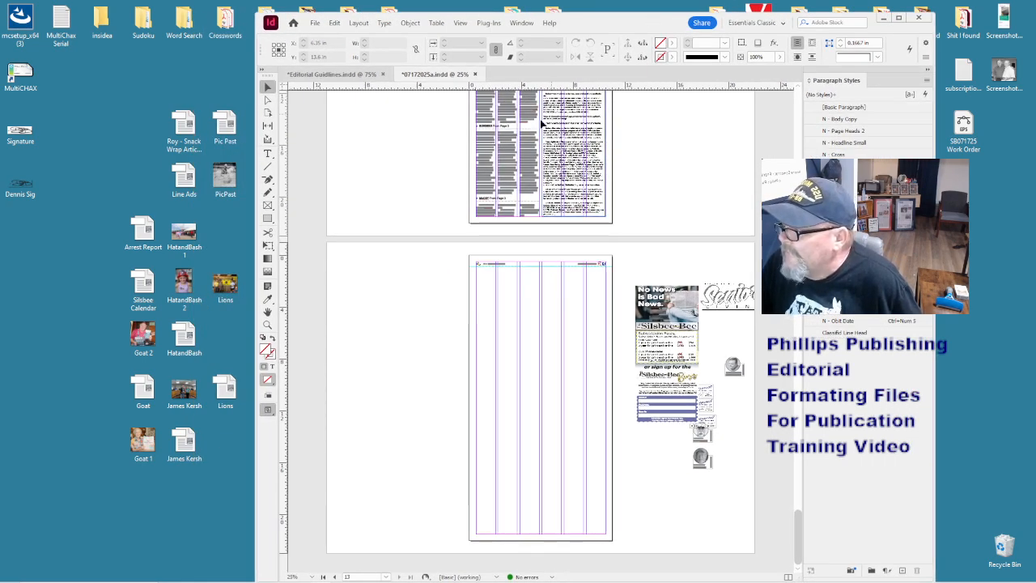
- Place the HatandBash 2 photo atop page 13, sized to the column, and adjust its image scale
drag(183, 282, 505, 307)
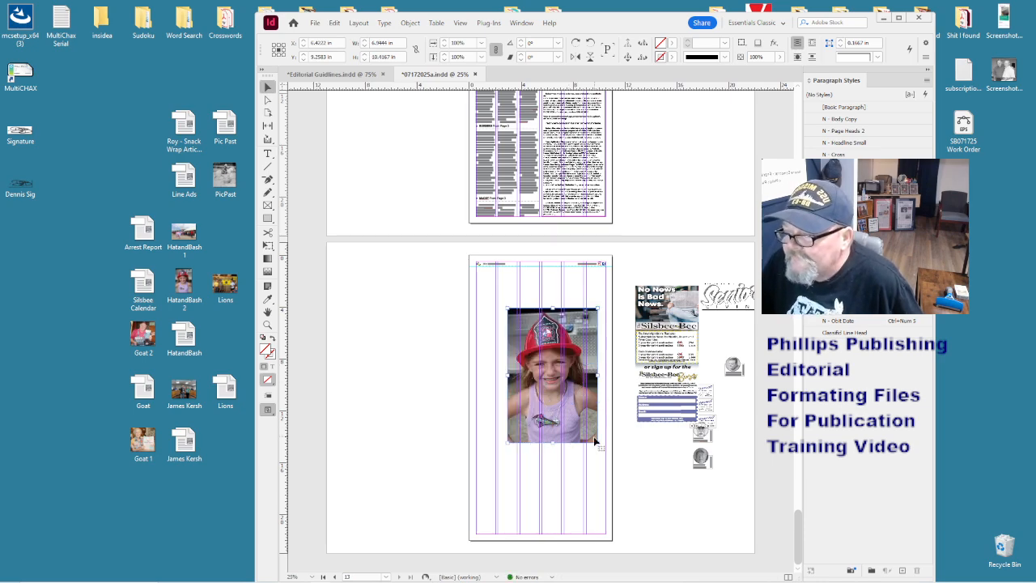
drag(597, 442, 504, 296)
key(ctrl+1)
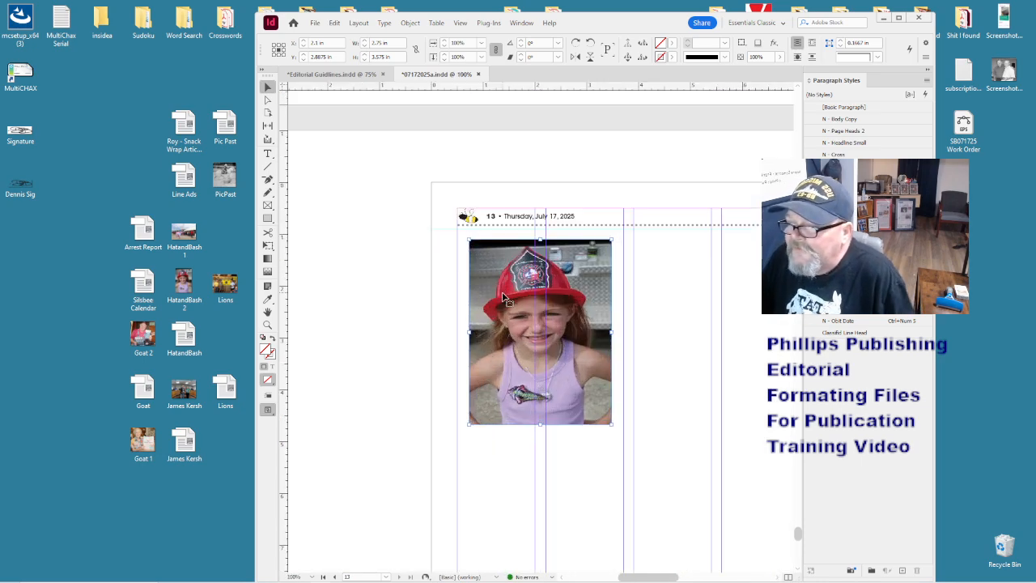
double_click(510, 306)
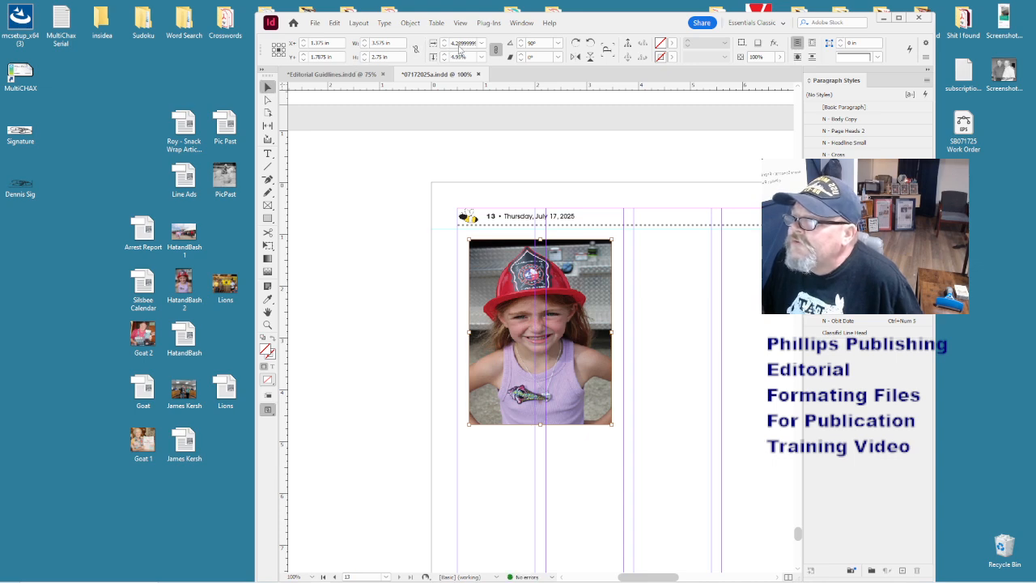
click(466, 57)
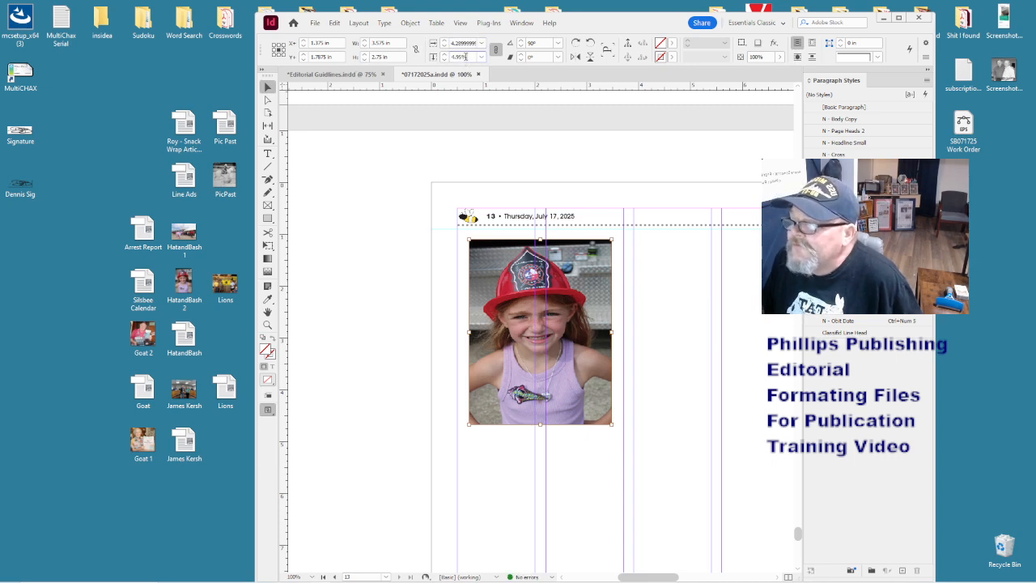
key(Return)
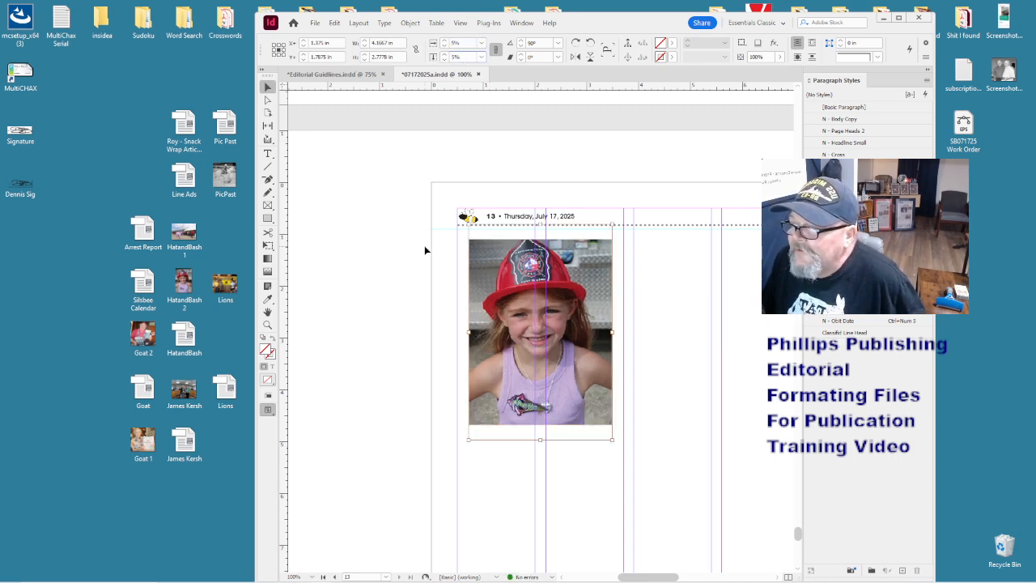
- Give the photo a 0.5 pt black stroke and place the HatandBash caption text in the next column
click(426, 249)
click(479, 284)
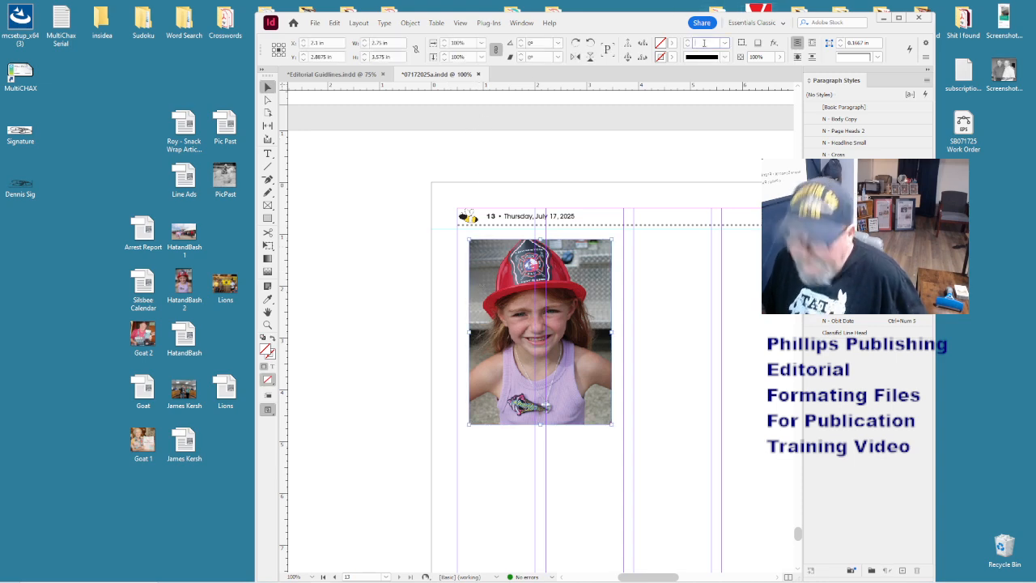
key(Return)
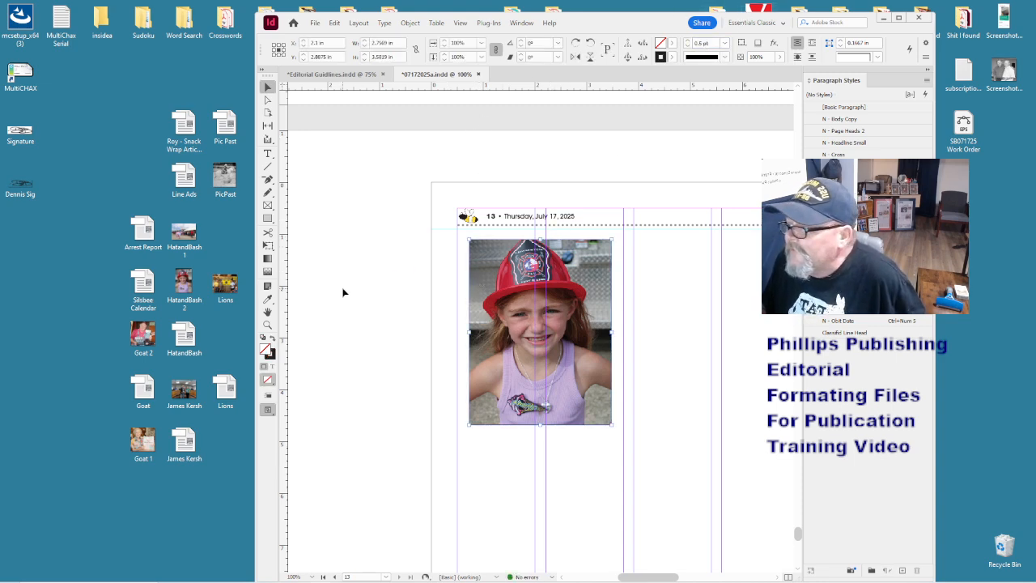
click(343, 292)
drag(183, 334, 646, 320)
click(641, 234)
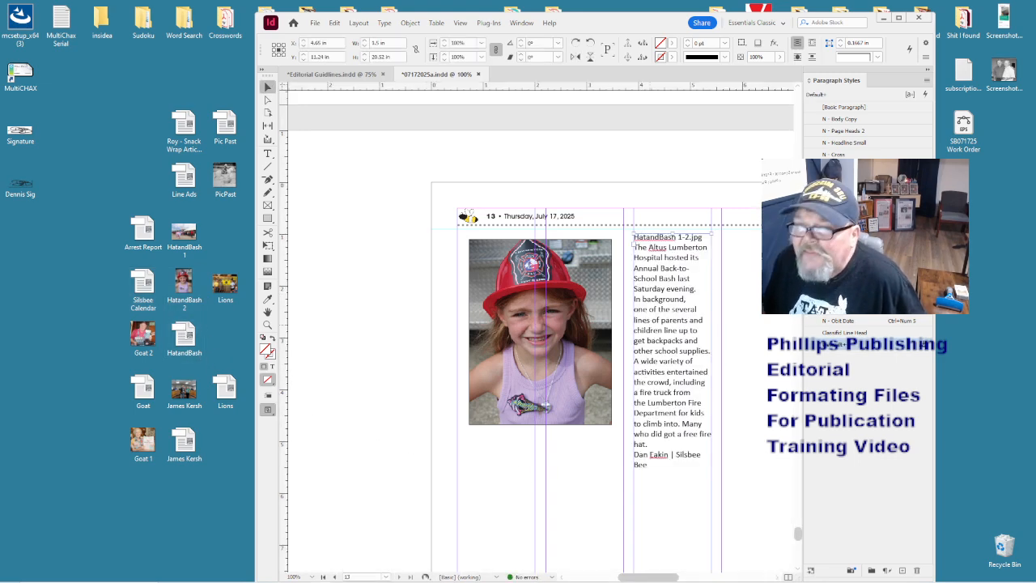
- Style the caption with N - Photo Cutline and its credit line with N - Photo Byline
double_click(649, 327)
key(ctrl+a)
click(850, 202)
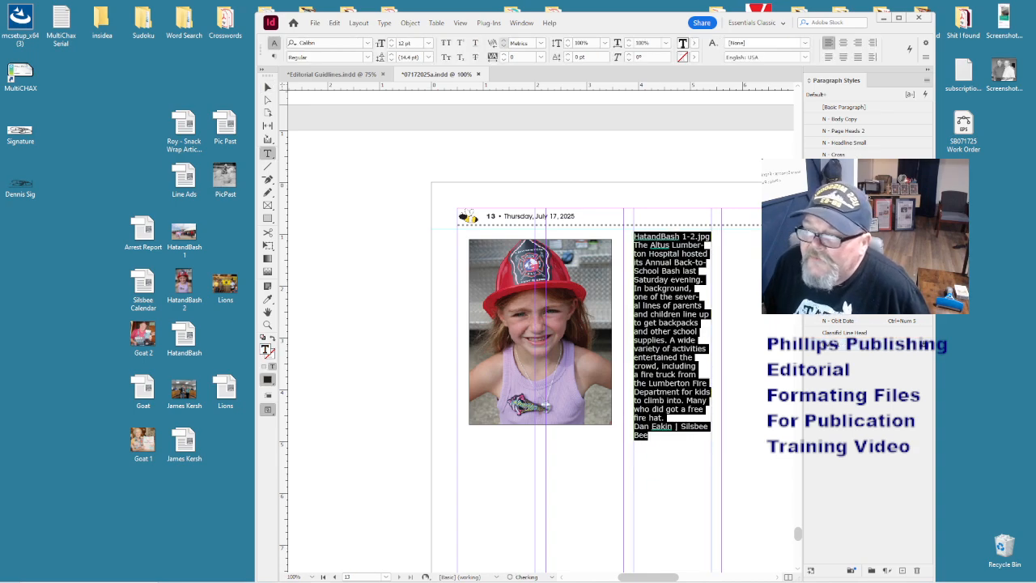
key(Right)
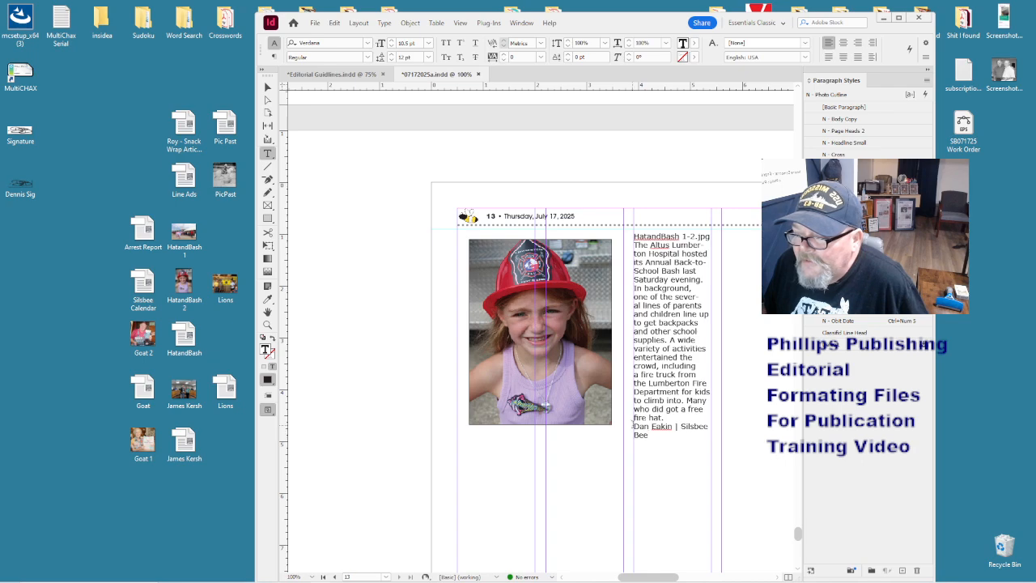
drag(634, 426, 670, 446)
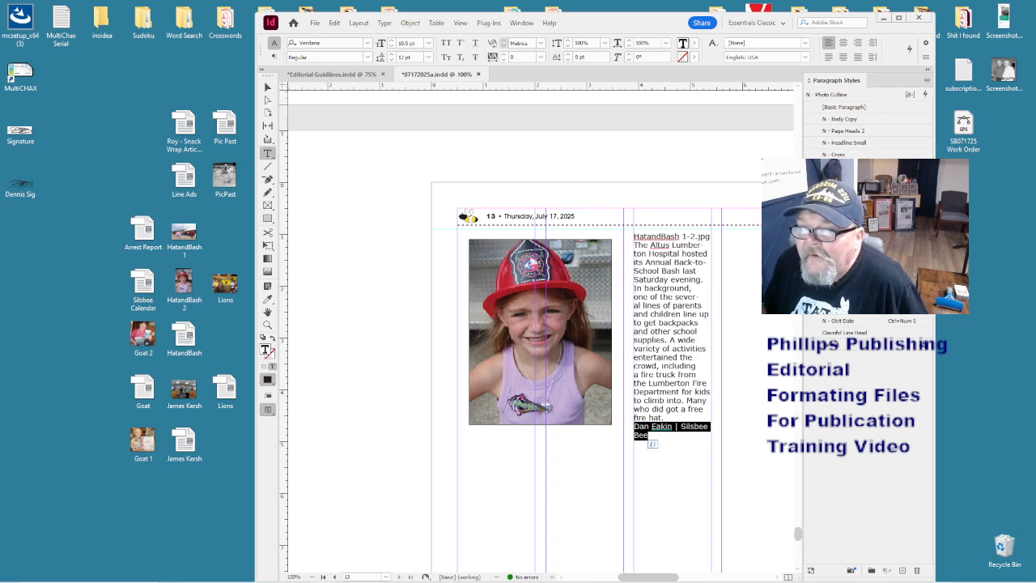
click(850, 213)
- Move the caption frame under the photo at its width and delete the file-name line
click(264, 89)
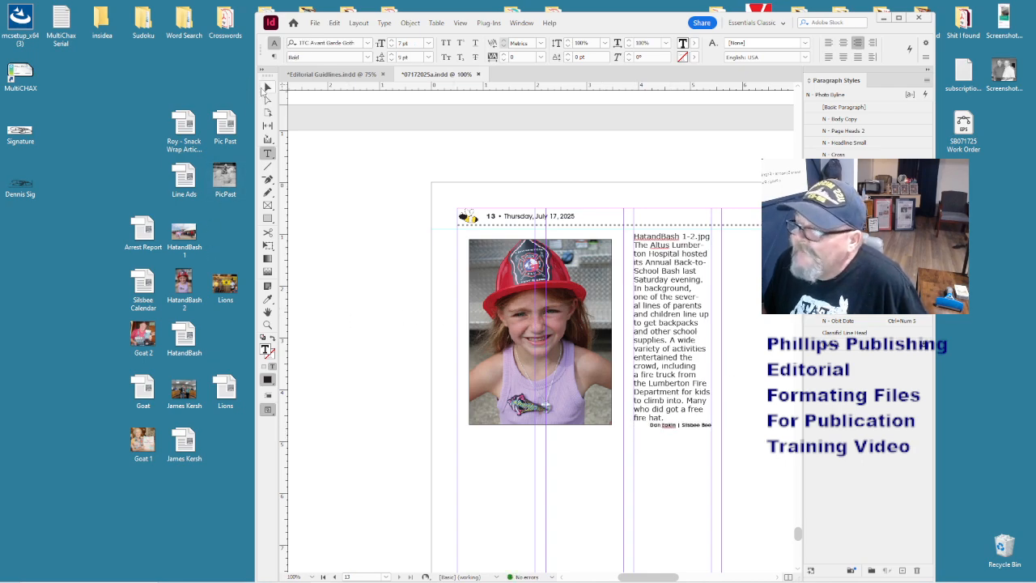
drag(686, 270, 520, 463)
drag(545, 430, 612, 431)
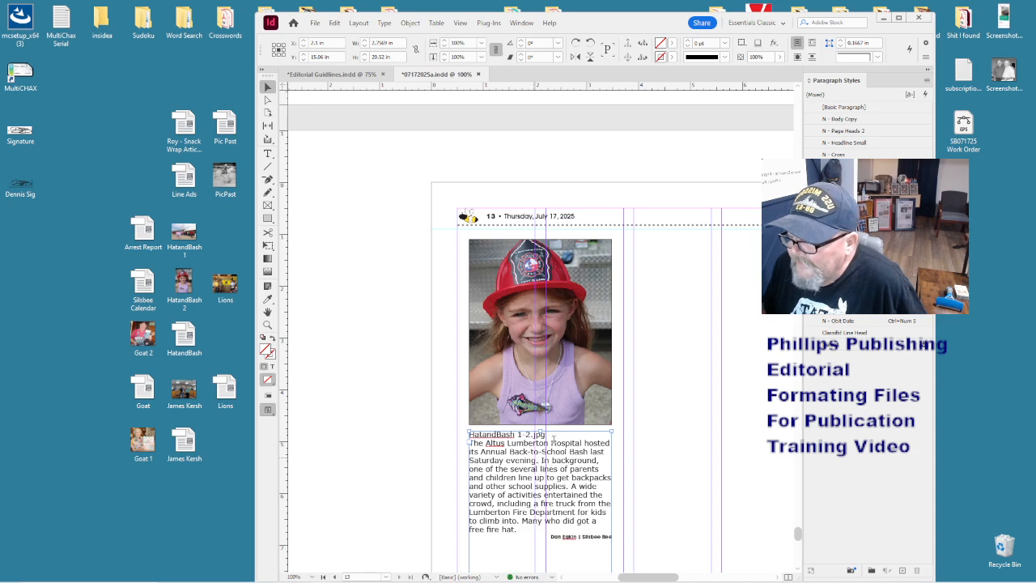
double_click(527, 434)
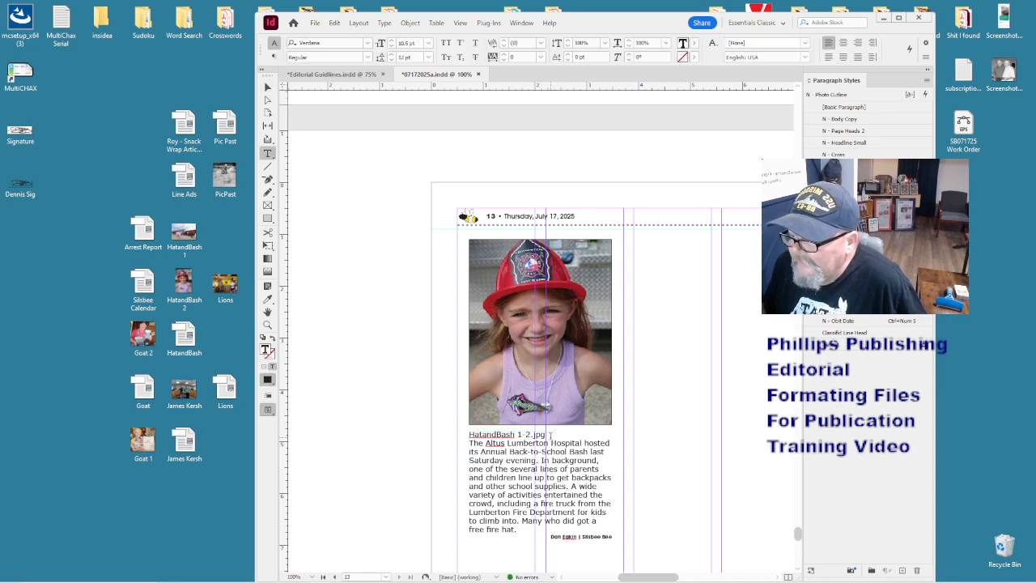
drag(546, 435, 442, 435)
key(BackSpace)
key(Delete)
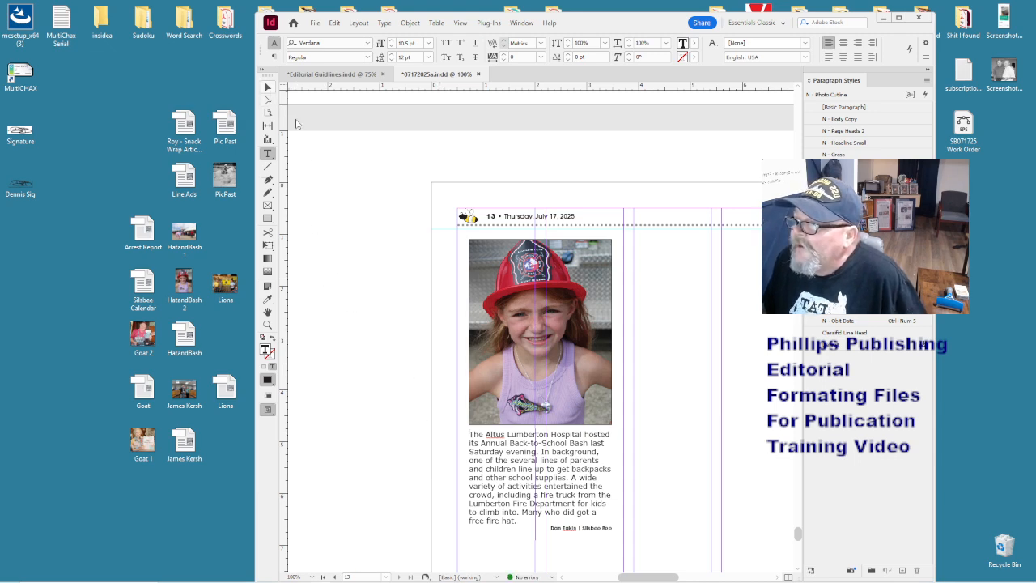
- Select both the photo and caption frames together
key(Escape)
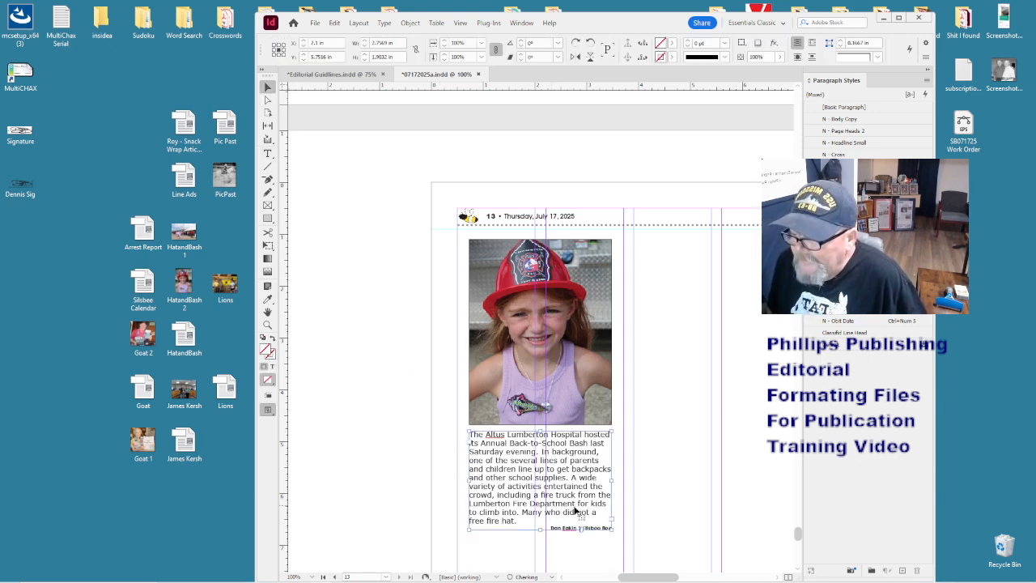
click(629, 499)
click(540, 491)
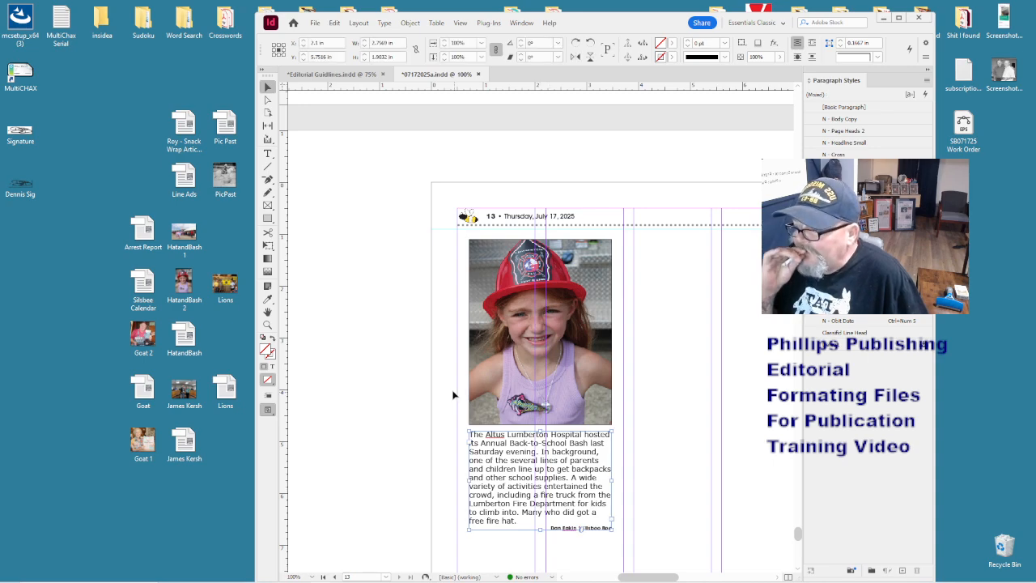
drag(453, 392, 517, 493)
- Group the photo and caption frames
right_click(517, 493)
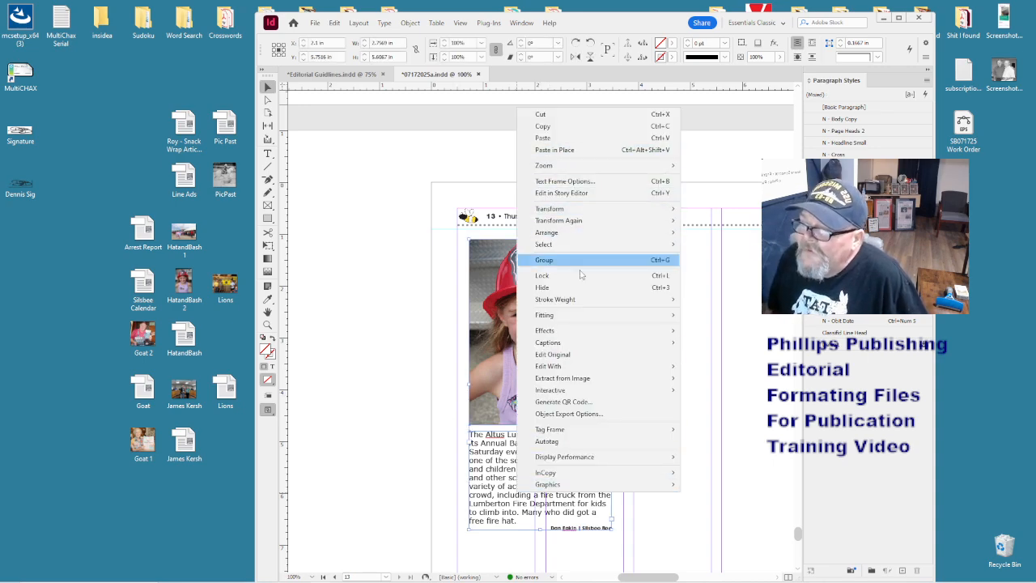
click(583, 260)
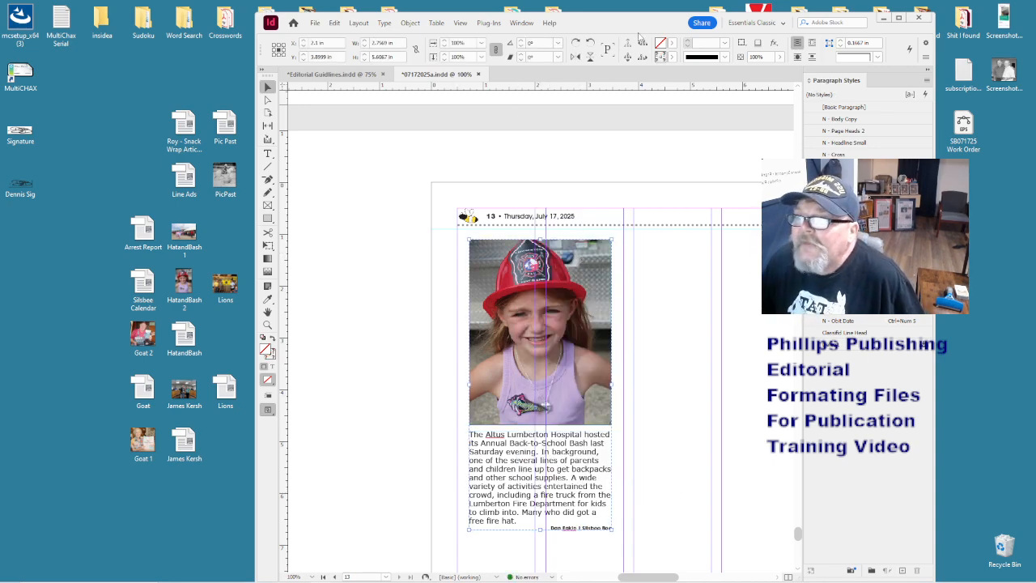
drag(635, 26, 626, 26)
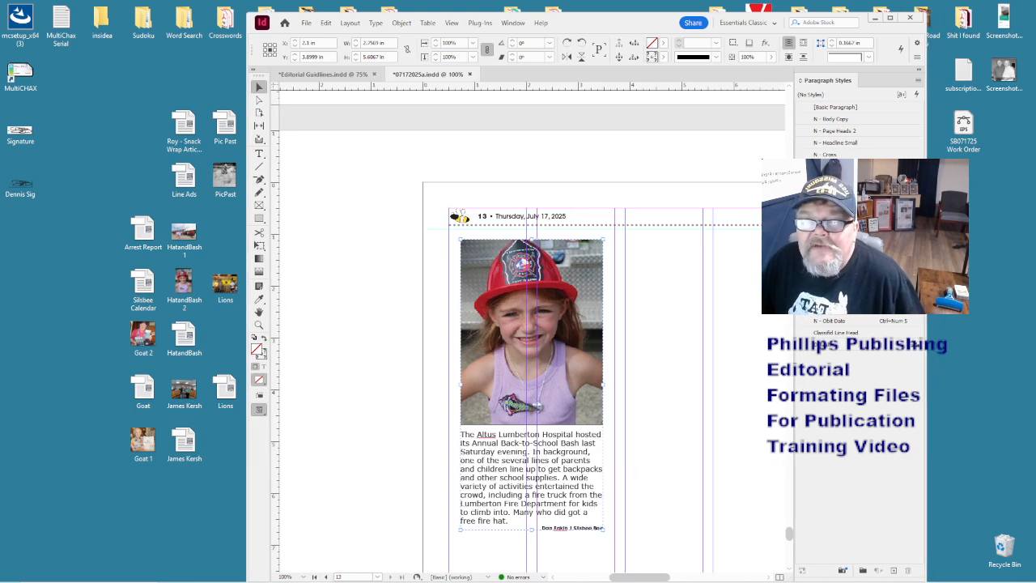
- Wrap text around the group's bounding box with a 0.125 in offset
drag(1035, 53, 973, 98)
click(969, 114)
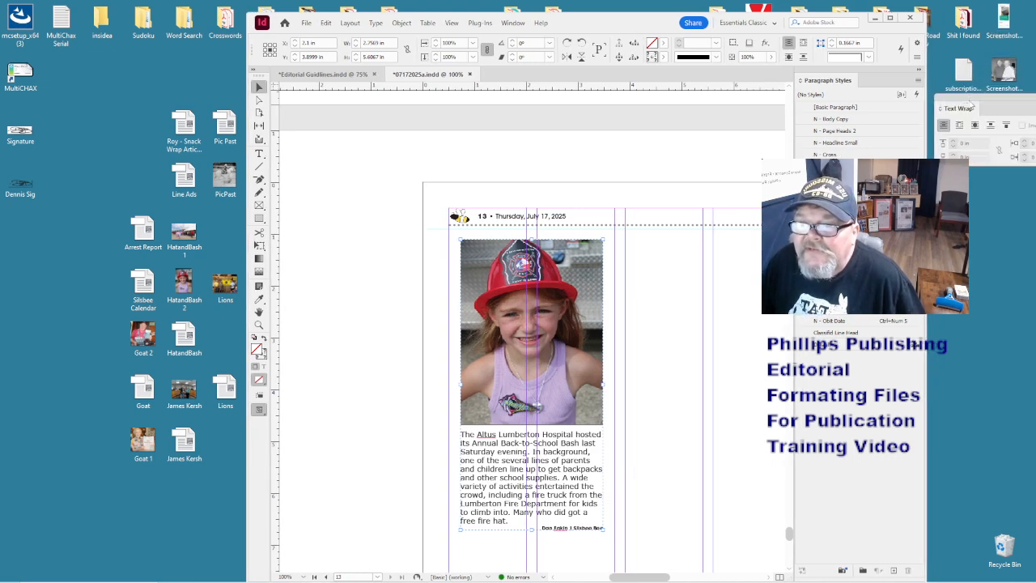
click(959, 125)
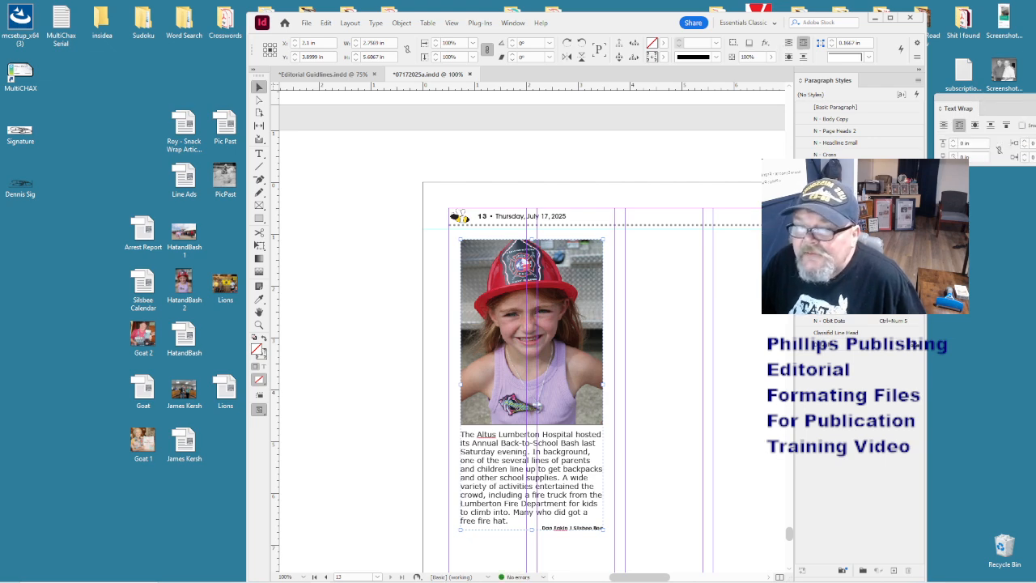
double_click(953, 155)
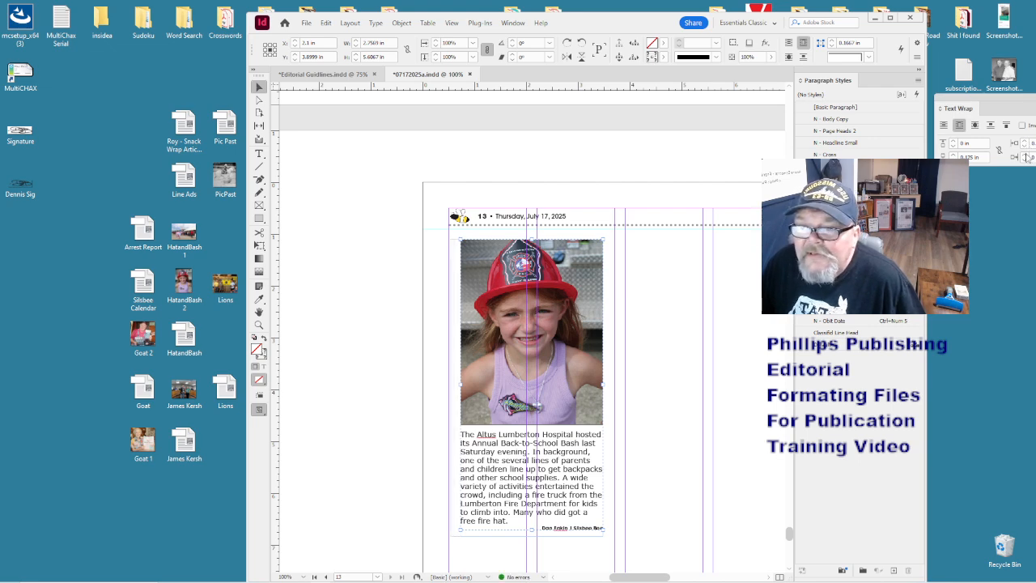
click(1026, 154)
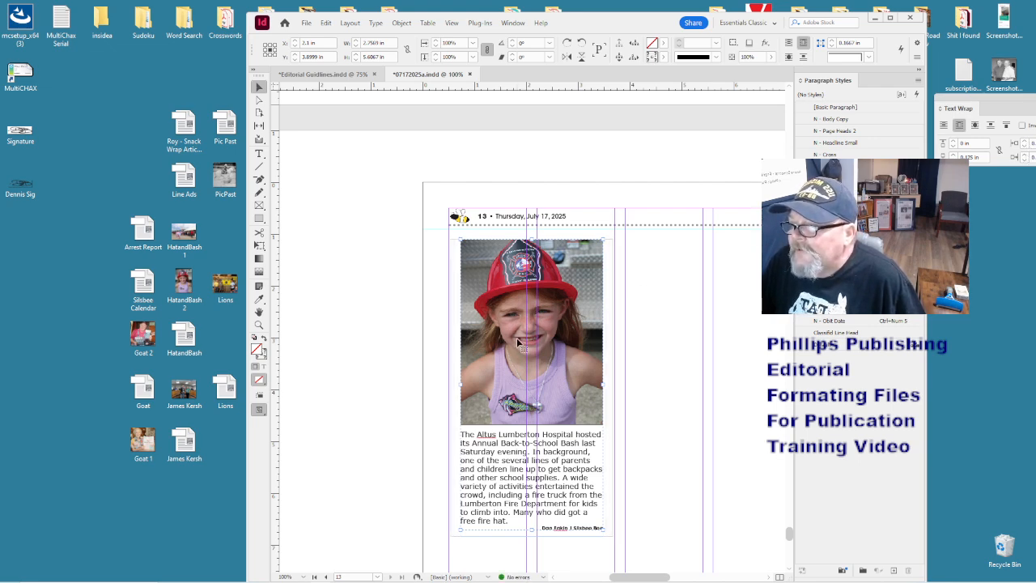
click(355, 348)
click(519, 398)
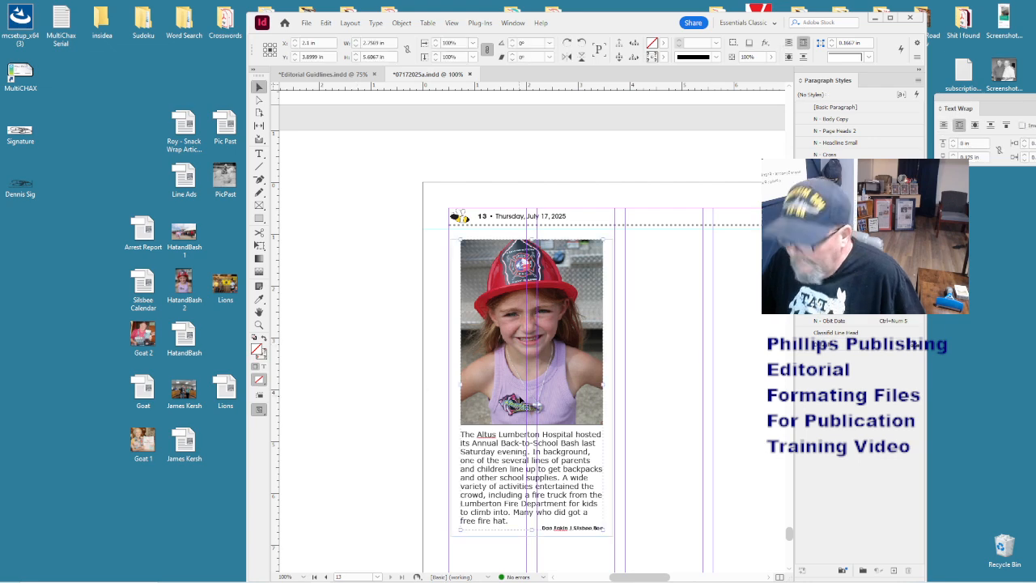
key(ctrl+minus)
- Draw a rectangle with a 1 pt stroke around the photo and caption
click(615, 420)
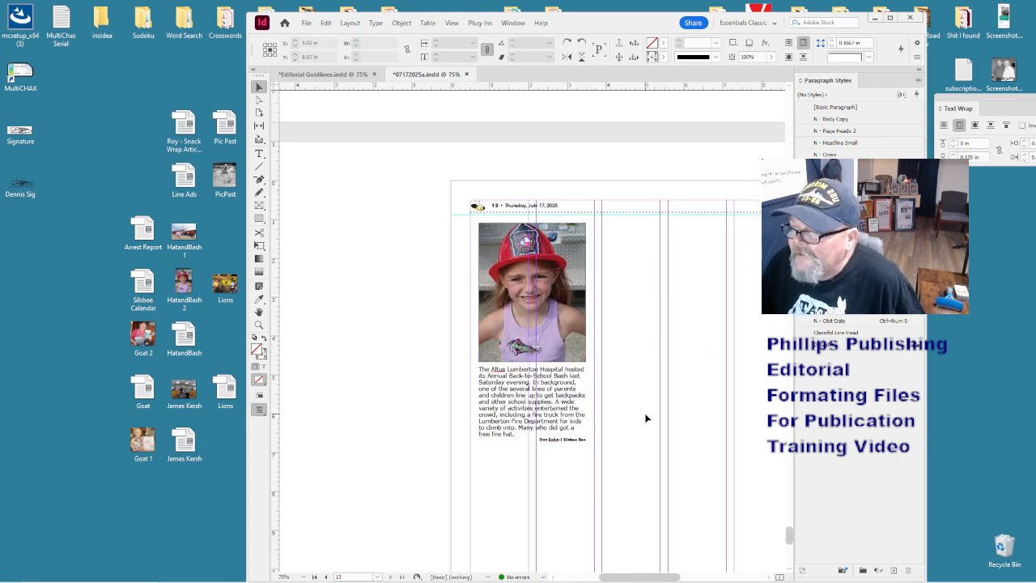
click(259, 218)
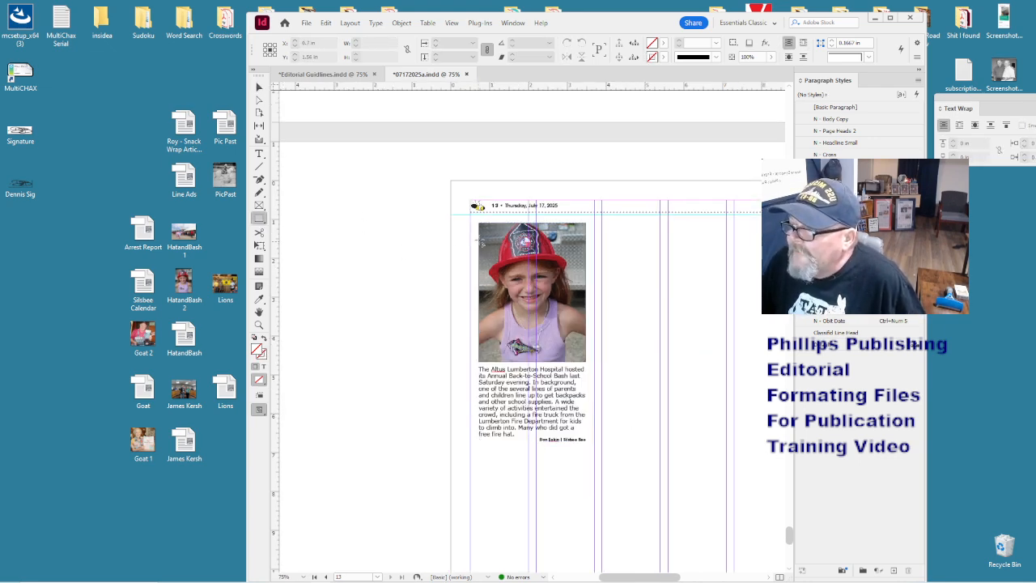
drag(473, 217, 596, 449)
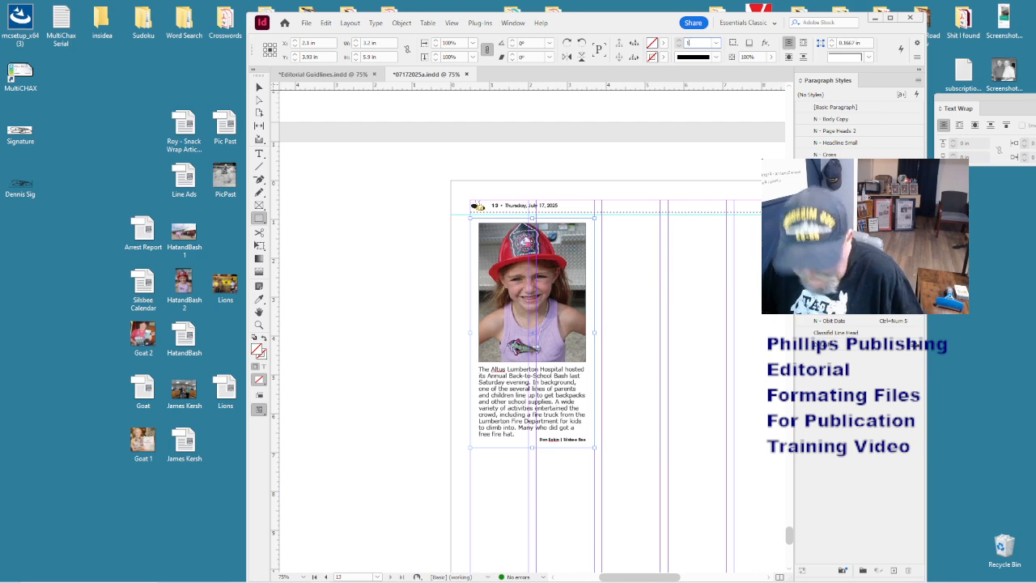
key(Return)
click(454, 348)
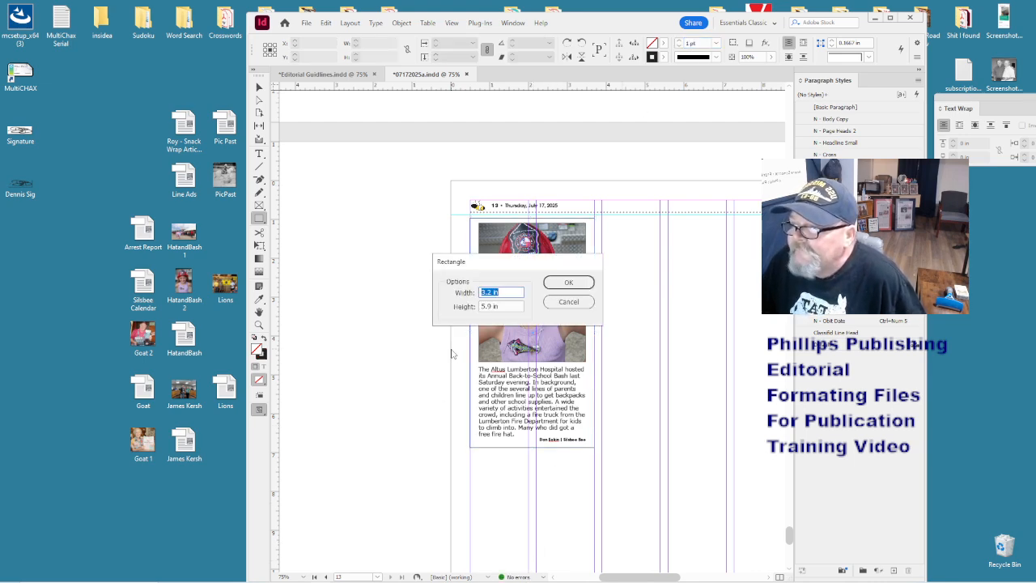
click(567, 300)
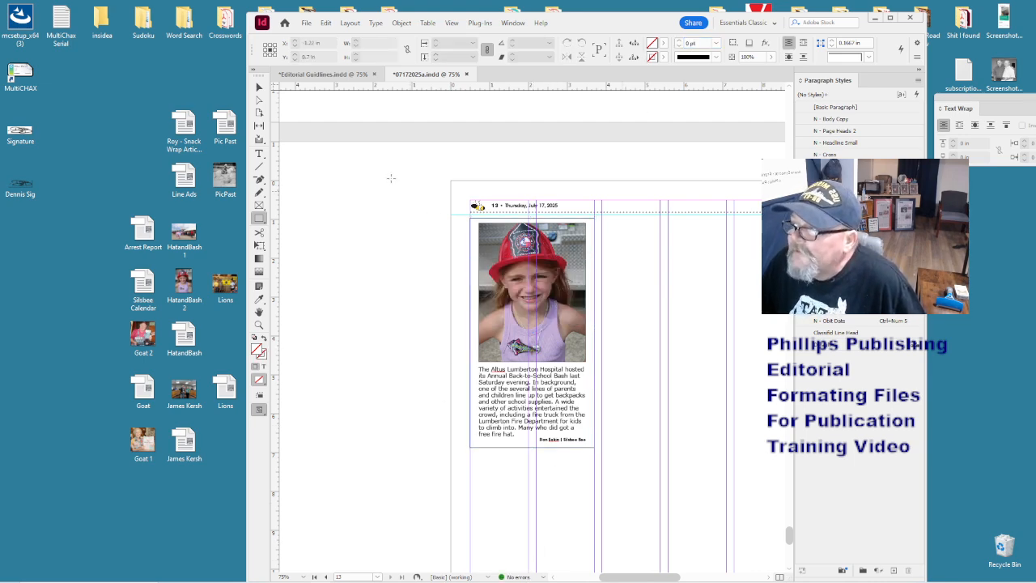
- Place the Lions Club volunteers story in the column beside the photo group
click(260, 88)
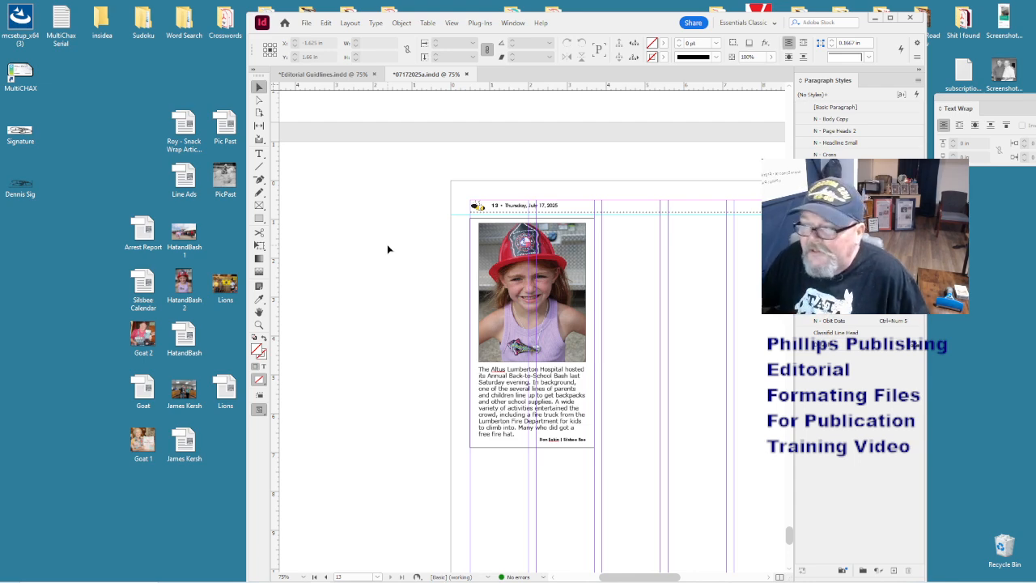
click(378, 317)
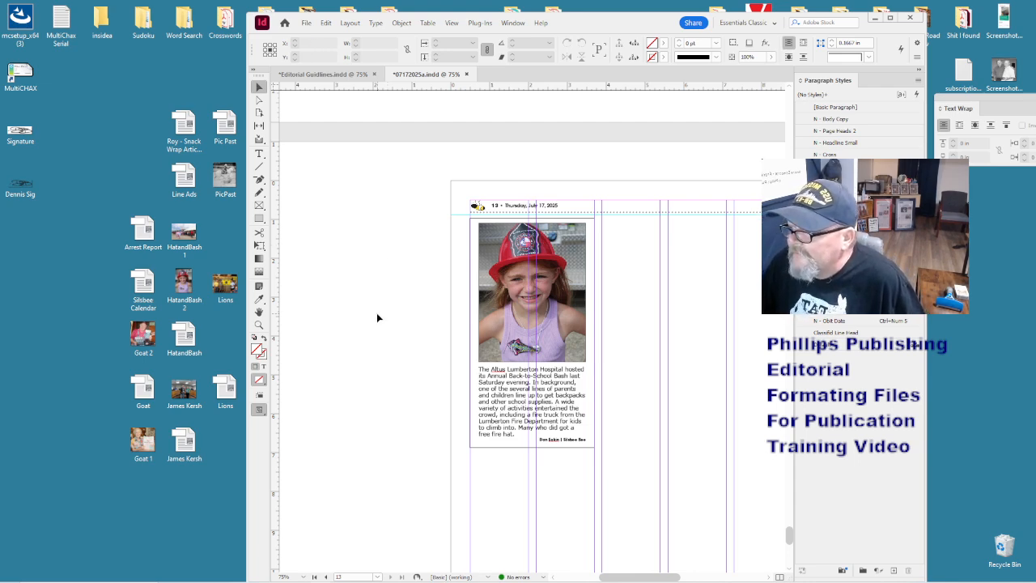
drag(227, 389, 622, 246)
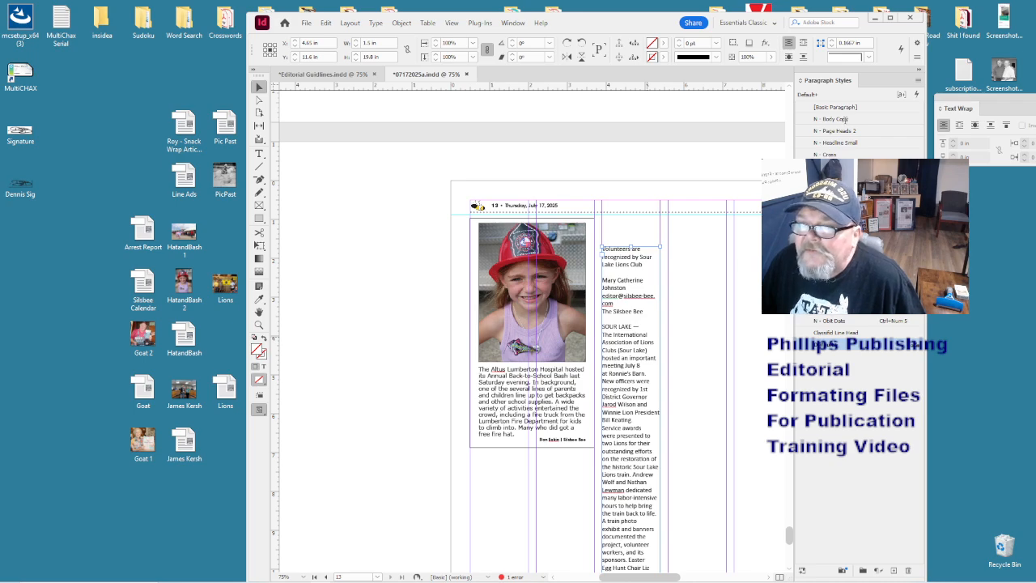
- Apply the N - Body Copy paragraph style to the entire Lions Club story
key(ctrl+a)
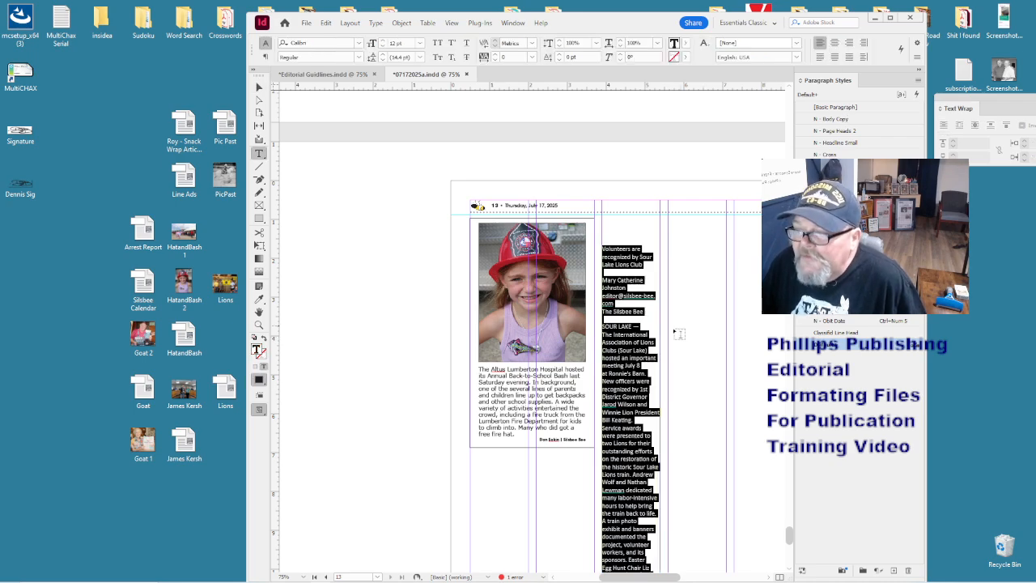
click(640, 333)
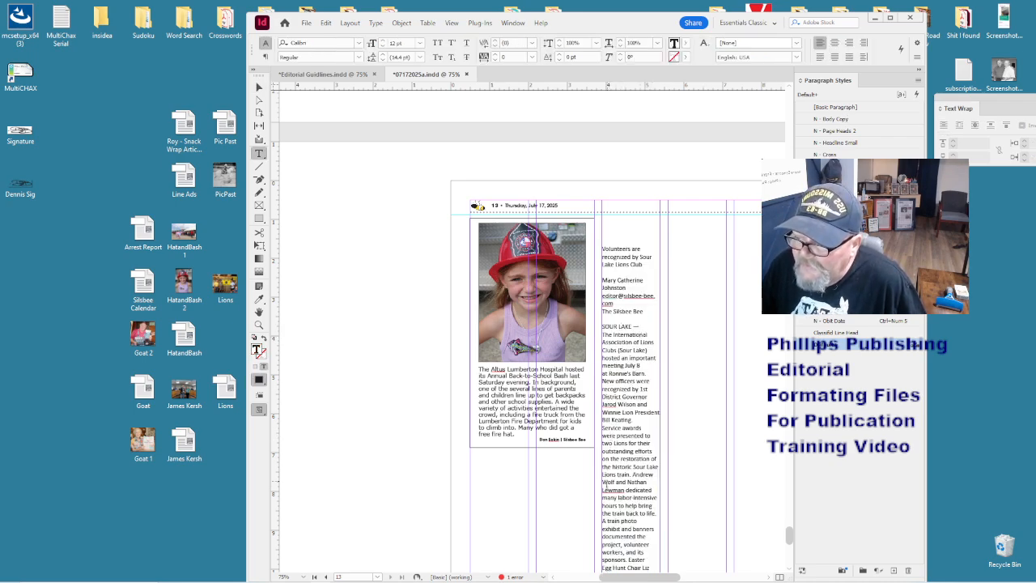
key(ctrl+a)
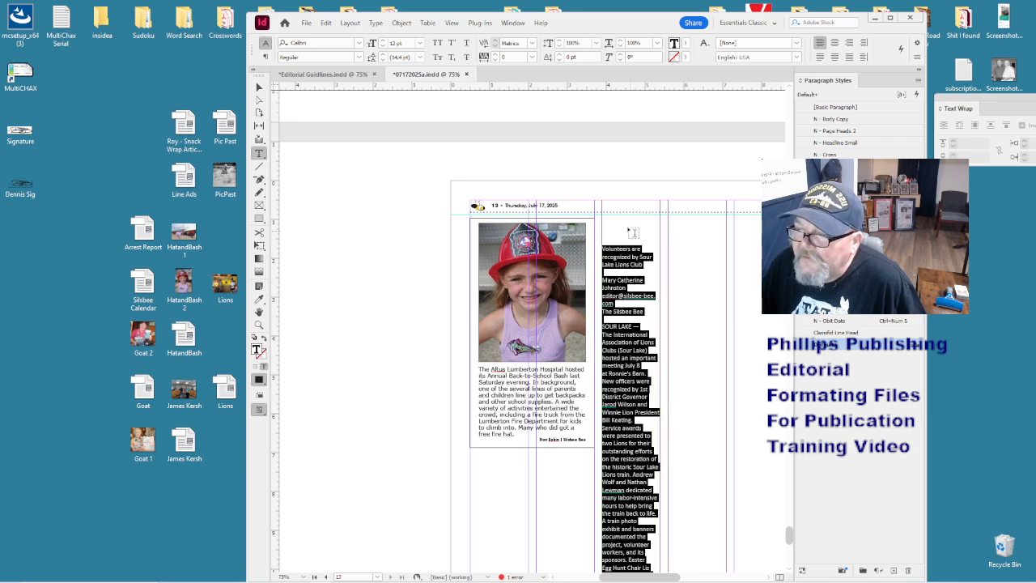
click(838, 118)
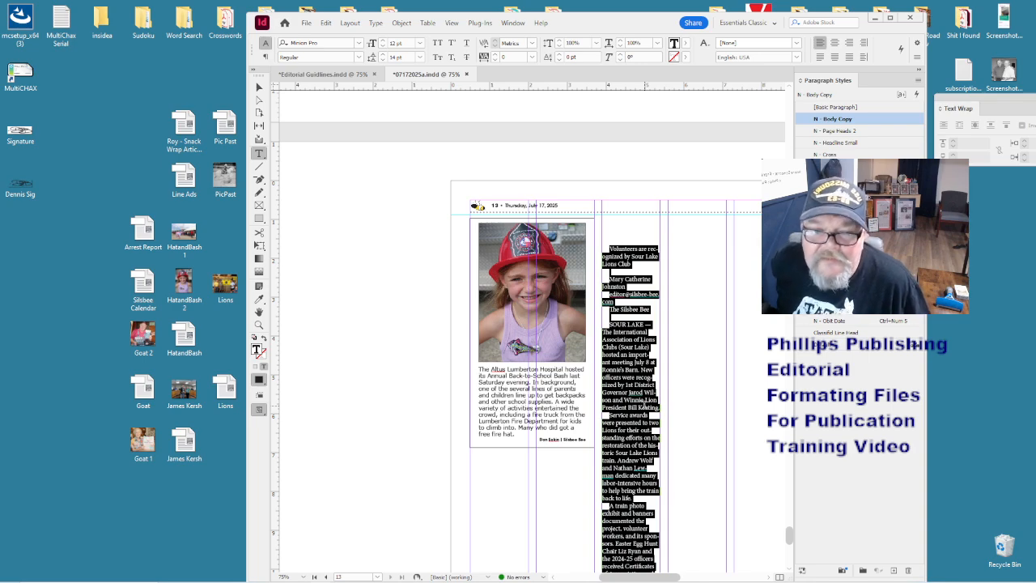
- Delete the story's three-line headline and the blank space above the author line
click(644, 404)
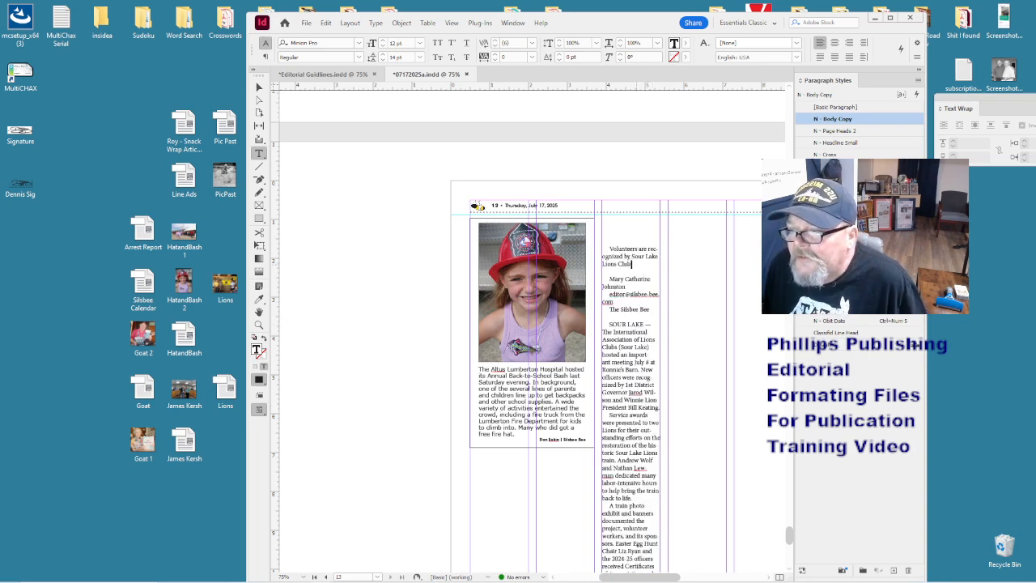
drag(630, 264, 608, 247)
key(ctrl+c)
key(BackSpace)
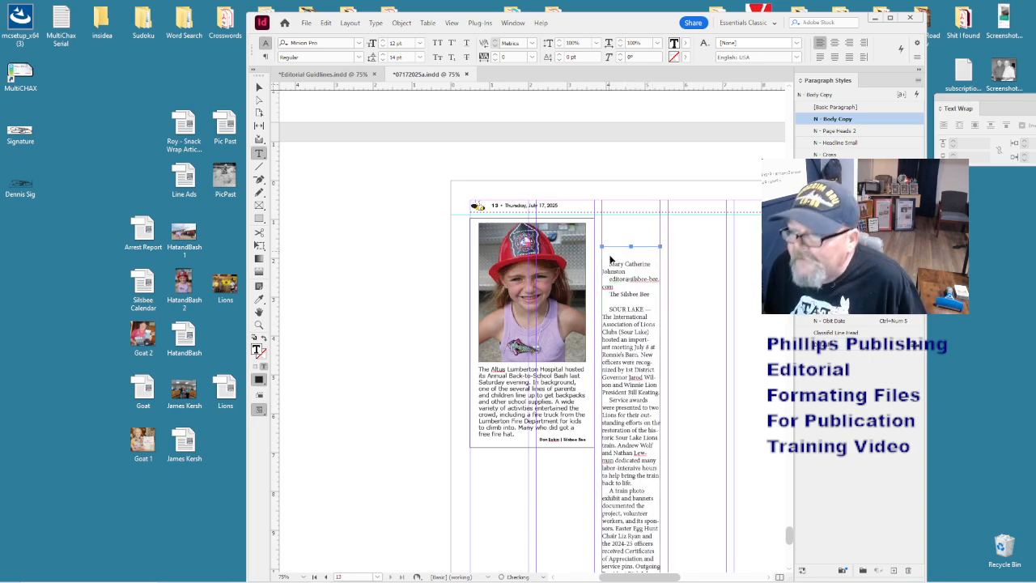
key(BackSpace)
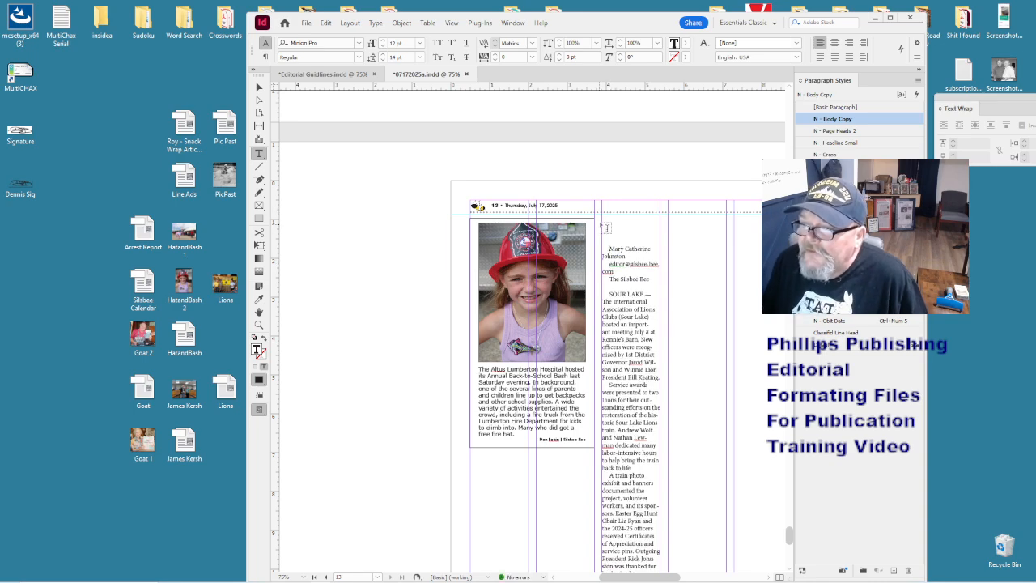
drag(607, 223, 462, 267)
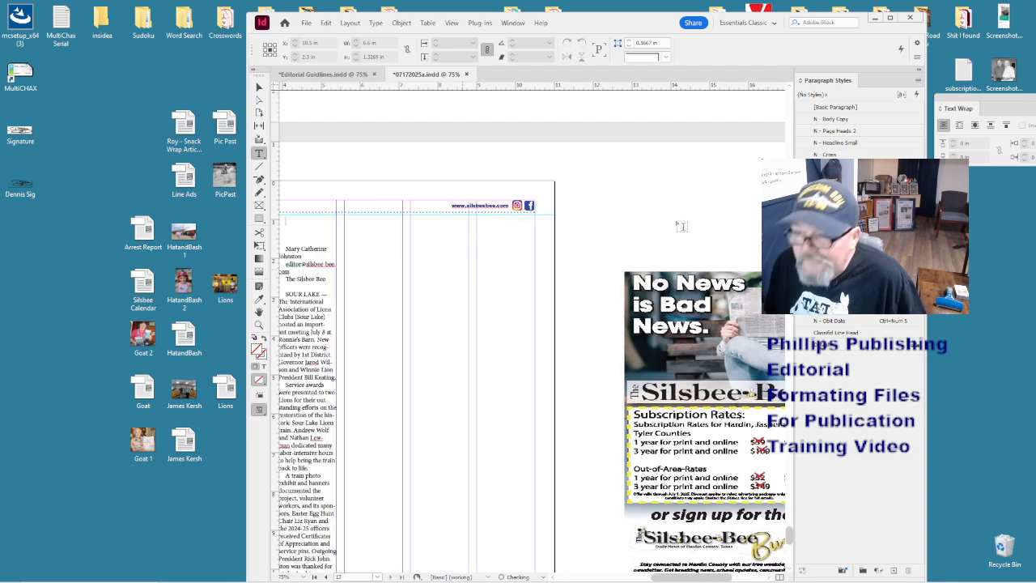
- Paste the headline into its own frame and set its horizontal scale to 100%
key(ctrl+v)
key(ctrl+a)
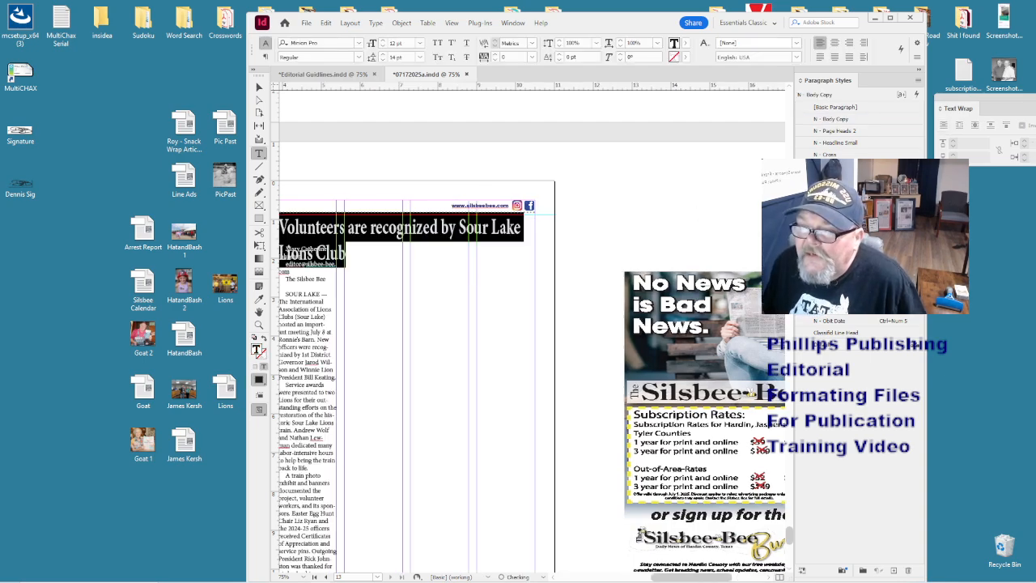
double_click(591, 23)
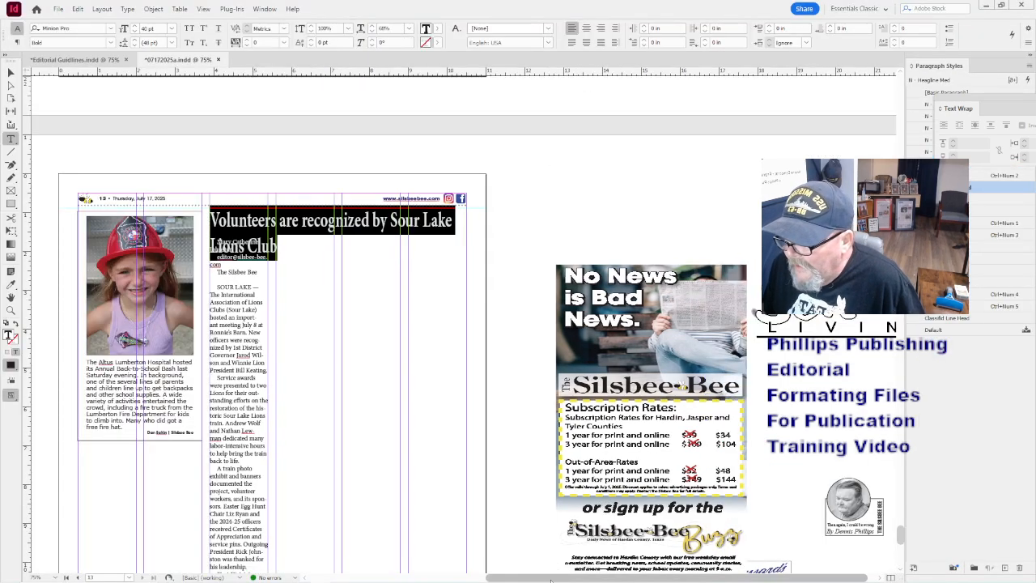
drag(550, 581, 513, 580)
click(401, 250)
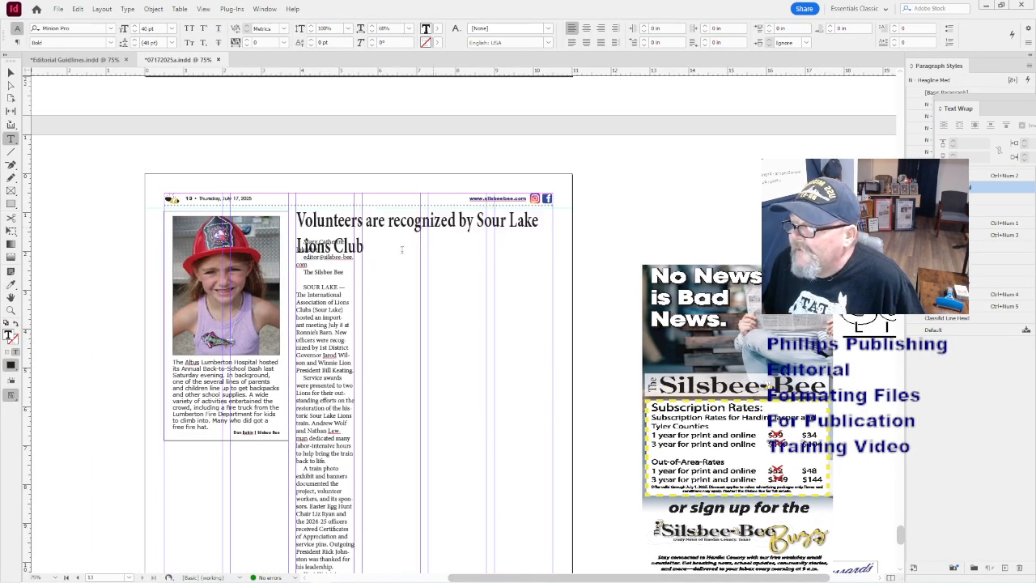
key(ctrl+a)
click(386, 30)
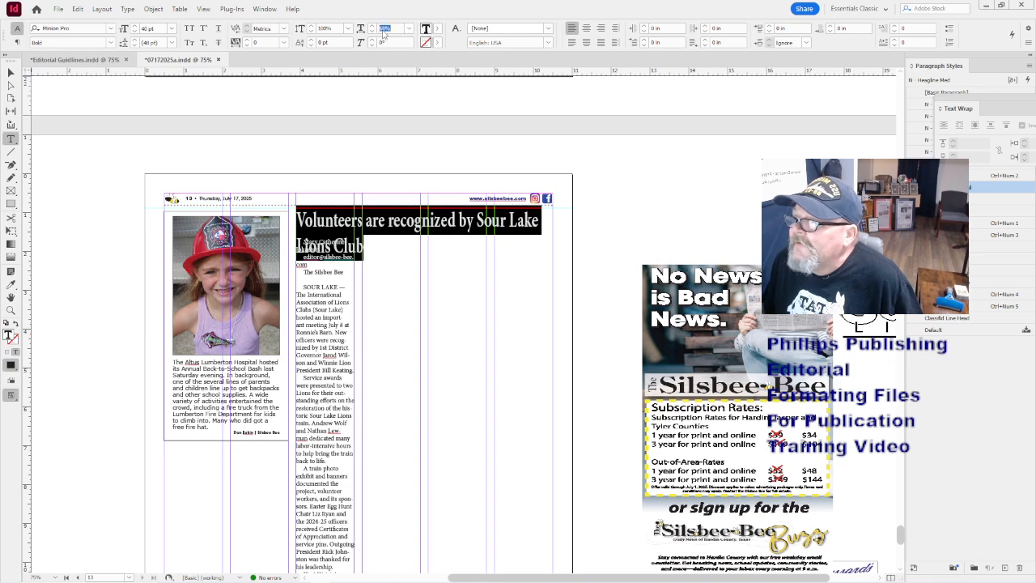
text(100)
key(Return)
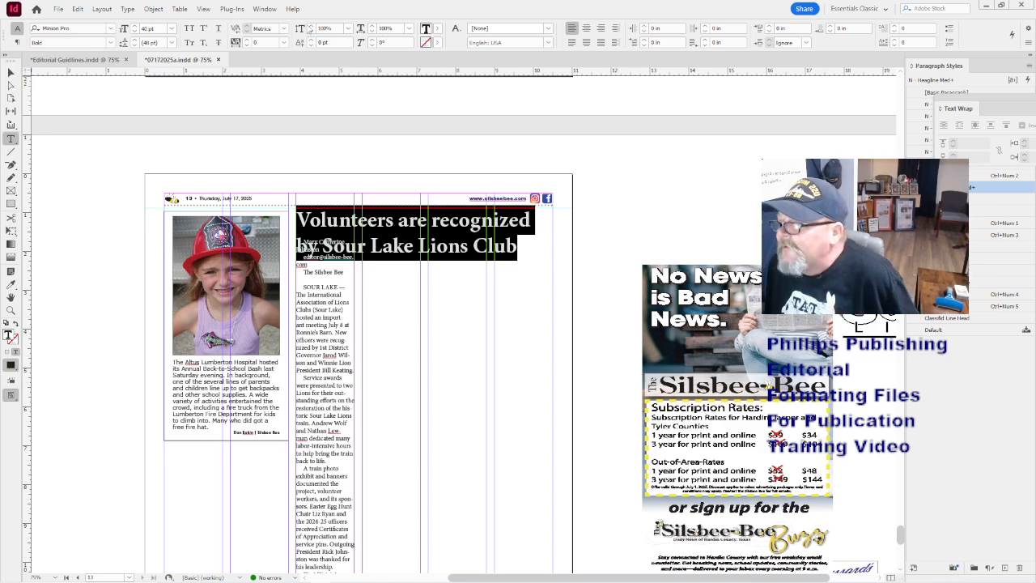
- Move the story's body text frame down below the two-line headline
click(11, 72)
click(330, 321)
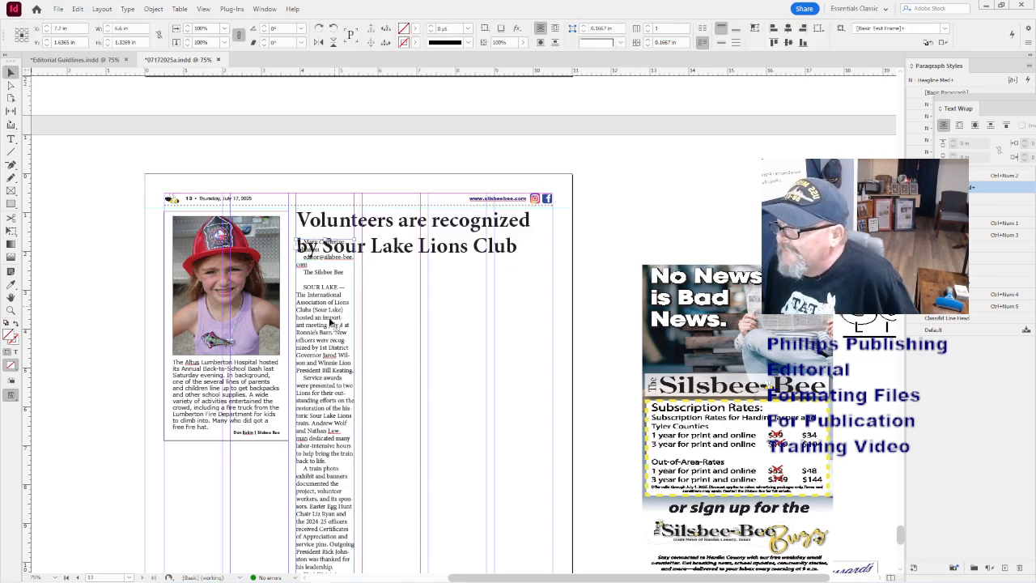
drag(330, 321, 328, 341)
key(Down)
key(Down)
key(Down)
key(Down)
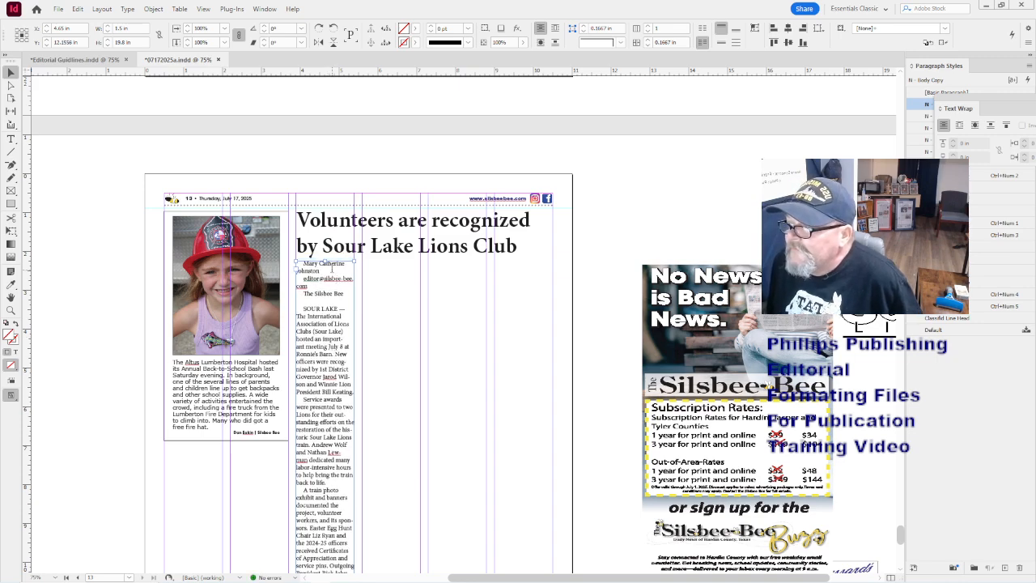
- Apply byline paragraph styles to the reporter name, email and The Silsbee Bee lines
double_click(306, 271)
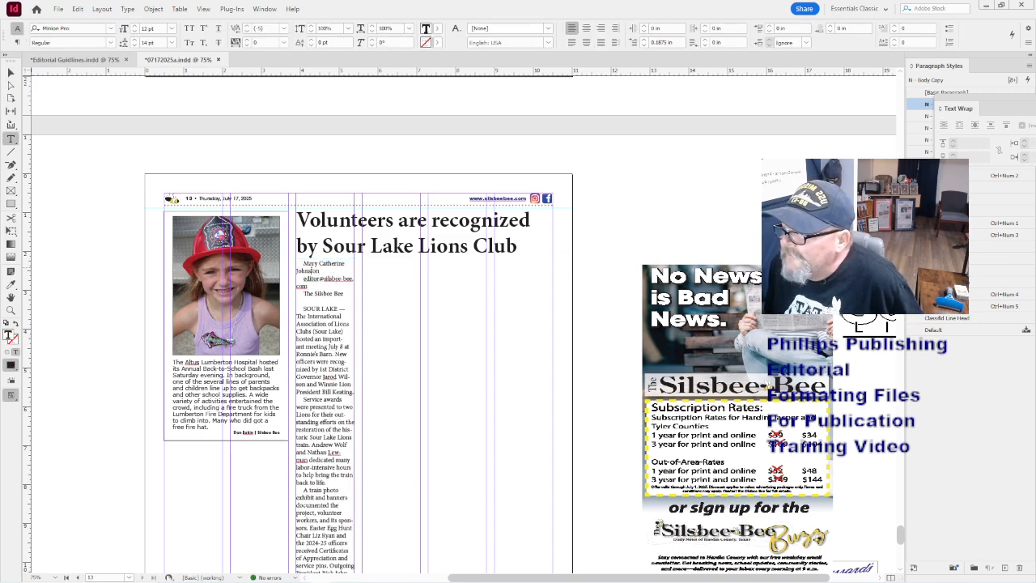
click(328, 272)
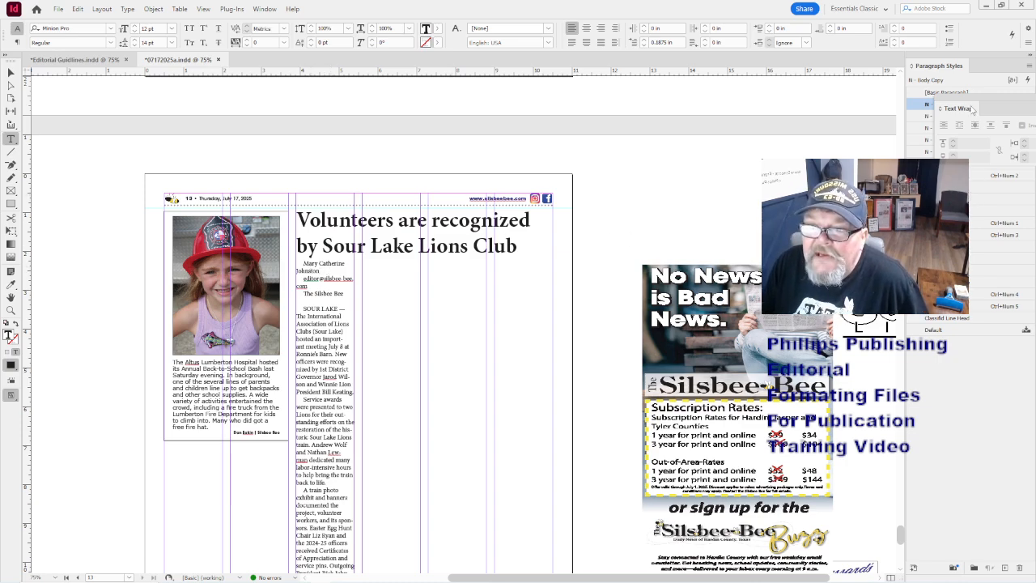
drag(970, 104, 901, 138)
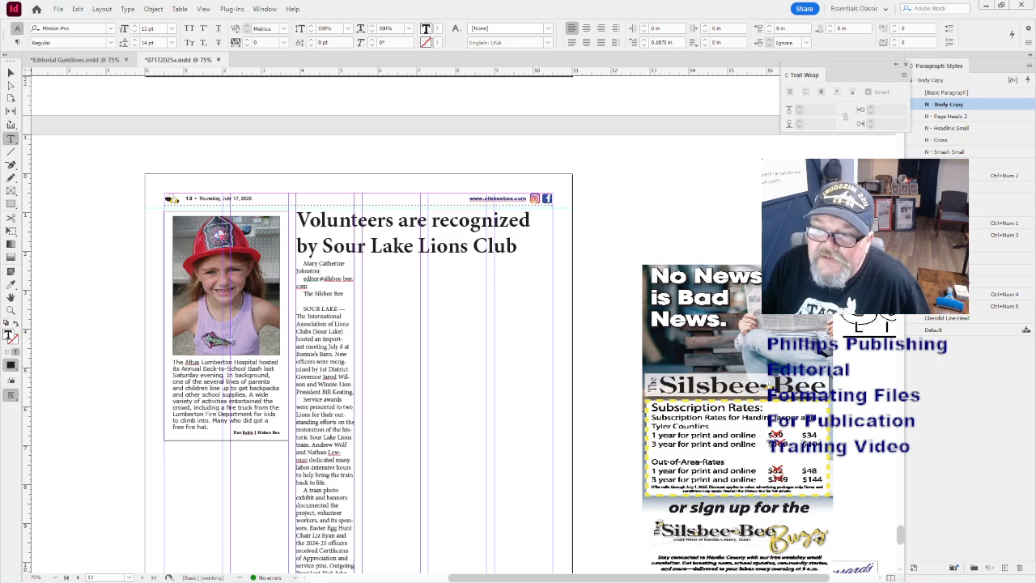
click(946, 223)
key(Down)
click(945, 235)
key(Down)
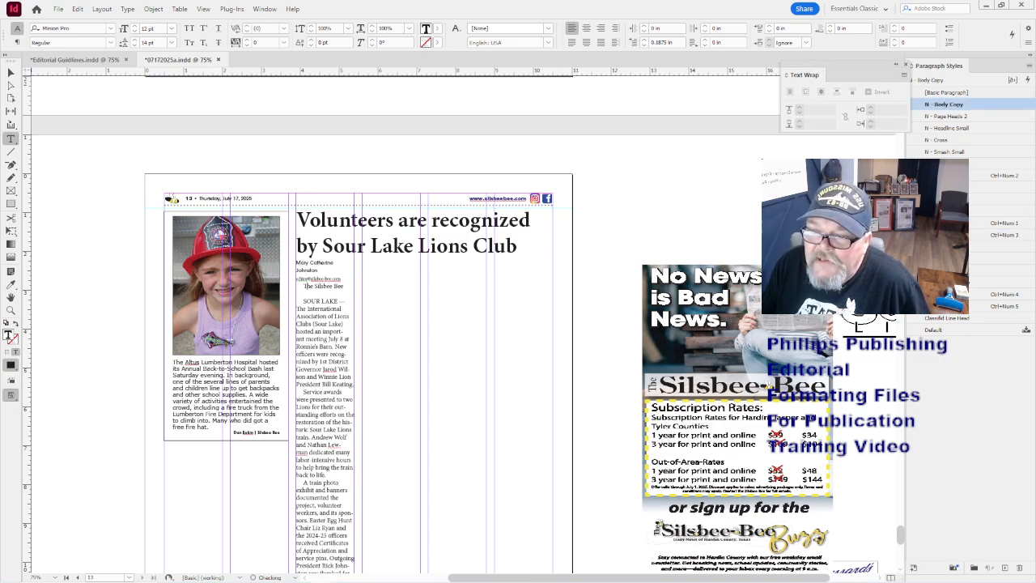
click(945, 246)
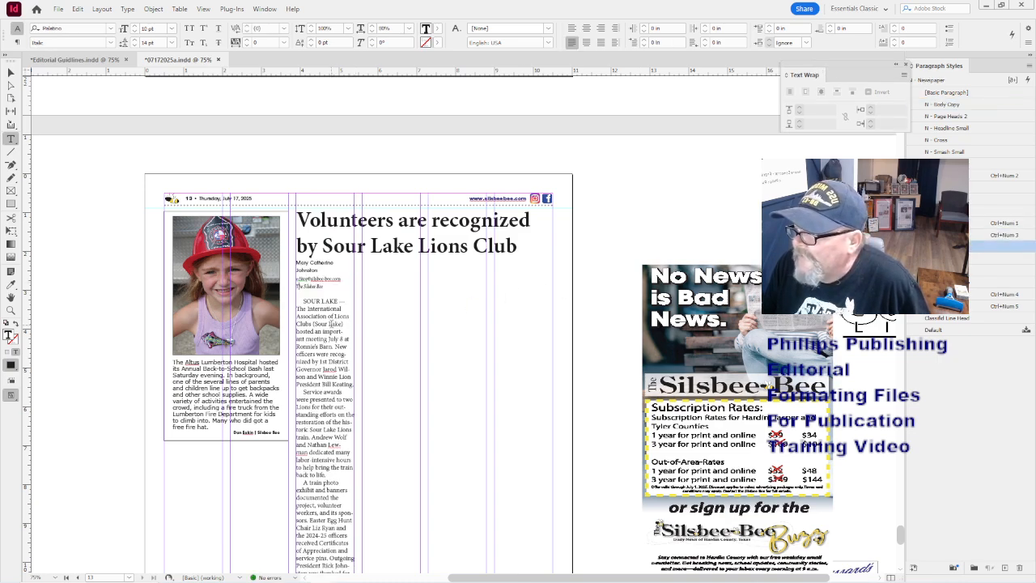
- Cut the photo caption from the story's end and paste it into a new pasteboard frame
click(330, 324)
scroll(331, 324, down, 5)
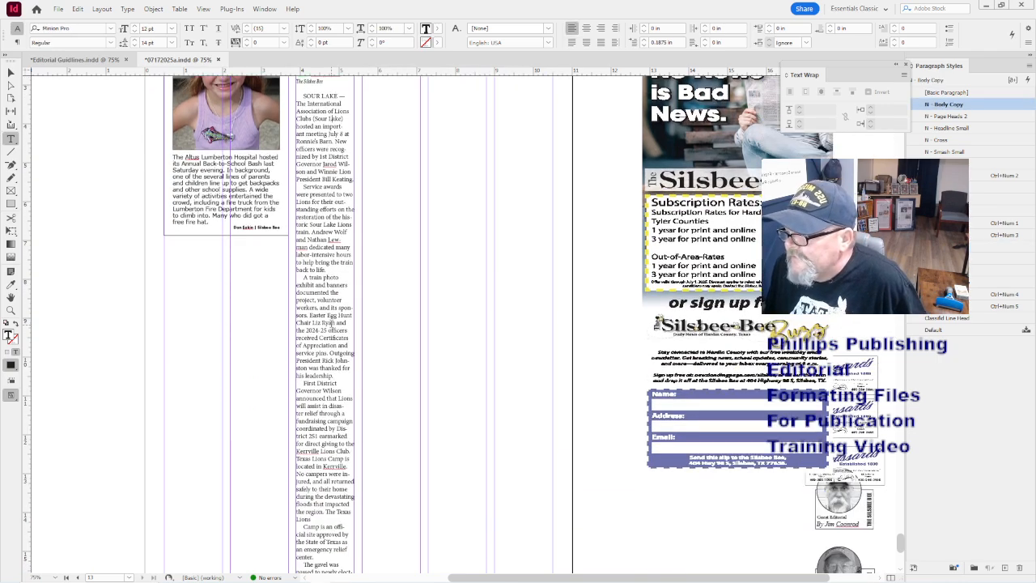
scroll(330, 324, down, 6)
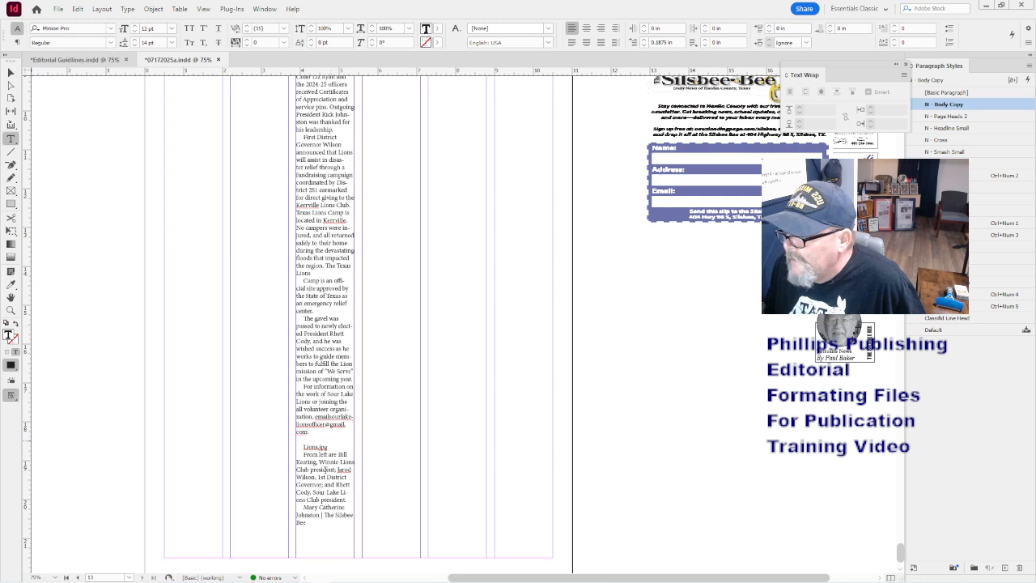
drag(316, 434, 375, 526)
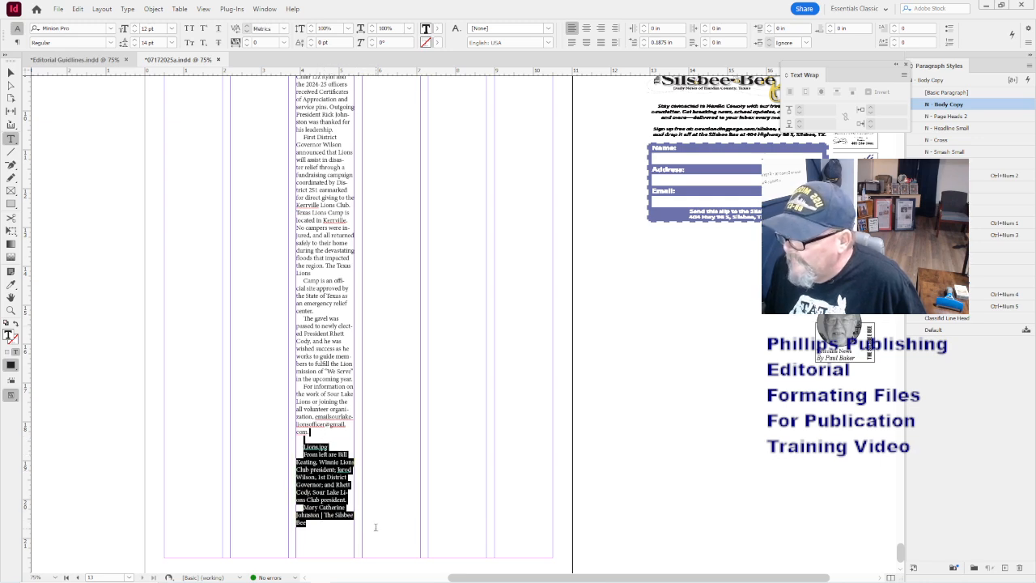
key(BackSpace)
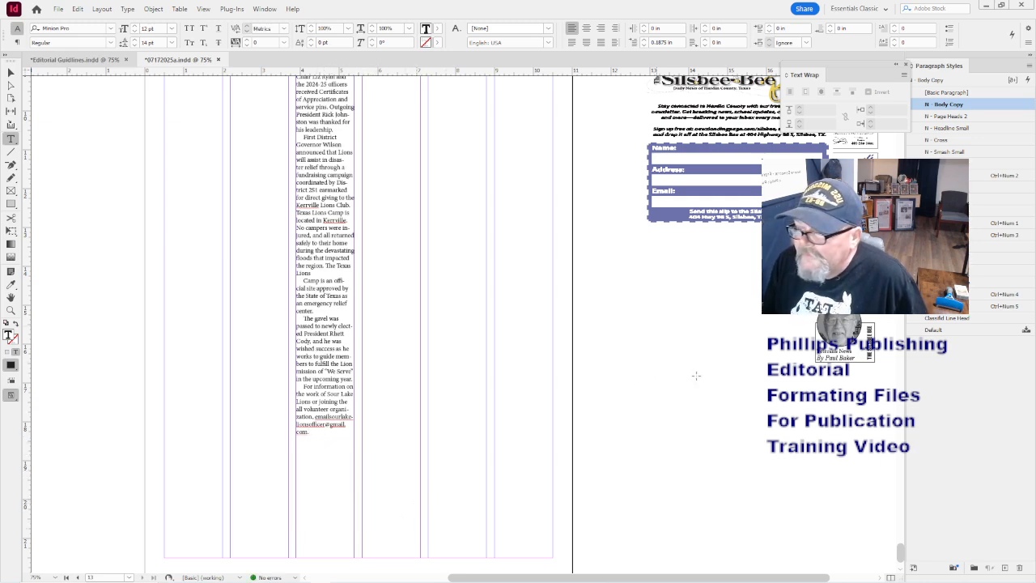
drag(656, 352, 744, 424)
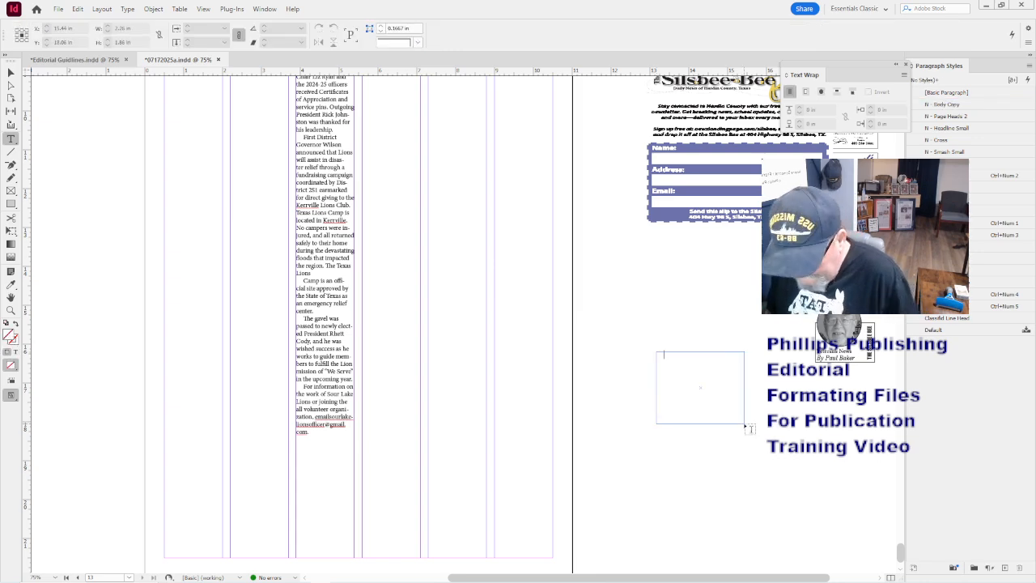
key(ctrl+v)
key(ctrl+minus)
key(ctrl+minus)
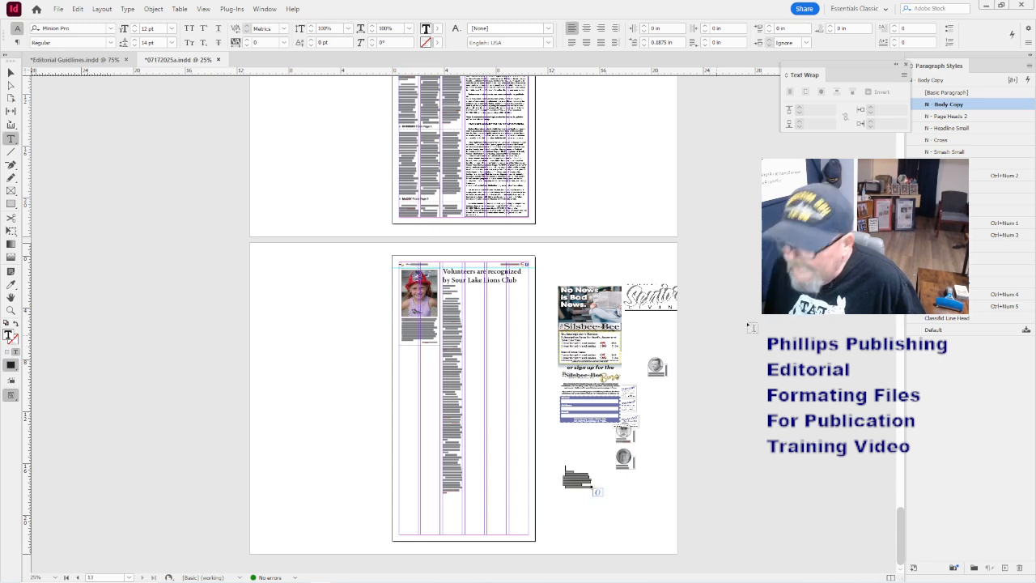
- Style the caption as N - Photo Cutline with a Photo Byline credit, removing the Lions.jpg line
click(945, 163)
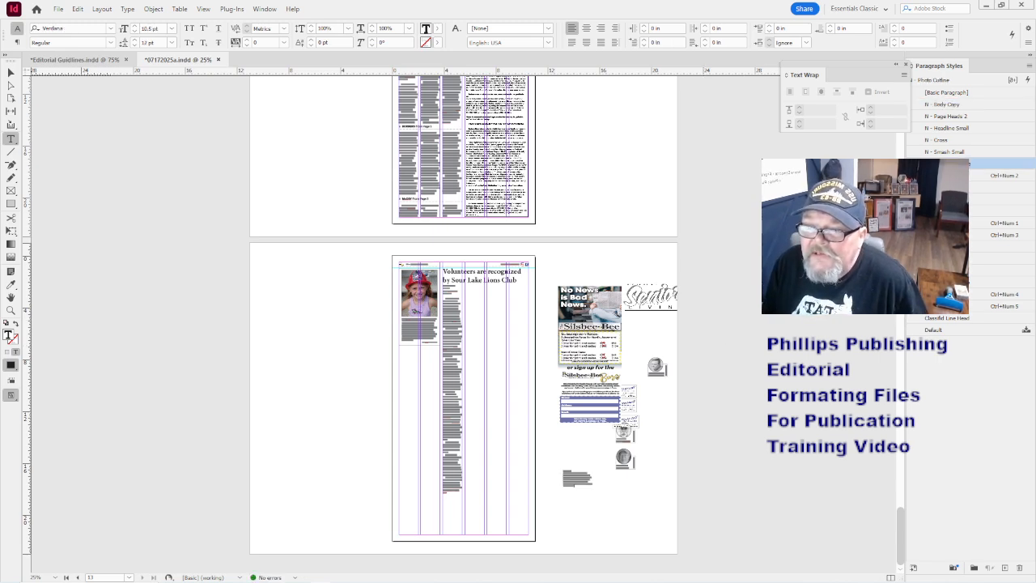
click(946, 175)
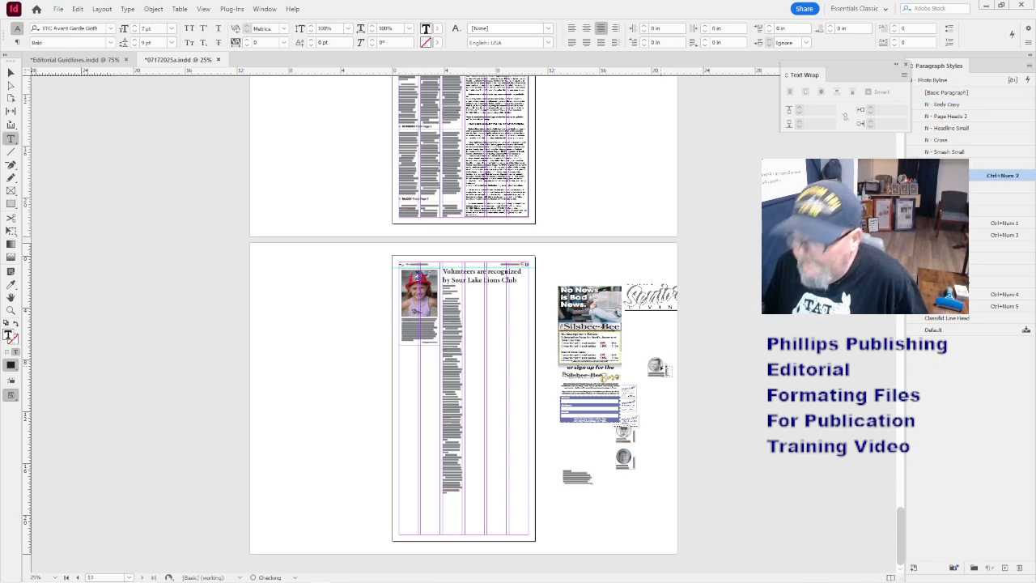
key(ctrl+equal)
key(ctrl+equal)
key(ctrl+equal)
key(ctrl+equal)
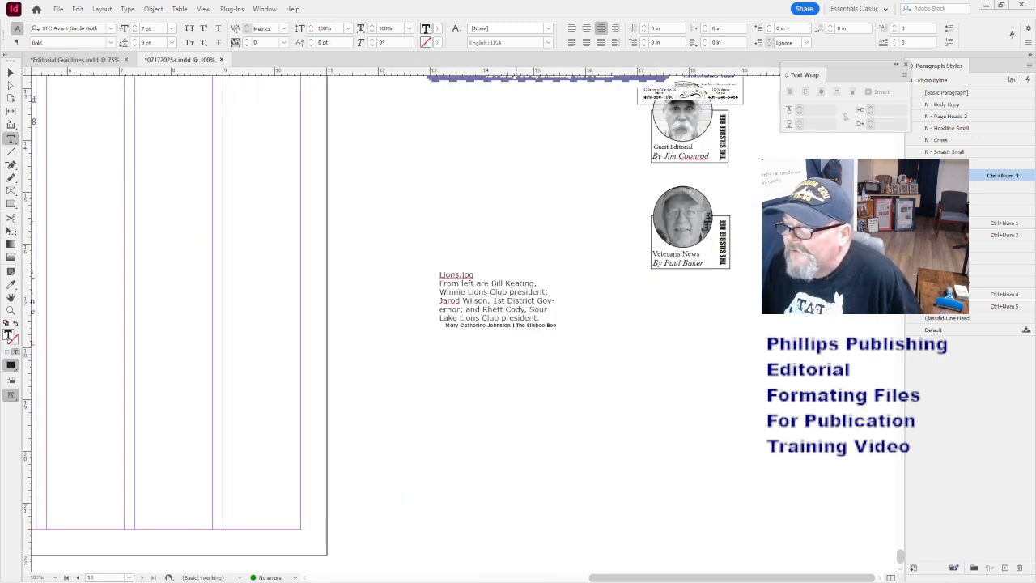
drag(493, 274, 408, 258)
key(Delete)
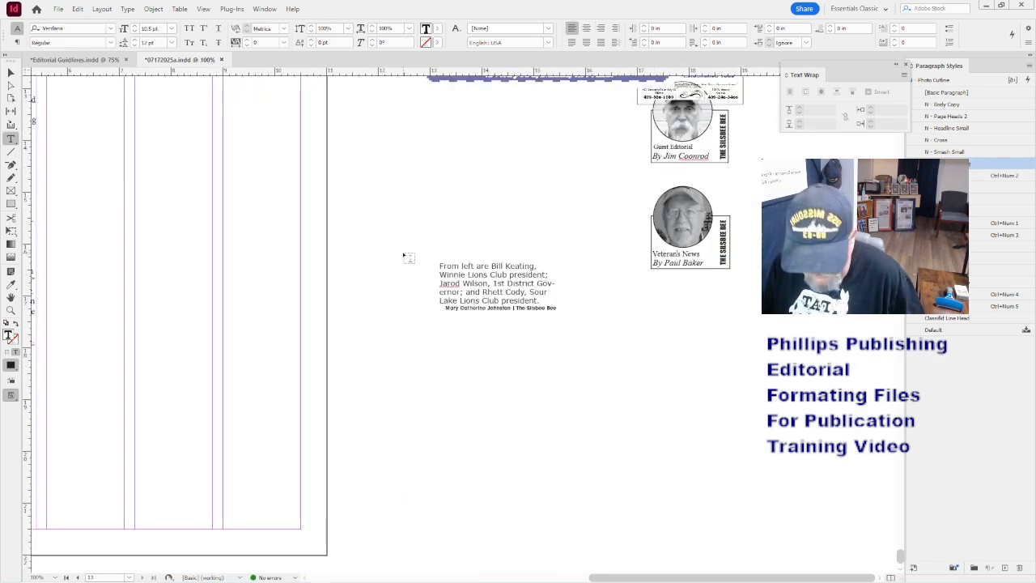
key(Delete)
key(ctrl+minus)
key(ctrl+minus)
key(ctrl+minus)
key(ctrl+minus)
key(ctrl+minus)
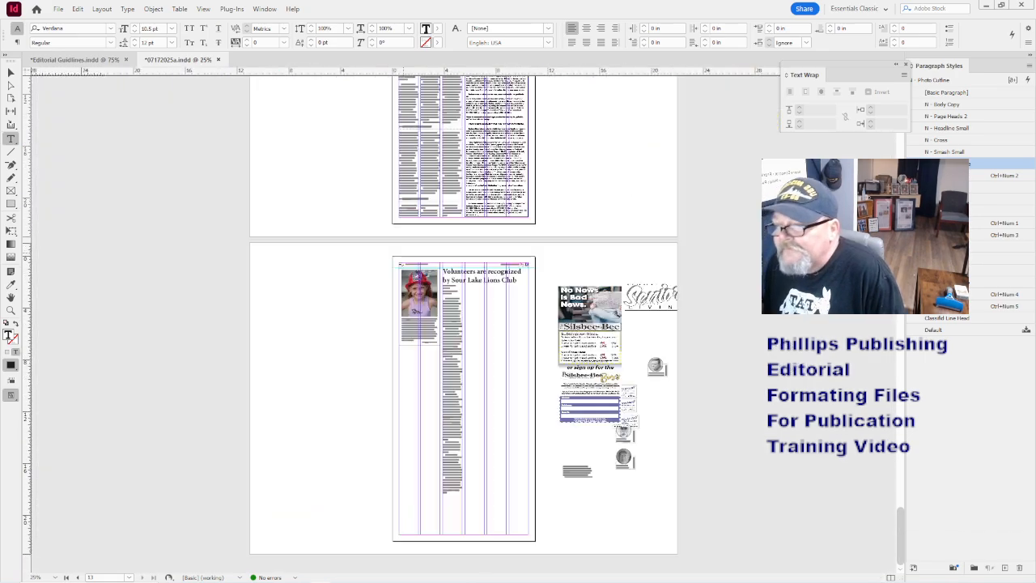
- Drag the Lions photo from the desktop onto the page, then undo the placement
double_click(368, 7)
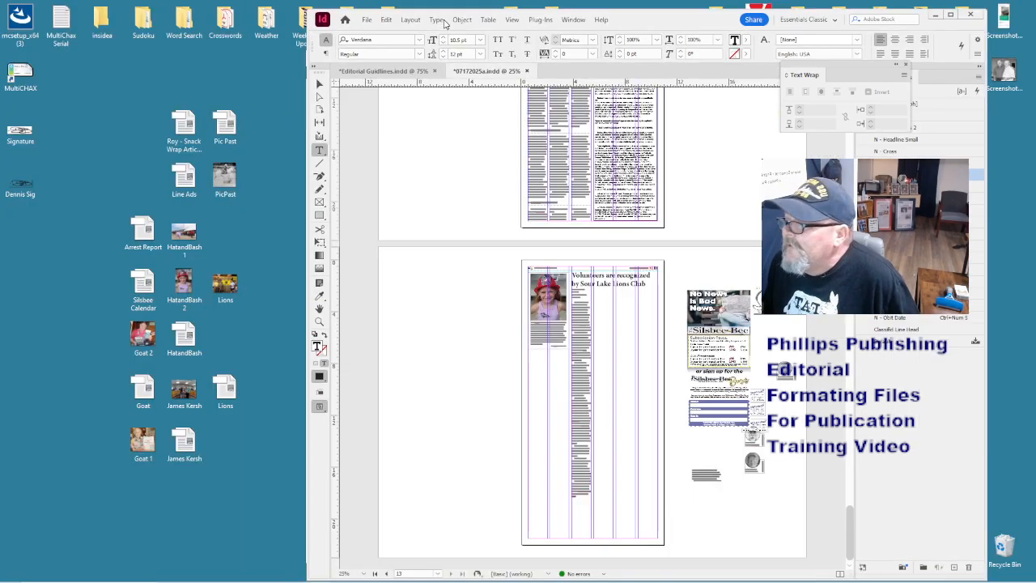
drag(375, 377, 463, 377)
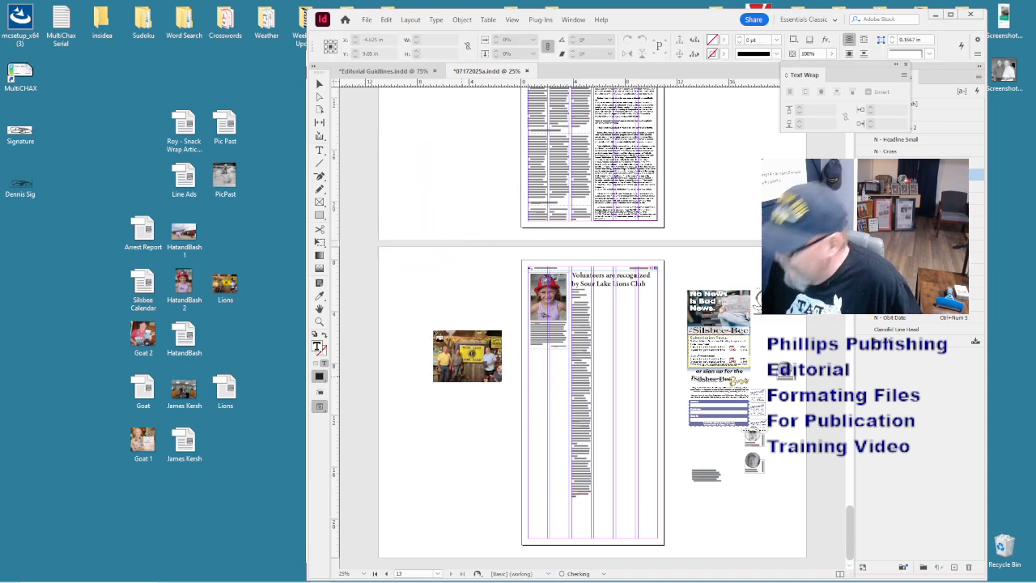
click(435, 333)
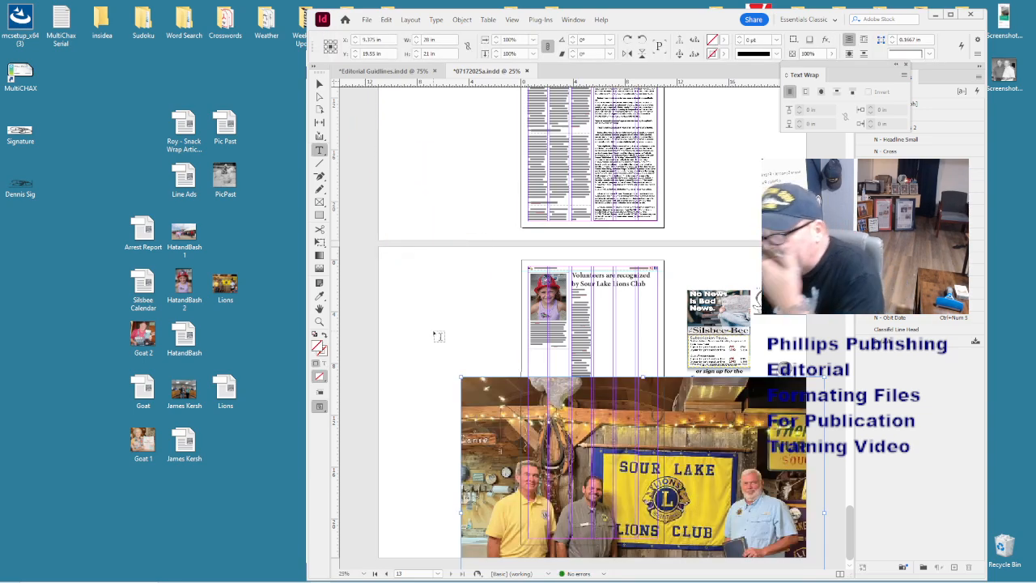
key(ctrl+z)
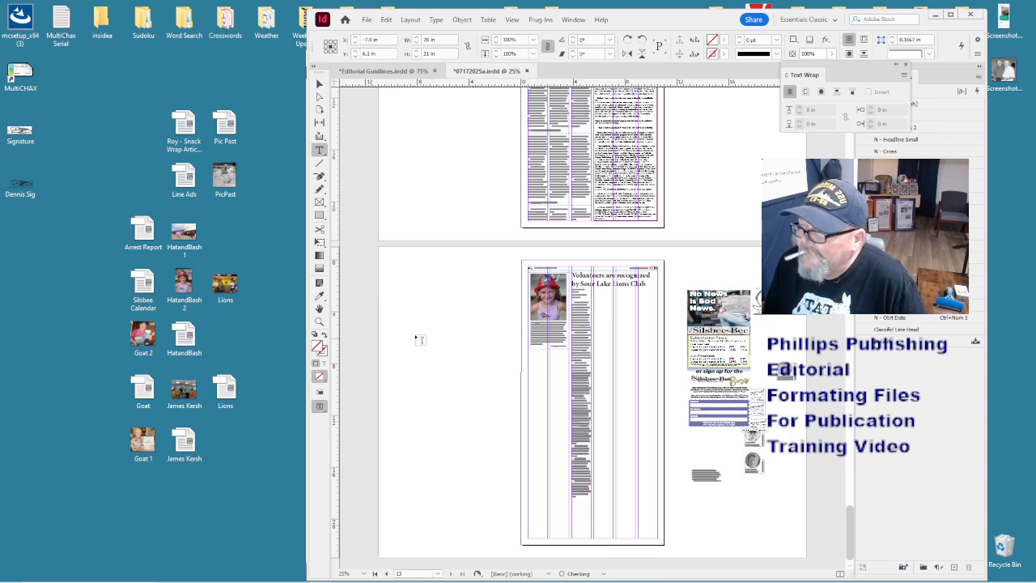
- Open the Lions photo in Photoshop and crop it to the group around the banner
double_click(223, 281)
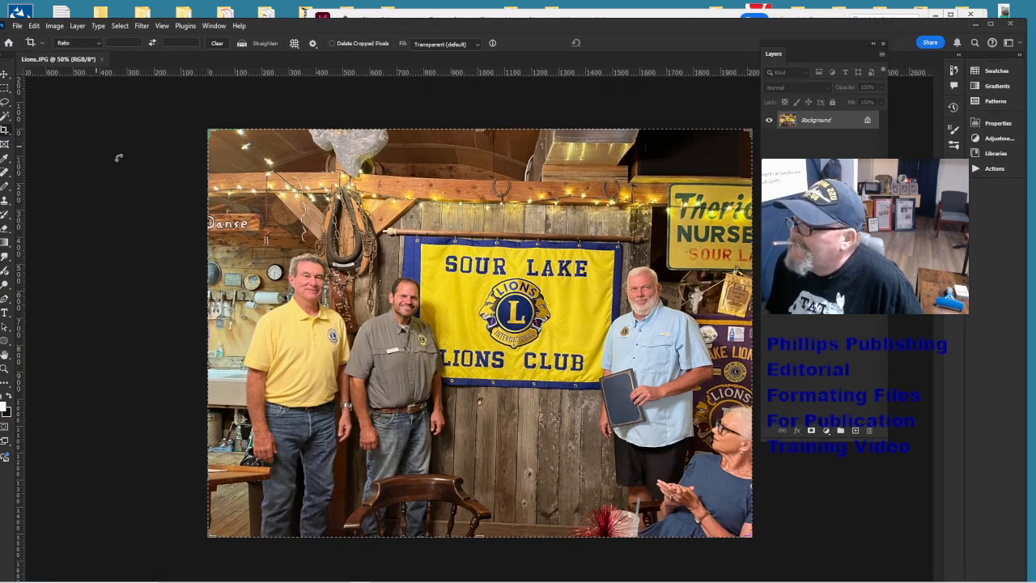
drag(264, 214, 740, 533)
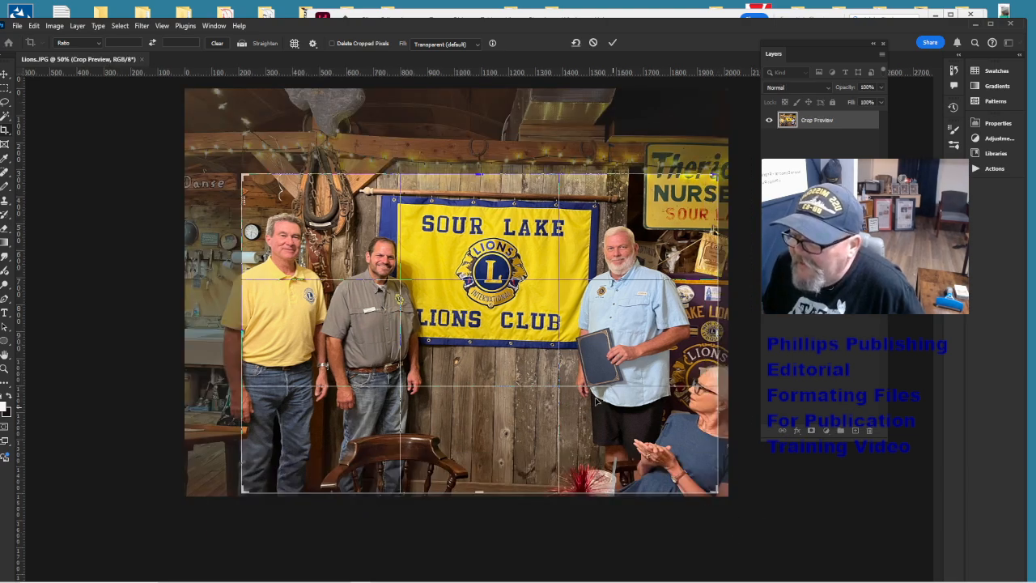
drag(232, 337, 217, 336)
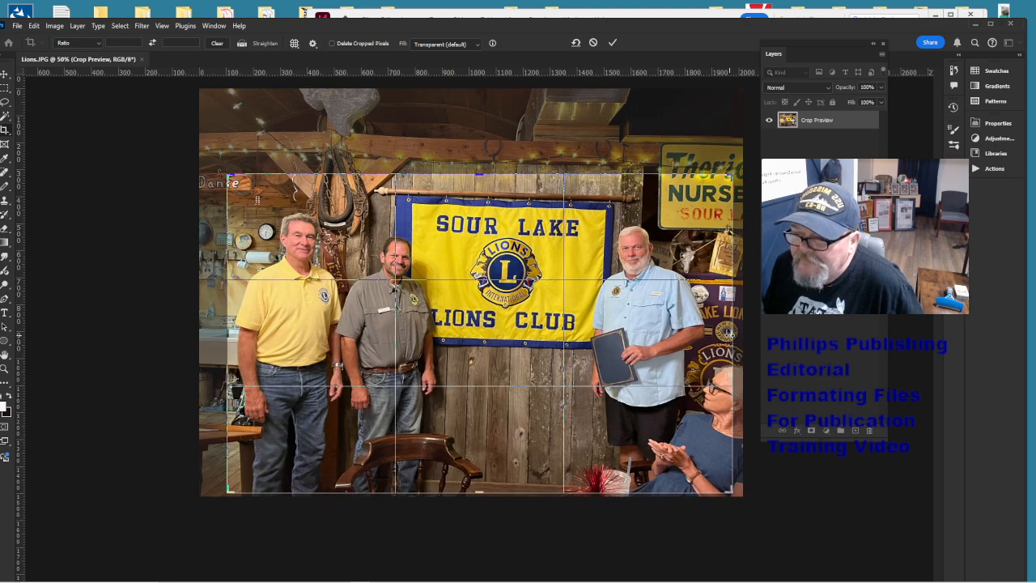
drag(730, 334, 736, 334)
click(579, 342)
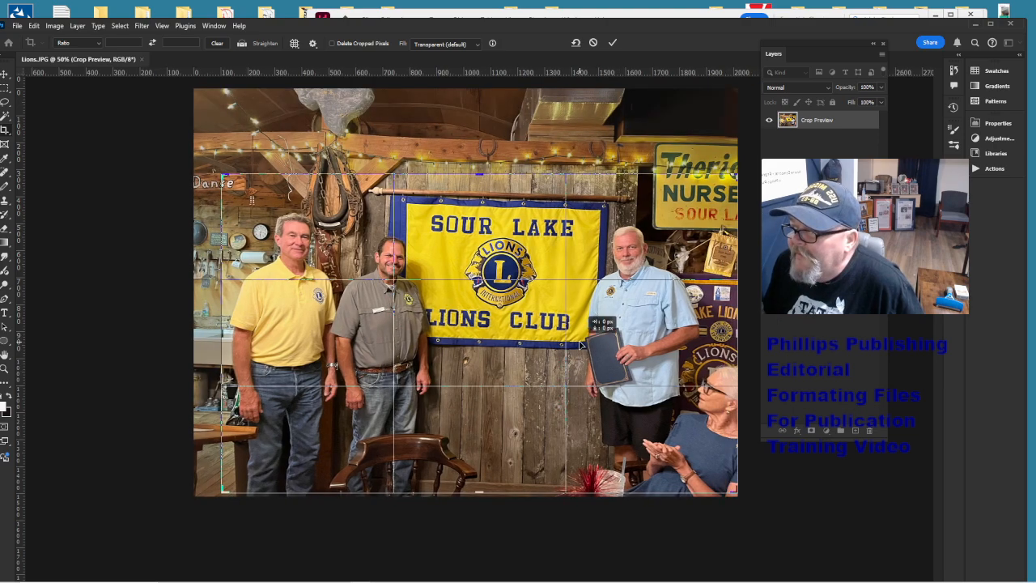
key(Return)
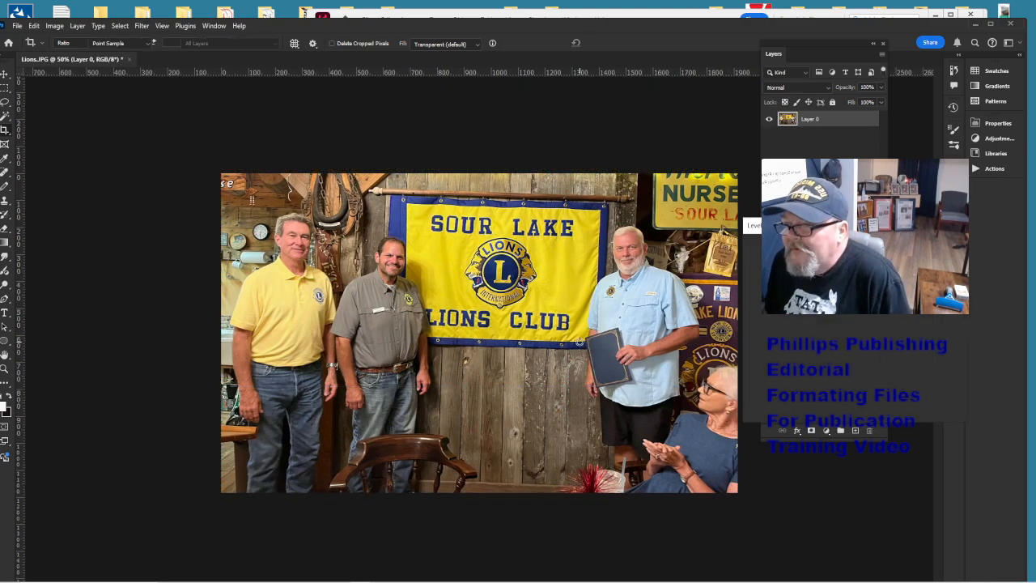
- Brighten the photo's midtones with a Levels adjustment
drag(814, 350, 800, 349)
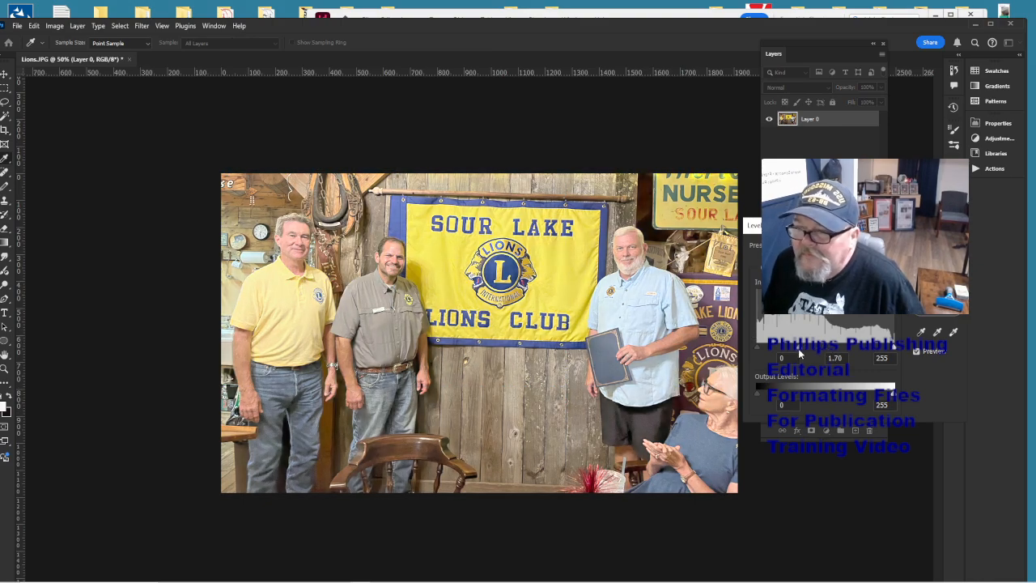
key(Return)
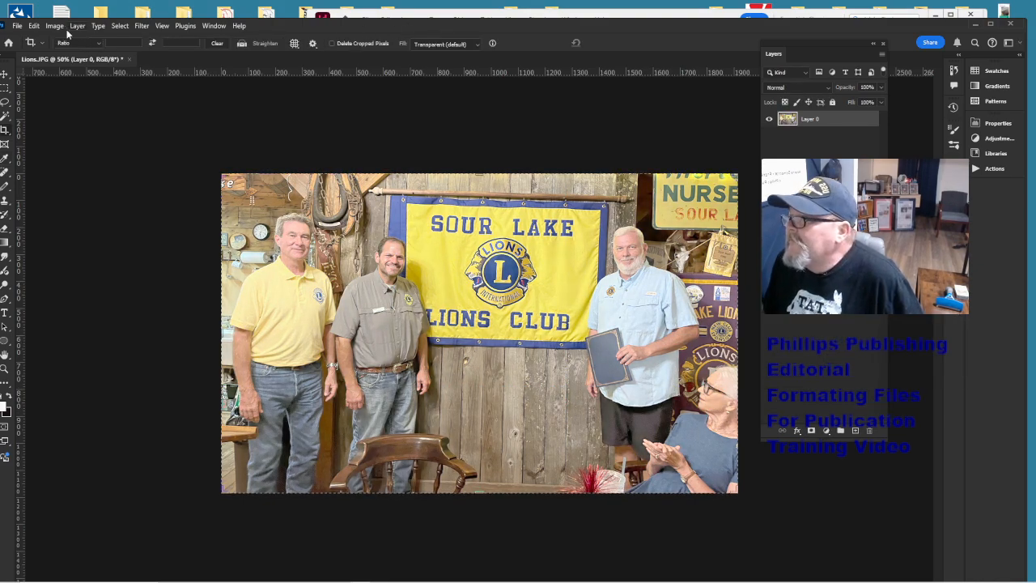
click(55, 26)
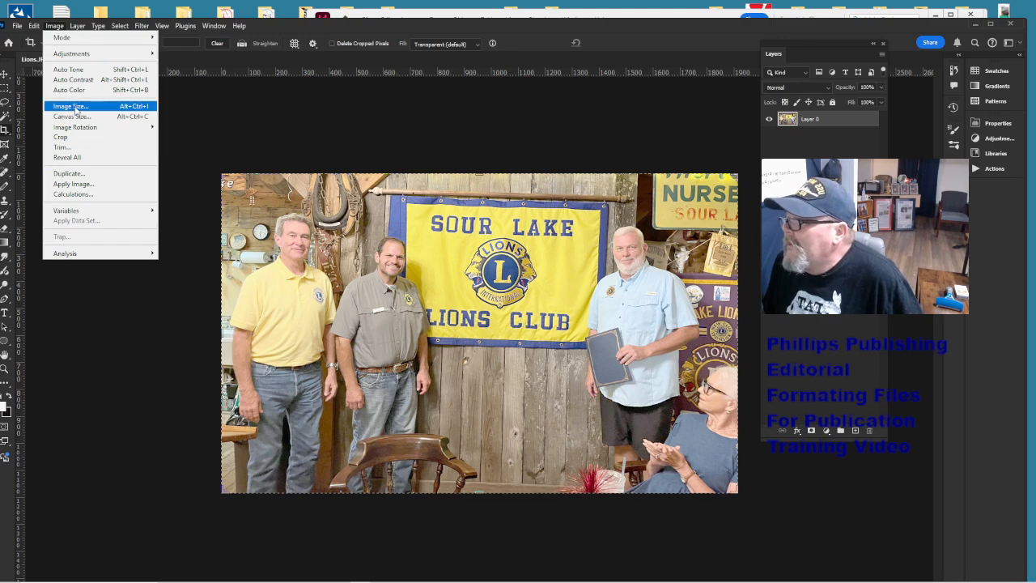
- Resize the Lions photo to 6 inches wide at 180 ppi
click(71, 106)
text(6)
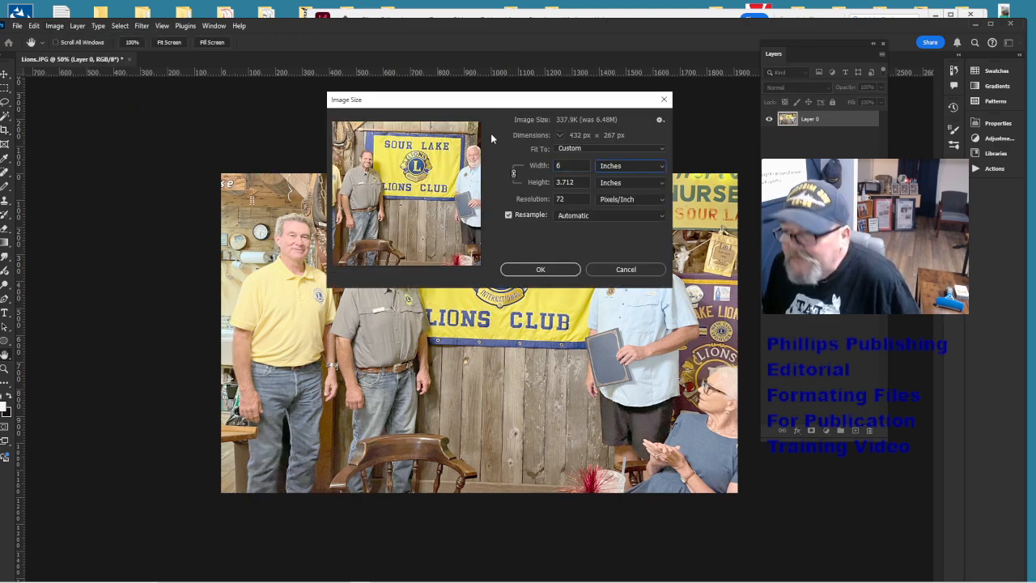
key(Tab)
key(Tab)
key(Tab)
text(180)
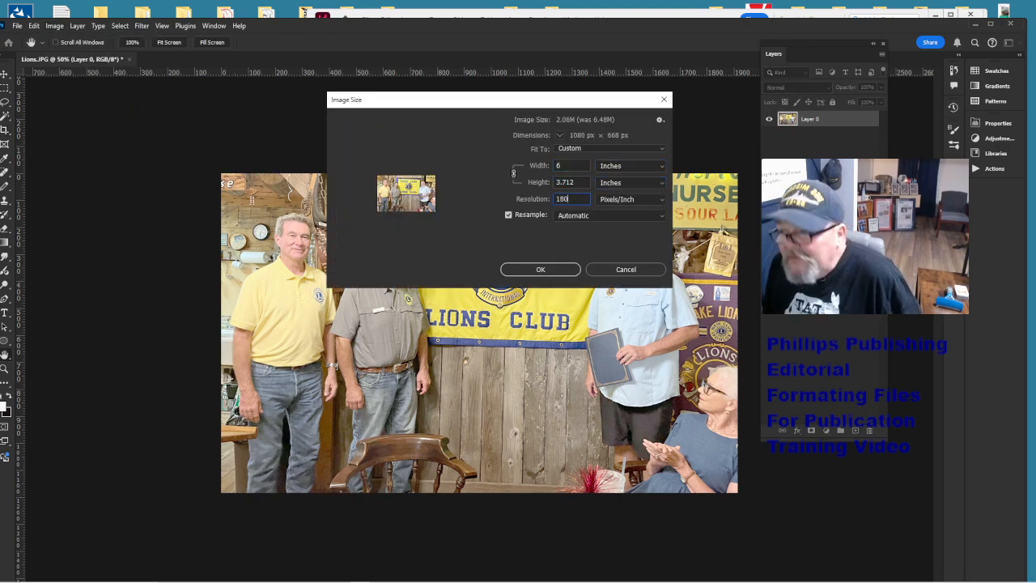
key(Return)
key(c)
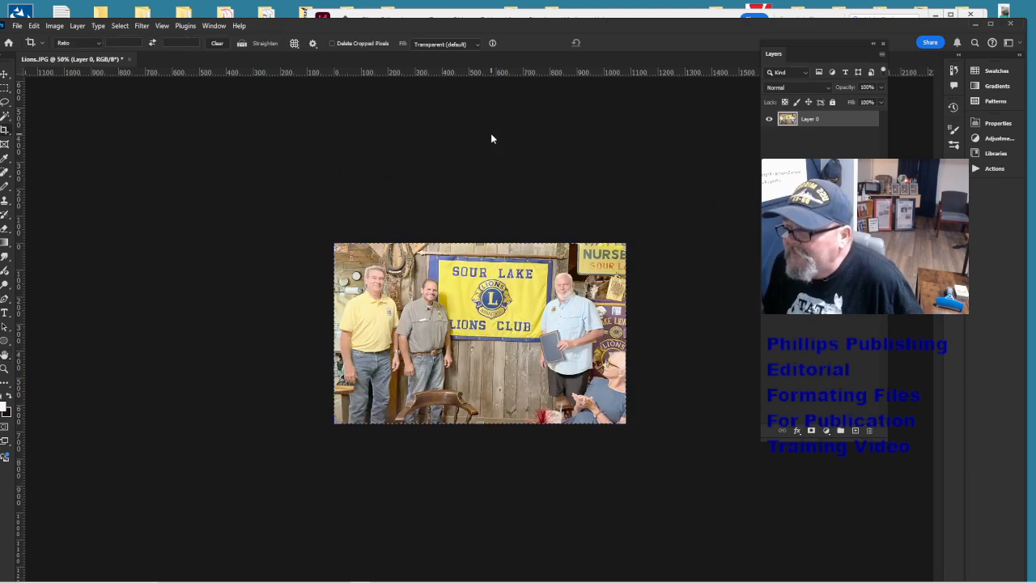
key(ctrl+equal)
key(ctrl+equal)
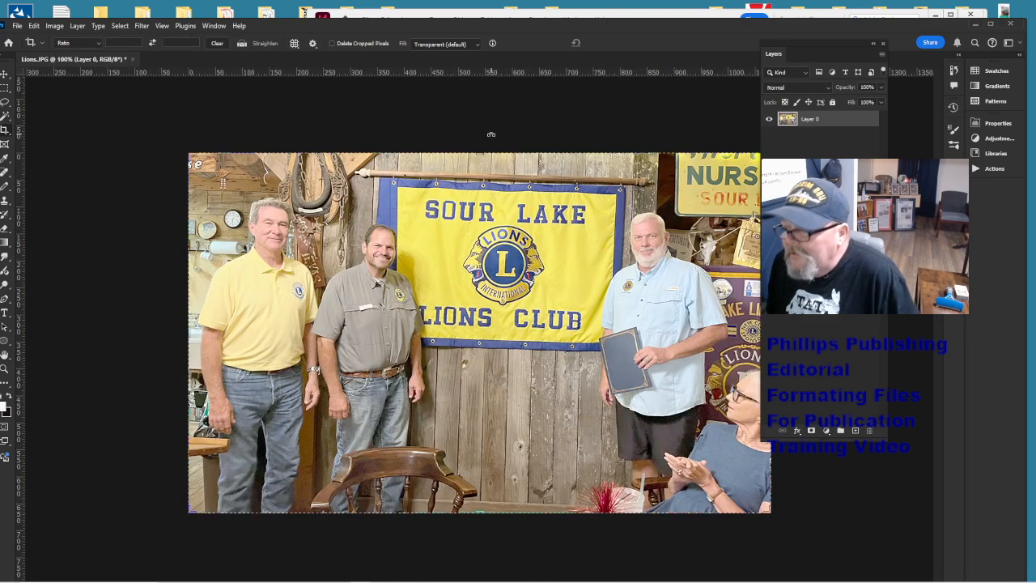
- Flatten the image, save it as a quality-12 JPEG, and close it
click(77, 26)
click(108, 463)
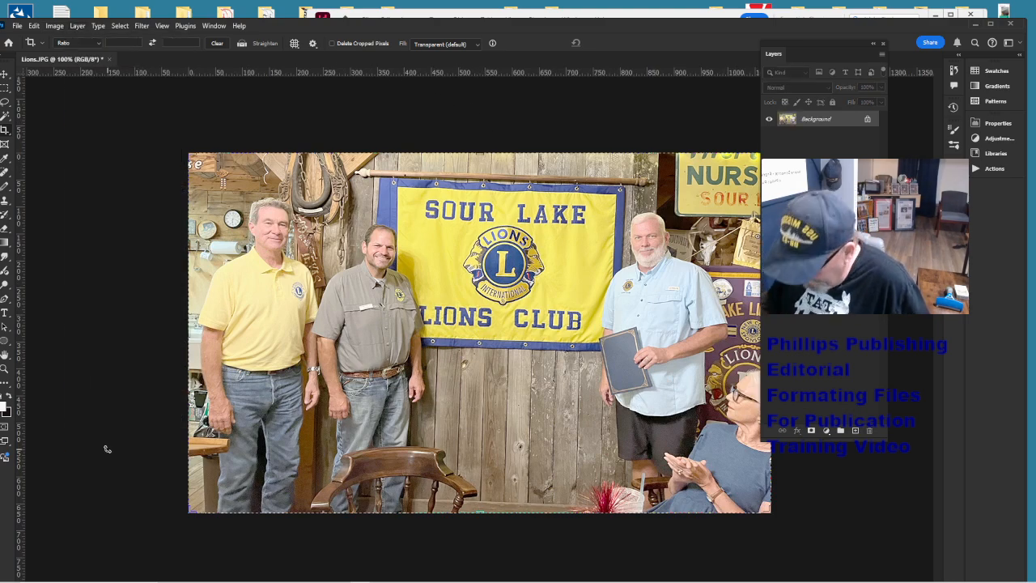
key(ctrl+s)
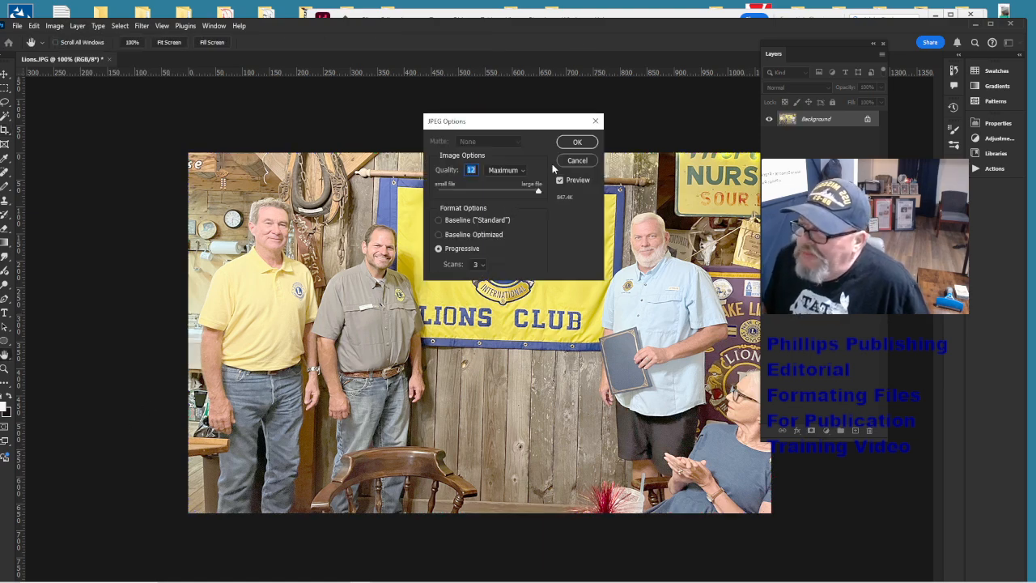
click(576, 143)
key(c)
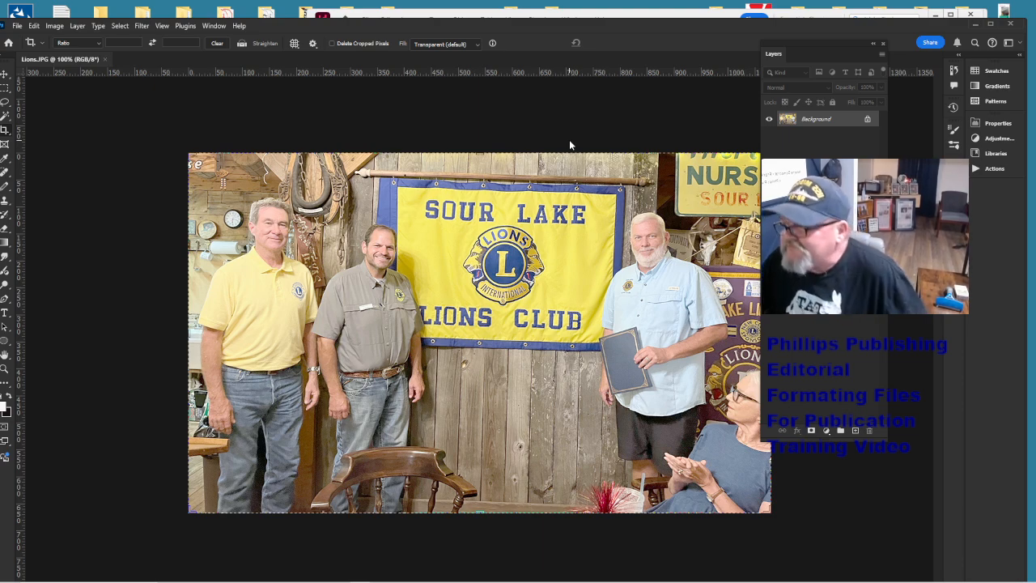
key(ctrl+w)
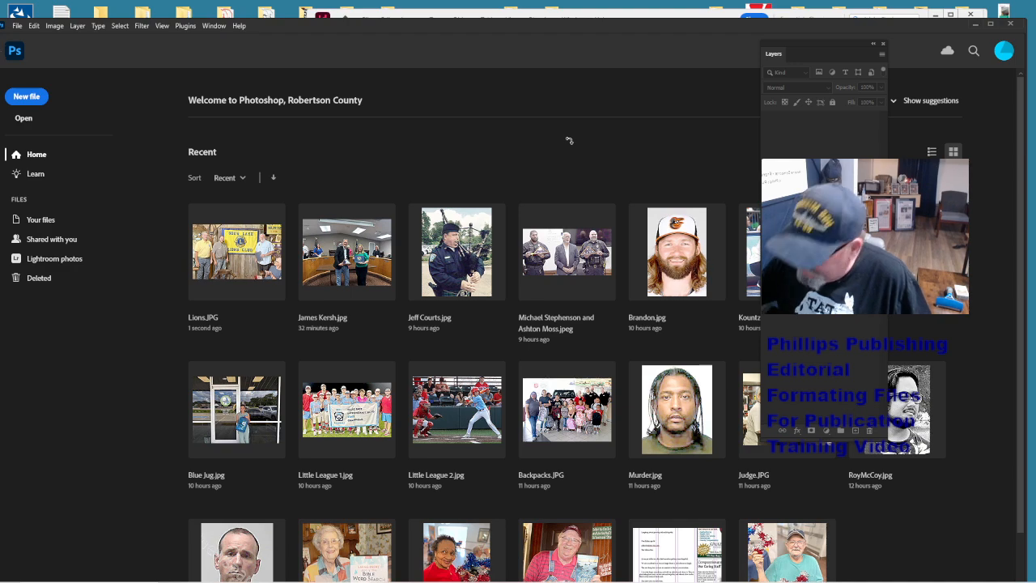
- Place Lions.jpg on the page and scale it to about 79% under the headline
click(974, 24)
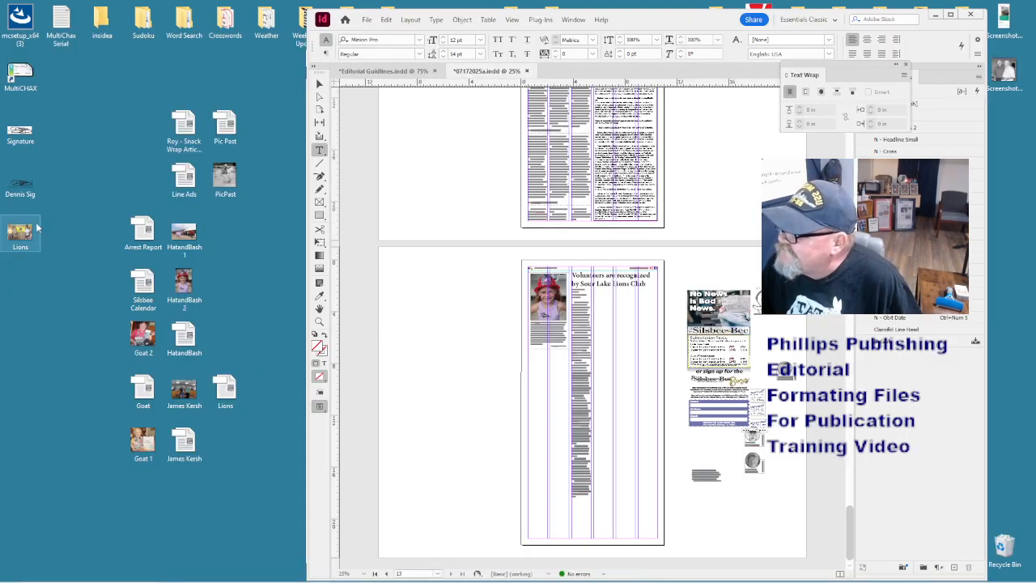
drag(23, 234, 609, 334)
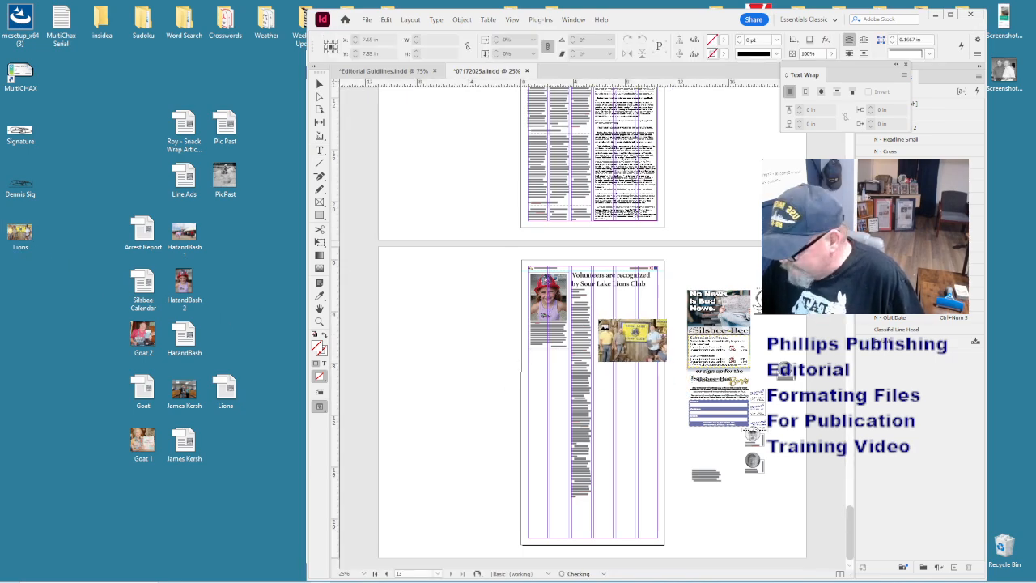
click(607, 332)
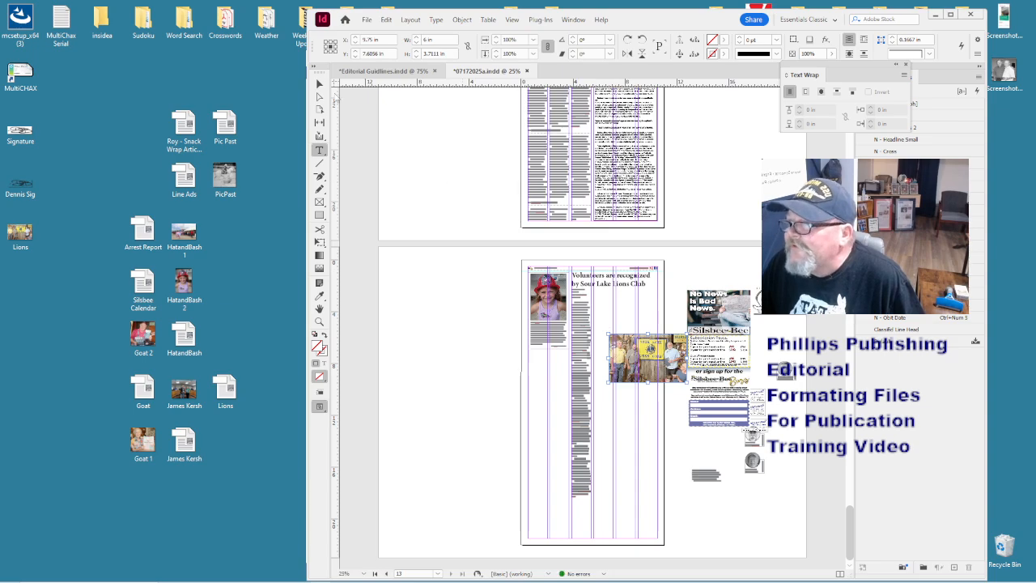
click(319, 83)
drag(656, 353, 633, 307)
key(ctrl+equal)
key(ctrl+equal)
drag(701, 392, 650, 362)
- Move the caption frame under the photo and widen it to match
scroll(696, 451, down, 6)
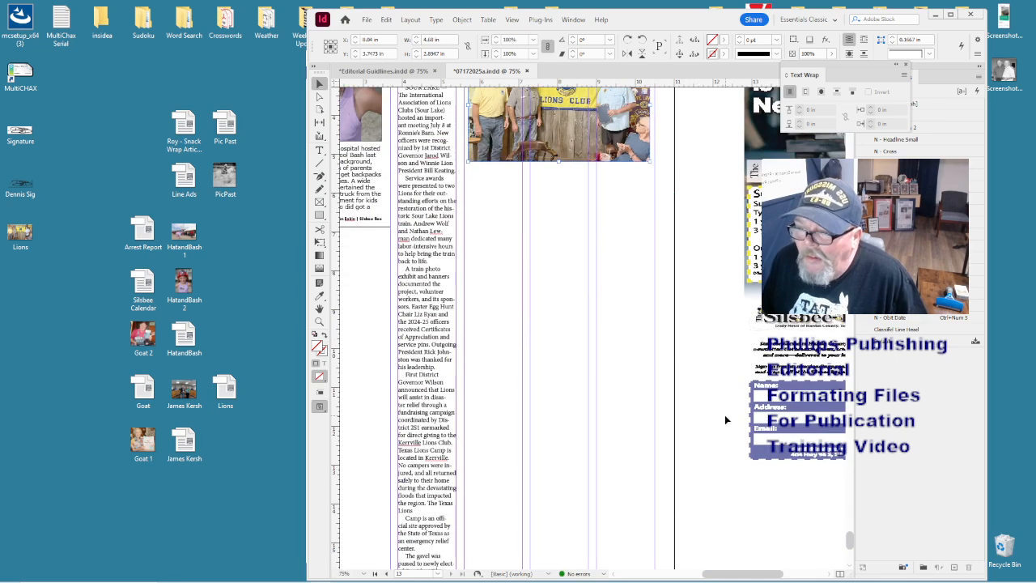
drag(766, 406, 537, 175)
scroll(539, 177, up, 3)
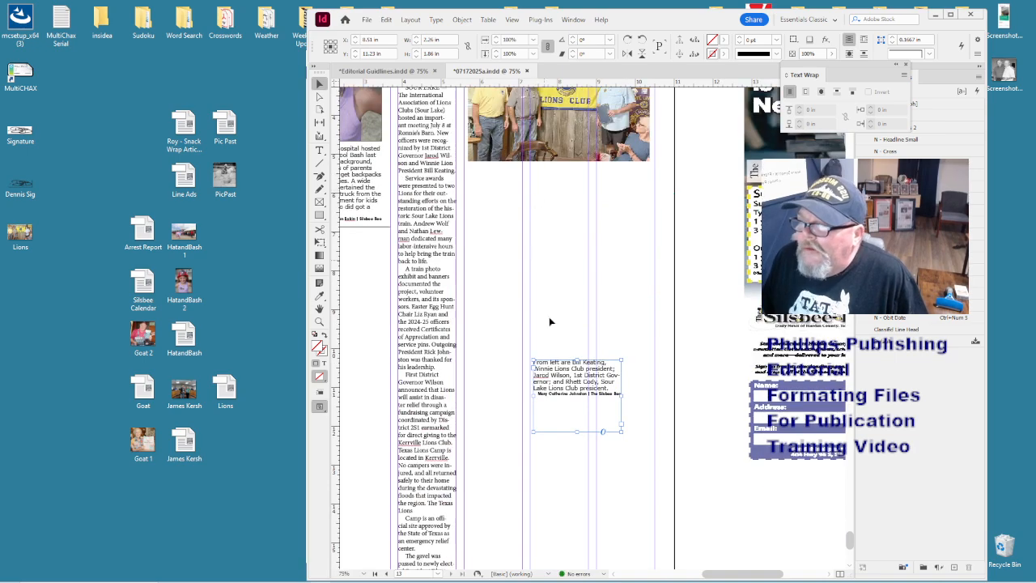
drag(555, 381, 489, 190)
drag(558, 202, 650, 205)
click(624, 319)
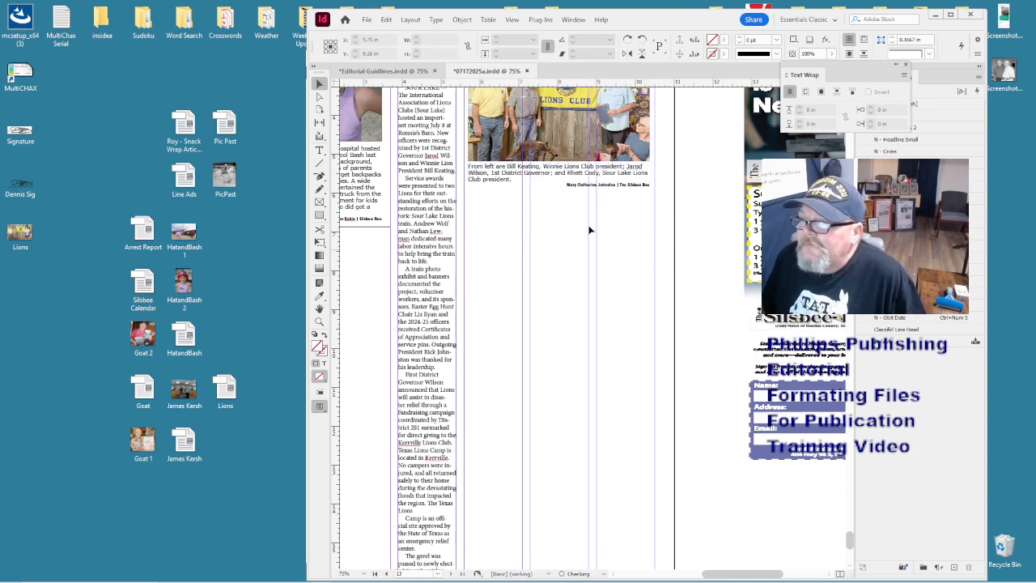
click(583, 193)
- Give the photo frame a .5 pt stroke
scroll(593, 234, up, 2)
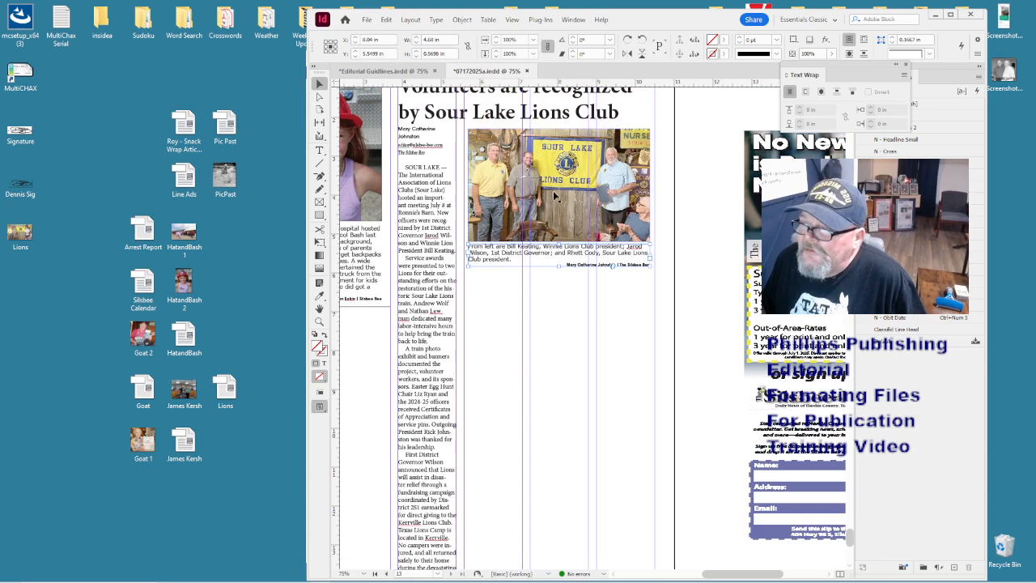
click(541, 198)
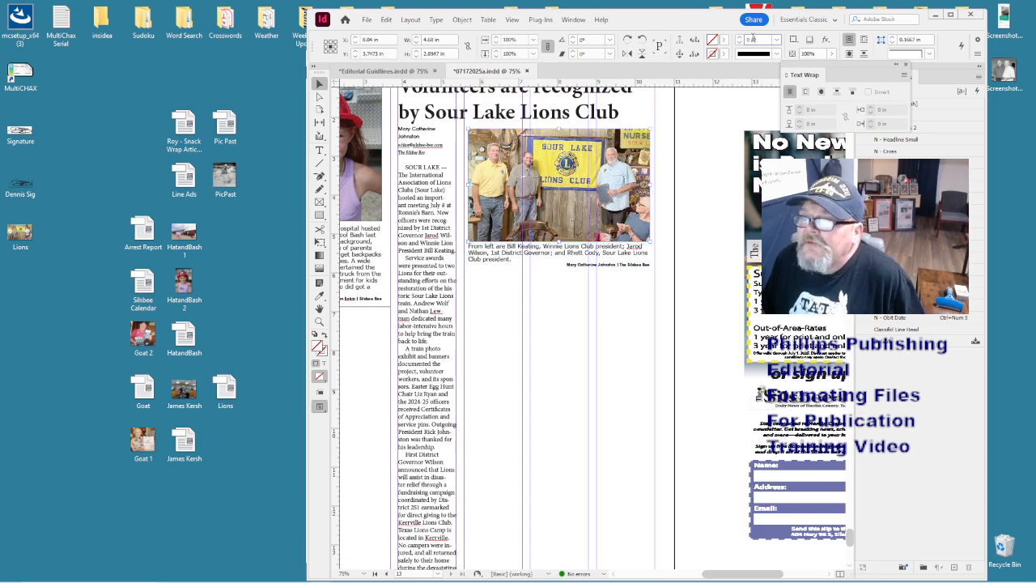
key(Return)
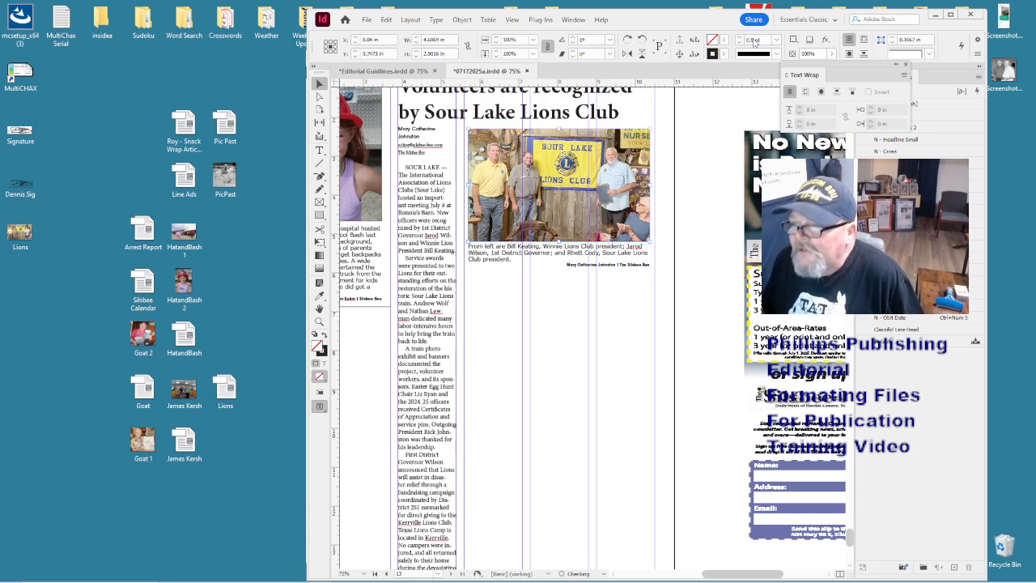
click(669, 299)
click(600, 256)
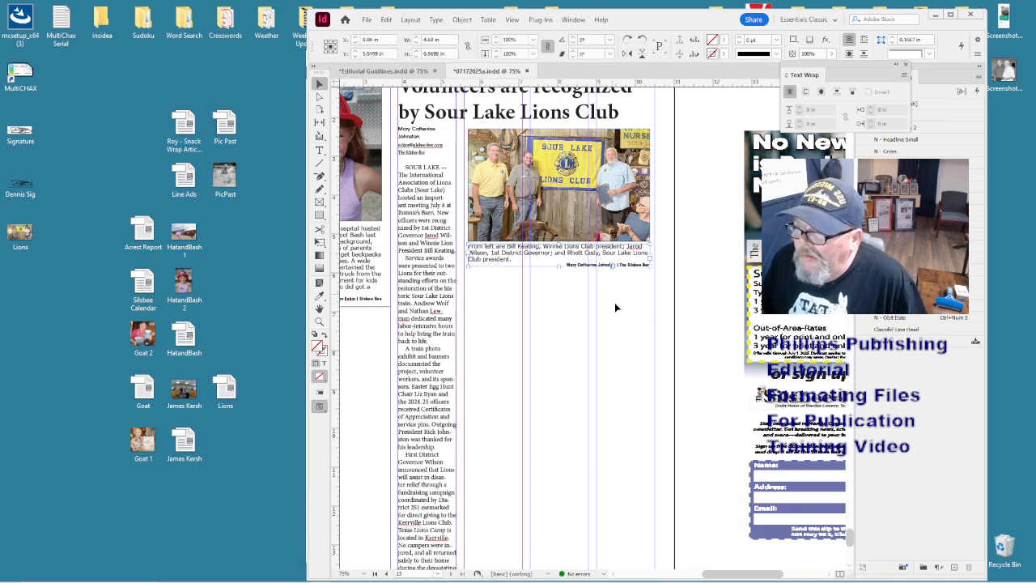
- Apply bounding-box text wrap to the photo with 0.125 in bottom and 0.0625 in side offsets
click(607, 209)
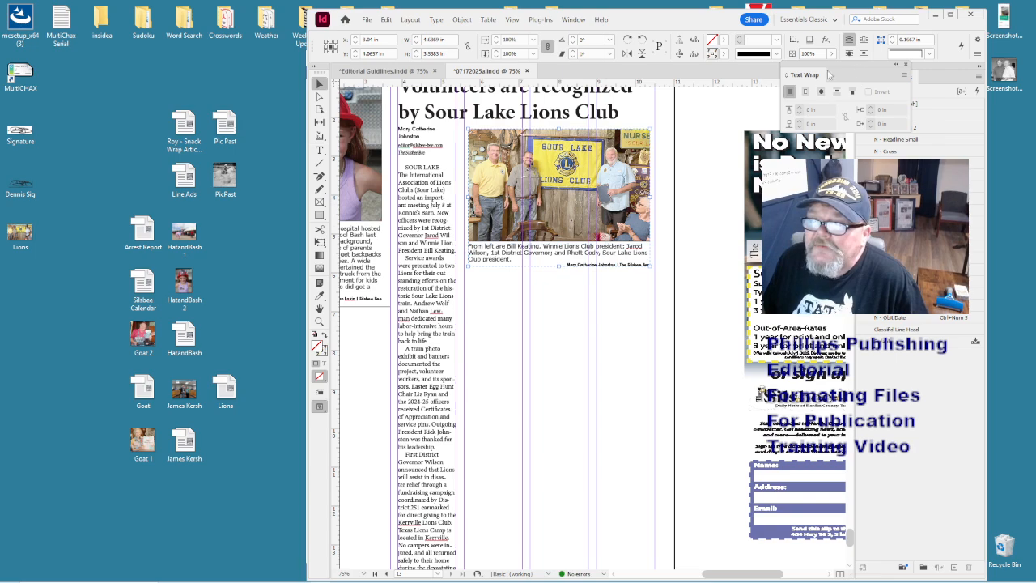
click(806, 91)
click(801, 119)
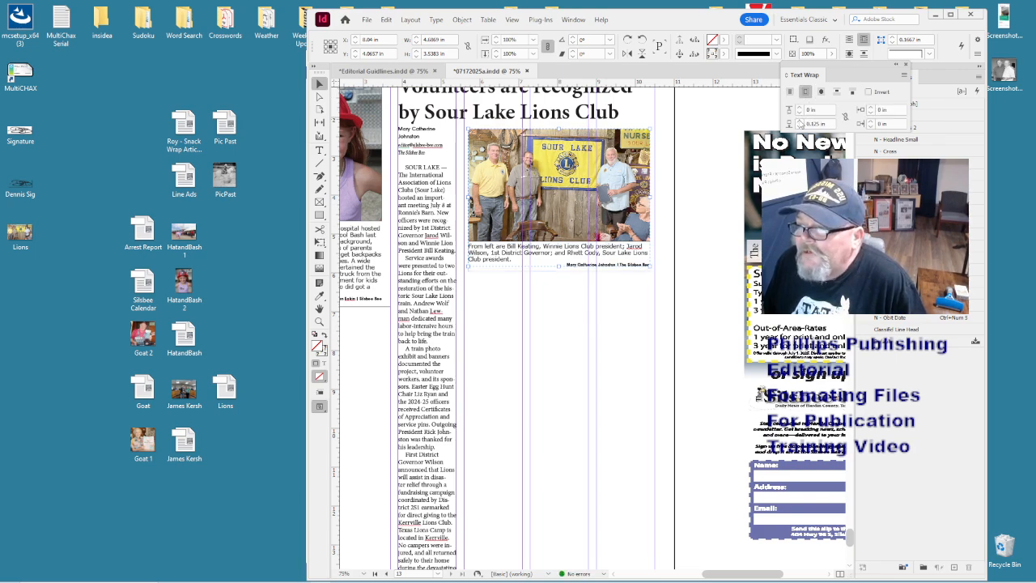
click(871, 107)
click(871, 120)
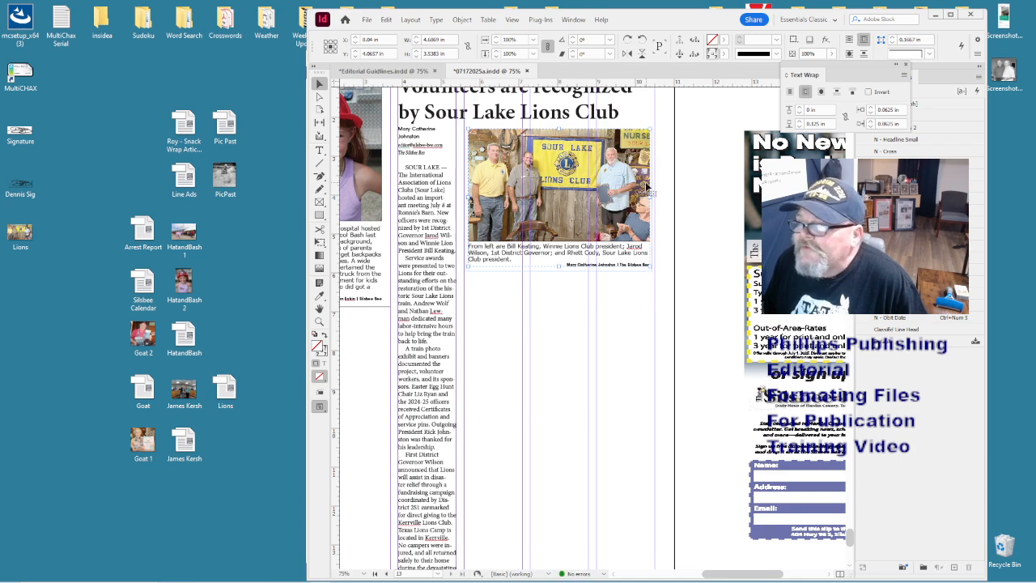
- Widen the Lions story frame across the photo's columns and fit it to its text
right_click(648, 188)
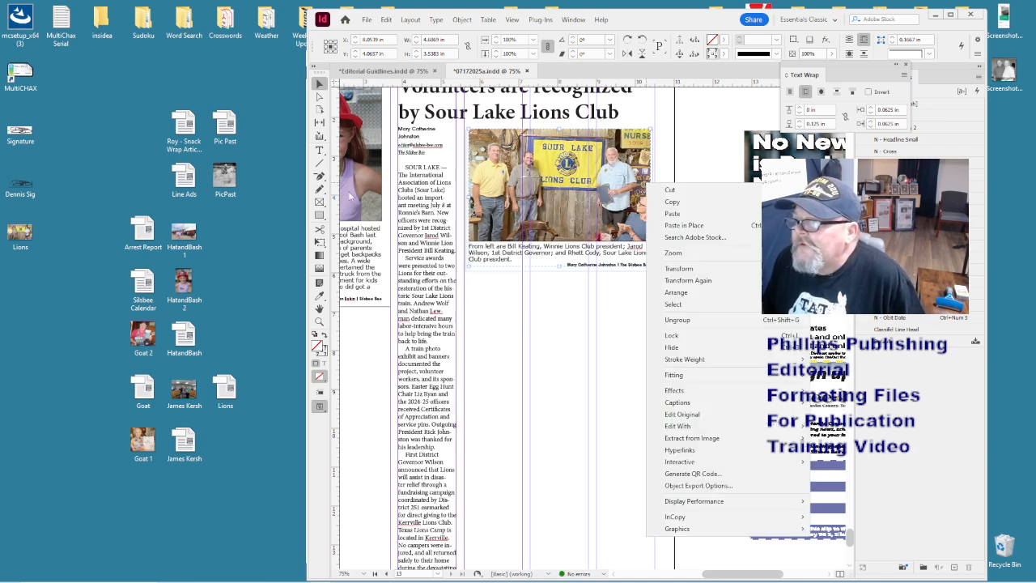
click(453, 208)
drag(456, 127, 656, 127)
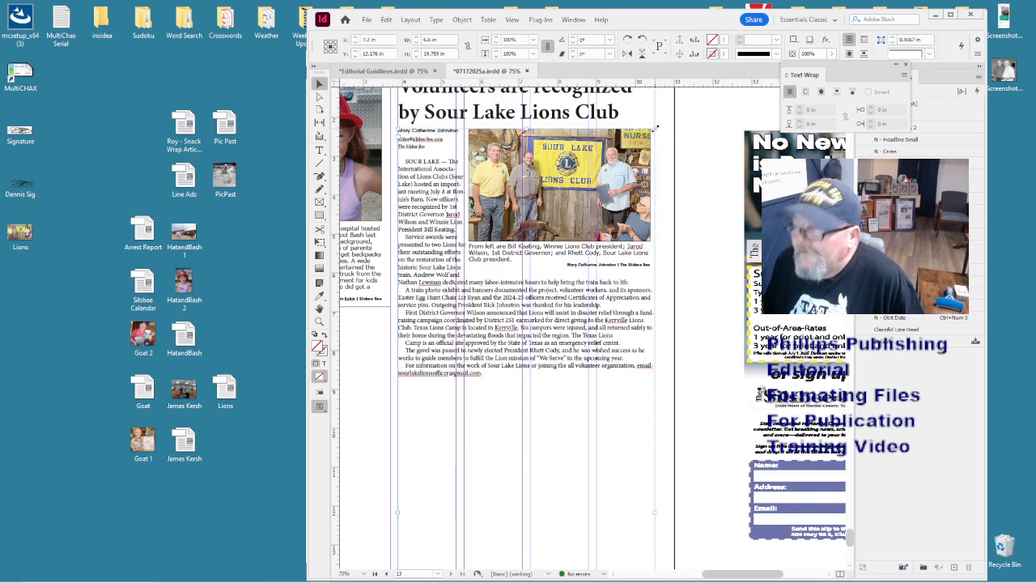
double_click(655, 128)
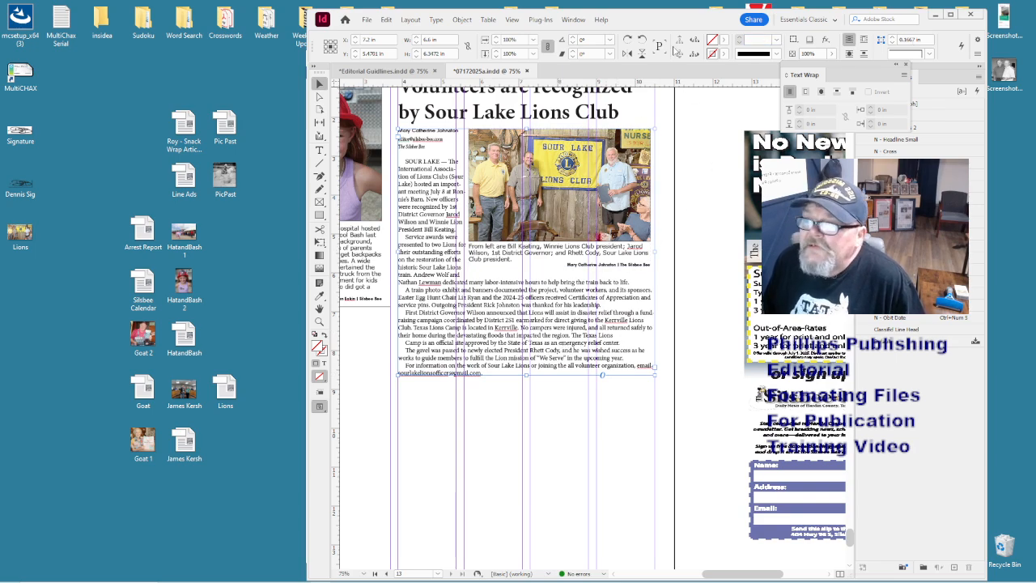
- Set the Lions story frame to 4 columns in the maximized window
drag(634, 24, 522, 11)
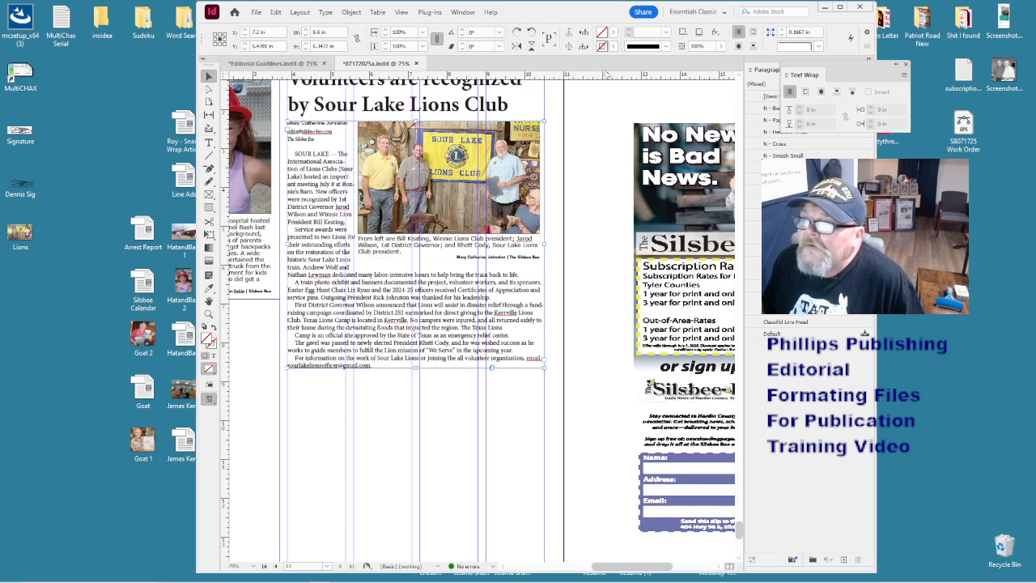
click(594, 2)
double_click(594, 5)
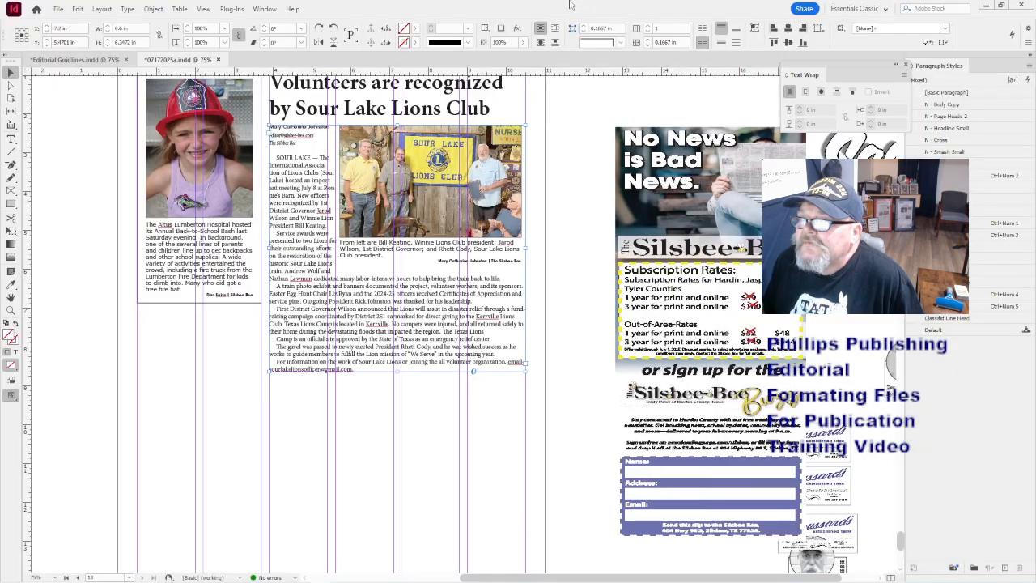
click(673, 27)
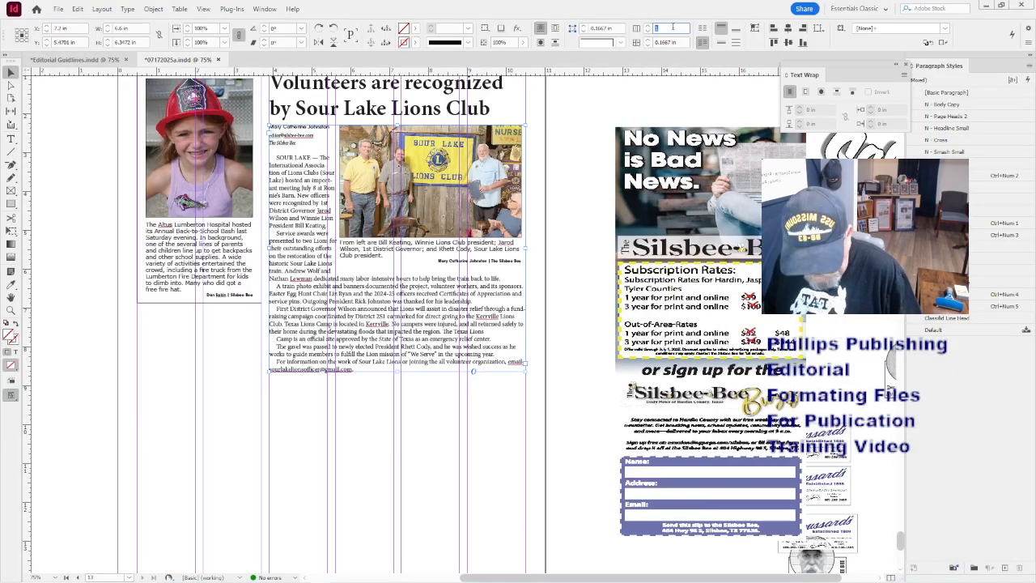
text(4)
key(Return)
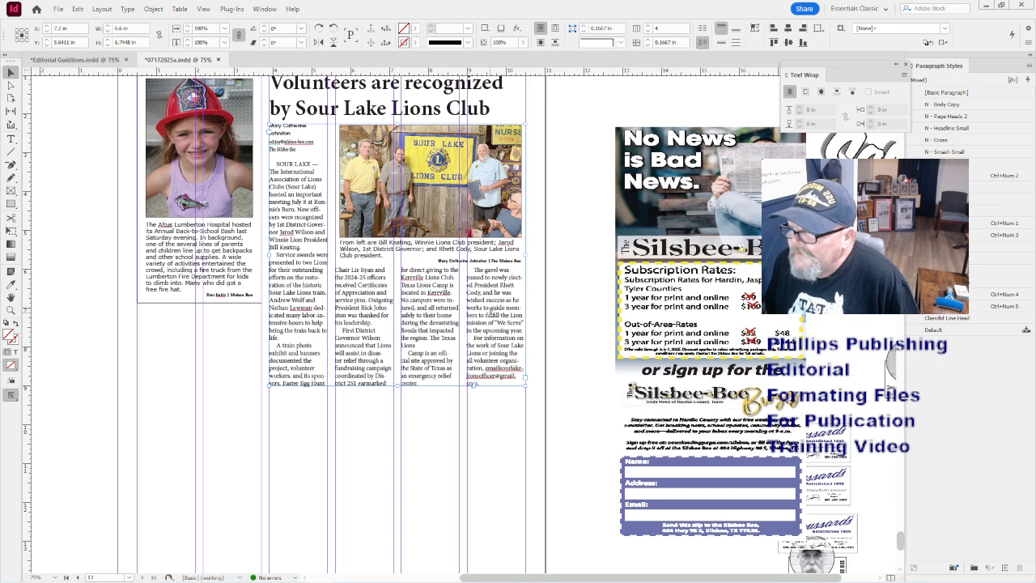
double_click(499, 384)
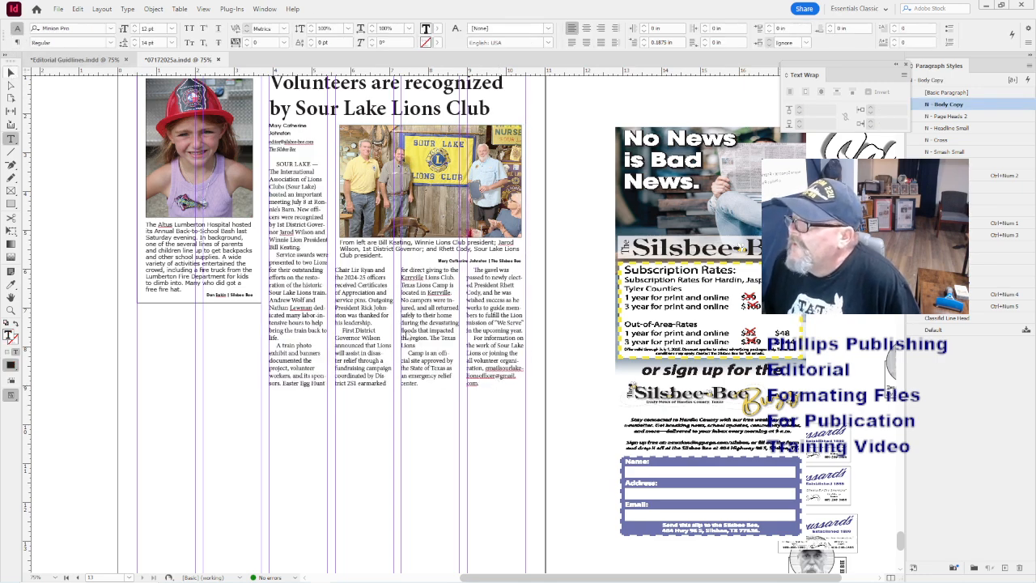
key(Escape)
scroll(540, 429, up, 3)
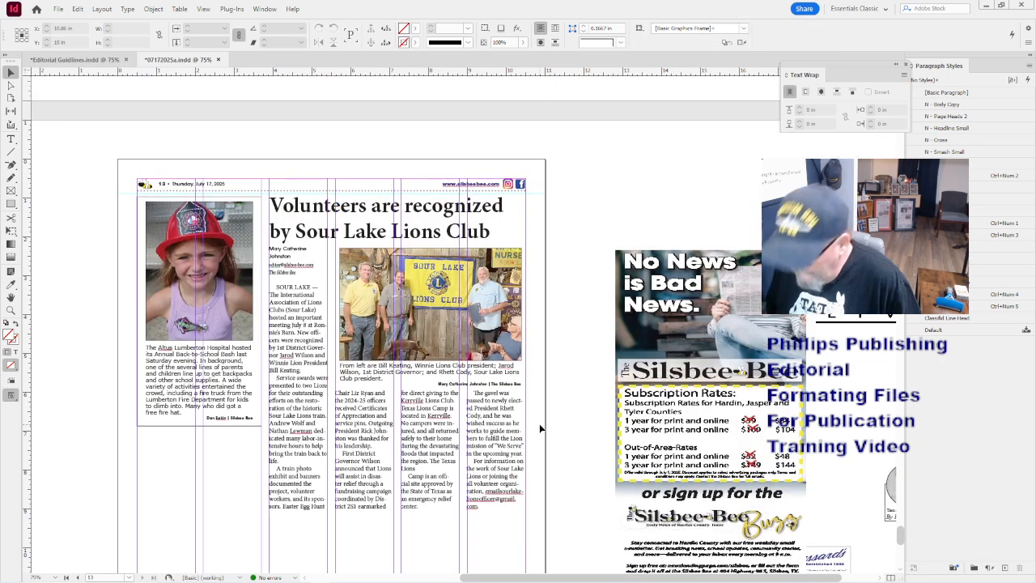
scroll(540, 428, down, 3)
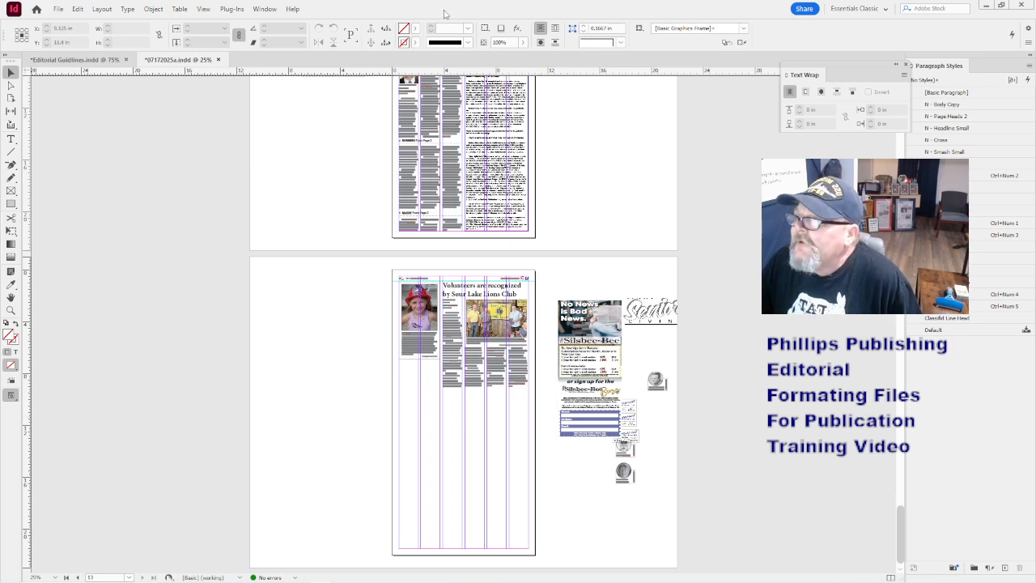
- Place the Arrest Report text into the empty left column of the Lions page
drag(445, 12, 528, 37)
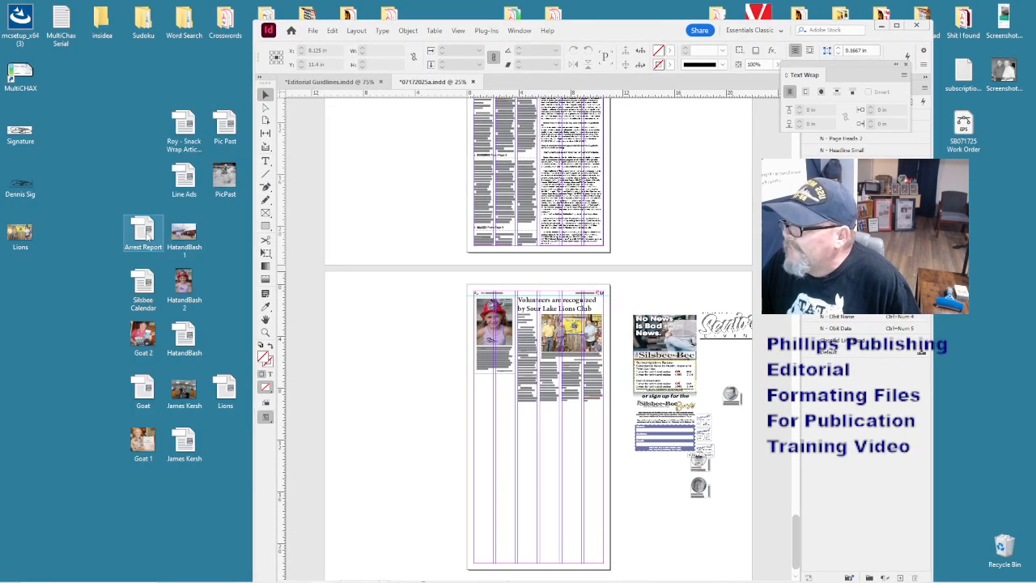
click(484, 422)
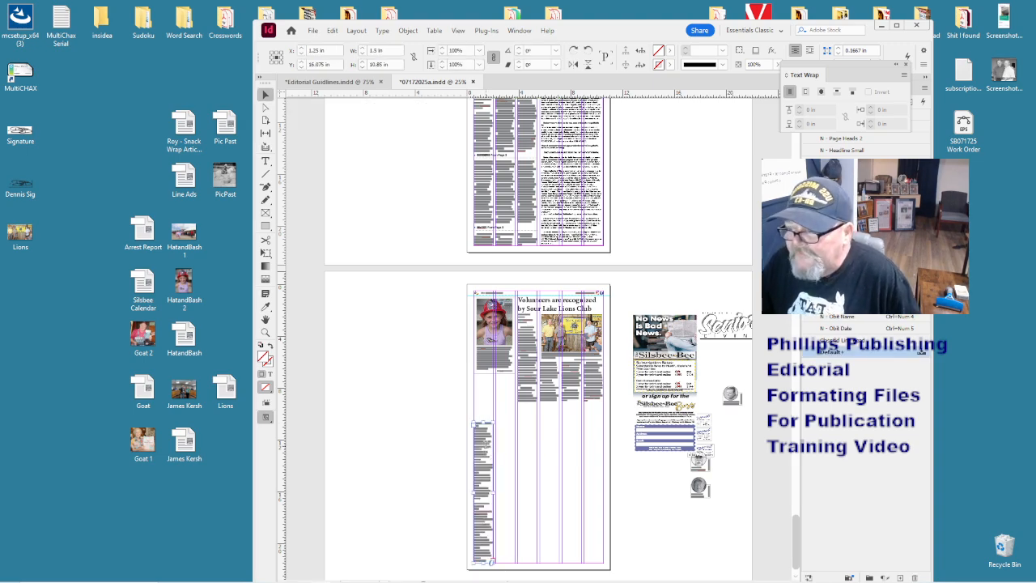
double_click(486, 444)
key(ctrl+equal)
key(ctrl+equal)
key(ctrl+a)
key(ctrl+minus)
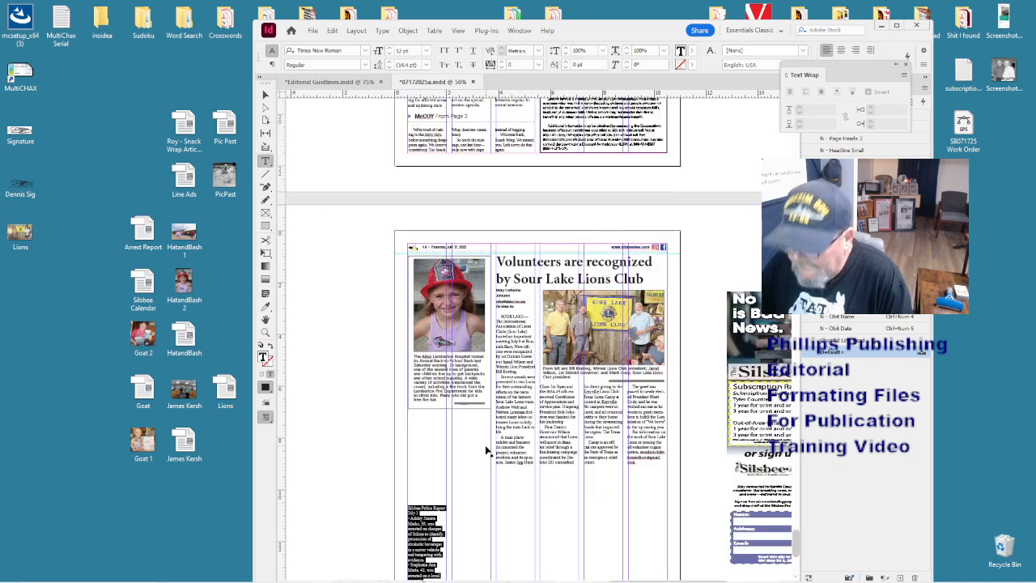
key(ctrl+minus)
scroll(486, 444, up, 12)
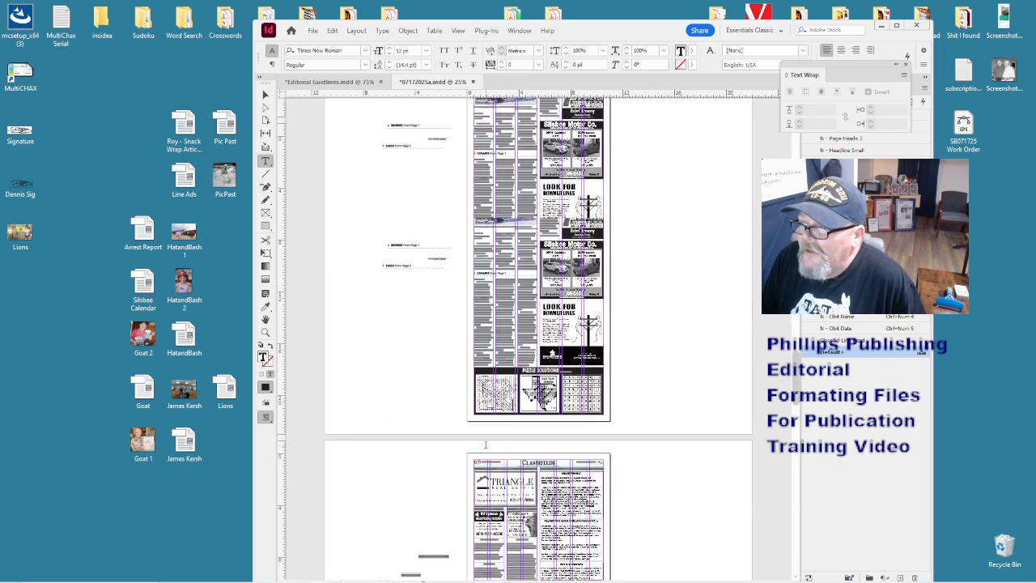
scroll(486, 444, up, 15)
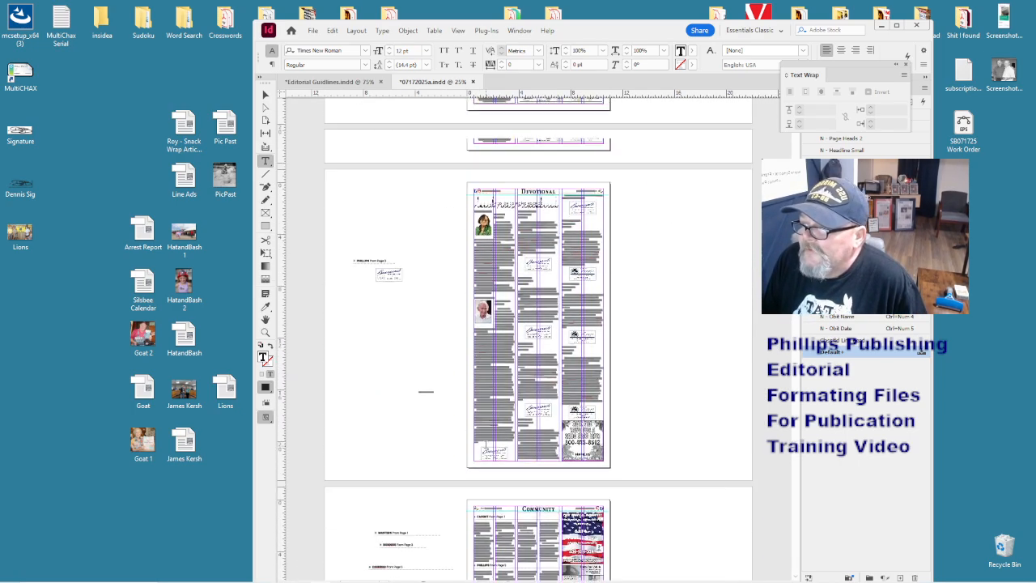
scroll(485, 444, up, 15)
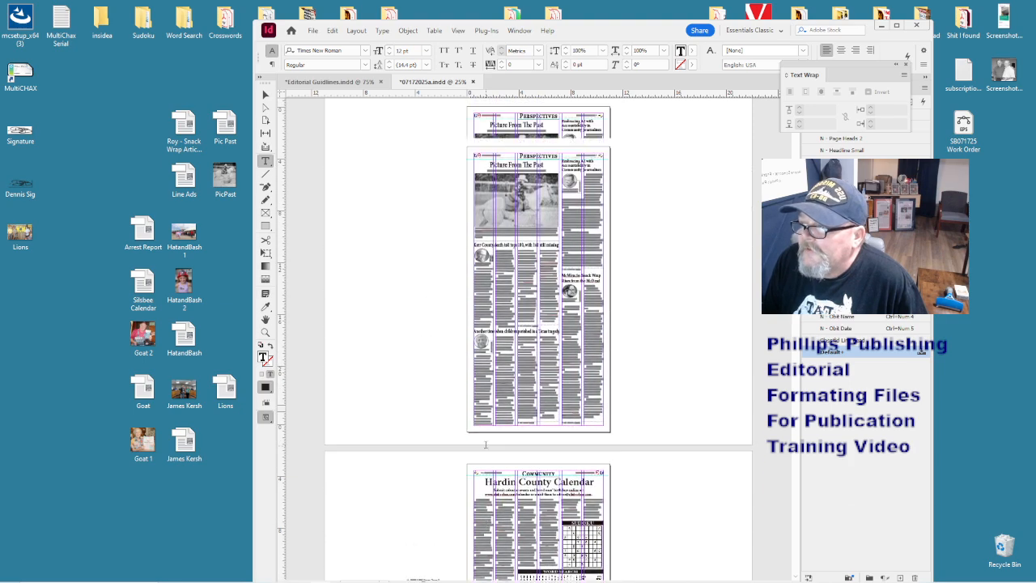
scroll(486, 444, up, 8)
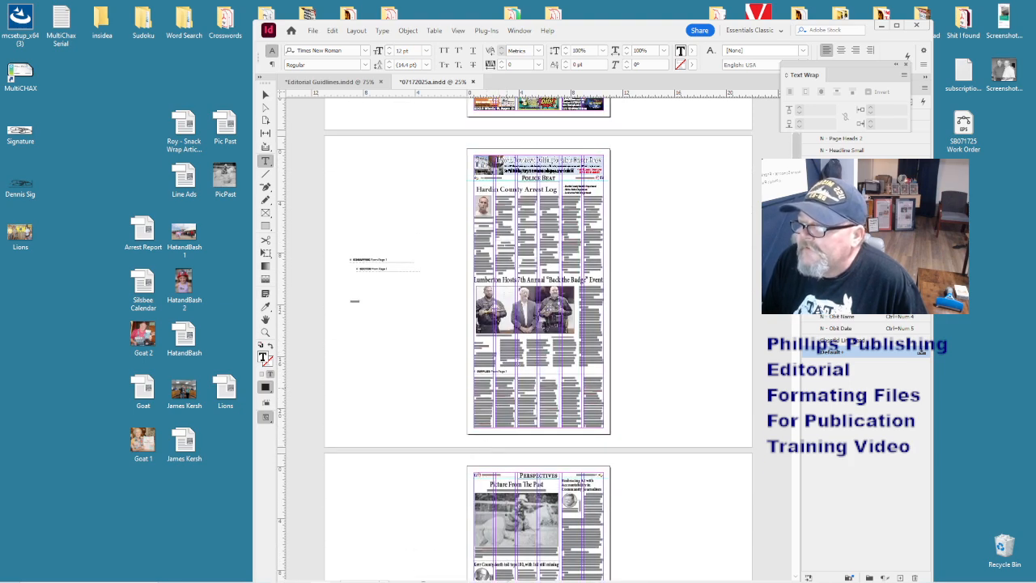
- Nudge the Hardin County Arrest Log headline and agency list up on Police Beat
click(266, 96)
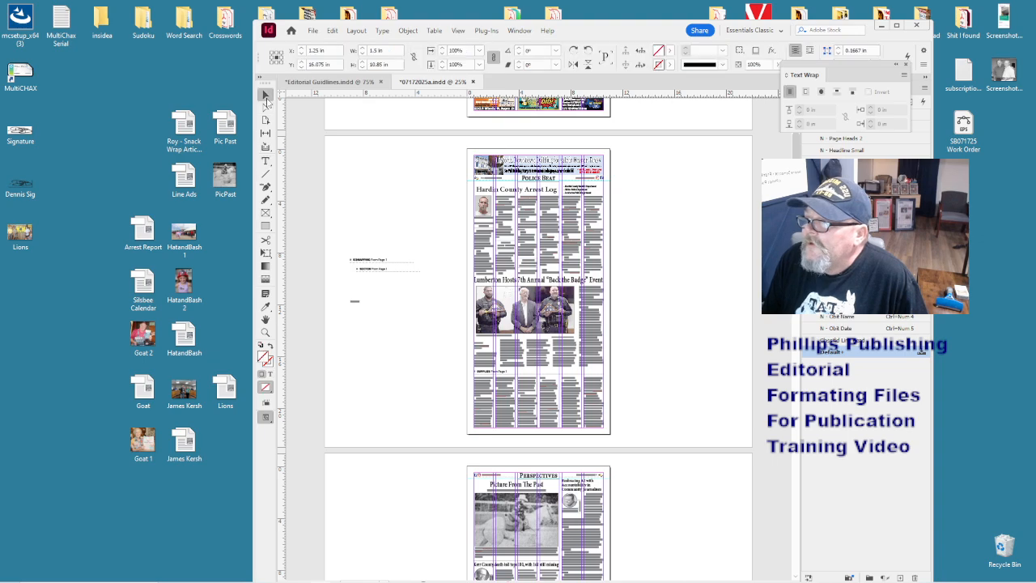
click(527, 225)
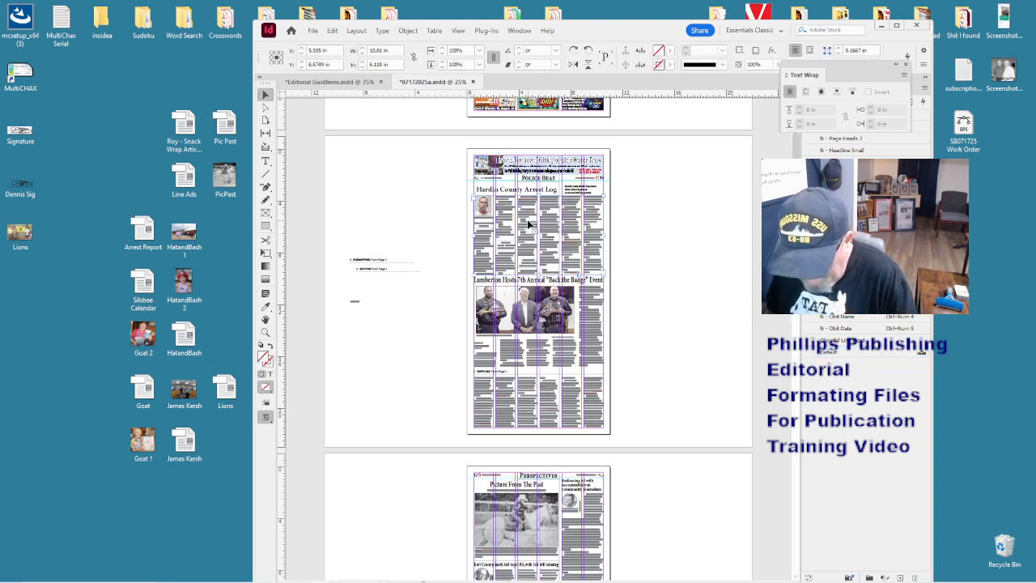
key(ctrl+equal)
key(ctrl+equal)
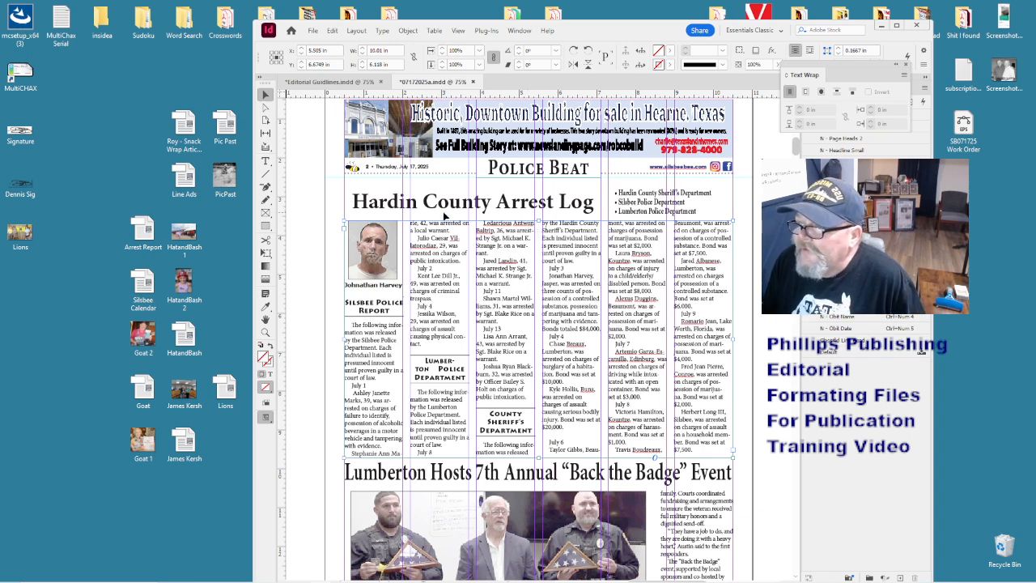
click(530, 209)
shift+click(647, 210)
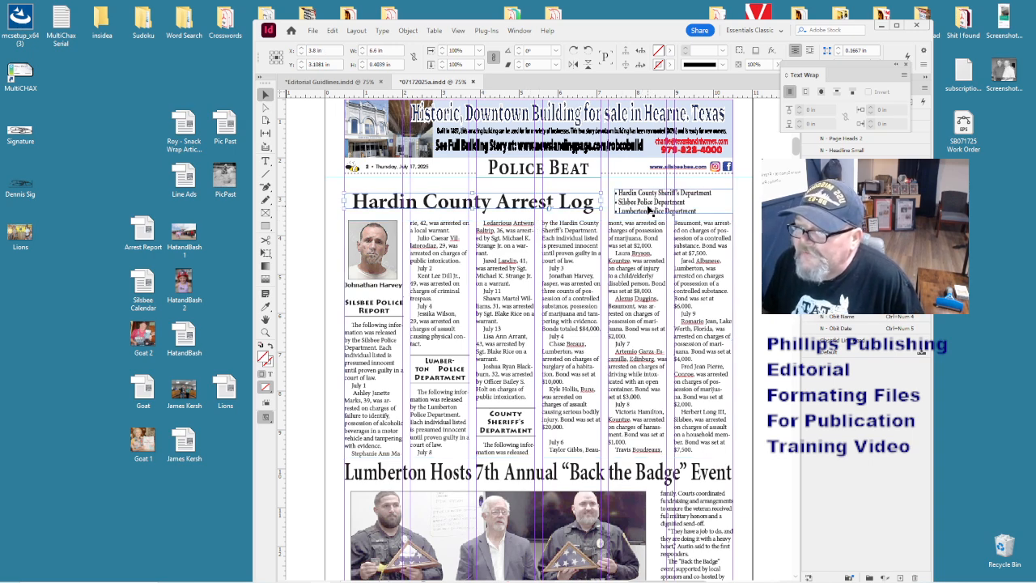
key(Up)
key(Up)
key(Up)
key(Up)
key(Up)
key(Up)
key(Up)
key(Up)
key(Up)
key(Up)
key(Up)
key(Up)
key(Up)
key(Up)
key(Up)
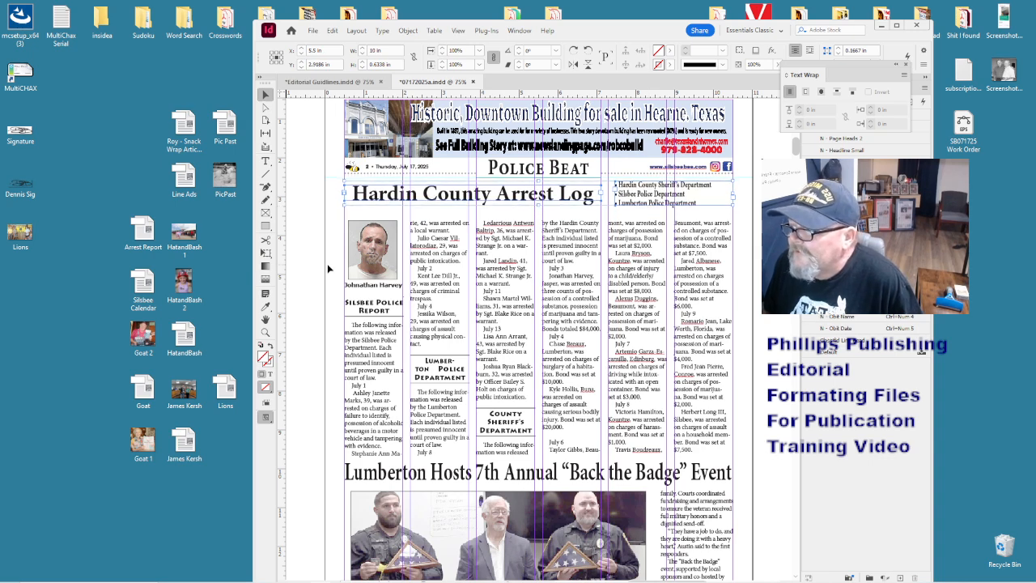
- Move the Police Beat arrest-log column frame up closer beneath the headline
click(679, 413)
key(Up)
key(Up)
key(Up)
key(Up)
key(Up)
key(Up)
key(Up)
key(Up)
key(Up)
key(Up)
key(Up)
key(Up)
key(Up)
key(Up)
key(Up)
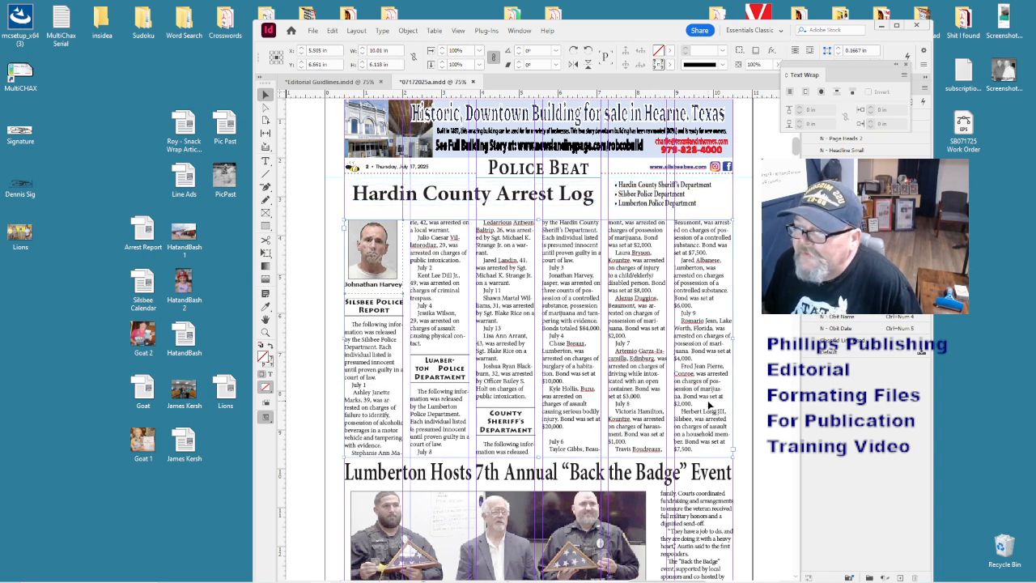
key(Down)
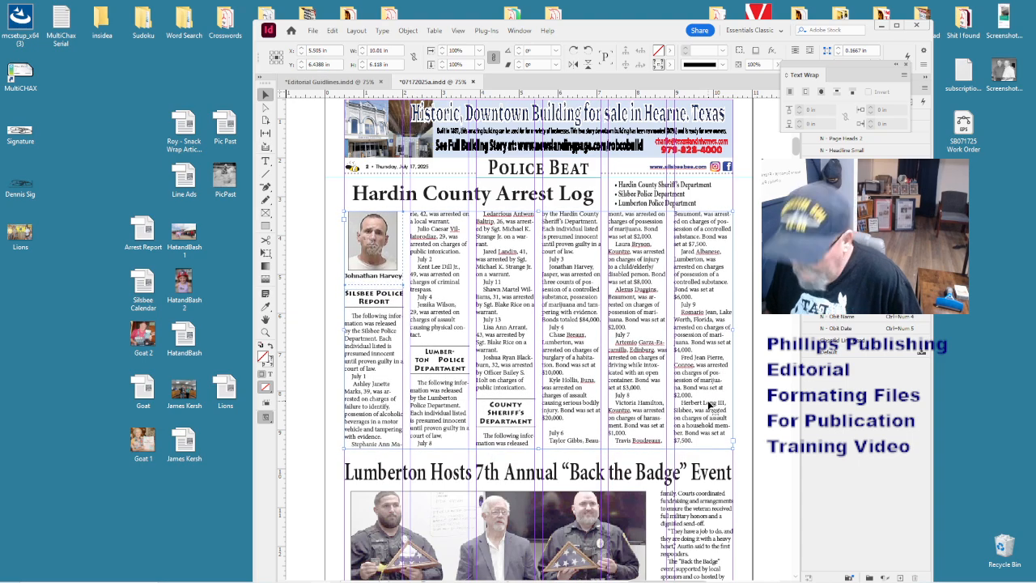
key(ctrl+minus)
key(ctrl+minus)
- Select the Lions page's arrest-log text frame and zoom to fit it
scroll(708, 400, down, 15)
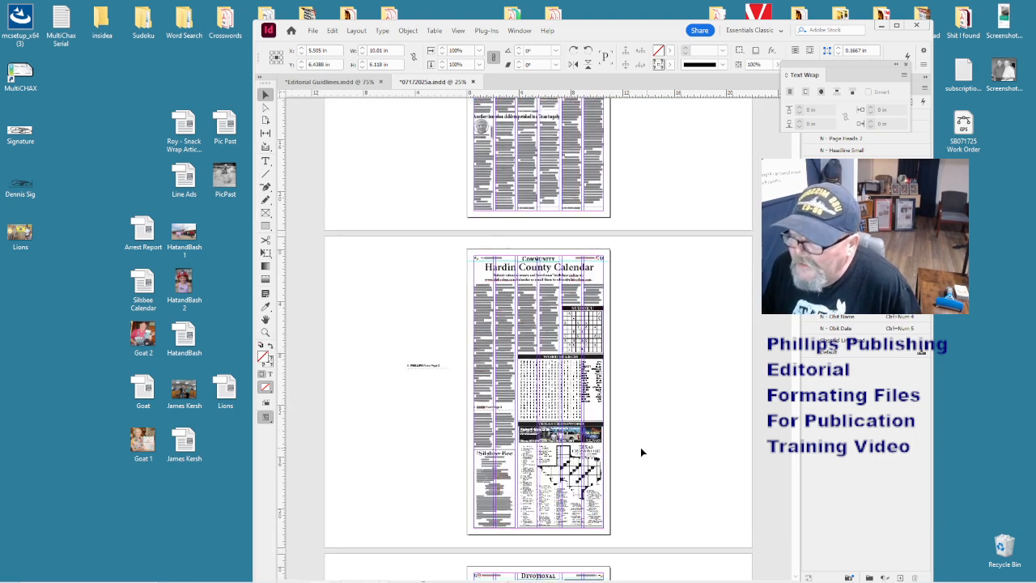
scroll(630, 456, down, 15)
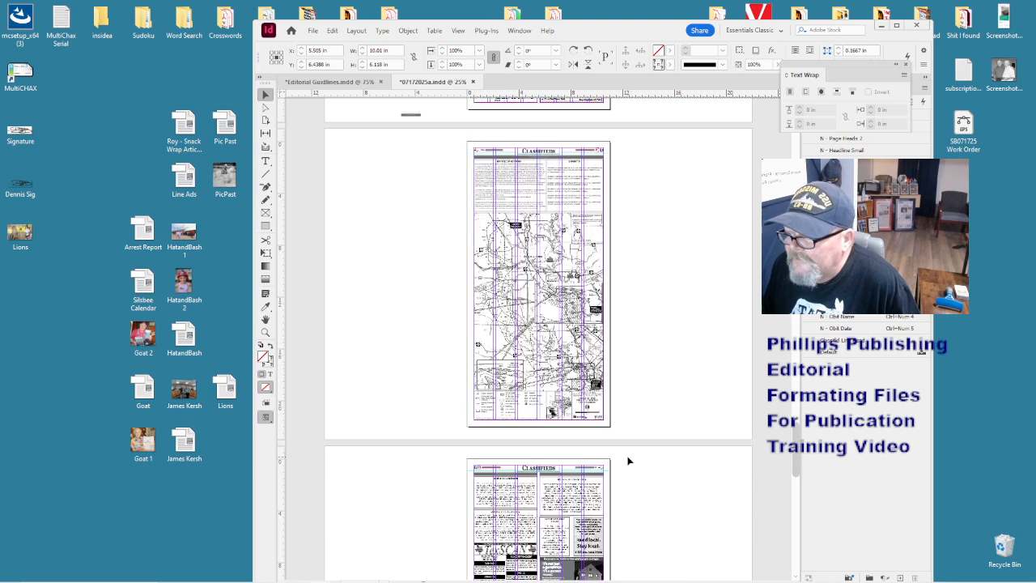
scroll(626, 457, down, 3)
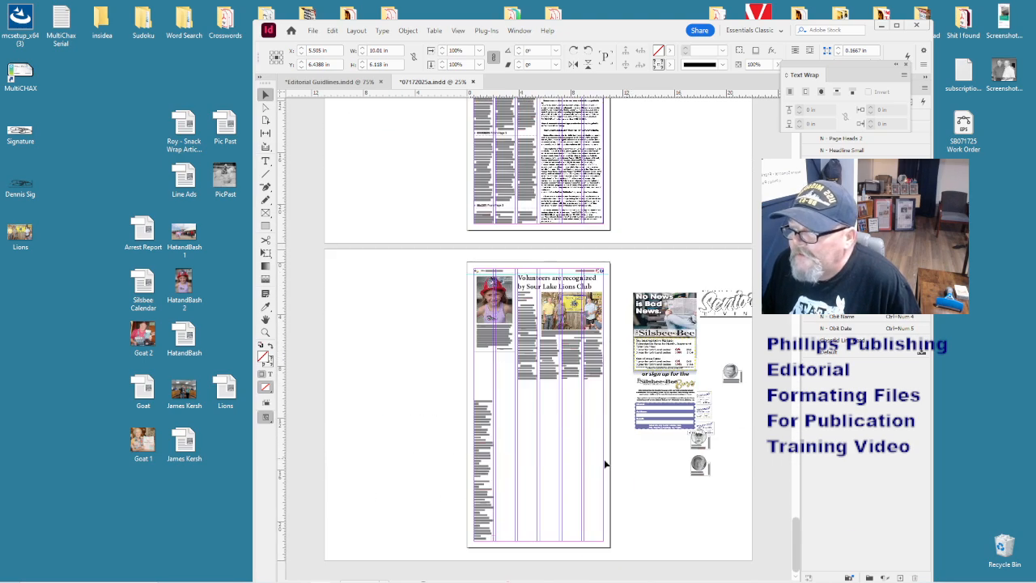
click(490, 430)
key(ctrl+alt+equal)
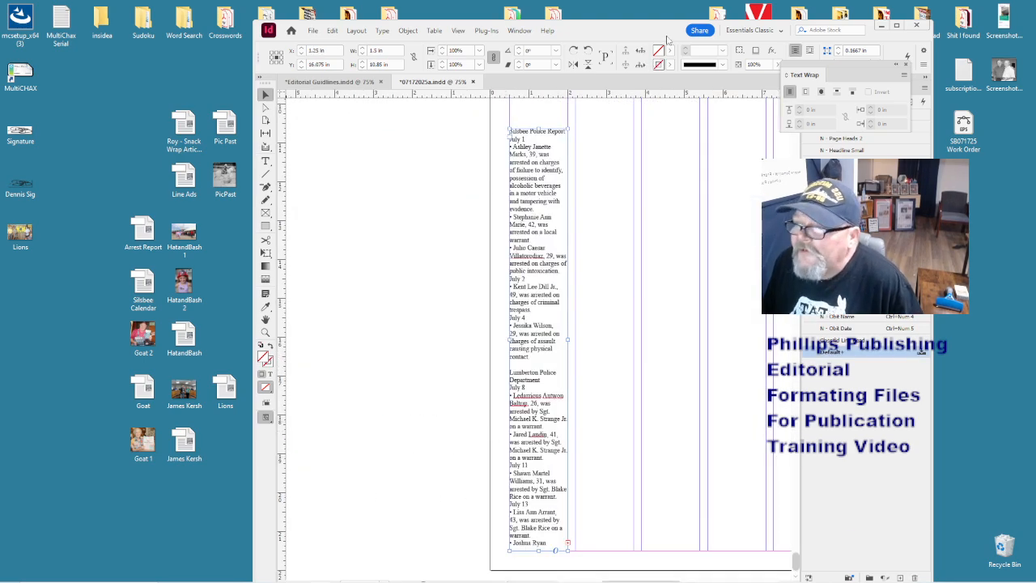
- Apply the arrest-log body paragraph style to all the police report text
double_click(565, 162)
key(ctrl+a)
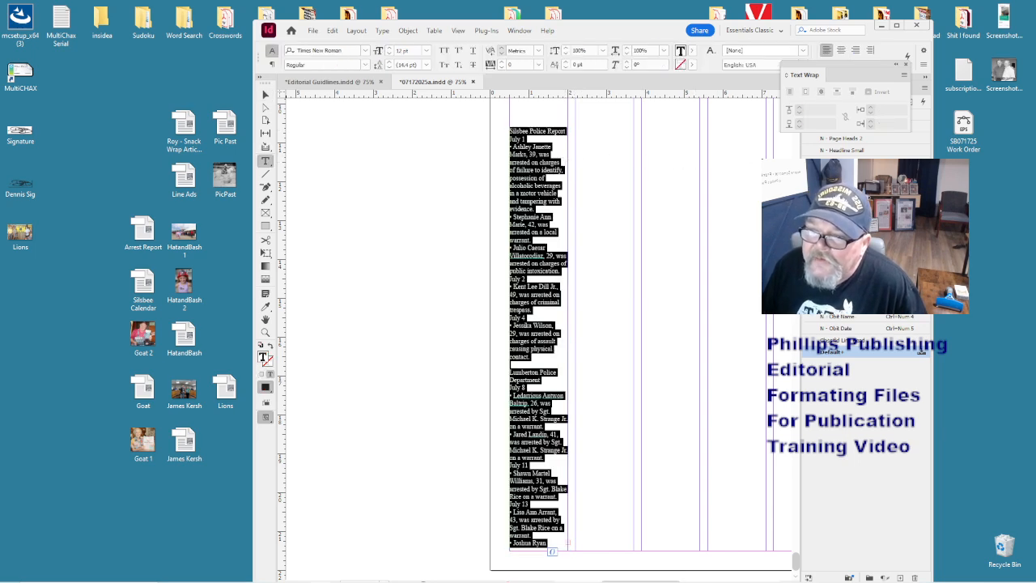
click(921, 349)
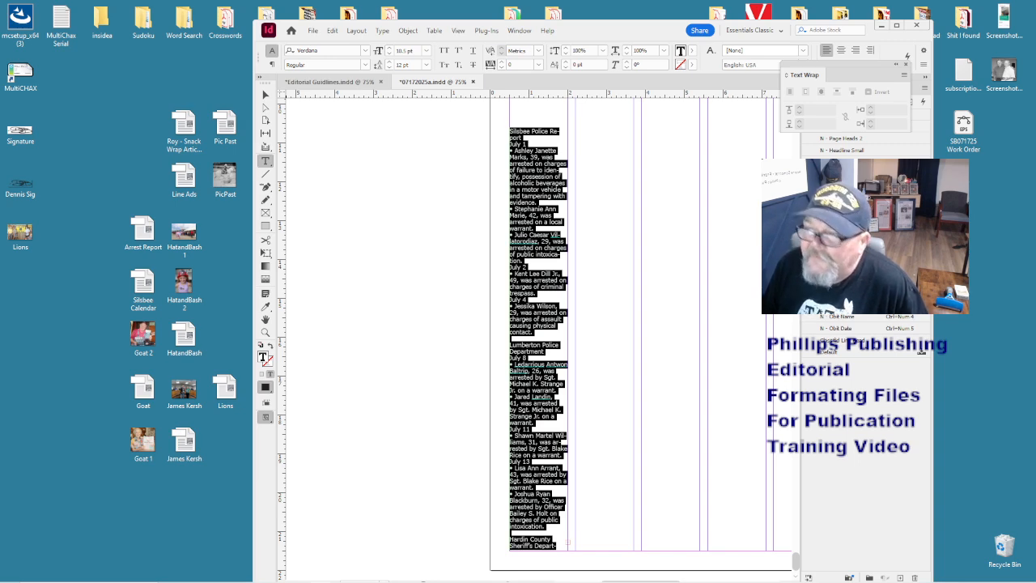
- Style Silsbee Police Report and Lumberton Police Department as agency heads, with blank lines after each
click(542, 138)
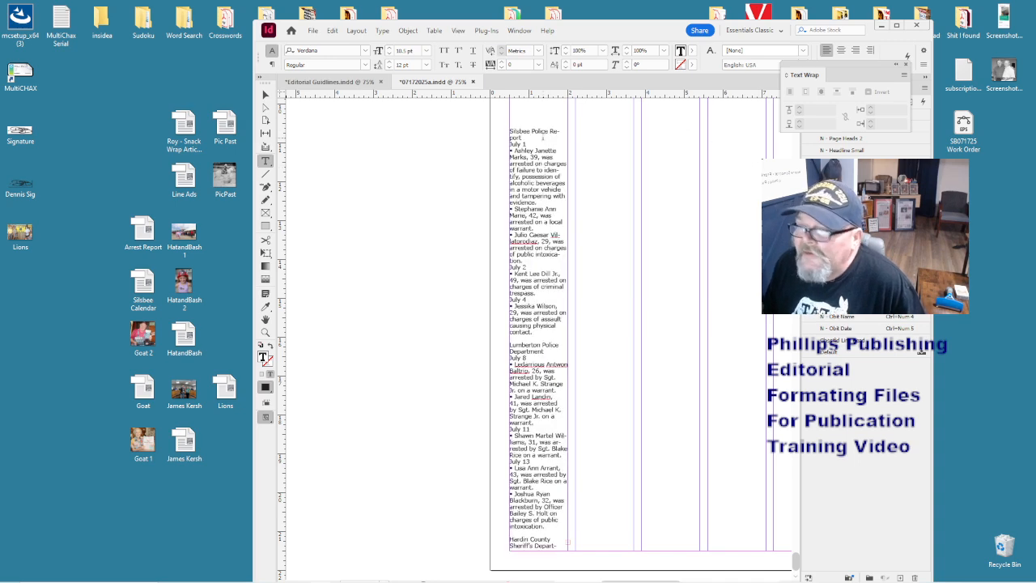
key(ctrl+KP_4)
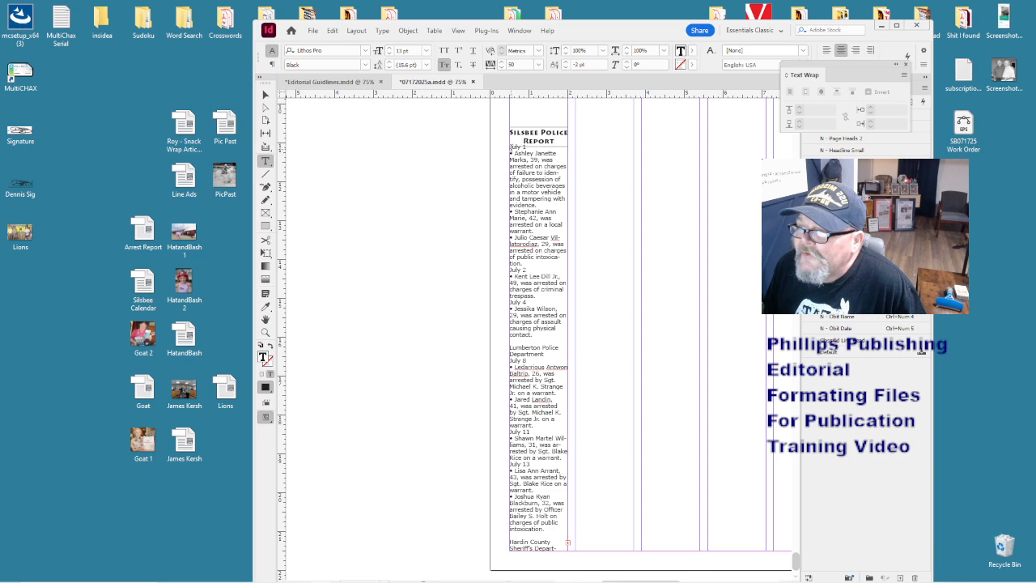
click(511, 148)
key(Return)
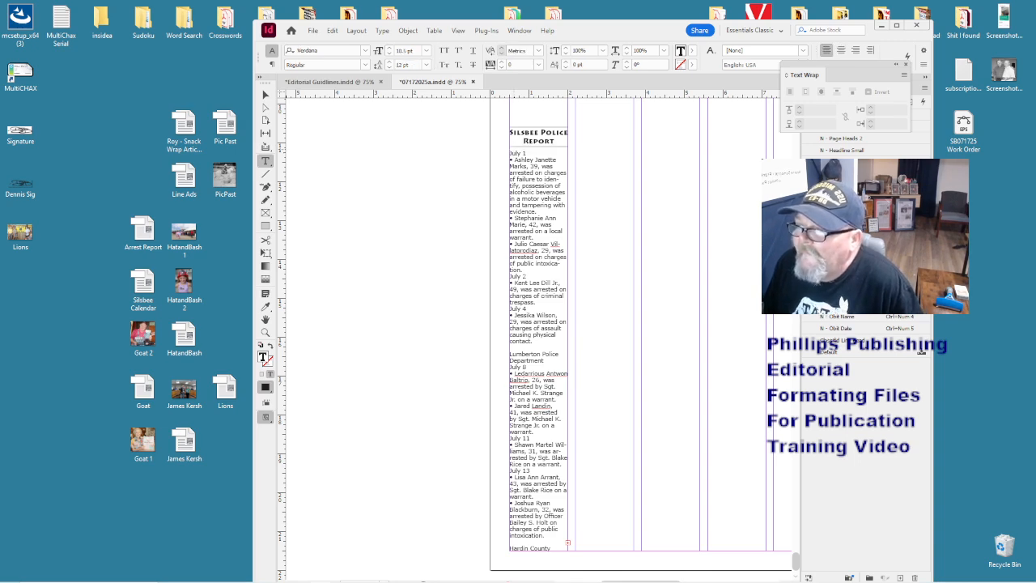
key(Return)
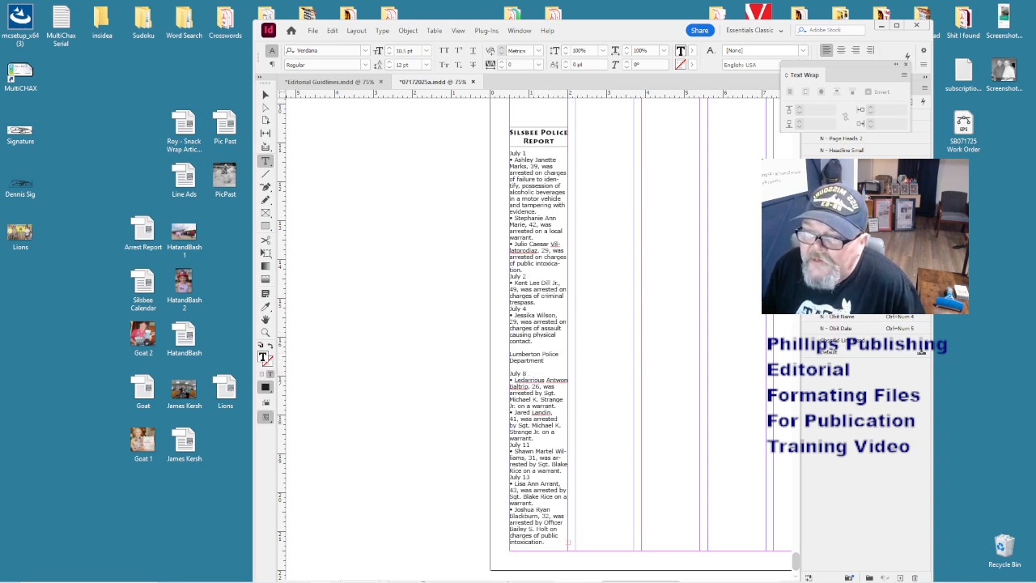
key(ctrl+KP_3)
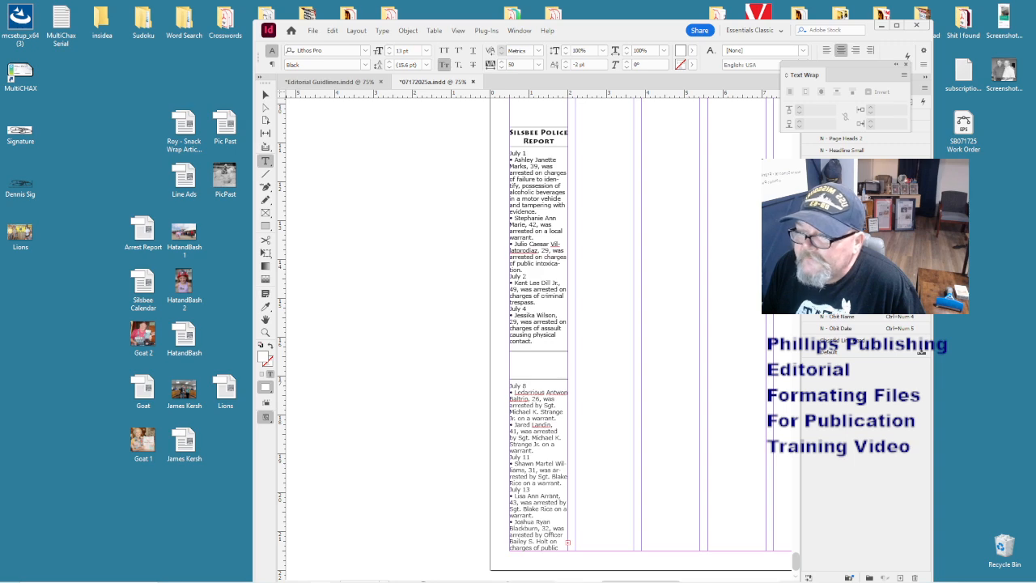
- Check the white Lumberton heading text and undo a mistakenly applied bold line-head style
click(537, 366)
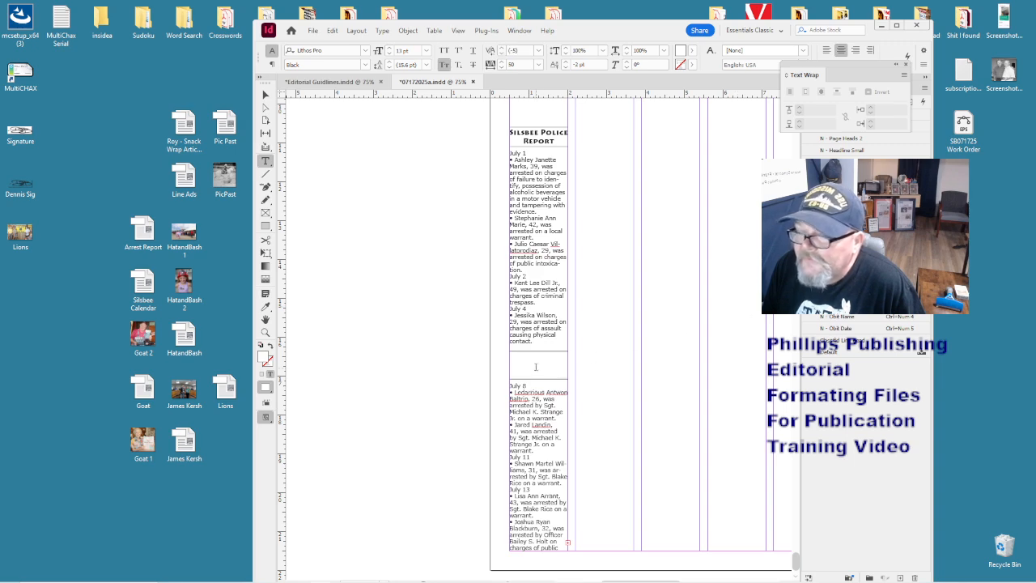
click(616, 376)
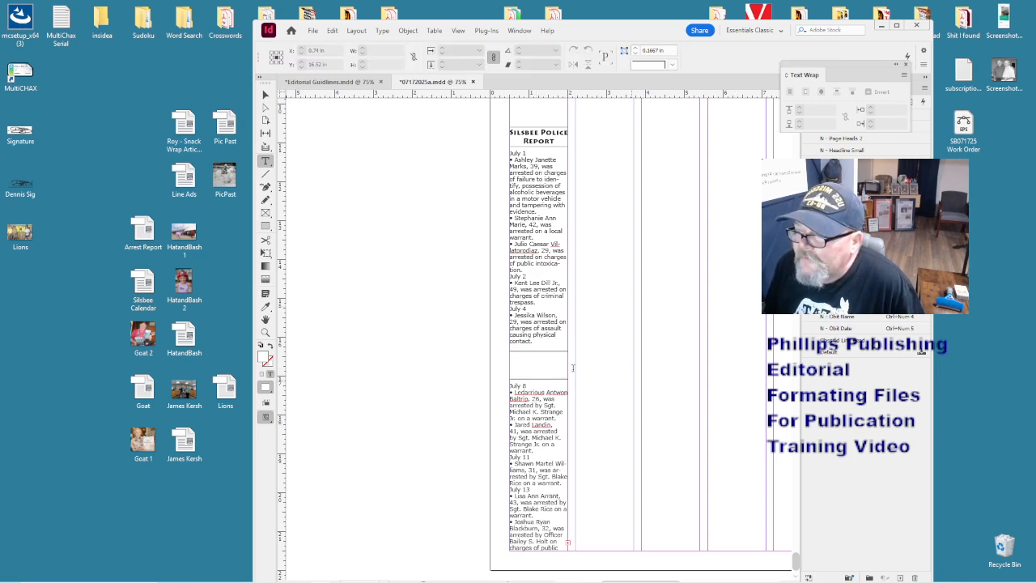
click(546, 342)
drag(545, 344, 516, 386)
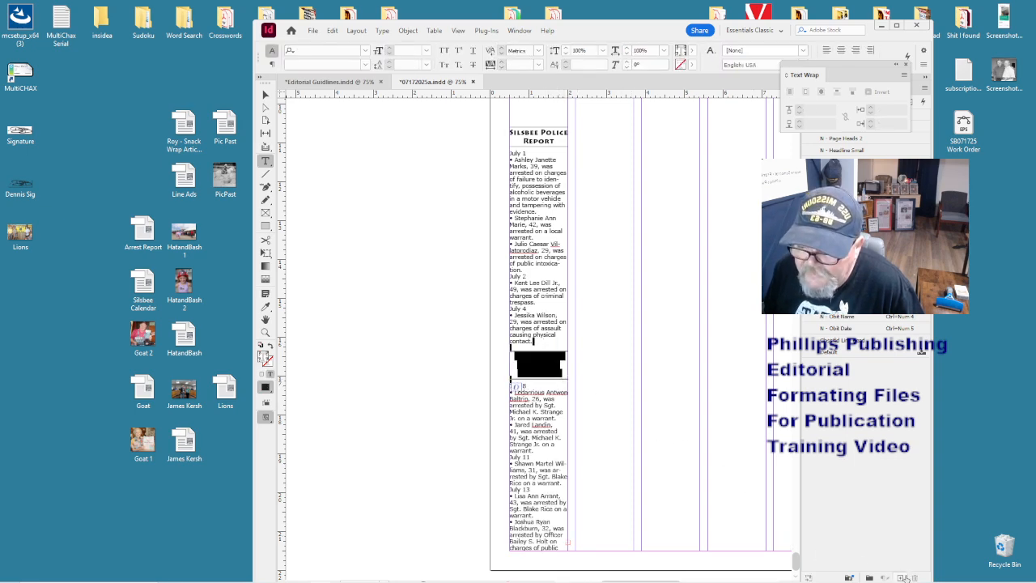
click(680, 326)
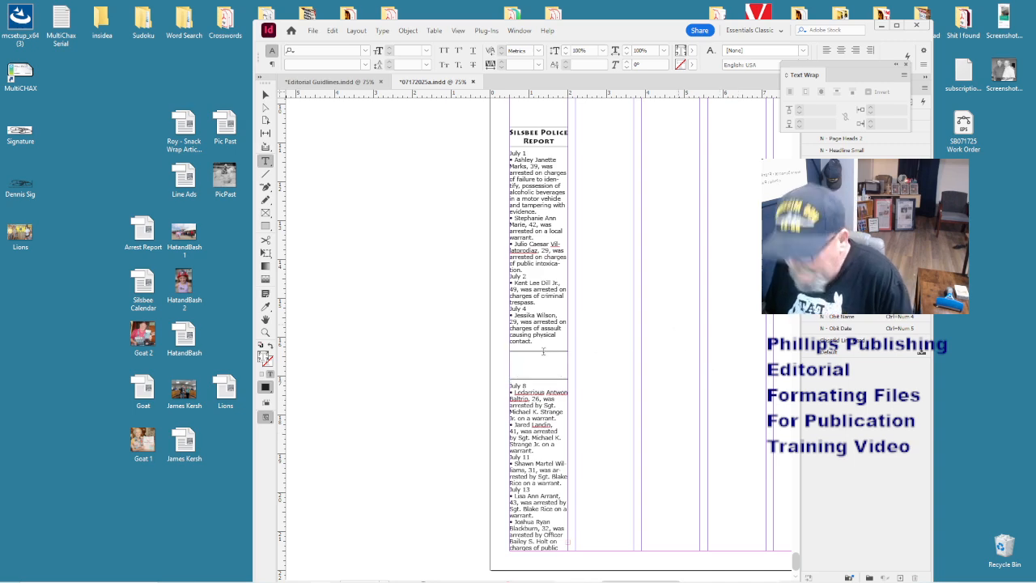
click(544, 351)
drag(538, 348, 658, 370)
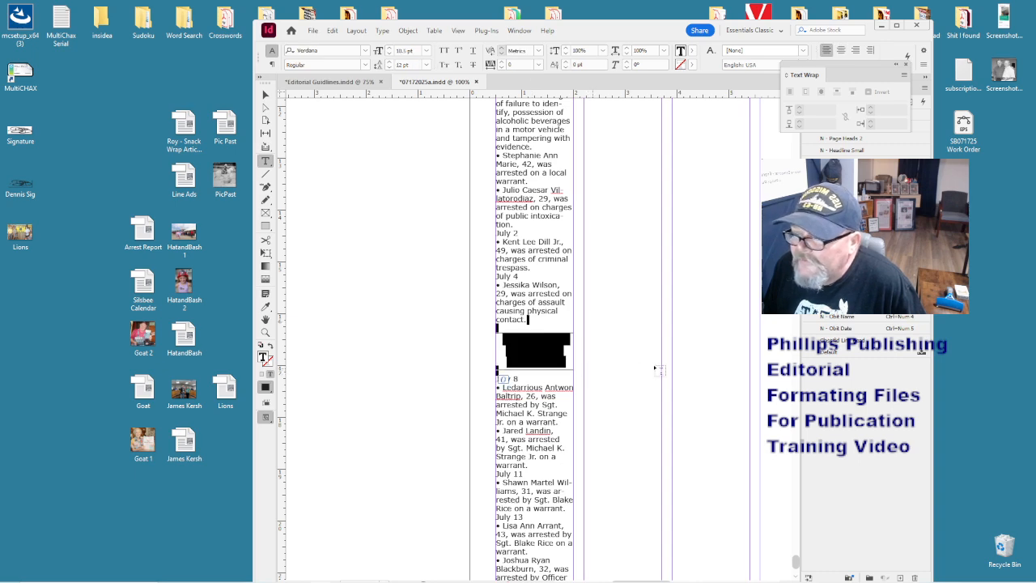
click(858, 340)
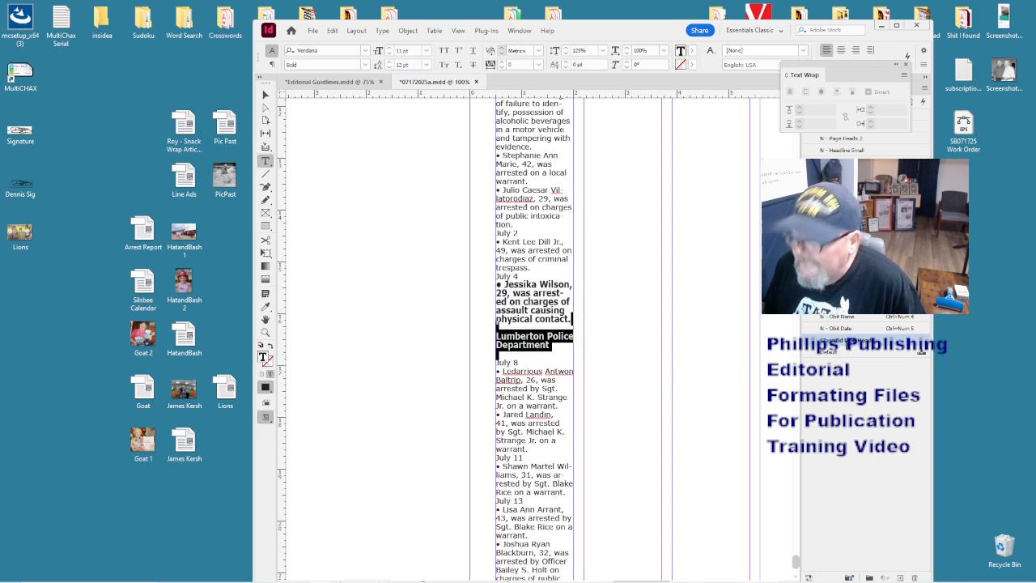
key(ctrl+z)
key(ctrl+z)
- Put Lumberton Police Department back on its own line with the agency heading style
click(523, 339)
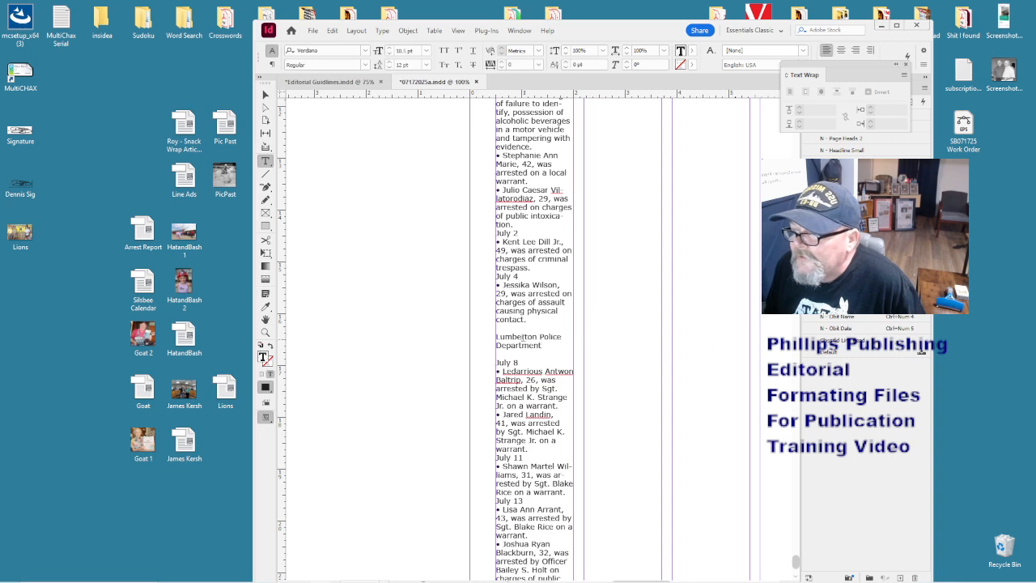
key(BackSpace)
key(BackSpace)
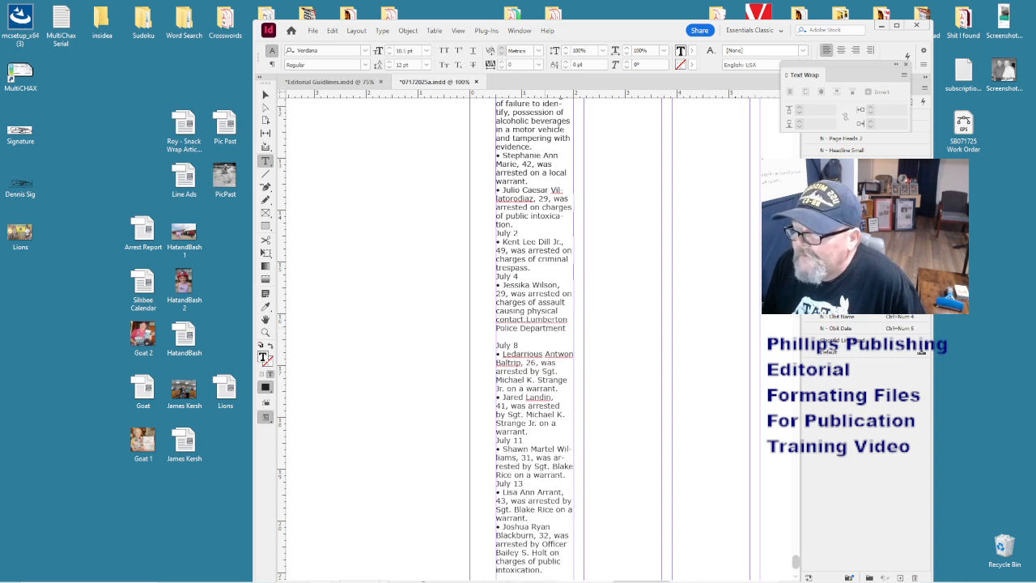
key(Return)
key(Return)
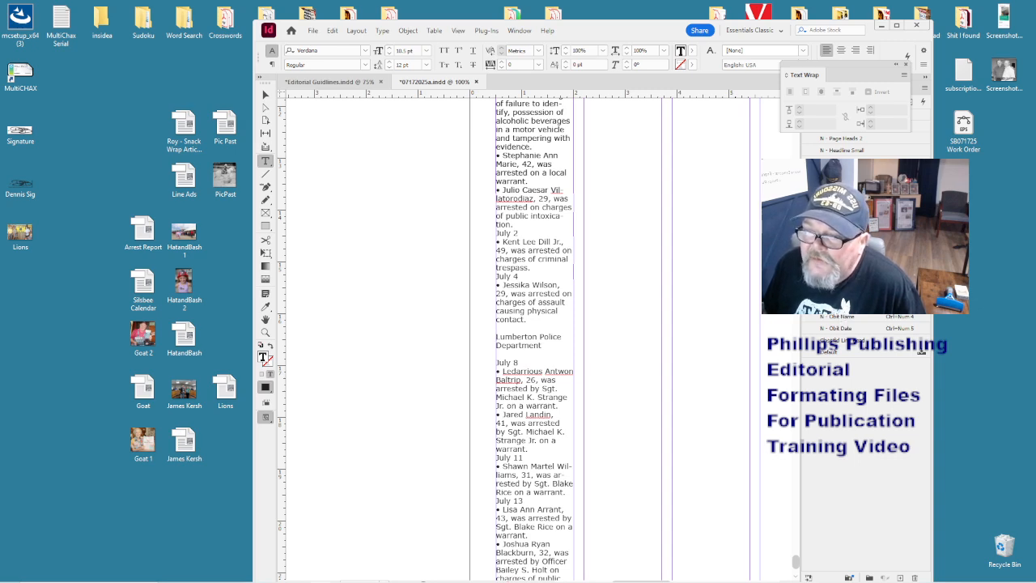
key(ctrl+KP_3)
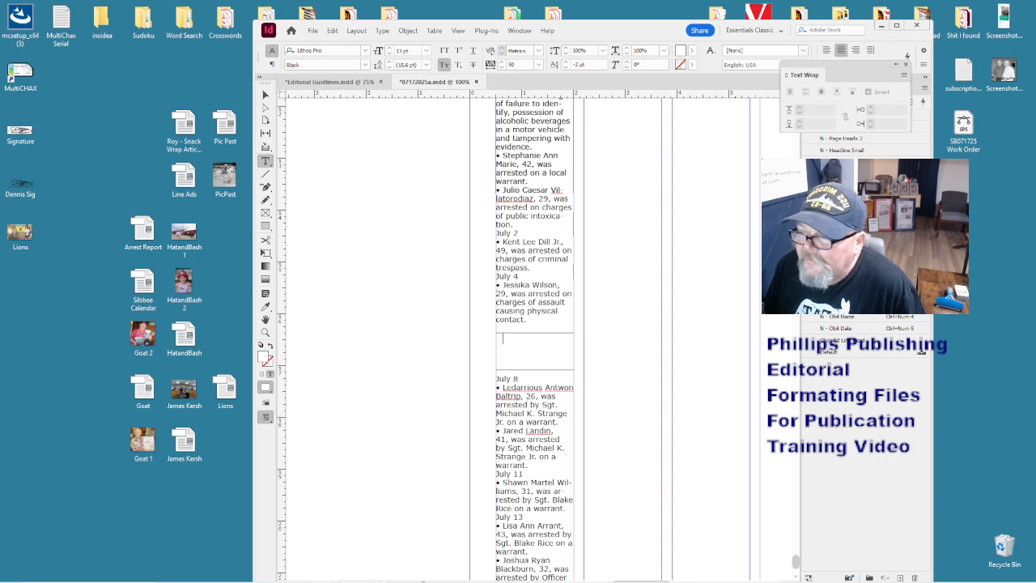
- Recolour the Lumberton heading text black by setting the fill's K value to 100
drag(502, 340, 497, 376)
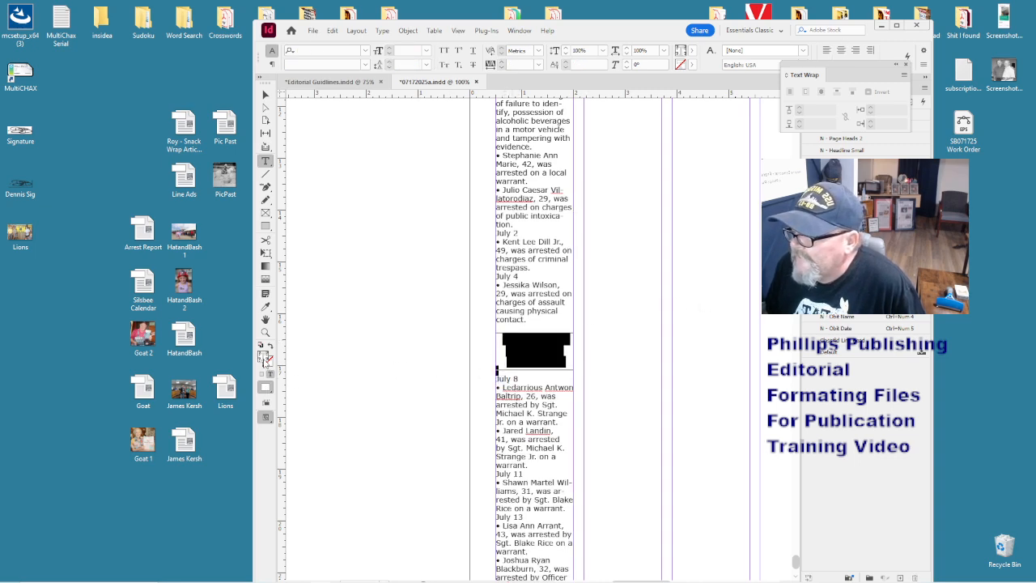
double_click(265, 361)
click(630, 368)
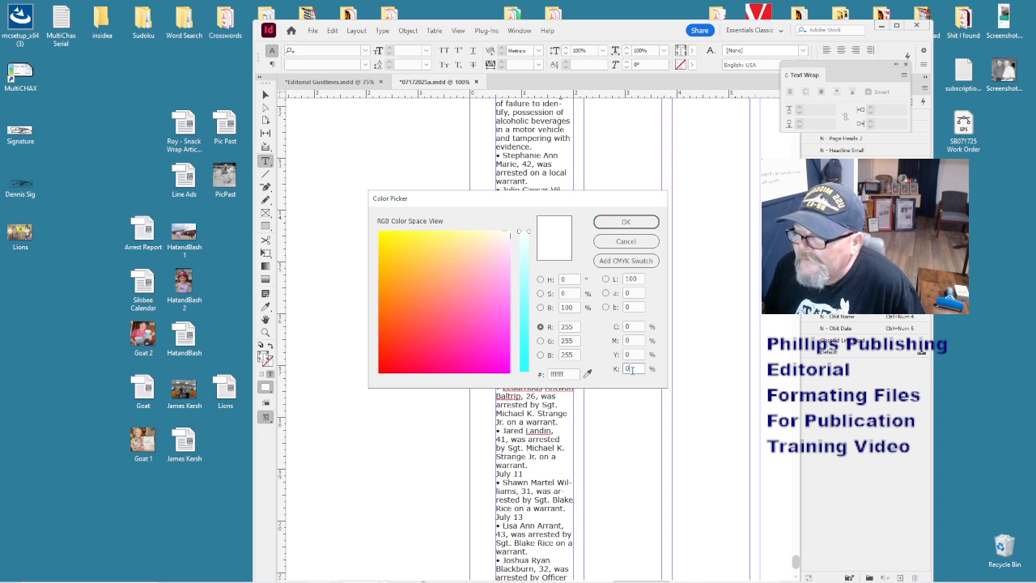
text(100)
key(Return)
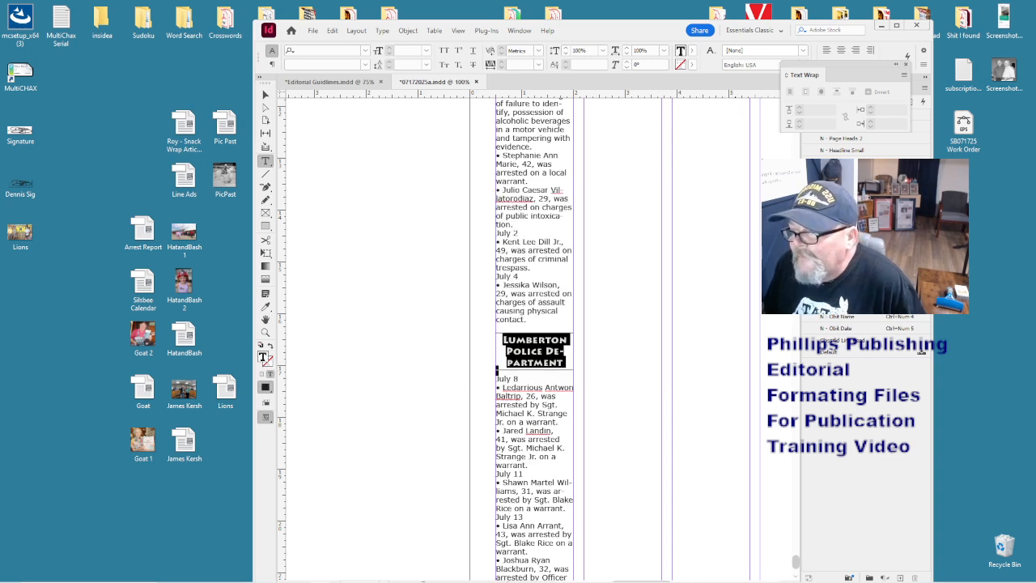
- Rebalance the heading's line breaks, then zoom out to 50%
click(549, 350)
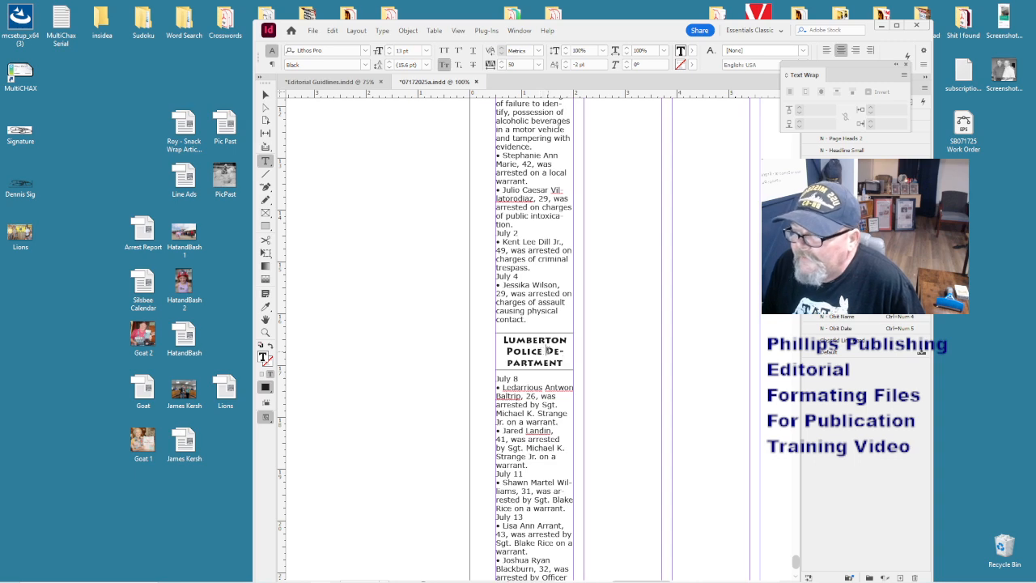
key(Return)
key(BackSpace)
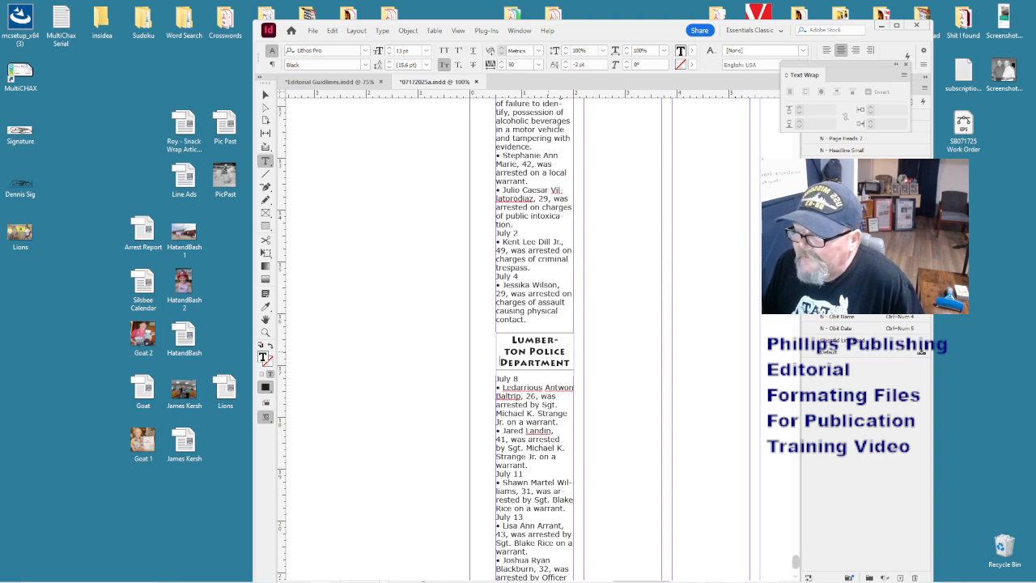
click(548, 346)
key(ctrl+minus)
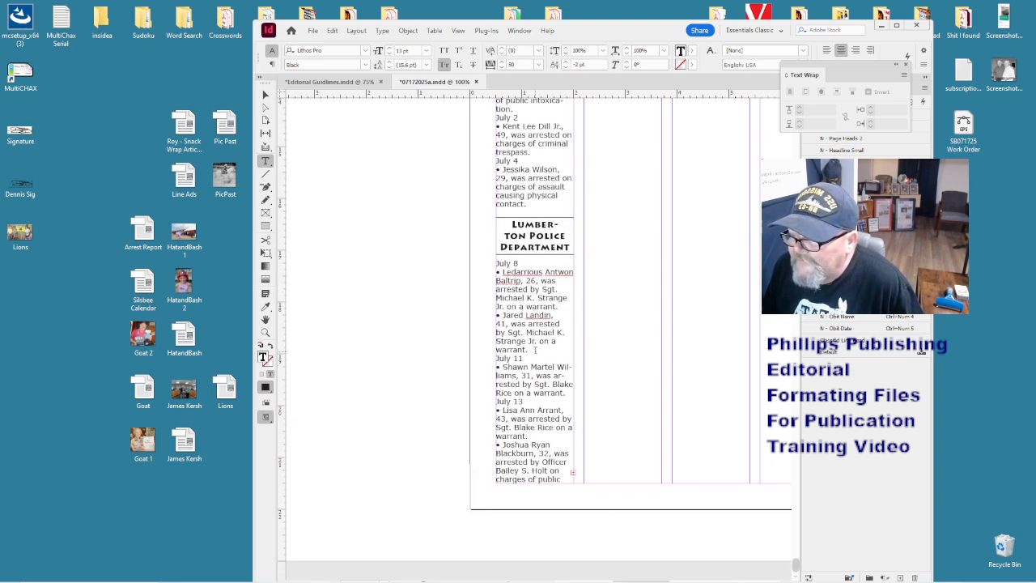
key(ctrl+minus)
- Widen the police report frame across the page columns and fit it to its text
scroll(518, 308, up, 2)
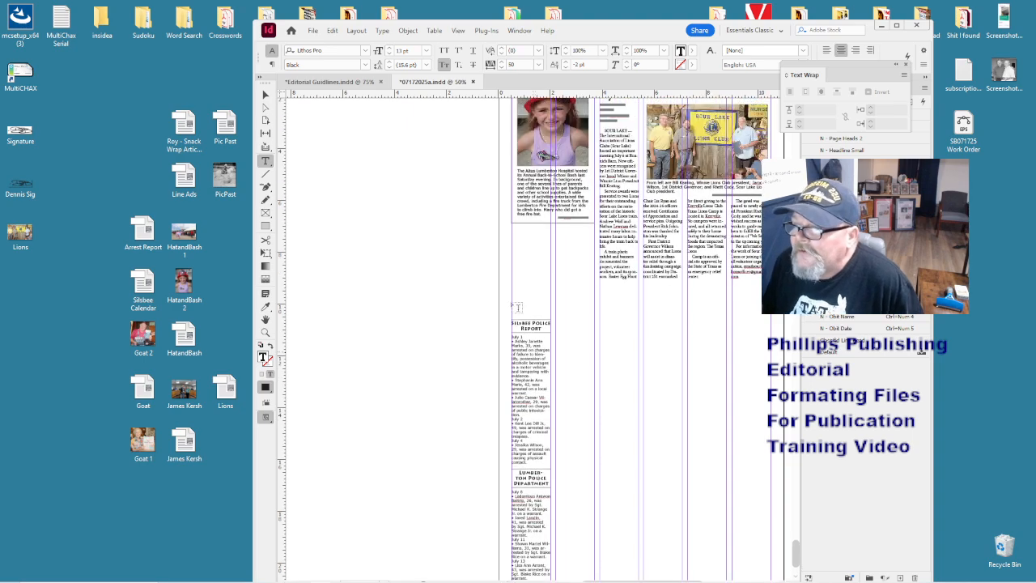
key(Escape)
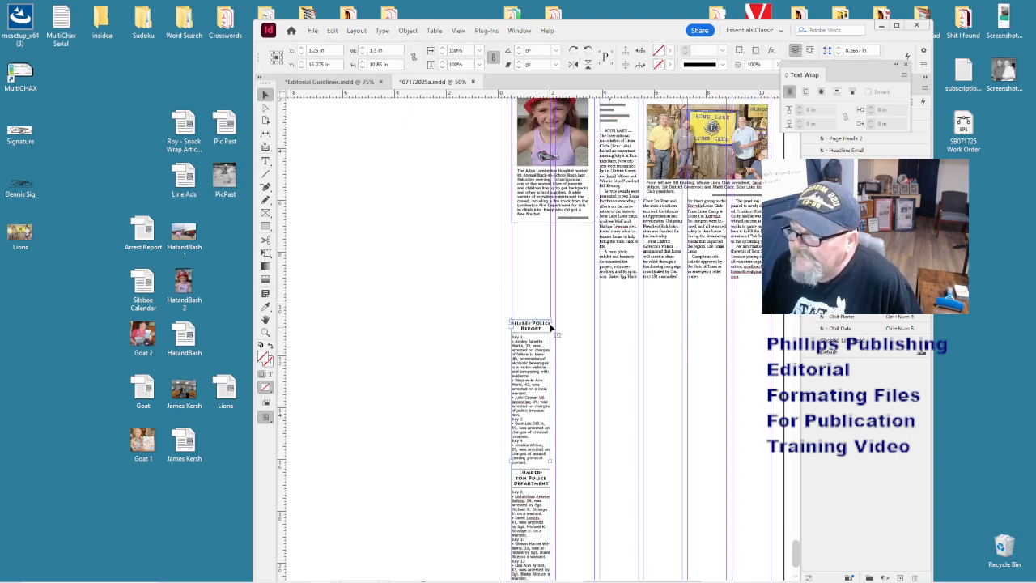
drag(550, 319, 731, 319)
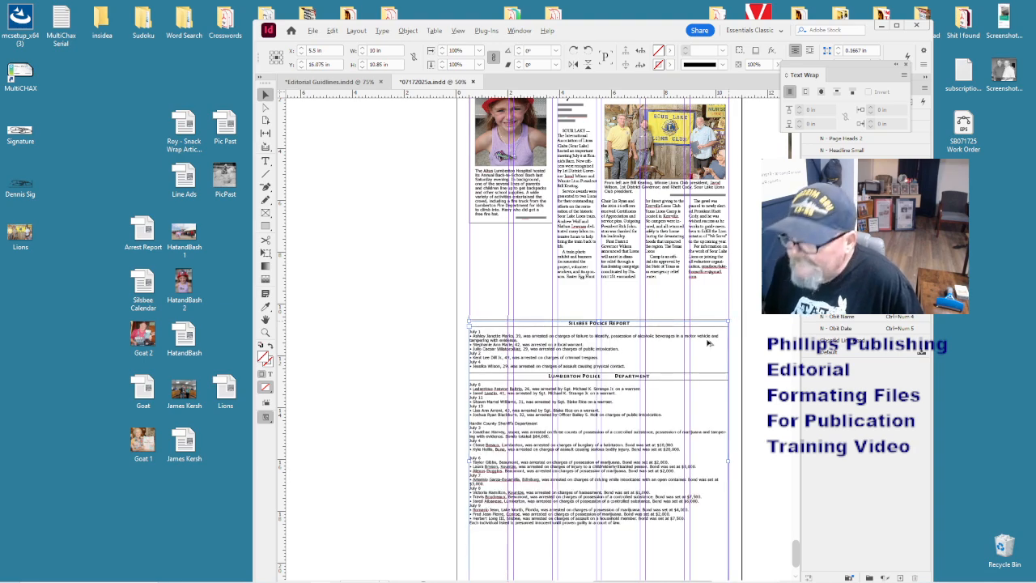
key(ctrl+alt+c)
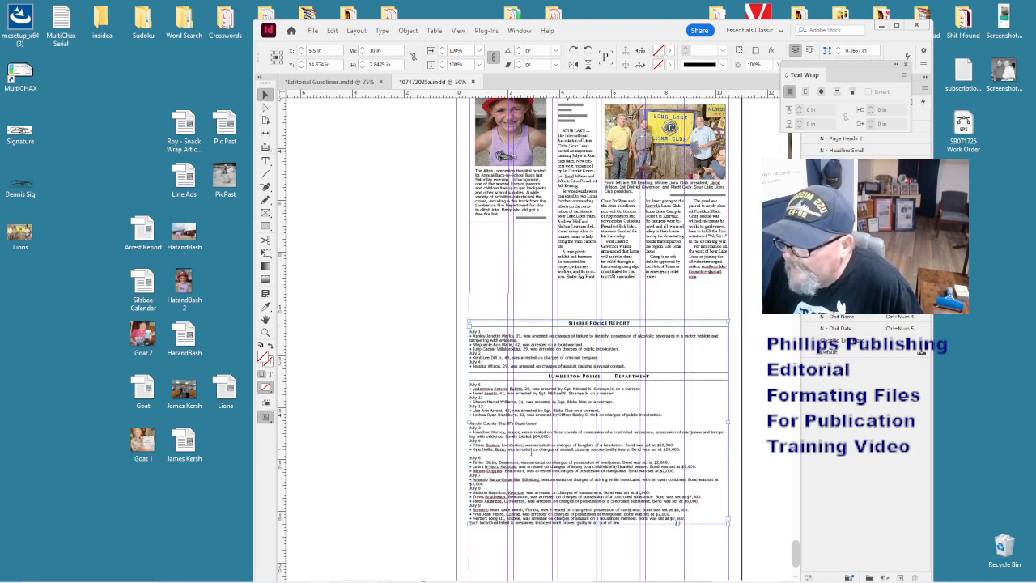
- Add a HARDIN COUNTY line above the July 6 entry in the arrest log
double_click(519, 455)
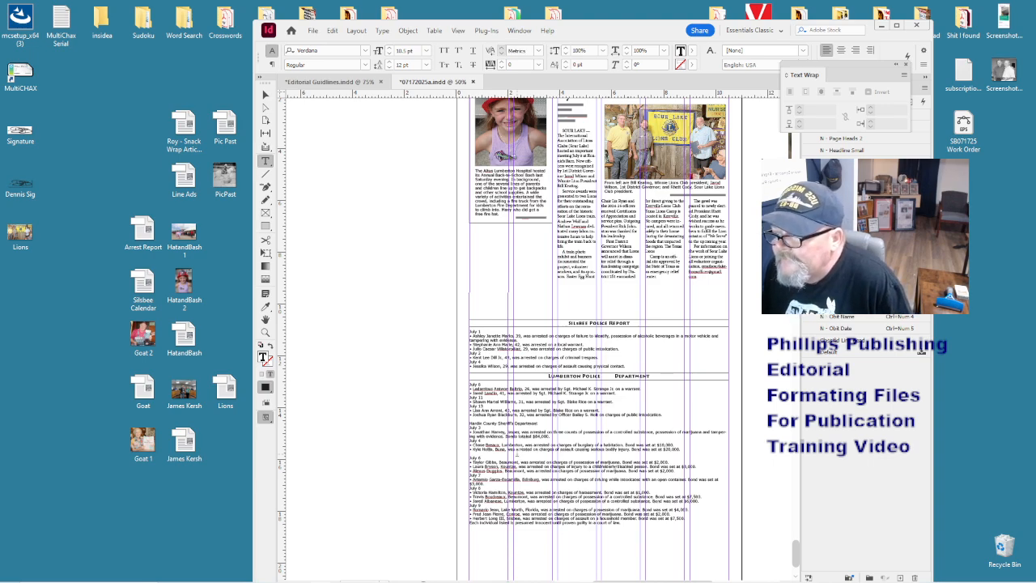
key(Return)
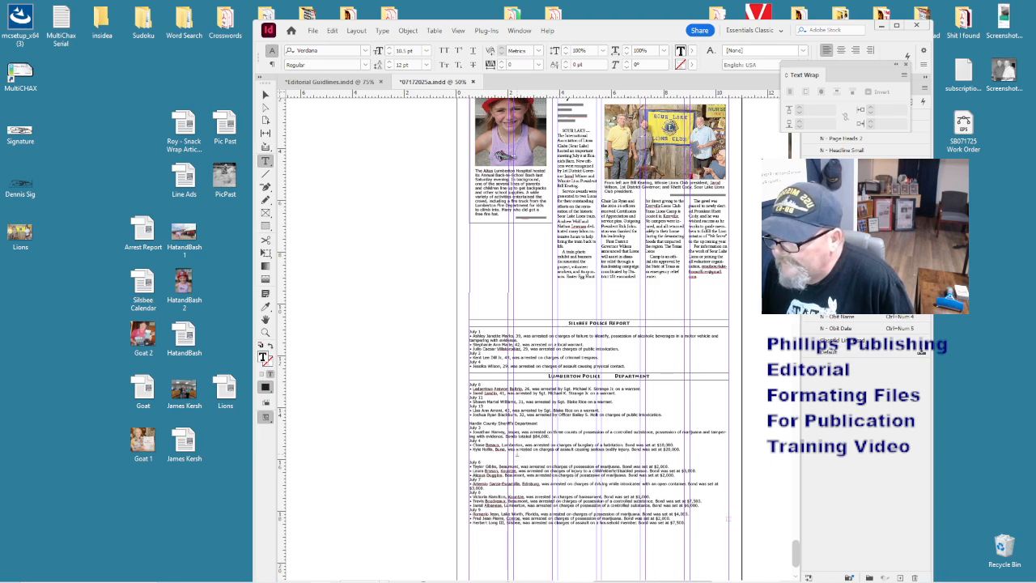
text(H)
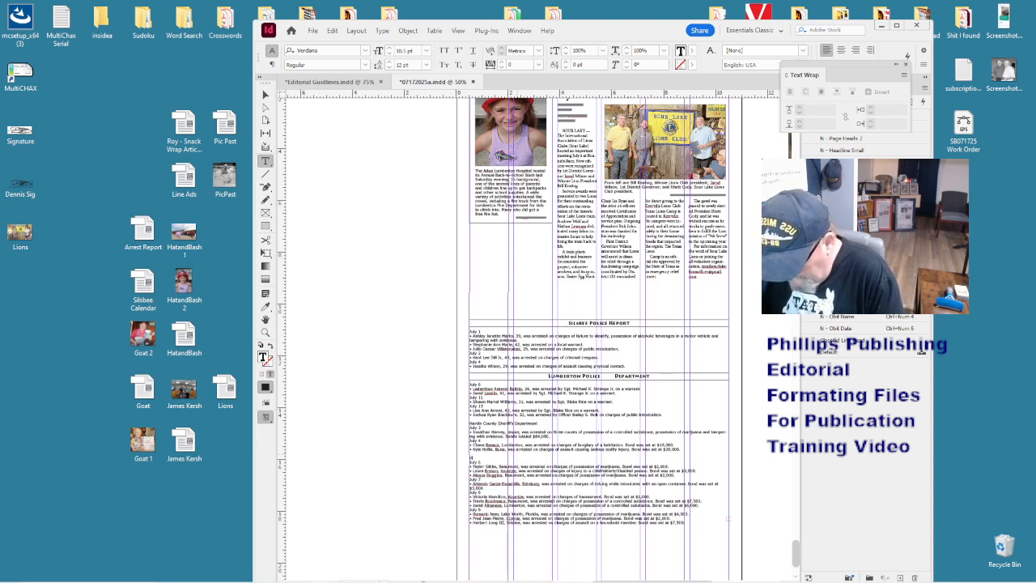
text(ARDIN COUNTY)
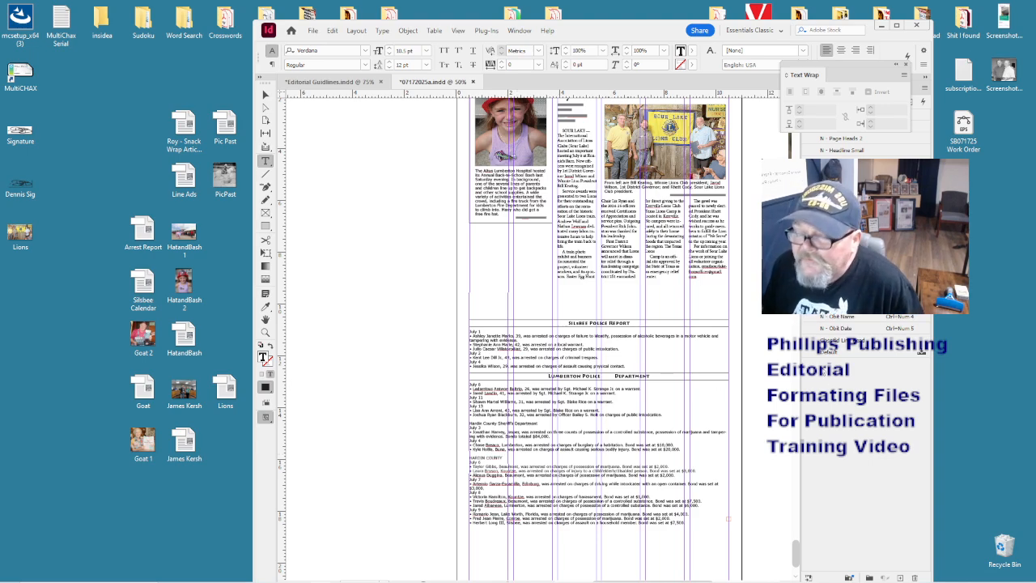
key(Return)
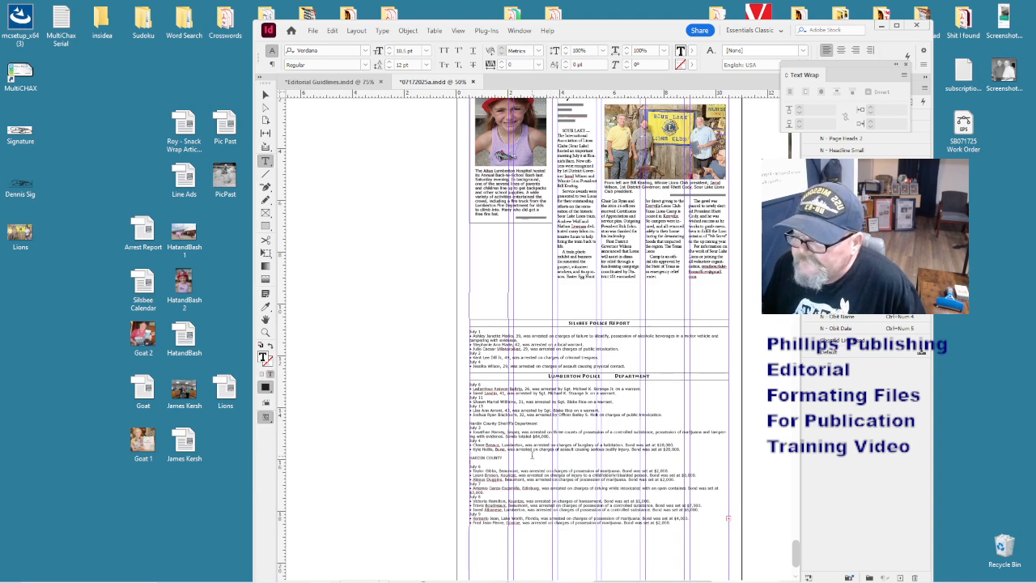
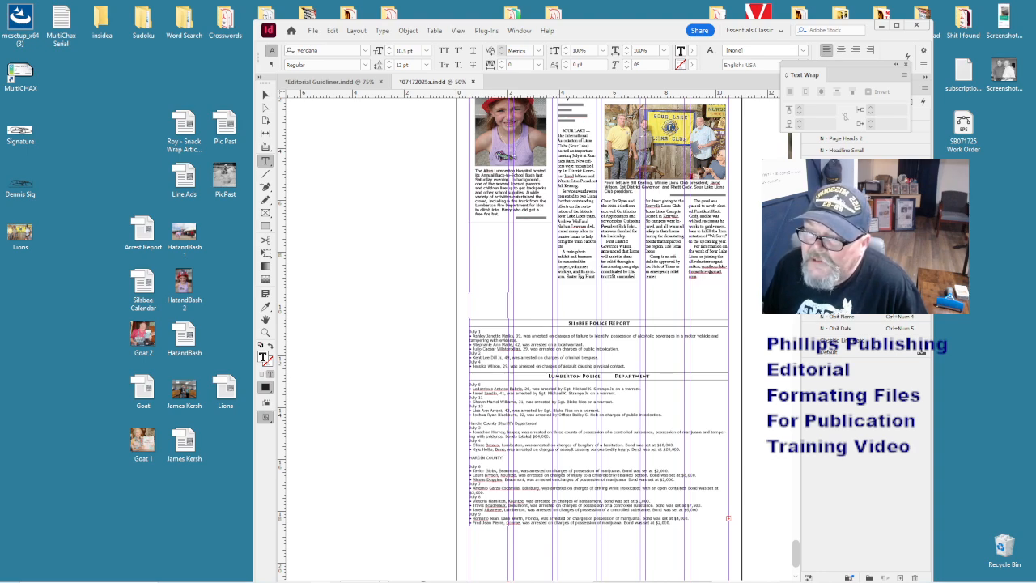
- Give HARDIN COUNTY the ruled section-heading style and a black K 100 text fill
key(ctrl+KP_3)
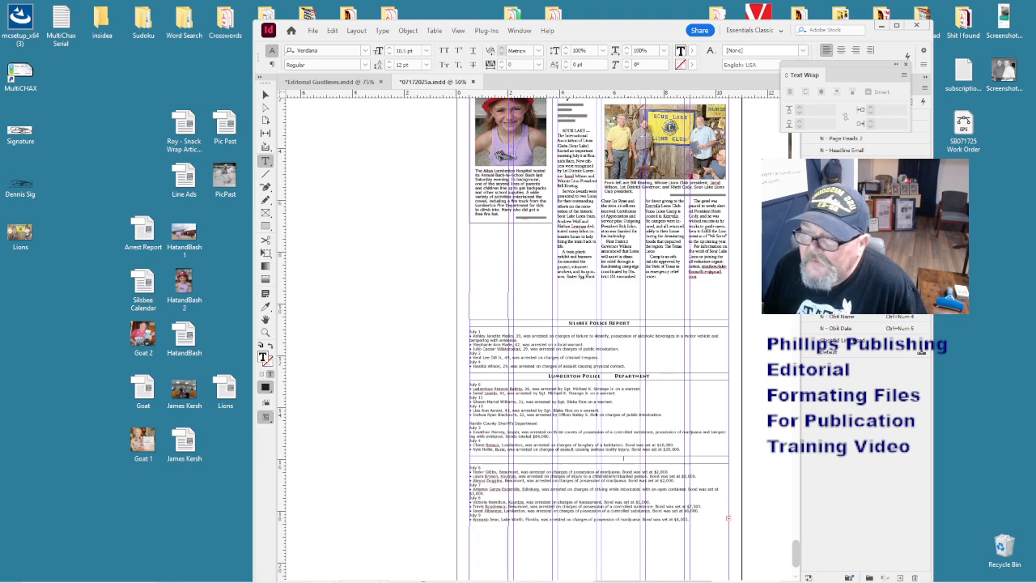
click(921, 348)
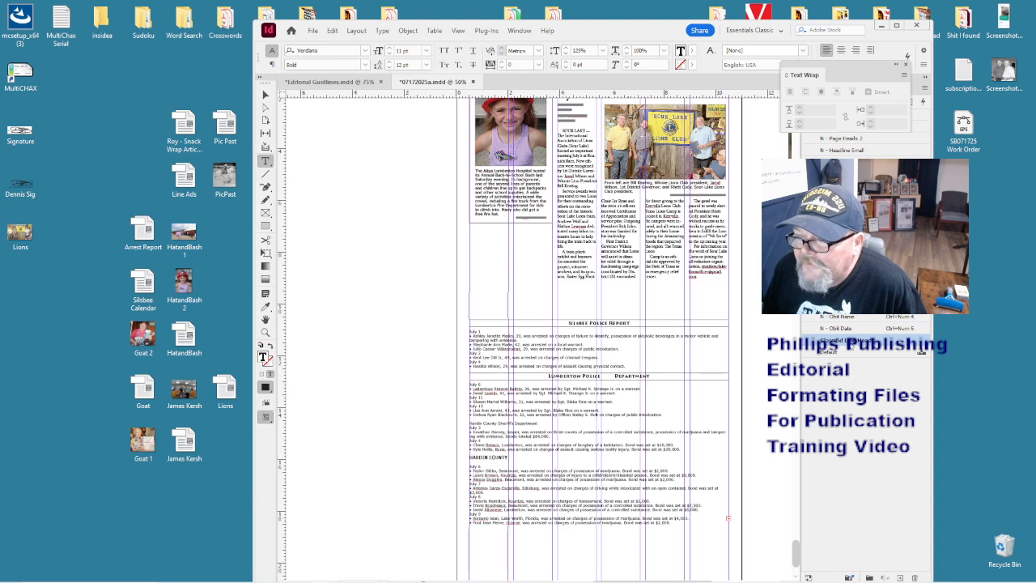
click(921, 346)
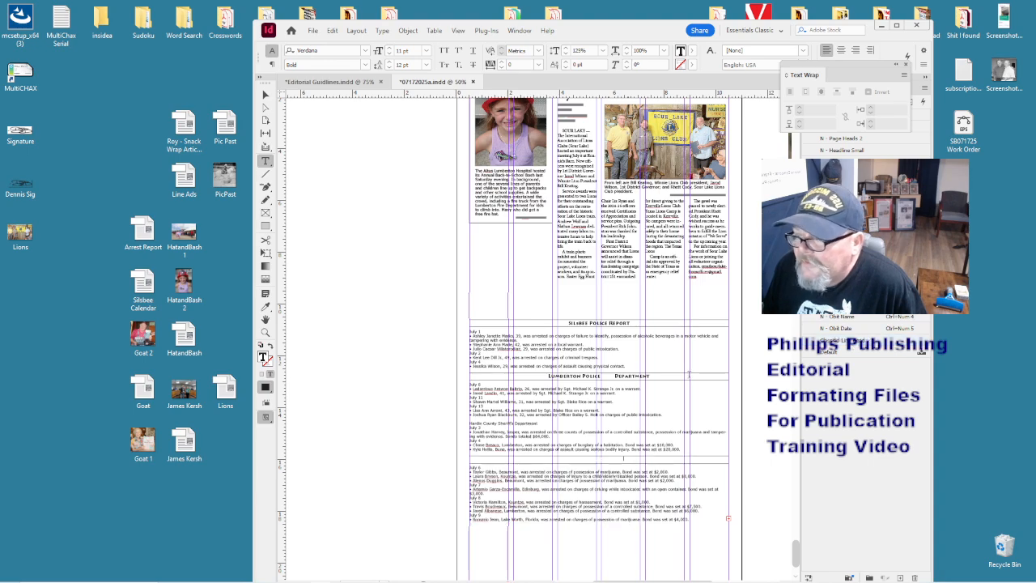
click(566, 462)
drag(562, 459, 632, 459)
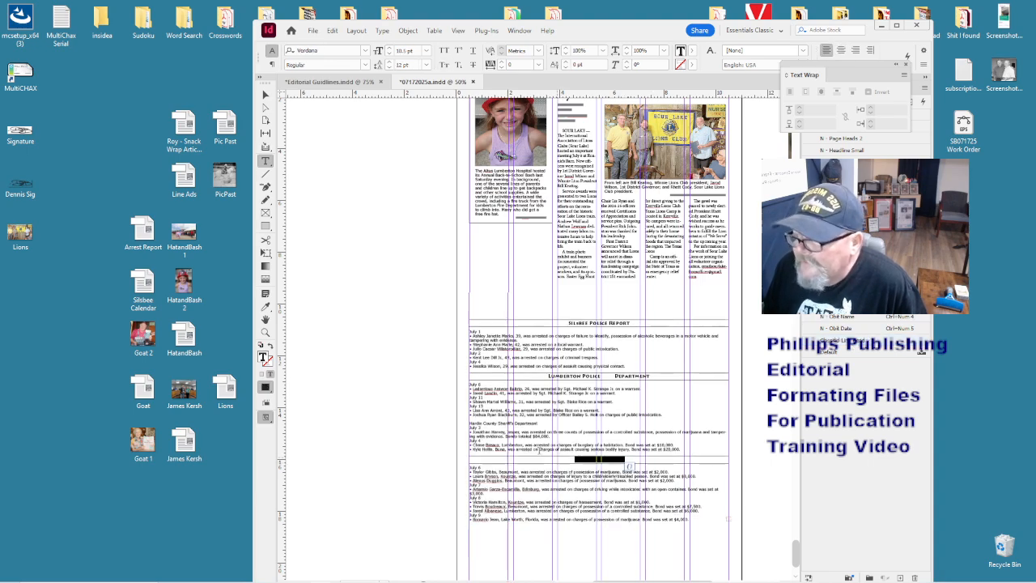
double_click(266, 357)
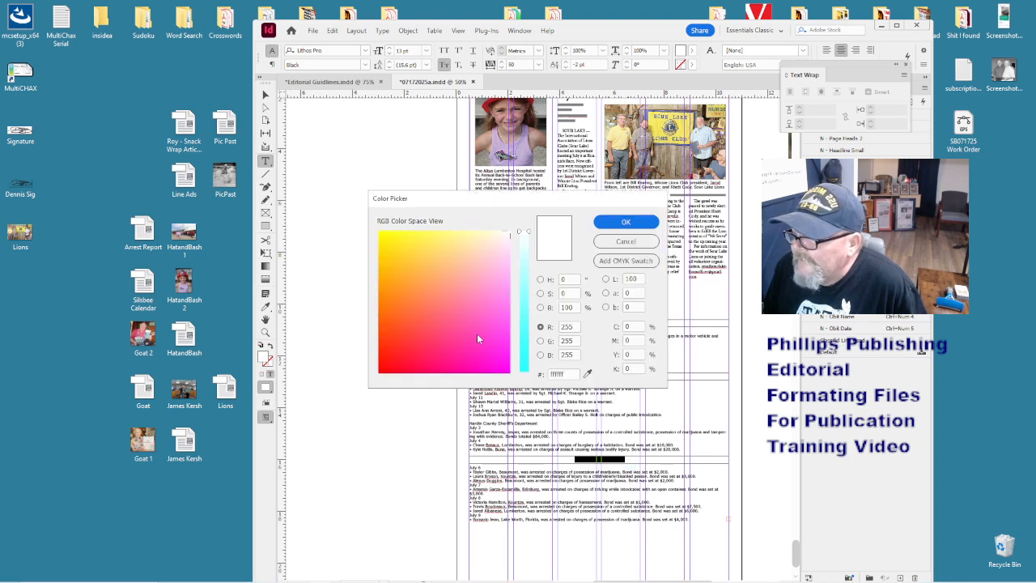
double_click(632, 368)
text(100)
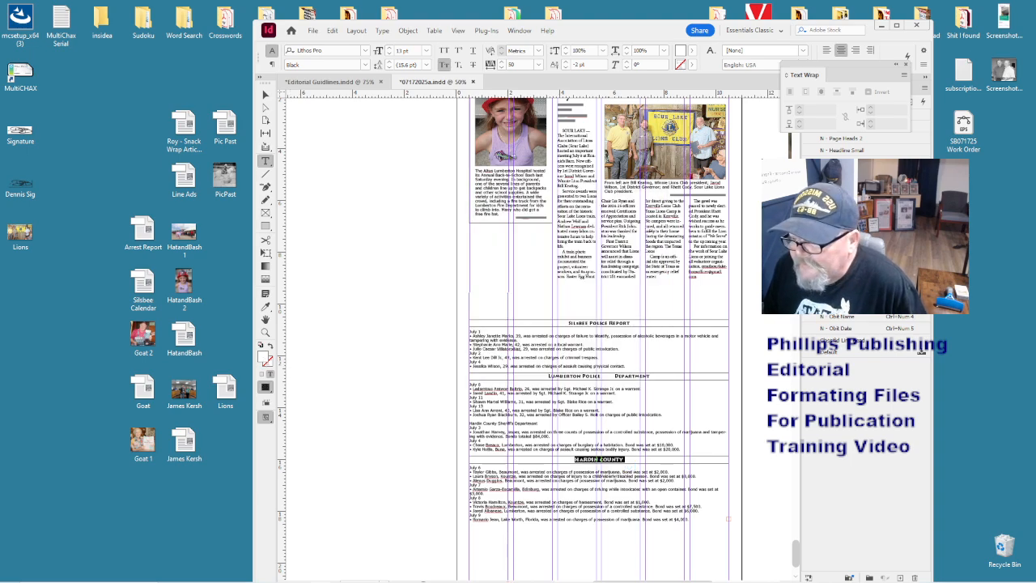
key(Return)
- Enlarge the police report frame to reveal its overset lines, keeping the blank line under Lumberton
click(685, 492)
key(ctrl+alt+c)
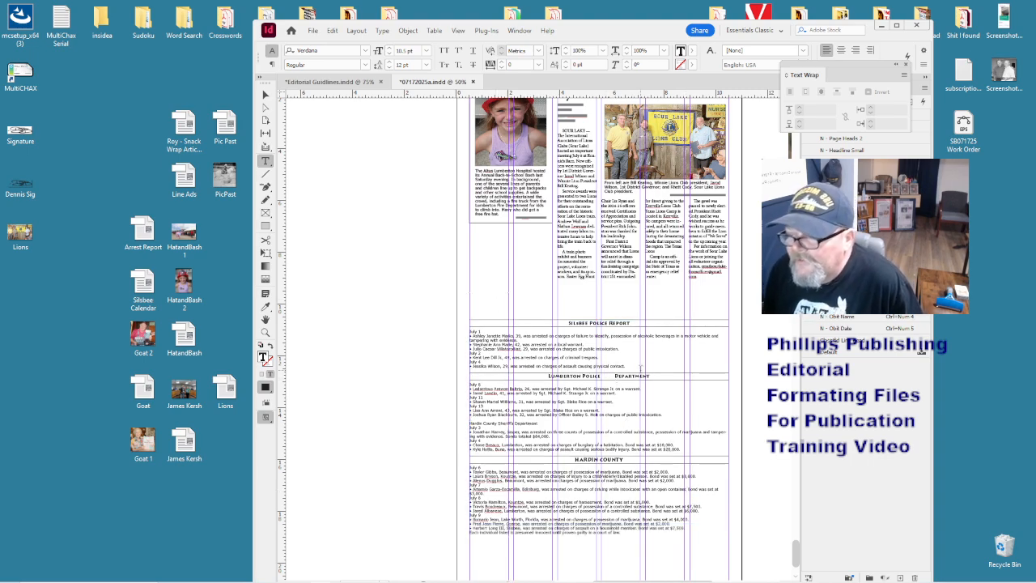
key(BackSpace)
key(BackSpace)
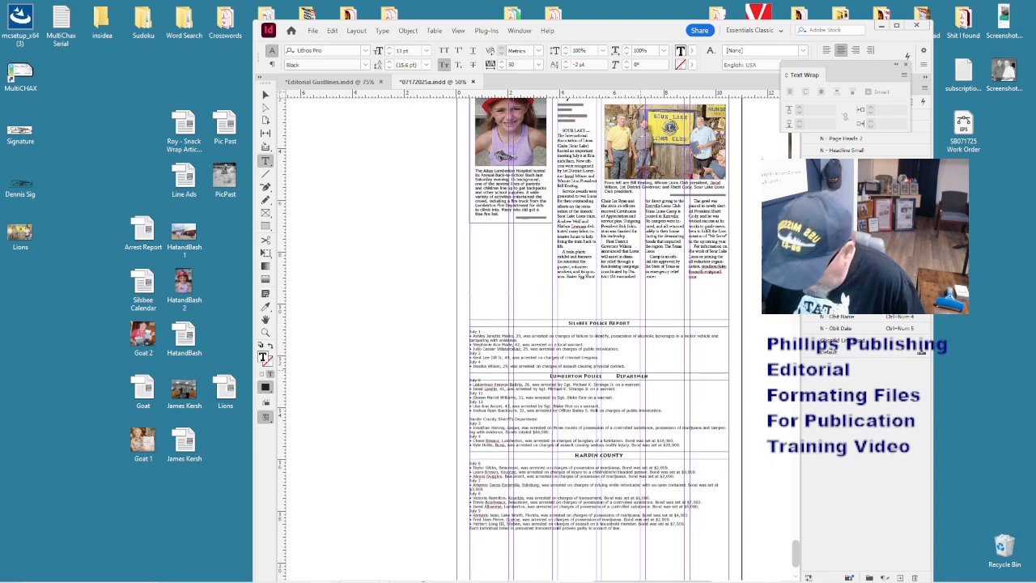
key(ctrl+z)
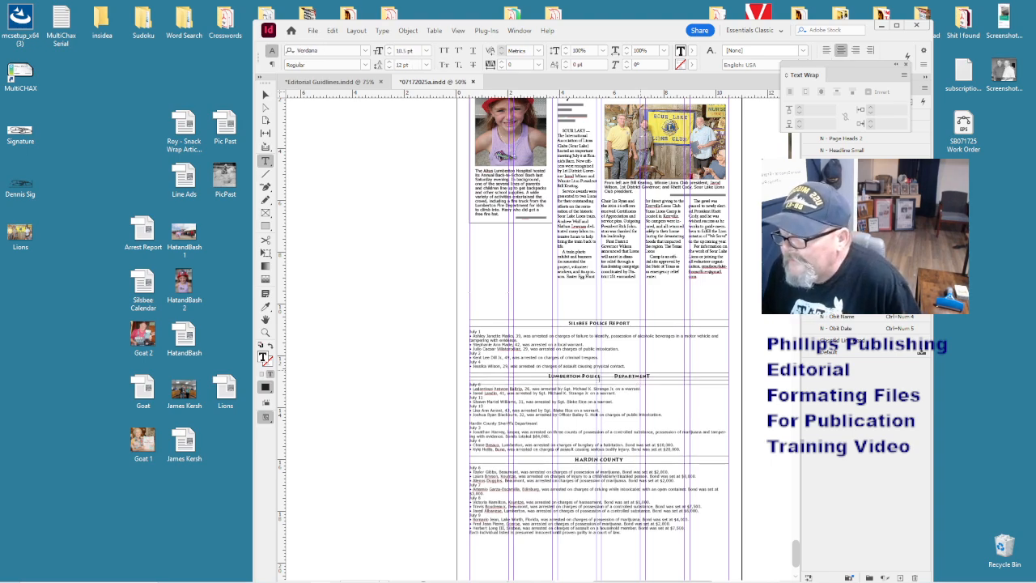
key(BackSpace)
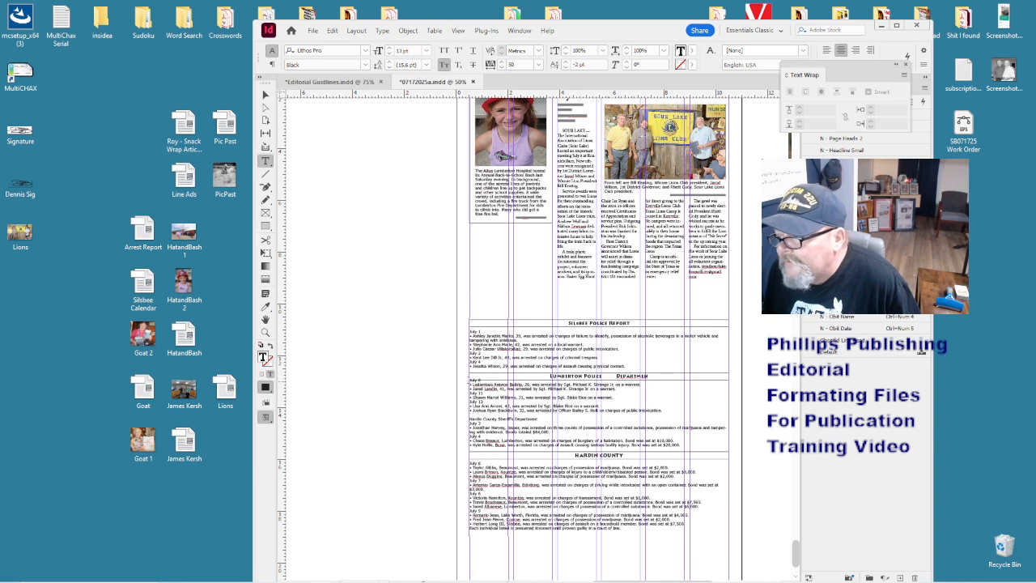
key(ctrl+z)
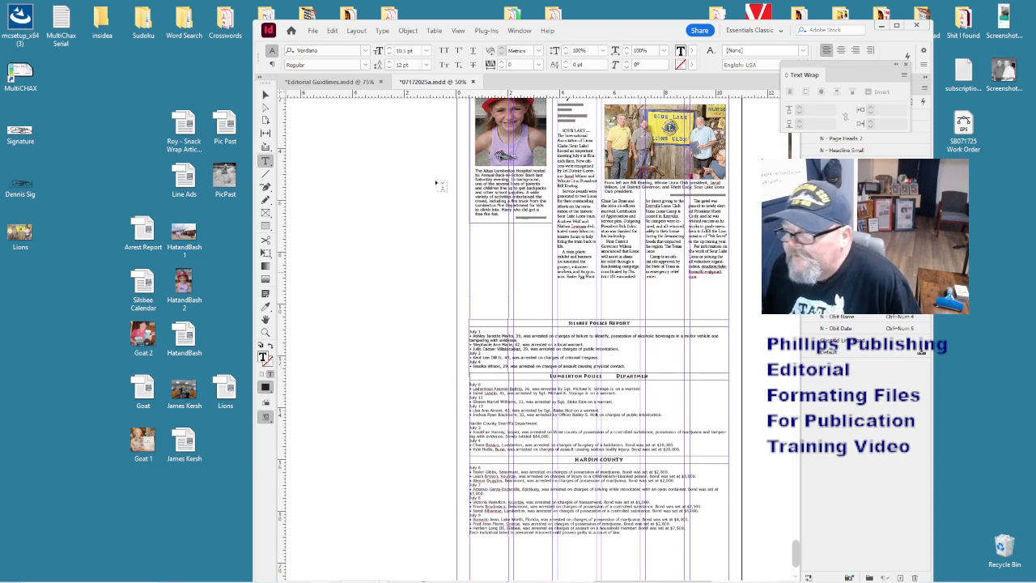
key(Escape)
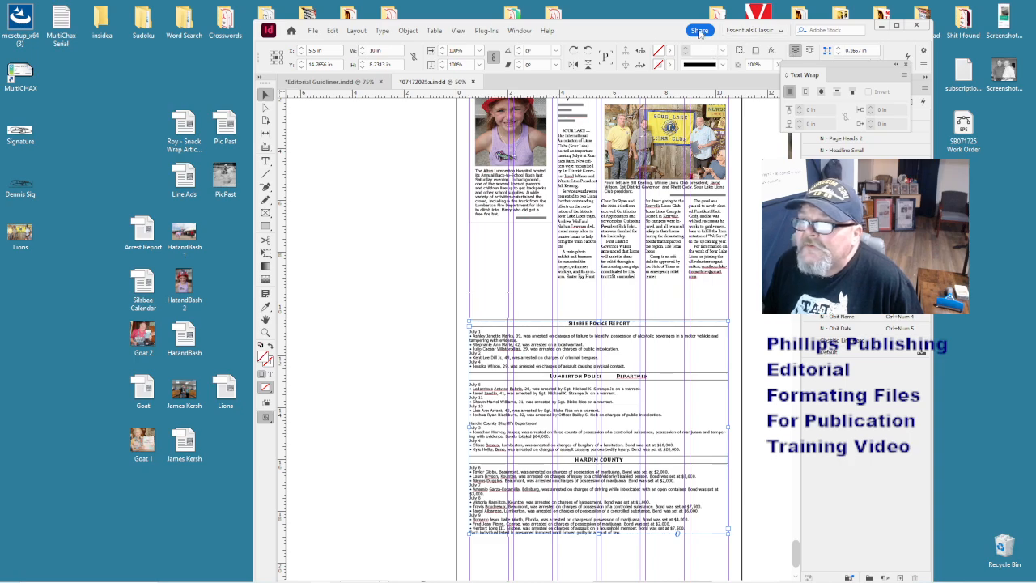
- Maximize the window and set the report frame to 6 columns, fitted to its text
drag(648, 32, 557, 0)
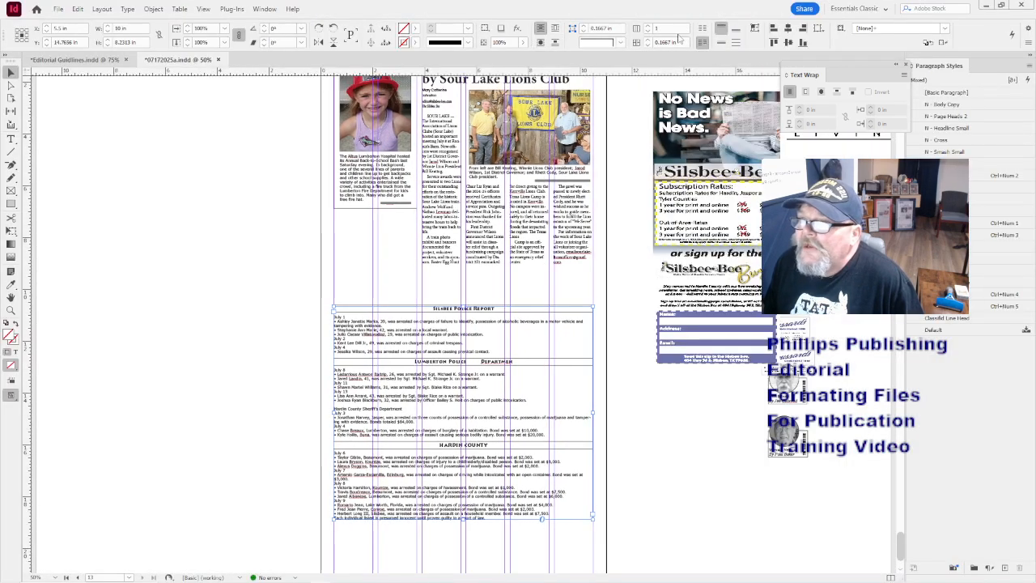
click(687, 27)
text(6)
key(Return)
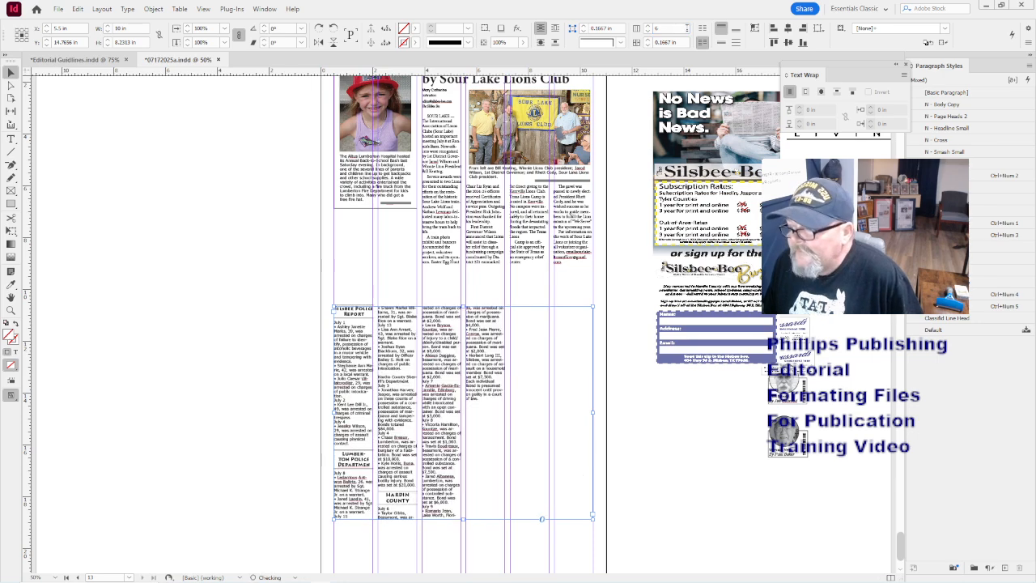
key(ctrl+alt+c)
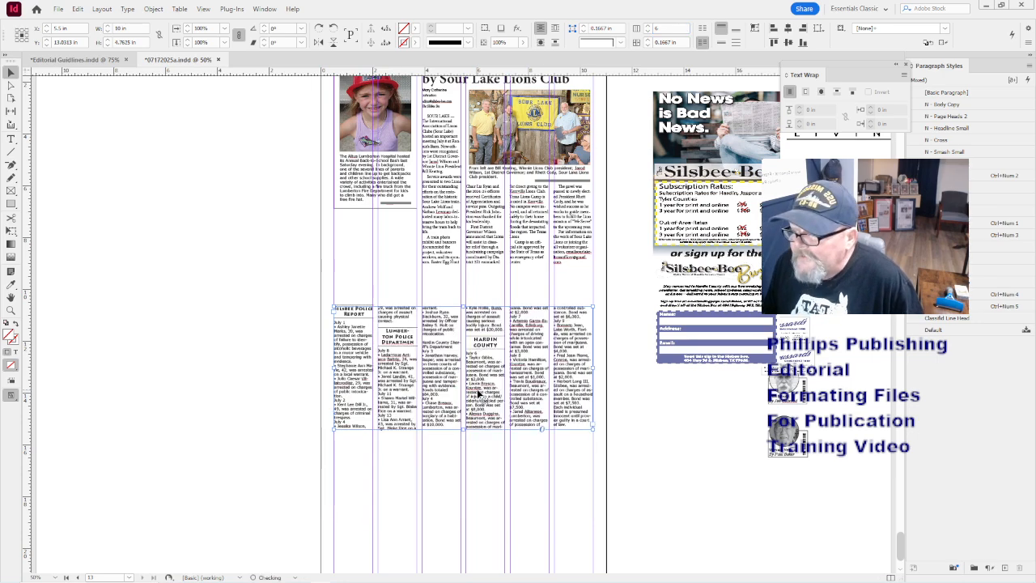
click(488, 436)
click(489, 421)
- Zoom to 100% to check the Lumberton Police Department heading, then back out to both pages
key(ctrl+1)
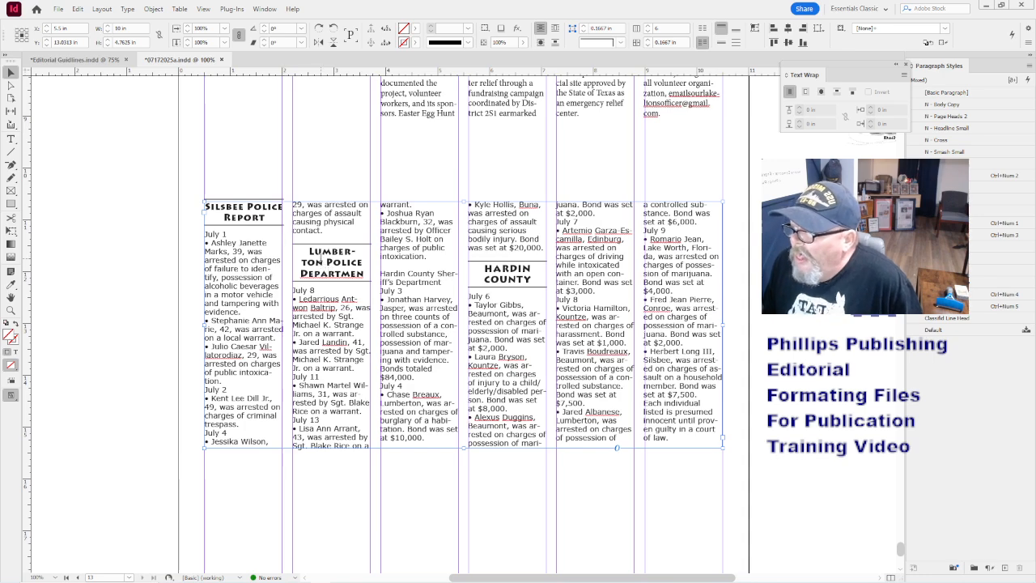
double_click(364, 275)
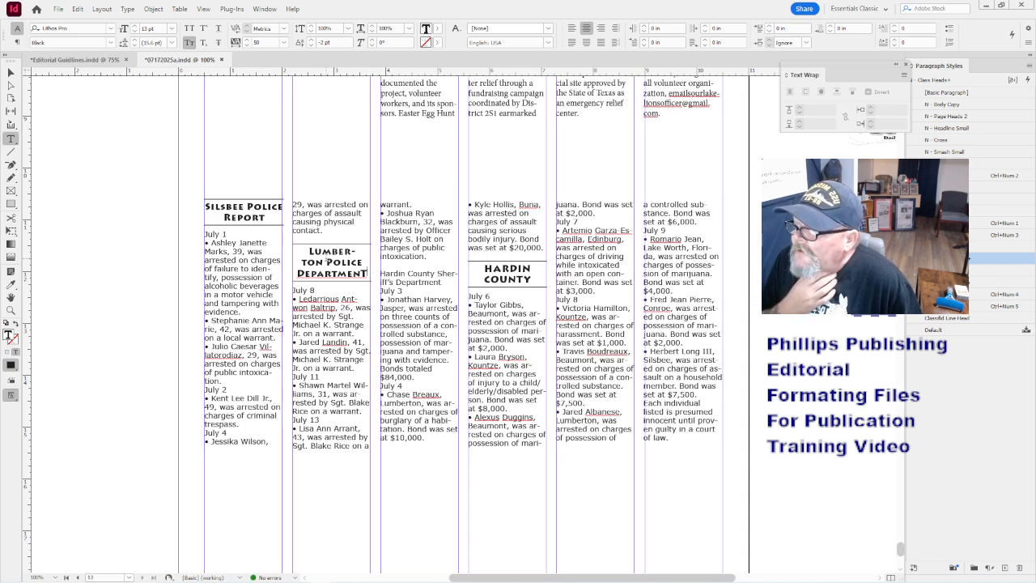
key(ctrl+minus)
key(ctrl+minus)
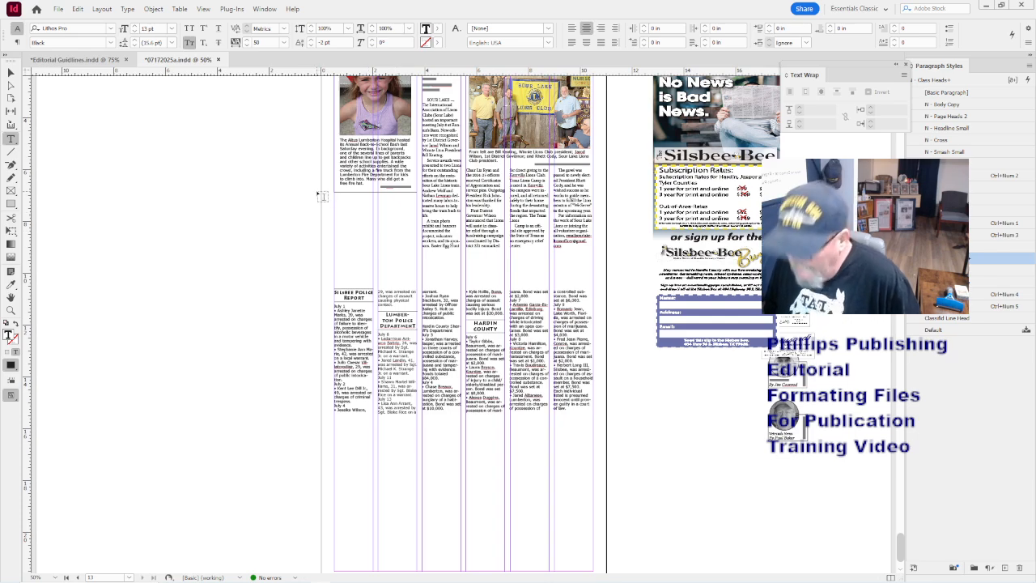
key(ctrl+minus)
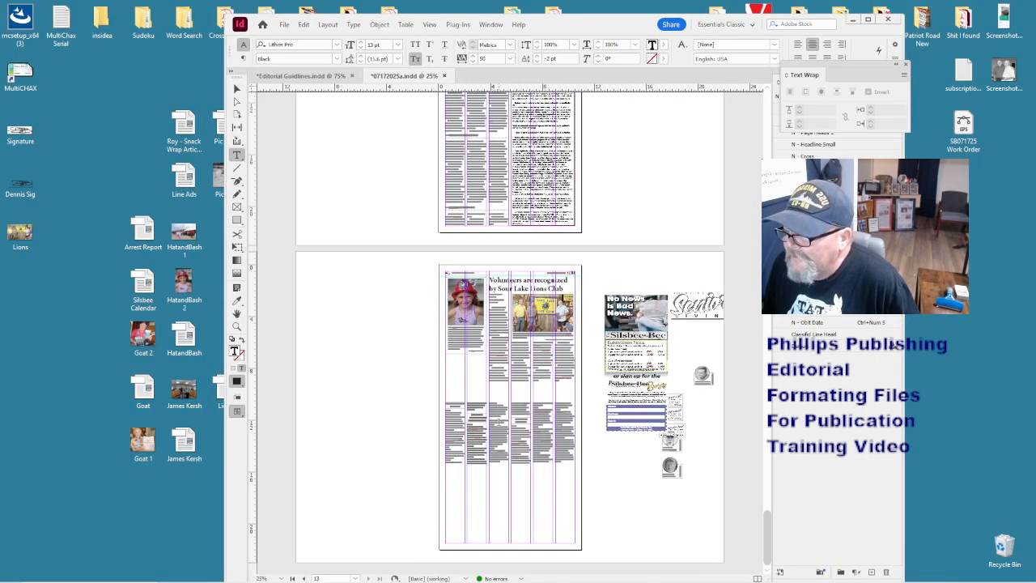
- Bold the July 2 and July 1 date lines in the police report
double_click(498, 422)
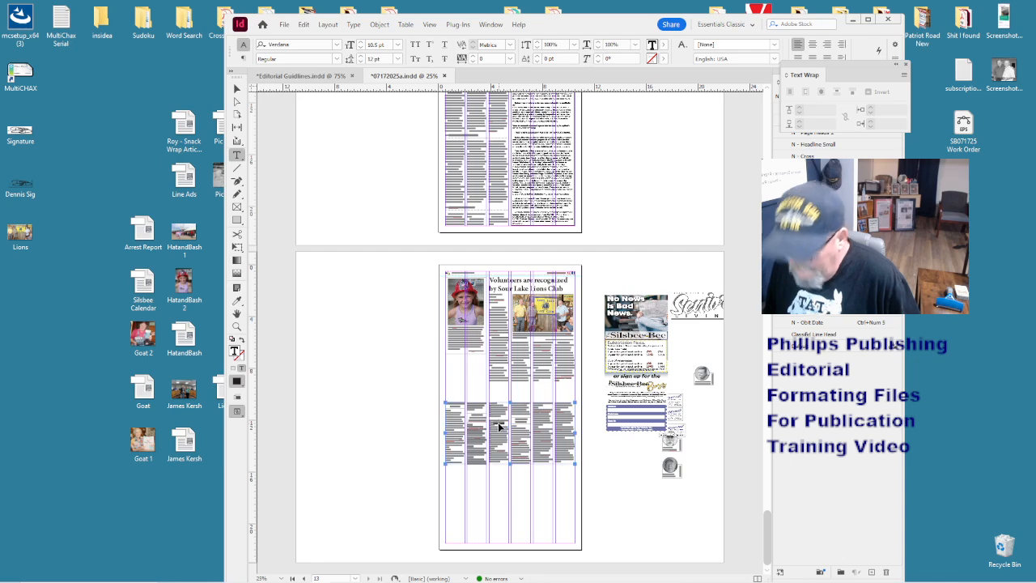
key(ctrl+1)
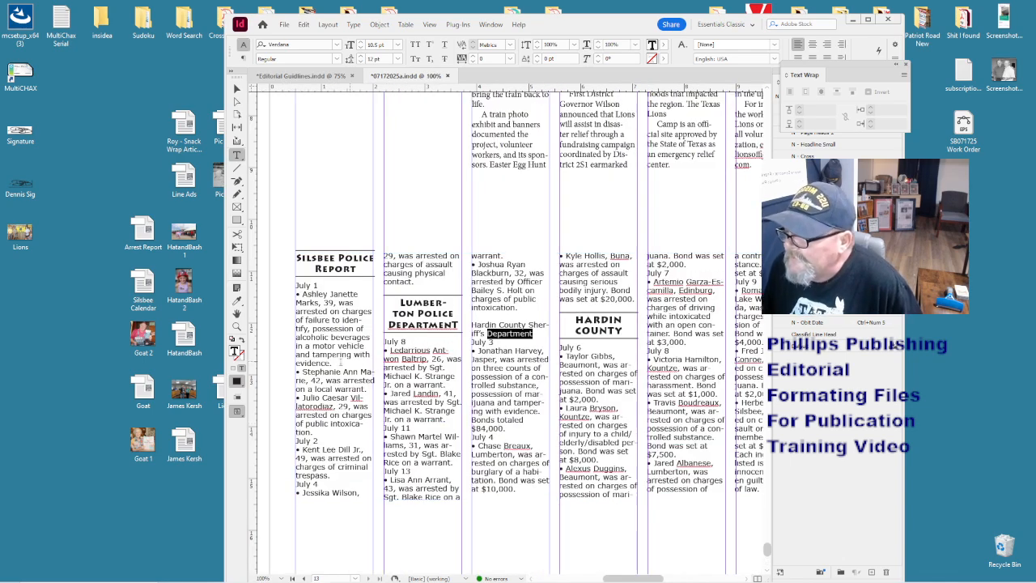
triple_click(318, 438)
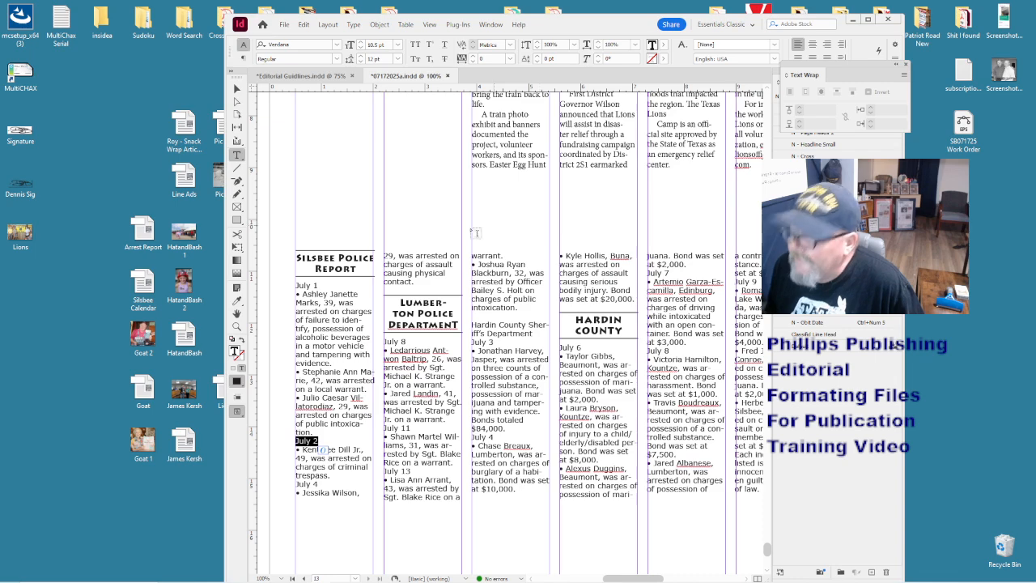
key(ctrl+shift+b)
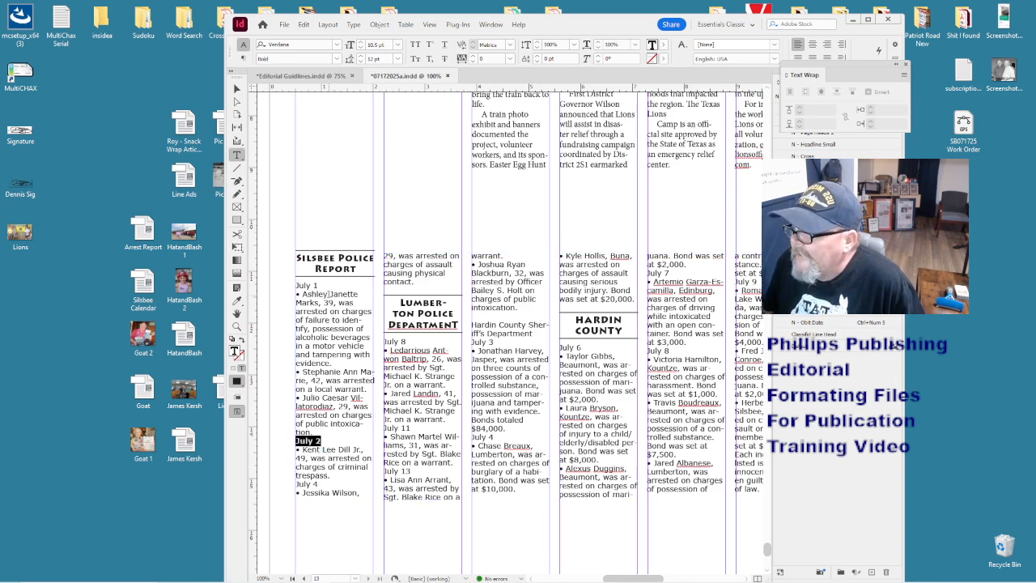
drag(321, 283, 290, 290)
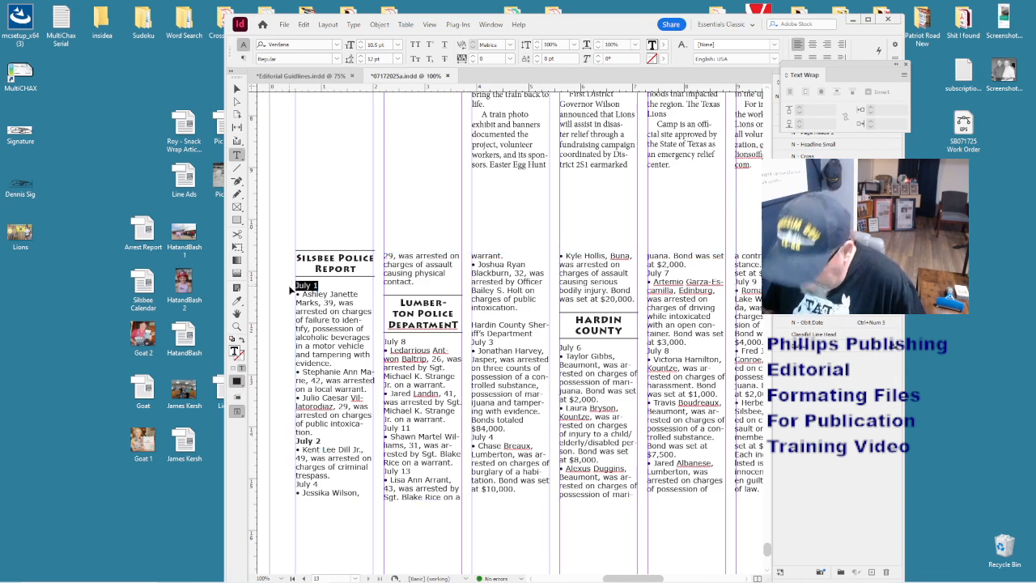
key(ctrl+shift+b)
- Bold the July 8, July 11 and July 13 date lines, then zoom out to 50%
drag(412, 348, 383, 346)
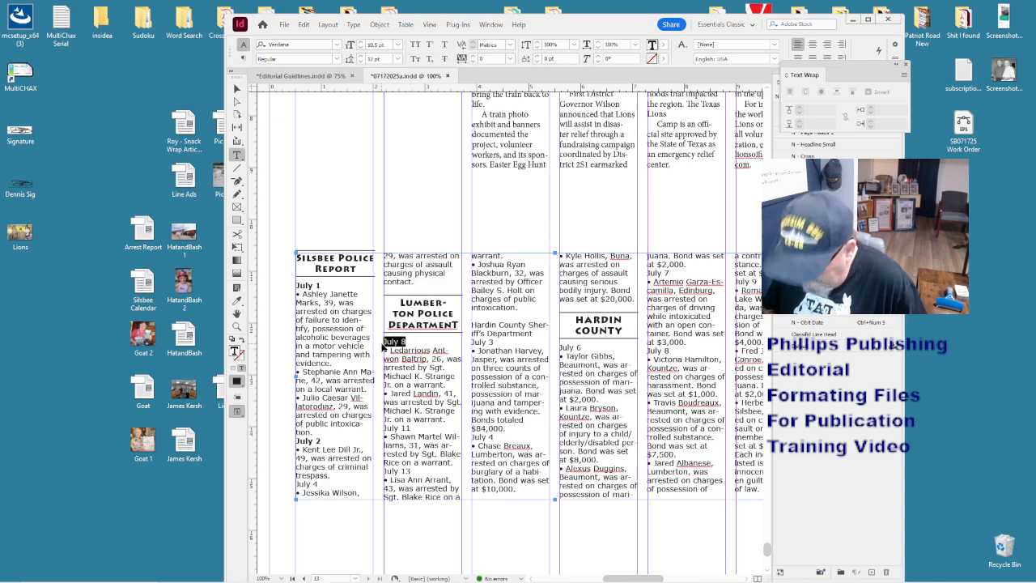
key(ctrl+shift+b)
drag(412, 429, 385, 434)
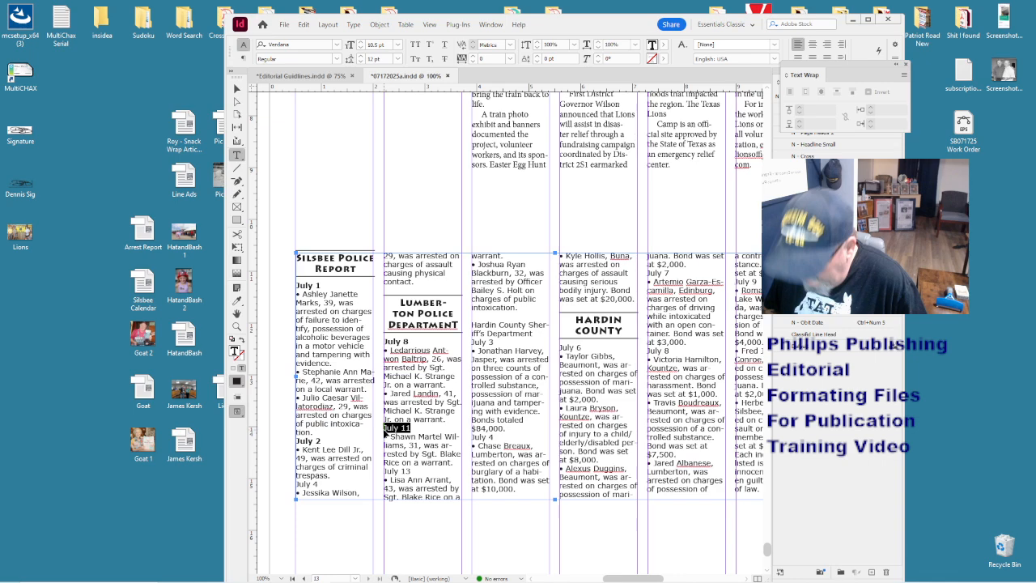
key(ctrl+shift+b)
drag(412, 471, 384, 478)
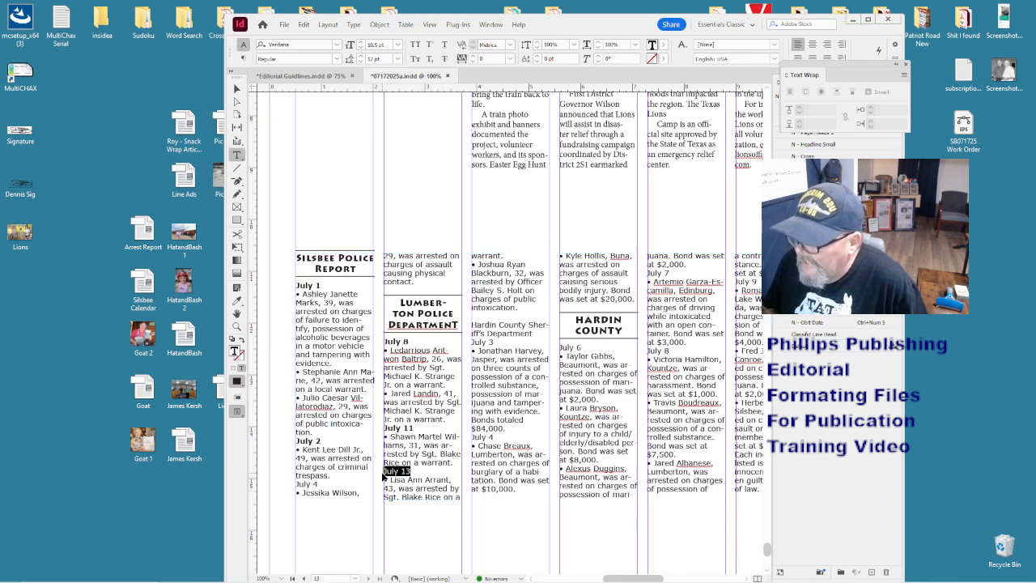
key(ctrl+shift+b)
click(483, 438)
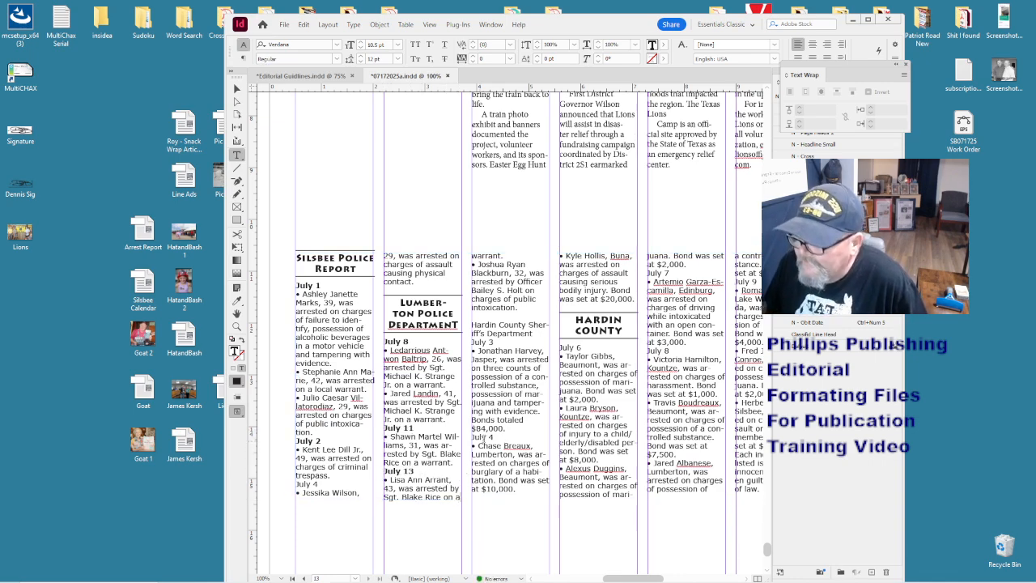
click(495, 437)
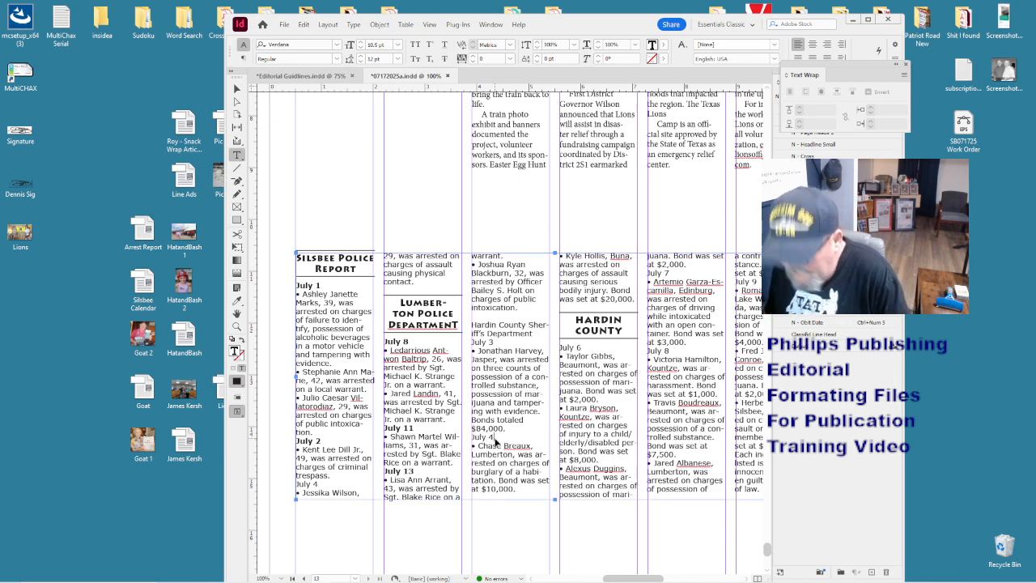
key(ctrl+minus)
key(ctrl+minus)
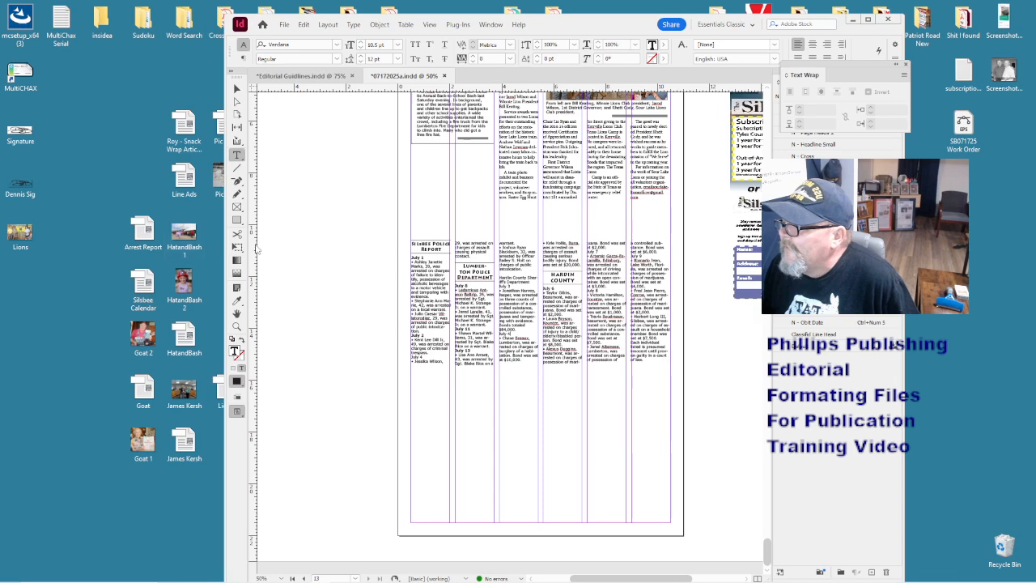
- Move the police-report frame up and the lower stories down, then place Line Ads.docx below the report
click(239, 91)
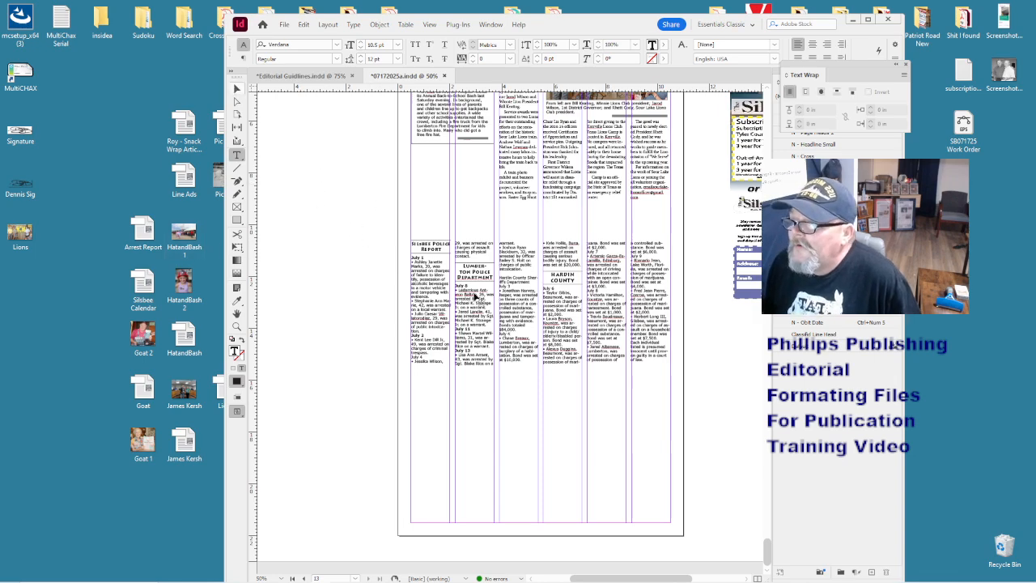
drag(501, 305, 496, 180)
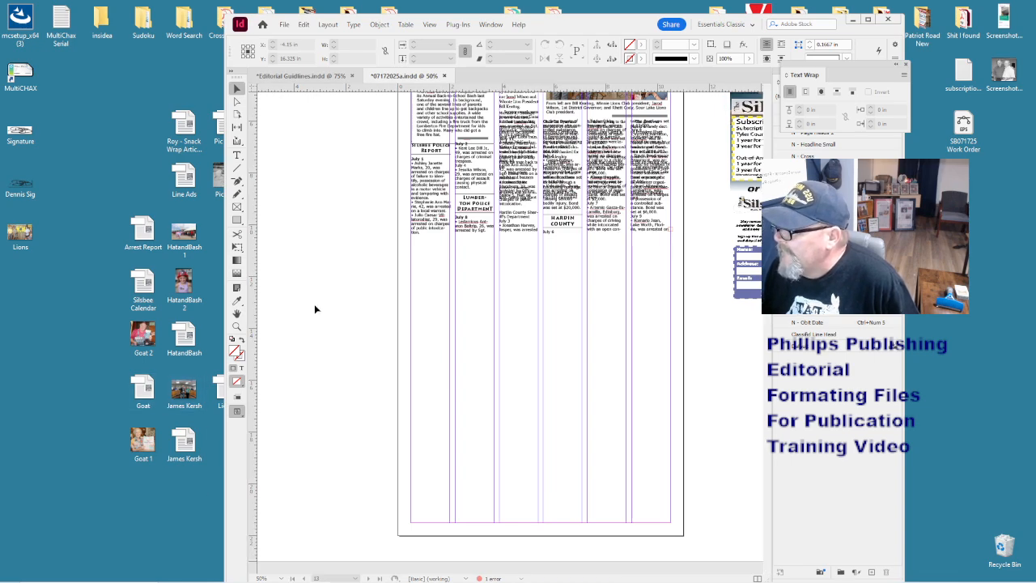
scroll(315, 309, up, 1)
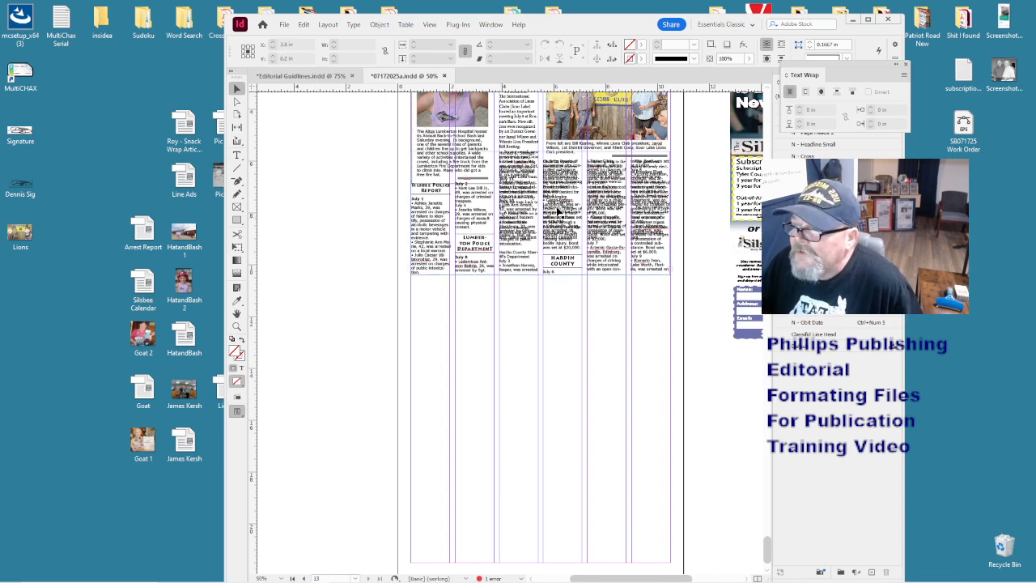
drag(555, 208, 560, 331)
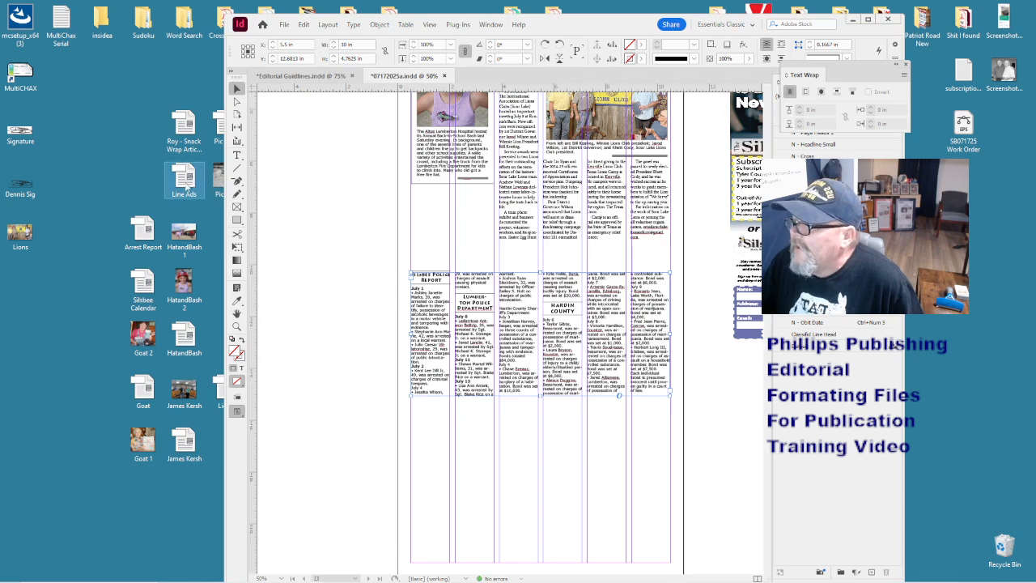
drag(196, 188, 459, 422)
click(460, 421)
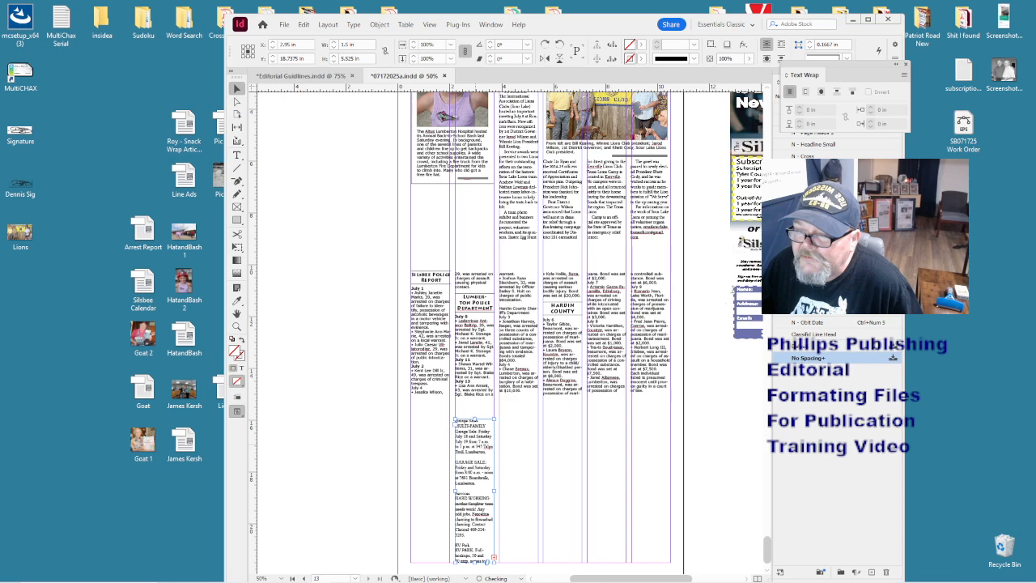
- Apply N - Body Copy to all of the placed classified text
double_click(474, 458)
key(ctrl+a)
click(906, 65)
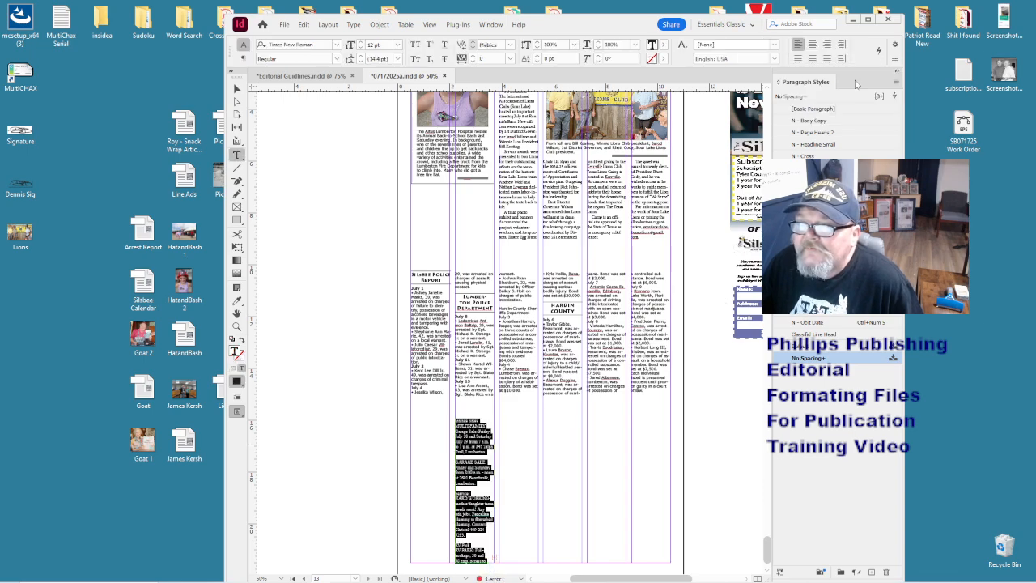
click(811, 120)
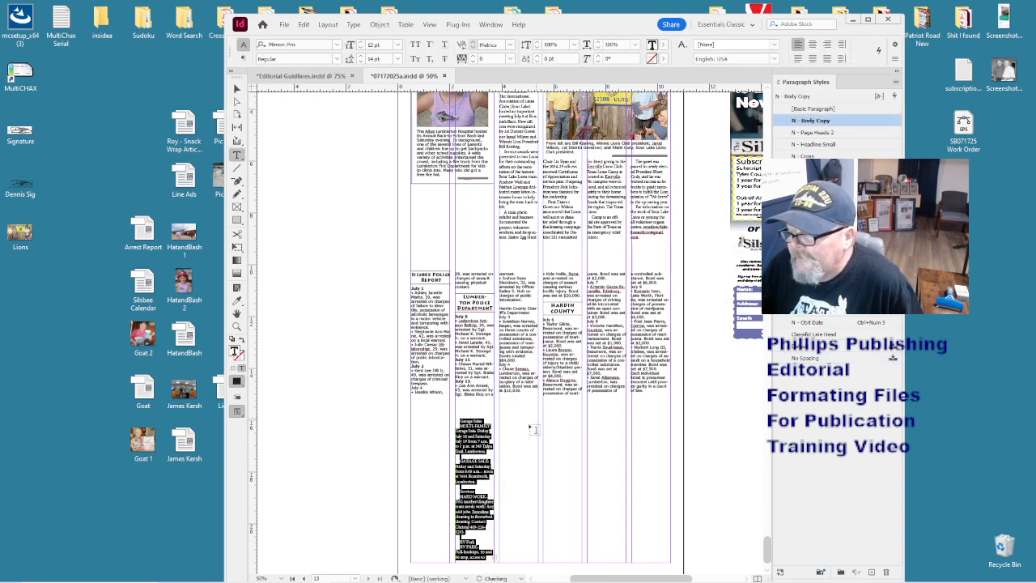
- Make Garage Sales an N - Line Ad Head heading on its own line
click(484, 421)
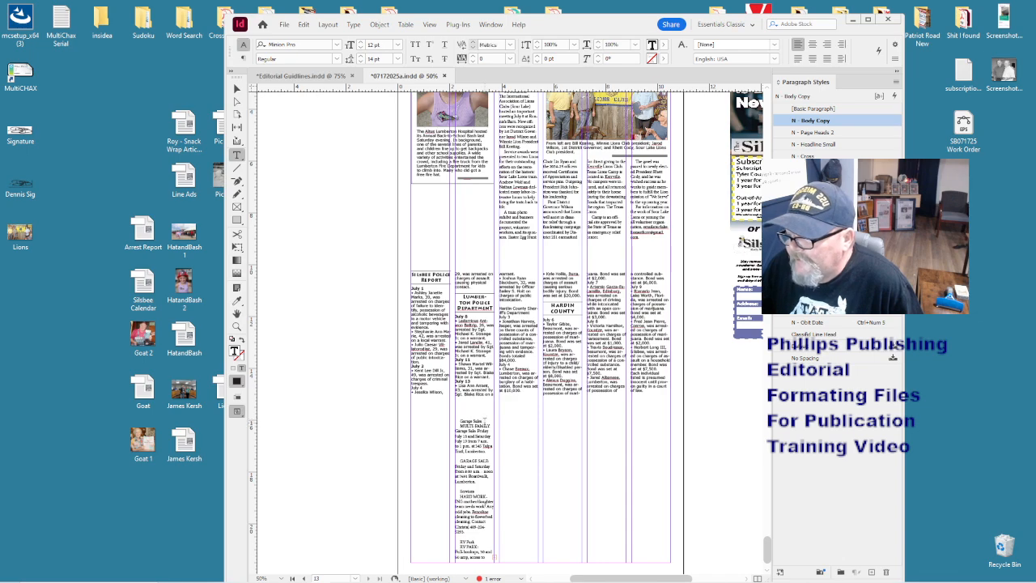
key(Return)
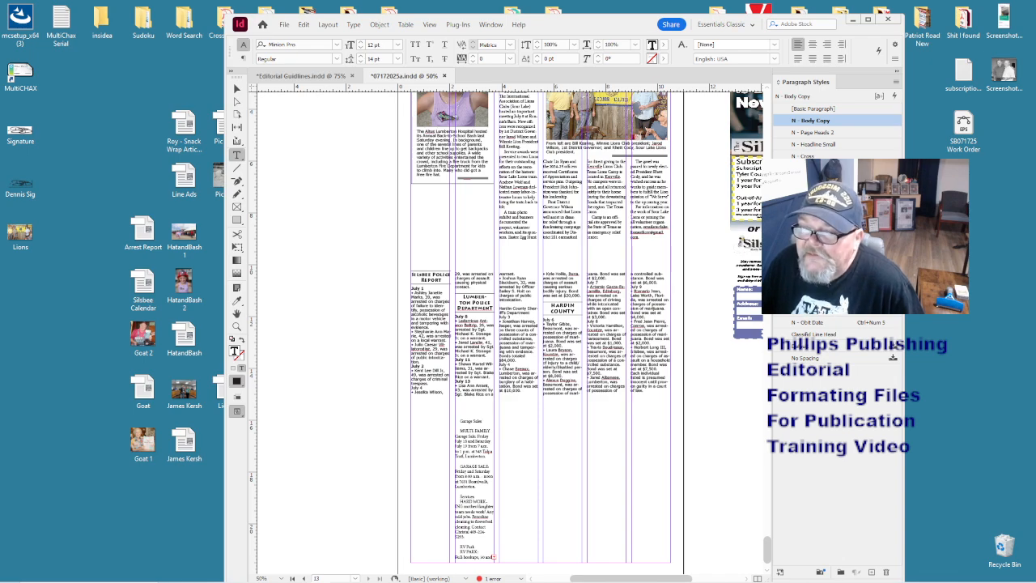
click(815, 263)
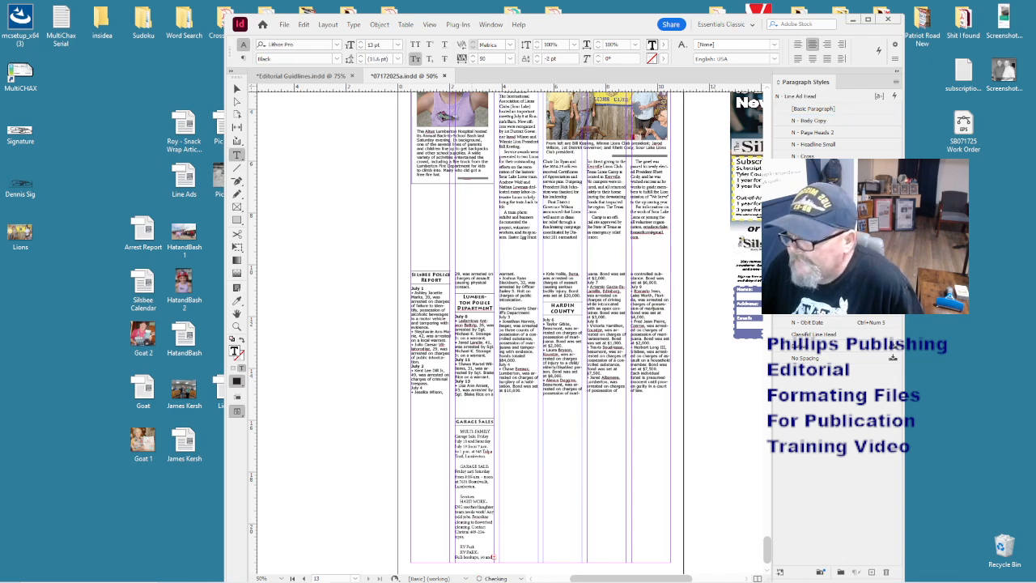
click(490, 466)
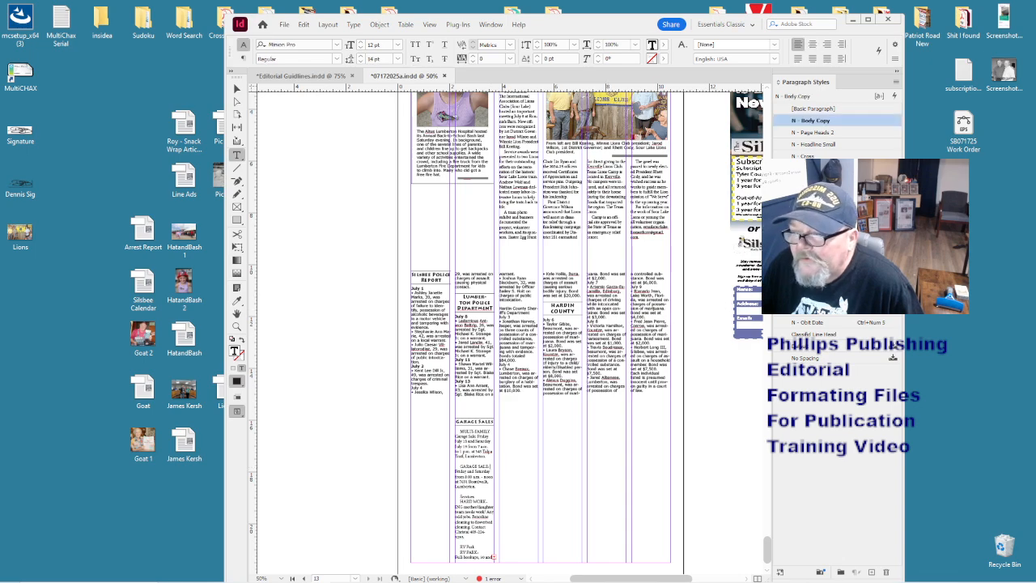
click(814, 263)
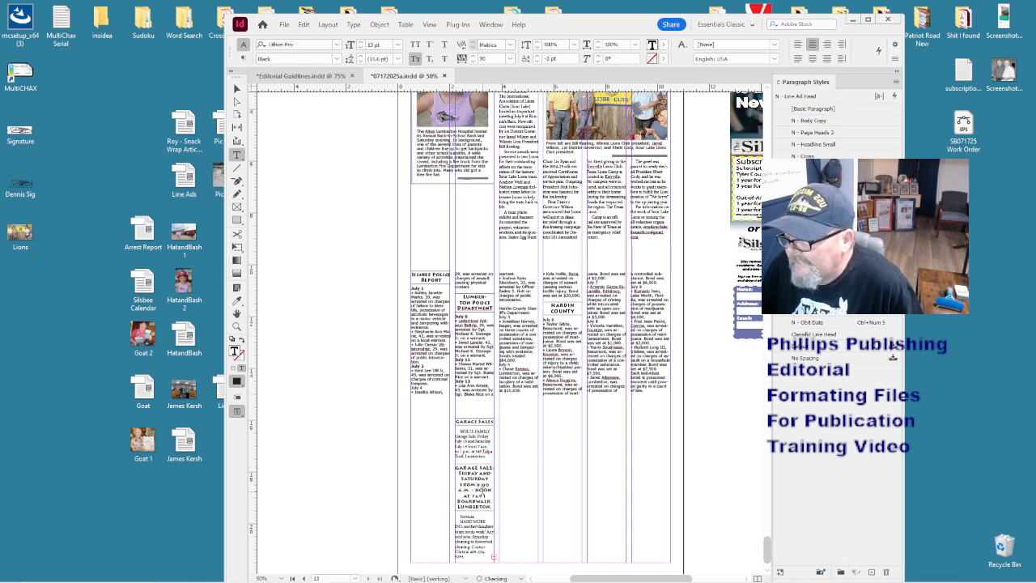
key(ctrl+z)
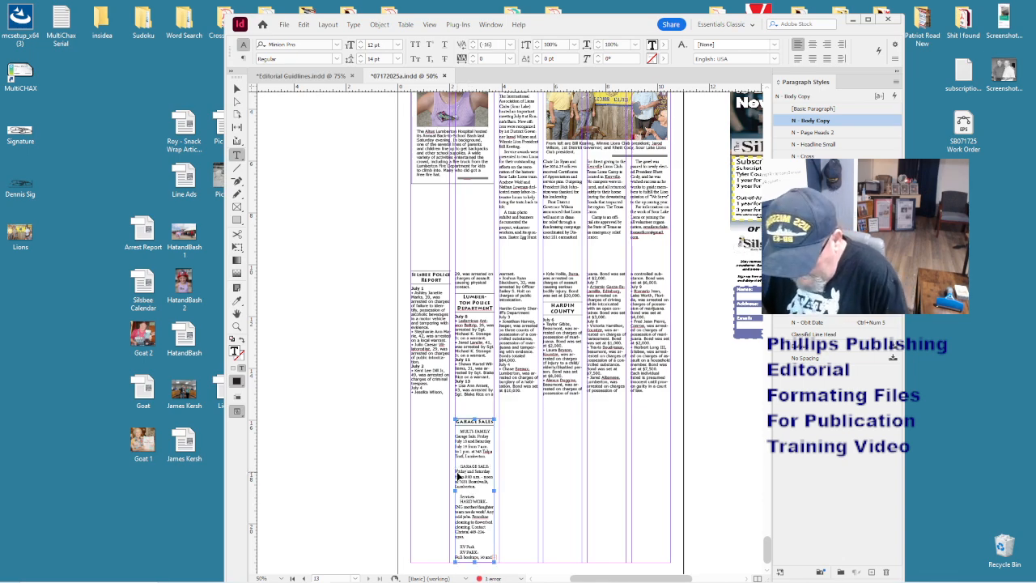
key(ctrl+1)
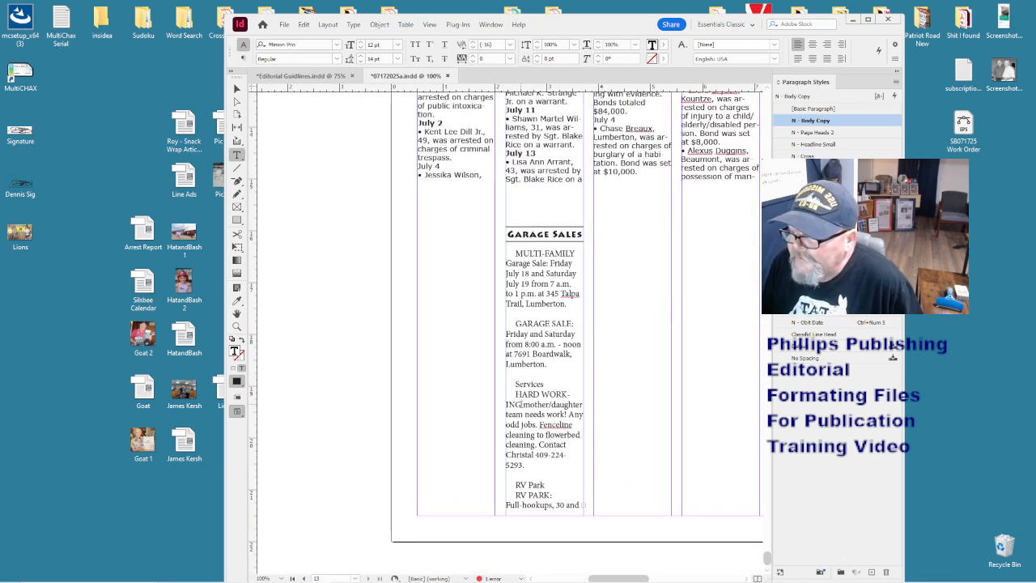
- Break Services onto its own paragraph and style it N - Class Heads
click(520, 404)
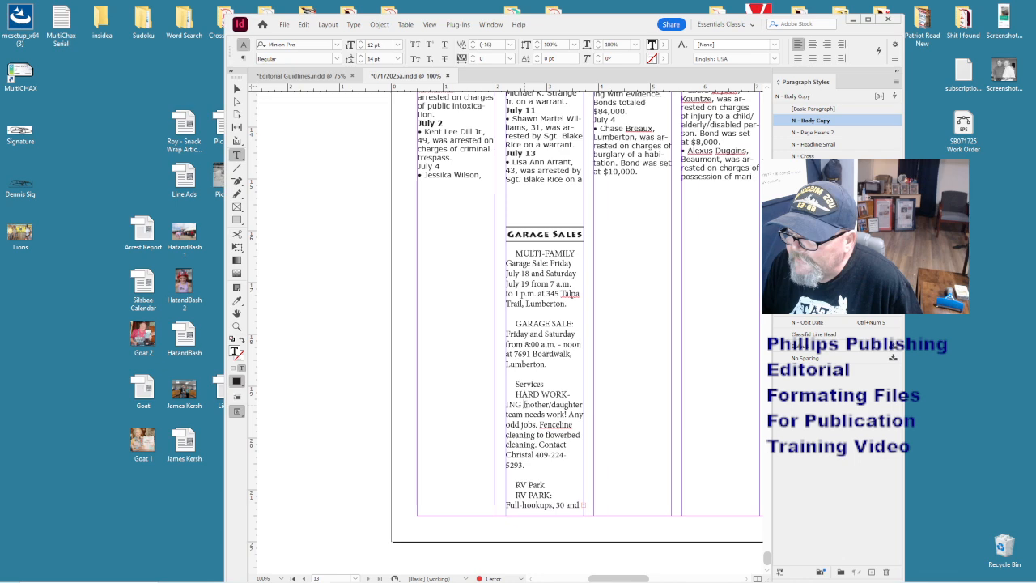
click(514, 394)
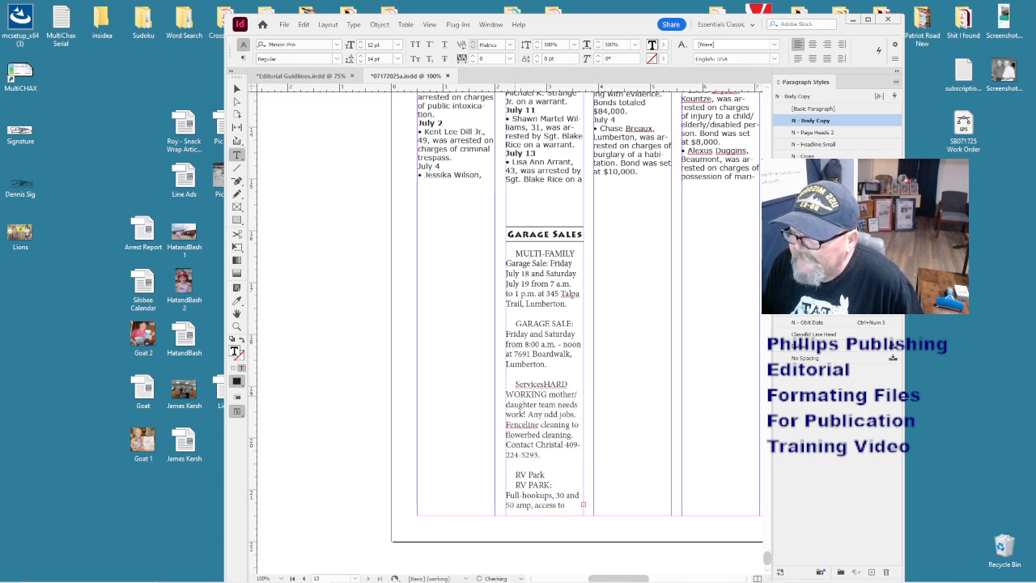
key(Return)
click(544, 386)
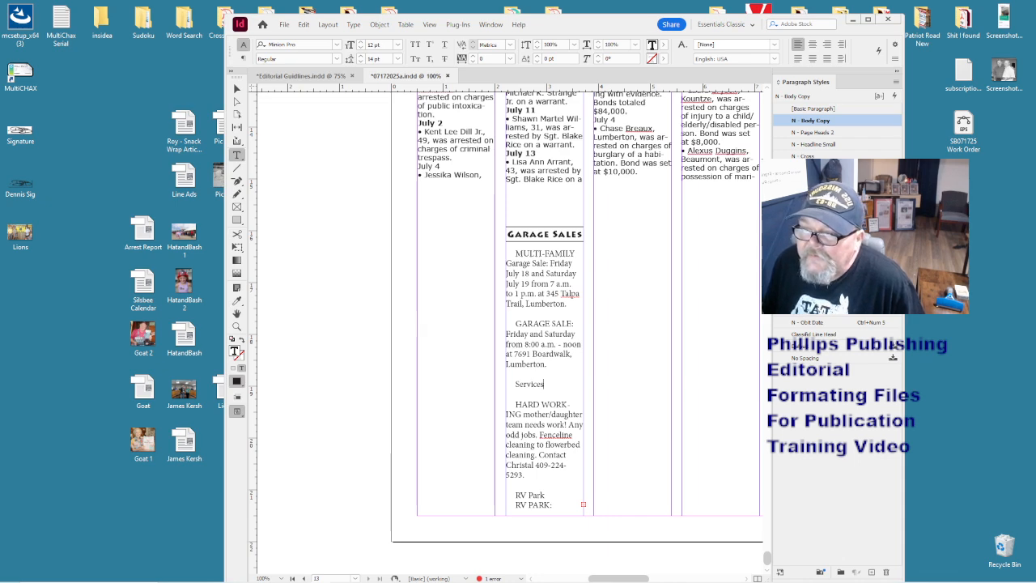
key(ctrl+KP_4)
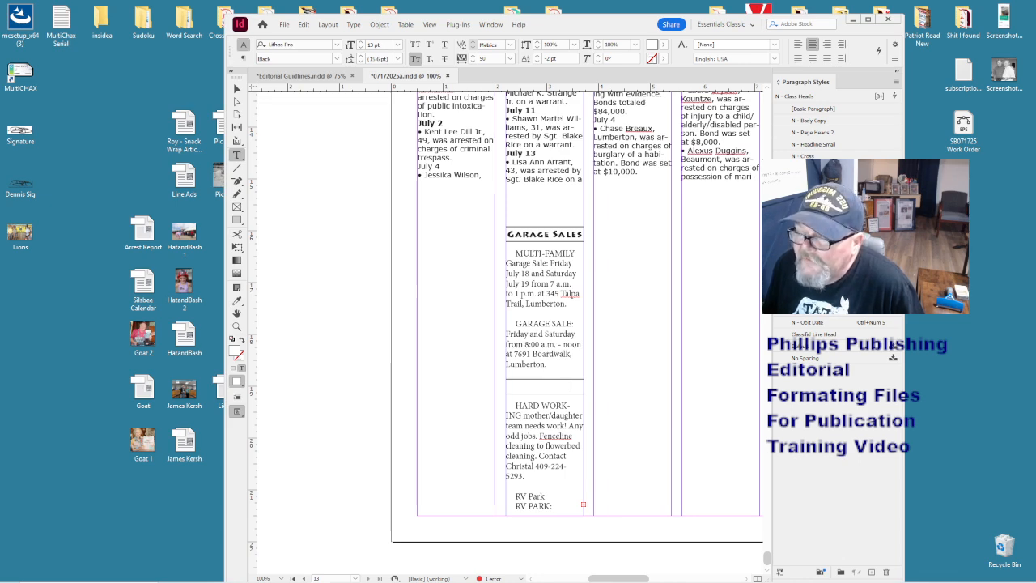
click(513, 296)
key(ctrl+minus)
key(ctrl+minus)
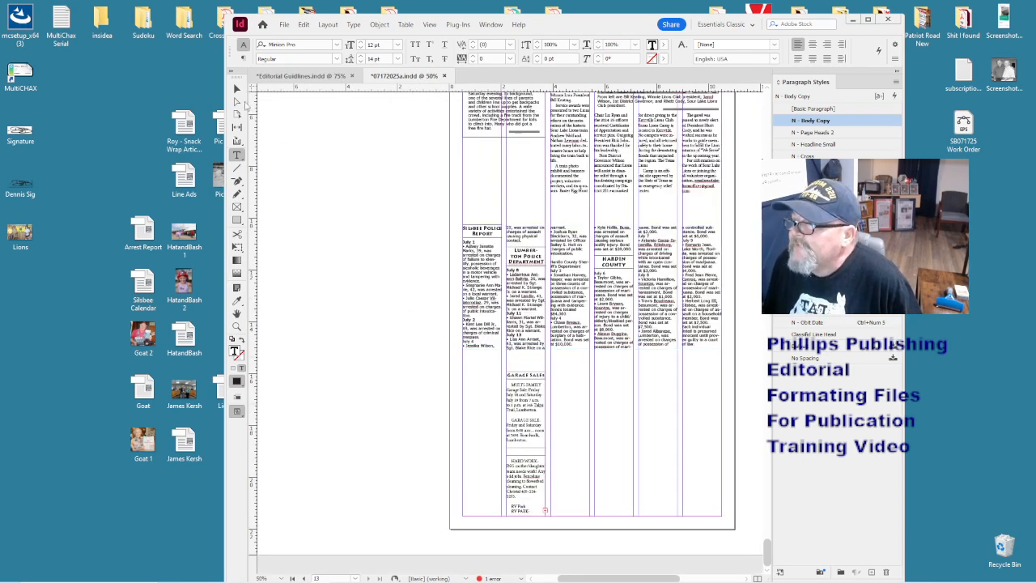
- Move the Garage Sales frame off the page onto the pasteboard
key(Escape)
drag(502, 398, 382, 256)
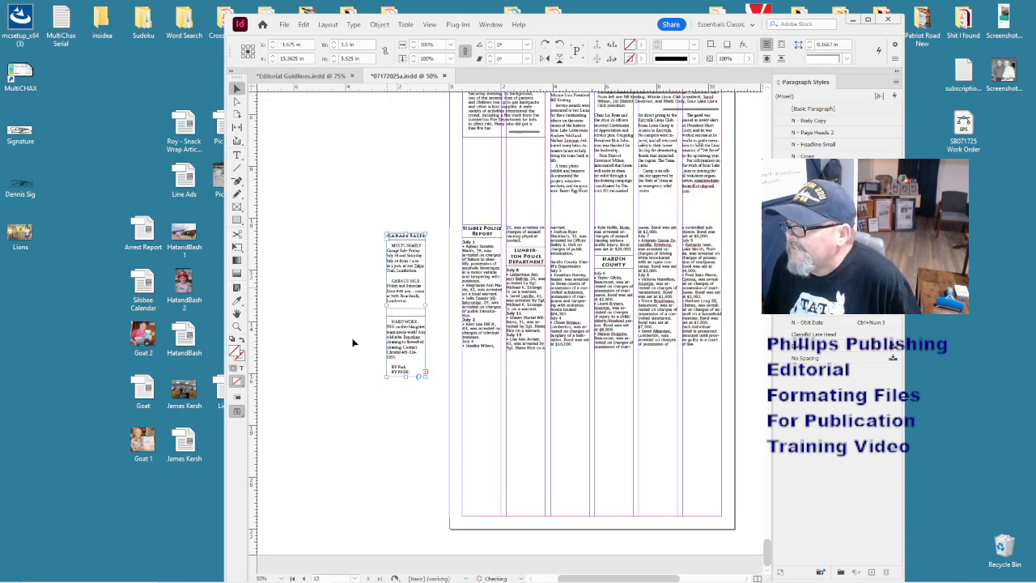
drag(220, 391, 101, 387)
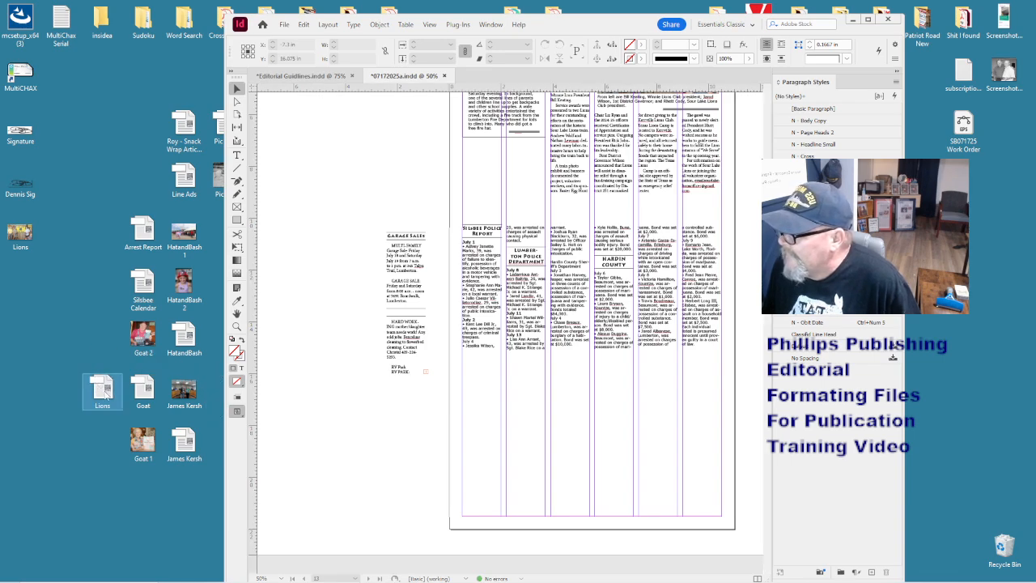
- Place the Silsbee Calendar file on the page and style its text N - Photo Cutline
scroll(513, 356, up, 3)
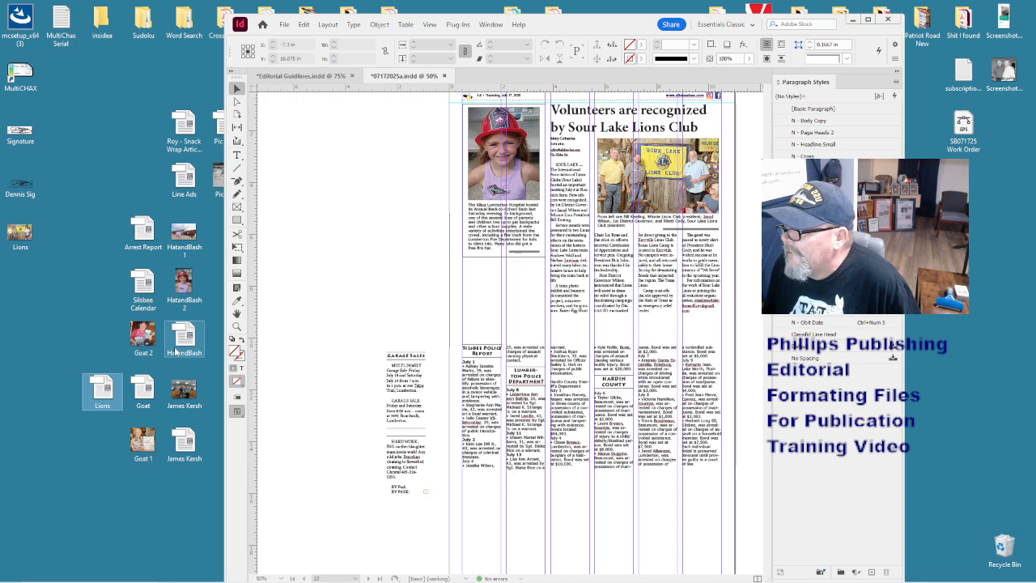
click(147, 295)
drag(147, 278, 566, 491)
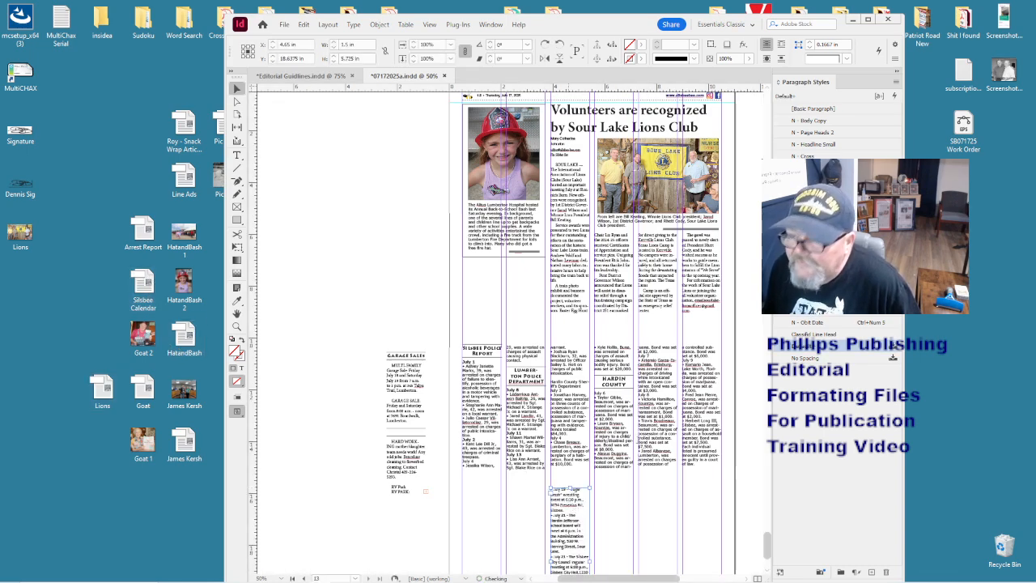
double_click(571, 526)
key(ctrl+a)
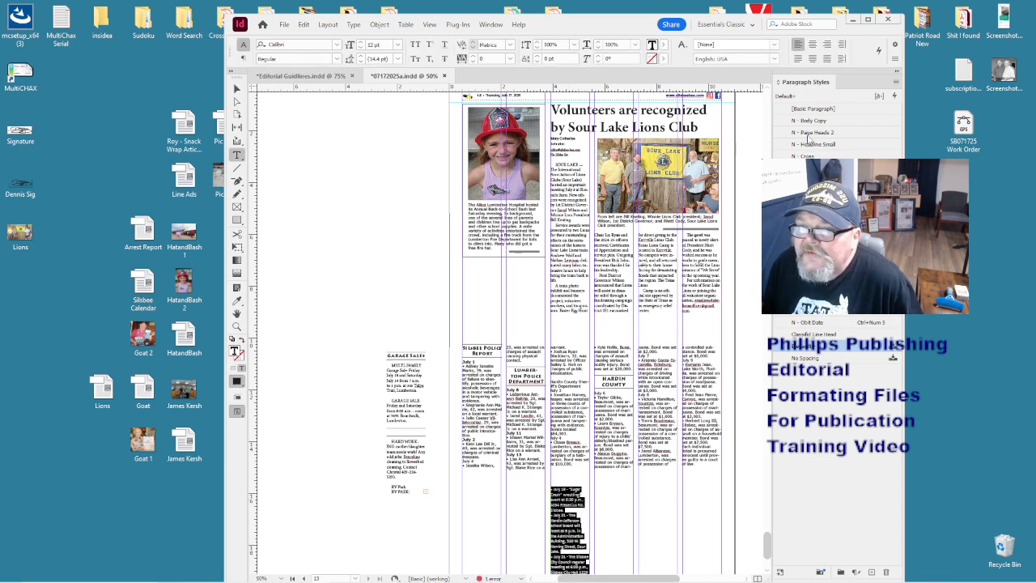
click(816, 204)
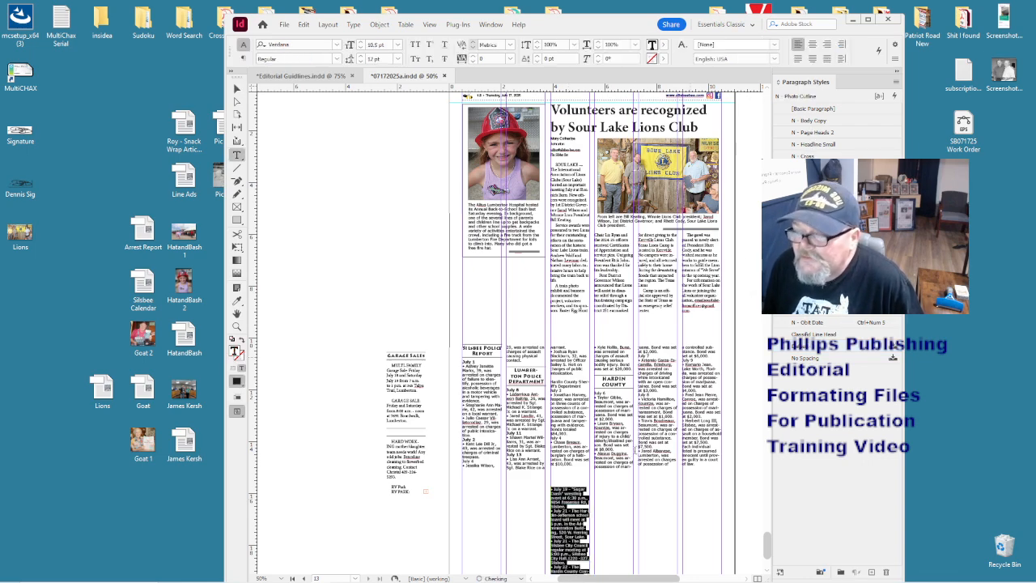
click(585, 520)
- Zoom to 75% and widen the calendar frame across the right-hand columns
scroll(585, 518, down, 3)
key(ctrl+=)
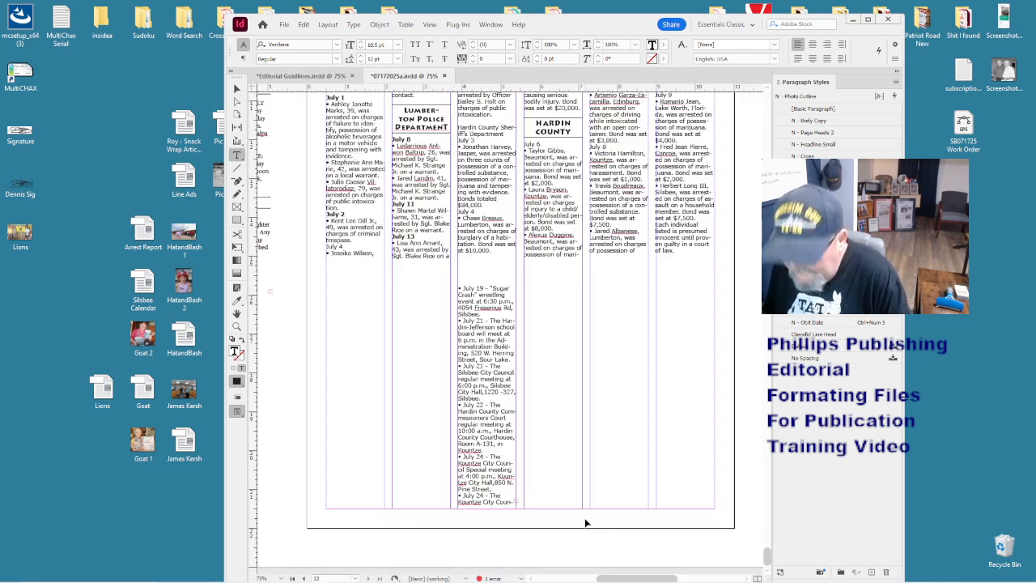
click(237, 87)
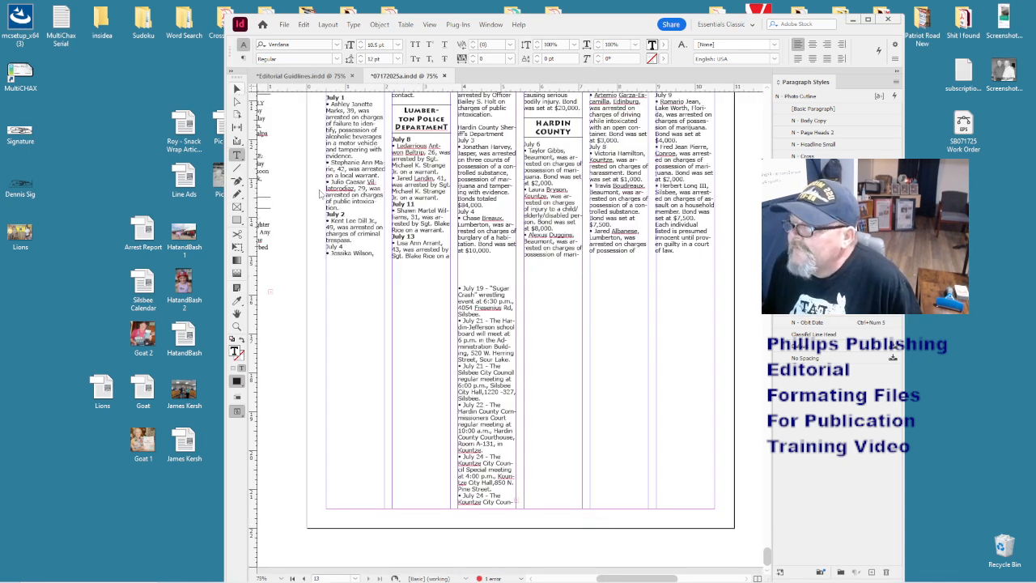
click(476, 343)
drag(515, 286, 714, 275)
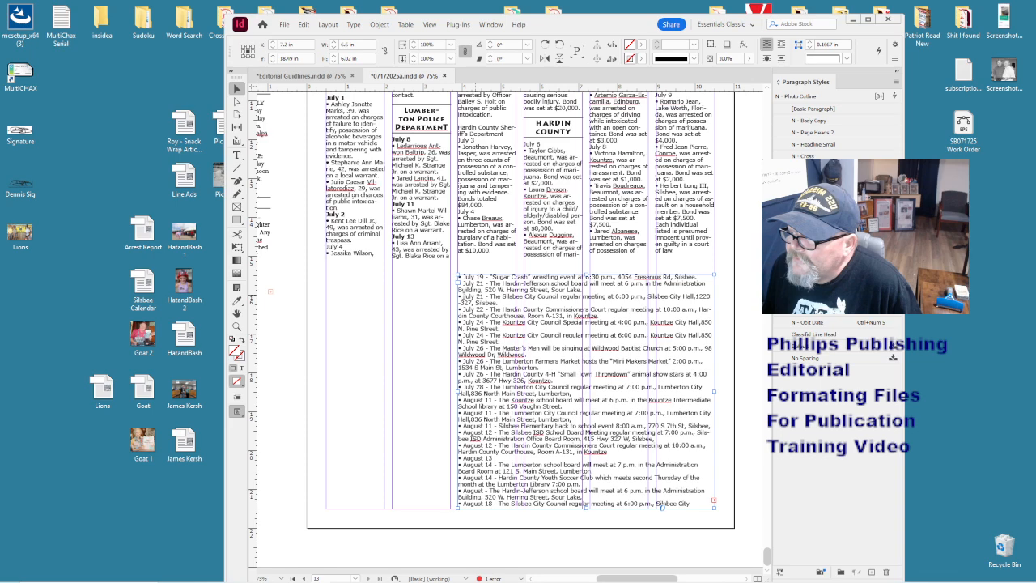
- Delete the leading July 21, July 24 and July 26 (Farmers Market) dates from calendar lines
double_click(468, 290)
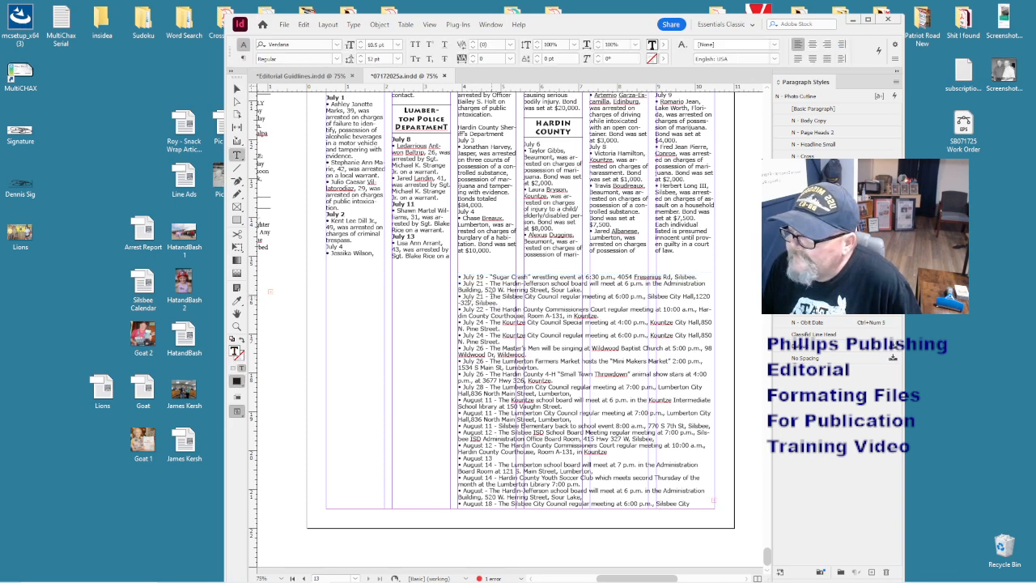
drag(484, 296, 464, 297)
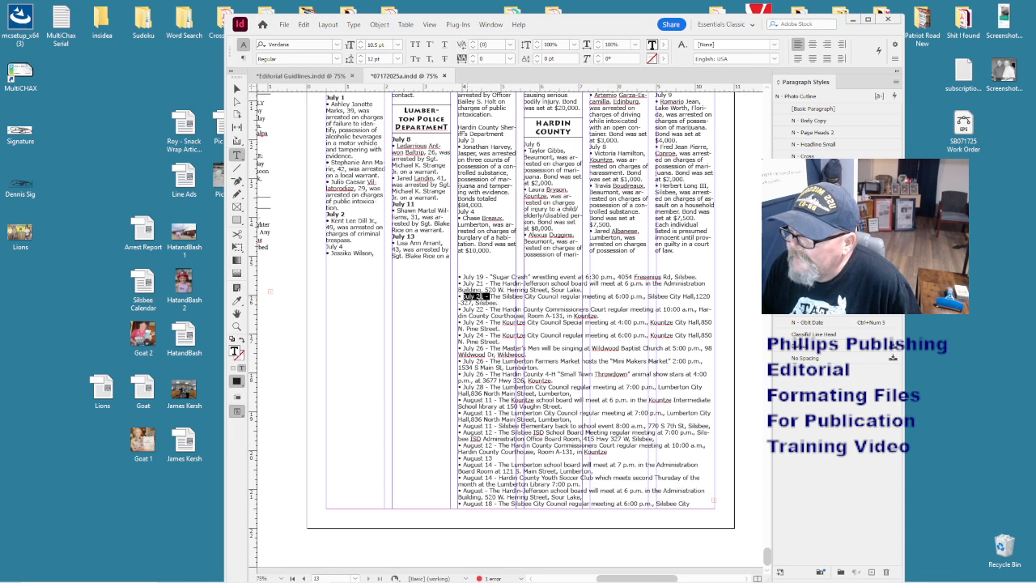
key(BackSpace)
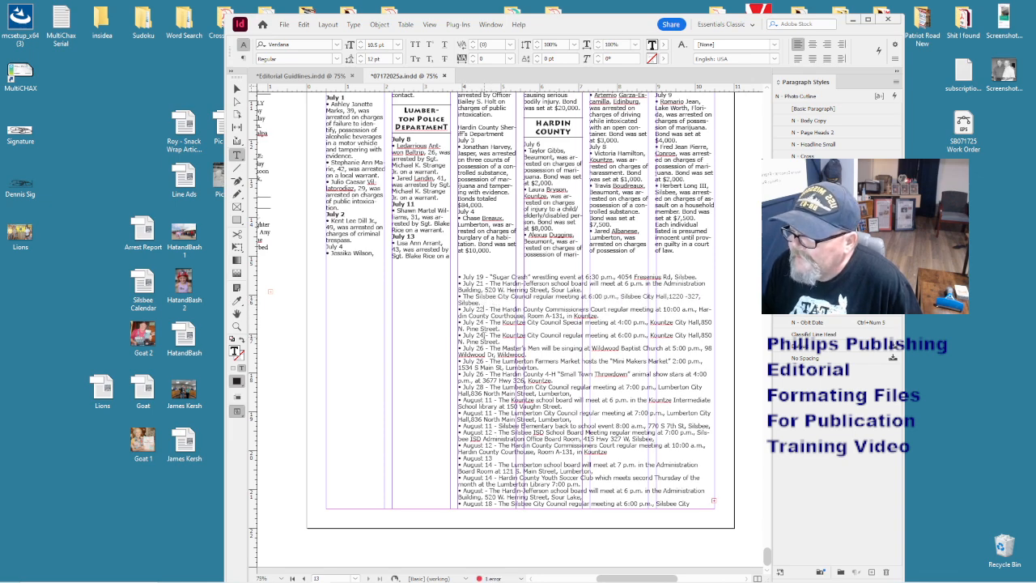
drag(491, 334, 466, 334)
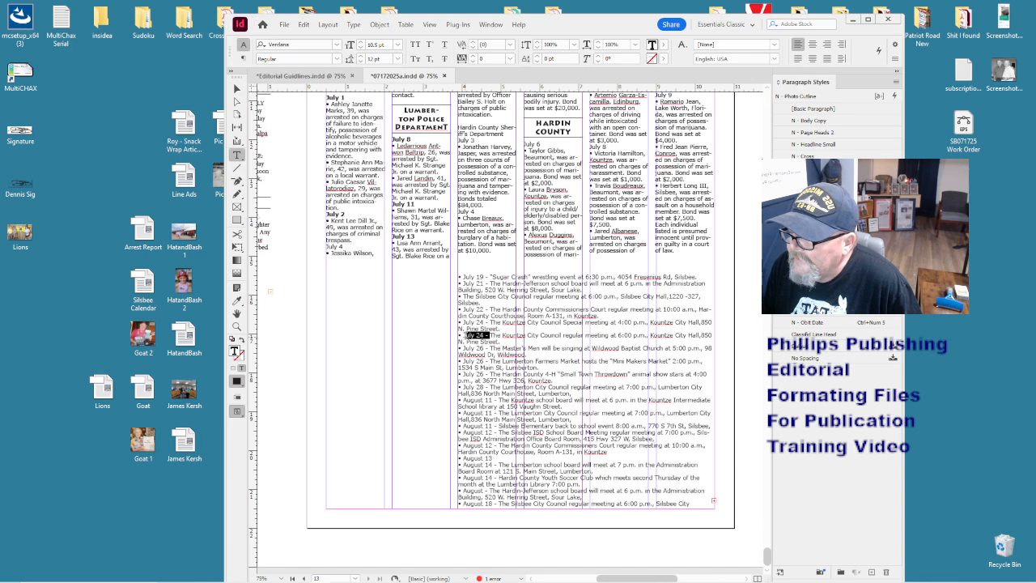
key(BackSpace)
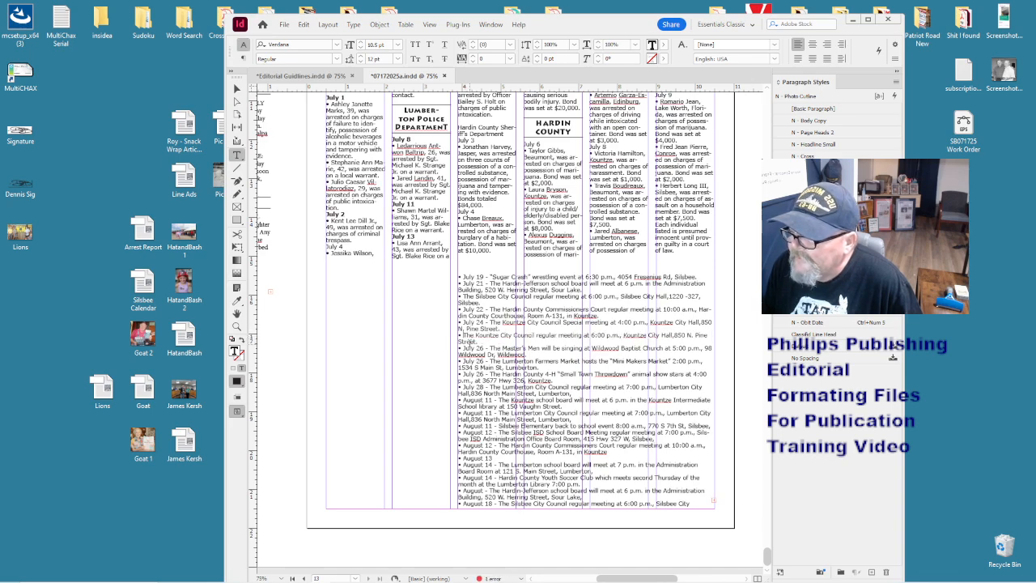
drag(492, 360, 463, 360)
key(BackSpace)
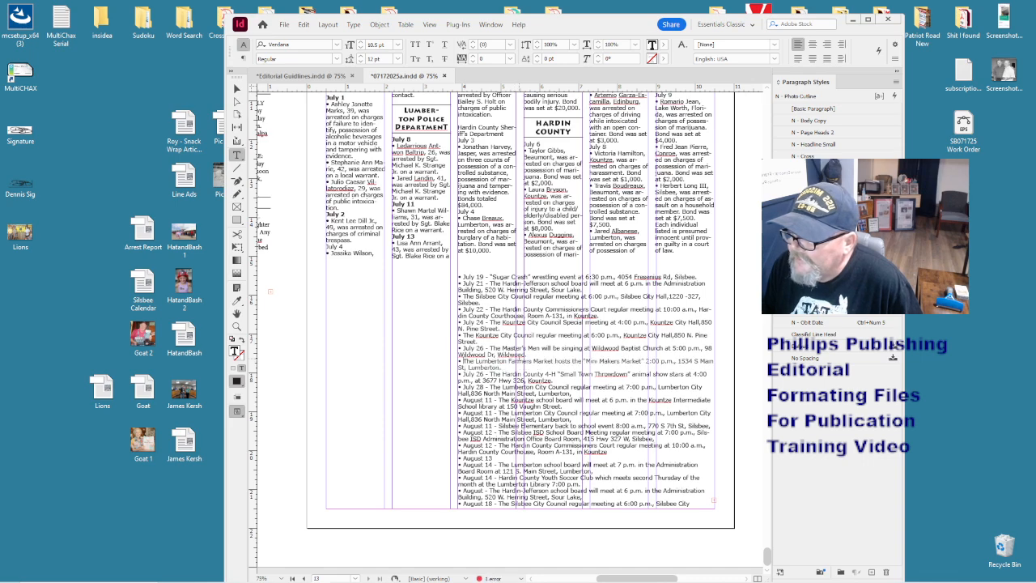
- Delete the July 26 date before the 4-H show and both August 11 prefixes
click(509, 368)
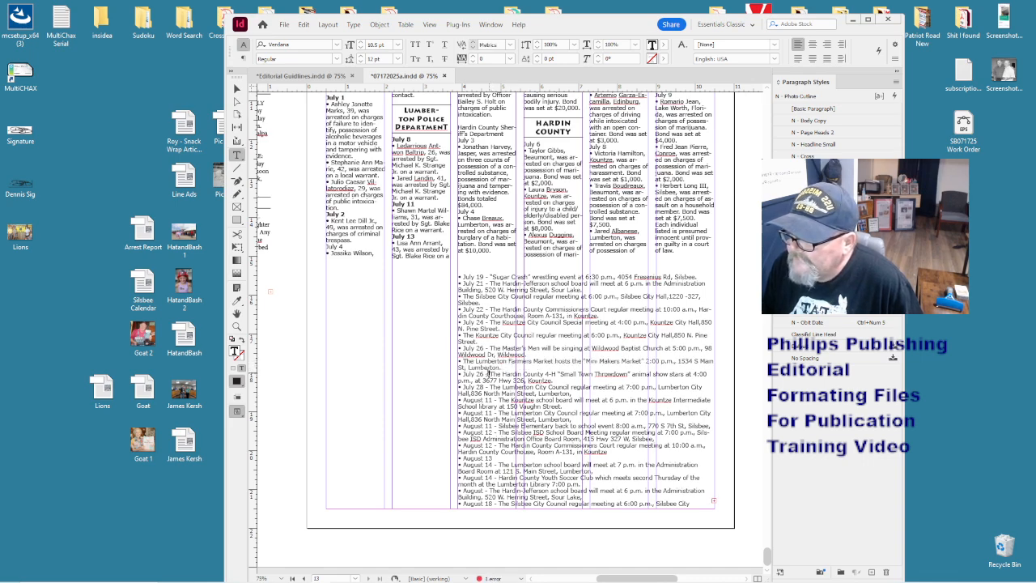
drag(493, 374, 459, 374)
key(BackSpace)
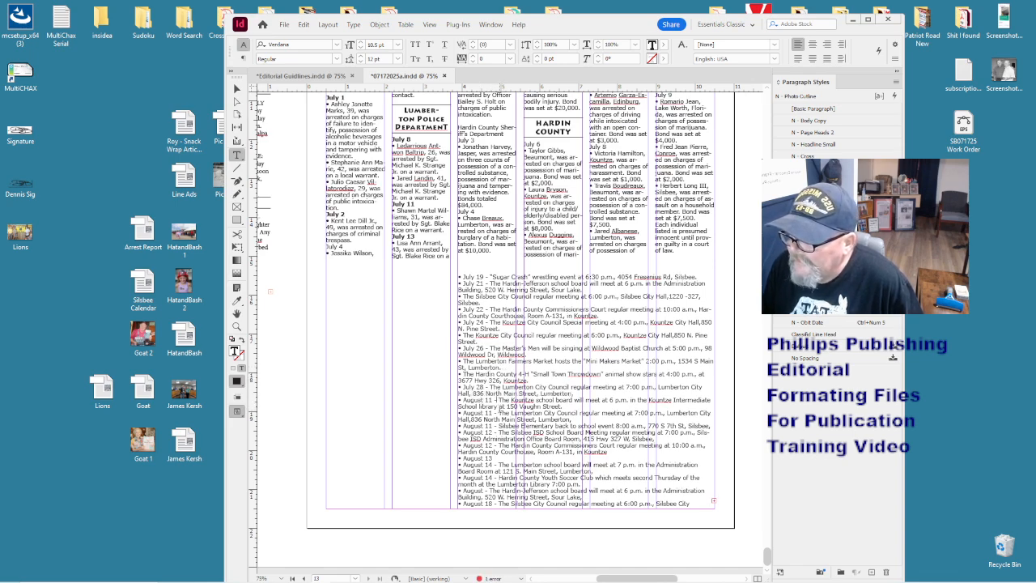
drag(497, 413, 461, 413)
key(BackSpace)
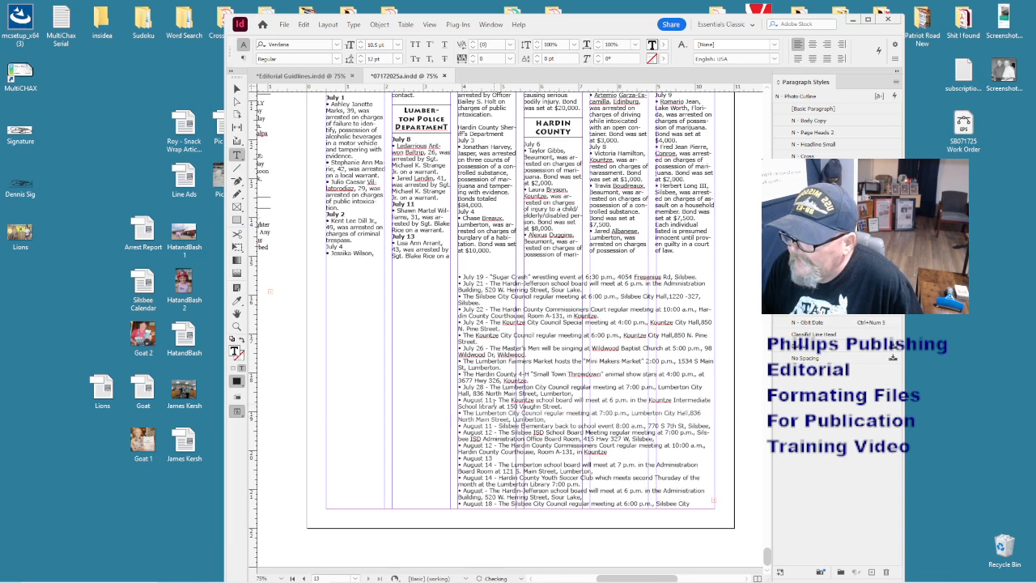
drag(499, 426, 459, 426)
key(BackSpace)
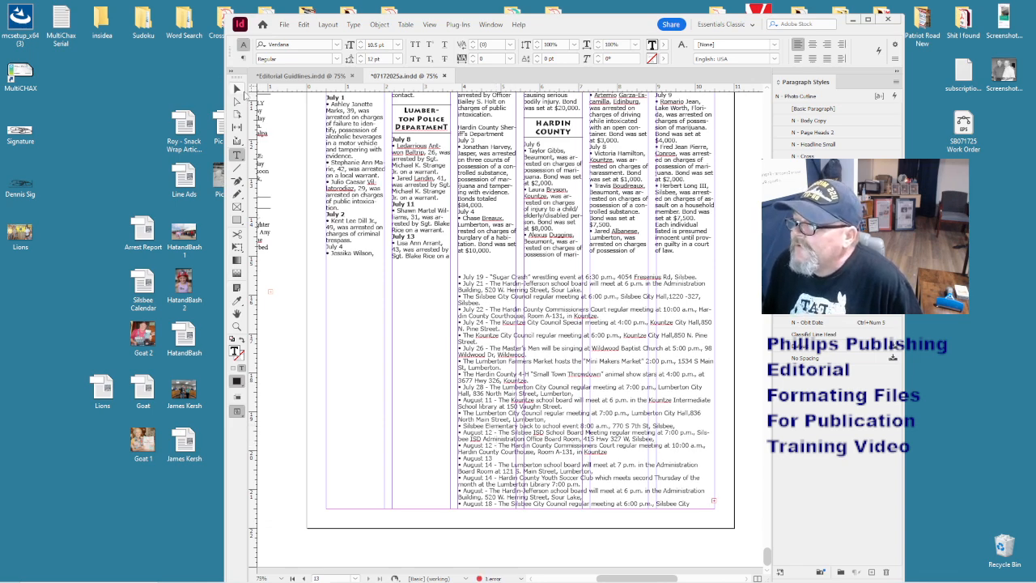
click(237, 88)
- Delete the story and headline frames from the lower page
key(ctrl+minus)
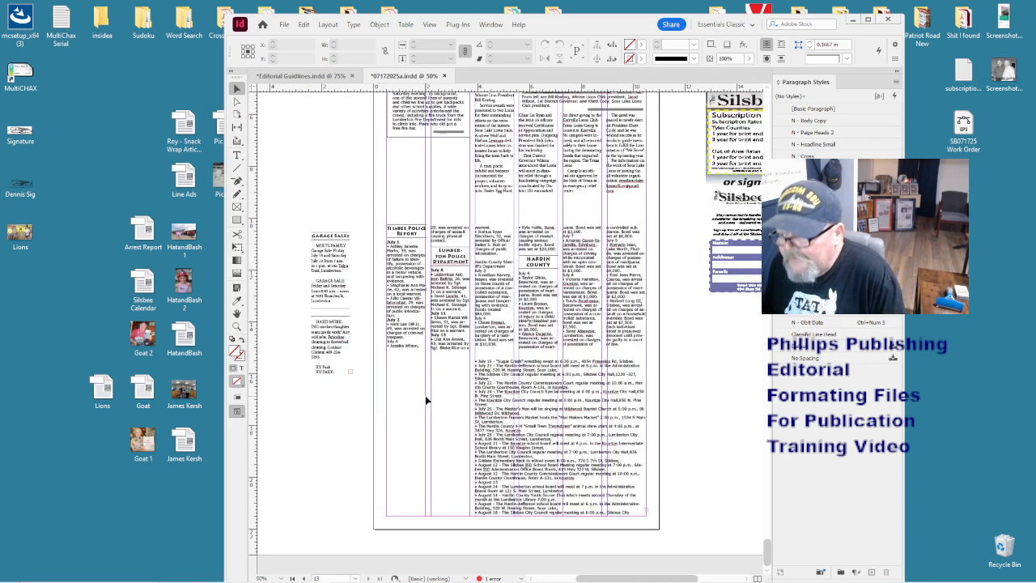
key(ctrl+minus)
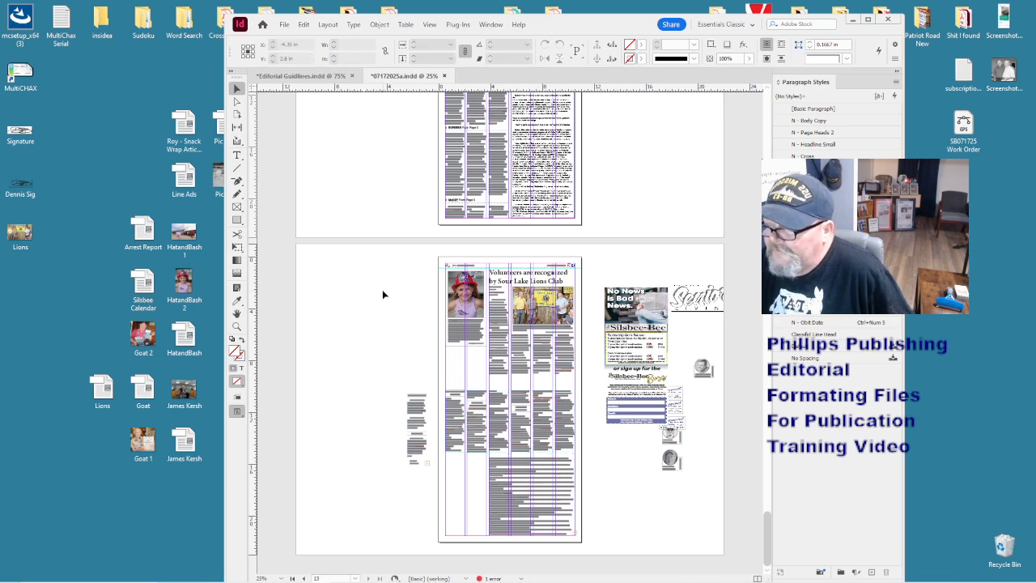
drag(383, 289, 575, 529)
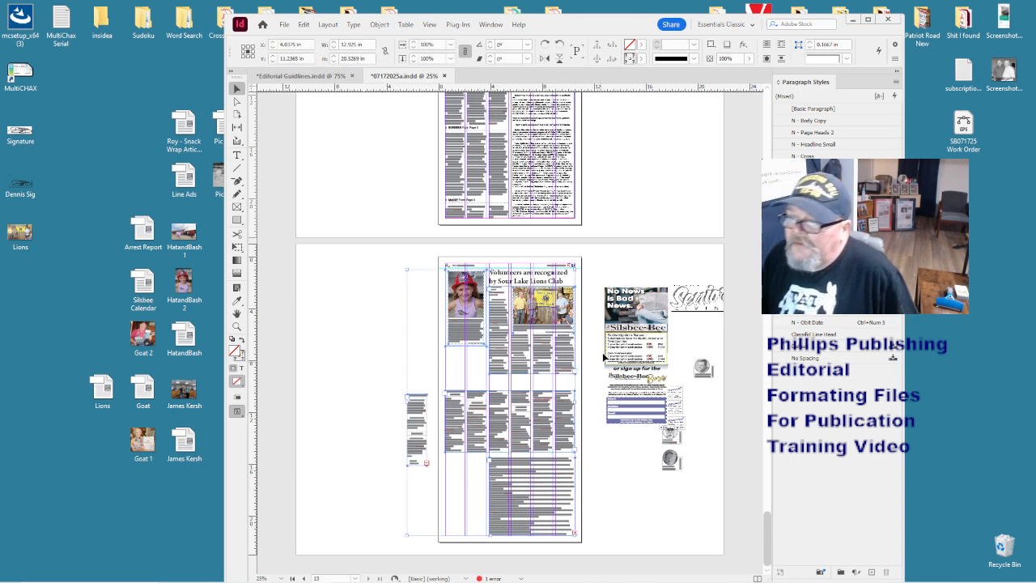
key(Delete)
click(571, 283)
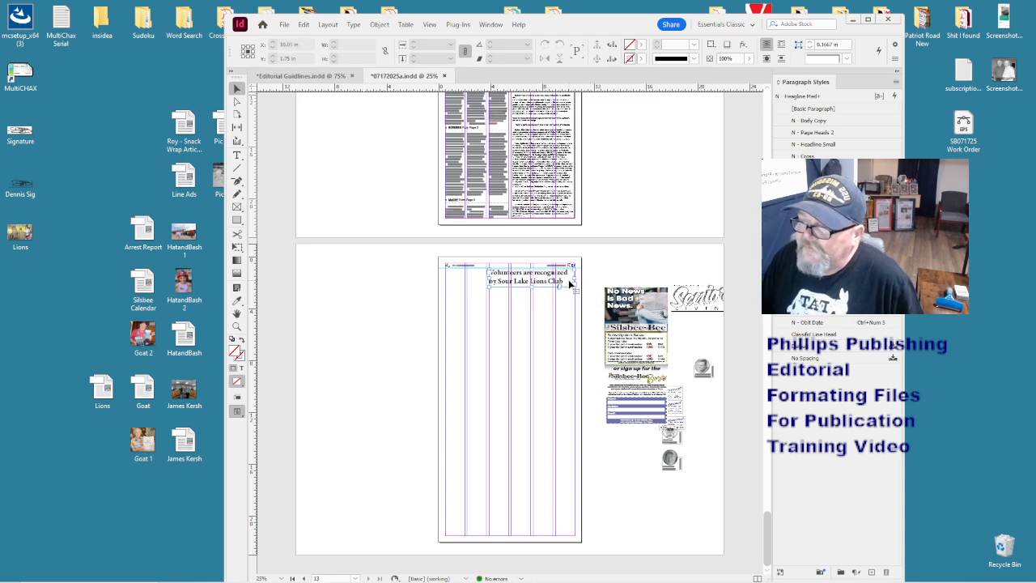
key(Delete)
- Move the ads from the pasteboard onto the empty page
drag(599, 270, 731, 467)
drag(701, 370, 540, 313)
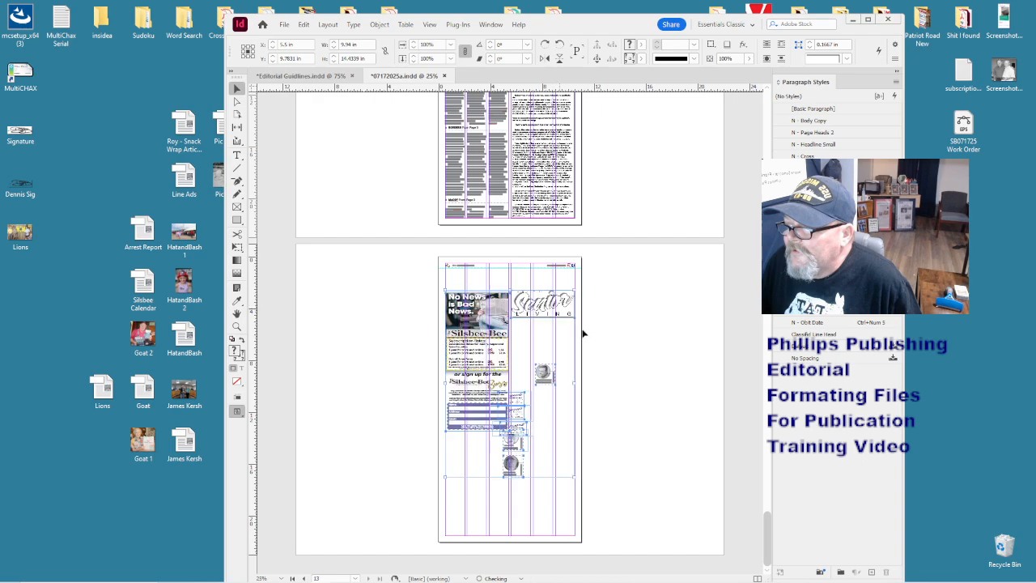
click(605, 348)
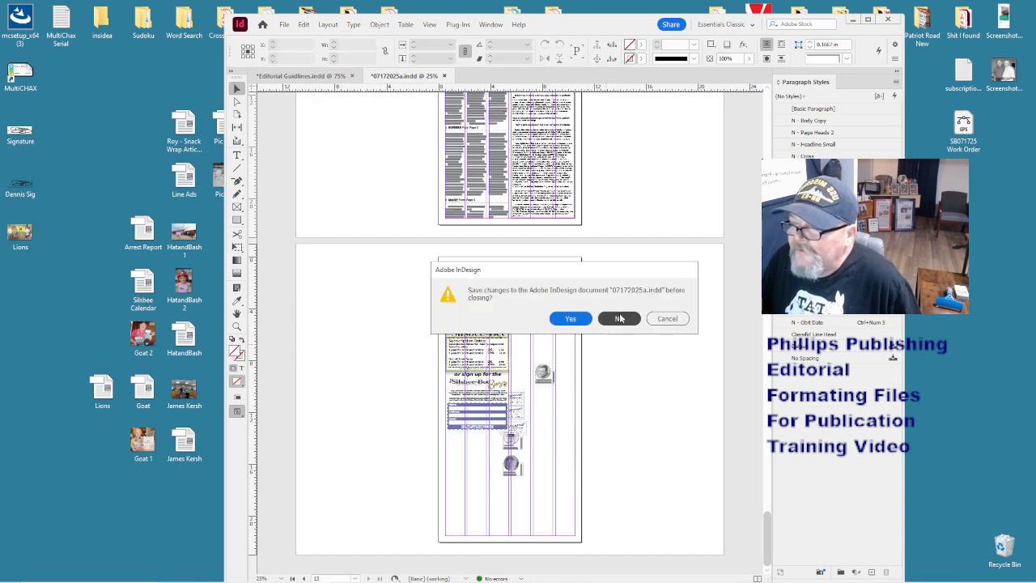
- Close 07172025a and Editorial Guidelines without saving
click(620, 318)
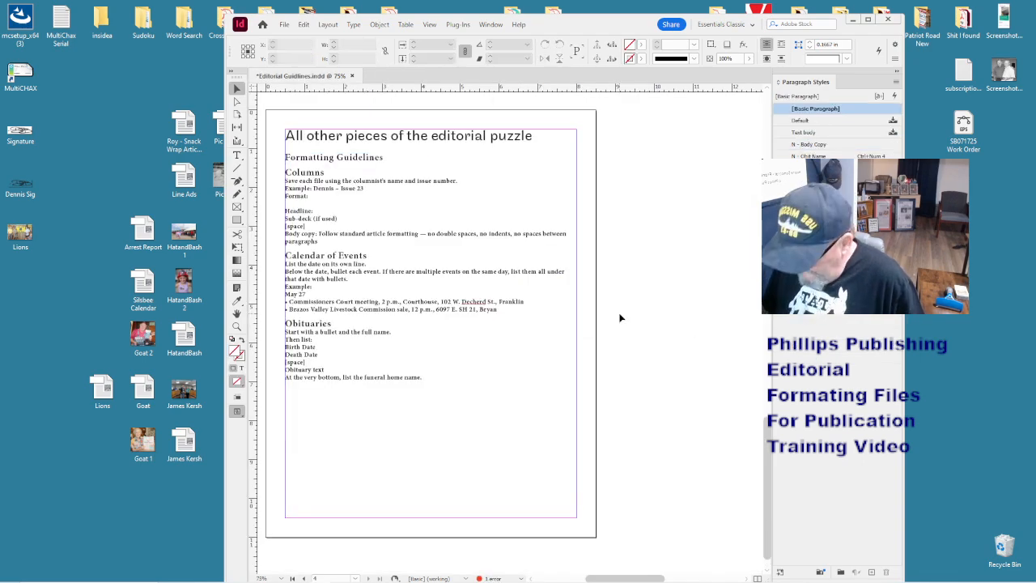
key(ctrl+w)
click(619, 318)
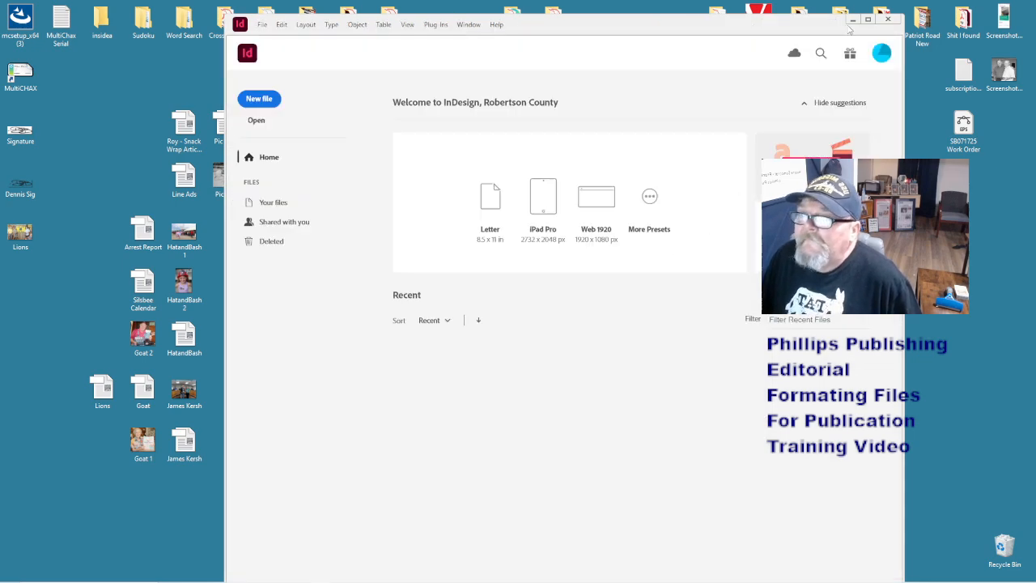
- Create a new desktop folder named Editorial 072425
click(852, 22)
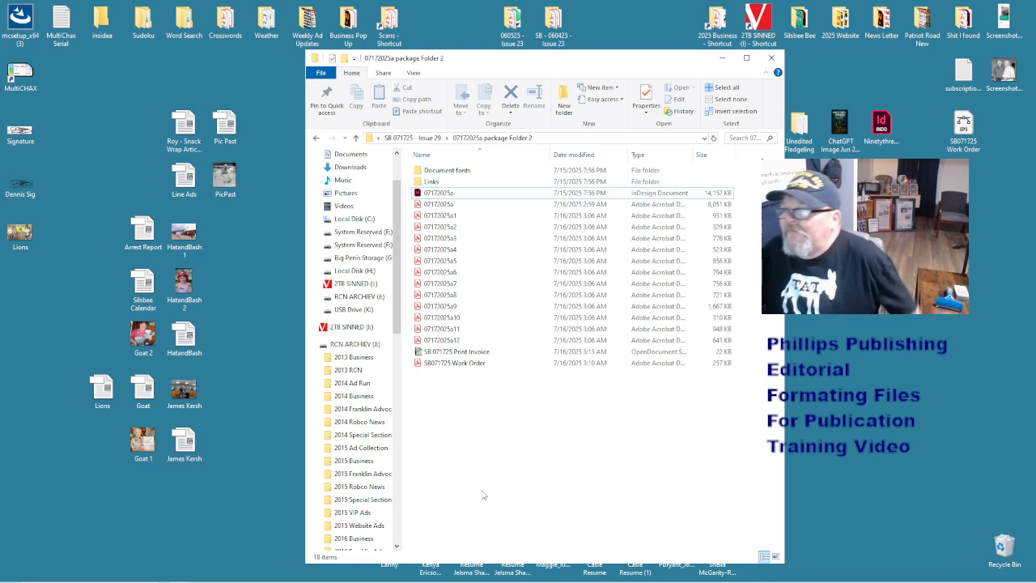
click(771, 57)
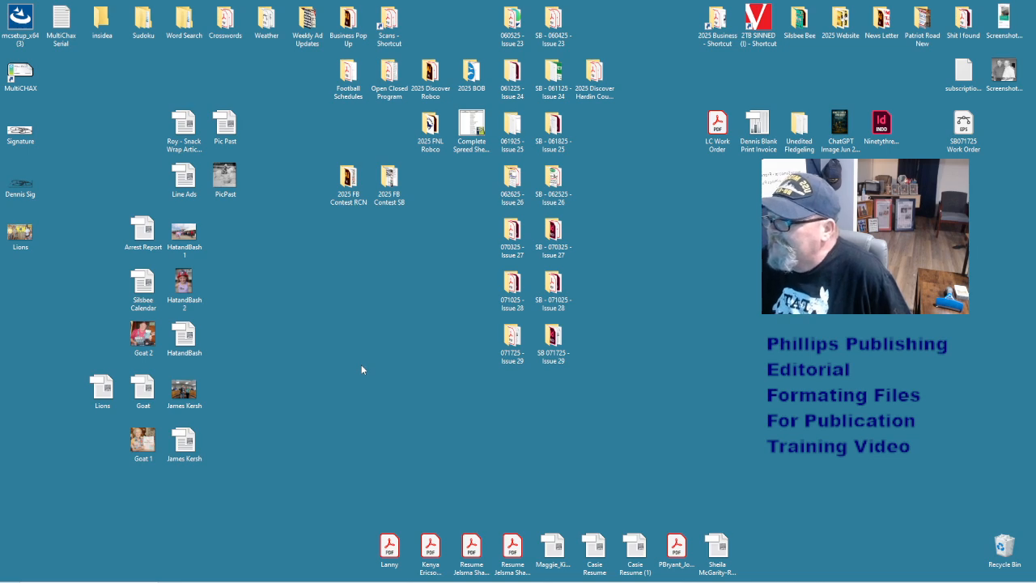
right_click(353, 306)
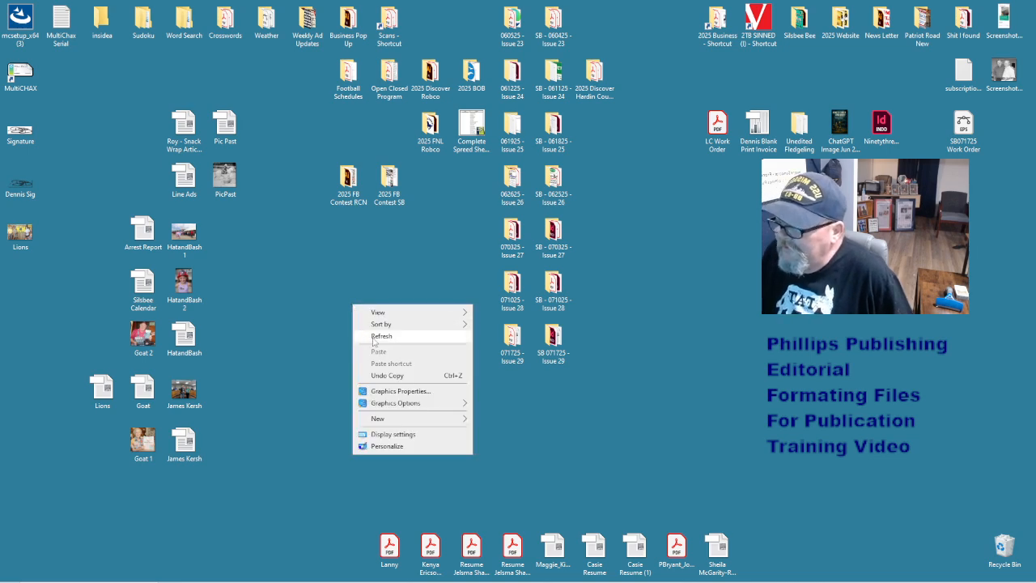
mouse_move(397, 426)
click(488, 420)
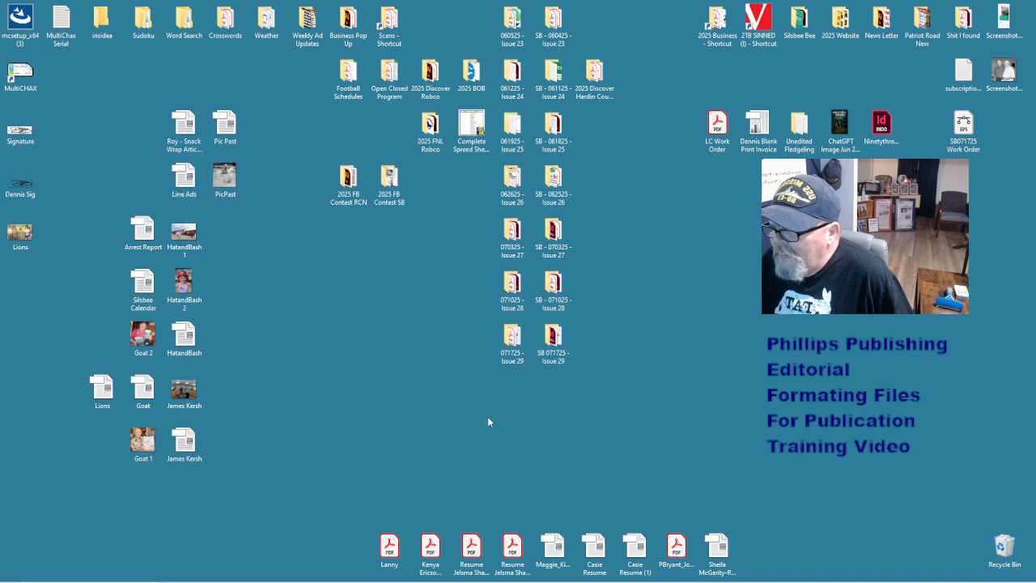
text(eD)
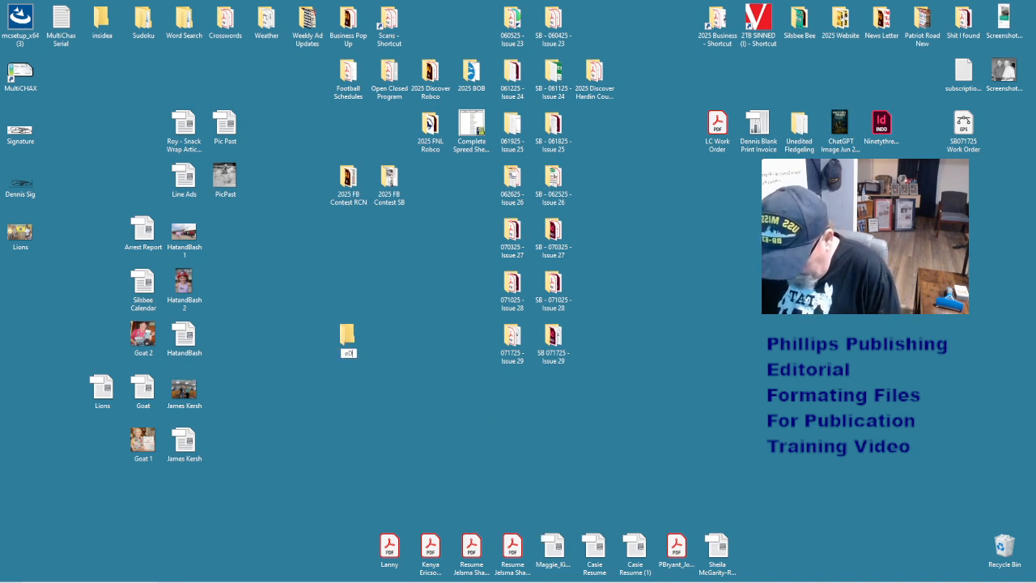
text(ITORIAL)
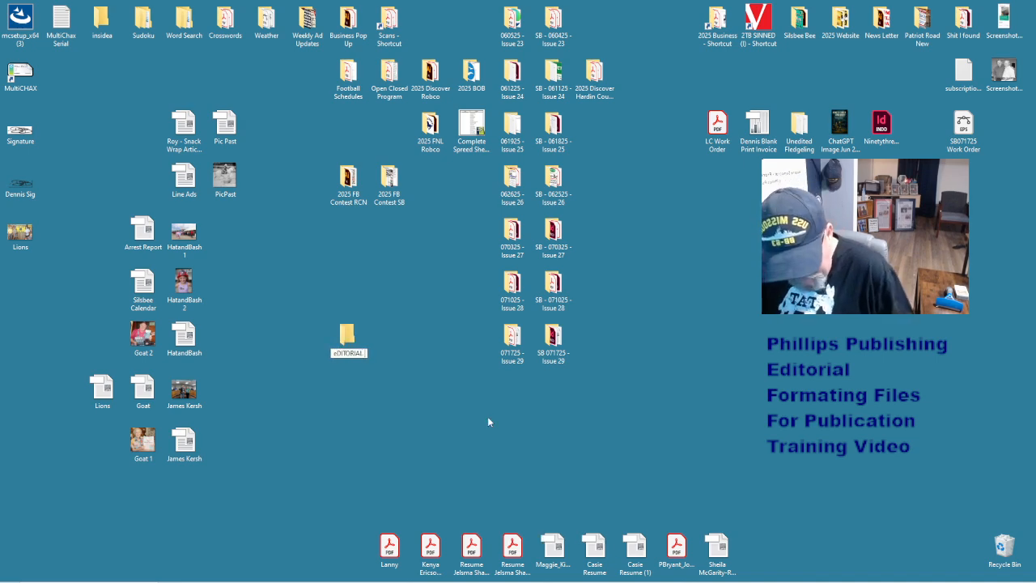
text( 07)
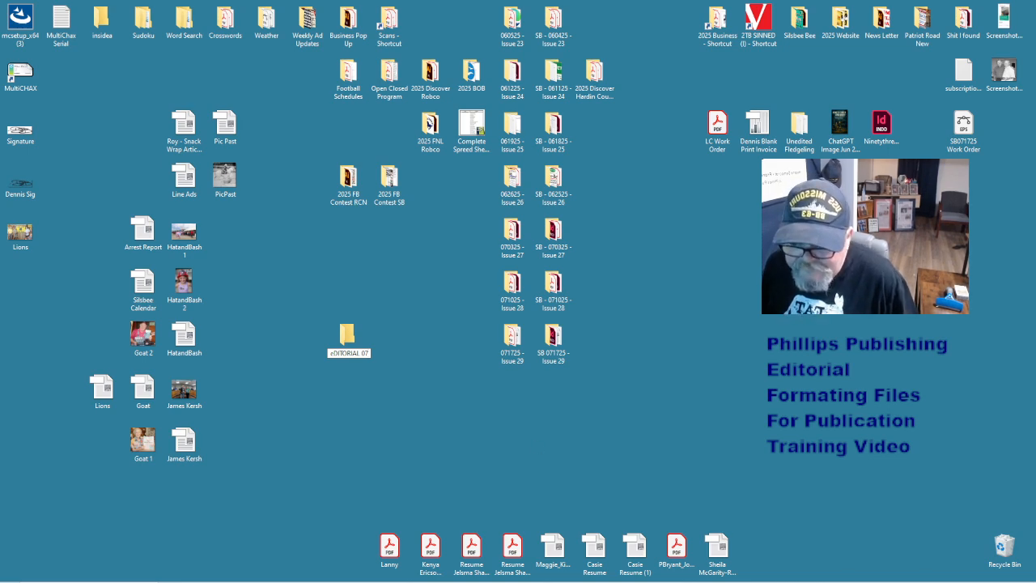
click(989, 575)
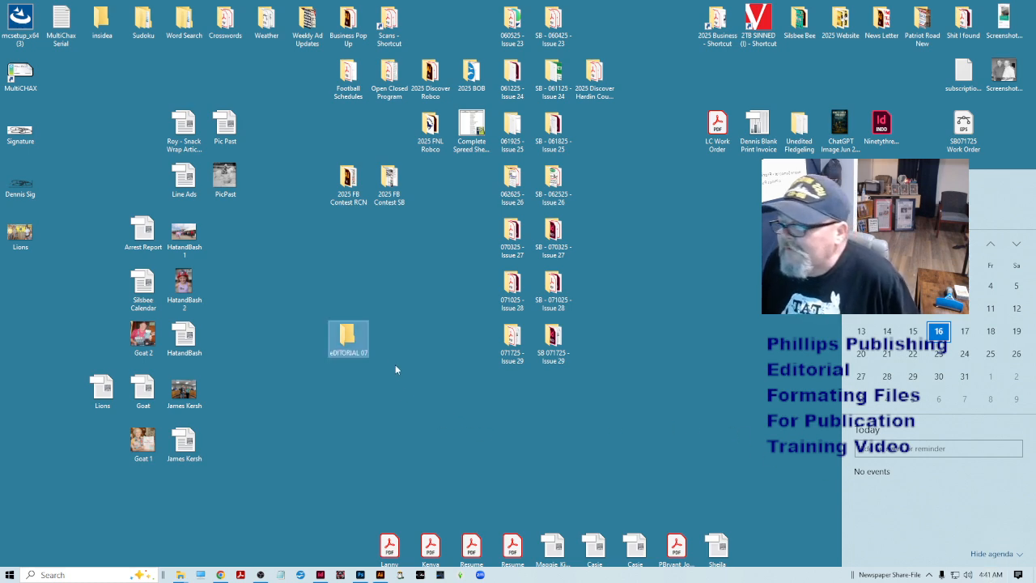
click(364, 351)
click(353, 353)
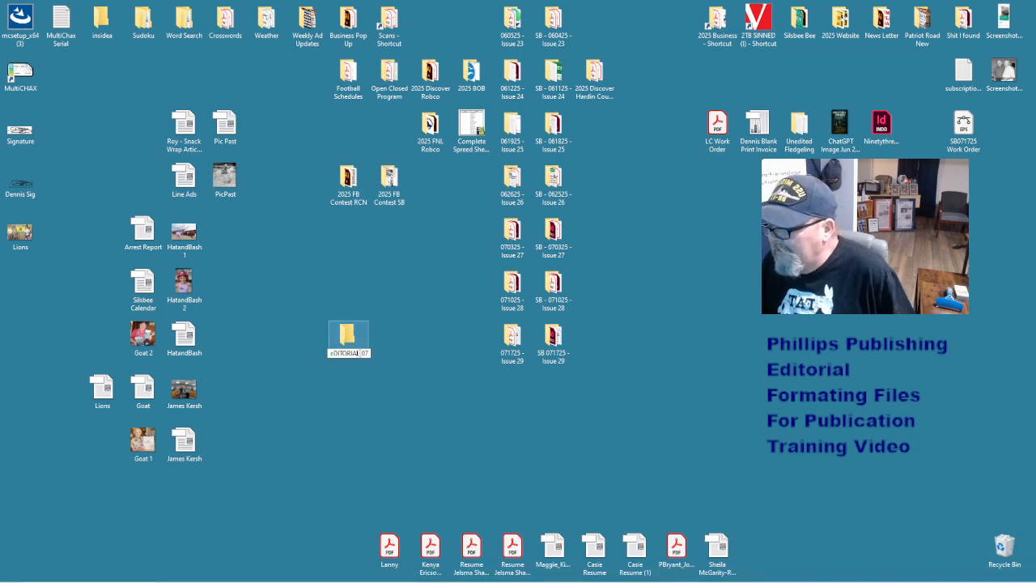
key(ctrl+a)
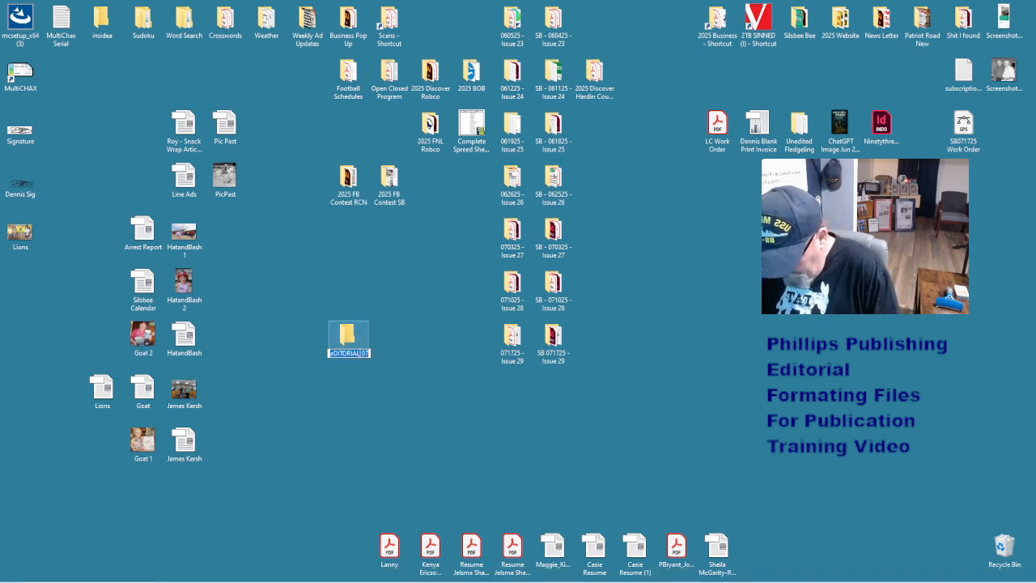
text(Editorial)
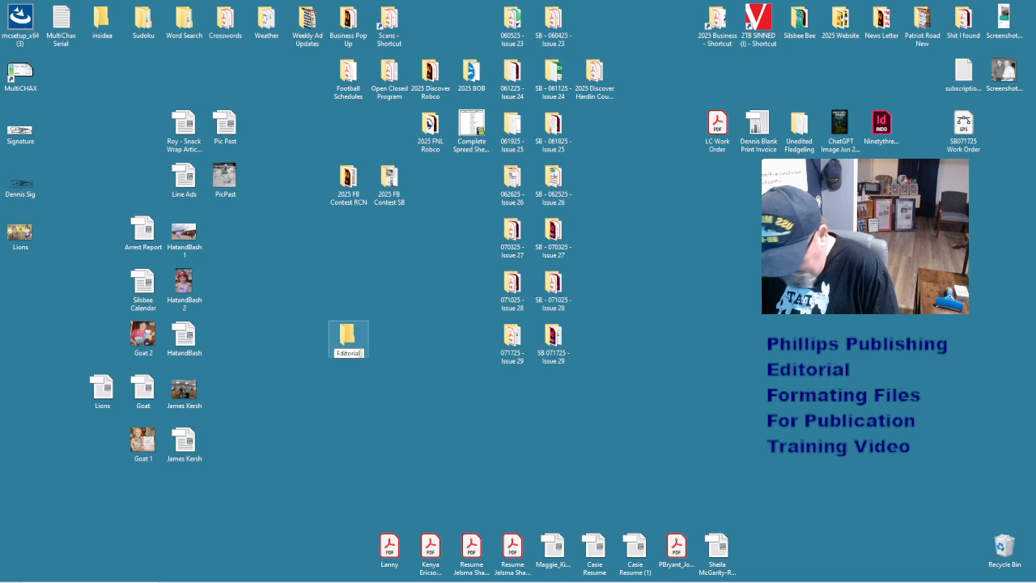
text( 071425)
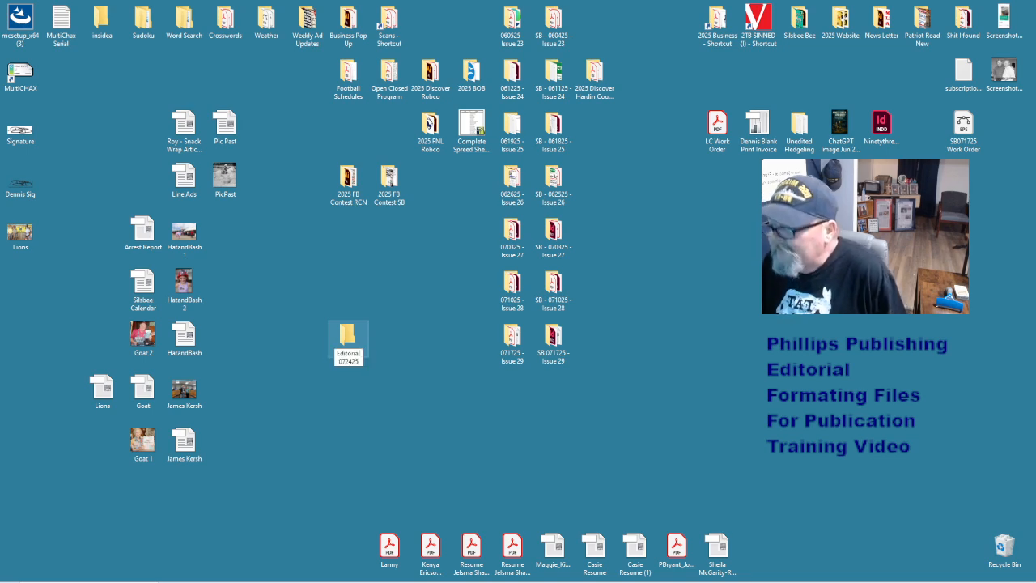
click(406, 443)
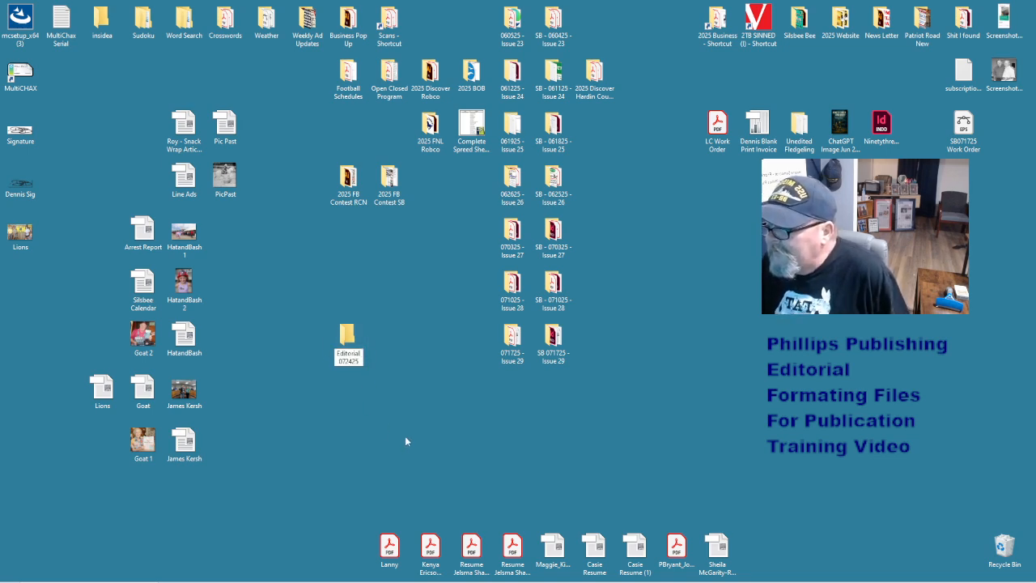
- Inside Editorial 072425, add Jail Calendar, Obituaries and Front Page subfolders
double_click(342, 339)
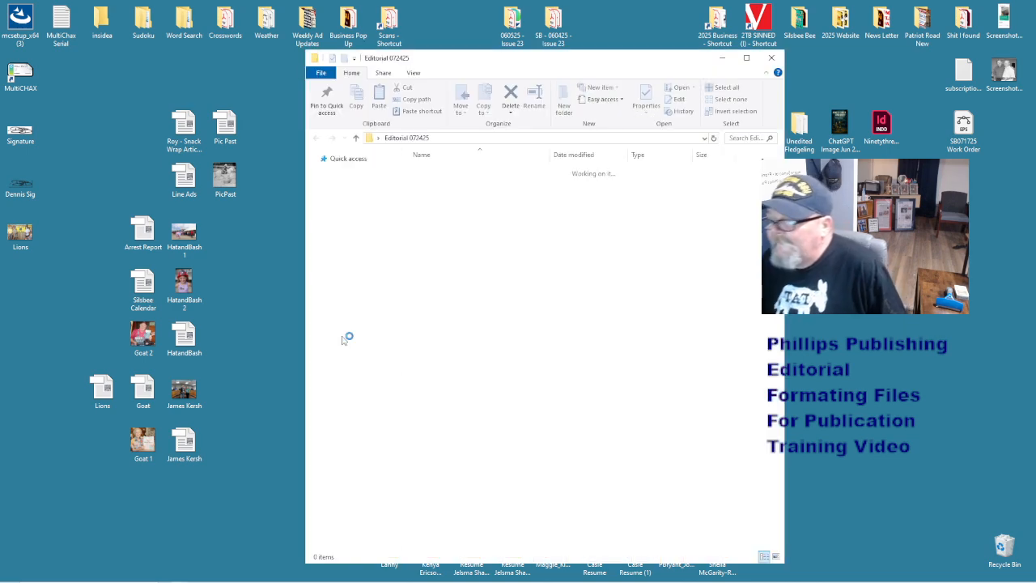
right_click(448, 269)
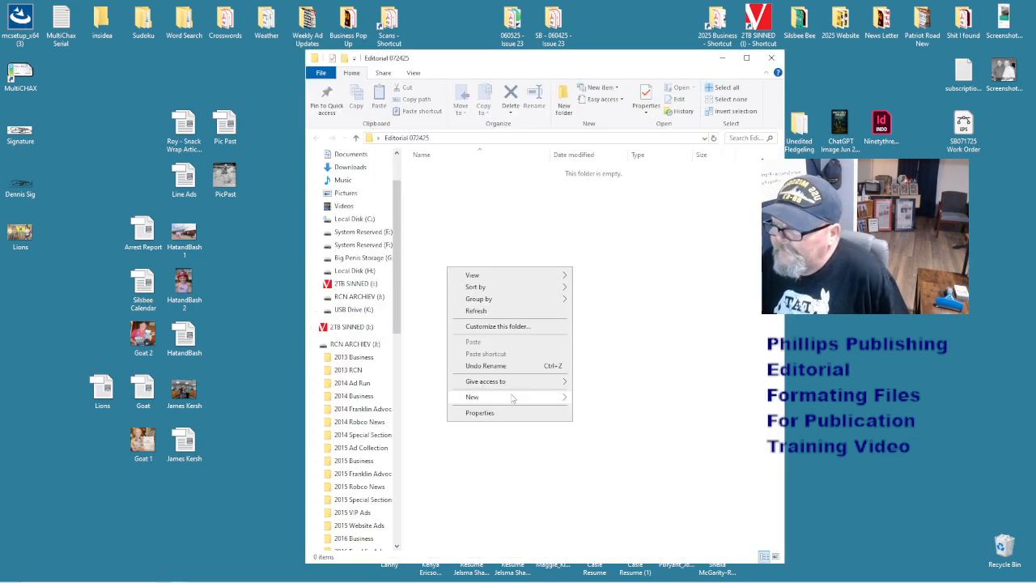
click(580, 333)
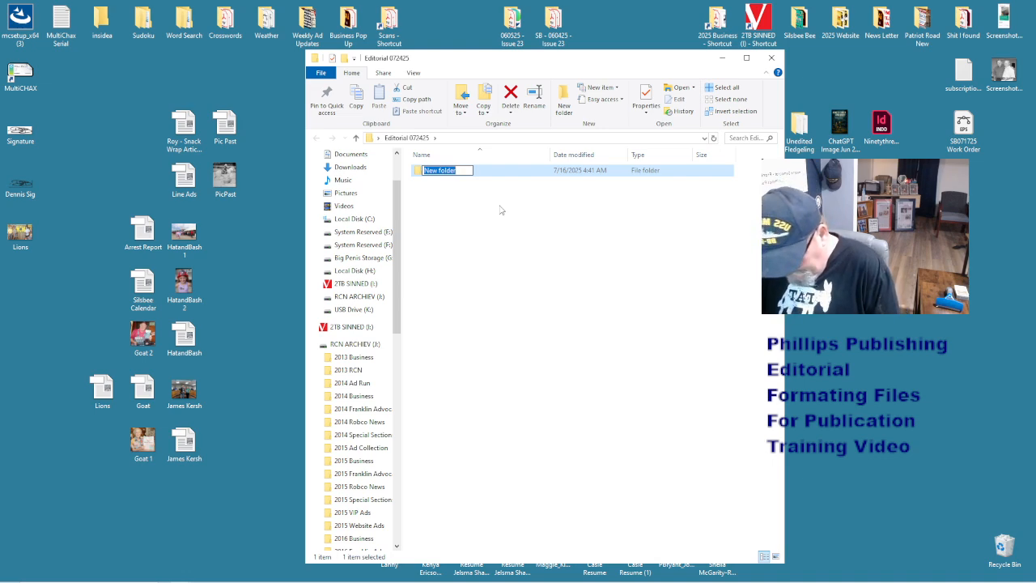
text(fail)
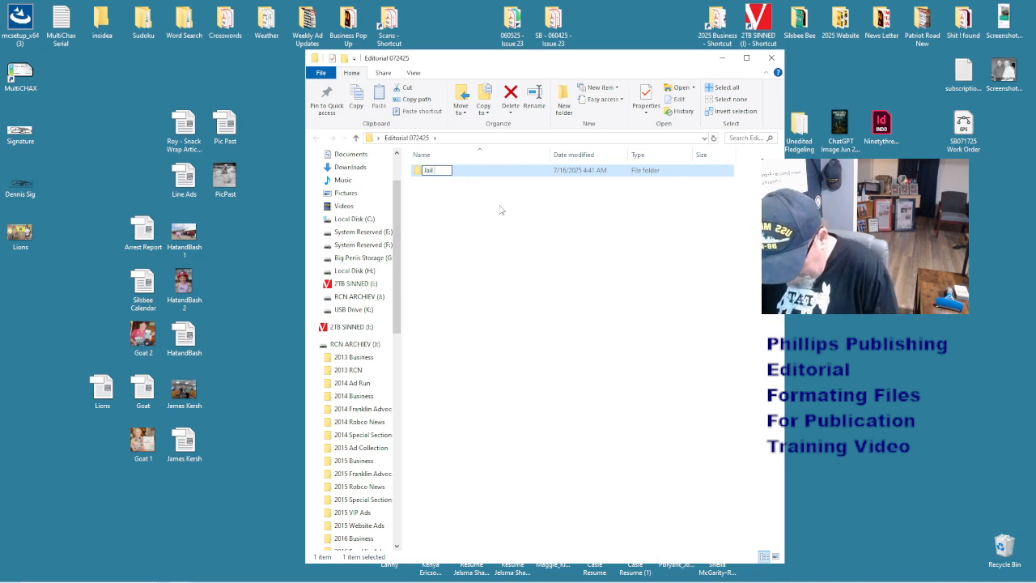
text( Calen)
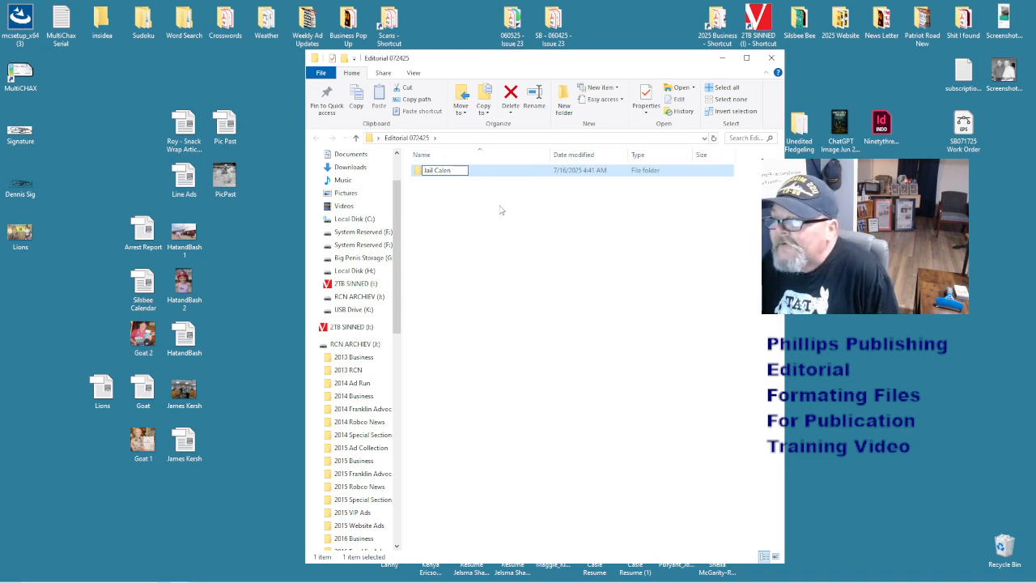
text(dar)
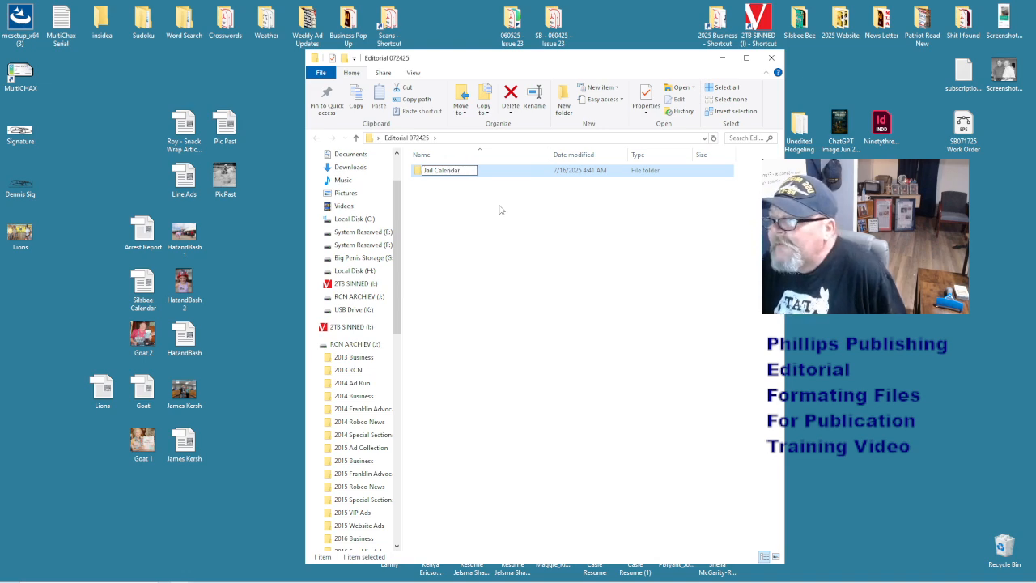
click(500, 209)
right_click(499, 208)
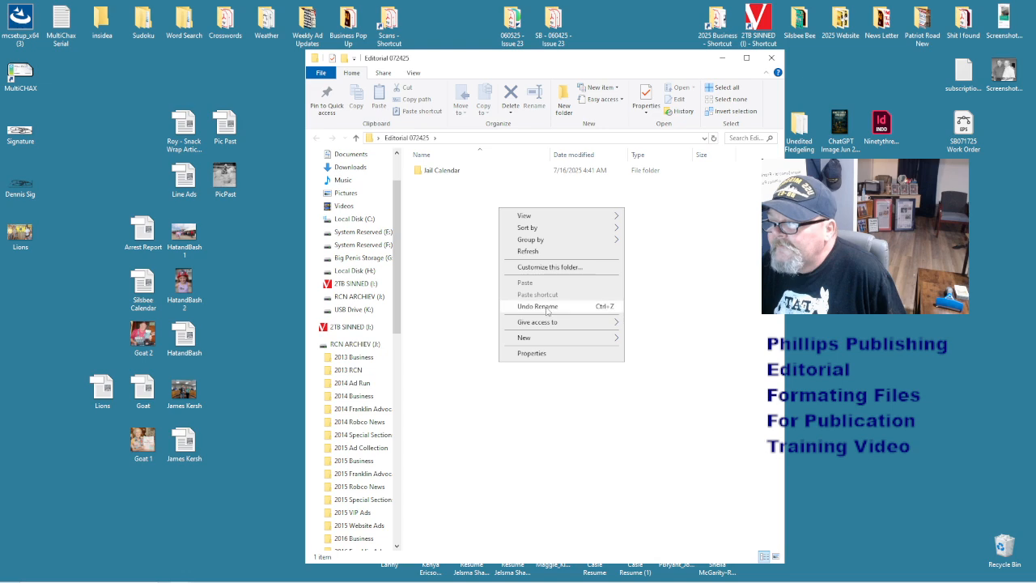
mouse_move(534, 338)
click(648, 339)
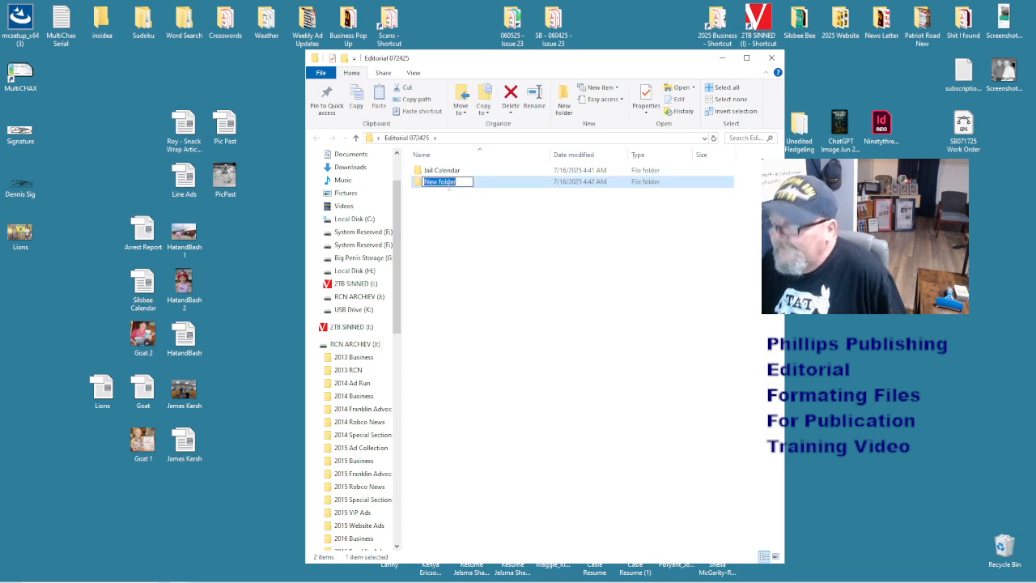
text(Obituar)
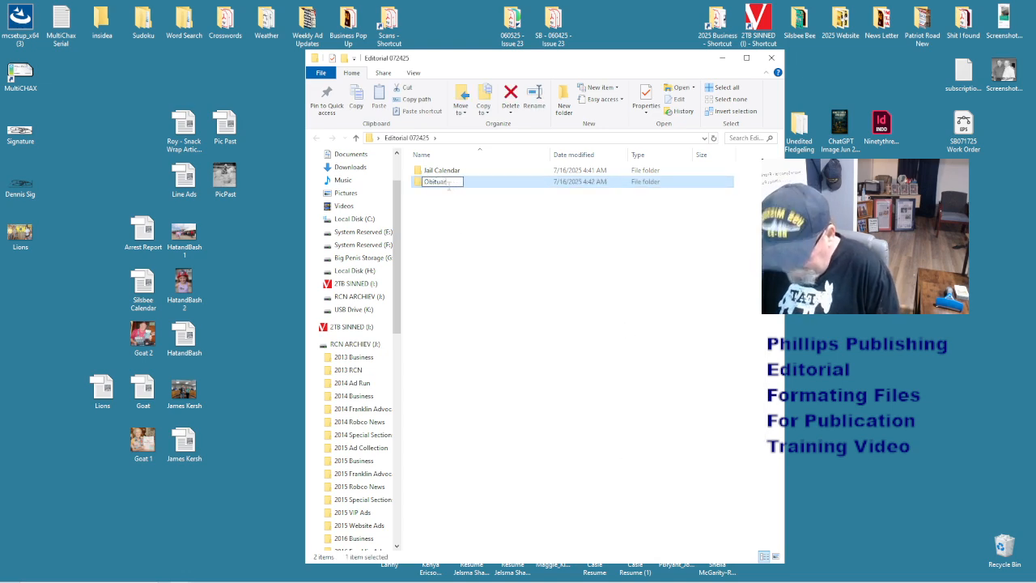
text(ies)
right_click(452, 235)
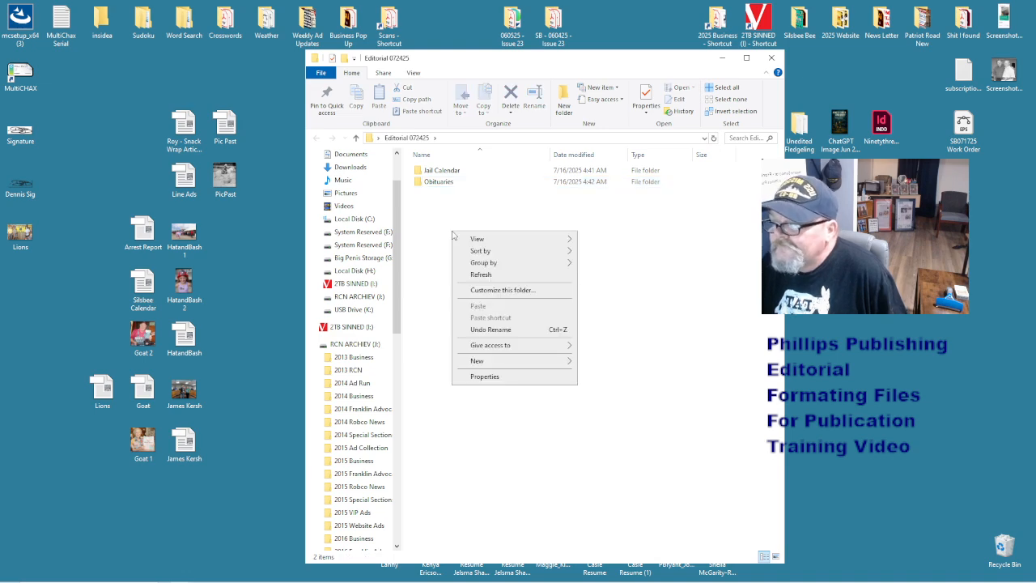
mouse_move(506, 361)
click(601, 362)
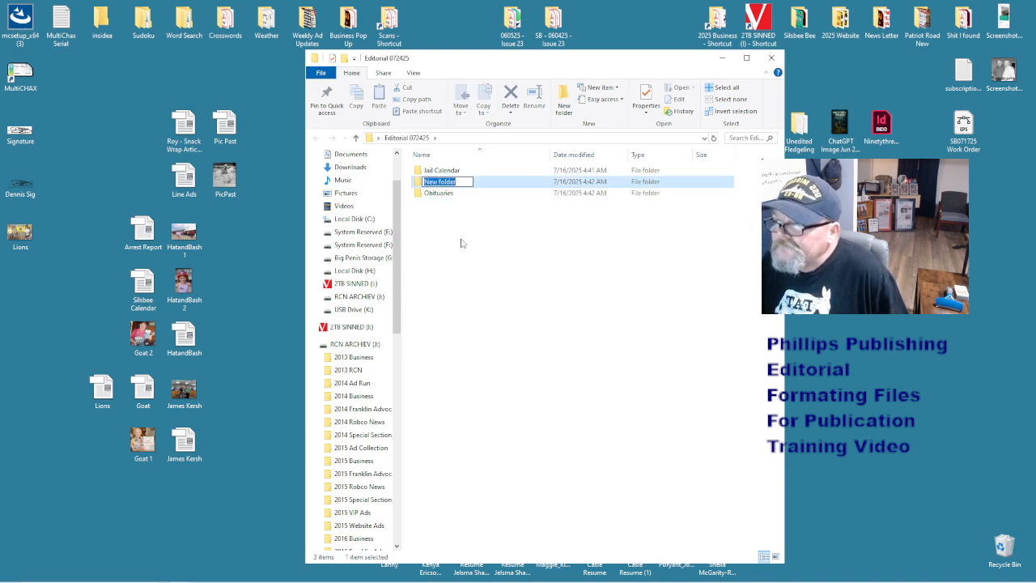
text(Front)
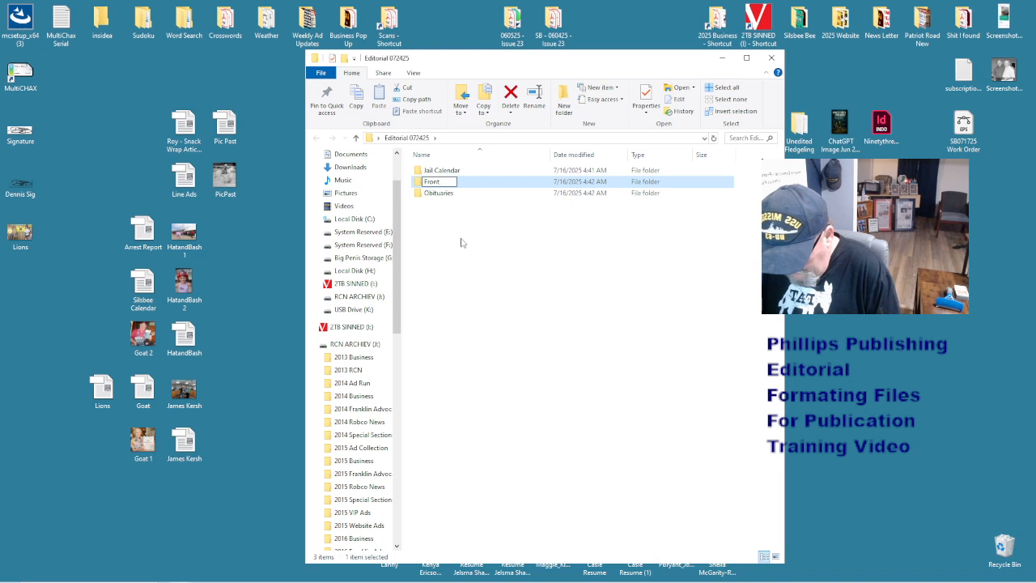
text( Page)
click(461, 242)
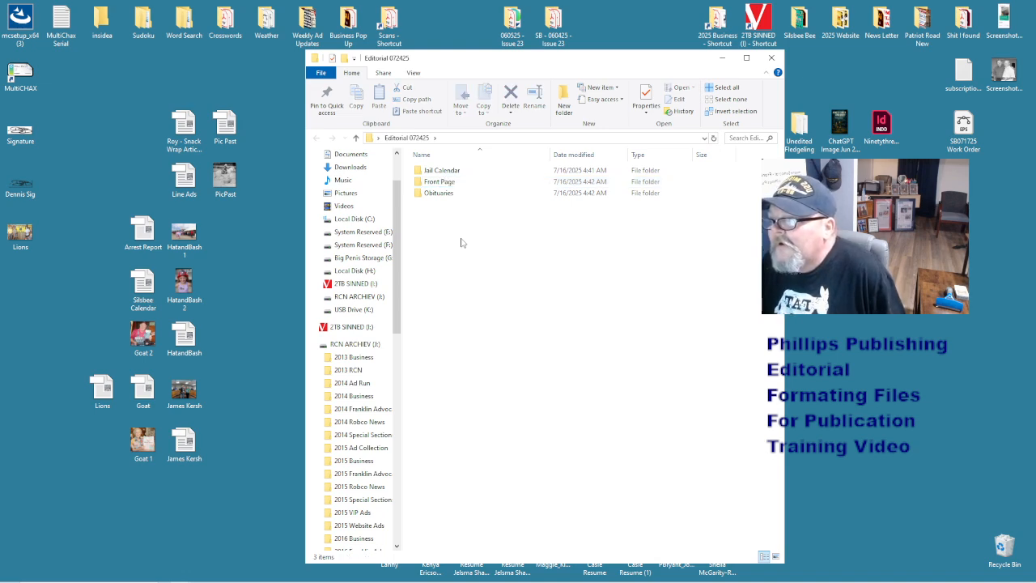
- Add News and Sports subfolders to Editorial 072425
right_click(460, 243)
mouse_move(495, 371)
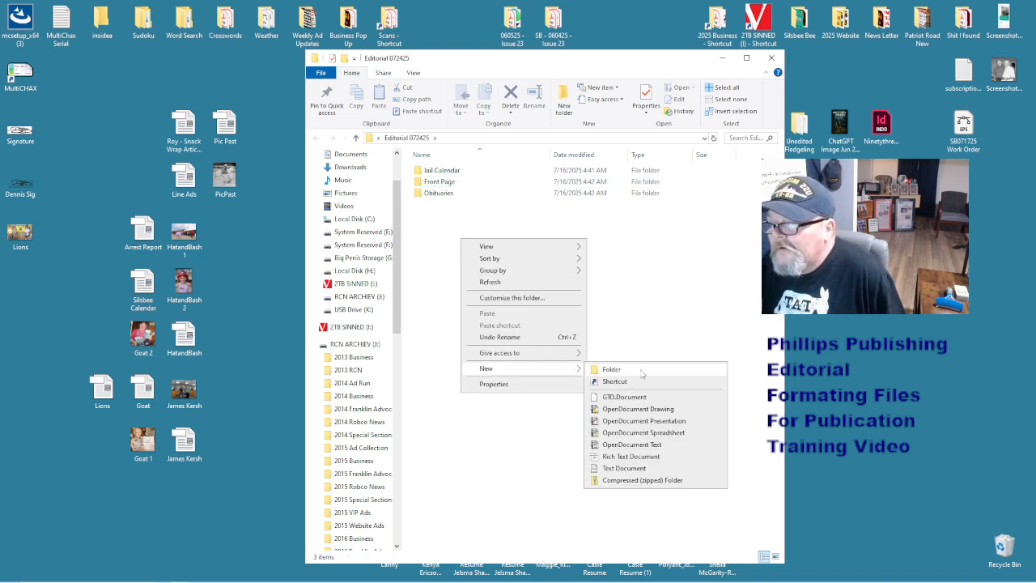
click(641, 372)
text(News)
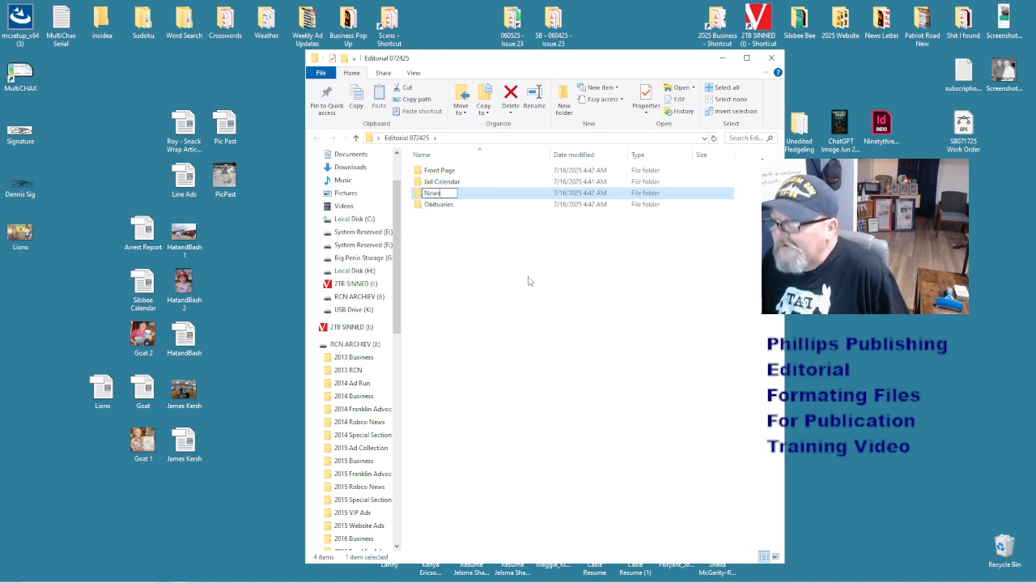
click(484, 275)
right_click(484, 275)
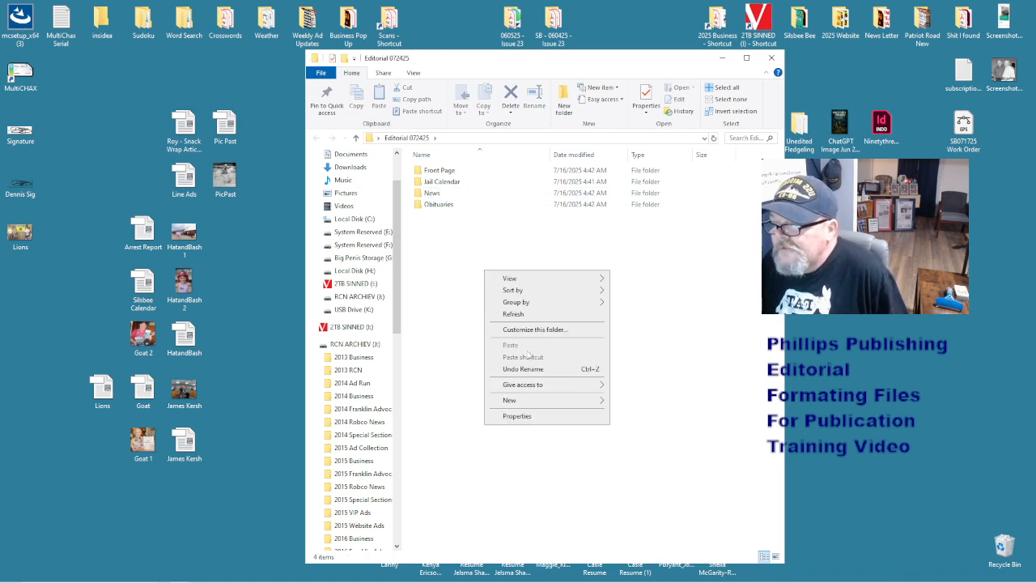
mouse_move(537, 403)
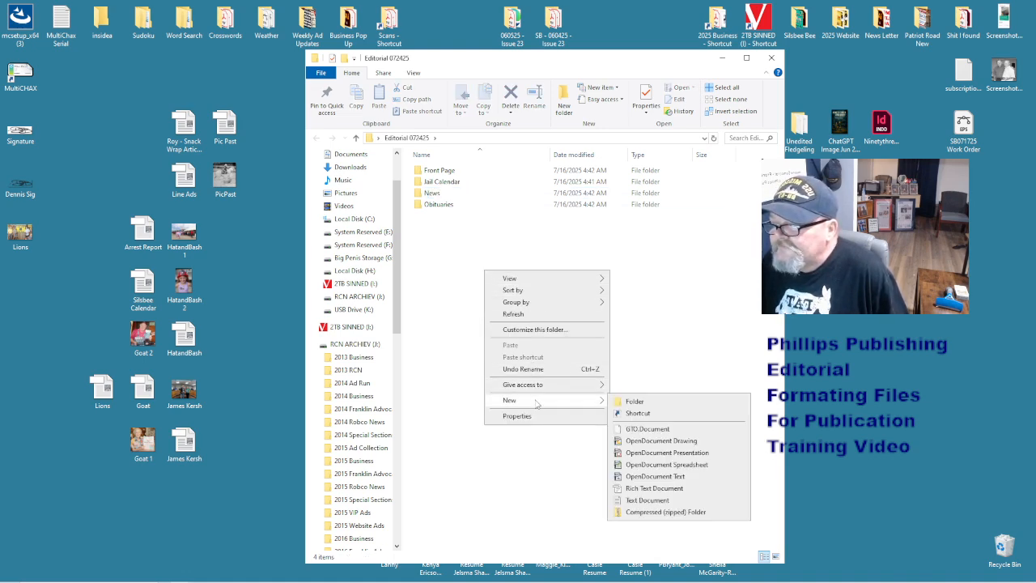
click(644, 401)
text(Spirts)
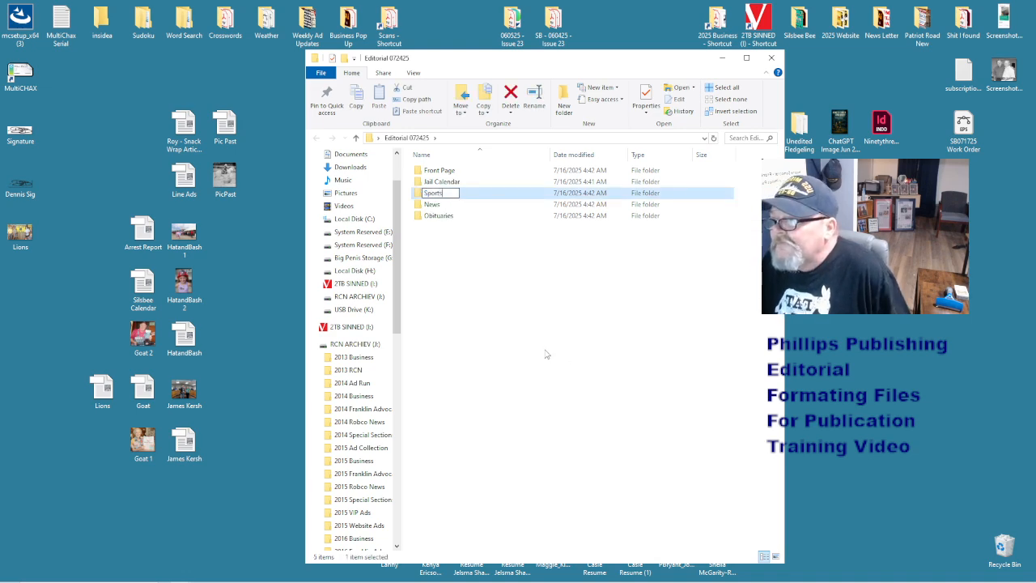
click(509, 276)
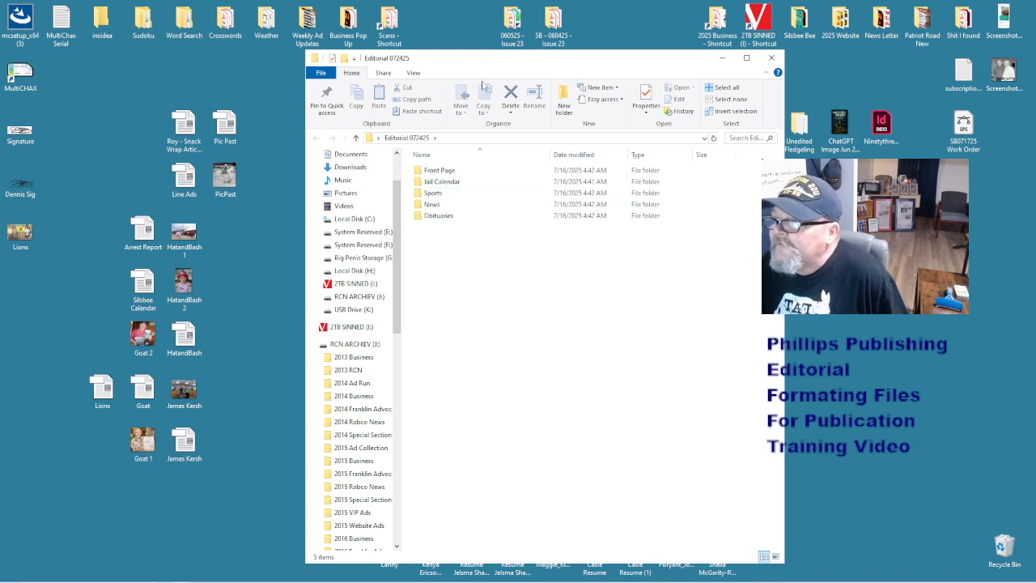
drag(486, 64, 445, 71)
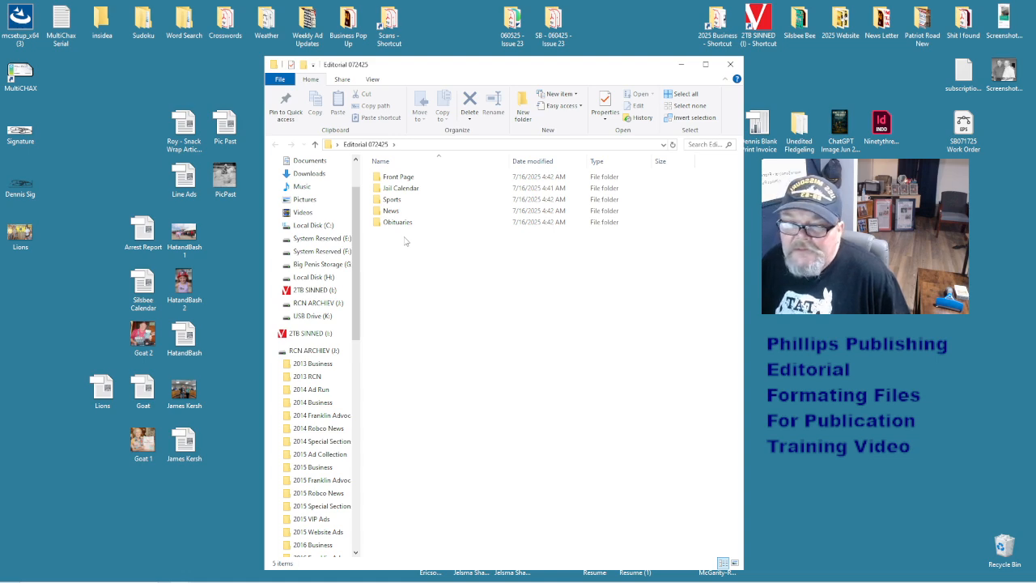
- Cancel an accidental New Shortcut wizard, then add a folder named Pic Page
right_click(406, 242)
mouse_move(450, 366)
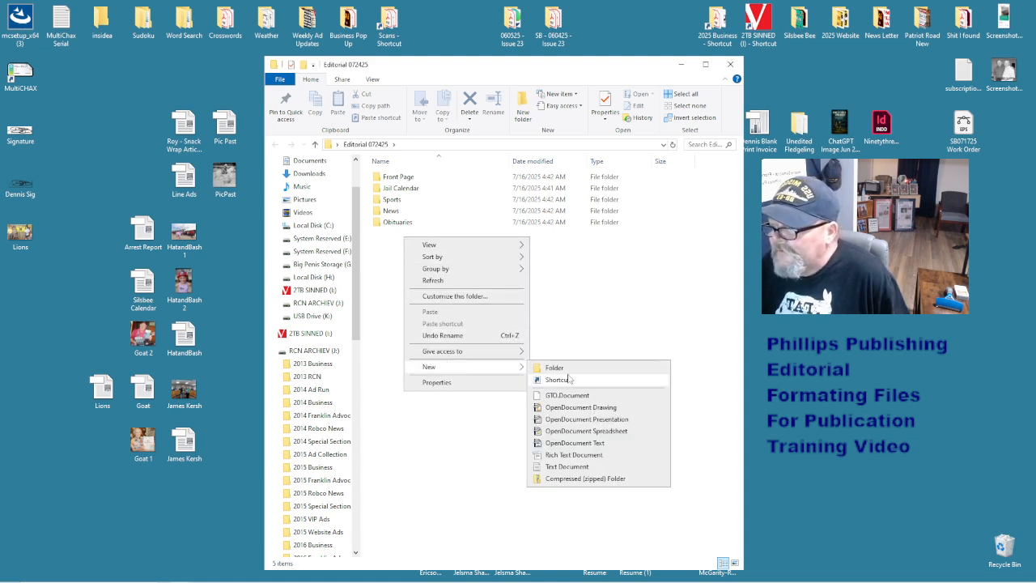
click(558, 380)
click(658, 400)
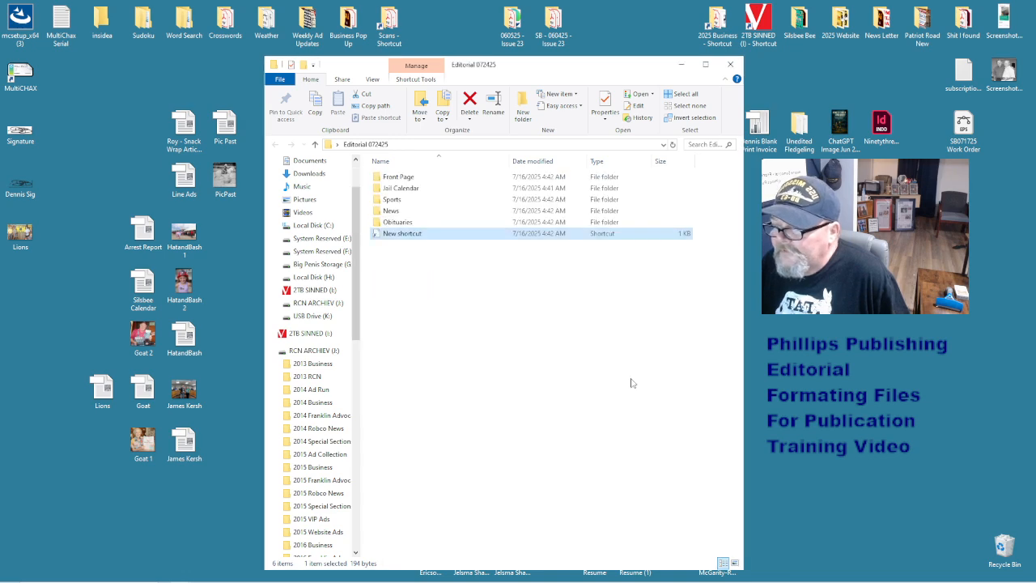
right_click(440, 272)
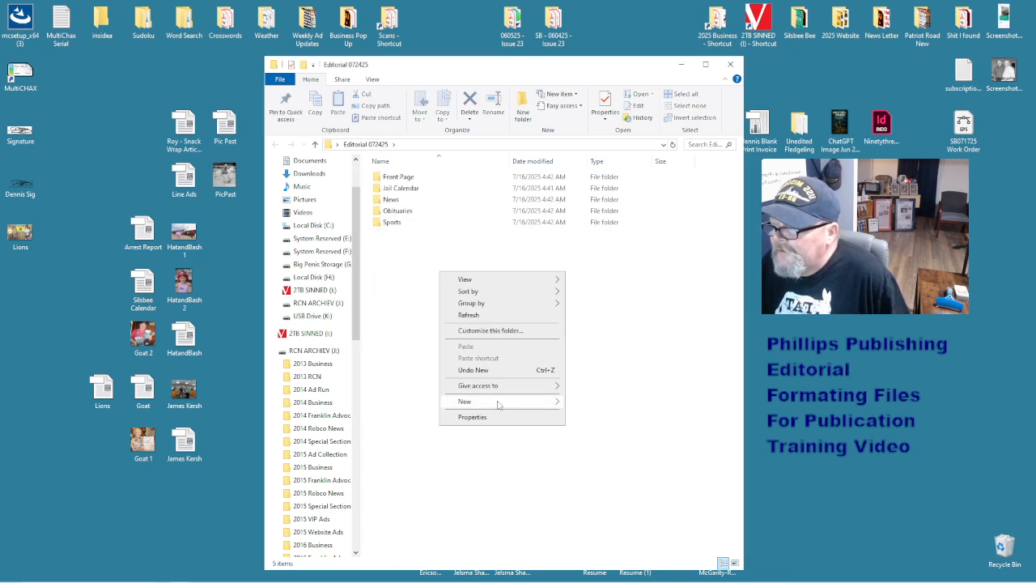
mouse_move(500, 402)
click(577, 402)
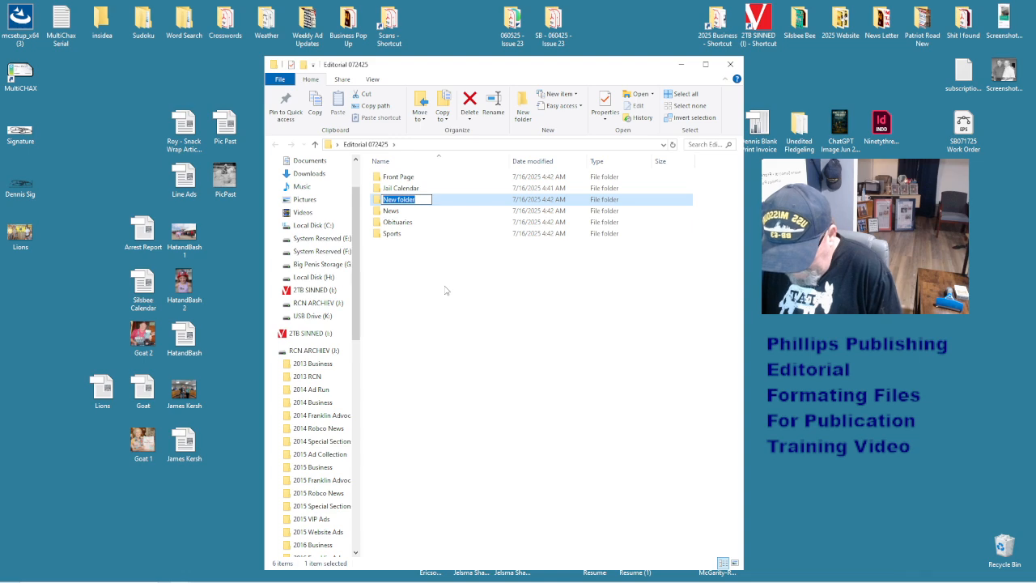
text(Pic Page)
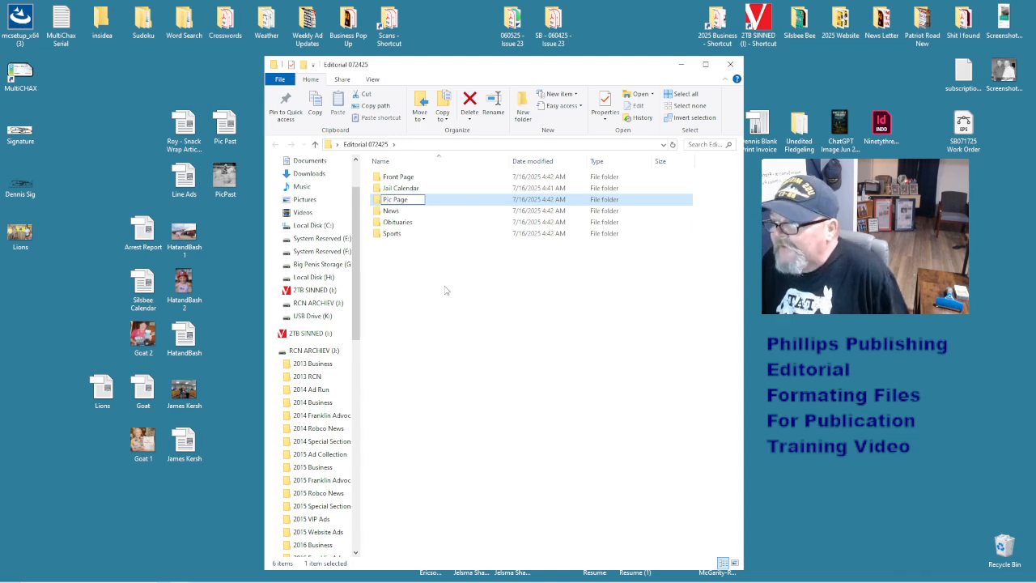
click(444, 290)
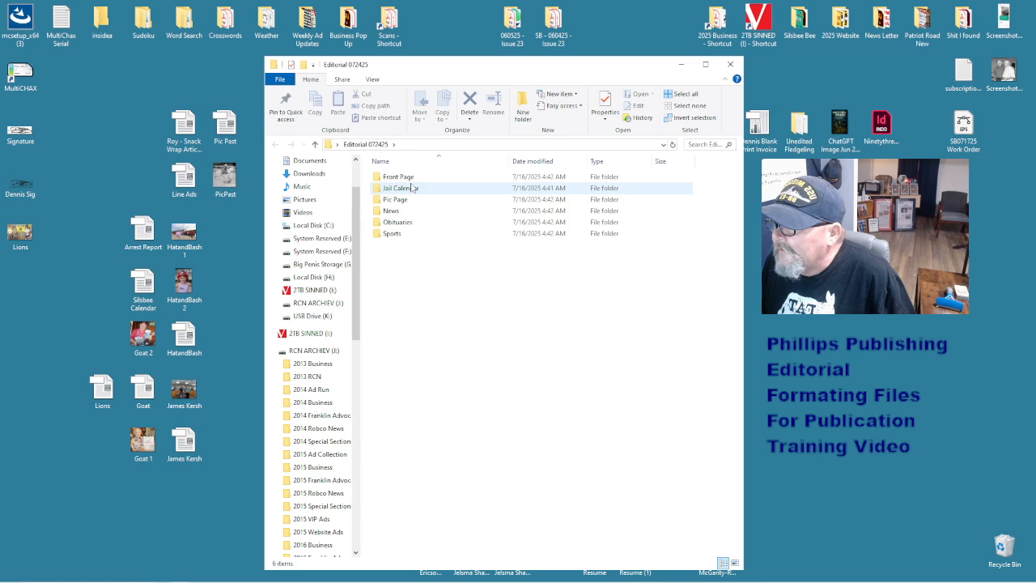
- Open SB 071725 - Issue 29 and create a Senior Living folder in Editorial 072425
drag(455, 69, 769, 72)
double_click(553, 340)
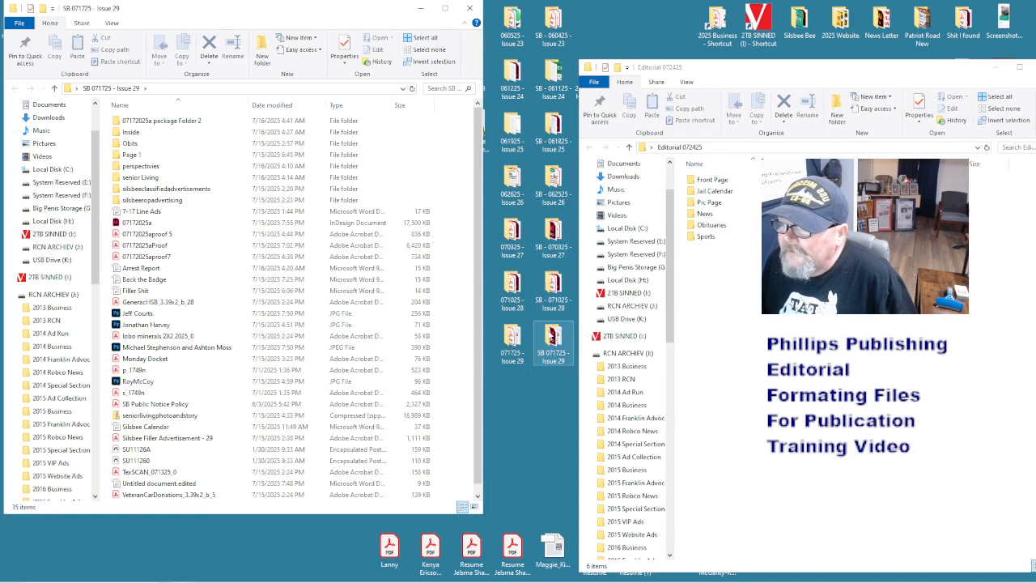
right_click(722, 289)
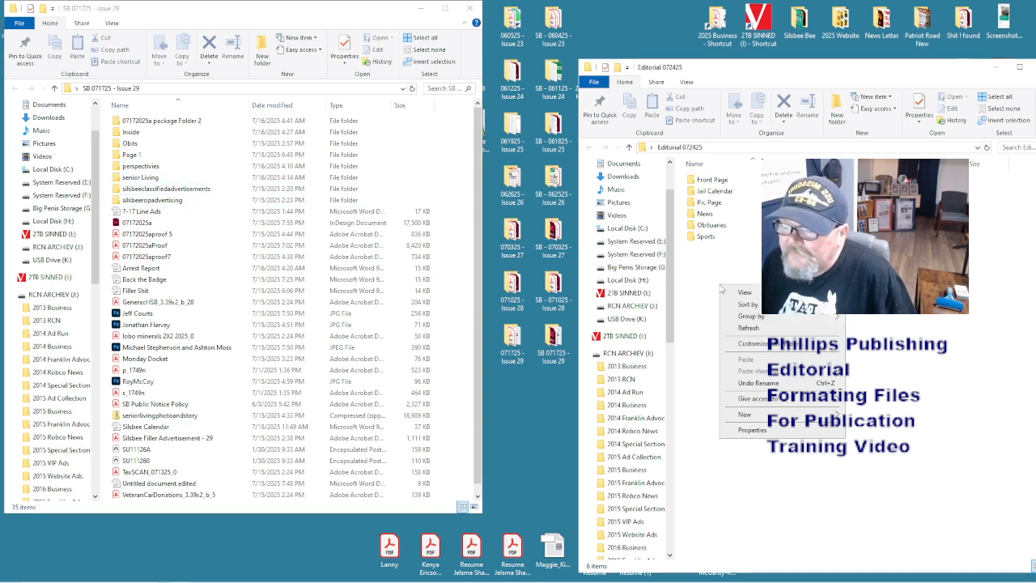
mouse_move(777, 415)
click(858, 416)
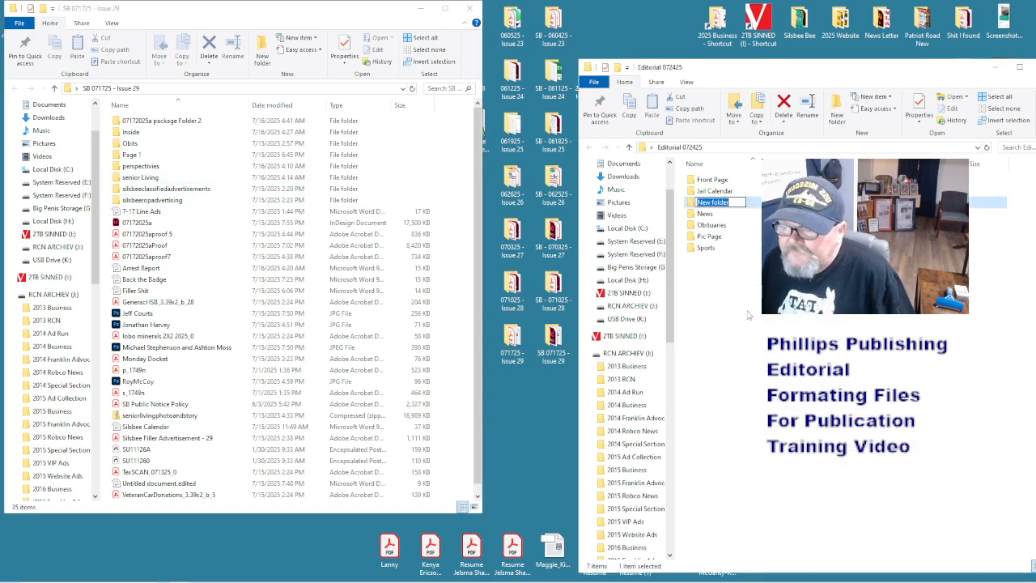
text(Senior Living)
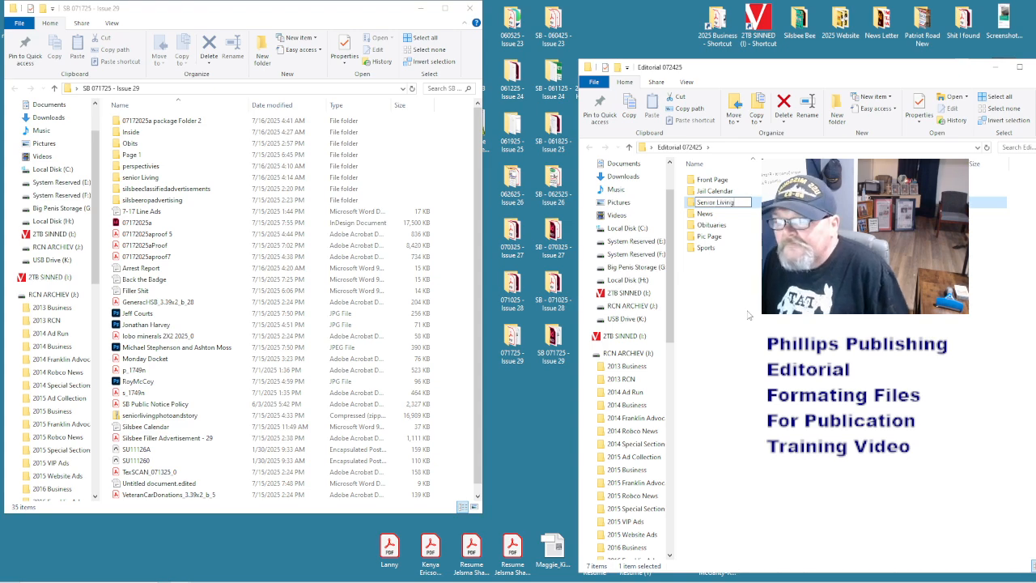
key(Return)
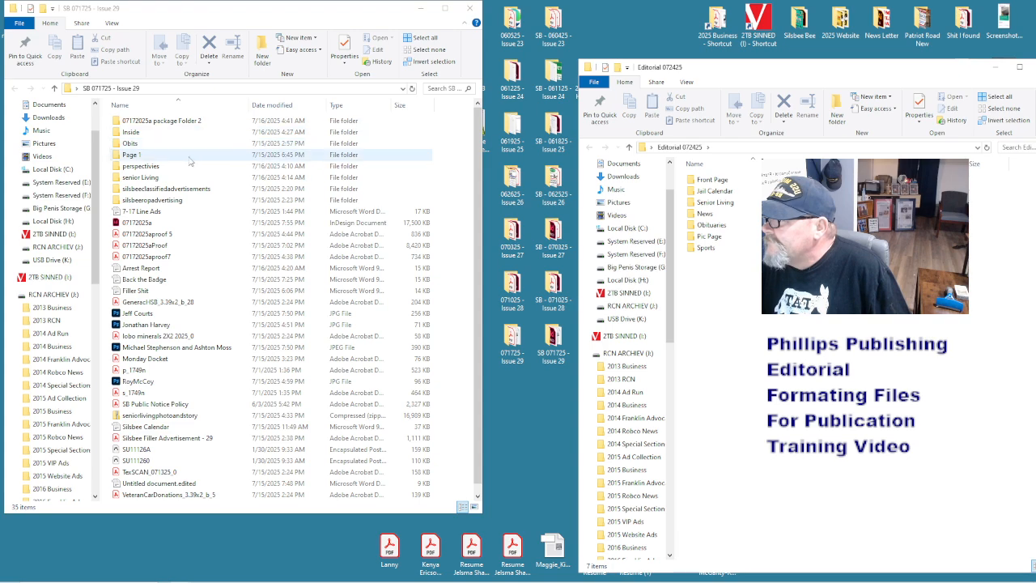
- Add a Perspectives subfolder to Editorial 072425
right_click(783, 316)
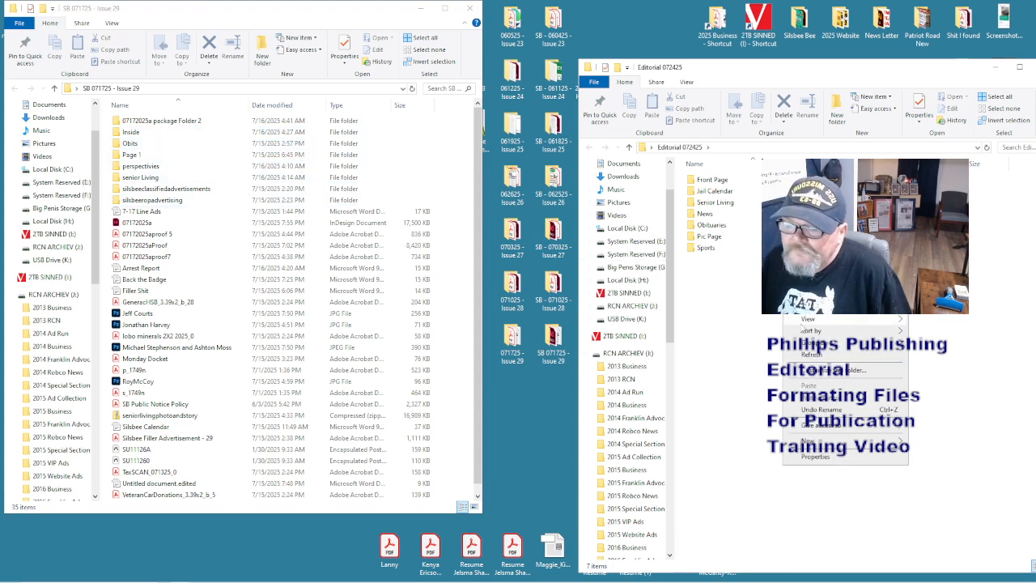
mouse_move(850, 441)
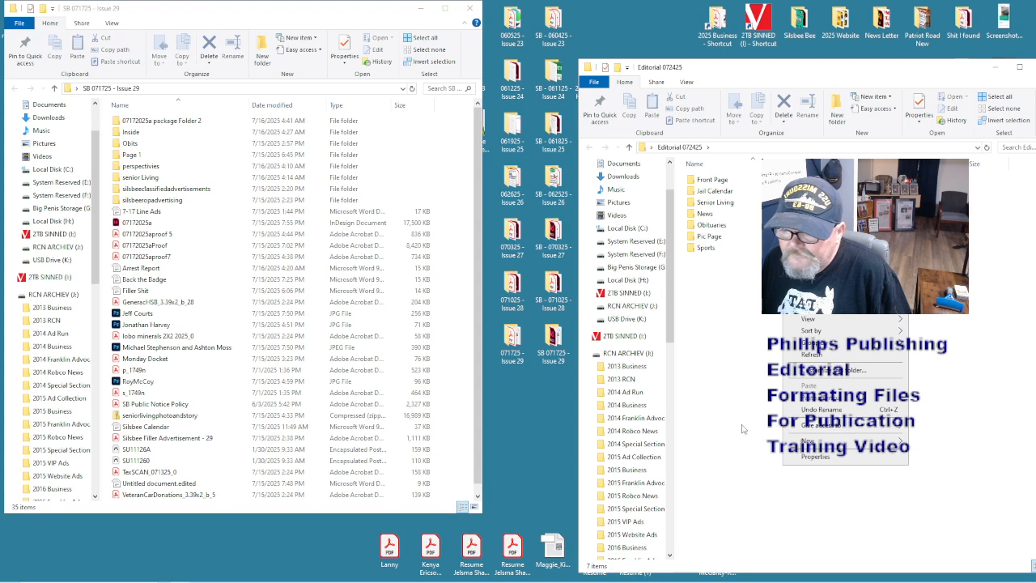
click(723, 441)
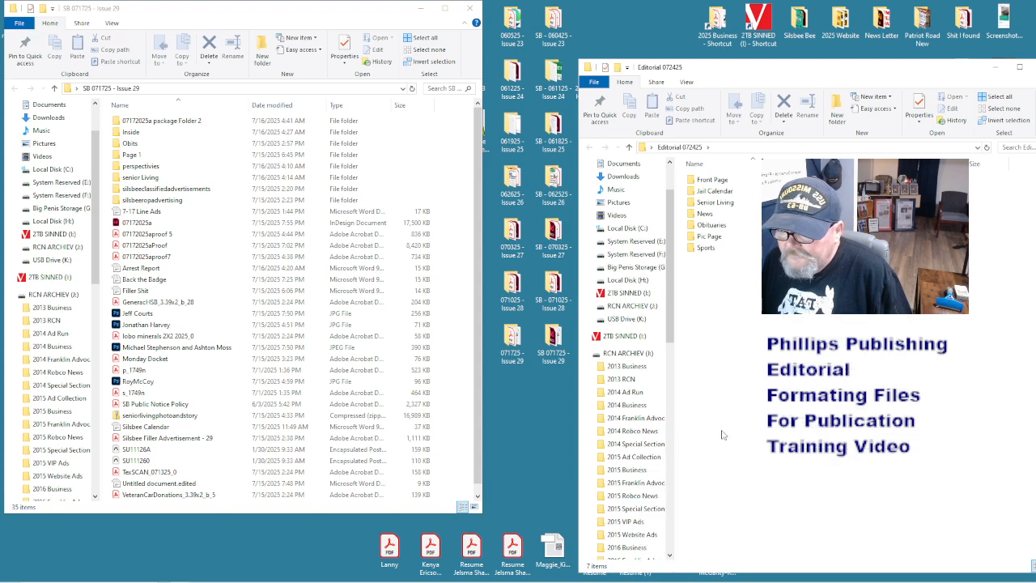
text(Pe)
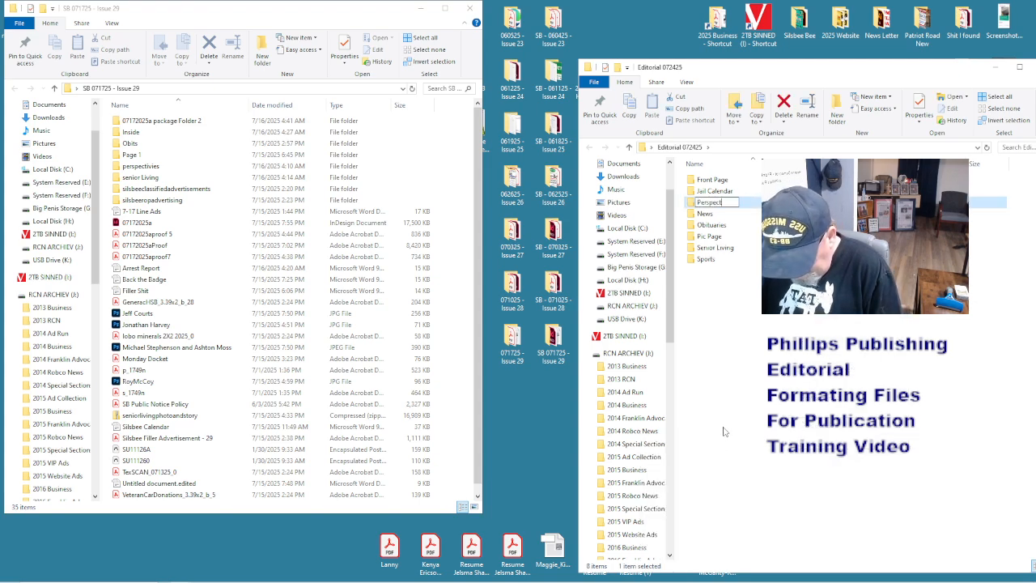
text(rspectives)
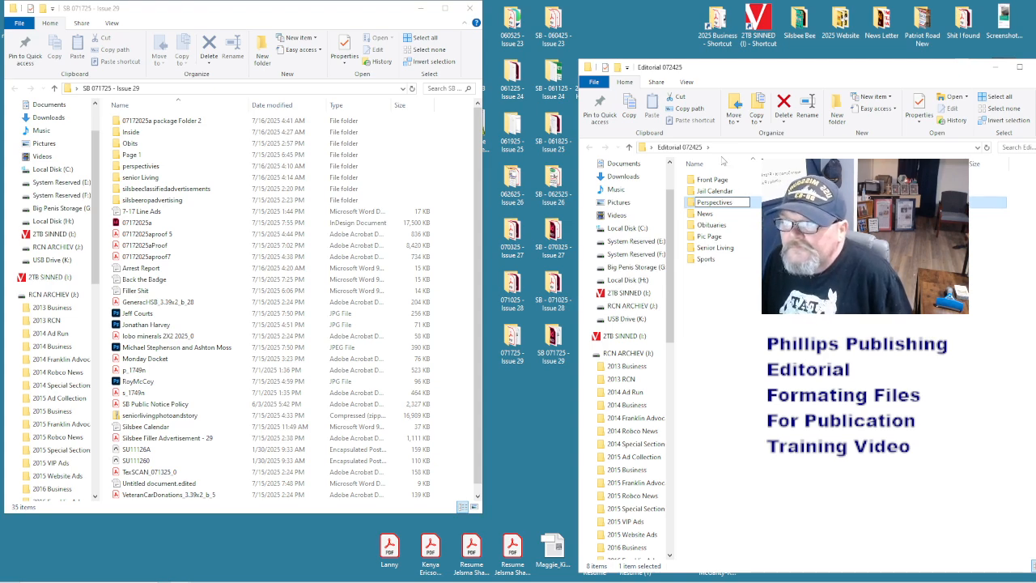
key(Return)
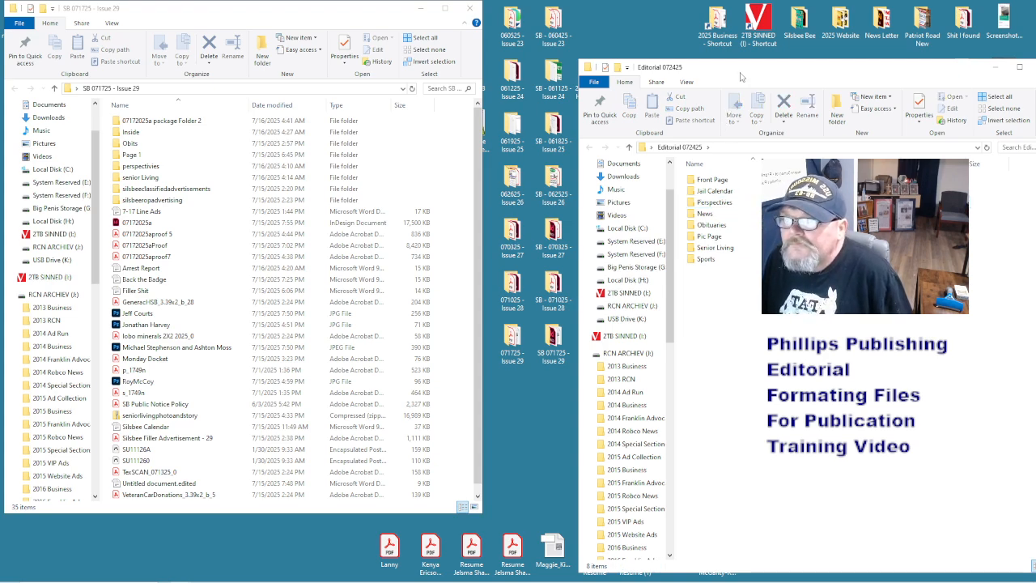
drag(728, 67, 633, 25)
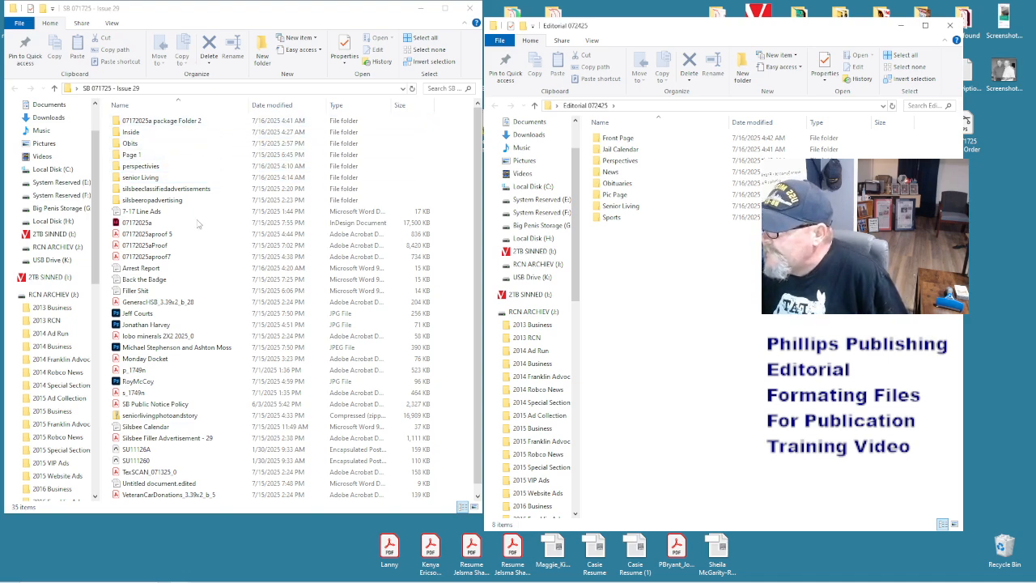
- Move the Monday Docket file onto the desktop
scroll(199, 370, down, 1)
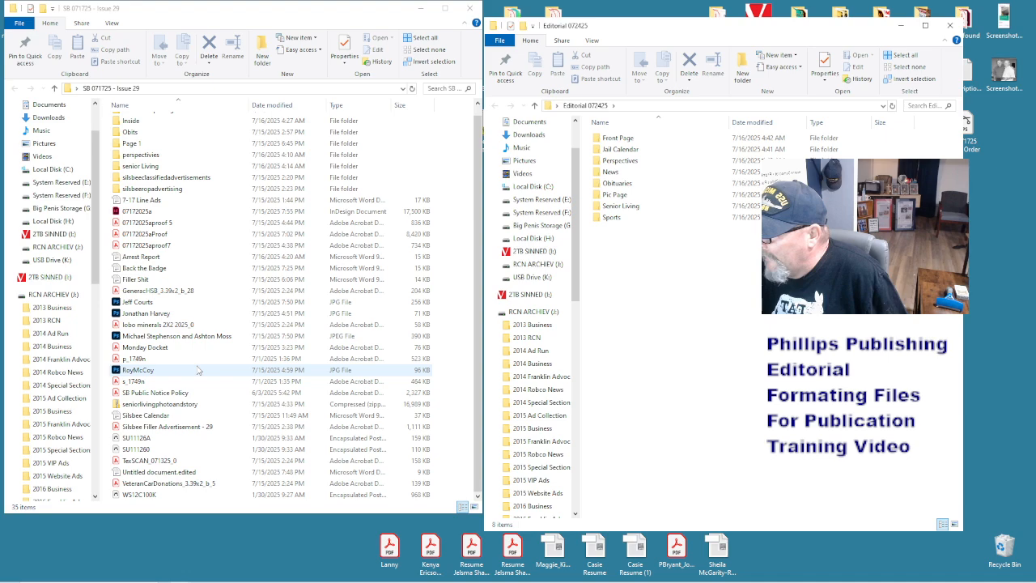
scroll(198, 370, up, 1)
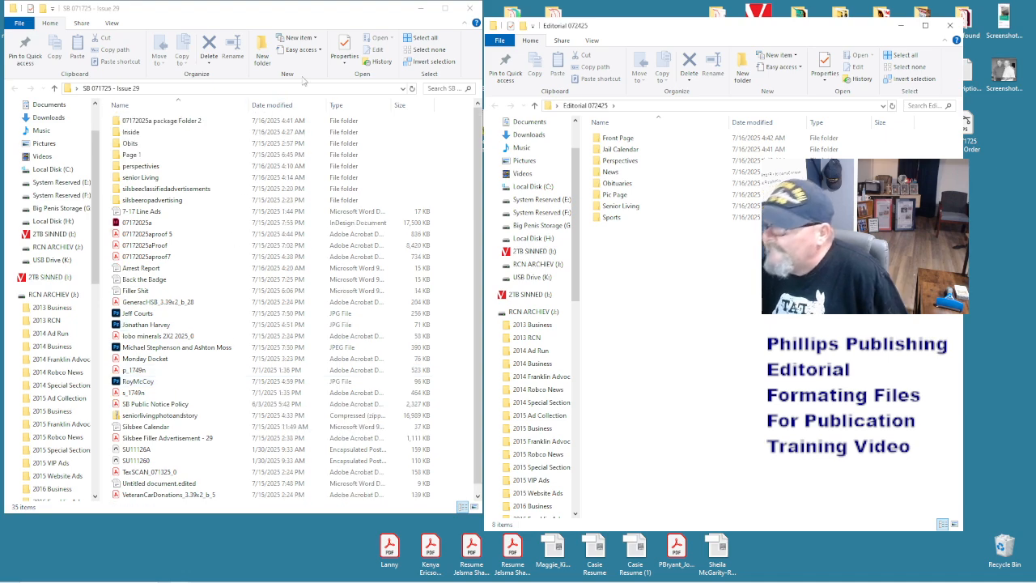
drag(154, 358, 842, 553)
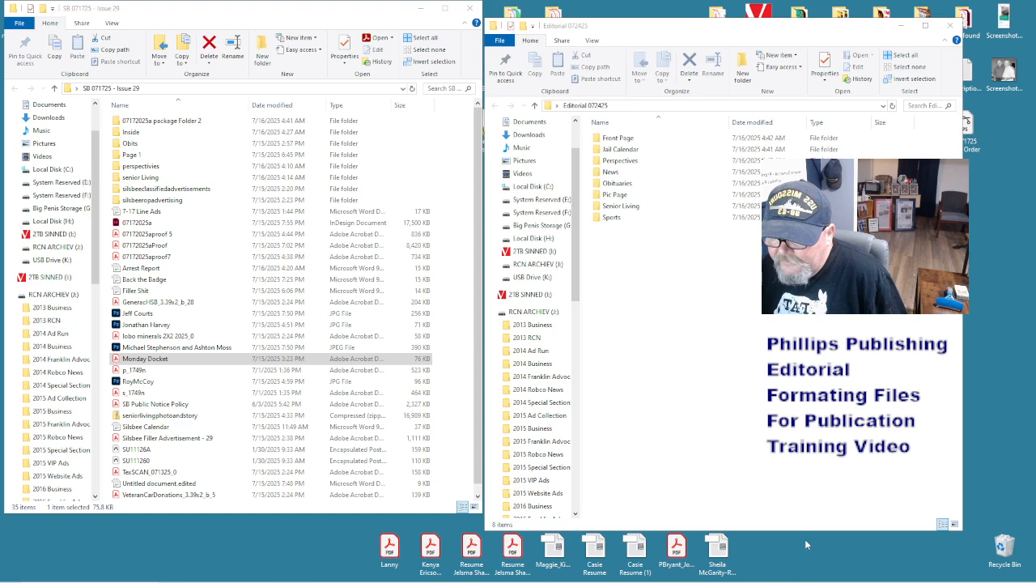
- Copy the lobo minerals, TexSCAN_071325_0 and GeneracHSB PDFs
click(174, 336)
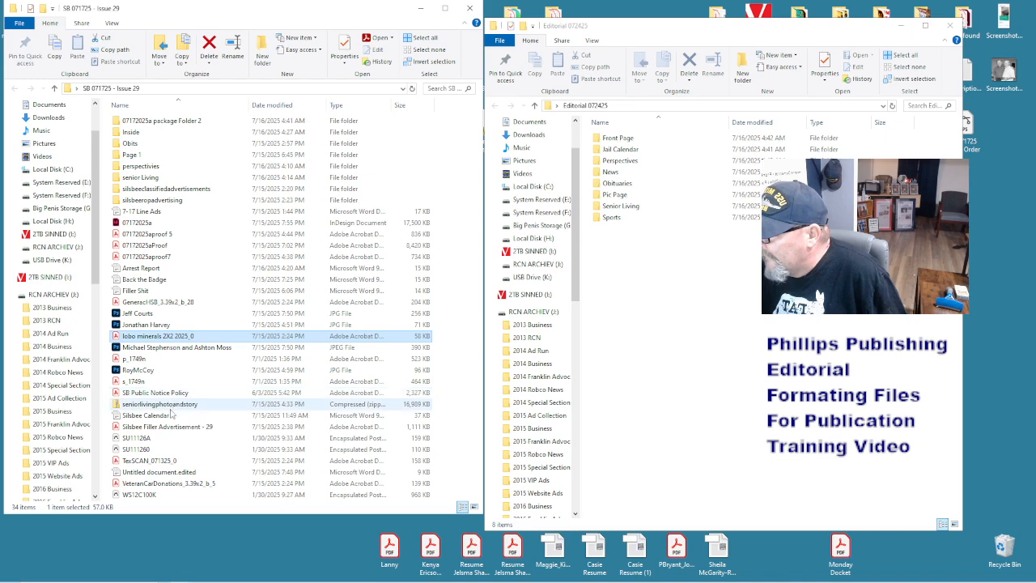
ctrl+click(174, 460)
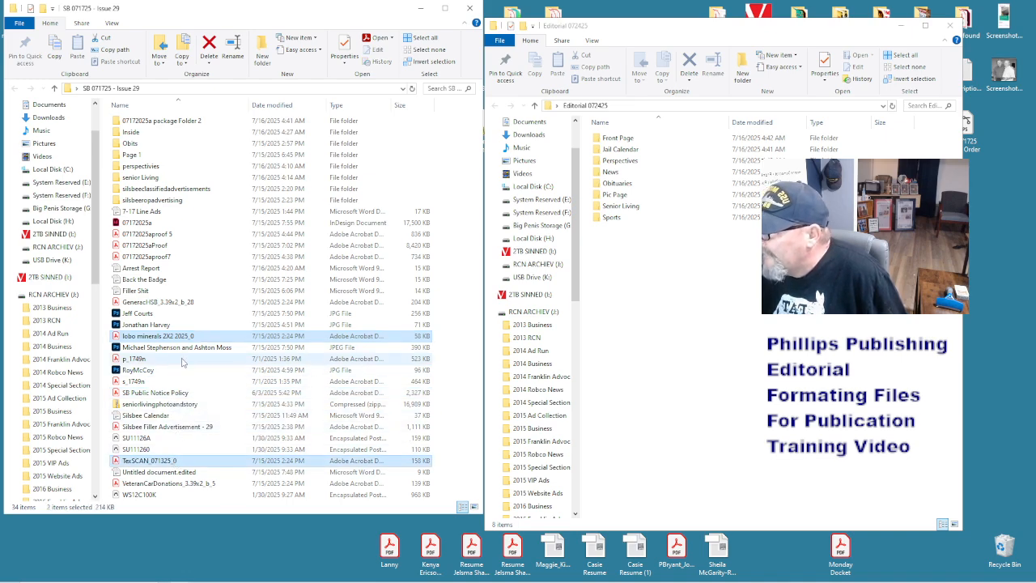
ctrl+click(162, 302)
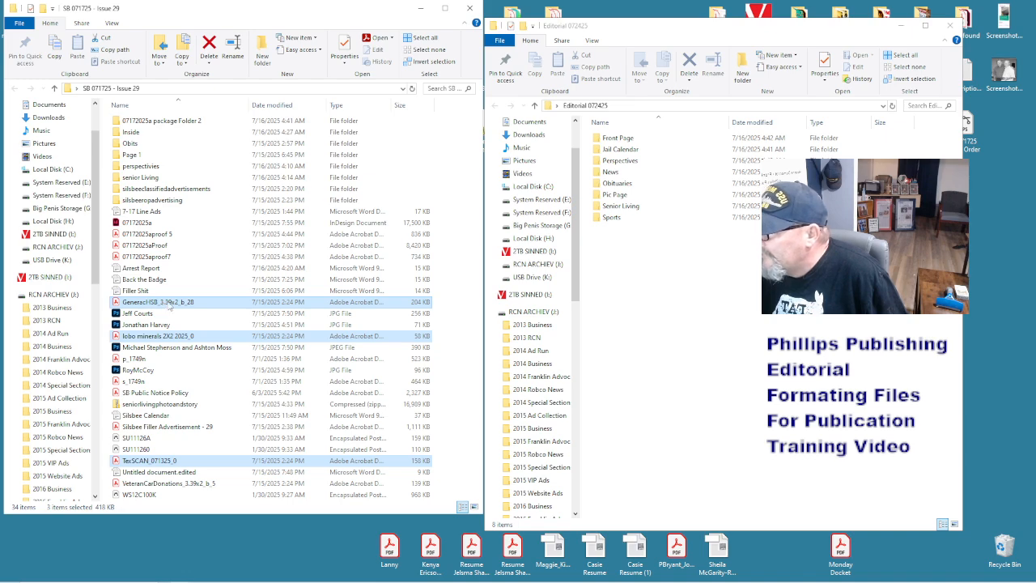
right_click(166, 302)
click(262, 446)
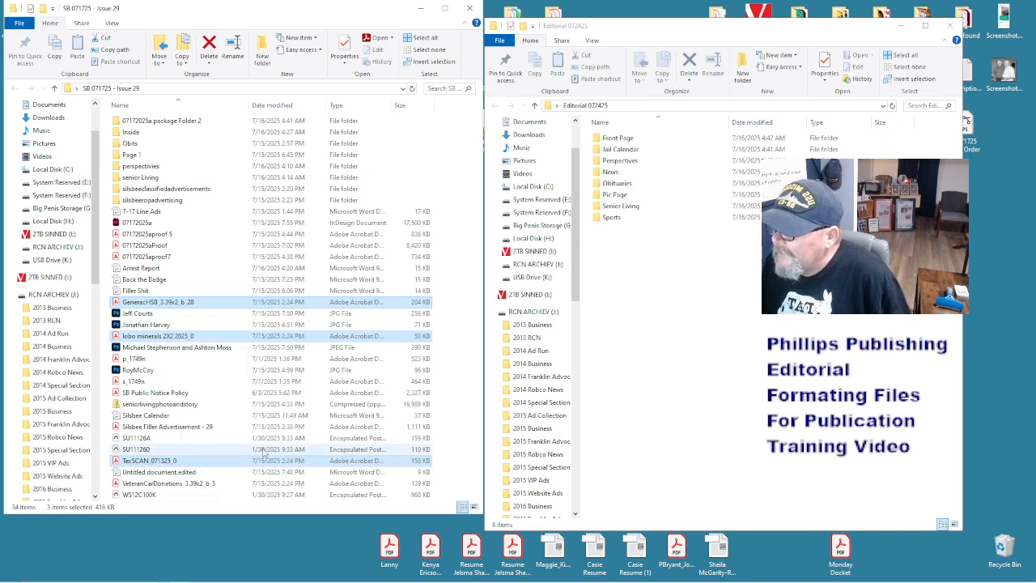
- Paste the three PDFs into the 071725 - Issue 29 desktop folder and close it
click(470, 8)
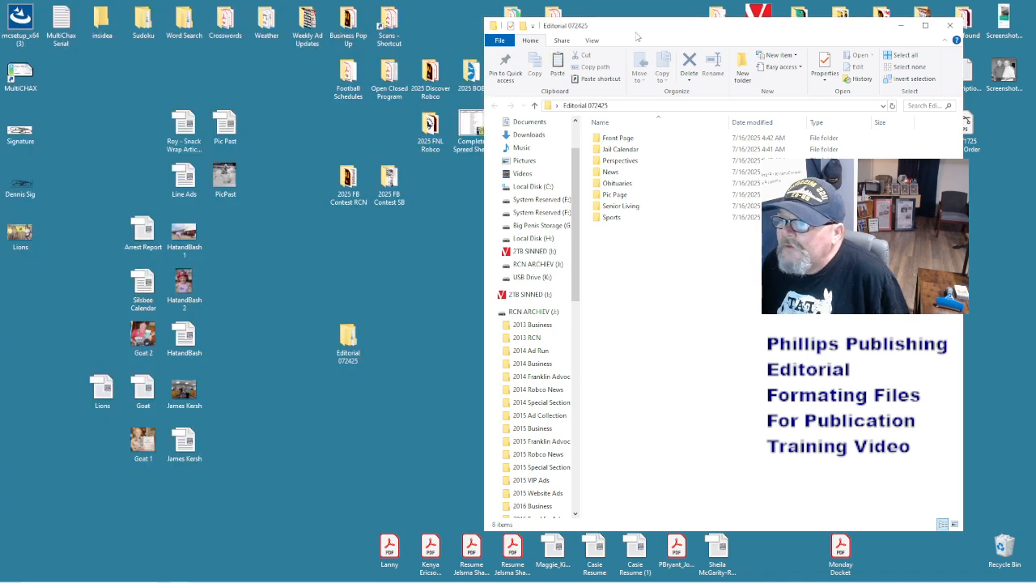
drag(546, 32, 745, 107)
double_click(497, 356)
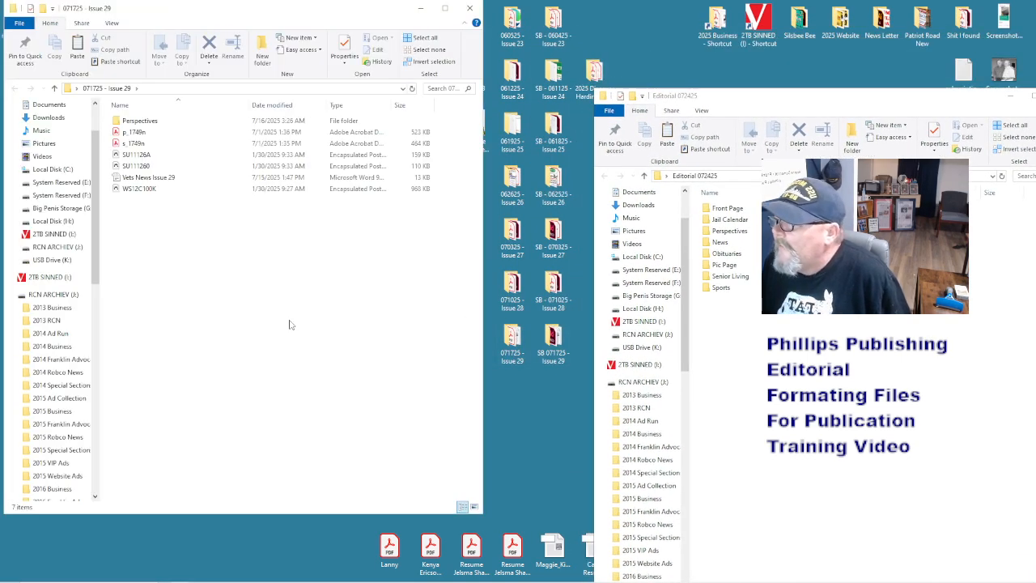
right_click(290, 324)
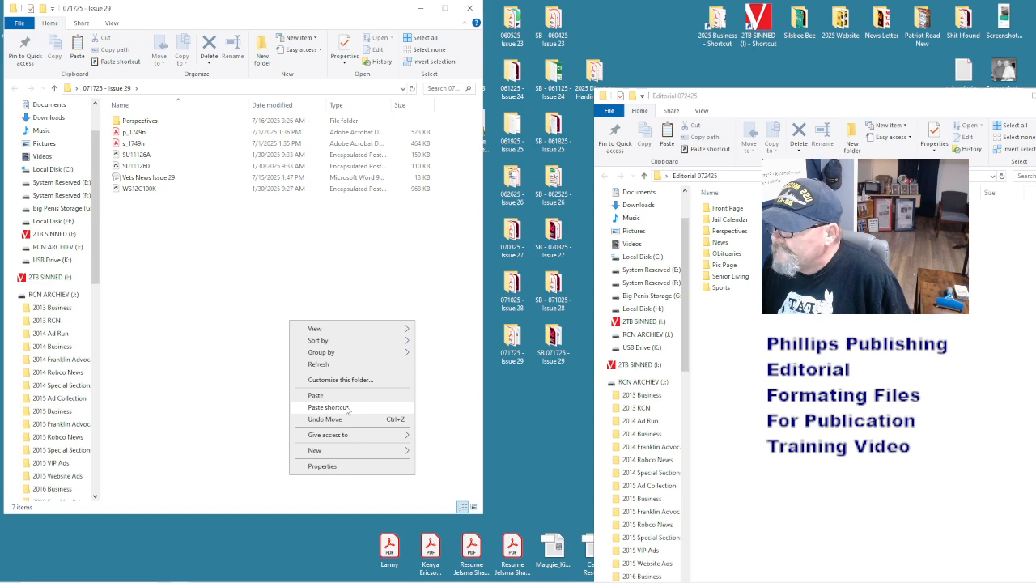
click(320, 392)
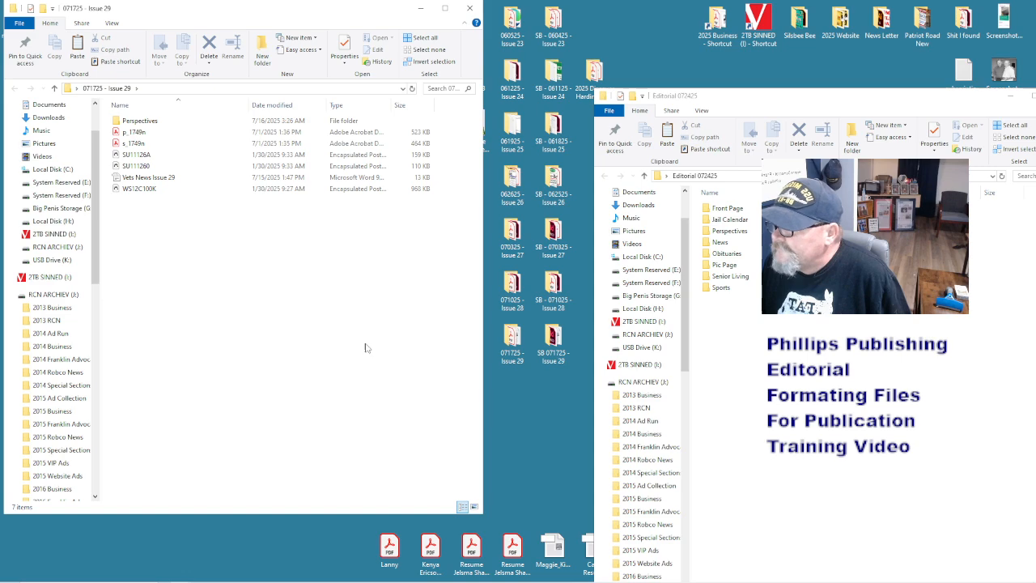
click(470, 8)
drag(796, 101, 471, 43)
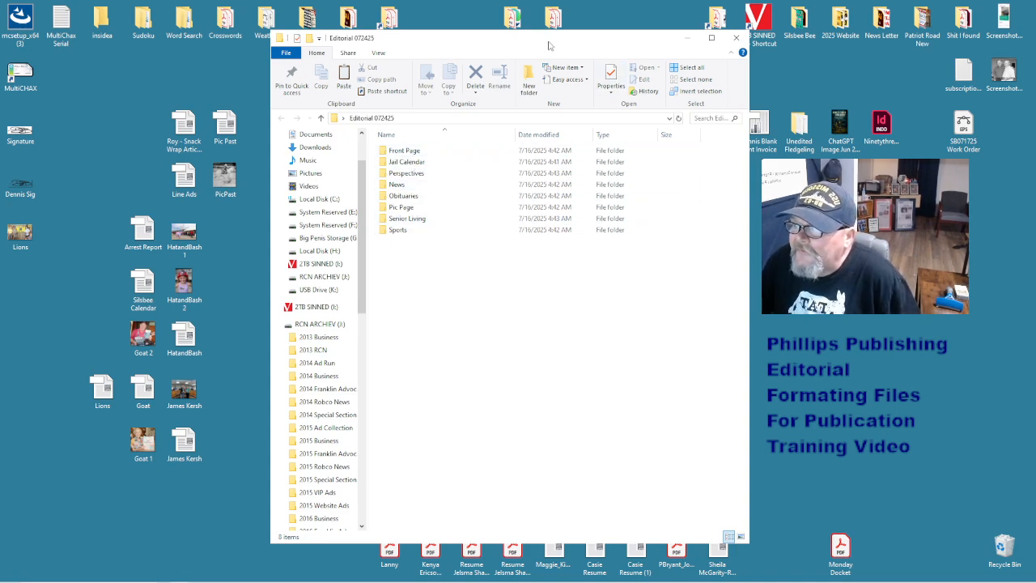
- Sort the section folders by name and file the Pic Past, snack wrap and Line Ads files
drag(548, 44, 616, 30)
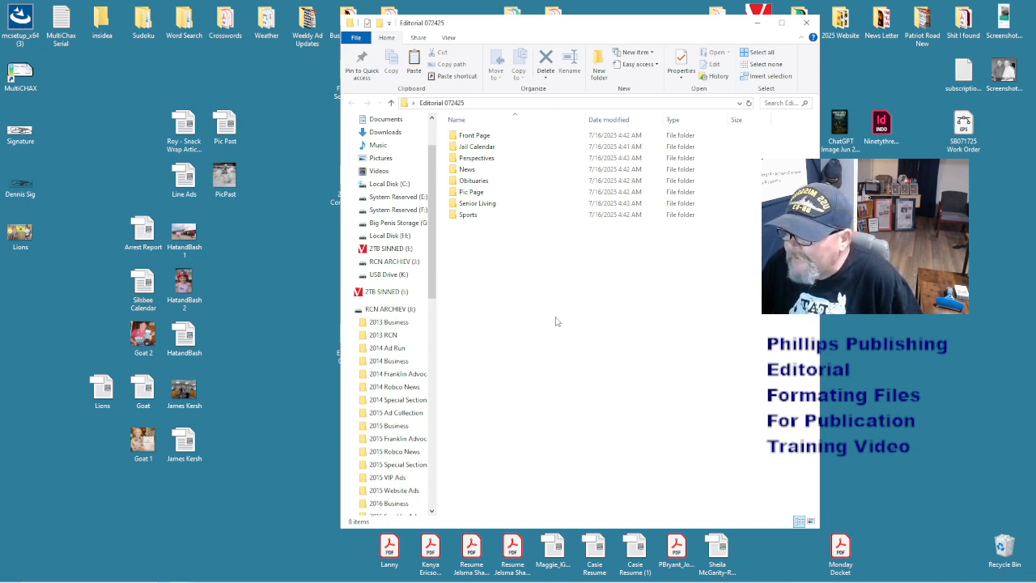
double_click(482, 122)
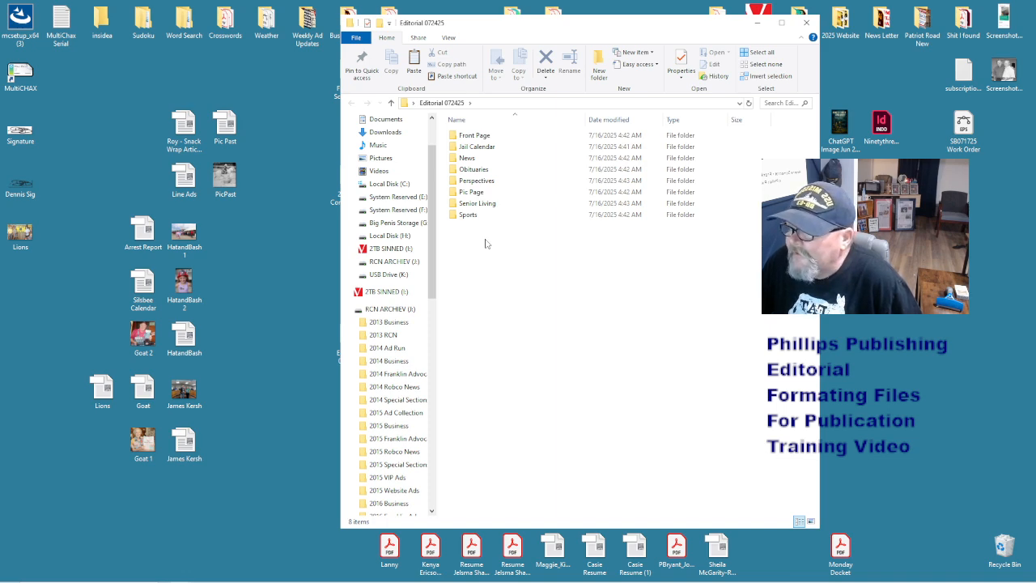
drag(267, 188, 473, 192)
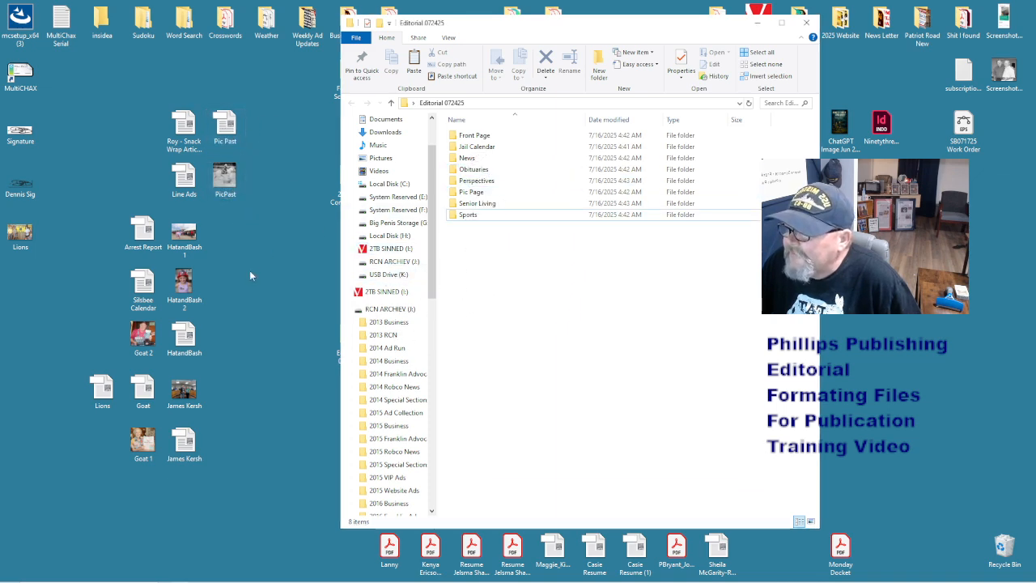
drag(184, 129, 478, 184)
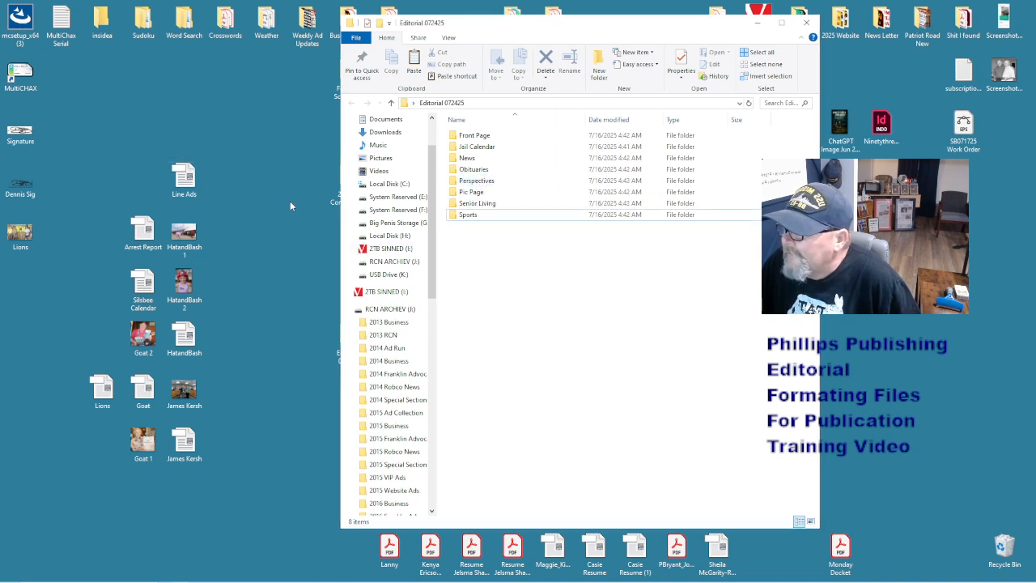
drag(184, 179, 588, 280)
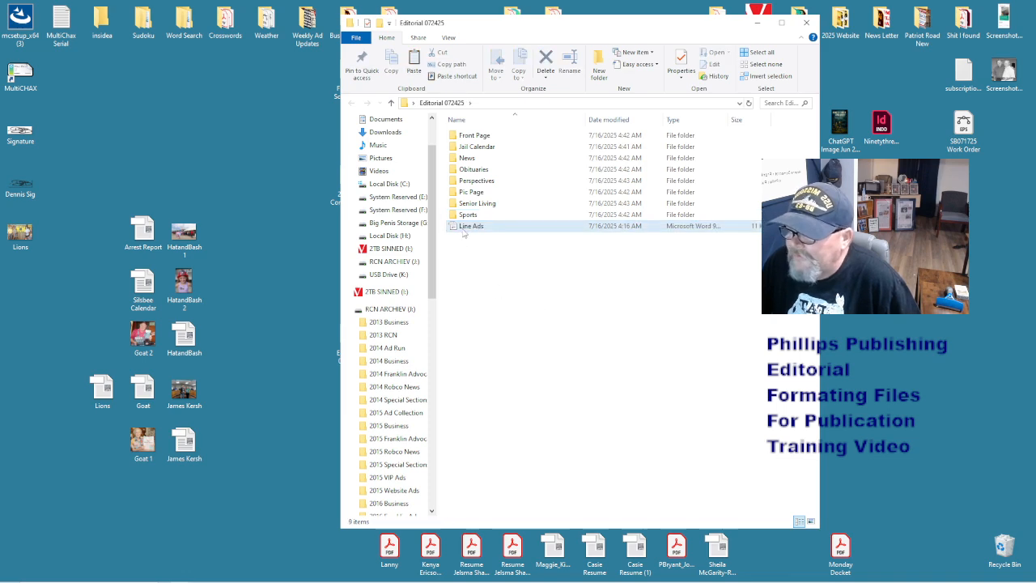
click(466, 228)
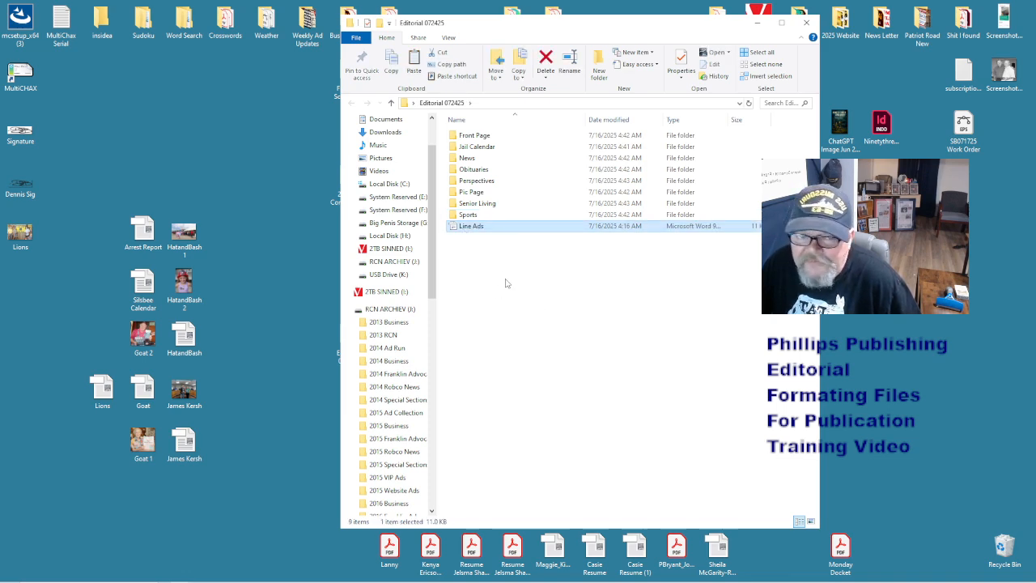
click(506, 283)
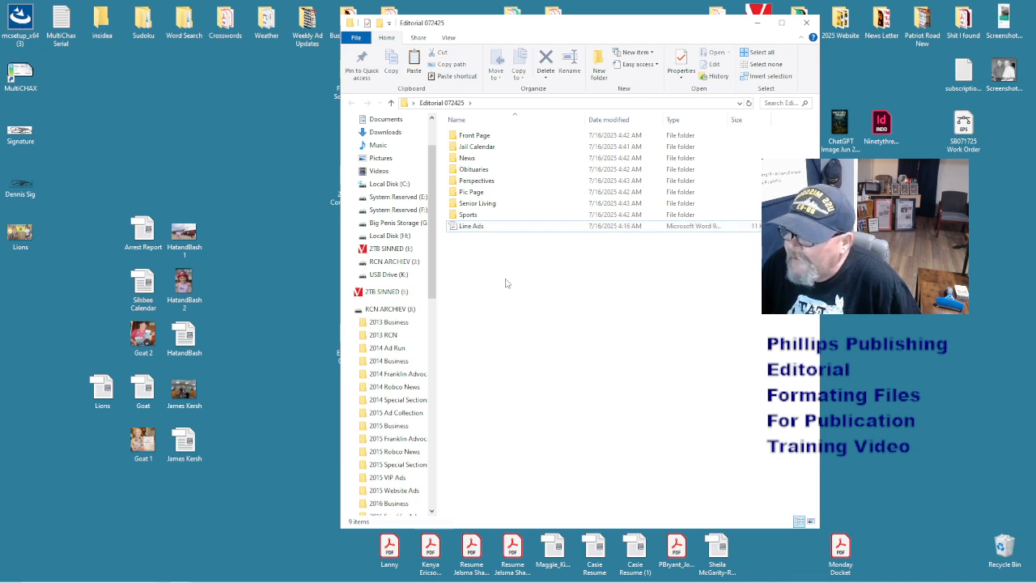
- Move Arrest Report and Silsbee Calendar into Jail Calendar, and the Goat pictures into Front Page
click(141, 228)
drag(142, 229, 477, 147)
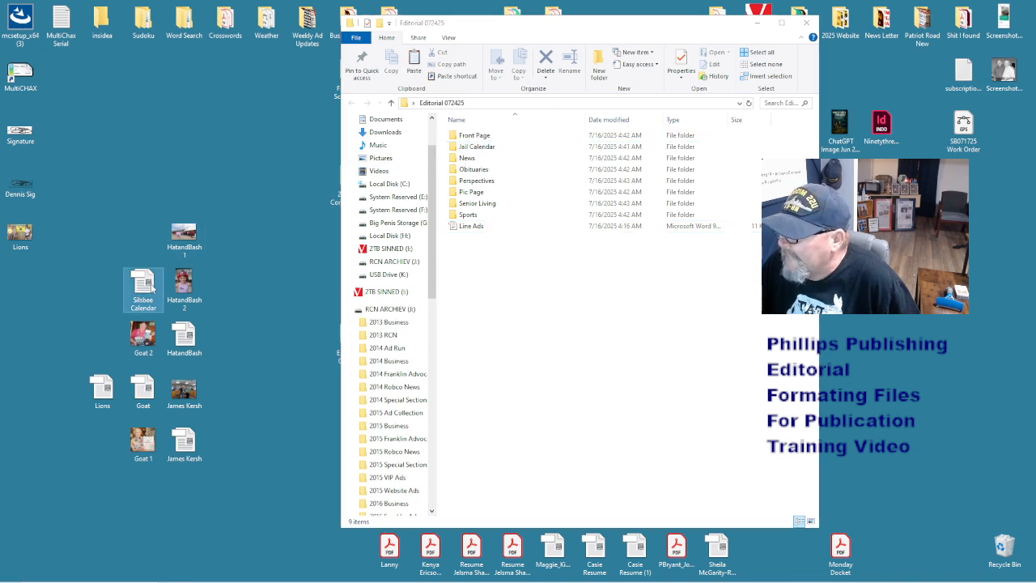
drag(150, 288, 476, 148)
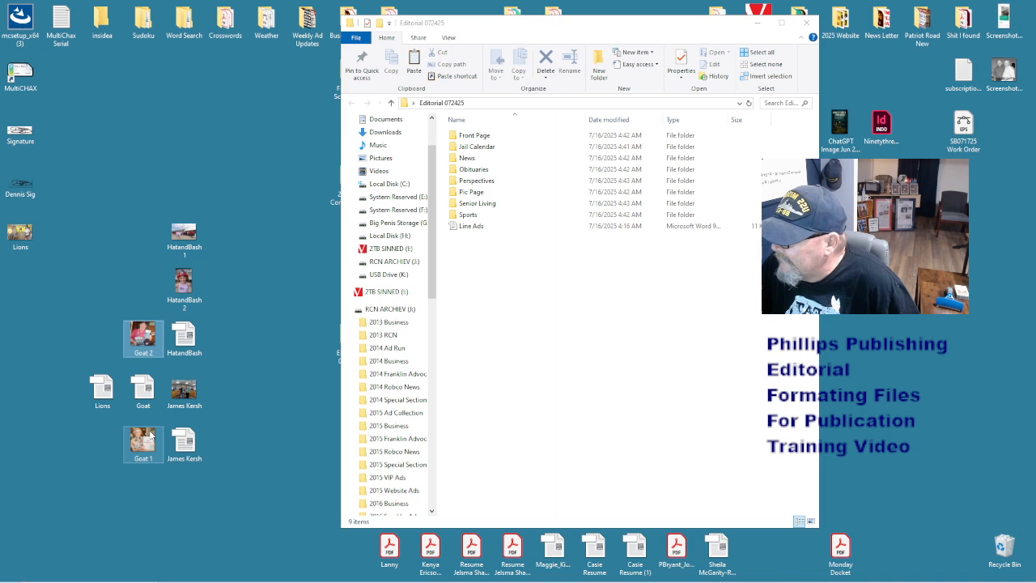
drag(143, 441, 143, 283)
drag(144, 393, 487, 137)
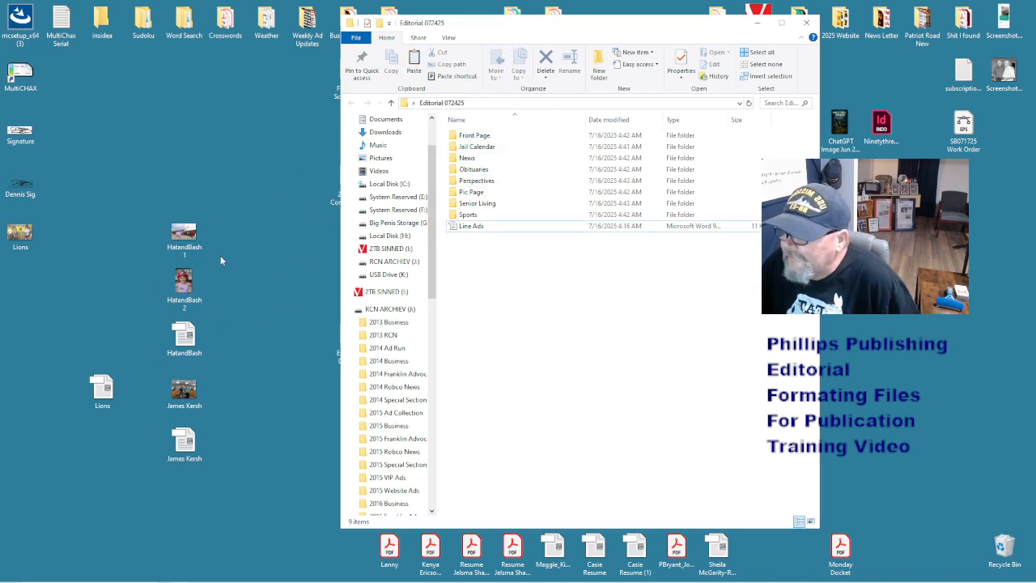
- Move the Lions document and picture into the Jail Calendar folder
drag(192, 330, 238, 388)
drag(20, 234, 233, 340)
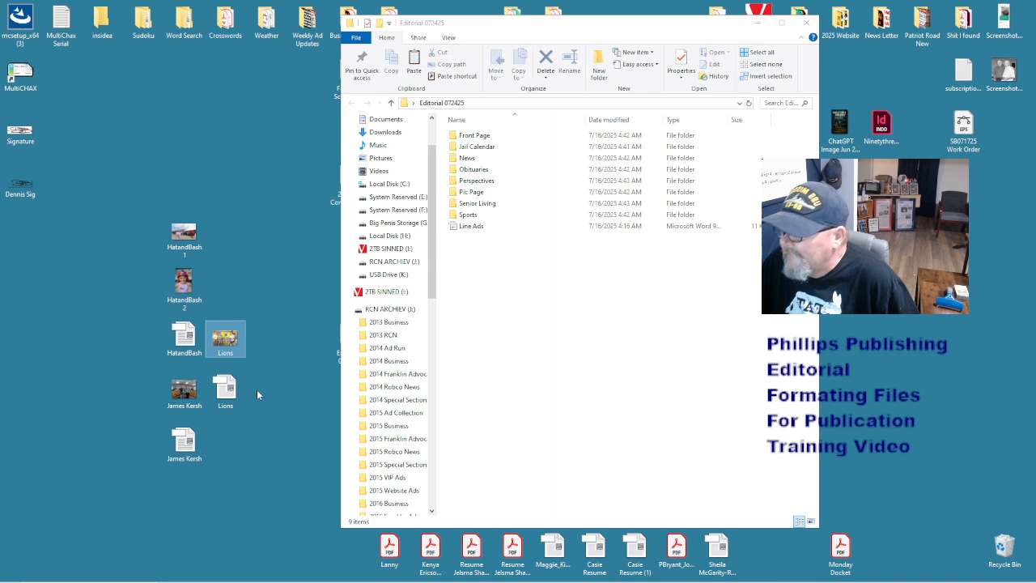
ctrl+click(226, 390)
drag(226, 391, 470, 158)
click(473, 149)
- Move the two Lions files out of Jail Calendar and into Front Page
double_click(474, 149)
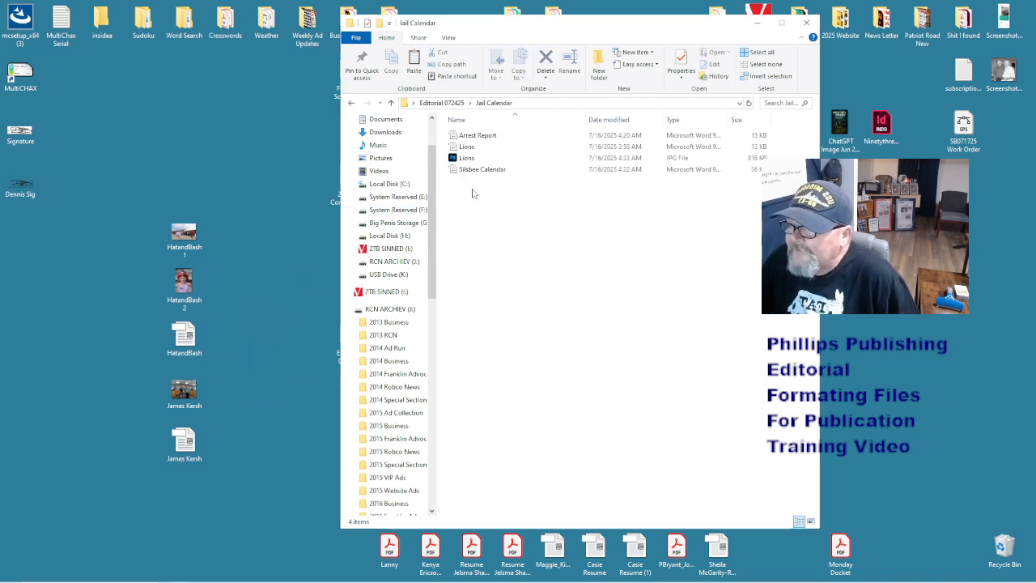
click(466, 158)
ctrl+click(464, 149)
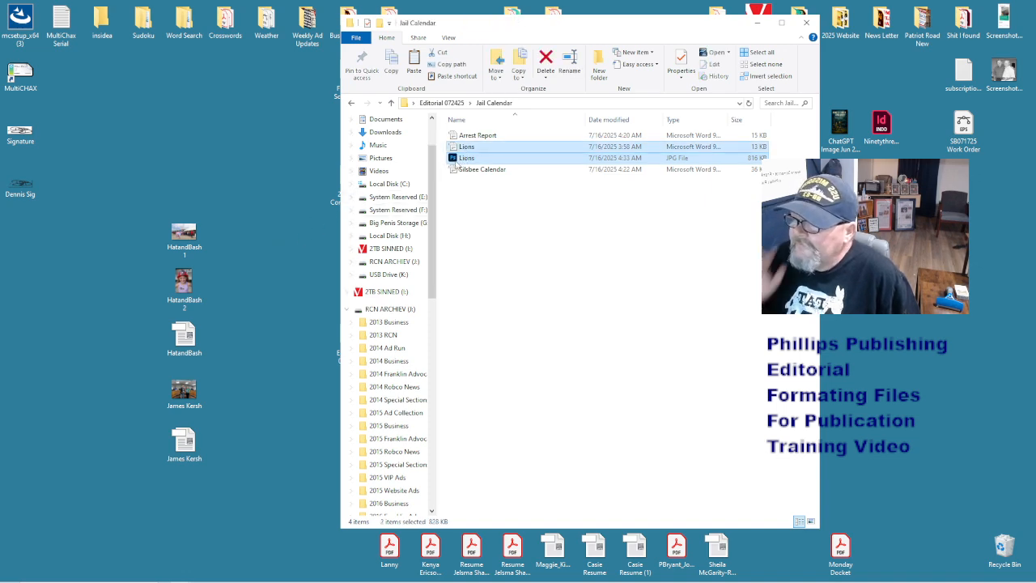
drag(468, 150, 486, 245)
key(alt+Left)
double_click(475, 136)
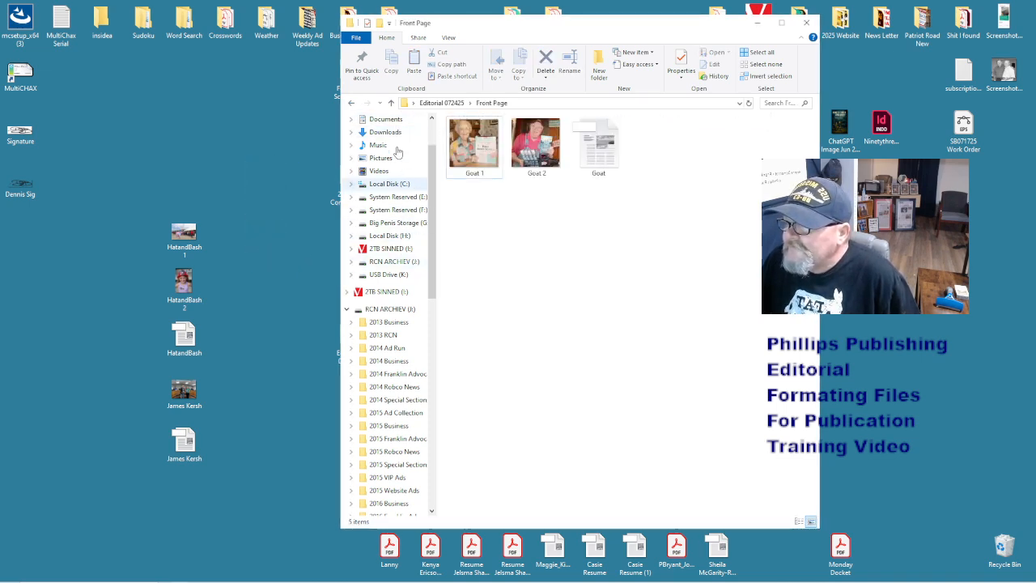
click(352, 104)
click(283, 256)
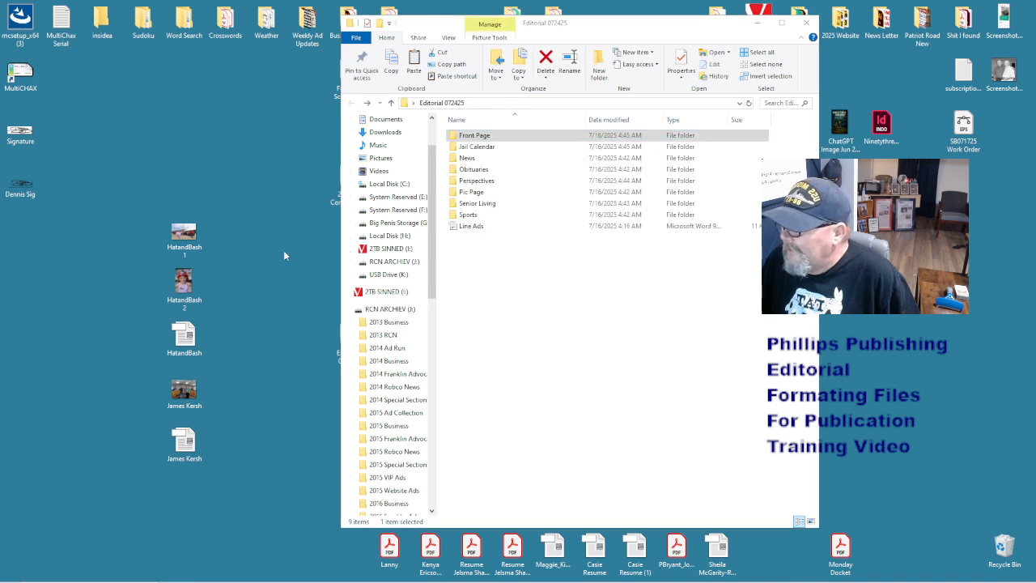
- Move the five remaining desktop files into News and check its contents
drag(227, 231, 146, 468)
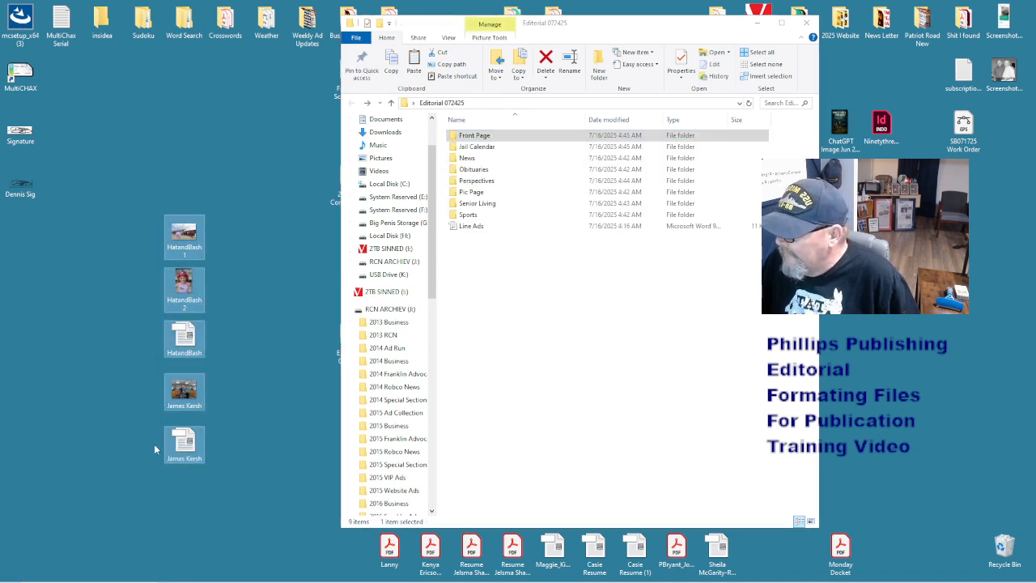
drag(194, 441, 475, 164)
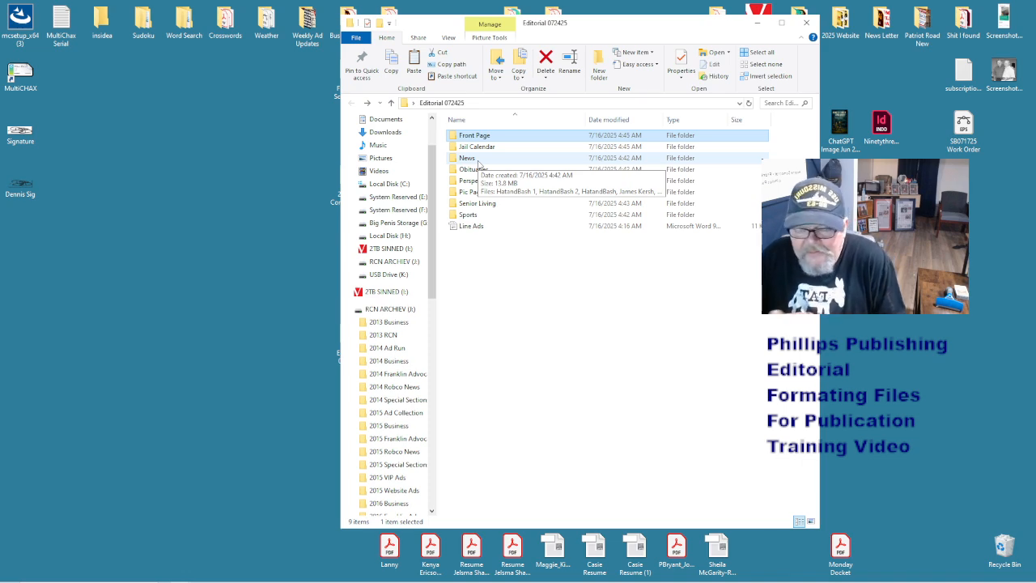
double_click(478, 160)
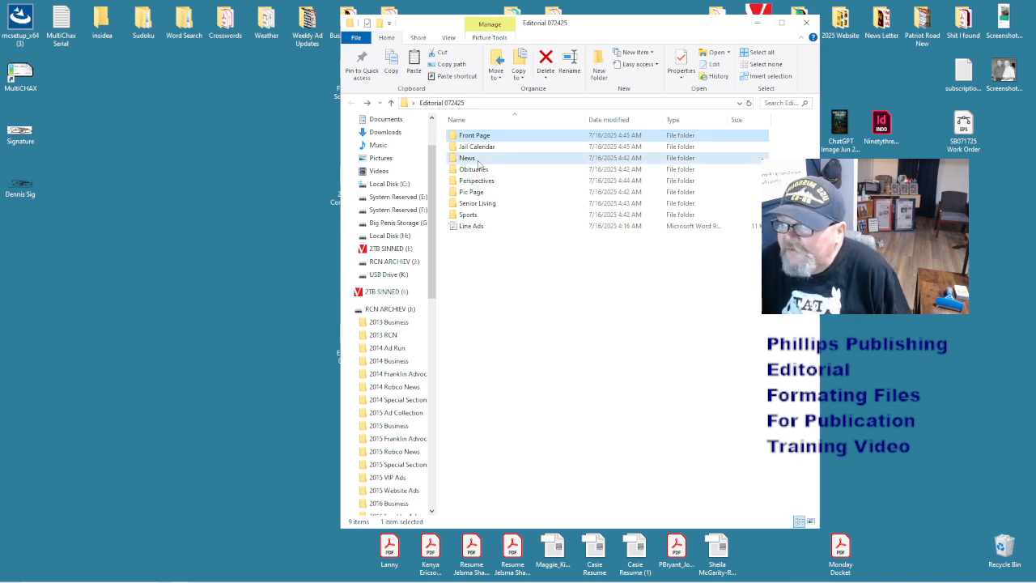
click(539, 156)
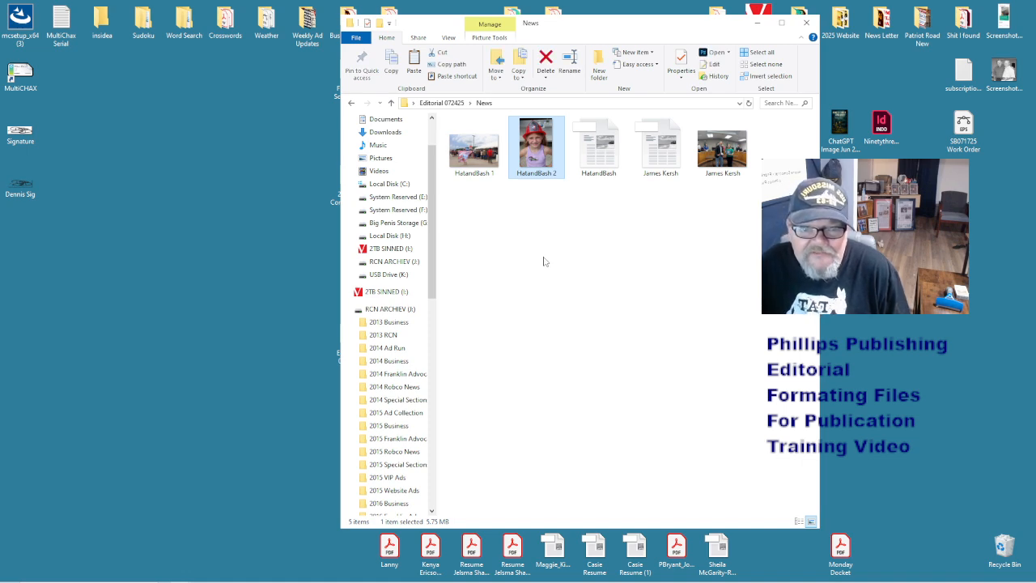
click(544, 261)
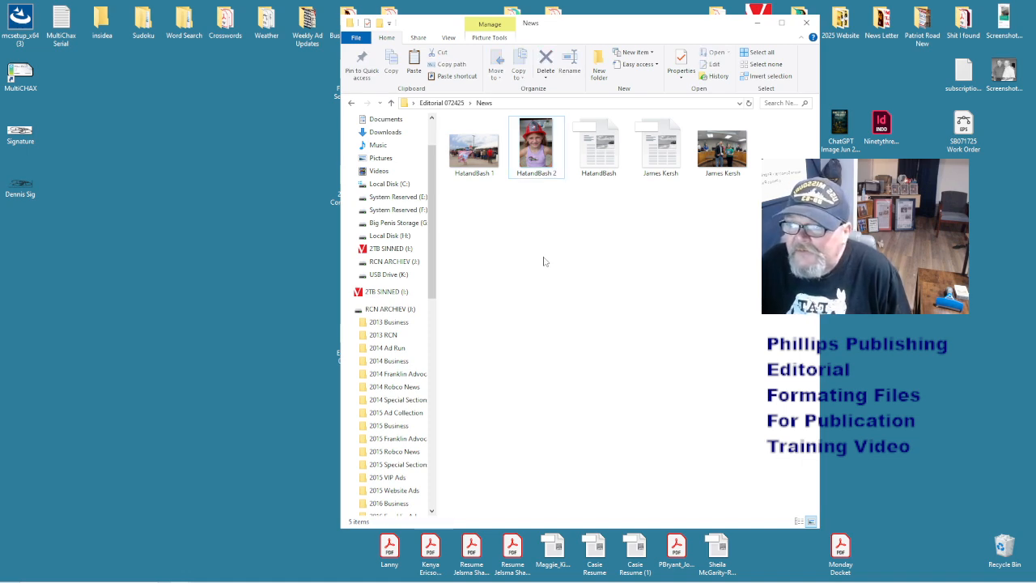
click(728, 154)
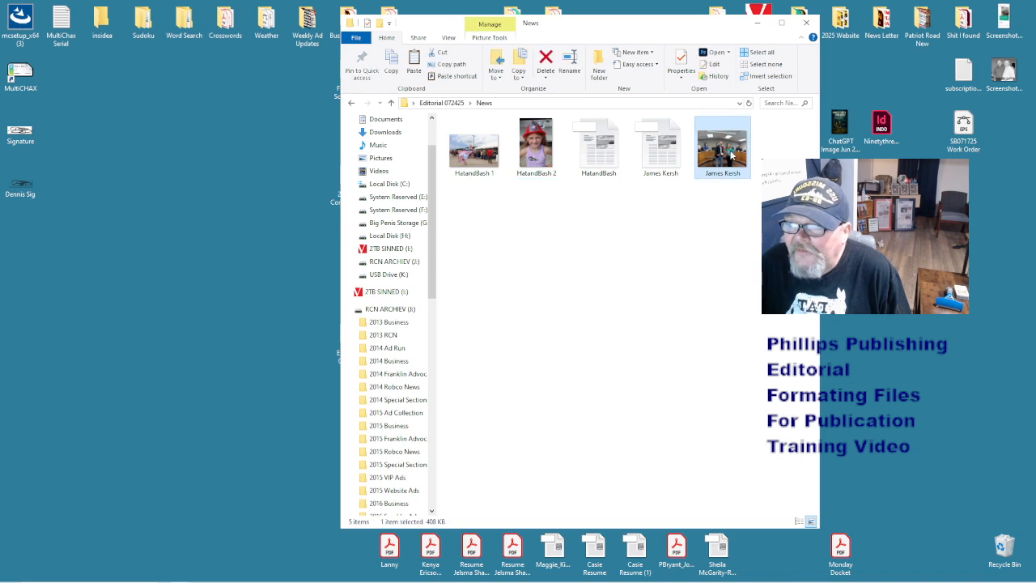
click(350, 103)
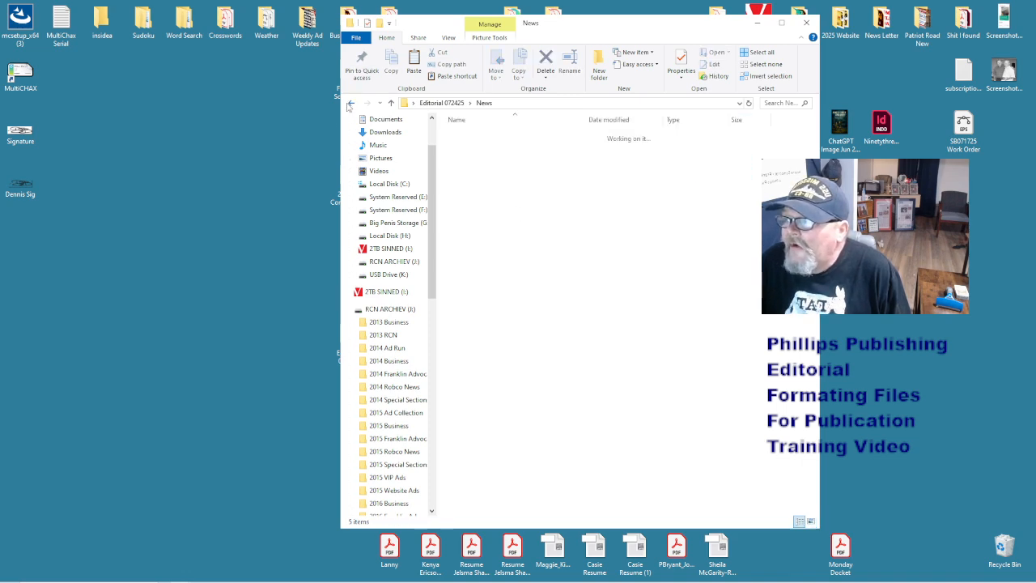
drag(609, 31, 846, 165)
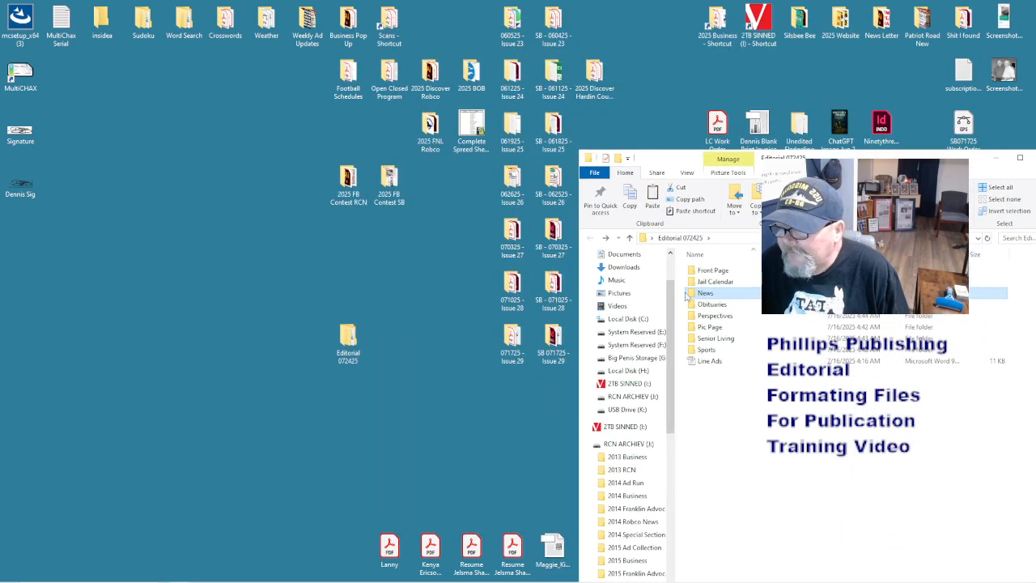
- Move all ten files from Issue 29's Inside folder into News, replacing same-named files
double_click(553, 340)
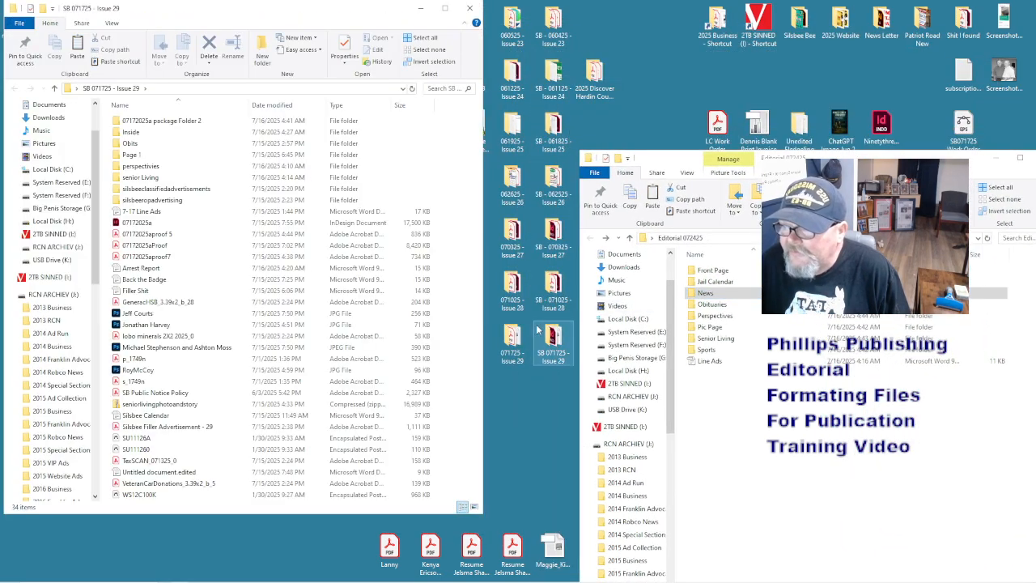
double_click(191, 133)
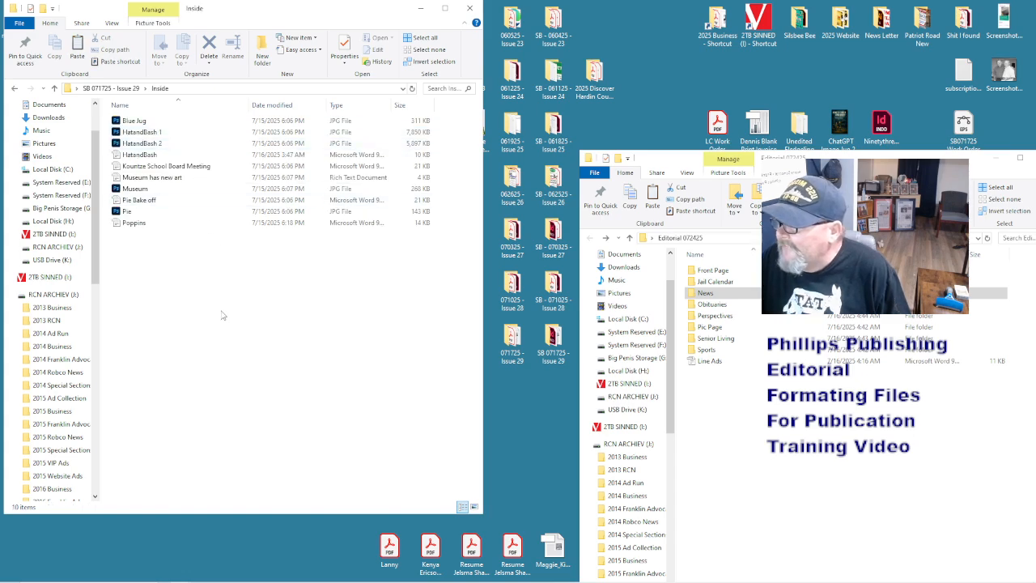
key(ctrl+a)
drag(153, 131, 296, 317)
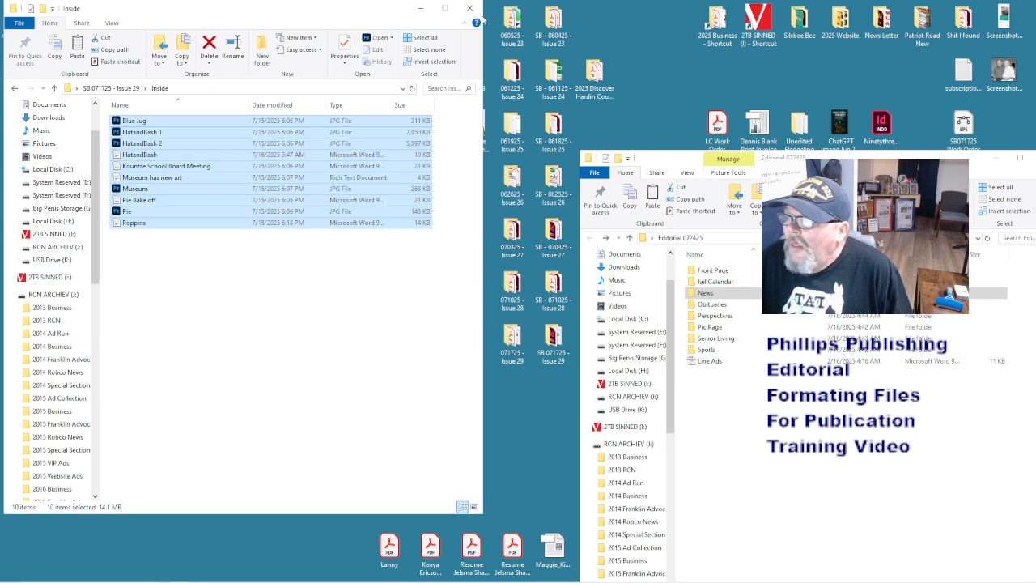
drag(337, 125, 710, 298)
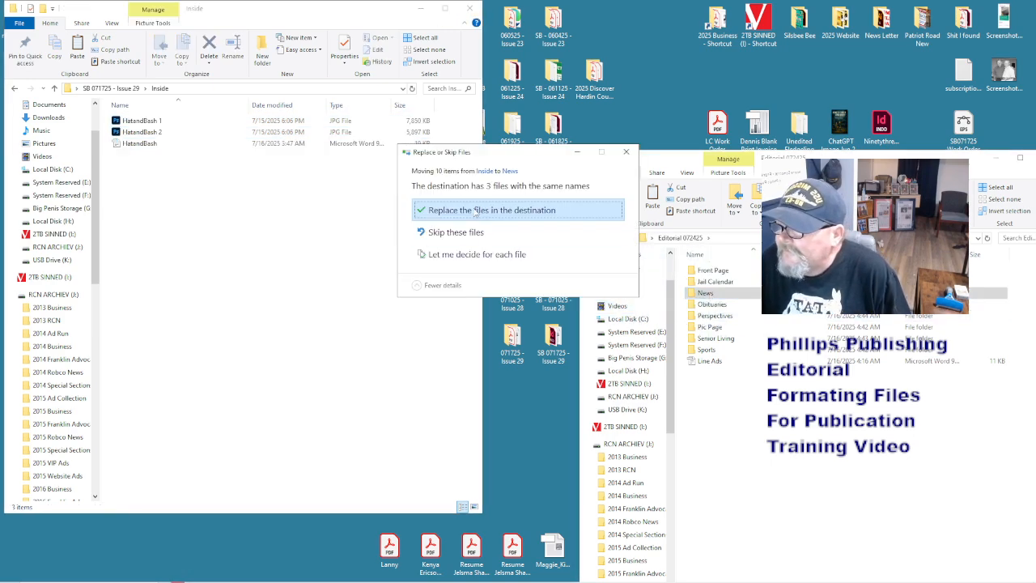
click(476, 212)
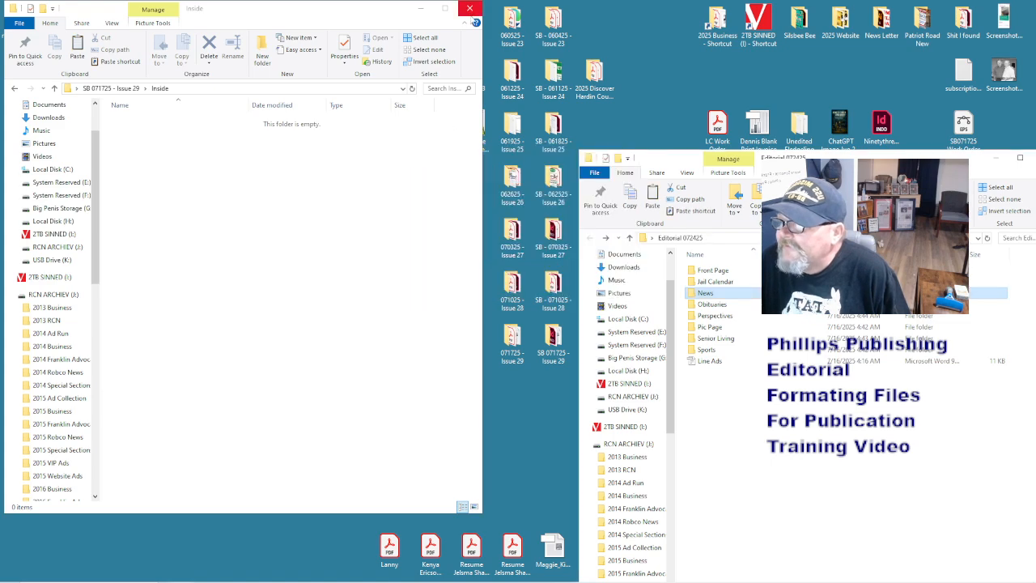
click(470, 9)
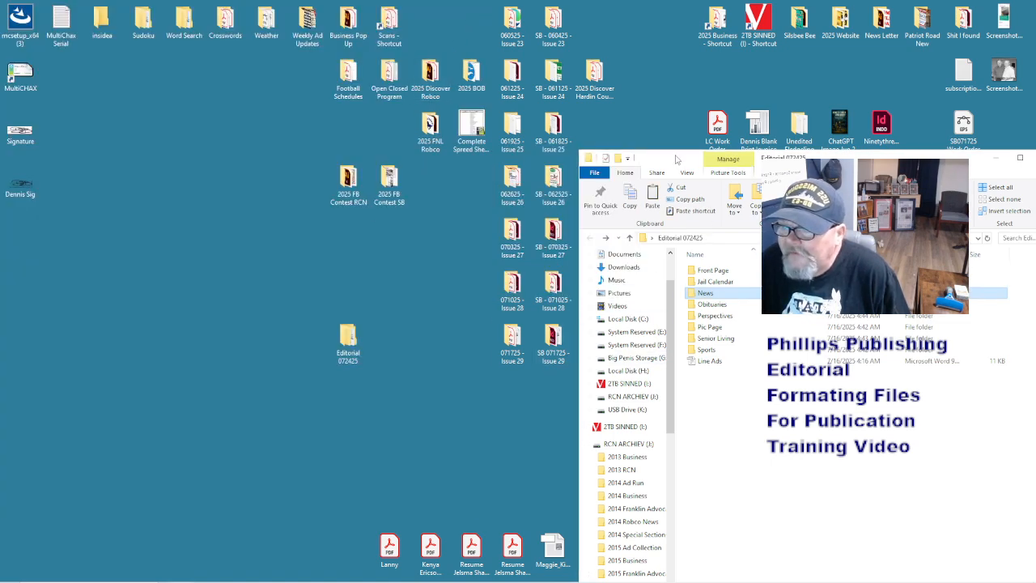
drag(673, 159, 154, 45)
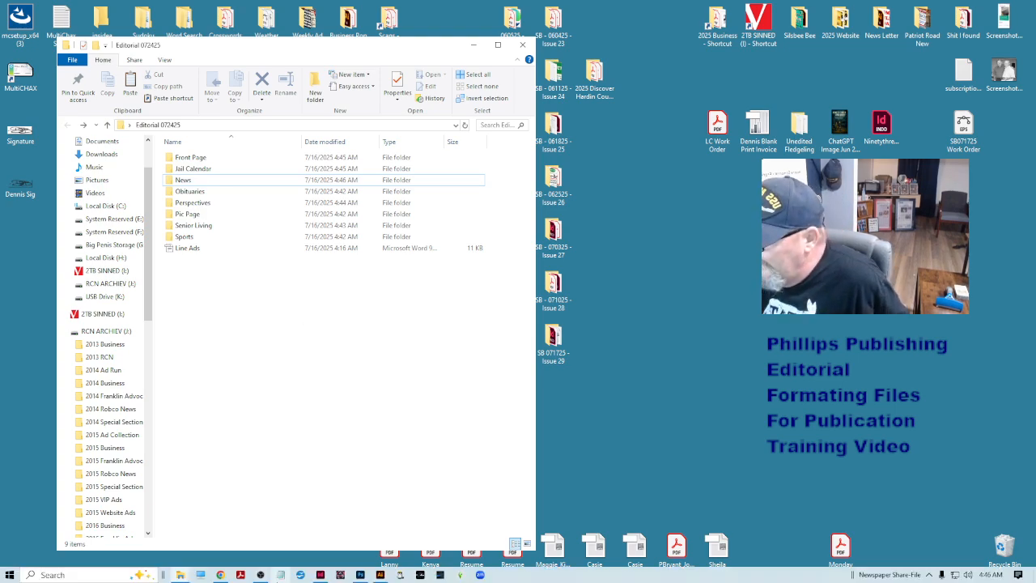
- Start an email to the reporter with subject Perspectives and body 'Watch the new video'
click(220, 575)
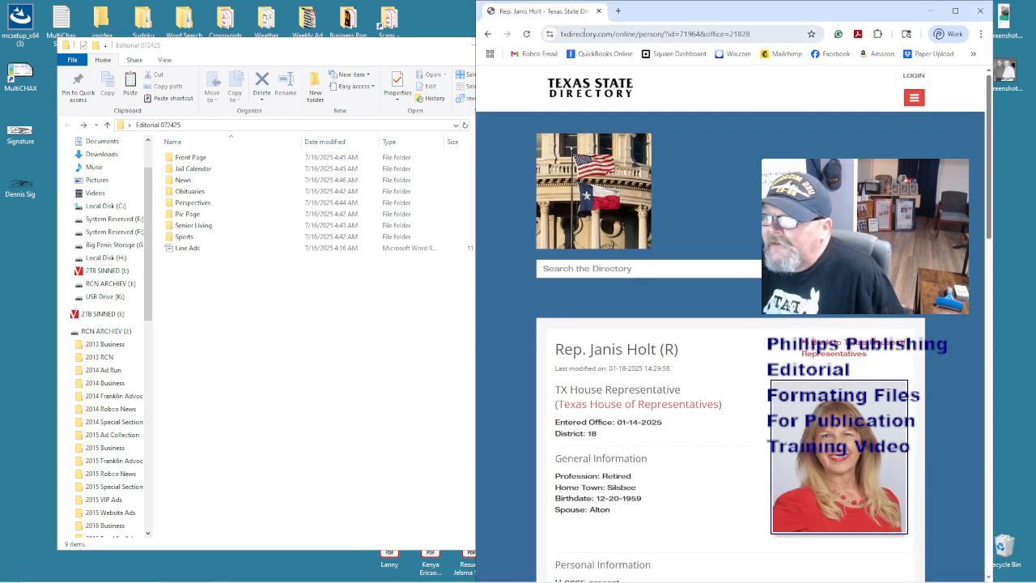
click(541, 53)
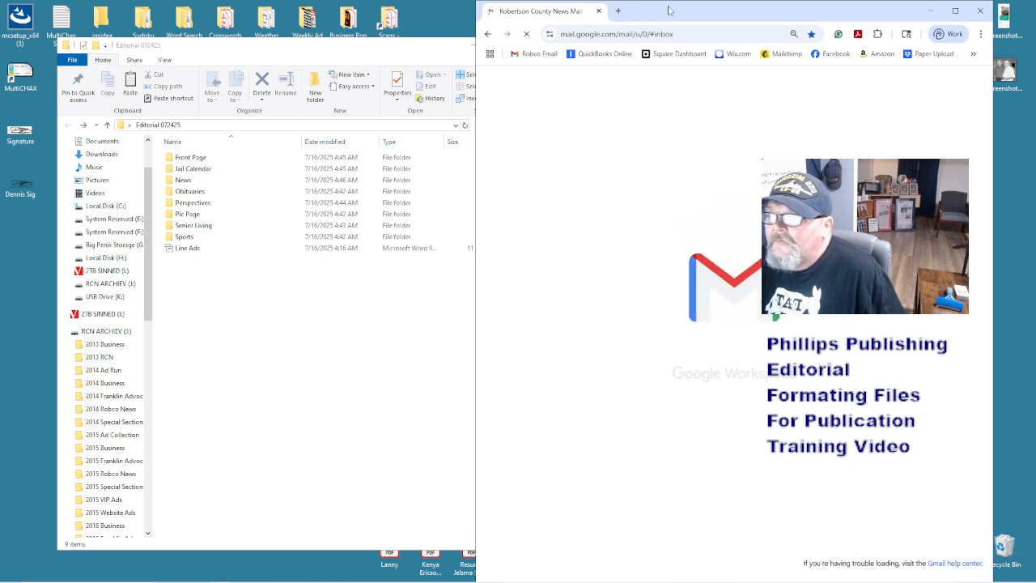
drag(671, 12, 572, 13)
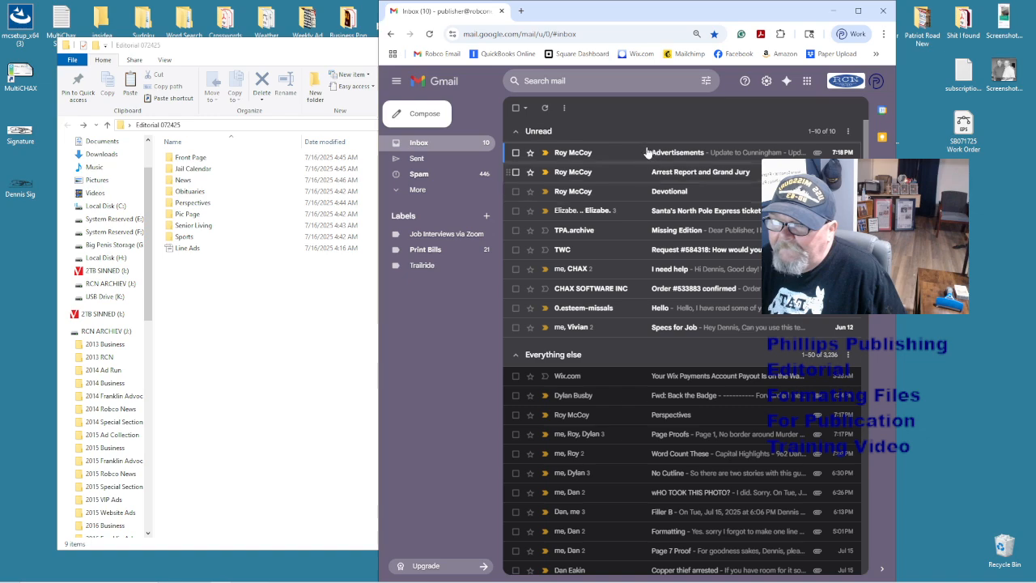
click(442, 119)
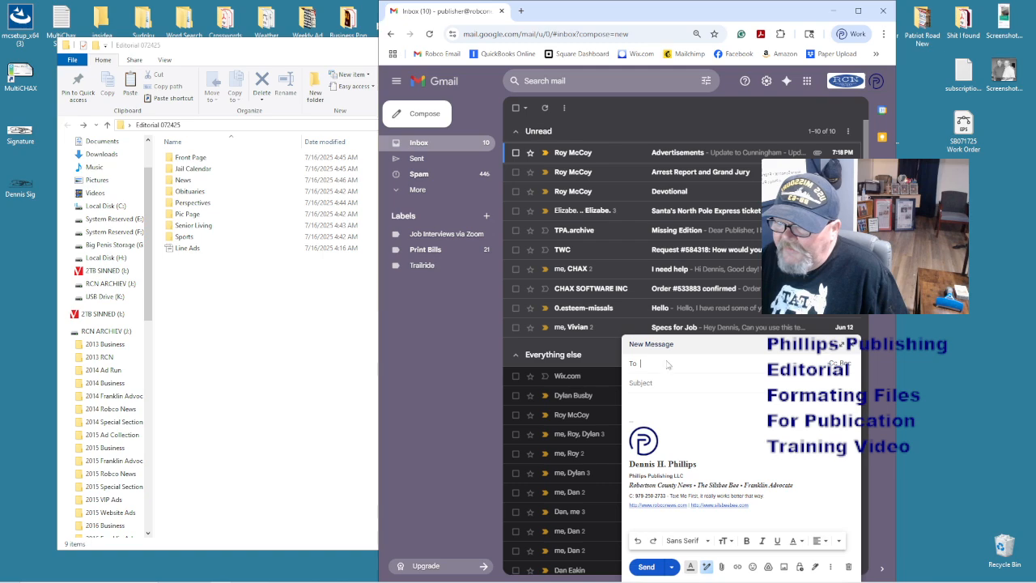
text(report)
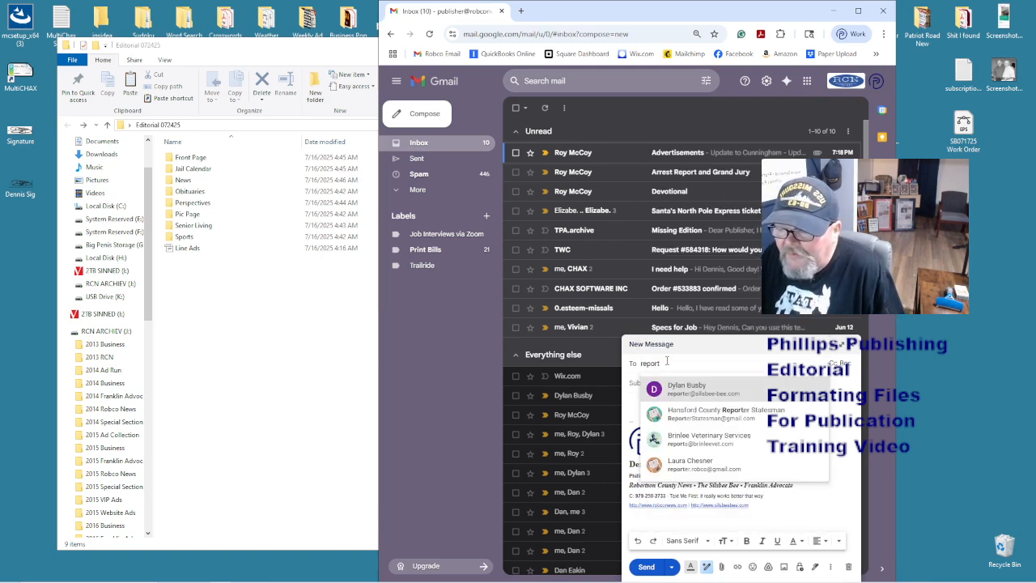
key(Return)
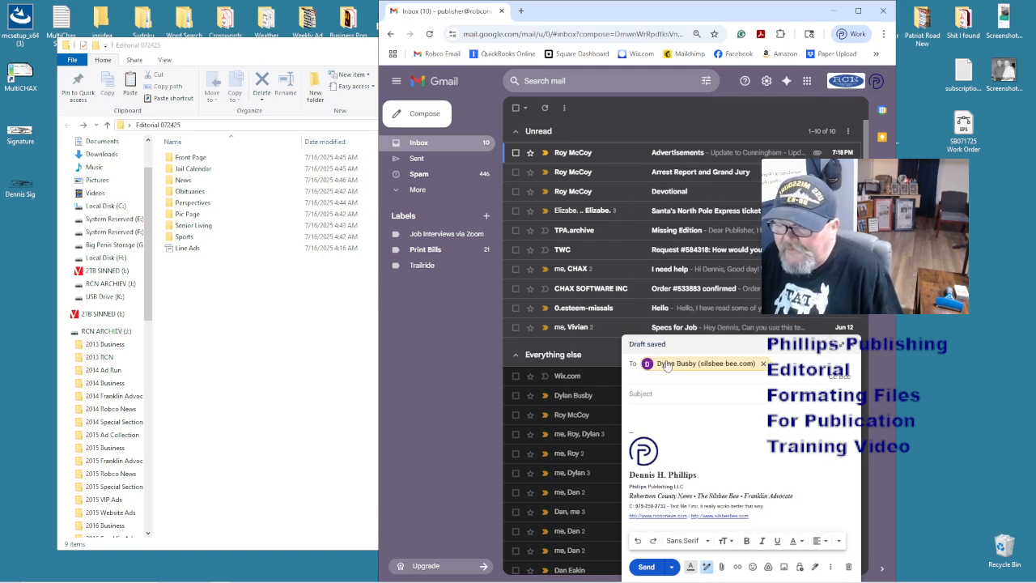
click(655, 382)
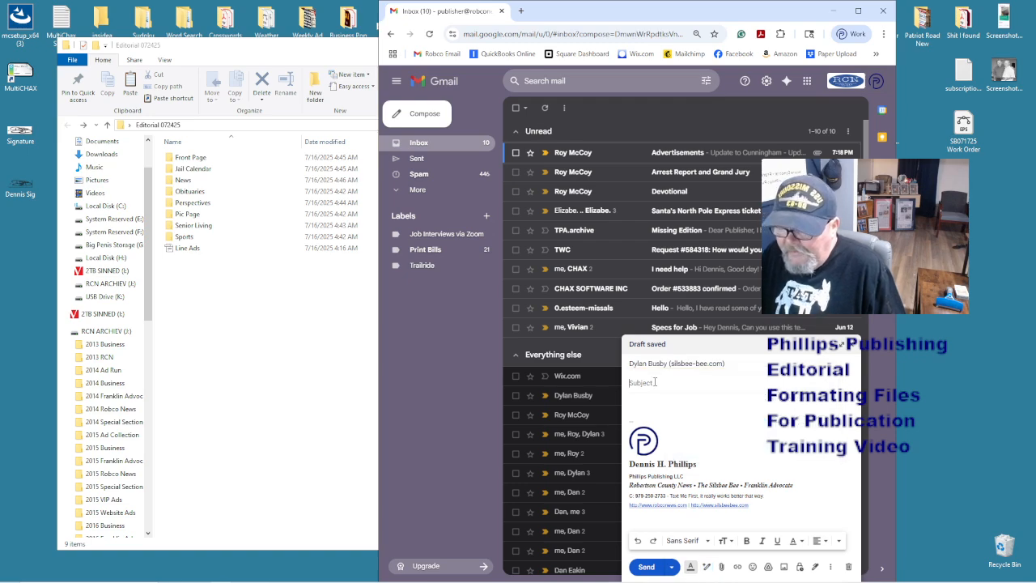
text(Per)
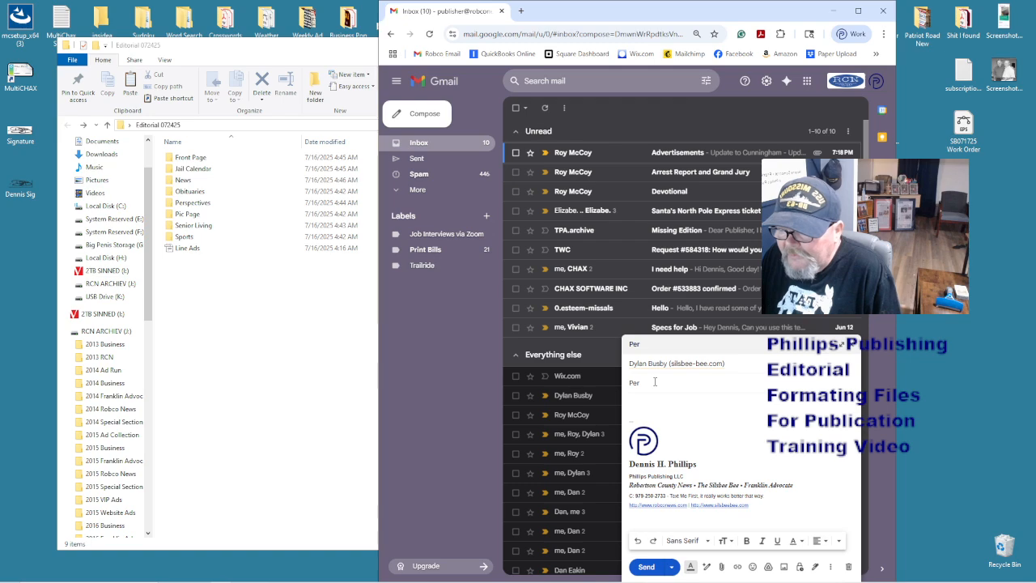
text(spectives)
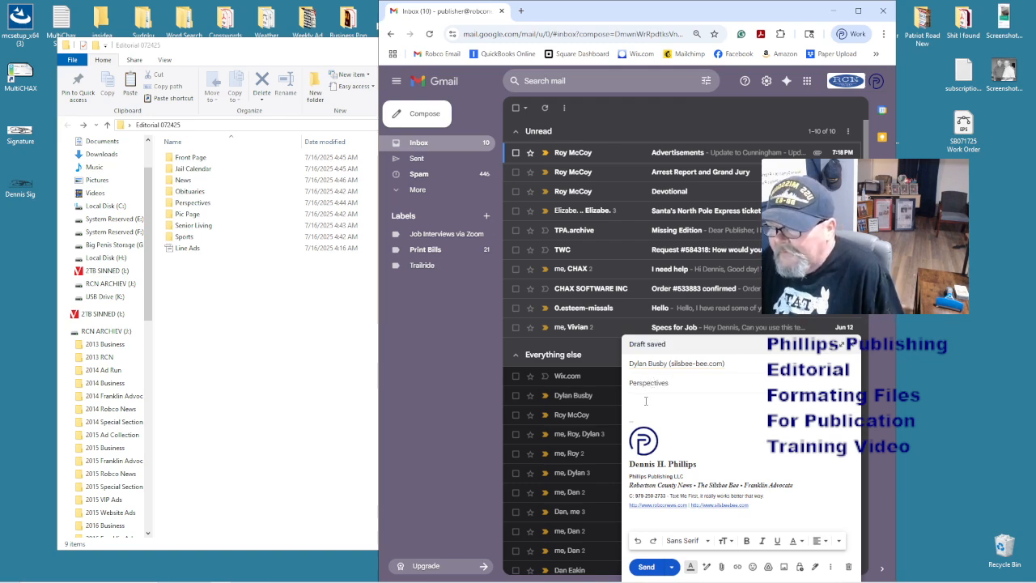
click(645, 400)
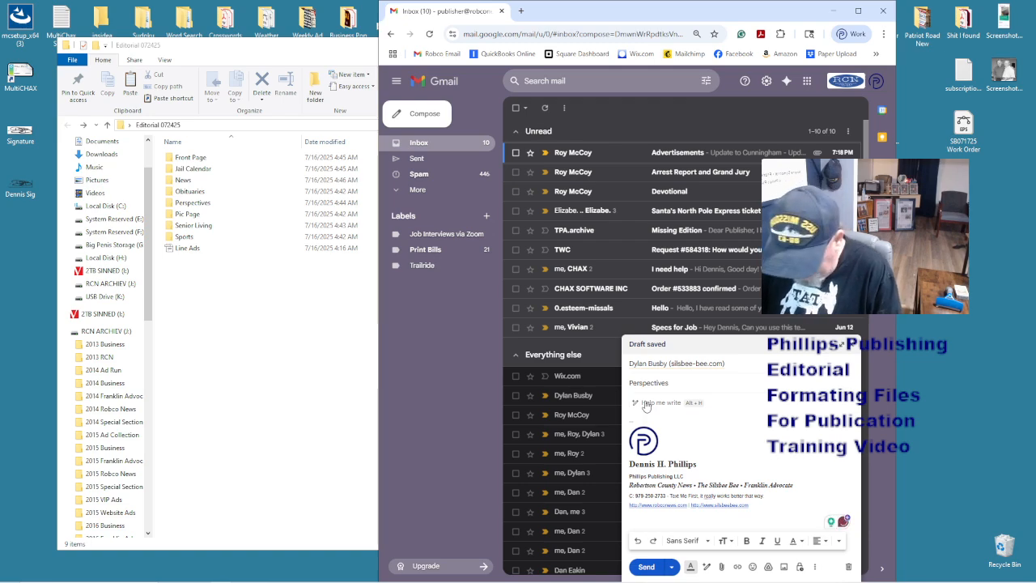
text(Watch the new)
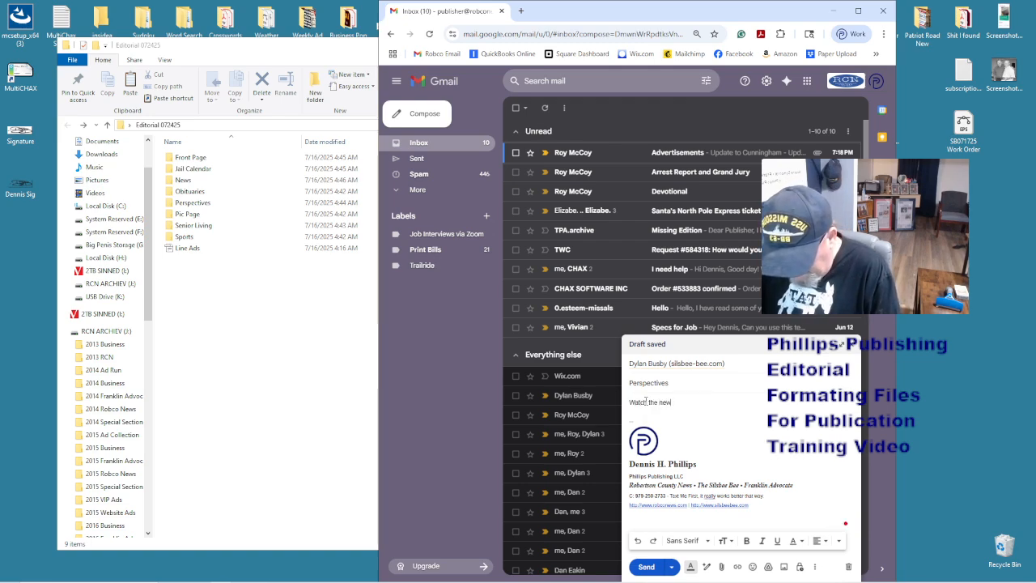
text( video and delete this. LOL)
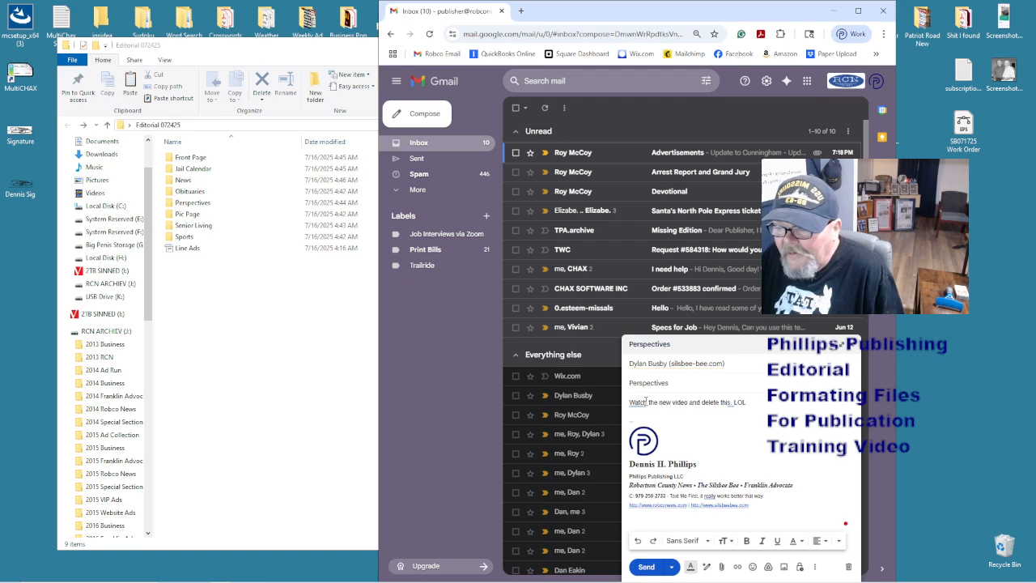
key(Return)
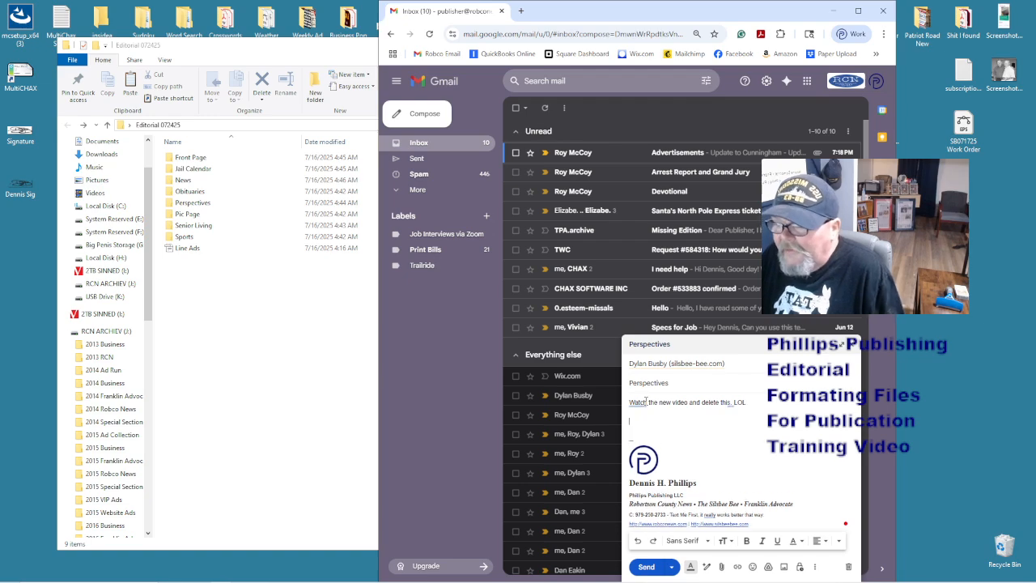
- Attach Pic Past.doc, PicPast.png and the snack wrap article from the Perspectives folder
double_click(204, 204)
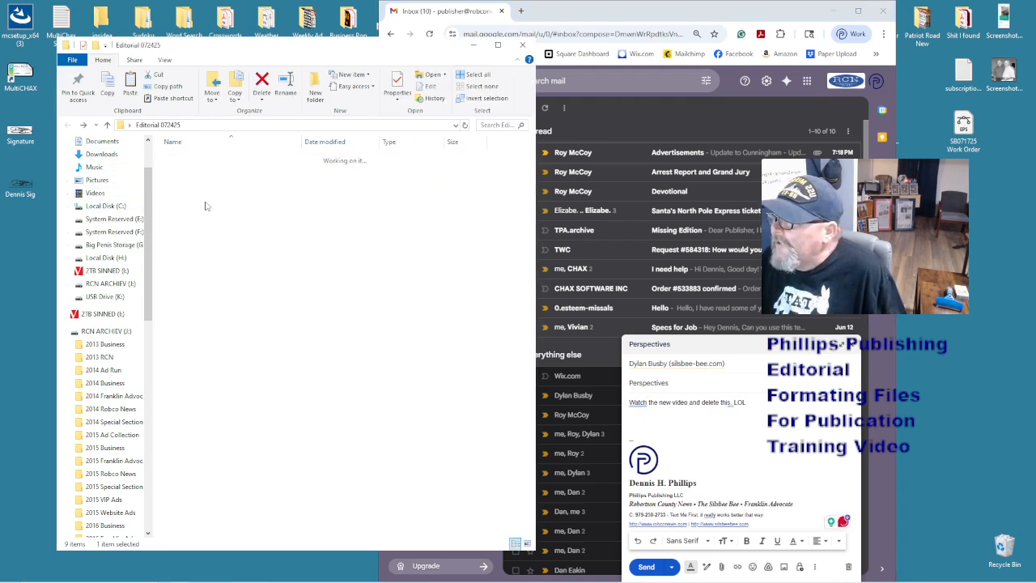
drag(307, 248, 696, 432)
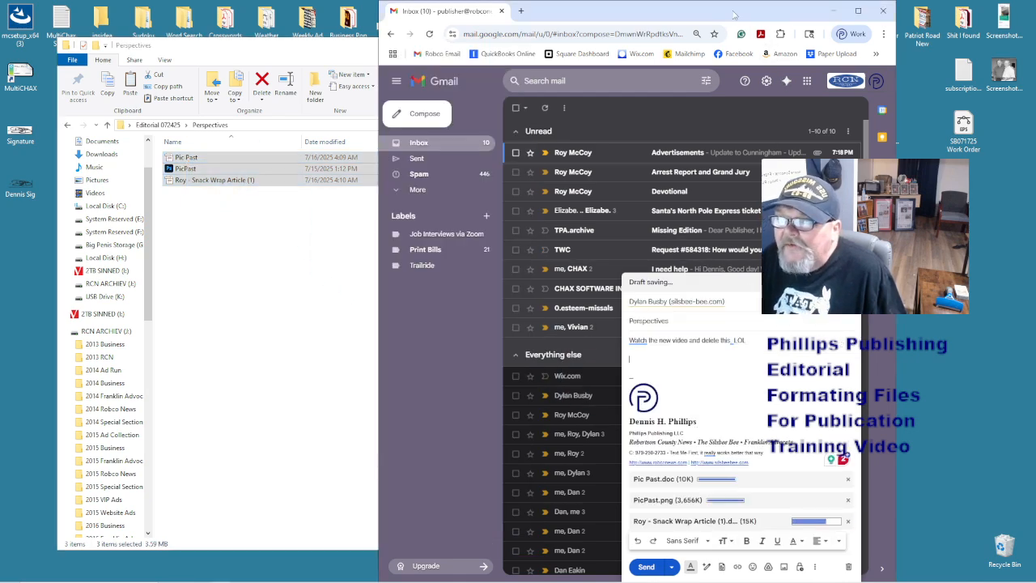
drag(769, 11, 606, 19)
click(632, 280)
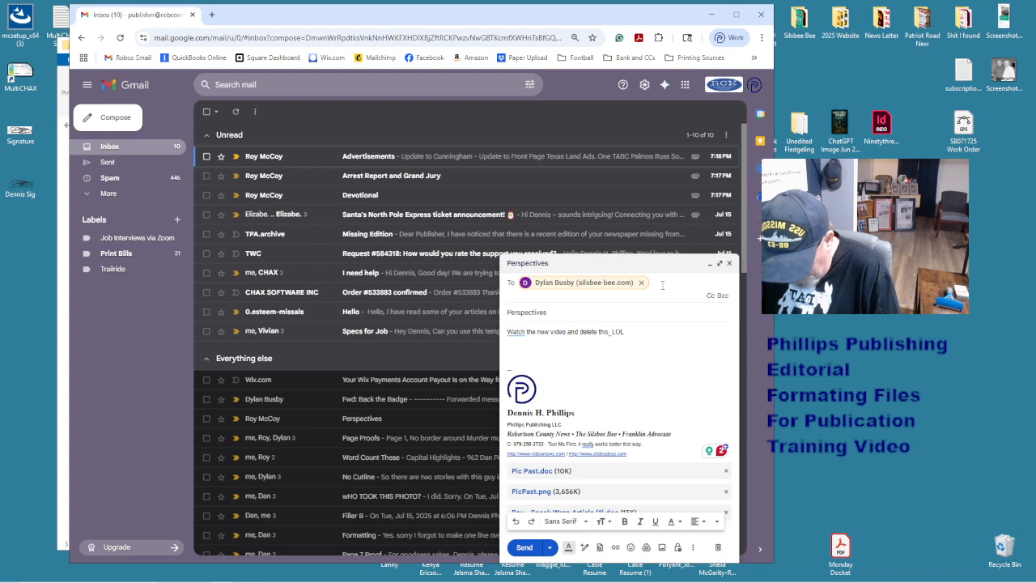
- Add a second recipient, accept the suggested rewording and send the Perspectives email
text(dennis)
key(Return)
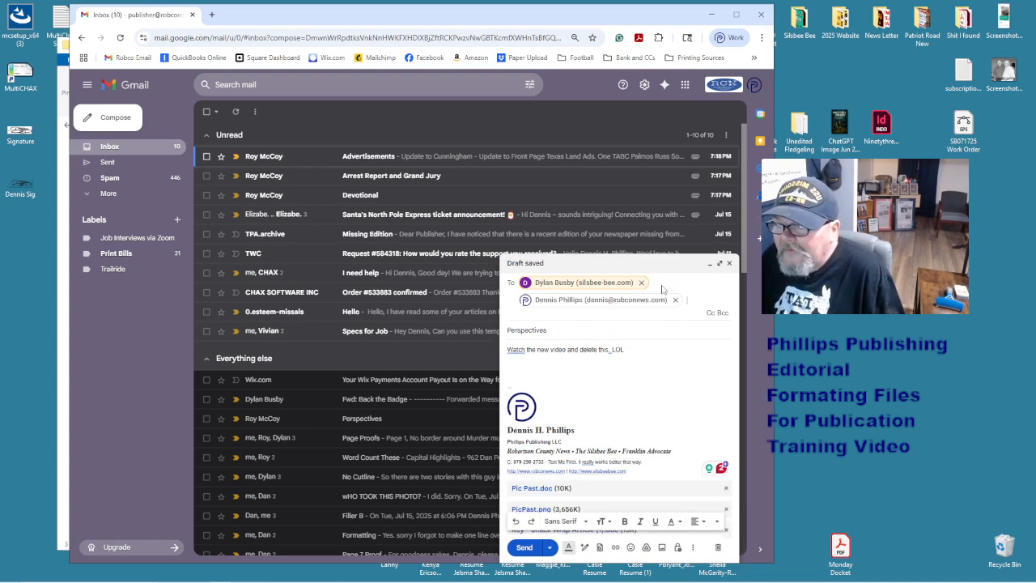
click(601, 329)
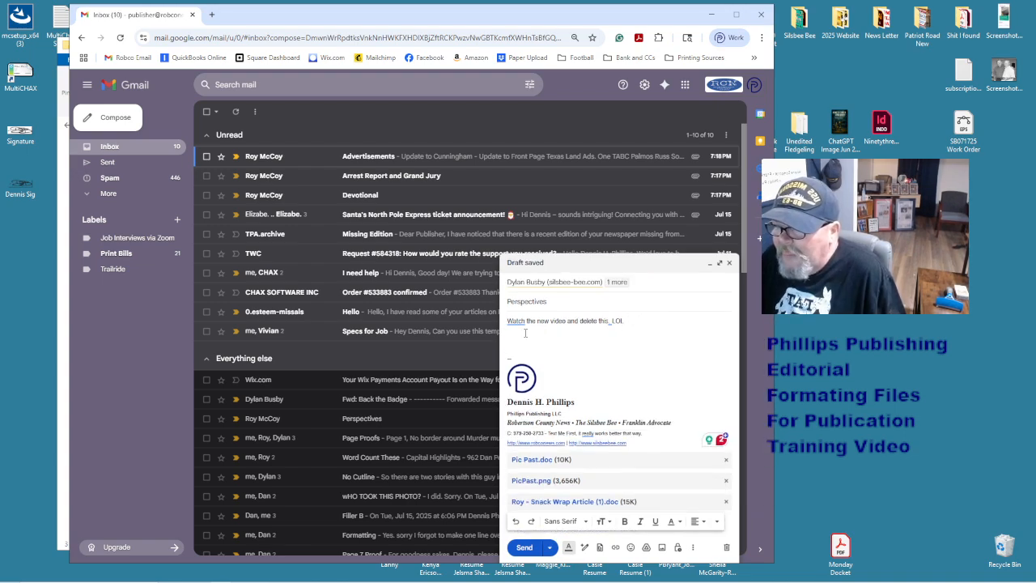
mouse_move(516, 321)
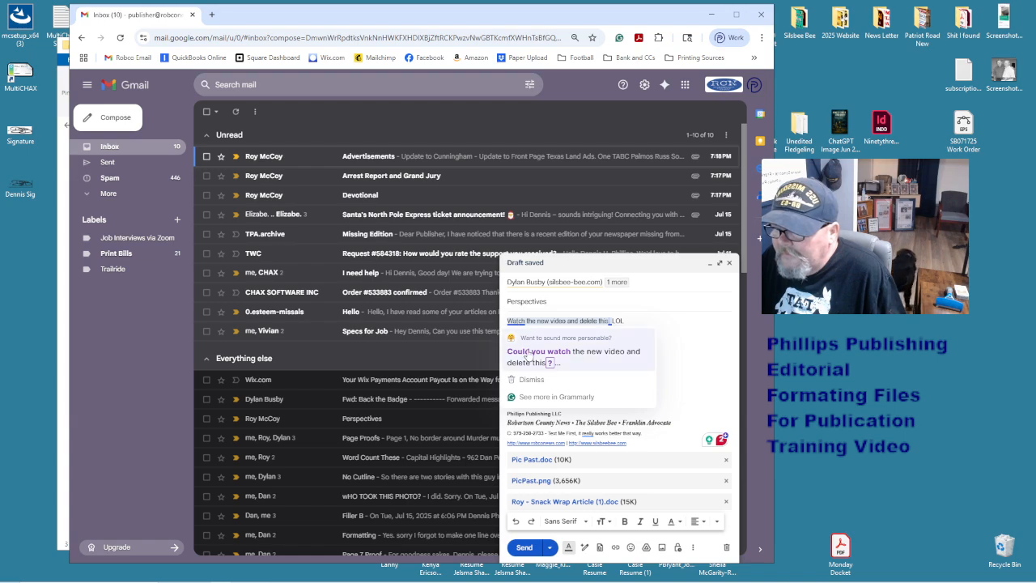
click(527, 356)
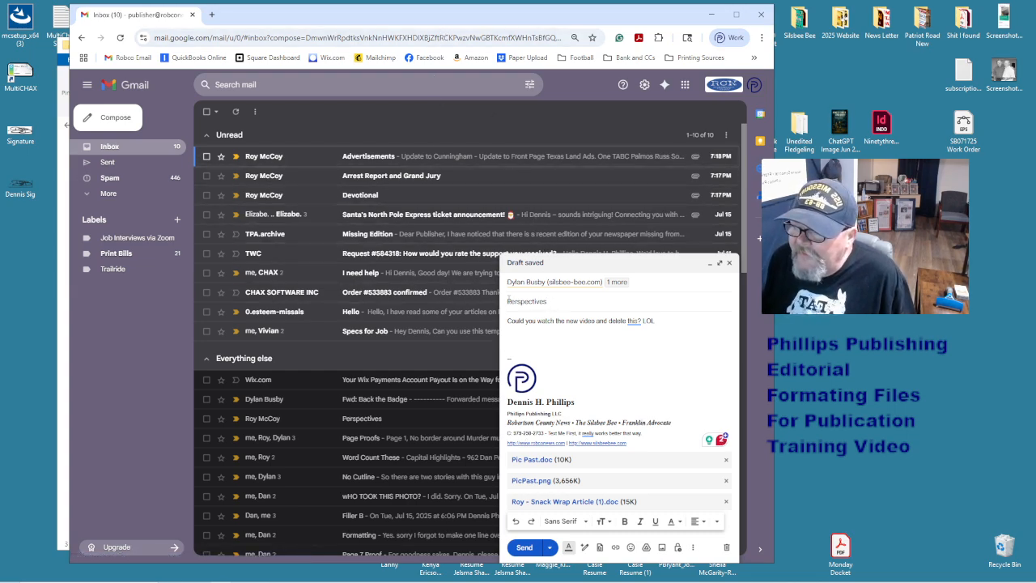
click(623, 306)
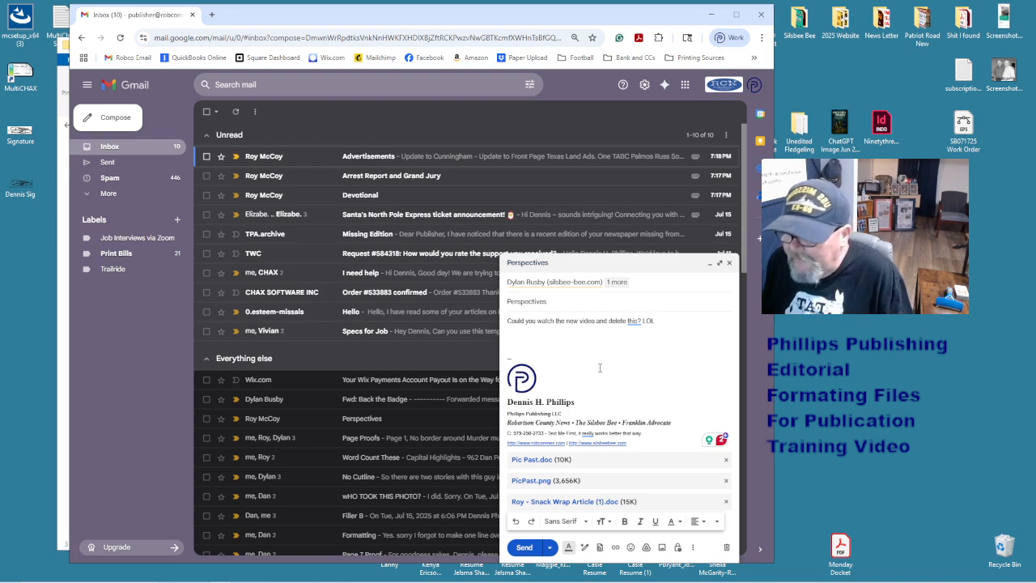
click(523, 549)
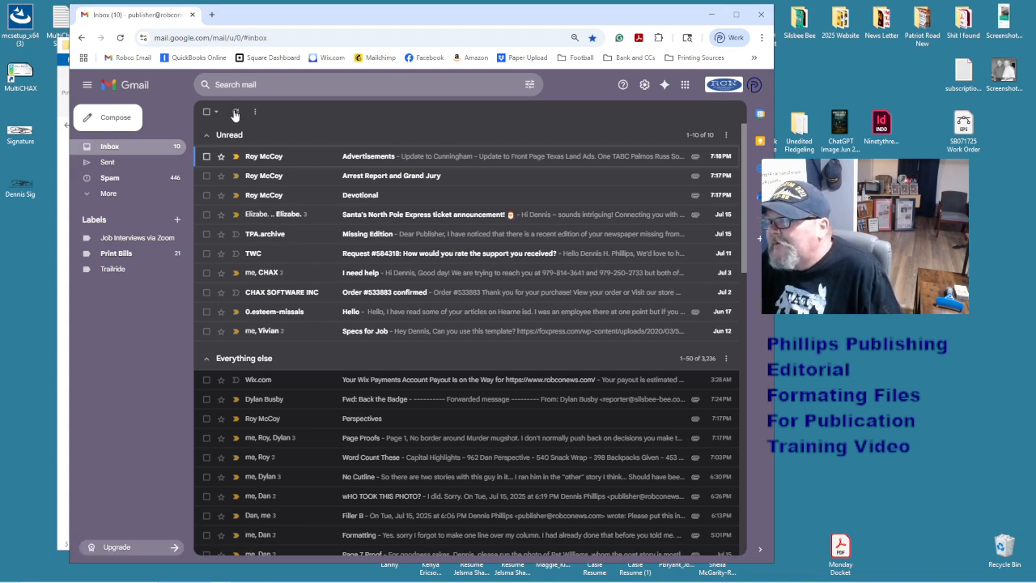
- Check the Sent folder for the email, then return to the inbox
click(124, 166)
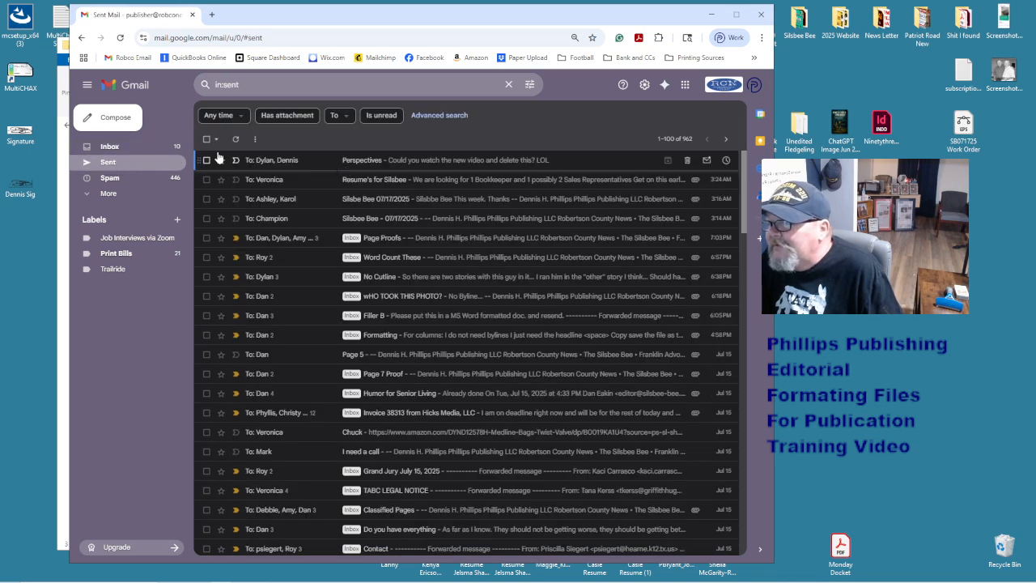
click(154, 148)
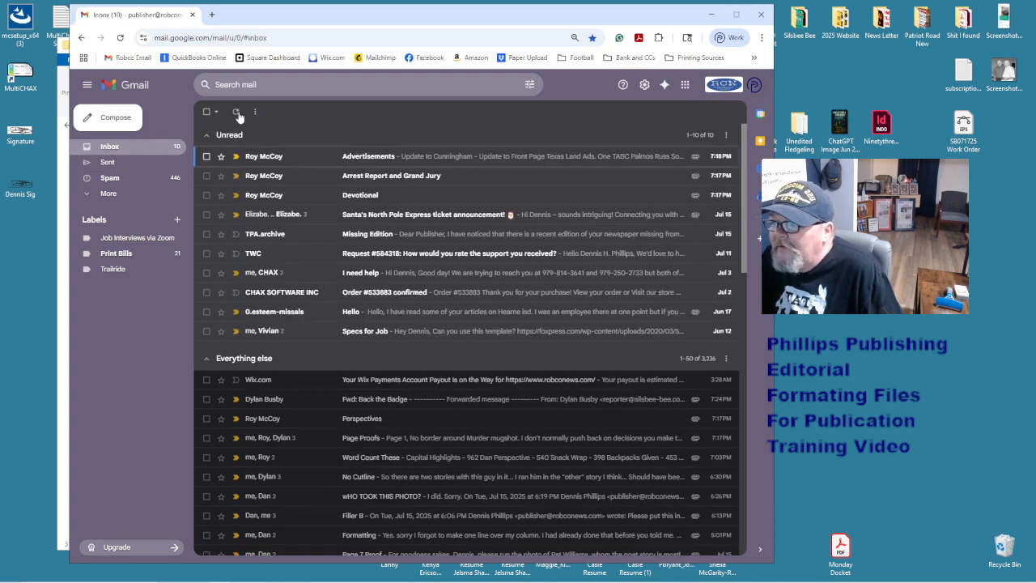
drag(300, 7, 507, 75)
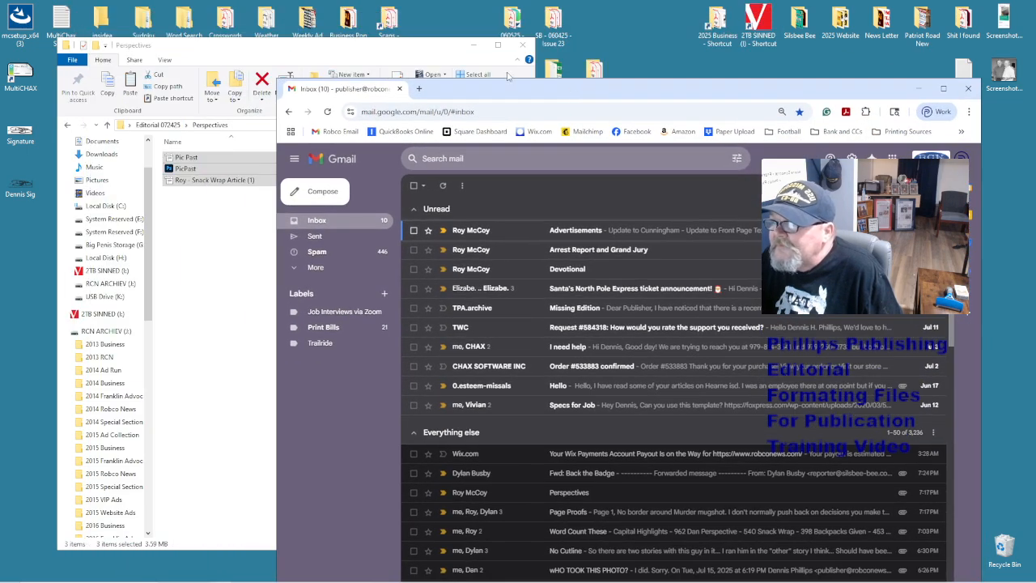
- Delete the three files in the Perspectives folder
click(441, 55)
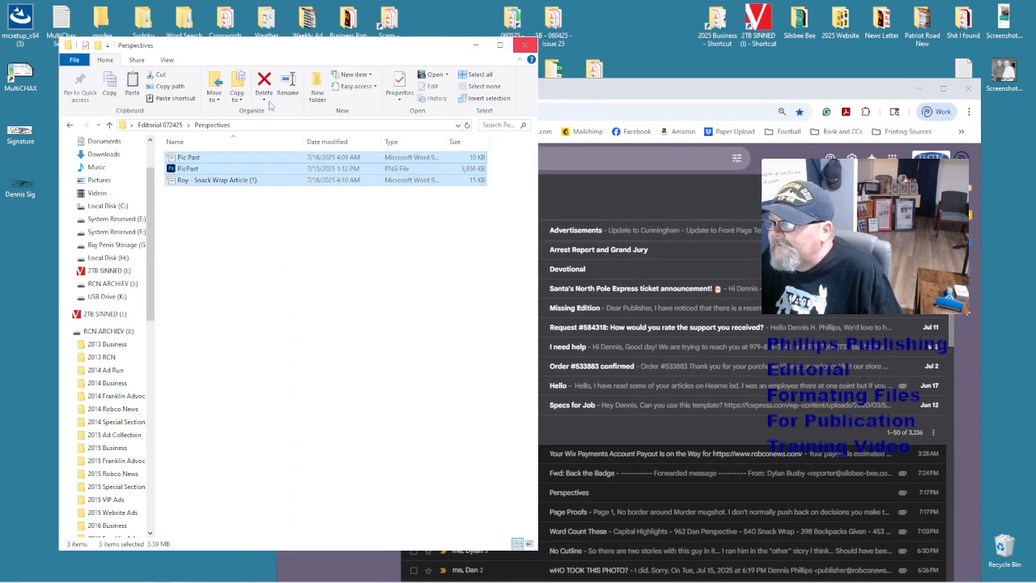
right_click(215, 177)
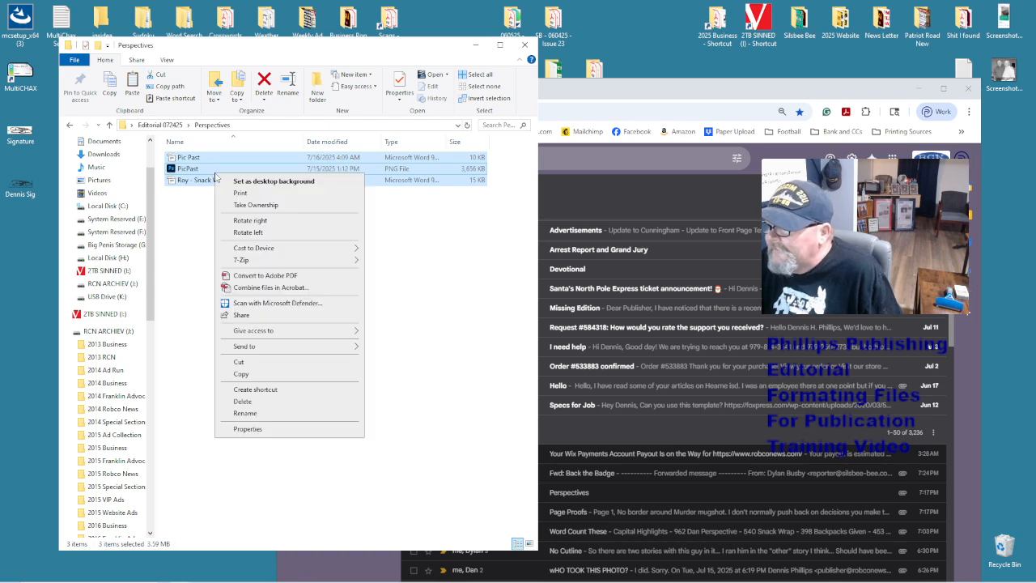
click(297, 402)
- Delete all the files in the Front Page folder
click(70, 125)
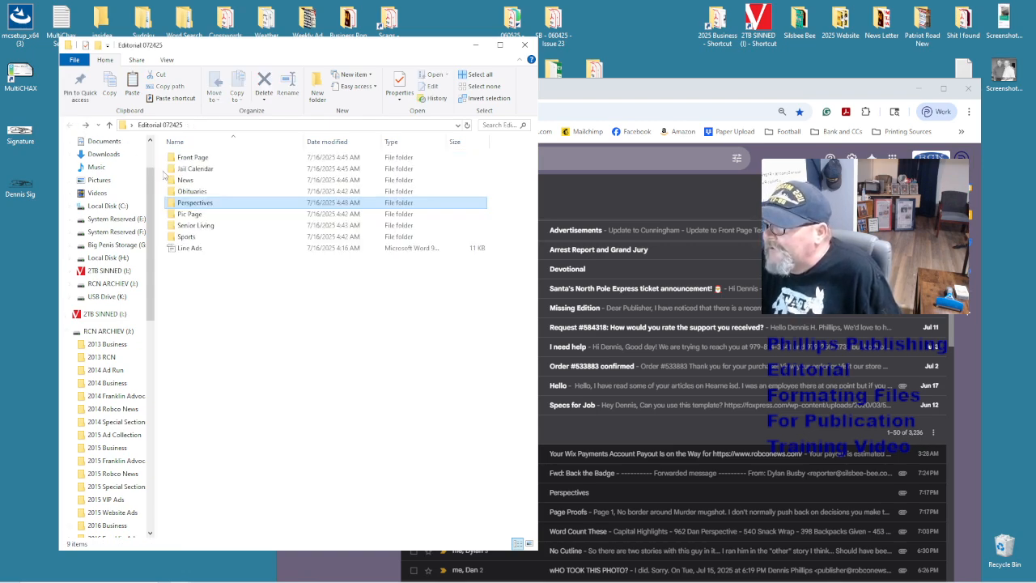
double_click(193, 157)
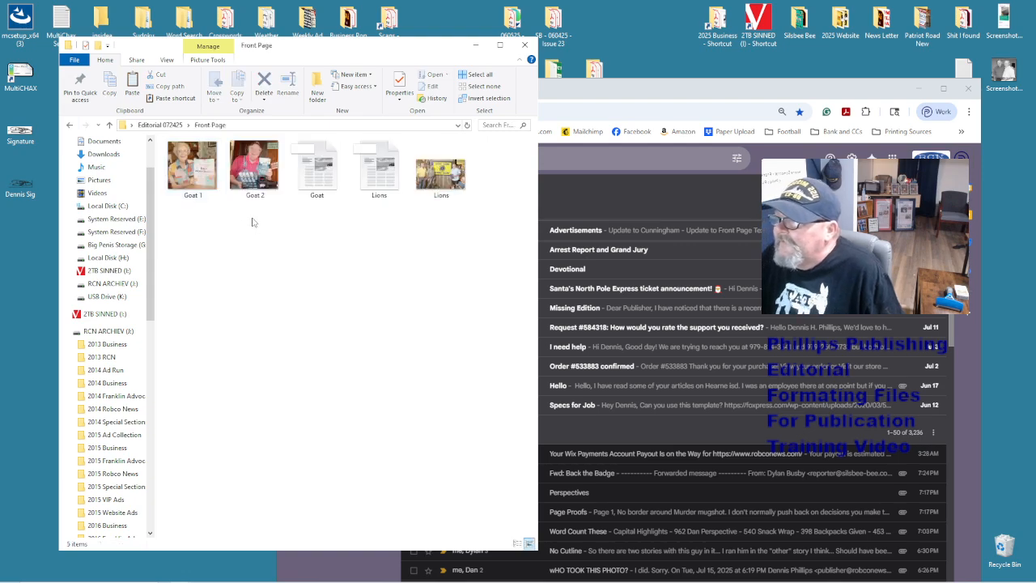
key(ctrl+a)
right_click(266, 176)
click(338, 370)
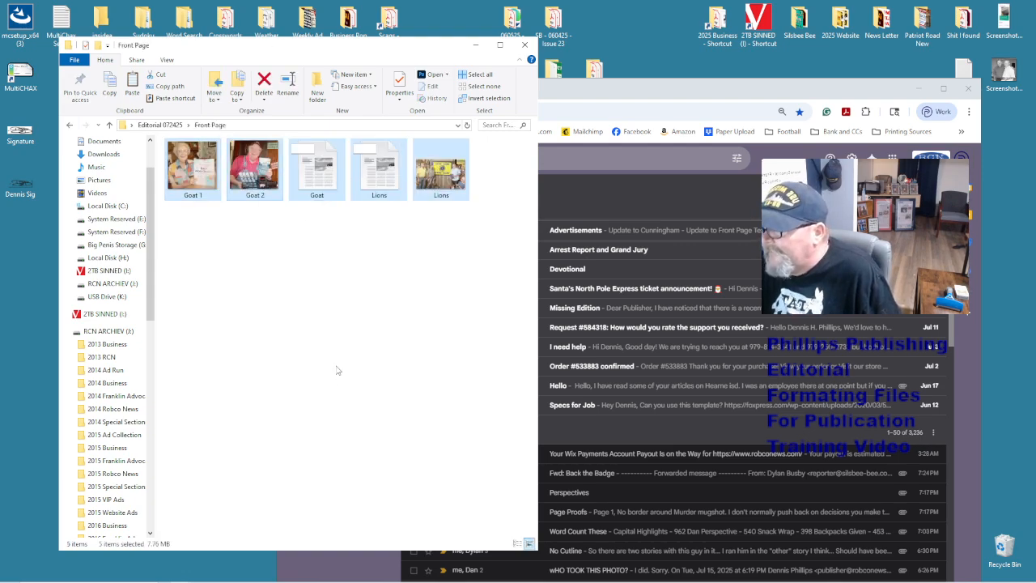
- Delete both files in the Jail Calendar folder
click(70, 125)
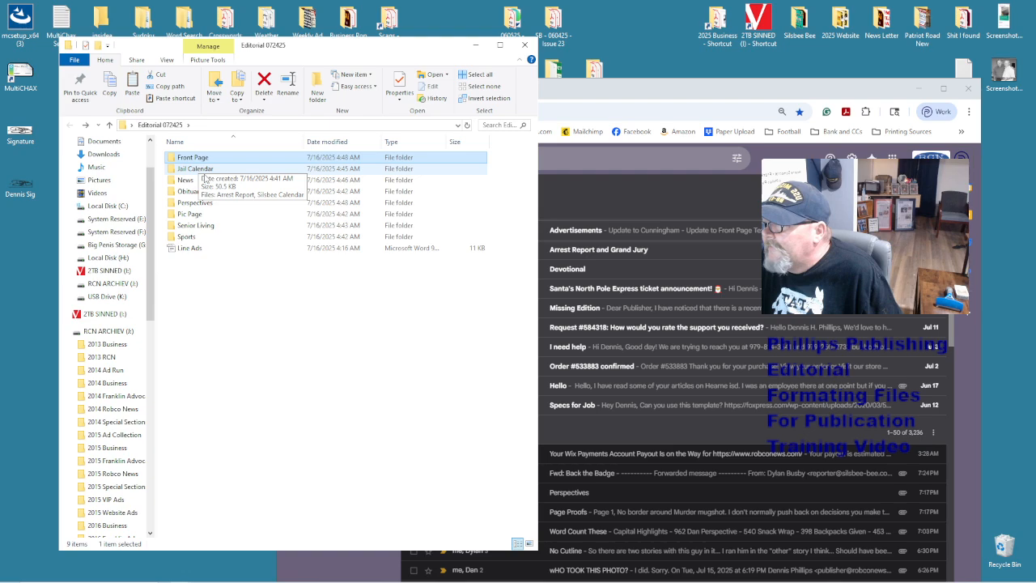
double_click(204, 170)
key(ctrl+a)
right_click(213, 169)
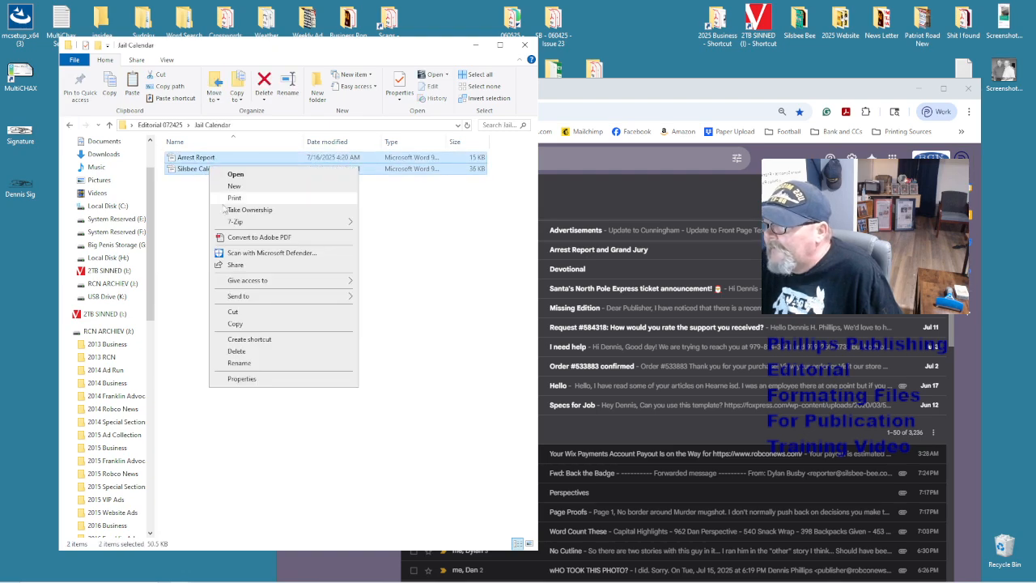
click(423, 338)
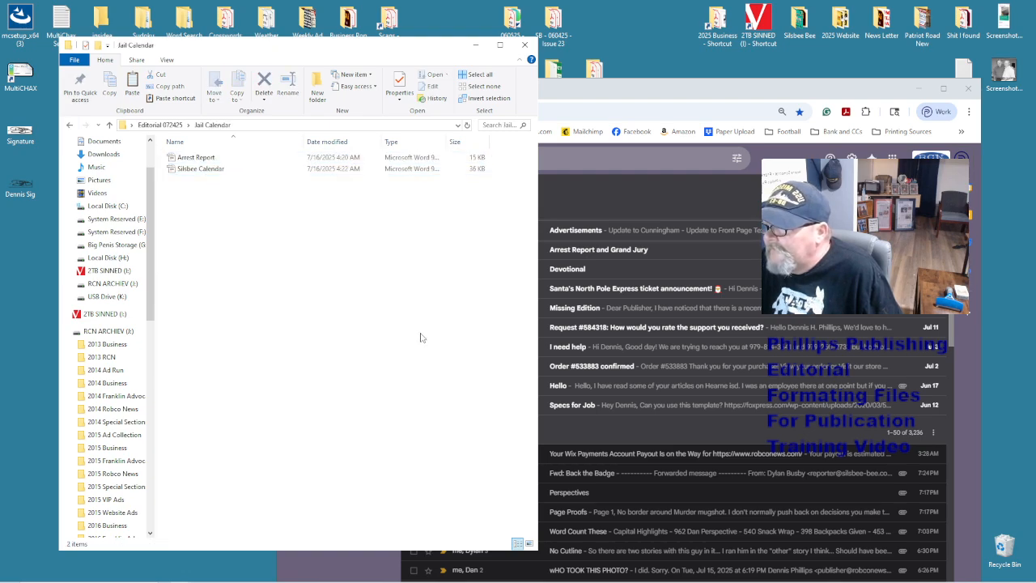
click(615, 87)
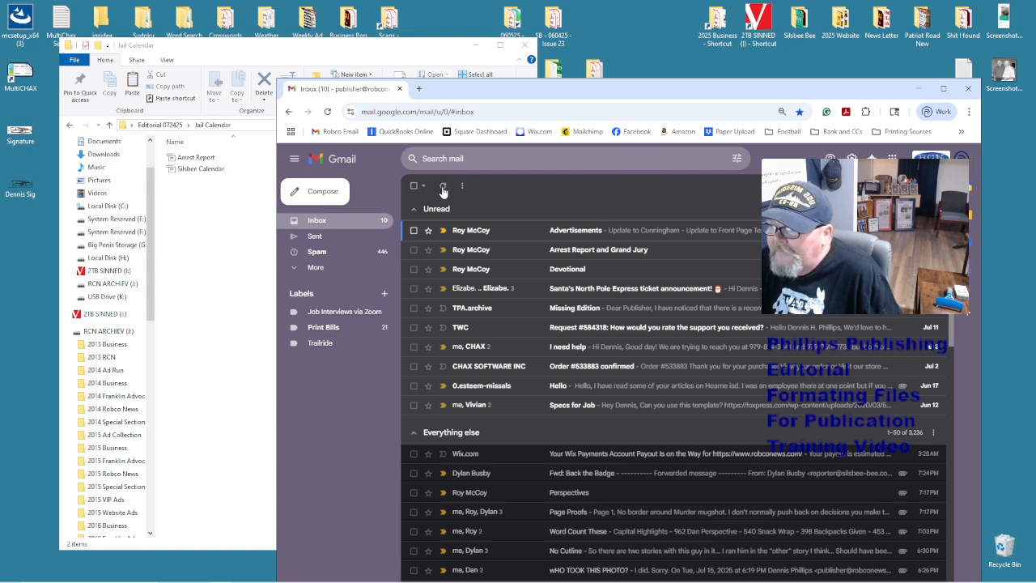
click(163, 191)
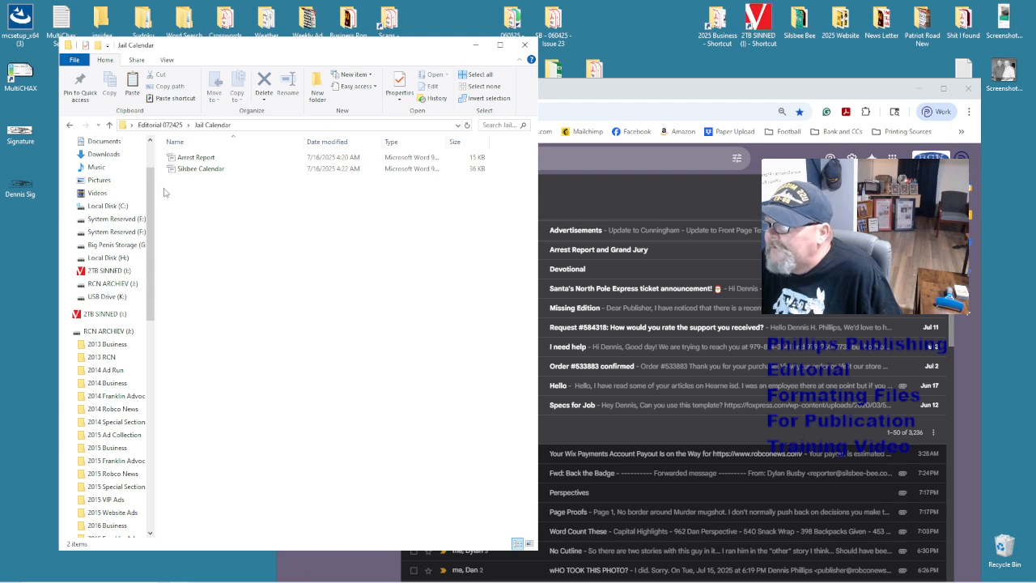
key(ctrl+a)
right_click(204, 173)
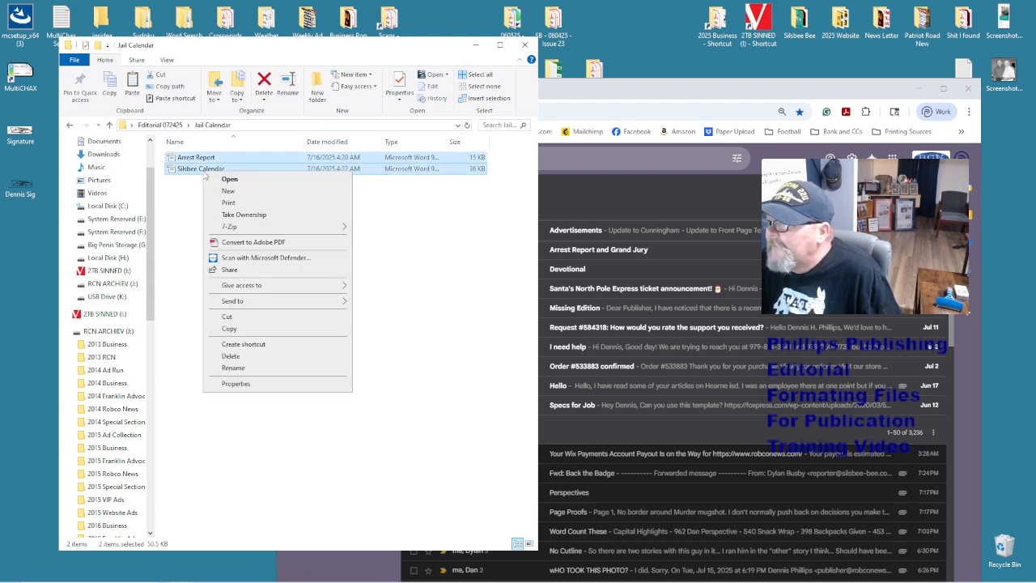
click(279, 360)
- Delete all twelve items in the News folder
click(69, 125)
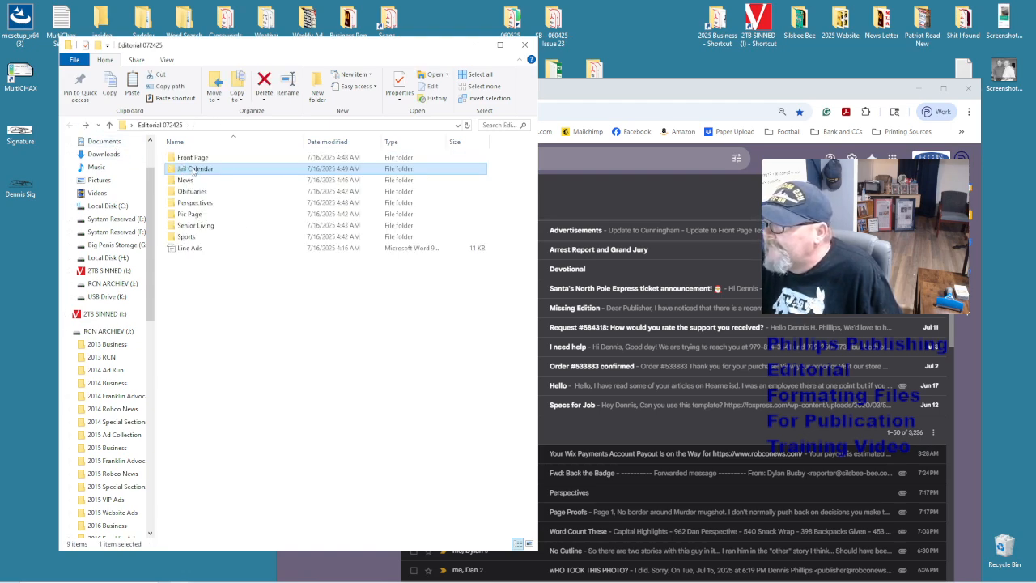
double_click(198, 181)
key(ctrl+a)
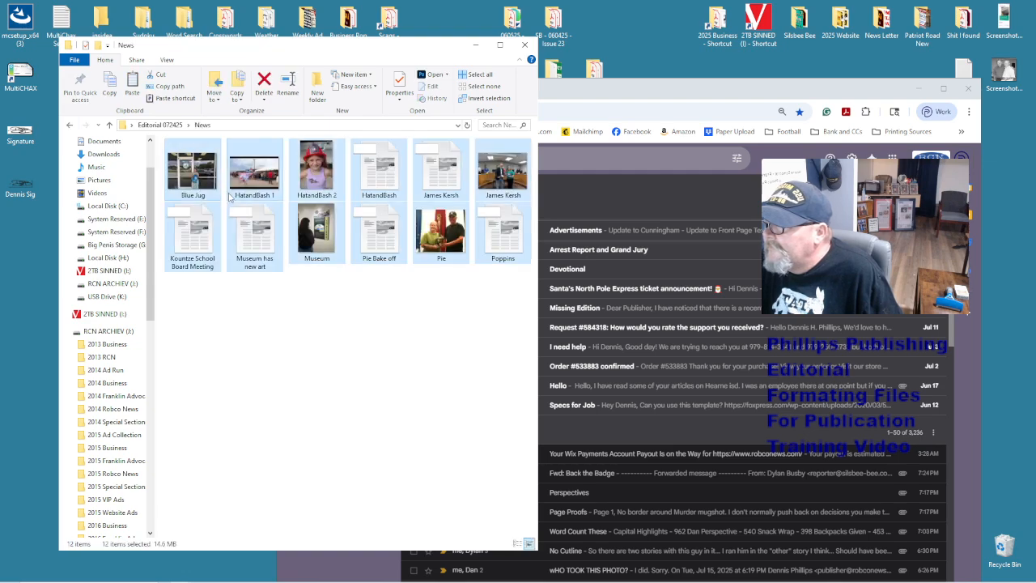
right_click(242, 182)
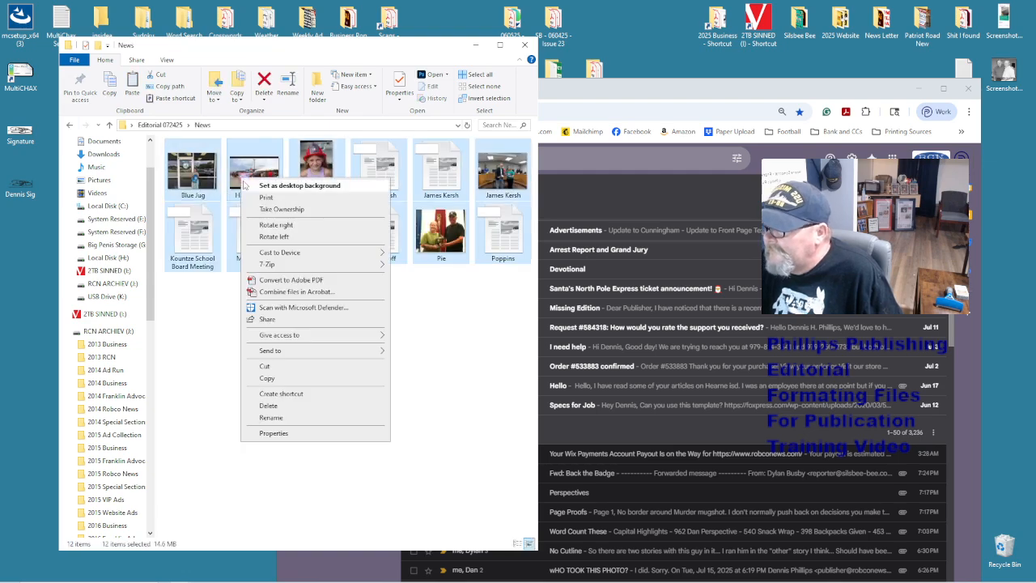
click(328, 407)
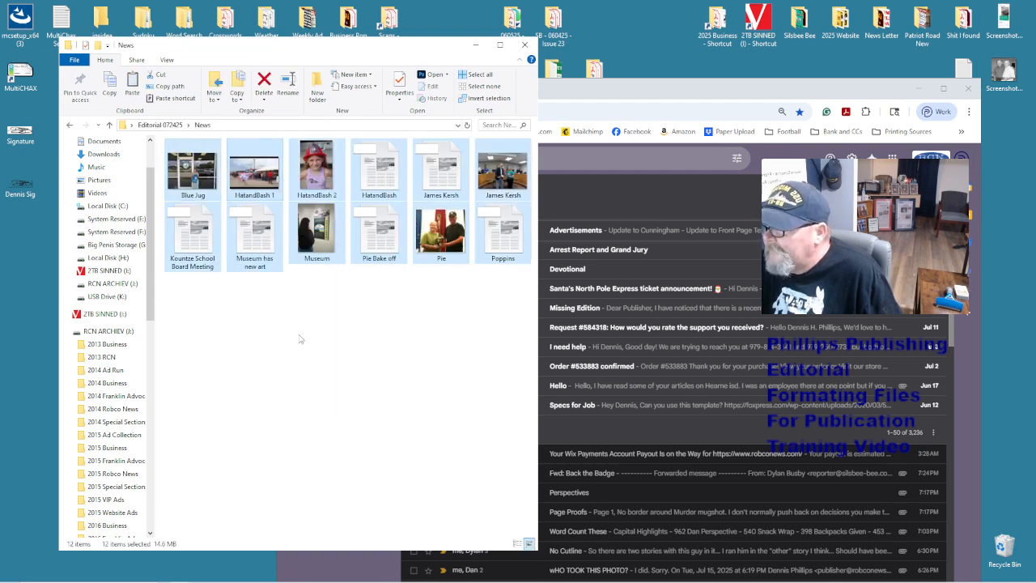
- Check that the Obituaries, Perspectives, Pic Page, Senior Living and Sports folders are empty
click(69, 125)
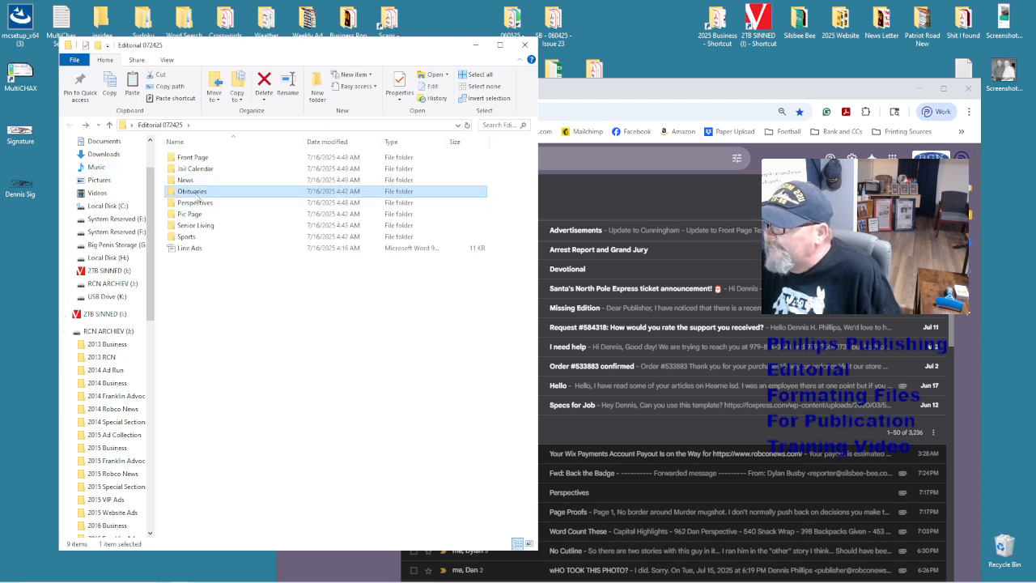
double_click(185, 192)
click(69, 125)
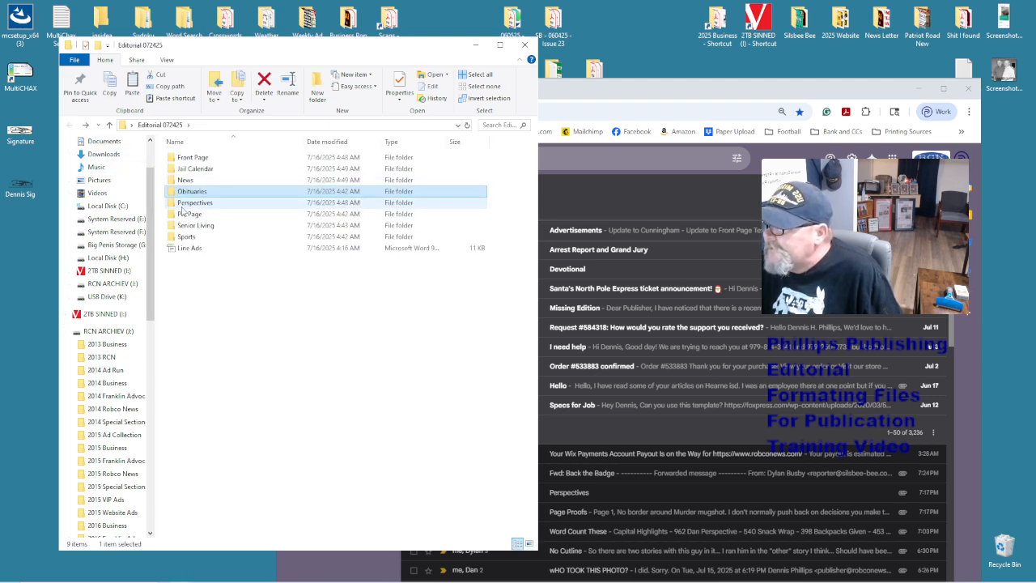
double_click(182, 211)
click(74, 125)
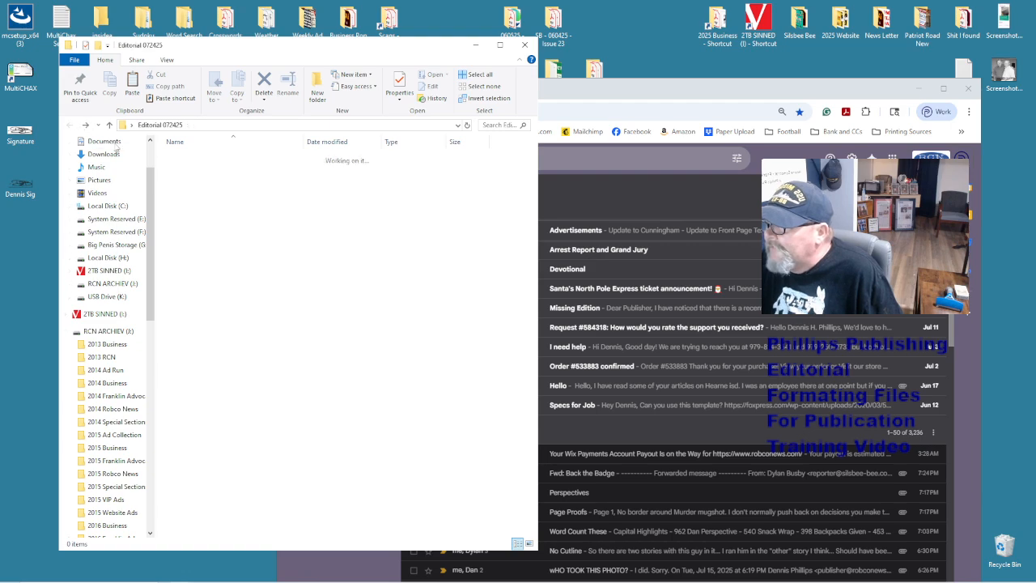
double_click(190, 215)
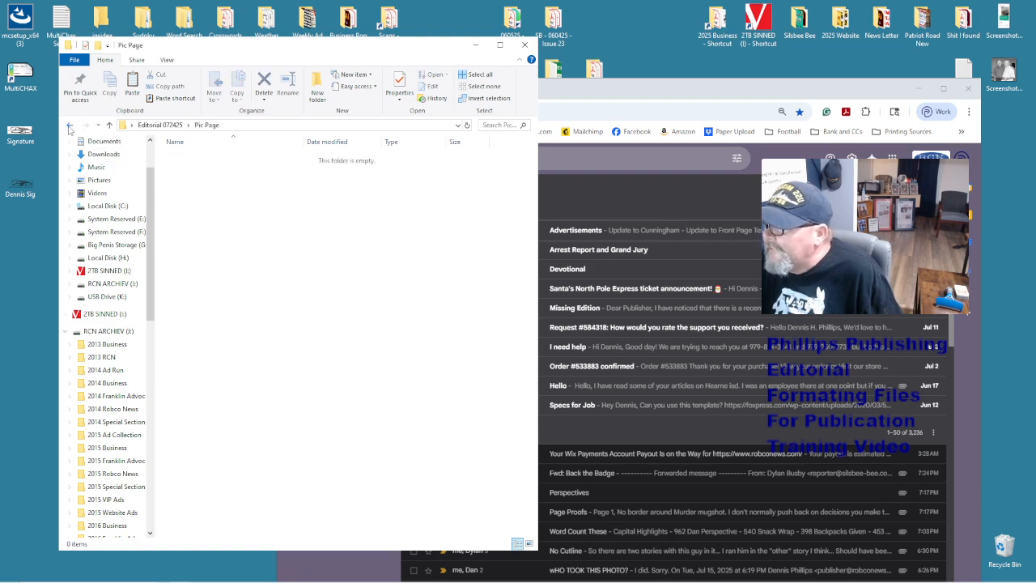
click(70, 125)
double_click(187, 228)
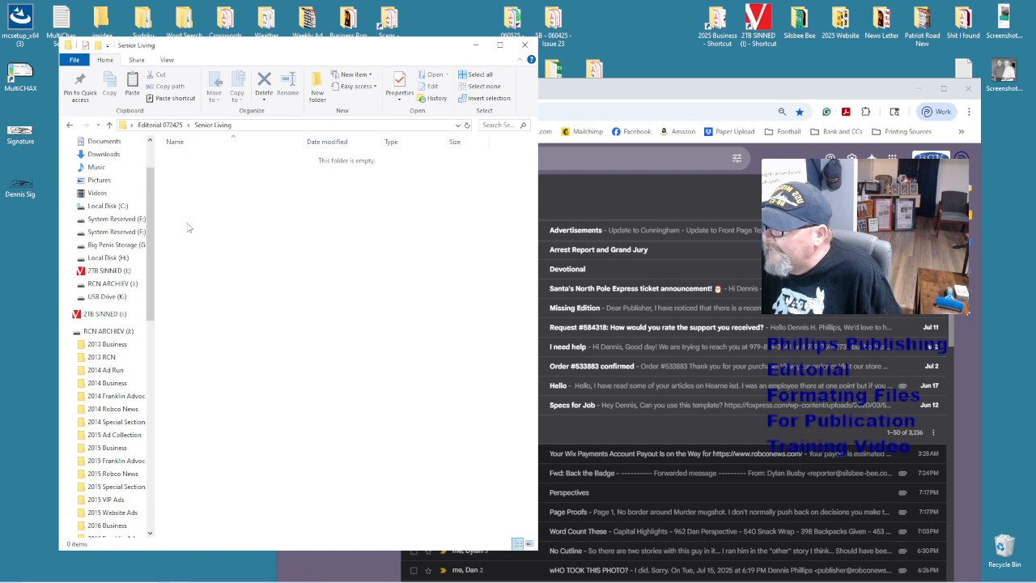
click(70, 125)
double_click(186, 236)
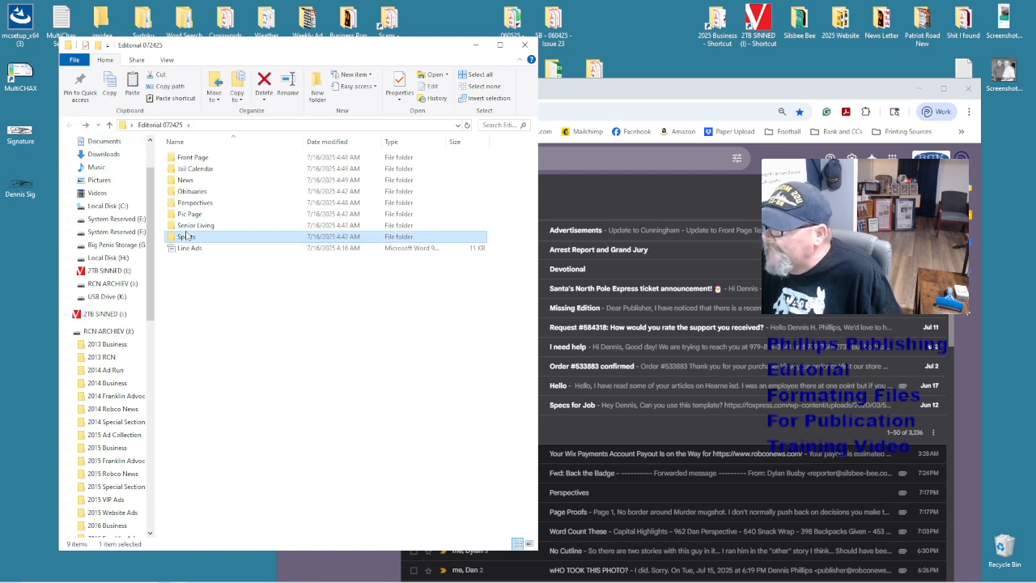
click(524, 44)
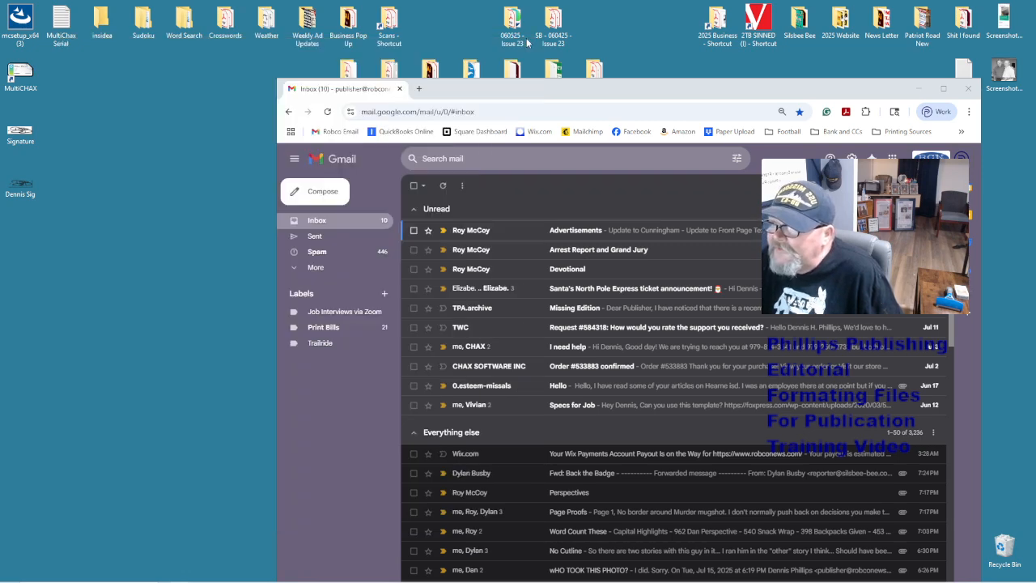
drag(577, 92, 397, 28)
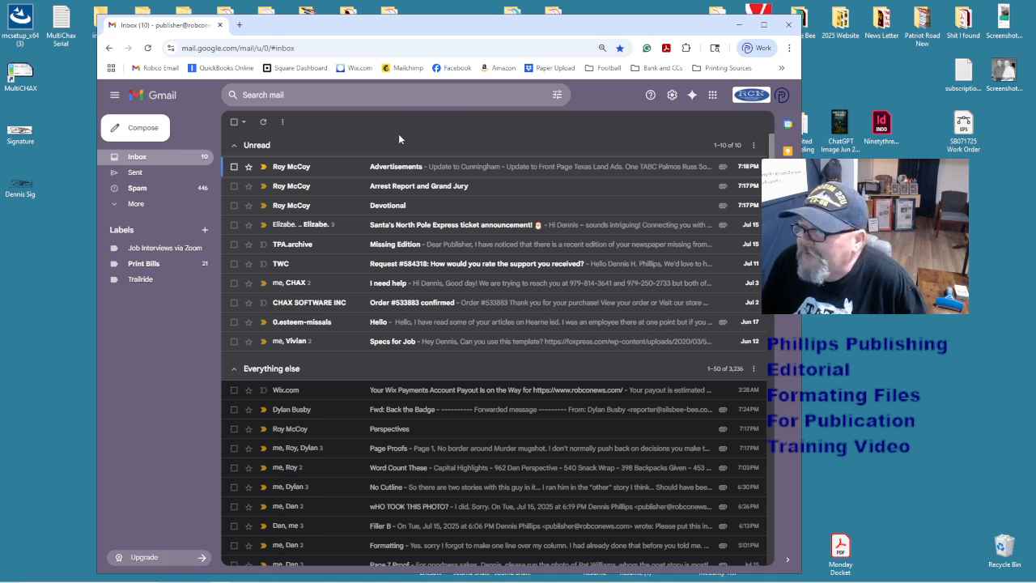
click(263, 122)
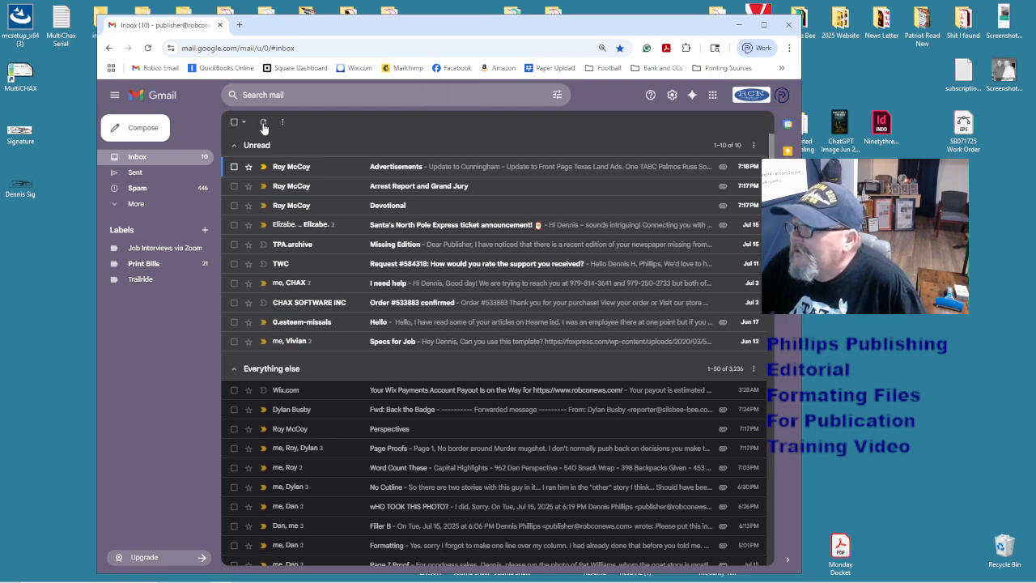
click(148, 175)
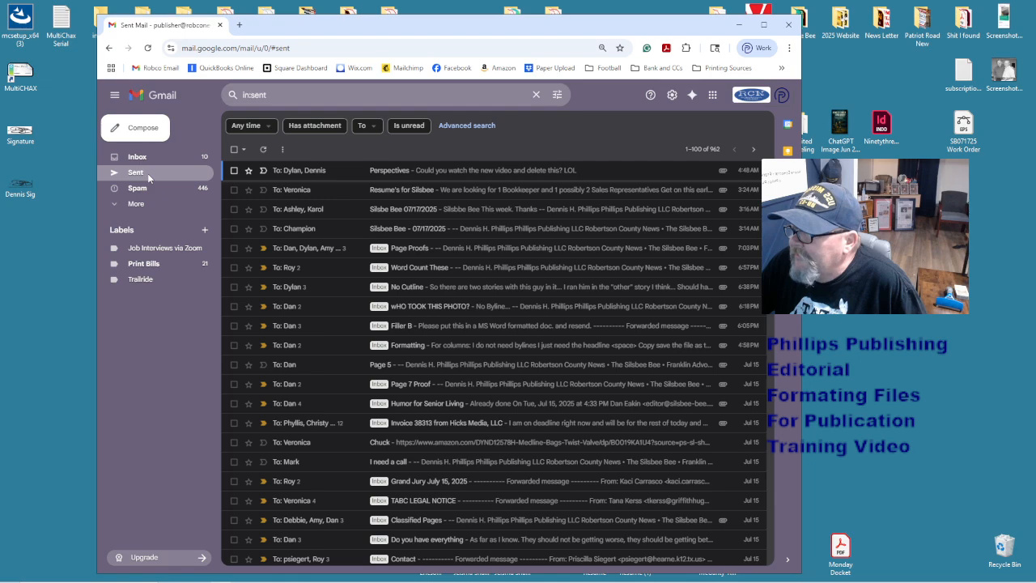
click(345, 173)
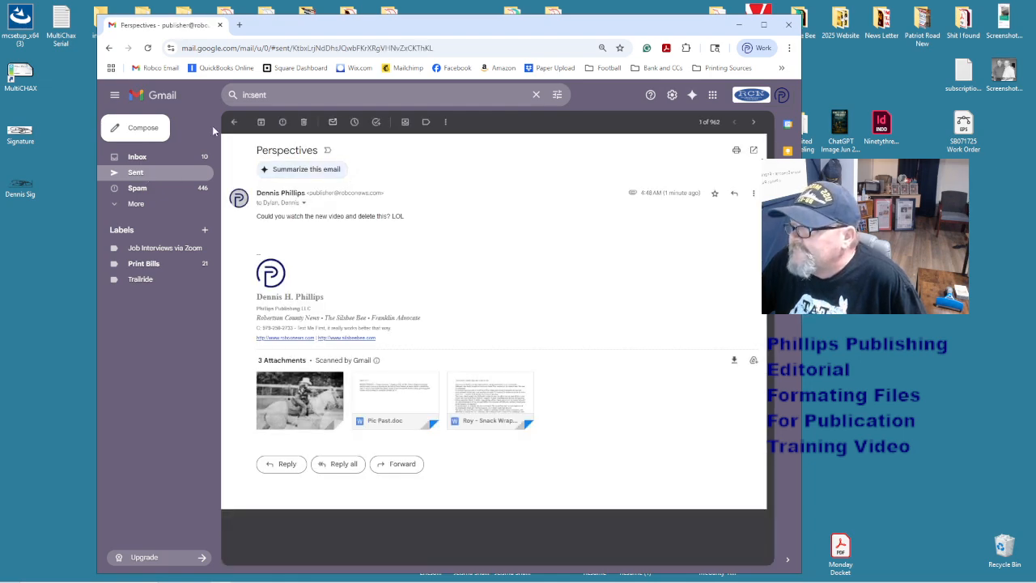
click(234, 122)
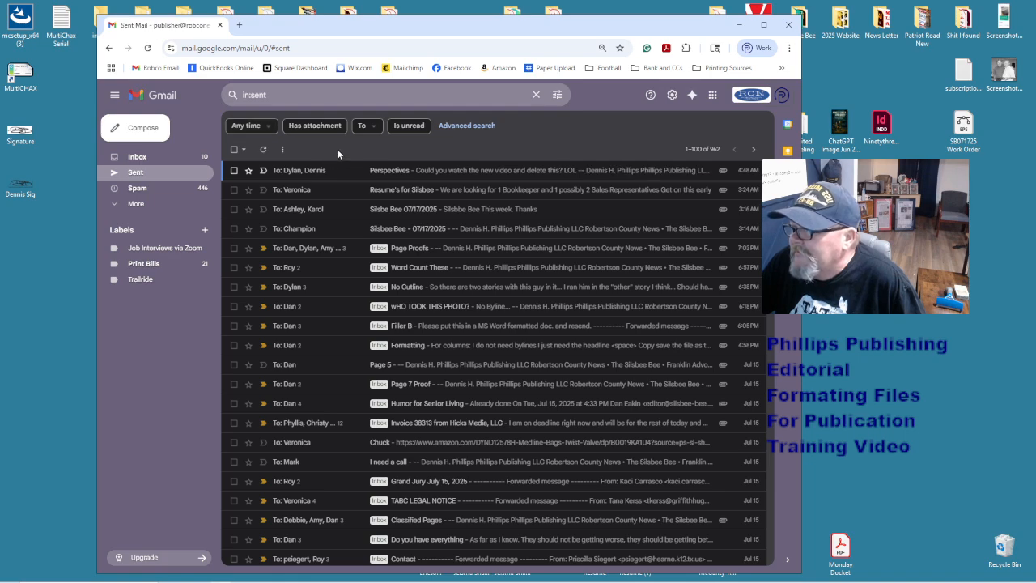
click(151, 162)
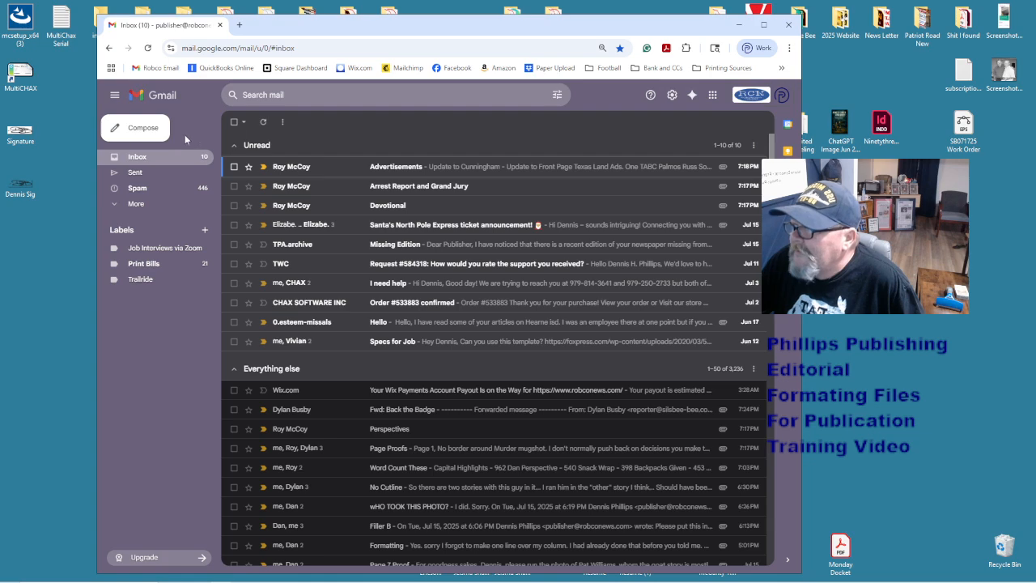
- Start a new email addressed to the reporter and a second suggested address
click(139, 128)
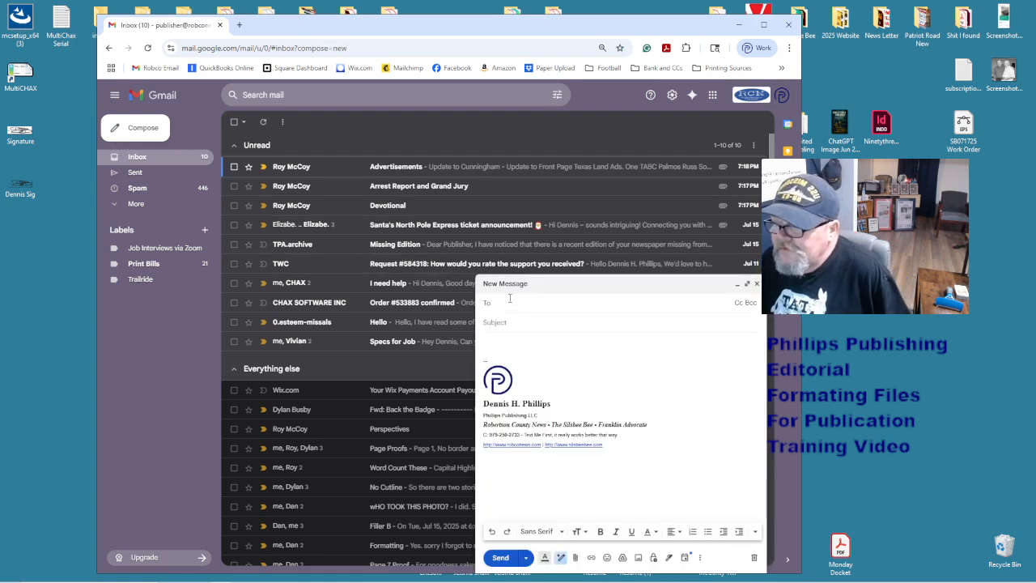
text(repo)
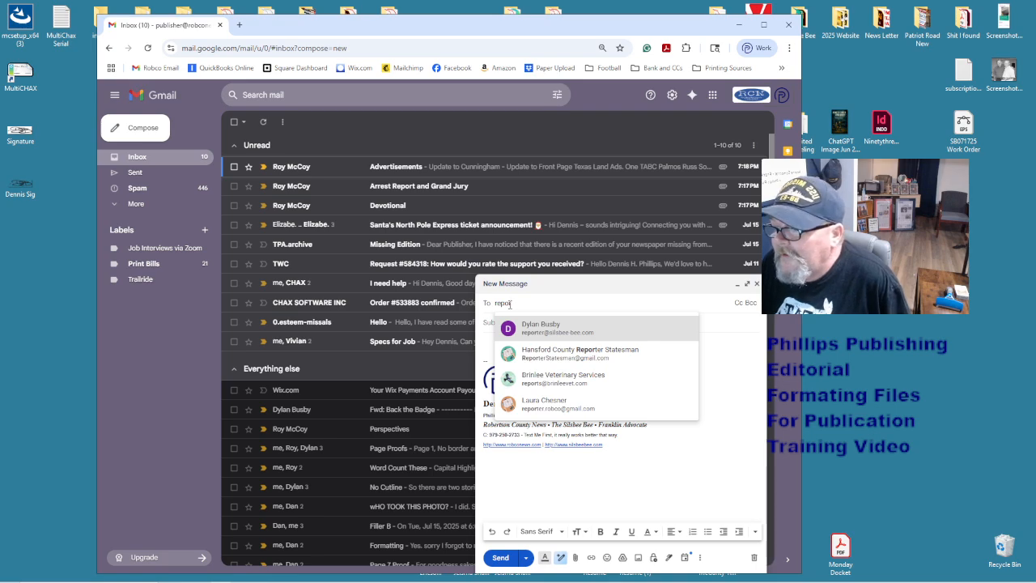
text(r)
key(Return)
click(782, 96)
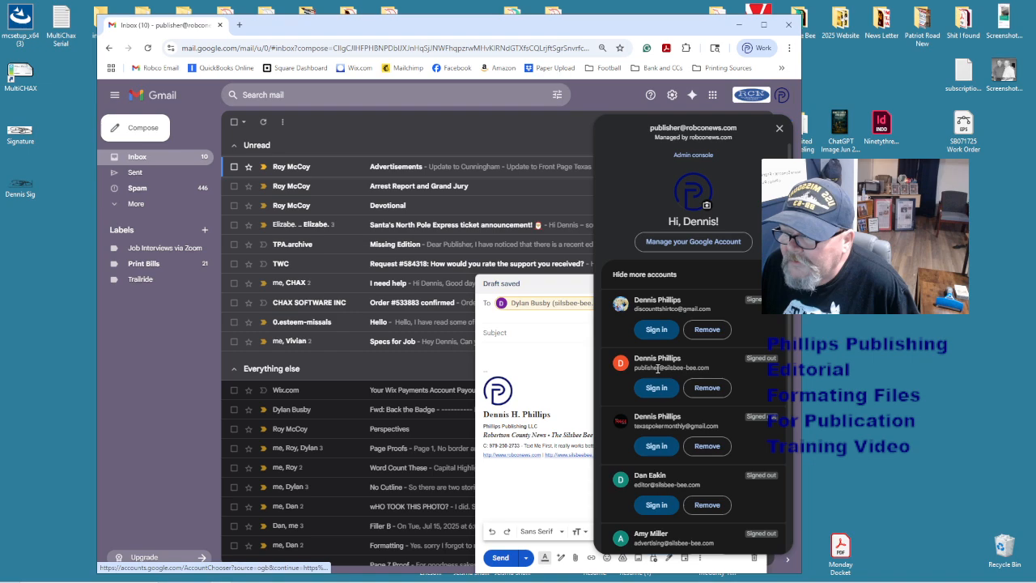
click(615, 102)
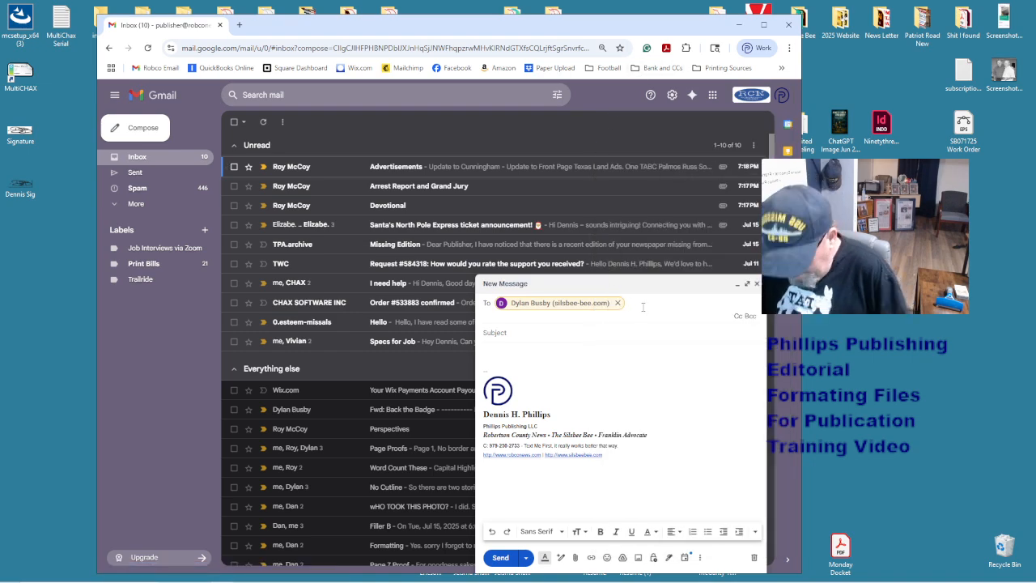
text(disc)
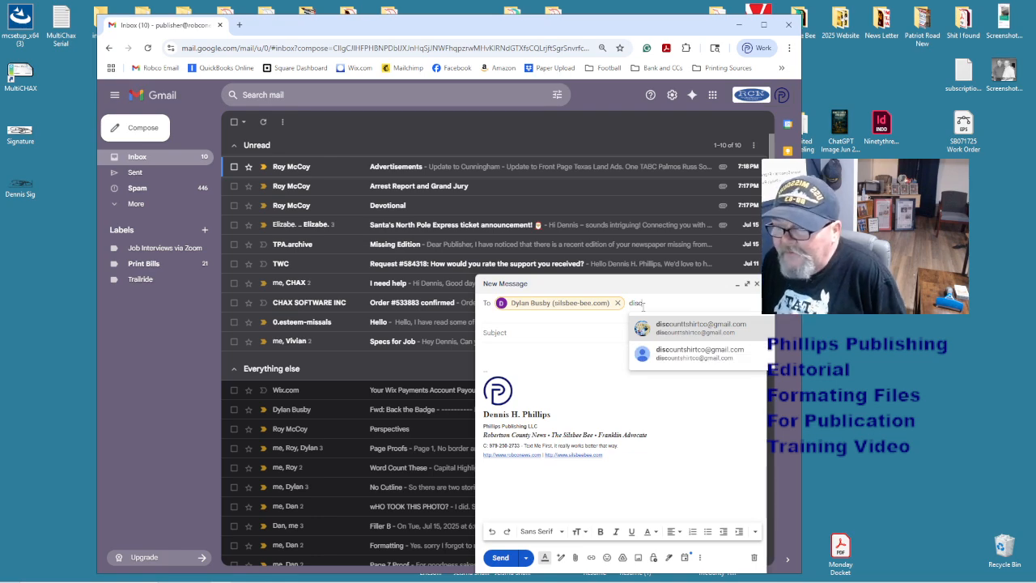
click(648, 327)
- Enter the subject 'Perspectives' and remove the reporter from the recipients
key(Tab)
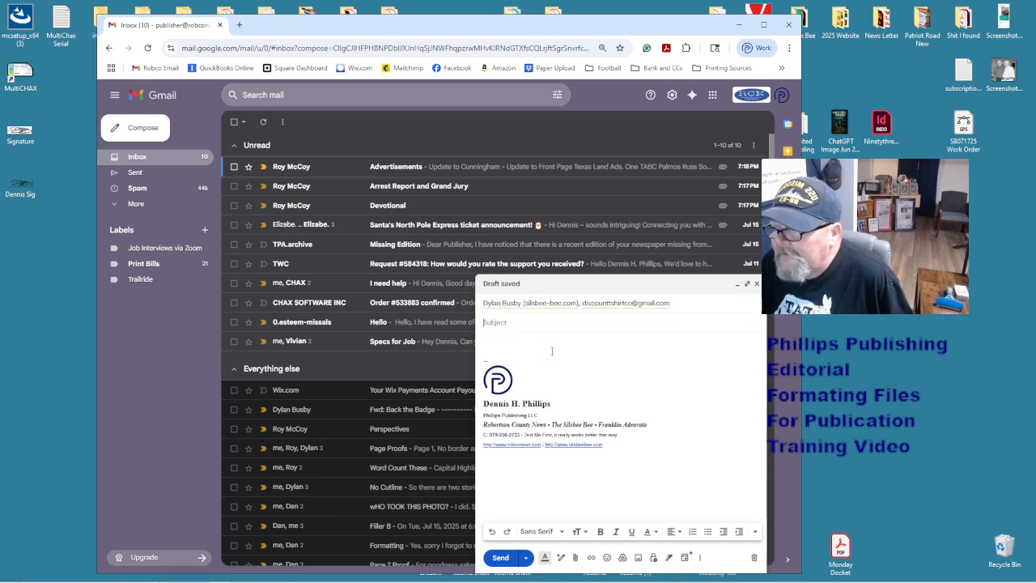
text(Pers)
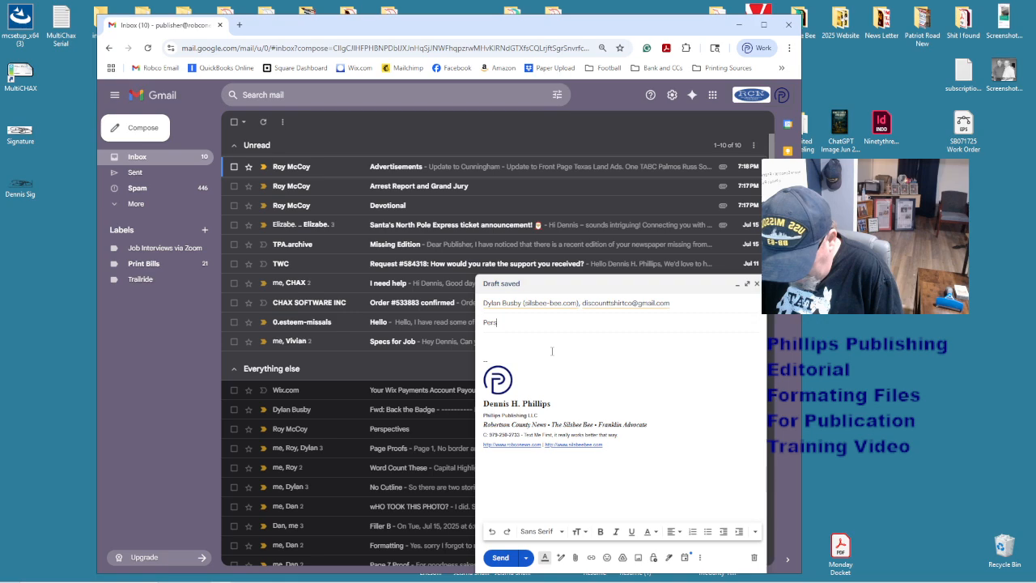
text(pectives)
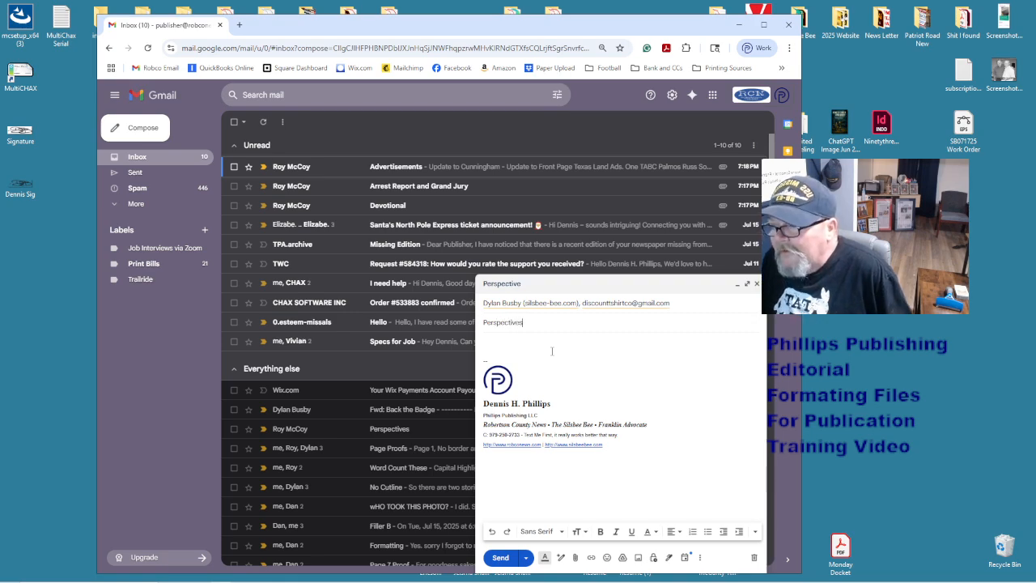
click(582, 307)
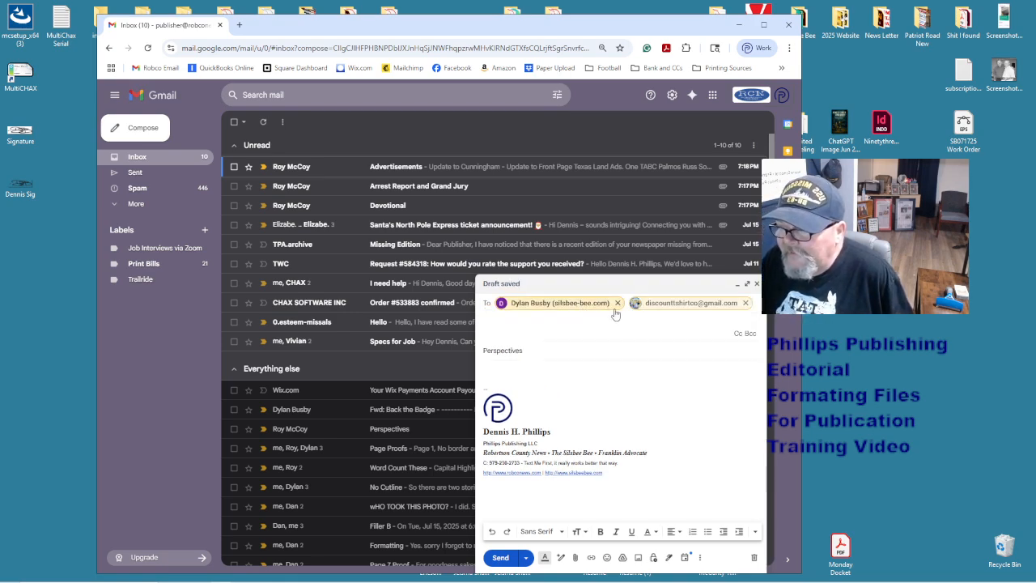
click(617, 309)
click(559, 338)
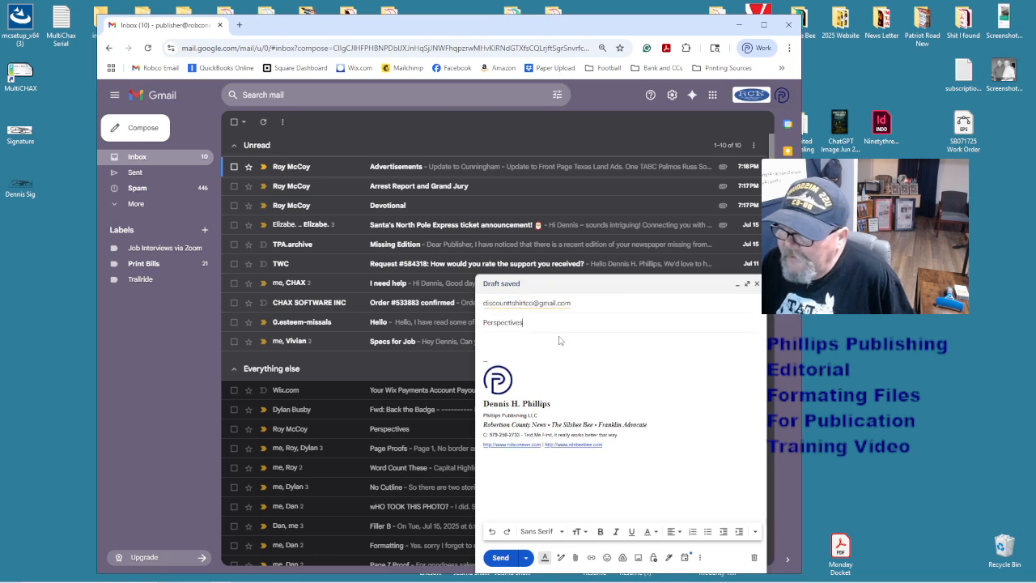
click(513, 348)
click(1004, 543)
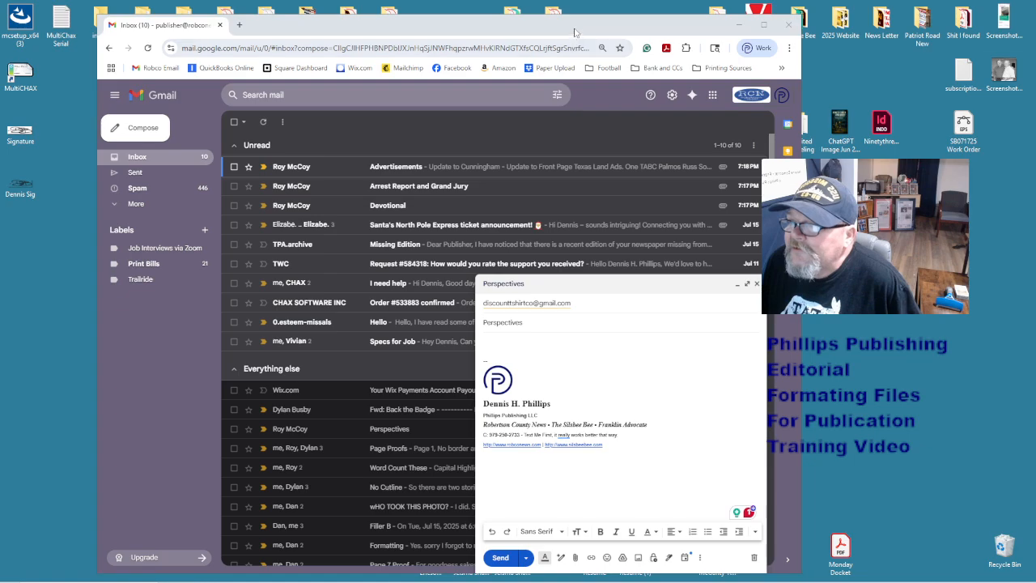
- Attach the five files from the SB 071725 - Issue 29 perspectivies folder to the email
drag(575, 30, 1035, 67)
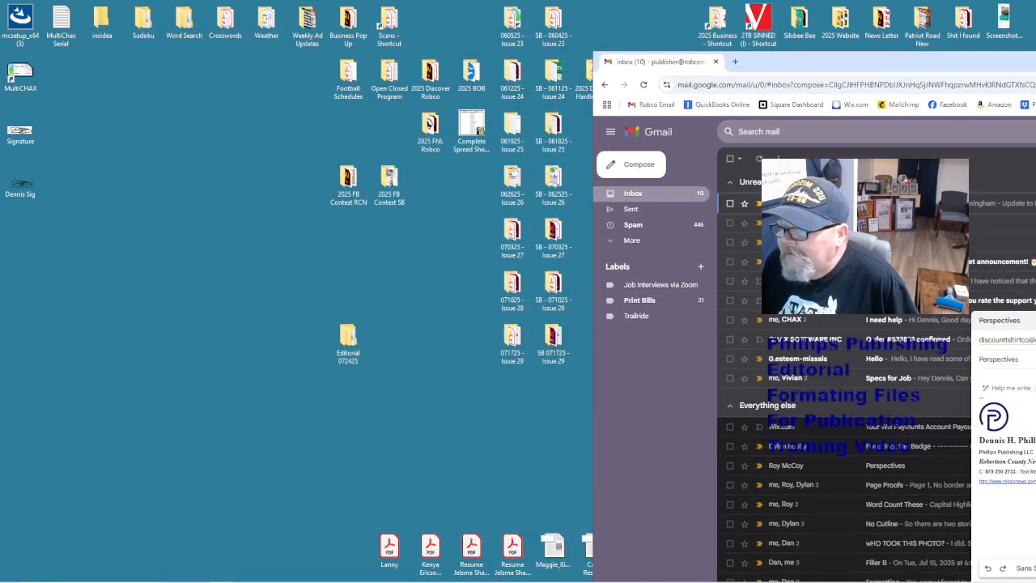
click(524, 45)
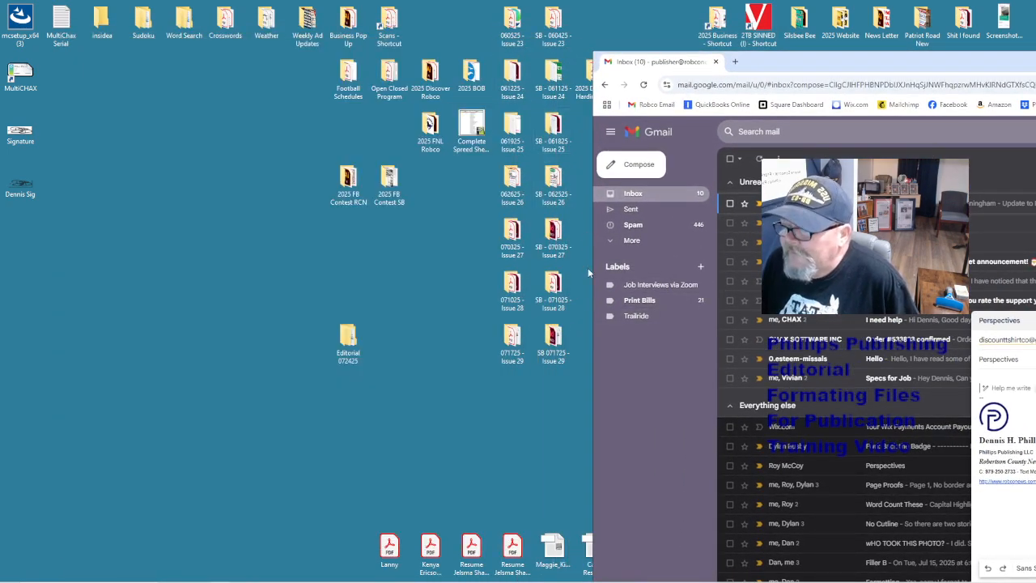
double_click(557, 338)
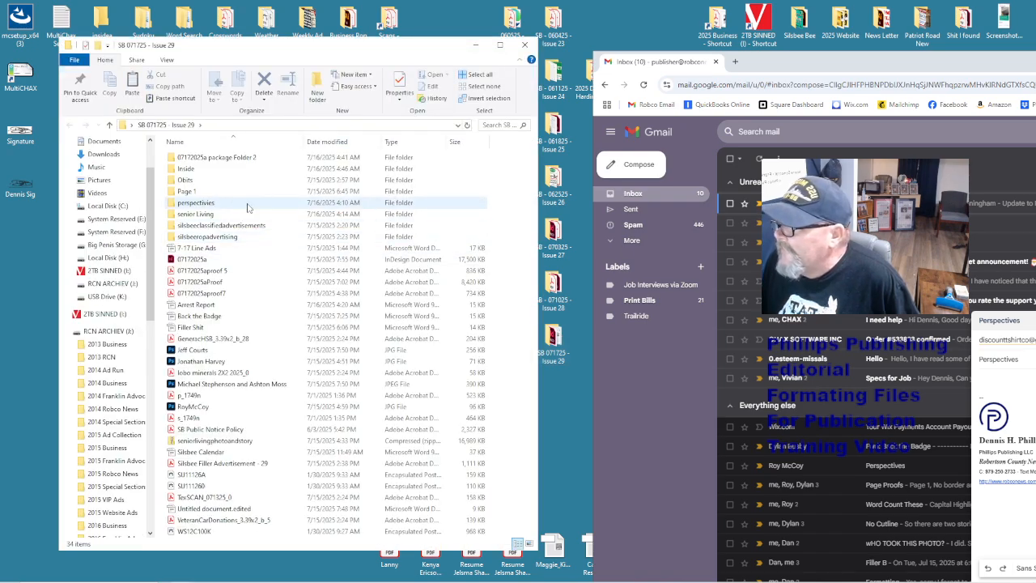
double_click(202, 204)
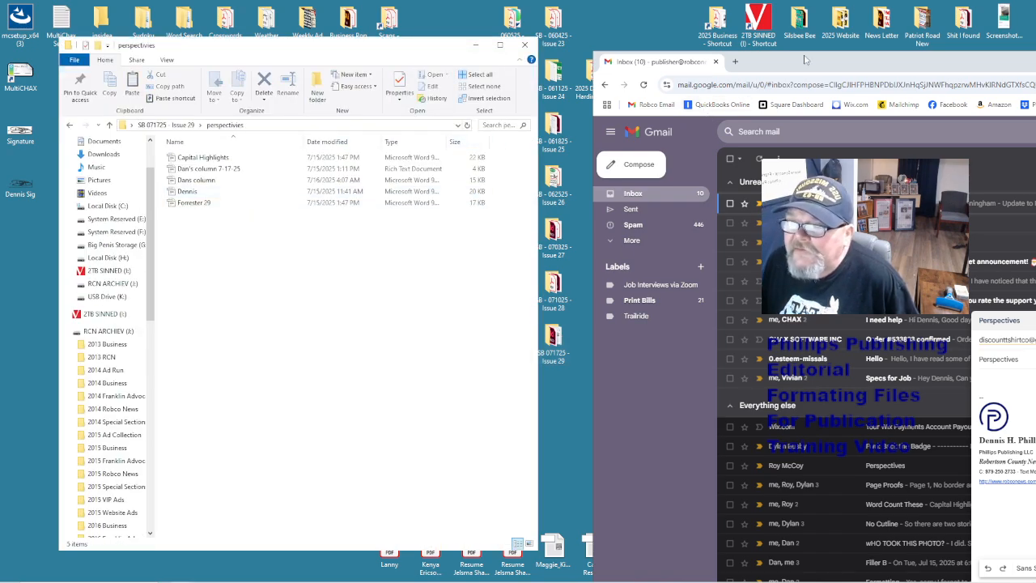
drag(804, 63, 554, 31)
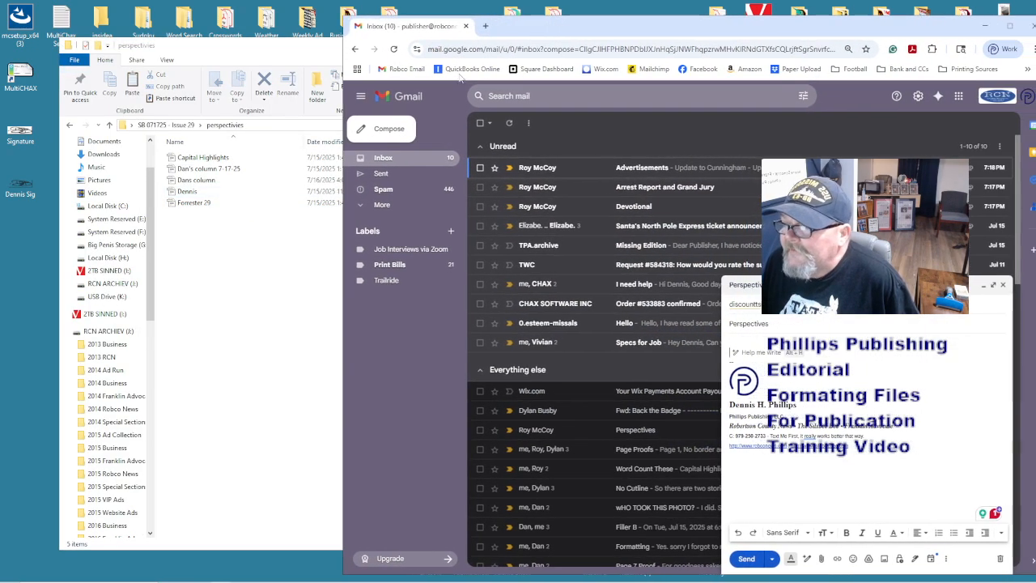
click(222, 244)
key(ctrl+a)
drag(203, 205, 733, 340)
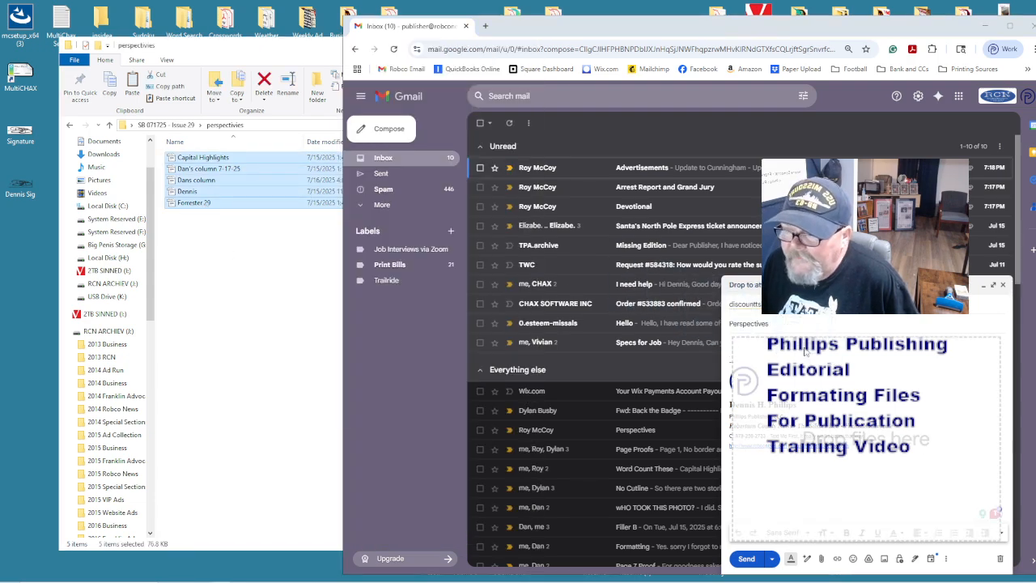
- Close the folder window and send the Perspectives email
click(205, 265)
click(525, 46)
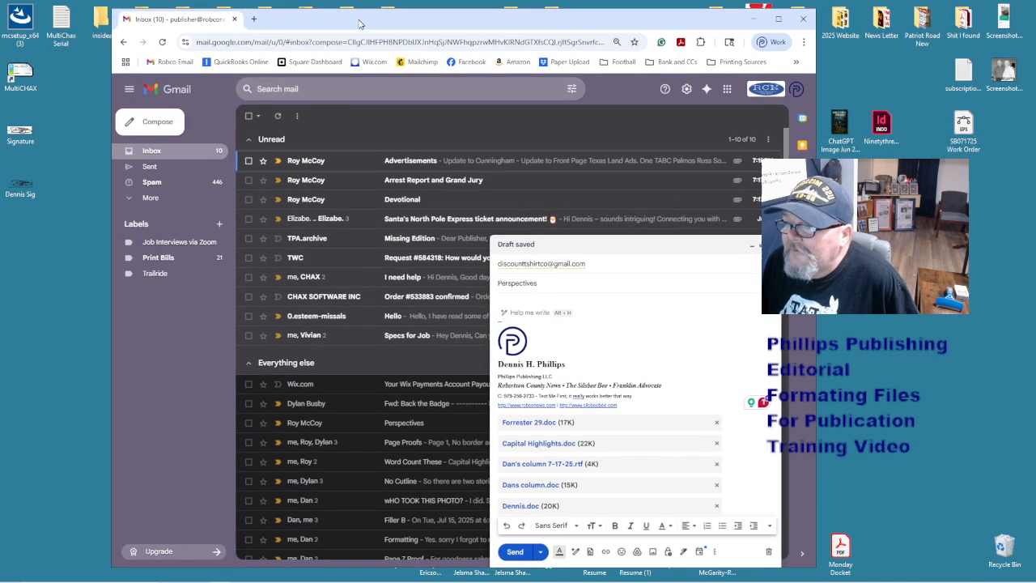
drag(586, 29, 353, 21)
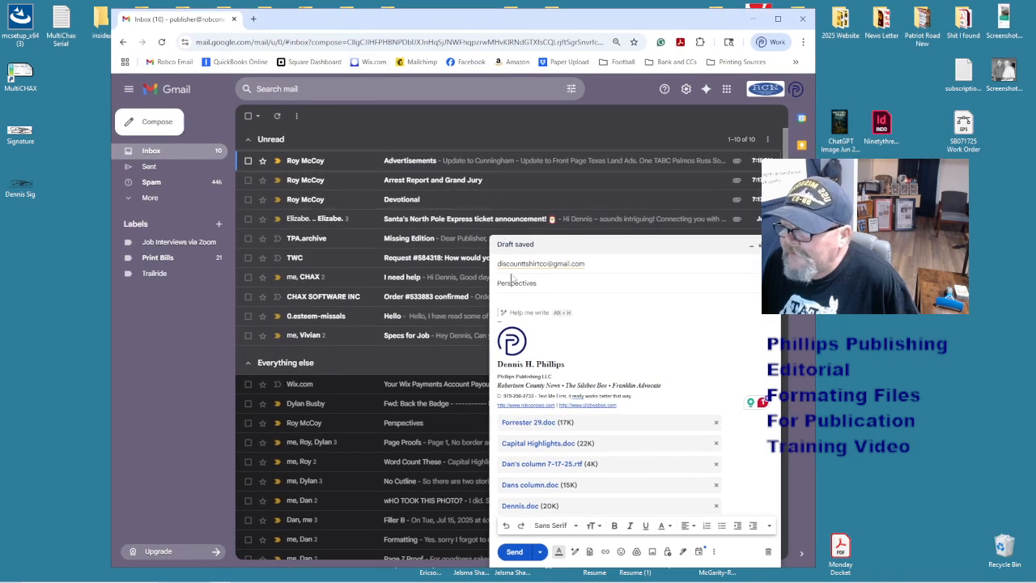
click(515, 553)
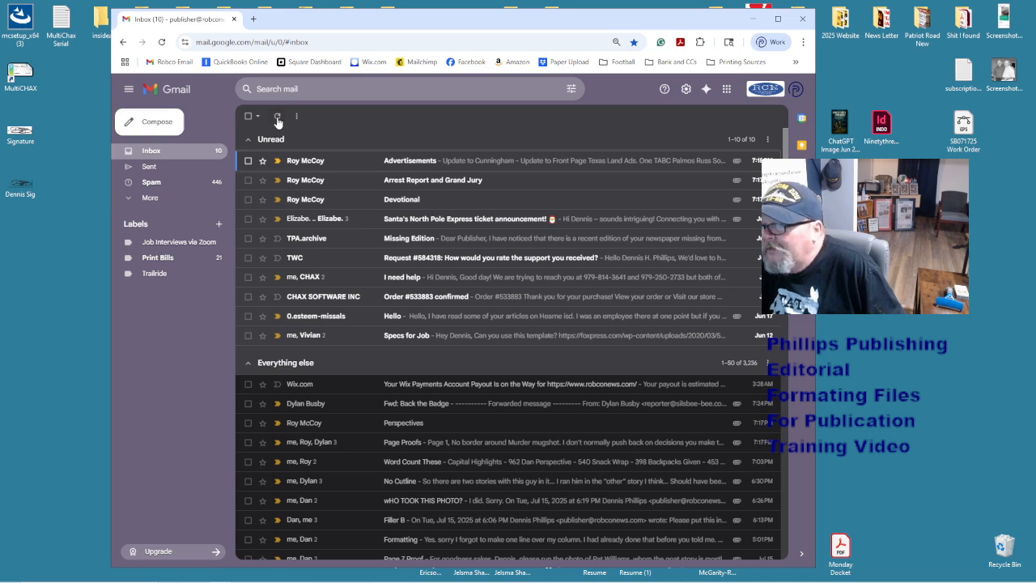
- Confirm the email in Sent, sign in to the receiving account, and open the received Perspectives email
click(185, 172)
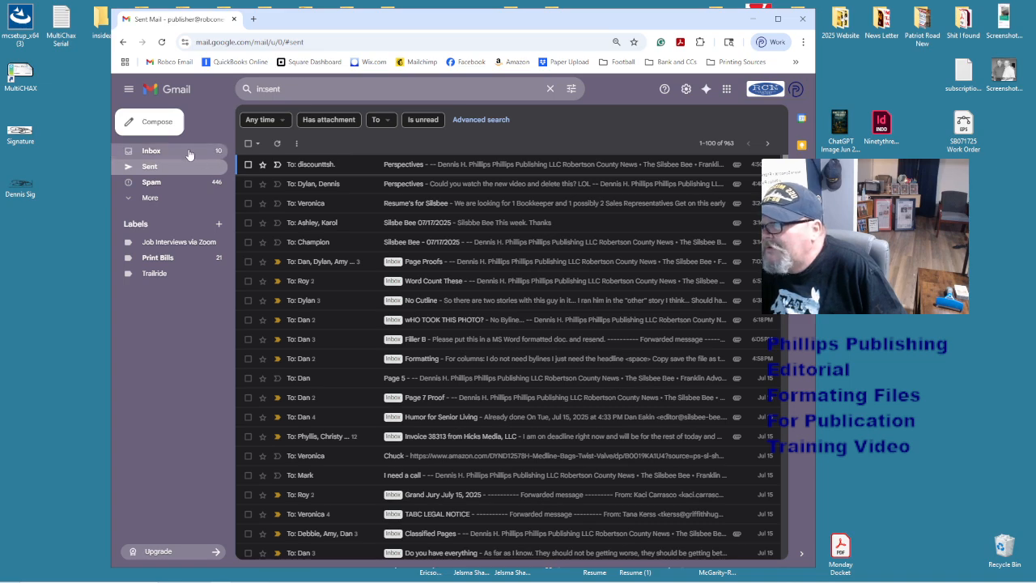
click(223, 153)
click(795, 89)
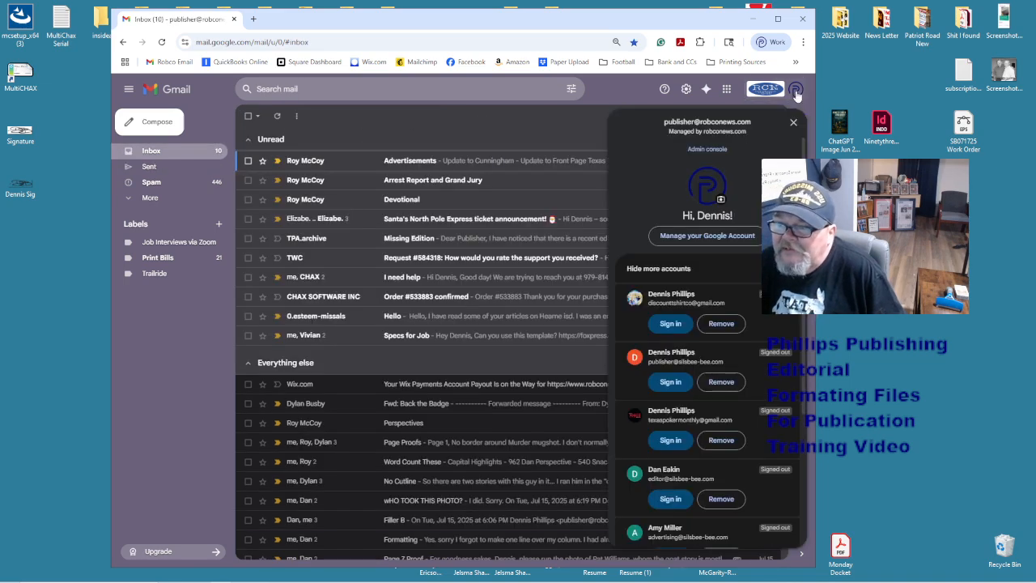
click(670, 323)
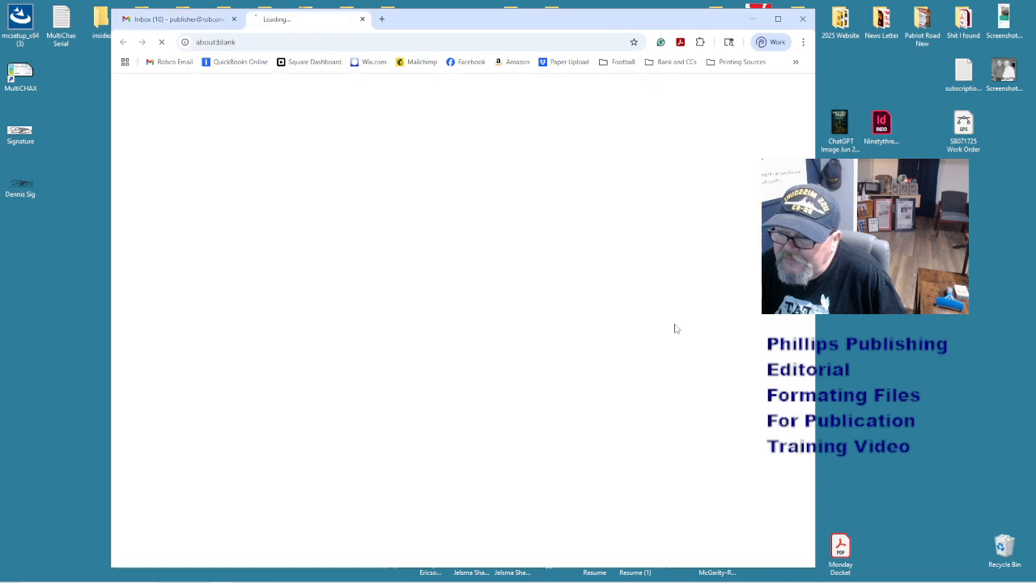
click(661, 377)
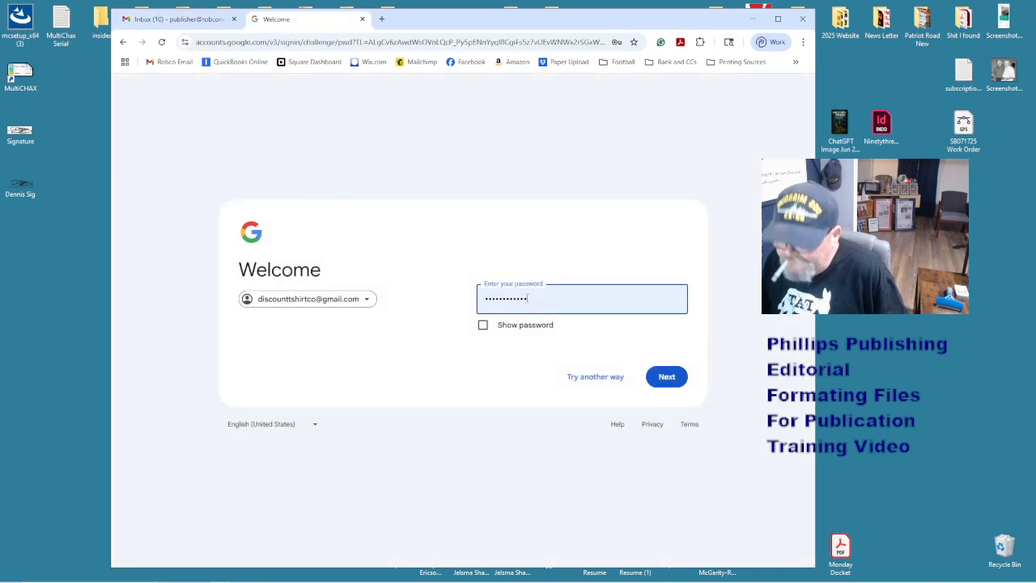
click(654, 377)
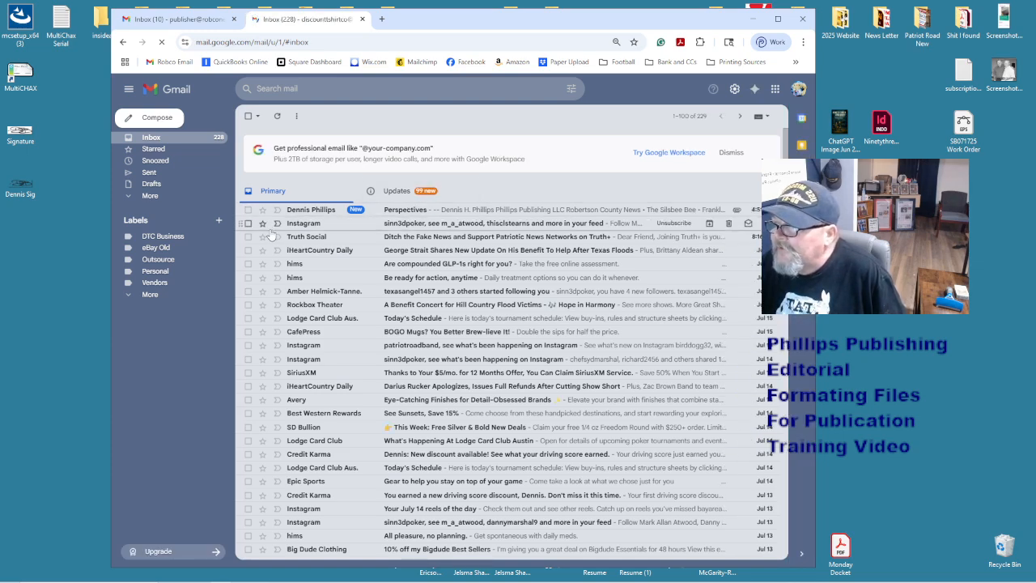
click(471, 214)
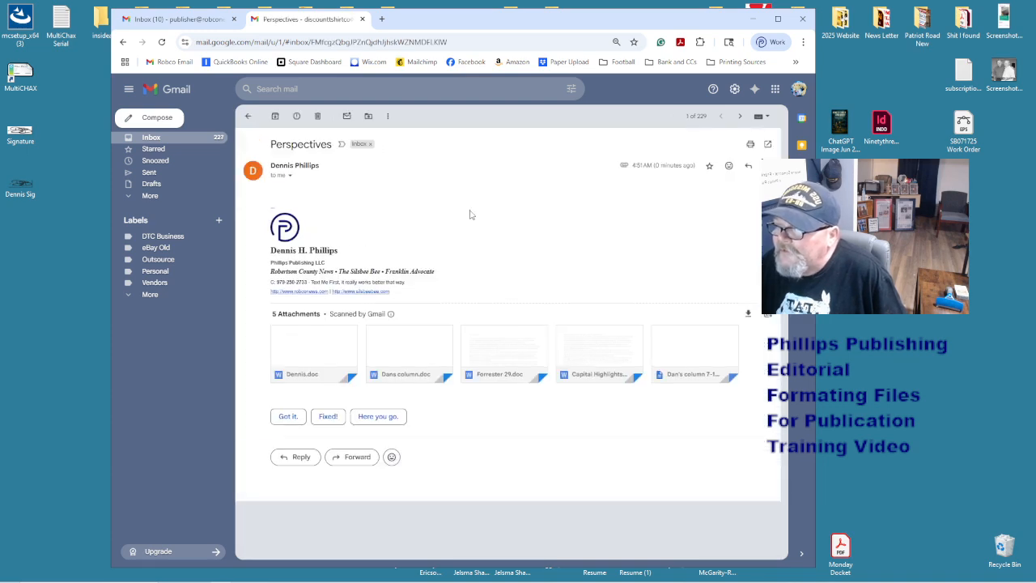
- Download all five attachments as a perspectives zip and extract it on the desktop
click(749, 314)
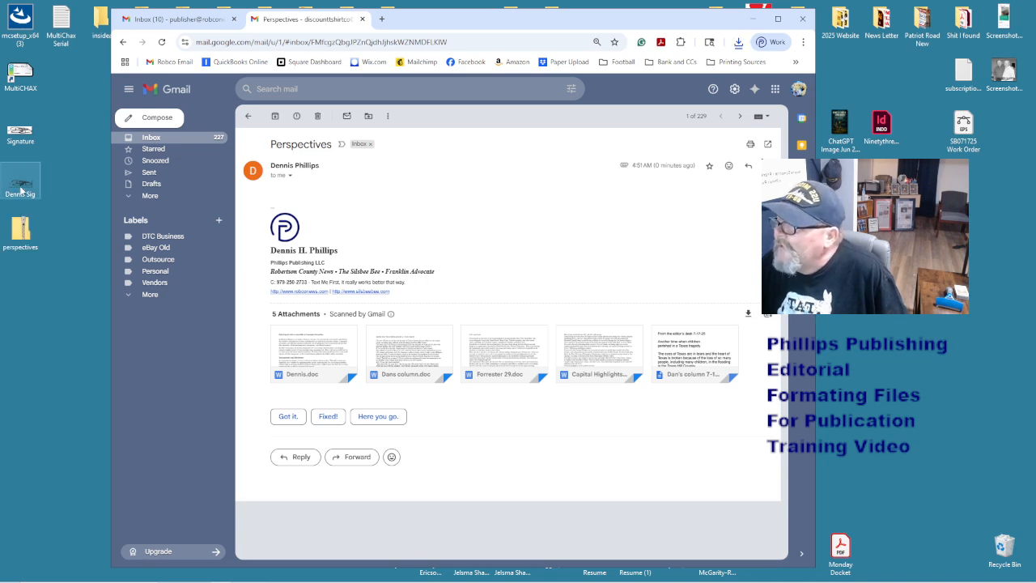
drag(562, 25, 687, 25)
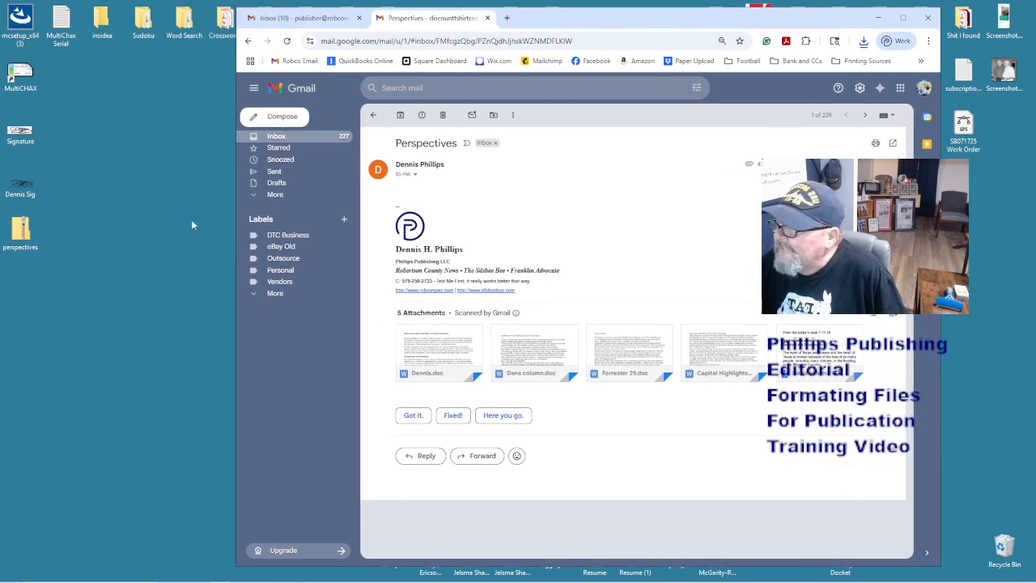
drag(24, 231, 114, 234)
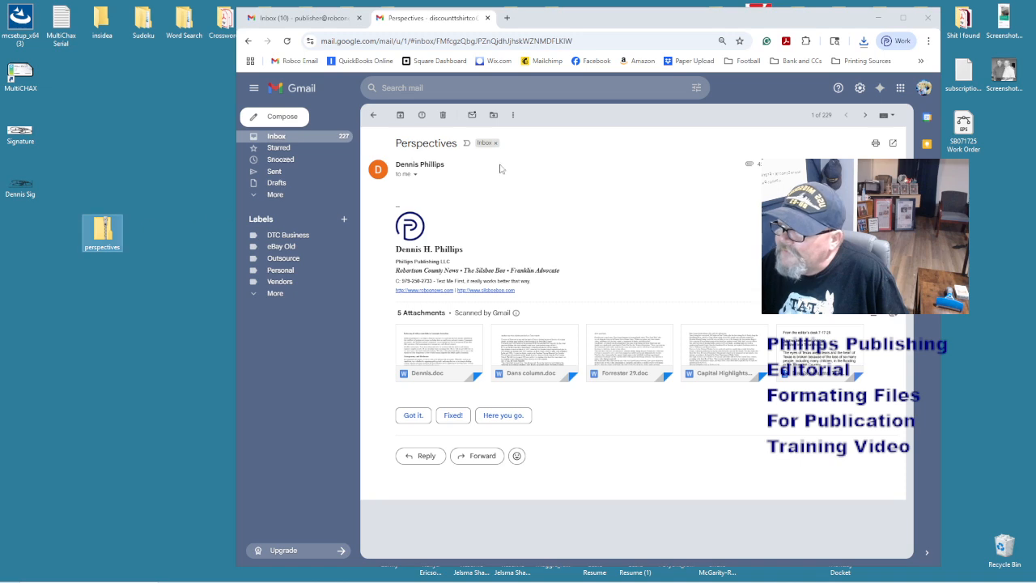
drag(461, 144, 394, 147)
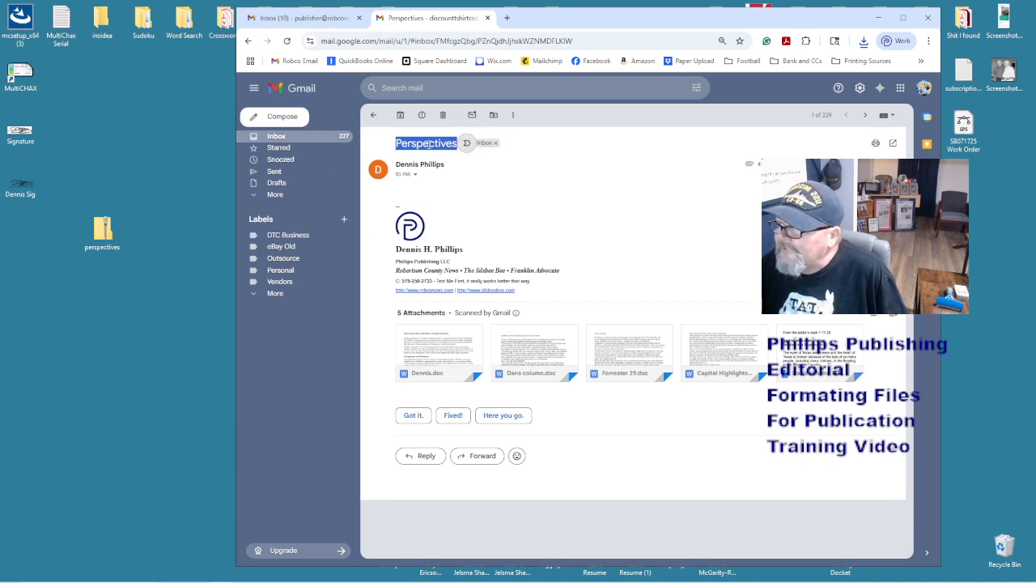
right_click(104, 239)
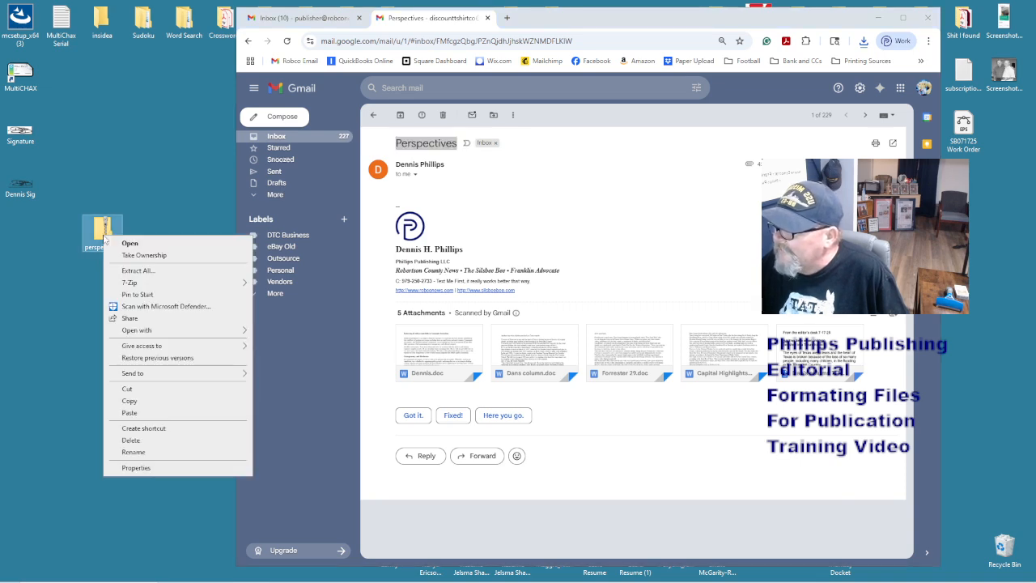
click(144, 270)
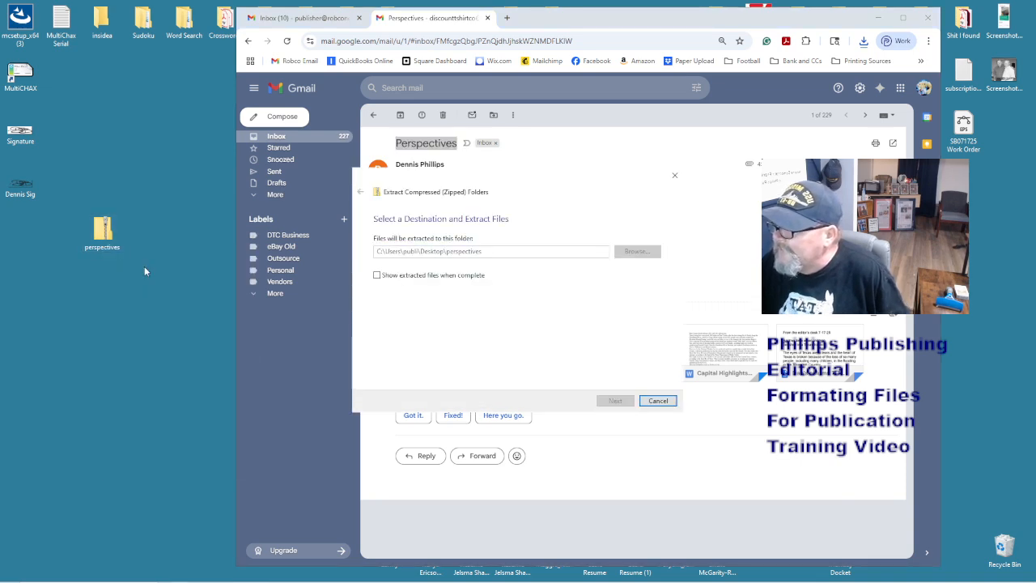
- Recycle the downloaded zip, check the extracted perspectives folder, and minimize the browser
drag(102, 233, 1004, 554)
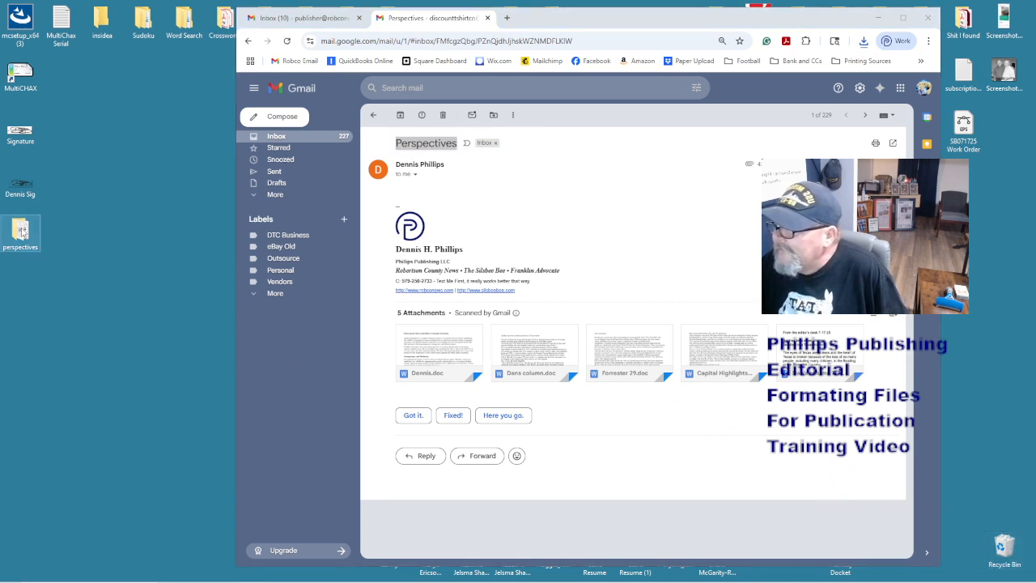
double_click(21, 233)
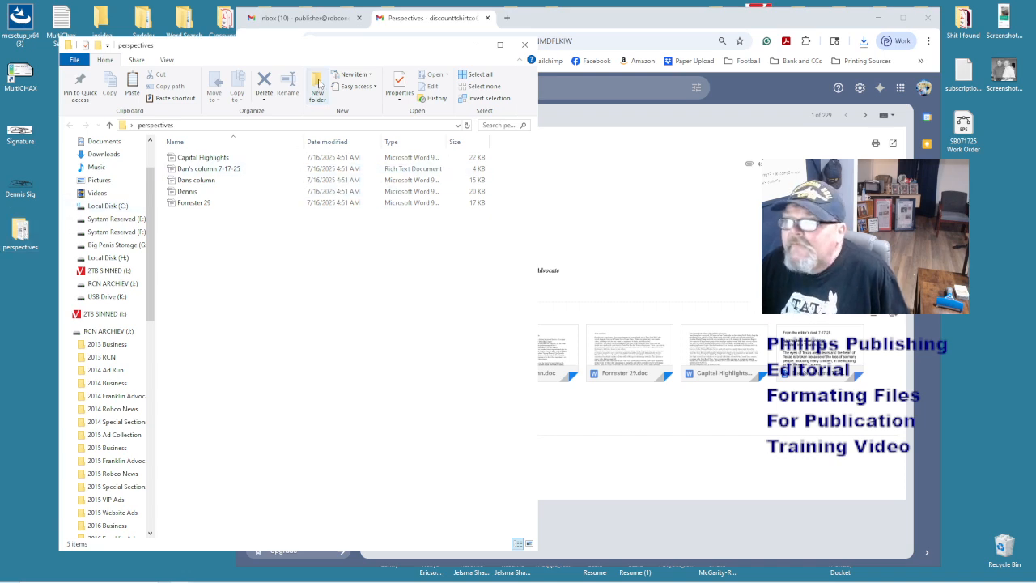
click(525, 45)
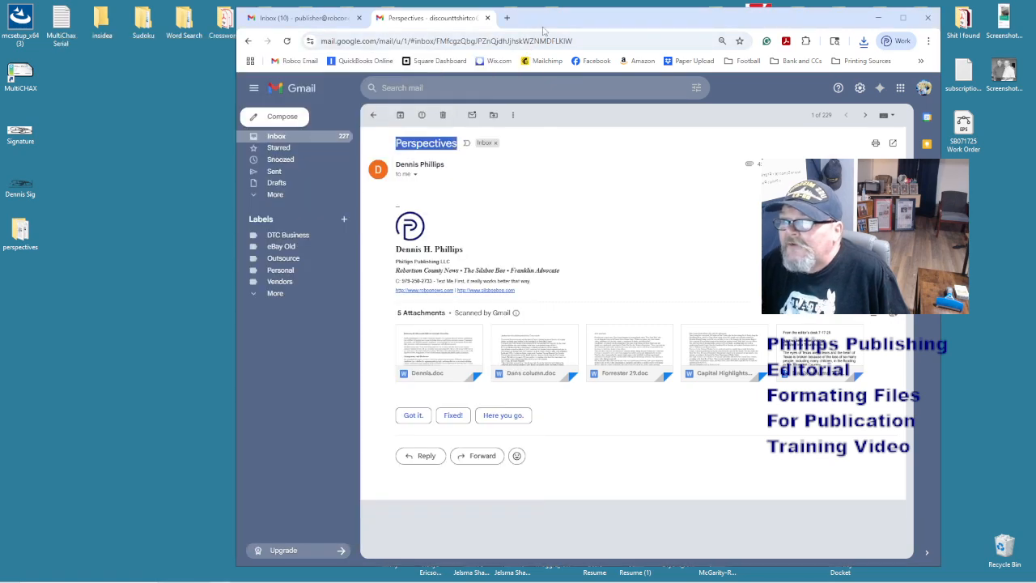
click(878, 17)
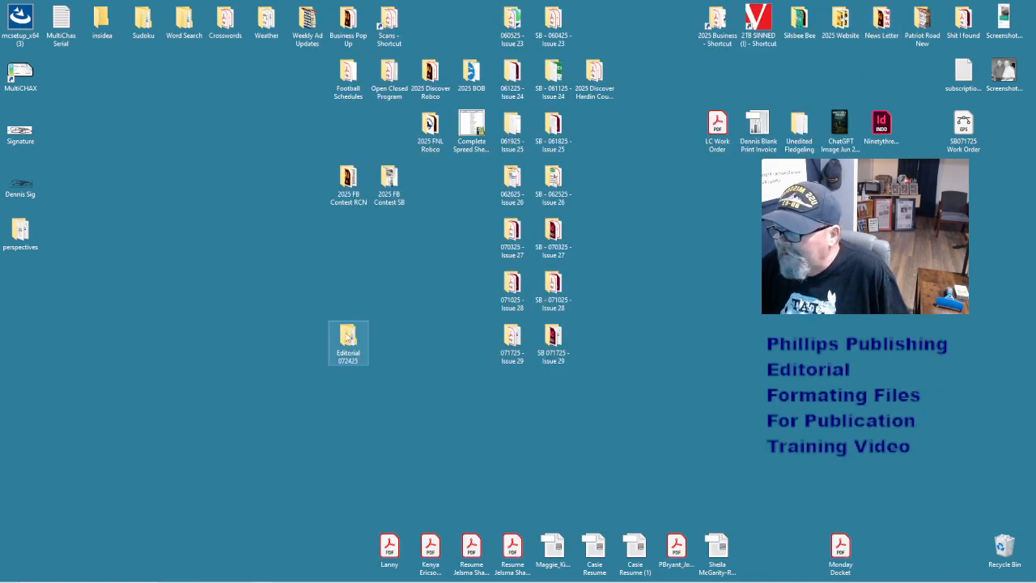
- Review the Editorial 072425 folder, then delete the perspectives folder to the Recycle Bin
double_click(348, 337)
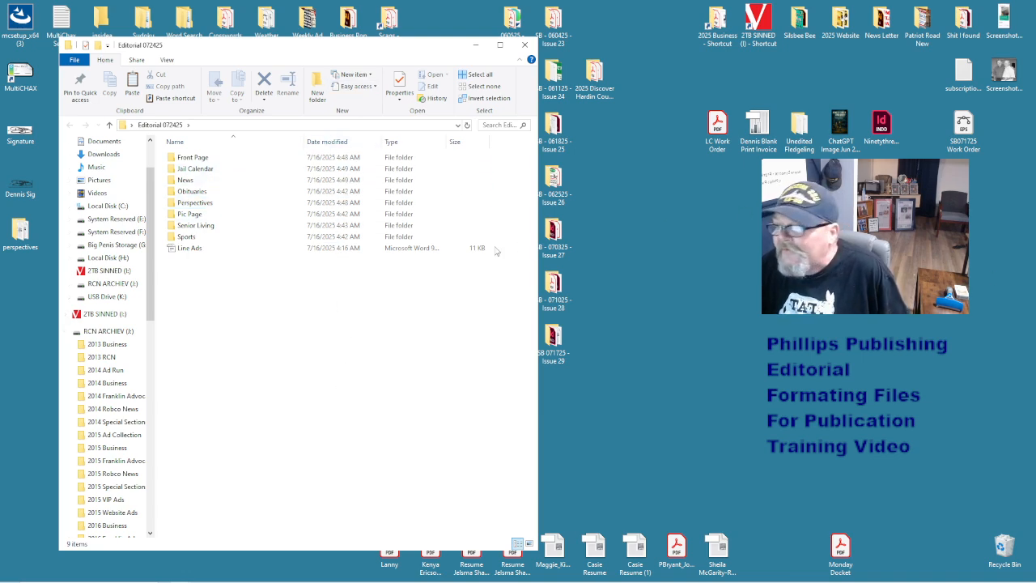
right_click(554, 287)
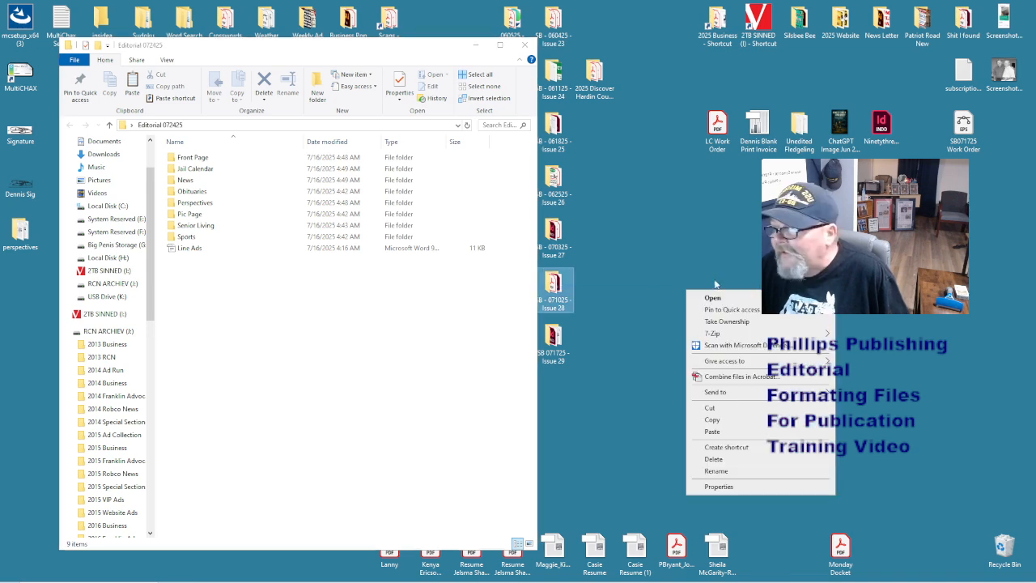
click(628, 317)
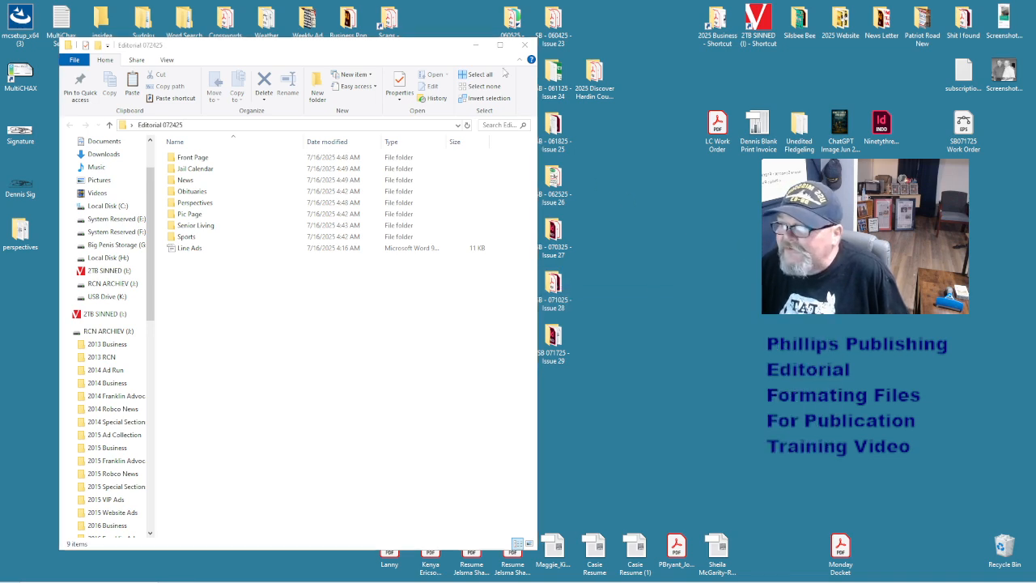
click(524, 44)
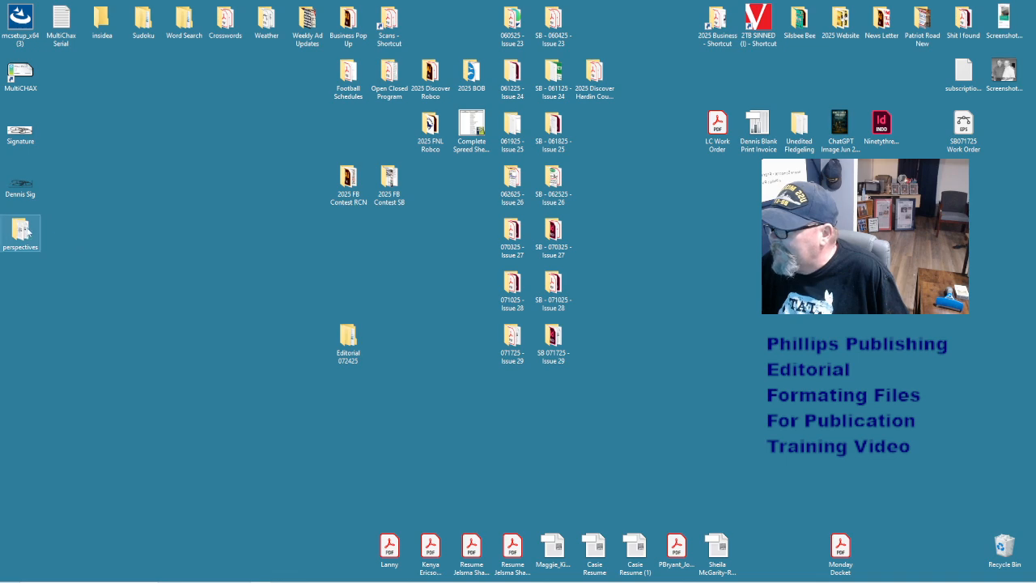
drag(24, 231, 1004, 547)
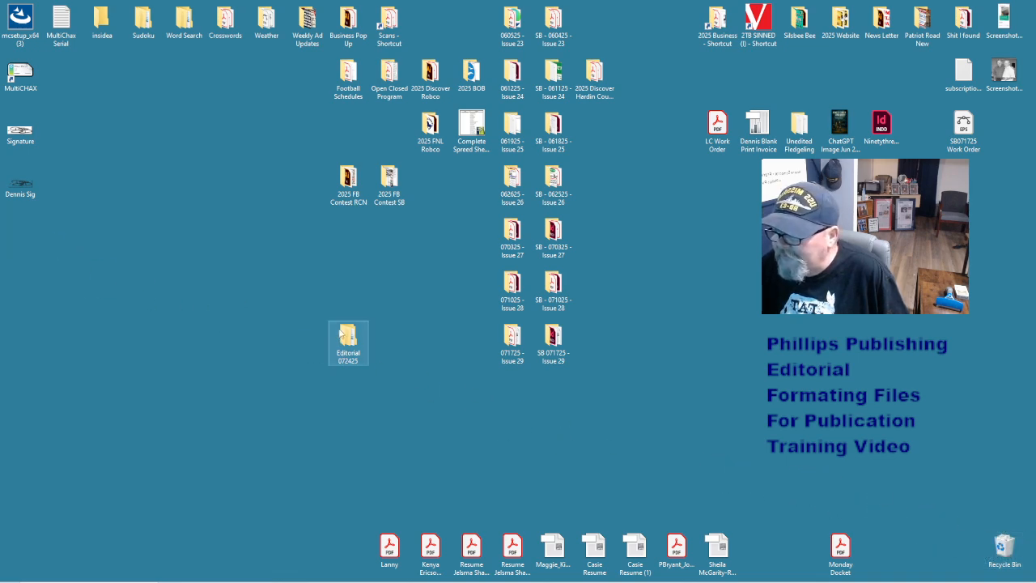
- Compress Editorial 072425 into a zip, recycle the original, and place the zip beside the issue files
drag(350, 335, 321, 401)
right_click(320, 401)
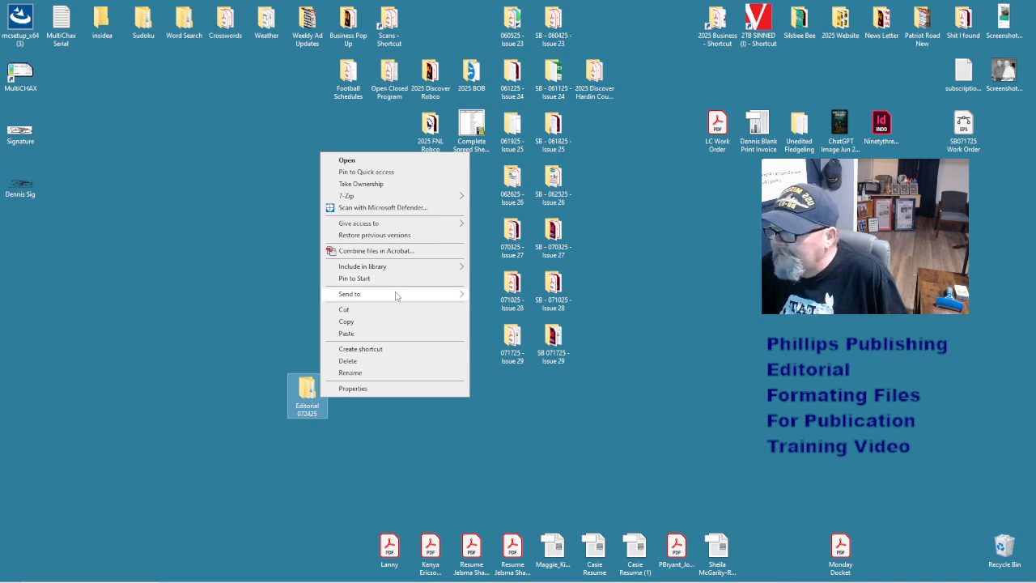
mouse_move(396, 296)
click(518, 309)
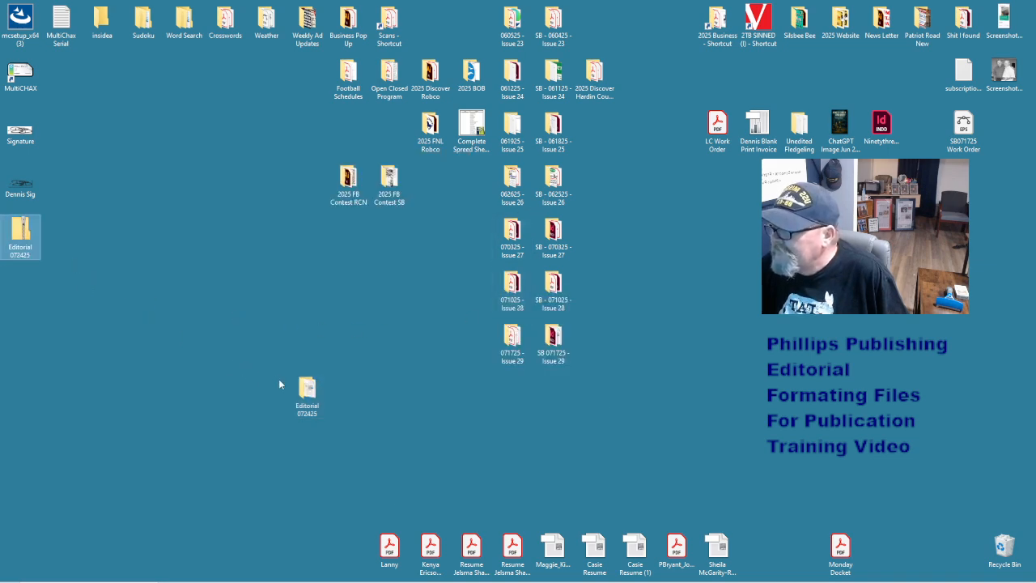
drag(307, 393, 1008, 547)
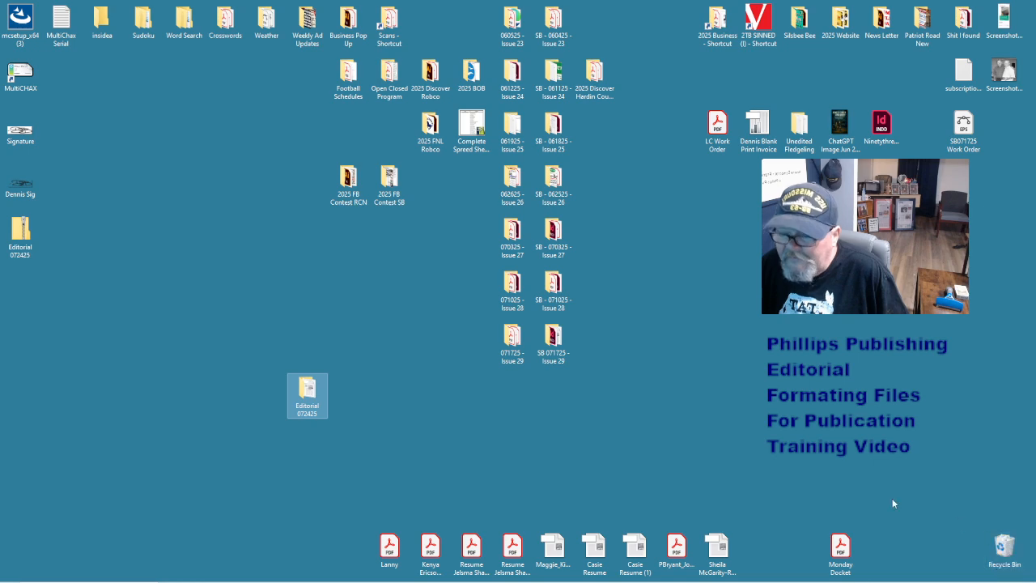
drag(20, 235, 429, 346)
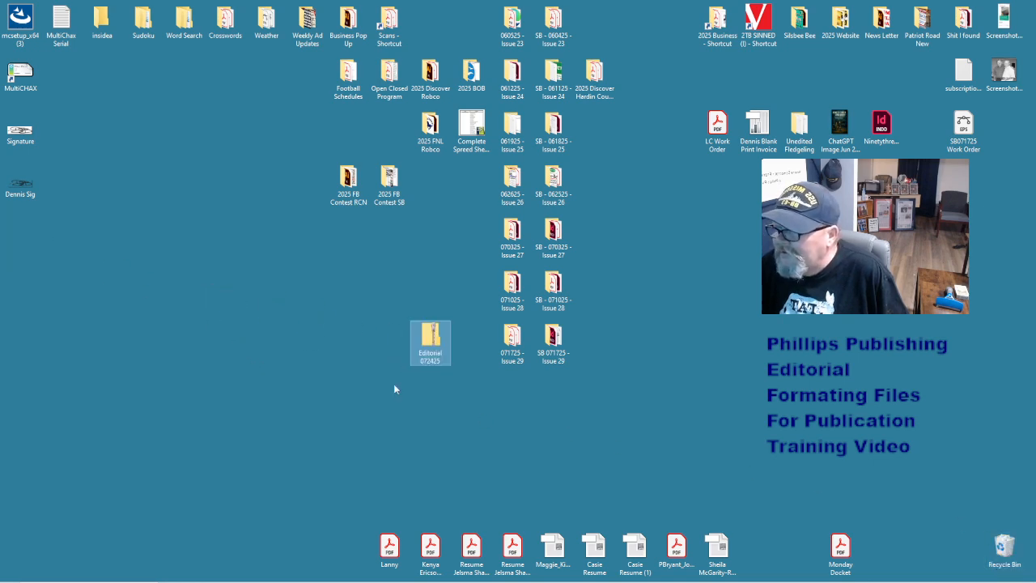
click(347, 417)
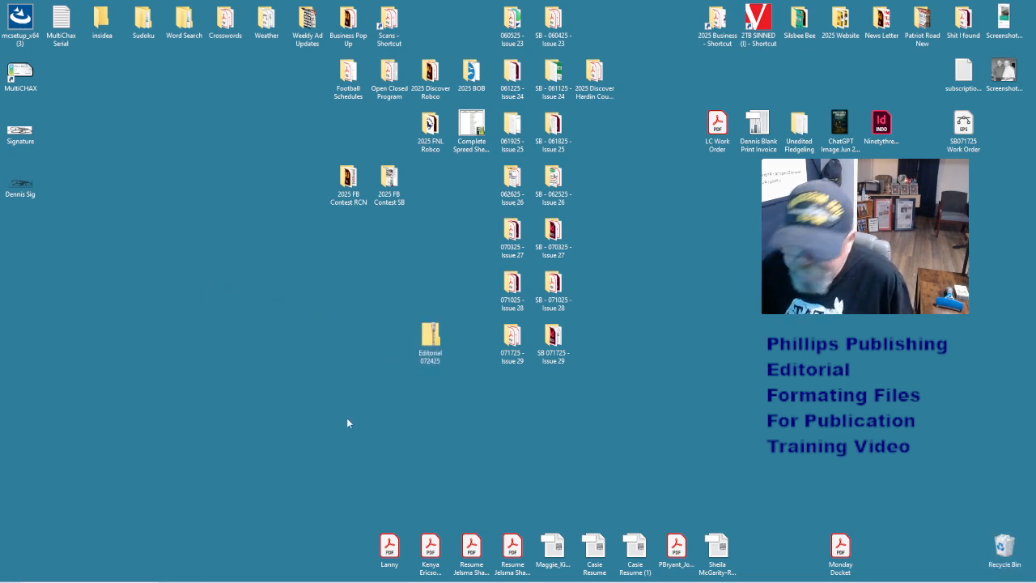
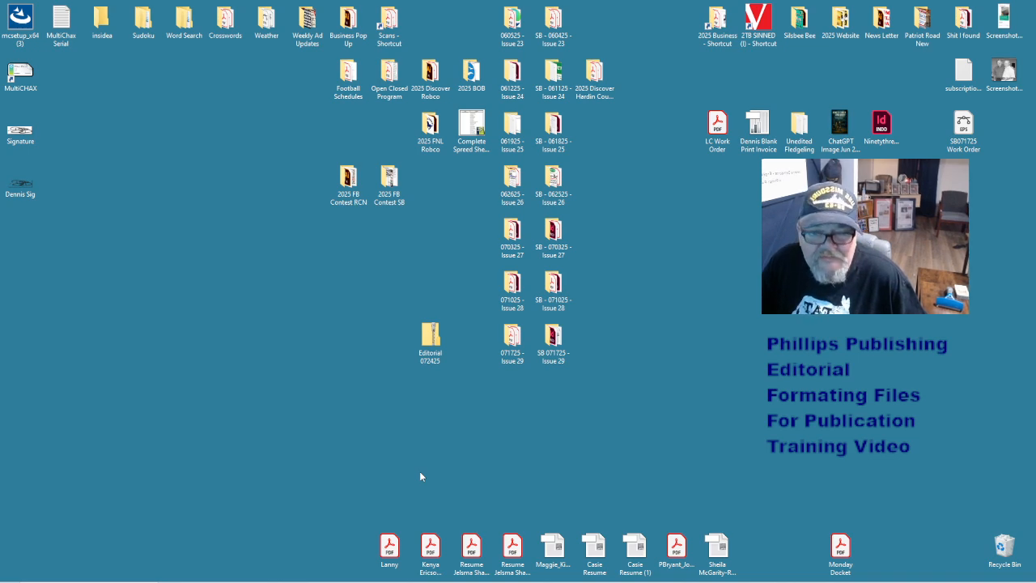
- Open the recent 07172025a.indd newspaper and shift the window to show all paragraph styles
mouse_move(453, 580)
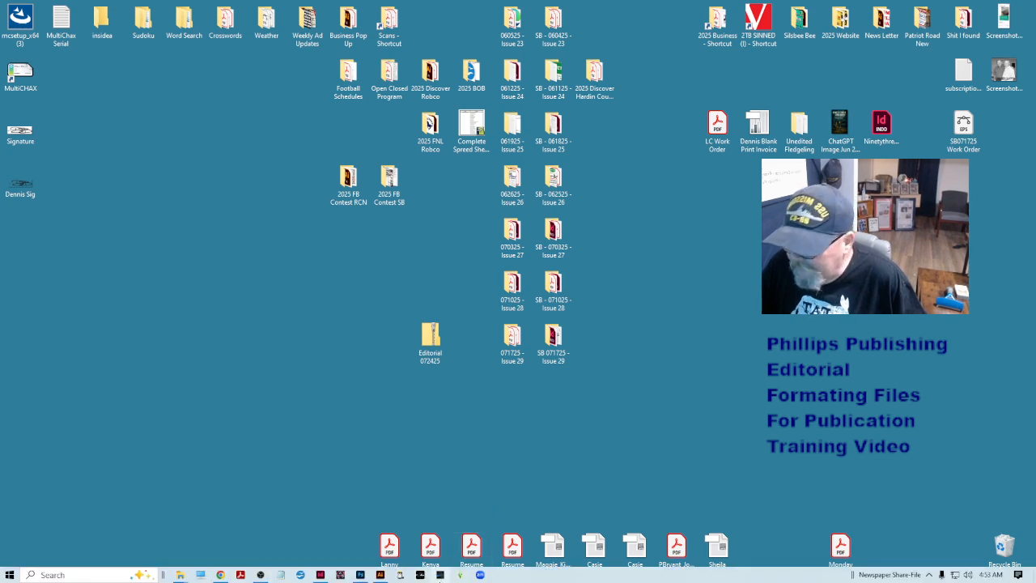
click(321, 575)
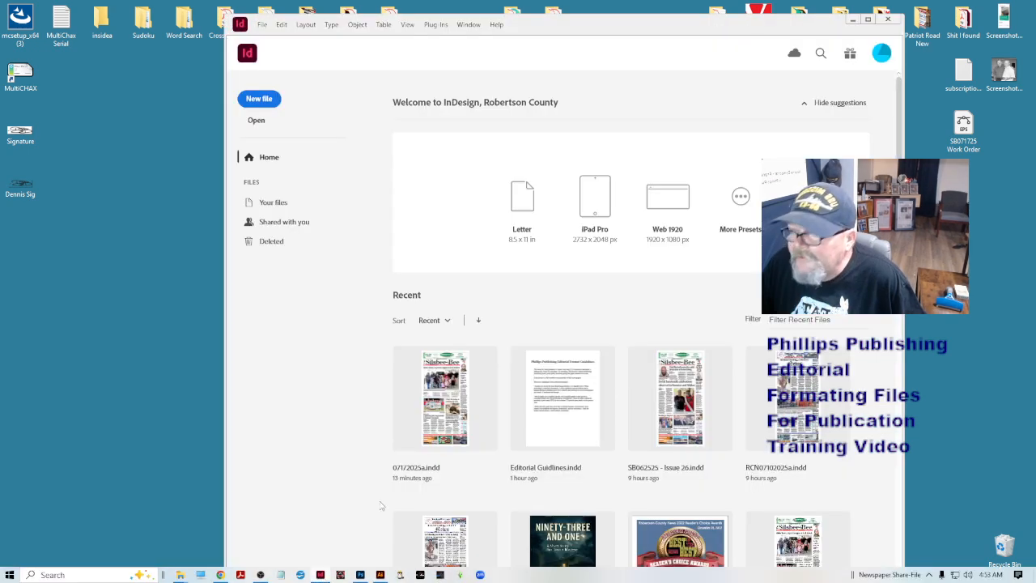
click(459, 400)
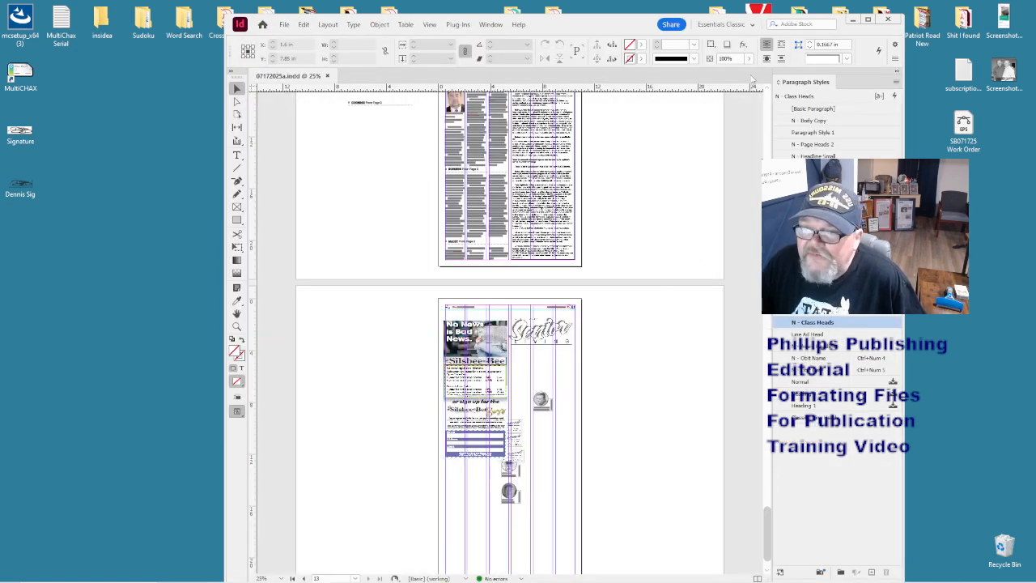
drag(632, 25, 466, 22)
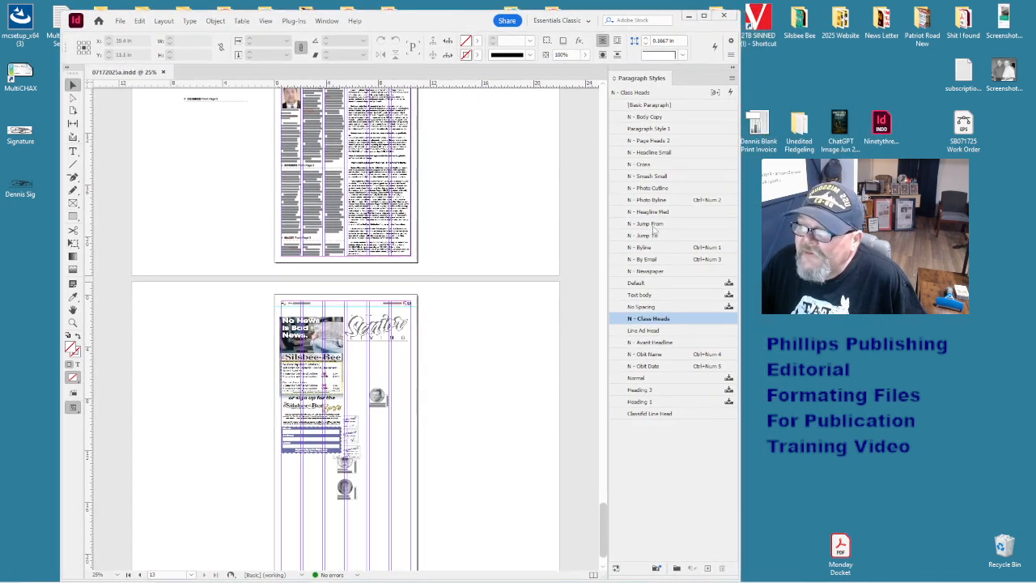
- Delete the Default, Text body and No Spacing paragraph styles
click(686, 306)
shift+click(687, 283)
right_click(687, 285)
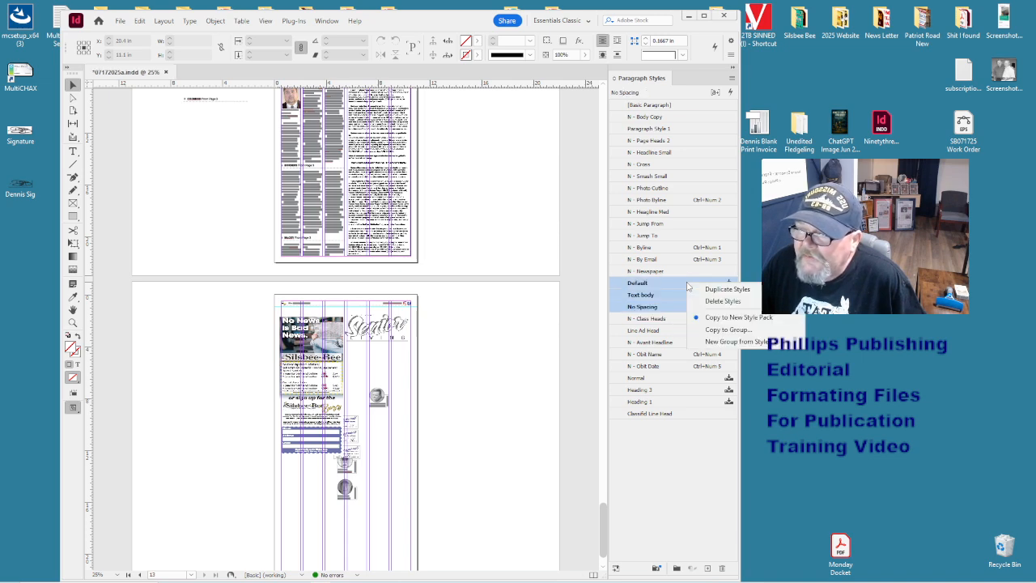
click(713, 301)
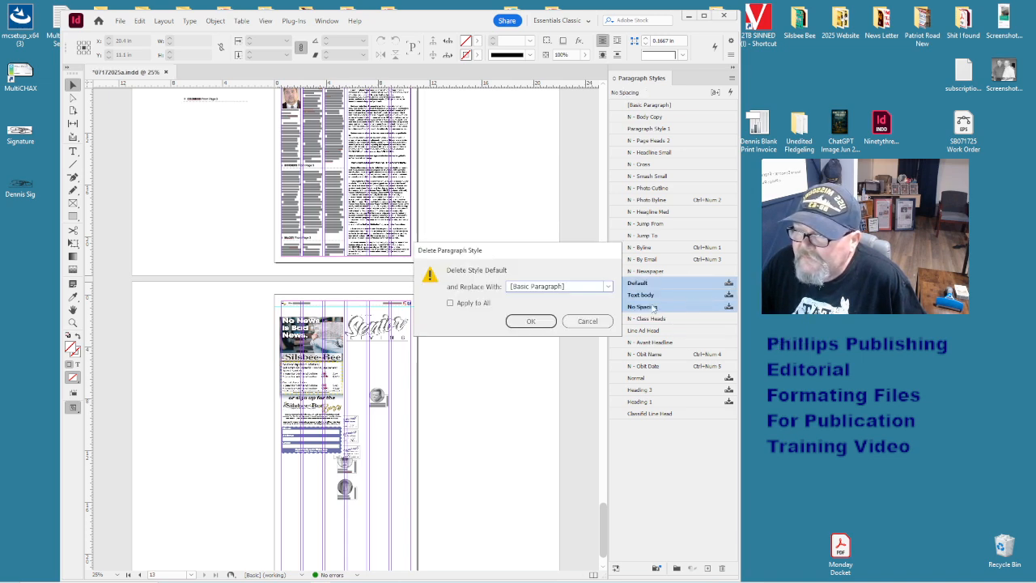
click(533, 321)
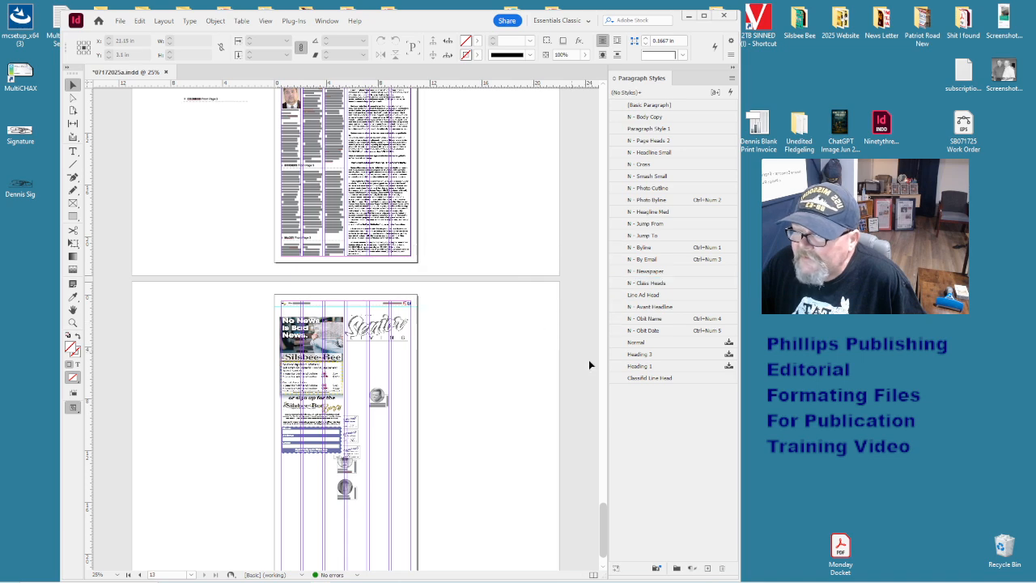
- Delete the Normal, Heading 3 and Heading 1 paragraph styles and save the document
click(658, 342)
shift+click(657, 366)
right_click(657, 367)
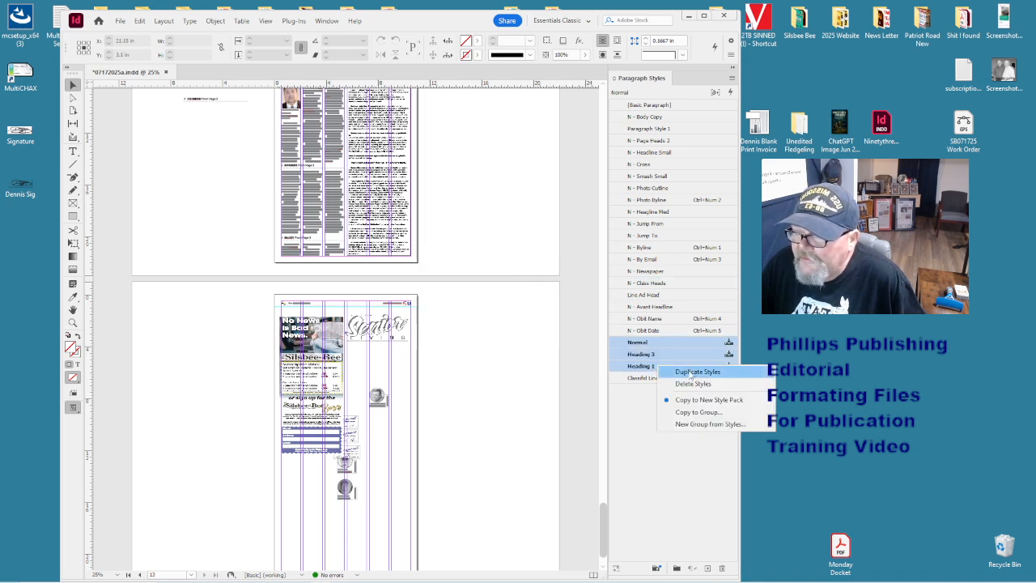
click(680, 384)
click(530, 322)
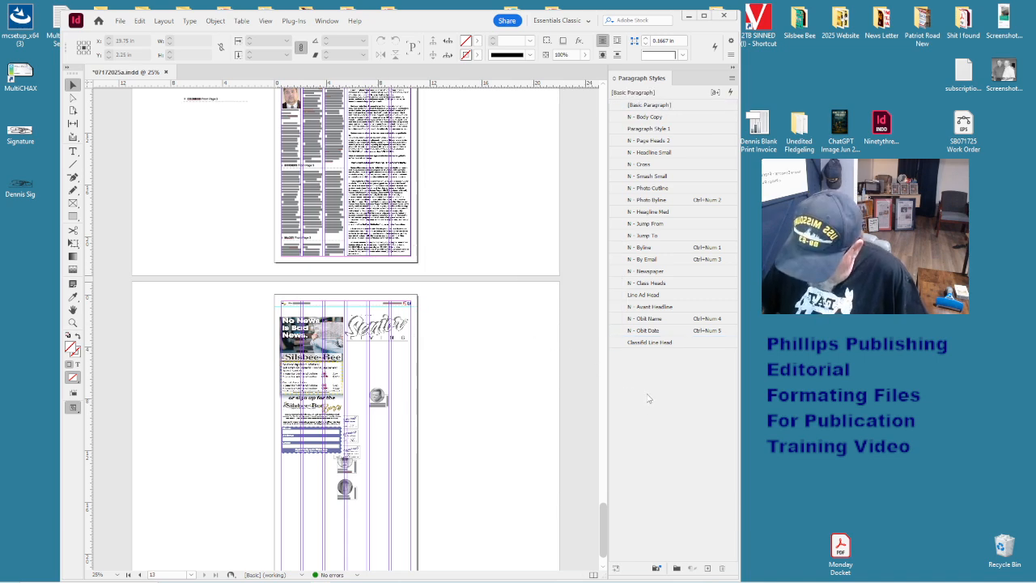
key(ctrl+s)
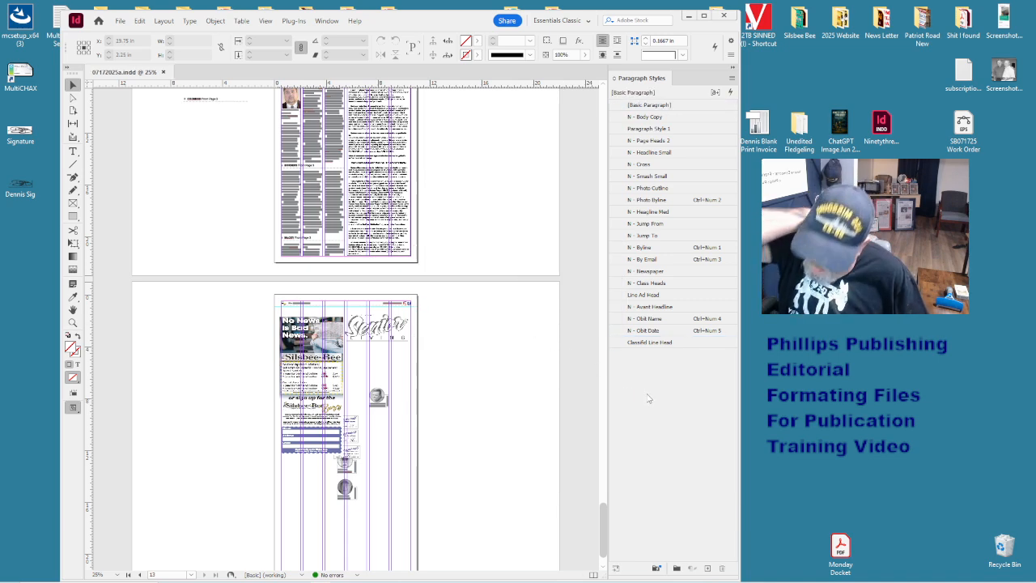
click(639, 117)
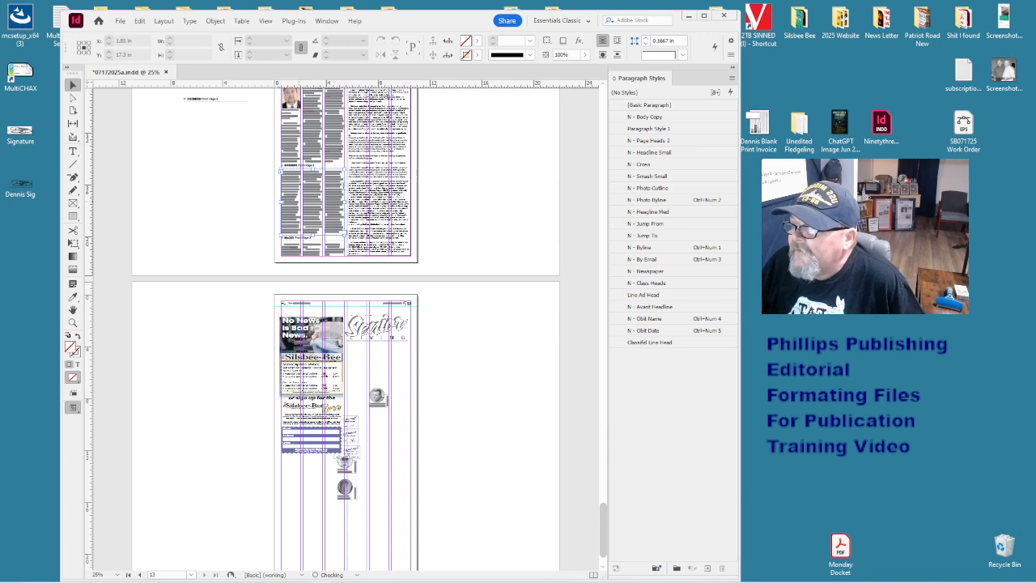
- Zoom to 100% on the top page and select all text in the BORDERS story
double_click(332, 188)
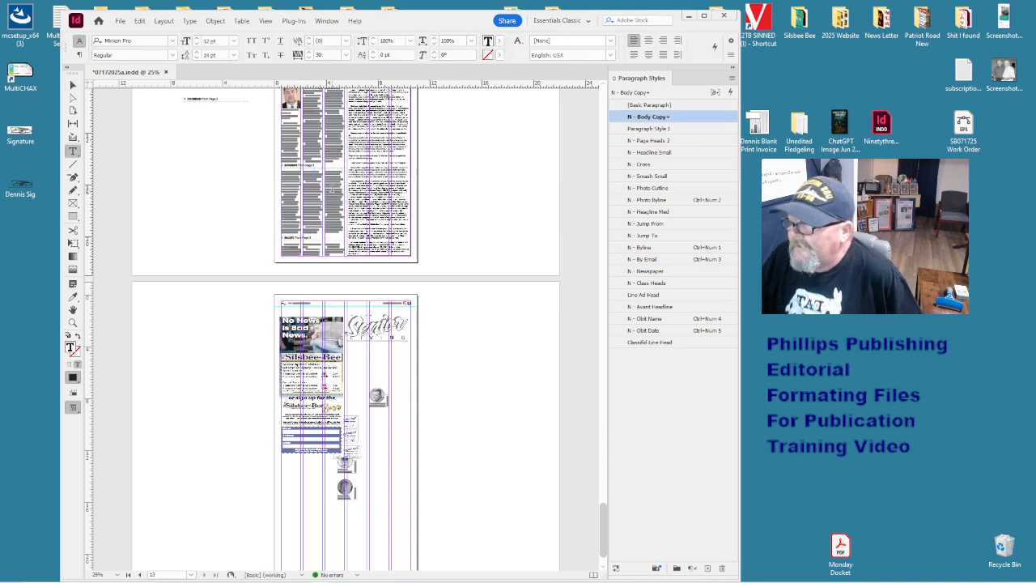
key(ctrl)
key(ctrl+1)
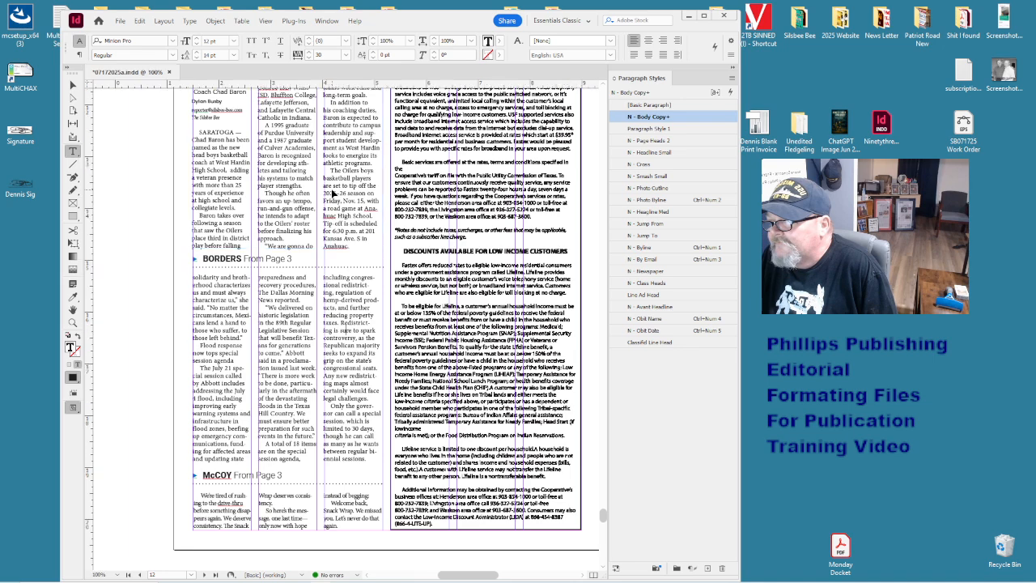
click(347, 279)
key(ctrl+a)
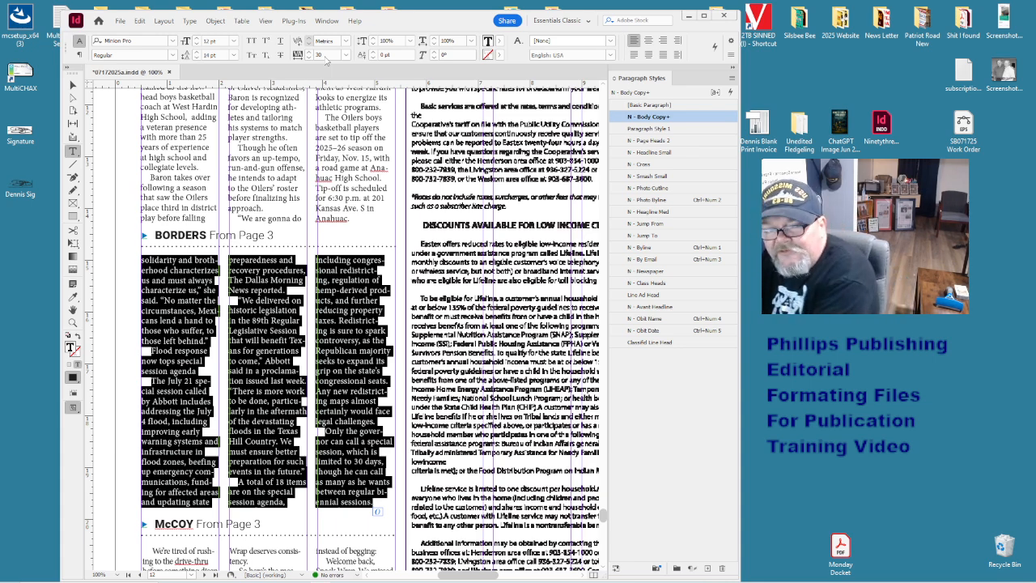
- Try tracking of 20 and then 0 on the BORDERS continuation story to compare reflow
click(321, 55)
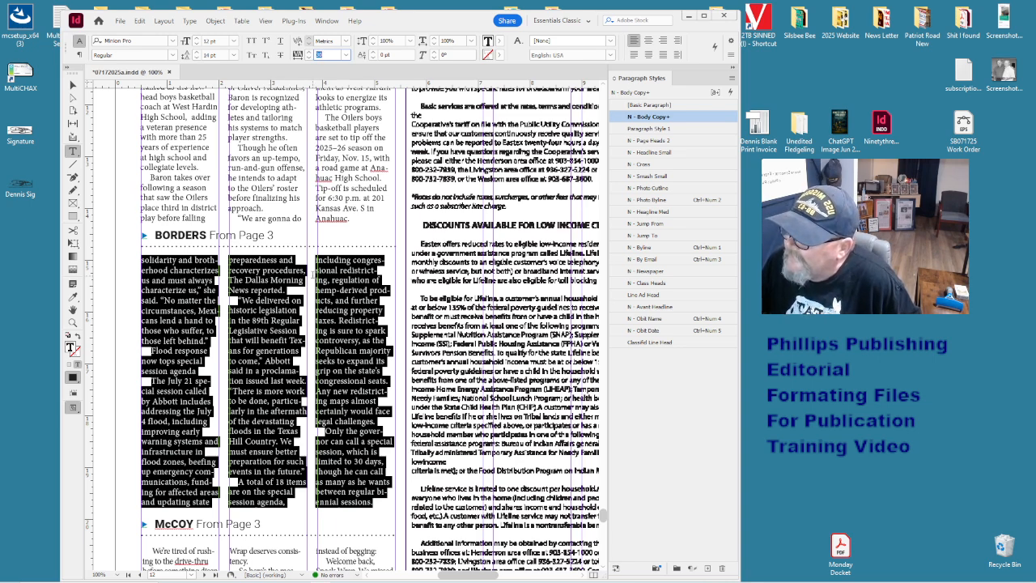
click(312, 273)
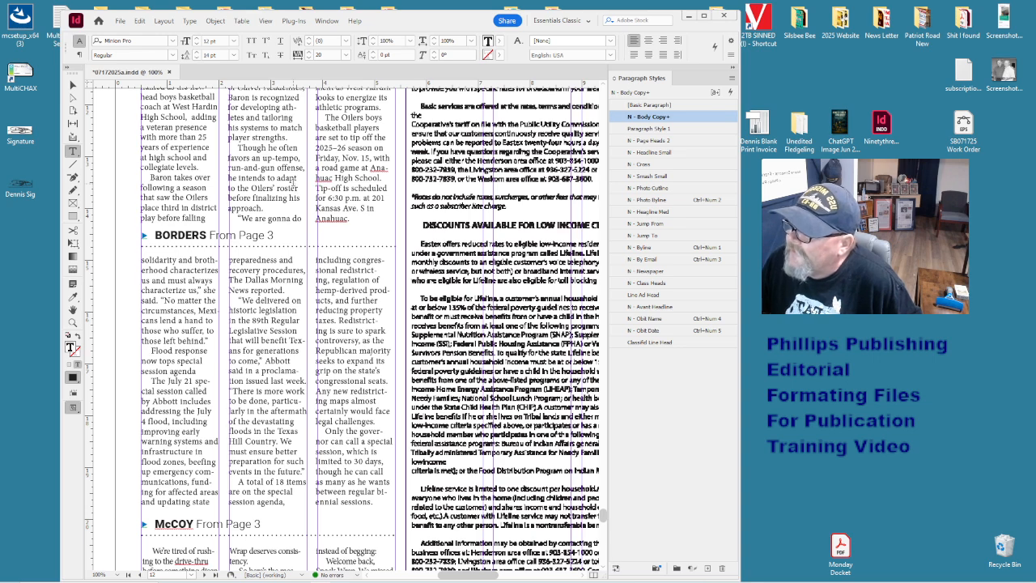
key(ctrl+a)
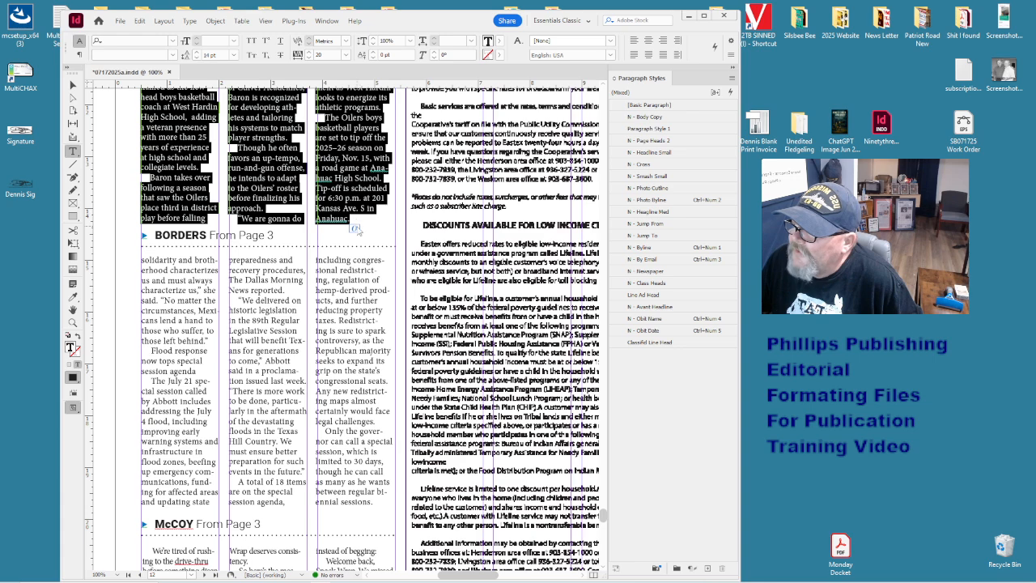
click(377, 511)
key(ctrl+a)
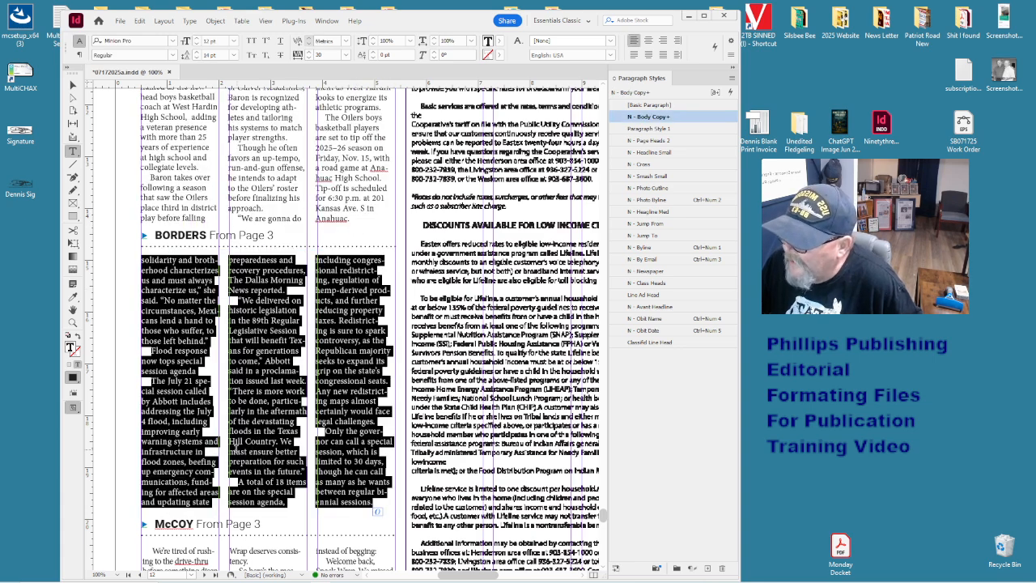
click(308, 59)
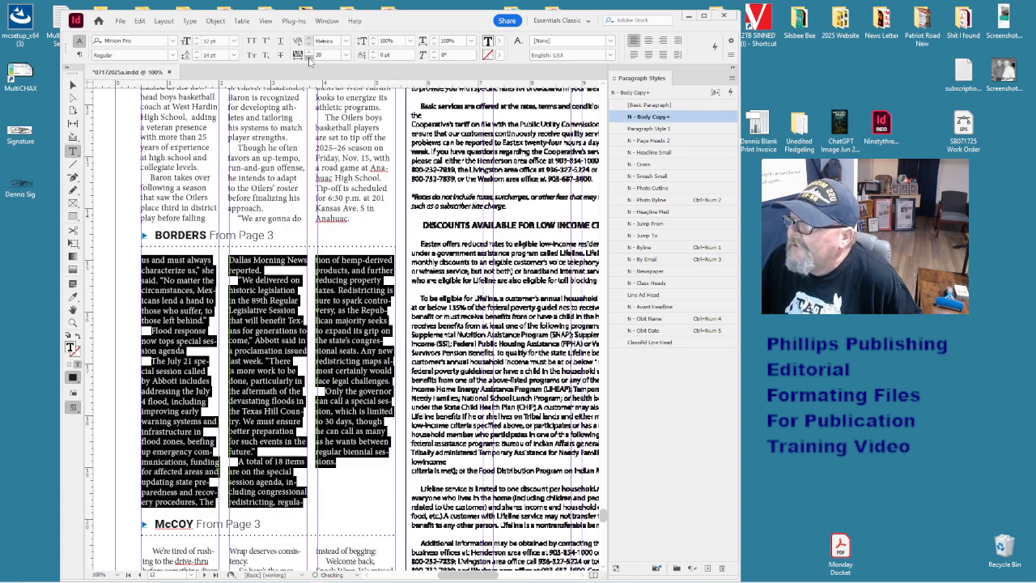
click(308, 59)
click(308, 59)
click(287, 444)
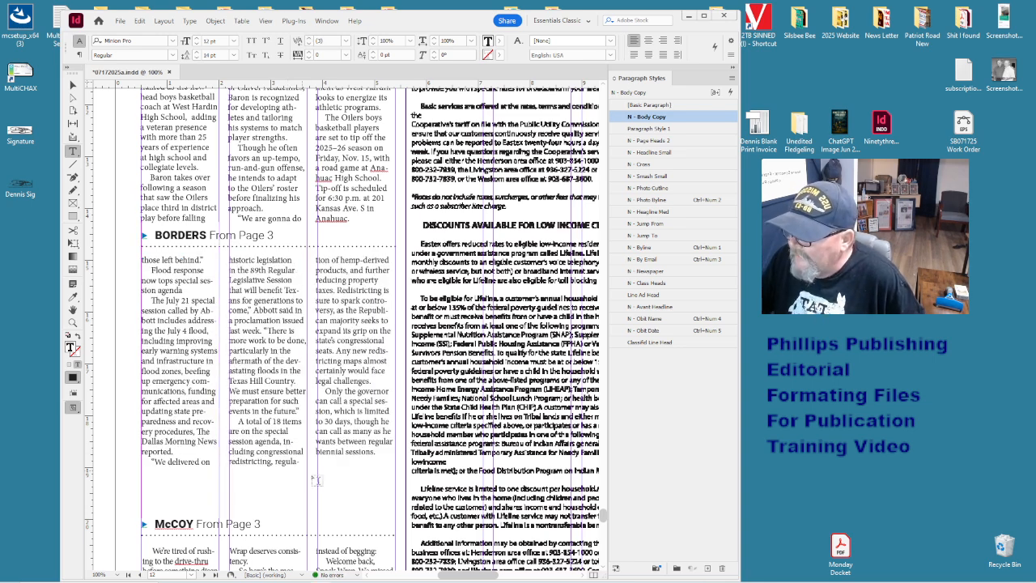
scroll(348, 471, down, 4)
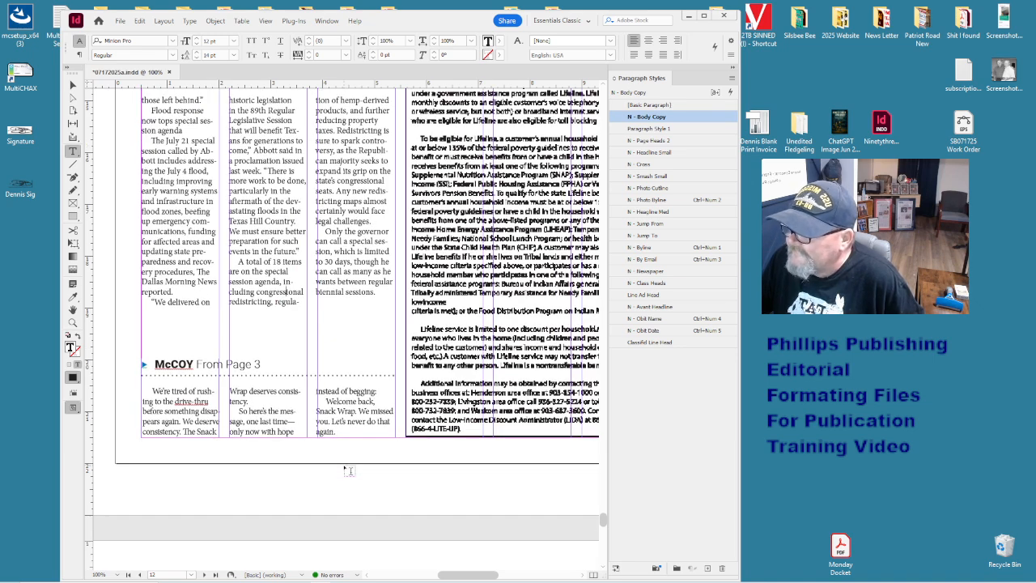
scroll(348, 470, up, 4)
- Set the BORDERS story tracking to 30 and fit its frame to hold all text
key(ctrl+a)
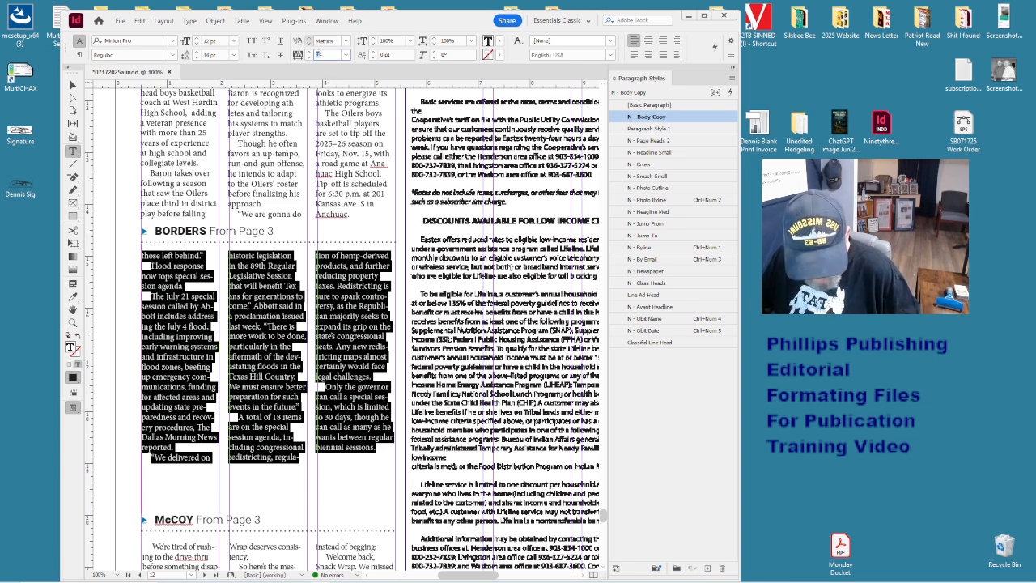
text(30)
key(Return)
click(344, 305)
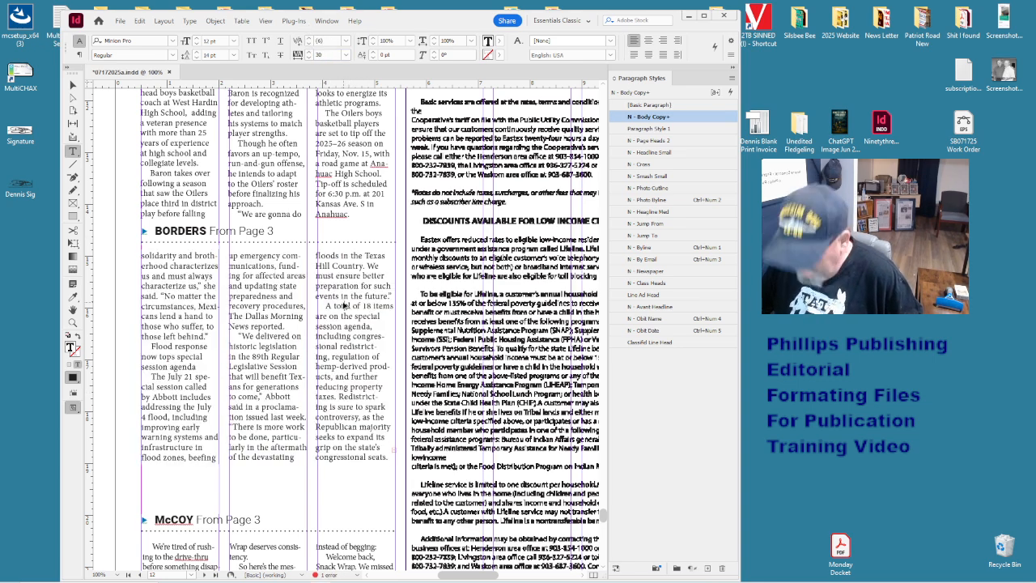
key(ctrl+alt+c)
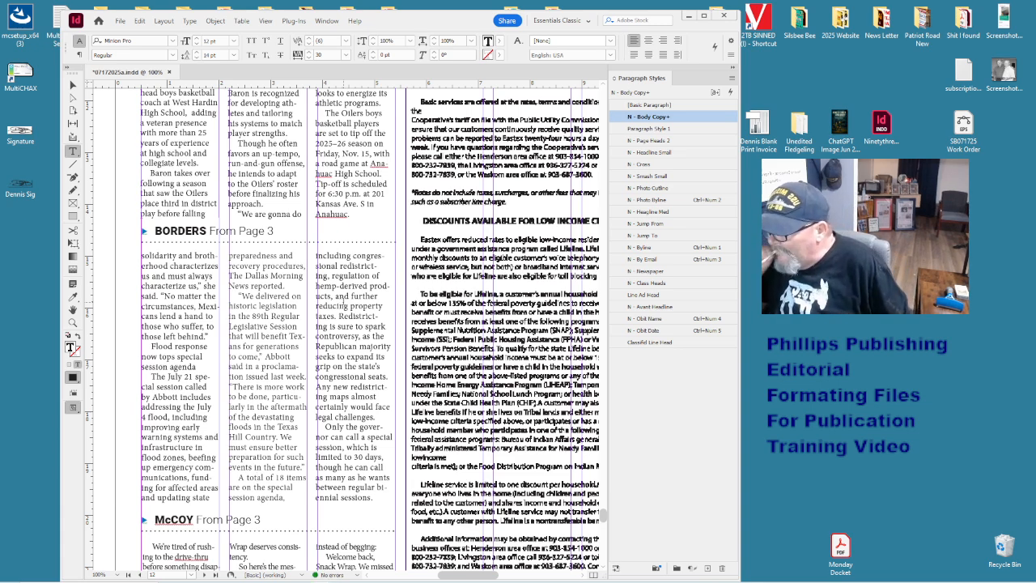
- Check the tracking in the McCOY story and the BORDERS story's third column
scroll(343, 304, down, 1)
click(316, 366)
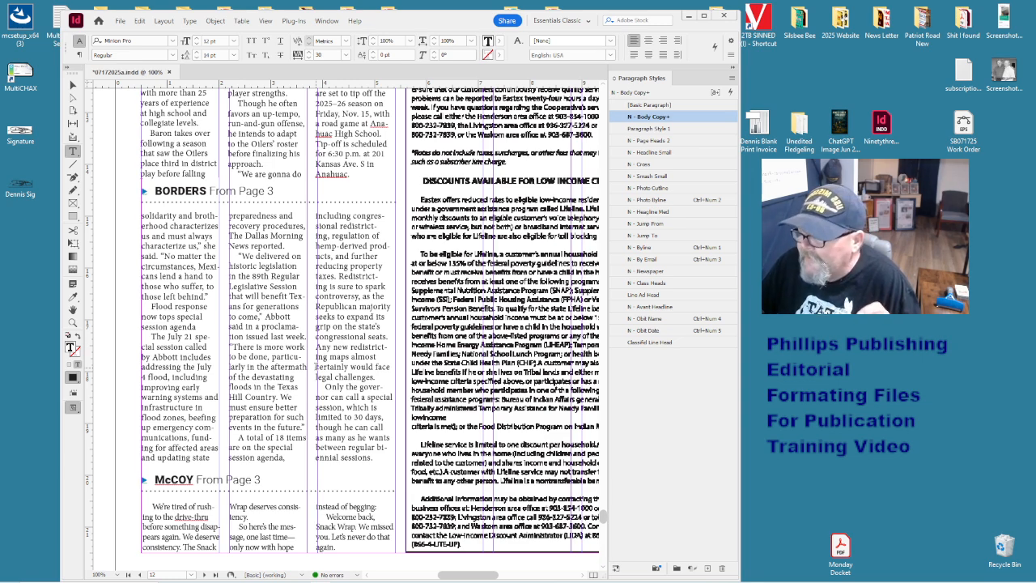
click(334, 516)
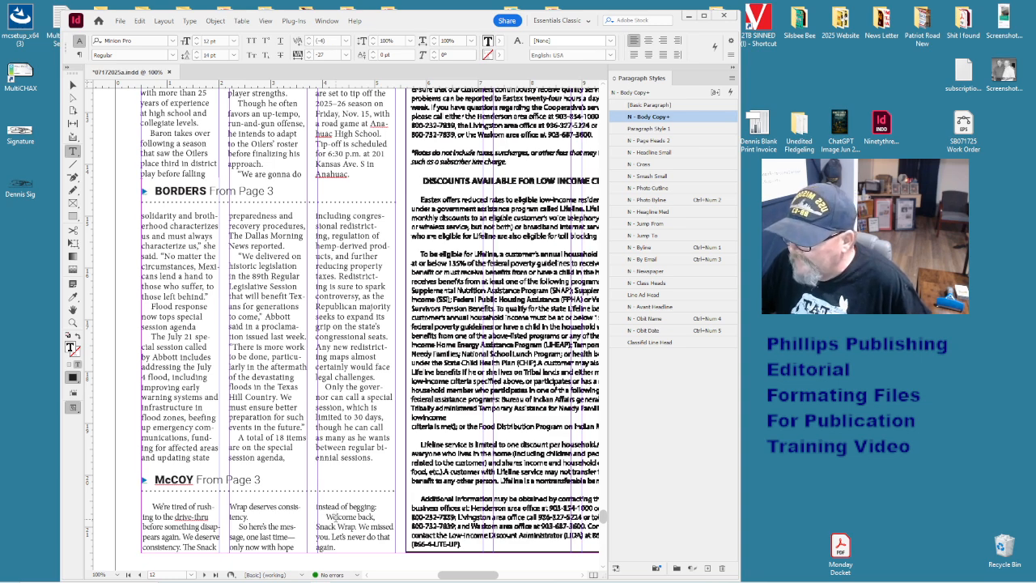
click(338, 427)
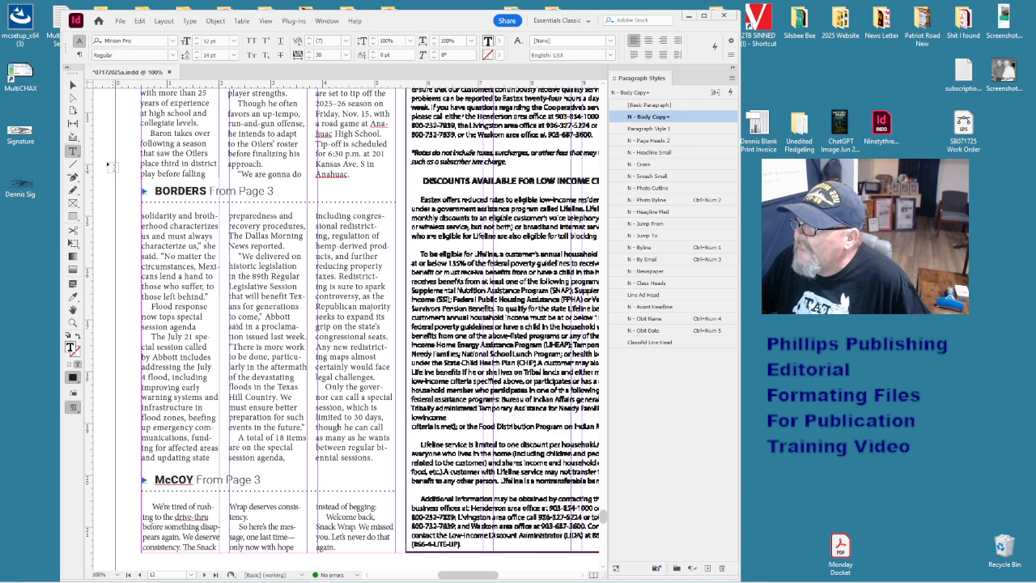
- Check the jump lines and photos, then nudge the baseball story group slightly down
ctrl+click(191, 198)
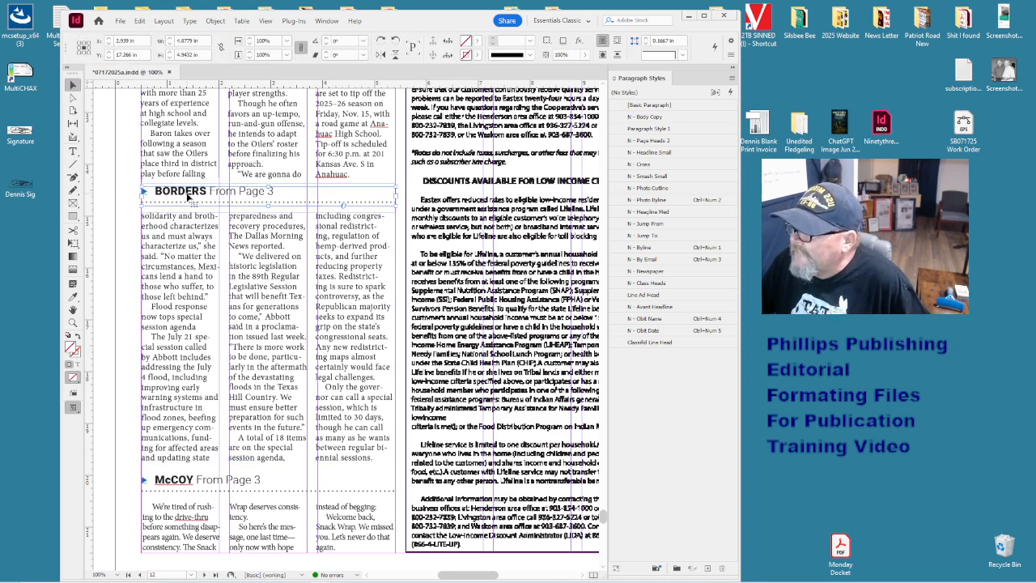
ctrl+click(152, 485)
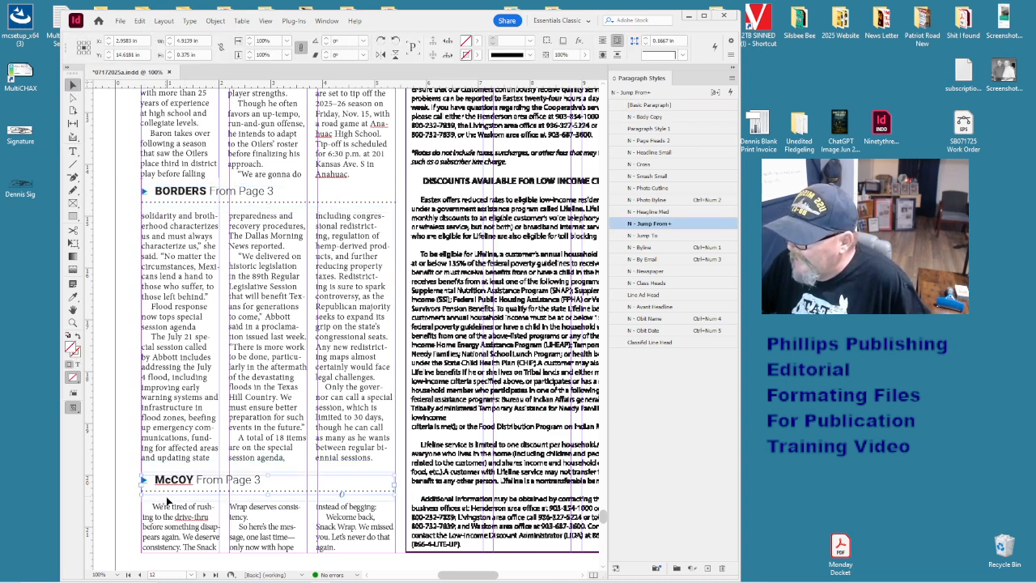
scroll(237, 417, up, 4)
scroll(236, 416, up, 4)
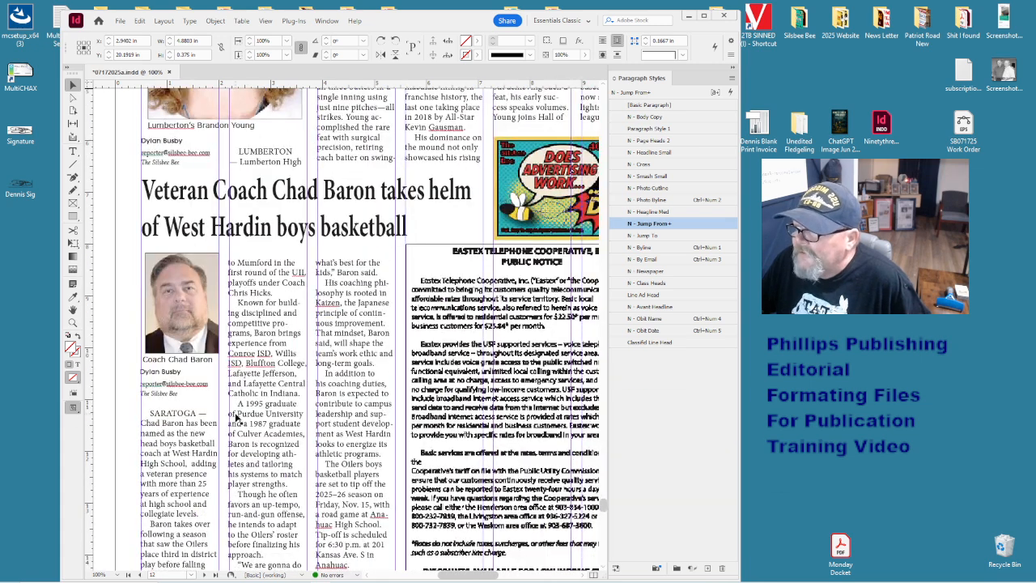
ctrl+click(188, 301)
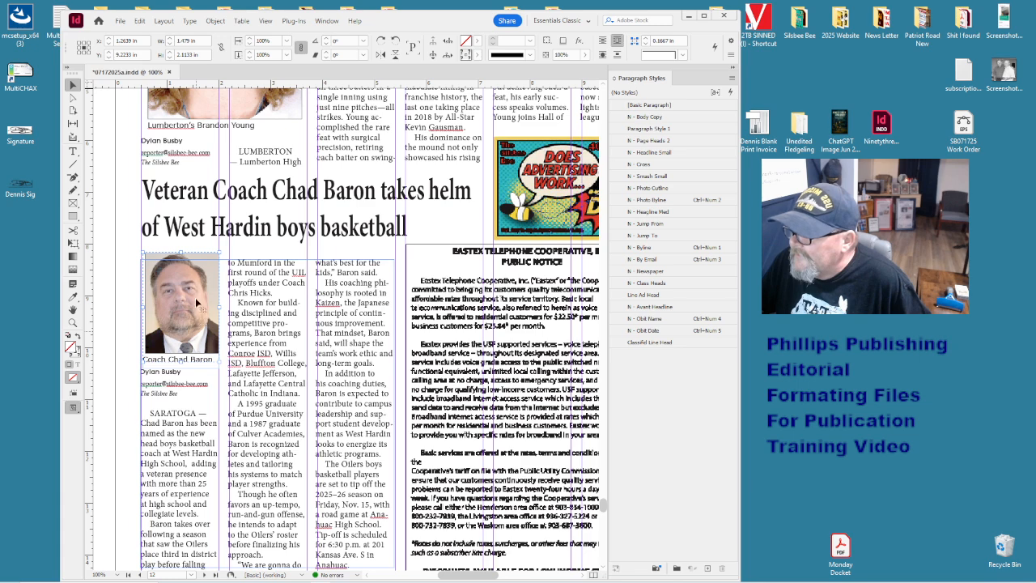
scroll(196, 298, up, 3)
ctrl+click(208, 265)
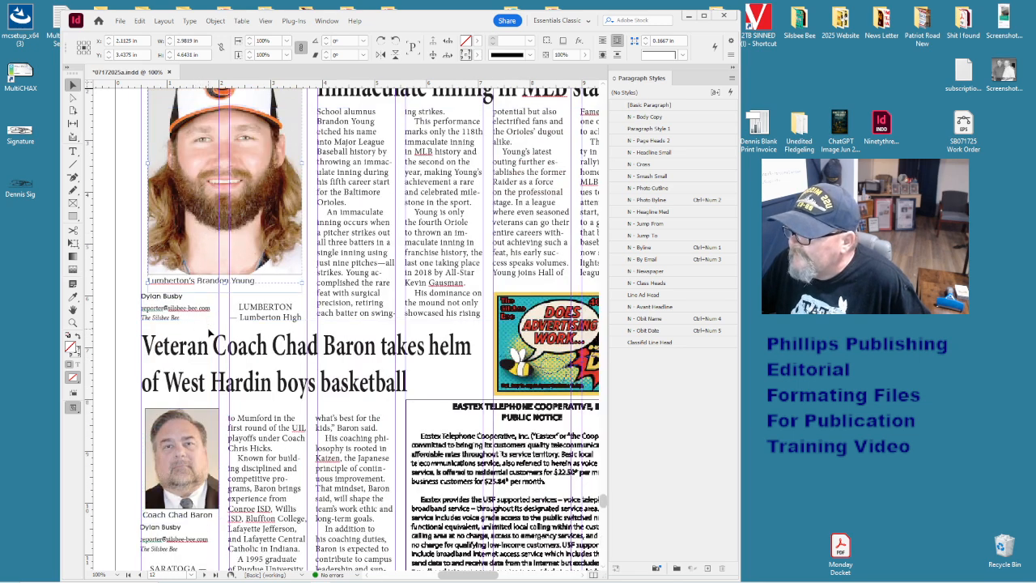
click(398, 294)
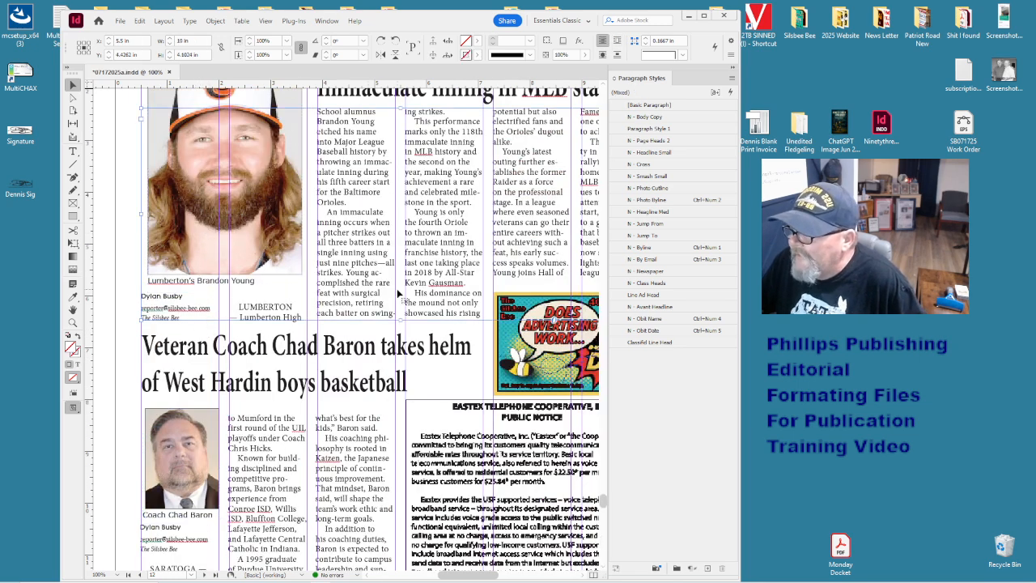
key(Down)
key(Down)
key(Down)
key(Down)
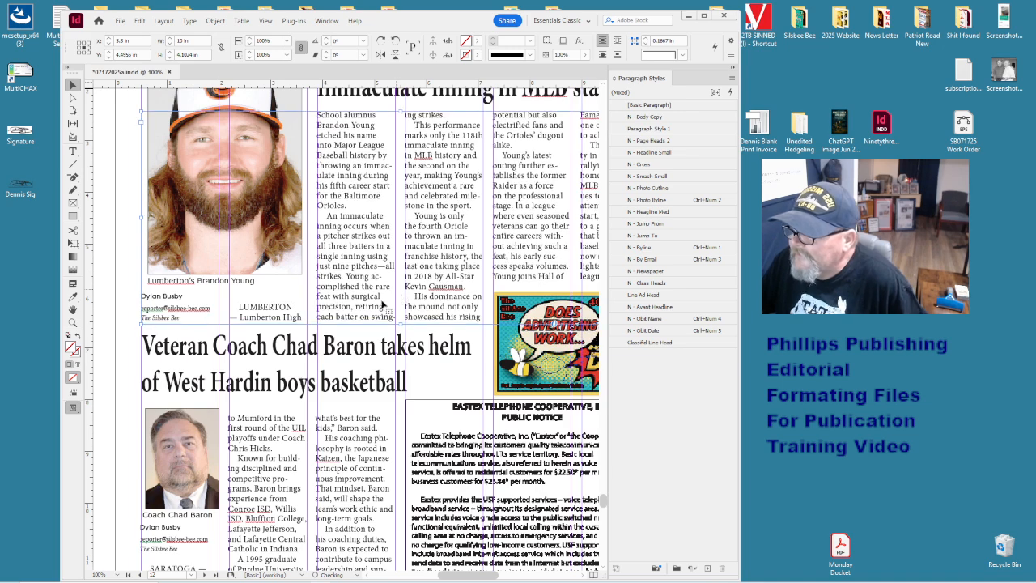
scroll(458, 231, up, 1)
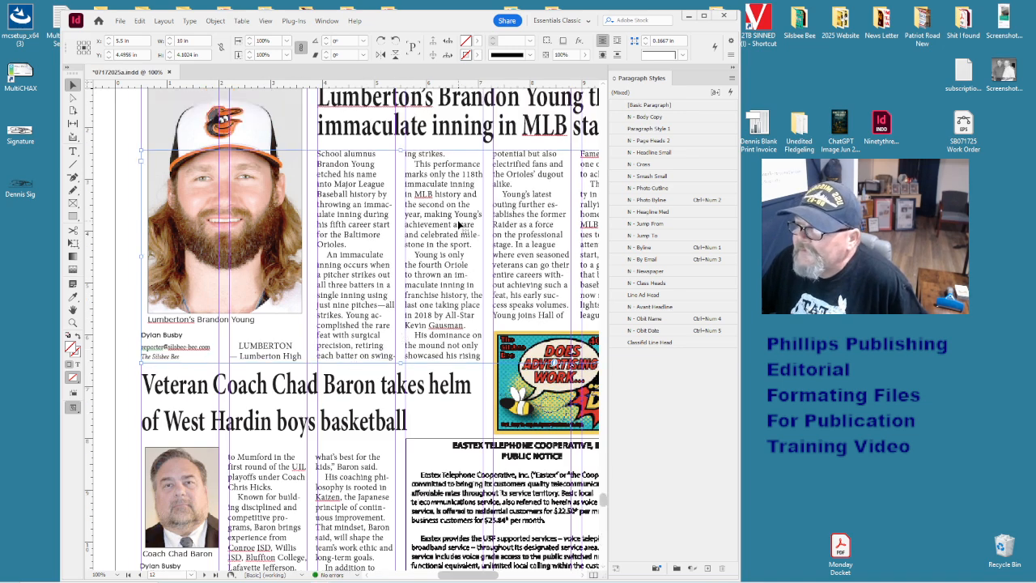
click(475, 142)
- Zoom out to the back page and inspect the baseball headline's 70% horizontal scale
click(483, 136)
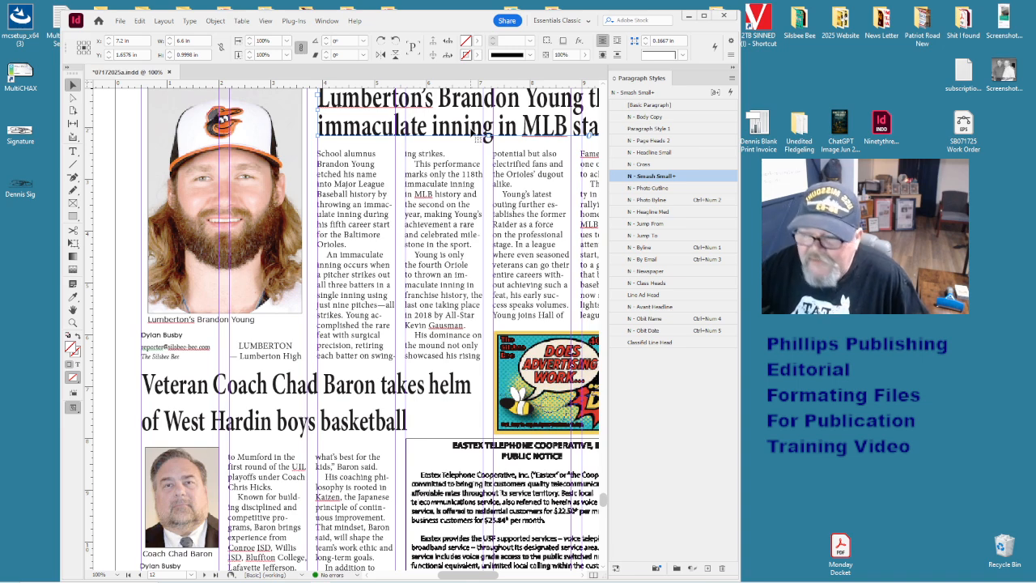
click(451, 185)
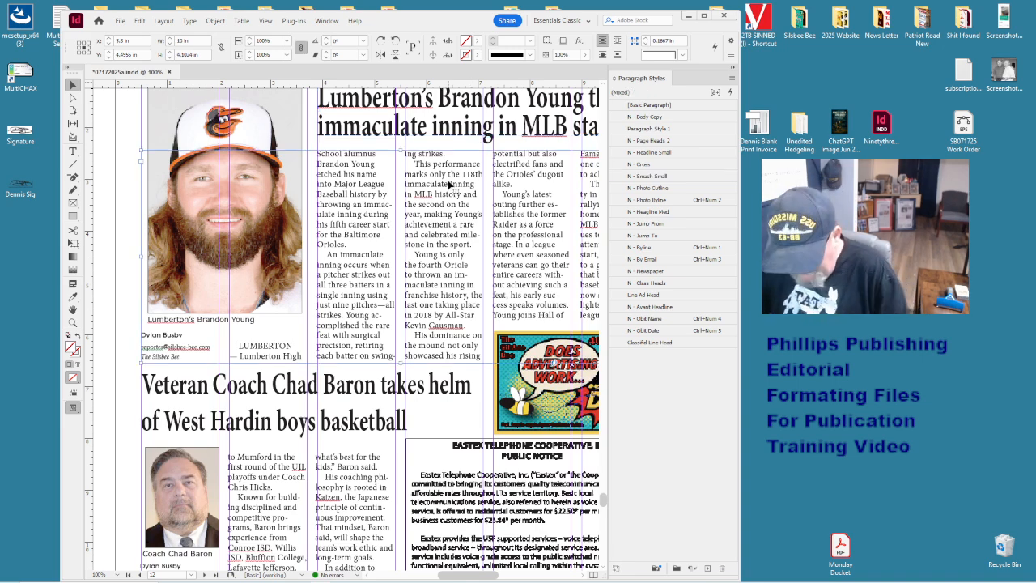
key(ctrl+minus)
key(ctrl+minus)
click(451, 268)
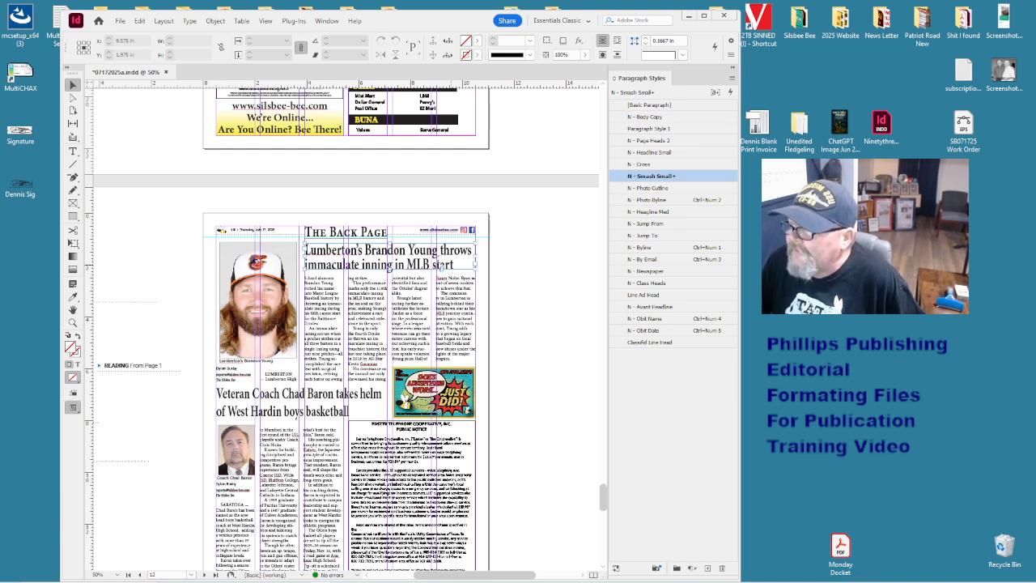
double_click(450, 265)
key(ctrl+a)
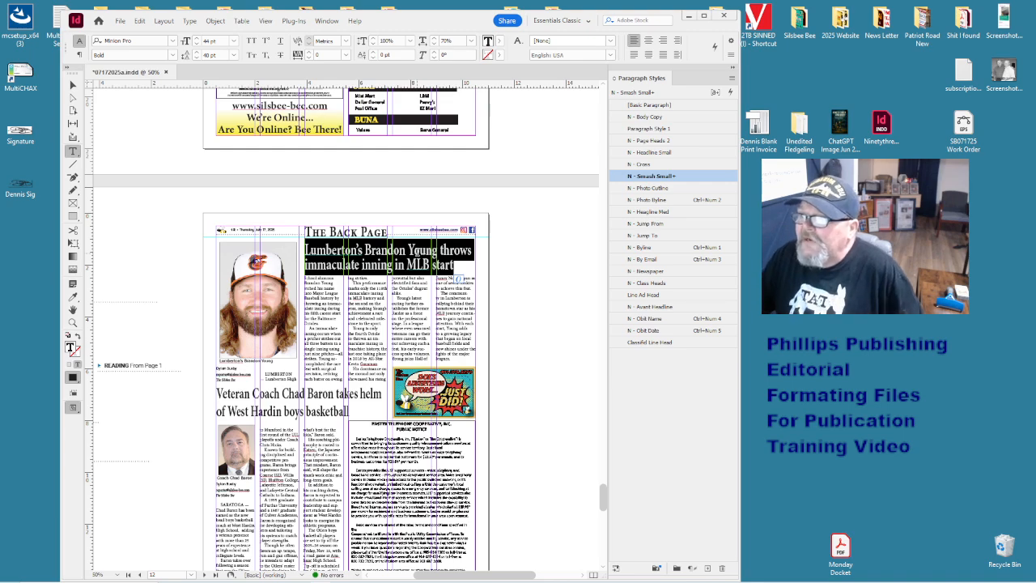
double_click(456, 40)
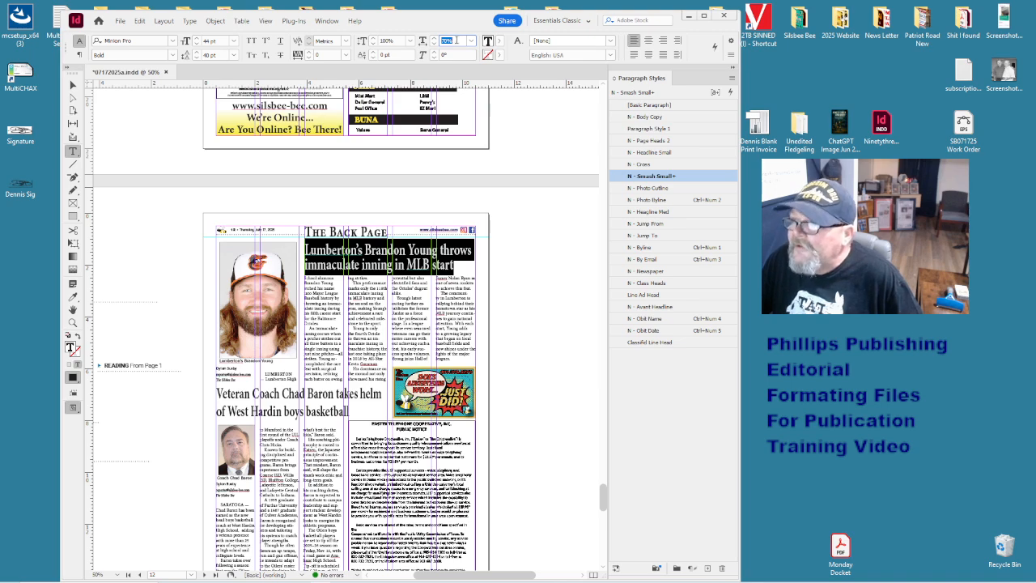
click(382, 254)
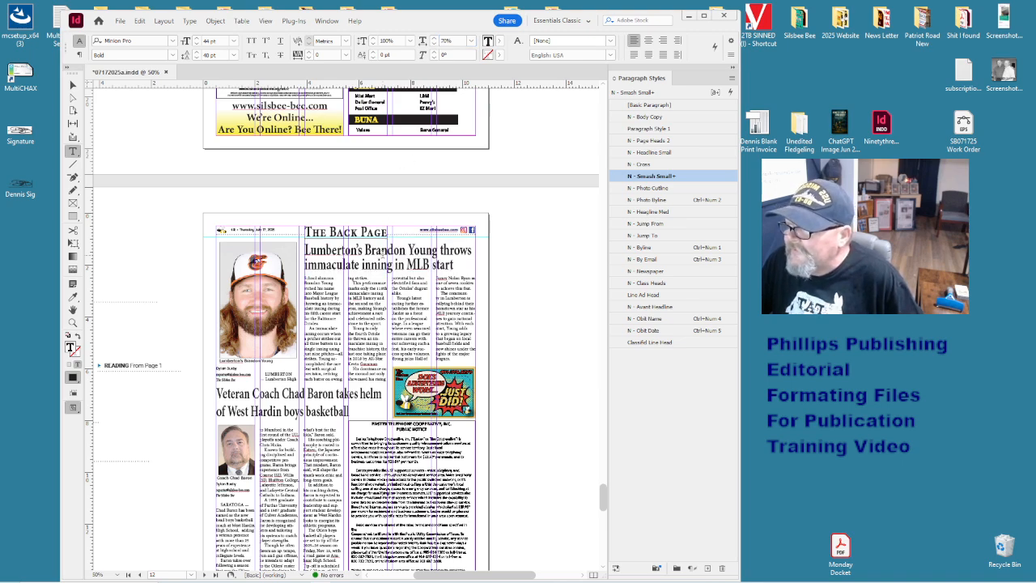
- Delete the headline's opening words and the trailing word 'start'
drag(406, 250, 291, 254)
key(BackSpace)
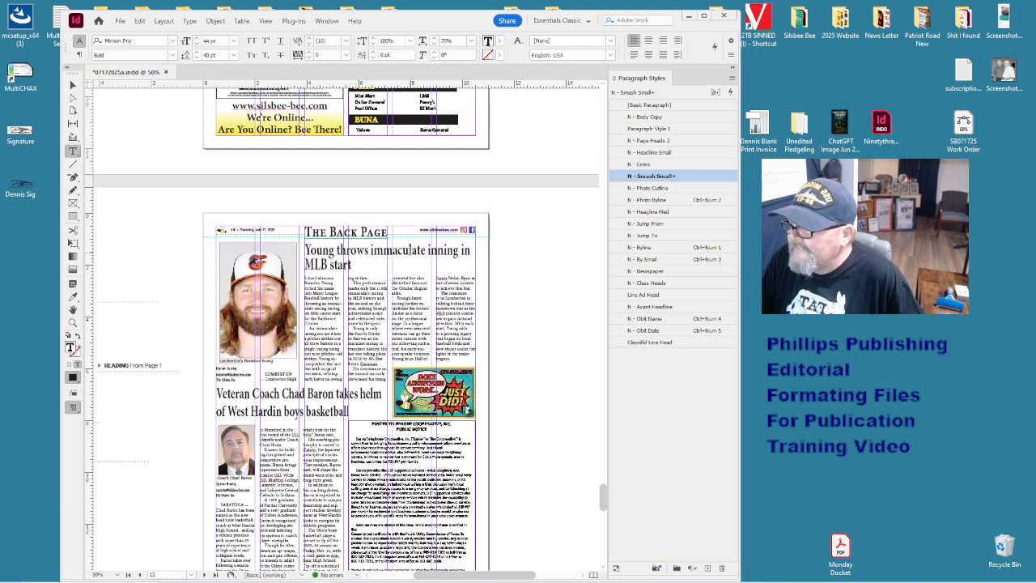
drag(370, 267, 328, 264)
key(BackSpace)
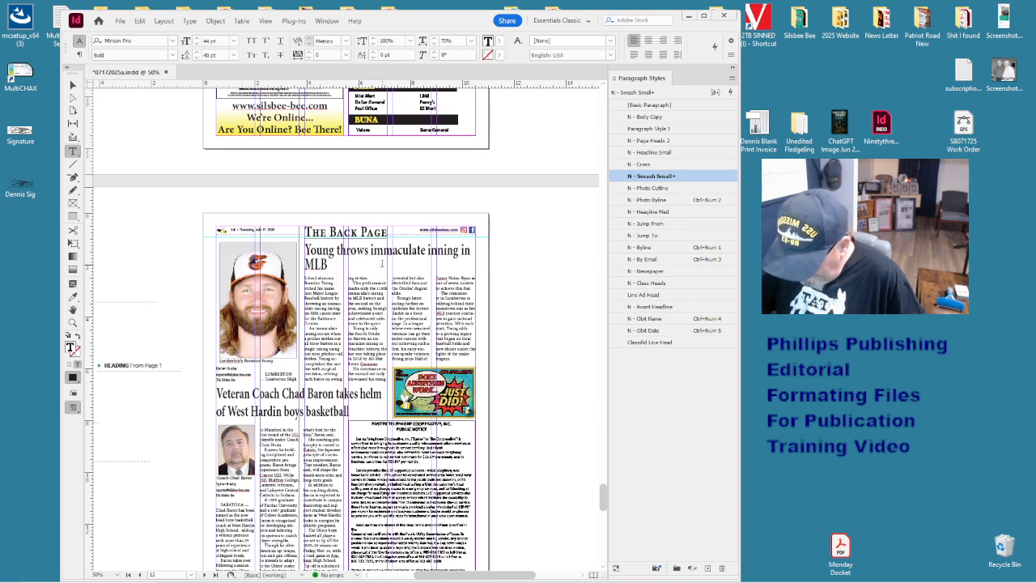
- Widen the shortened headline's horizontal scale to 99%
key(ctrl+a)
double_click(446, 41)
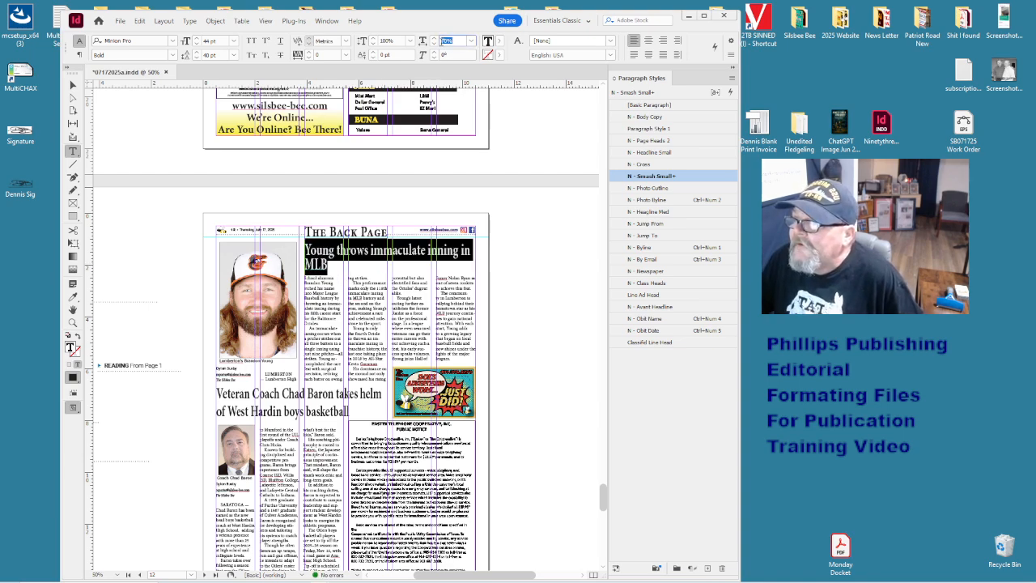
click(434, 39)
click(433, 39)
click(433, 39)
click(433, 38)
click(434, 39)
click(434, 38)
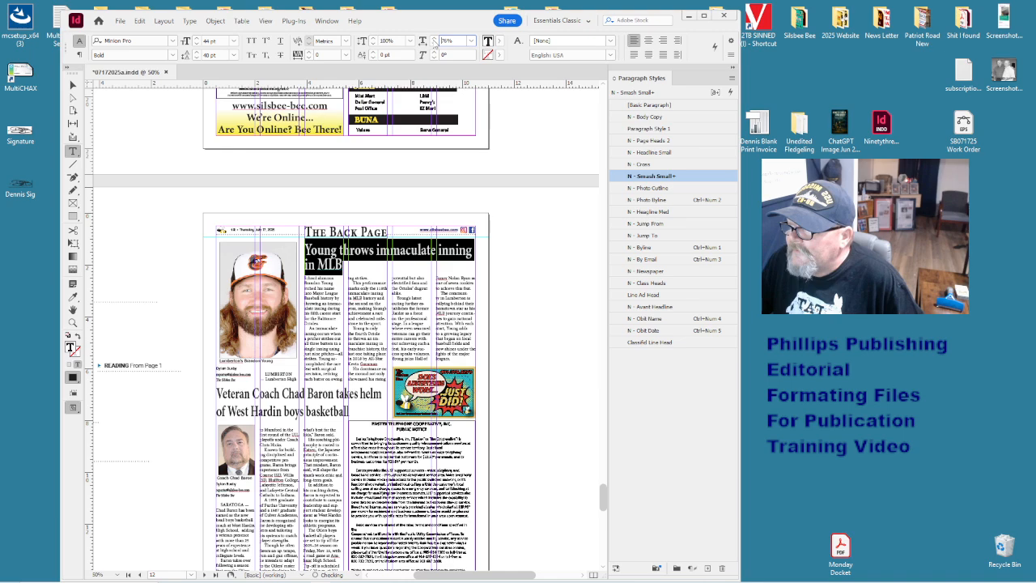
click(434, 39)
click(433, 39)
click(434, 39)
click(434, 39)
click(434, 39)
click(434, 39)
click(434, 39)
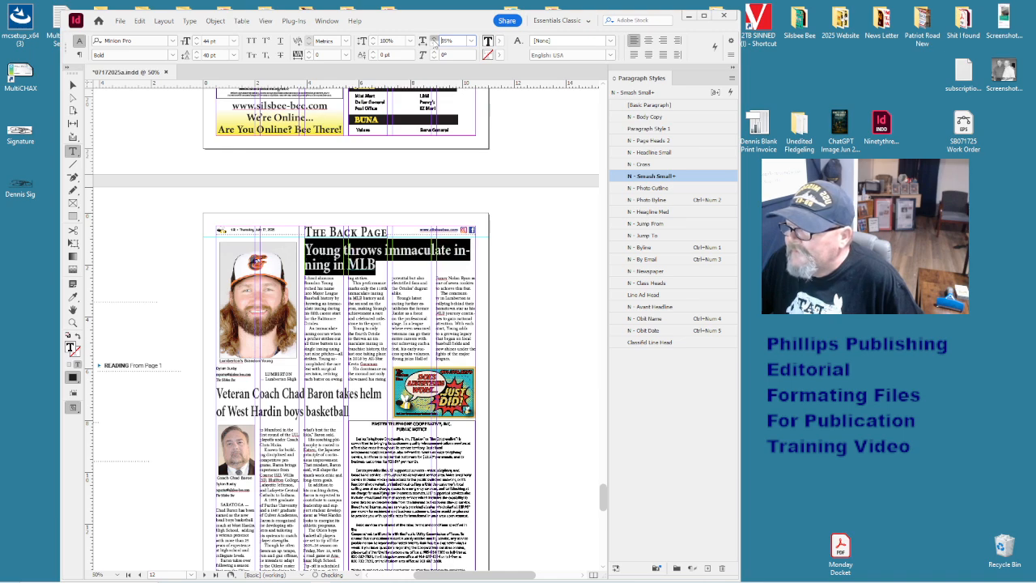
click(434, 39)
click(433, 39)
click(434, 39)
click(434, 39)
click(434, 39)
click(434, 39)
click(434, 39)
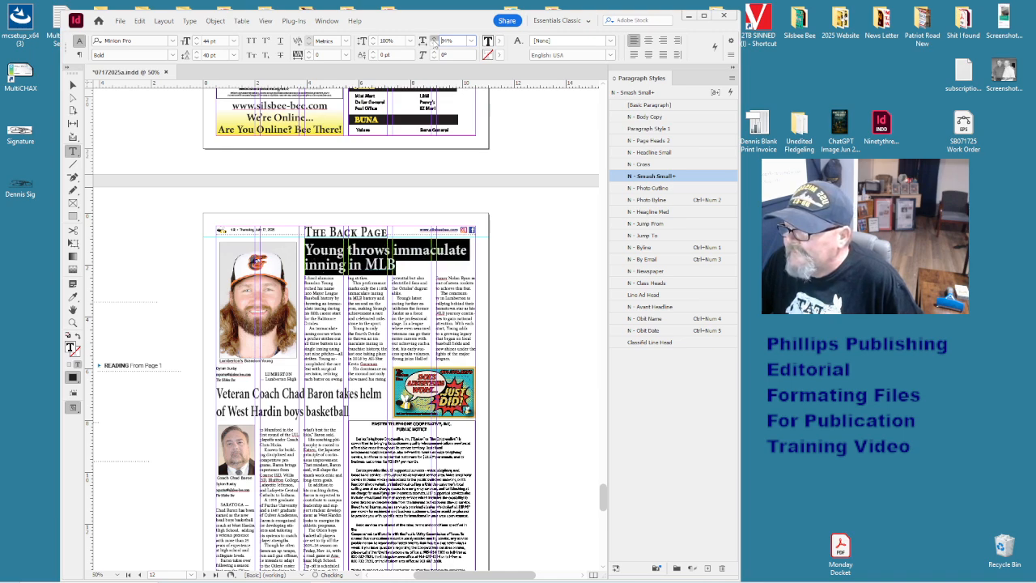
click(434, 38)
click(434, 39)
click(434, 39)
click(434, 39)
click(434, 39)
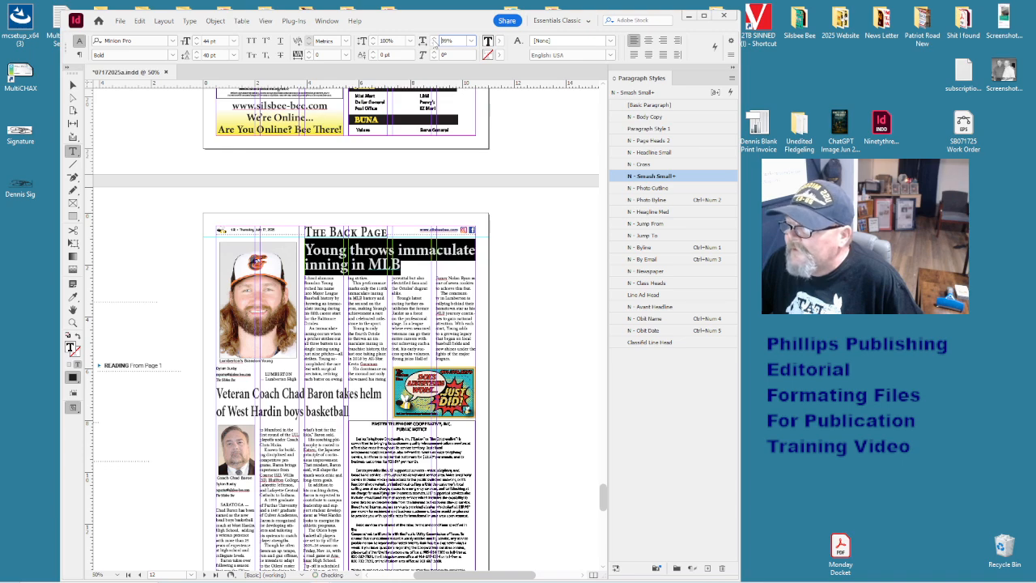
click(417, 275)
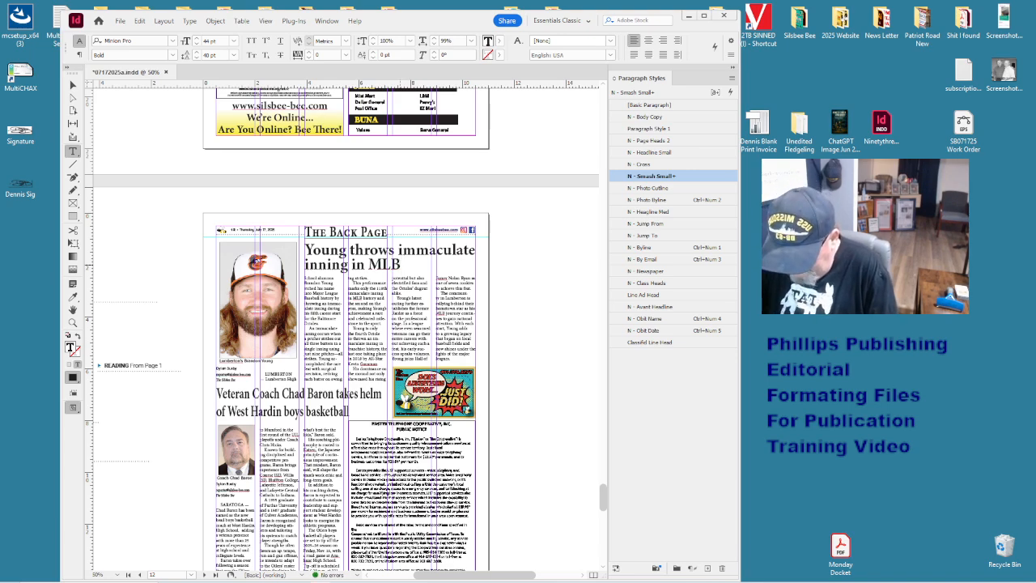
- Add 'fifth start' to the headline end, leaving MLB's spelling unchanged
text(fifth start)
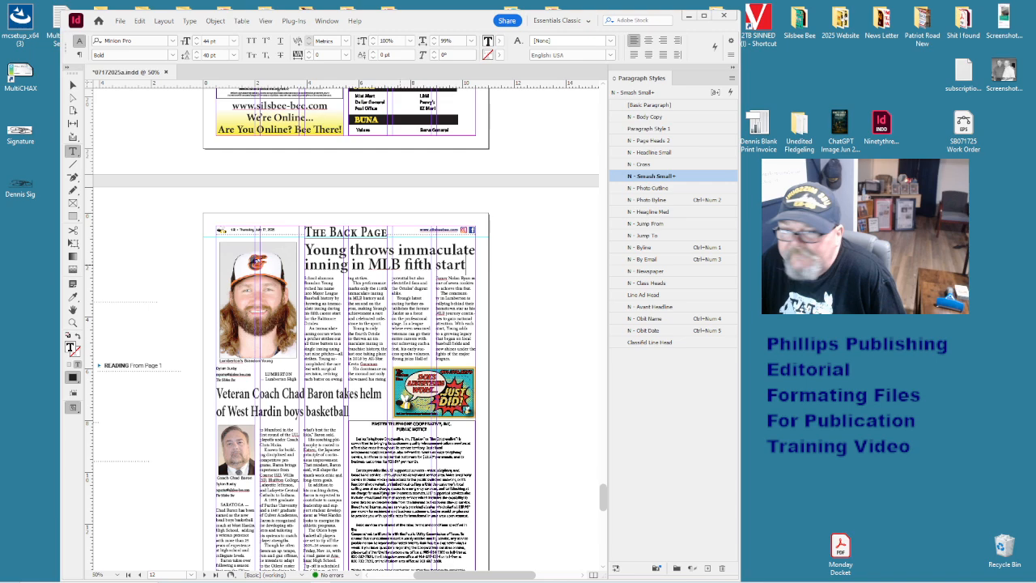
right_click(399, 264)
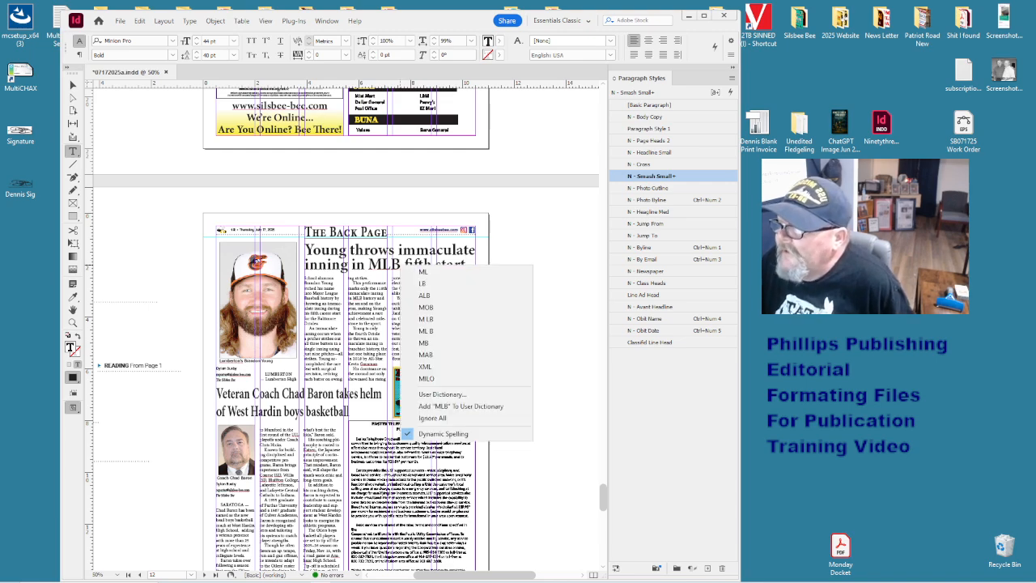
click(521, 206)
key(Escape)
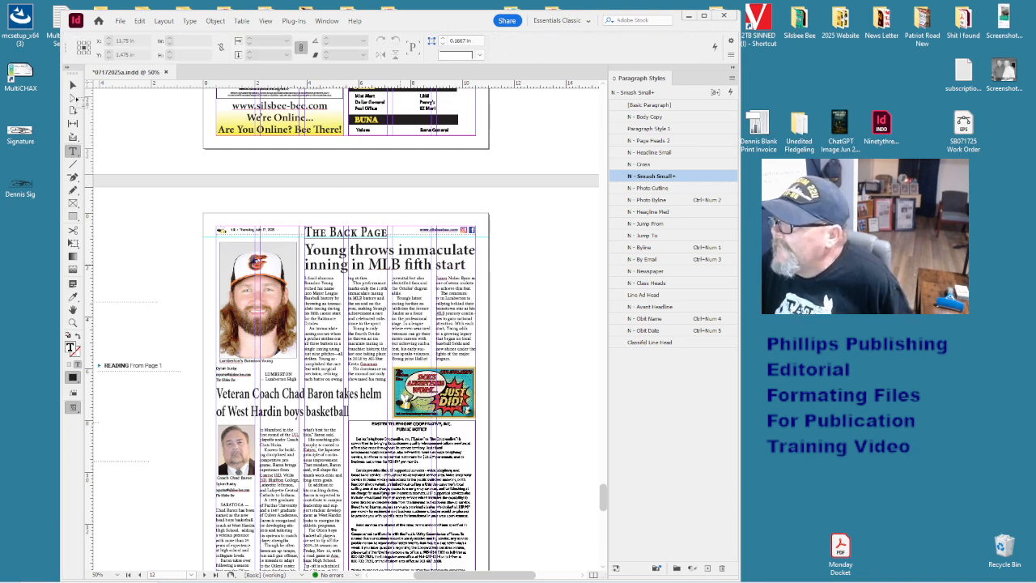
- Jump to page 1 and zoom to 100% around the website text frame
scroll(90, 94, up, 5)
click(73, 85)
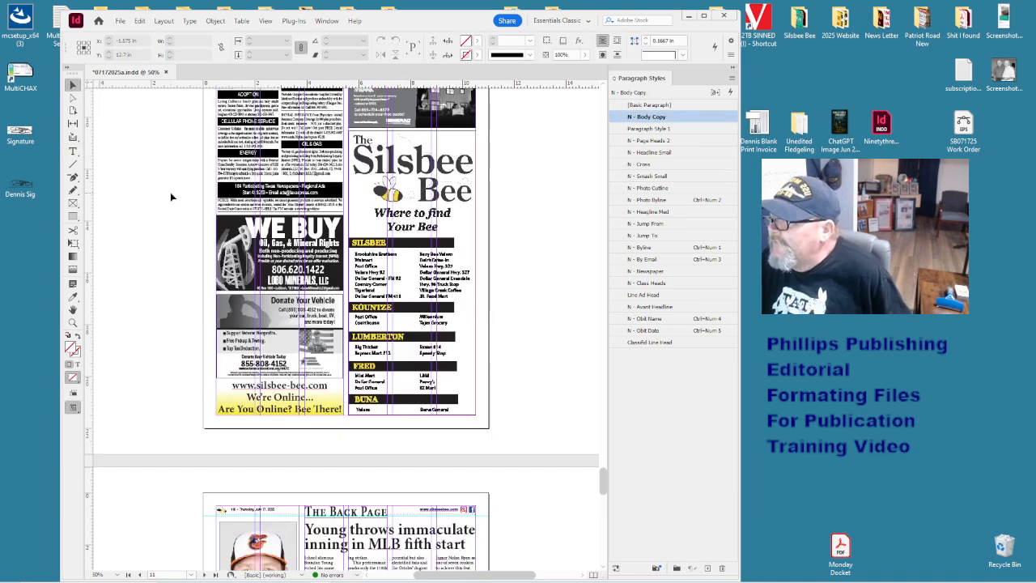
click(168, 575)
text(1)
key(Return)
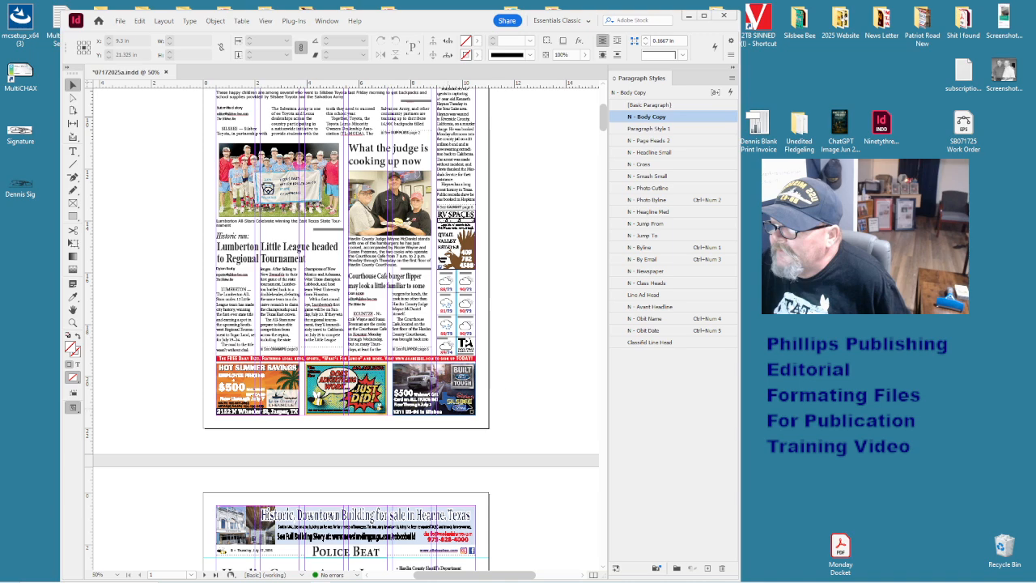
scroll(519, 367, up, 6)
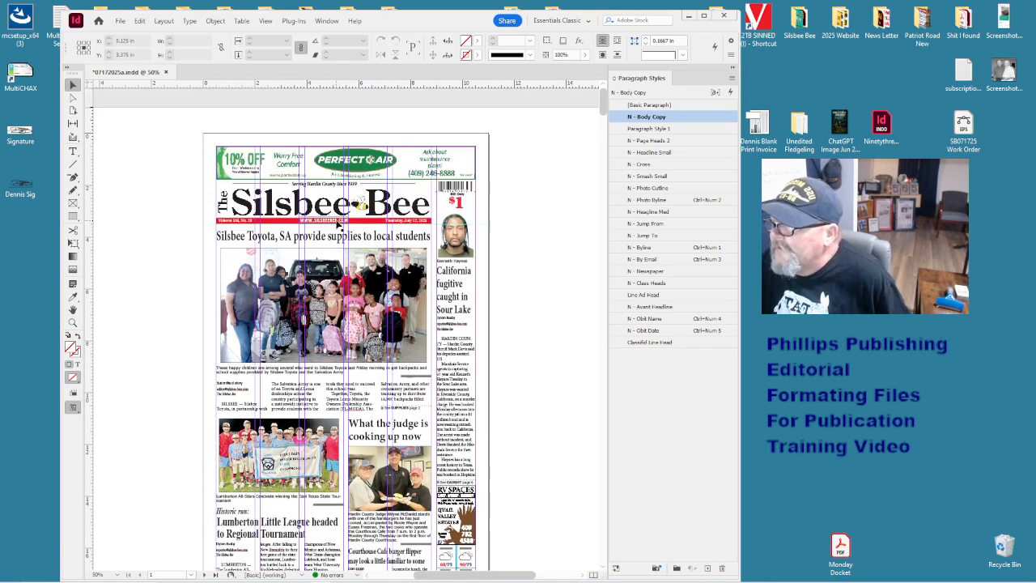
click(336, 219)
key(ctrl+1)
- Check the Silsbee Bee masthead and date line, then zoom out to the whole front page
click(243, 311)
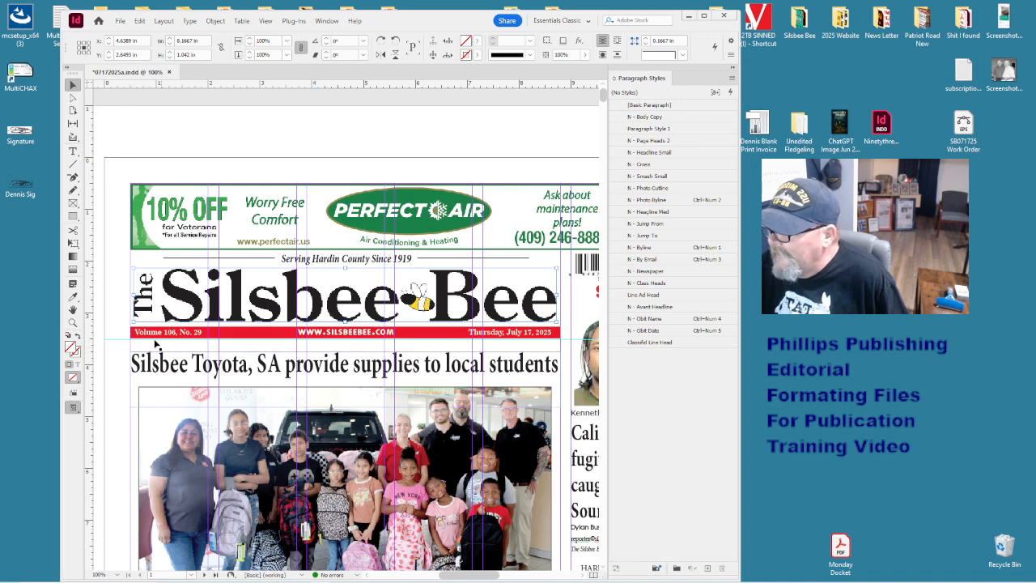
click(502, 332)
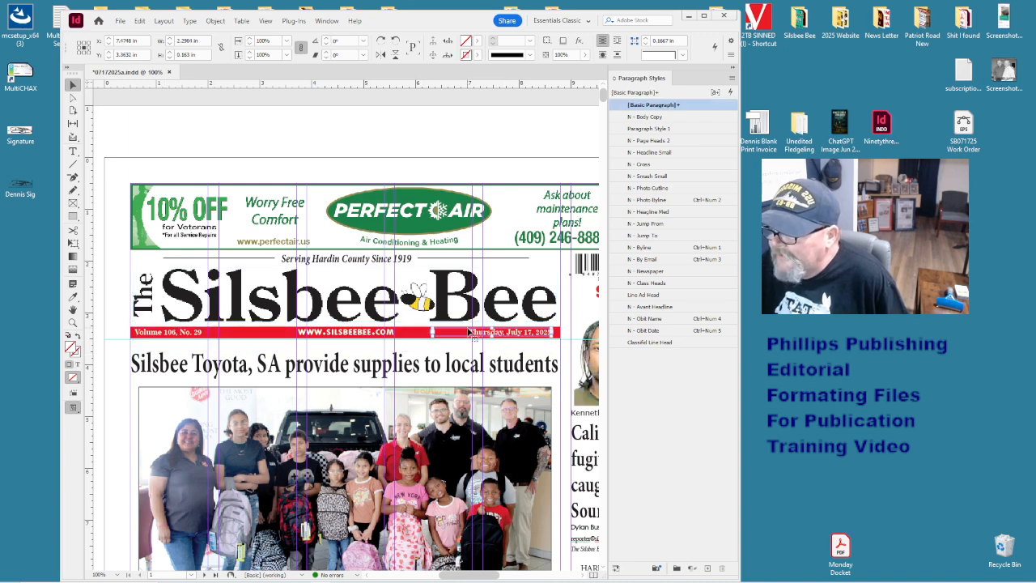
key(ctrl+minus)
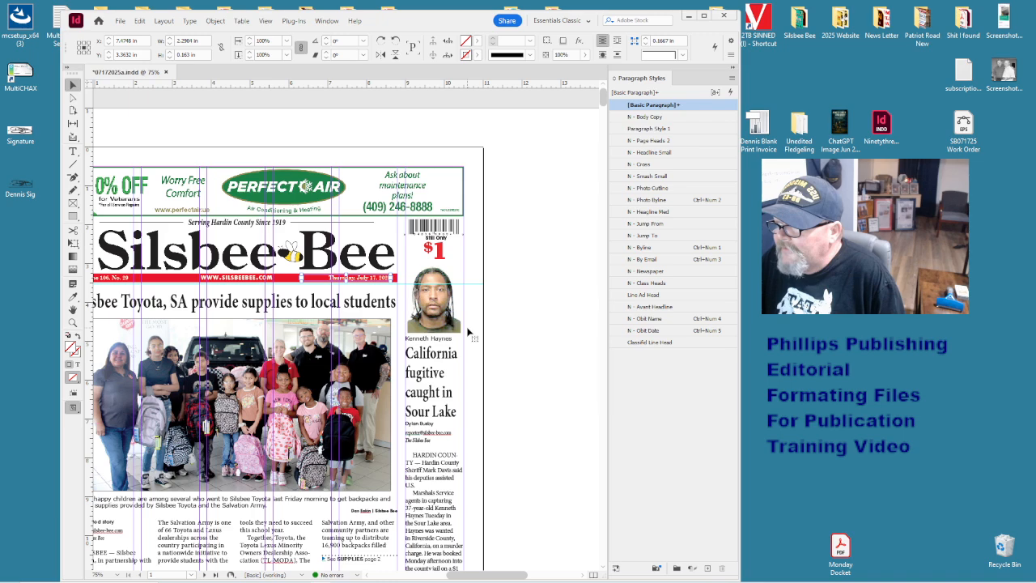
drag(498, 576, 478, 577)
key(ctrl+minus)
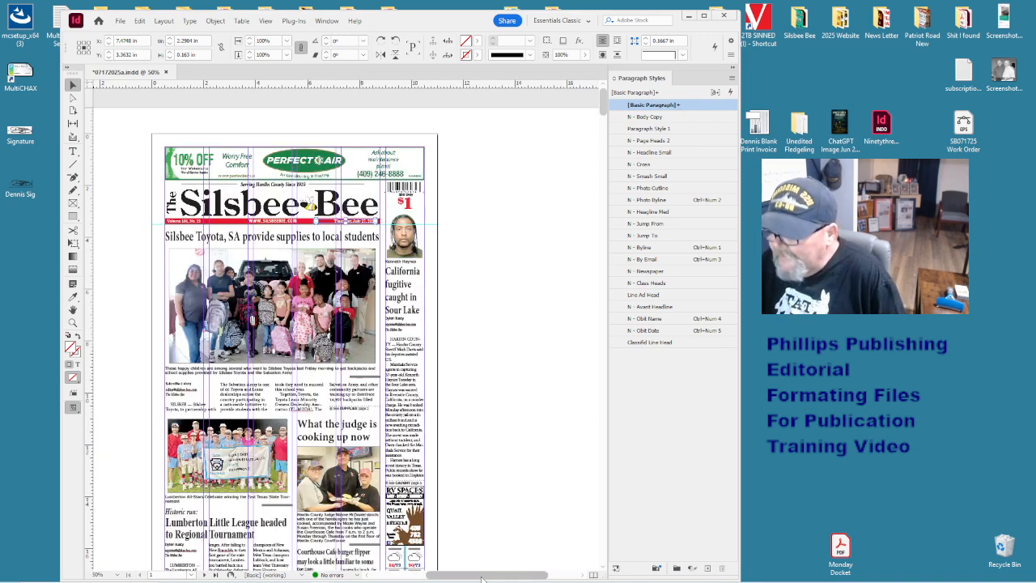
click(524, 256)
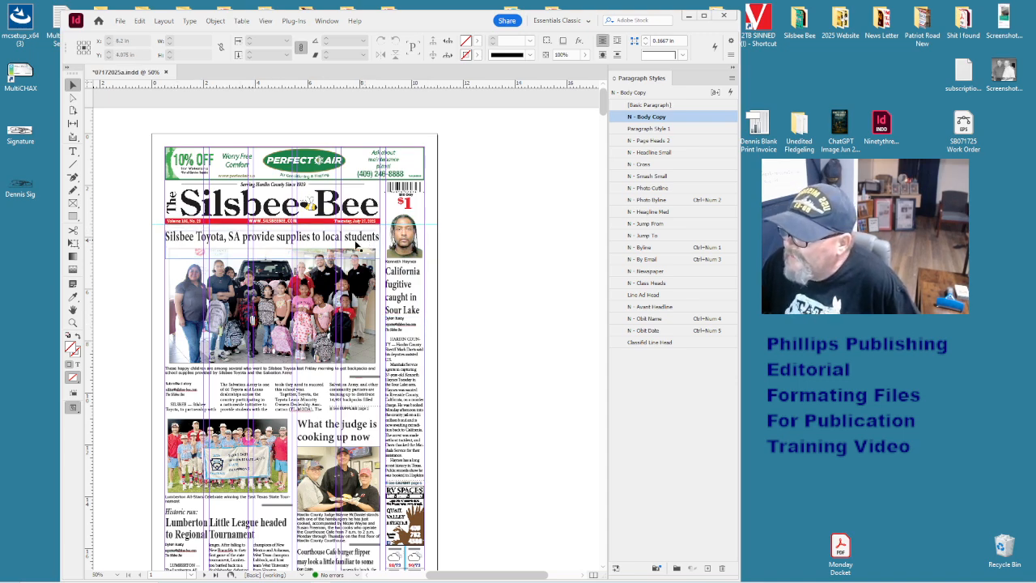
- Move the Silsbee Toyota headline off the page and back, nudging it slightly lower
drag(235, 250, 525, 182)
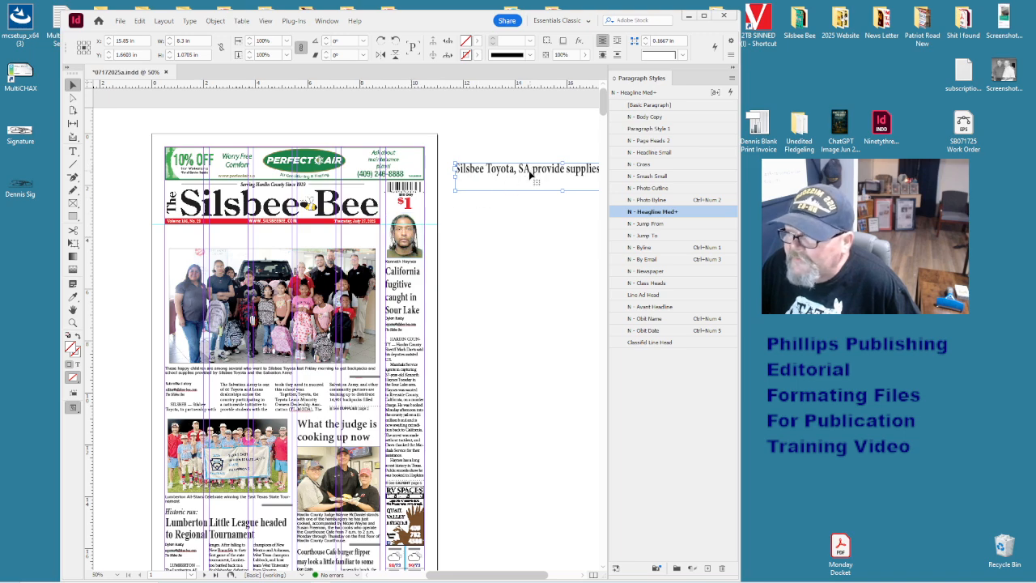
drag(531, 171, 243, 239)
key(Down)
key(Down)
key(Down)
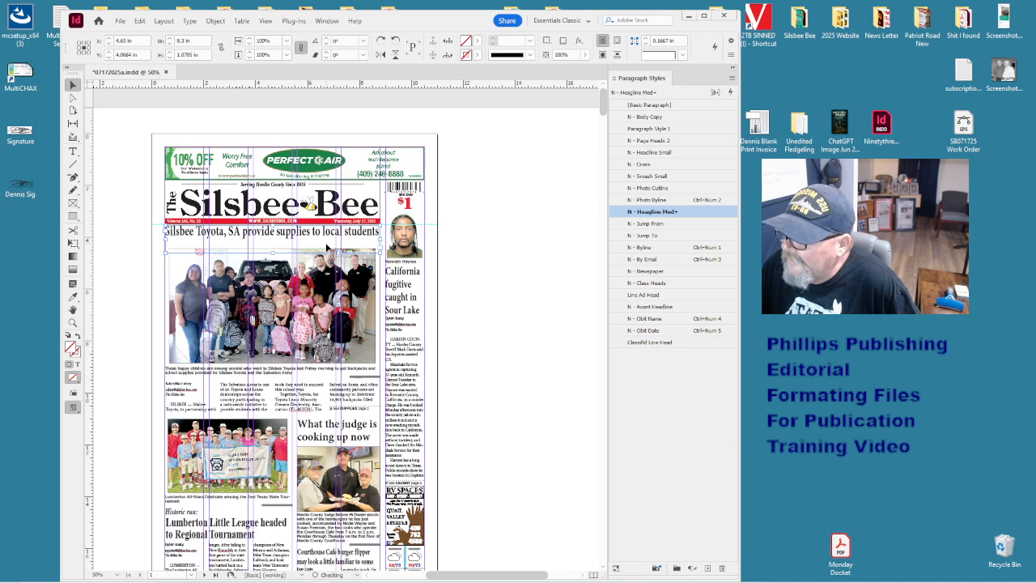
right_click(327, 247)
click(308, 363)
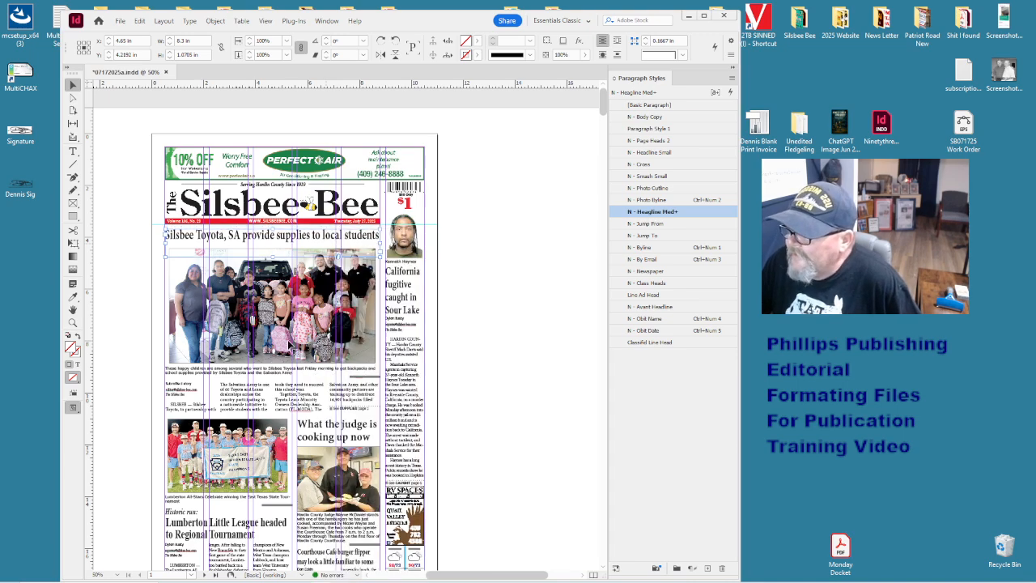
click(246, 286)
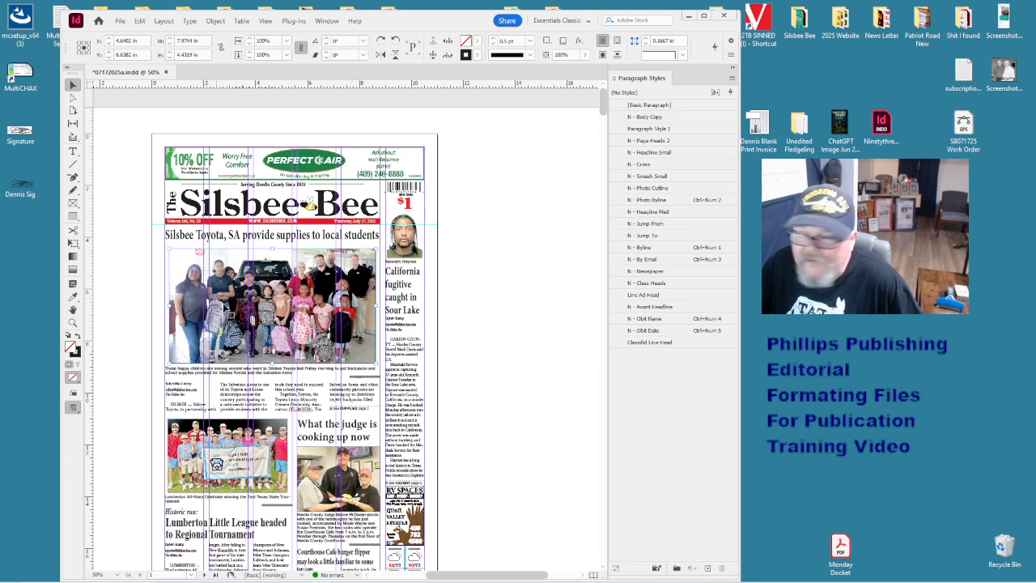
- Try shrinking the group photo and scaling it to 53%, then undo those edits
drag(377, 364, 293, 296)
key(ctrl+alt+e)
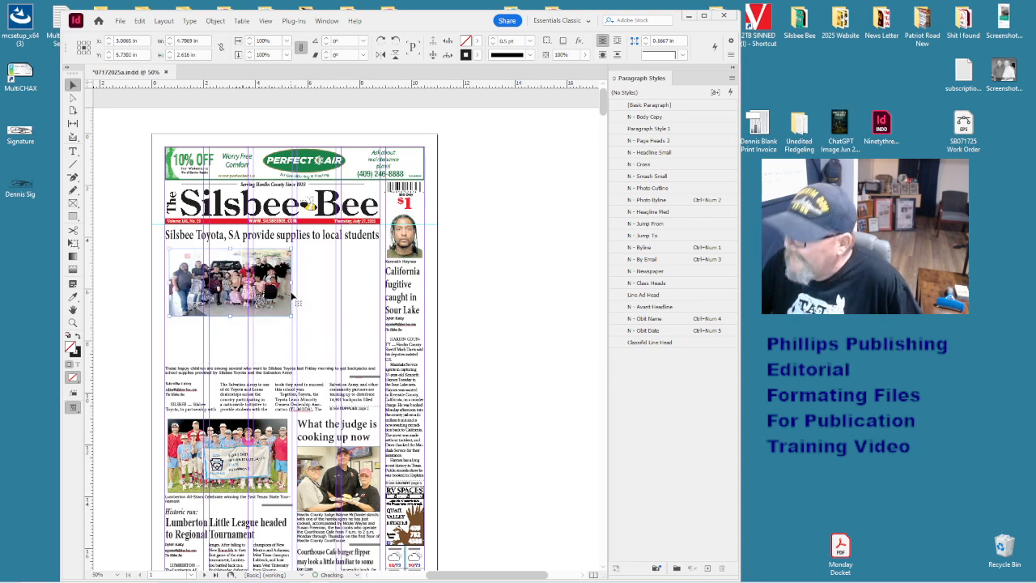
double_click(273, 294)
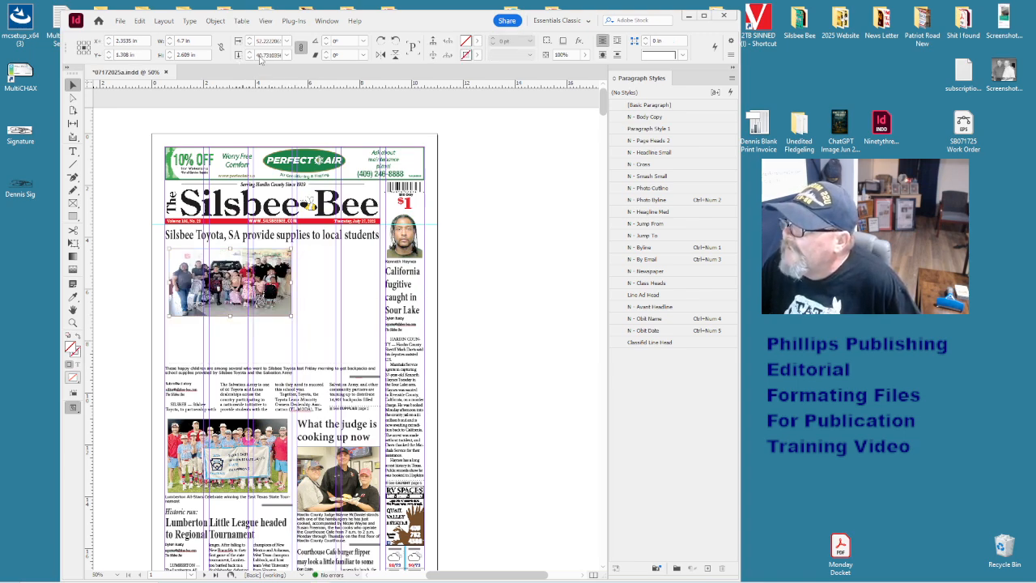
text(53)
key(Return)
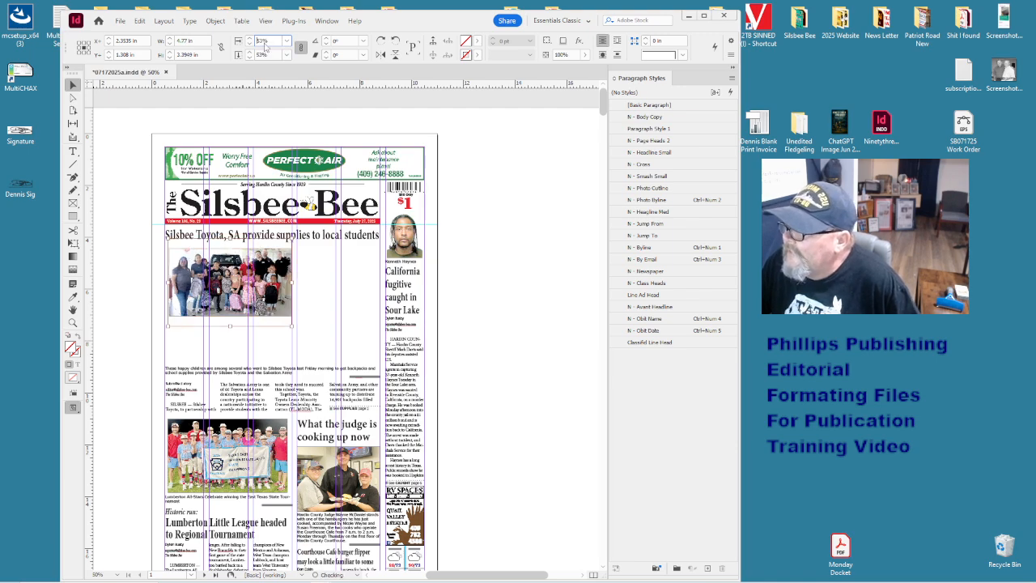
key(Down)
key(Down)
key(Down)
key(Down)
key(Down)
key(Down)
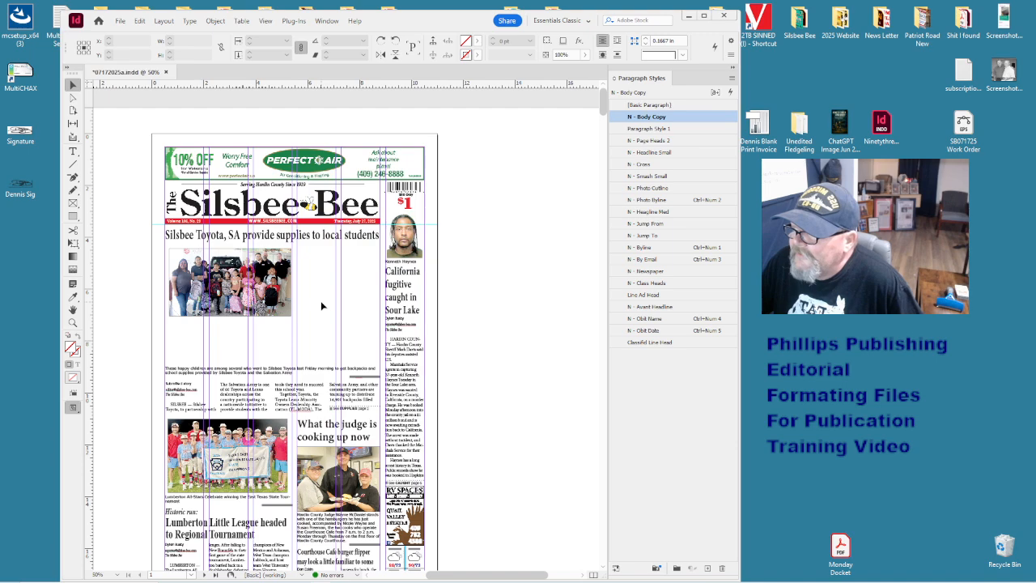
key(Up)
key(Up)
key(ctrl+z)
key(ctrl+z)
key(ctrl+z)
key(ctrl+z)
key(ctrl+z)
key(ctrl+z)
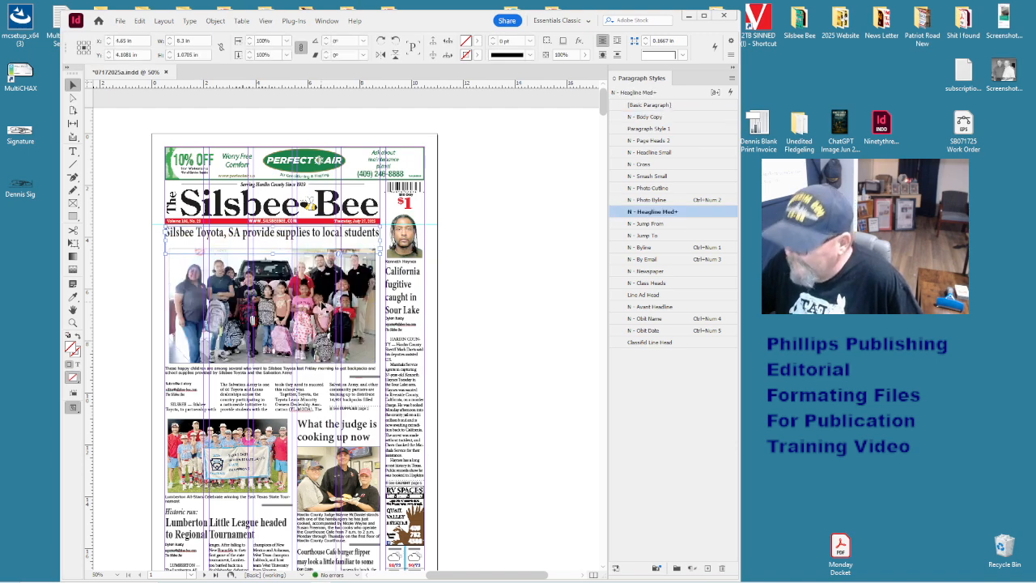
- Lower the headline frame slightly and raise the group photo one point
drag(329, 232, 328, 238)
click(472, 301)
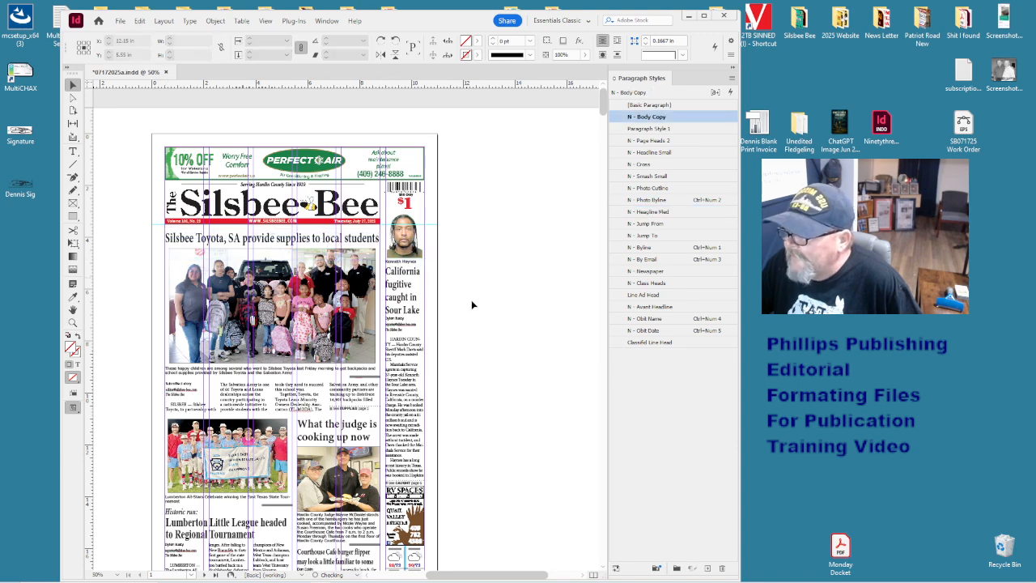
click(371, 310)
key(Up)
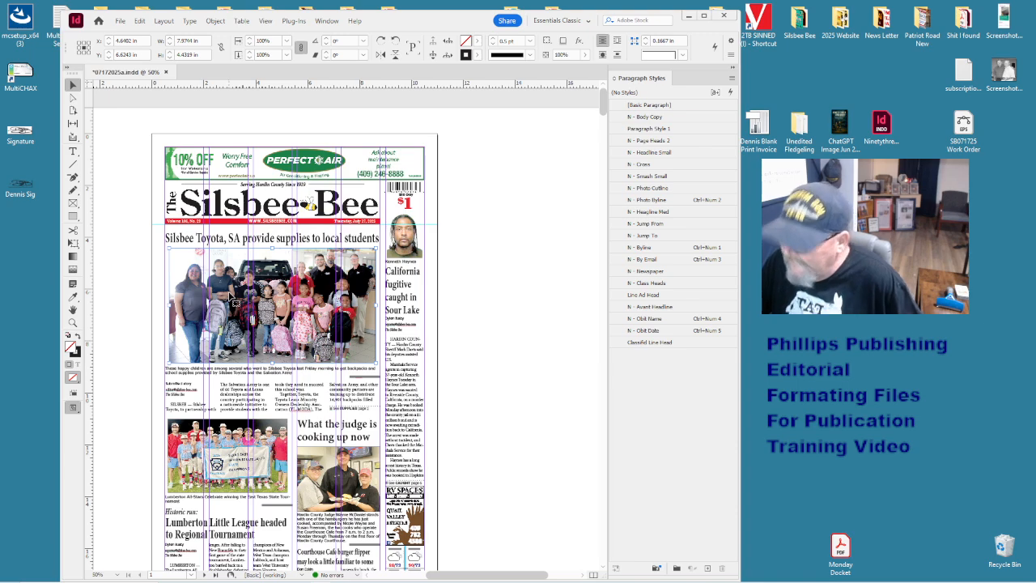
key(ctrl+equal)
key(ctrl+equal)
key(ctrl+equal)
key(ctrl+equal)
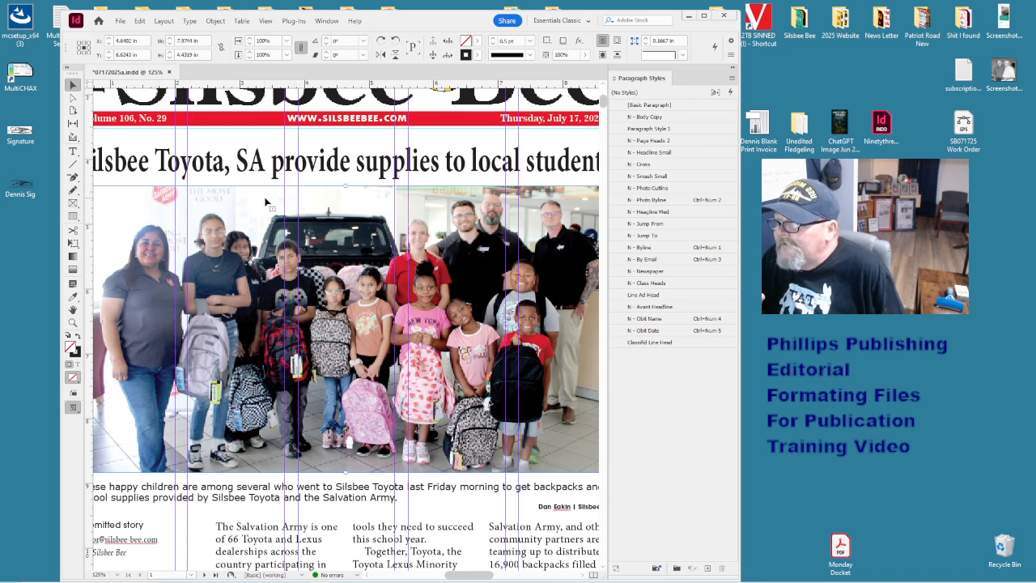
click(373, 174)
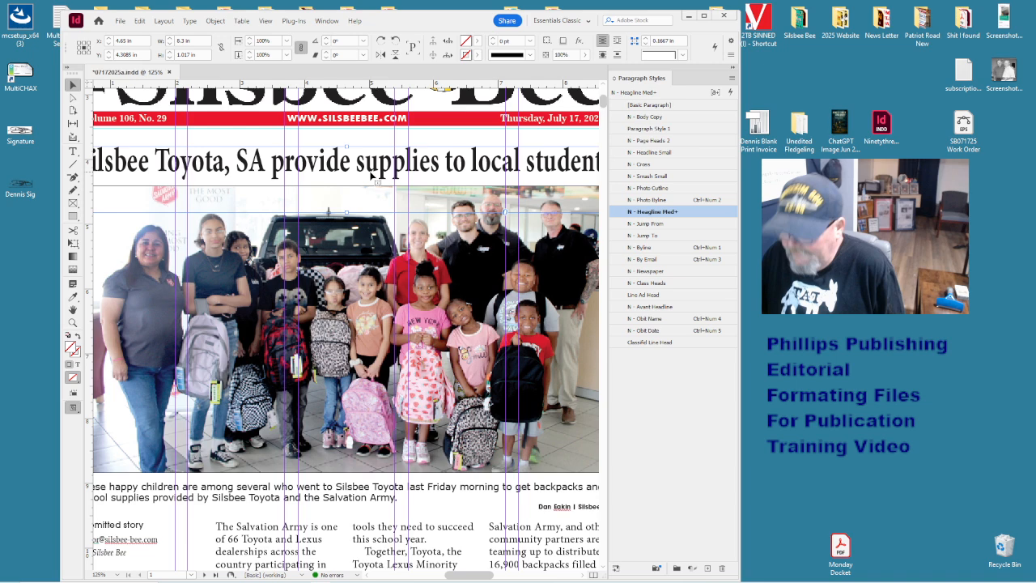
key(ctrl+minus)
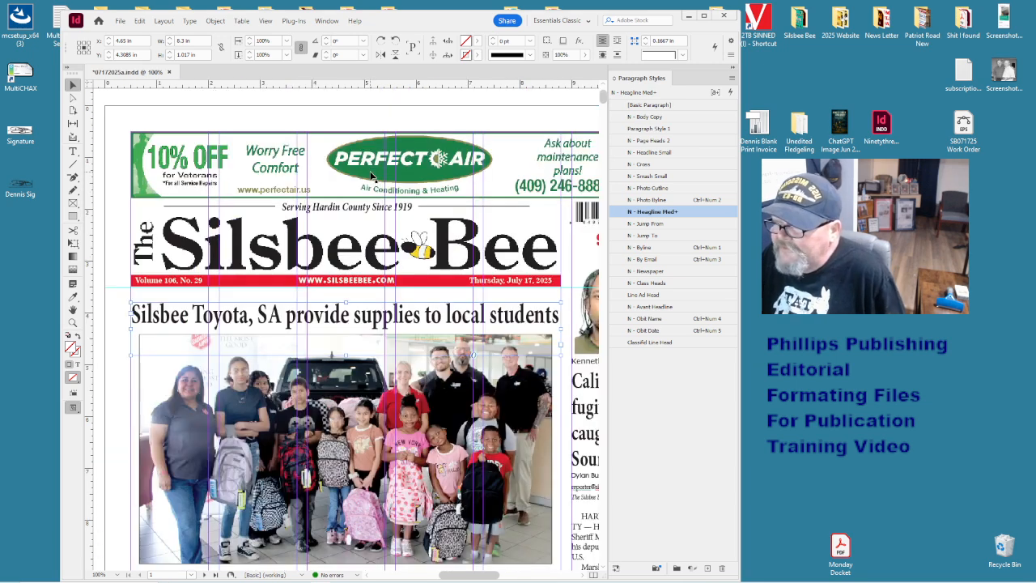
key(ctrl+minus)
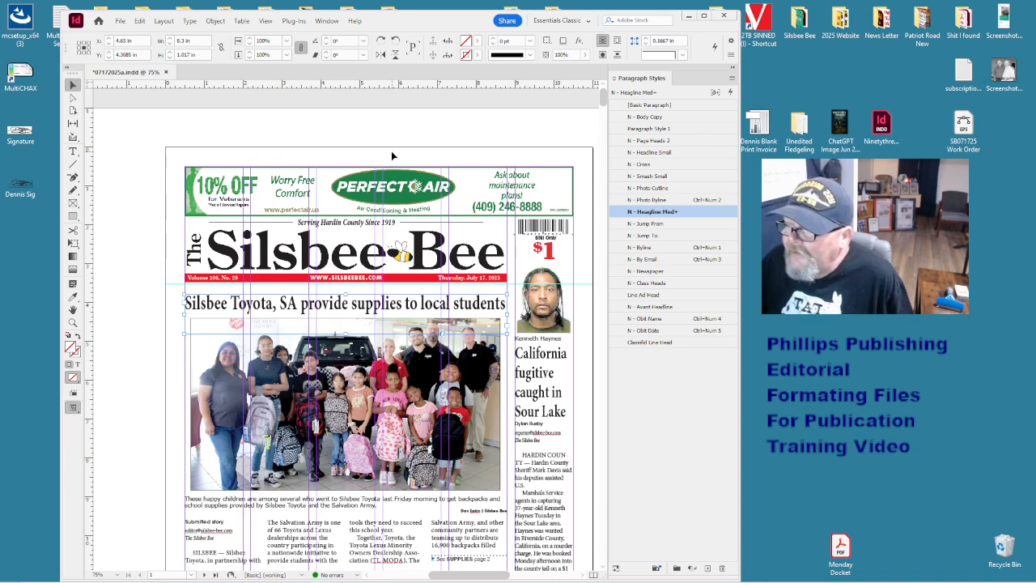
click(387, 261)
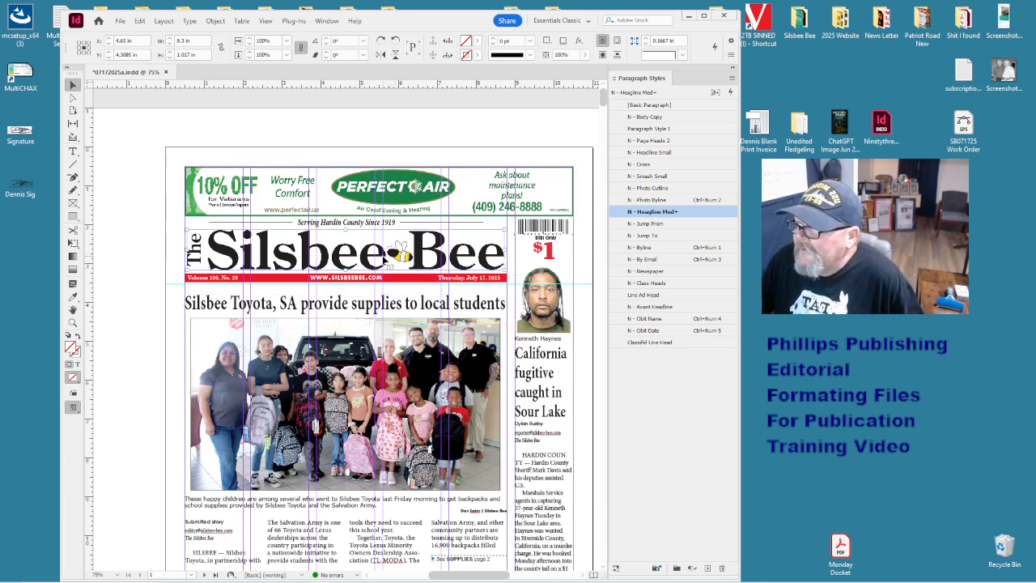
click(194, 356)
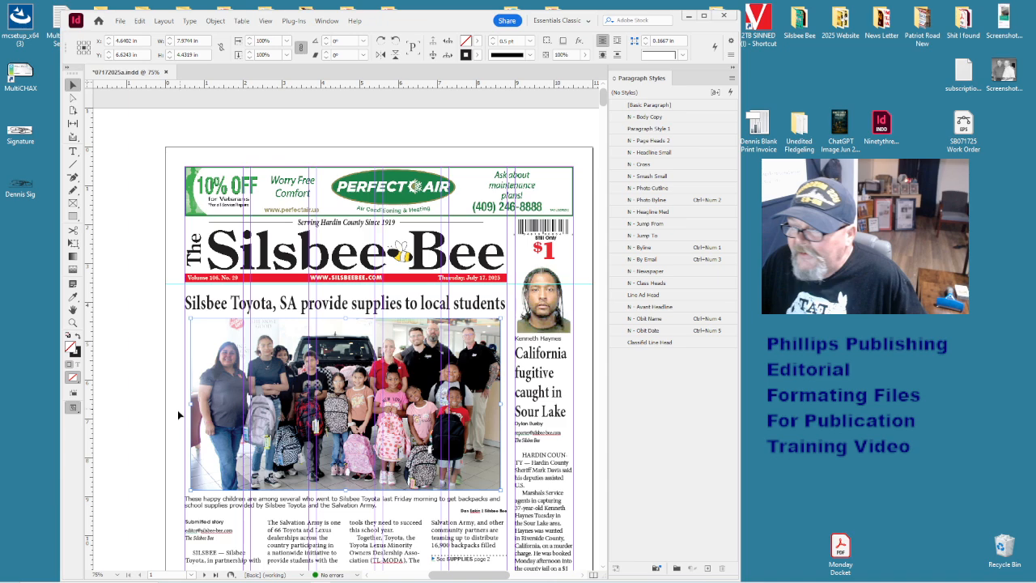
- Fit the California fugitive headline frame to its text
click(518, 370)
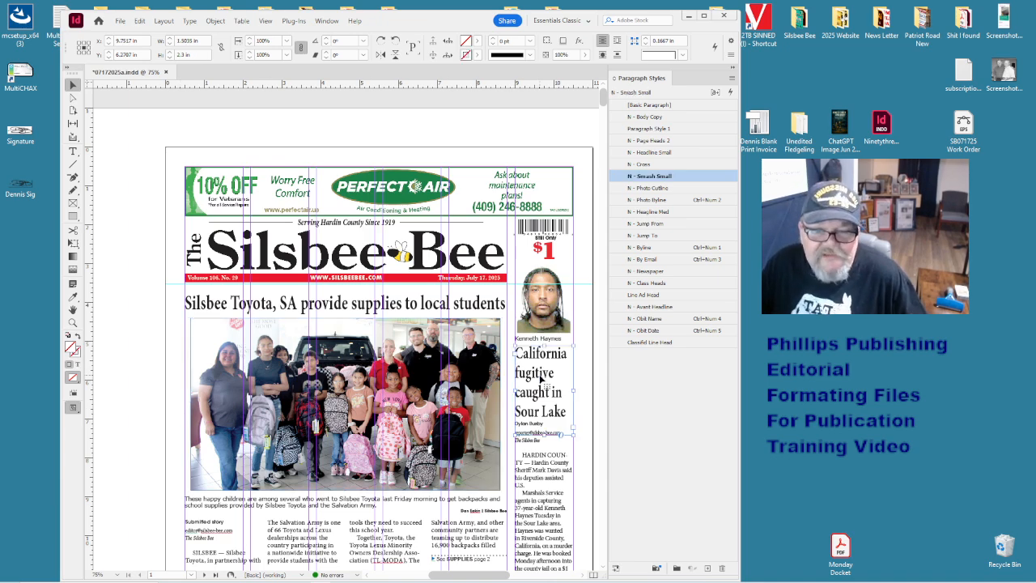
key(ctrl+alt+c)
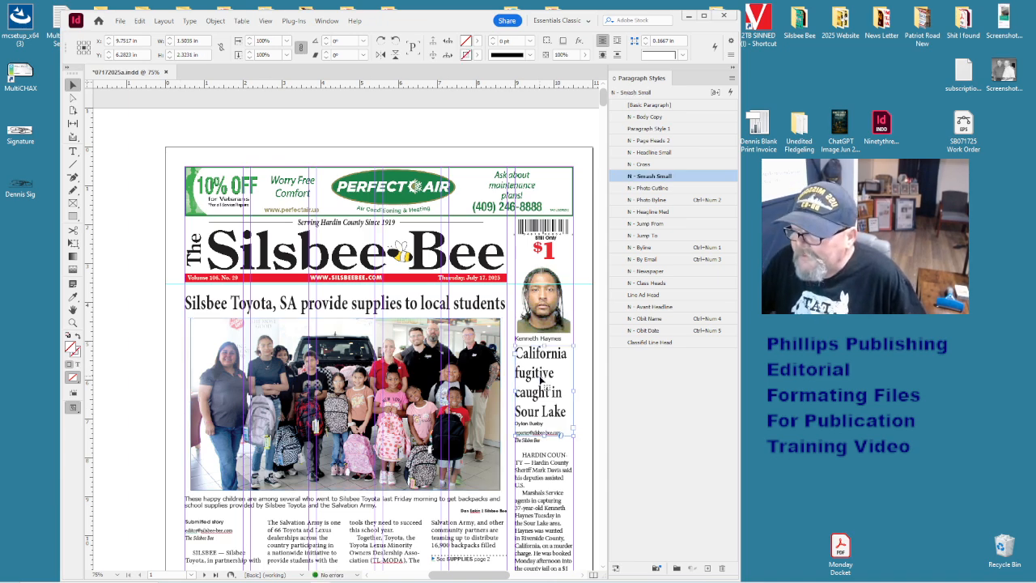
double_click(565, 411)
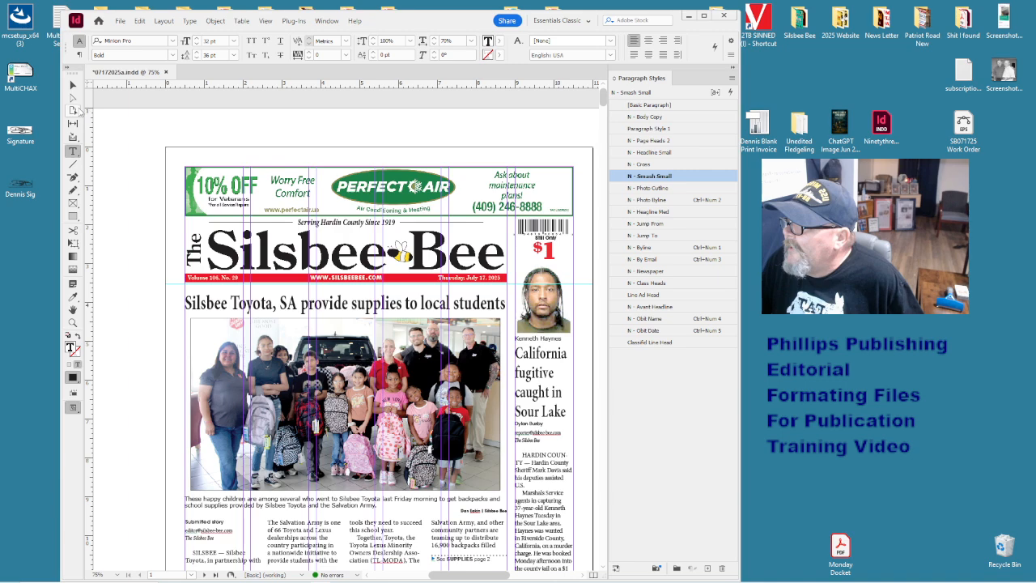
key(Escape)
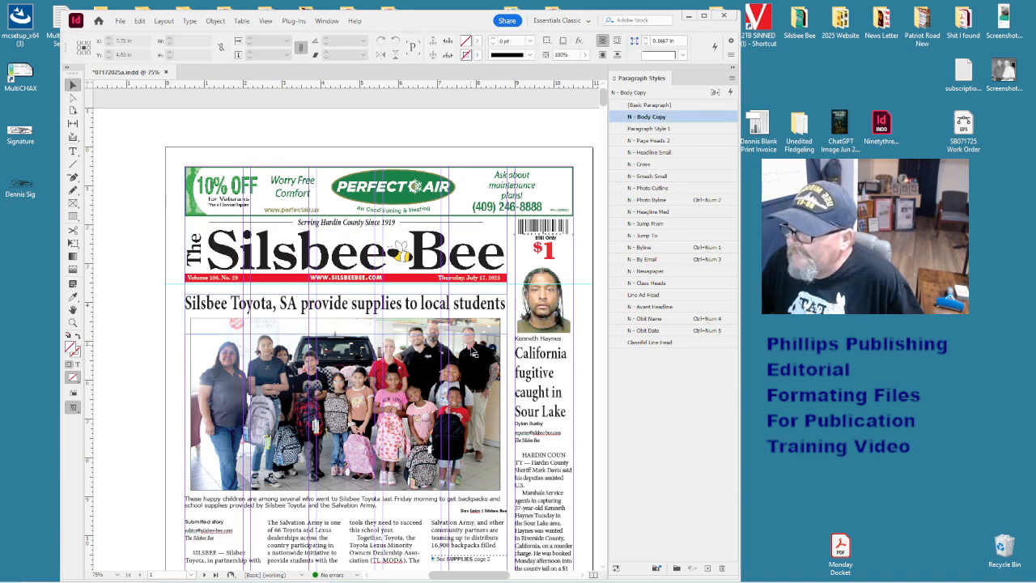
- Fit the Little League photo caption to its text and check the judge photo and caption
scroll(473, 350, down, 5)
click(293, 364)
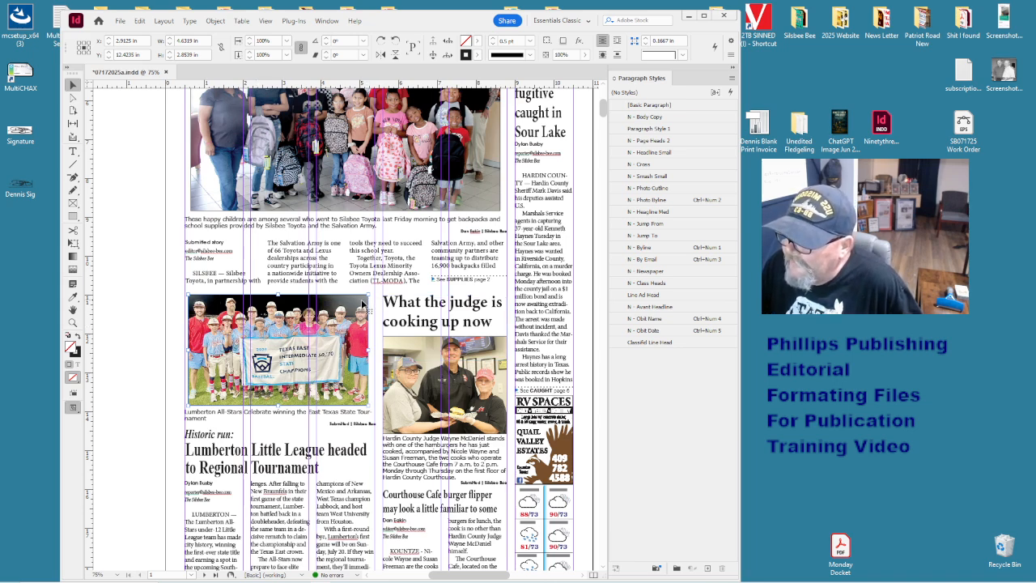
click(340, 433)
key(ctrl+alt+c)
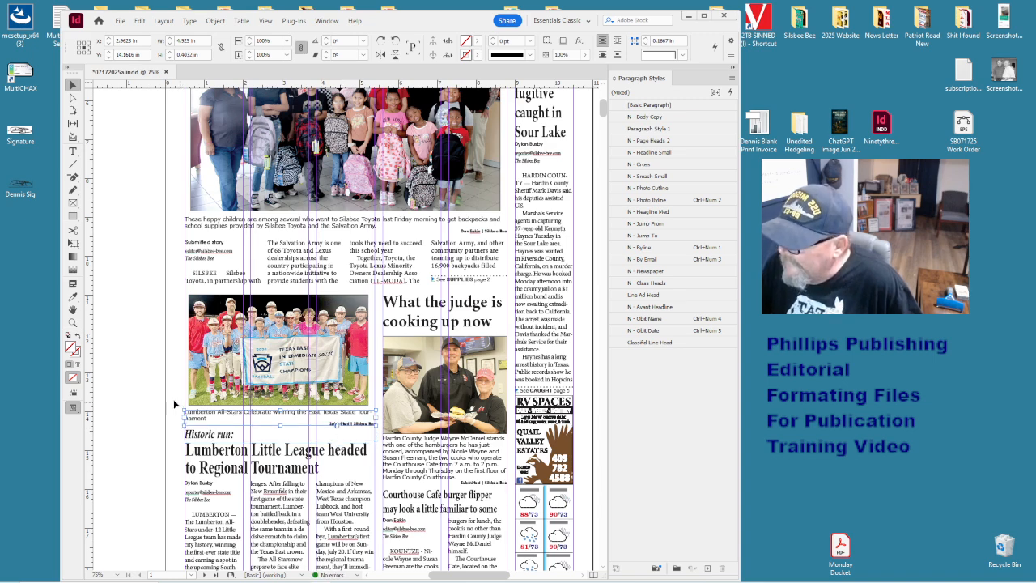
click(156, 393)
click(422, 389)
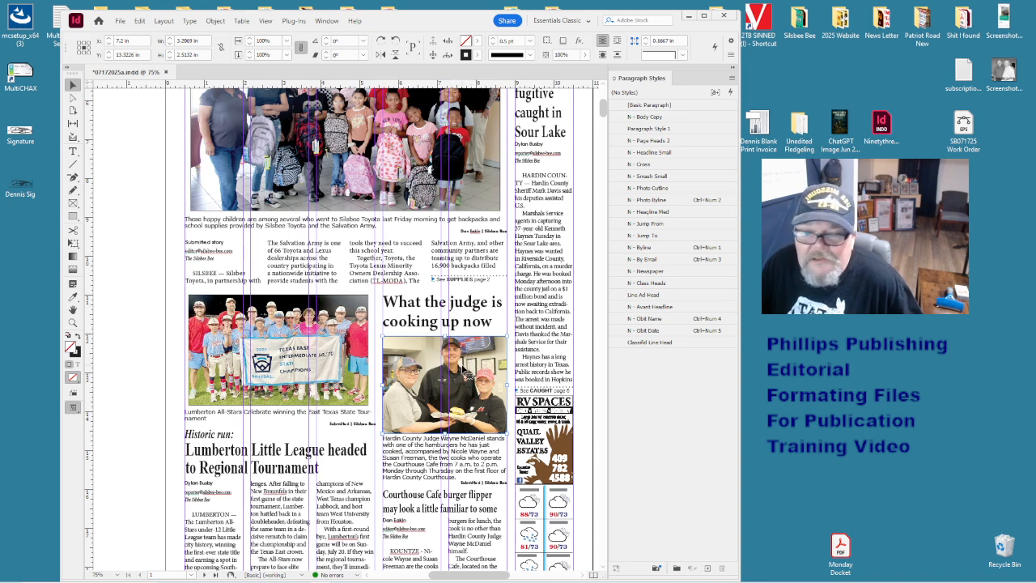
scroll(466, 373, down, 3)
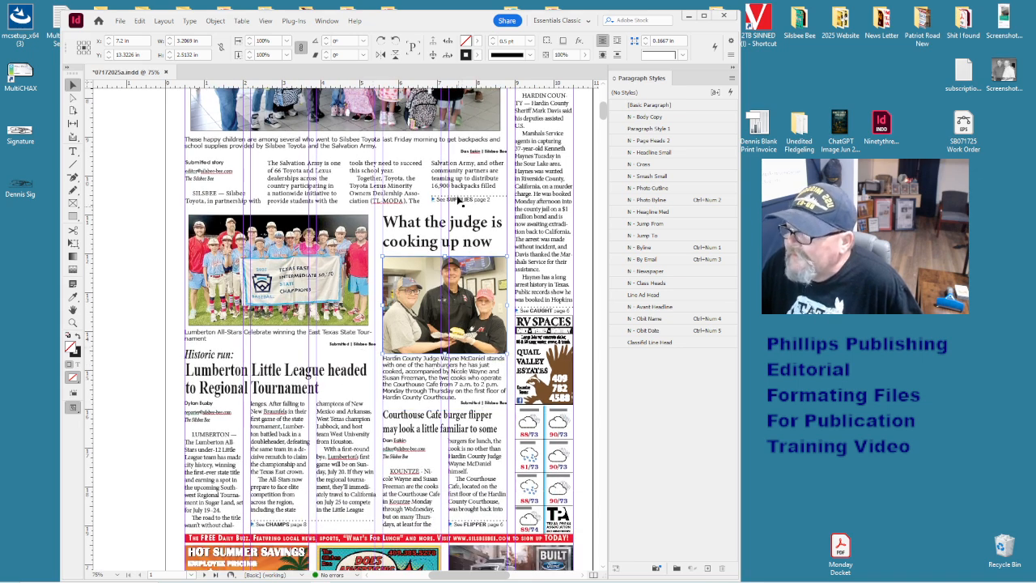
click(478, 388)
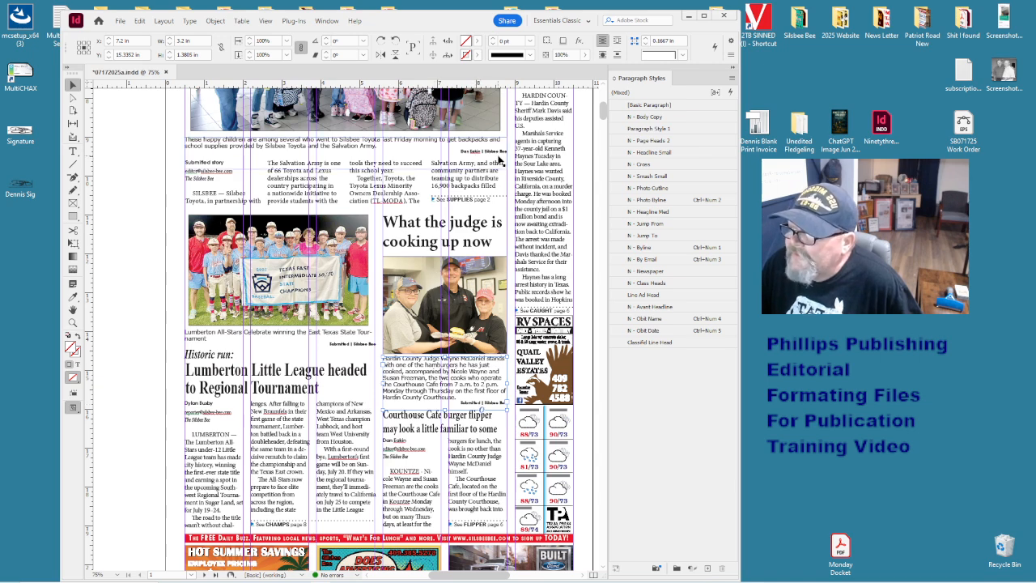
- Check the Back the Badge photo, then scroll down to the Perspectives page
scroll(477, 332, down, 5)
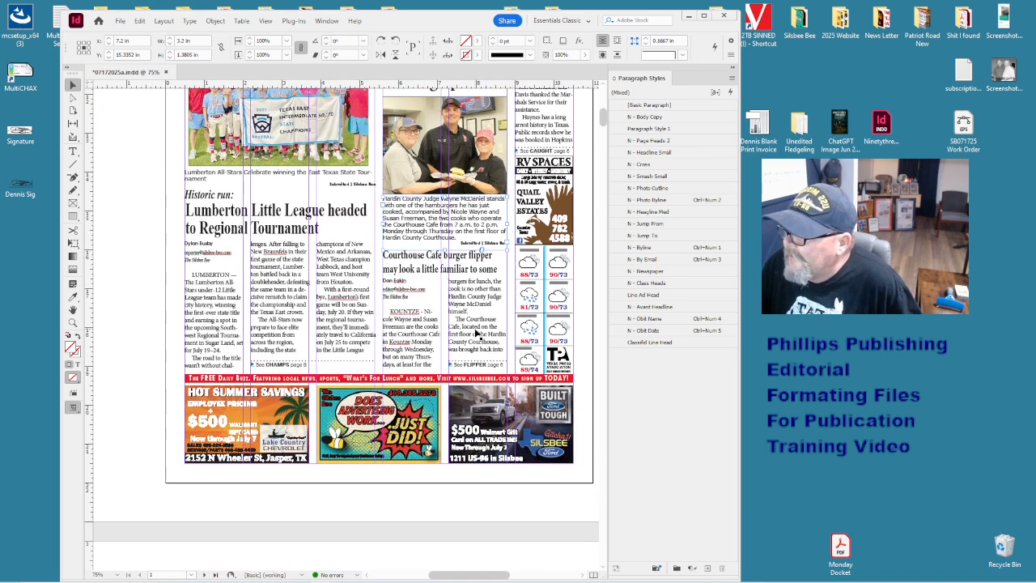
scroll(477, 332, down, 15)
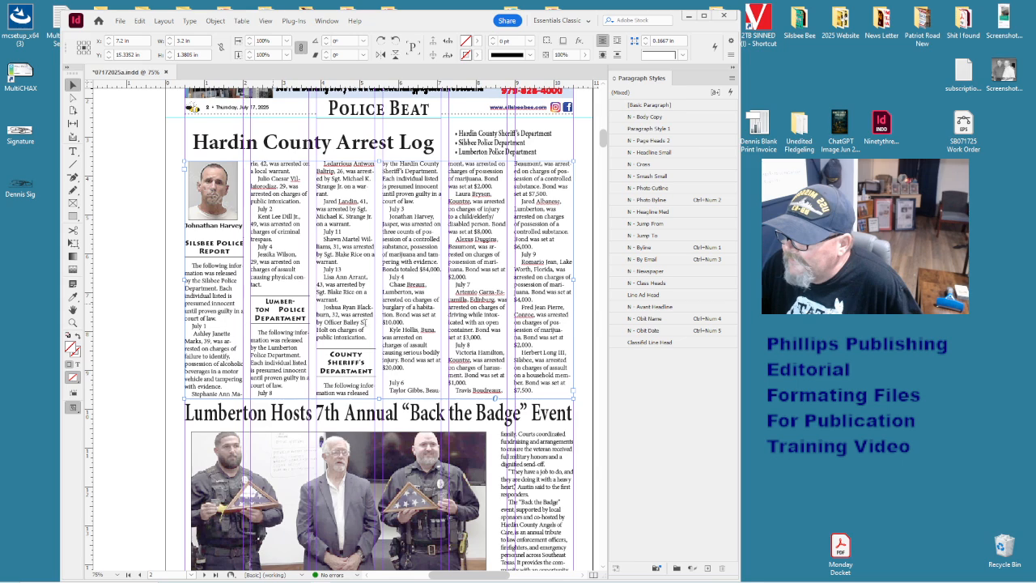
click(74, 85)
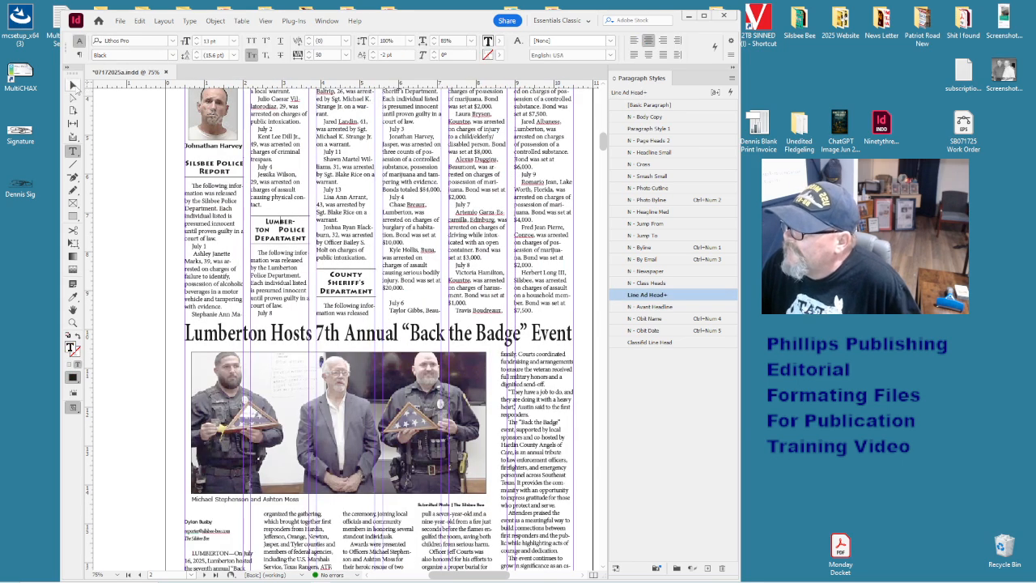
click(130, 239)
click(364, 351)
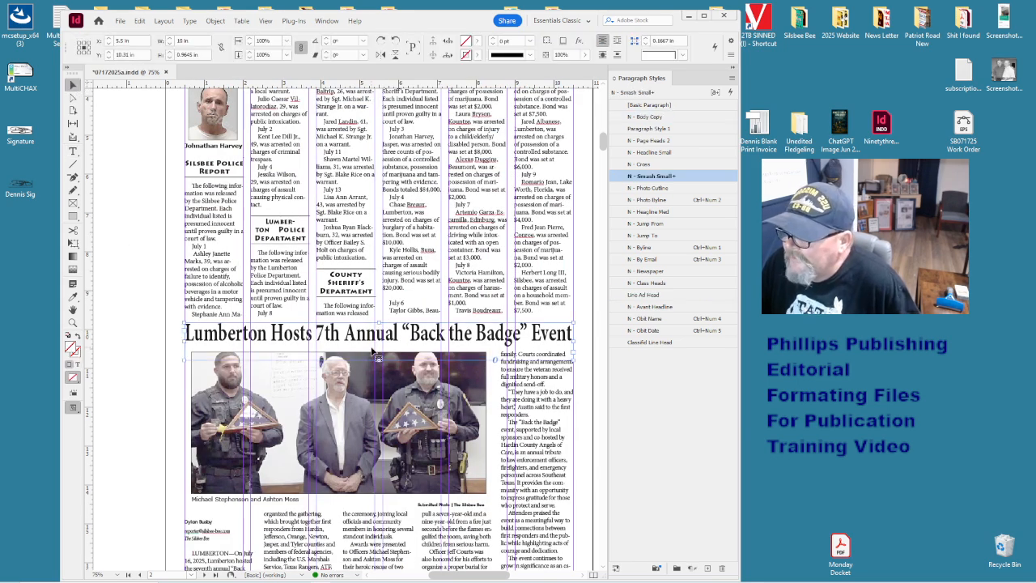
scroll(370, 349, down, 3)
scroll(372, 349, down, 3)
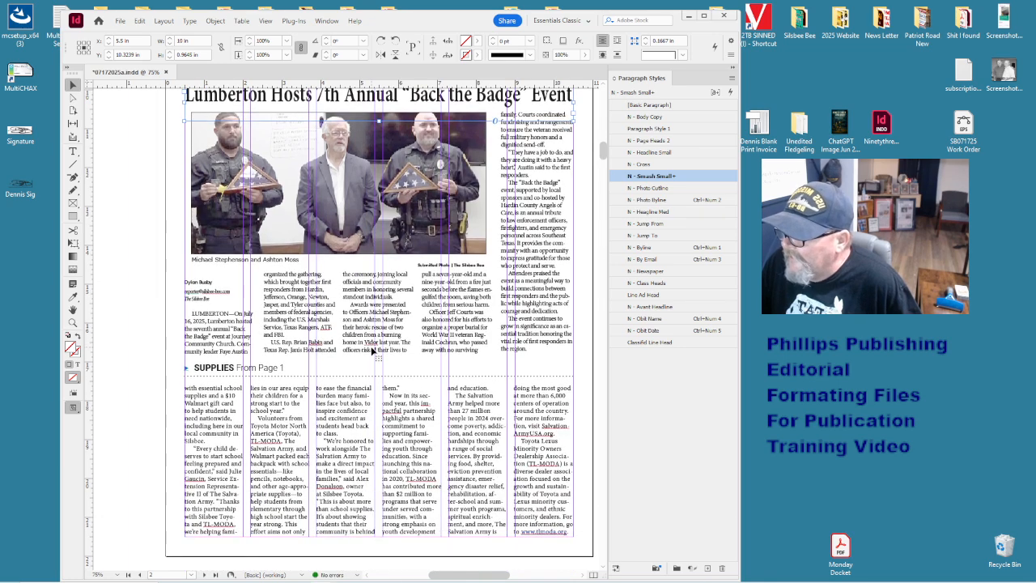
scroll(372, 350, down, 11)
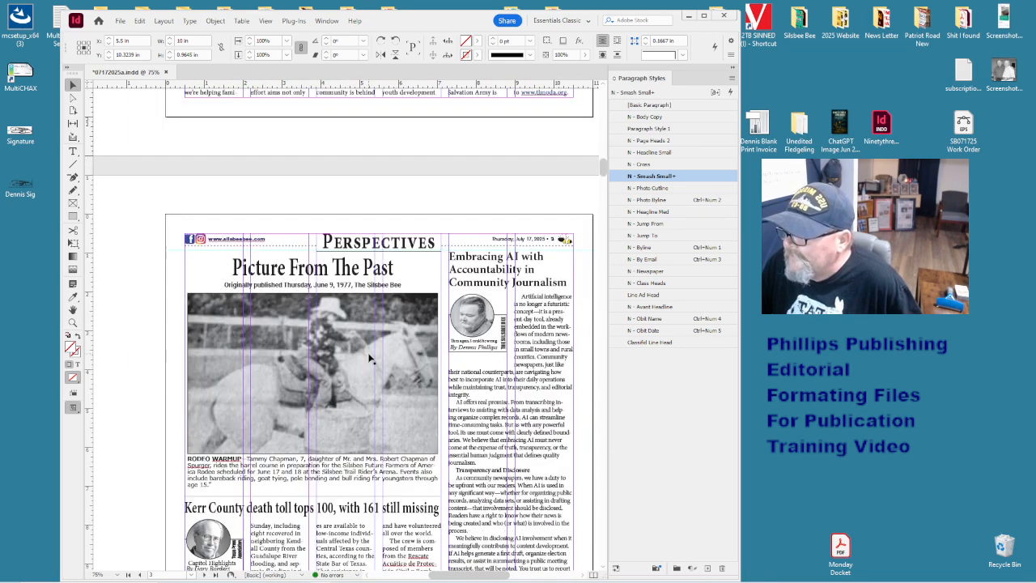
scroll(369, 358, down, 2)
click(347, 206)
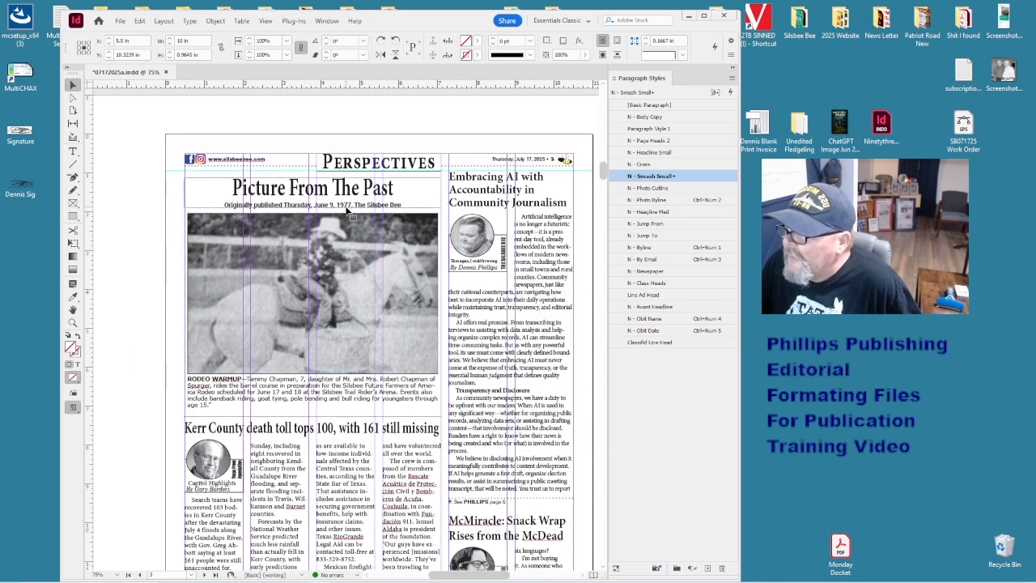
click(338, 306)
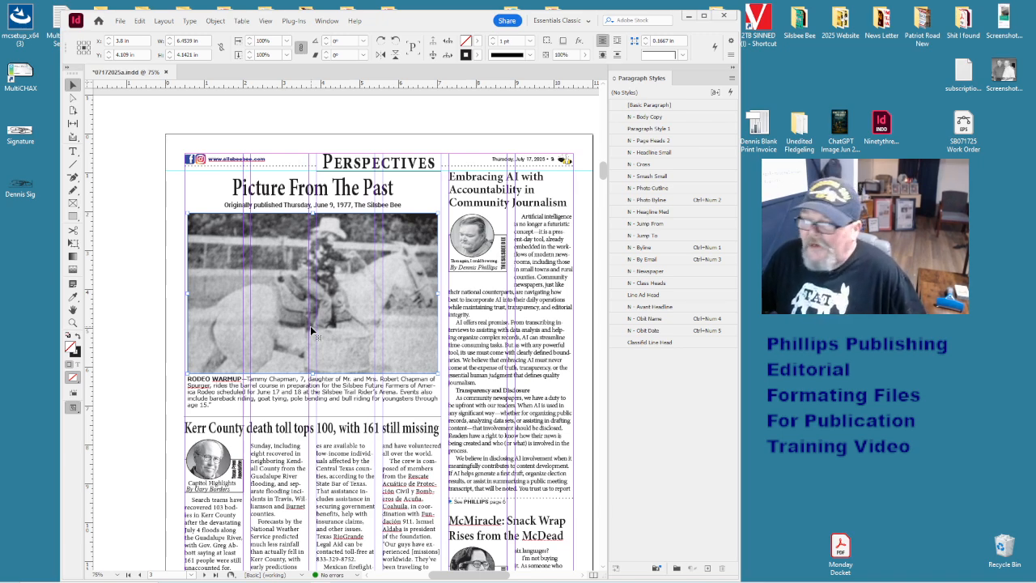
click(275, 397)
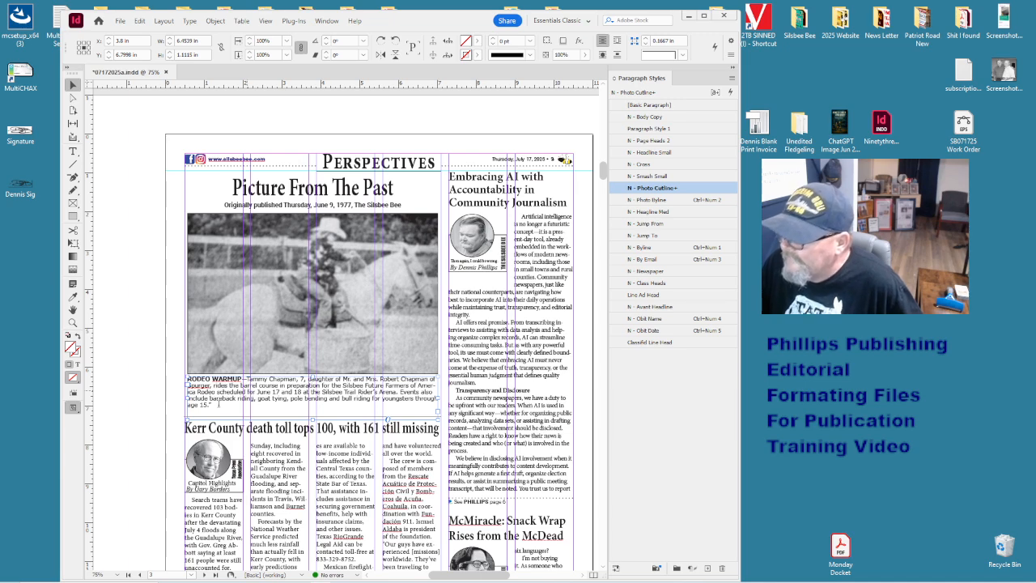
double_click(218, 402)
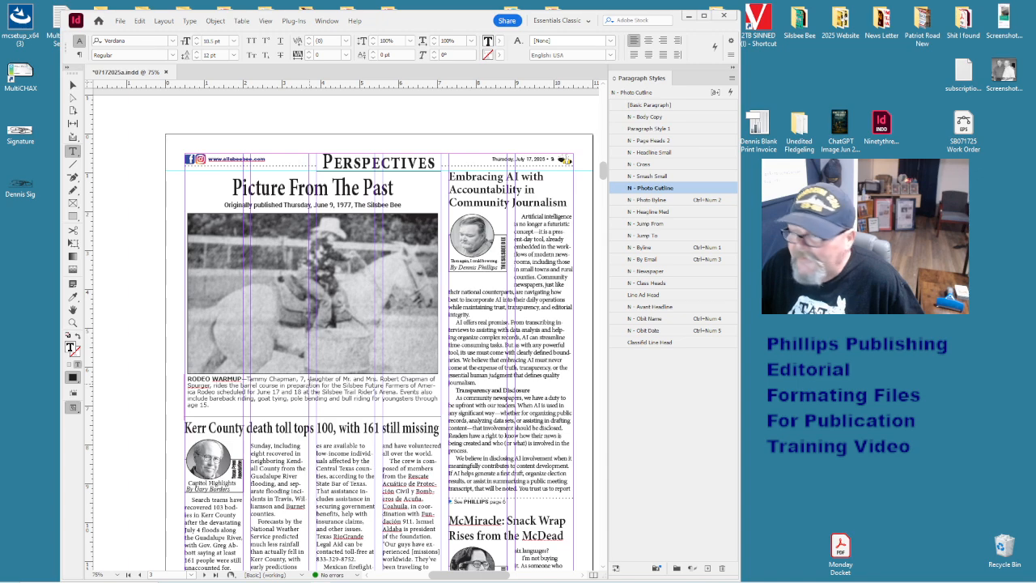
scroll(308, 381, down, 2)
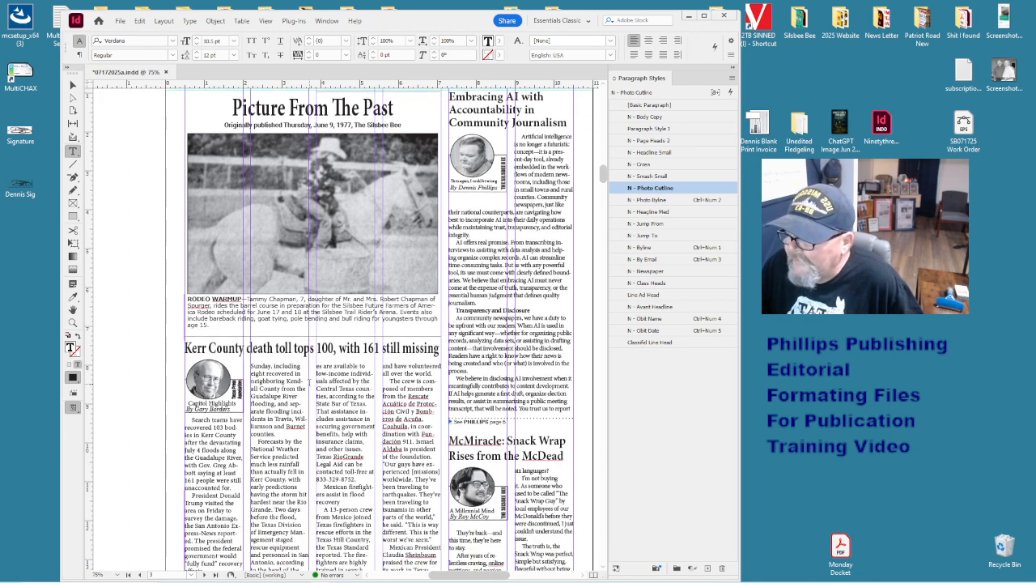
scroll(308, 381, down, 3)
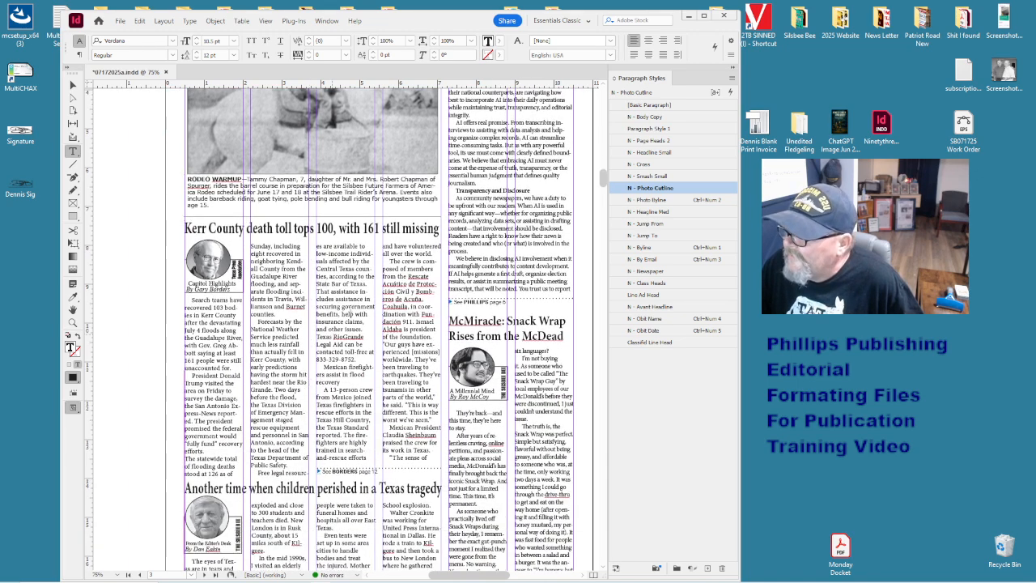
- Check the tracking of the Kerr County paragraphs, from Forecasts to 'A 13-person crew'
drag(344, 284, 358, 367)
click(250, 393)
scroll(249, 393, down, 2)
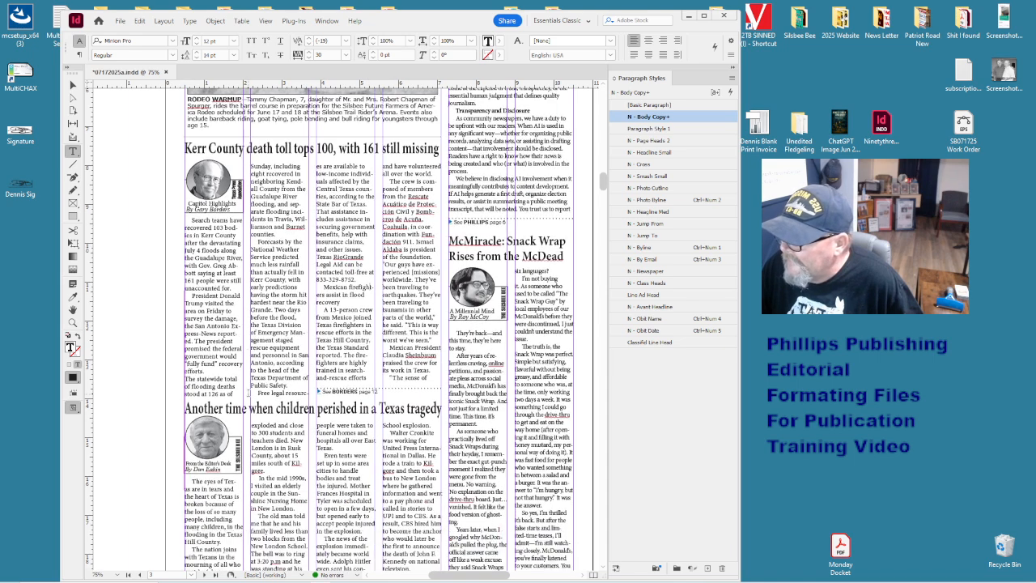
click(266, 308)
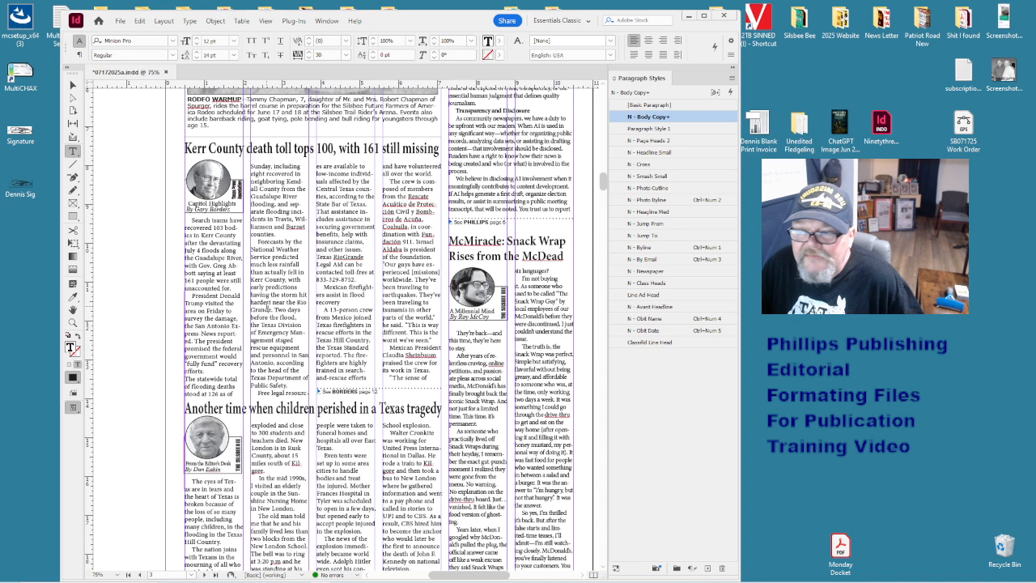
drag(305, 243, 324, 322)
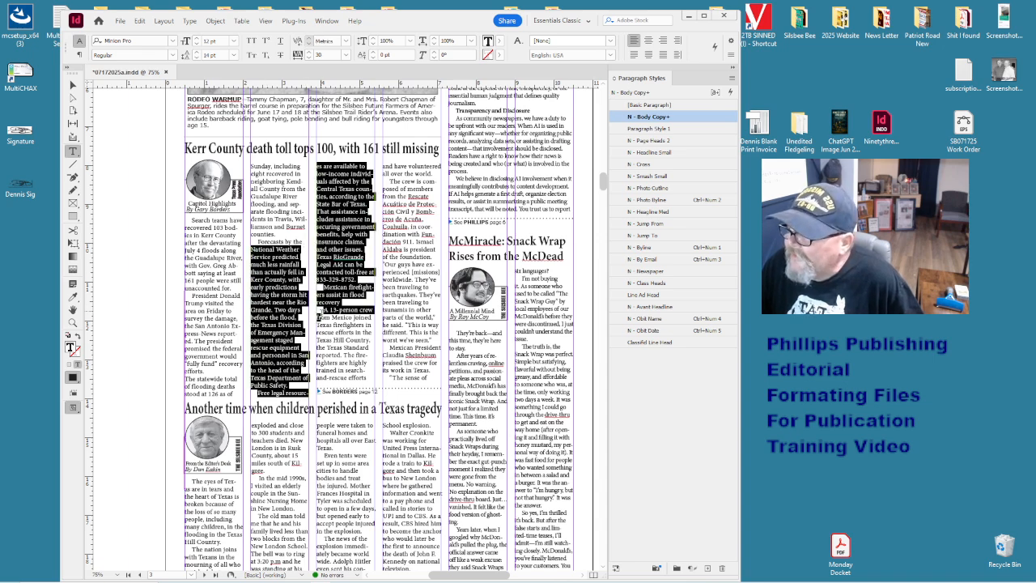
click(323, 310)
- Check letter spacing in the paragraph ending 'gore.', then scroll on to the page 4 Community page
scroll(330, 329, down, 1)
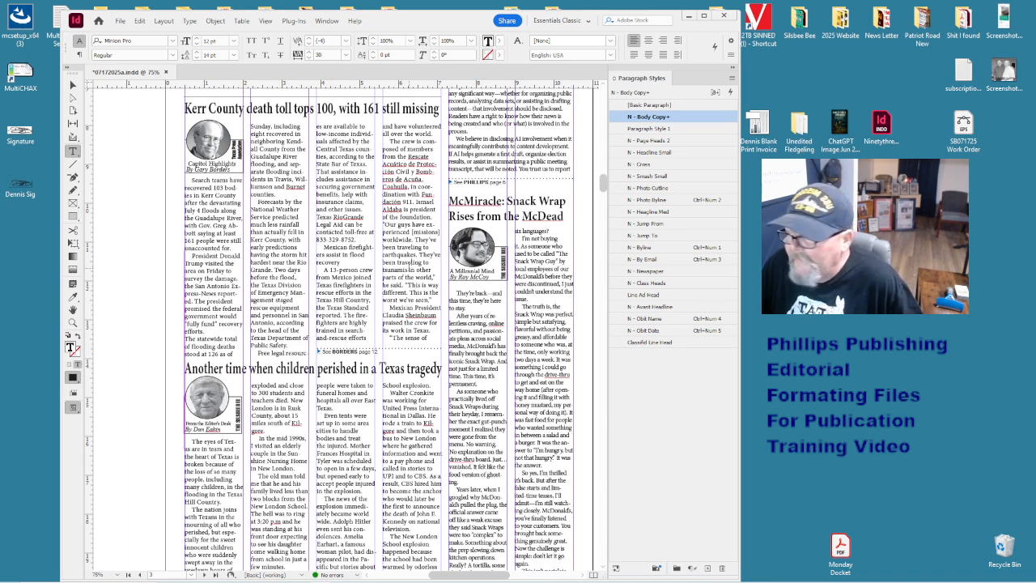
scroll(277, 391, down, 1)
click(277, 391)
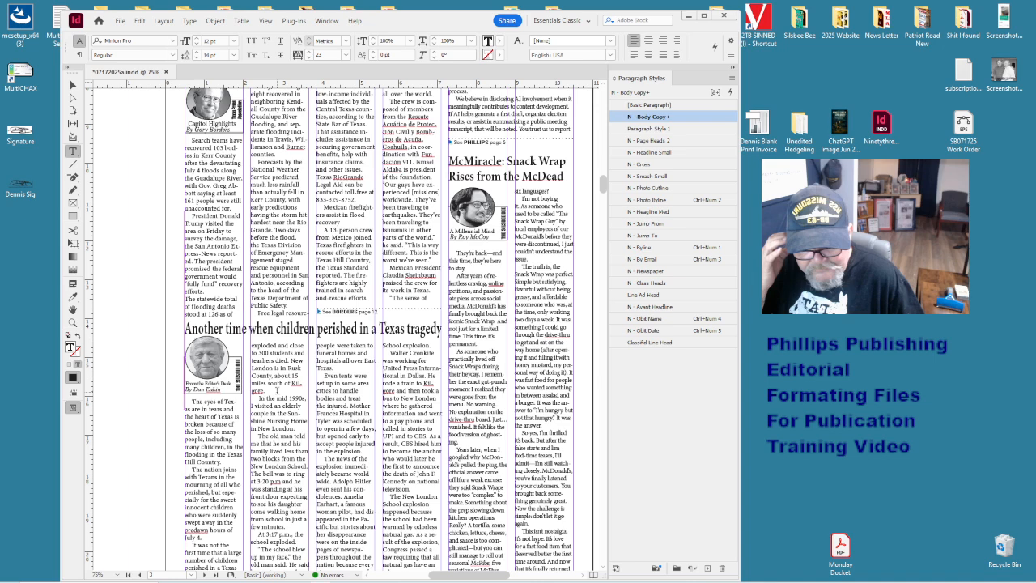
scroll(277, 391, down, 10)
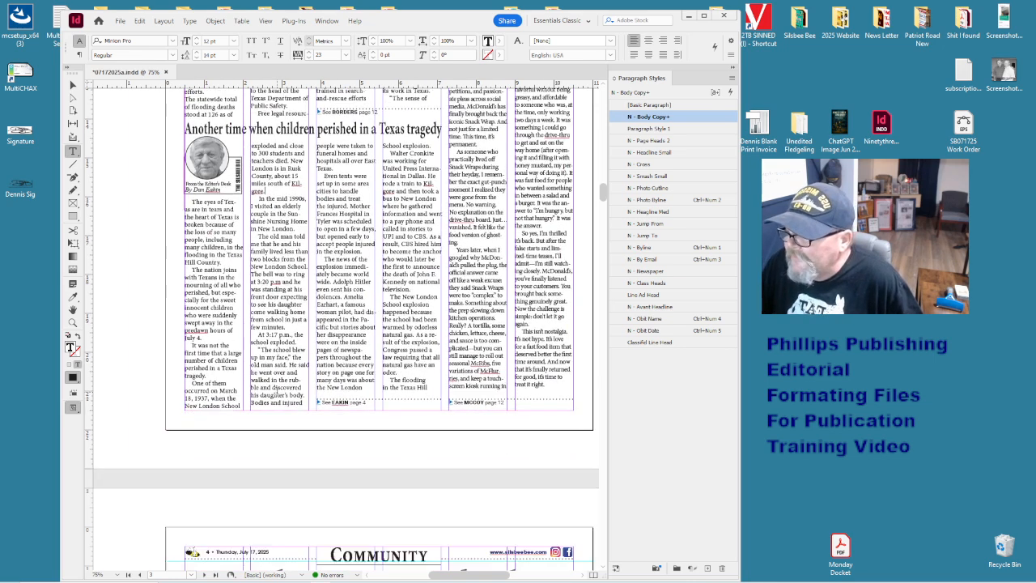
scroll(277, 391, down, 5)
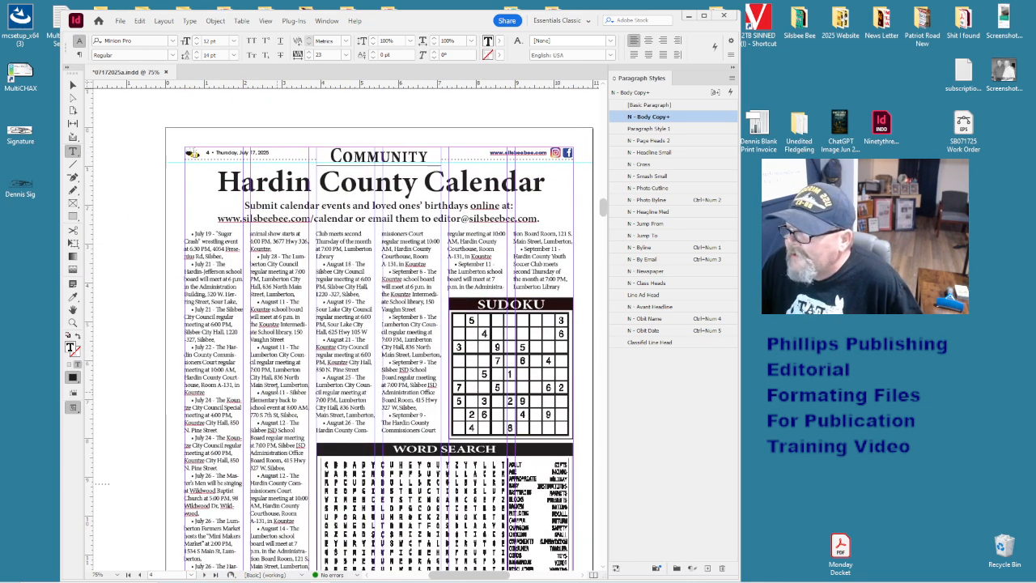
- Inspect spacing in the August 11, Sour Lake and Main Street, Lumberton calendar listings
click(284, 347)
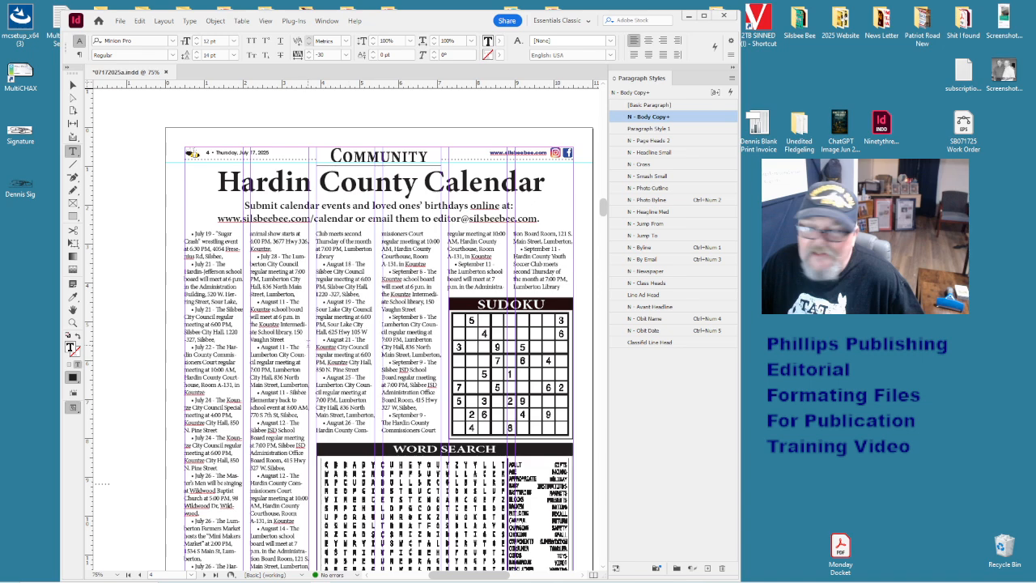
click(329, 308)
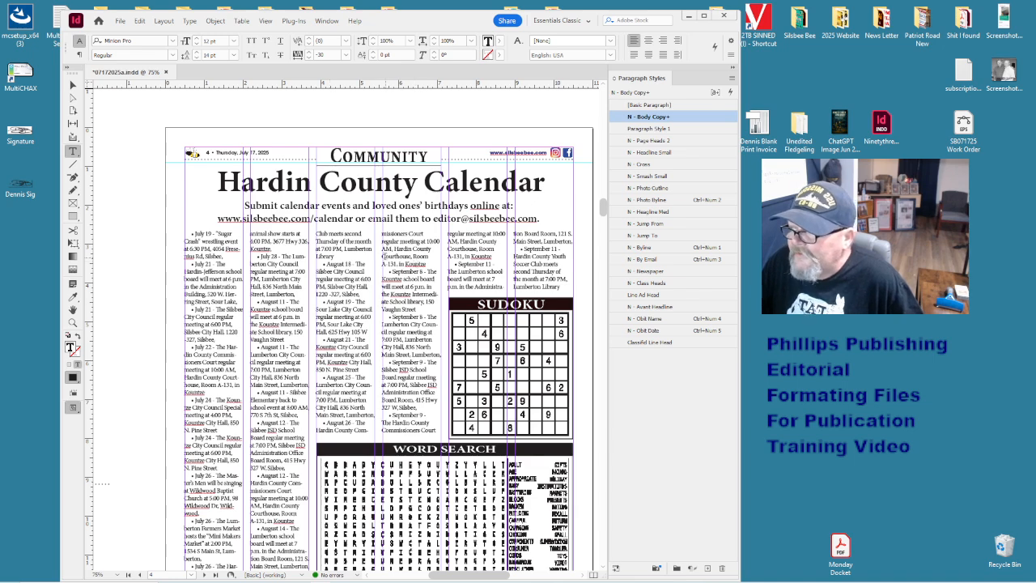
click(380, 355)
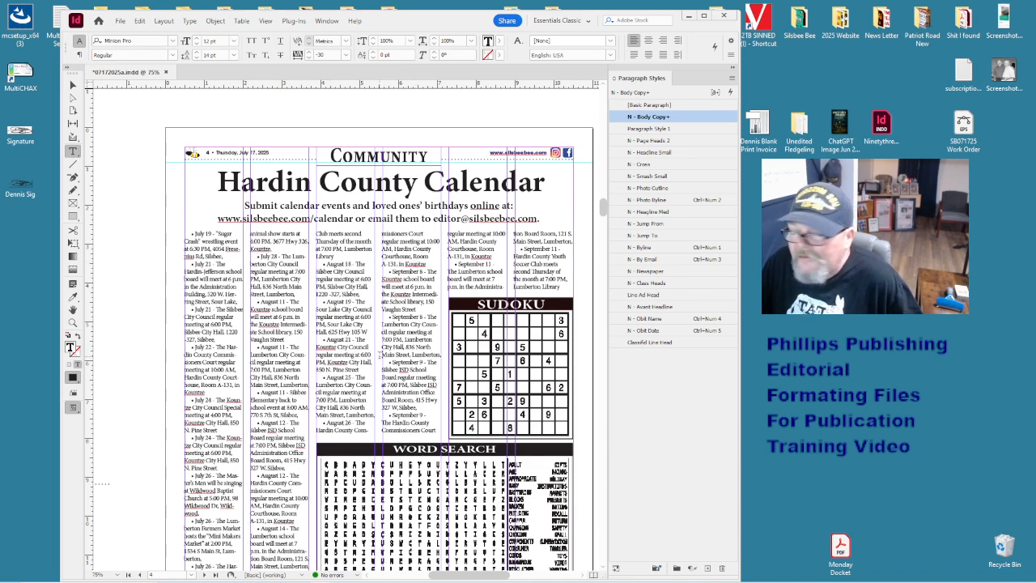
scroll(380, 355, down, 6)
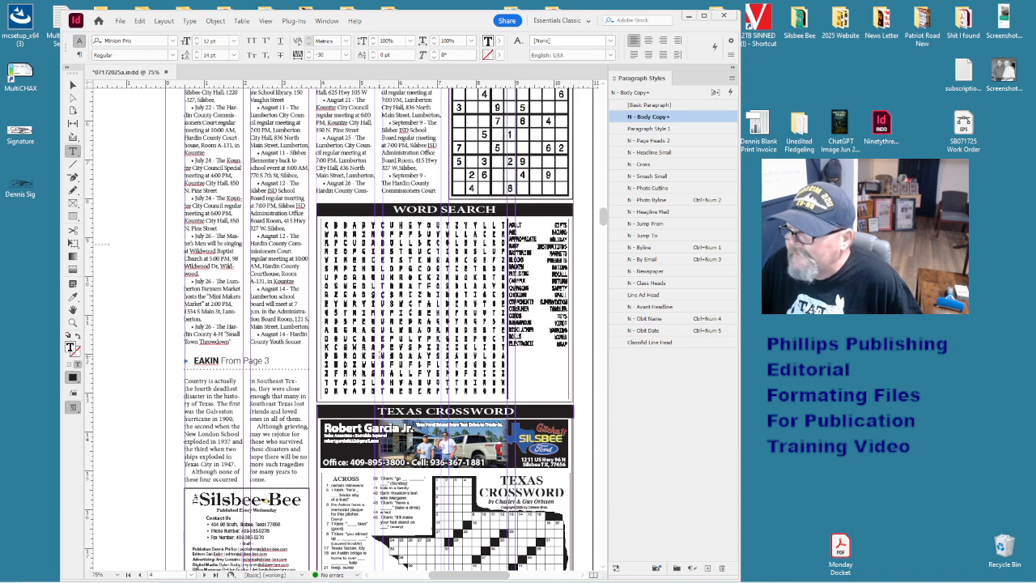
scroll(381, 355, up, 3)
click(378, 279)
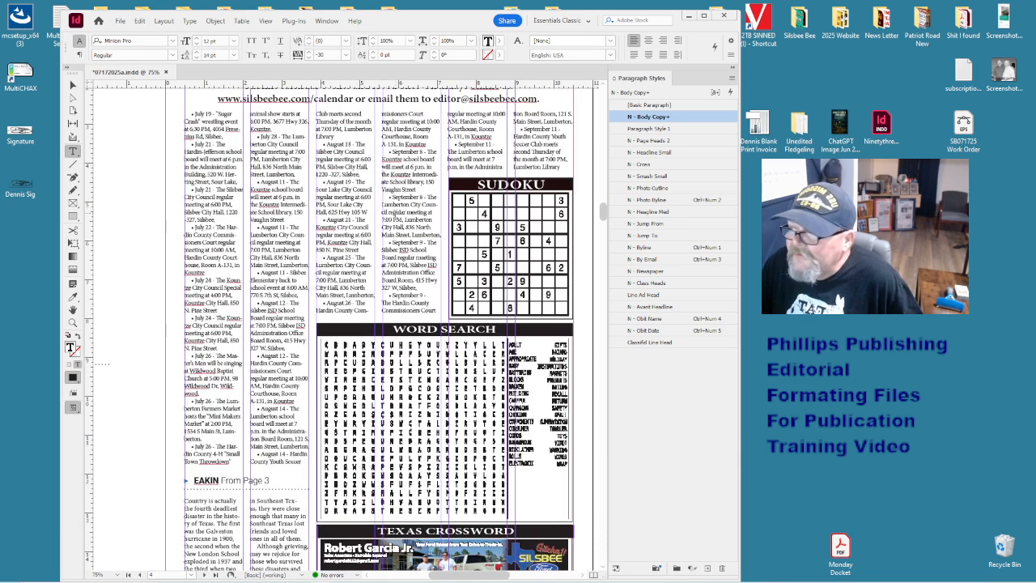
scroll(377, 279, up, 1)
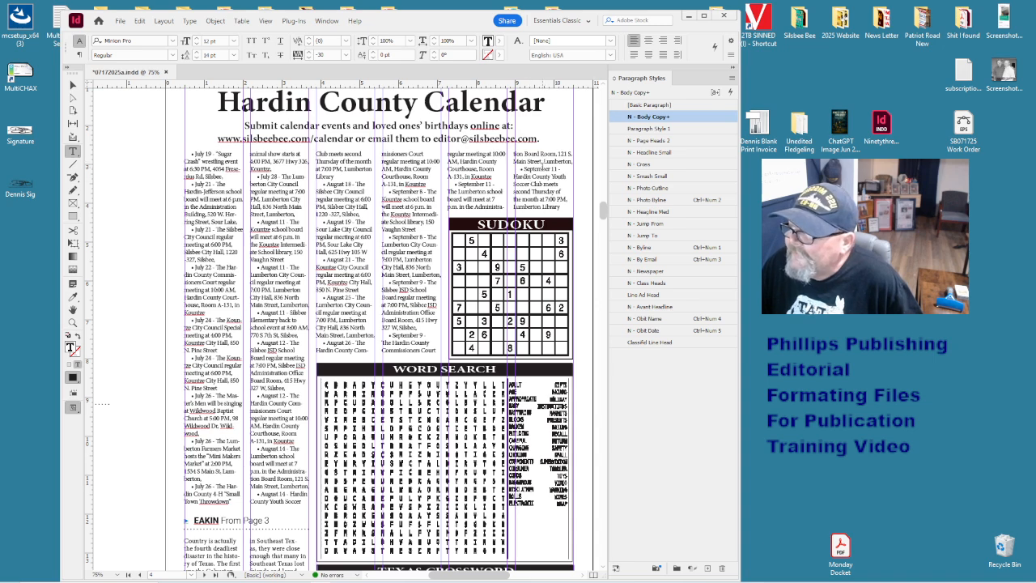
- Tighten the calendar listing kerning to -12, then scroll down past the crossword to the obituaries
click(541, 167)
click(541, 206)
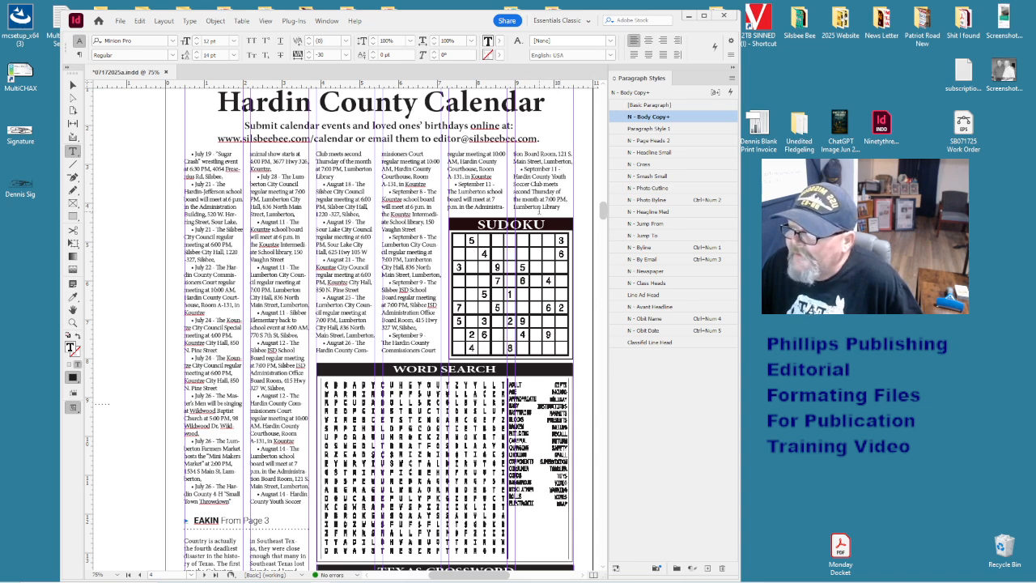
click(543, 200)
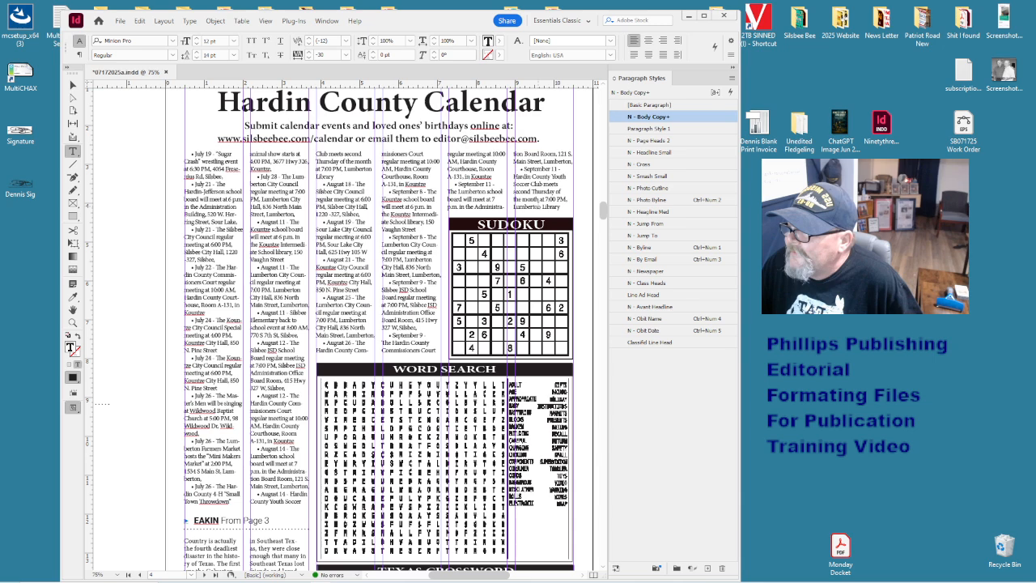
scroll(225, 392, down, 3)
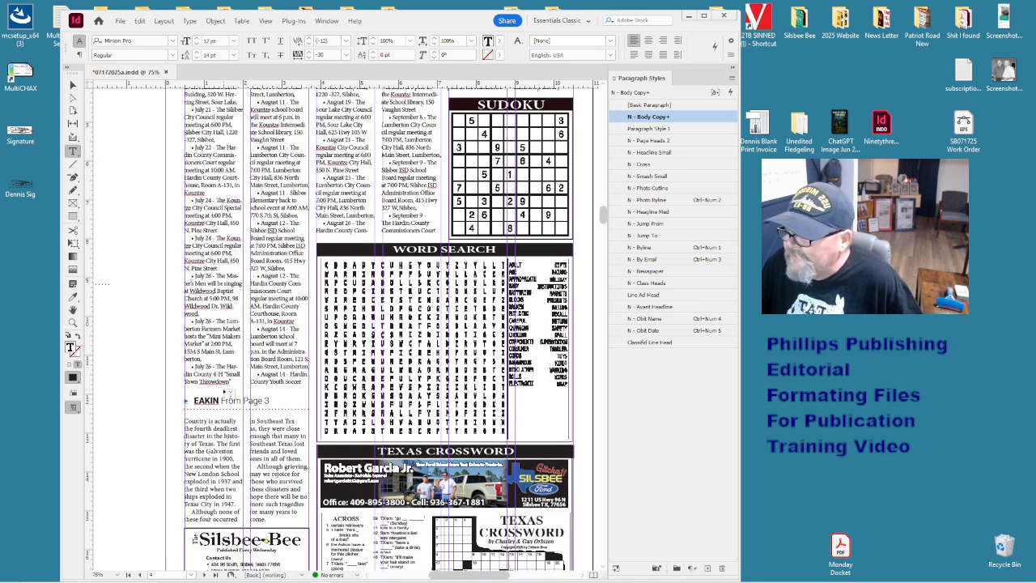
scroll(225, 392, down, 7)
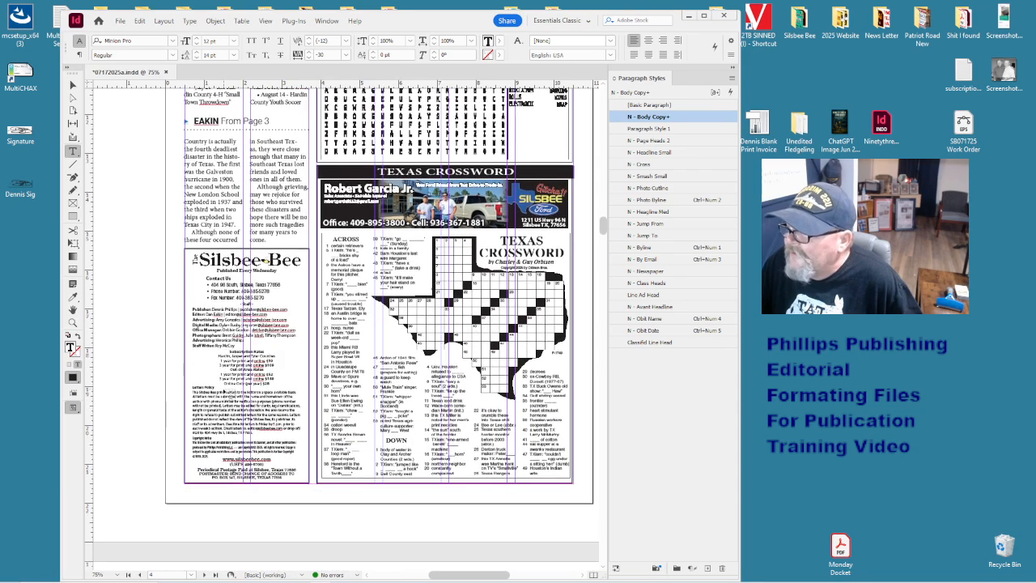
scroll(263, 261, down, 12)
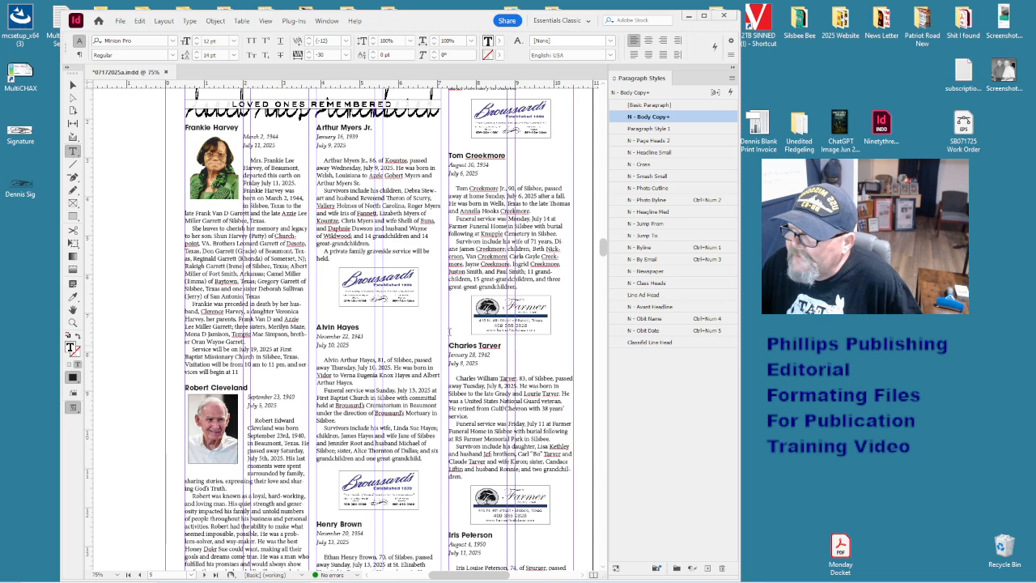
- Check the obituary body text on the Loved Ones Remembered page
click(497, 285)
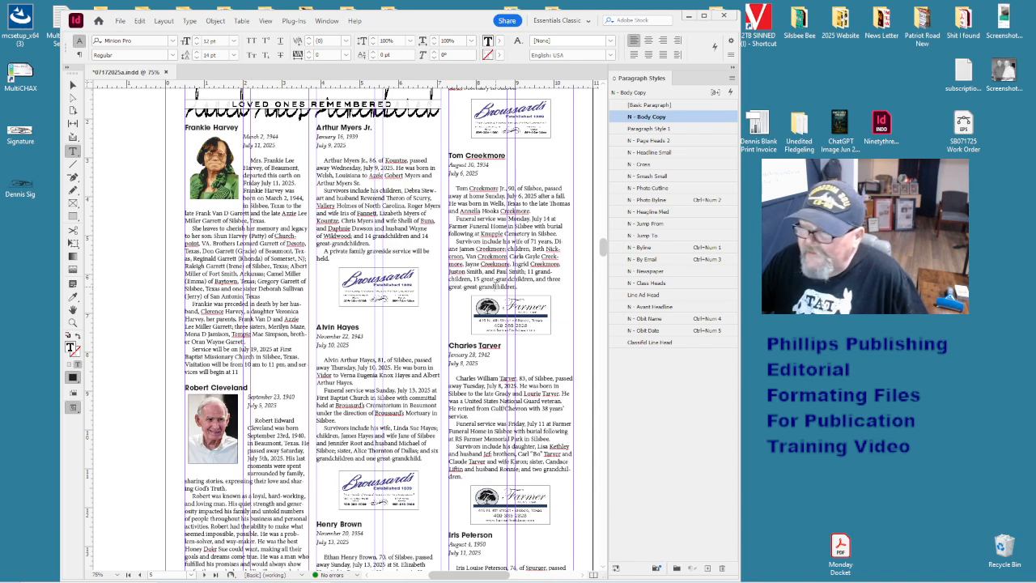
scroll(496, 285, down, 5)
scroll(496, 285, down, 10)
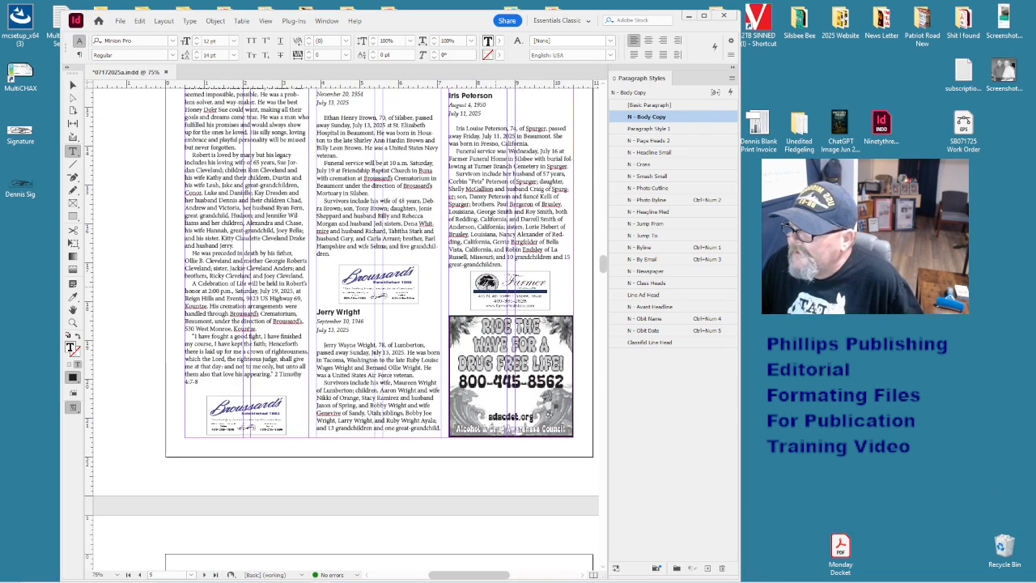
scroll(496, 285, down, 16)
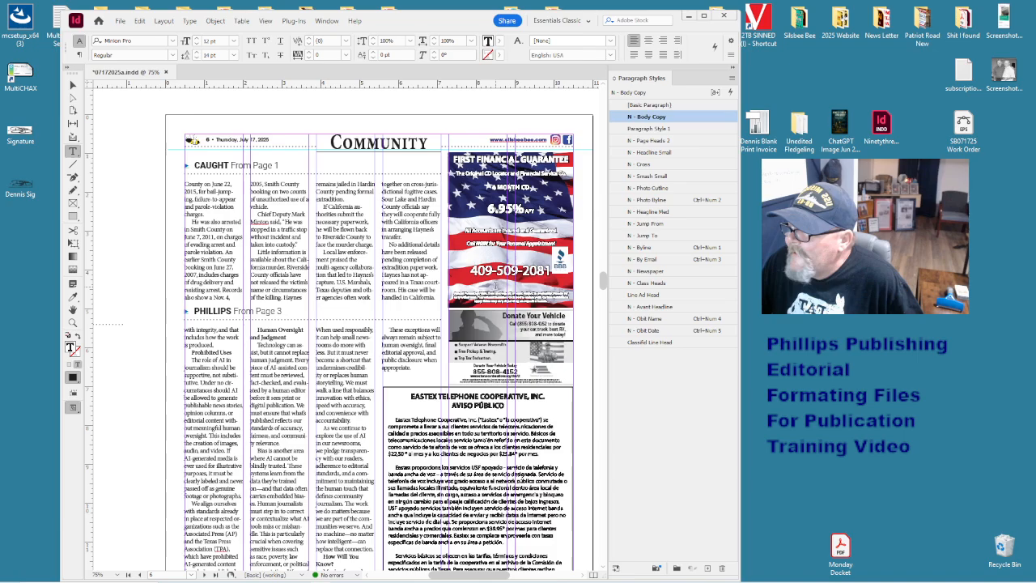
scroll(496, 285, down, 14)
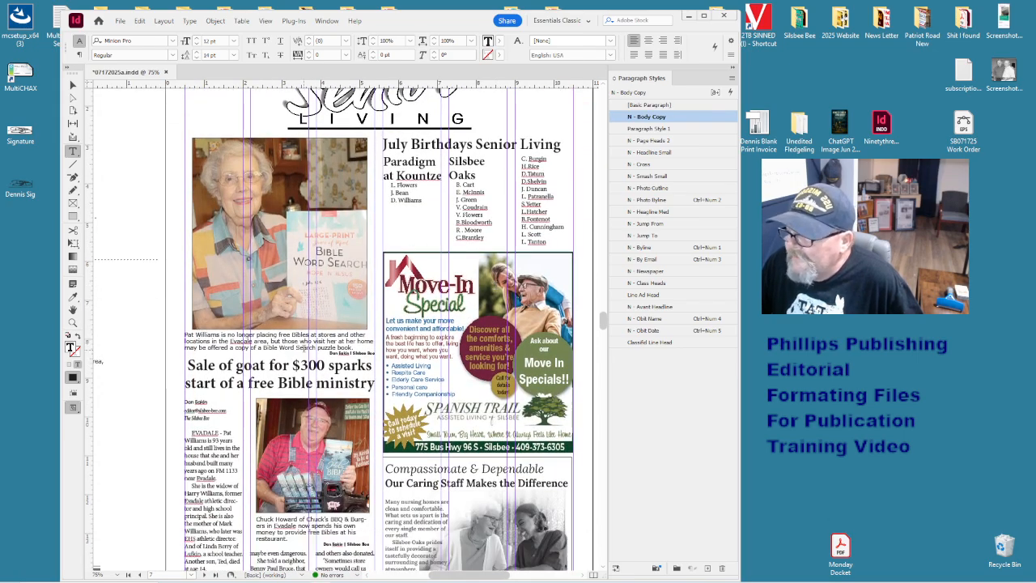
click(302, 346)
scroll(302, 346, down, 4)
scroll(302, 346, down, 3)
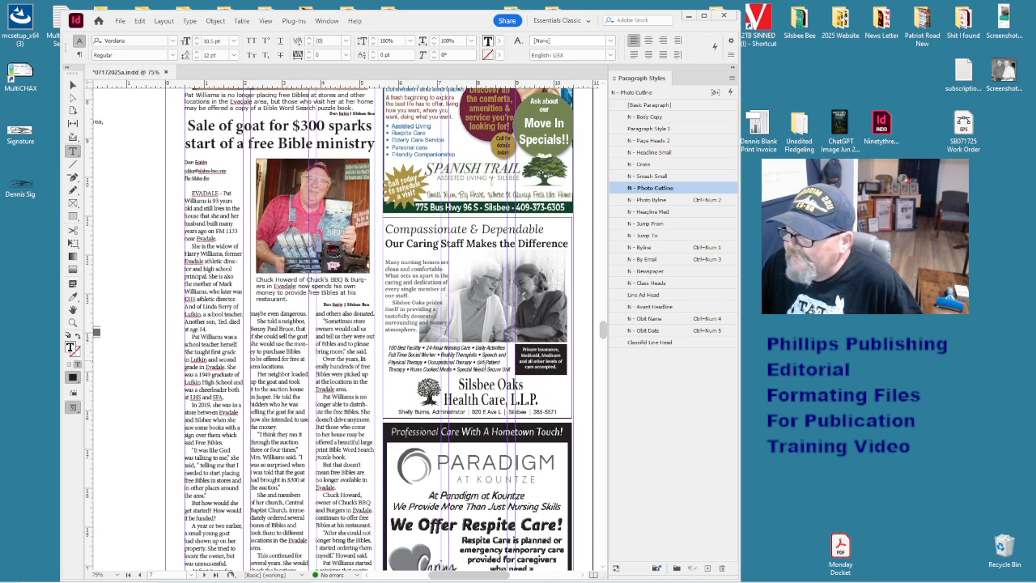
scroll(302, 347, up, 6)
scroll(482, 363, down, 7)
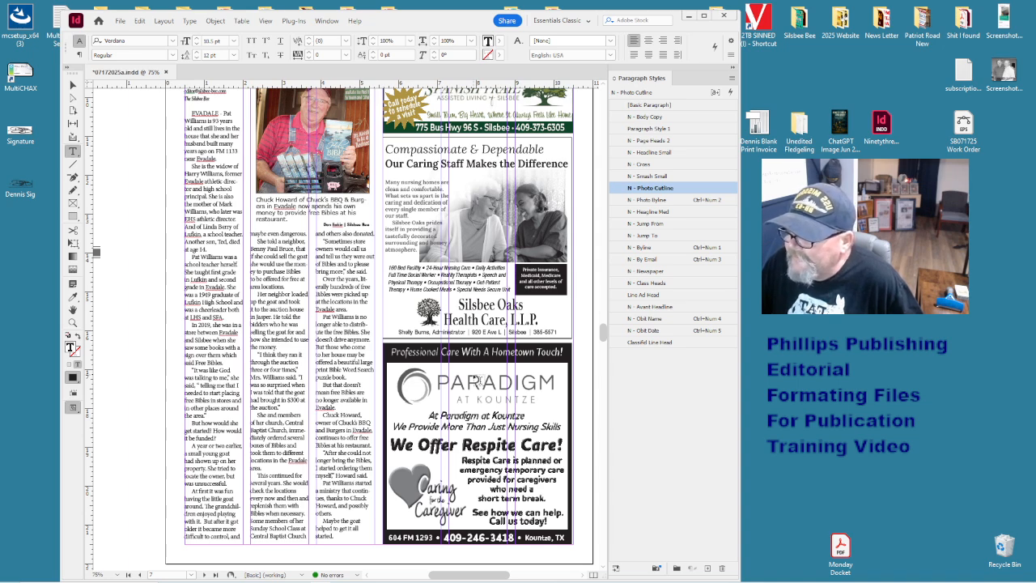
scroll(478, 381, up, 5)
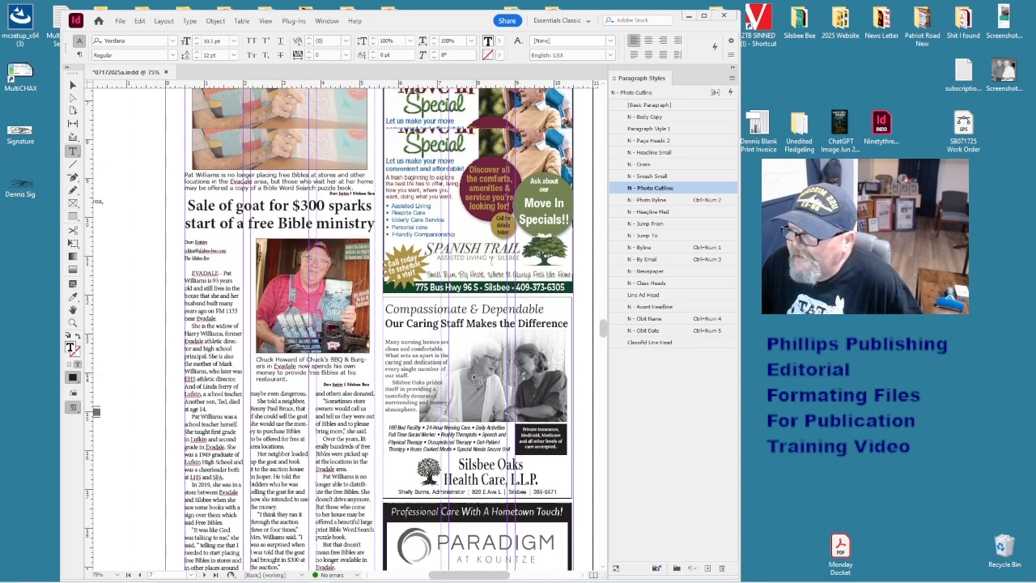
scroll(478, 380, down, 5)
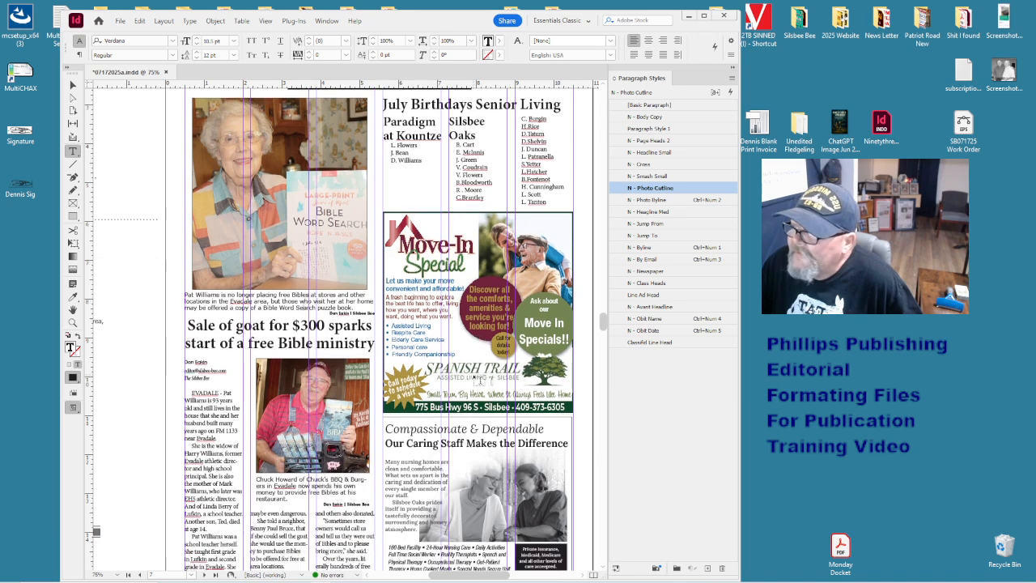
scroll(476, 379, down, 1)
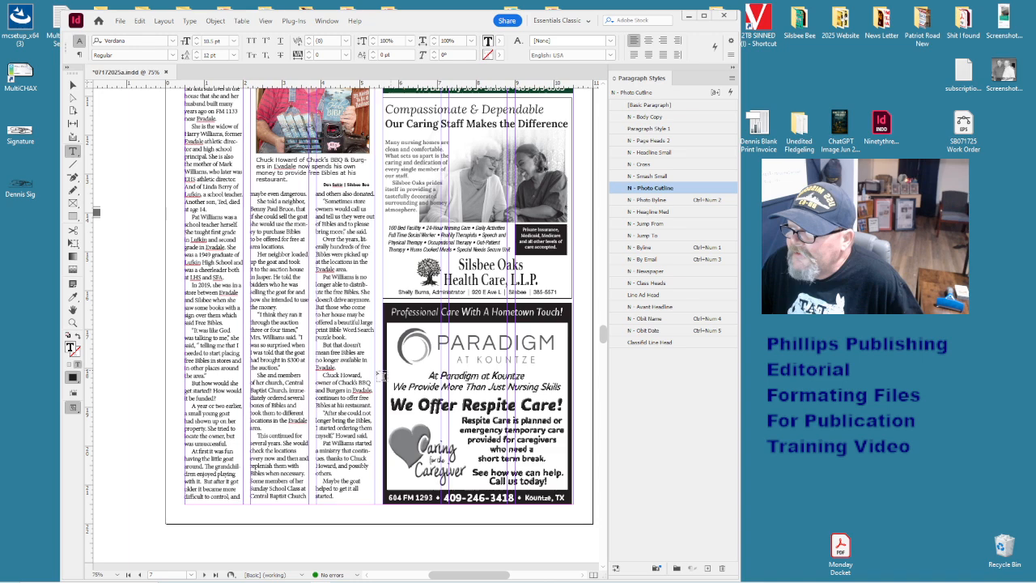
- Check the goat article's body text
click(363, 369)
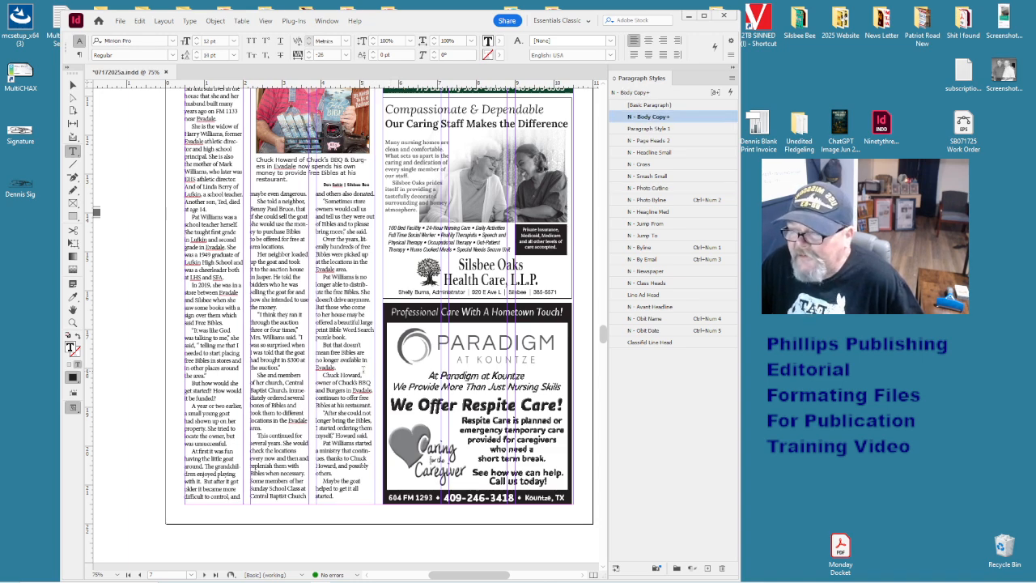
scroll(365, 378, down, 6)
scroll(365, 378, down, 6)
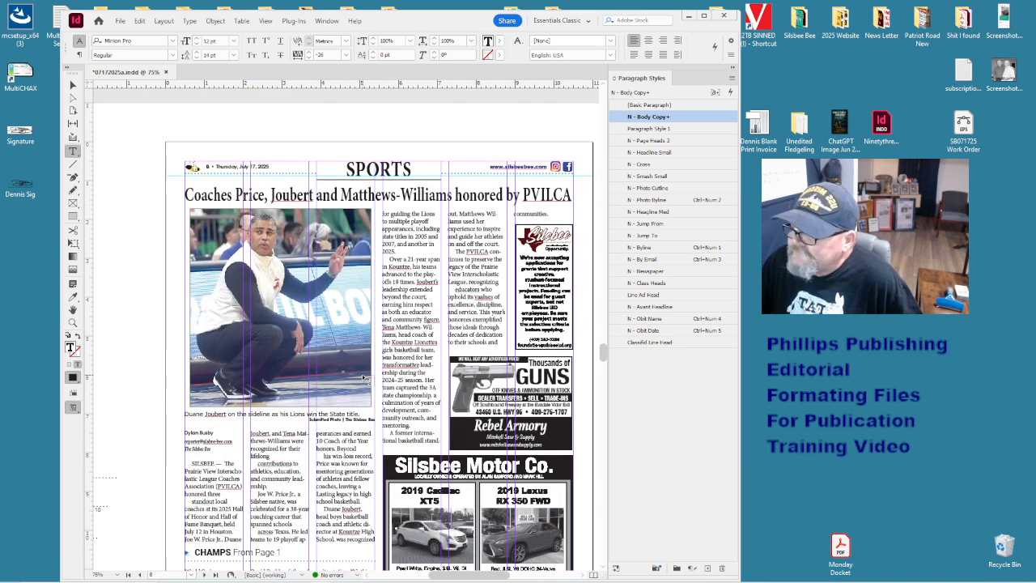
scroll(365, 378, down, 3)
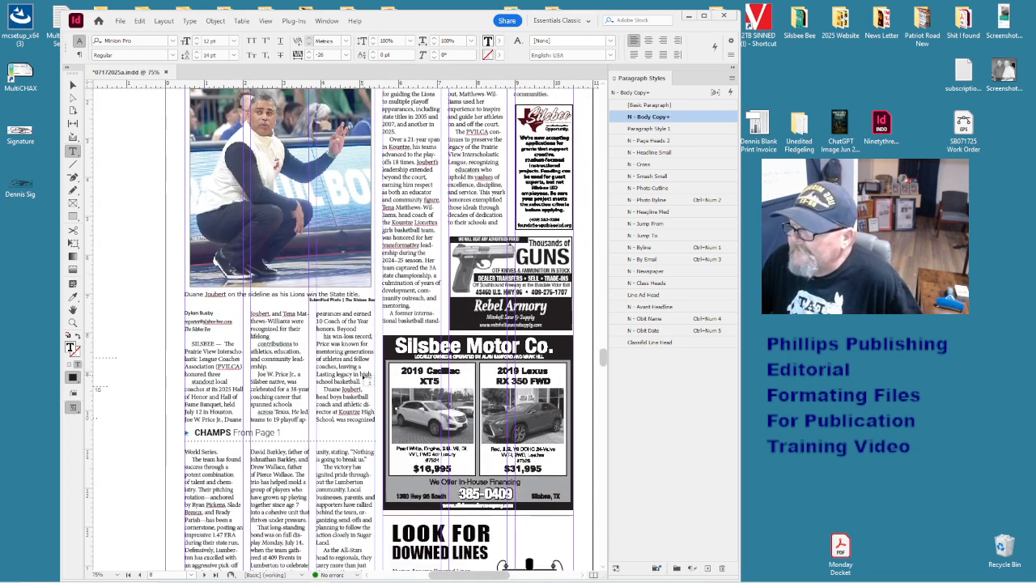
scroll(365, 376, up, 3)
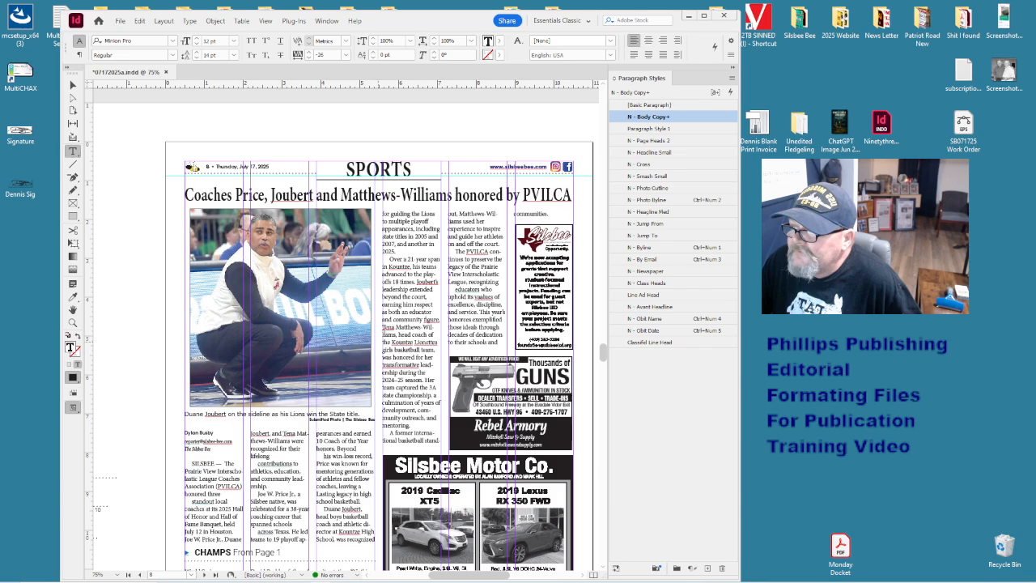
scroll(410, 307, down, 3)
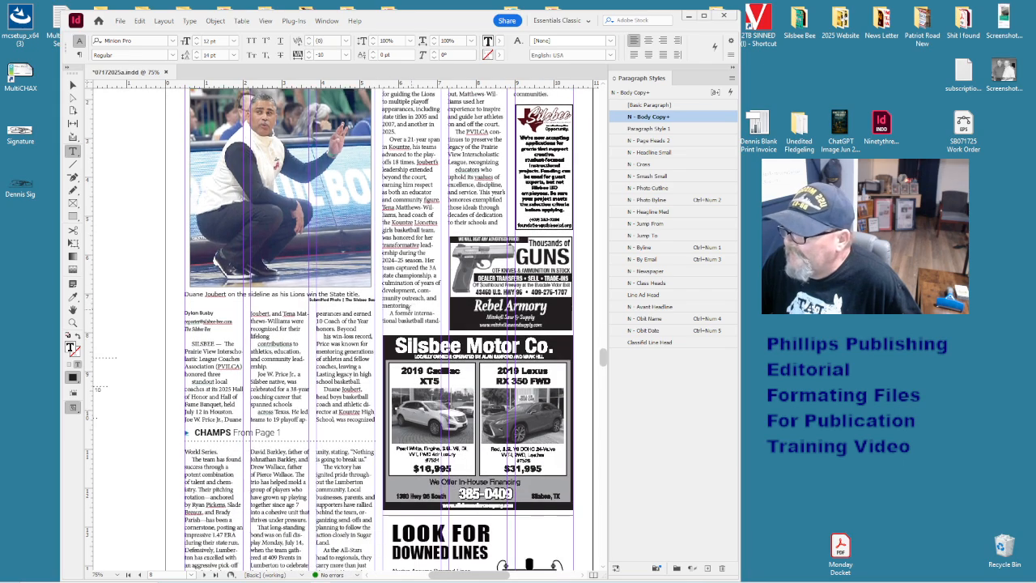
scroll(274, 391, down, 17)
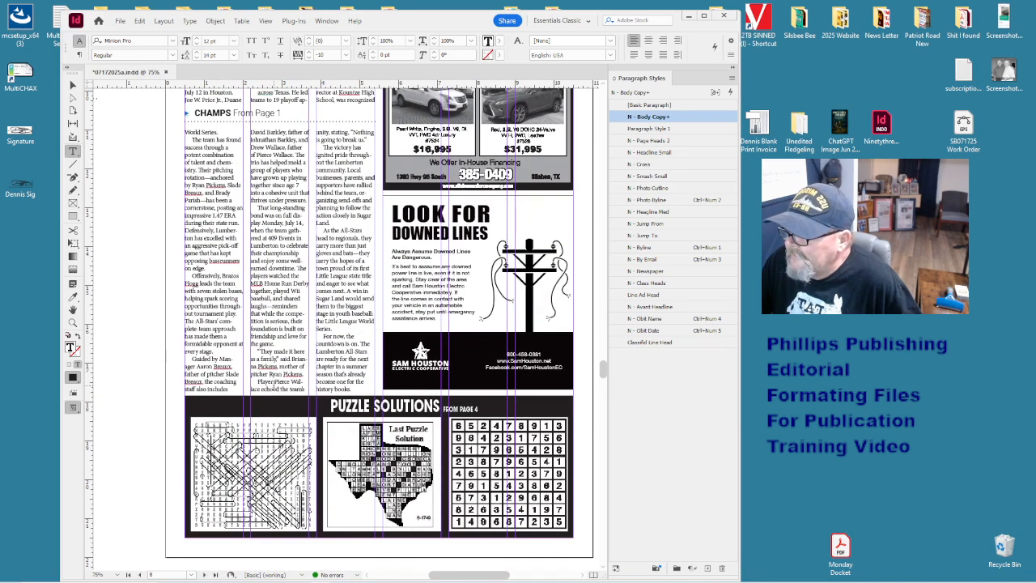
- Bring up the text's context menu, dismiss it and continue down to The Back Page
right_click(274, 391)
click(186, 369)
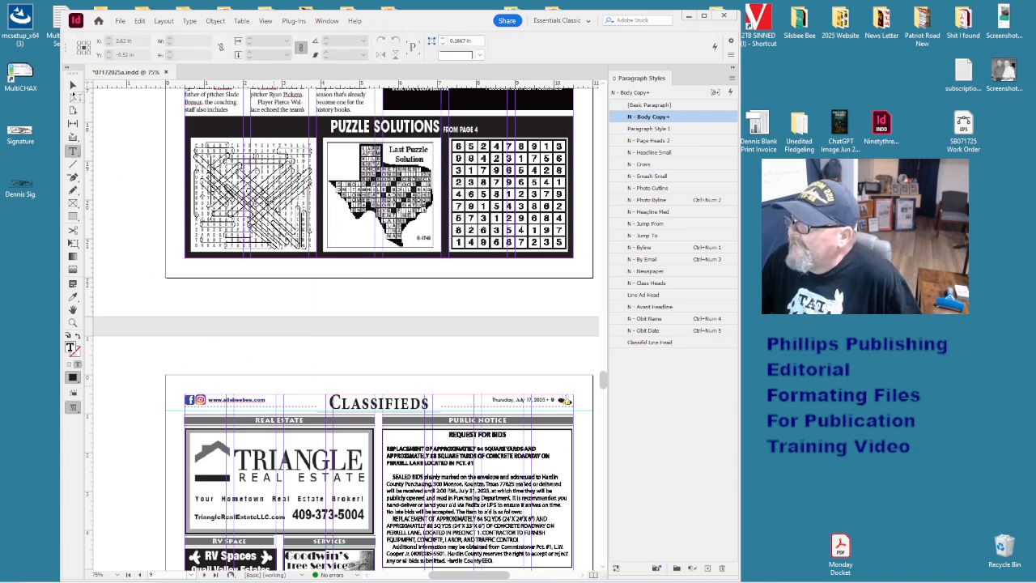
scroll(189, 237, down, 9)
scroll(376, 366, down, 14)
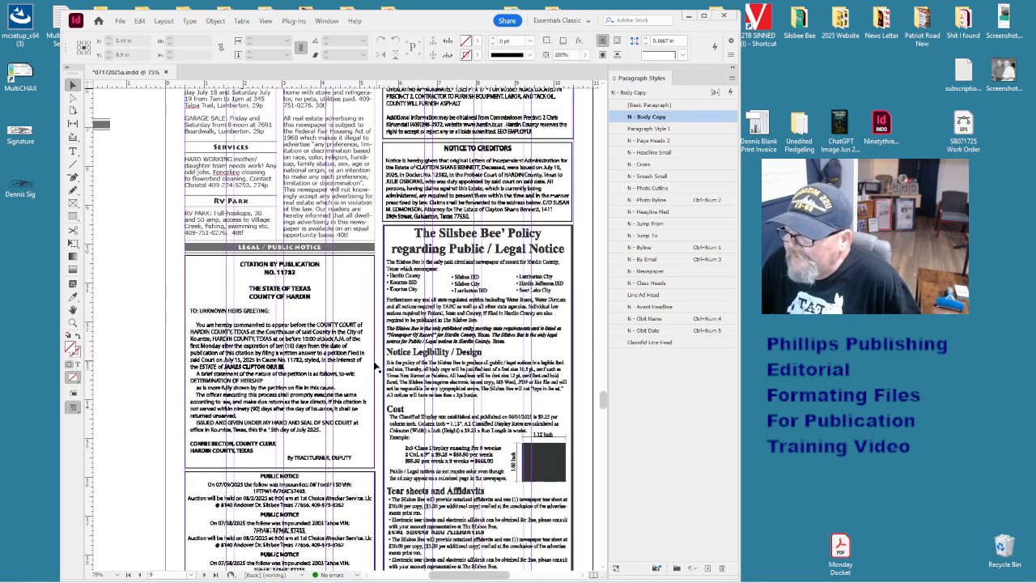
scroll(375, 367, down, 20)
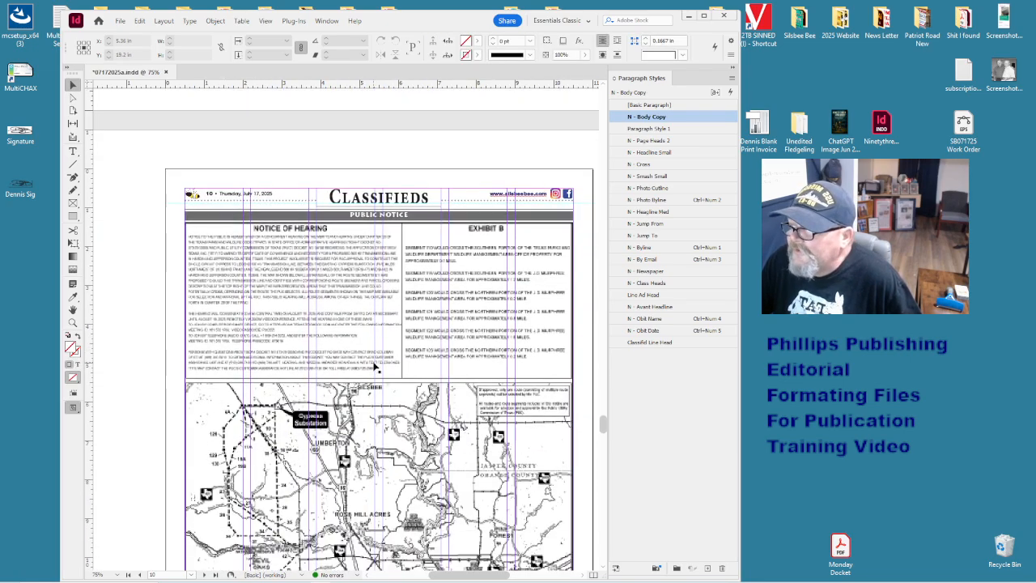
scroll(375, 366, down, 20)
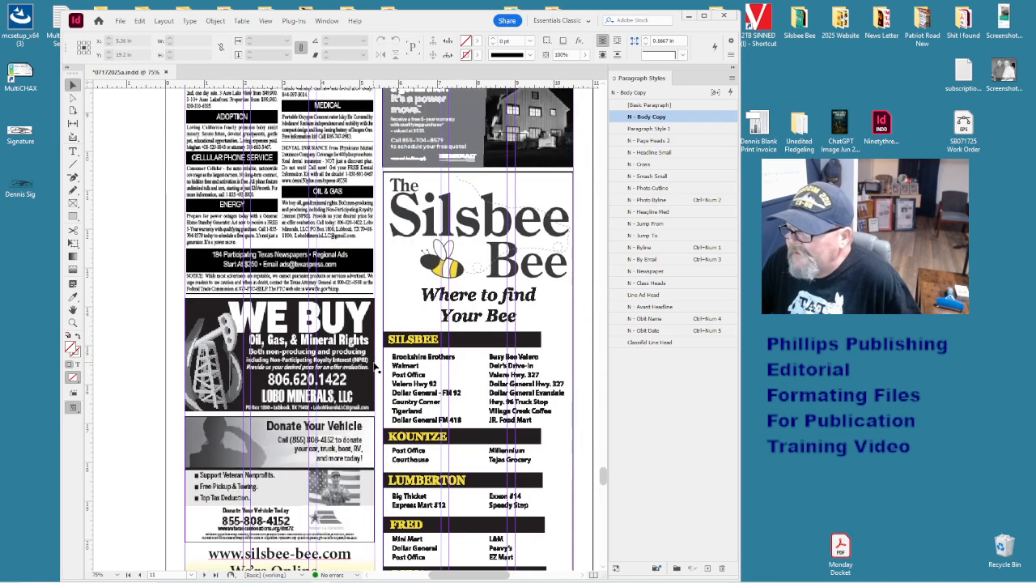
- Review The Back Page's baseball story and the 'Young throws immaculate inning in MLB fifth start' headline
click(436, 256)
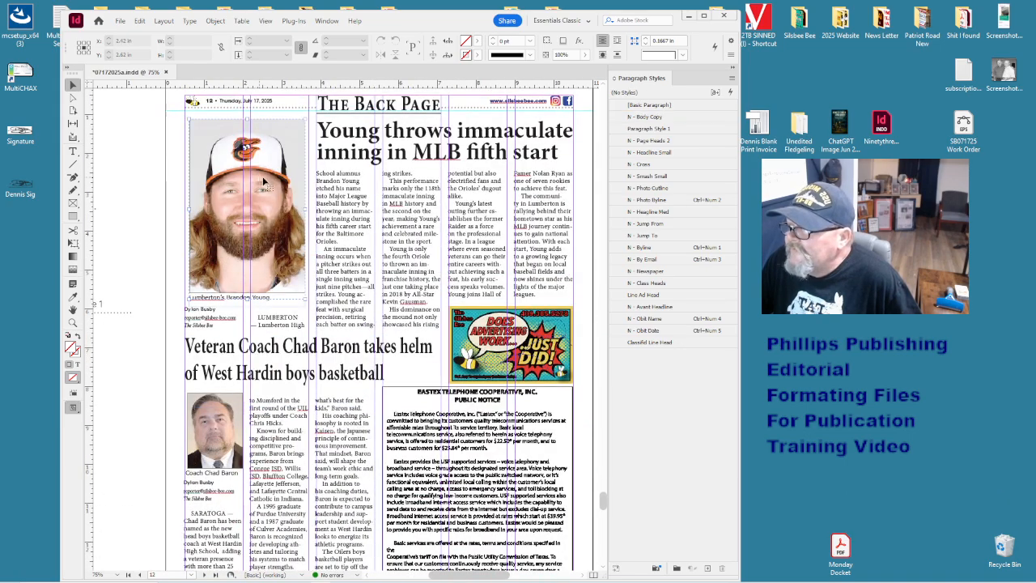
scroll(436, 256, down, 1)
scroll(436, 256, down, 15)
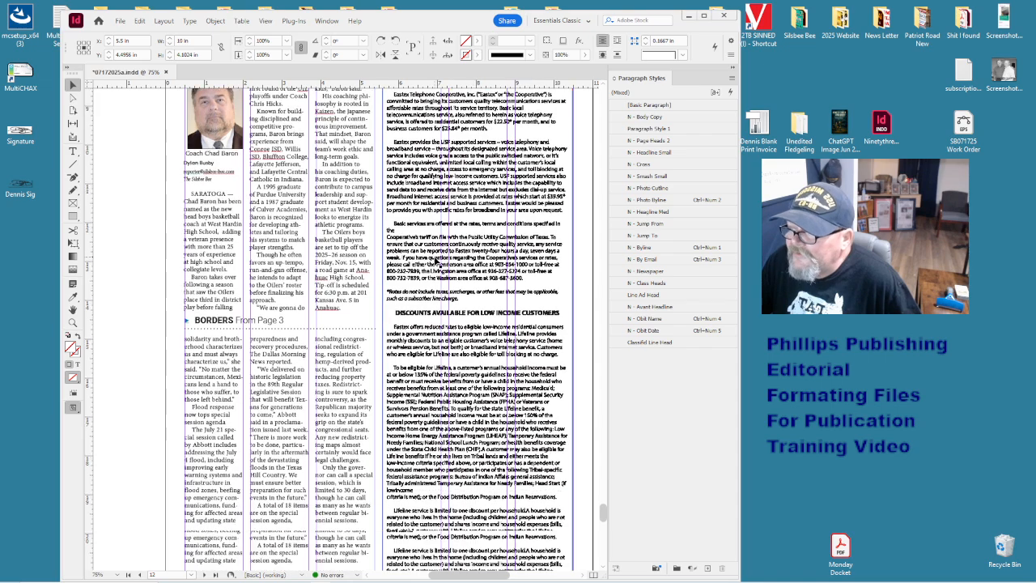
scroll(437, 263, up, 15)
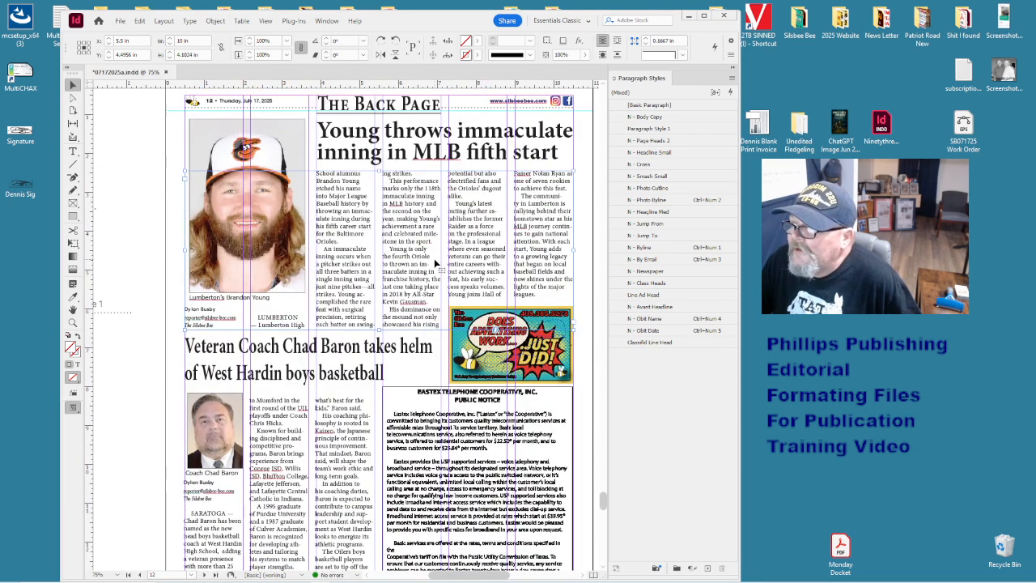
click(449, 162)
click(394, 279)
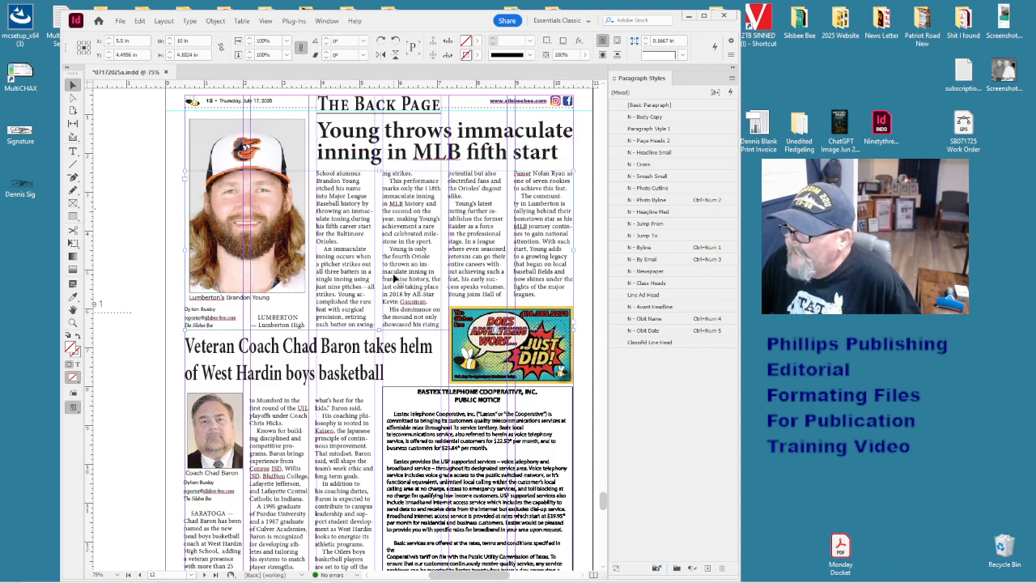
scroll(395, 279, down, 15)
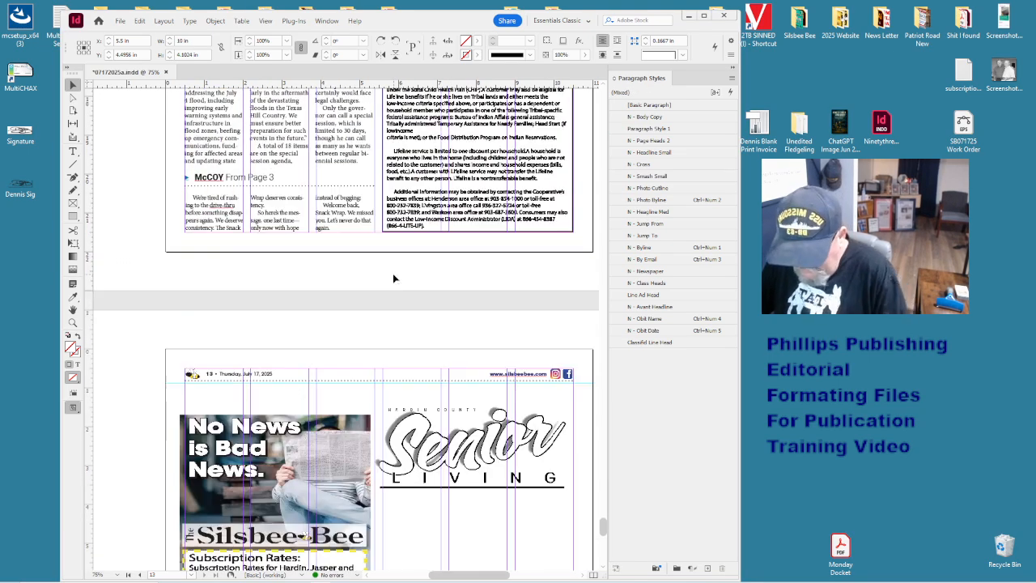
scroll(394, 278, down, 5)
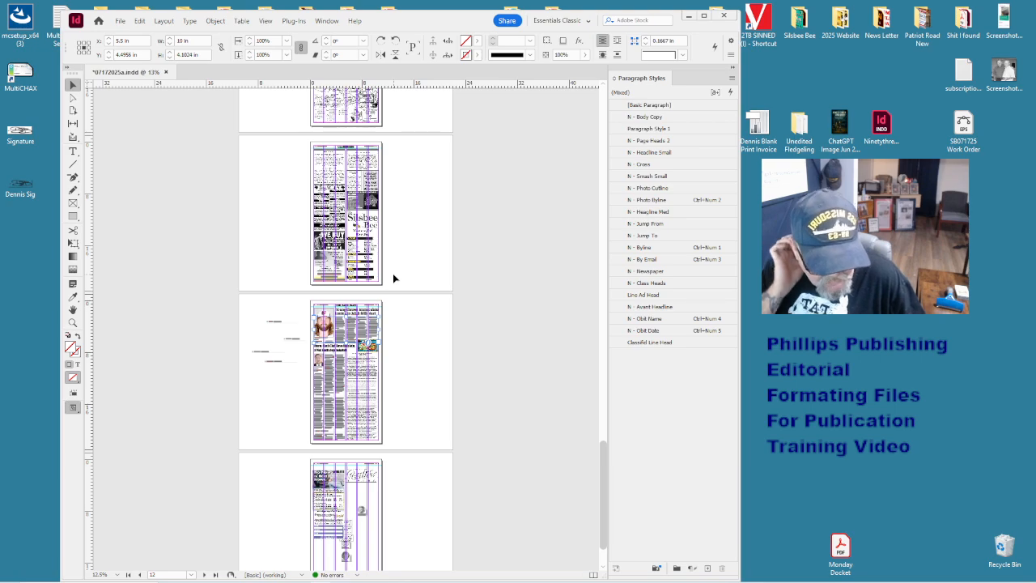
scroll(393, 279, up, 10)
scroll(394, 279, up, 10)
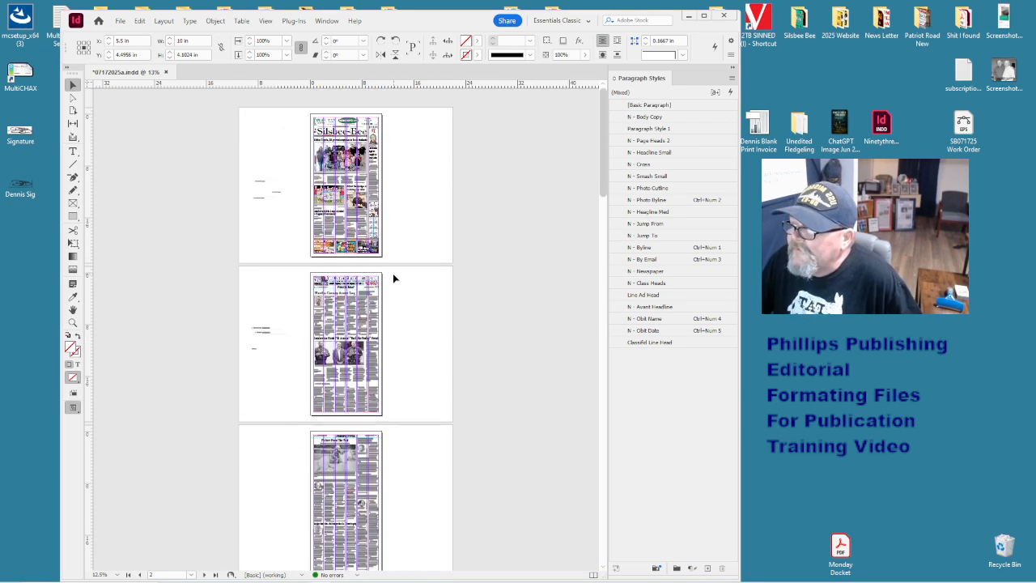
click(396, 301)
scroll(397, 301, down, 1)
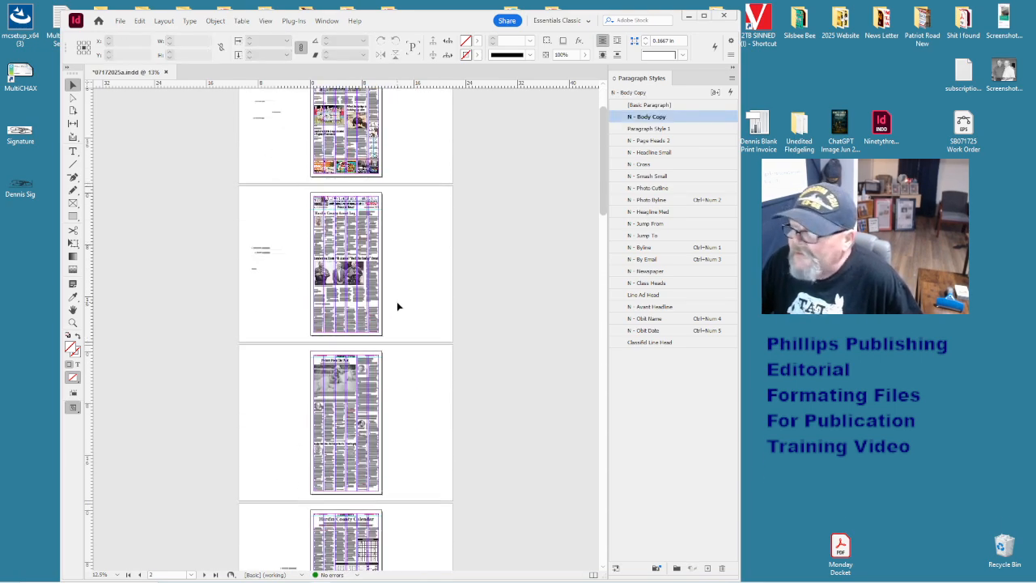
click(361, 245)
scroll(341, 264, down, 3)
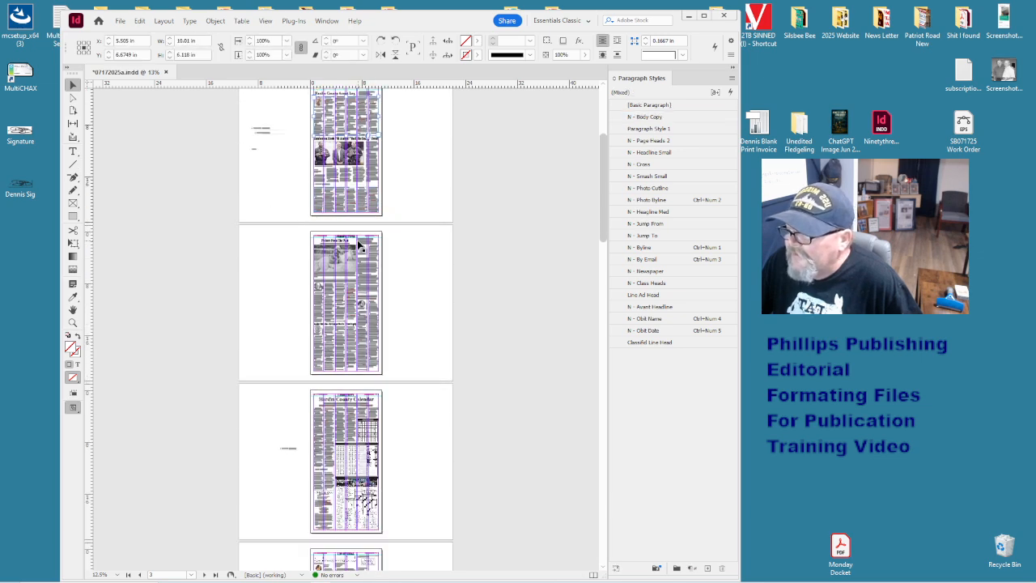
click(387, 290)
scroll(387, 290, down, 2)
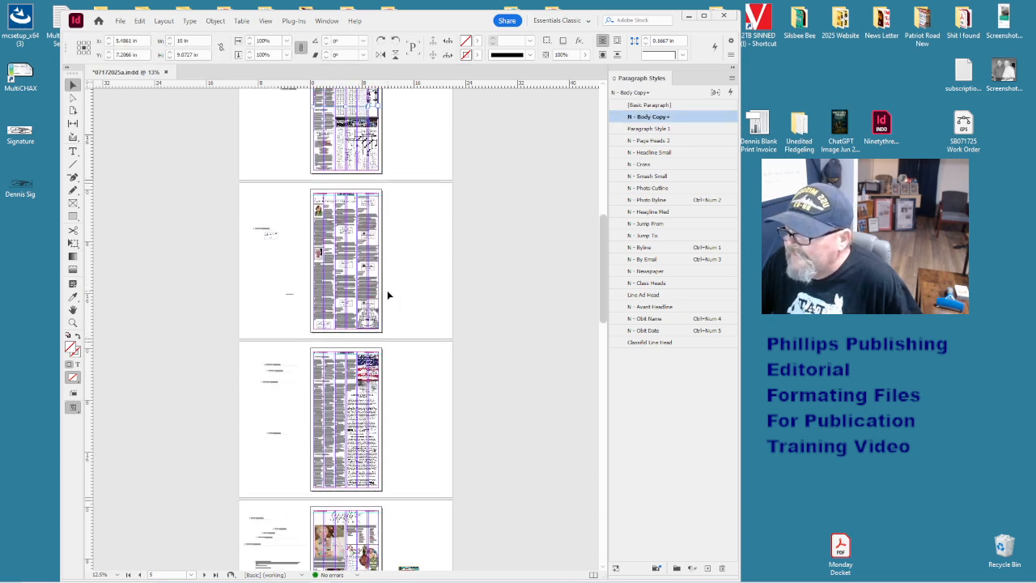
click(407, 277)
scroll(405, 278, down, 2)
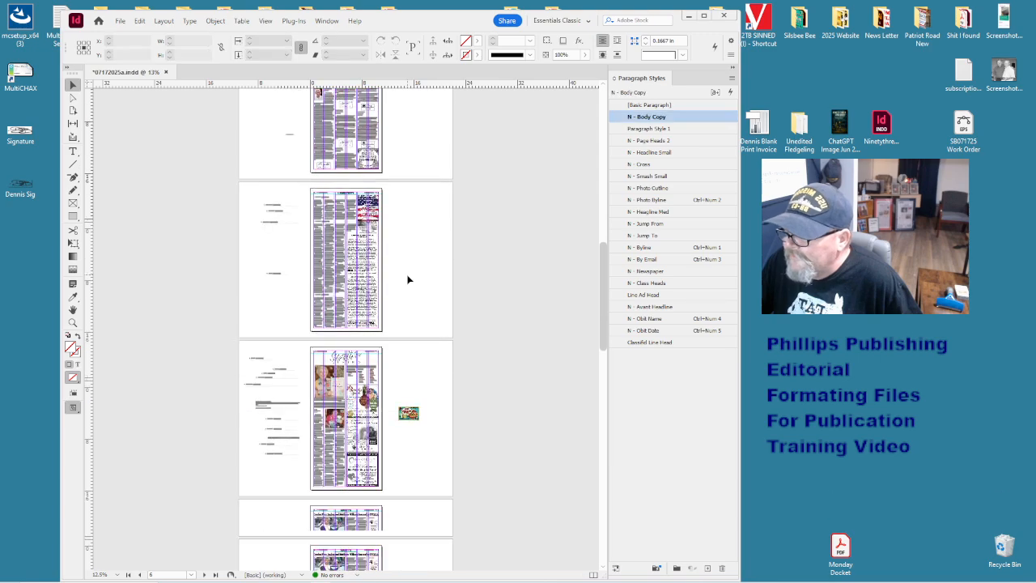
click(363, 263)
click(429, 320)
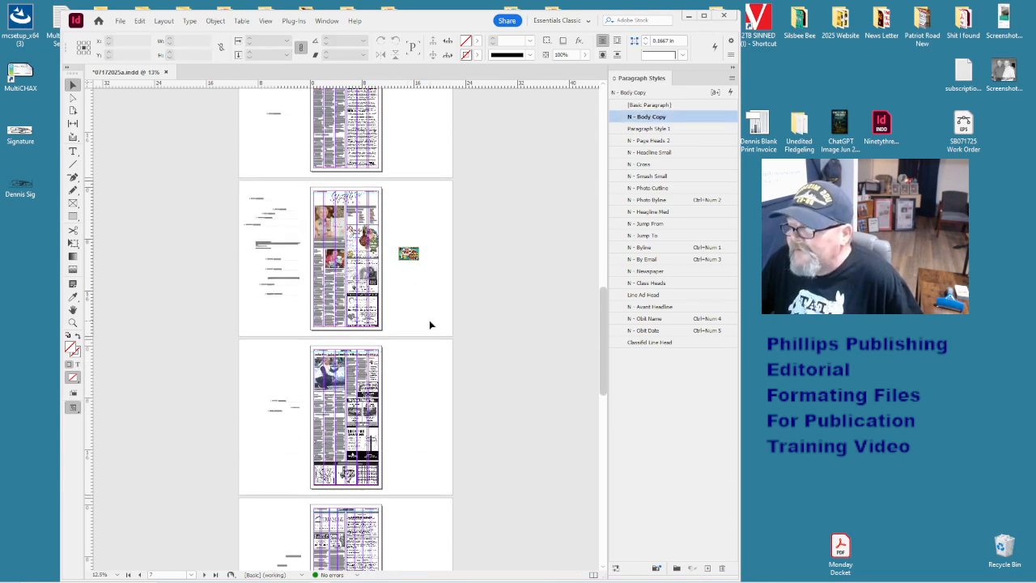
scroll(429, 325, down, 2)
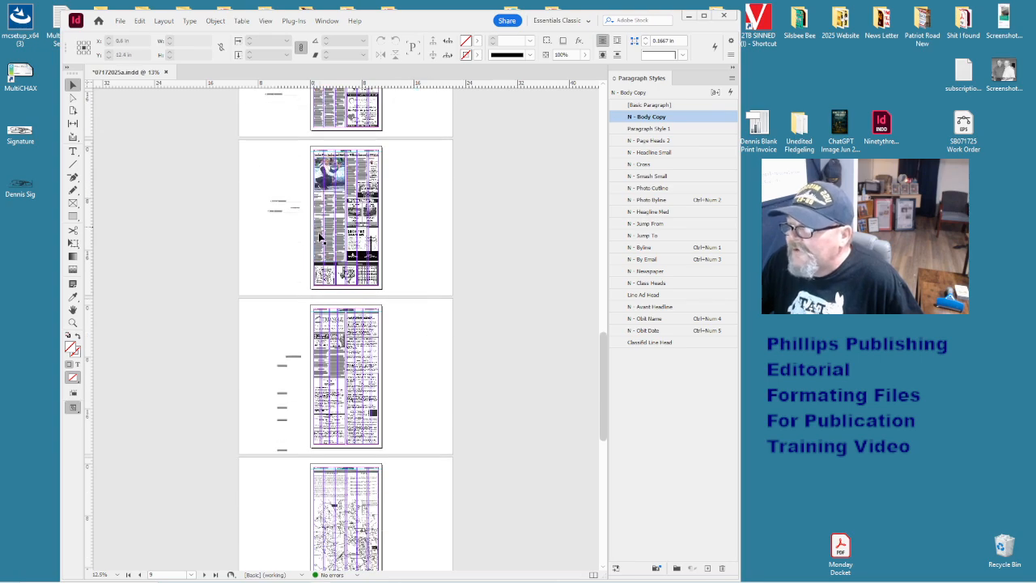
click(321, 238)
click(415, 268)
scroll(414, 268, down, 4)
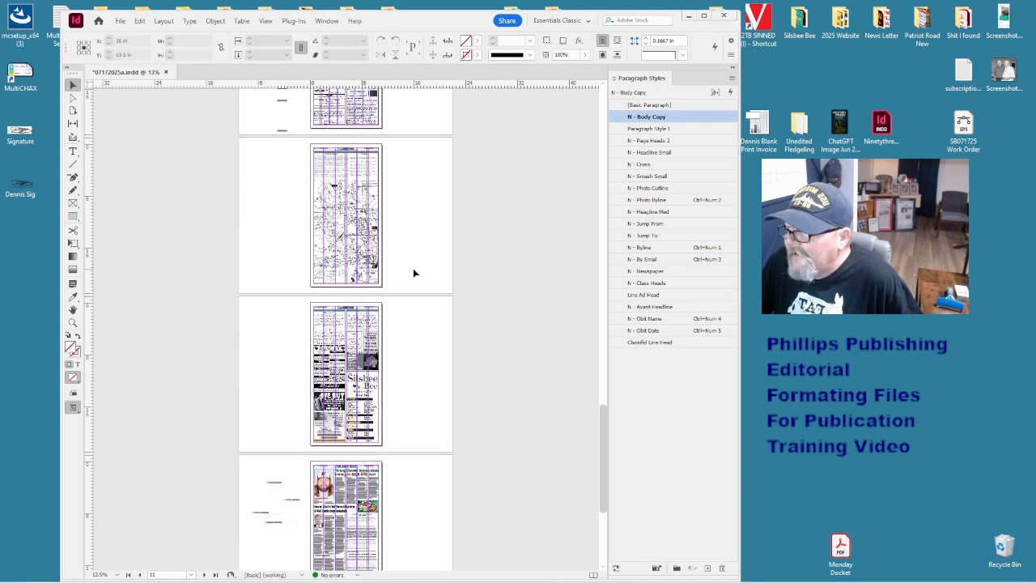
scroll(413, 272, up, 18)
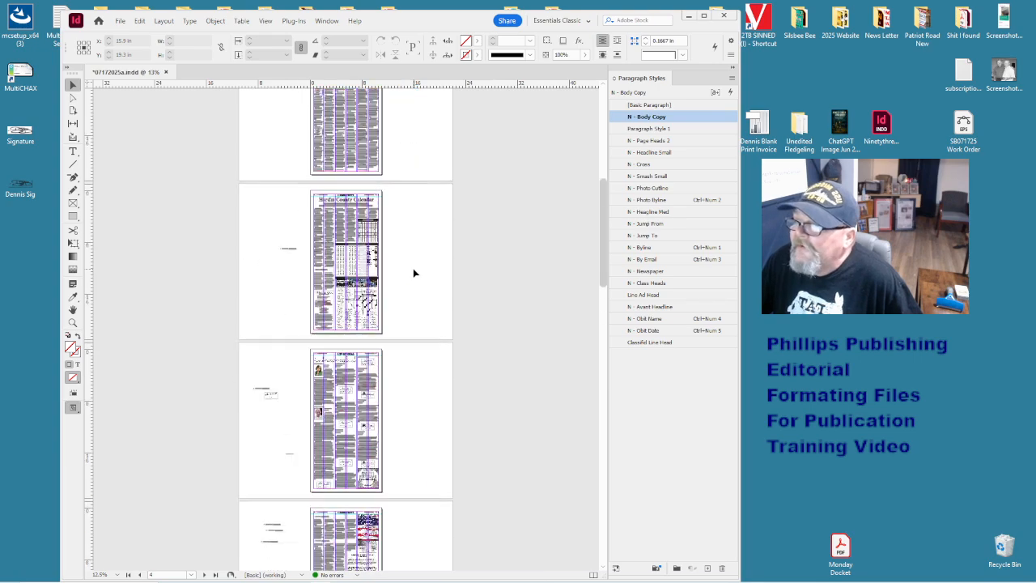
scroll(413, 269, up, 1)
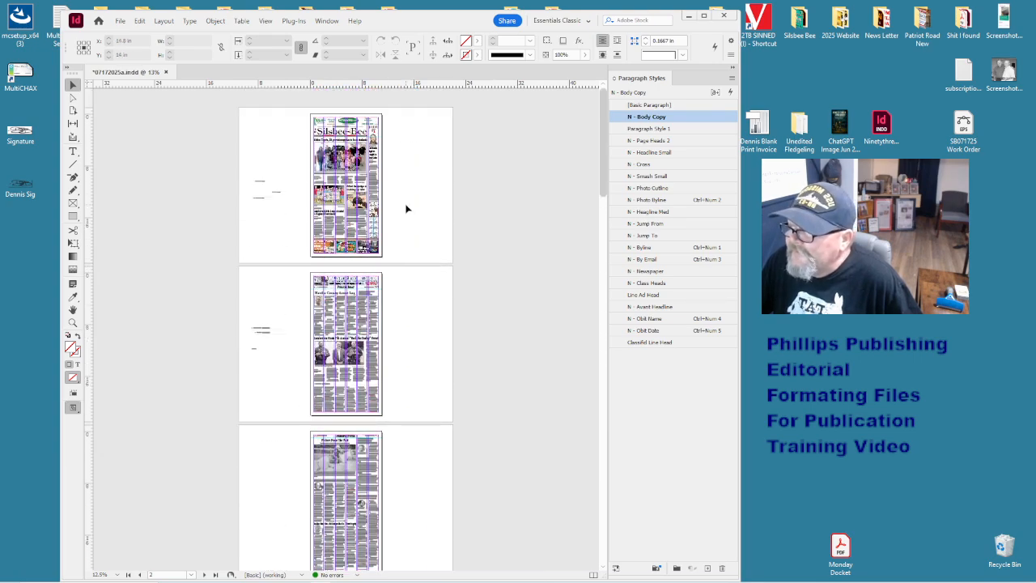
scroll(401, 267, down, 2)
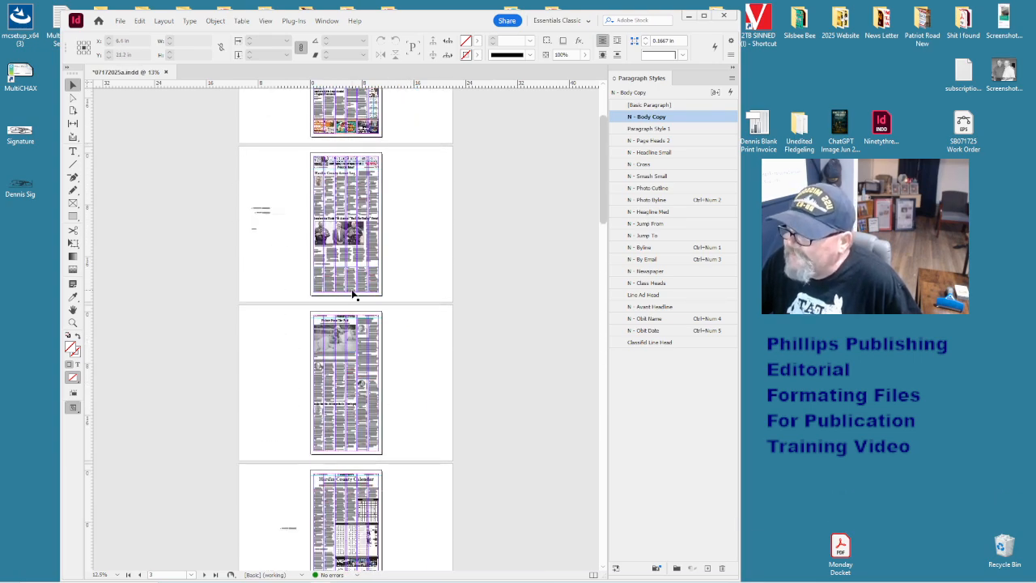
click(357, 370)
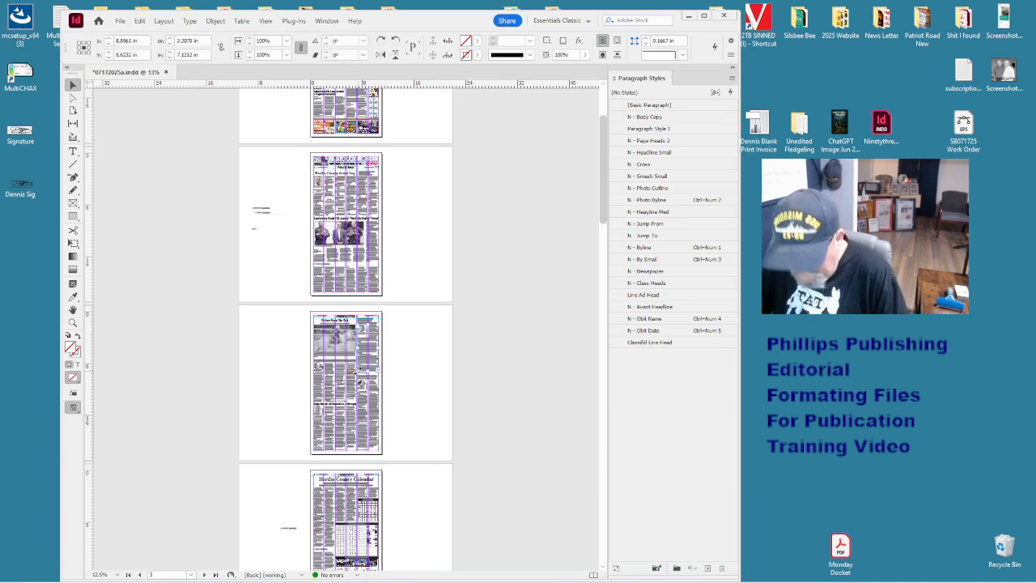
key(ctrl+=)
key(ctrl+=)
click(482, 357)
scroll(483, 357, down, 3)
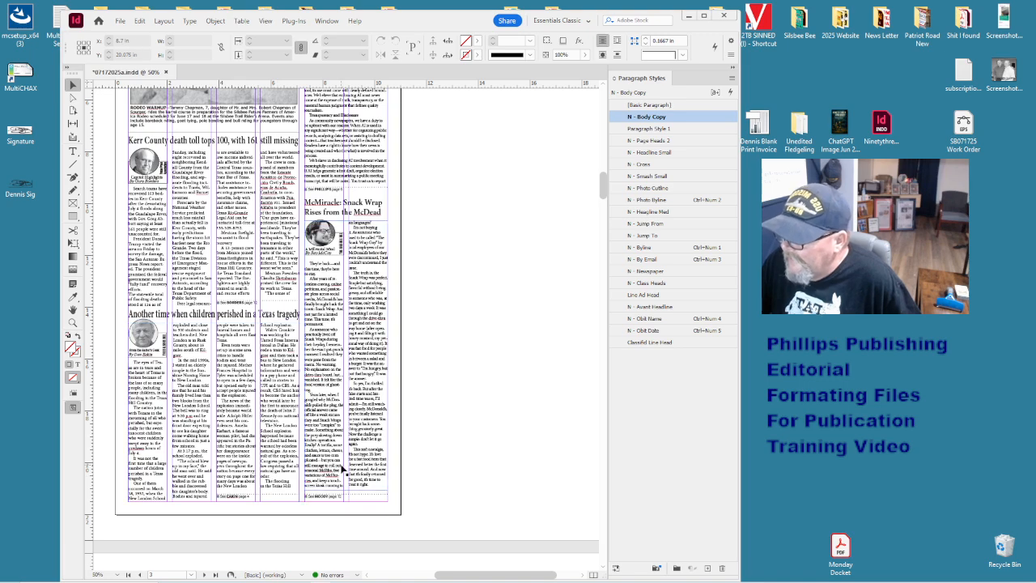
key(ctrl+-)
key(ctrl+-)
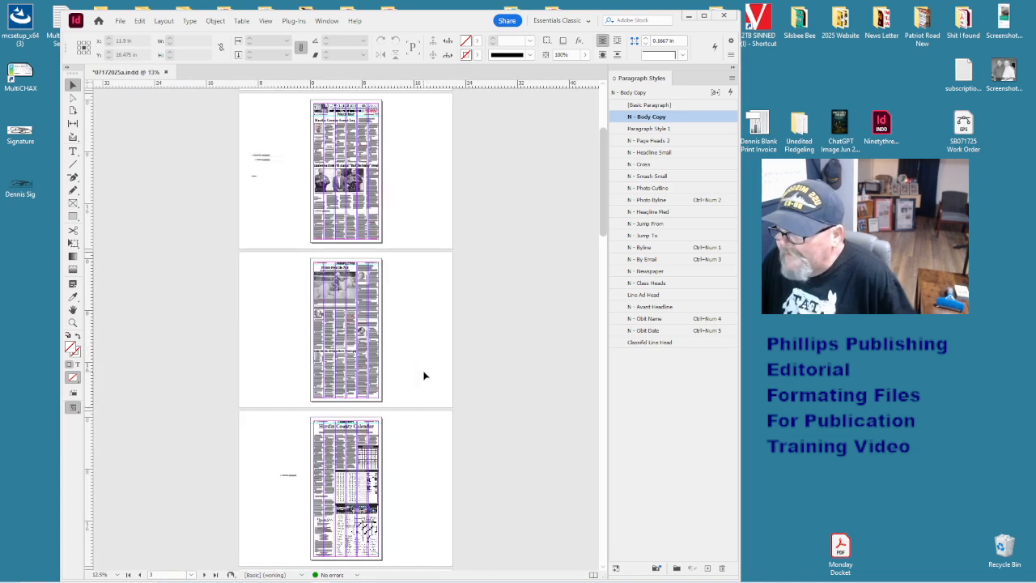
scroll(421, 374, down, 2)
scroll(422, 375, down, 8)
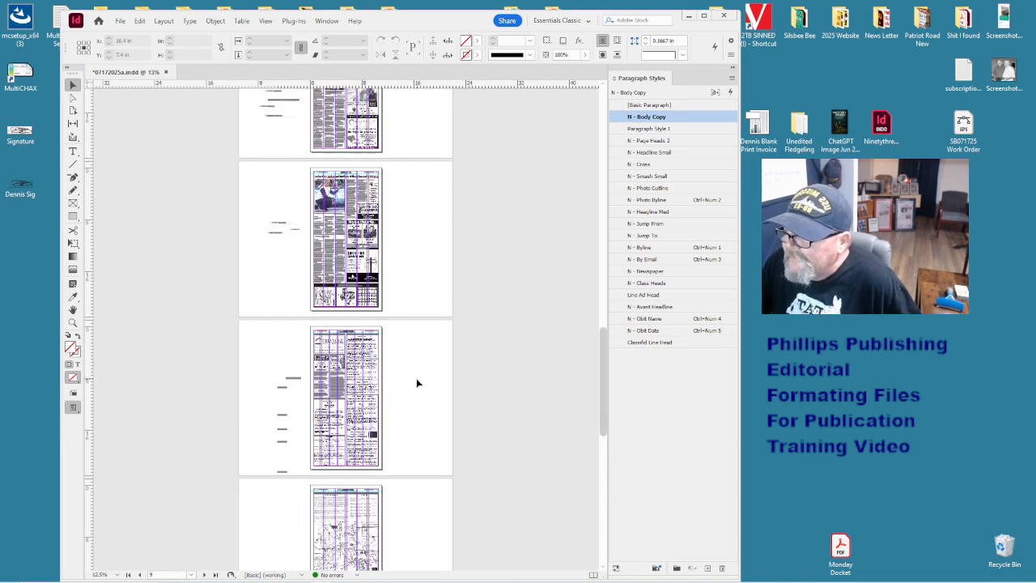
scroll(416, 378, up, 12)
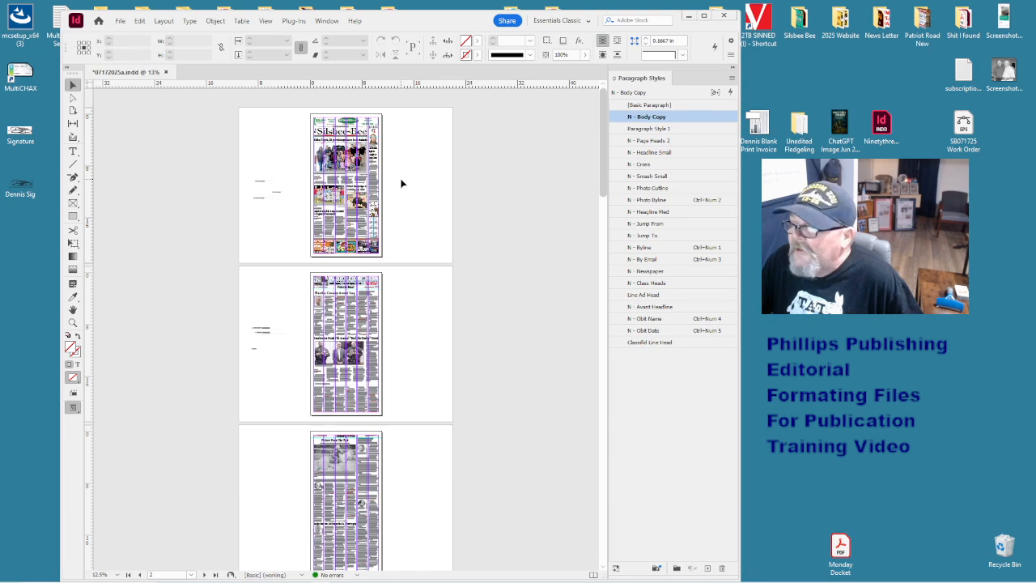
scroll(401, 184, down, 4)
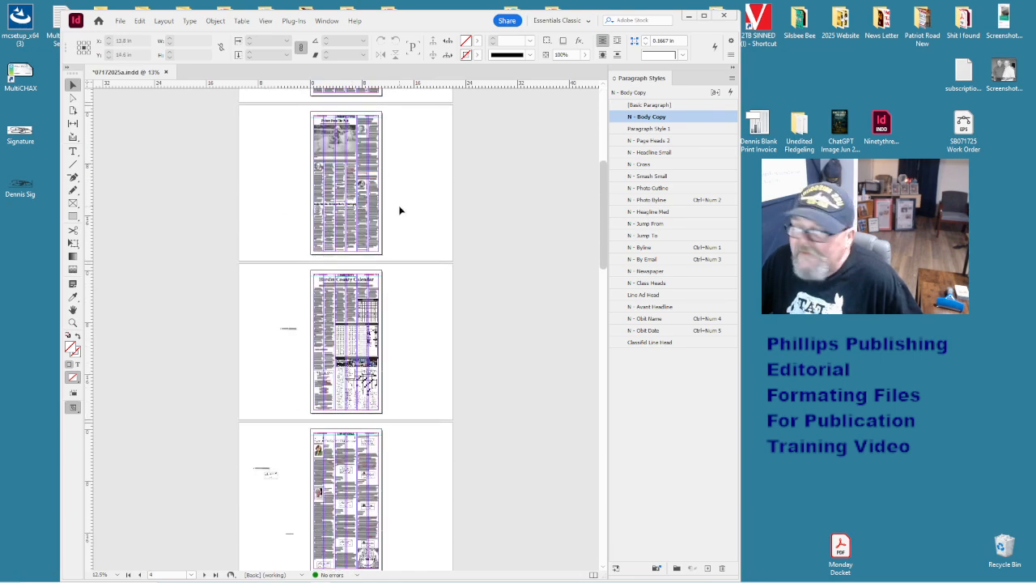
scroll(399, 210, down, 4)
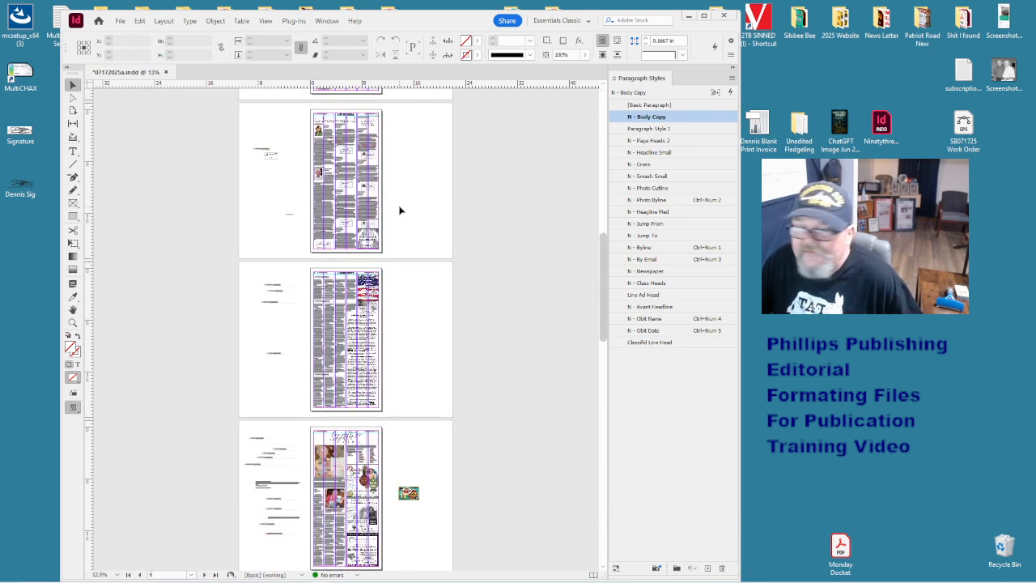
scroll(399, 210, down, 4)
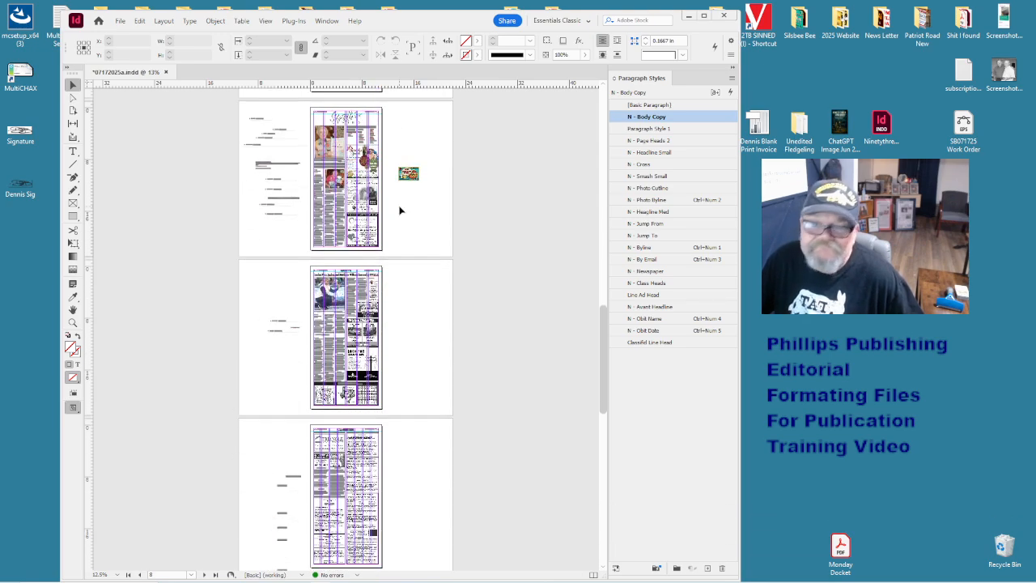
scroll(399, 211, down, 6)
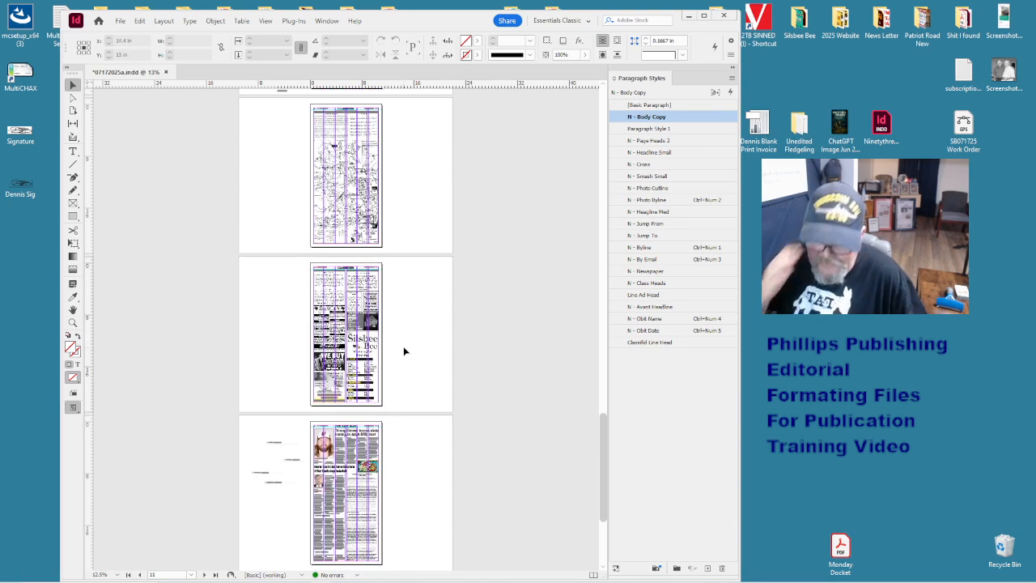
scroll(404, 350, down, 2)
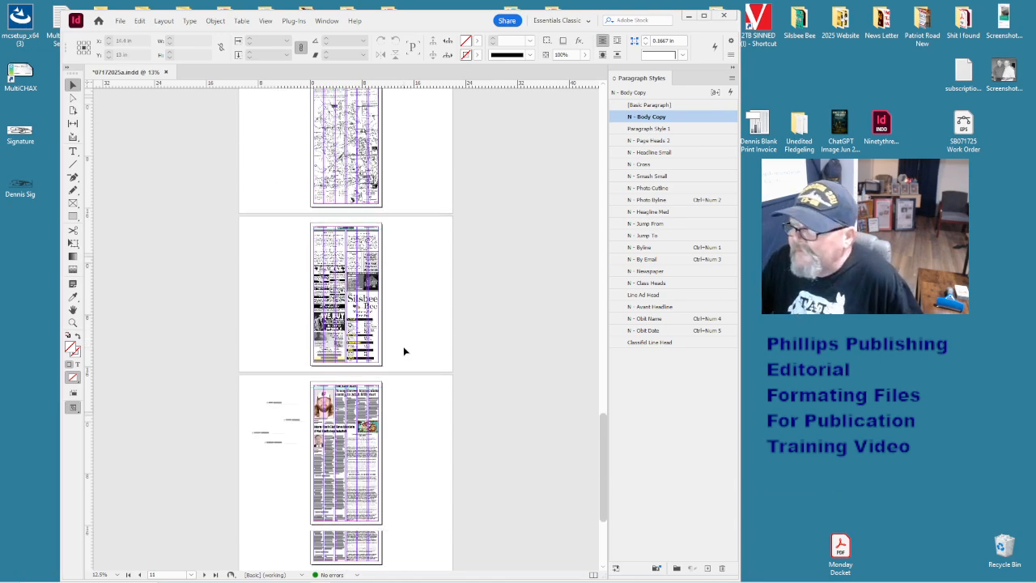
scroll(404, 351, down, 2)
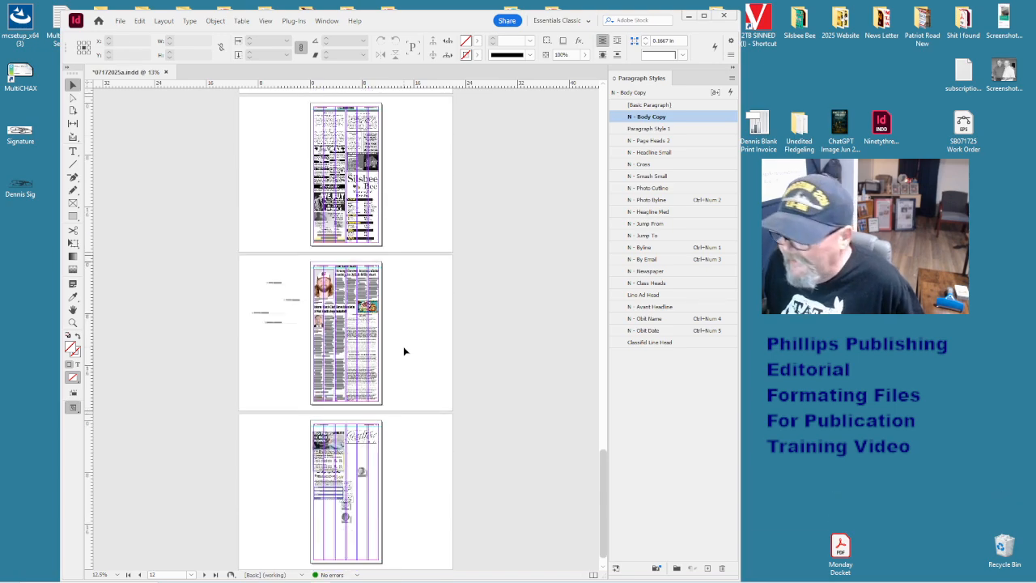
scroll(404, 351, up, 4)
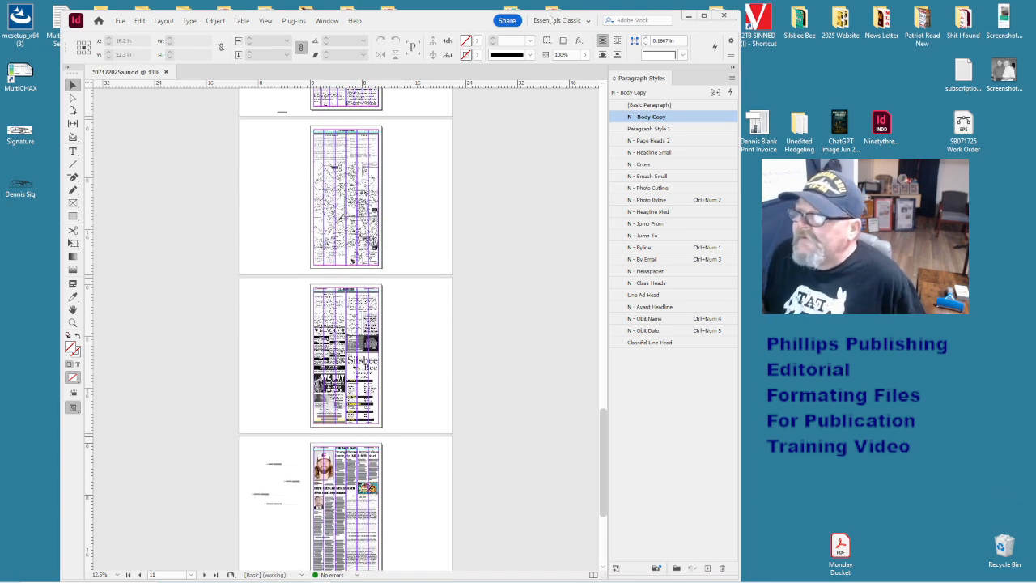